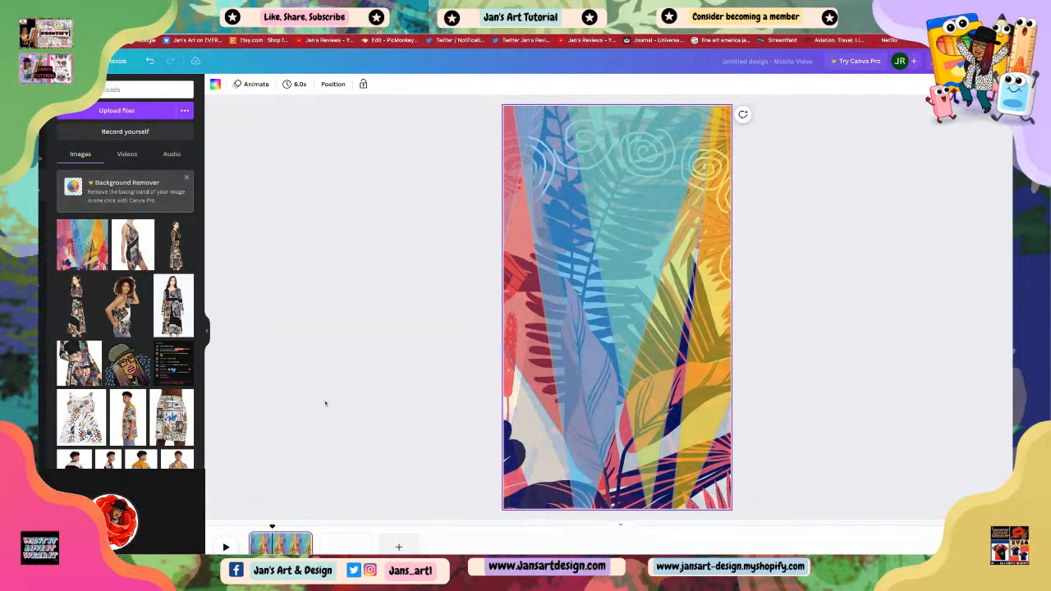
left_click(343, 546)
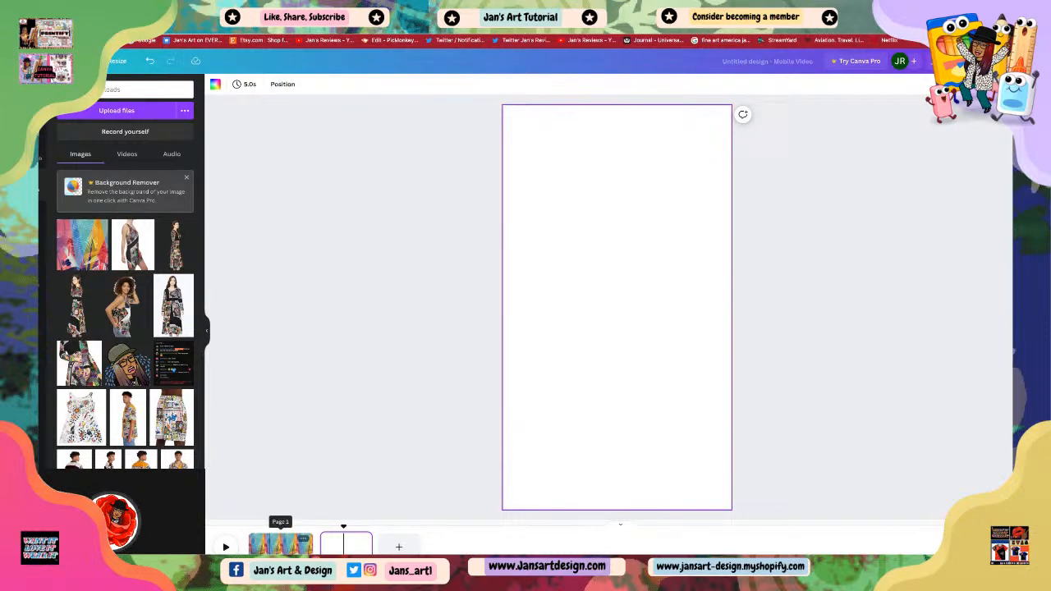
left_click(279, 546)
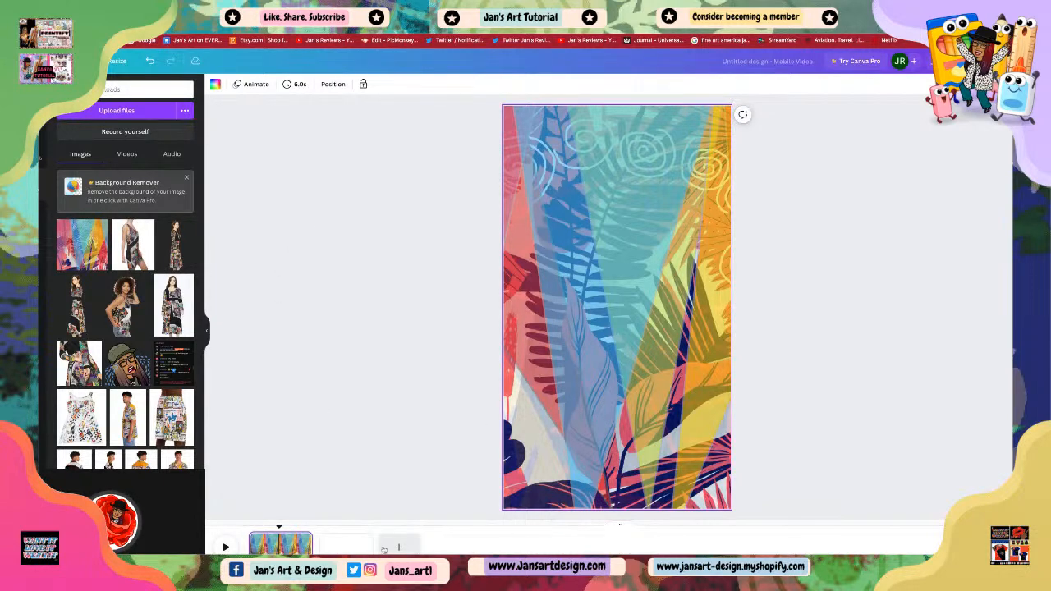
left_click(344, 545)
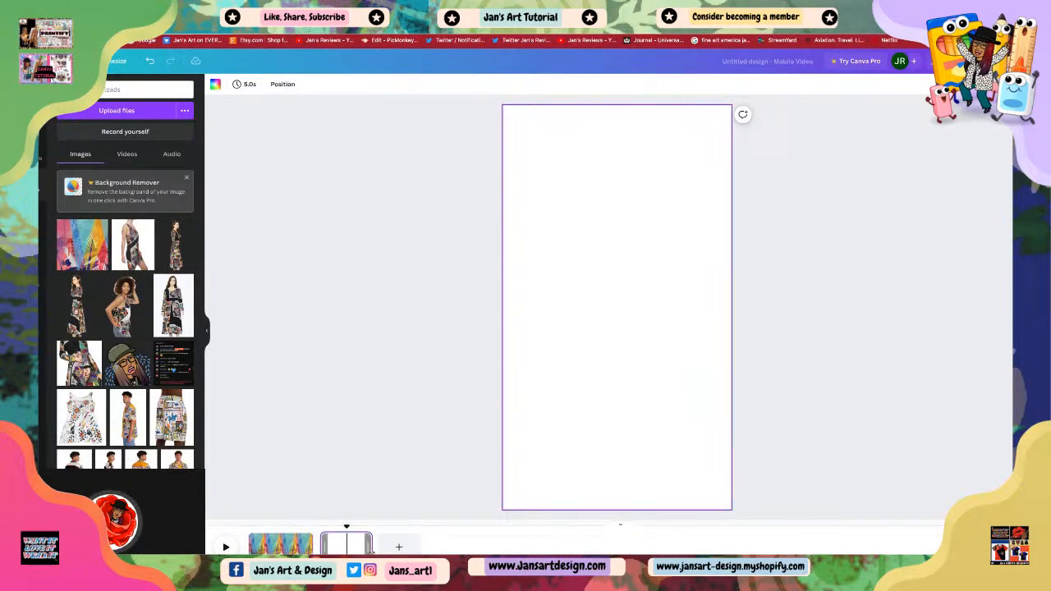
left_click_drag(371, 552, 383, 548)
left_click(404, 465)
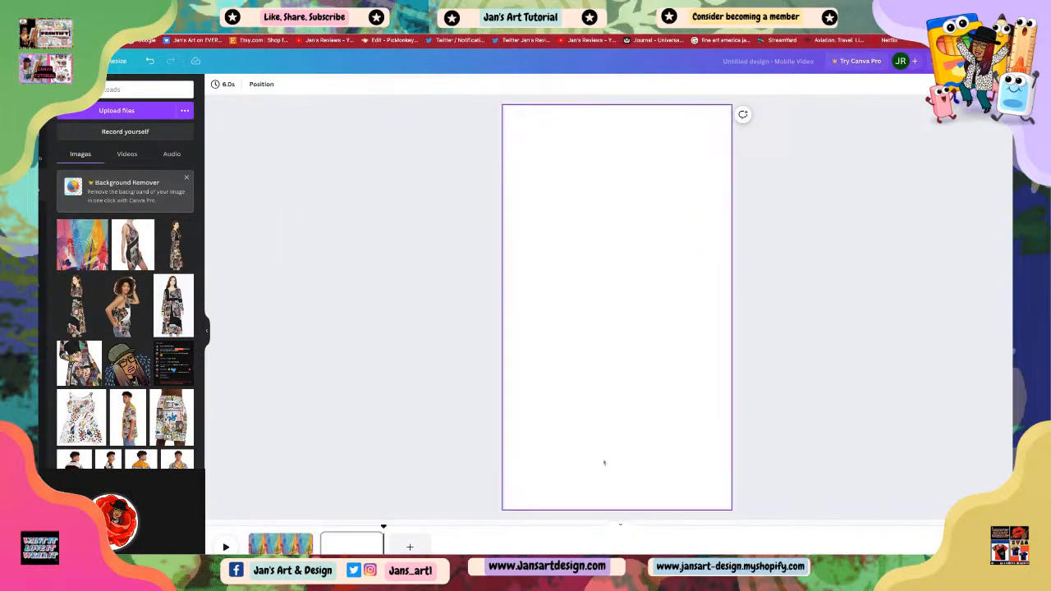
left_click(279, 549)
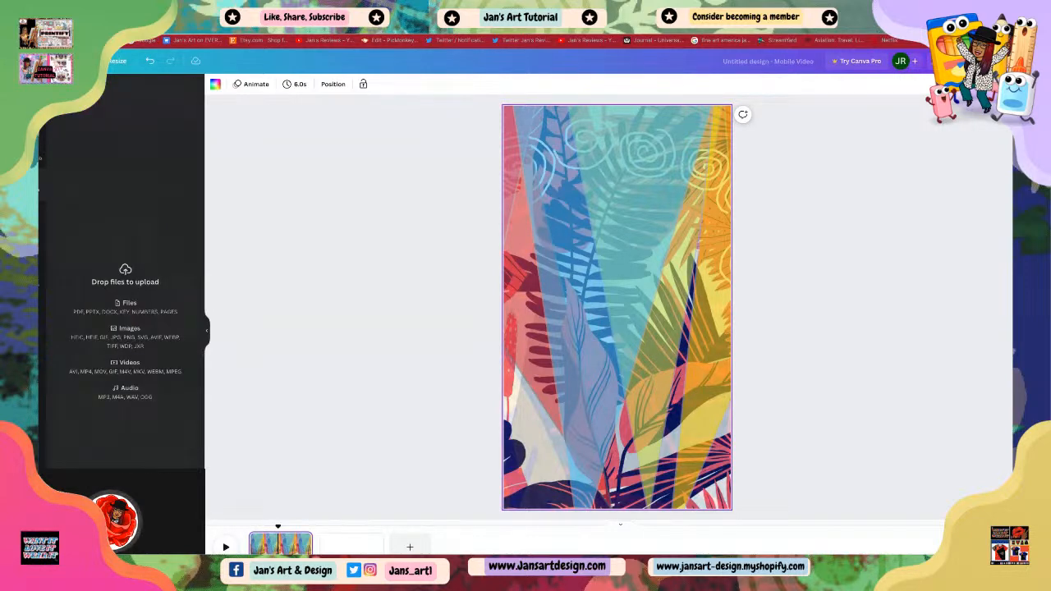
Step: Upload the seated model photo and place it on the patterned first page, enlarging it
left_click_drag(639, 339, 639, 339)
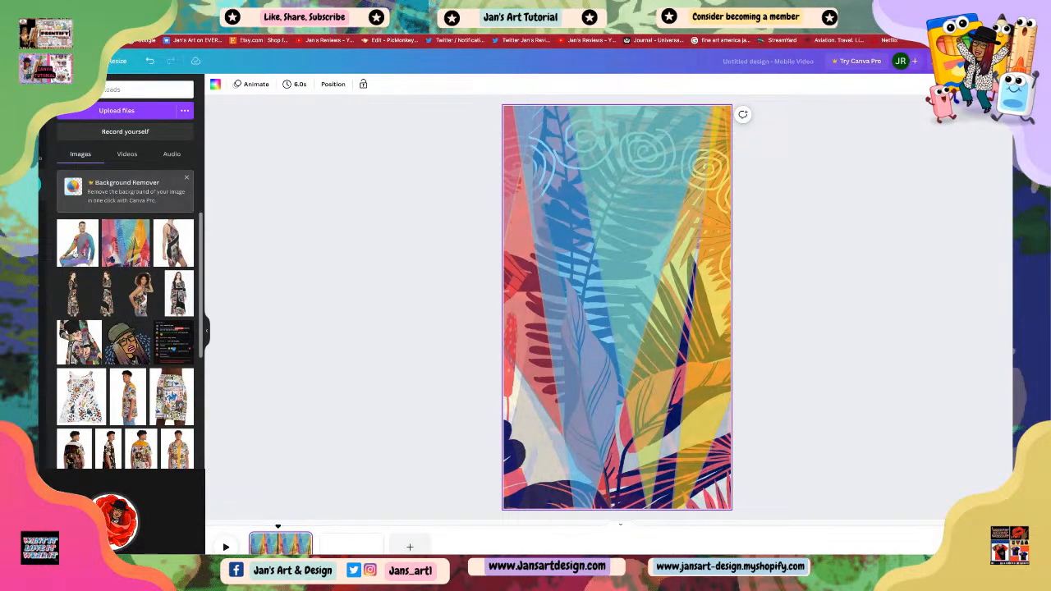
left_click(77, 243)
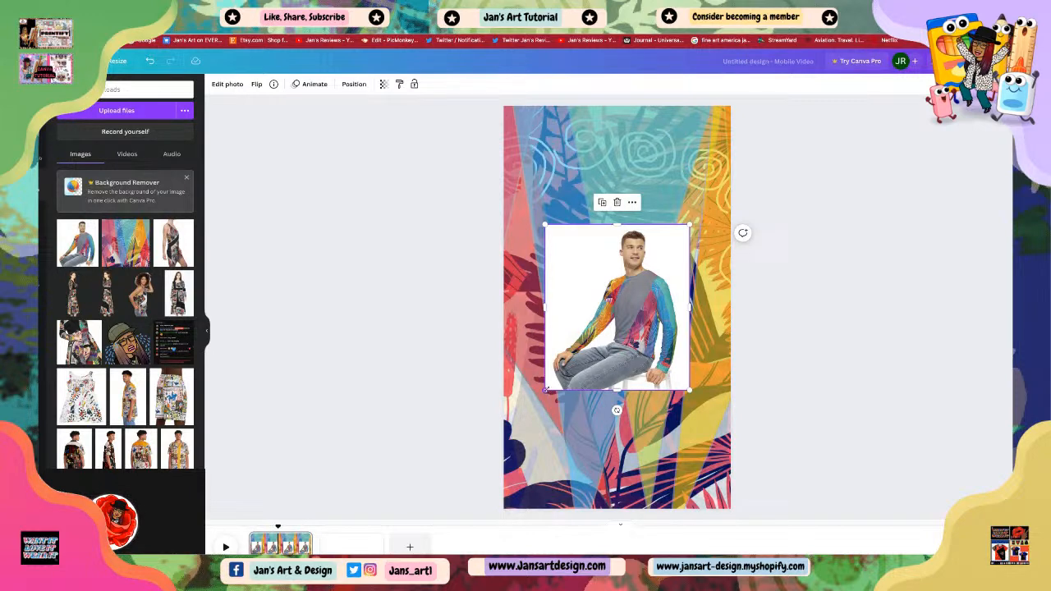
left_click_drag(545, 390, 513, 427)
left_click_drag(585, 406, 611, 395)
left_click_drag(716, 416, 716, 417)
left_click_drag(643, 238, 631, 236)
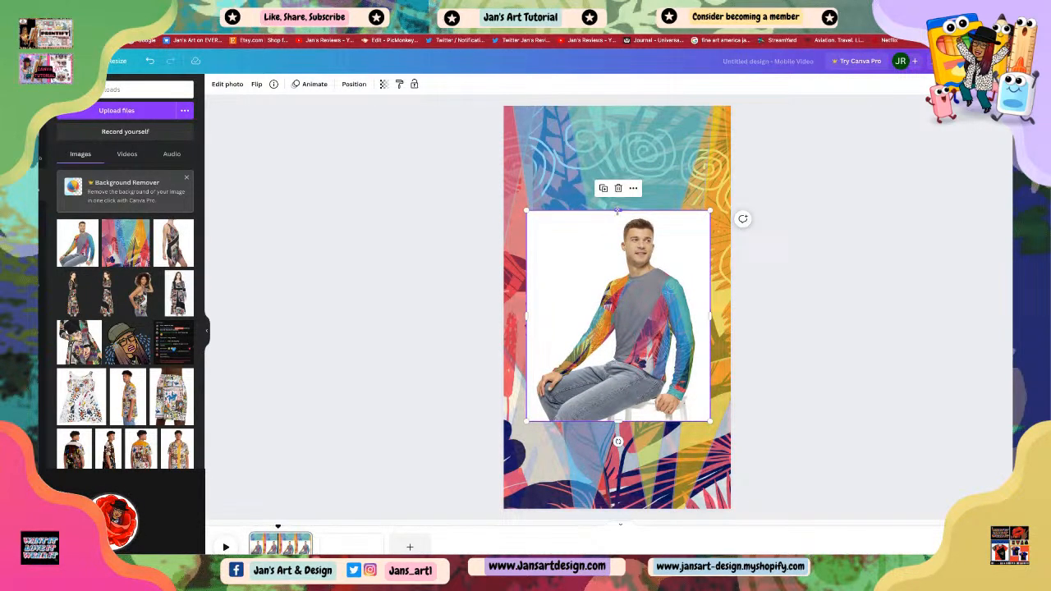
Step: Adjust the photo's top and bottom edges and nudge it slightly down on the first page
mouse_move(618, 211)
left_mouse_down()
mouse_move(618, 164)
mouse_move(615, 224)
left_mouse_up()
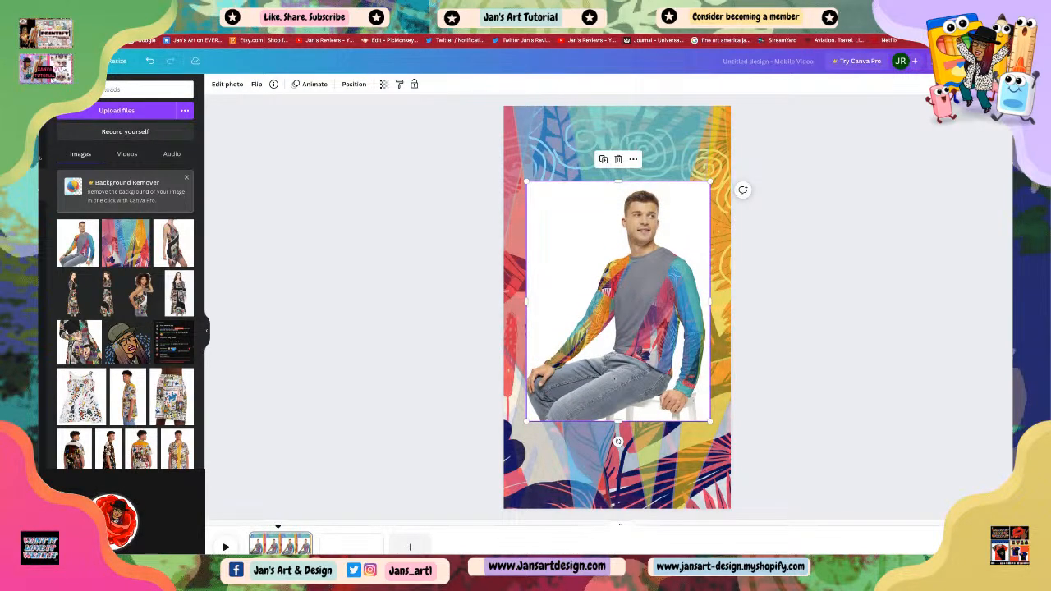
left_click_drag(618, 423, 618, 414)
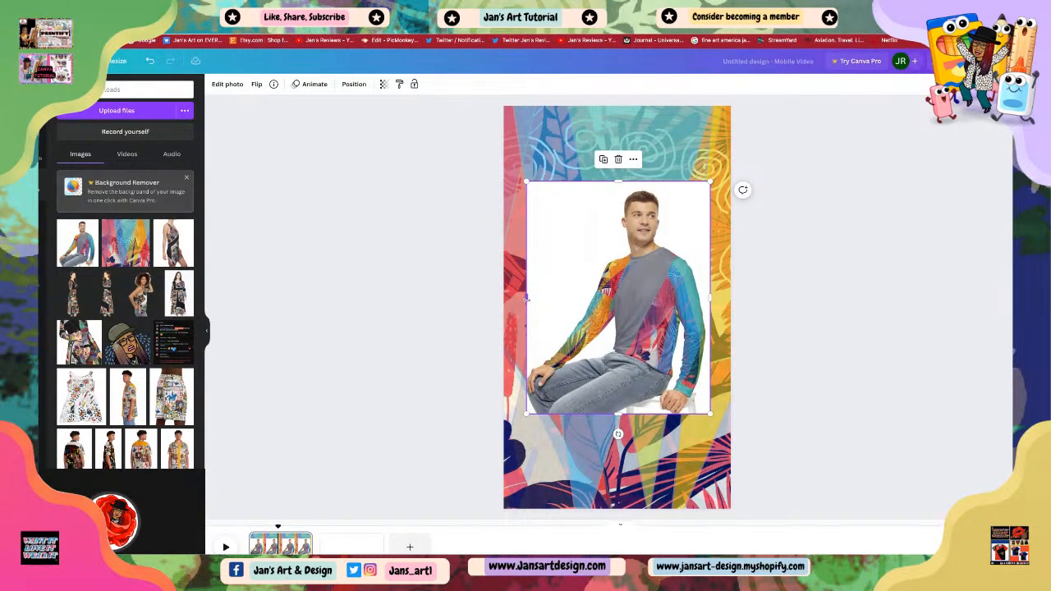
left_click_drag(526, 297, 527, 301)
left_click(891, 406)
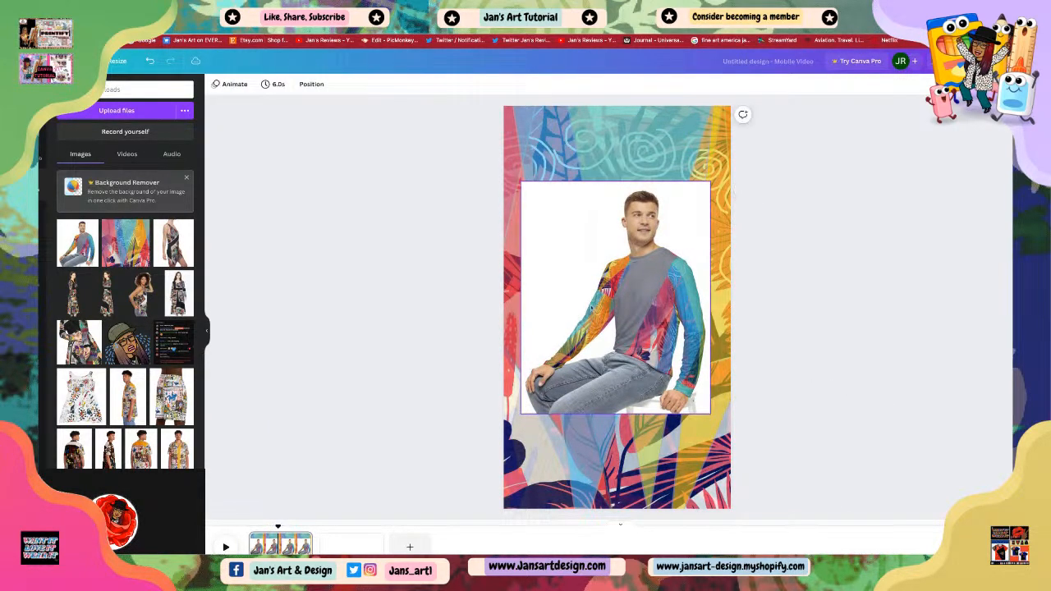
left_click_drag(593, 308, 596, 317)
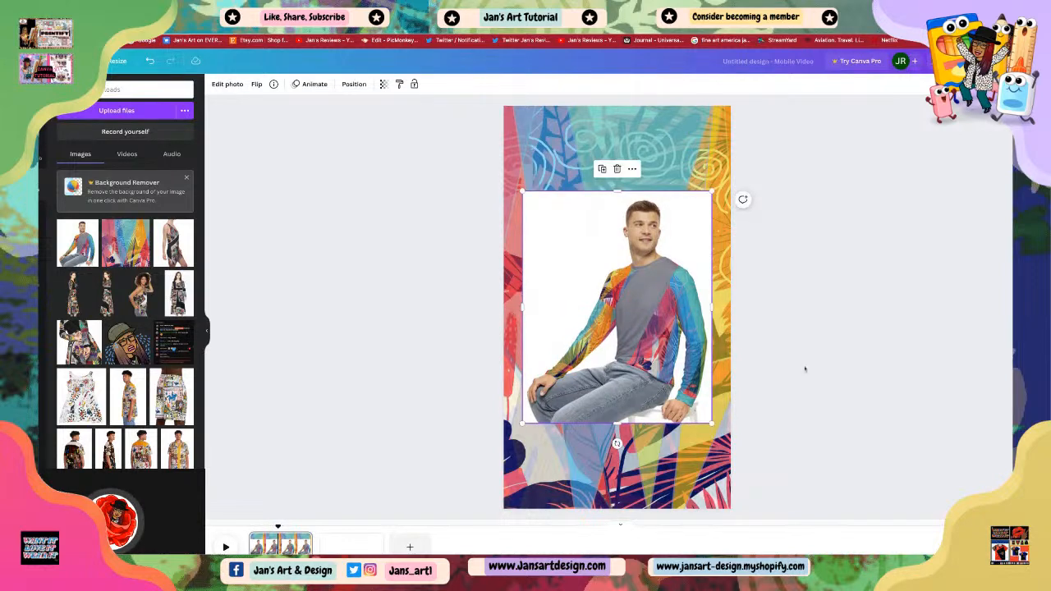
left_click(810, 370)
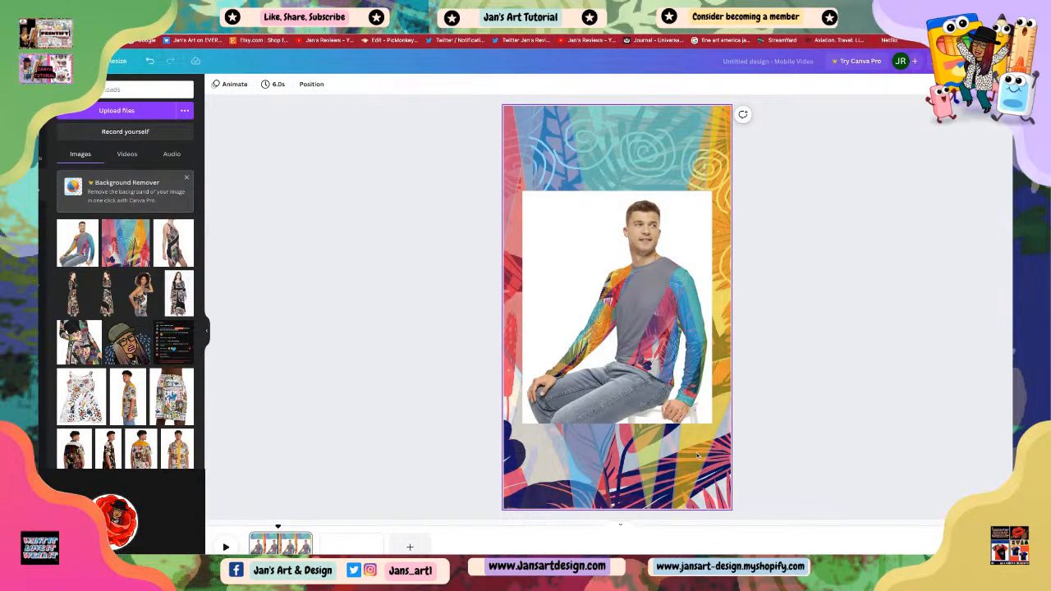
left_click(643, 346)
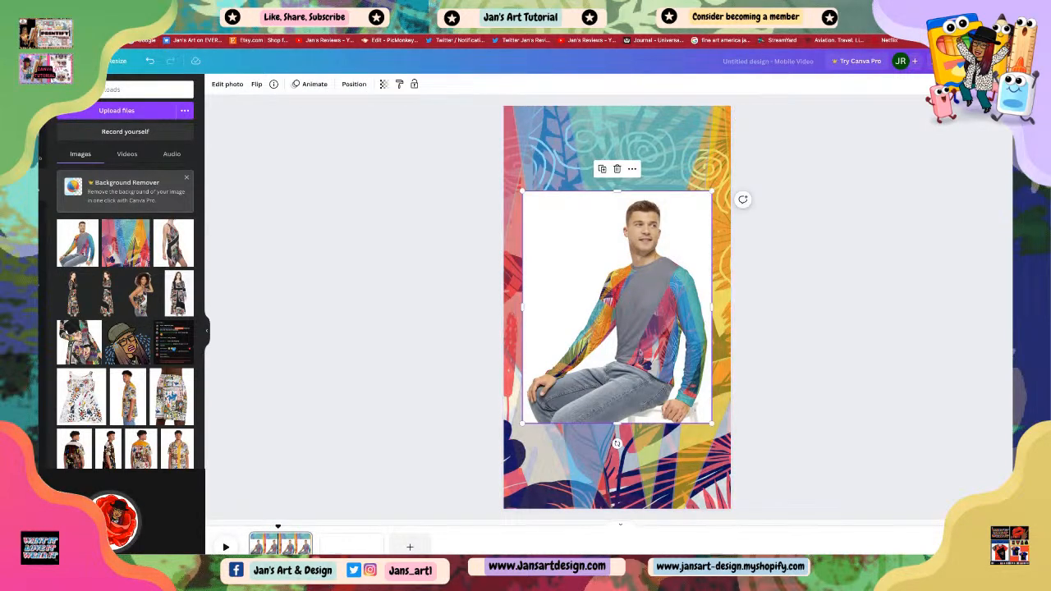
Step: Place the glasses collage image on the second page, enlarge it to page width, and delete it
left_click(352, 545)
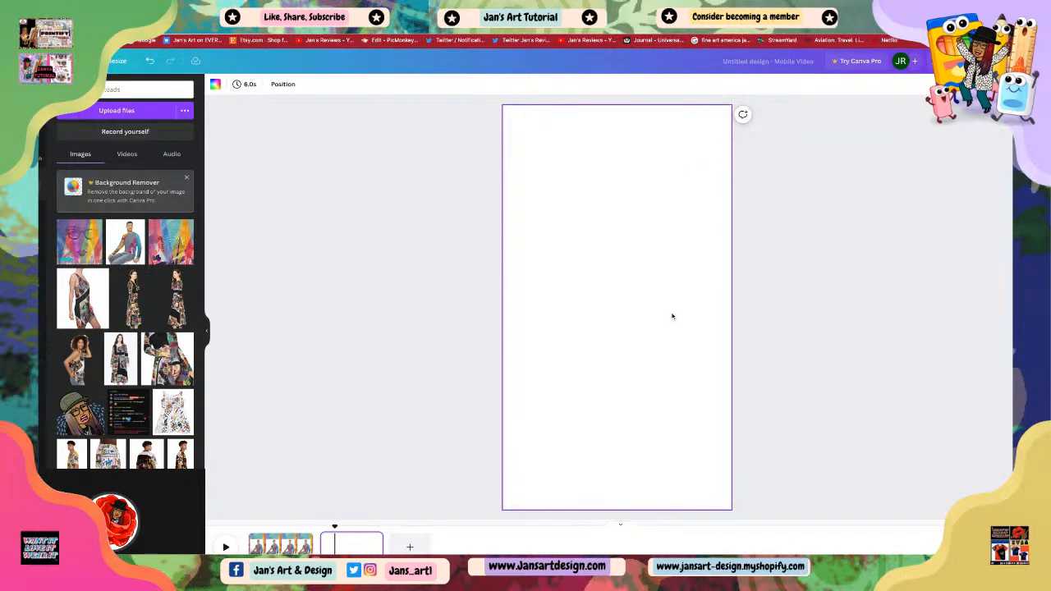
left_click(83, 244)
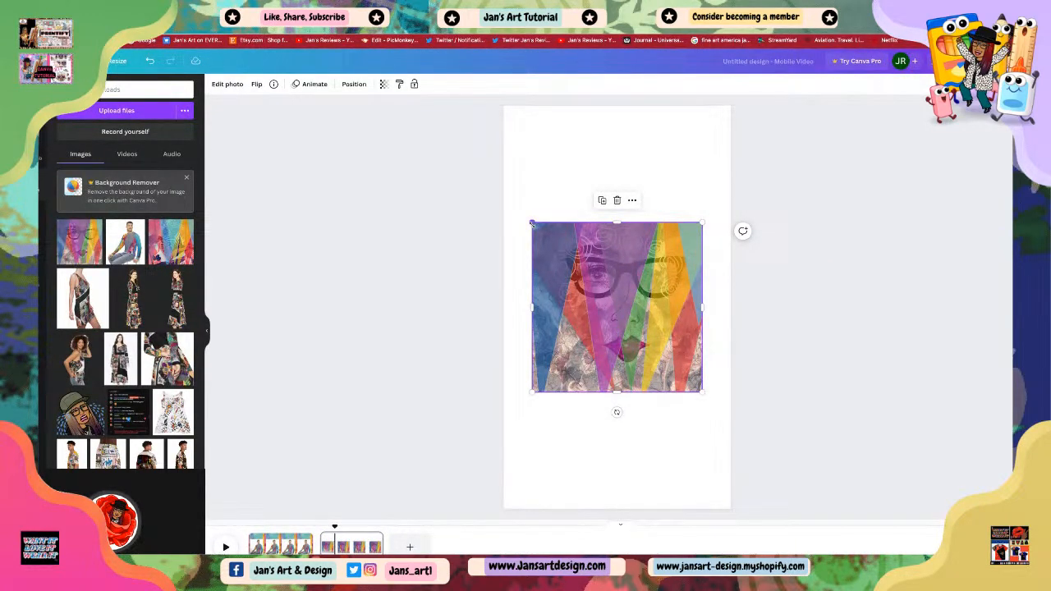
left_click_drag(532, 222, 504, 193)
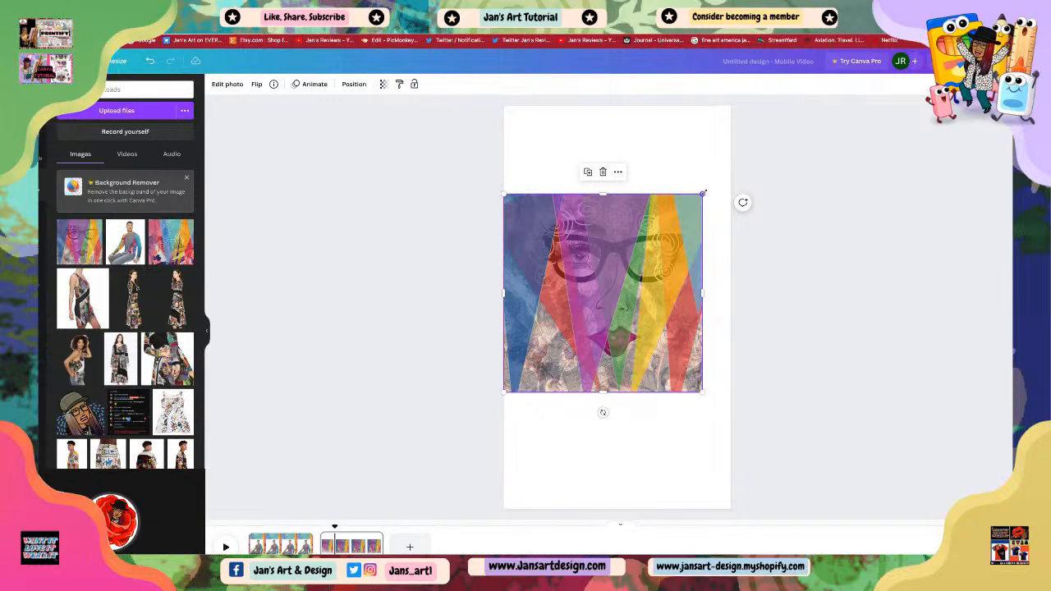
left_click_drag(703, 194, 730, 167)
left_click(617, 144)
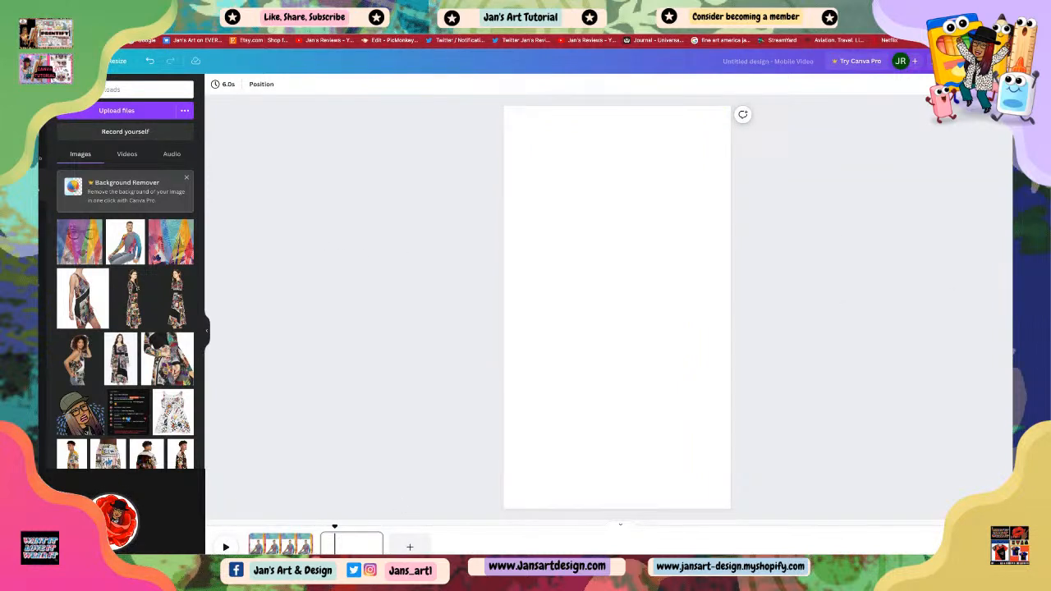
Step: Upload the flat sweater product image onto the second page, scale it to page width and center it vertically
left_click_drag(1006, 328, 648, 260)
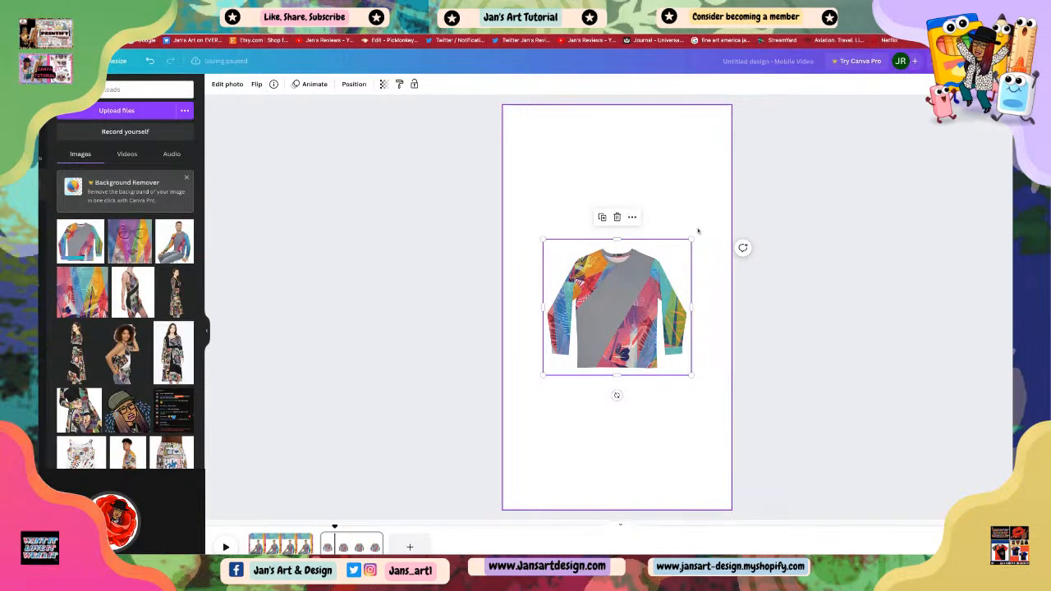
left_click_drag(543, 239, 504, 203)
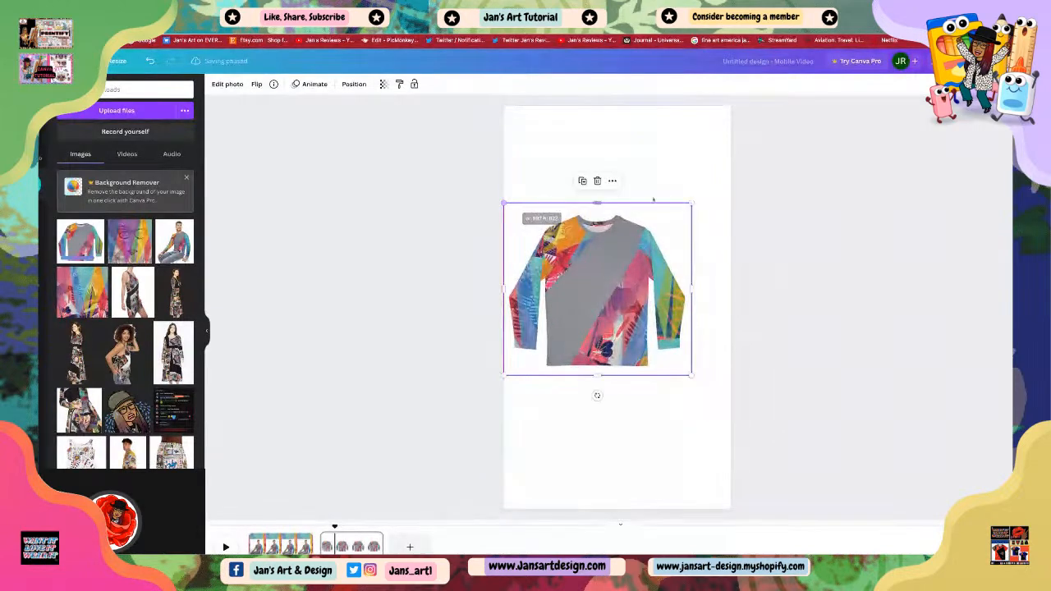
left_click_drag(691, 203, 730, 167)
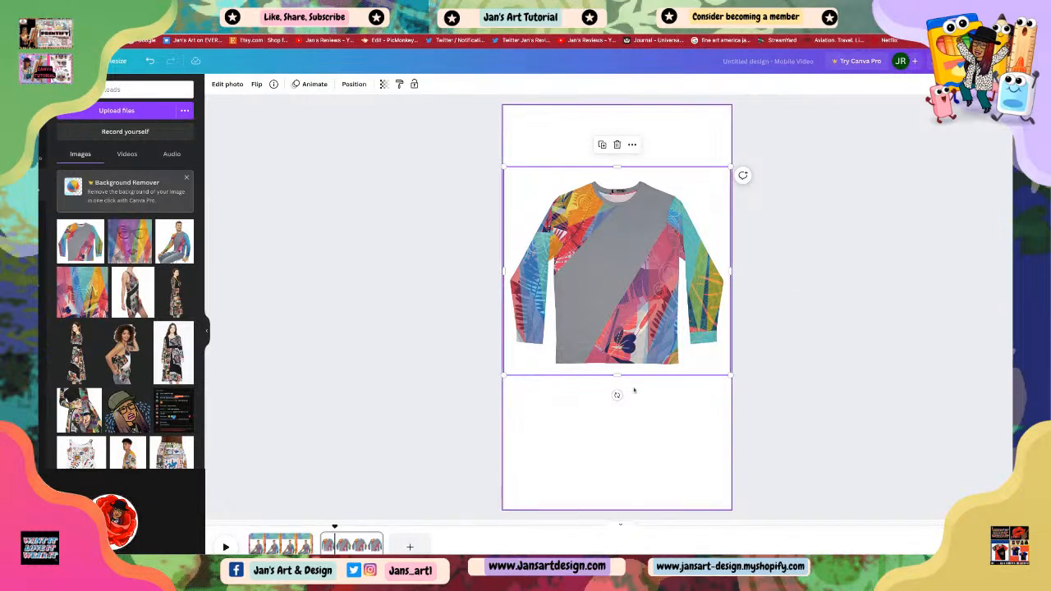
left_click_drag(617, 376, 617, 381)
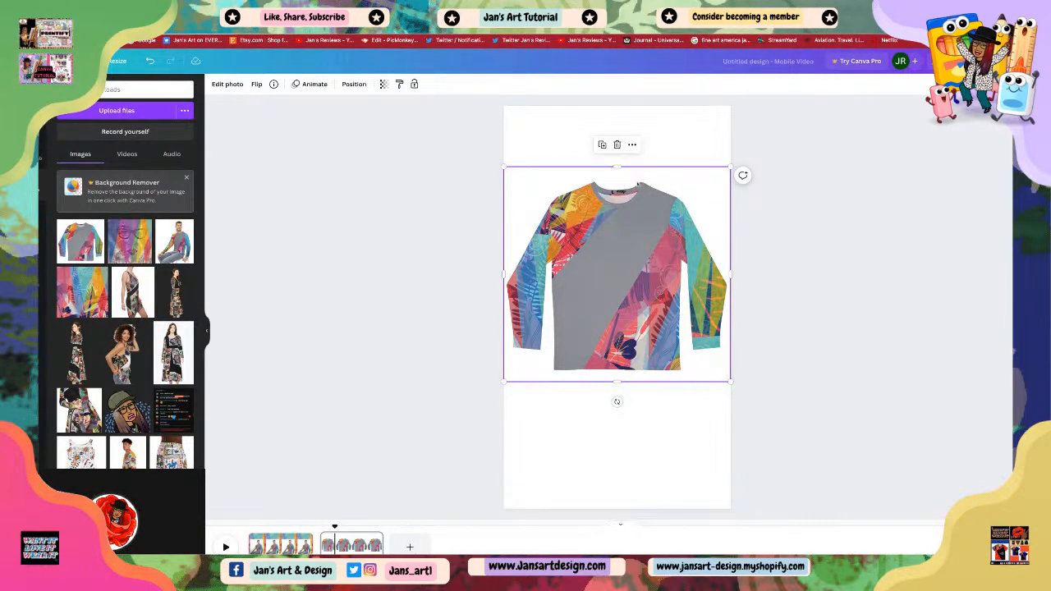
left_click_drag(630, 322, 628, 355)
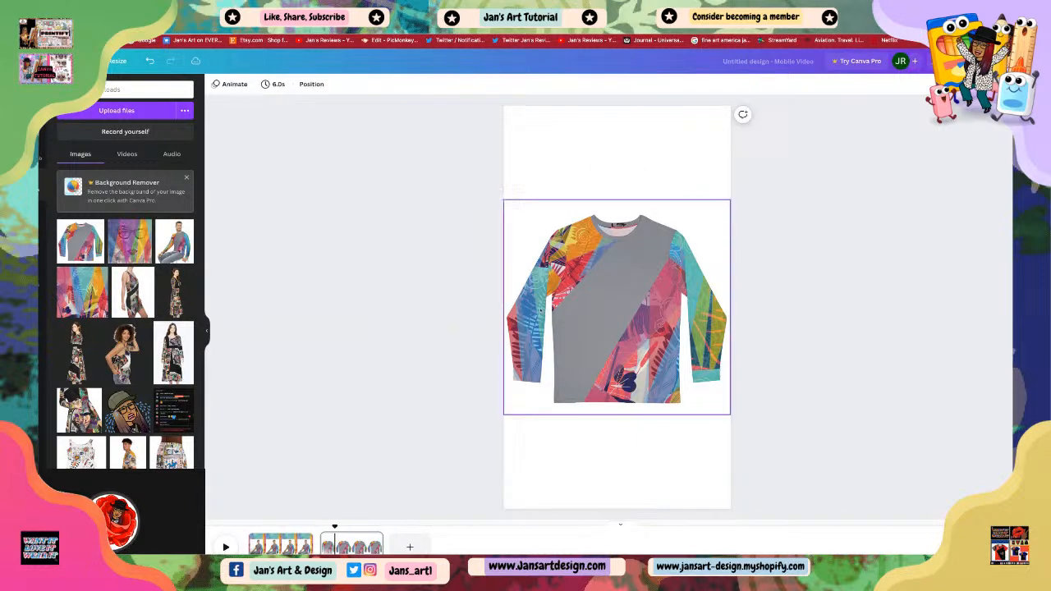
left_click(803, 372)
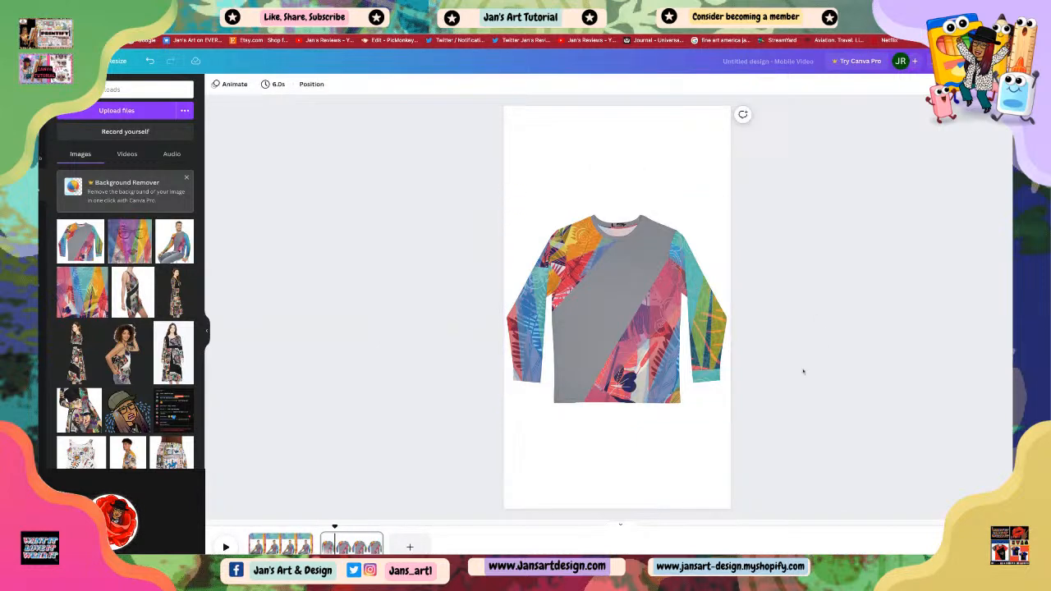
Step: Add a third page, upload the standing model photo onto it, and scale it to fill the page
left_click(410, 547)
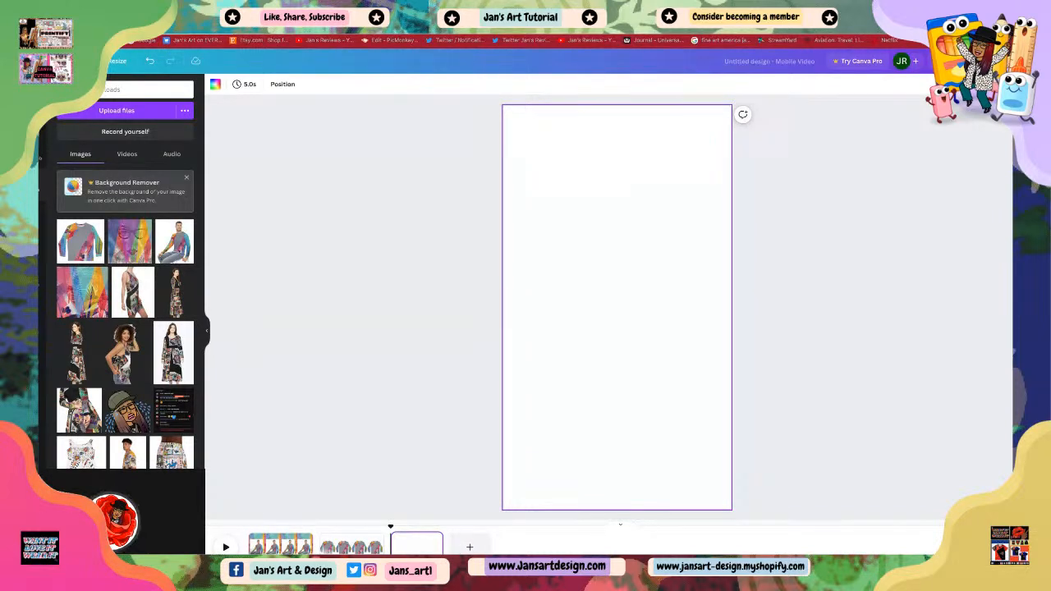
left_click_drag(684, 197, 674, 329)
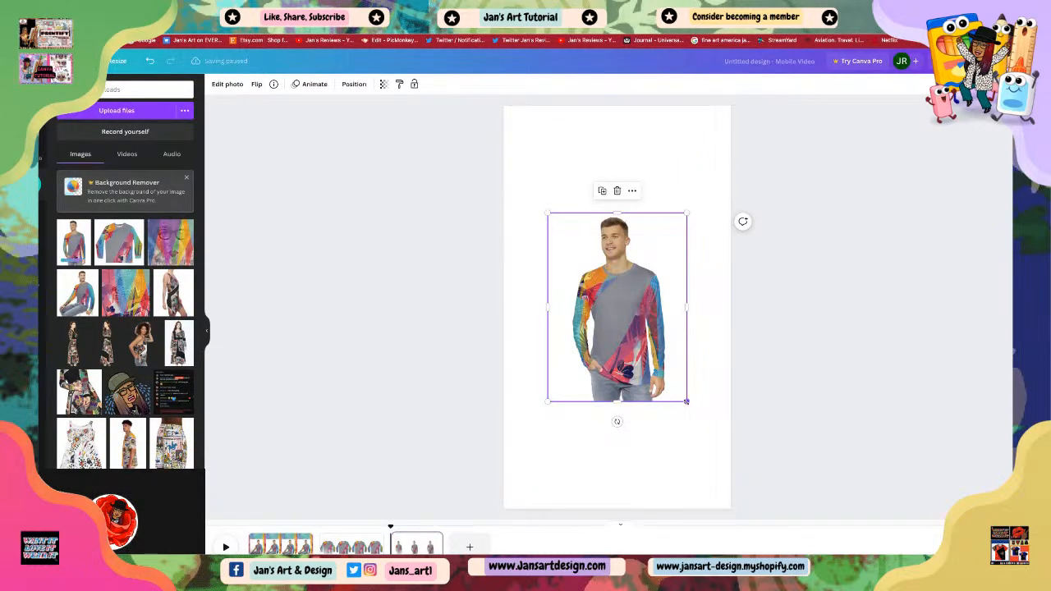
left_click_drag(686, 402, 728, 458)
left_click_drag(549, 460, 513, 508)
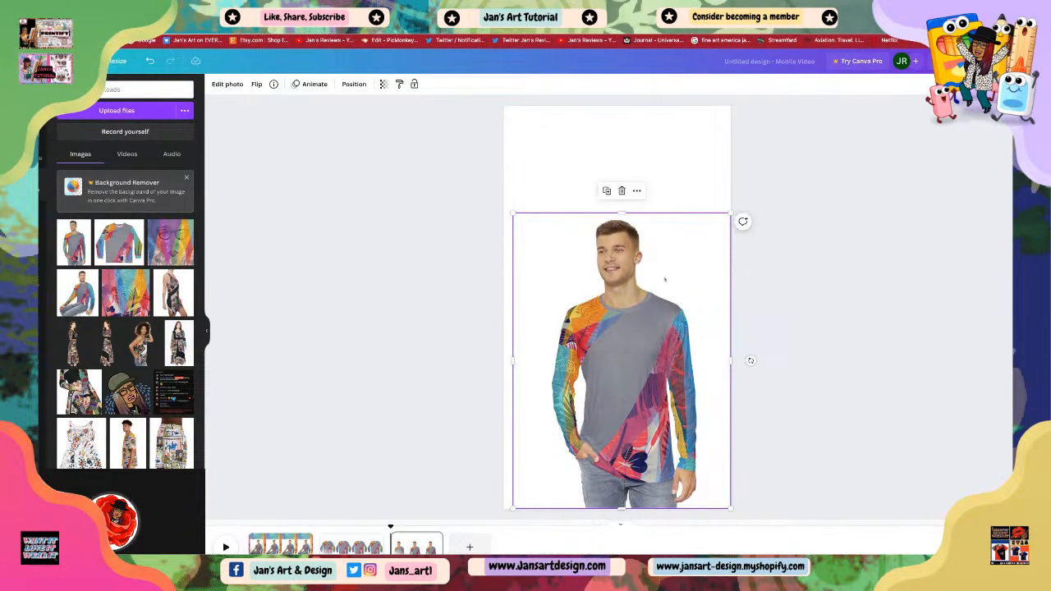
left_click_drag(622, 212, 622, 105)
left_click_drag(658, 393, 654, 393)
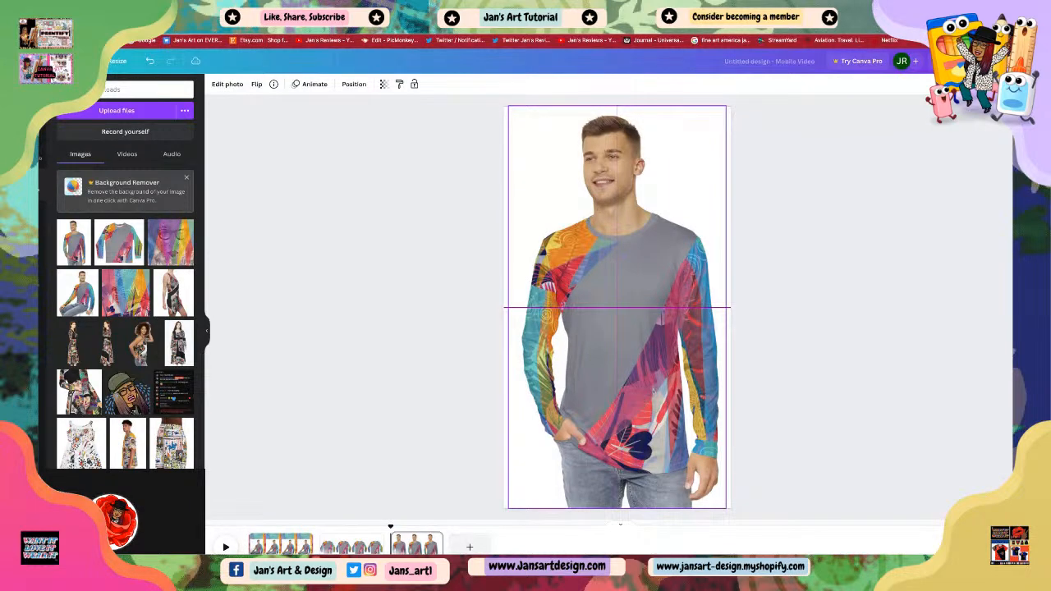
left_click_drag(562, 305, 563, 305)
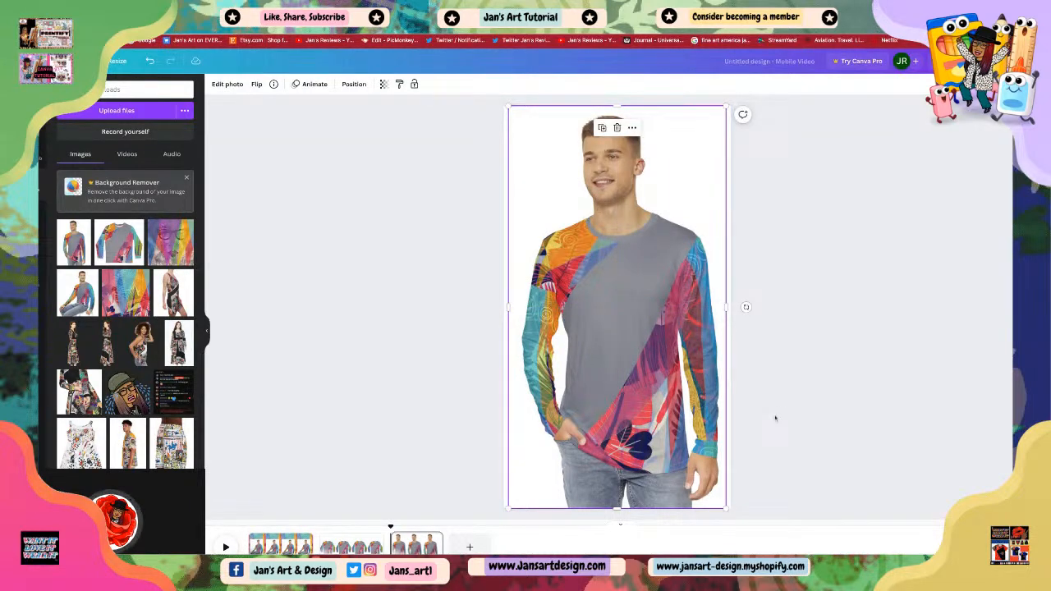
left_click(777, 418)
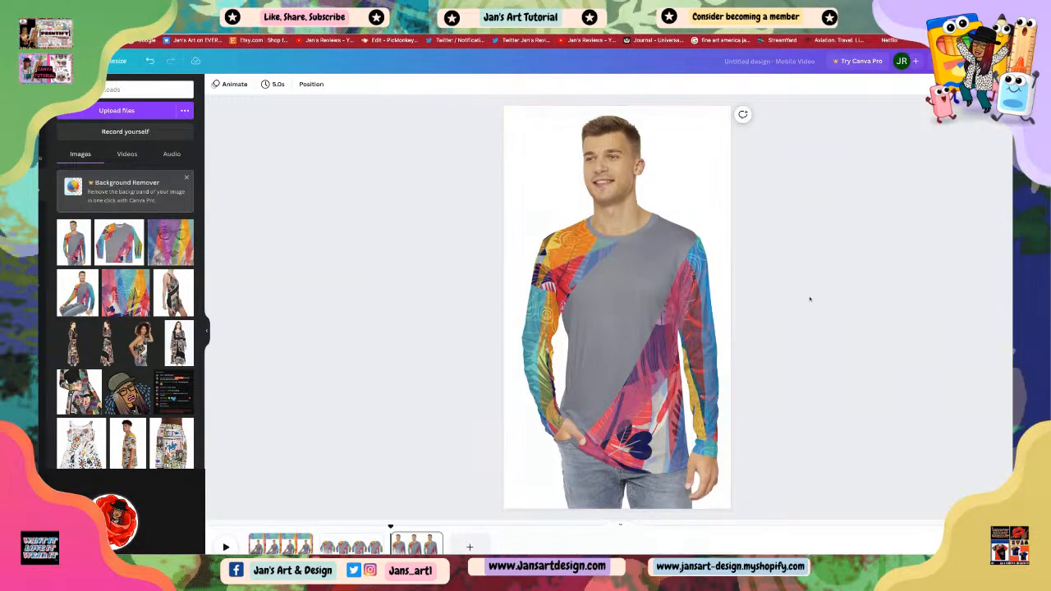
Step: Add a fourth blank page and step through each existing page to review them
left_click(470, 548)
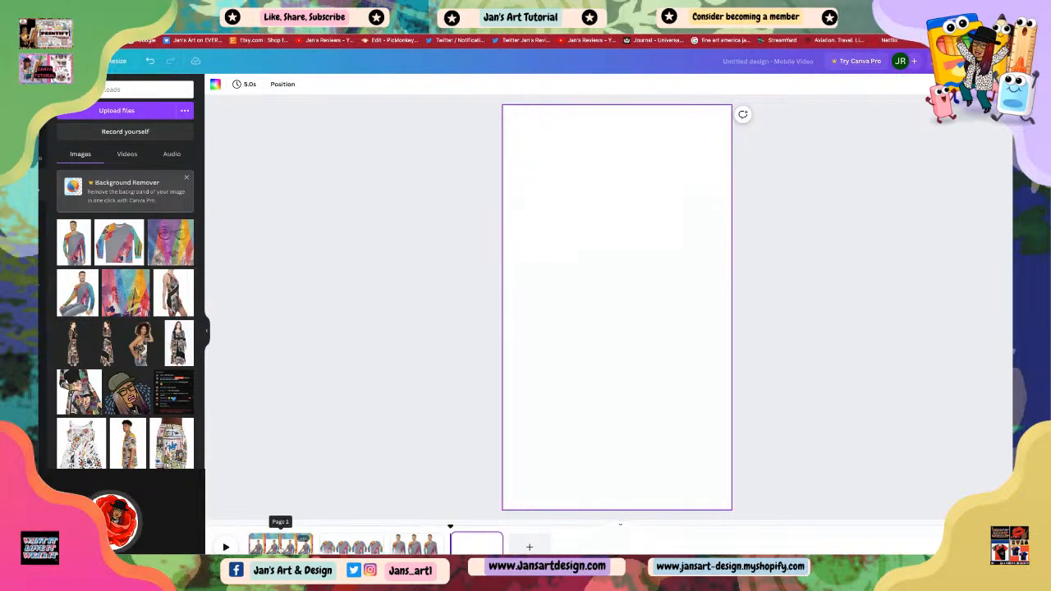
left_click(279, 546)
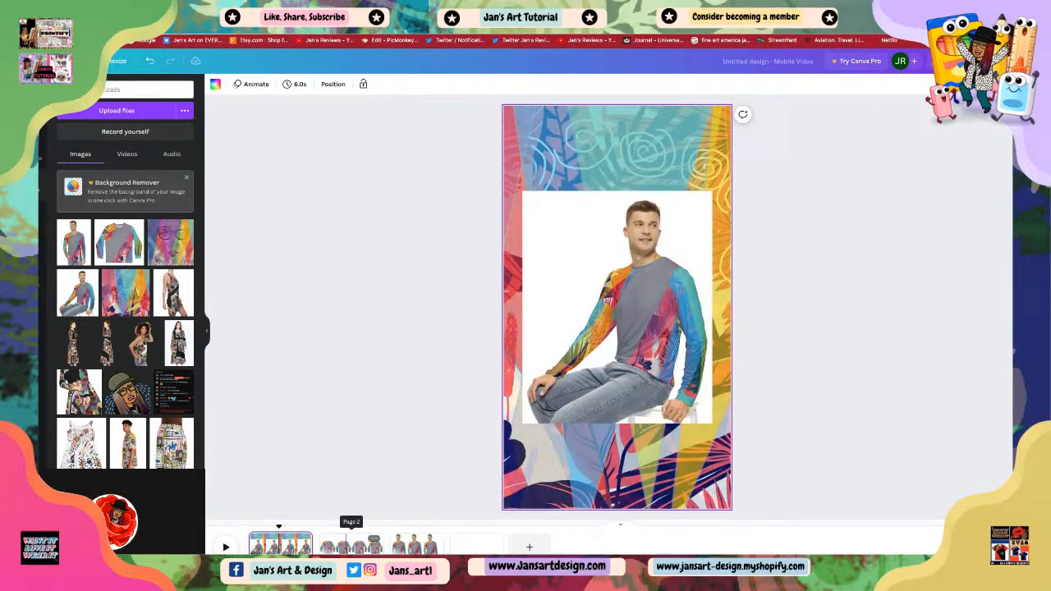
left_click(352, 546)
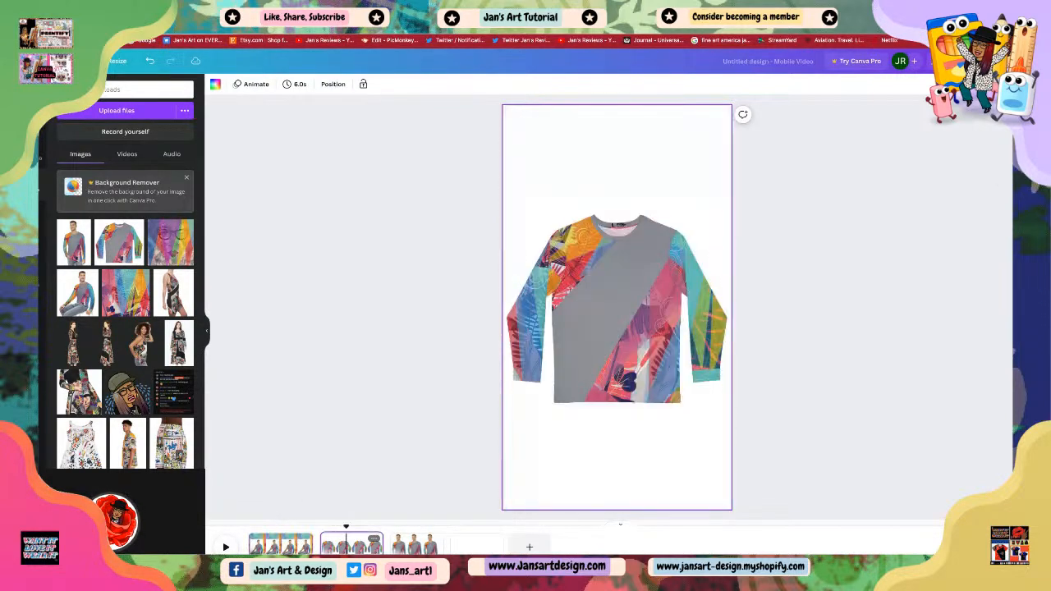
left_click(417, 547)
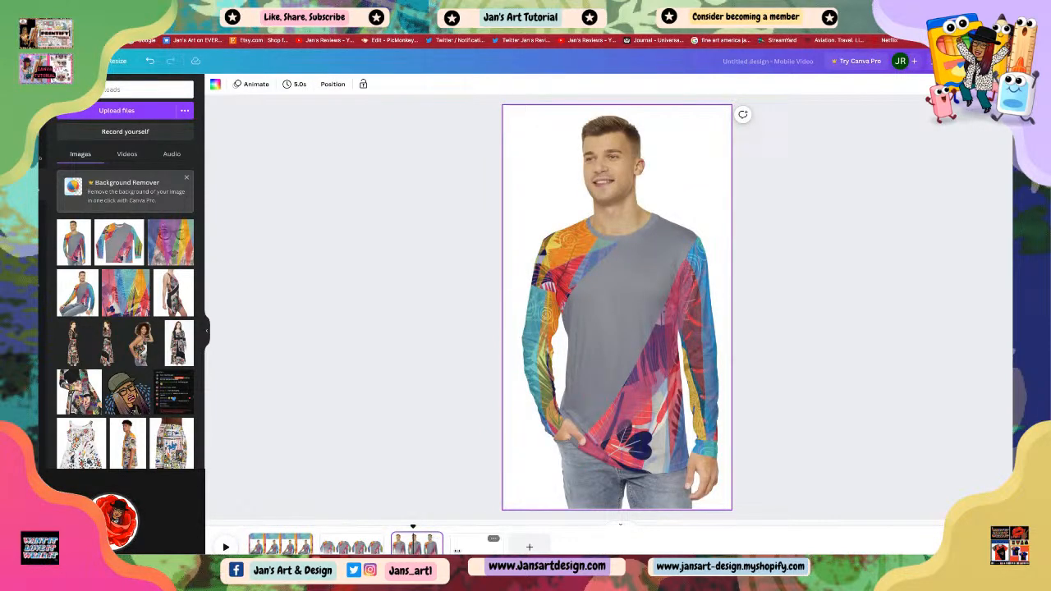
left_click(465, 544)
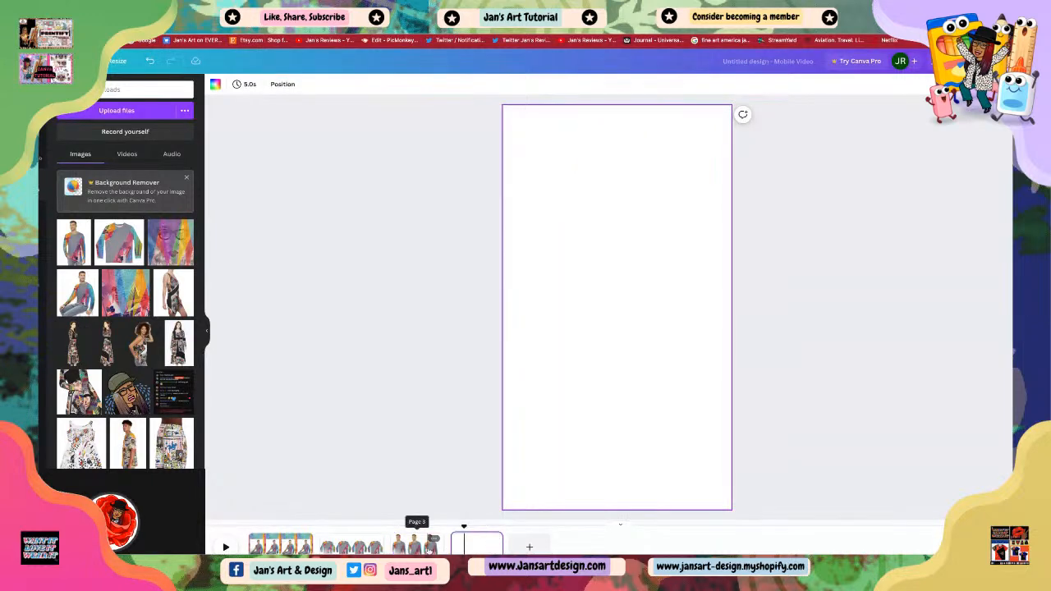
Step: Extend the fourth page's duration to 6.0 s in the timeline
left_click(429, 544)
left_click_drag(443, 544, 525, 545)
left_click(488, 544)
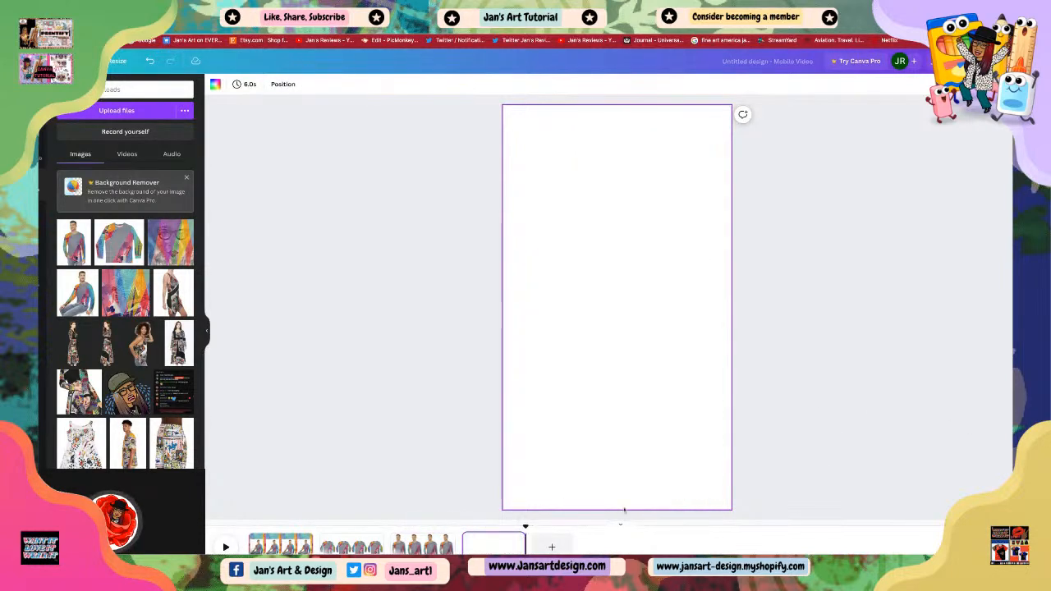
left_click(900, 255)
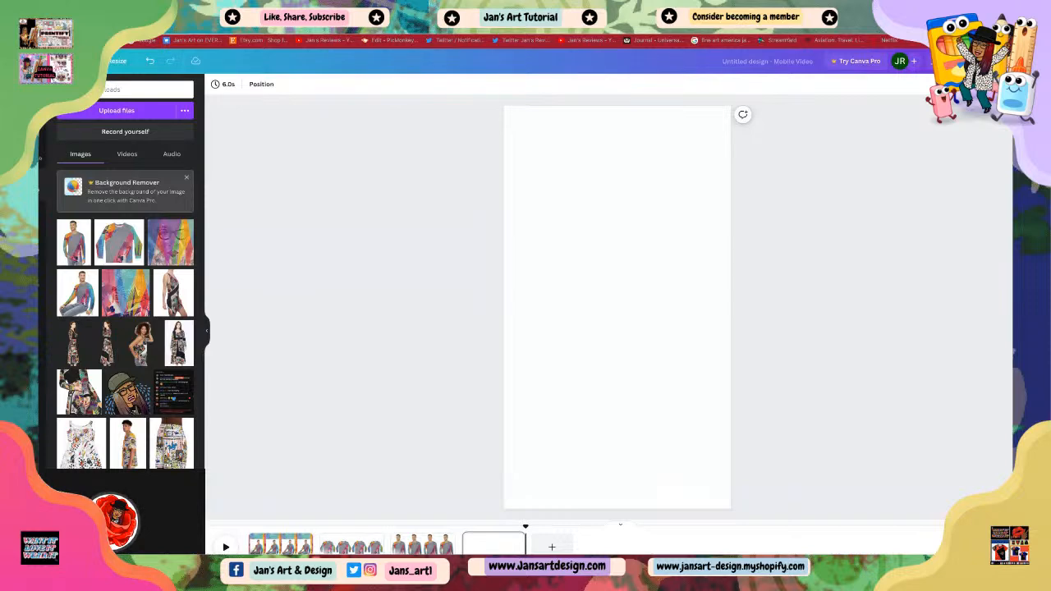
Step: Add the multicolored pattern image to the fourth page and stretch it to fill the whole page as a background
left_click_drag(170, 243, 607, 304)
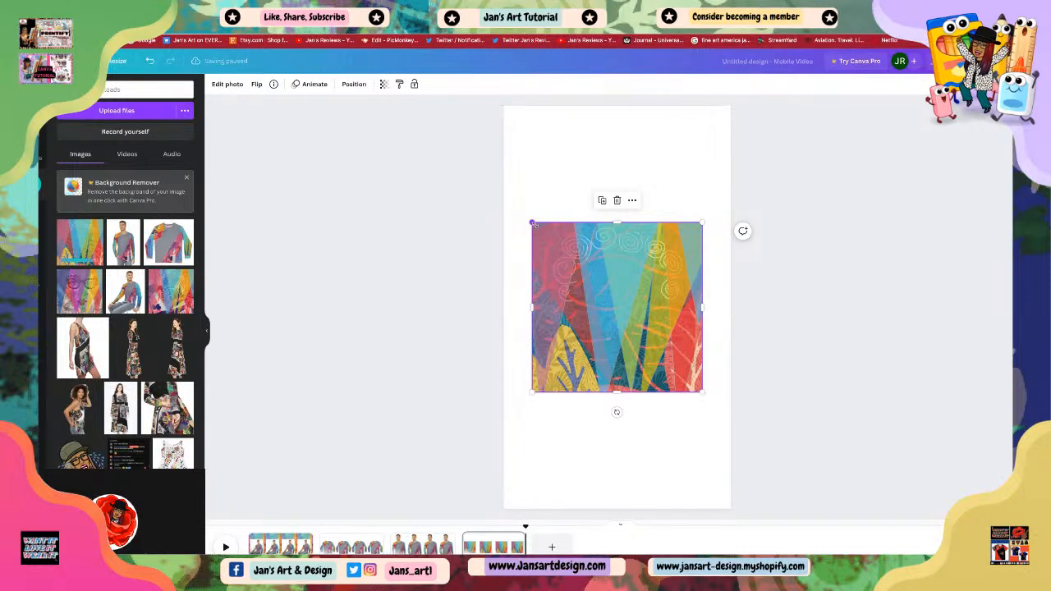
left_click_drag(533, 222, 503, 191)
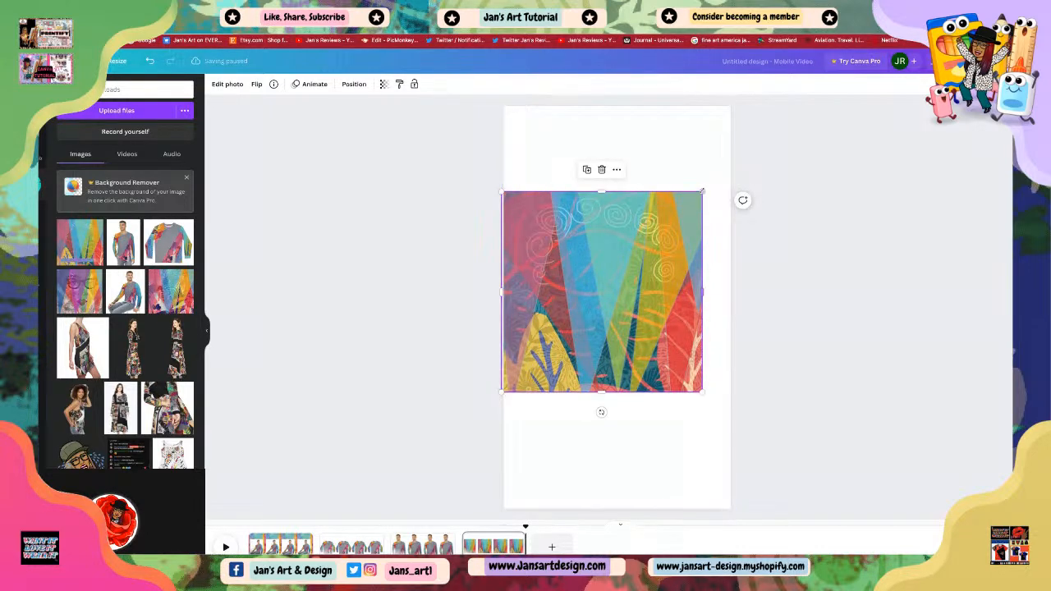
left_click_drag(702, 192, 730, 163)
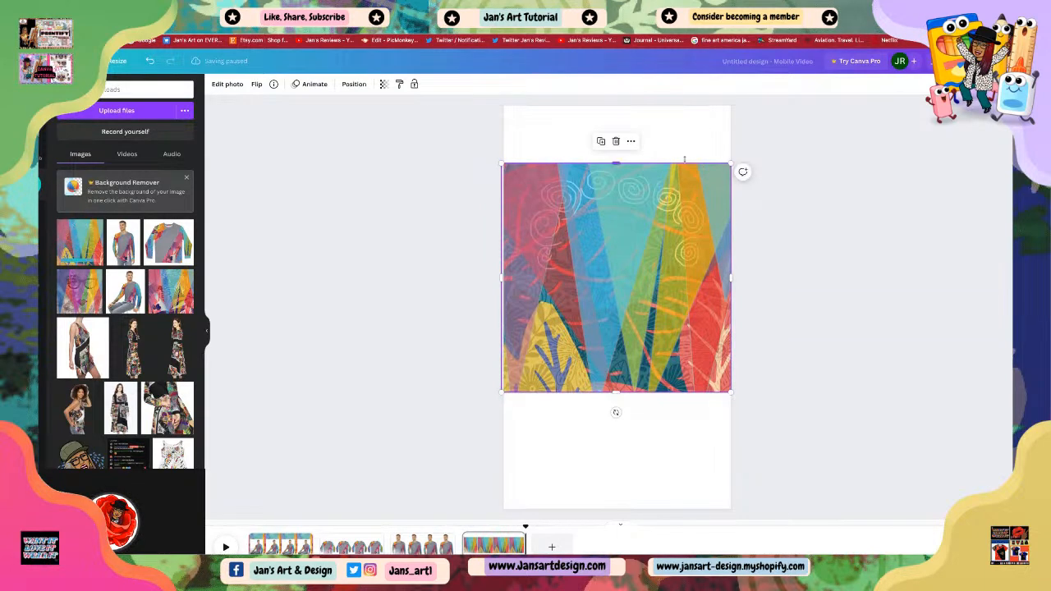
left_click_drag(616, 163, 617, 107)
left_click_drag(617, 391, 651, 383)
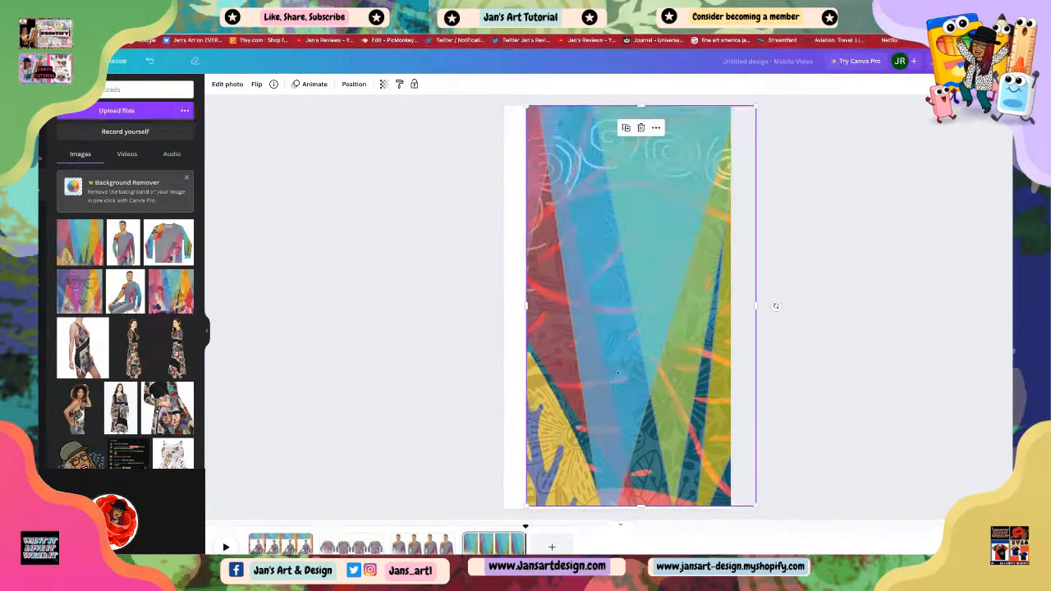
left_click_drag(527, 306, 504, 306)
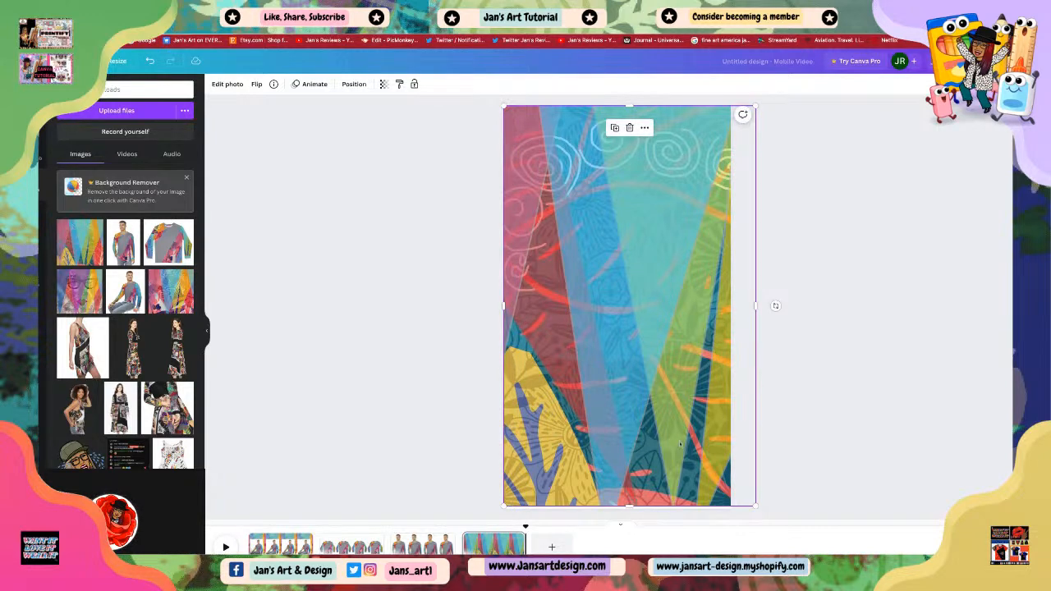
left_click_drag(630, 506, 630, 509)
key("Escape")
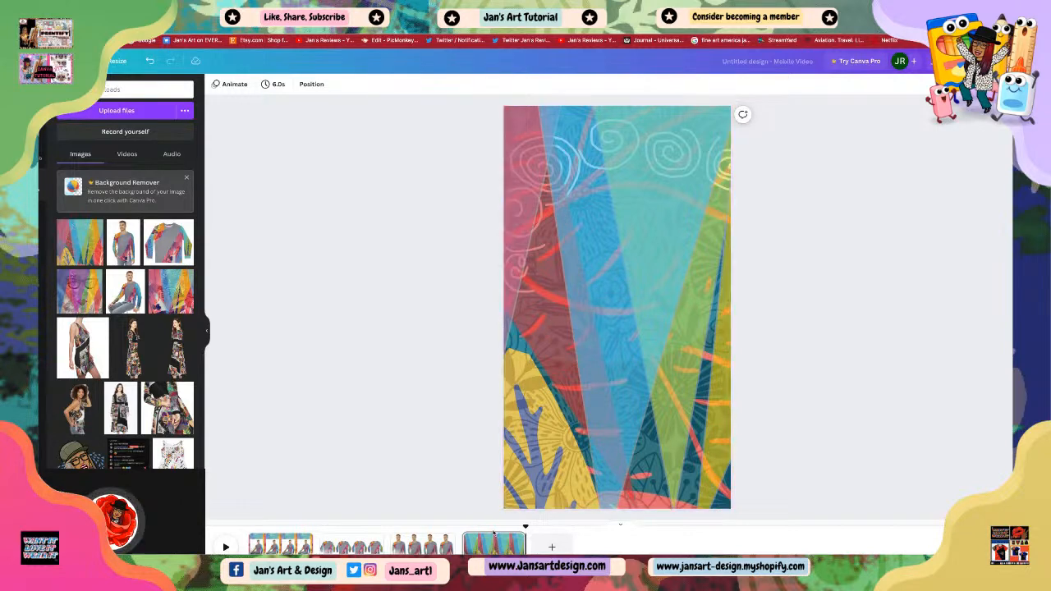
Step: Step through the second, third and fourth pages to review them
left_click(351, 544)
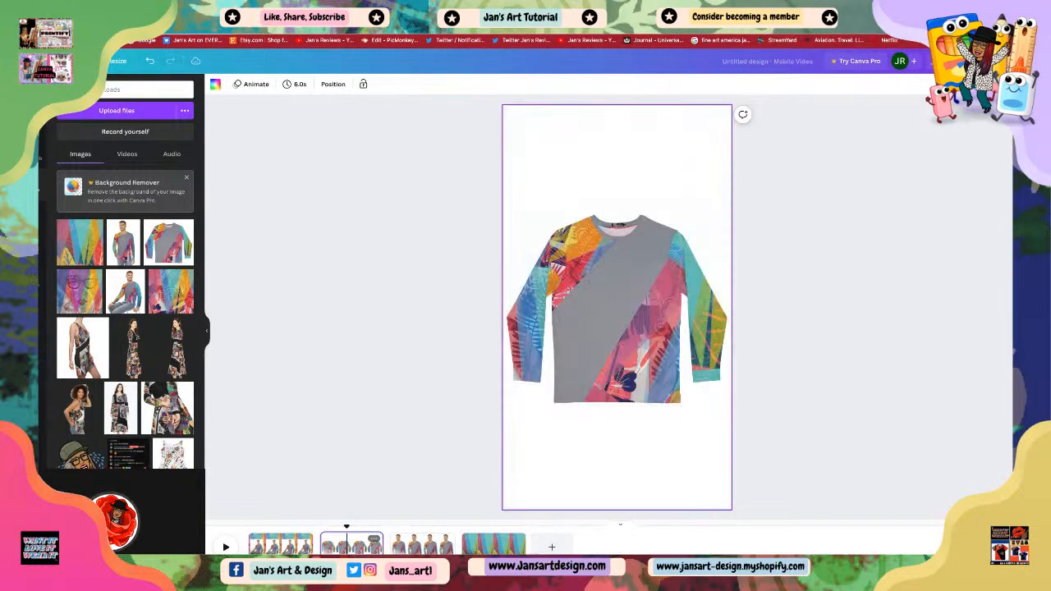
left_click(423, 545)
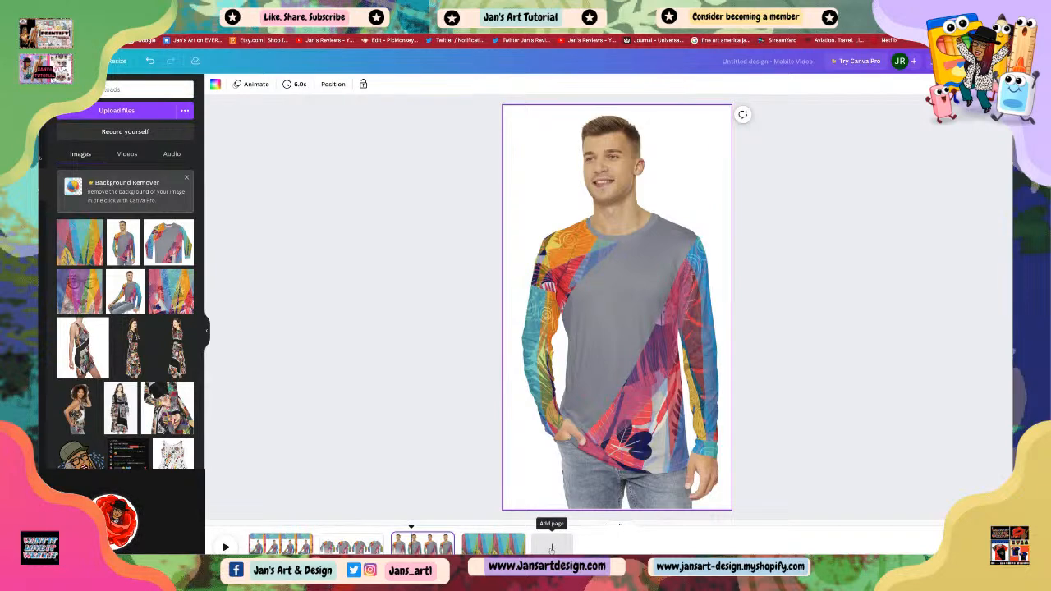
left_click(494, 545)
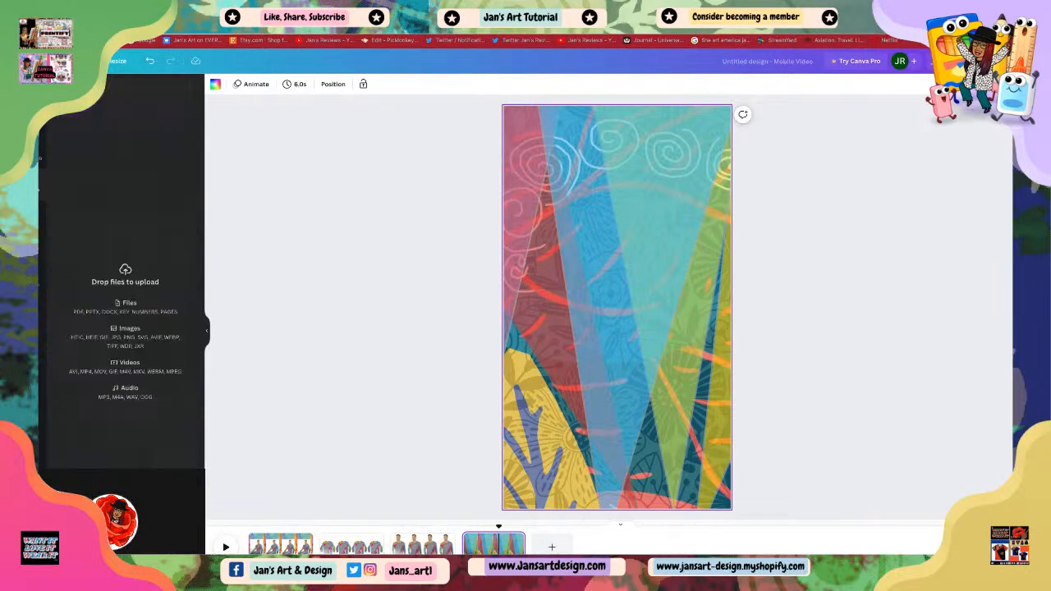
Step: Upload the back-view model photo and place it centered over the pattern on the fourth page, enlarged to about two-thirds of the page height
left_click_drag(624, 225, 630, 225)
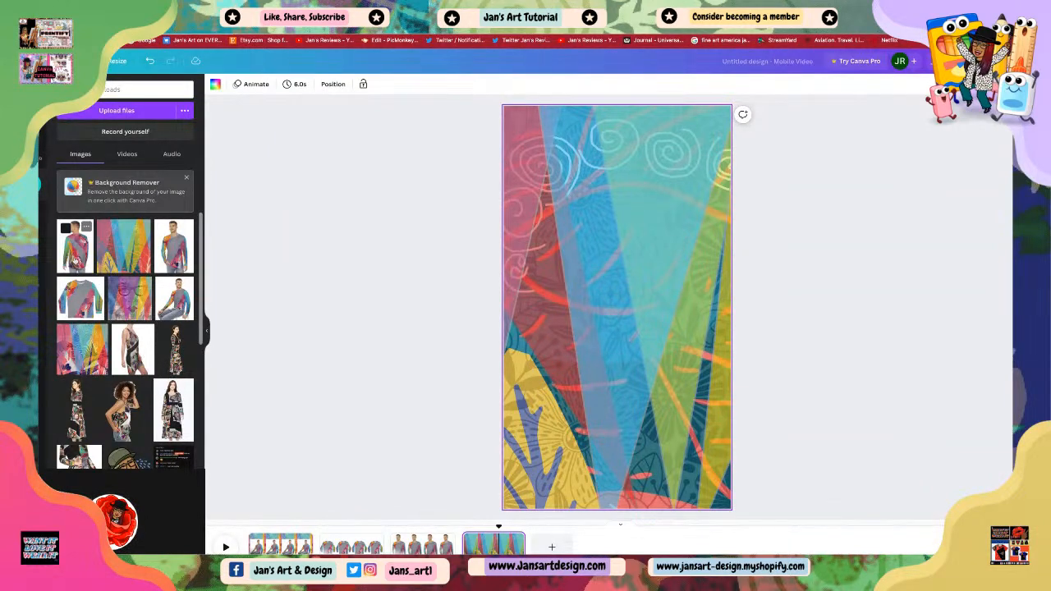
left_click(74, 261)
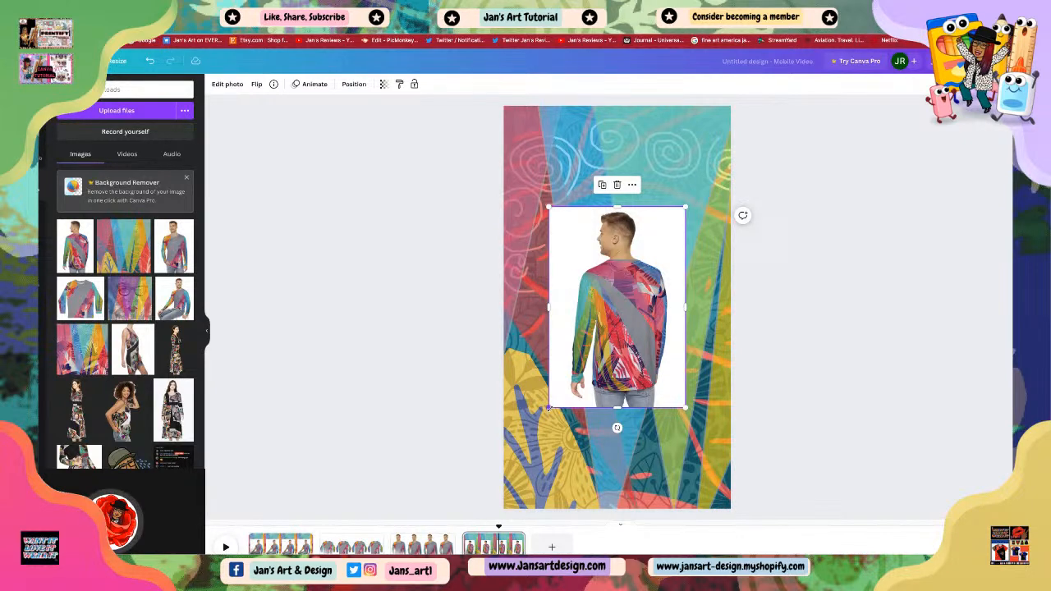
left_click_drag(548, 407, 584, 424)
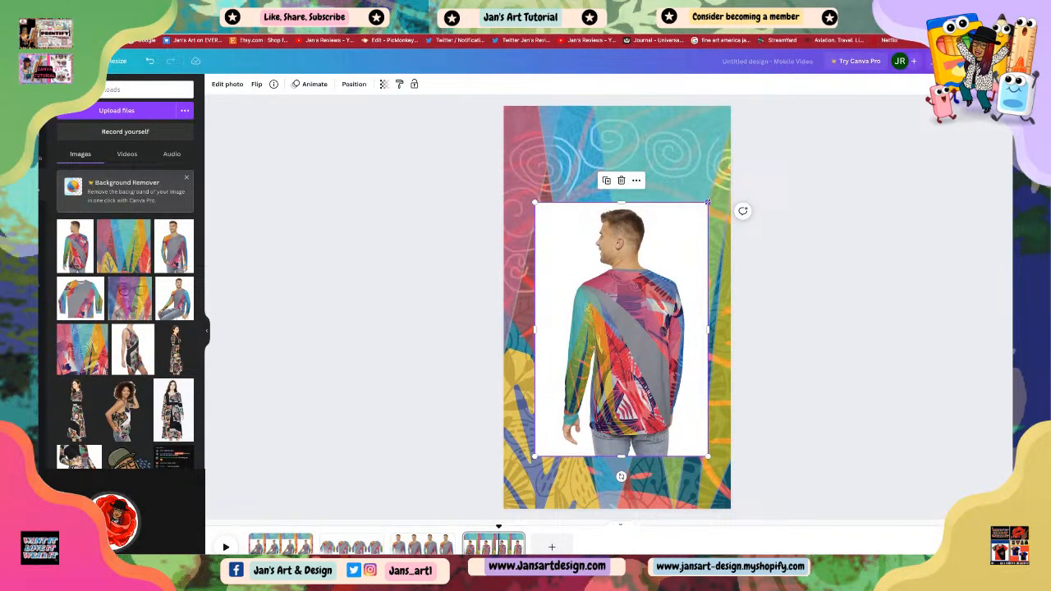
mouse_move(707, 206)
left_mouse_down()
mouse_move(716, 206)
mouse_move(707, 207)
left_mouse_up()
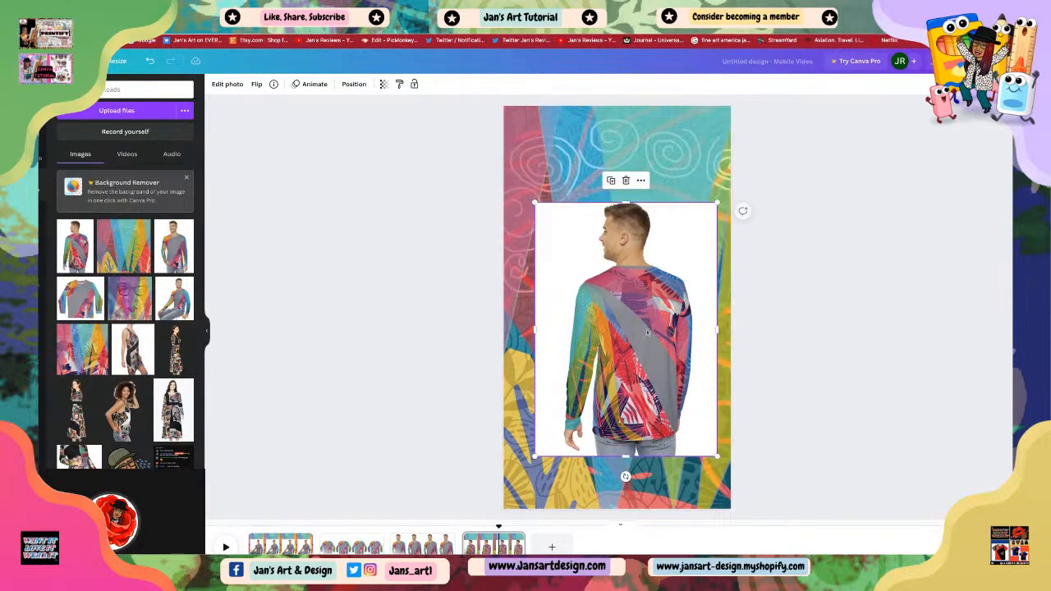
left_click_drag(655, 349, 646, 324)
left_click(814, 369)
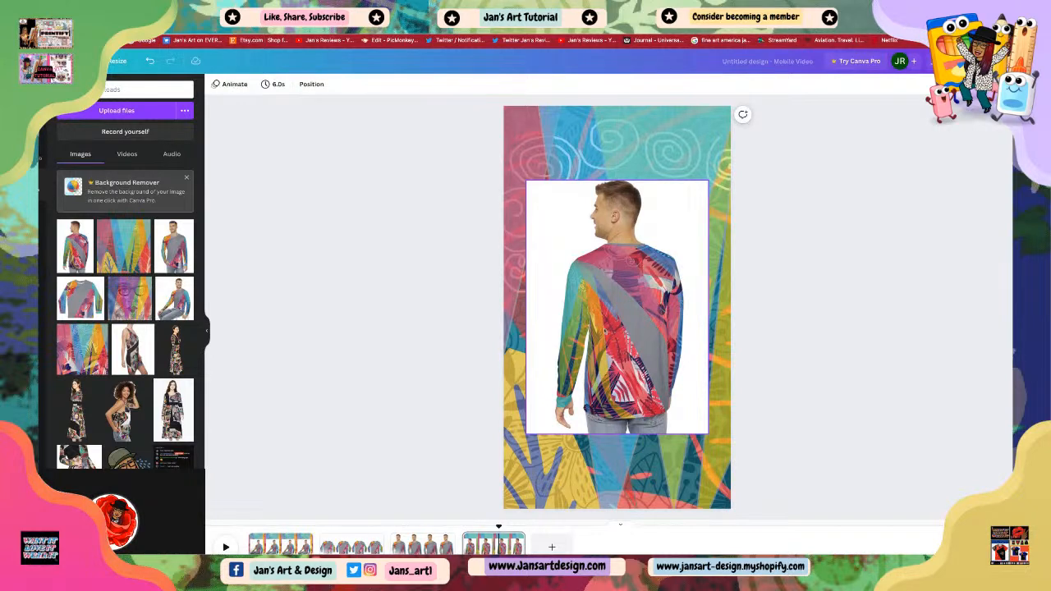
left_click(558, 231)
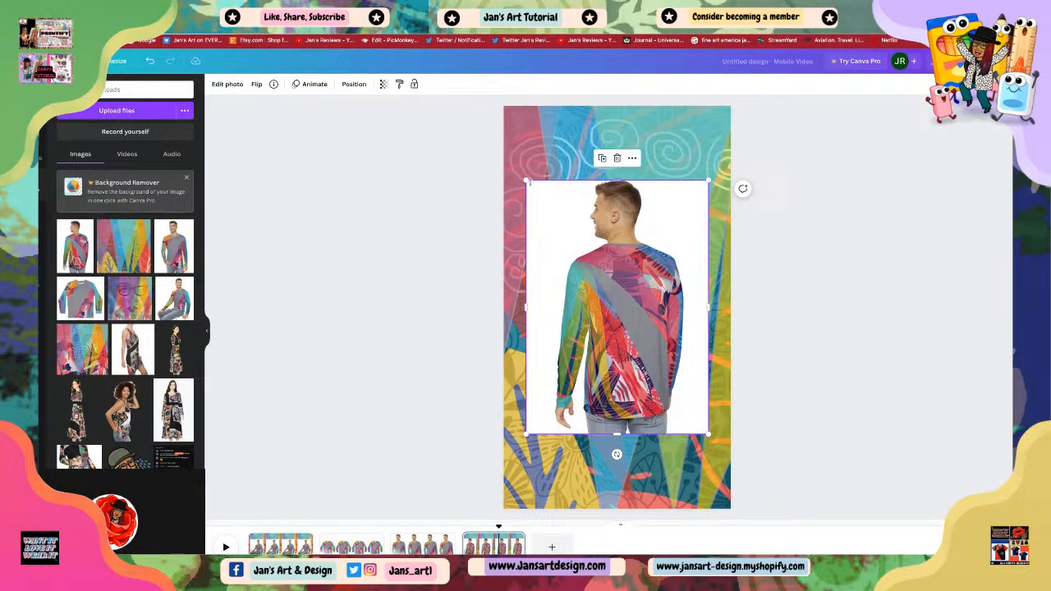
left_click_drag(526, 181, 517, 169)
left_click_drag(593, 257, 598, 264)
left_click(808, 369)
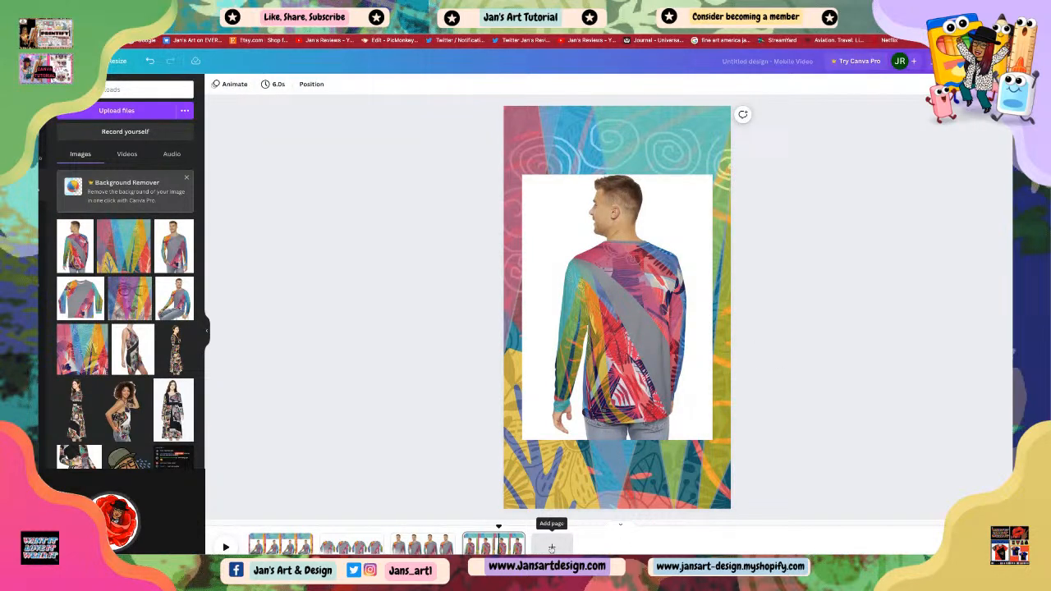
Step: Add a fifth page with the front-view sweater photo, scaled to the page width and placed in the middle of the page
left_click(552, 548)
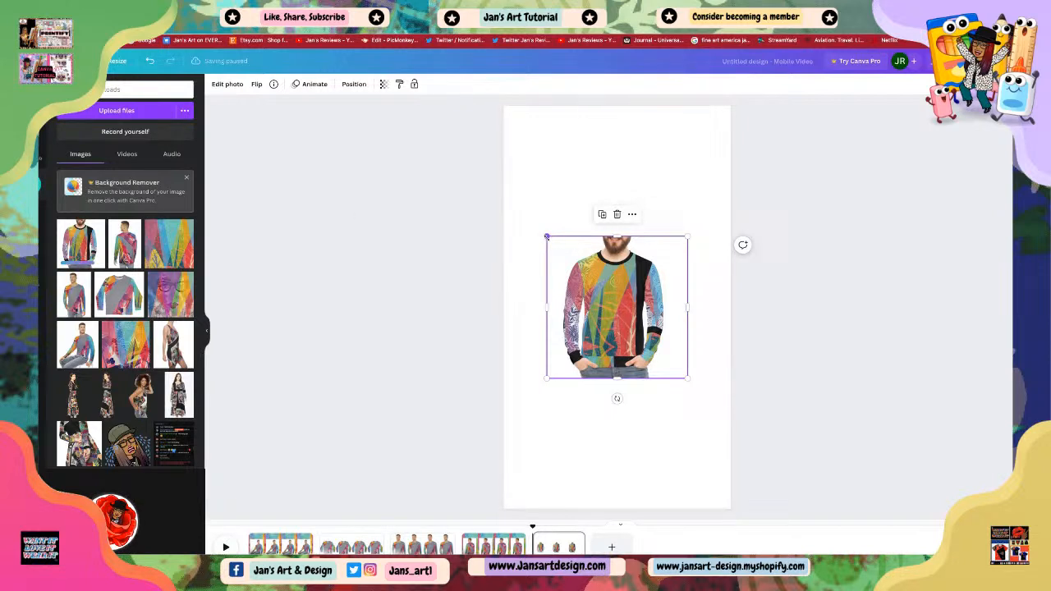
left_click_drag(547, 237, 489, 178)
left_click_drag(585, 275, 587, 204)
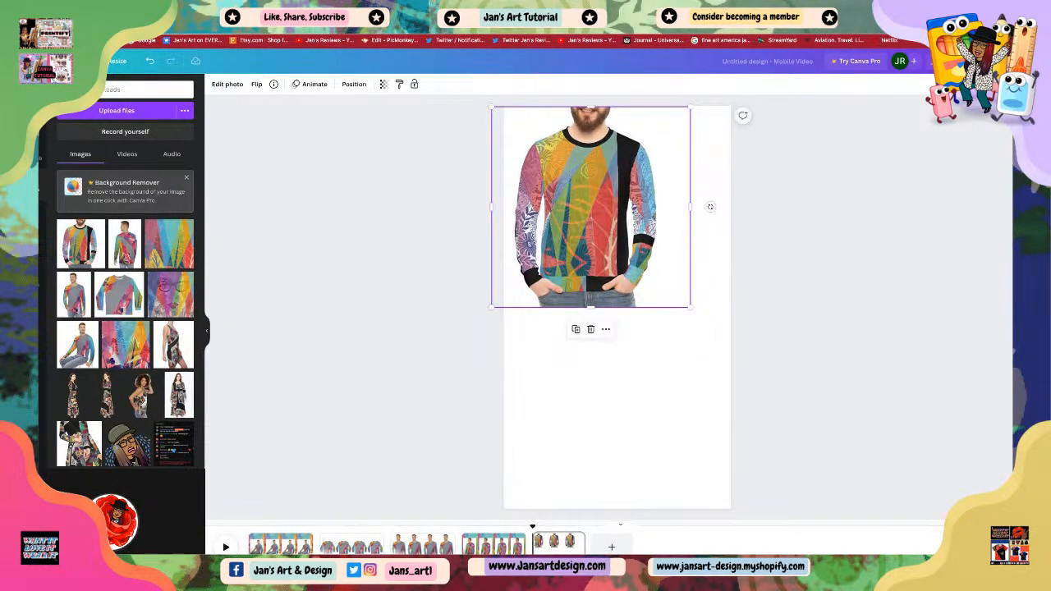
left_click_drag(690, 307, 731, 347)
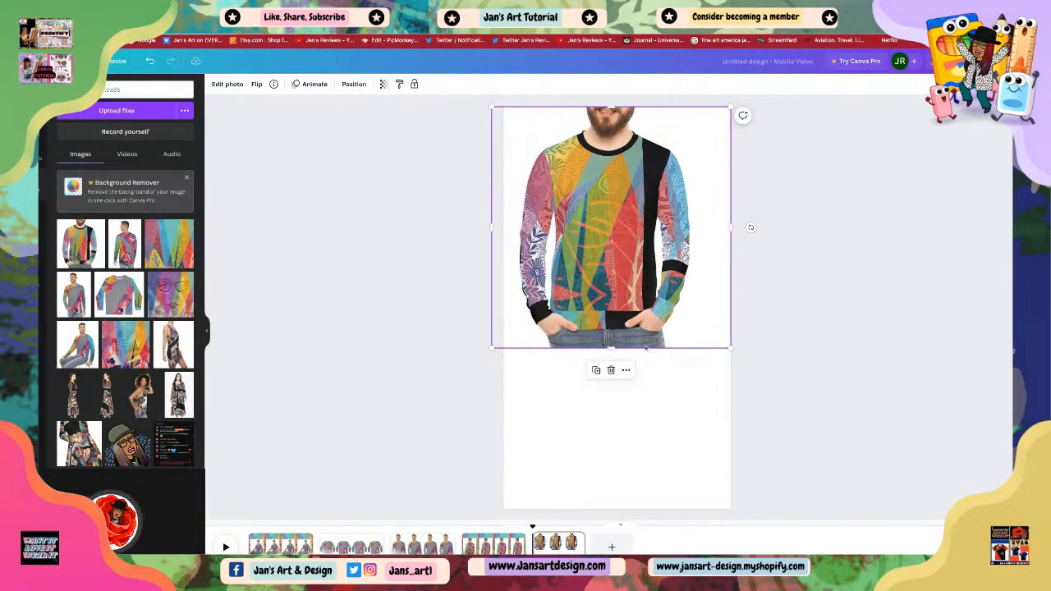
left_click_drag(611, 347, 611, 378)
left_click_drag(621, 323, 627, 322)
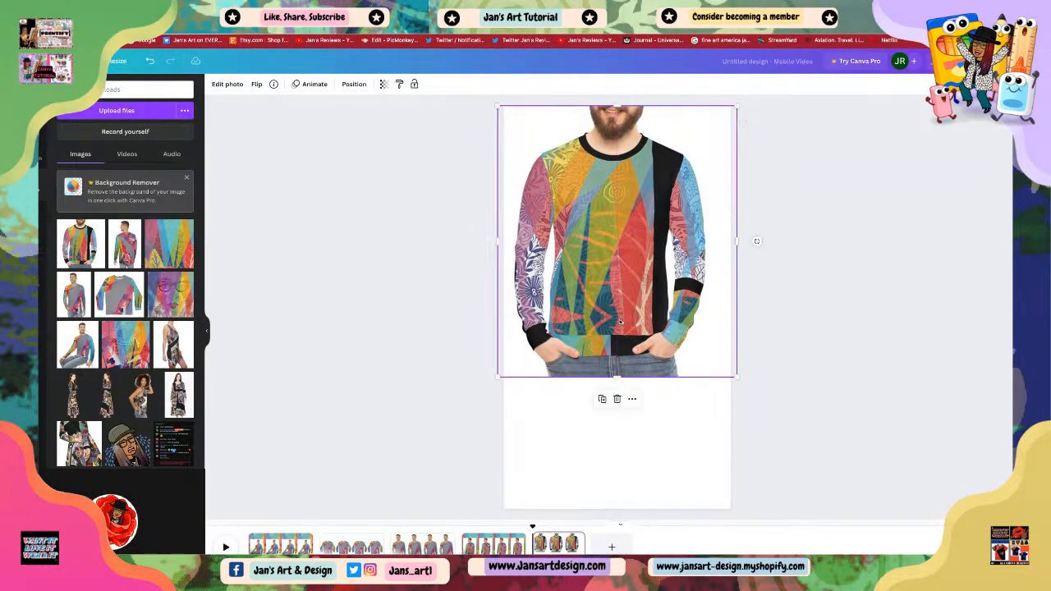
mouse_move(737, 242)
left_mouse_down()
mouse_move(748, 241)
mouse_move(719, 242)
left_mouse_up()
left_click_drag(624, 263, 632, 263)
left_click(735, 242)
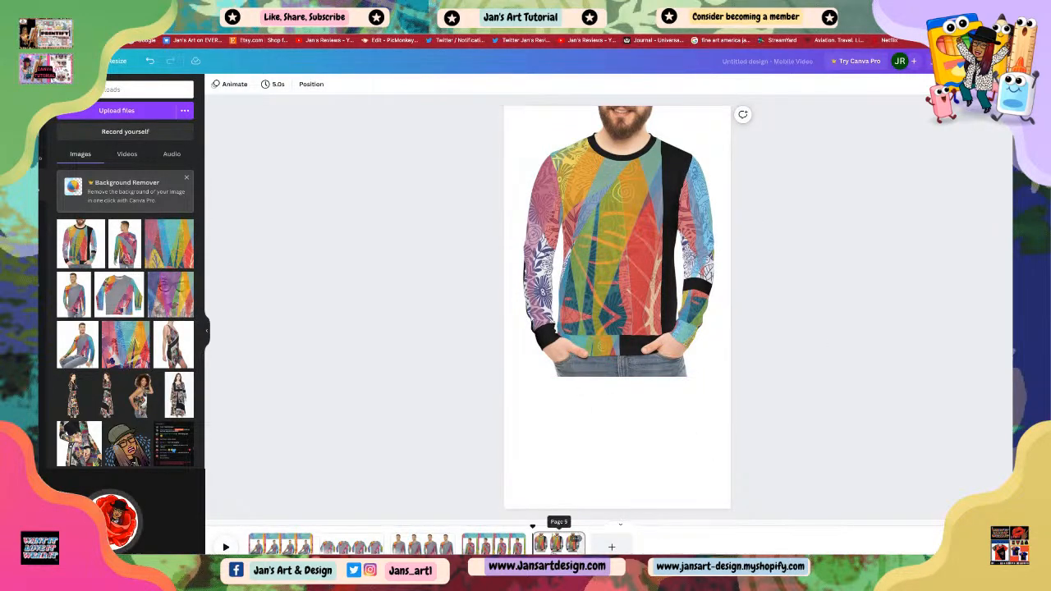
left_click_drag(616, 271, 615, 338)
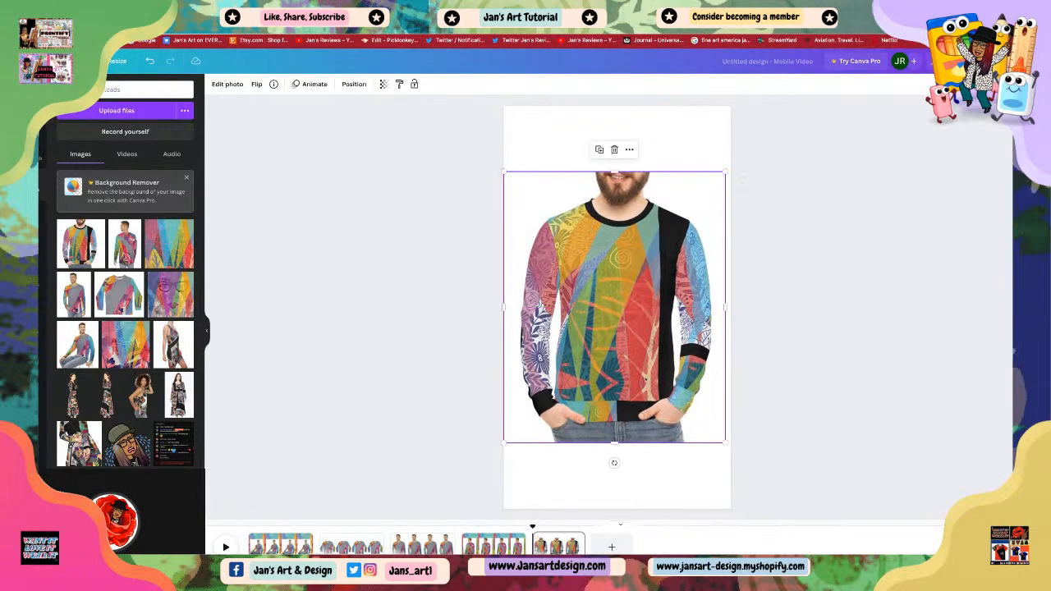
left_click(778, 415)
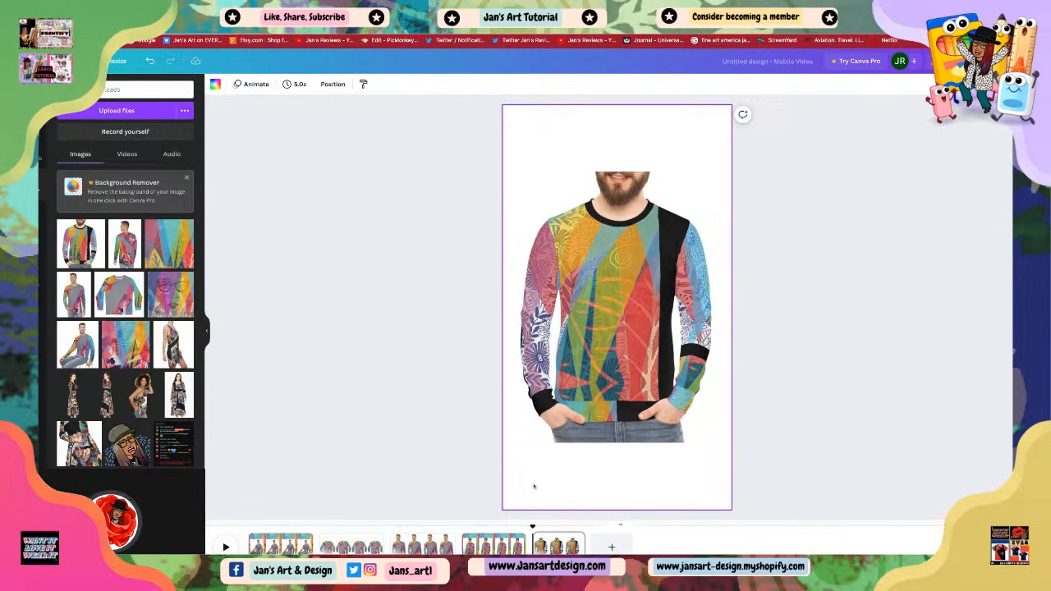
Step: Add a sixth blank page and extend the fifth page's duration to 6.0 s
left_click(497, 544)
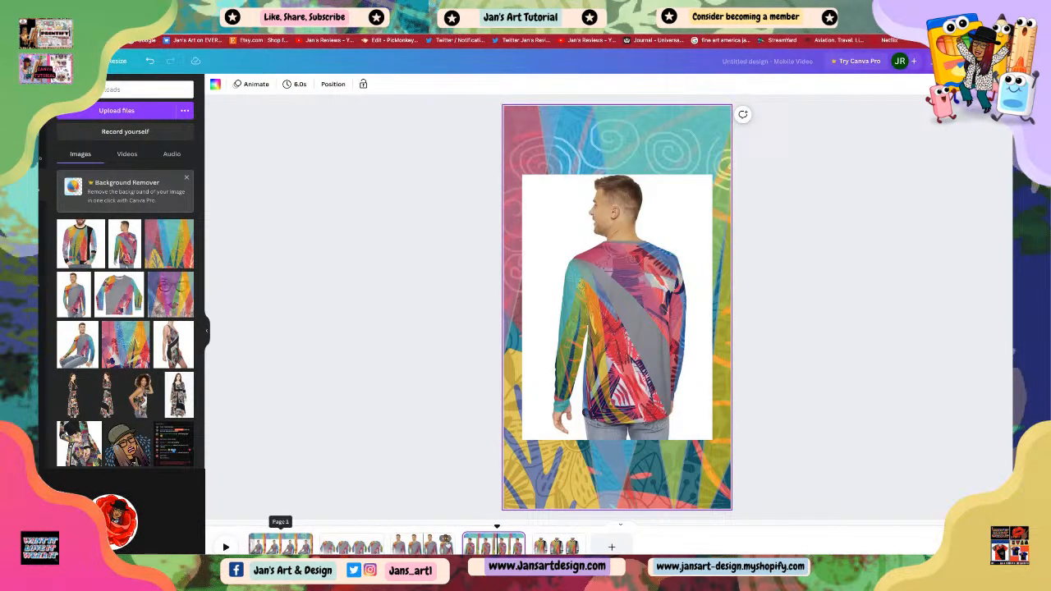
left_click(612, 547)
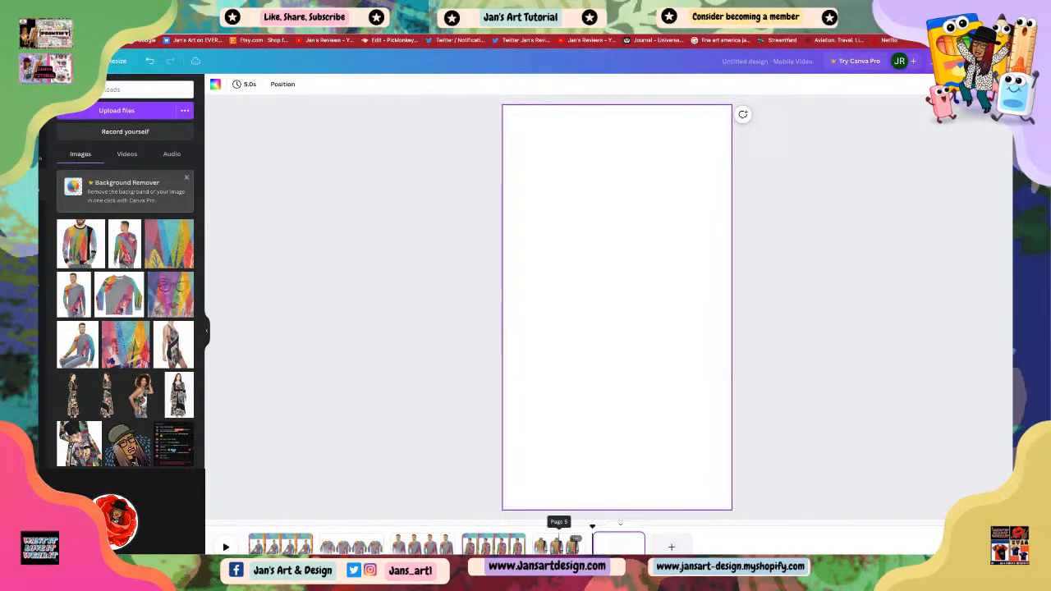
left_click(560, 545)
left_click_drag(584, 547, 596, 546)
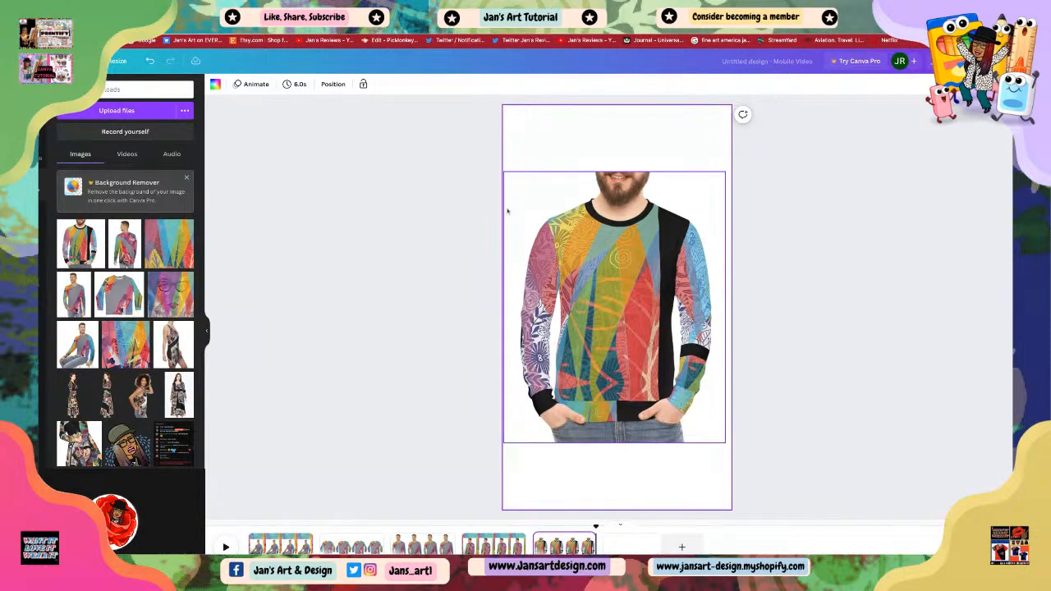
Step: Move the fifth page's sweater photo down so it sits on the page's bottom edge
left_click(406, 196)
left_click_drag(584, 261, 593, 288)
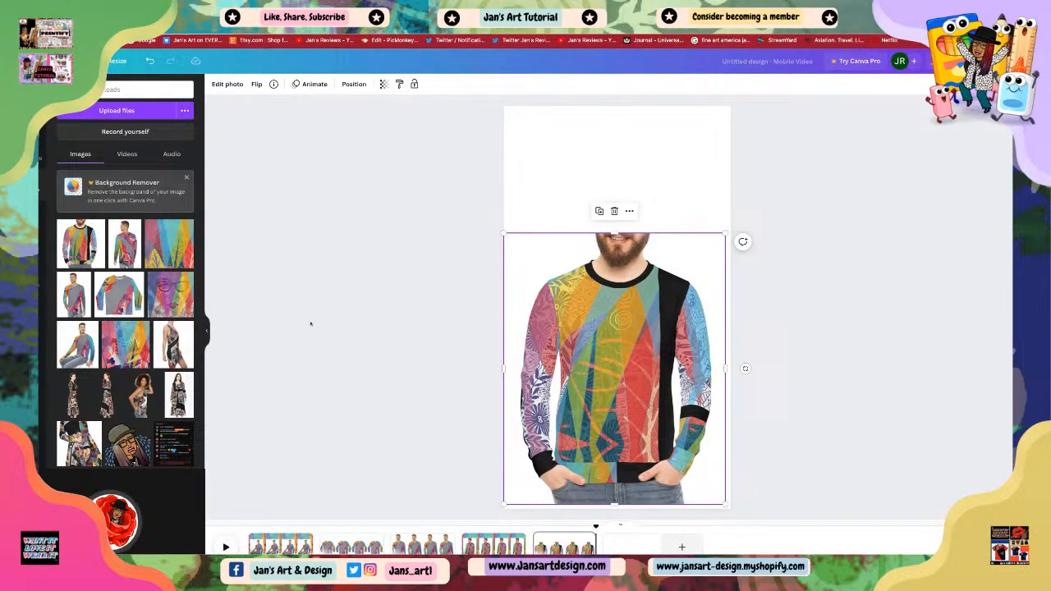
left_click(838, 179)
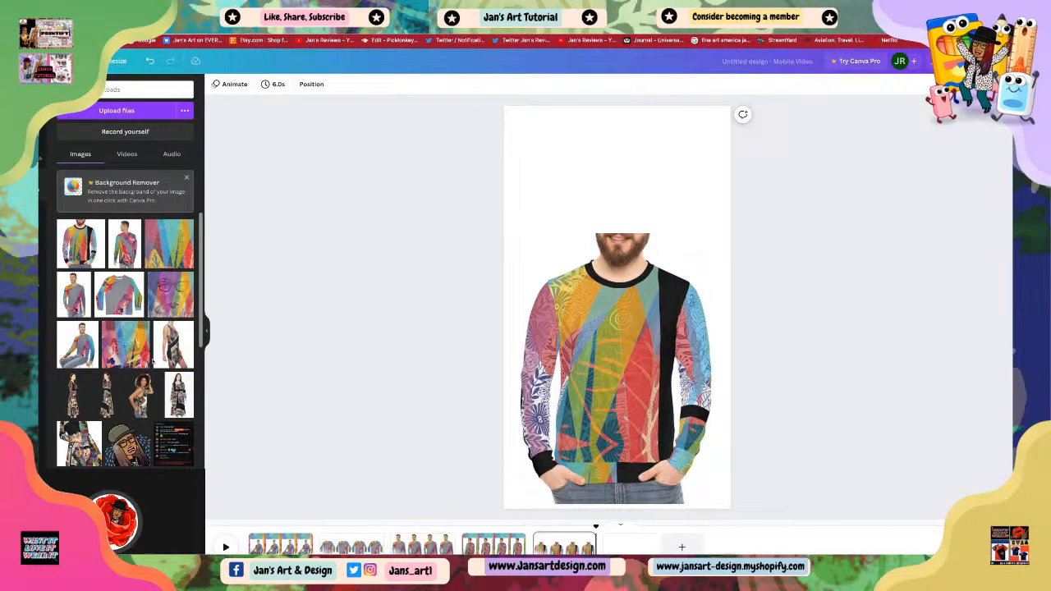
left_click(627, 419)
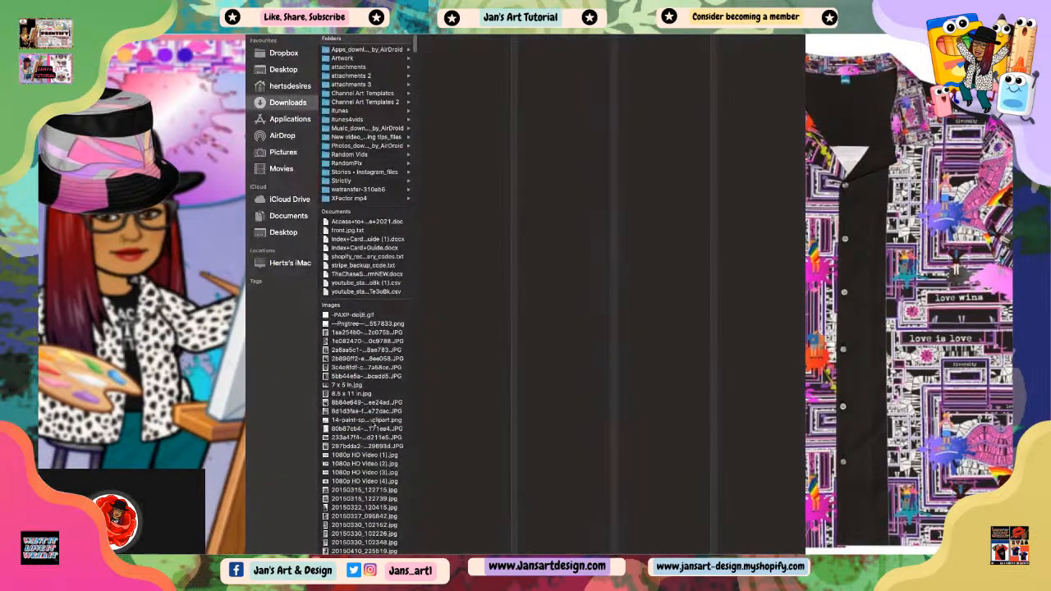
Step: Browse the Downloads images and upload the rainbow floral pattern file Facebook Post (7).png
scroll(362, 386, "down", 10)
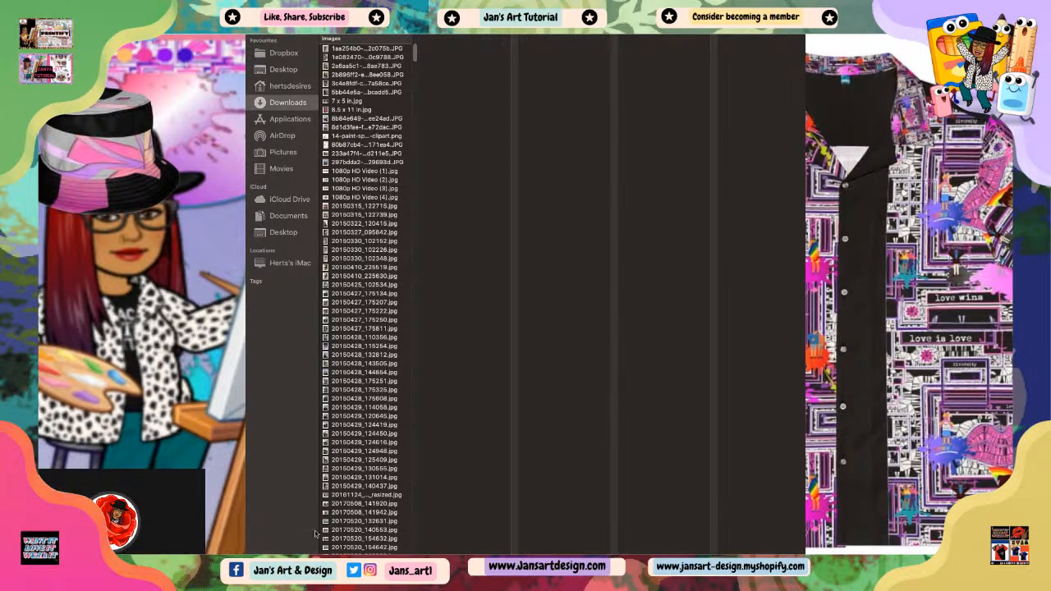
scroll(329, 507, "down", 3)
scroll(373, 458, "down", 10)
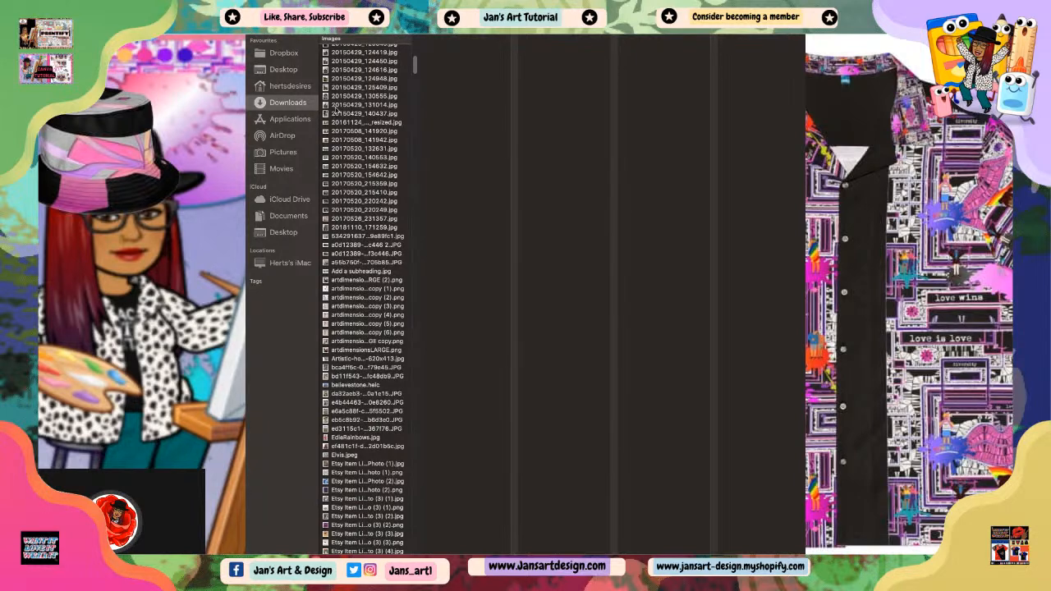
scroll(349, 420, "down", 14)
scroll(357, 423, "down", 10)
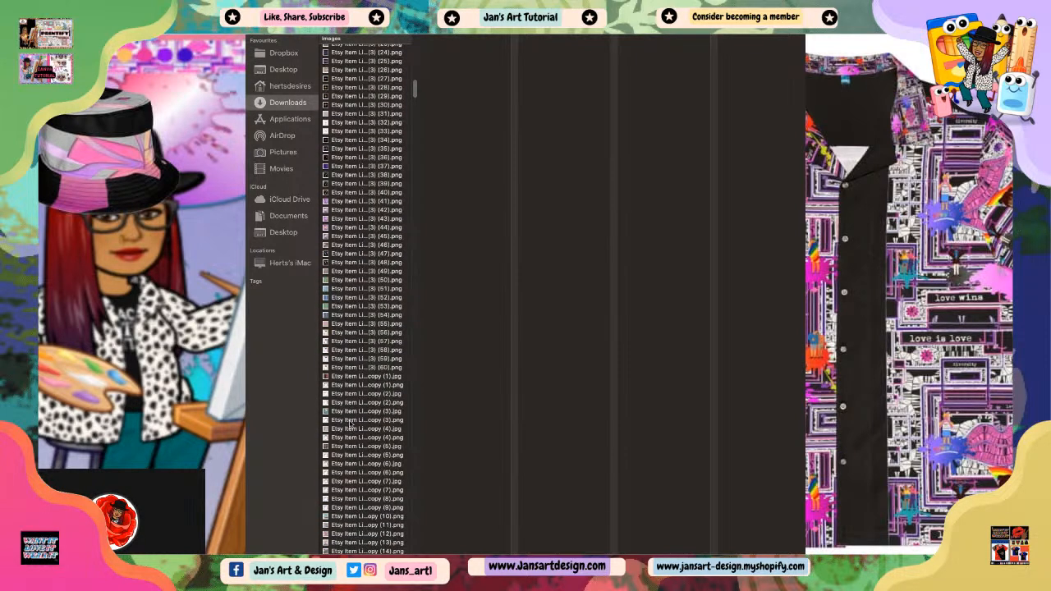
scroll(347, 398, "down", 3)
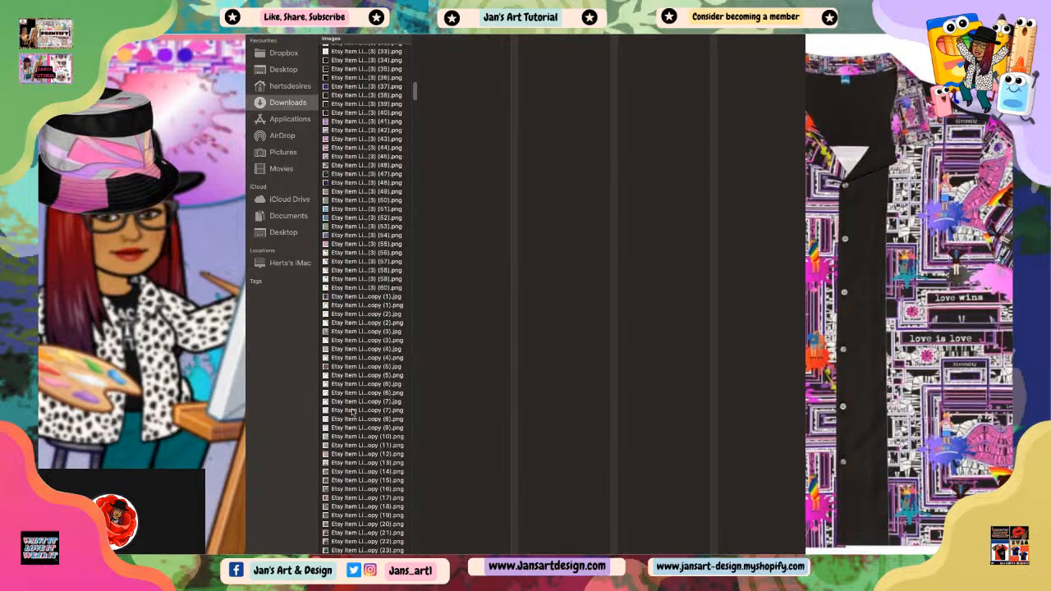
scroll(355, 411, "down", 15)
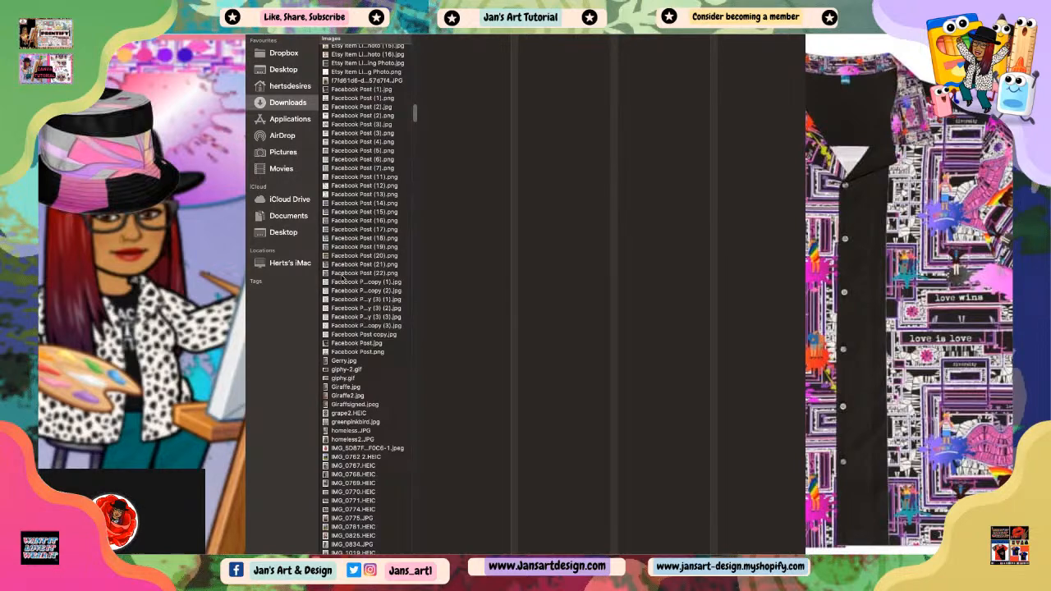
left_click(344, 274)
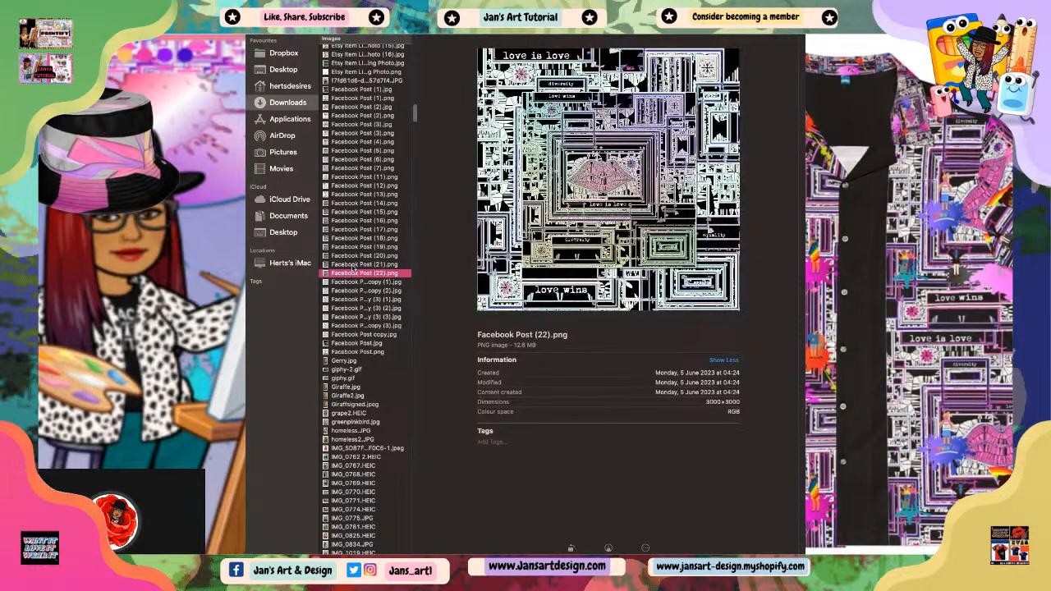
left_click(336, 265)
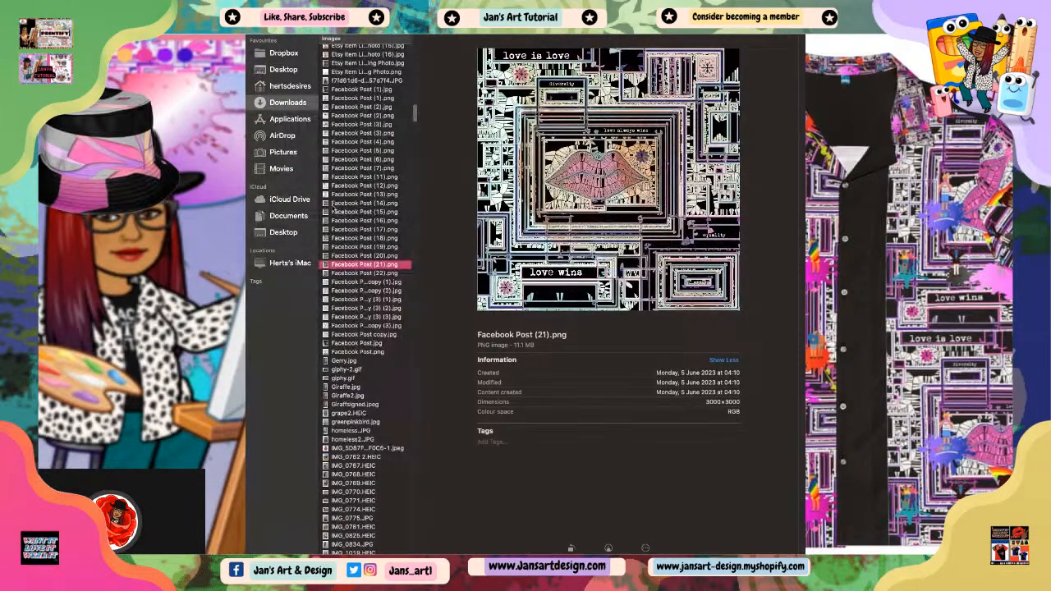
left_click(338, 195)
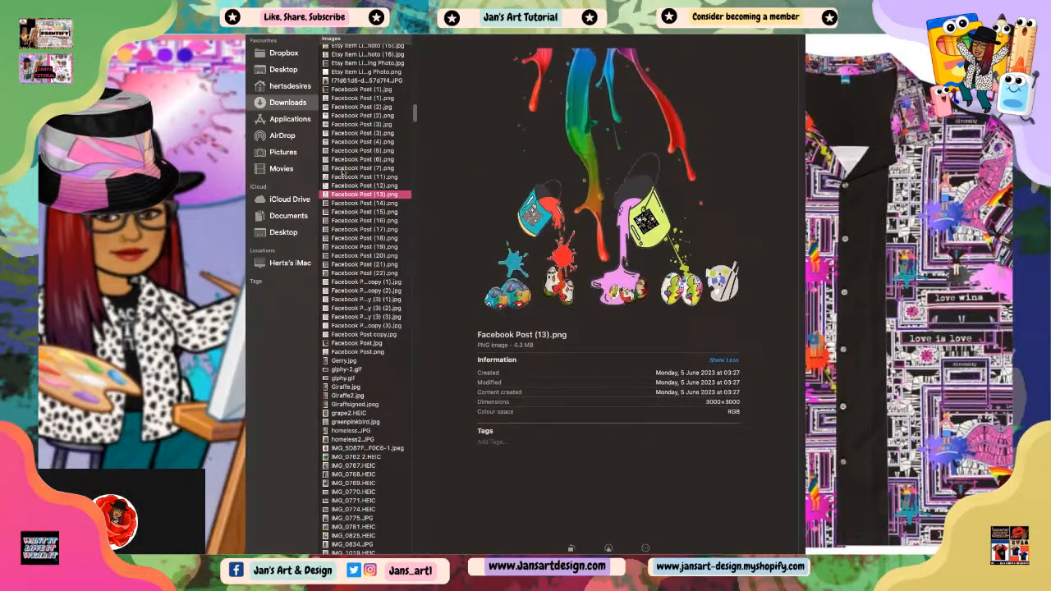
left_click(341, 169)
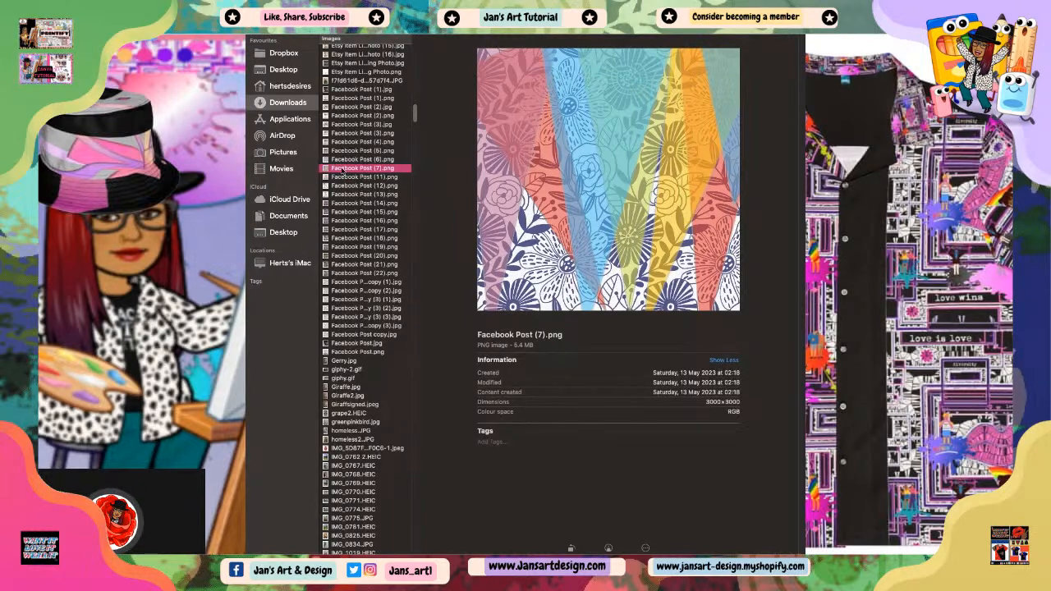
key("super+BackSpace")
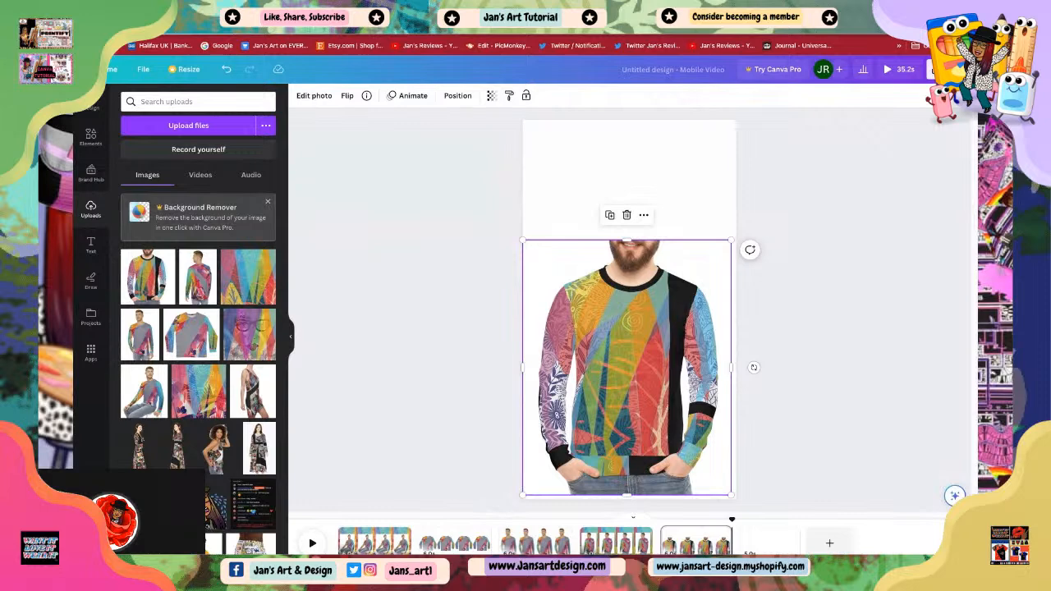
left_click_drag(635, 366, 635, 321)
left_click_drag(629, 374, 632, 417)
left_click(674, 191)
left_click(782, 293)
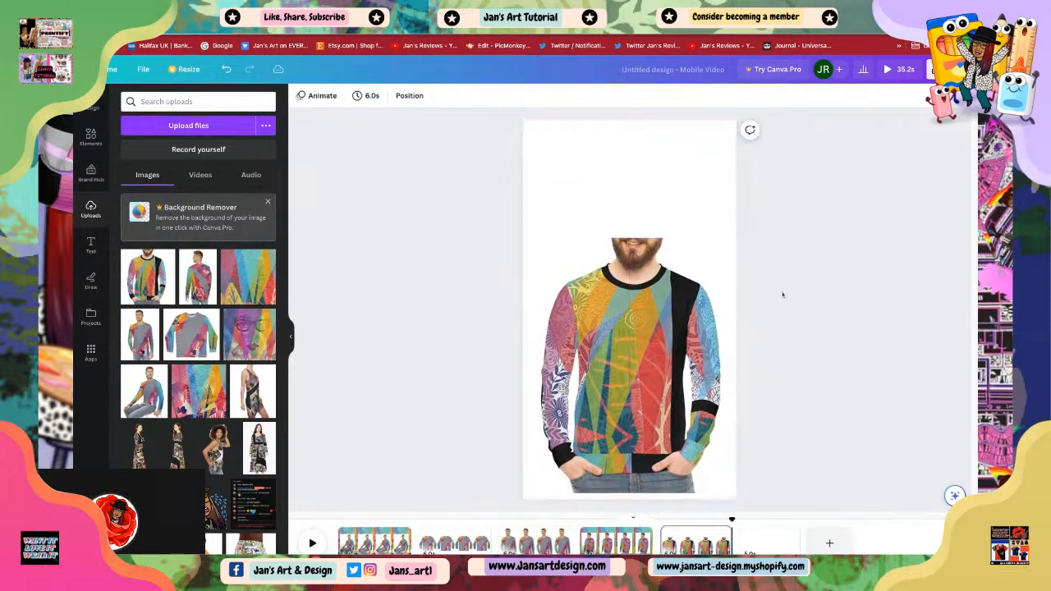
left_click(697, 212)
left_click(833, 247)
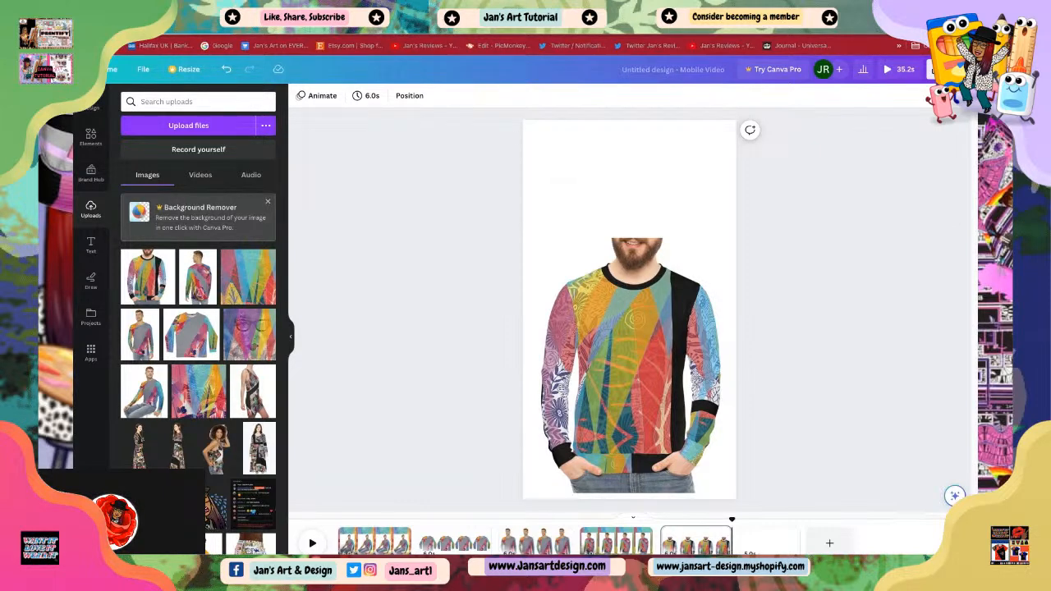
Step: Add the uploaded floral pattern to the fifth page, placed at the top and enlarged to the page width
left_click_drag(975, 218, 648, 193)
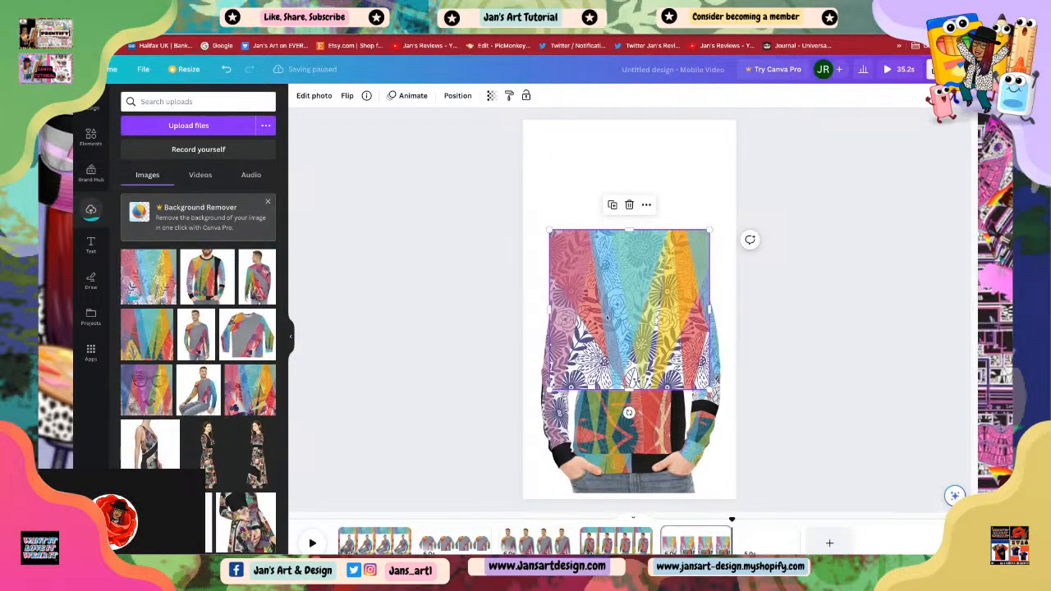
left_click_drag(607, 316, 571, 178)
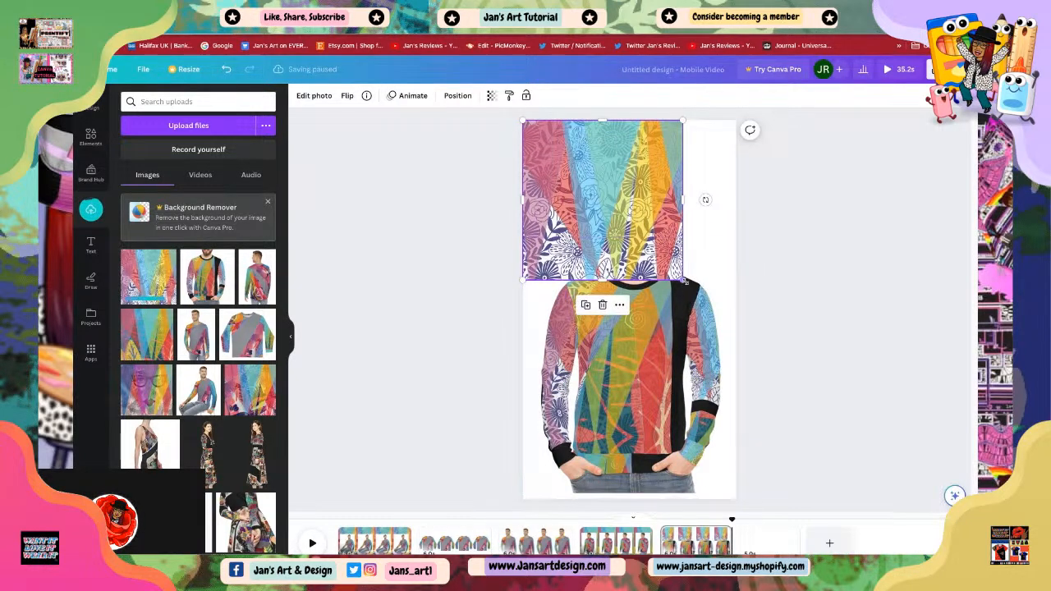
left_click_drag(684, 280, 736, 332)
left_click(618, 276)
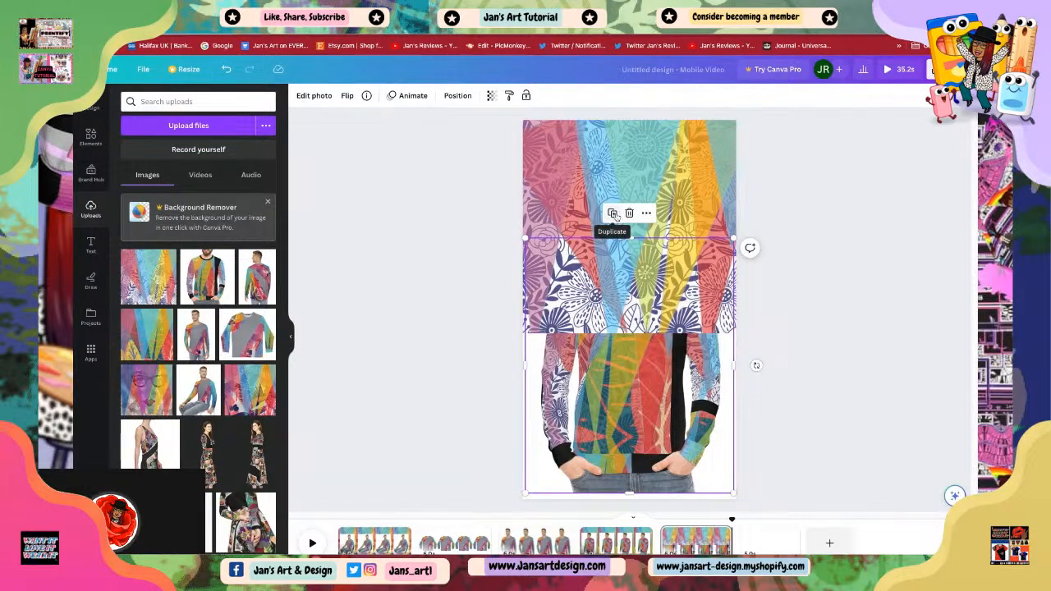
Step: Bring the sweater photo forward so it sits in front of the floral pattern
right_click(623, 360)
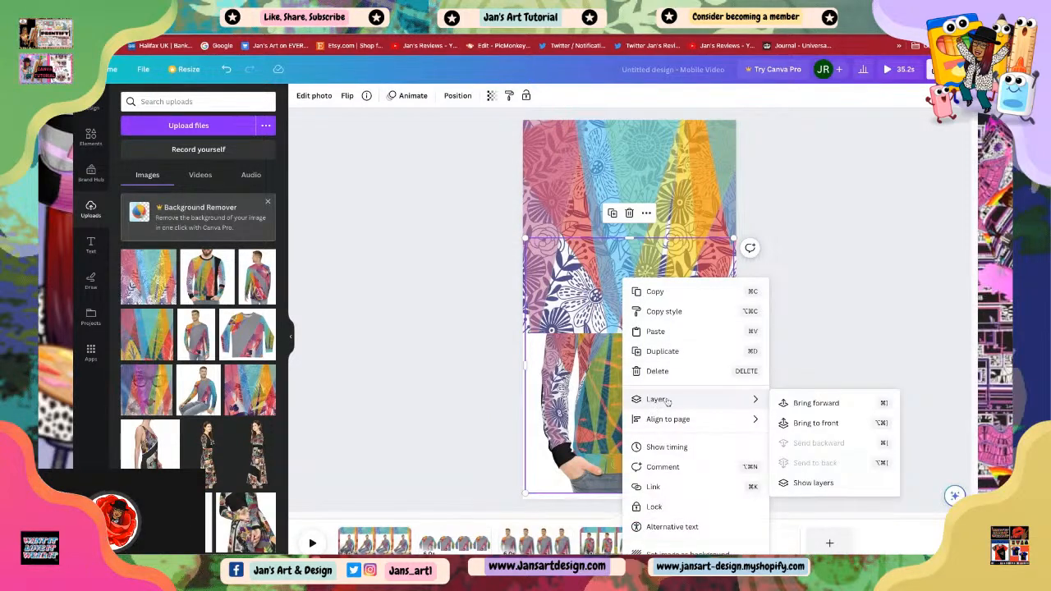
left_click(808, 404)
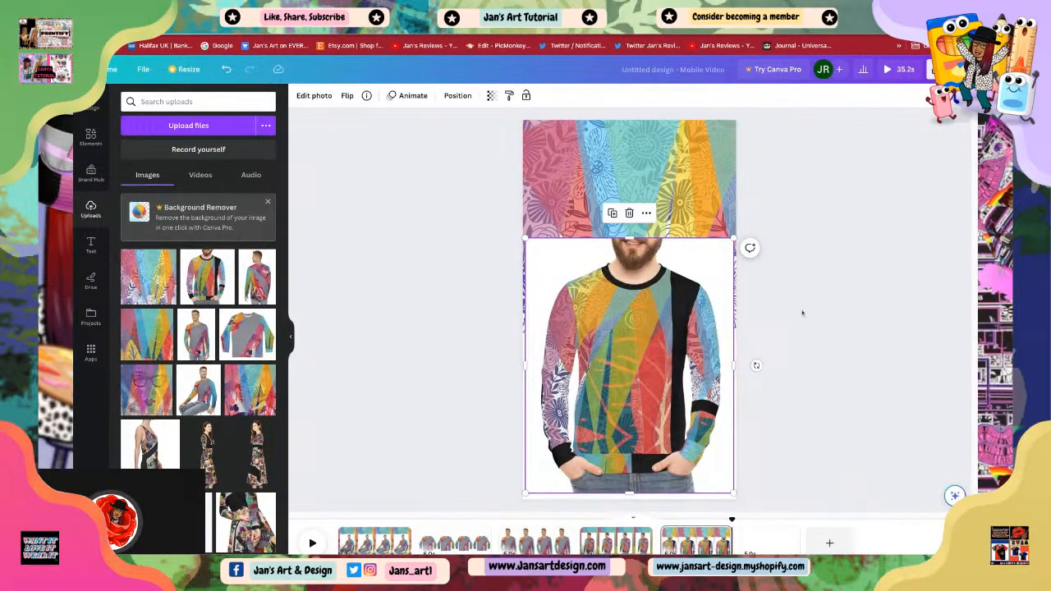
left_click(805, 404)
Step: Enlarge the floral pattern so it covers the entire fifth page behind the sweater photo
left_click(646, 365)
left_click_drag(645, 365, 646, 274)
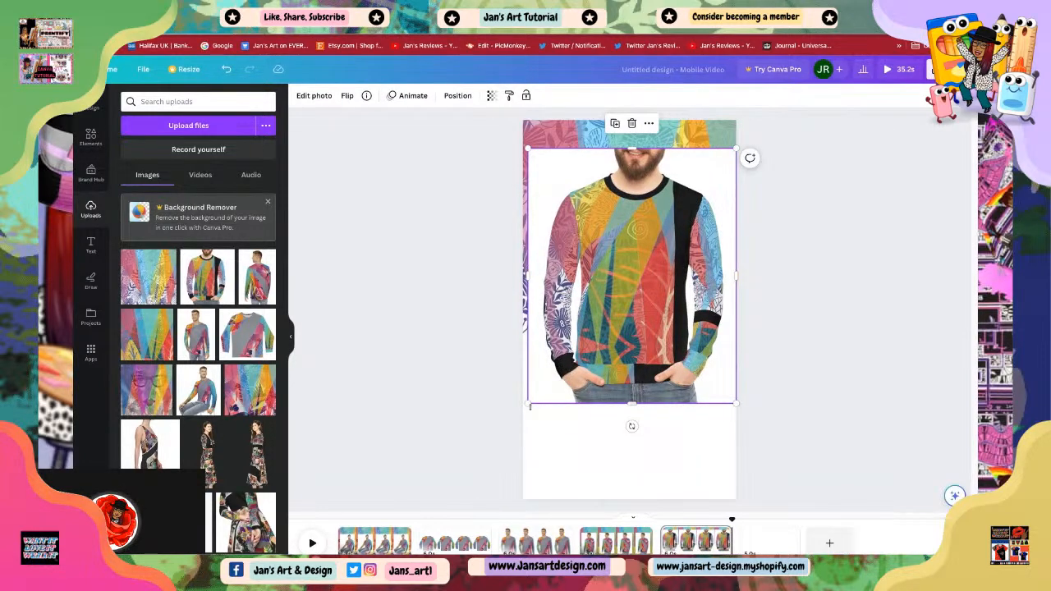
left_click_drag(528, 404, 630, 498)
left_click(554, 325)
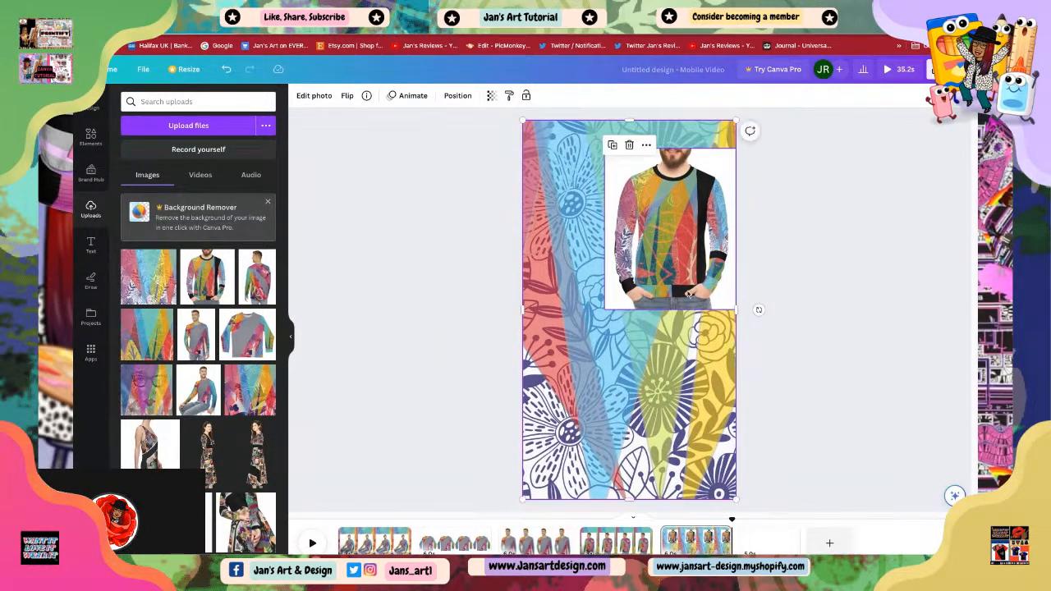
Step: Resize the sweater photo to about the page width and position it at the top of the patterned page
left_click_drag(717, 174, 675, 261)
left_click_drag(563, 235, 534, 198)
left_click_drag(603, 281, 618, 289)
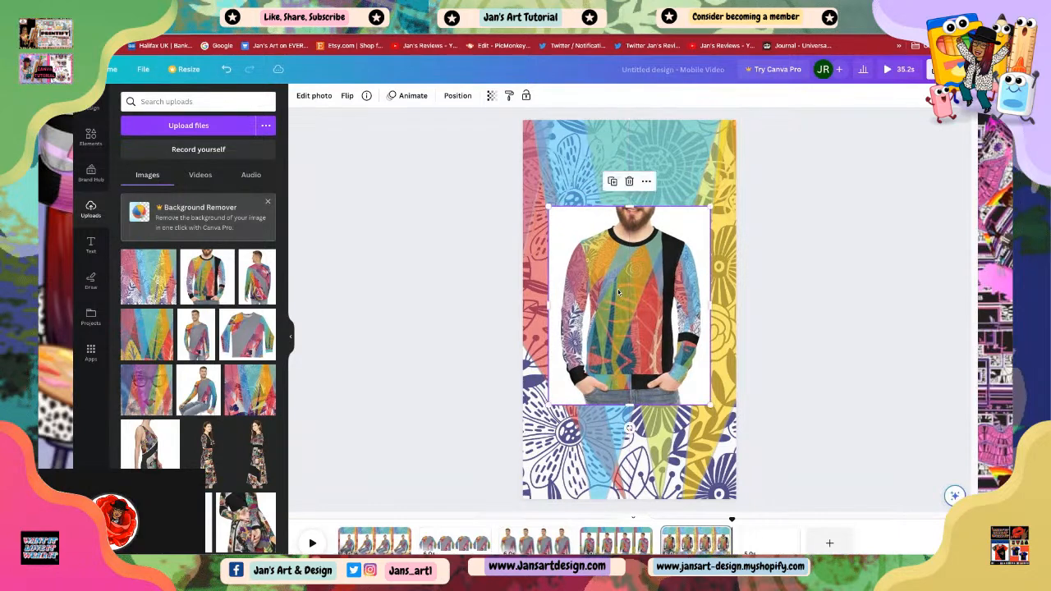
mouse_move(709, 207)
left_mouse_down()
mouse_move(730, 183)
mouse_move(713, 206)
left_mouse_up()
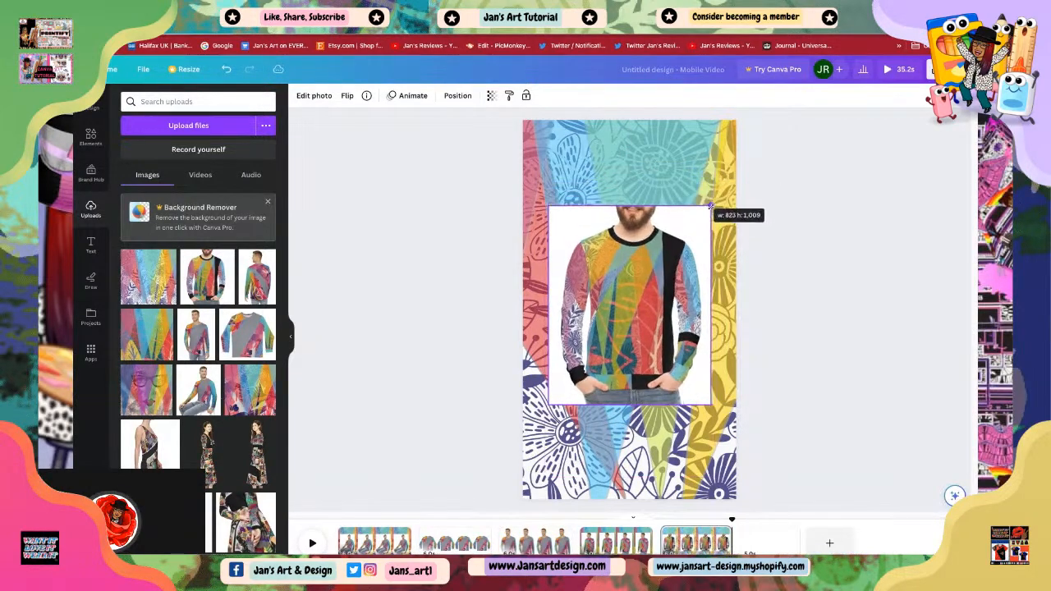
left_click(564, 218)
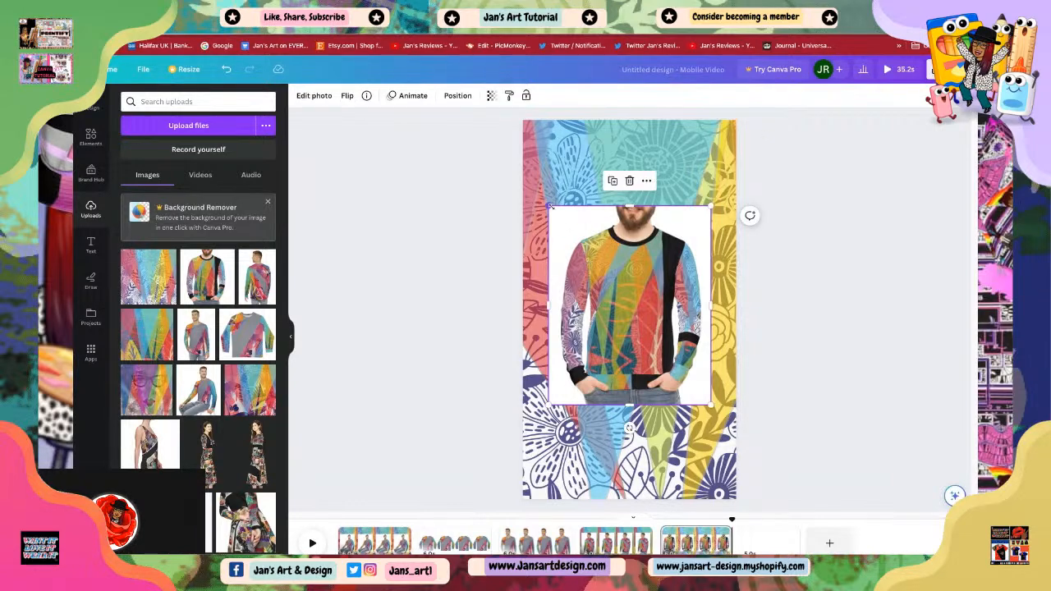
left_click_drag(550, 207, 531, 184)
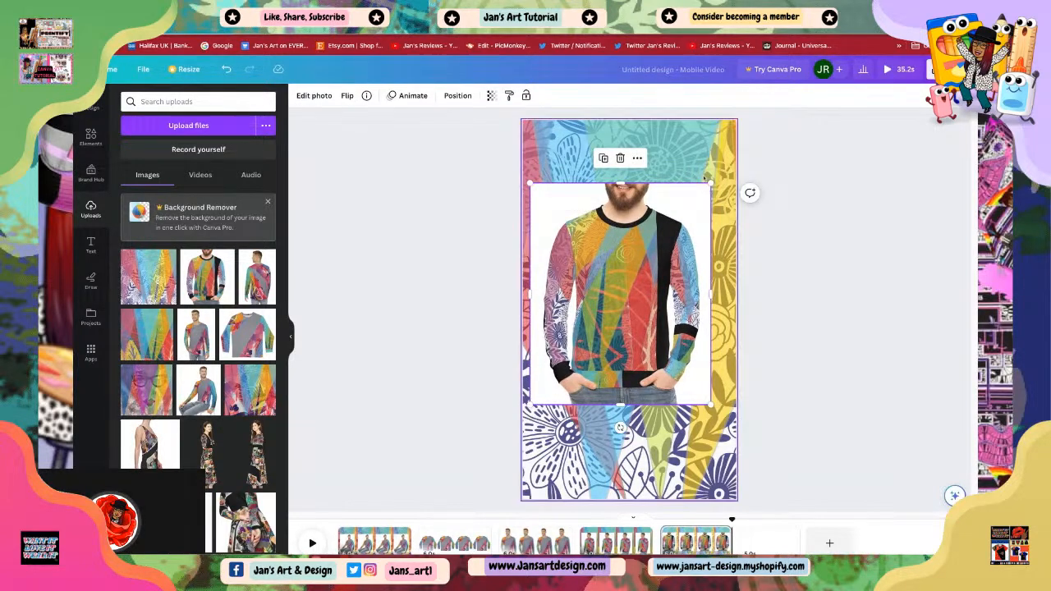
left_click_drag(711, 182, 729, 138)
left_click_drag(649, 294, 649, 276)
left_click(817, 327)
Step: Trim the sweater photo's top and bottom edges and center it vertically on the patterned page
left_click(644, 344)
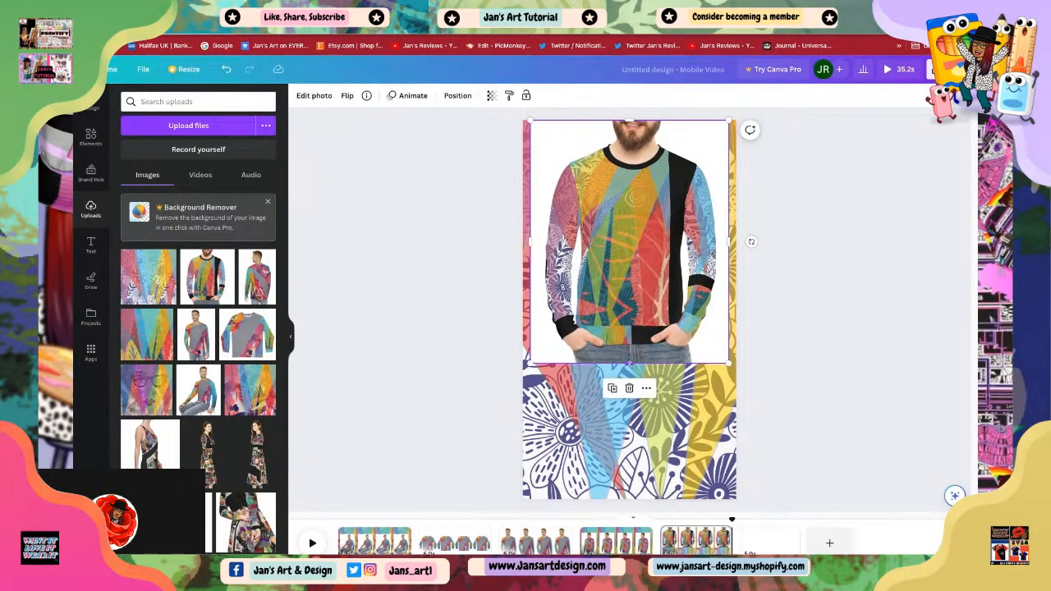
left_click_drag(629, 365, 629, 389)
left_click(829, 401)
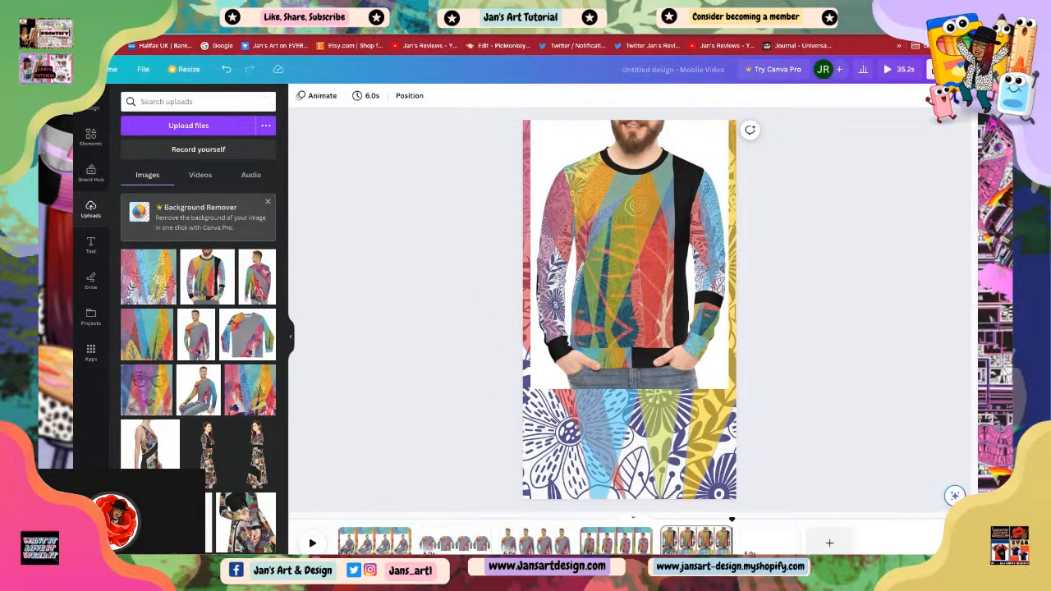
left_click(598, 241)
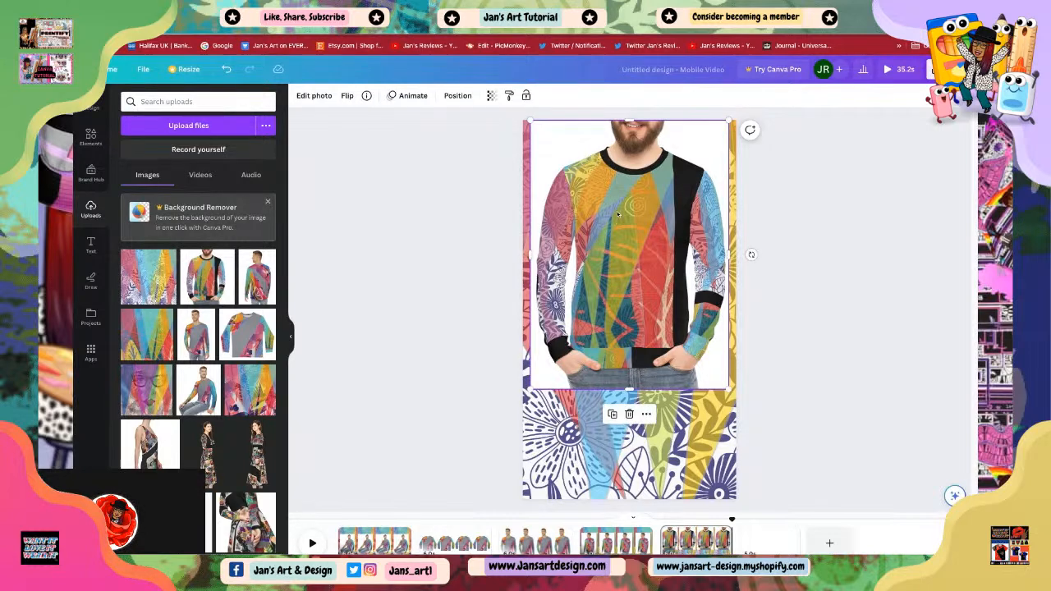
left_click_drag(630, 123, 672, 145)
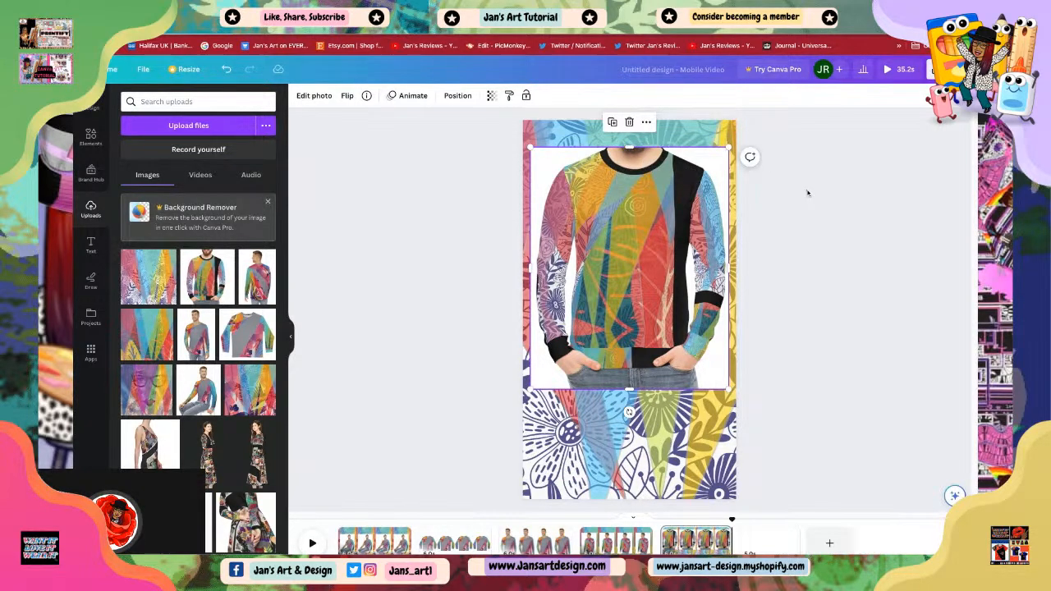
left_click_drag(698, 292, 653, 333)
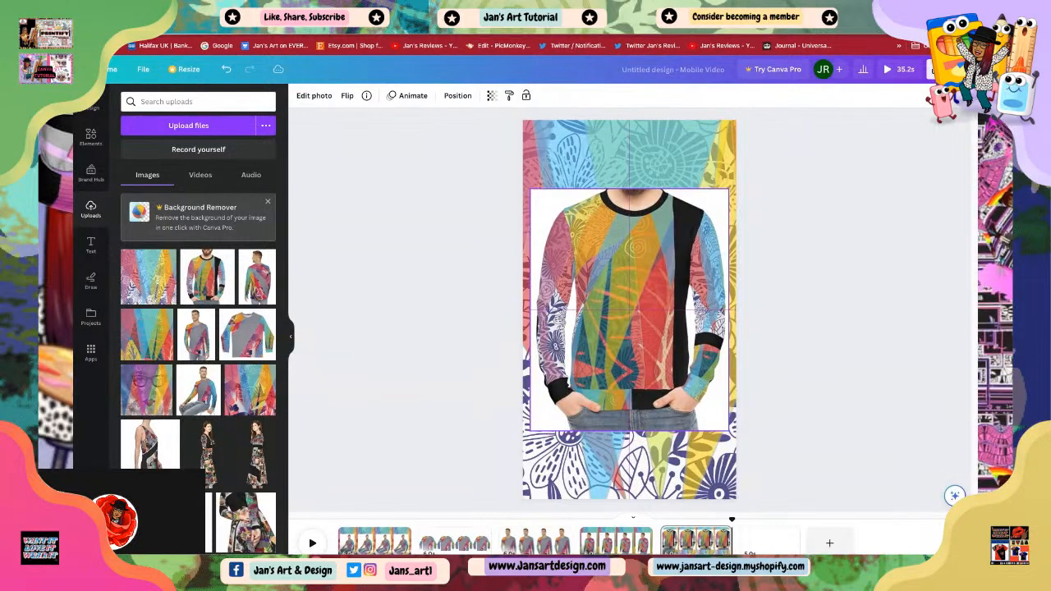
left_click(787, 309)
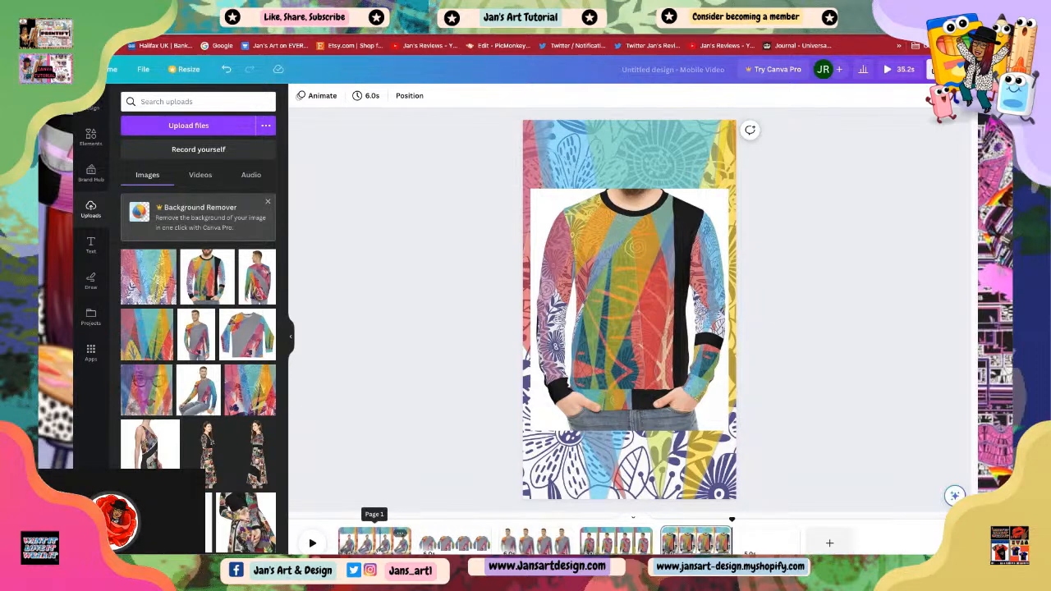
Step: Step through pages two to five to review their layouts
left_click(454, 540)
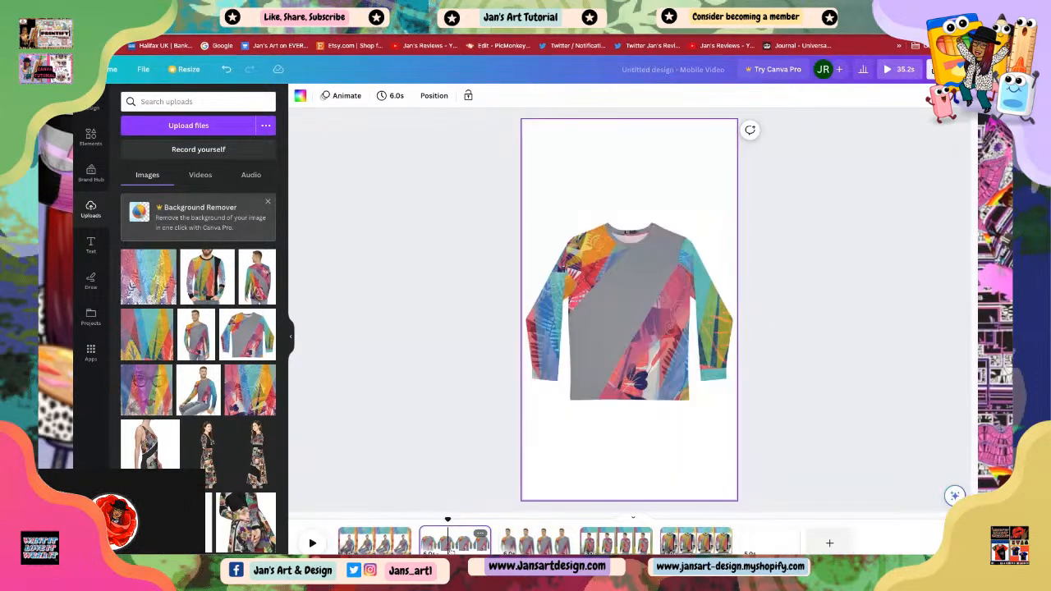
left_click(535, 540)
left_click(616, 540)
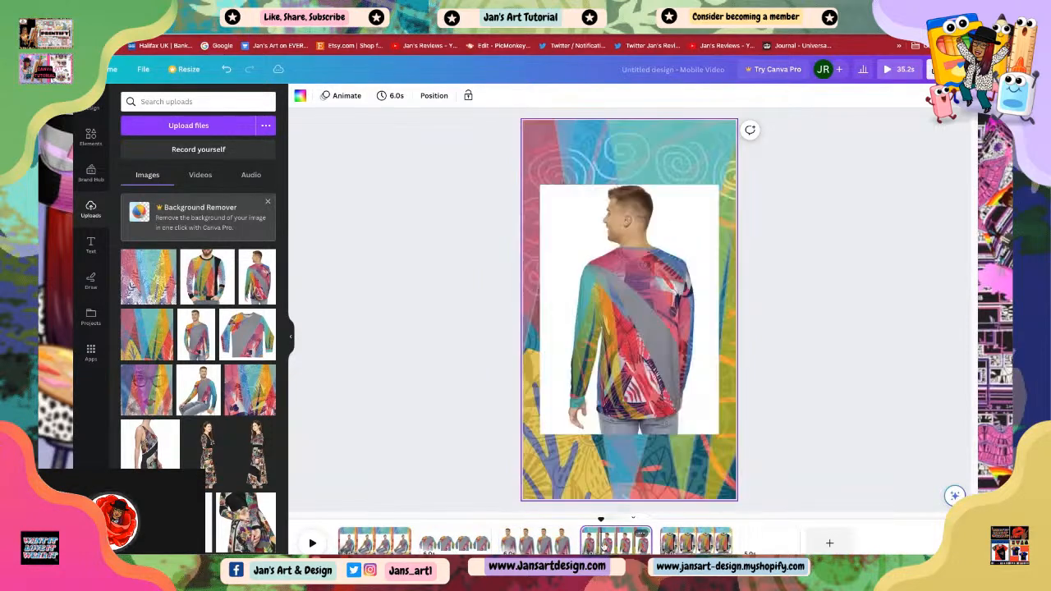
left_click(697, 541)
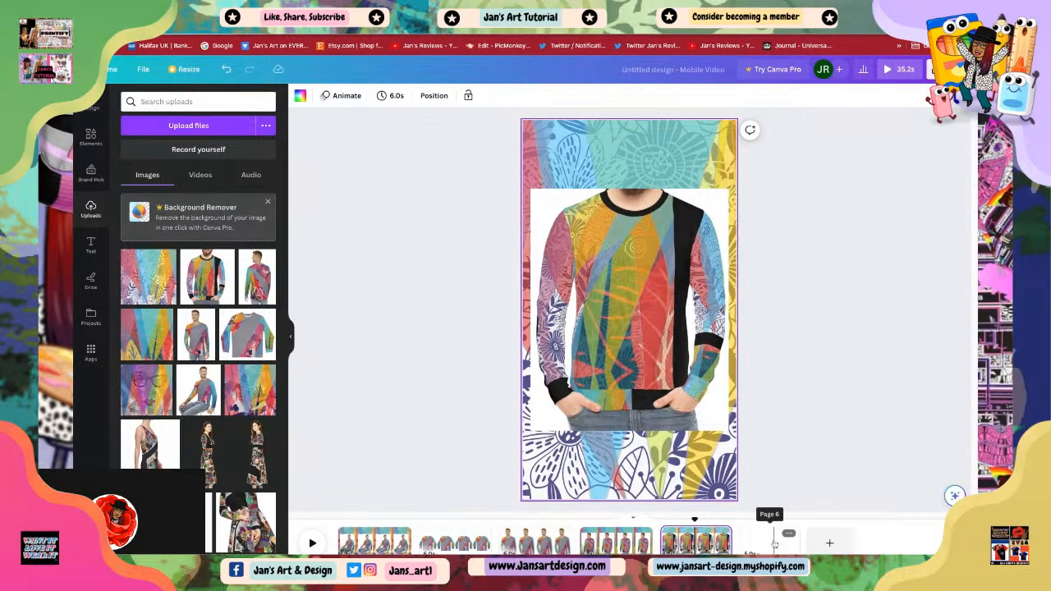
Step: Extend the blank sixth page's duration to 6.0 s and add the side-view sweater photo to its center
left_click(775, 544)
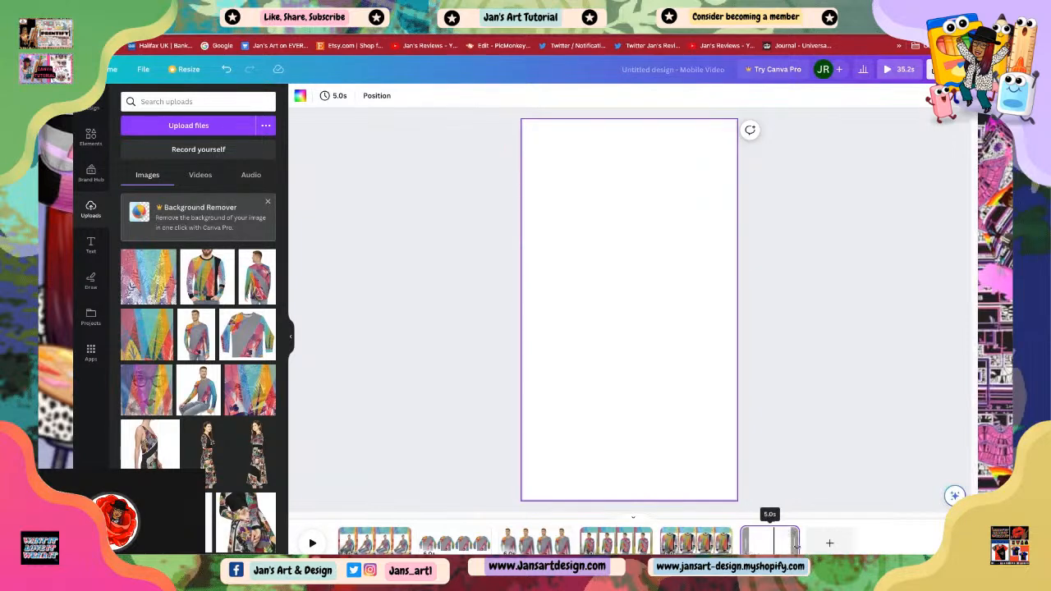
left_click_drag(795, 545, 813, 544)
left_click(832, 239)
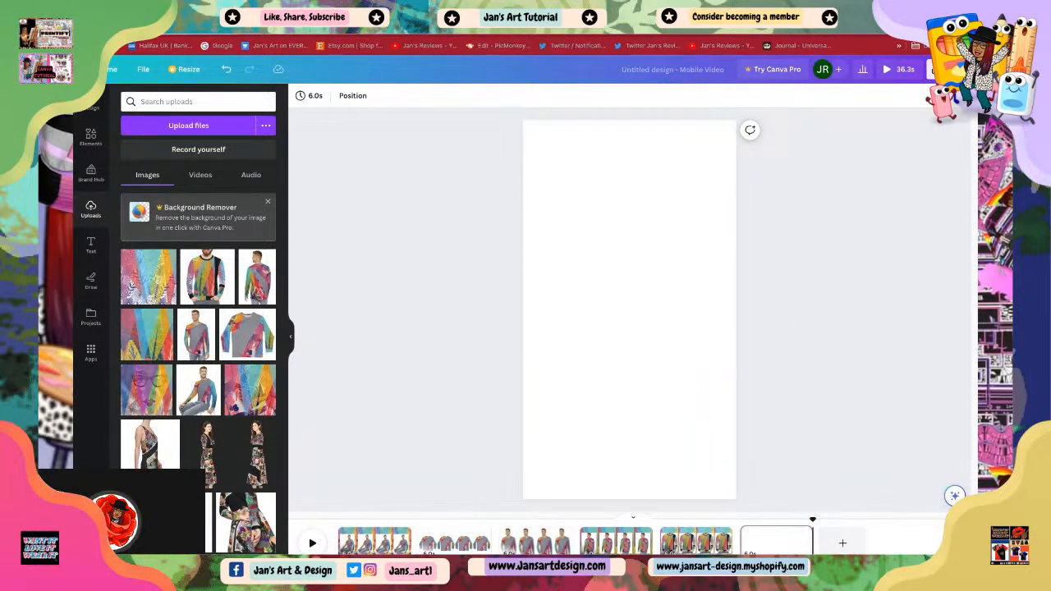
left_click_drag(970, 329, 629, 309)
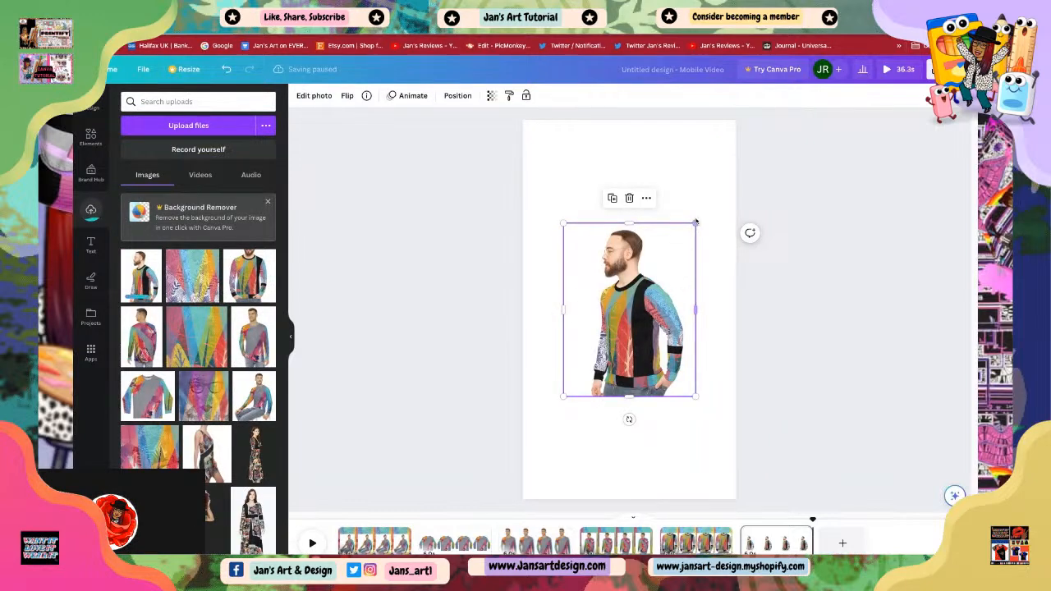
Step: Enlarge the side-view sweater photo on page six so it fills the whole page
left_click_drag(695, 223, 700, 177)
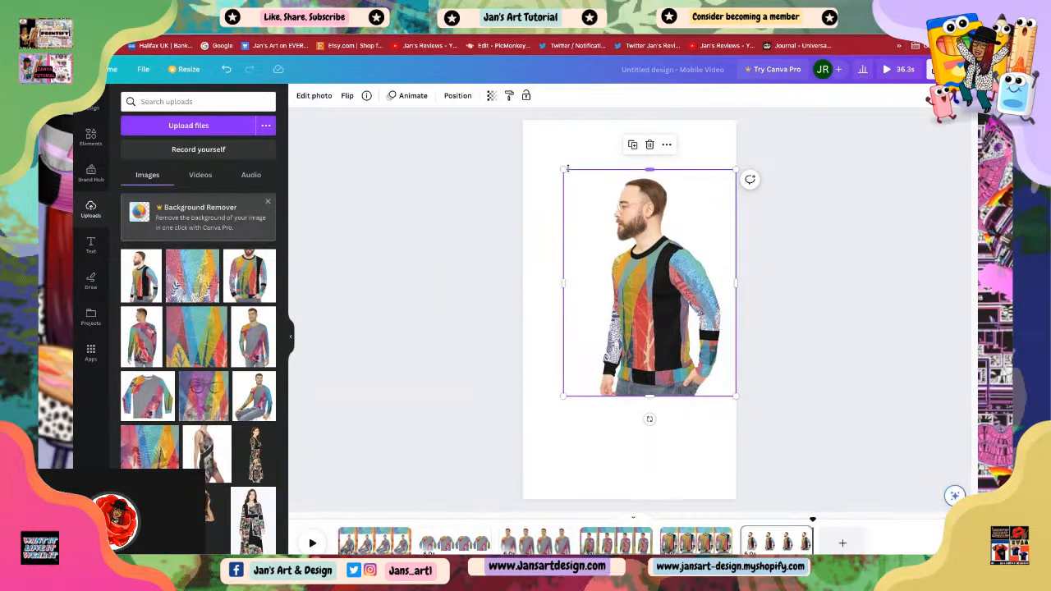
left_click_drag(564, 170, 523, 117)
left_click(855, 369)
left_click(630, 281)
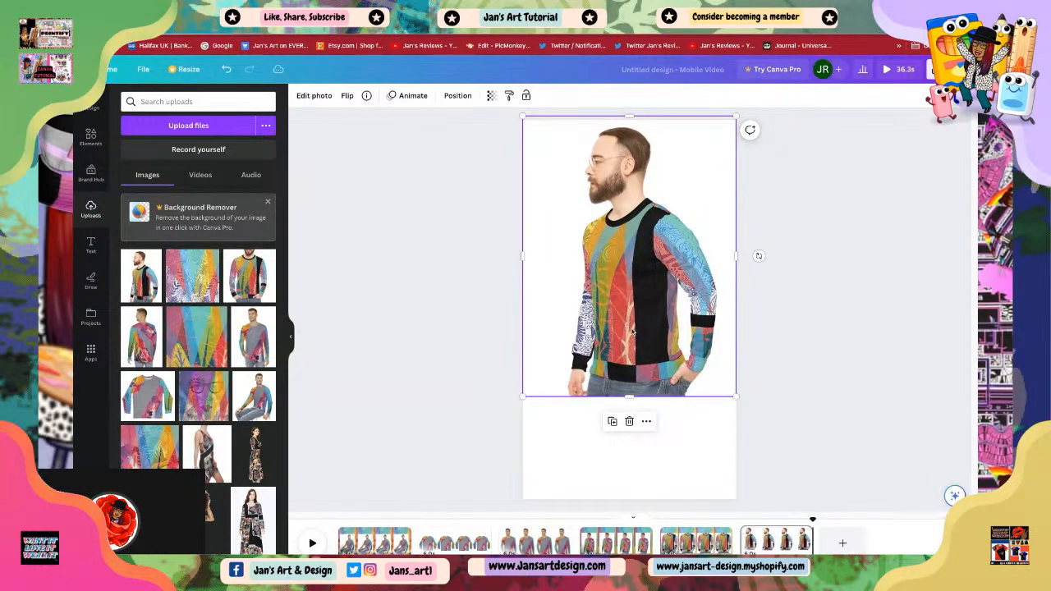
left_click_drag(629, 398, 629, 498)
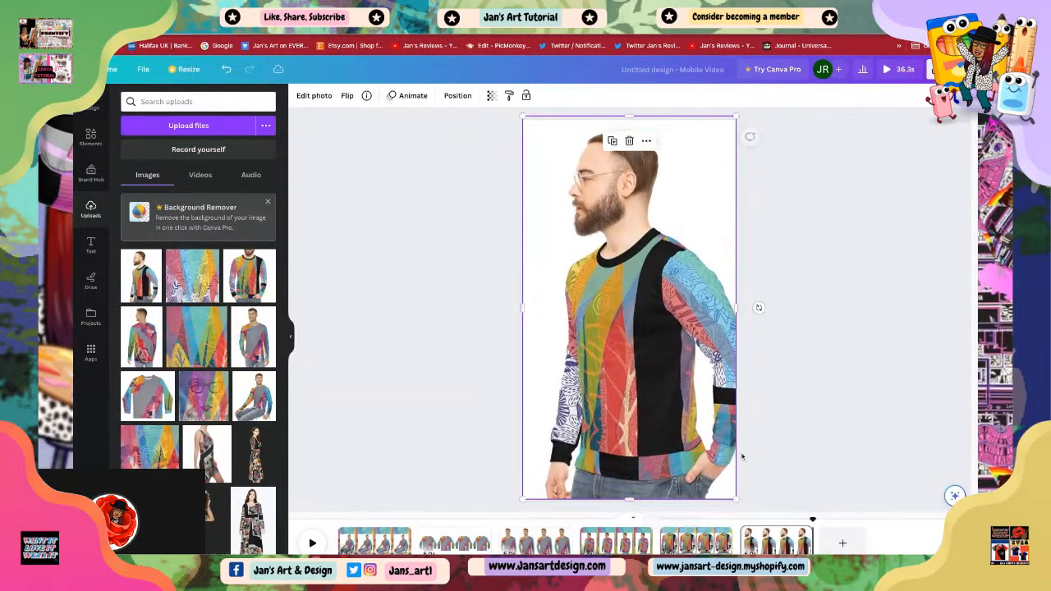
left_click(796, 431)
left_click(667, 362)
left_click(790, 409)
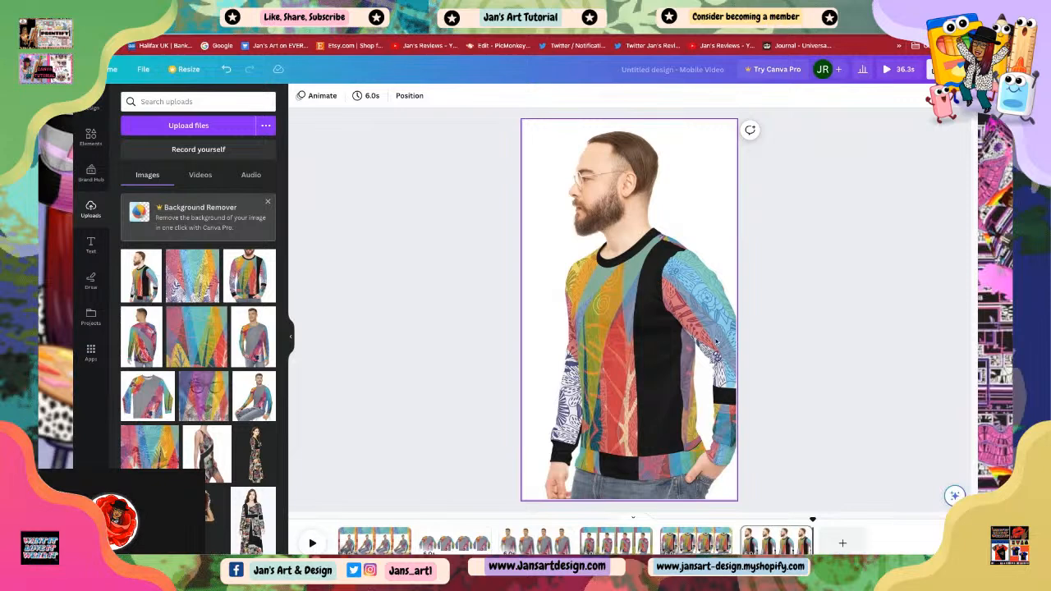
Step: Undo the last change and shift the side-view photo slightly left so it still fills the page width
left_click(732, 227)
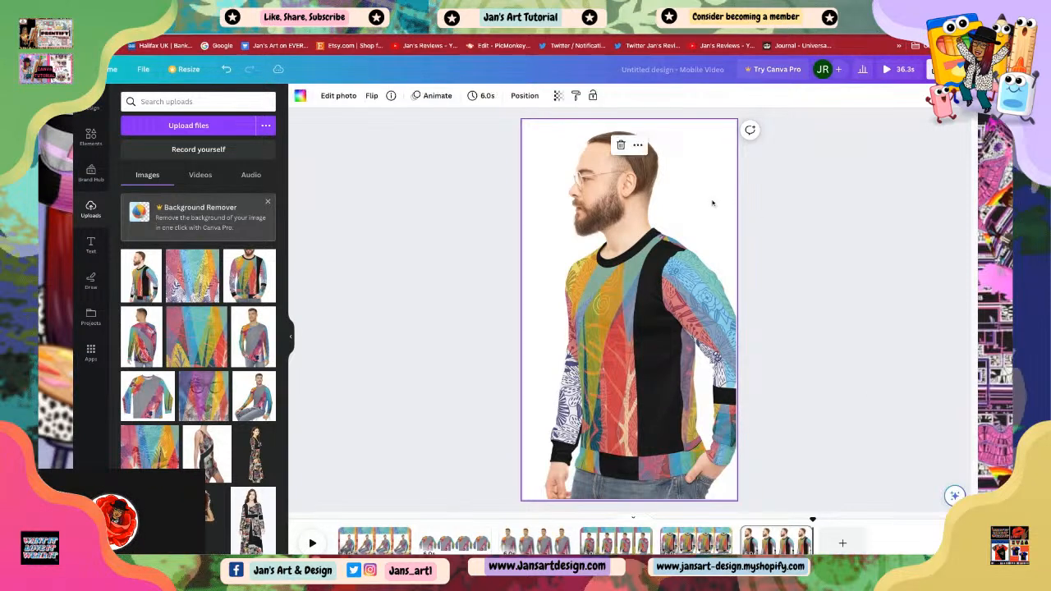
left_click(227, 71)
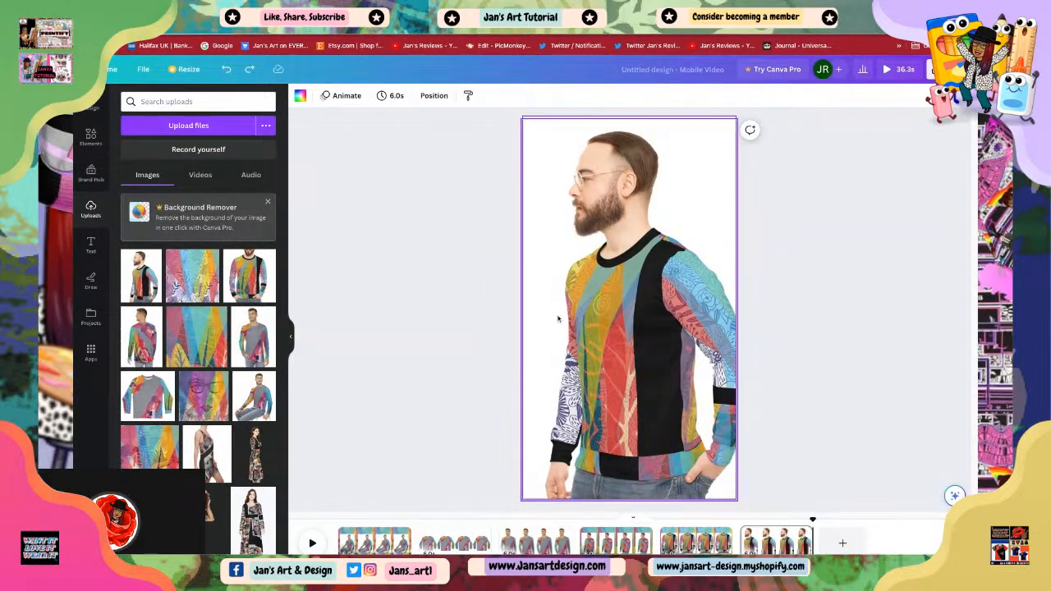
mouse_move(696, 197)
left_mouse_down()
mouse_move(660, 209)
mouse_move(660, 184)
mouse_move(660, 196)
left_mouse_up()
left_click(697, 197)
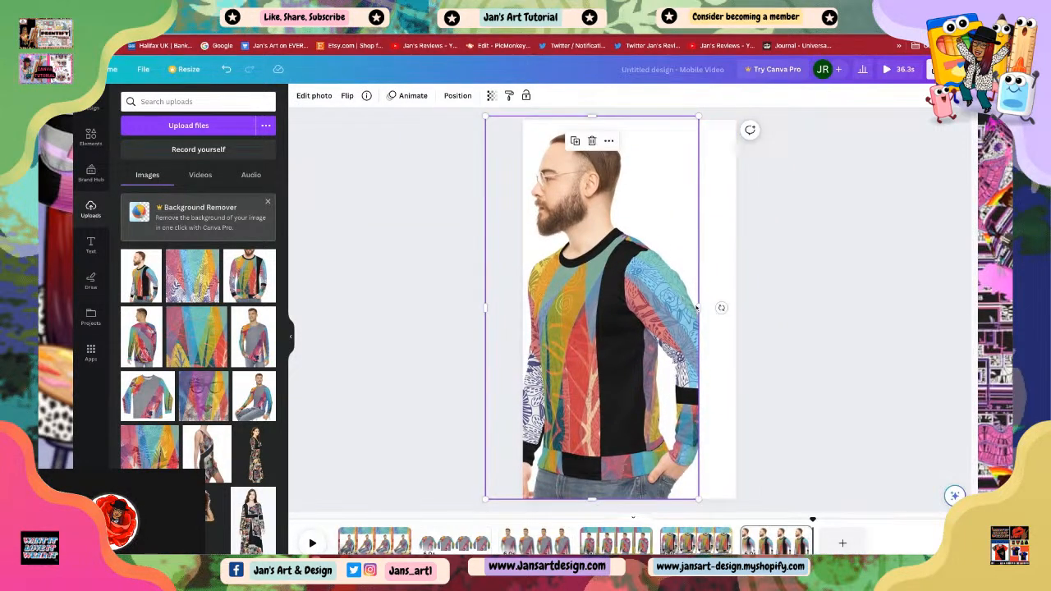
left_click_drag(699, 308, 717, 308)
left_click_drag(630, 330, 638, 329)
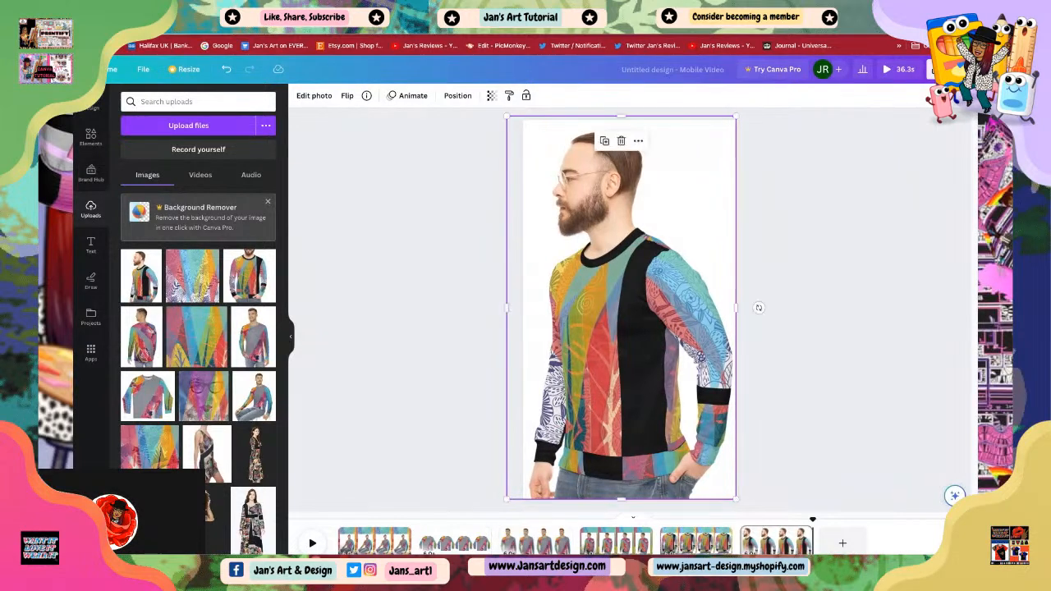
left_click(834, 331)
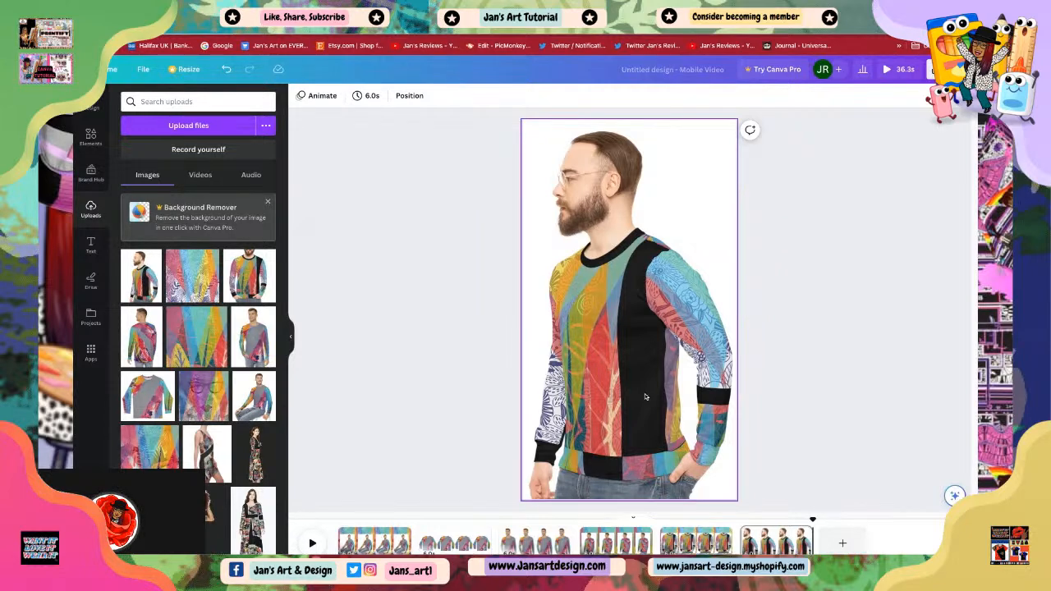
Step: Add a seventh page and extend its duration to 6.0 s
left_click(845, 546)
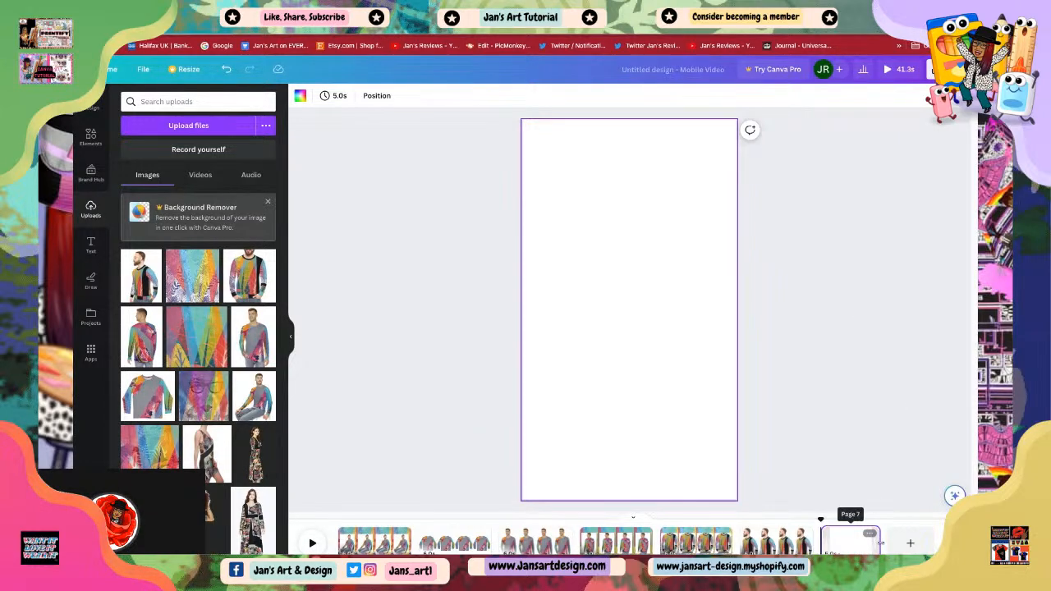
left_click_drag(879, 544, 892, 543)
left_click(941, 277)
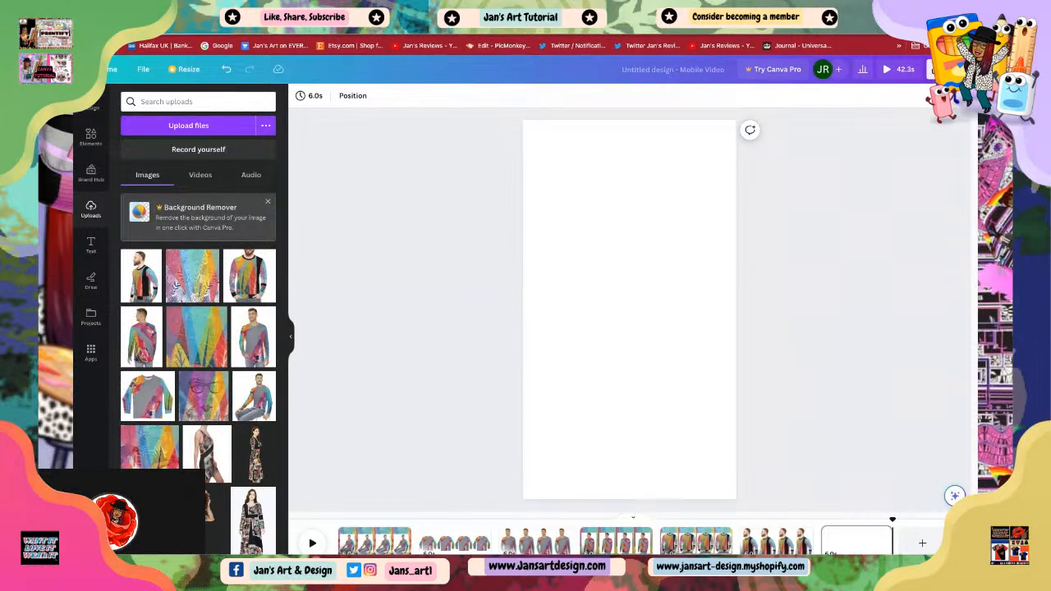
Step: Place the uploaded flat sweater photo in the center of page seven, removing a wrongly added model photo
left_click_drag(289, 337, 630, 310)
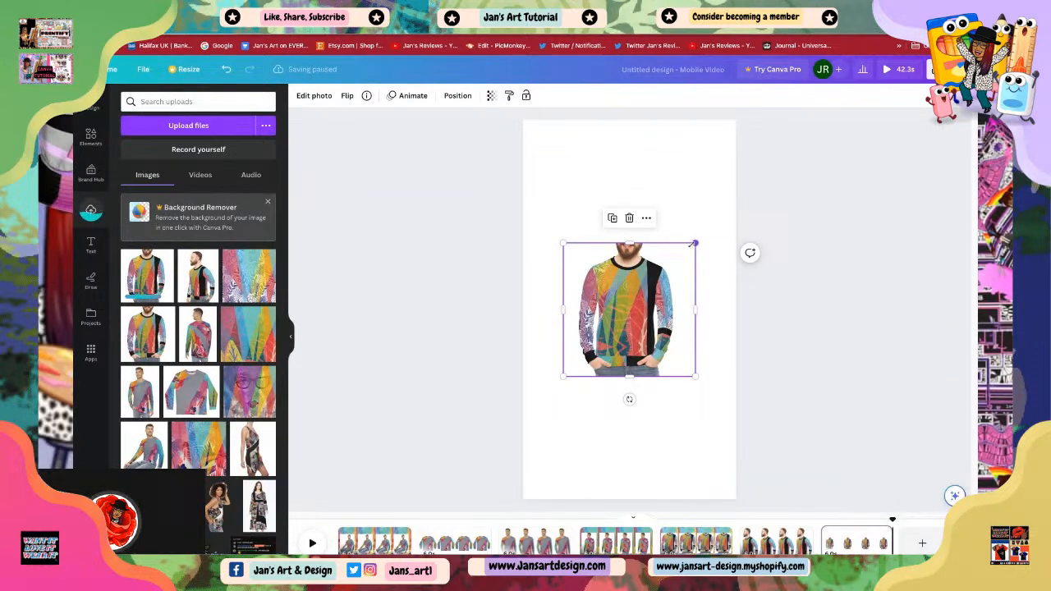
left_click(630, 218)
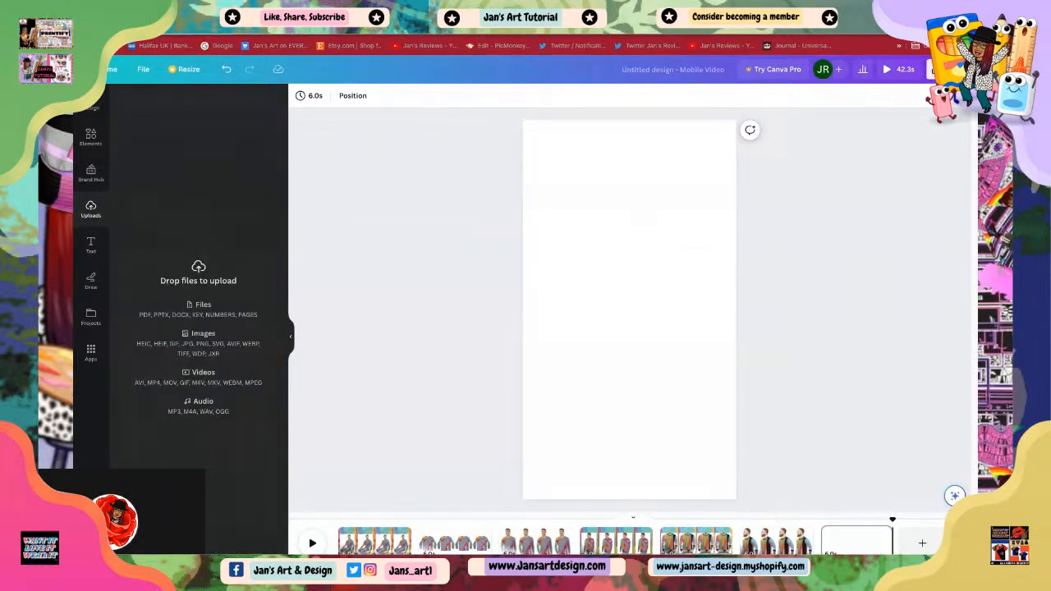
left_click_drag(645, 220, 644, 222)
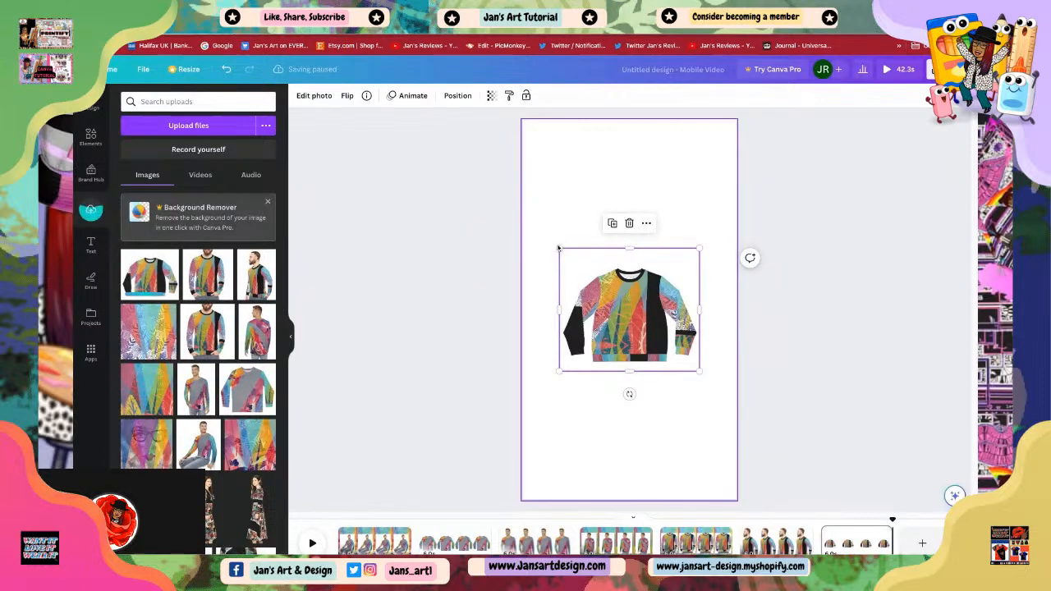
Step: Enlarge the flat sweater photo to about the page width
left_click_drag(558, 248, 516, 210)
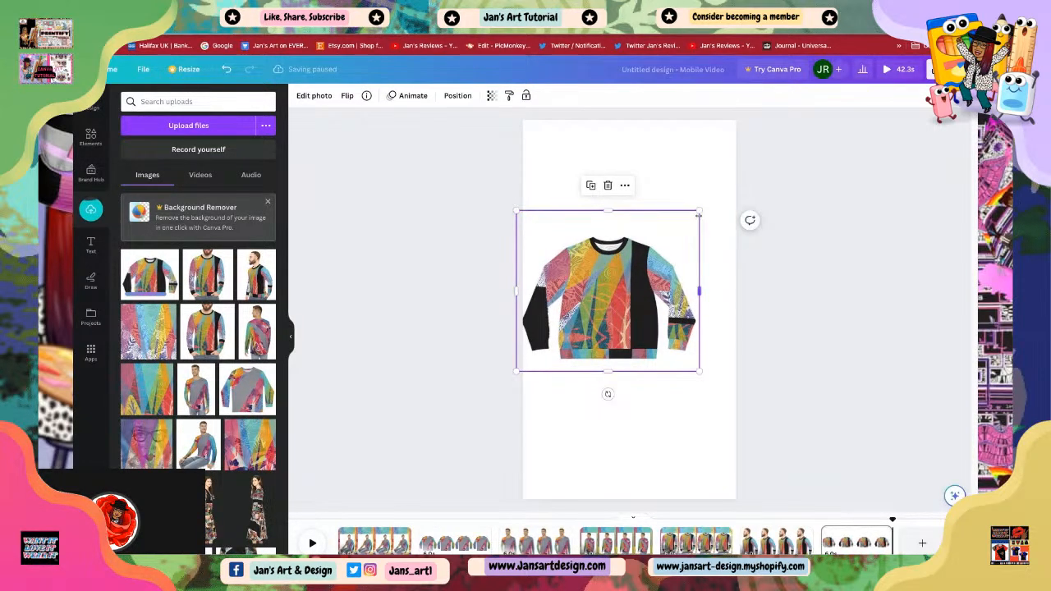
left_click_drag(699, 211, 722, 192)
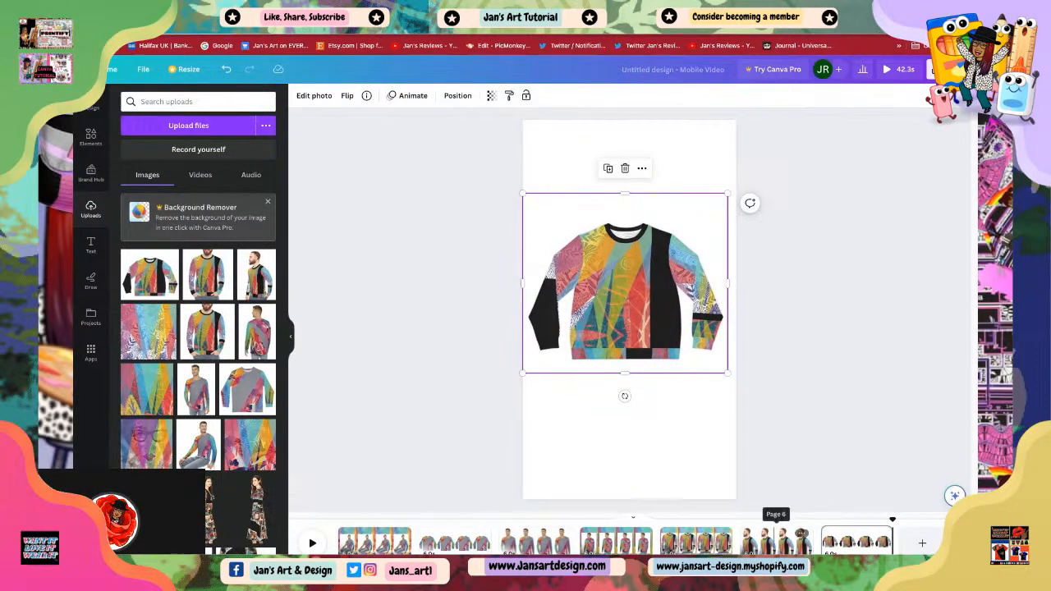
left_click(776, 542)
left_click(850, 552)
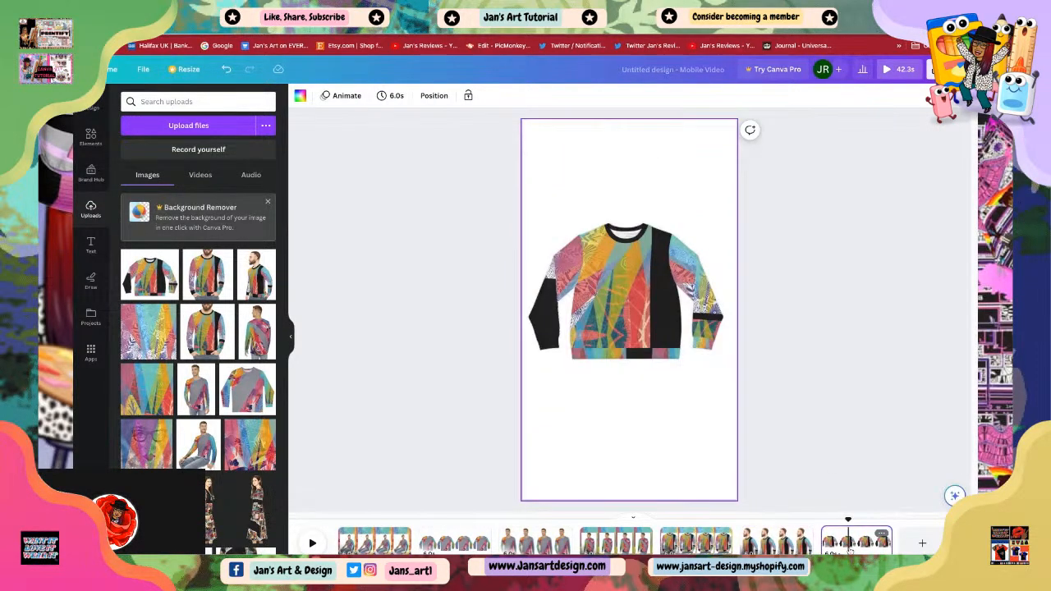
Step: Move the flat sweater photo slightly lower on page seven
left_click(660, 318)
left_click_drag(734, 191, 730, 193)
left_click(757, 308)
left_click_drag(661, 296, 660, 340)
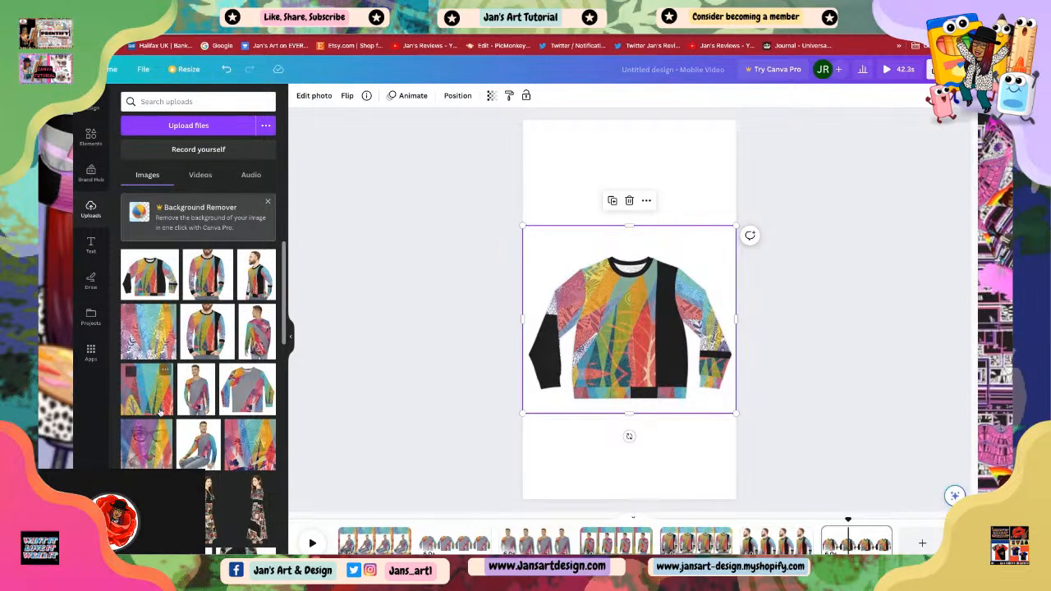
Step: Add the patterned image across the page's upper half and send it behind the sweater photo
left_click_drag(147, 399, 598, 227)
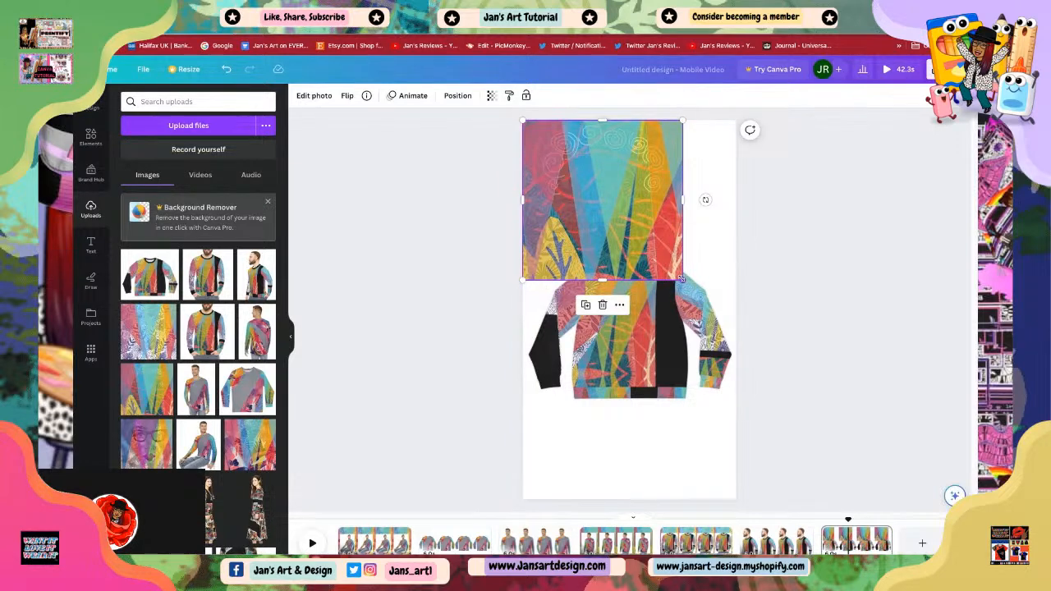
left_click_drag(683, 280, 736, 333)
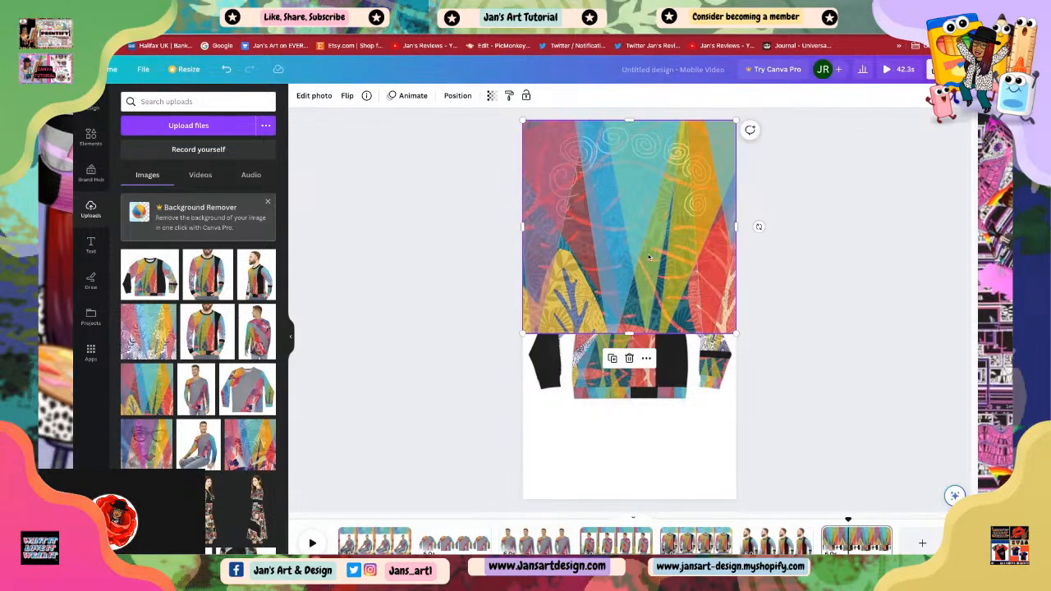
right_click(649, 258)
mouse_move(682, 376)
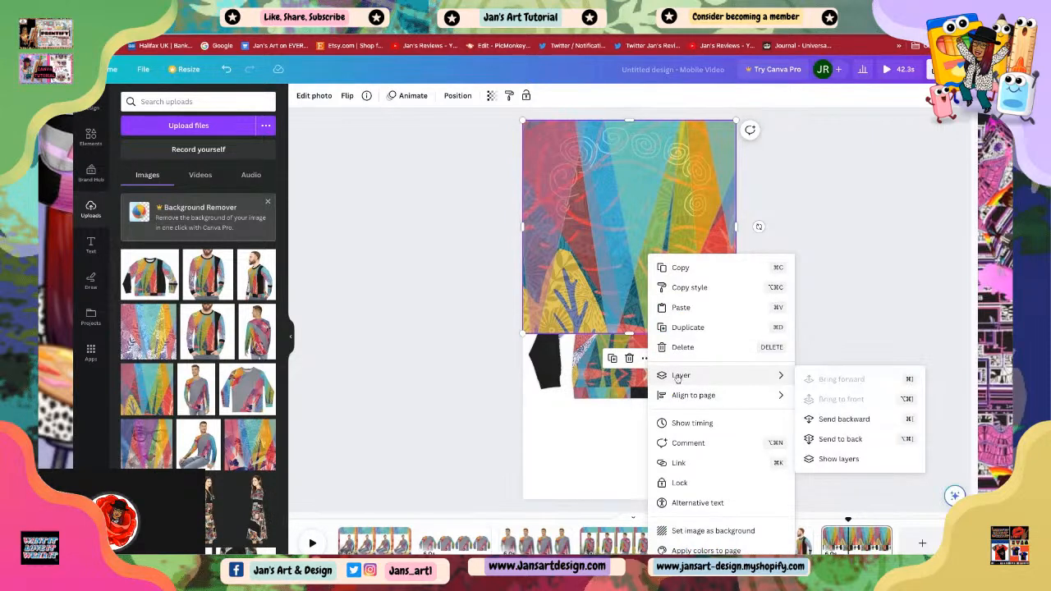
left_click(843, 420)
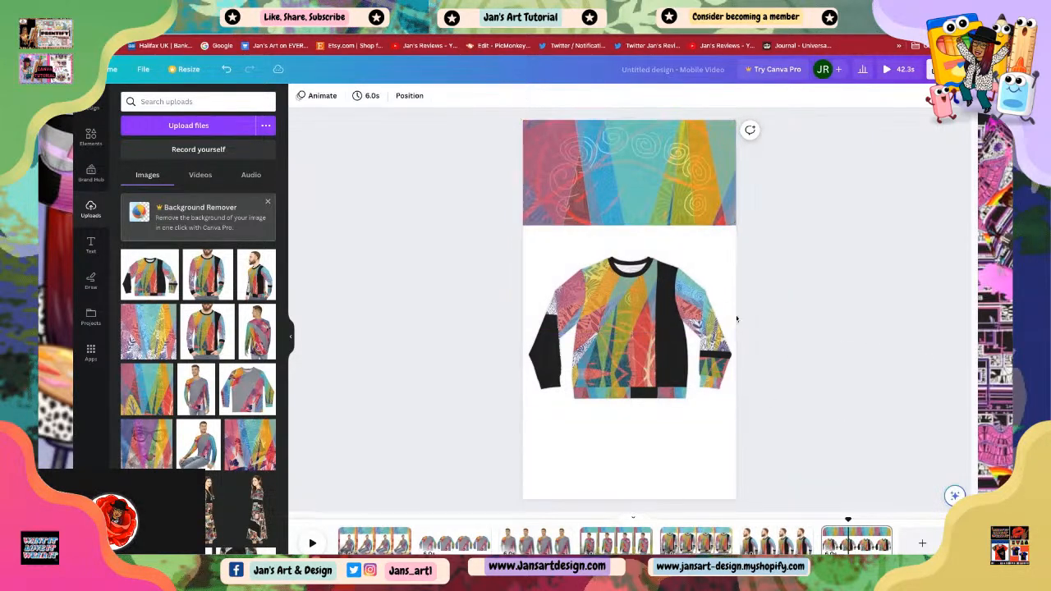
Step: Move the flat sweater photo up to sit over the patterned image
left_click_drag(639, 297, 646, 304)
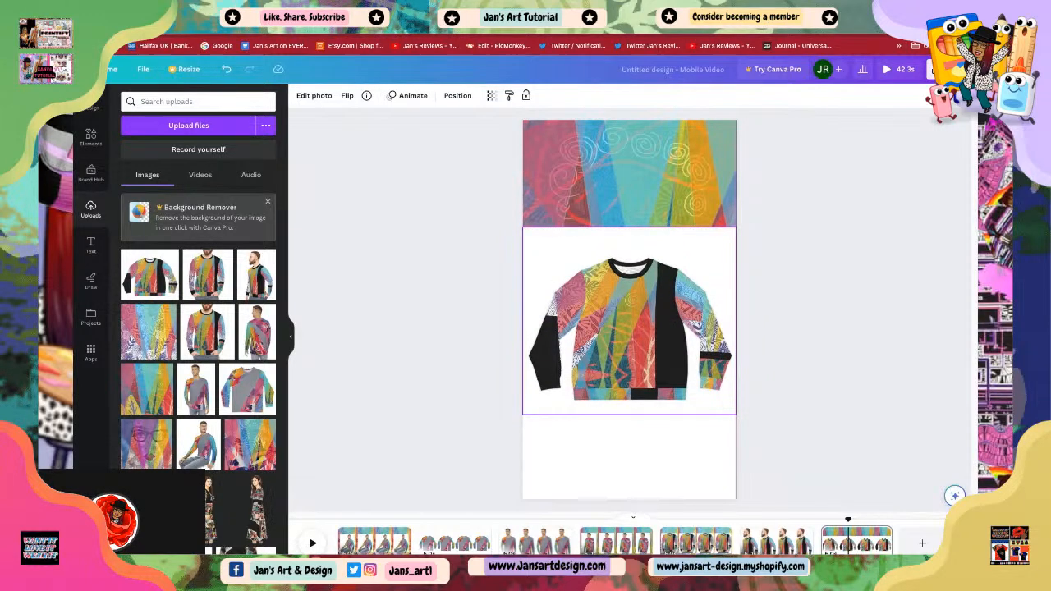
left_click_drag(647, 305, 646, 211)
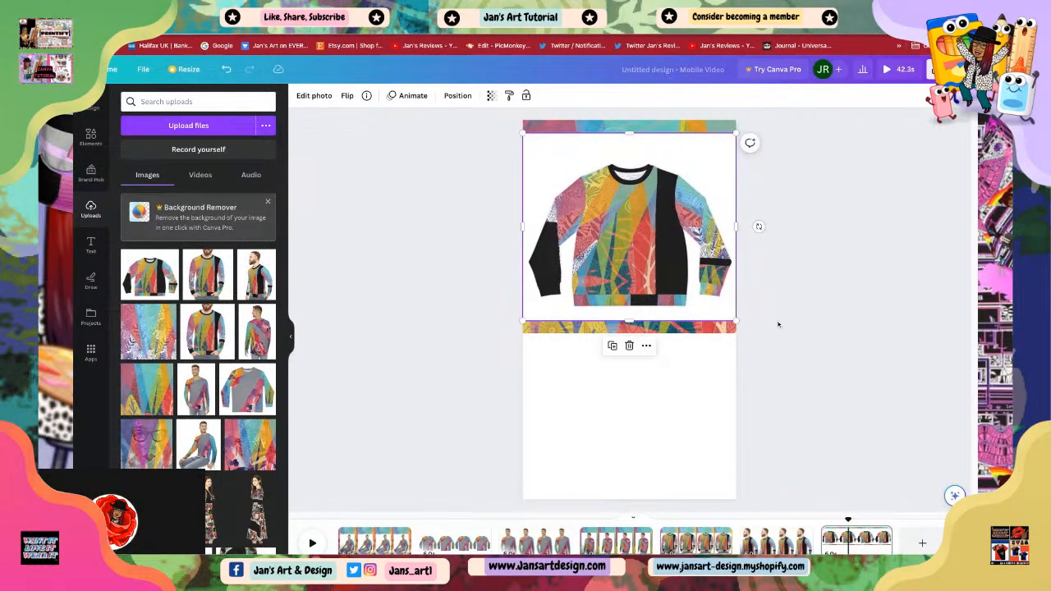
left_click(511, 339)
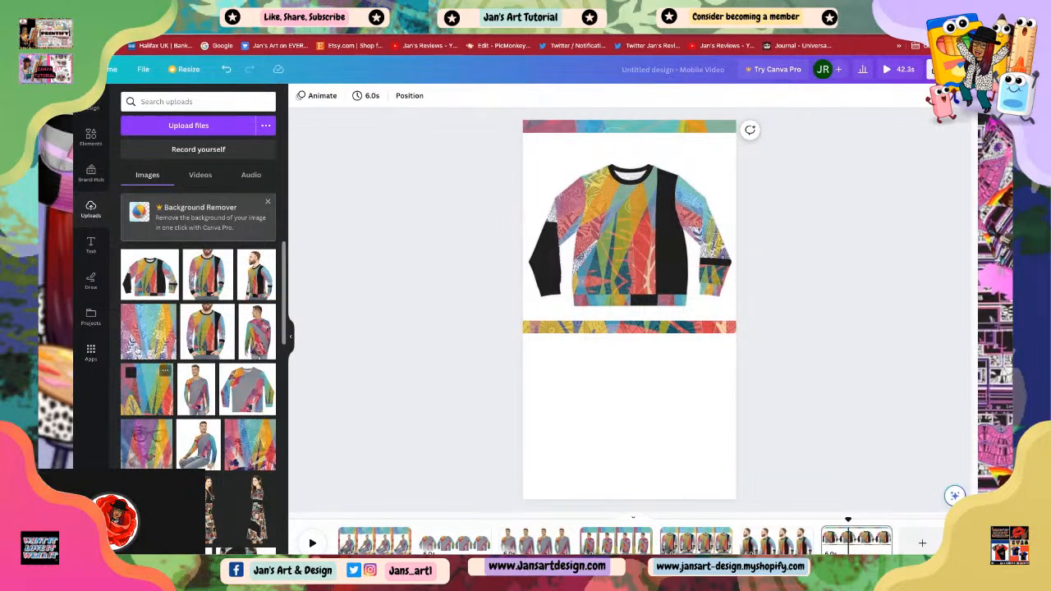
Step: Add the floral patterned image and fit it across the lower section of page seven
left_click(157, 339)
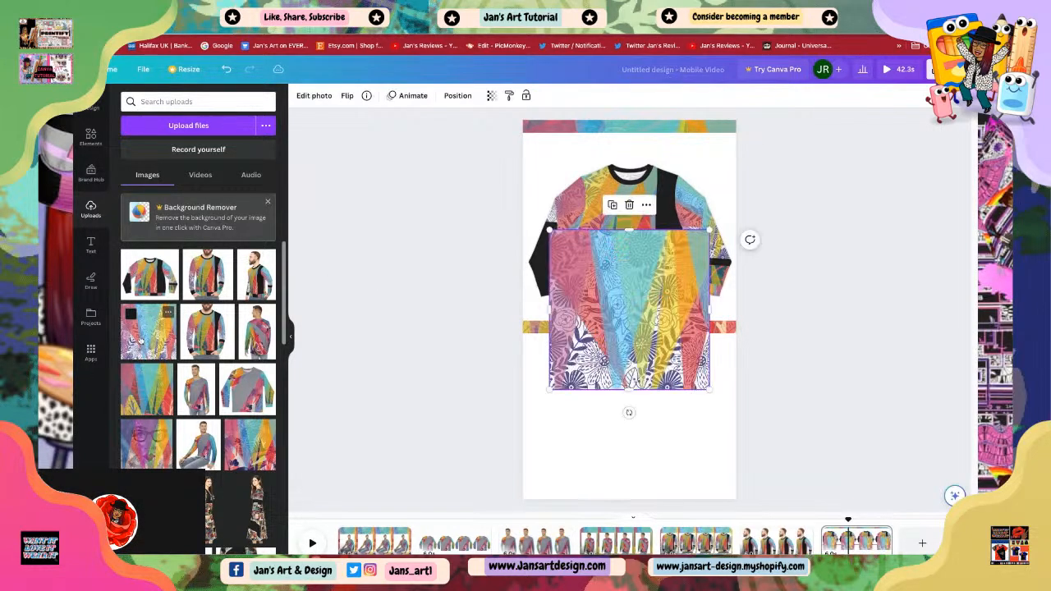
left_click_drag(595, 282, 569, 409)
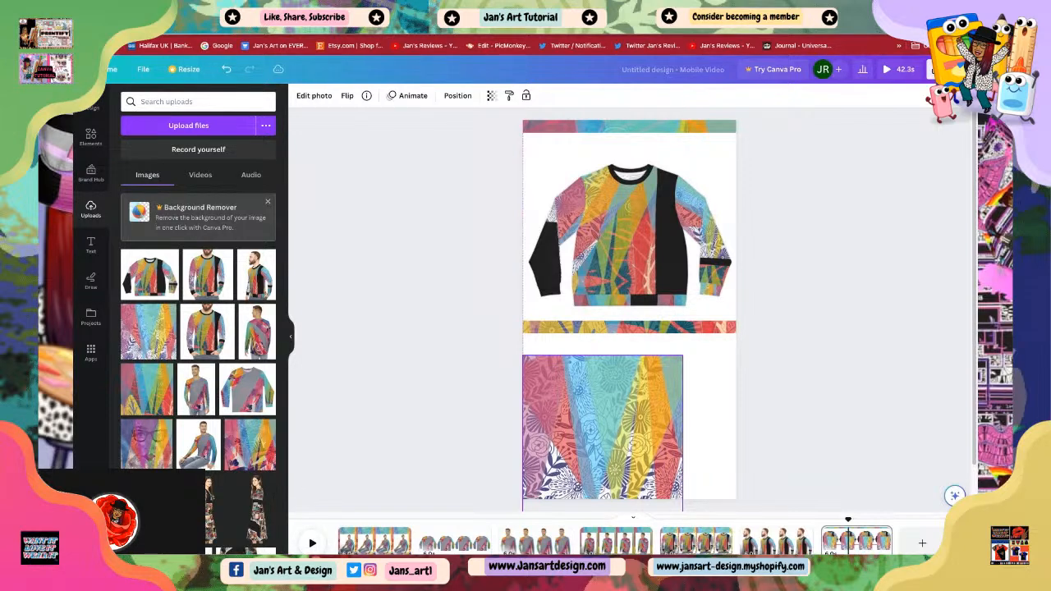
left_click_drag(570, 410, 630, 416)
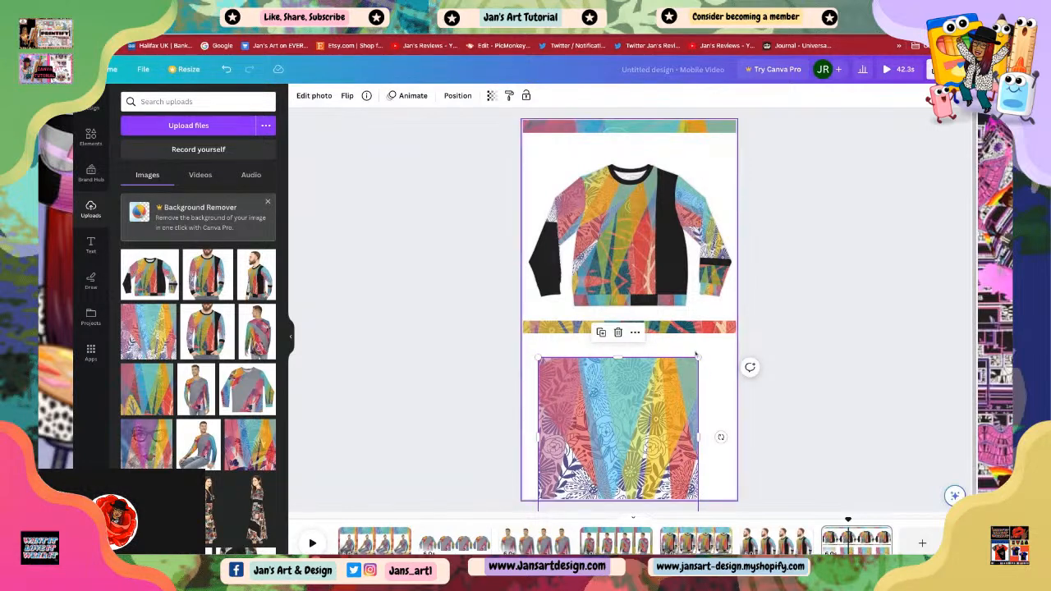
left_click_drag(697, 357, 667, 435)
left_click(805, 353)
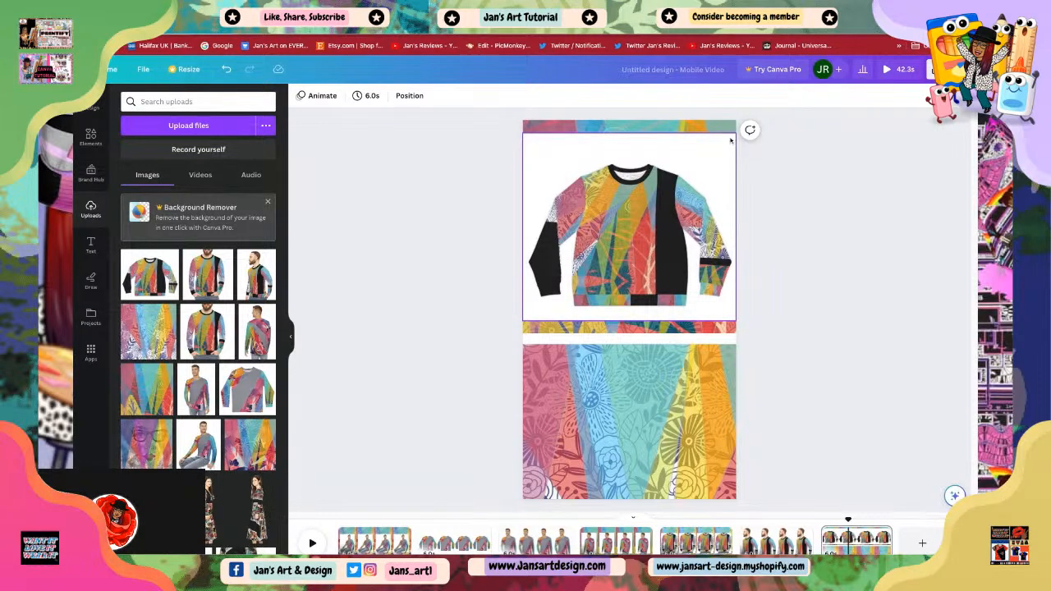
Step: Shrink the flat sweater photo and center it over the top patterned image
left_click(654, 212)
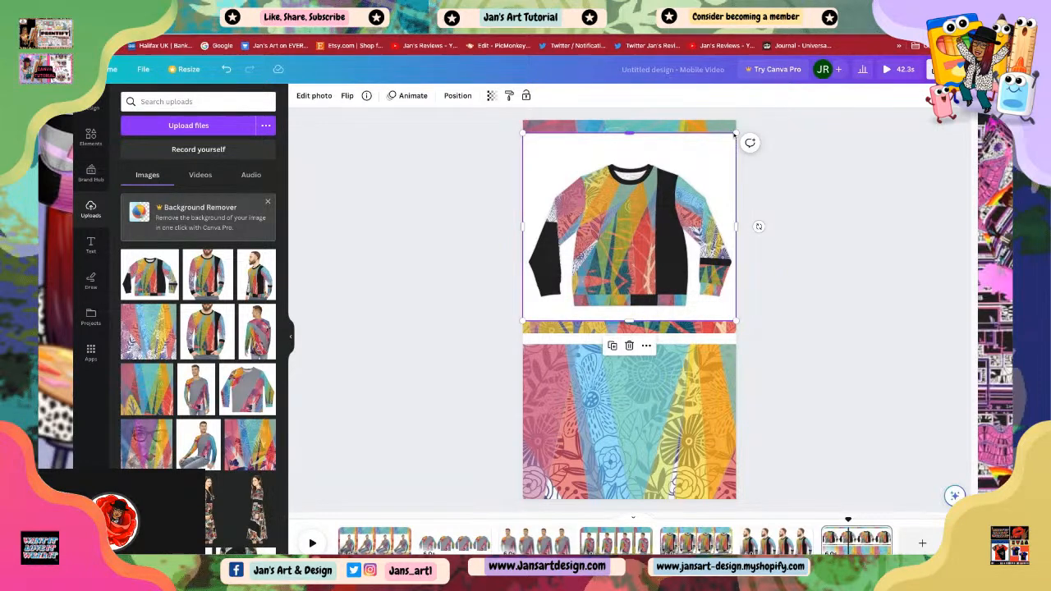
left_click_drag(736, 133, 698, 166)
left_click_drag(644, 234, 660, 232)
left_click(819, 339)
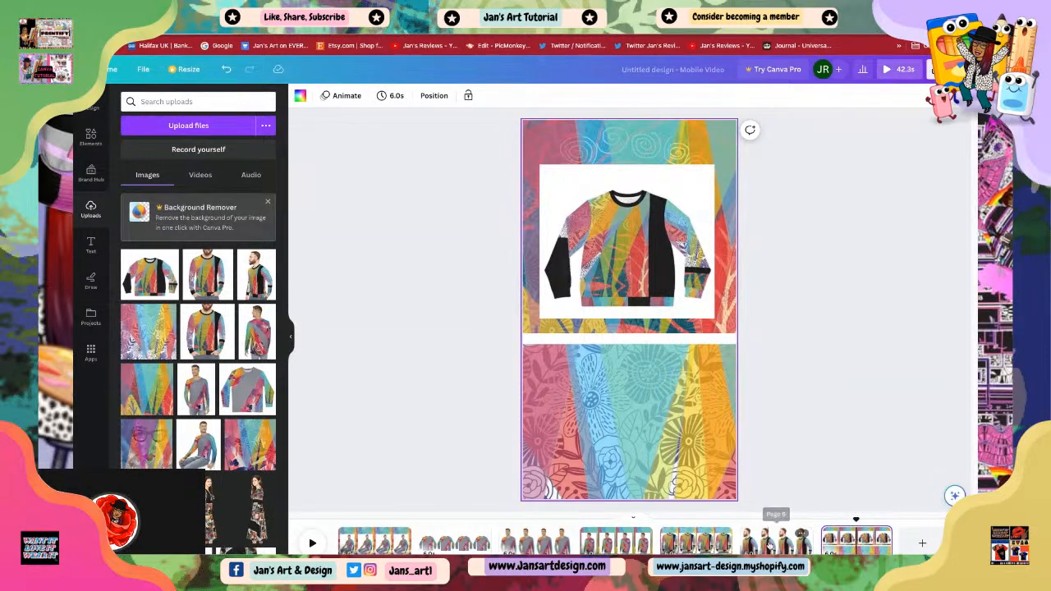
Step: Step back through pages six, four, three and two to review their layouts
left_click(772, 544)
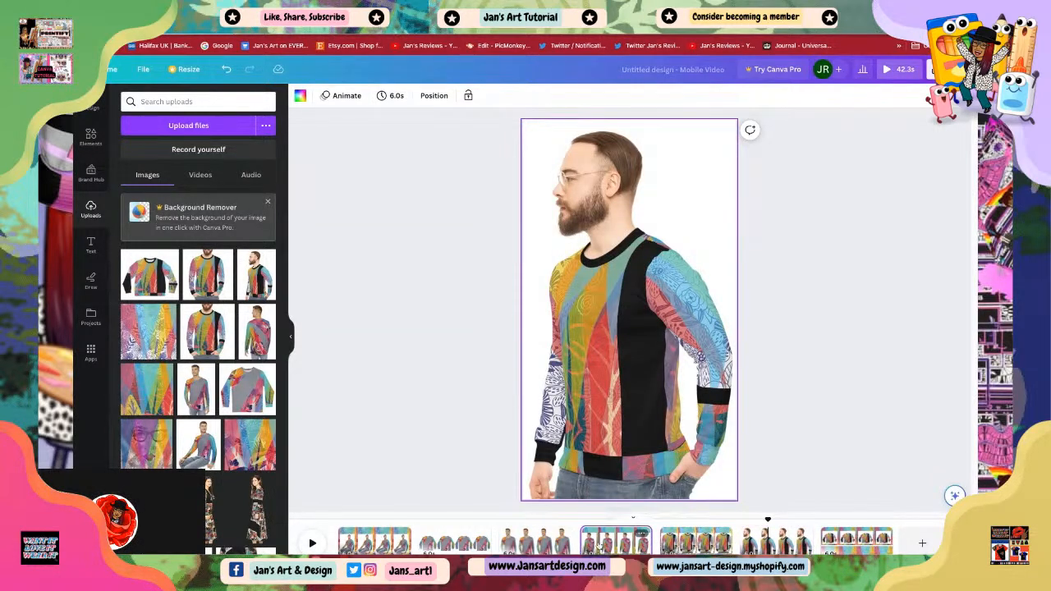
left_click(616, 540)
left_click(536, 542)
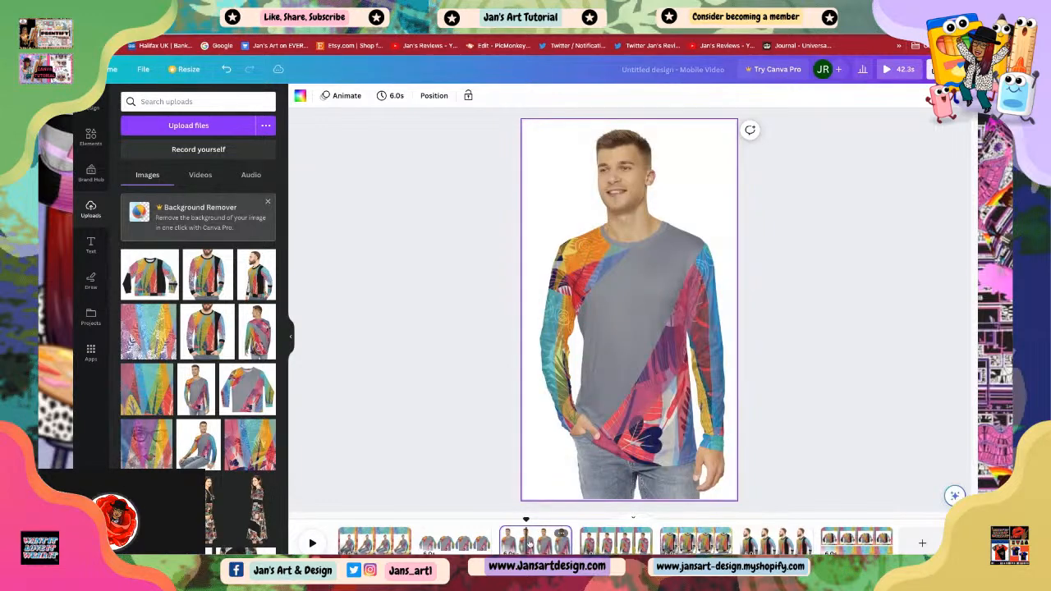
left_click(443, 538)
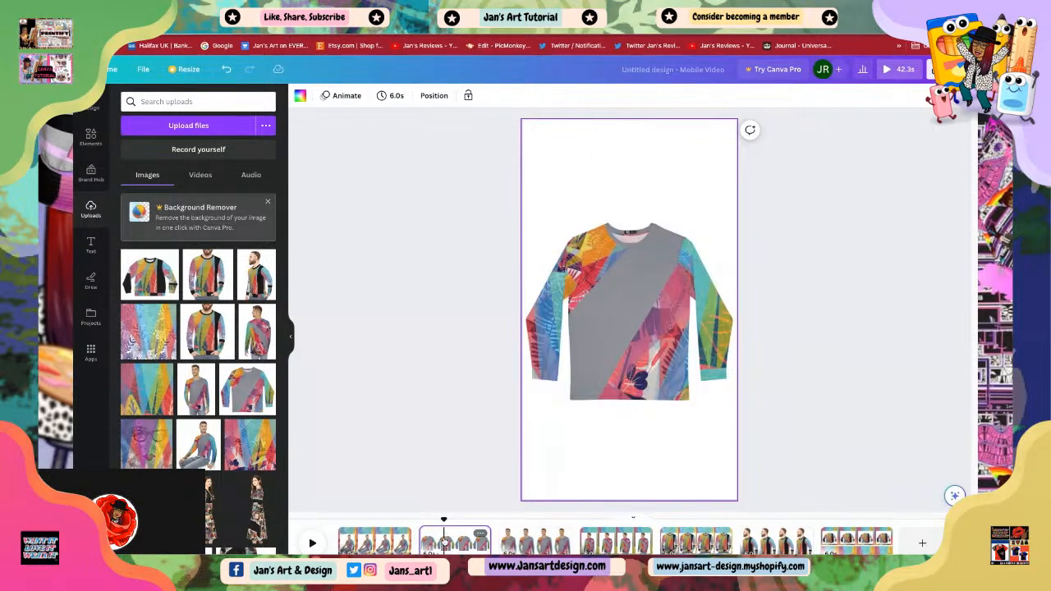
left_click(606, 348)
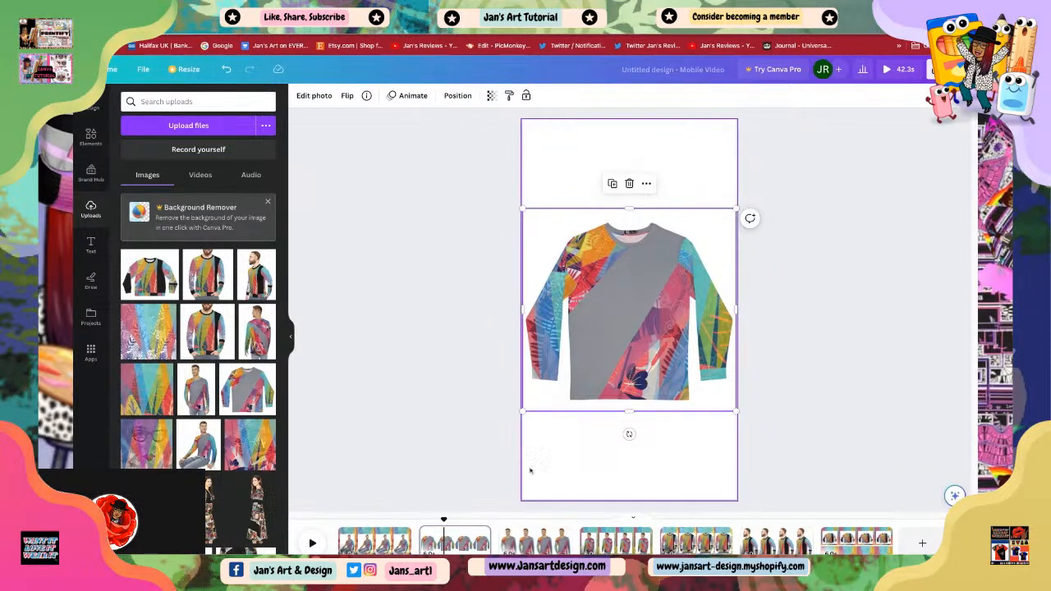
Step: On page two, add the multicolored triangle pattern image and rotate it diagonally across the top of the page
left_click(377, 542)
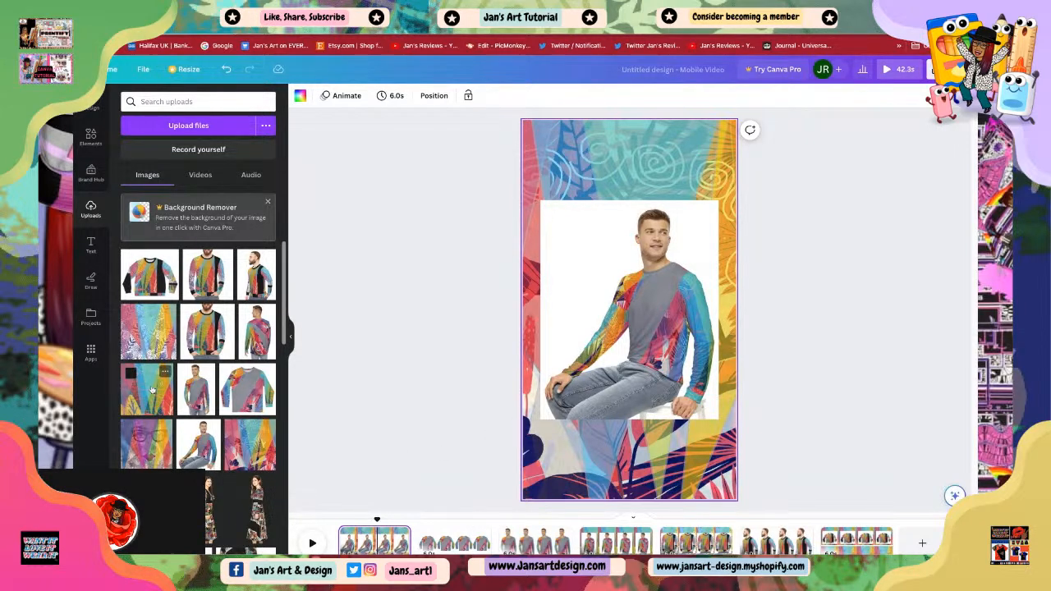
left_click(446, 544)
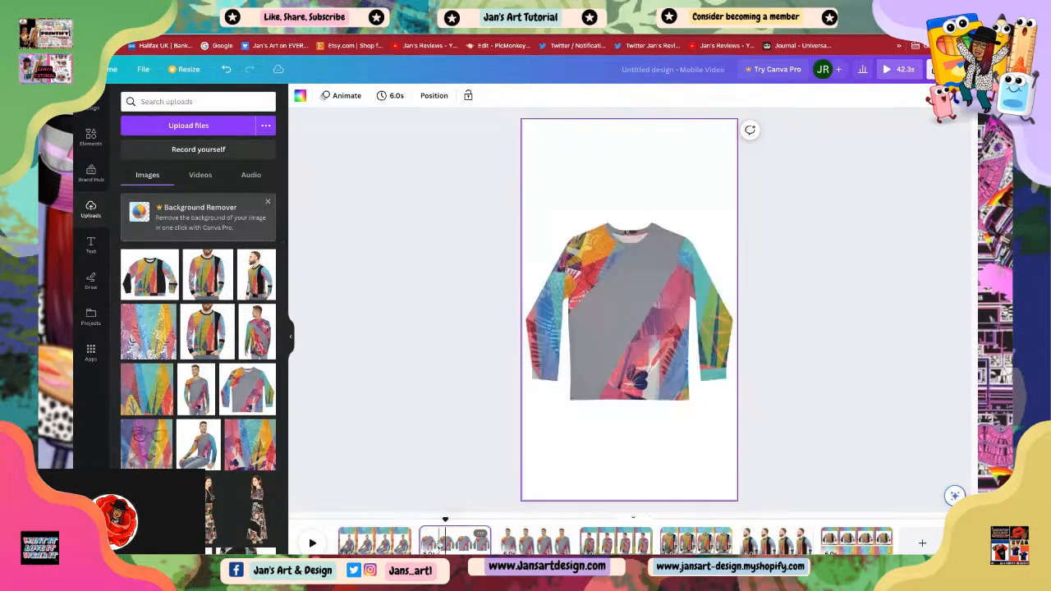
left_click(149, 400)
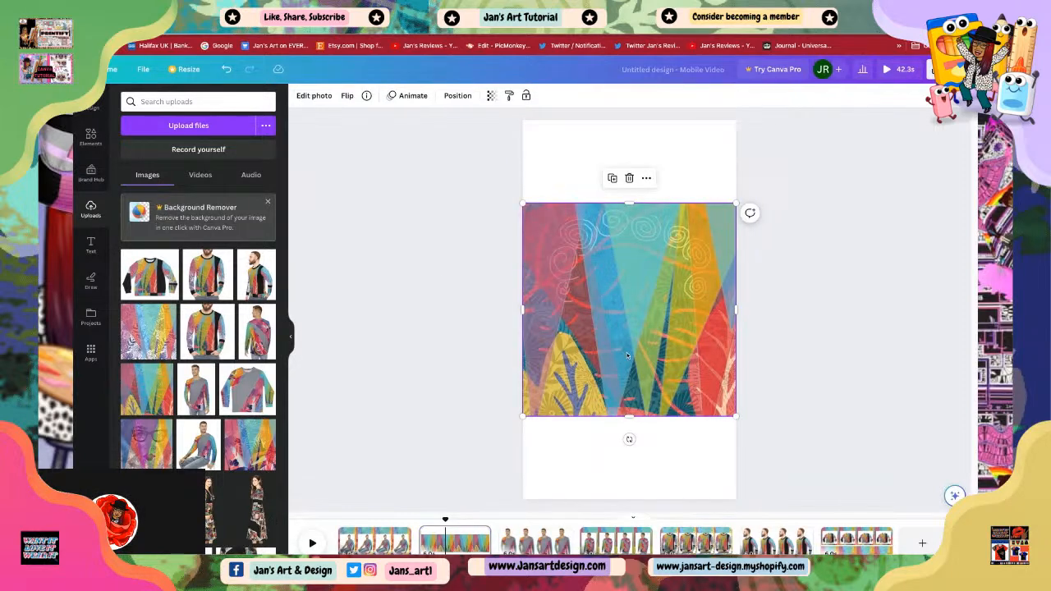
left_click_drag(612, 270, 606, 221)
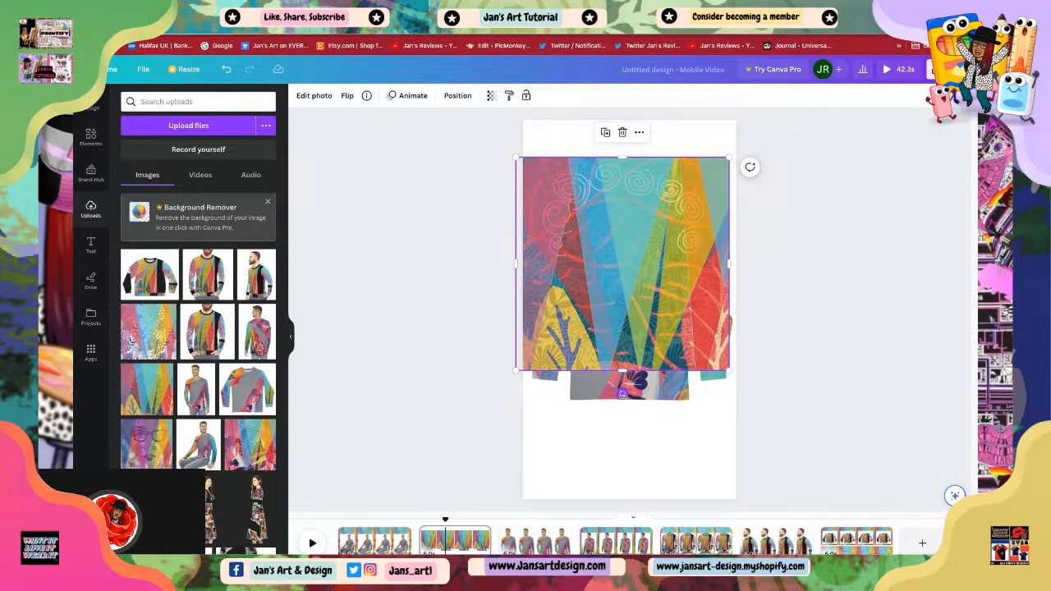
left_click_drag(622, 394, 718, 377)
left_click_drag(611, 348, 648, 227)
mouse_move(643, 267)
left_mouse_down()
mouse_move(673, 262)
mouse_move(656, 256)
mouse_move(644, 267)
mouse_move(713, 342)
mouse_move(681, 284)
mouse_move(683, 339)
left_mouse_up()
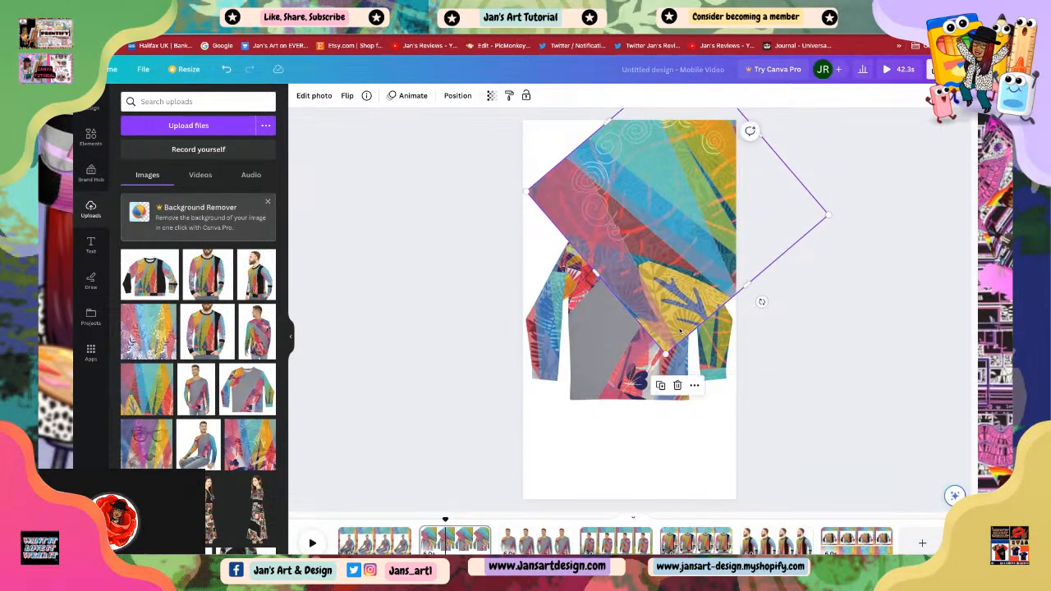
mouse_move(747, 285)
left_mouse_down()
mouse_move(800, 346)
mouse_move(734, 299)
left_mouse_up()
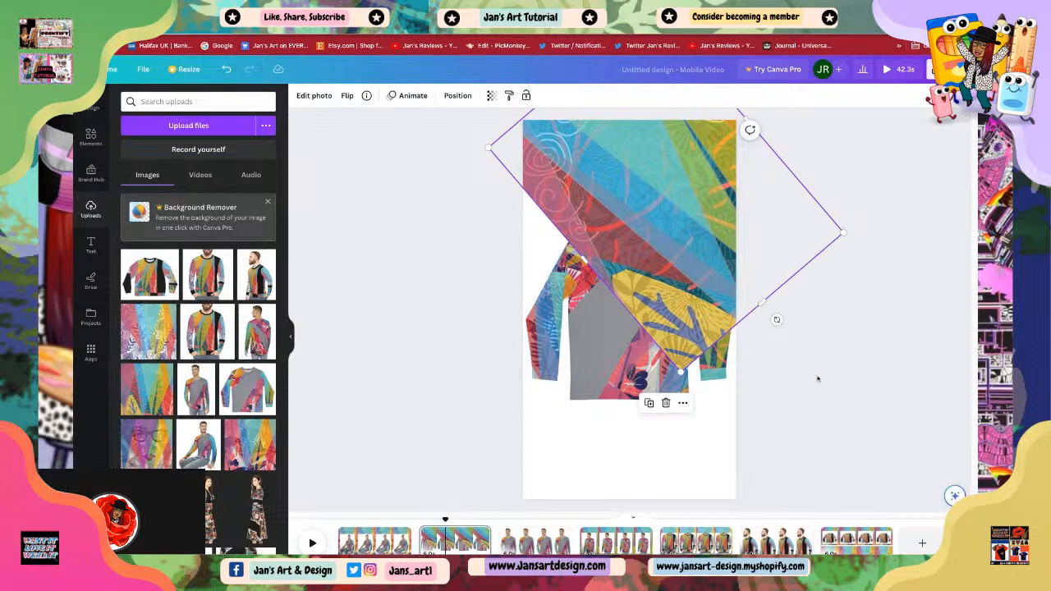
Step: Move the flat sweater photo down toward the lower part of page two
left_click(612, 374)
left_click(612, 371)
left_click_drag(613, 365, 613, 460)
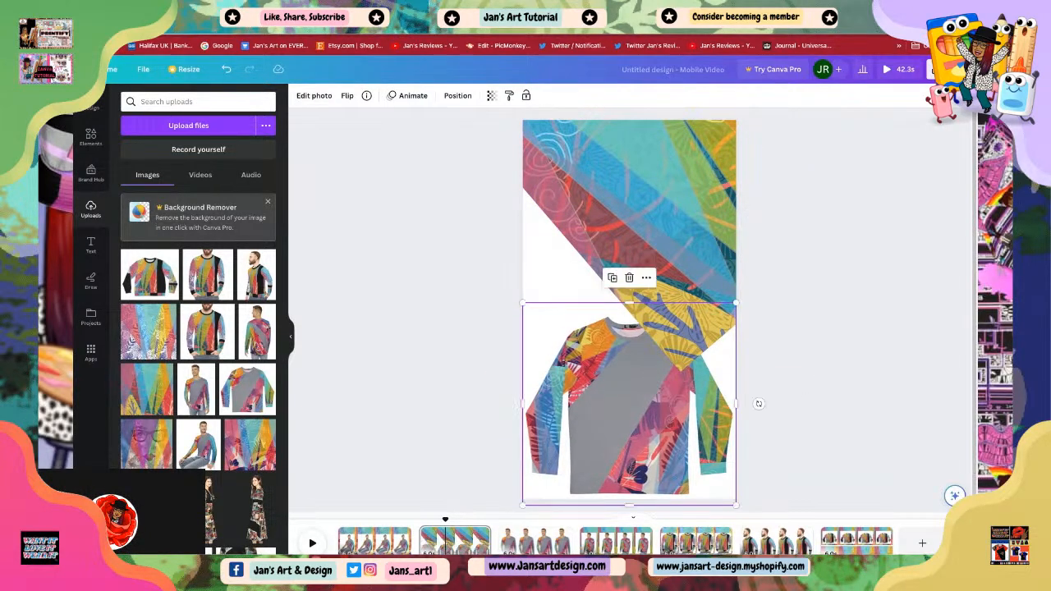
Step: Resize and reposition the diagonal pattern so it fills the upper corner above the sweater
left_click(681, 227)
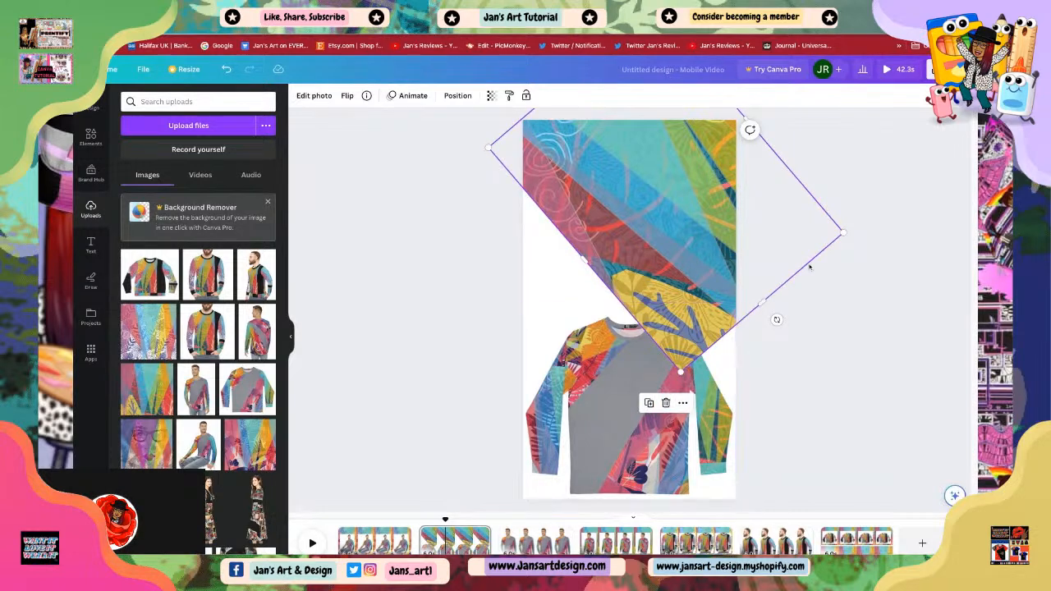
mouse_move(710, 315)
left_mouse_down()
mouse_move(748, 289)
mouse_move(714, 315)
left_mouse_up()
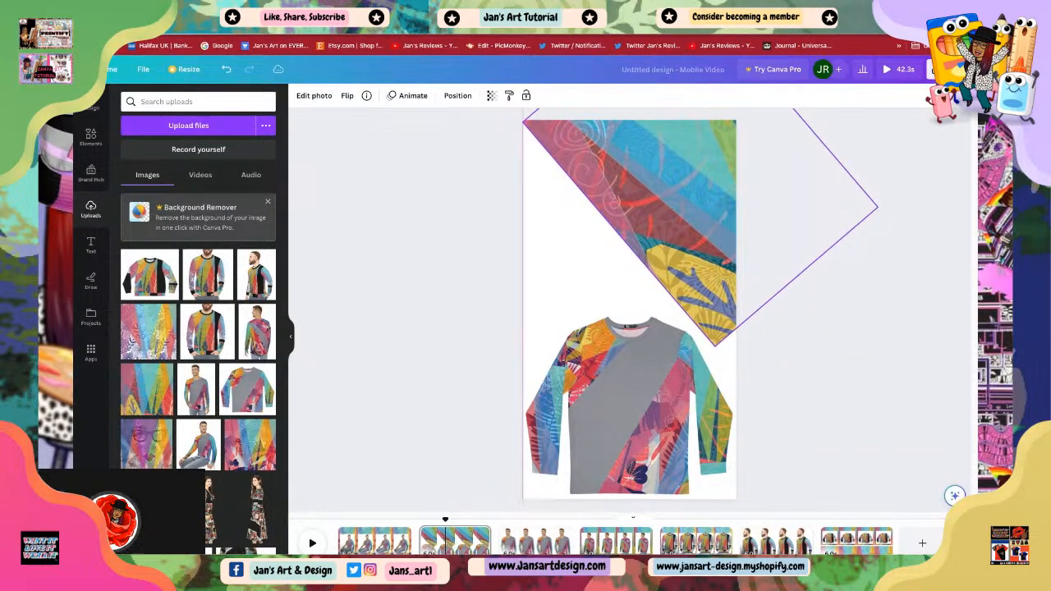
left_click_drag(672, 225, 666, 251)
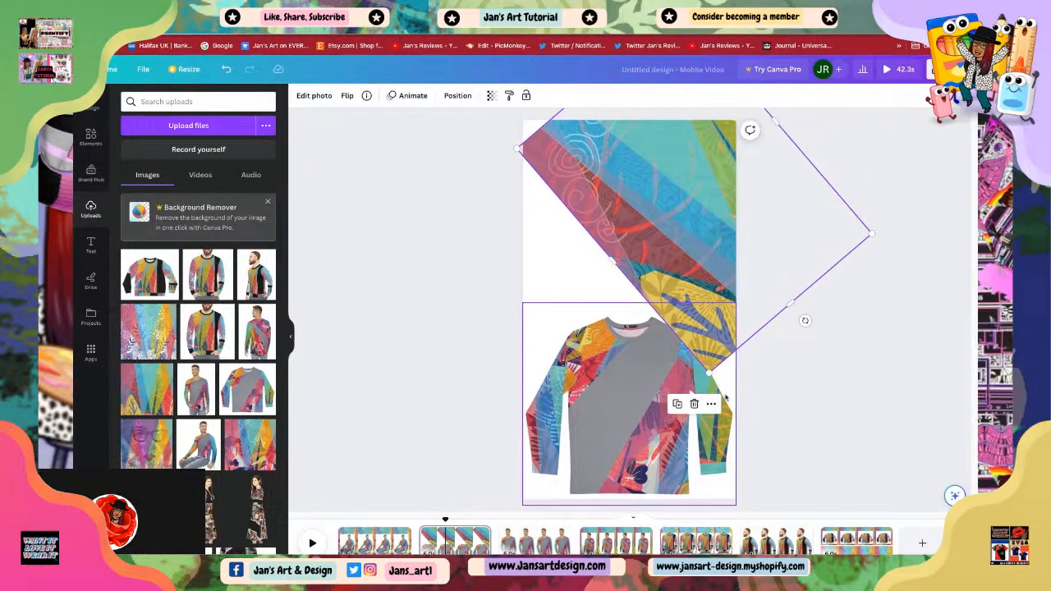
left_click_drag(805, 321, 819, 307)
left_click_drag(696, 309, 705, 264)
Step: Move the sweater up, tilt it at an angle, and enlarge it slightly over the page
left_click_drag(648, 444, 647, 400)
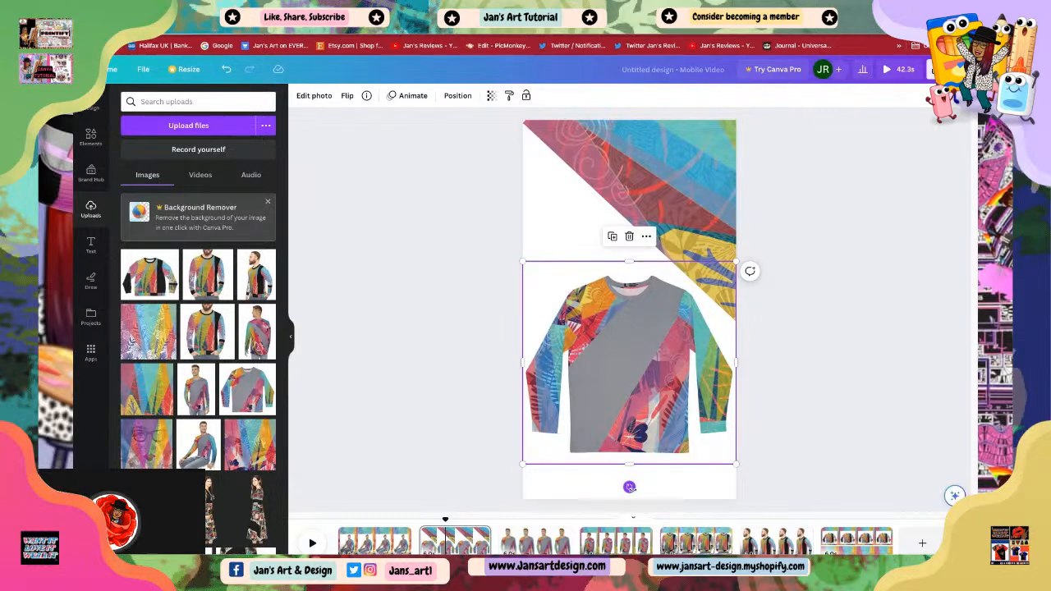
left_click_drag(629, 487, 589, 483)
left_click_drag(580, 419, 584, 410)
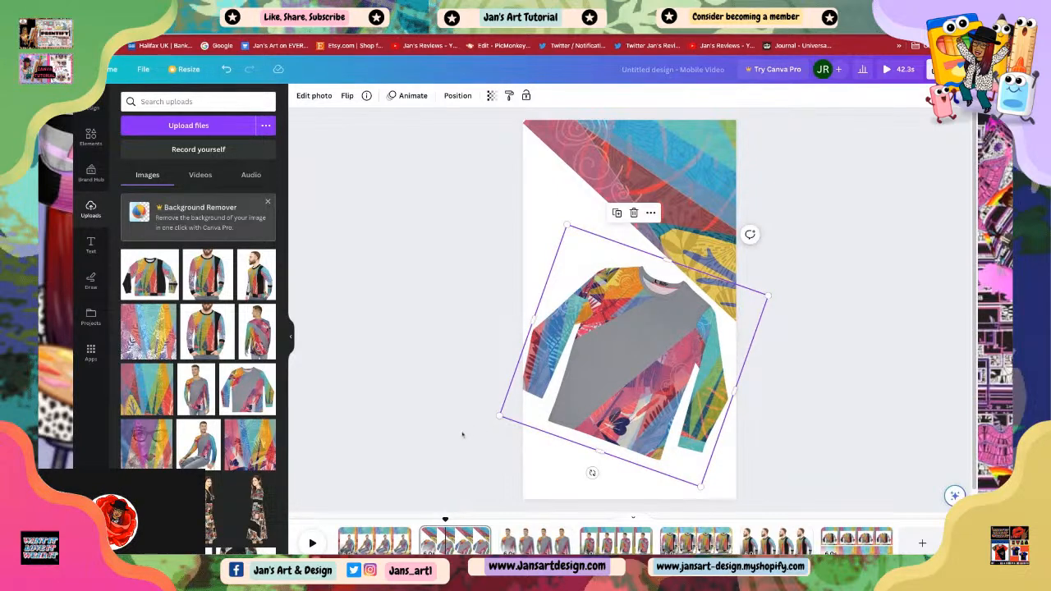
left_click_drag(496, 416, 511, 411)
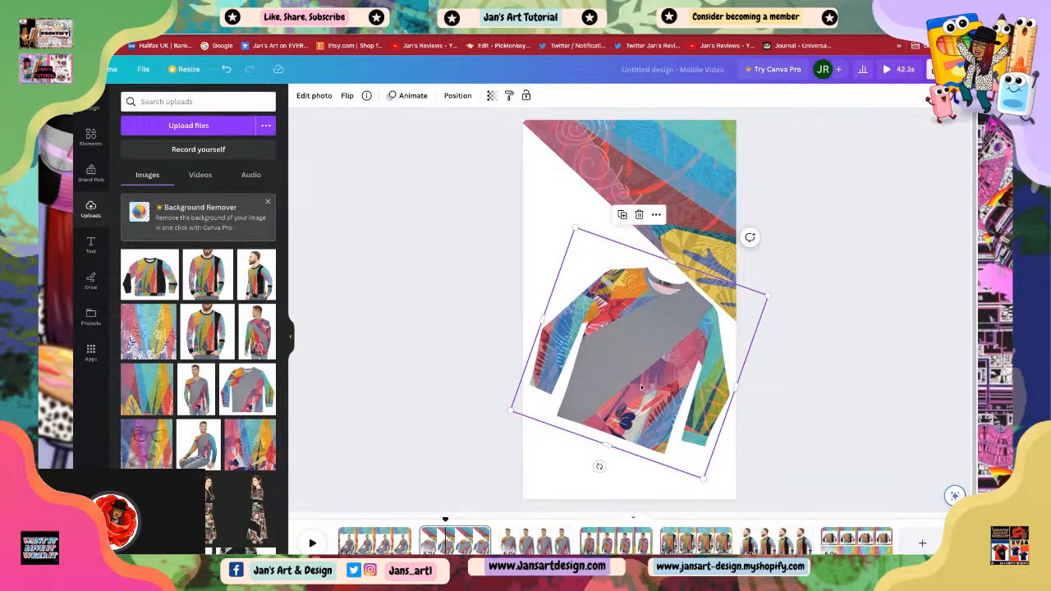
left_click_drag(599, 467, 600, 474)
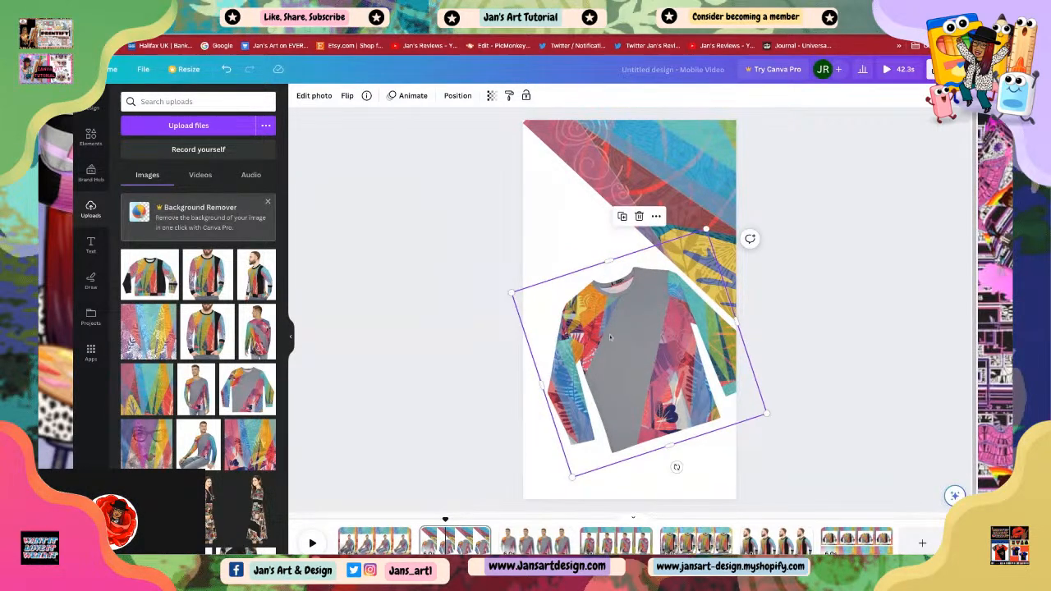
left_click_drag(610, 337, 596, 325)
left_click(809, 394)
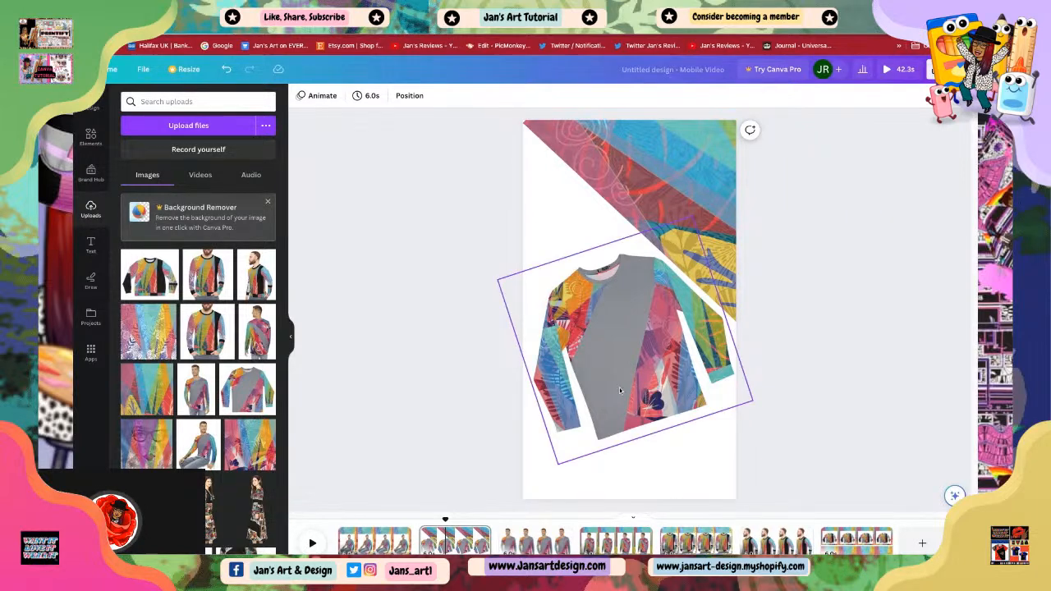
left_click_drag(624, 381, 621, 380)
left_click(800, 434)
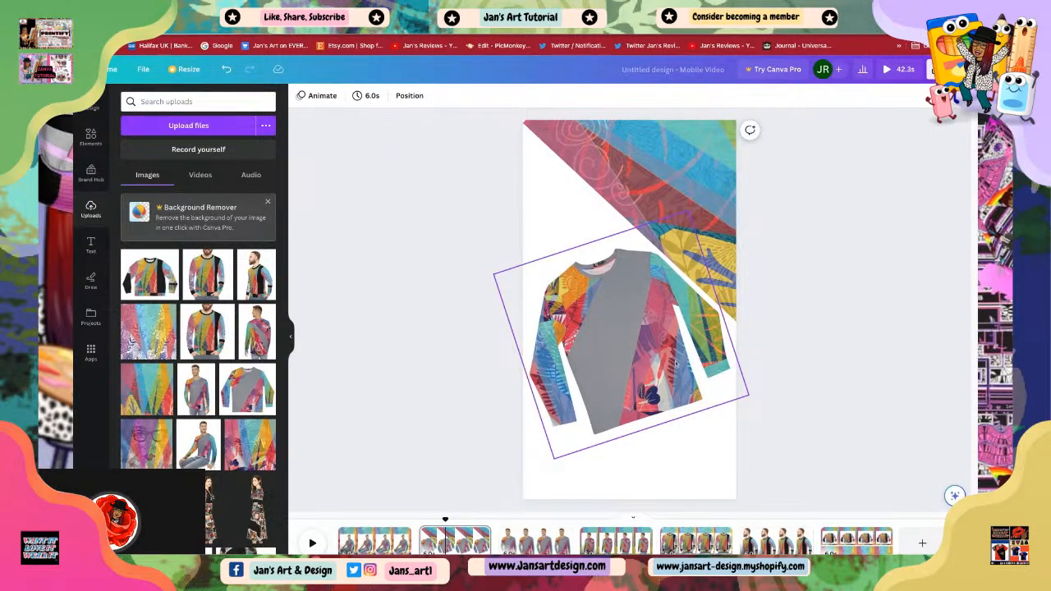
Step: Duplicate the diagonal pattern and rotate the copy into place across the lower right of the page
left_click(701, 243)
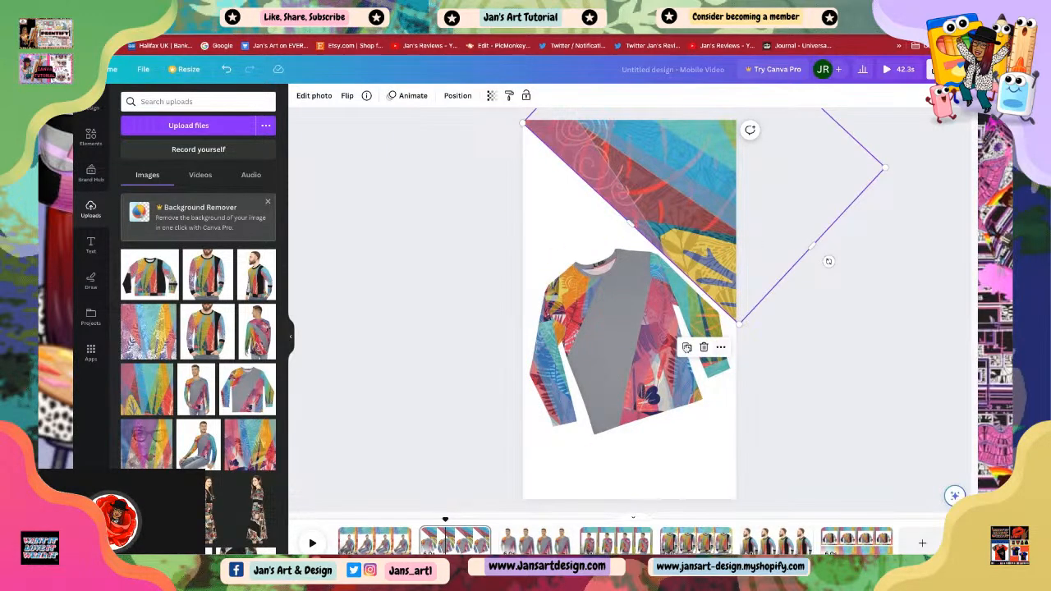
left_click(689, 348)
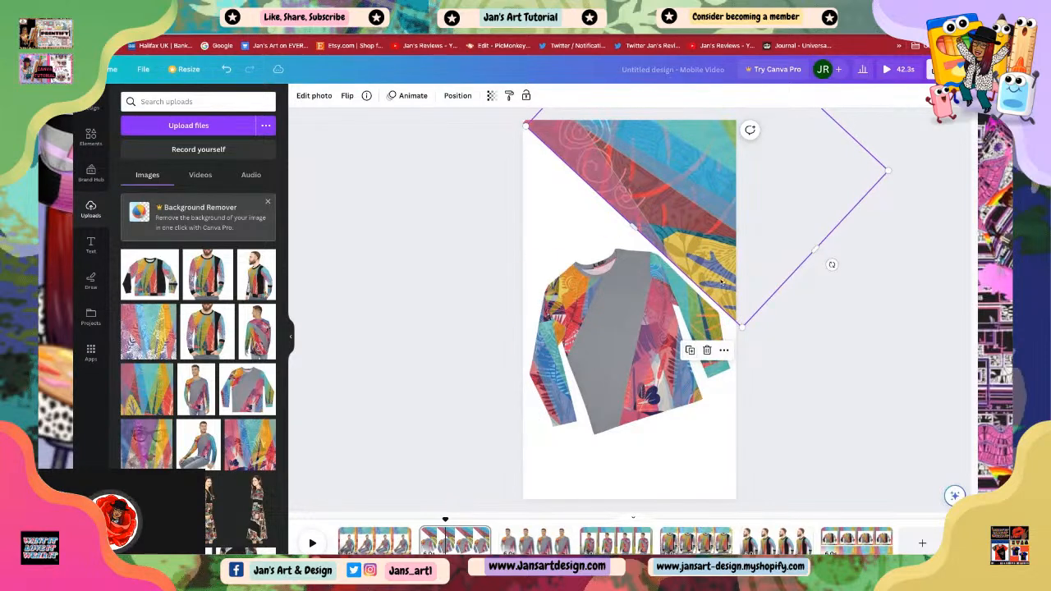
left_click_drag(714, 218, 762, 391)
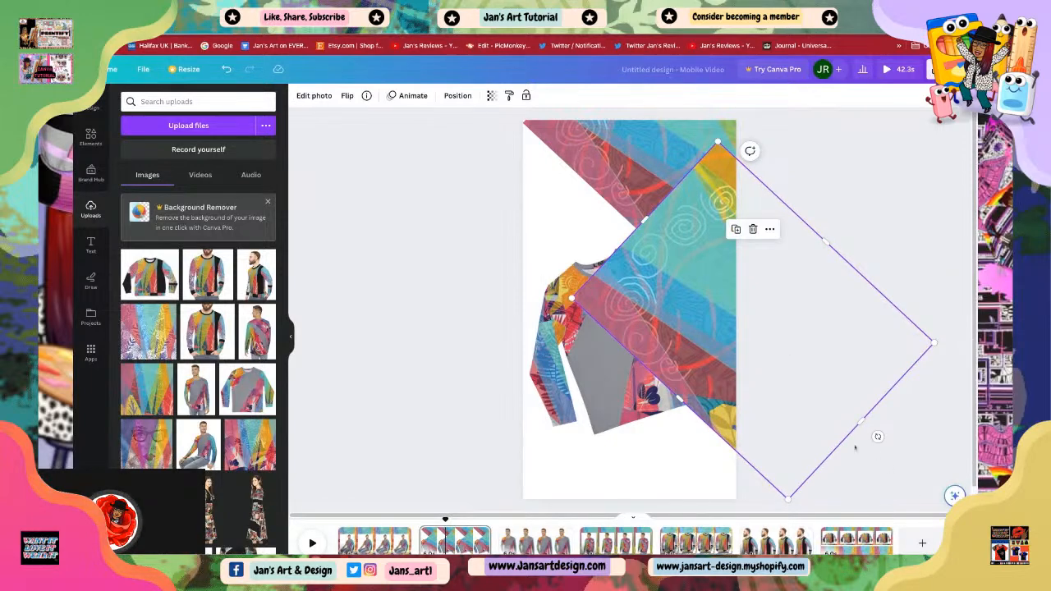
left_click_drag(877, 437, 884, 432)
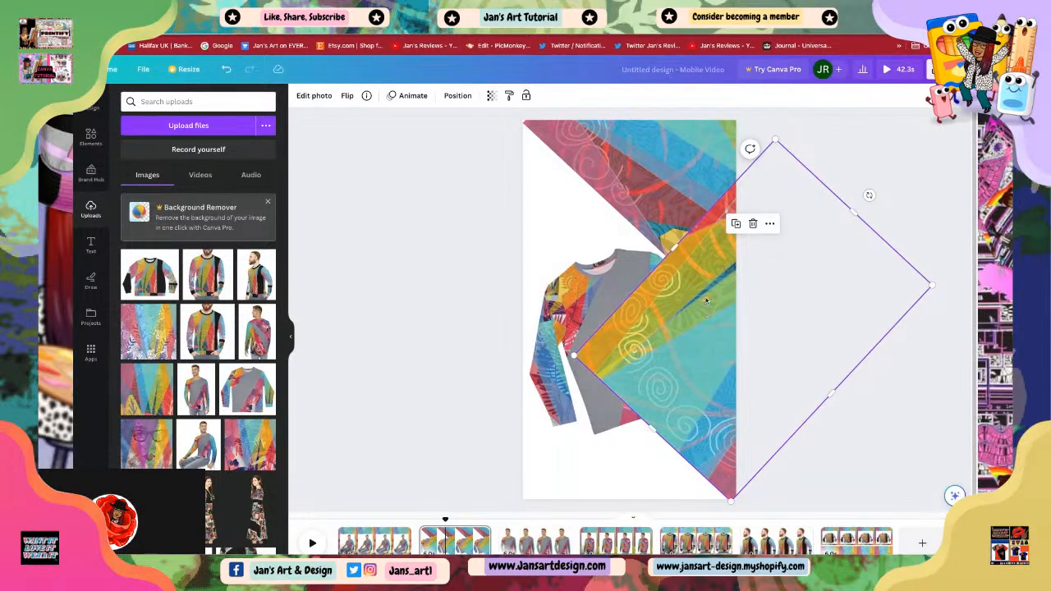
left_click_drag(706, 302, 618, 362)
left_click(693, 481)
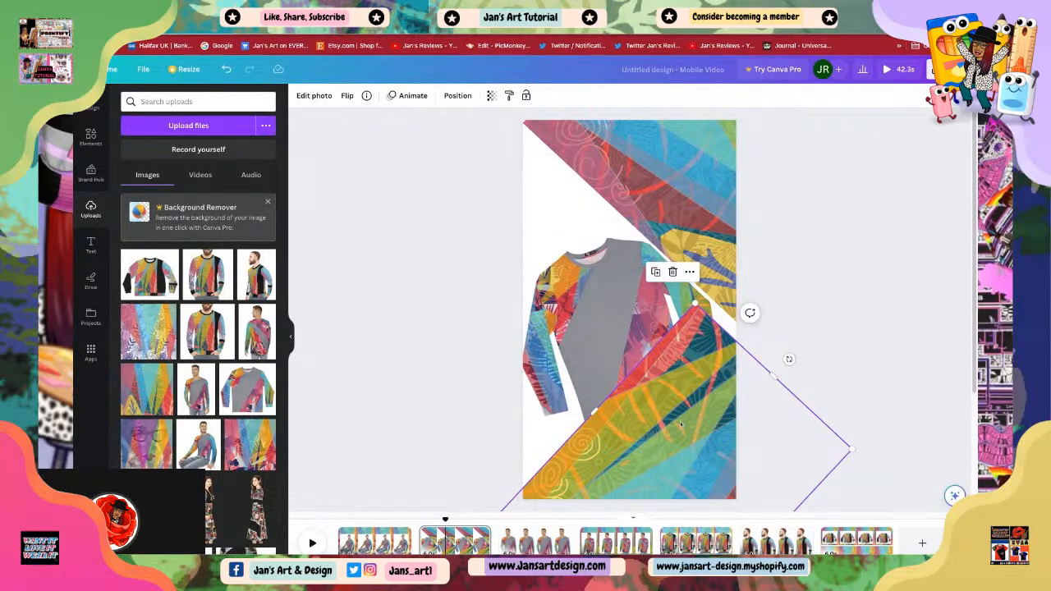
left_click_drag(622, 432, 672, 332)
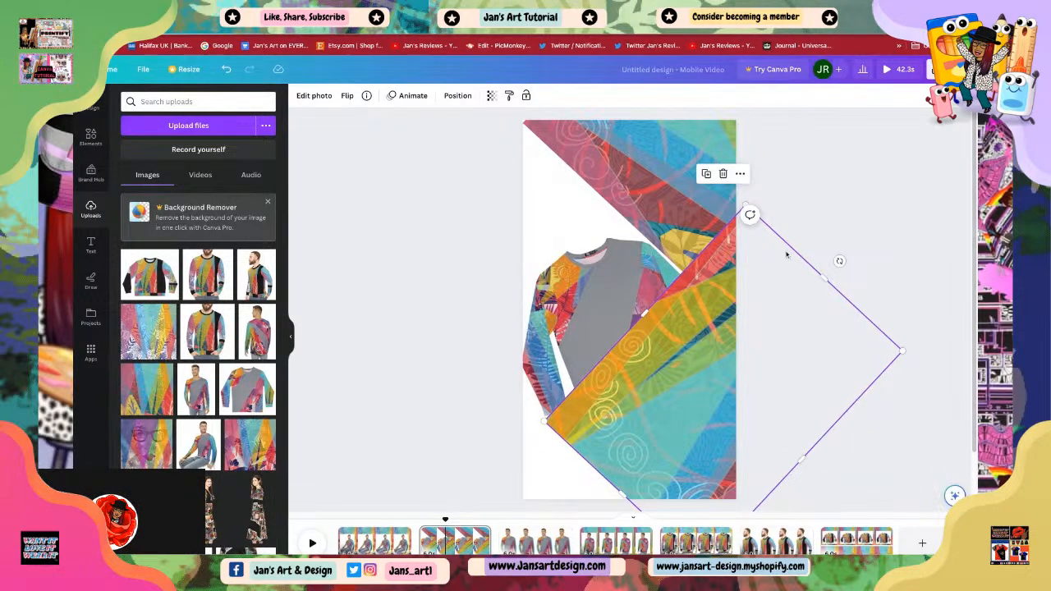
left_click_drag(840, 261, 845, 271)
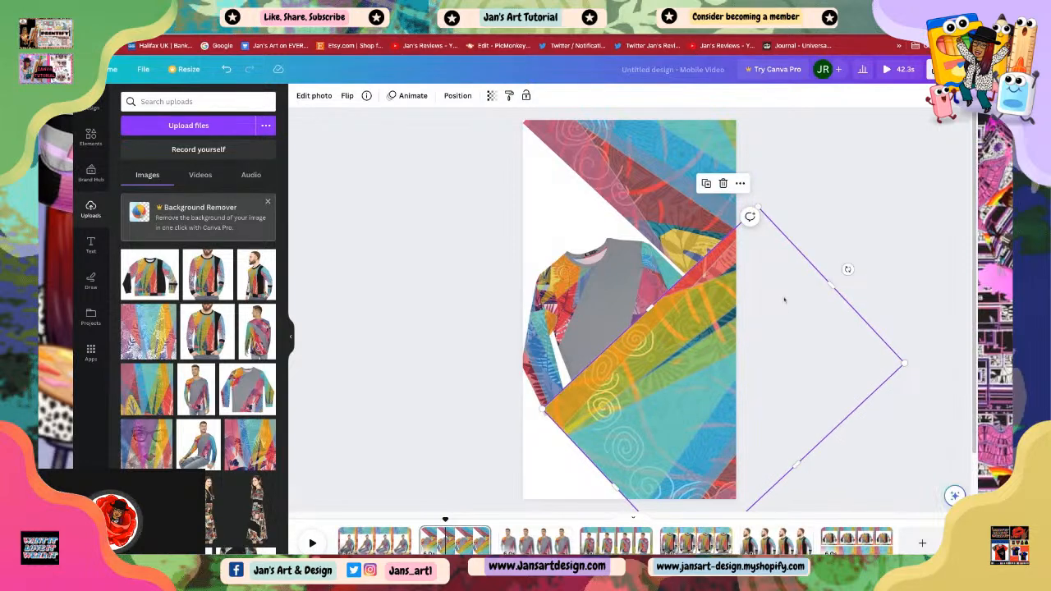
left_click_drag(785, 299, 731, 318)
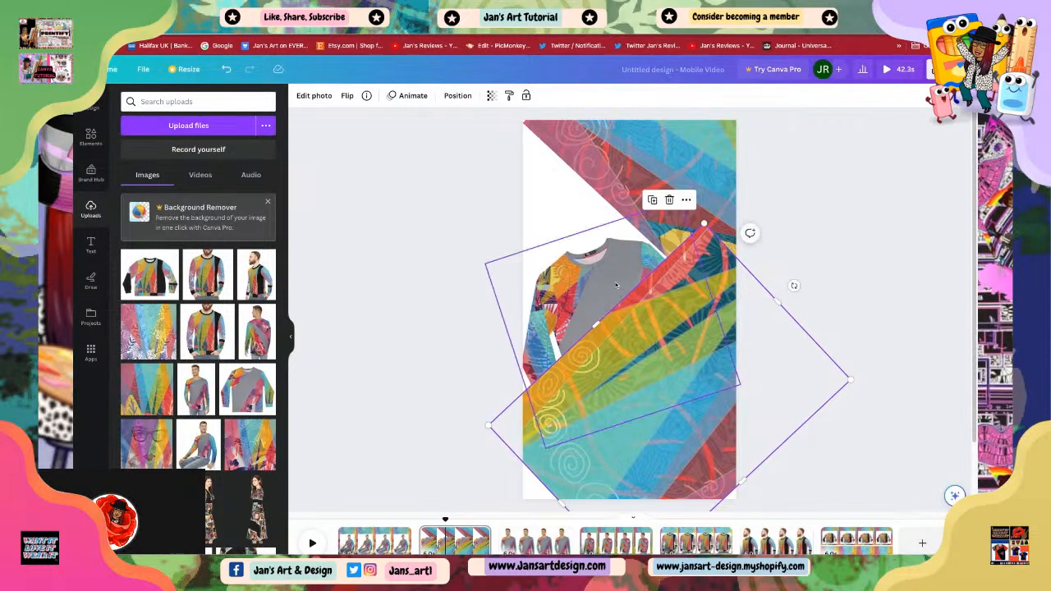
Step: Bring the sweater forward and send the lower pattern copy backward so the sweater sits on top
left_click(590, 270)
right_click(592, 271)
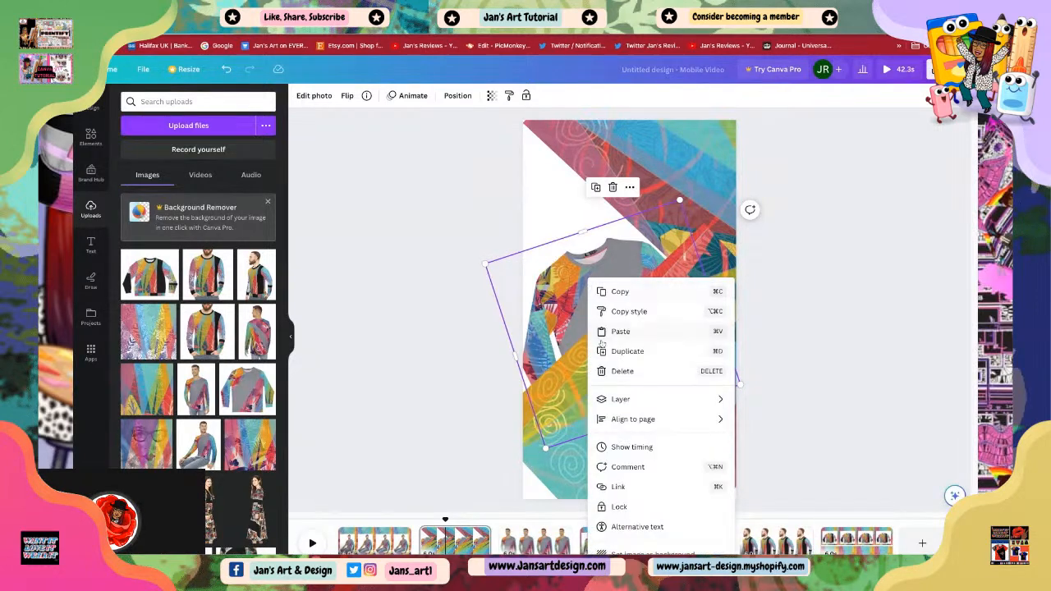
mouse_move(629, 400)
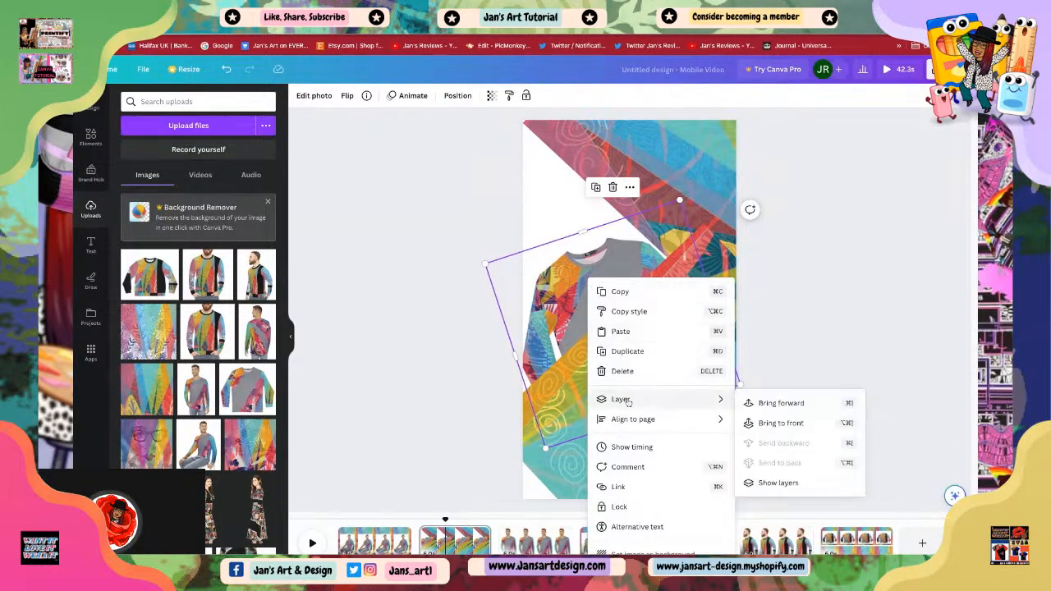
left_click(777, 405)
mouse_move(587, 273)
left_mouse_down()
mouse_move(591, 281)
mouse_move(590, 262)
left_mouse_up()
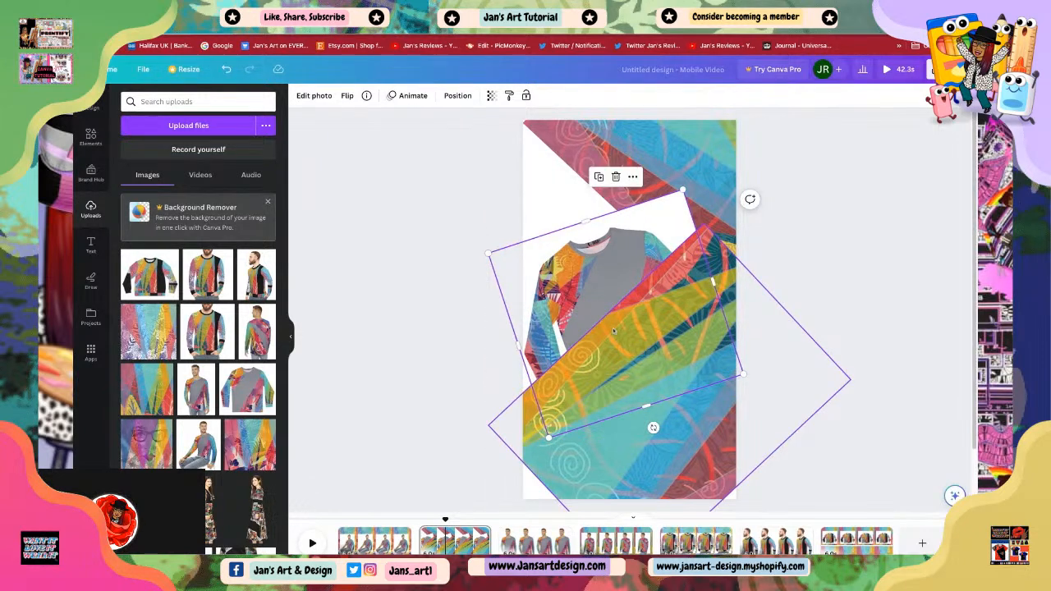
left_click(614, 331)
right_click(614, 331)
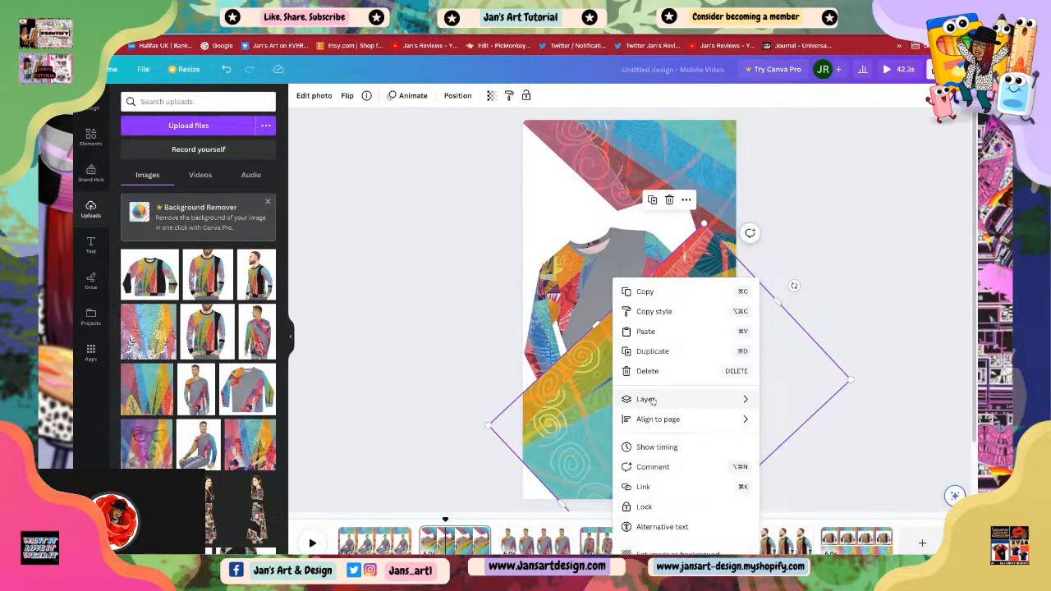
mouse_move(647, 399)
left_click(794, 444)
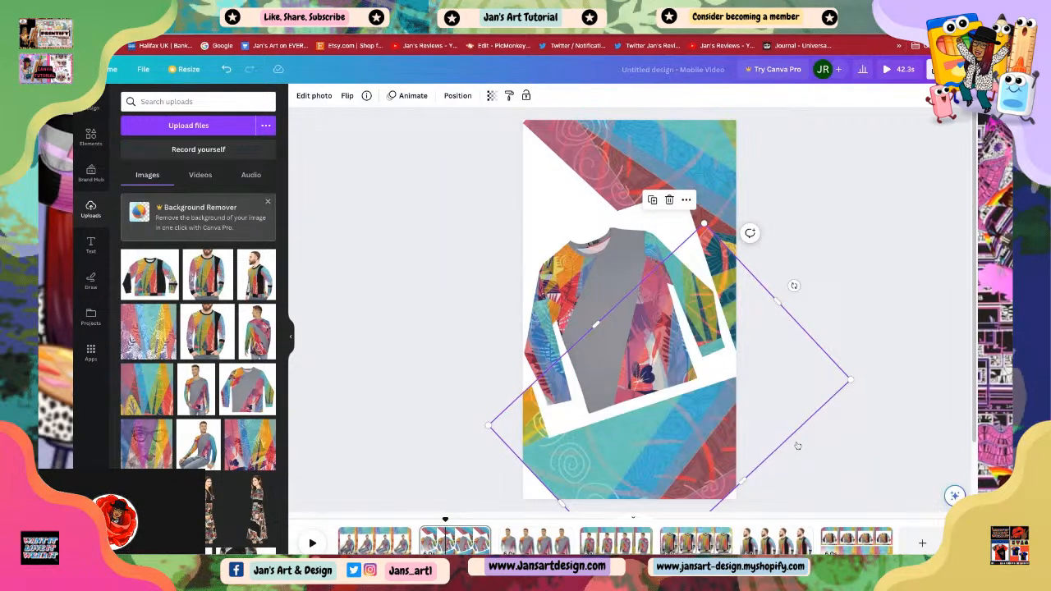
left_click(654, 336)
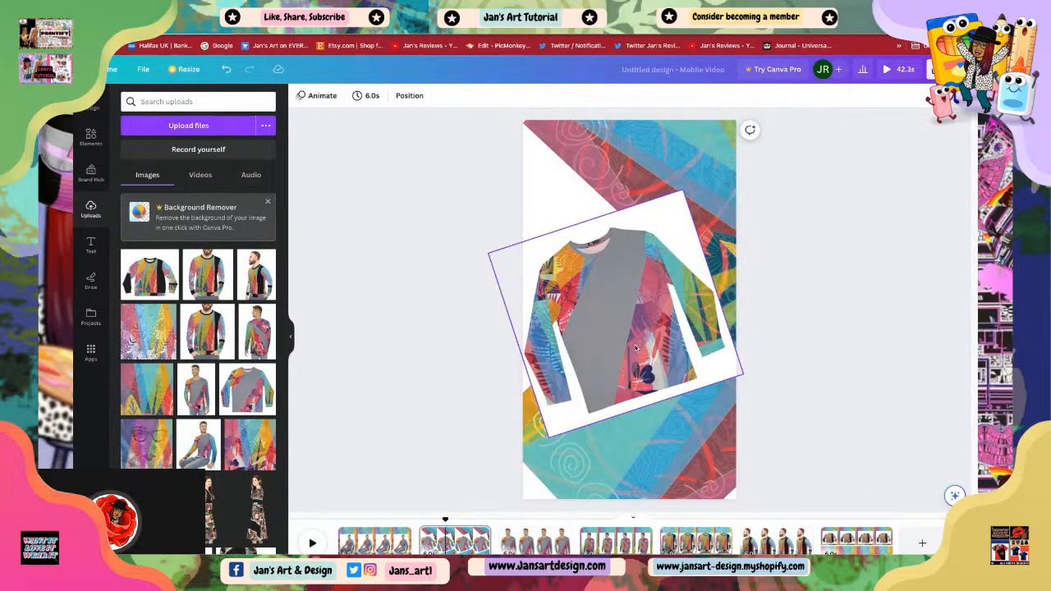
Step: Fine-tune the positions and angles of the lower and upper pattern copies around the tilted sweater
left_click(634, 451)
left_click_drag(634, 452, 620, 435)
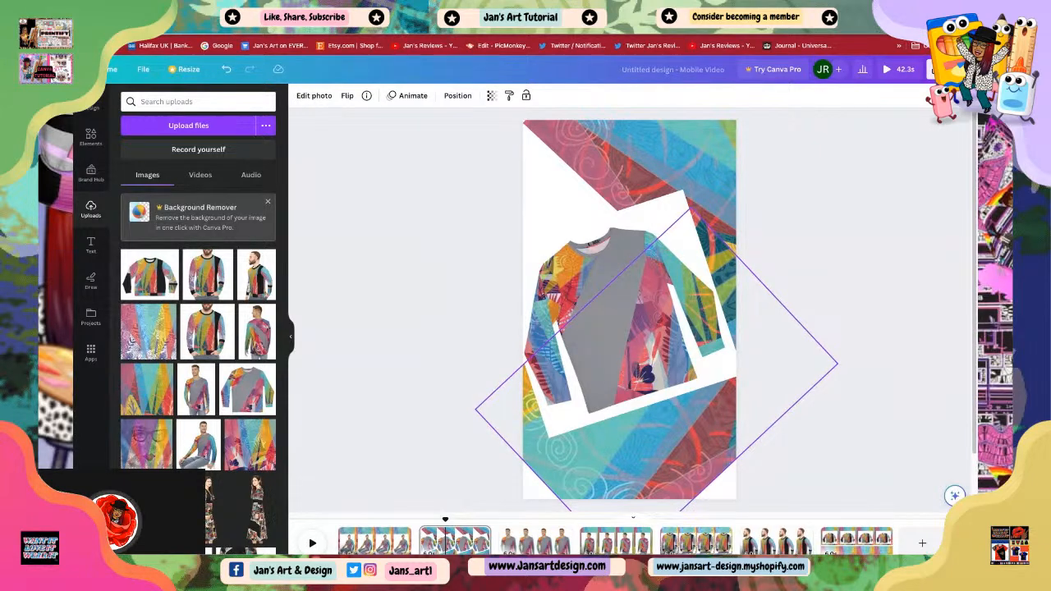
left_click(801, 202)
left_click(605, 163)
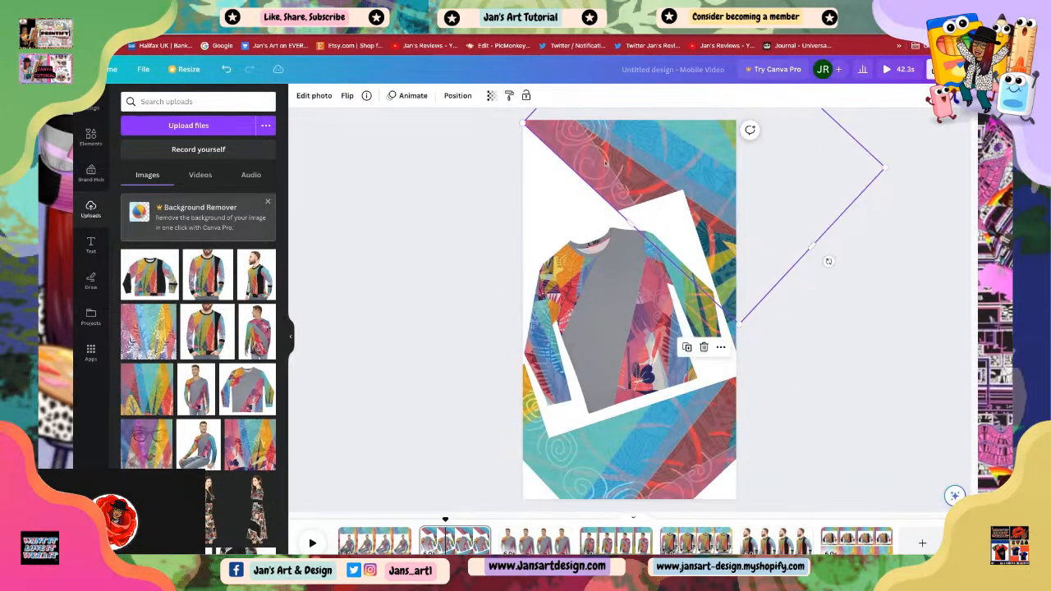
left_click_drag(739, 325, 731, 287)
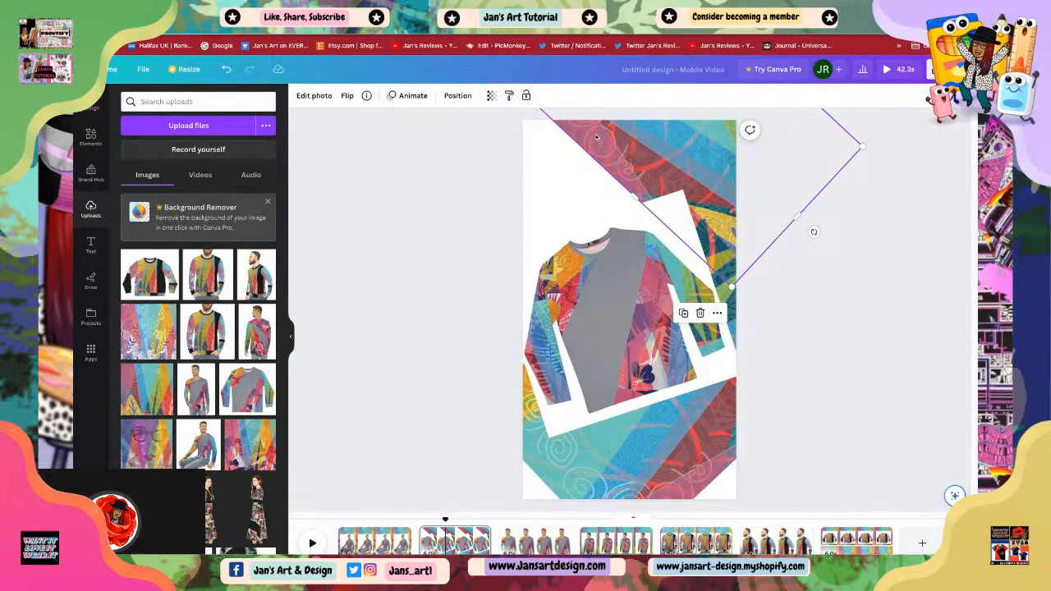
left_click_drag(597, 137, 579, 188)
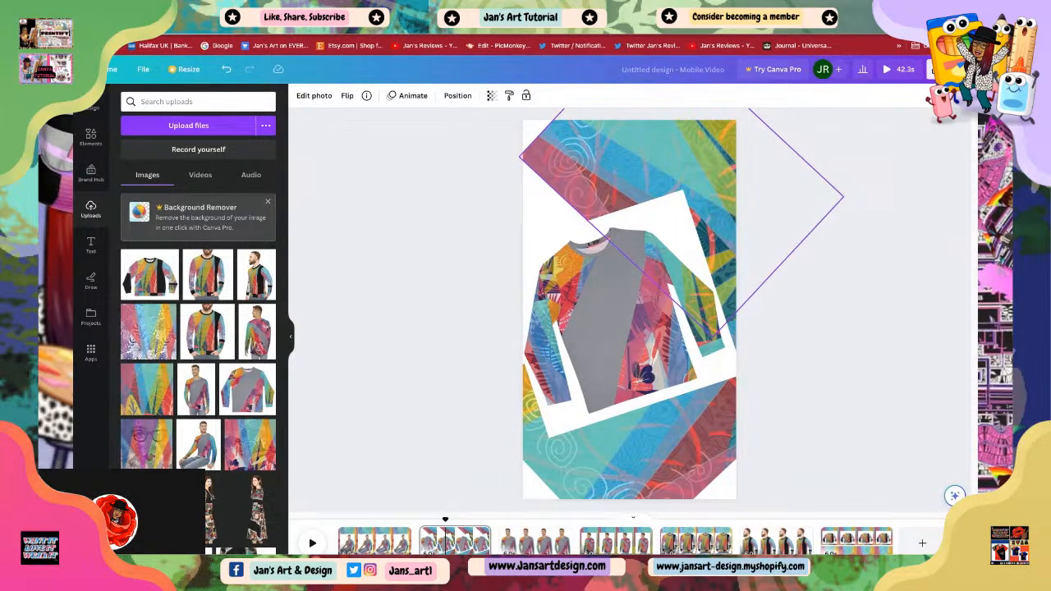
left_click_drag(578, 188, 553, 173)
left_click(826, 312)
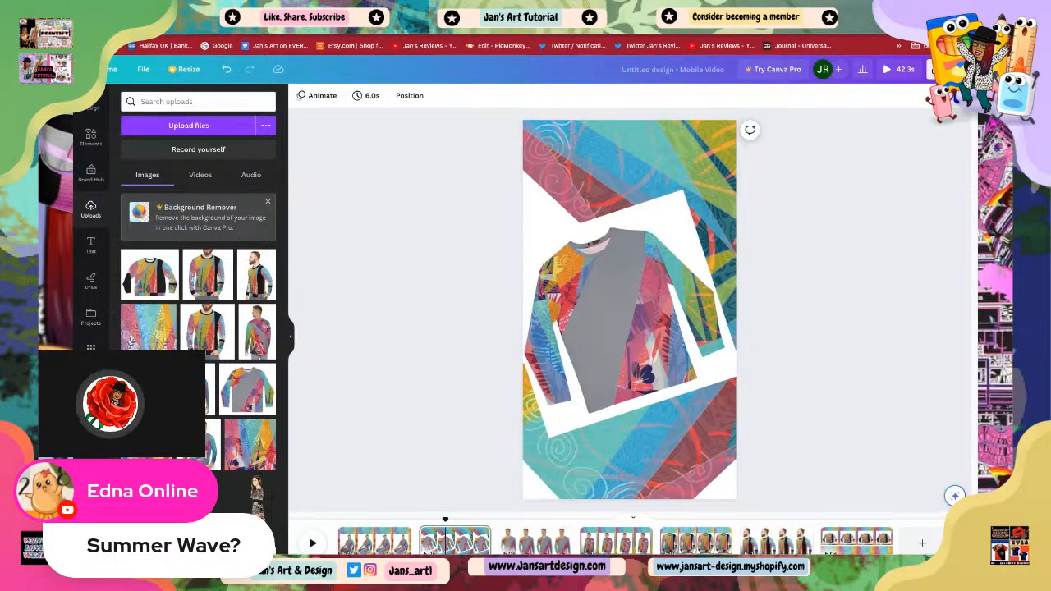
Step: On the first page, stretch the seated-man photo taller at its top edge and nudge it slightly down
left_click(777, 540)
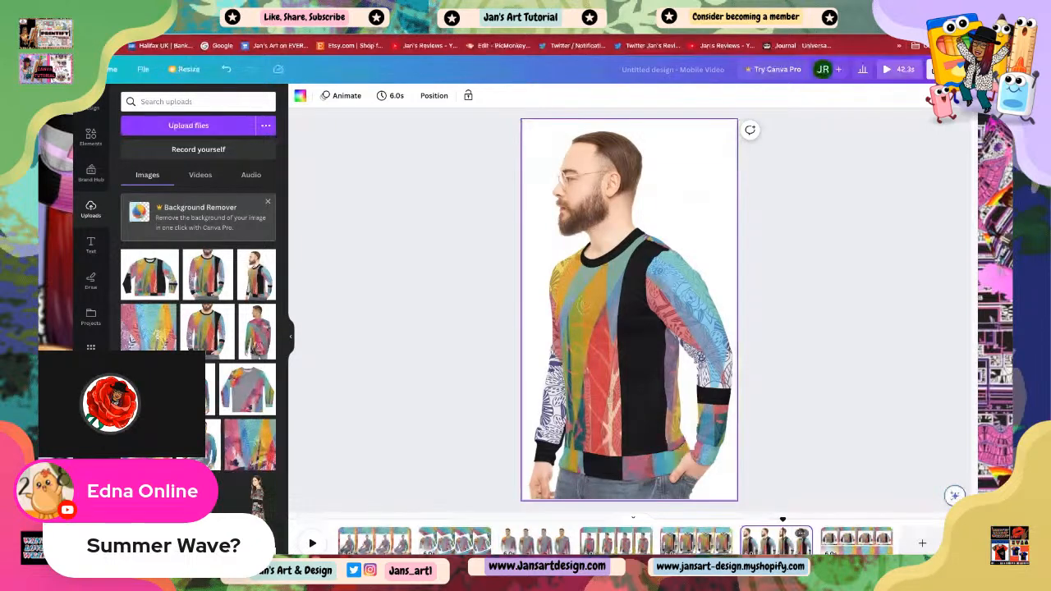
left_click(709, 525)
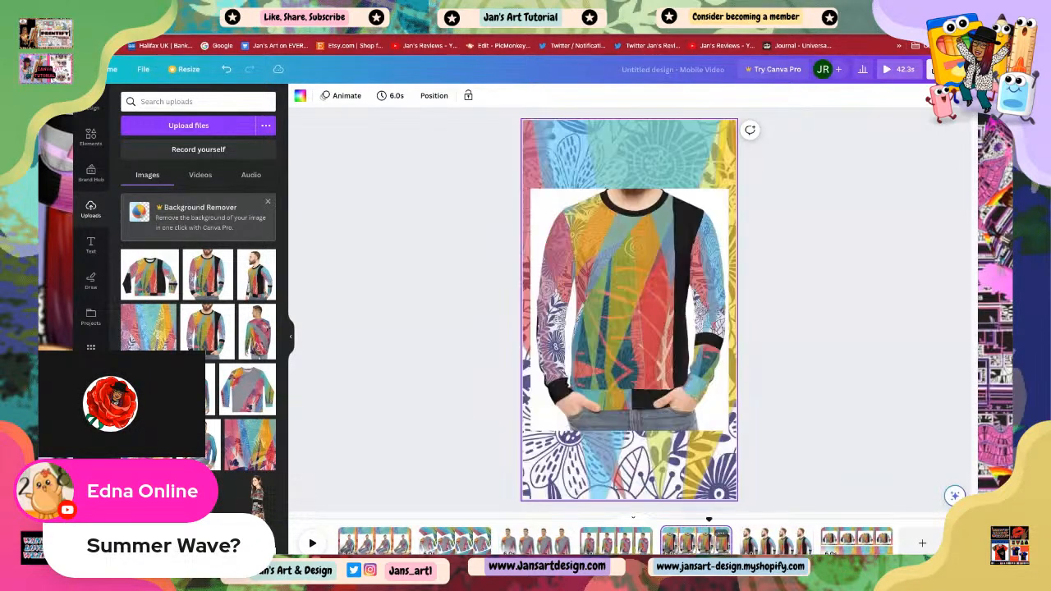
left_click(616, 538)
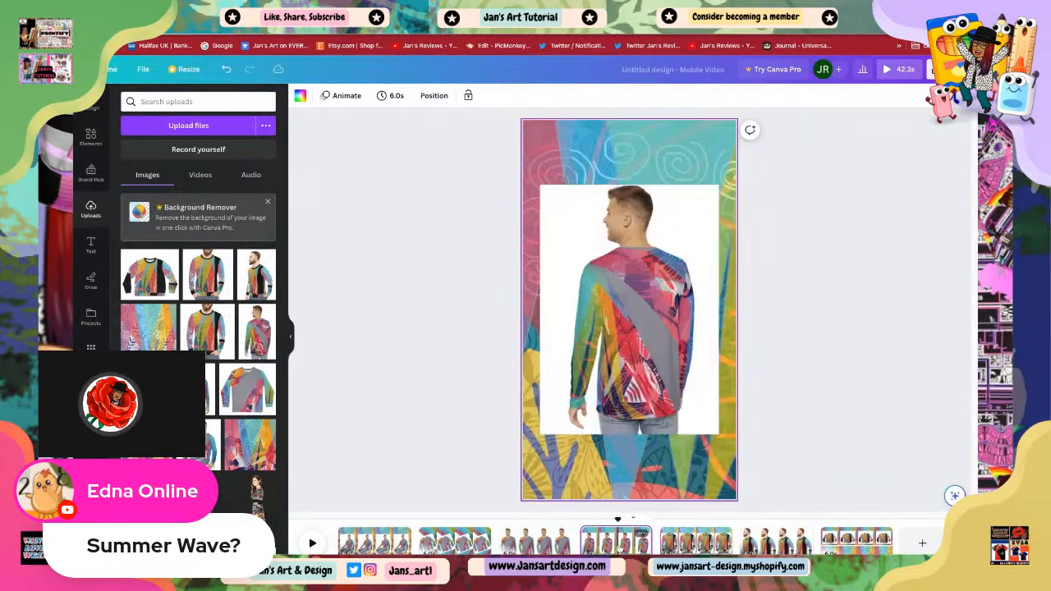
left_click(557, 538)
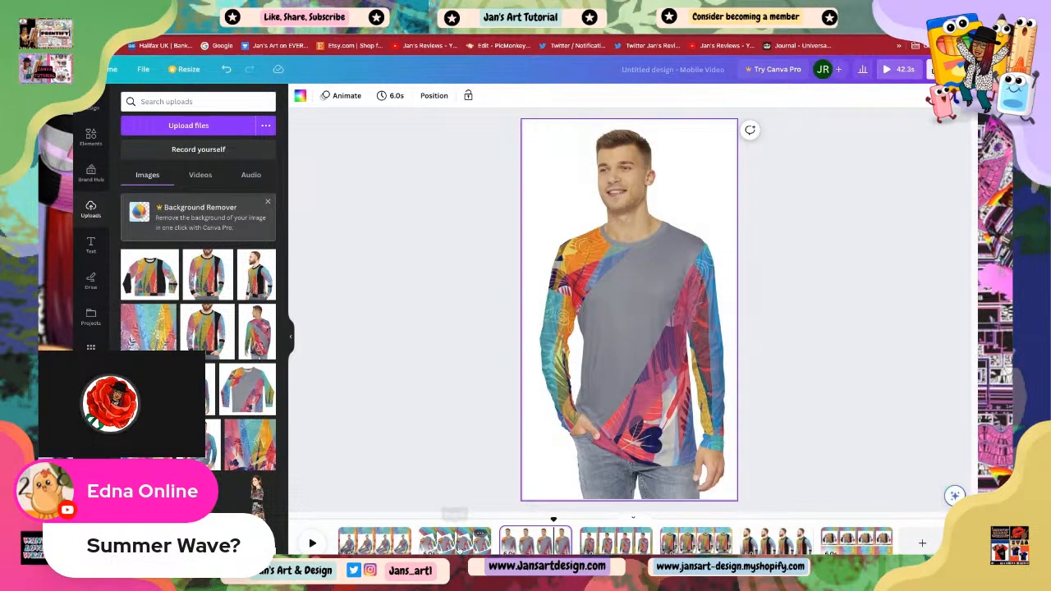
left_click(456, 542)
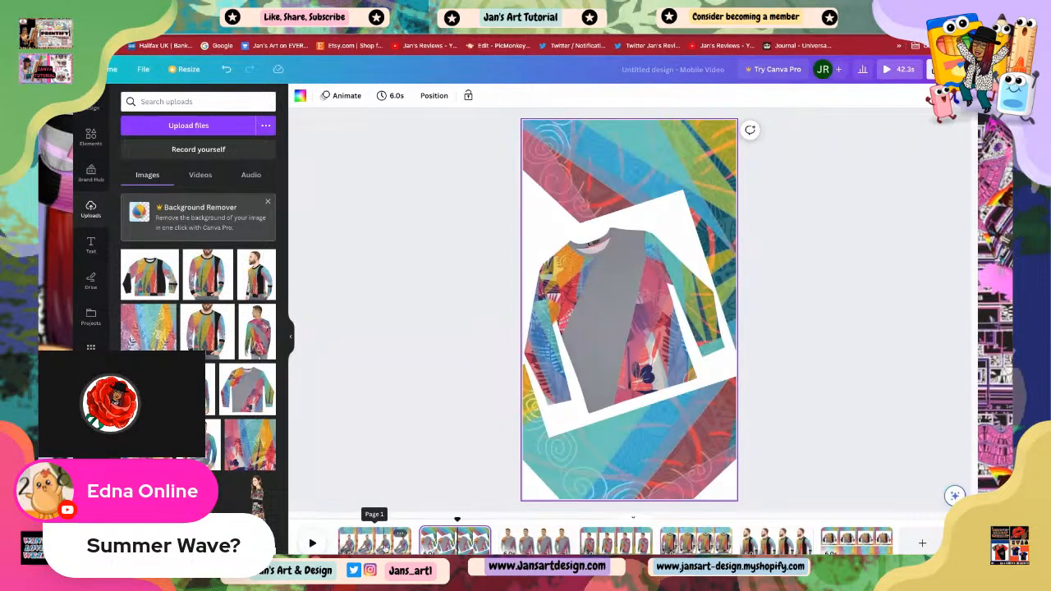
left_click(375, 539)
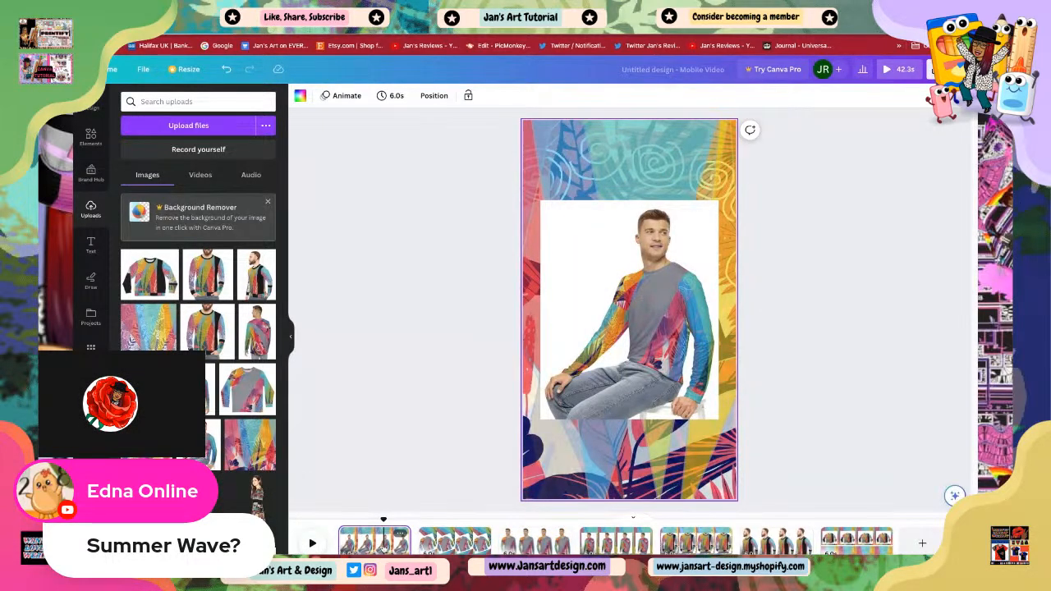
left_click(631, 328)
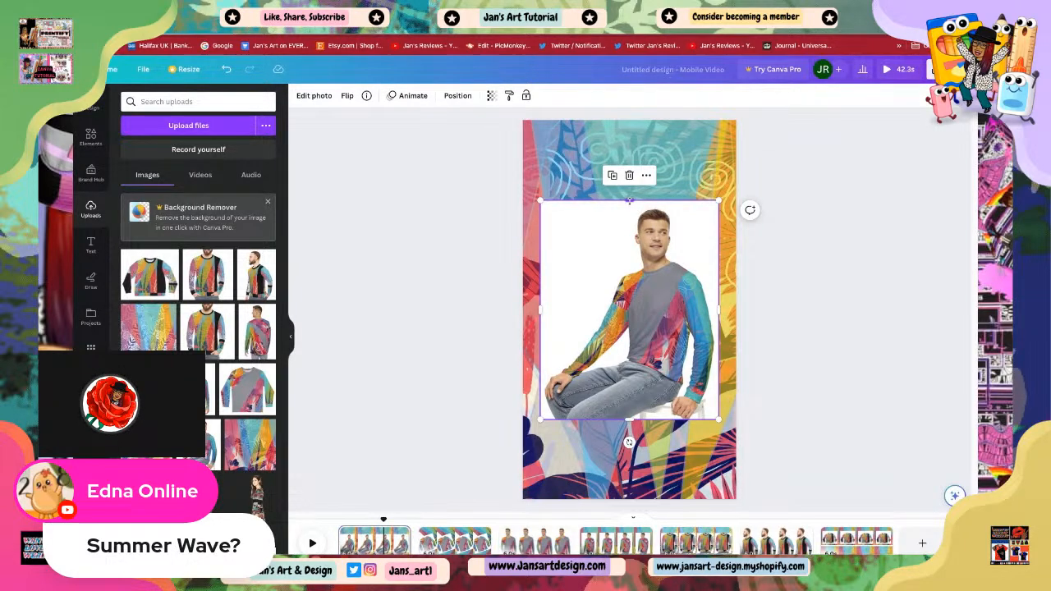
left_click_drag(629, 200, 629, 189)
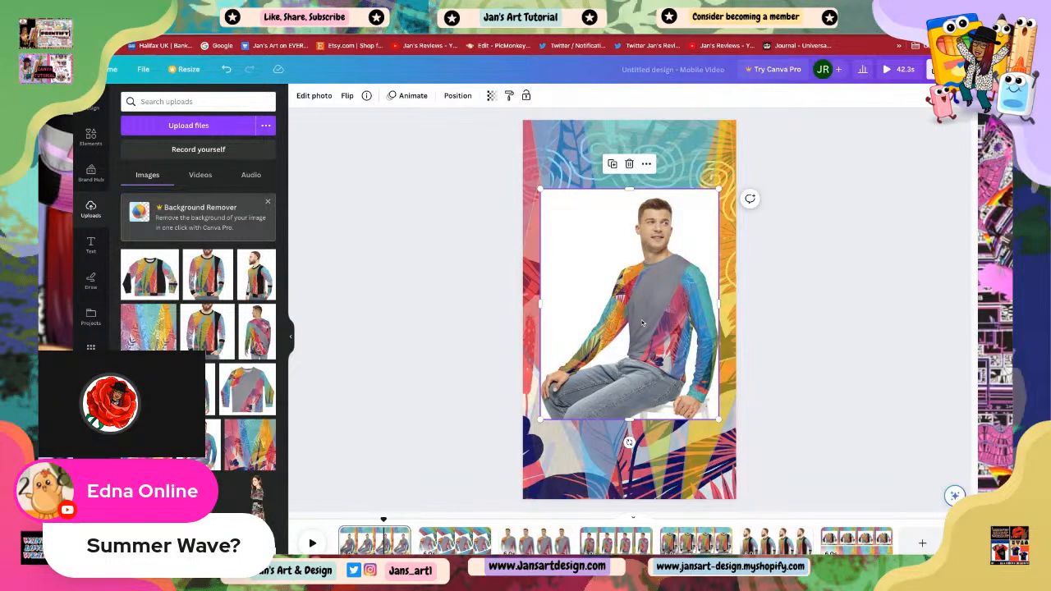
left_click_drag(642, 319, 643, 325)
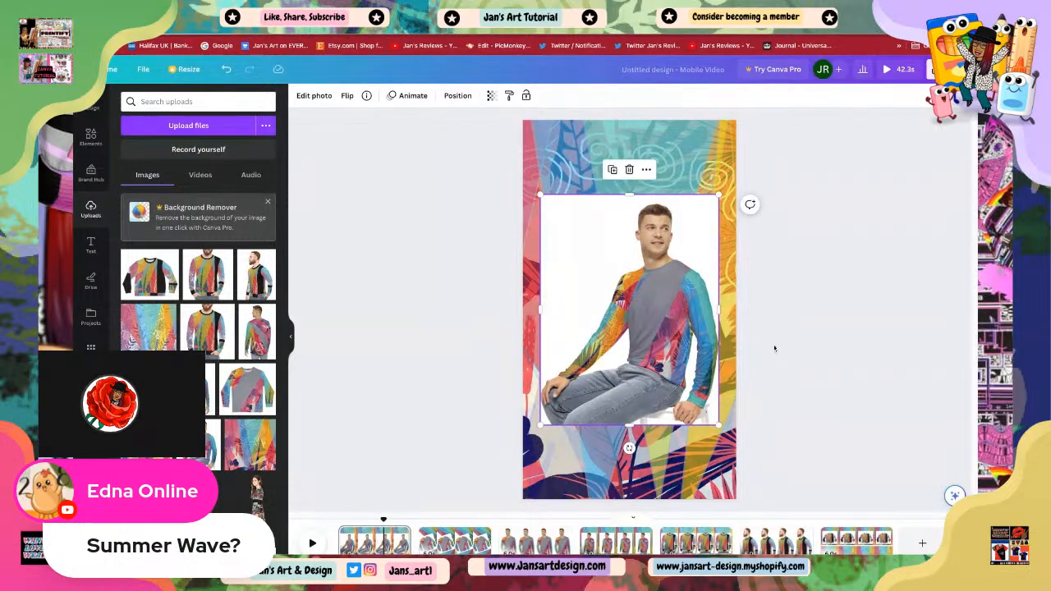
left_click(775, 348)
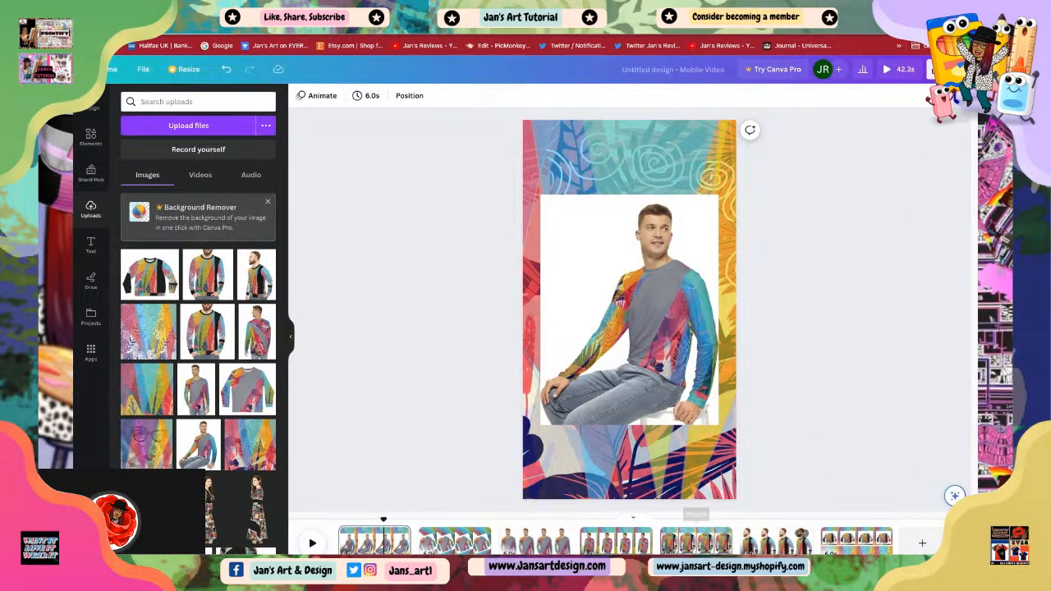
Step: On the last page, move the flat sweater photo up slightly and centre it horizontally
left_click(856, 542)
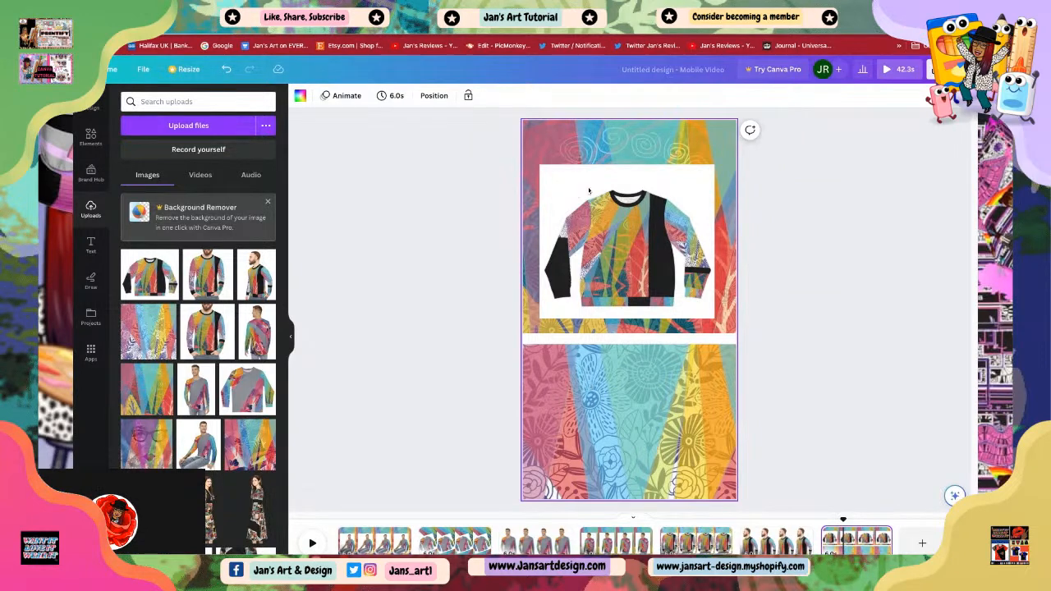
left_click(620, 234)
mouse_move(619, 232)
left_mouse_down()
mouse_move(620, 345)
mouse_move(621, 224)
left_mouse_up()
left_click(809, 311)
left_click(648, 272)
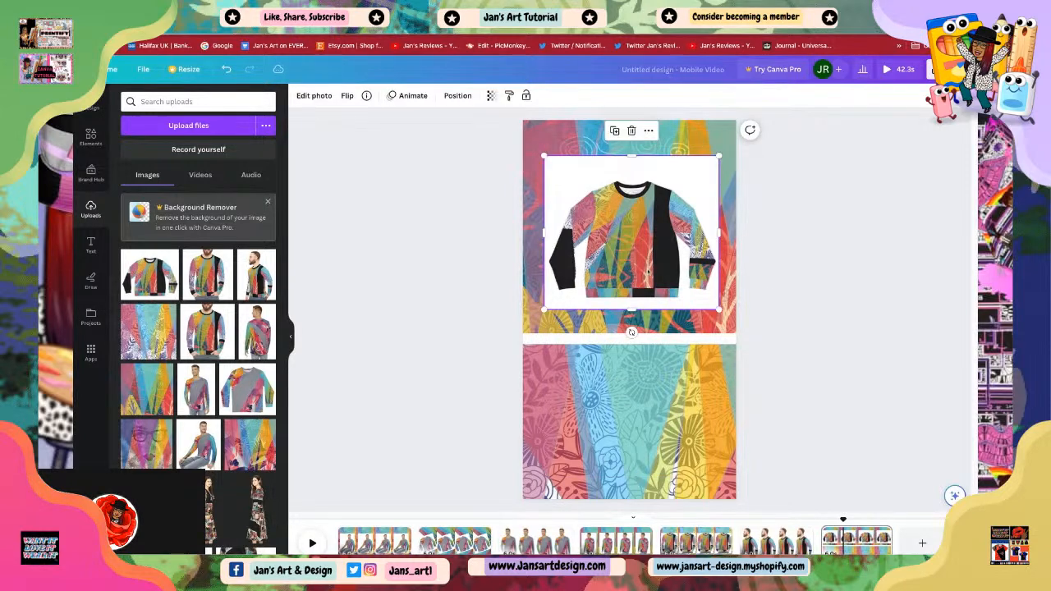
left_click_drag(648, 272, 650, 272)
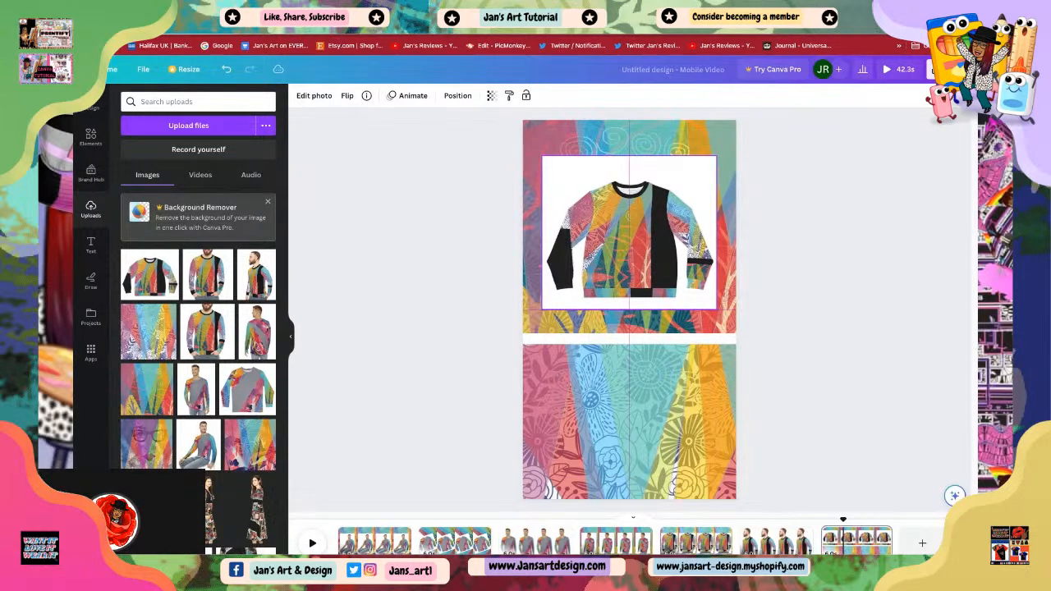
left_click(794, 322)
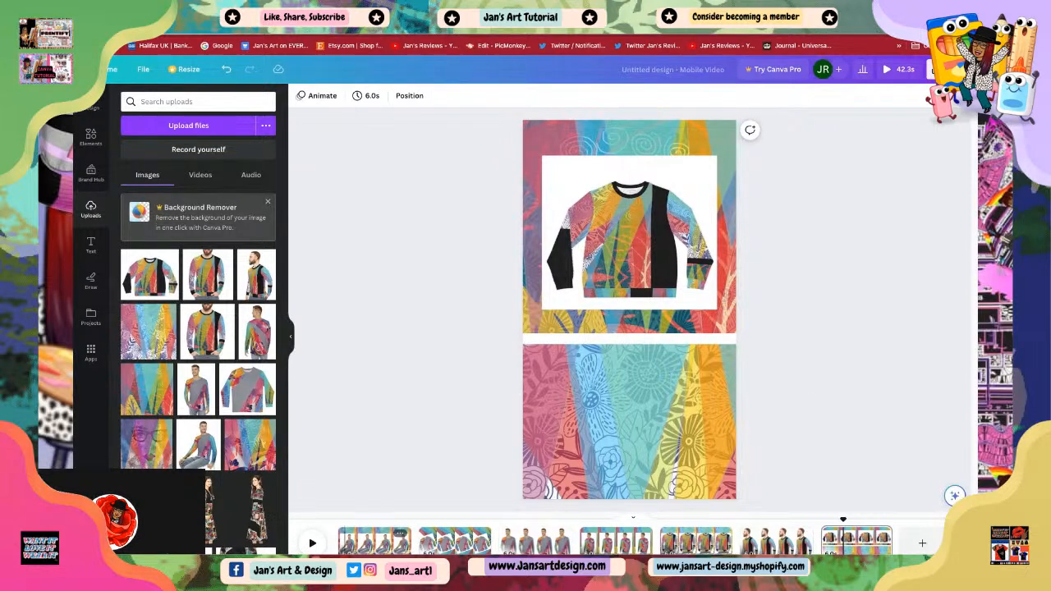
Step: Try adding a dot-grid graphic to the first page and placing it at the upper left, then delete it
left_click(373, 540)
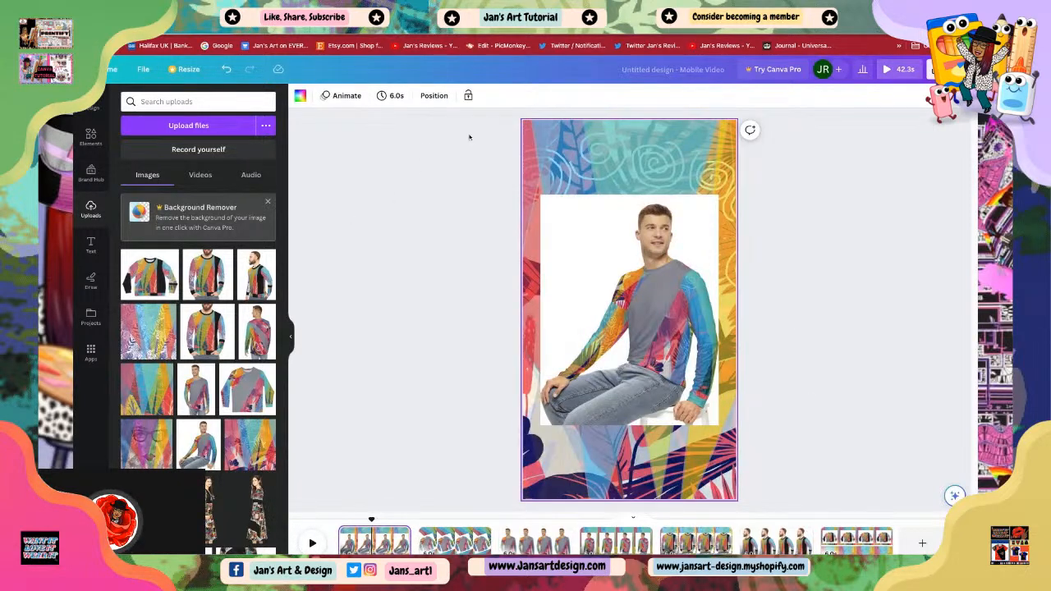
left_click(597, 269)
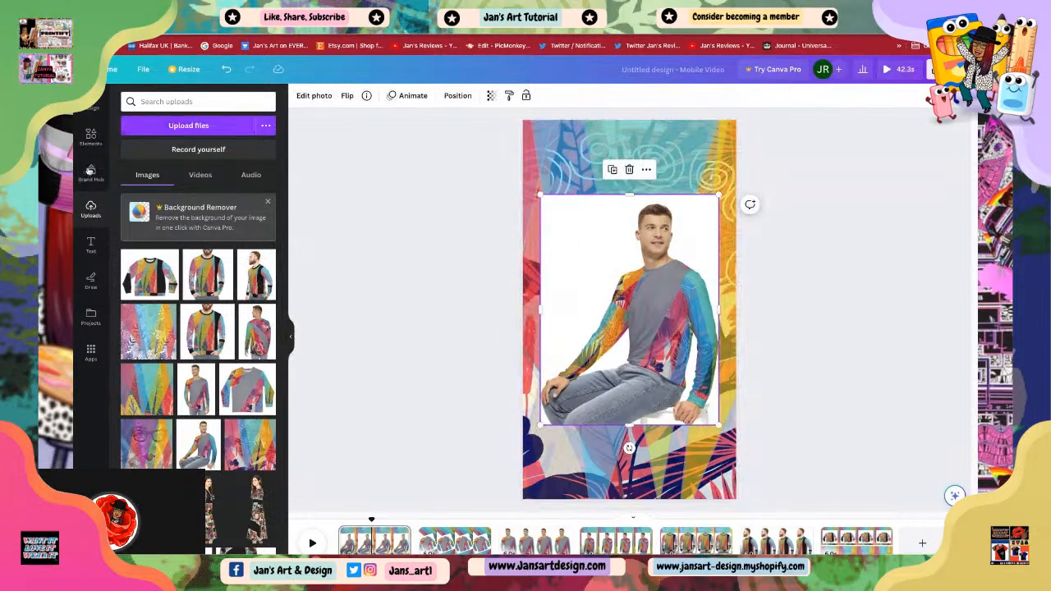
left_click(90, 137)
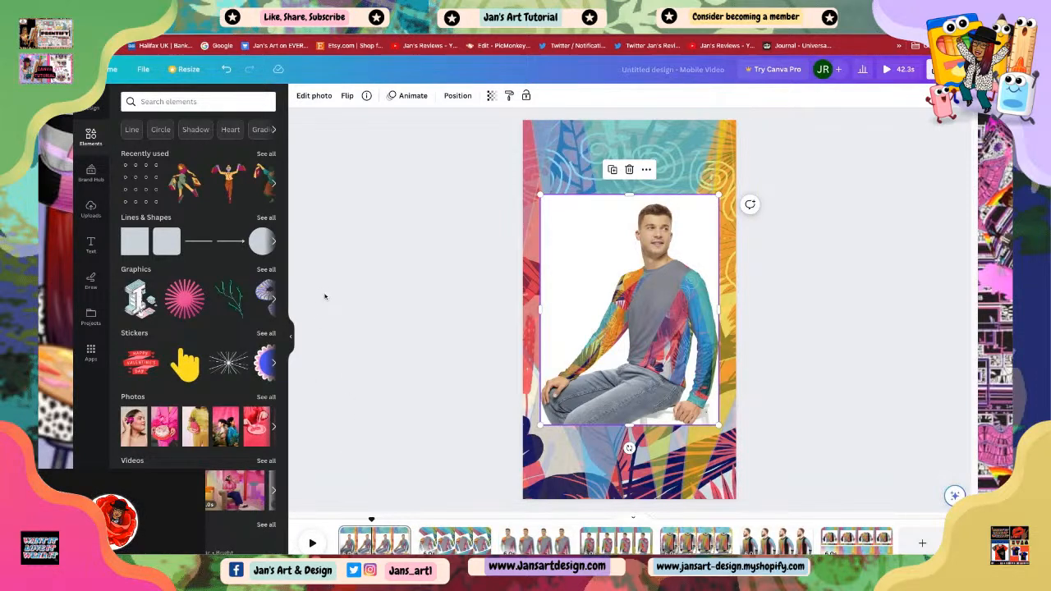
left_click(151, 192)
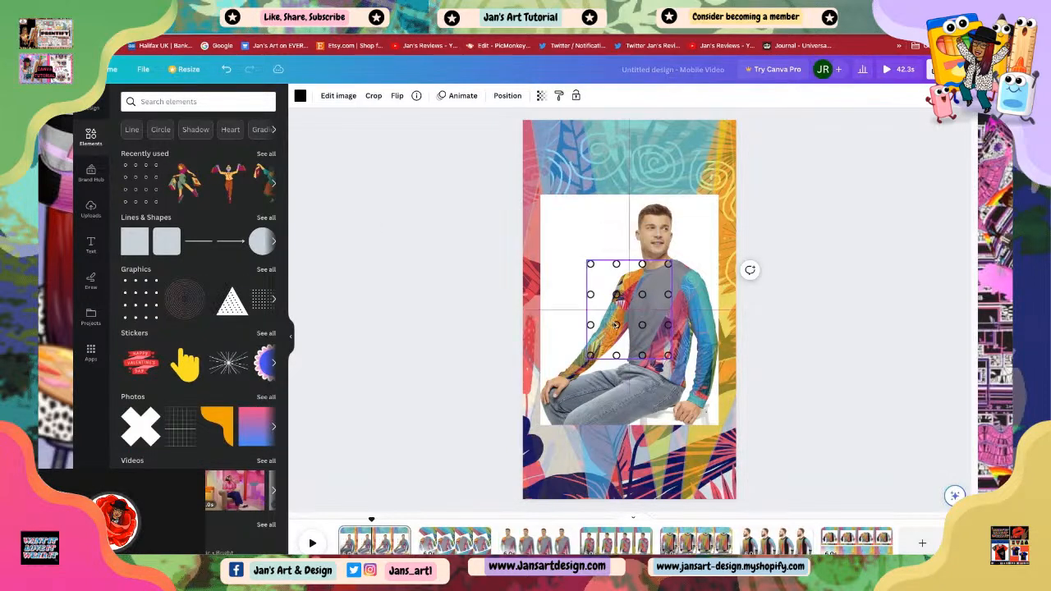
left_click_drag(616, 326, 562, 260)
left_click_drag(575, 247, 547, 200)
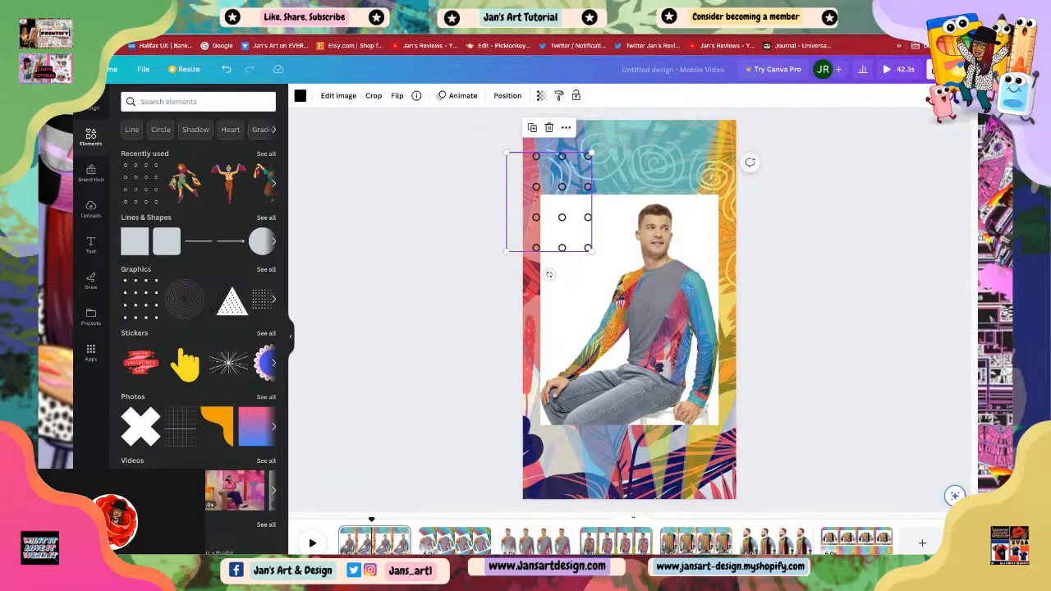
left_click(549, 128)
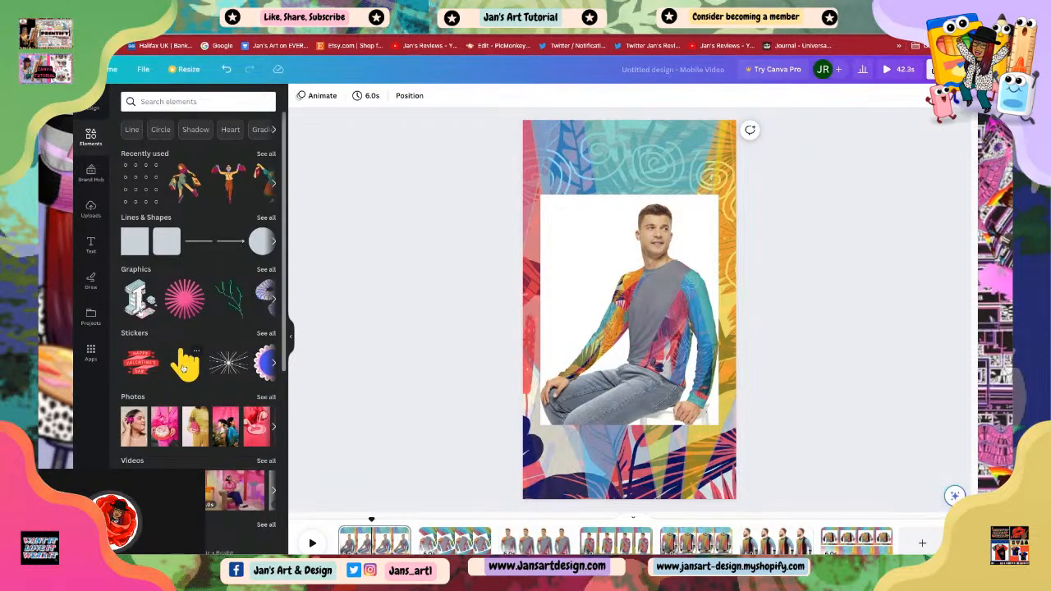
Step: Add the yellow pointing-hand sticker, shrink it, and place it on the sweater's chest
left_click(187, 366)
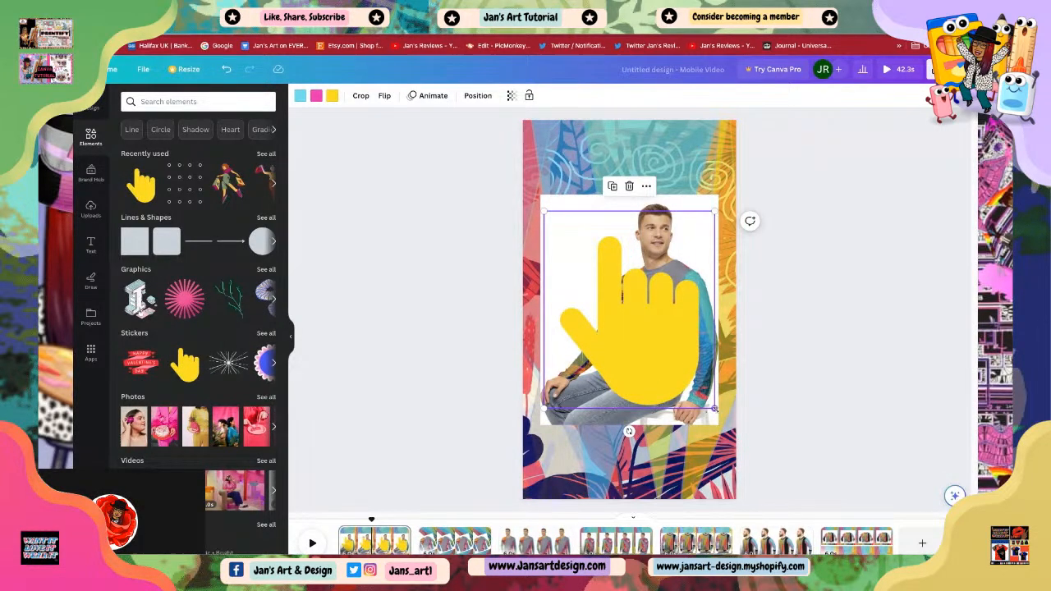
left_click_drag(715, 408, 657, 343)
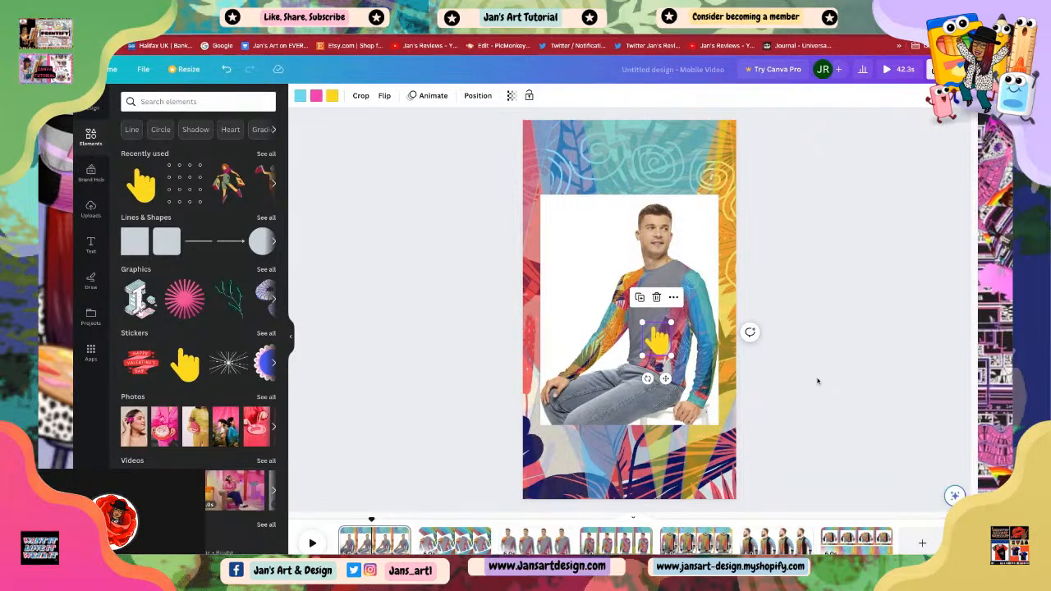
left_click(780, 333)
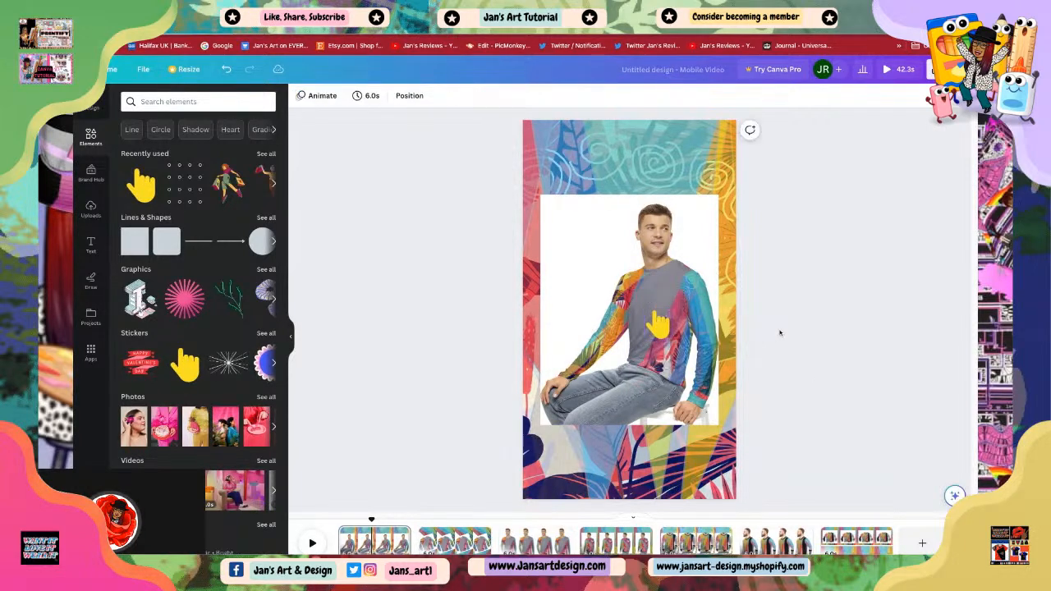
left_click_drag(646, 313, 660, 331)
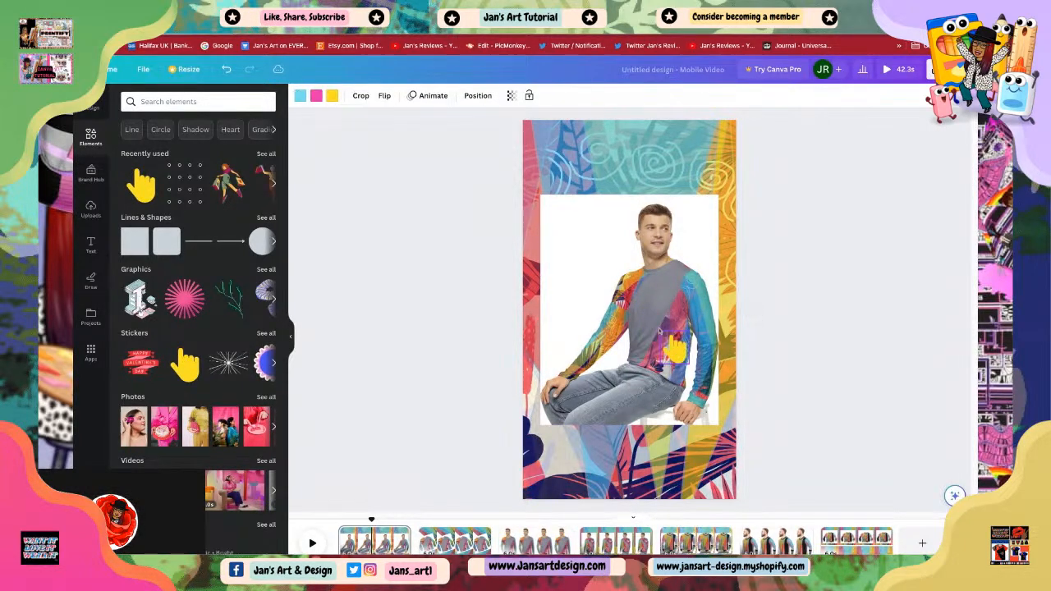
left_click(795, 379)
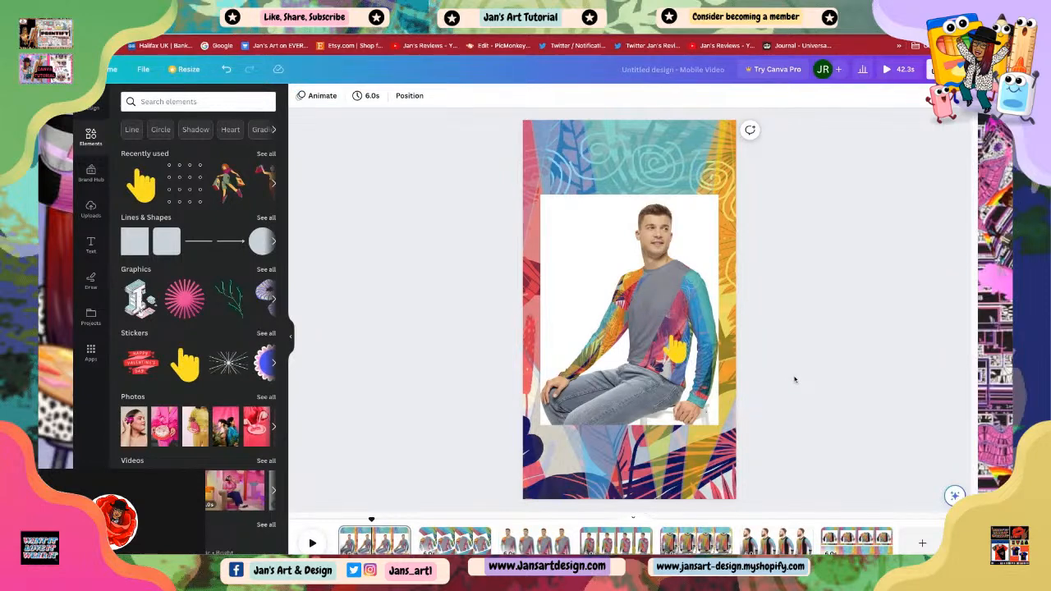
left_click(674, 349)
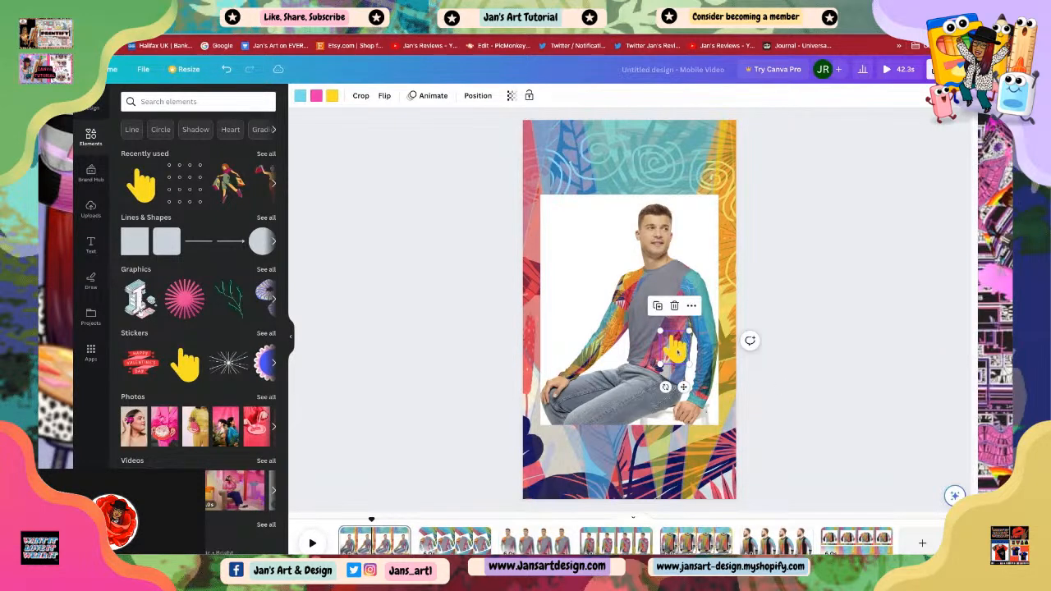
left_click(785, 375)
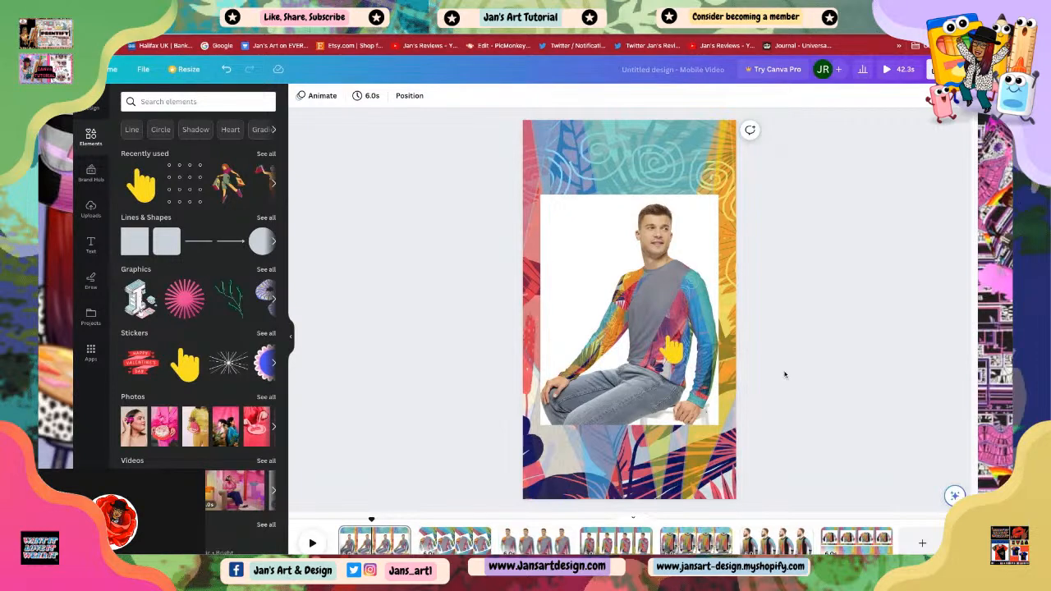
Step: Recolour the hand sticker's yellow to a tan photo colour and move it to the photo's upper-left corner
left_click(672, 349)
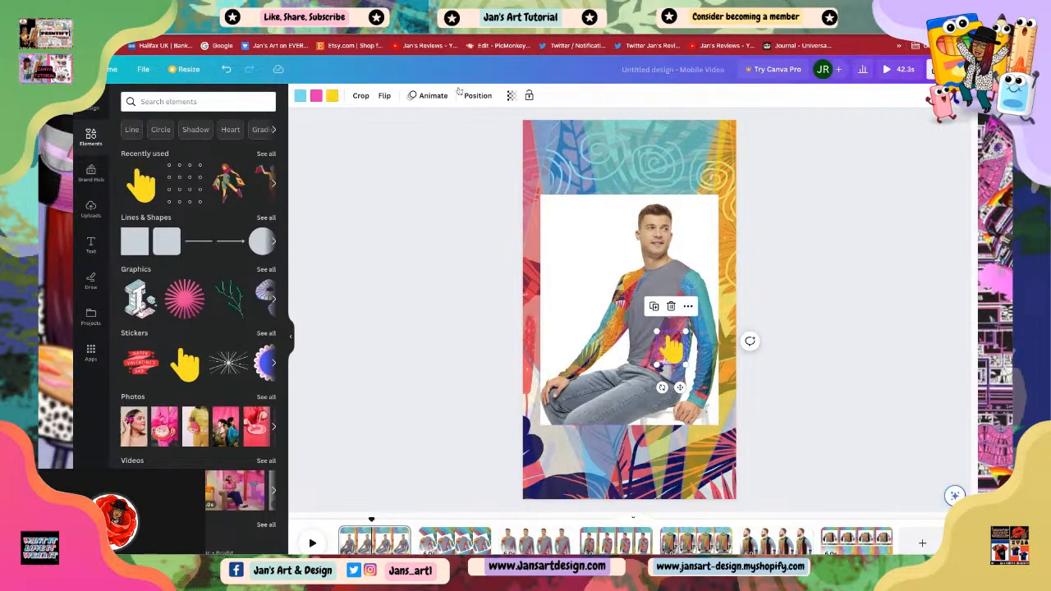
left_click(333, 96)
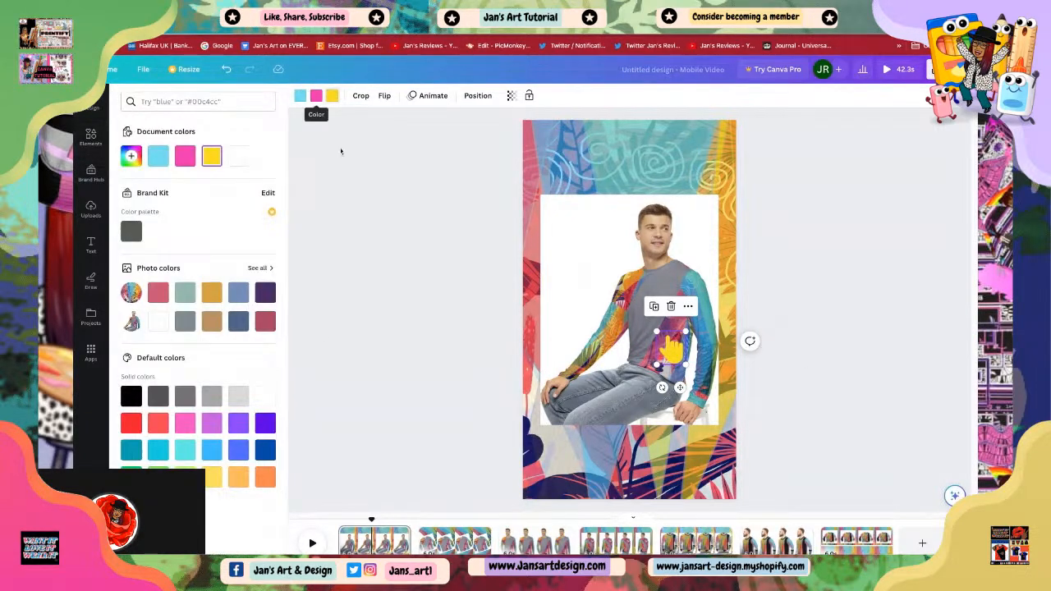
left_click(212, 327)
left_click(340, 308)
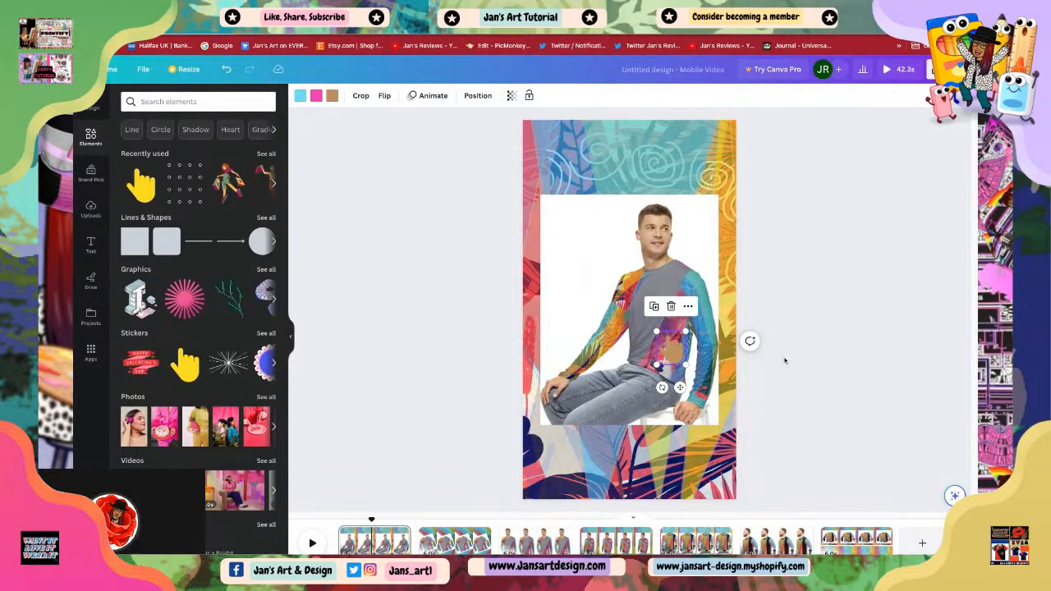
left_click_drag(676, 352, 567, 220)
left_click(836, 300)
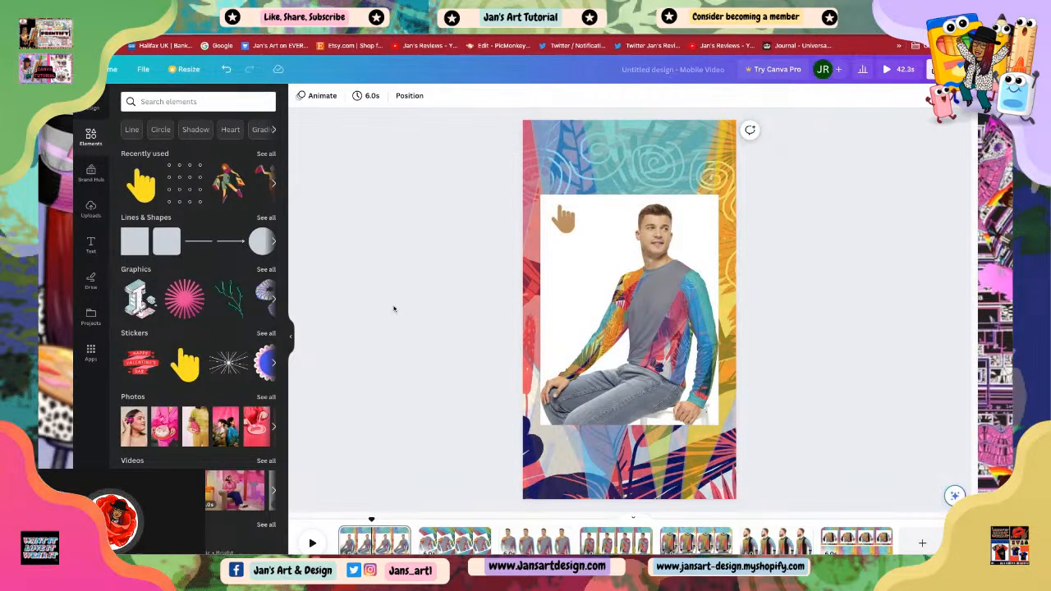
Step: Browse the graphics library, then the text styles and font combinations
left_click(266, 271)
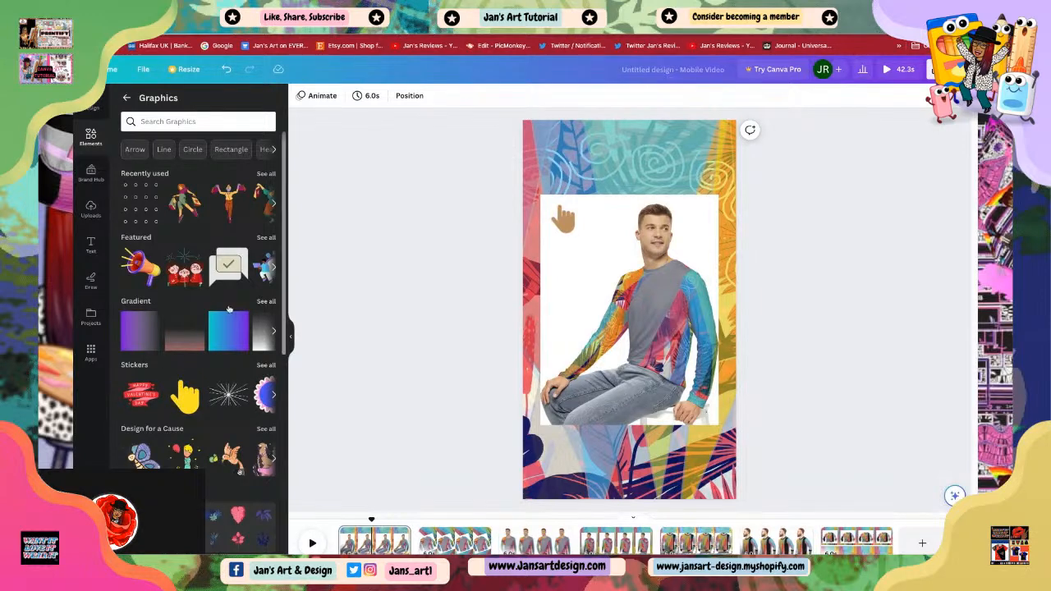
left_click(127, 99)
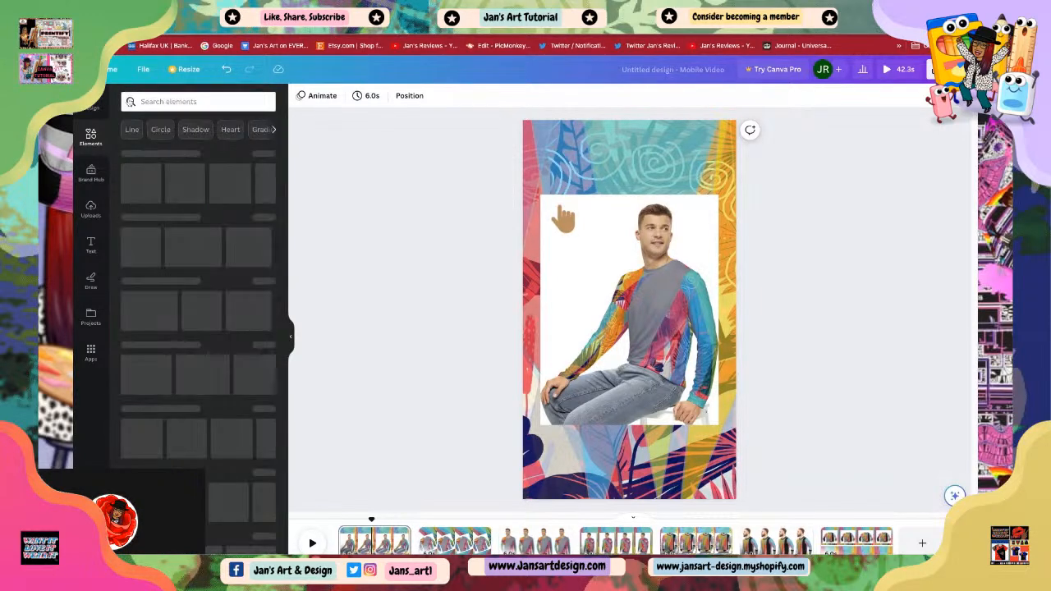
left_click(96, 246)
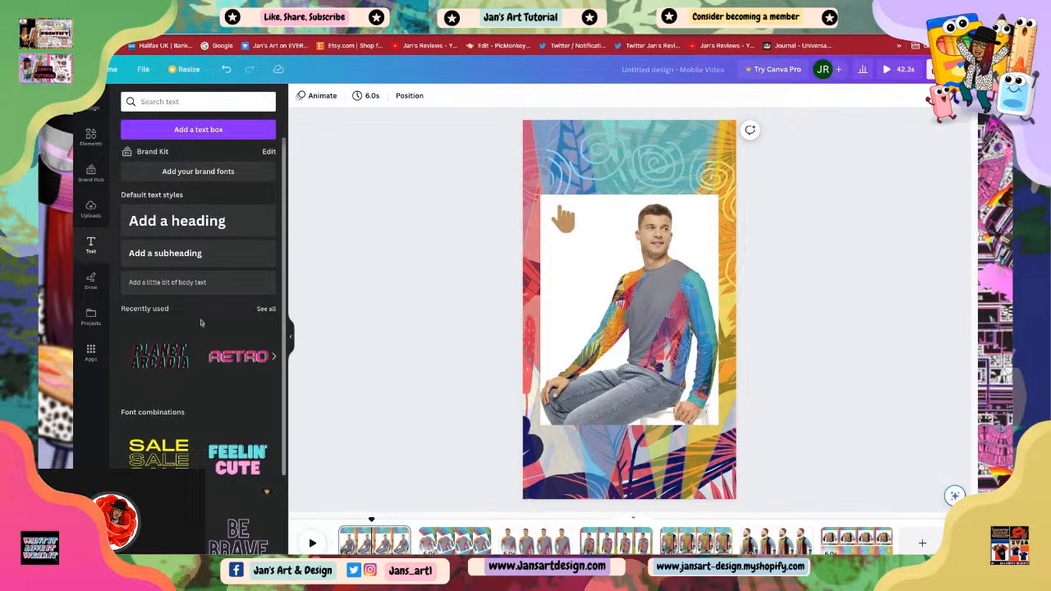
scroll(193, 378, "down", 10)
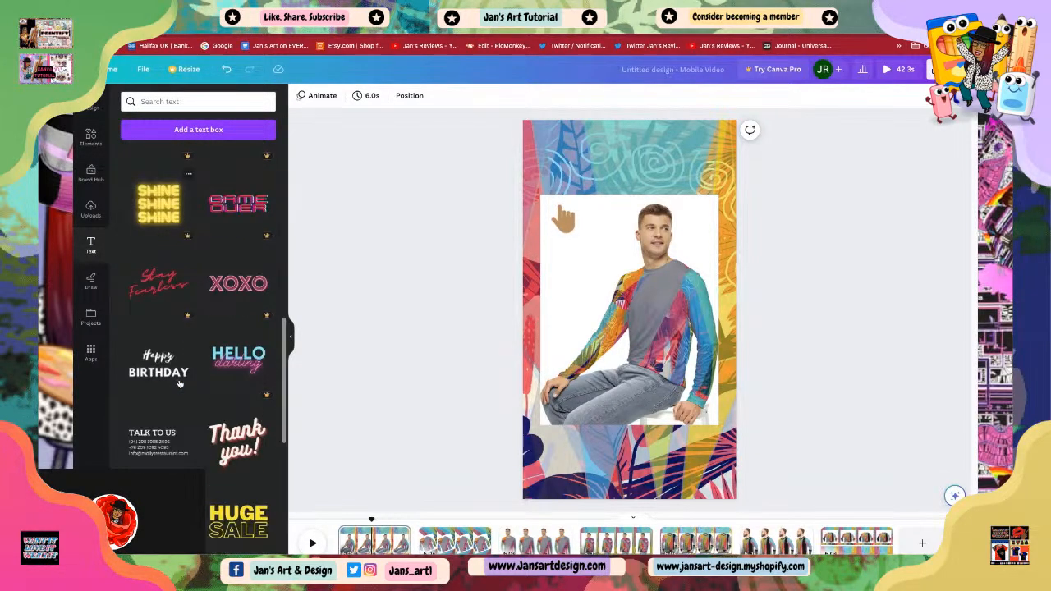
scroll(180, 384, "down", 5)
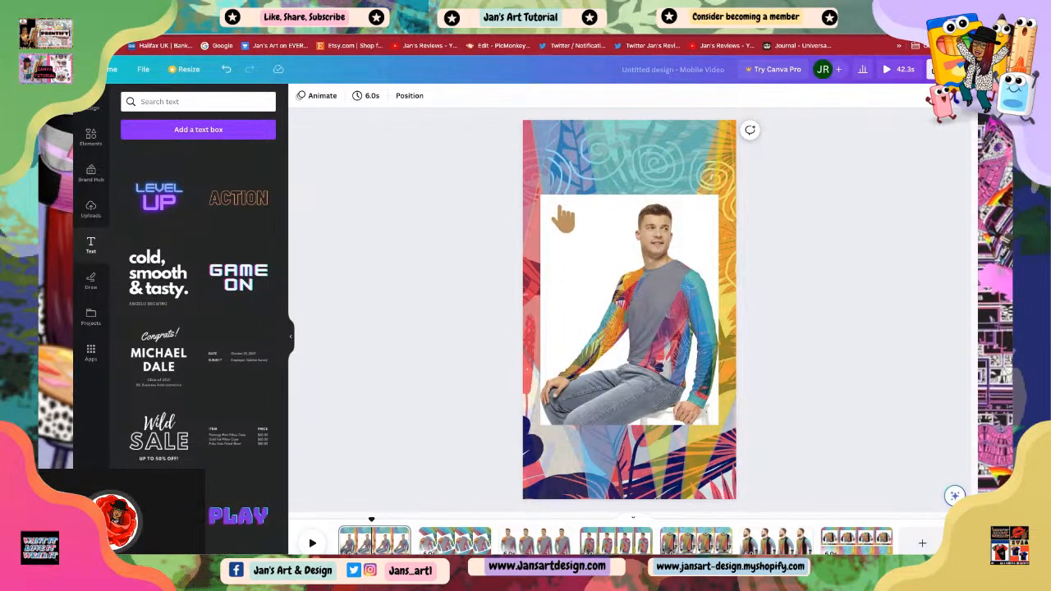
scroll(185, 419, "down", 2)
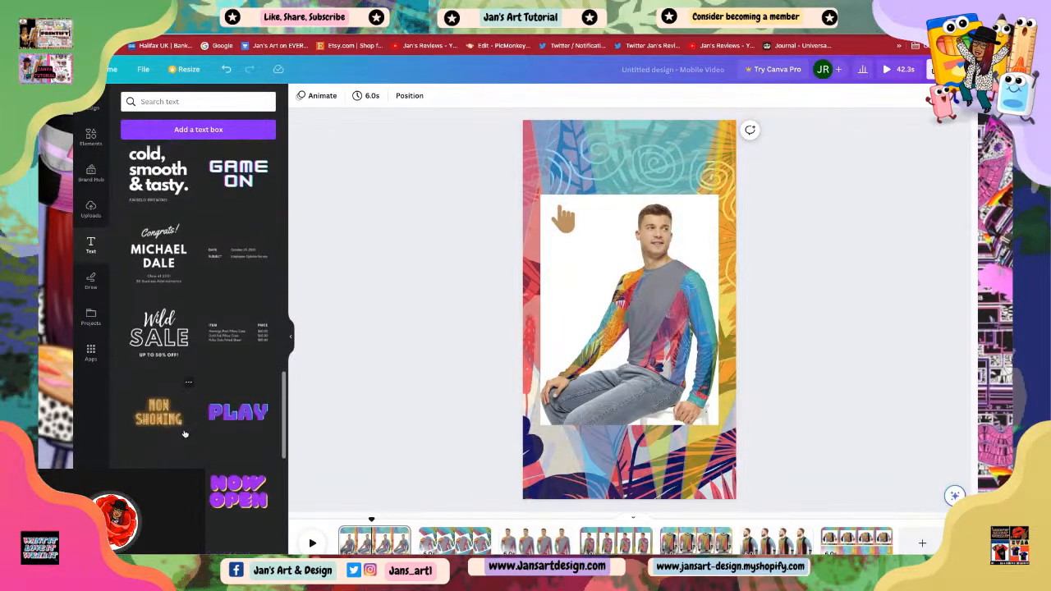
scroll(185, 435, "down", 6)
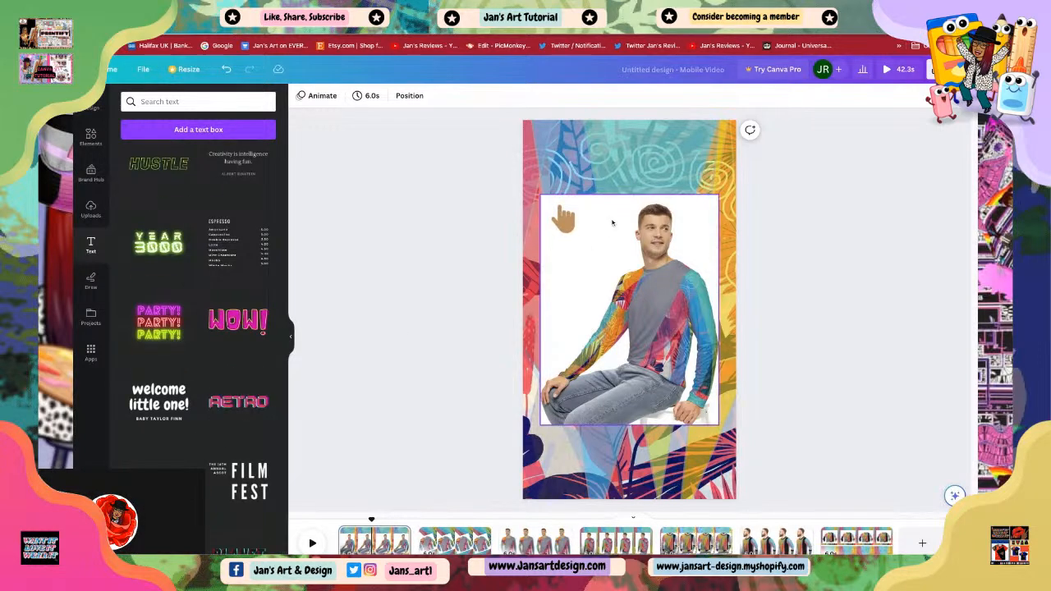
Step: Nudge the hand sticker on the first page slightly up and to the left
left_click(565, 220)
mouse_move(578, 234)
left_mouse_down()
mouse_move(584, 241)
mouse_move(562, 216)
mouse_move(562, 227)
left_mouse_up()
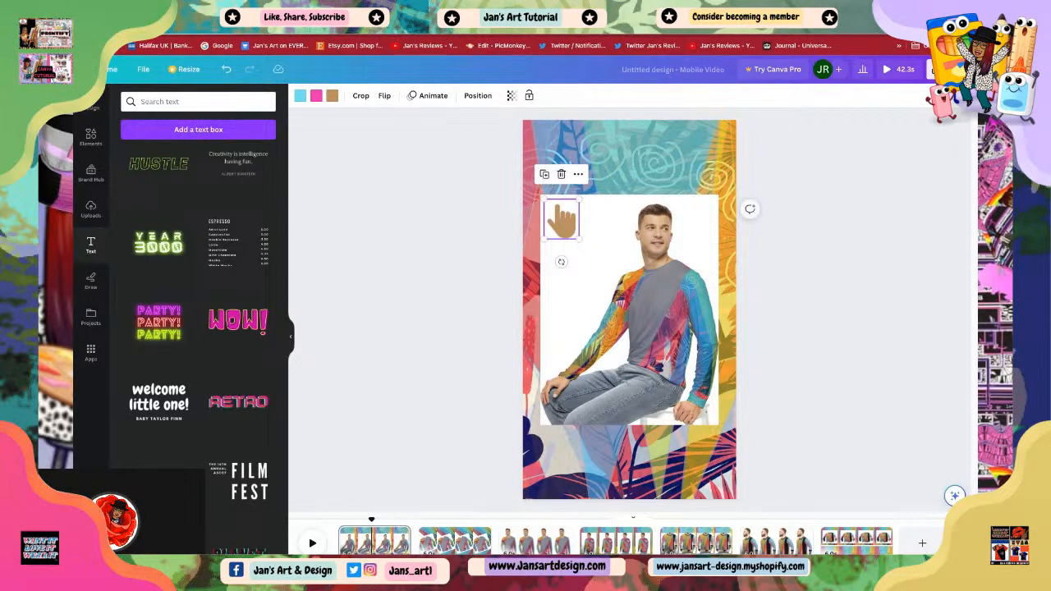
left_click(778, 369)
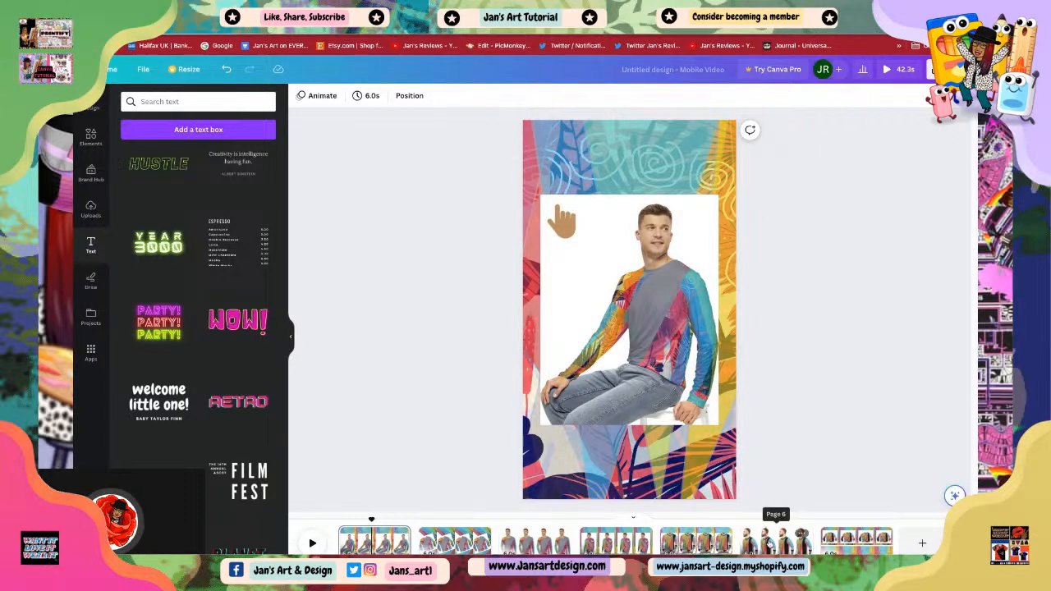
Step: On the page with the standing man, add the "welcome little one!" text combination
left_click(769, 536)
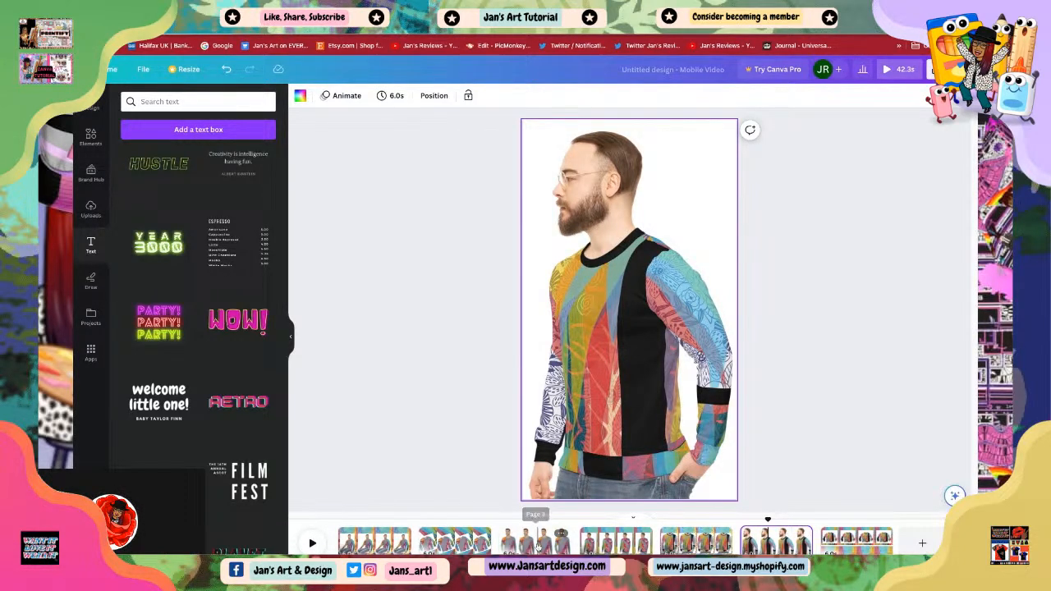
left_click(526, 540)
left_click(455, 541)
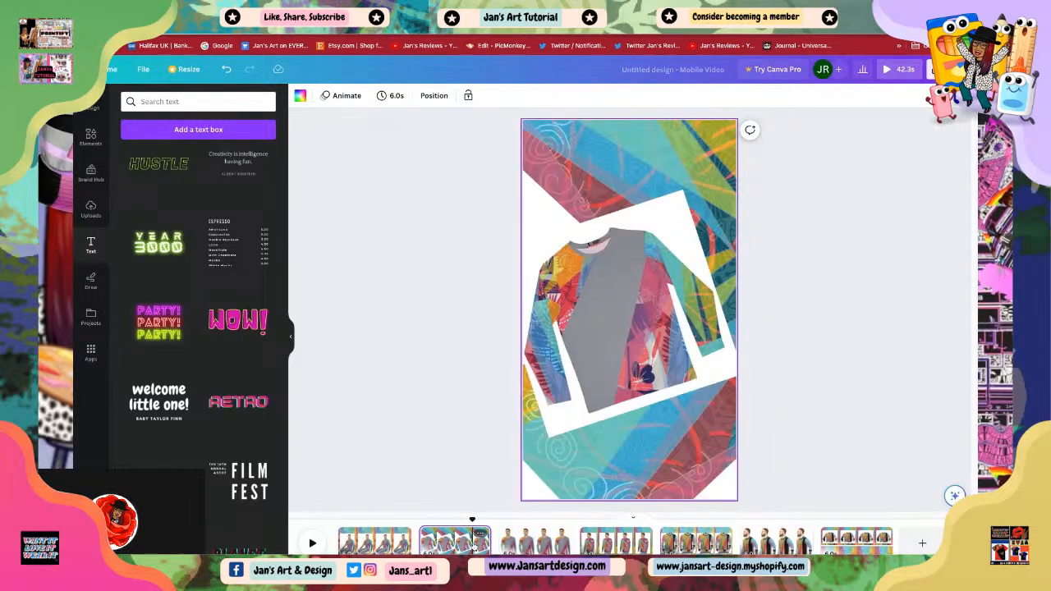
left_click(536, 542)
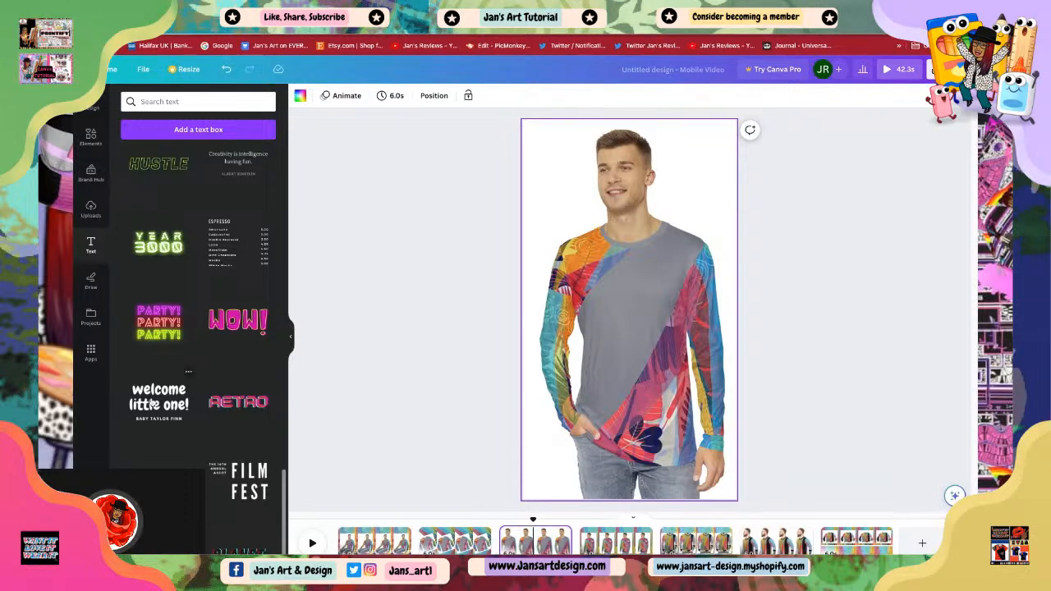
left_click(156, 406)
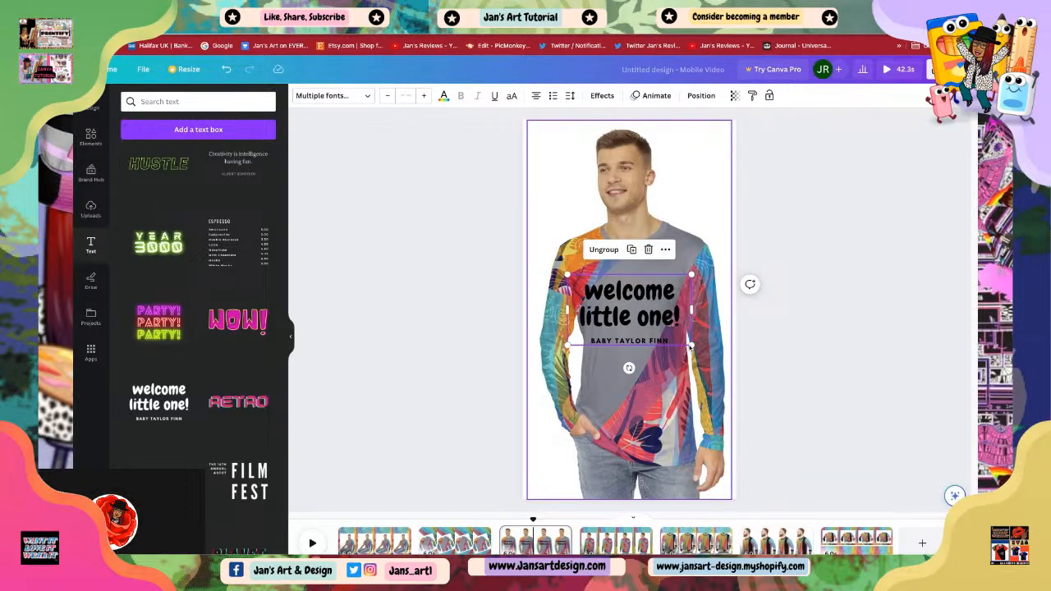
Step: Replace the combination's heading with "jan's art & design"
left_click(682, 323)
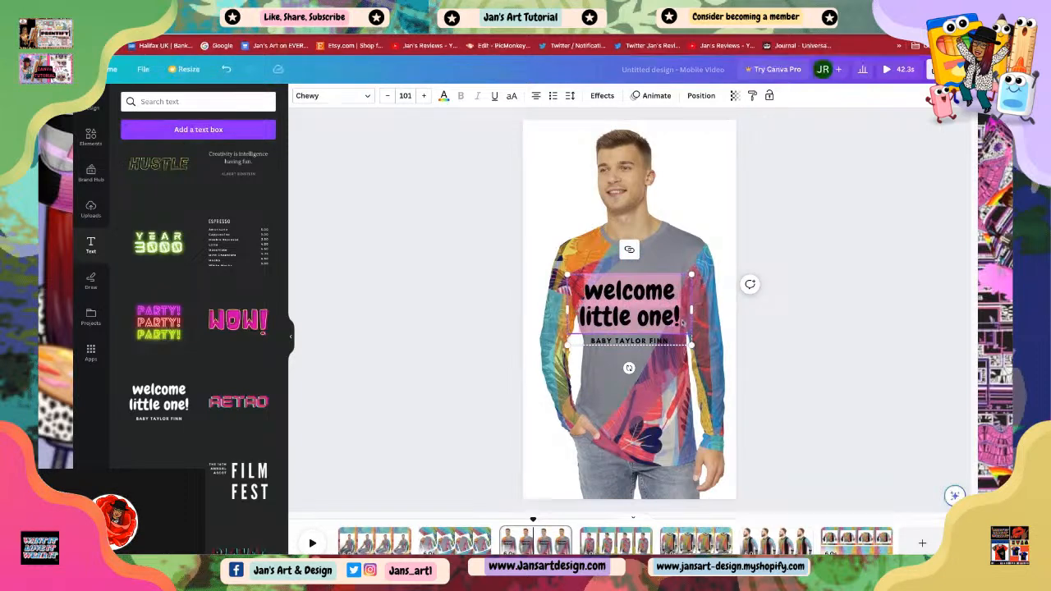
type("j")
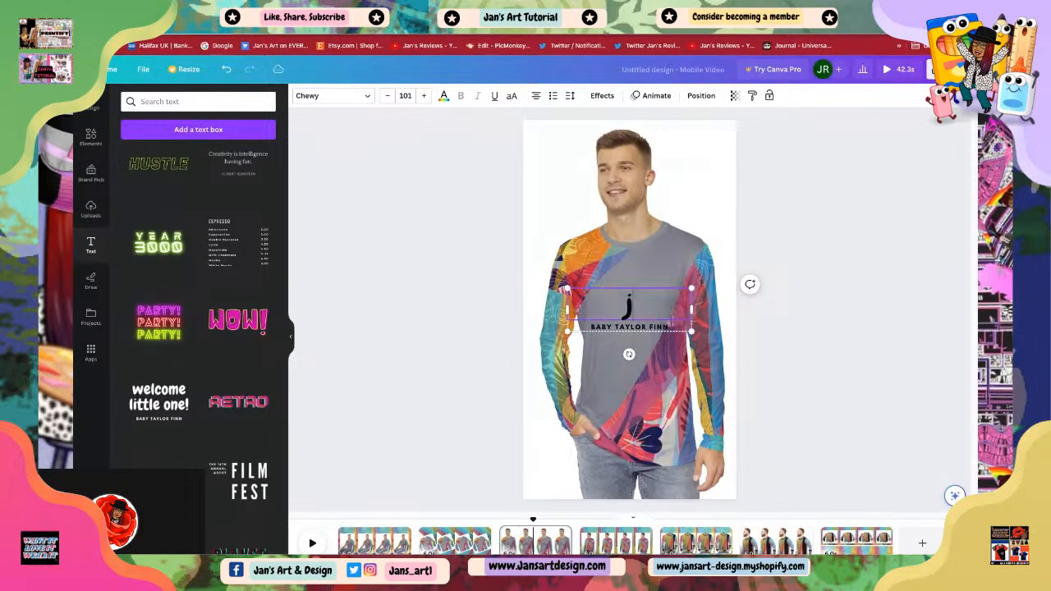
type("an'sn a")
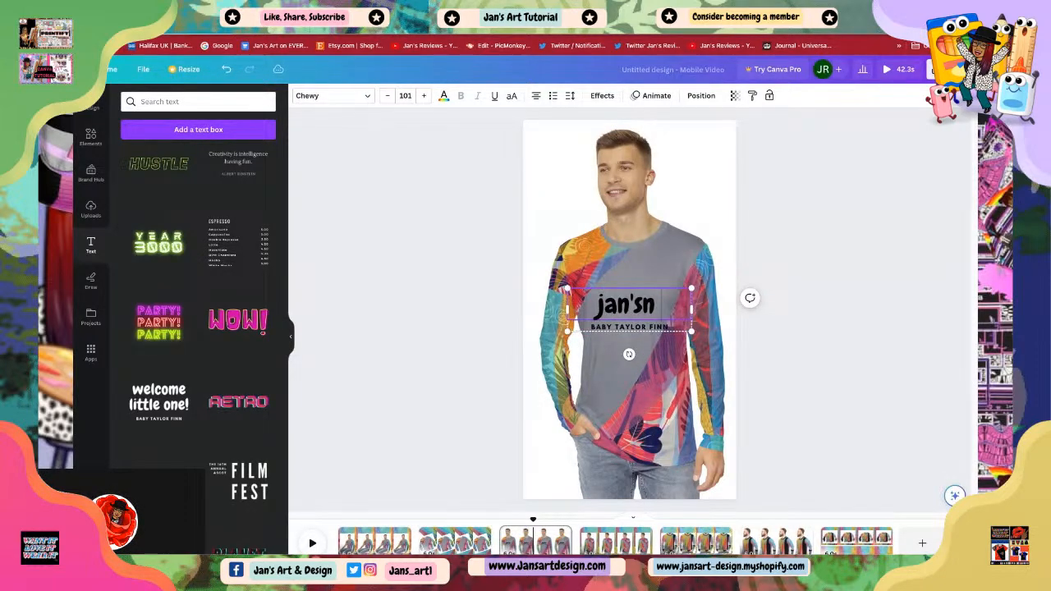
key("BackSpace")
key("BackSpace")
key("BackSpace")
type("art")
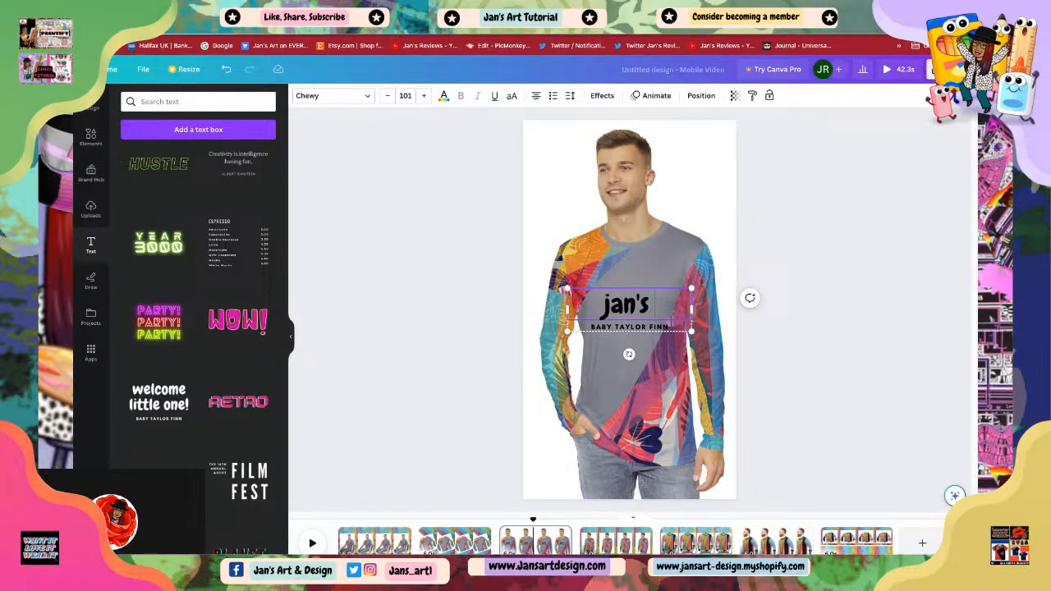
type(" & design")
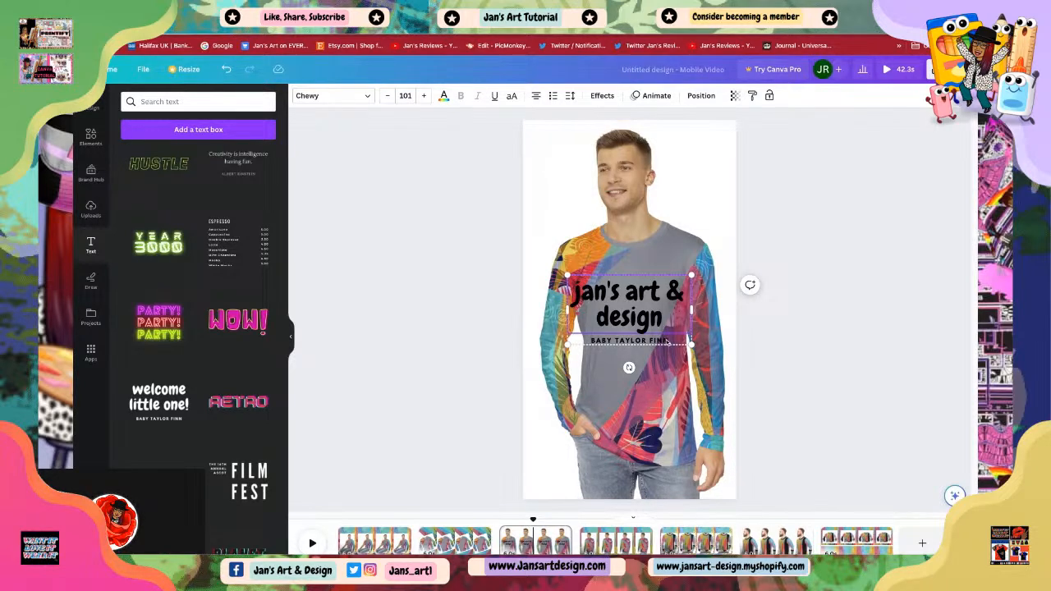
Step: Replace the combination's small subtitle with "UNISEX TOP"
left_click(669, 344)
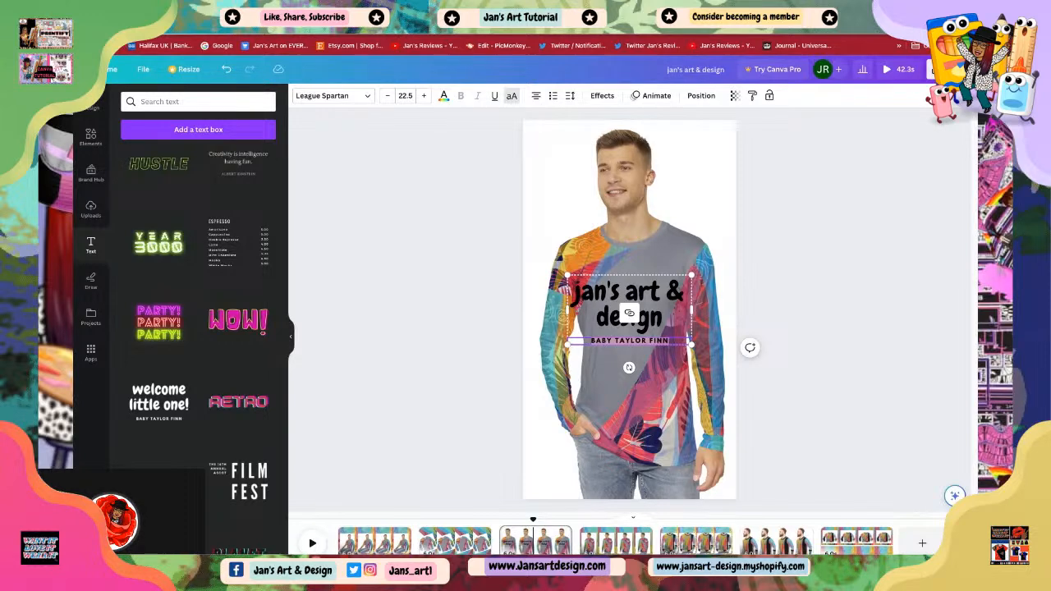
key("BackSpace")
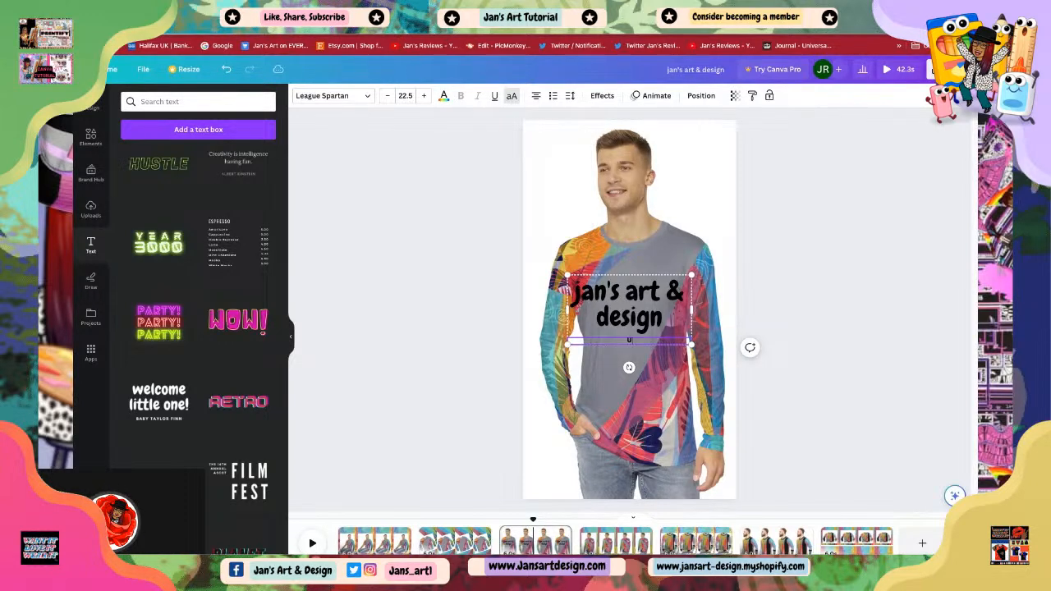
type("UNISEX")
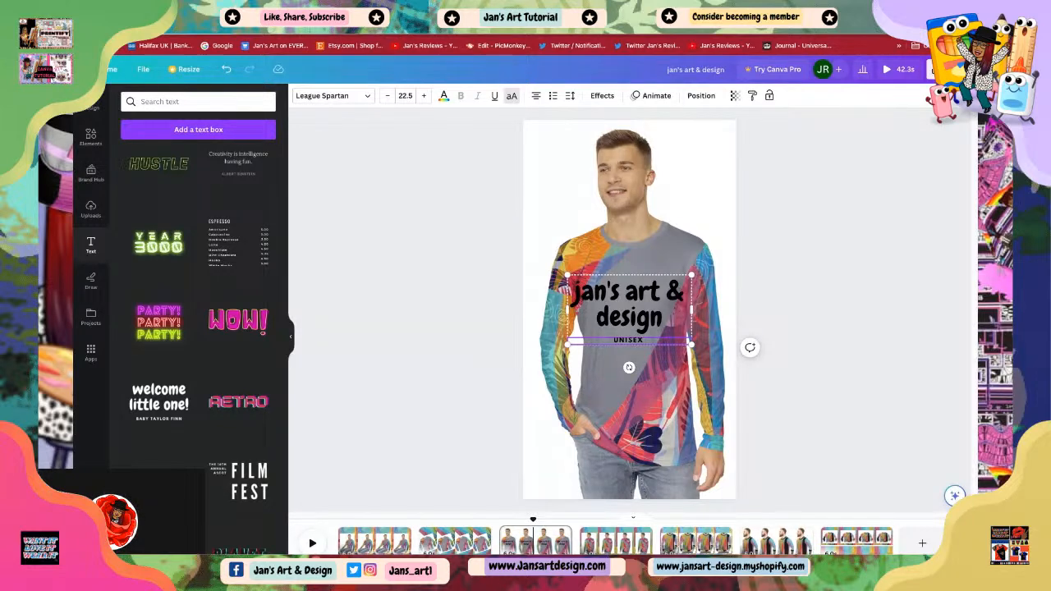
type("TOP")
Step: Shrink the text group into the page's upper-left area beside the man's head, and copy it
left_click_drag(692, 345, 562, 210)
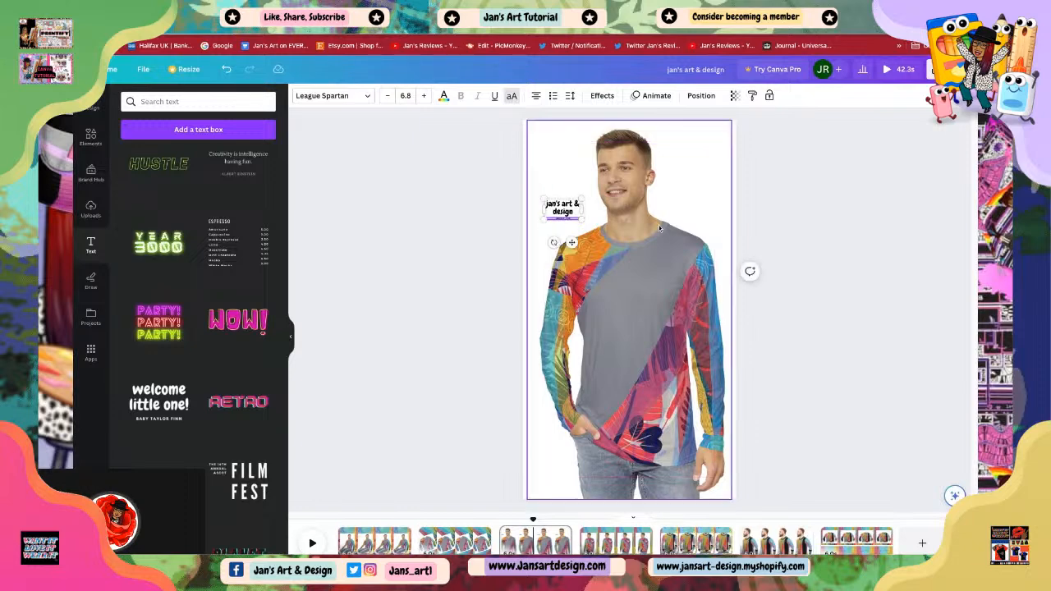
left_click(786, 282)
left_click(561, 211)
right_click(561, 211)
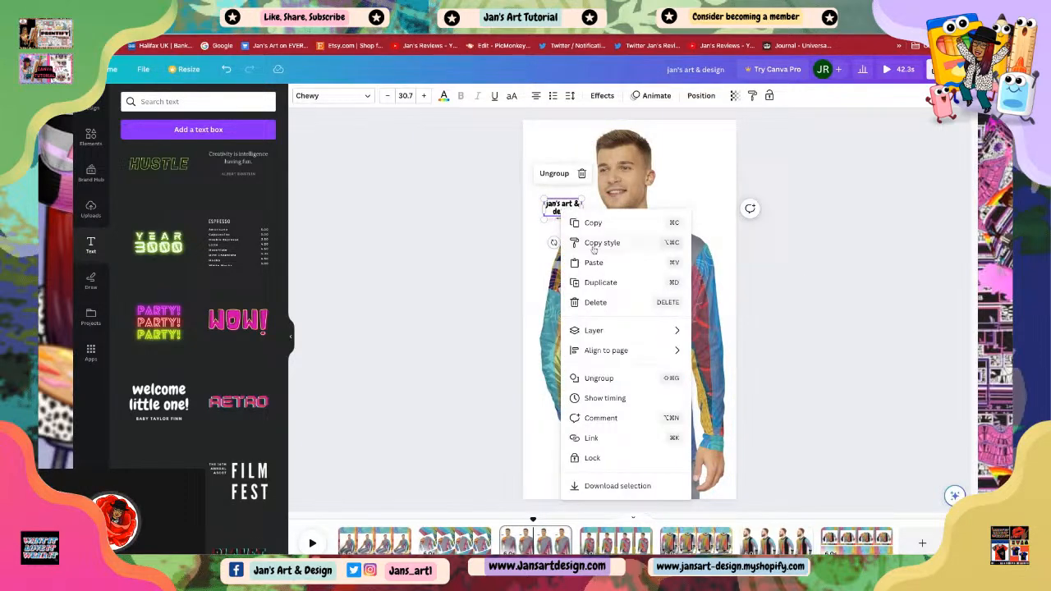
left_click(593, 223)
Step: Paste the text group onto the flat sweater page and move it slightly down and left
left_click(457, 532)
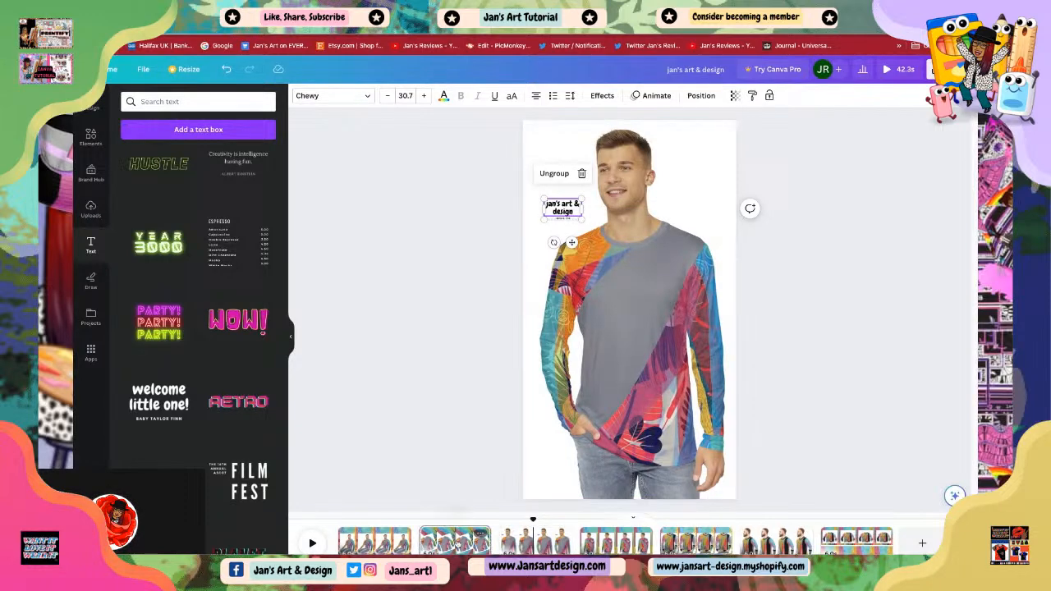
left_click(580, 348)
right_click(580, 348)
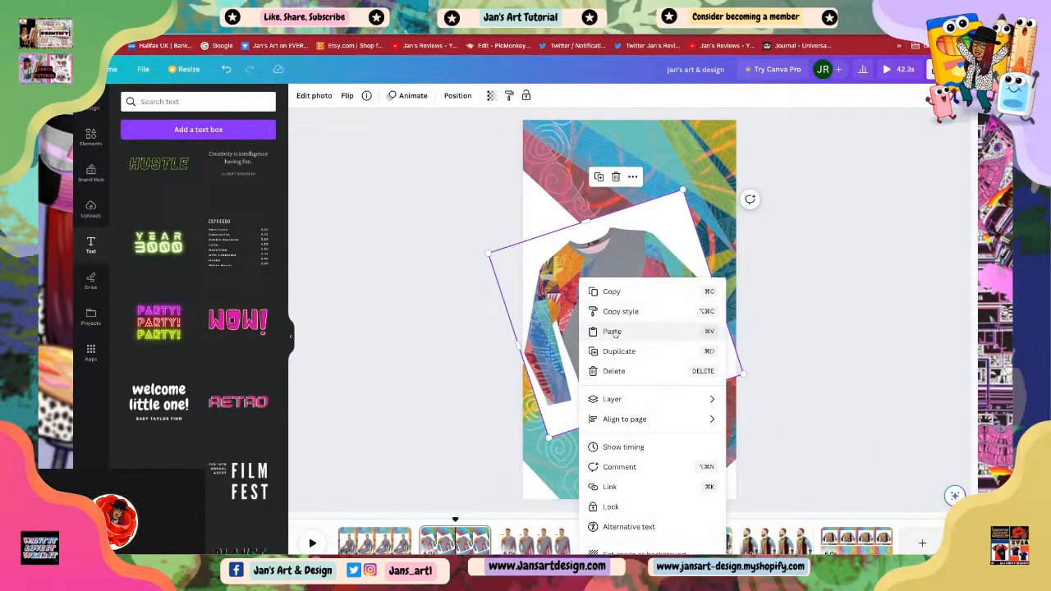
left_click(612, 331)
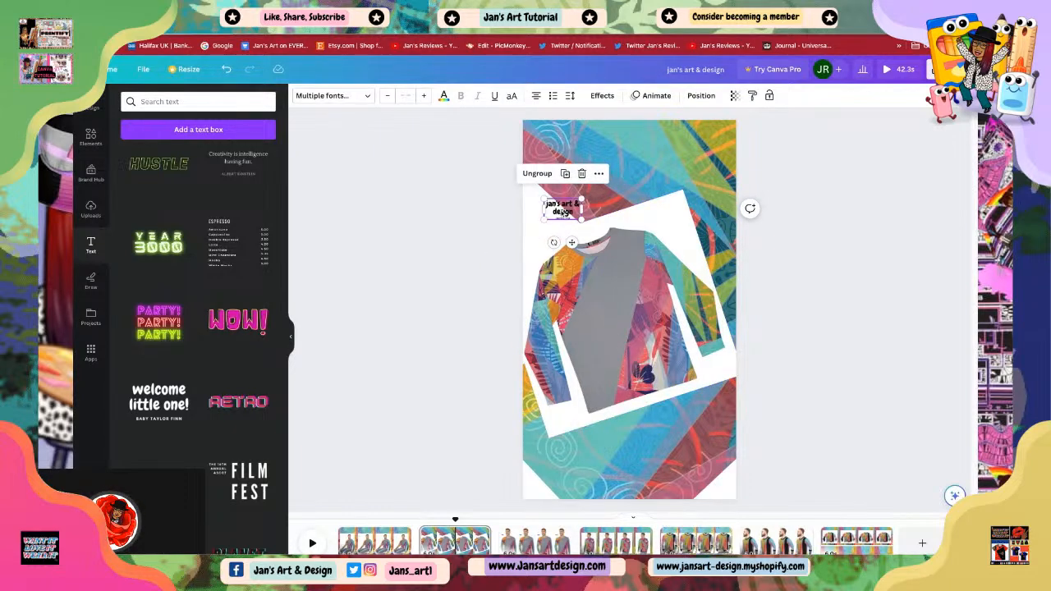
mouse_move(563, 212)
left_mouse_down()
mouse_move(553, 165)
mouse_move(548, 225)
left_mouse_up()
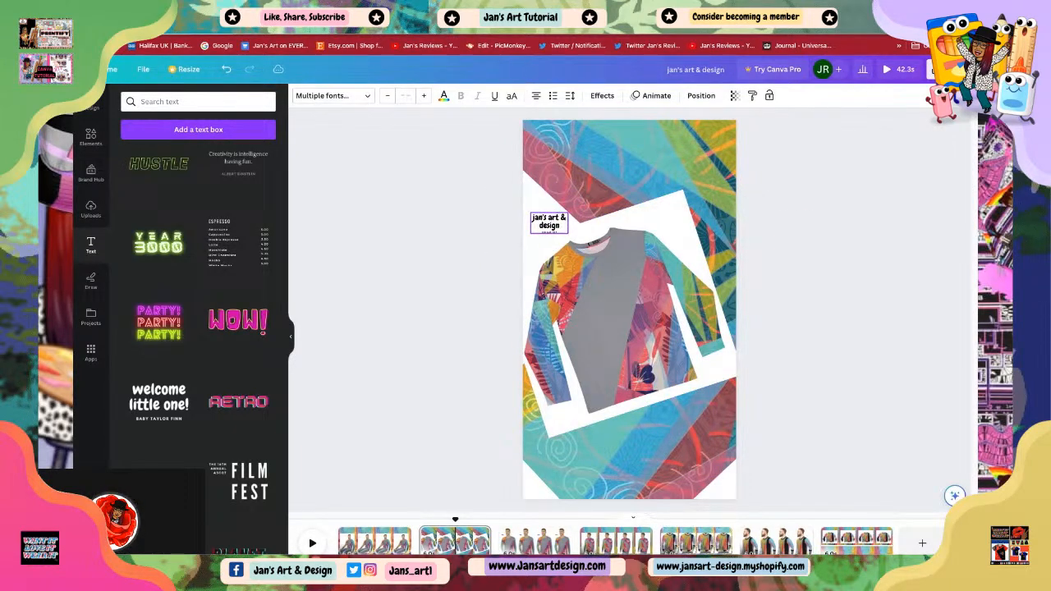
left_click(833, 366)
Step: Go to the first page and paste the text group onto it
left_click(536, 542)
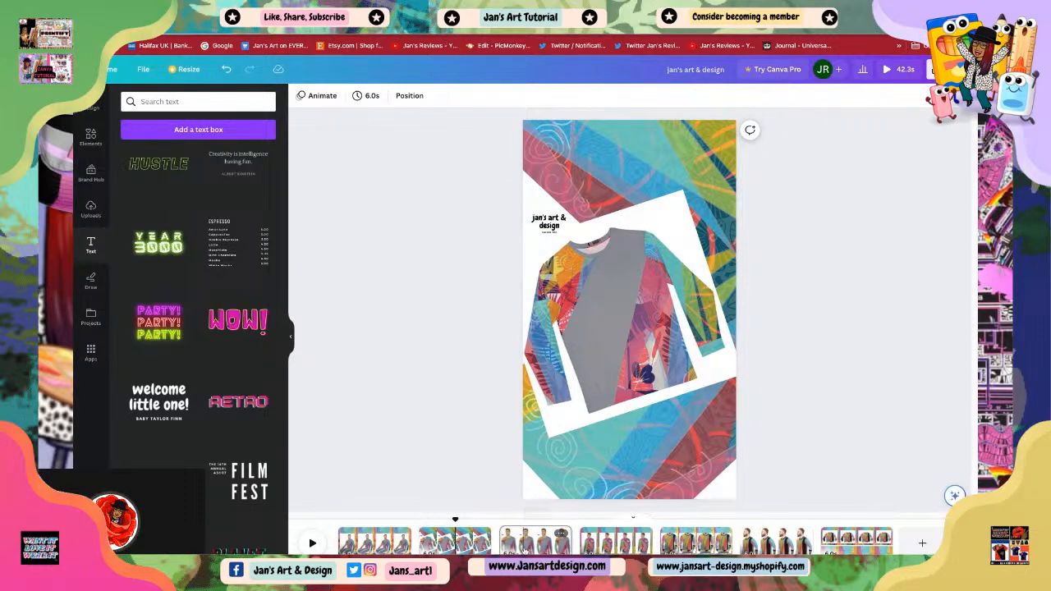
left_click(454, 540)
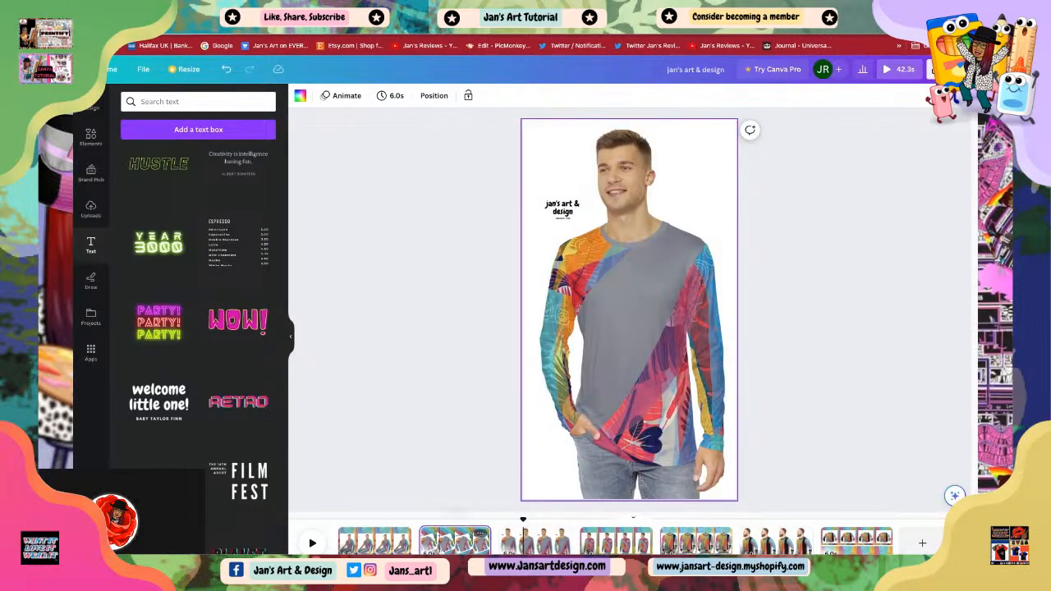
left_click(374, 538)
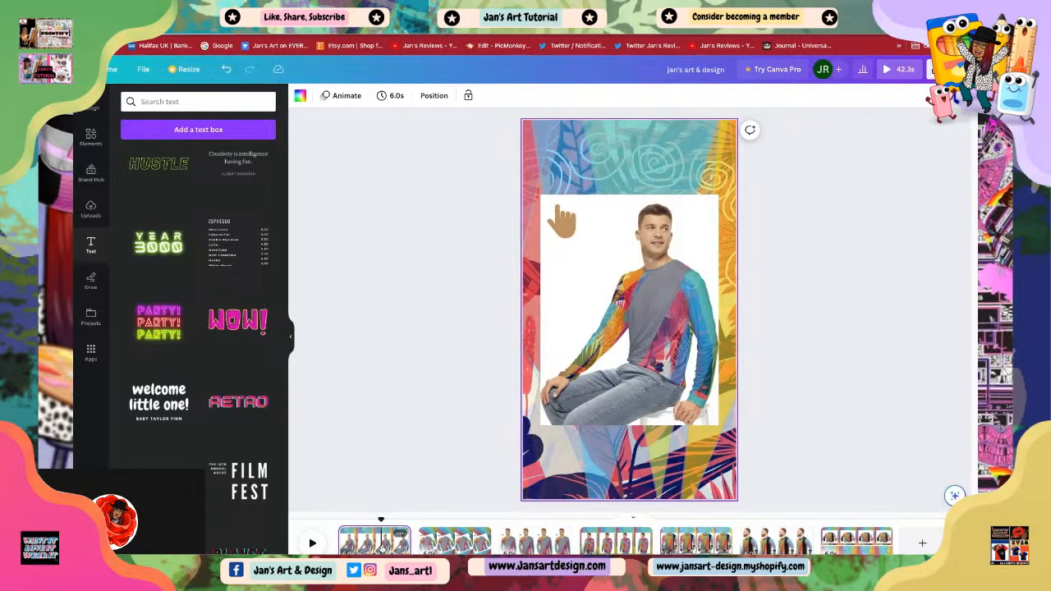
right_click(594, 332)
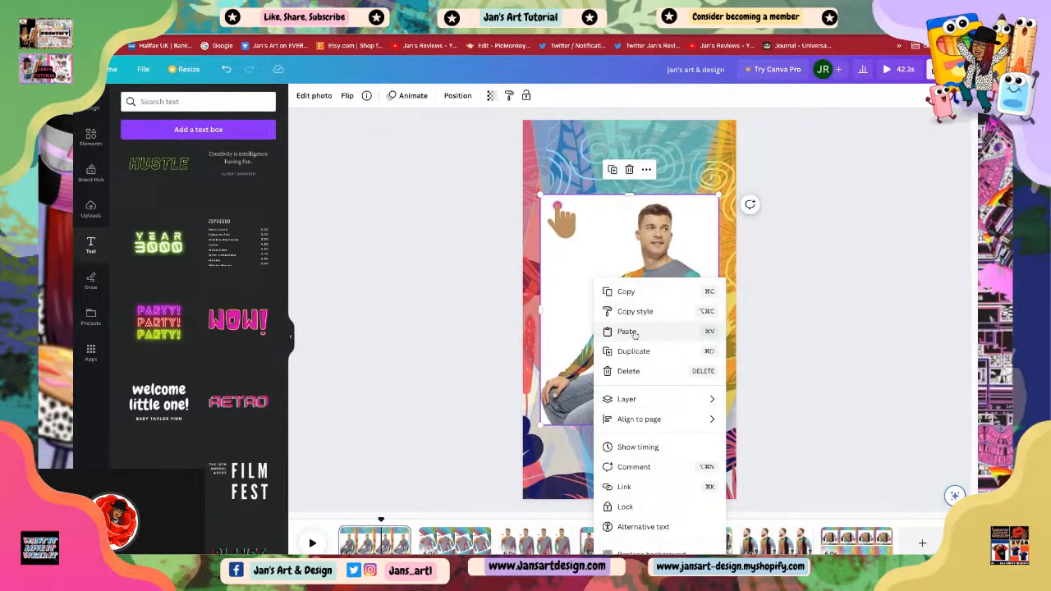
left_click(627, 331)
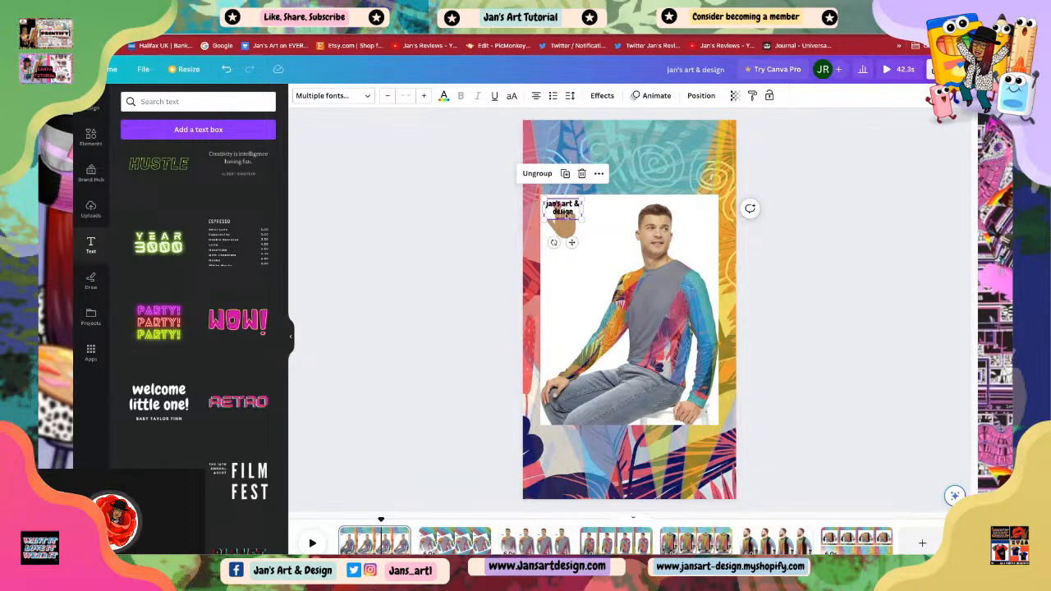
Step: Arrange the pasted text just above the hand sticker at the photo's upper-left corner
left_click_drag(566, 216, 557, 266)
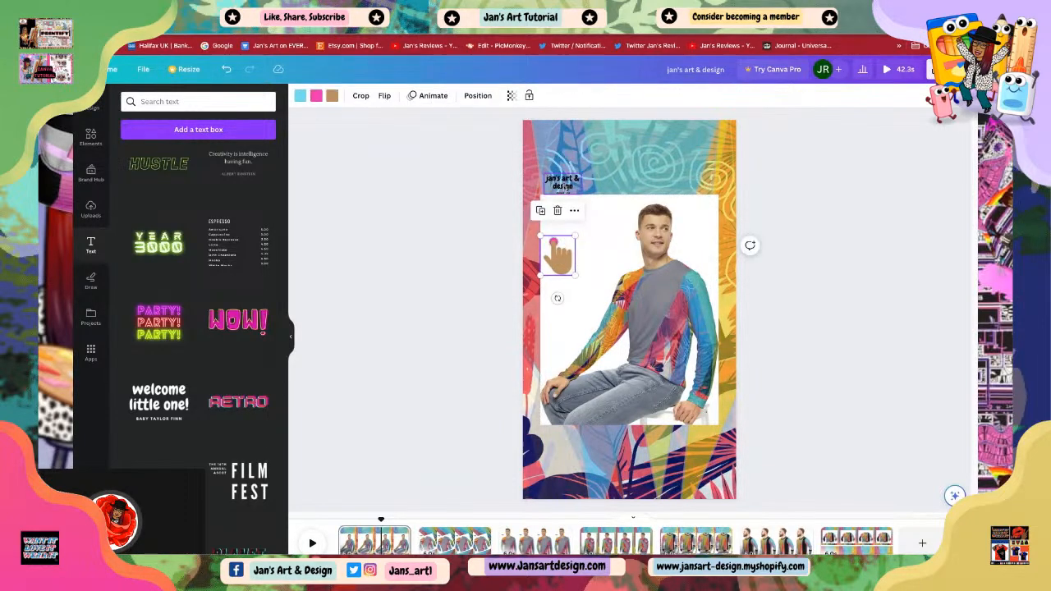
double_click(565, 187)
left_click_drag(562, 182, 563, 216)
left_click_drag(565, 273, 565, 267)
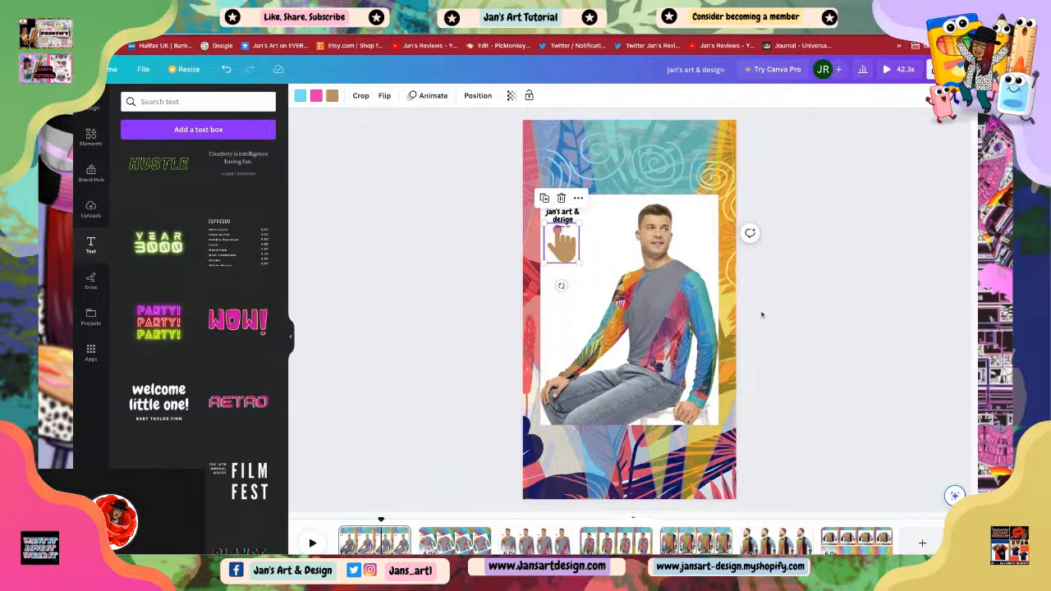
left_click(815, 326)
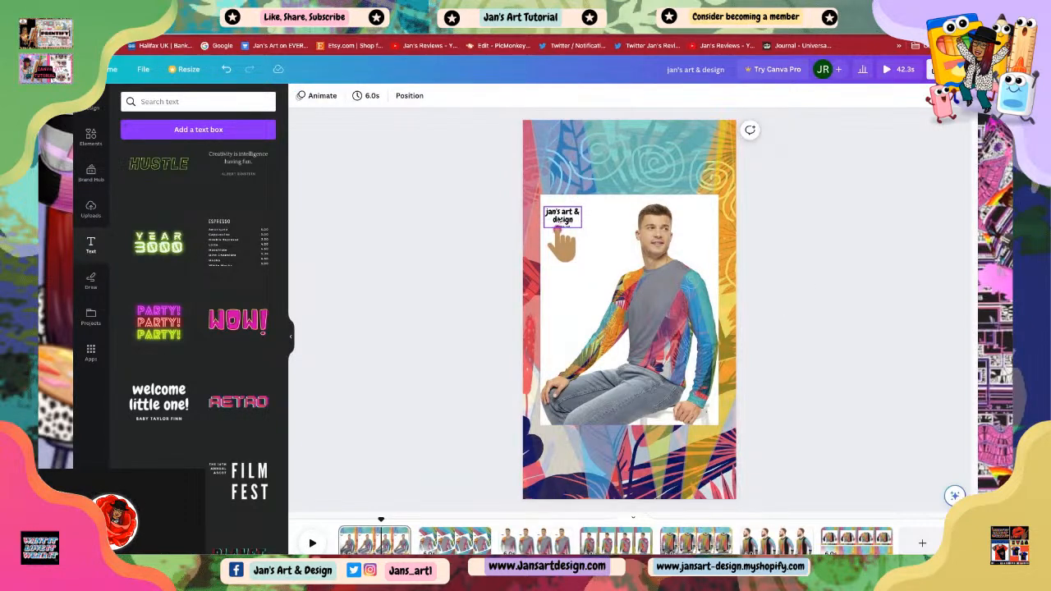
Step: Apply the Skate text animation to the branding text on the first page
left_click(562, 215)
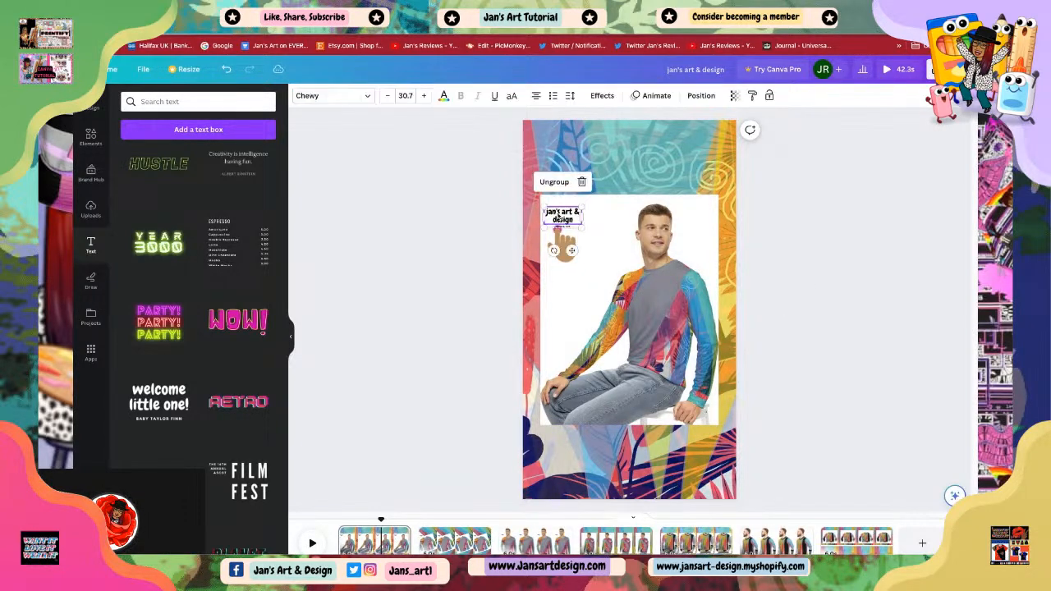
left_click(654, 95)
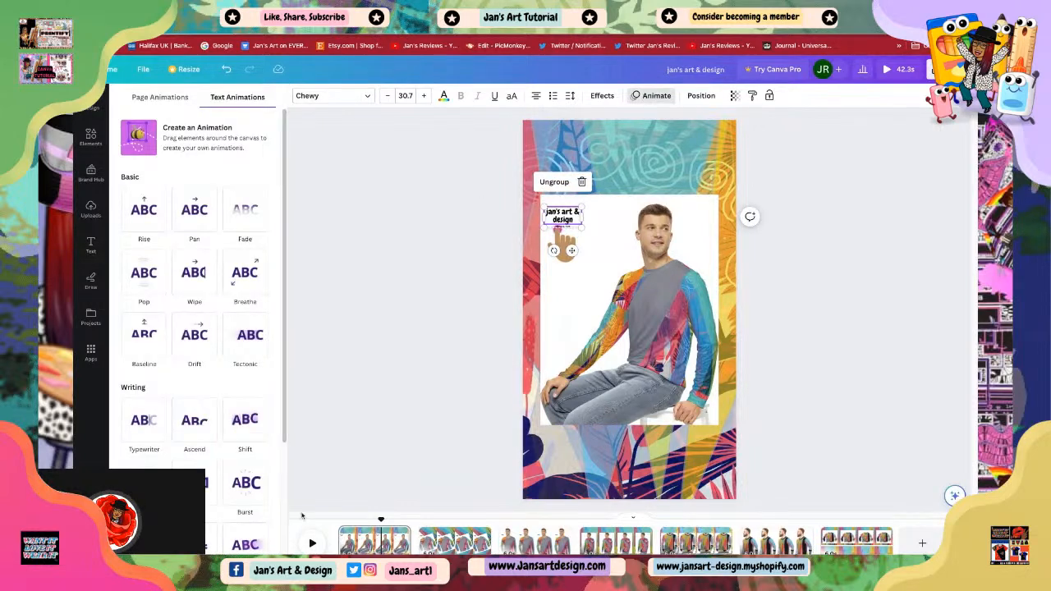
left_click(249, 547)
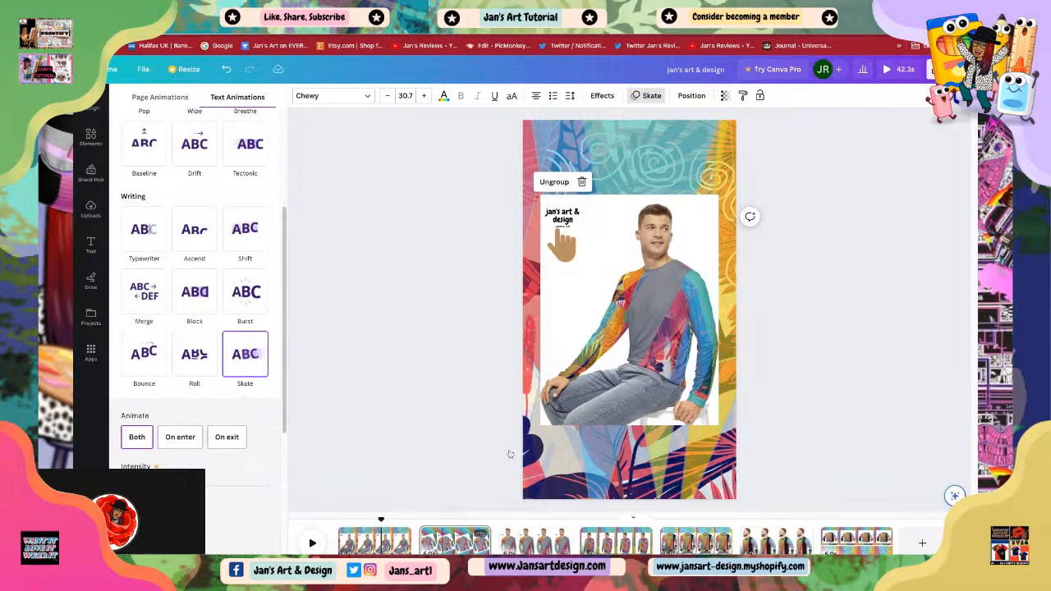
Step: Select the branding text on the flat sweater page and apply the Skate text animation to it
left_click(502, 438)
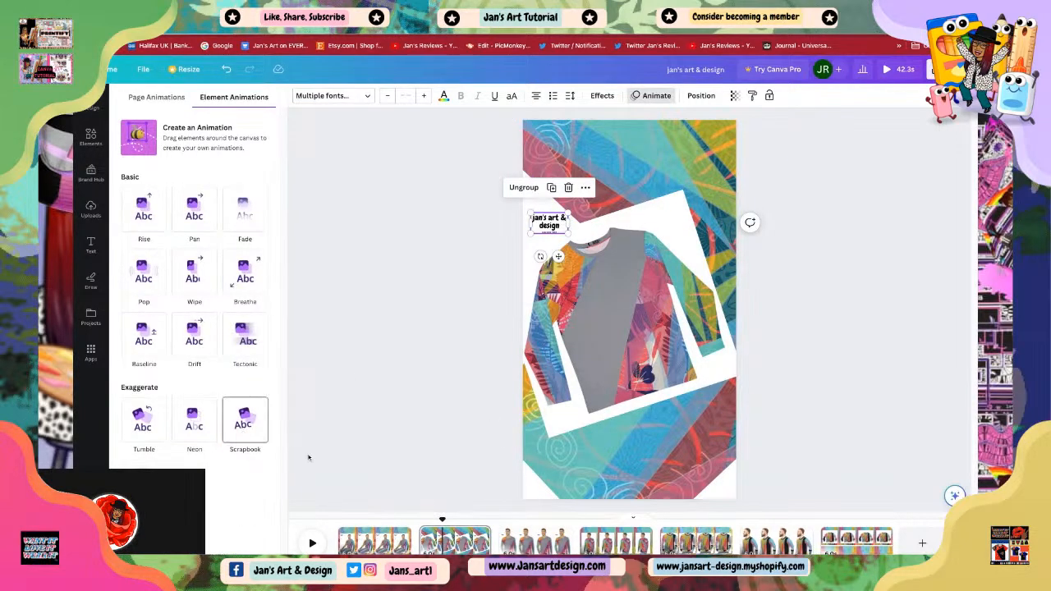
left_click(548, 225)
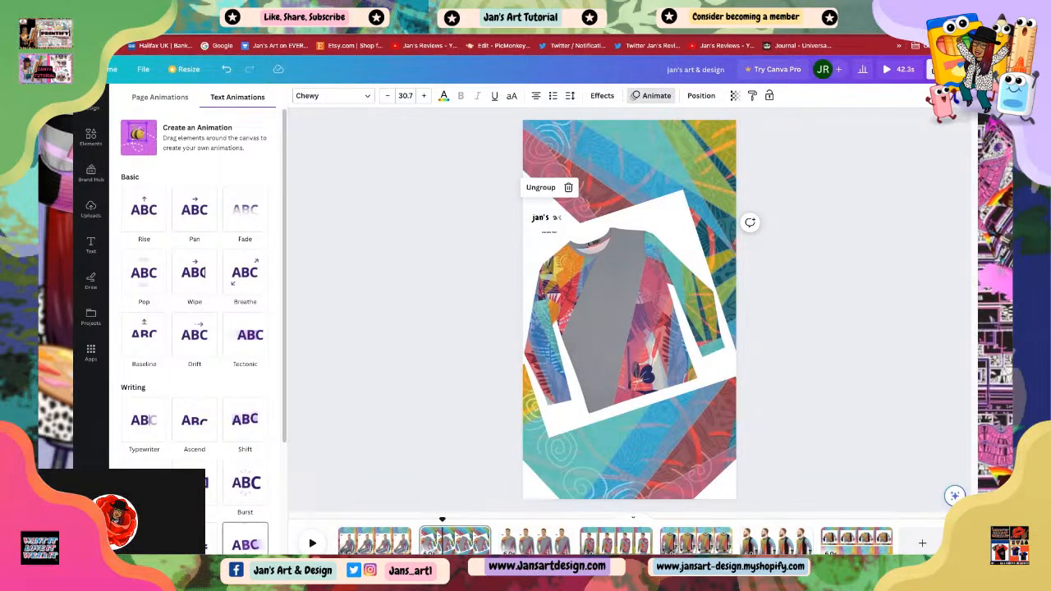
scroll(245, 525, "down", 3)
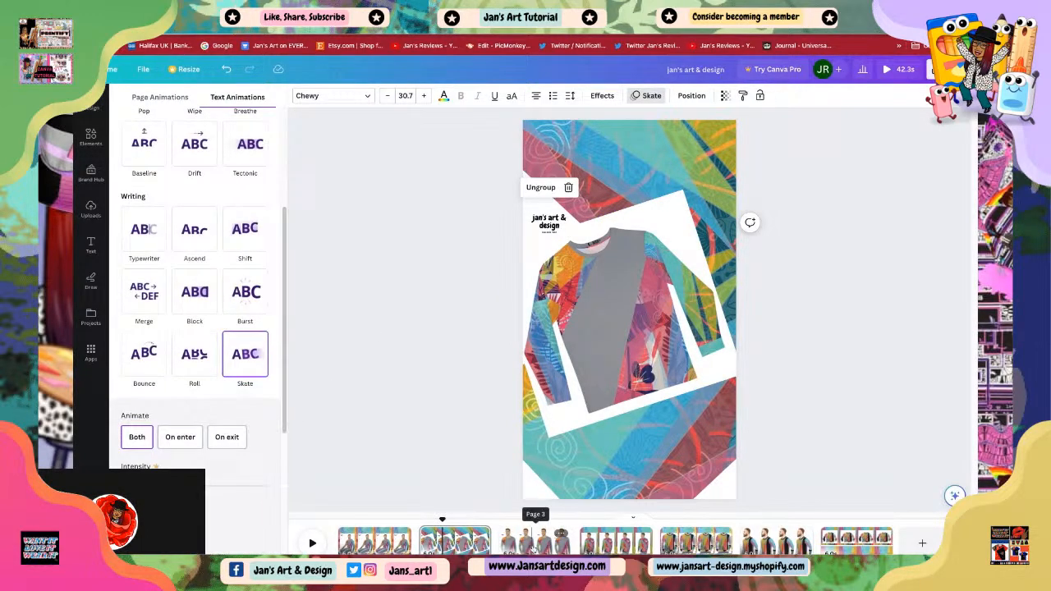
Step: Apply the Tumble animation to the text group on the third page
left_click(533, 542)
left_click(569, 212)
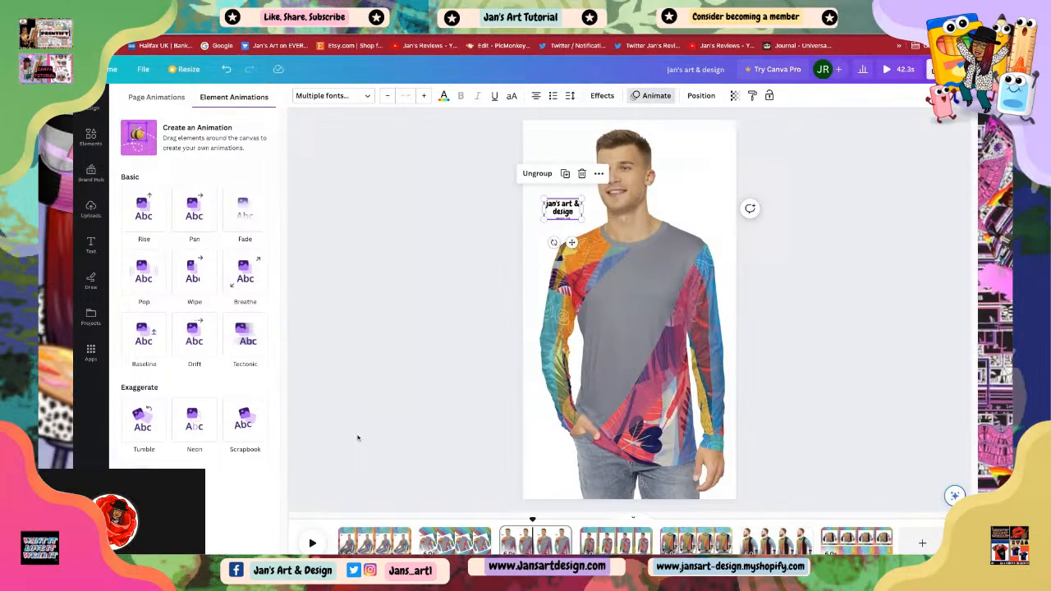
left_click(143, 420)
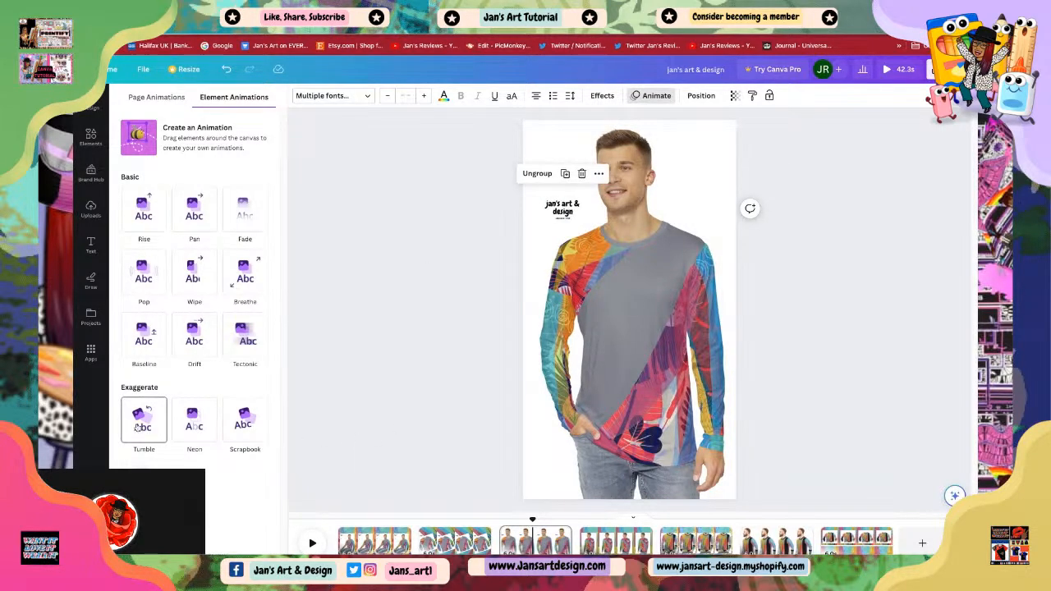
Step: Paste the text group onto the fourth page, showing the man from behind
left_click(608, 536)
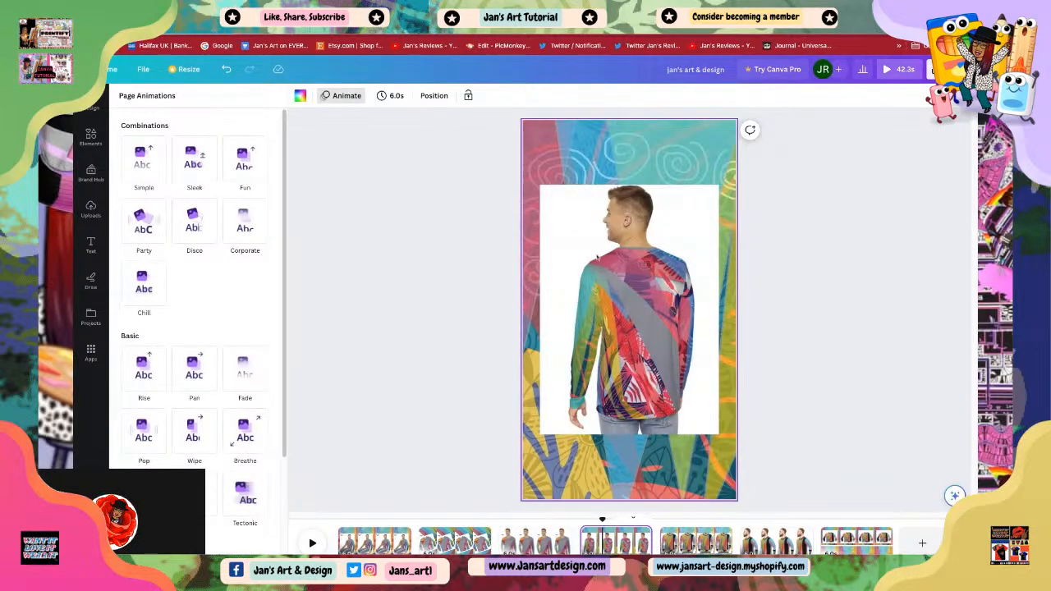
left_click(570, 229)
right_click(569, 229)
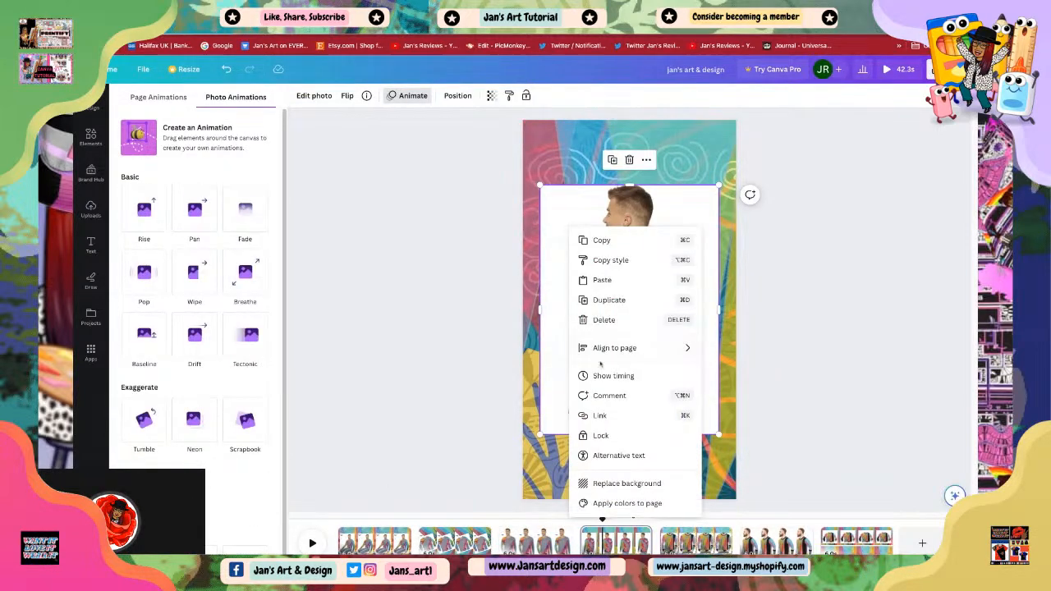
left_click(602, 281)
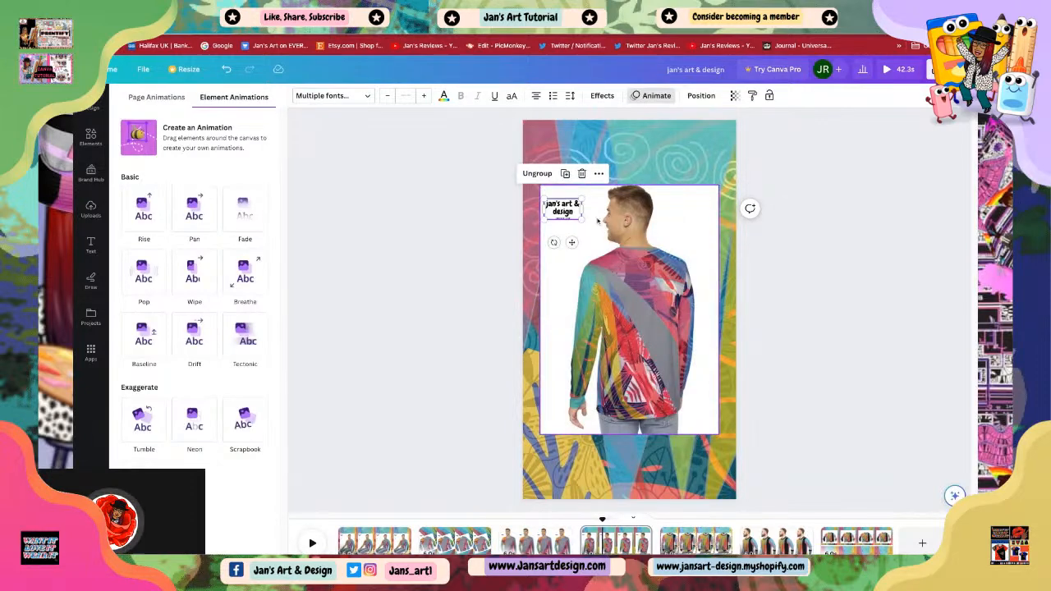
Step: Apply the Wipe animation to the pasted text group
left_click(655, 96)
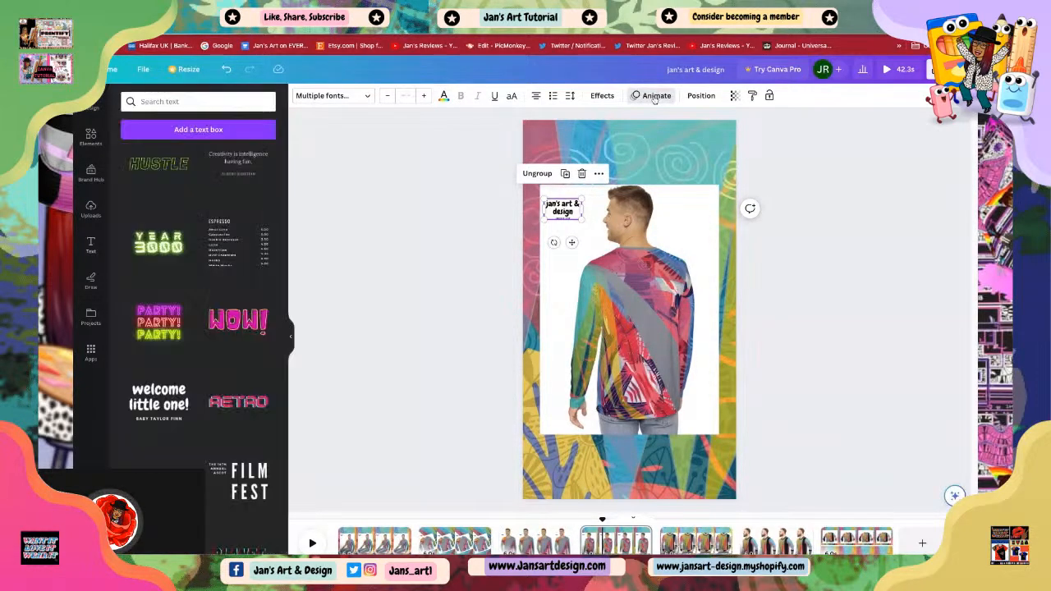
left_click(655, 96)
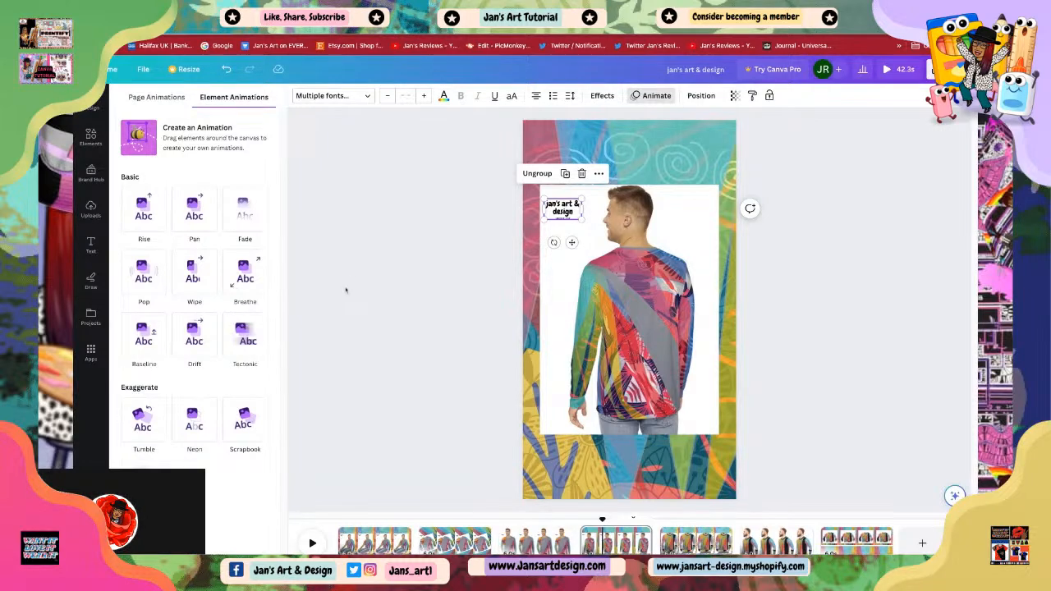
left_click(194, 274)
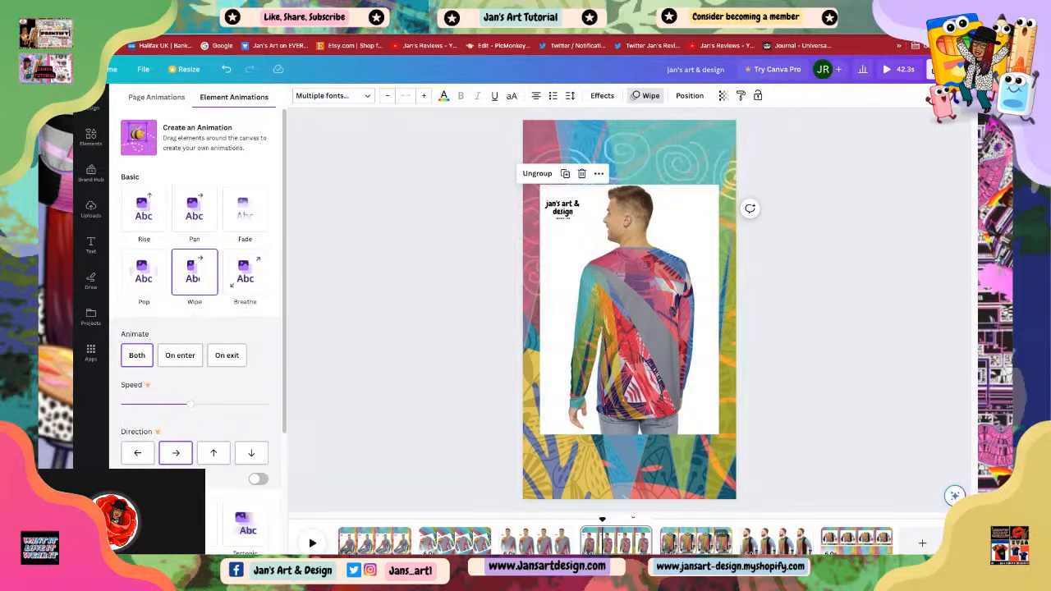
Step: Paste the text group onto the fifth page with the cropped sweater photo
left_click(699, 542)
left_click(603, 268)
right_click(603, 268)
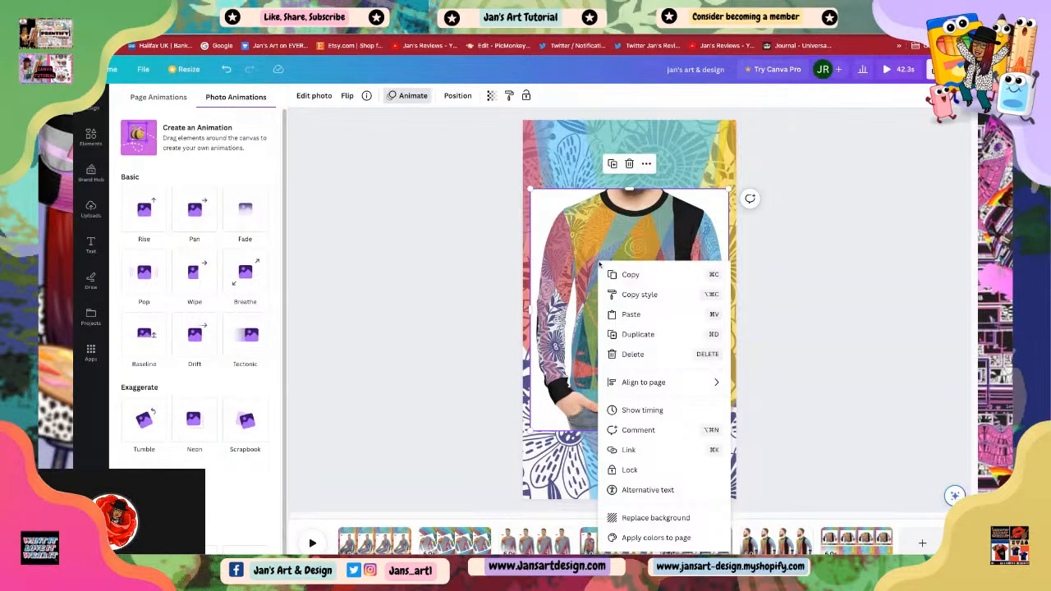
left_click(635, 314)
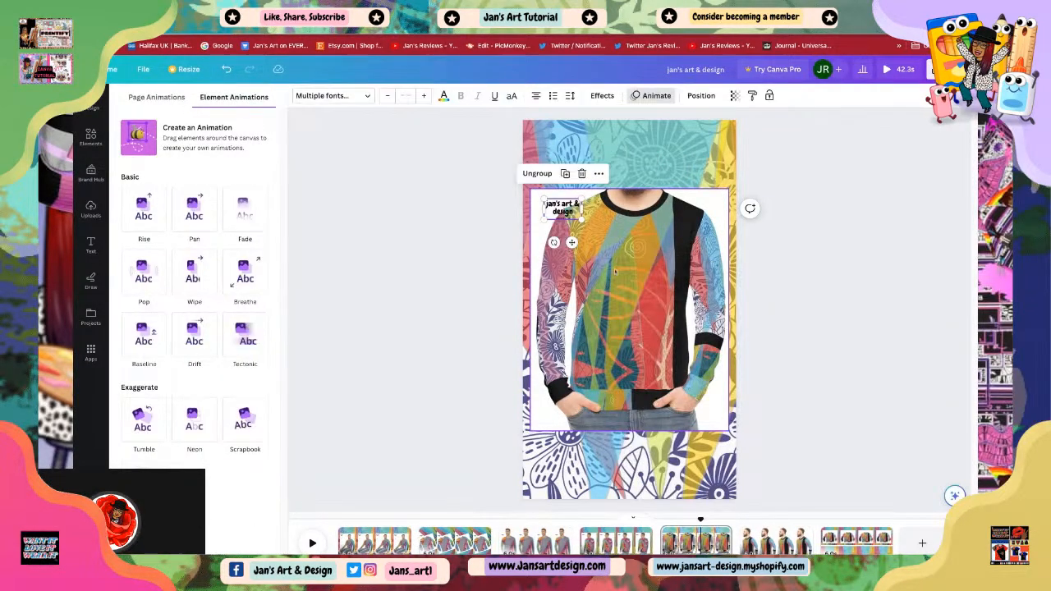
Step: Move the text group above the sweater photo and give it the Background text effect
left_click_drag(558, 217, 562, 211)
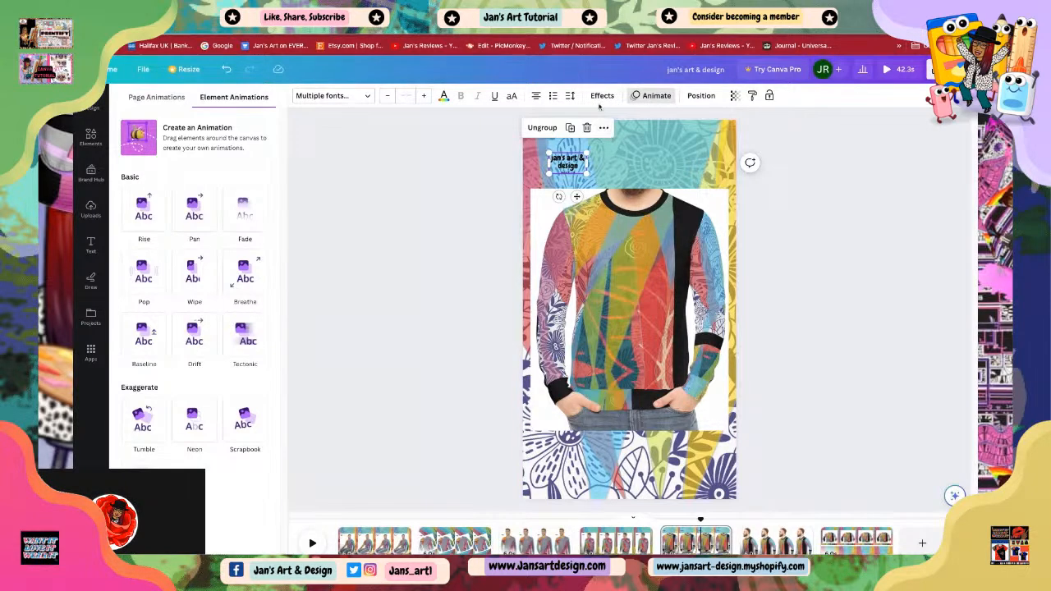
left_click(603, 95)
left_click(145, 354)
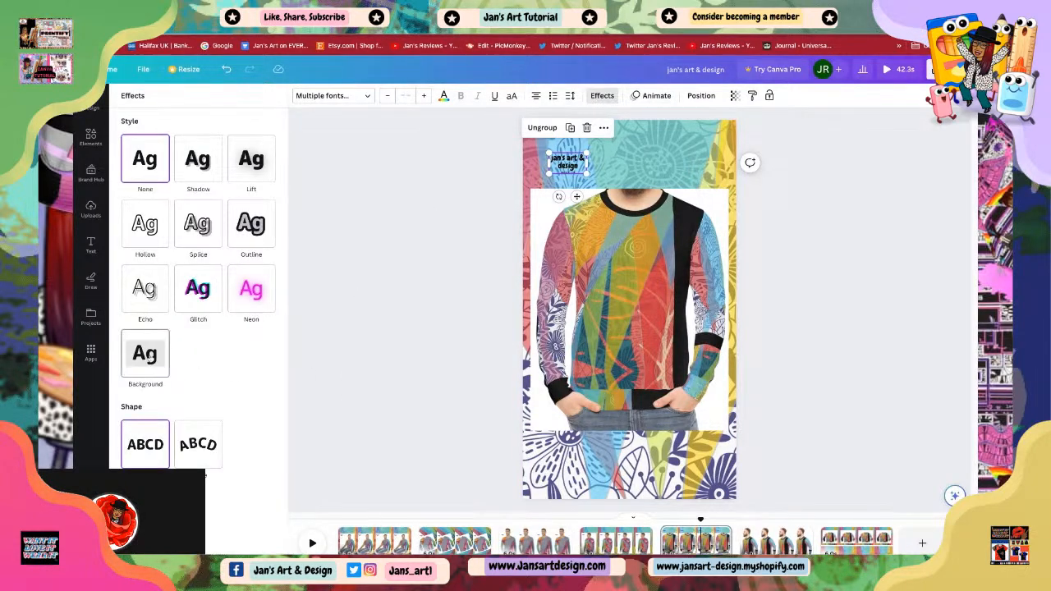
left_click(365, 266)
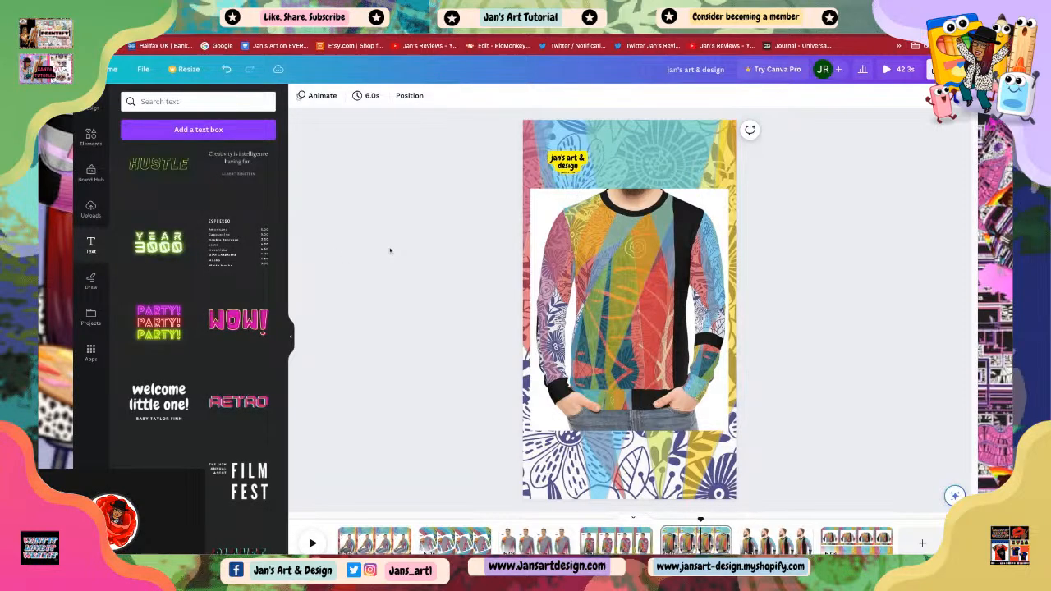
Step: Apply the Burst text animation to the branding text on the fifth page
right_click(569, 166)
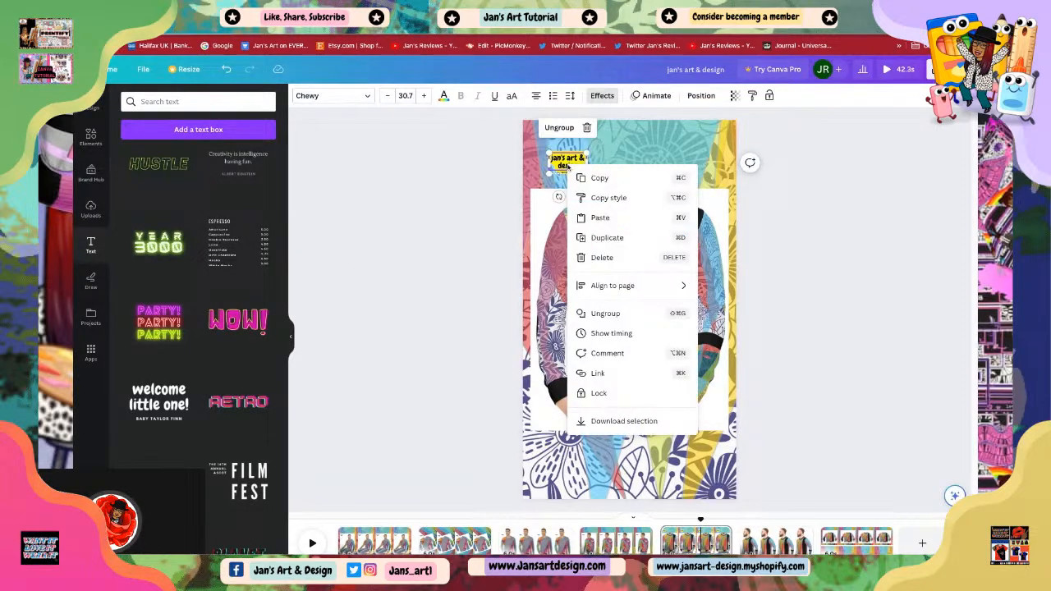
left_click(438, 331)
left_click(568, 164)
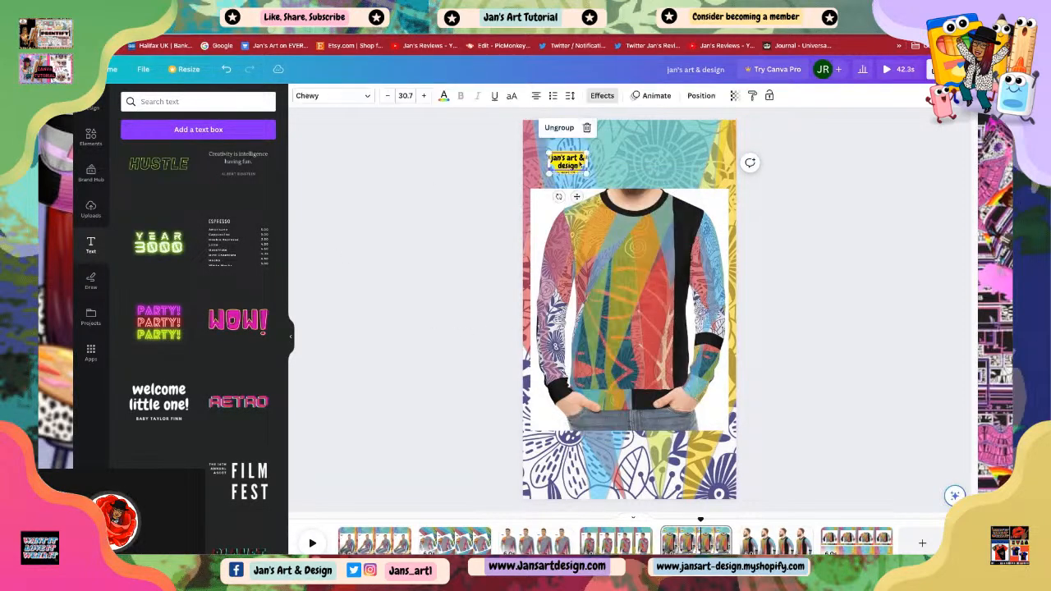
left_click(657, 96)
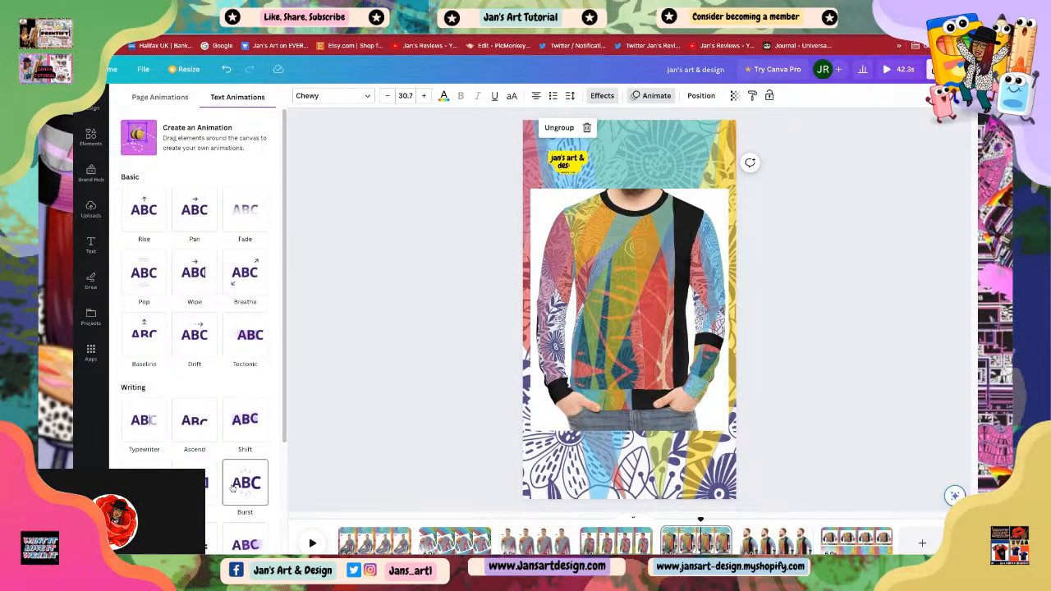
left_click(233, 486)
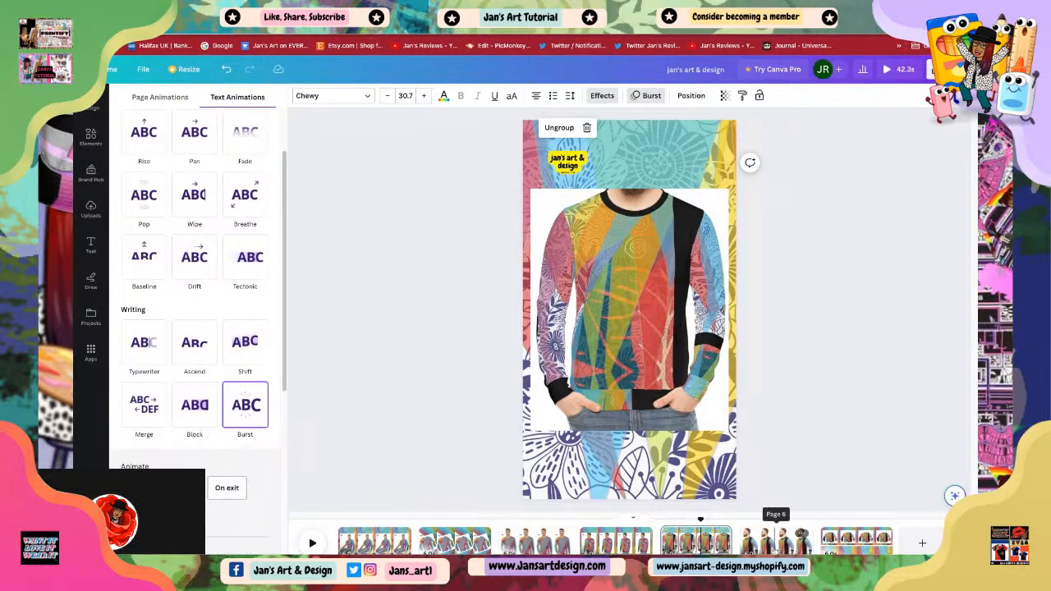
Step: Paste the text group onto the sixth page beside the bearded man's head
left_click(776, 541)
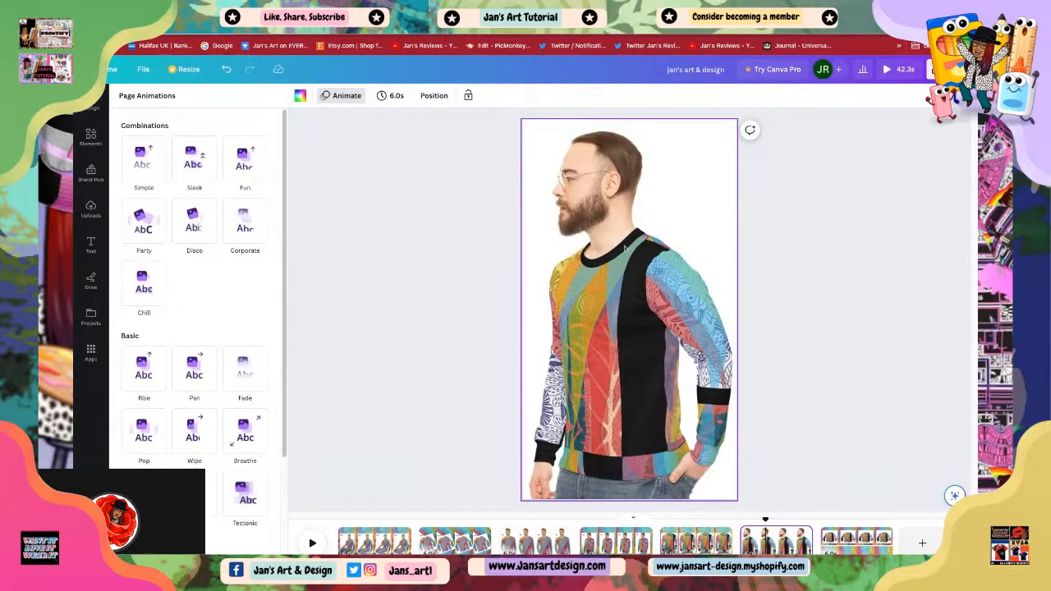
right_click(627, 246)
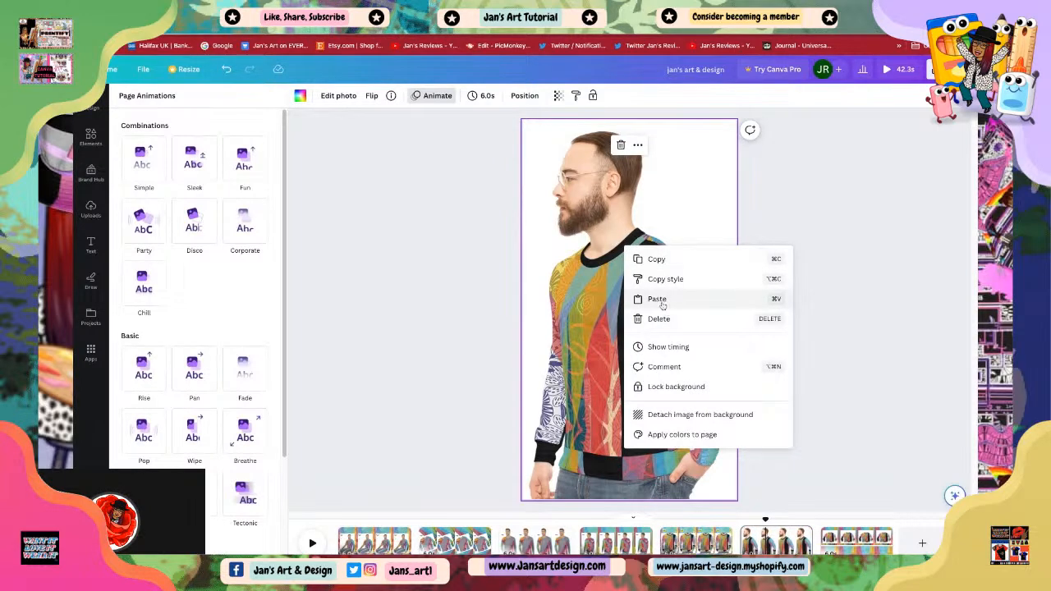
left_click(662, 299)
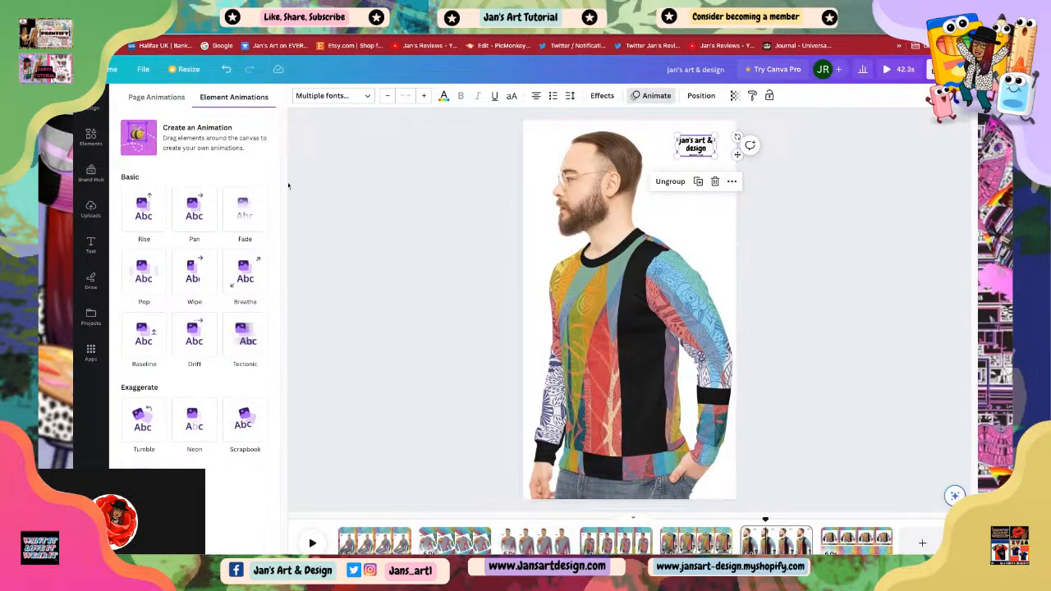
Step: Apply the Background text effect to the pasted text group
left_click(602, 95)
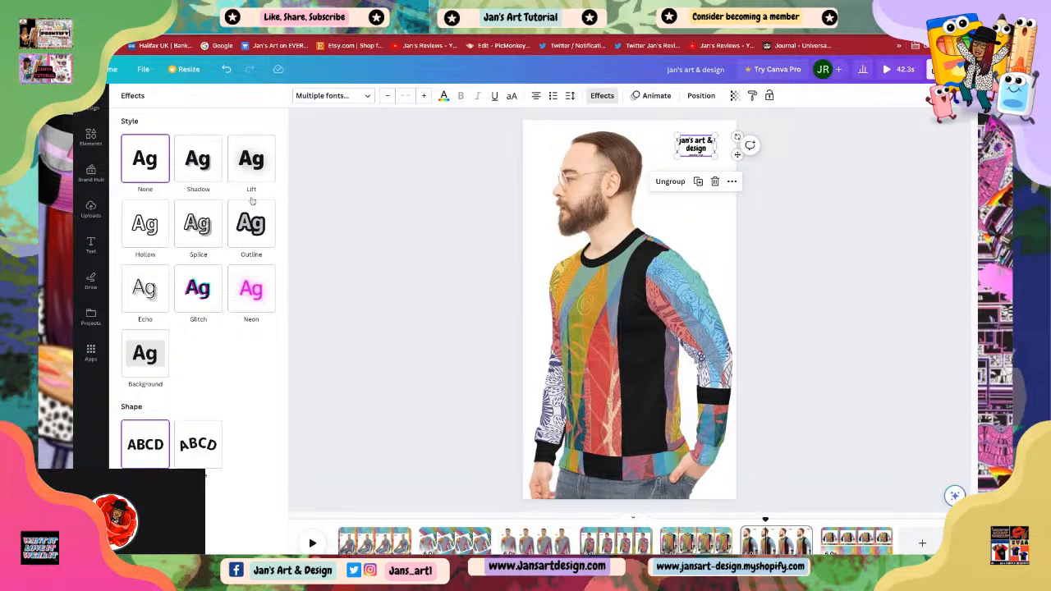
left_click(144, 361)
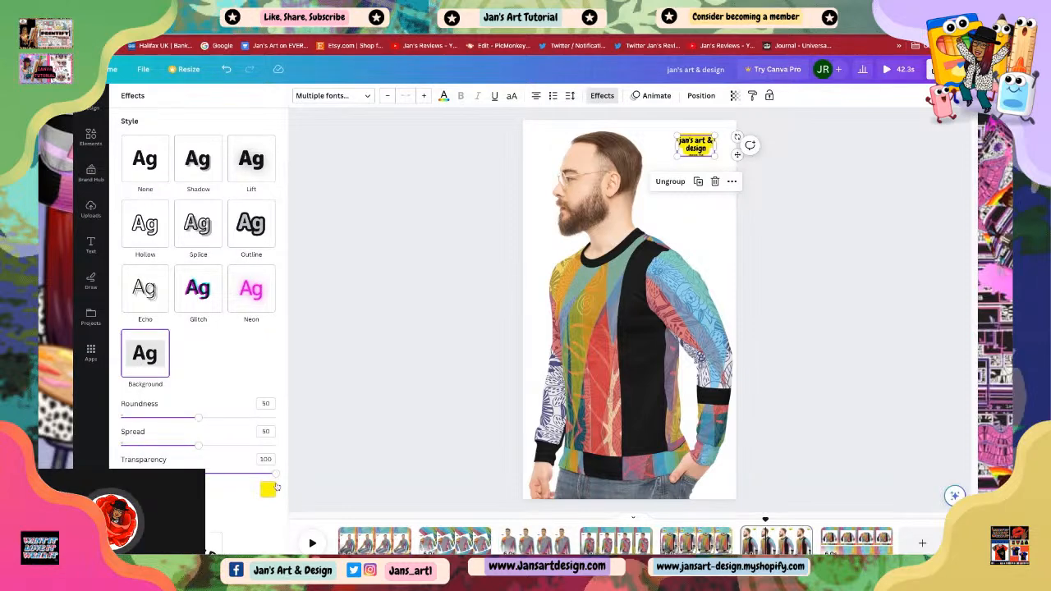
left_click(386, 220)
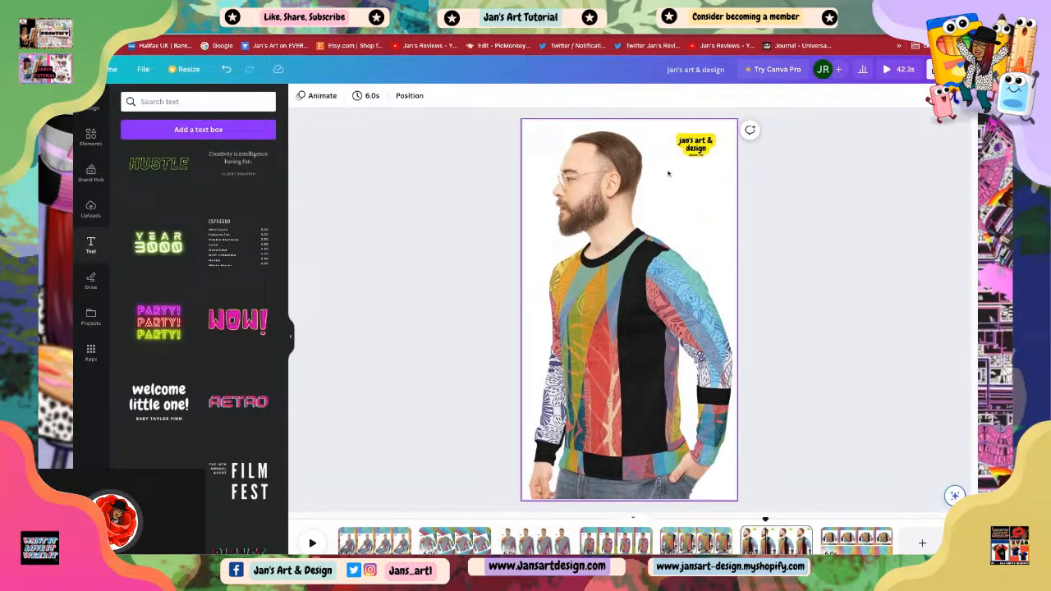
Step: Apply the Block text animation to the branding text on the sixth page
left_click(696, 145)
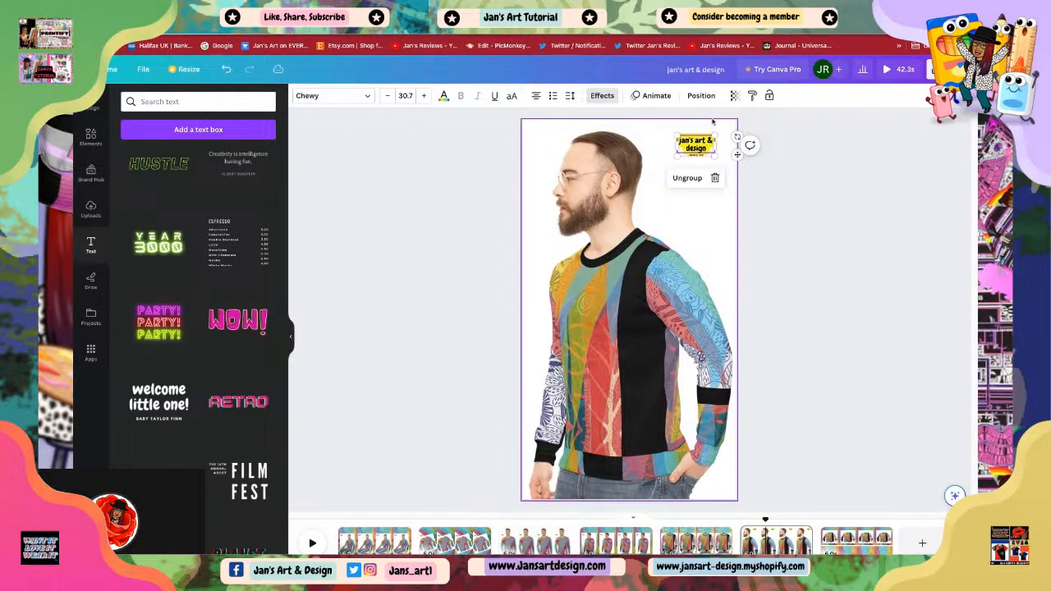
left_click(655, 96)
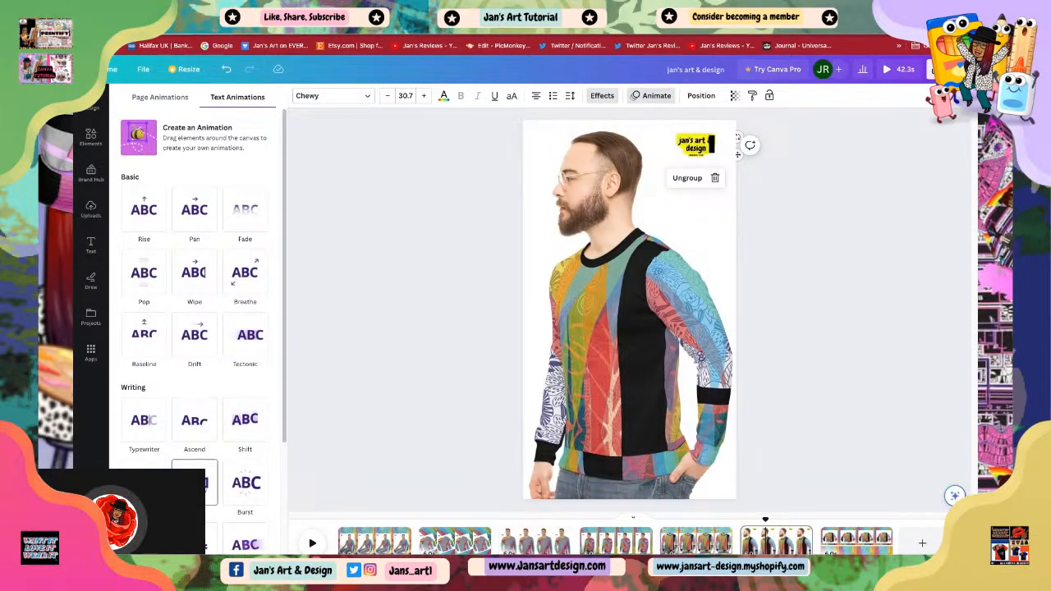
scroll(194, 485, "down", 3)
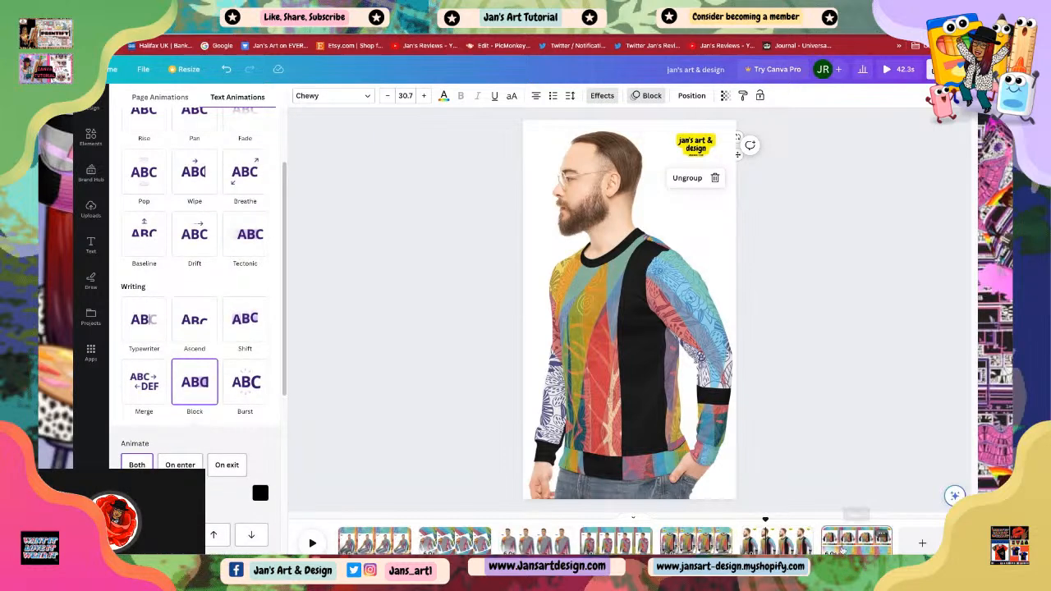
Step: Paste the text group onto the last page with the flat sweater over the floral background
left_click(847, 544)
left_click(630, 357)
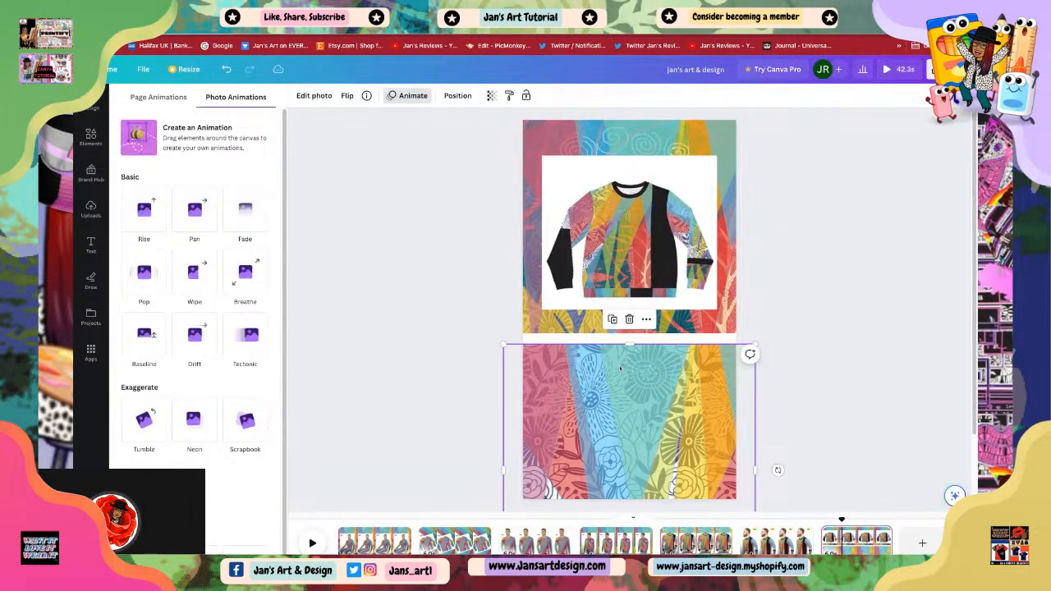
right_click(622, 356)
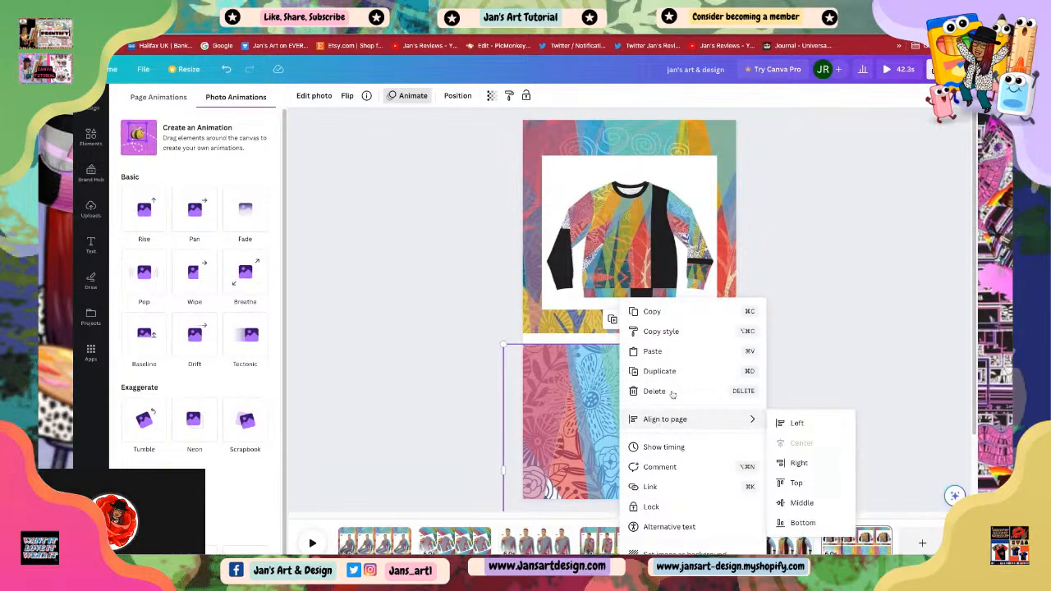
left_click(653, 352)
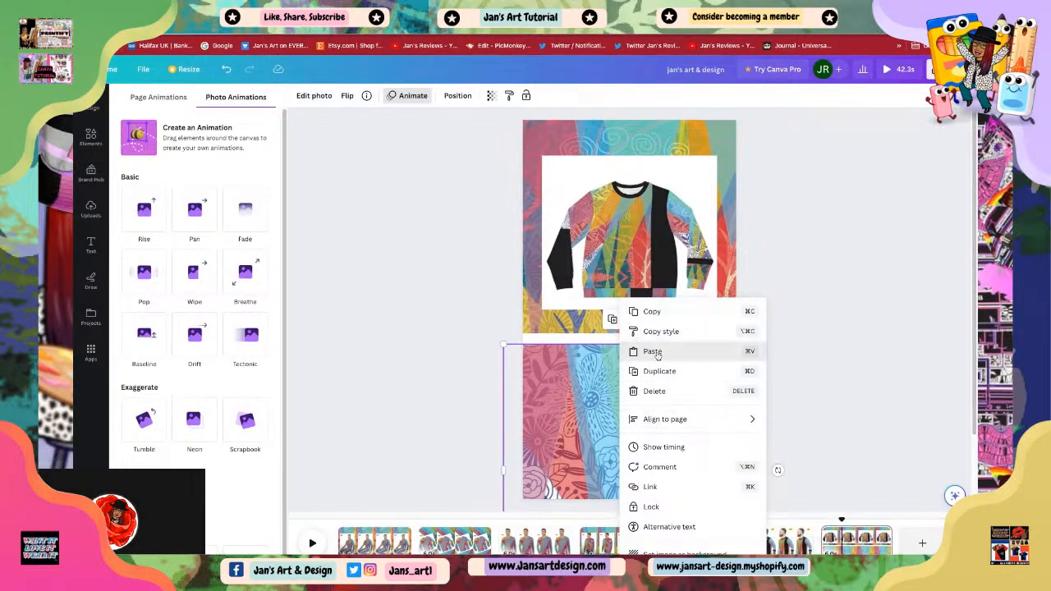
Step: Move the pasted text group to the upper-right corner of the sweater photo on the last page
left_click_drag(563, 207, 691, 175)
left_click(648, 96)
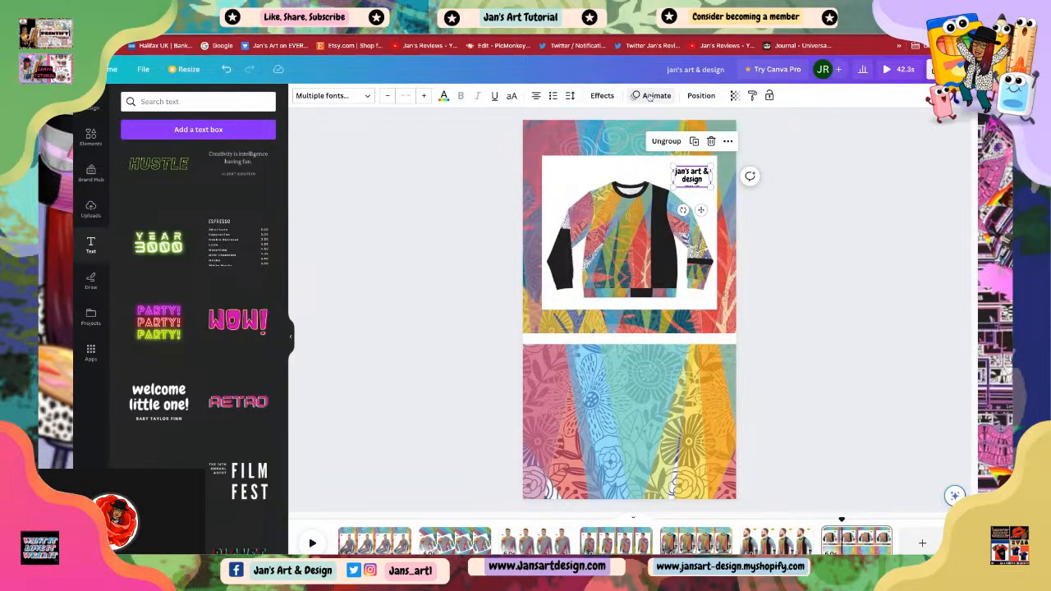
left_click(649, 96)
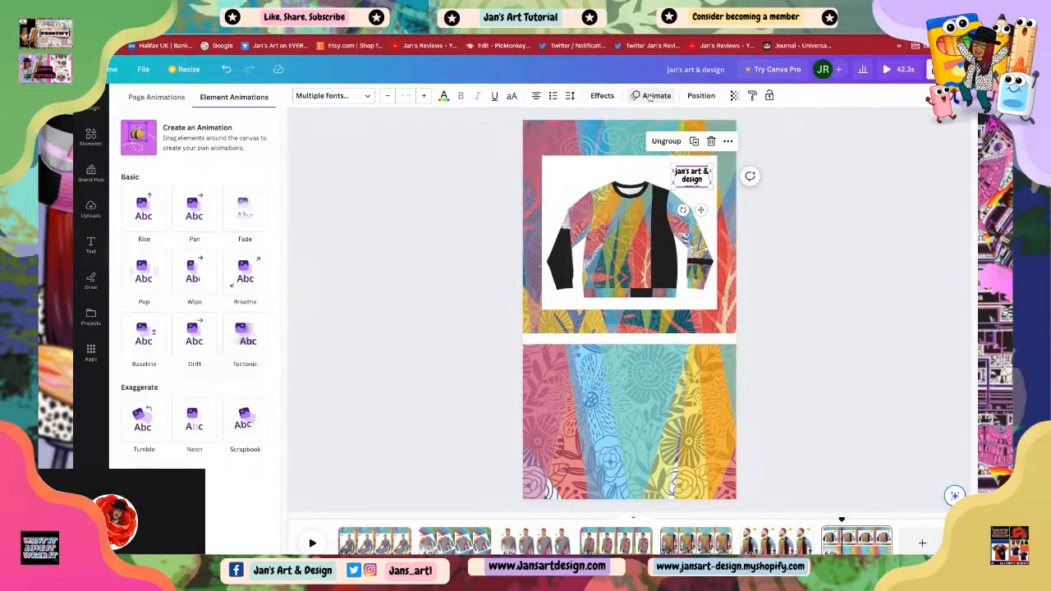
left_click(600, 96)
left_click(648, 96)
Step: Select the branding text inside the group and apply a Writing-style text animation to it
left_click(684, 179)
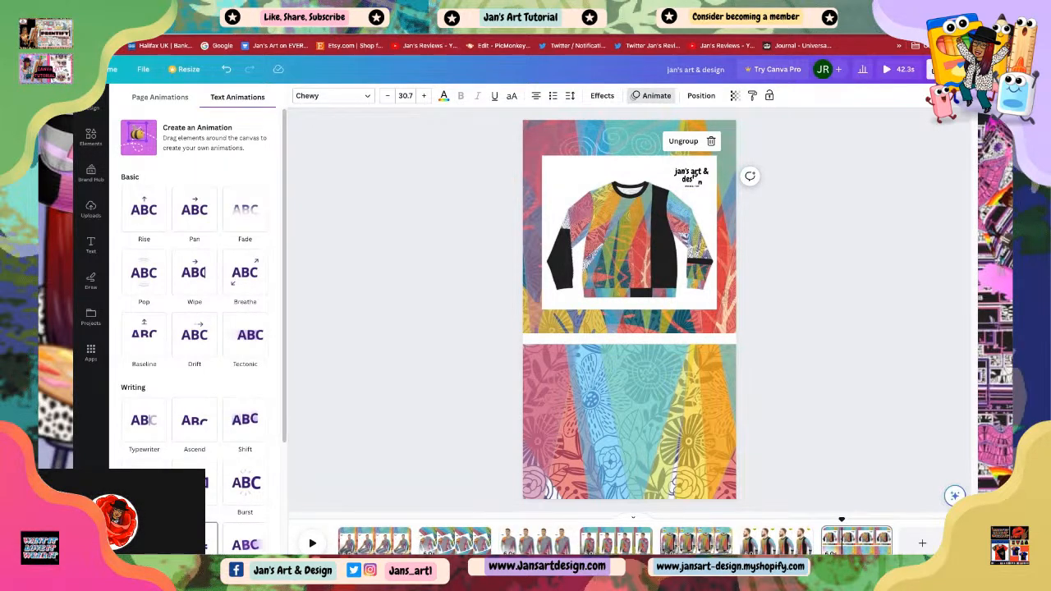
left_click(196, 542)
left_click(432, 397)
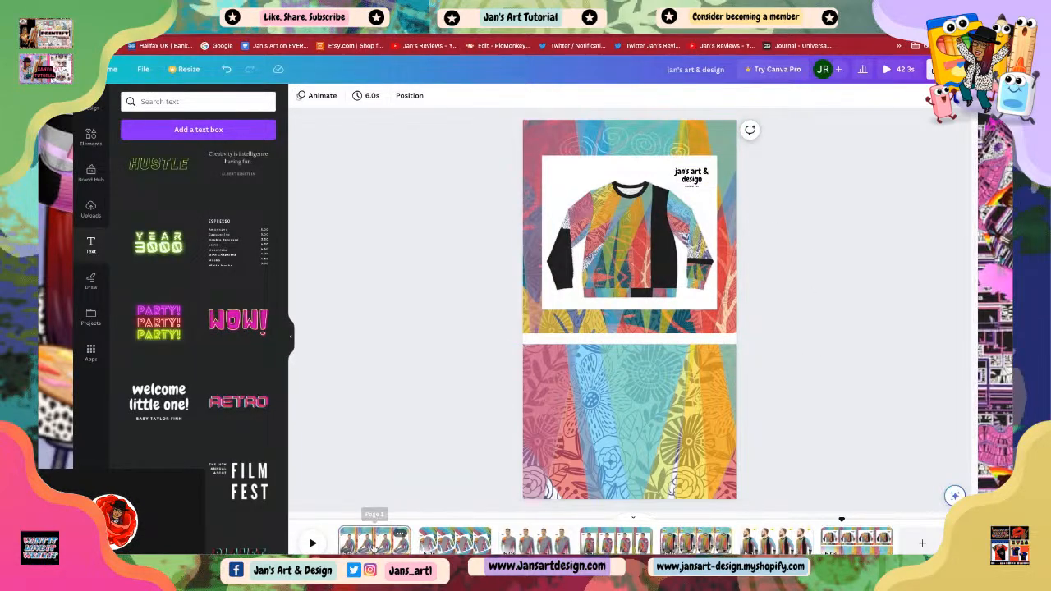
Step: Return to the first page of the design
left_click(374, 540)
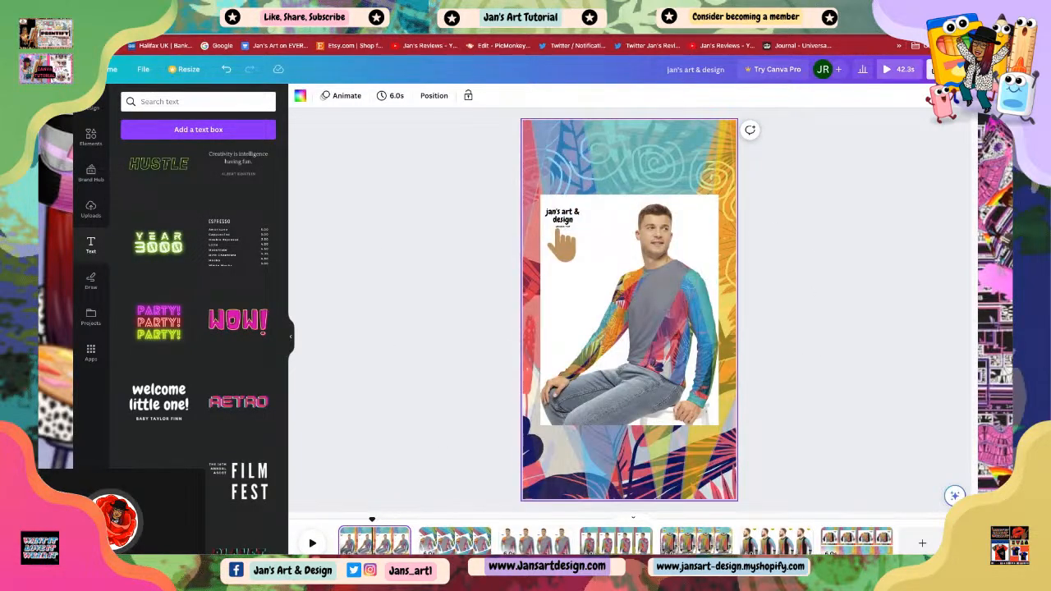
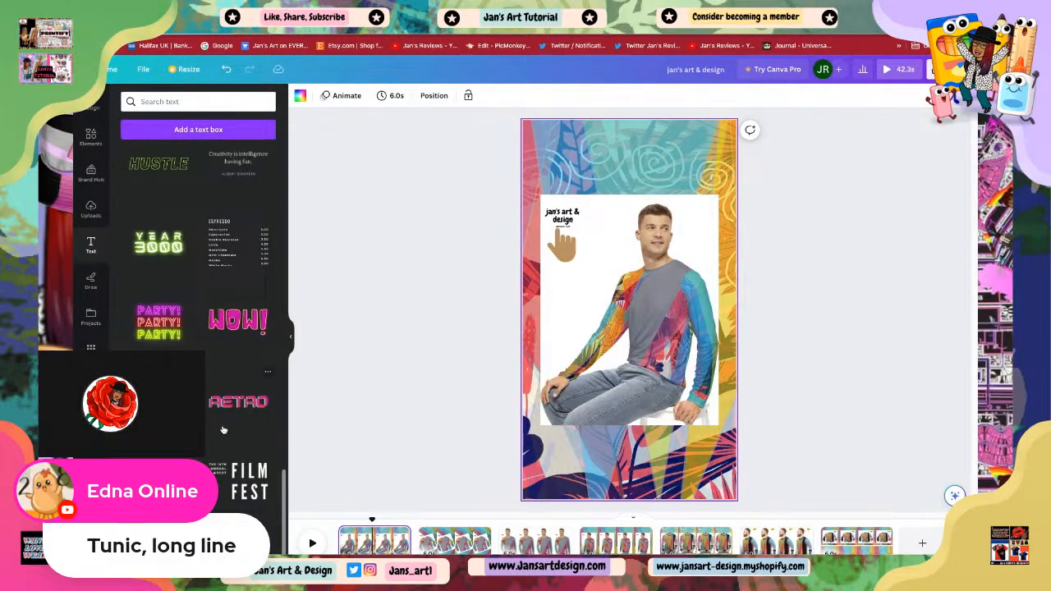
Step: Add the 'just breathe' text template to the page, move it down, and replace 'just' with 'lightweight'
scroll(206, 419, "down", 5)
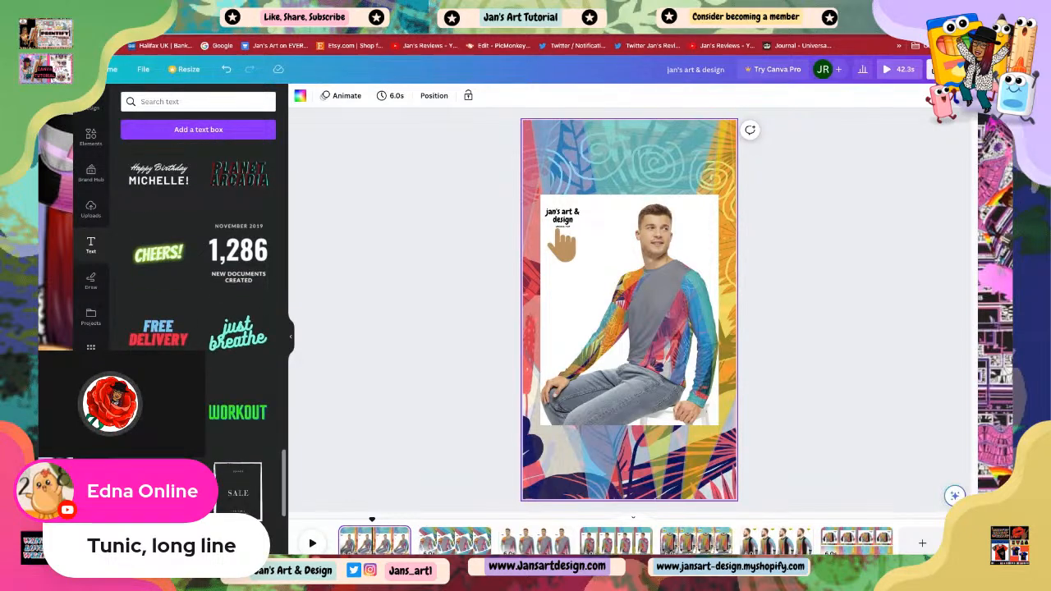
left_click(235, 338)
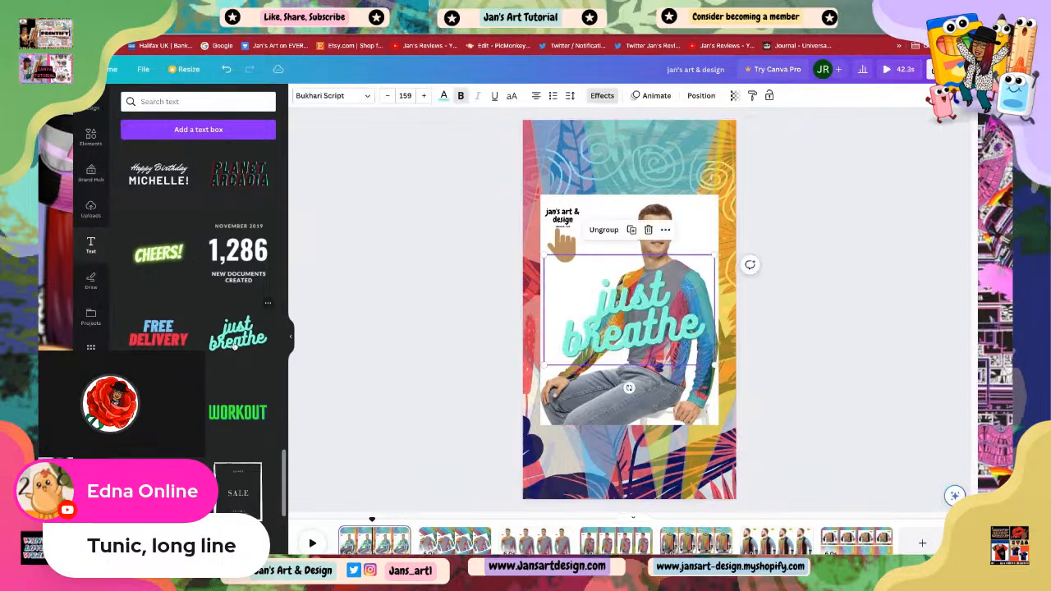
left_click_drag(634, 311, 625, 411)
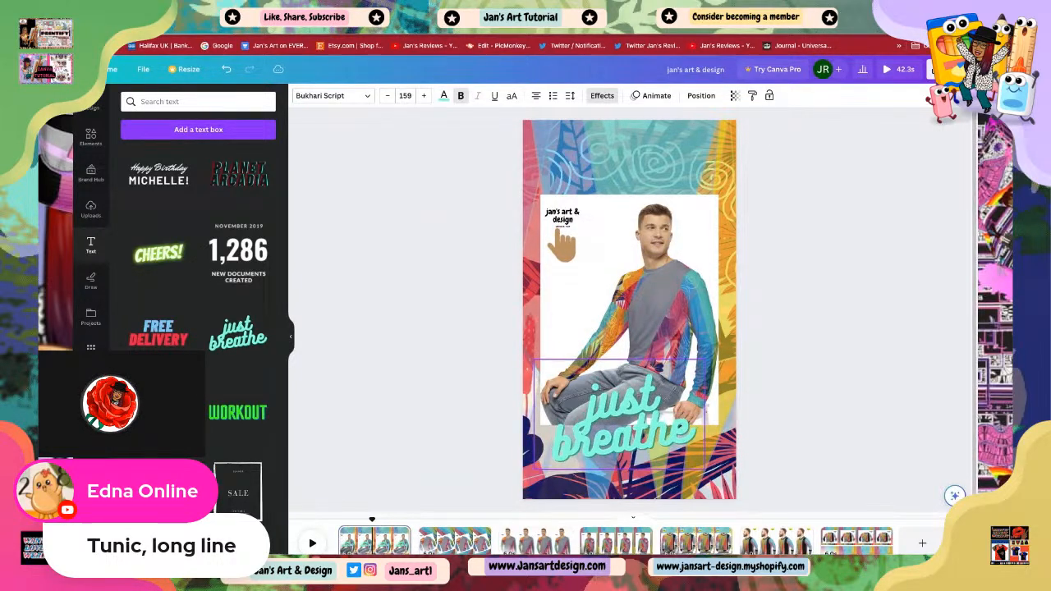
left_click(692, 441)
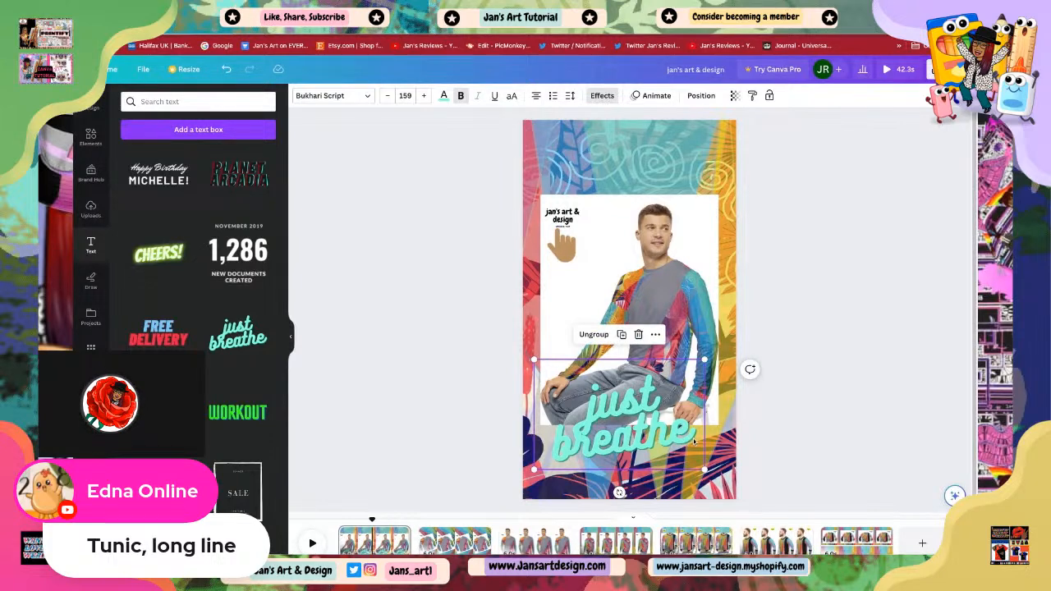
left_click(667, 394)
left_click(664, 395)
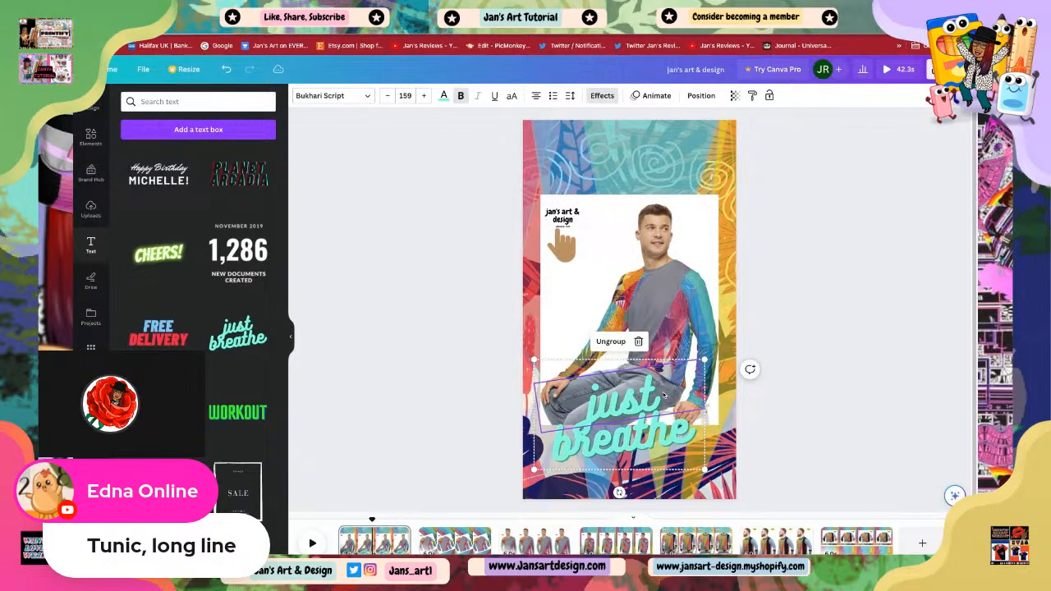
left_click(664, 396)
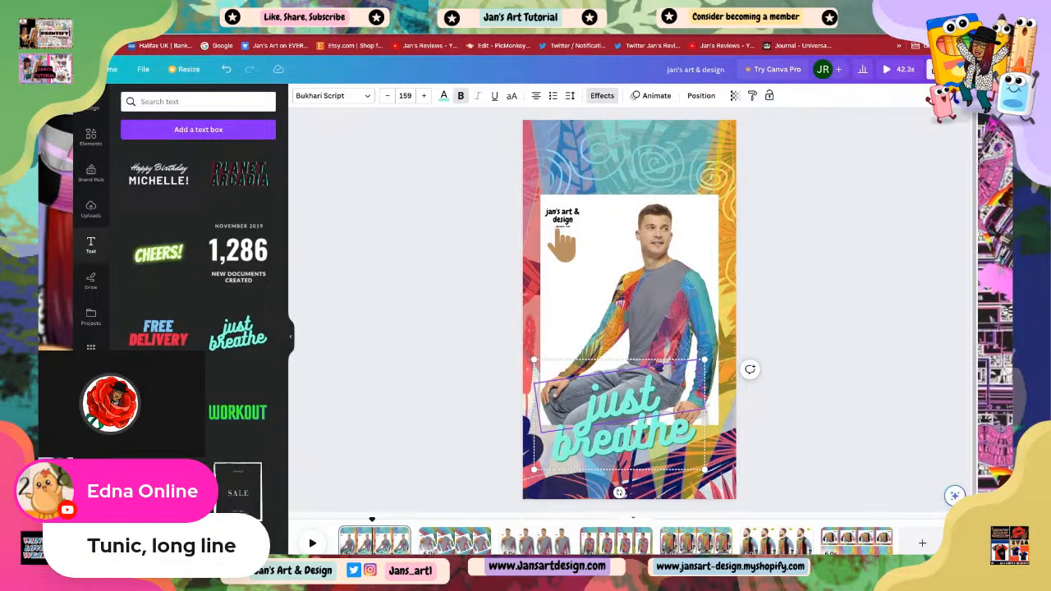
key("BackSpace")
key("BackSpace")
key("BackSpace")
key("BackSpace")
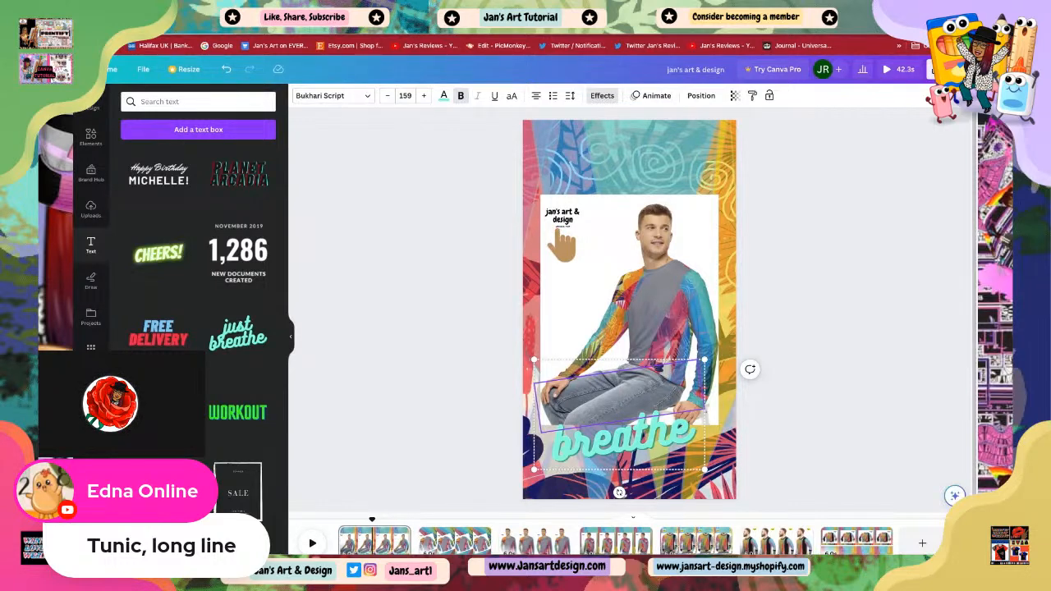
type("lightwei")
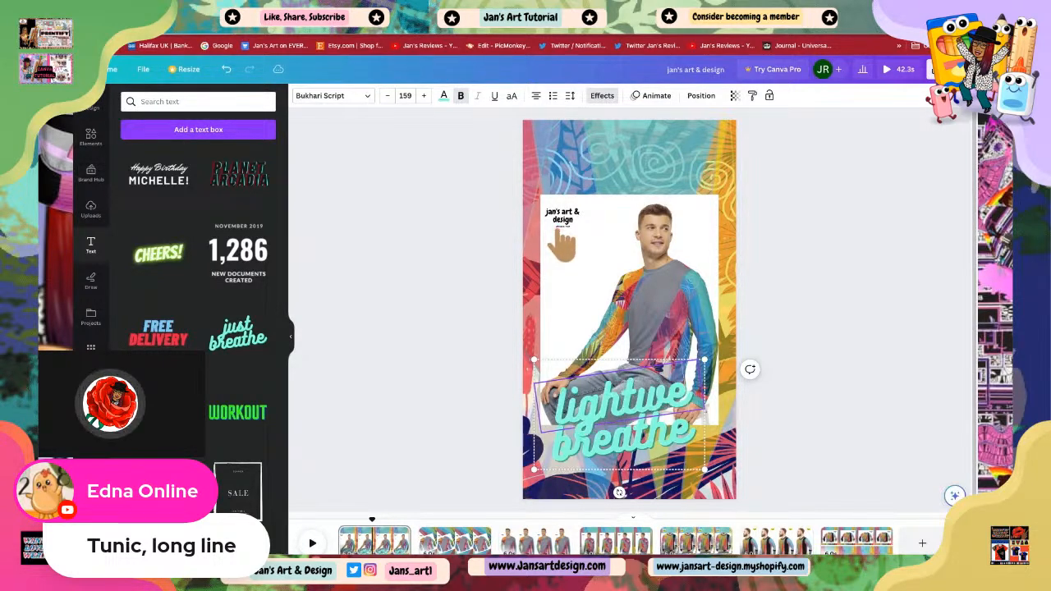
type("ght")
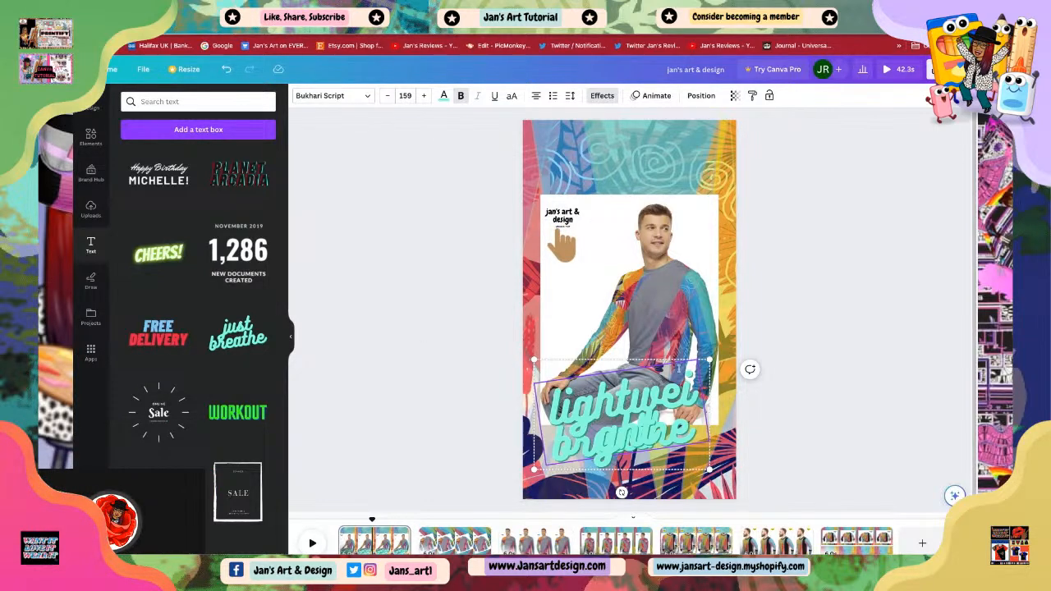
Step: Move the edited text group up onto the sweater, ungroup it and delete it
left_click(851, 416)
left_click_drag(630, 431, 631, 338)
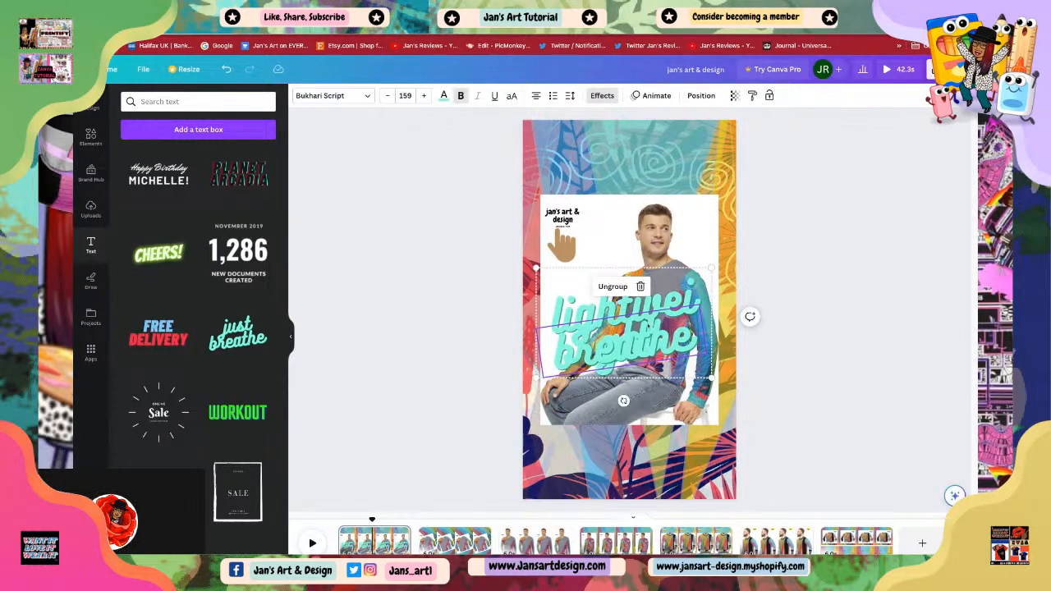
left_click(614, 289)
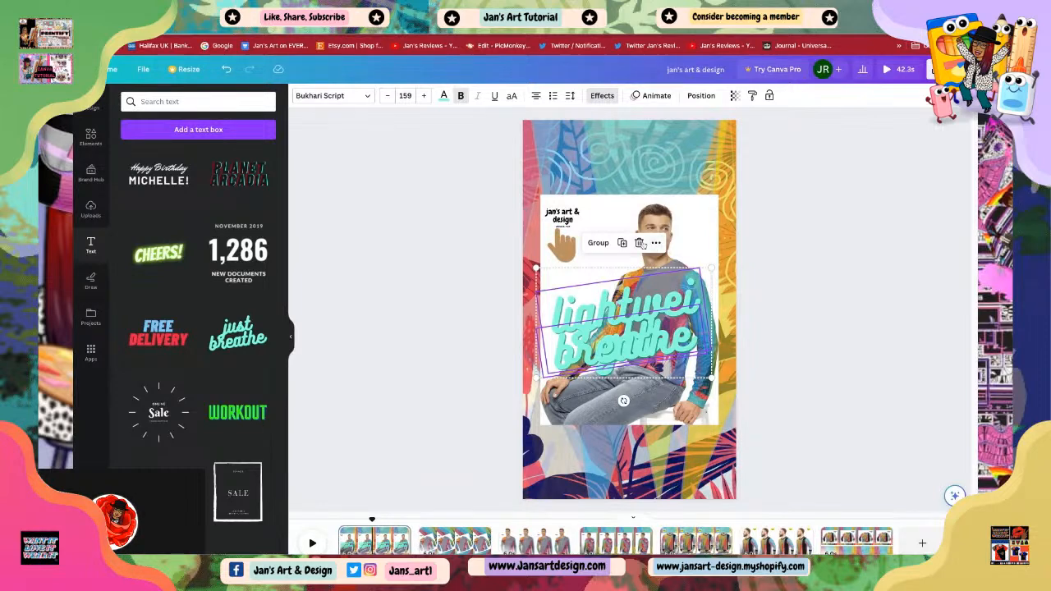
left_click(639, 243)
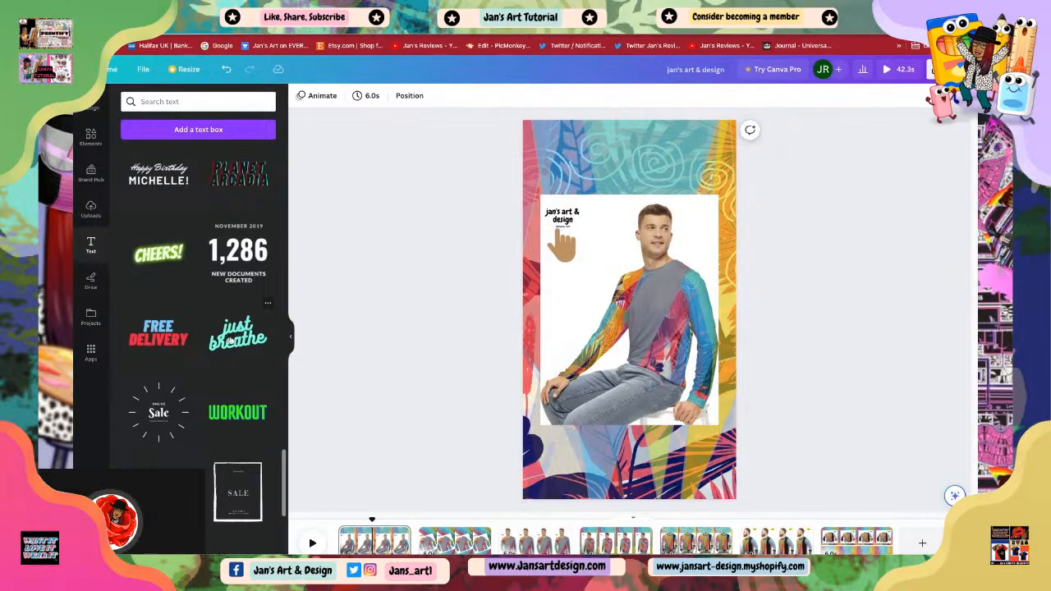
Step: Move the model photo higher on the page and reposition the pointing-hand icon under the branding text
left_click(620, 254)
left_click_drag(619, 255, 569, 173)
left_click(796, 298)
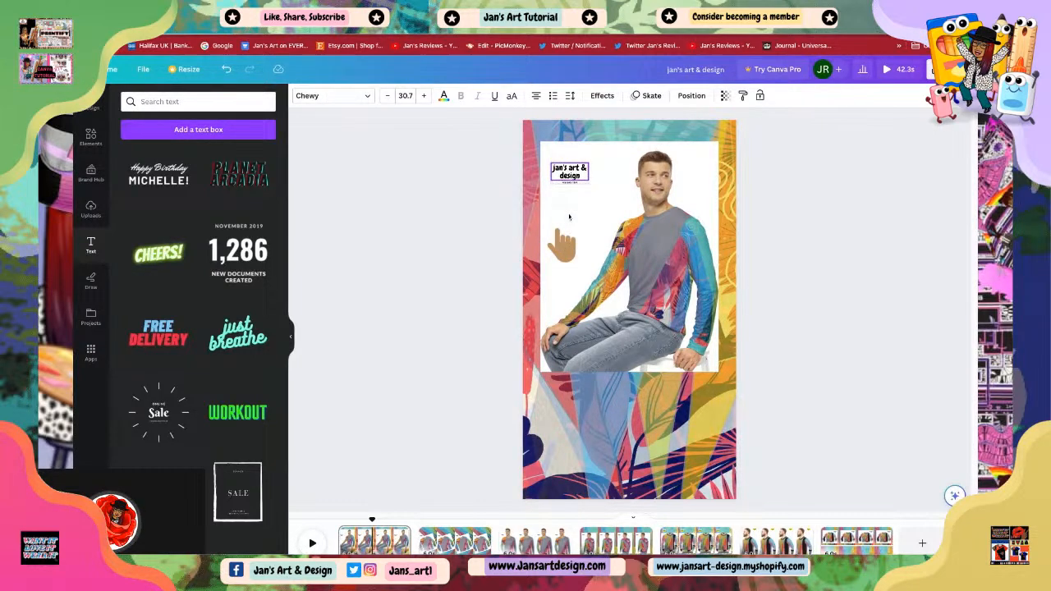
left_click_drag(570, 258, 578, 208)
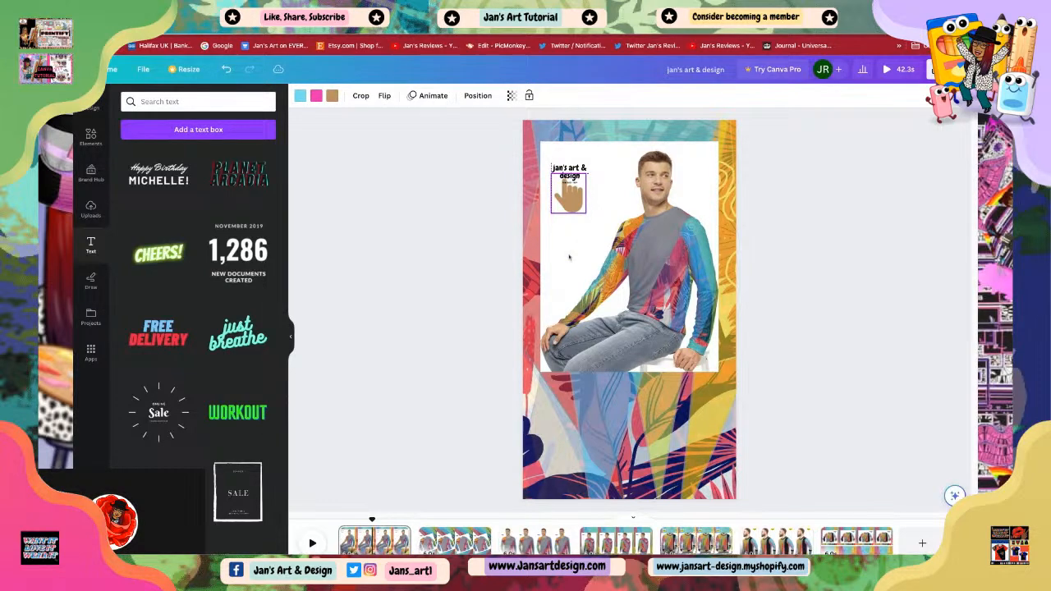
left_click(785, 306)
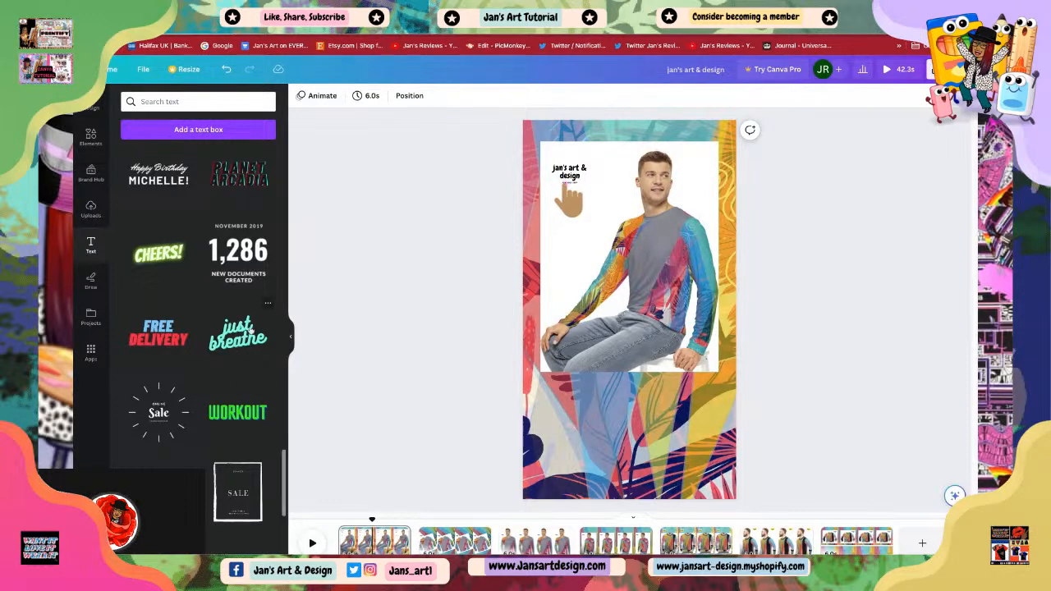
Step: Add the 'just breathe' text template again and delete both of its words
left_click(238, 333)
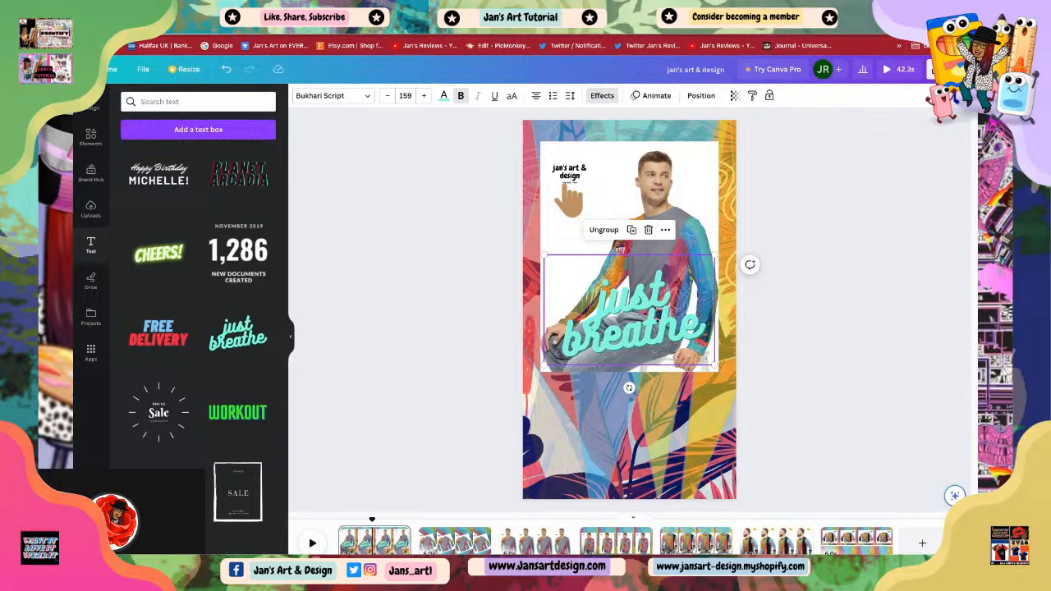
left_click(670, 300)
left_click(665, 285)
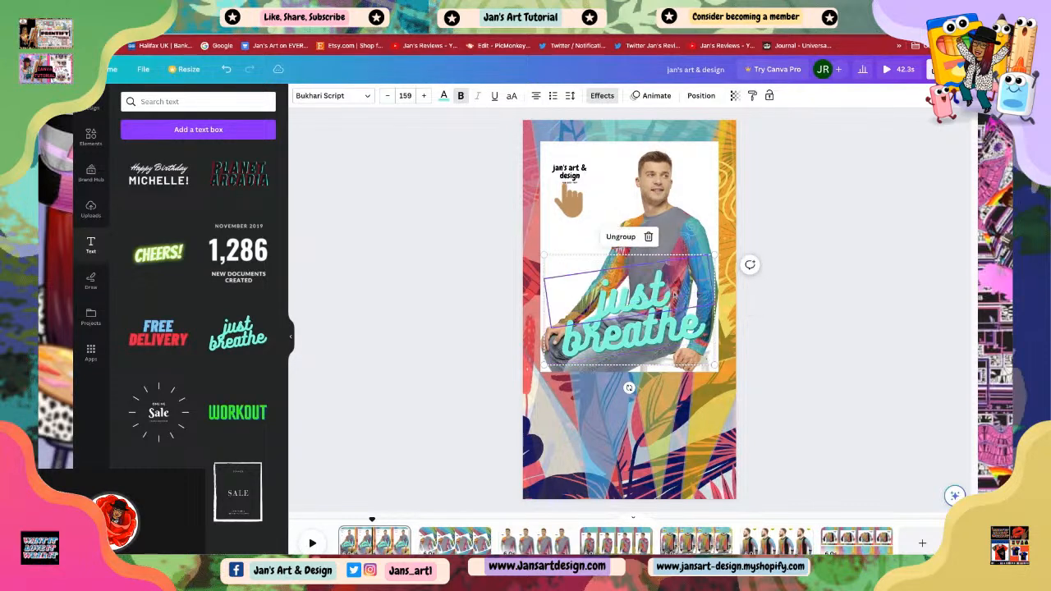
left_click(649, 236)
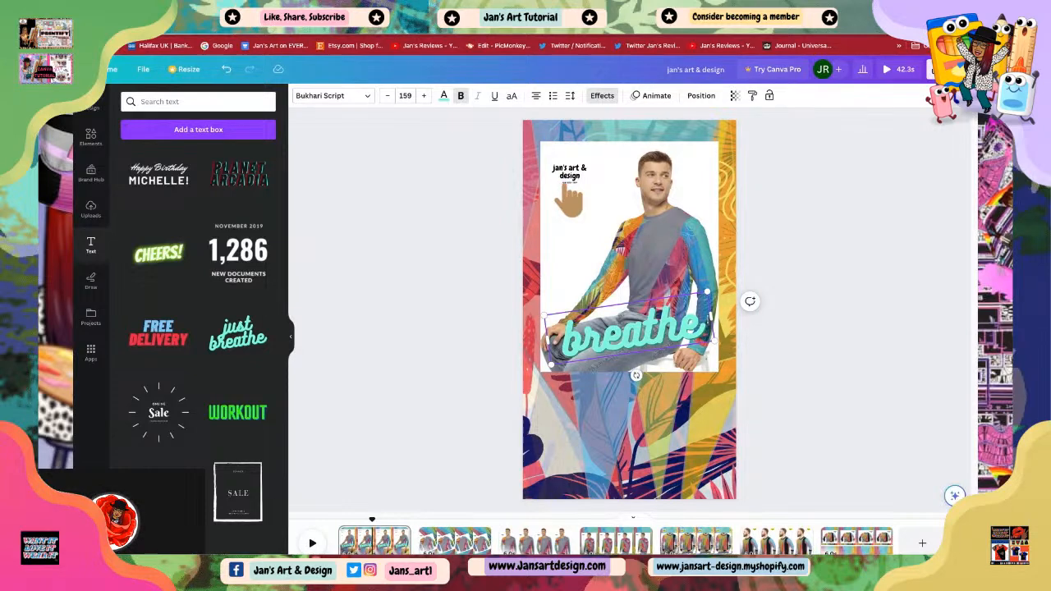
key("BackSpace")
key("BackSpace")
key("BackSpace")
key("BackSpace")
key("BackSpace")
key("BackSpace")
key("BackSpace")
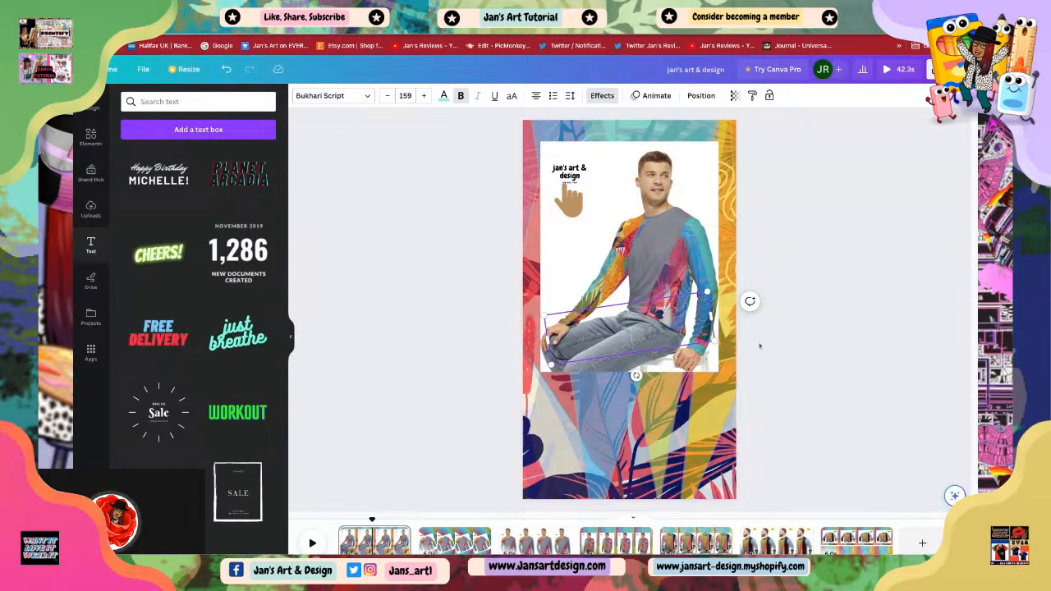
left_click(609, 332)
left_click(613, 340)
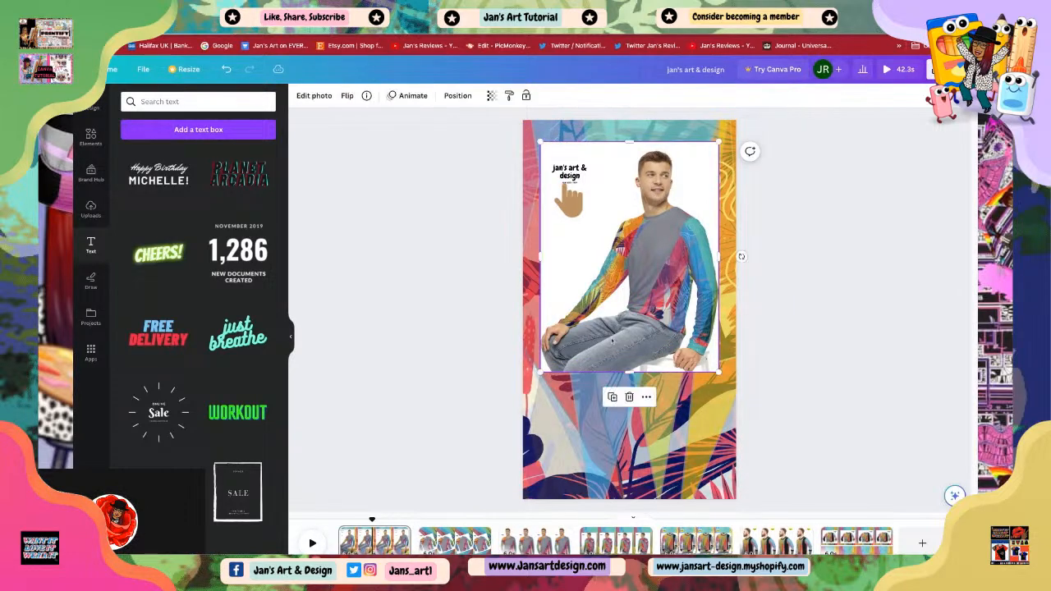
left_click(778, 390)
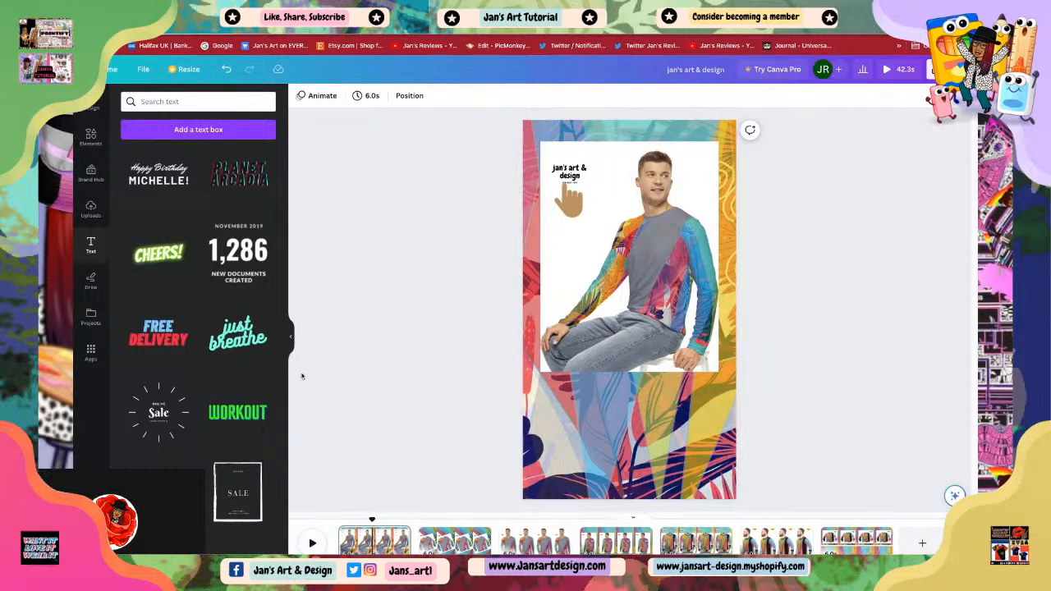
Step: Add the 'just breathe' text template once more and delete the word 'just'
left_click(239, 338)
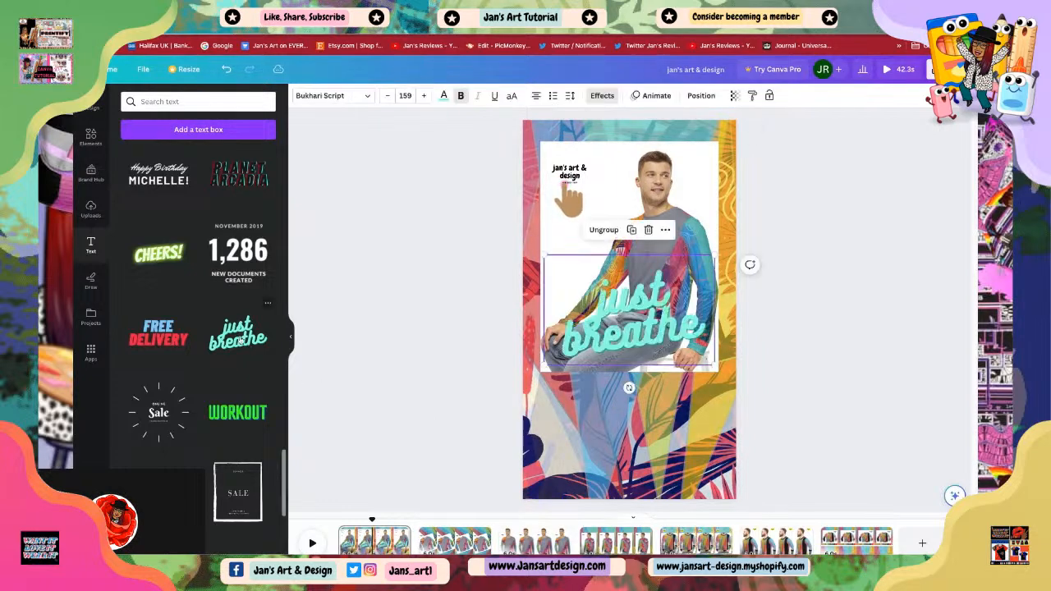
left_click(673, 297)
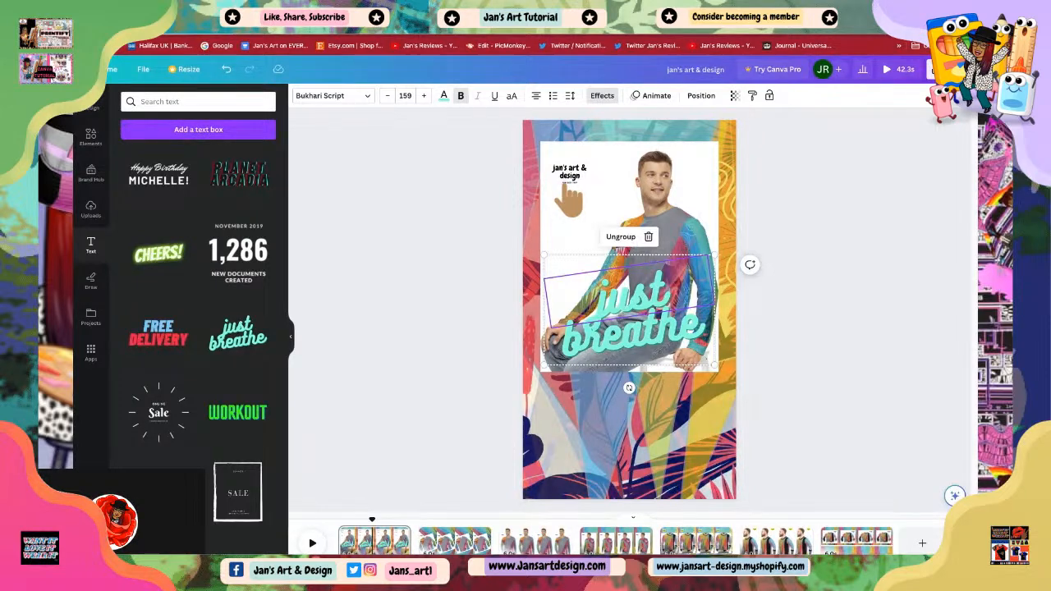
left_click(632, 297)
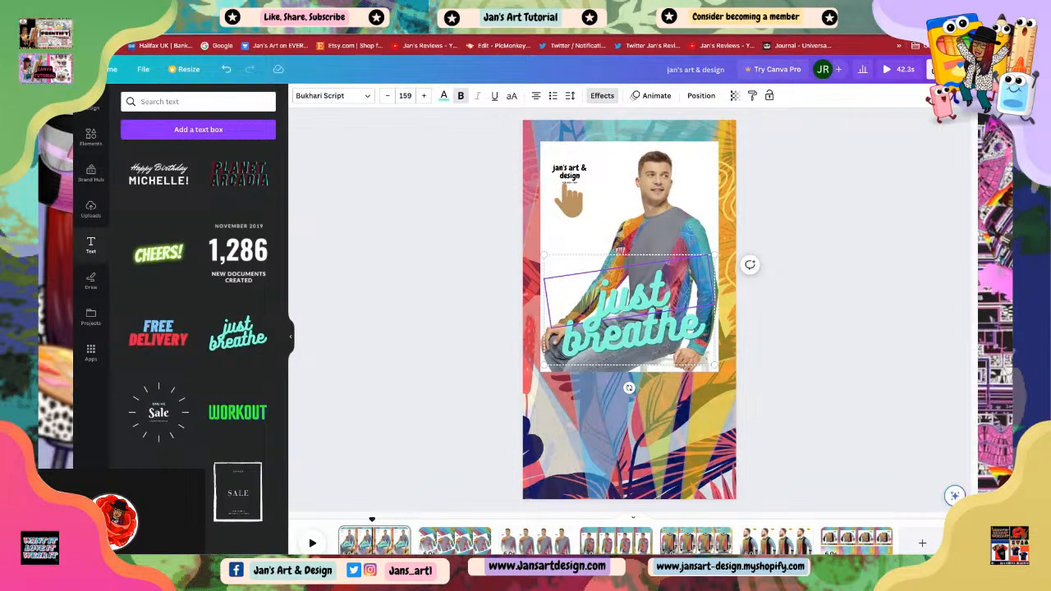
key("Delete")
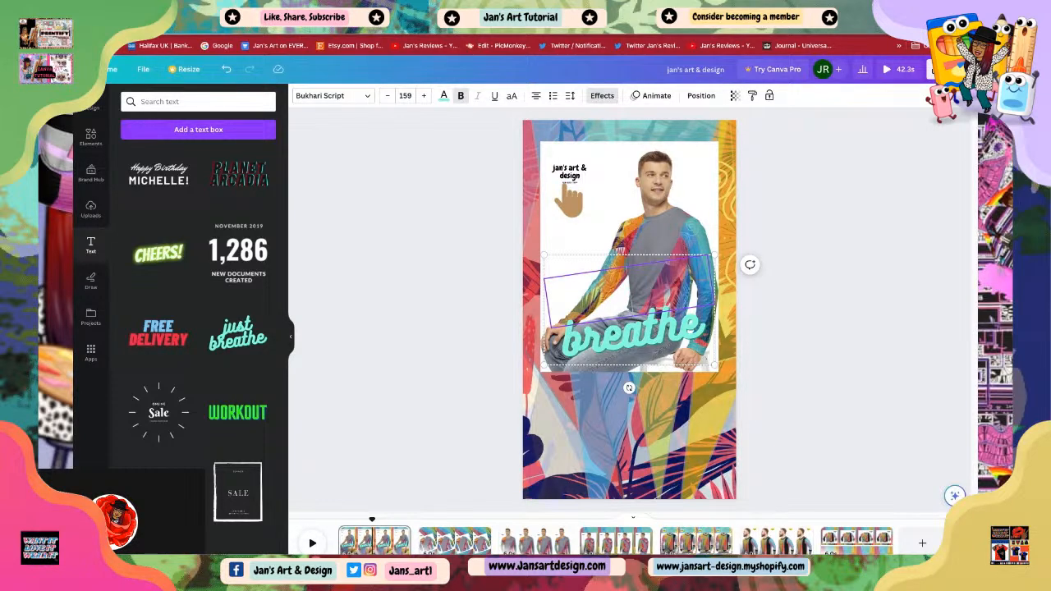
Step: Replace the word 'breathe' with 'relax'
left_click(705, 335)
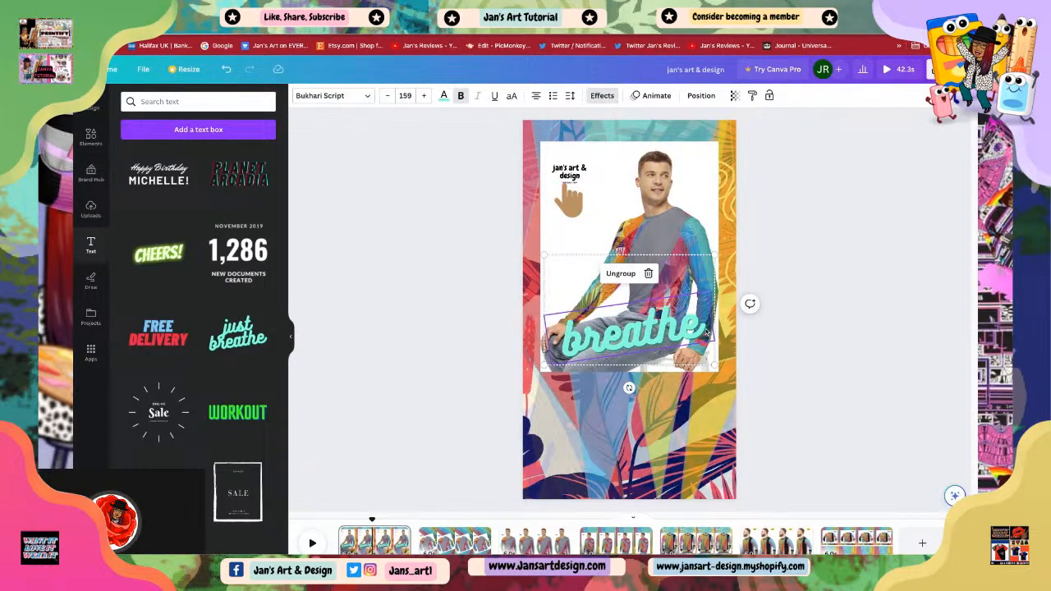
left_click(707, 333)
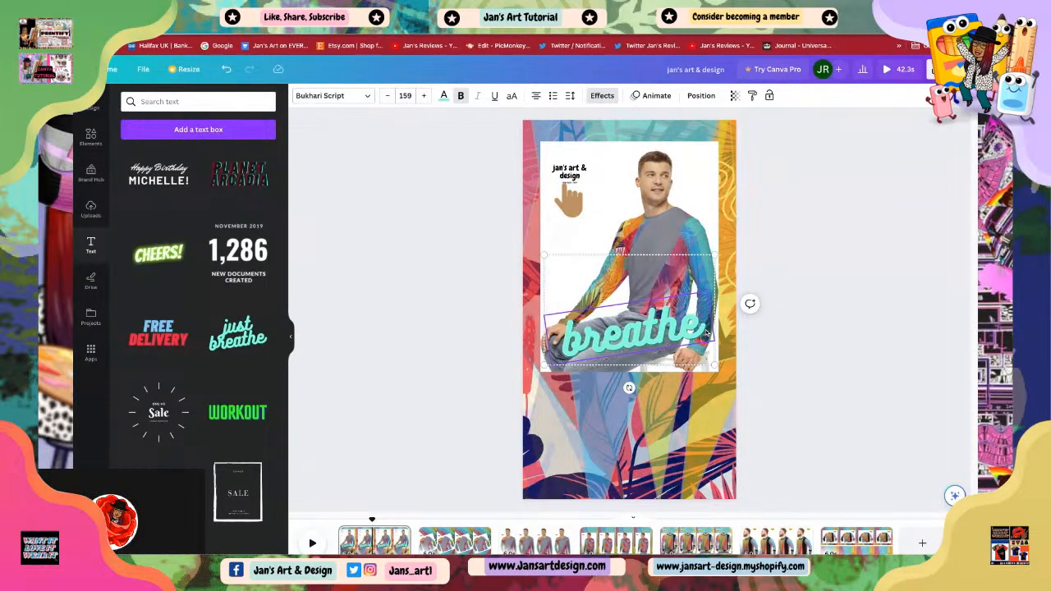
key("BackSpace")
key("BackSpace")
key("BackSpace")
key("BackSpace")
key("BackSpace")
key("BackSpace")
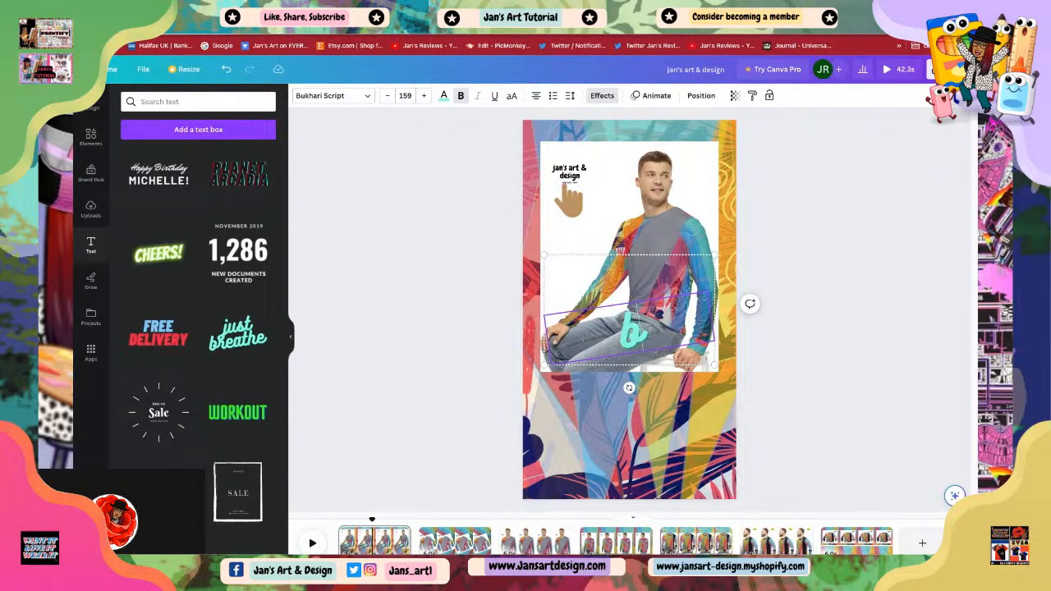
key("BackSpace")
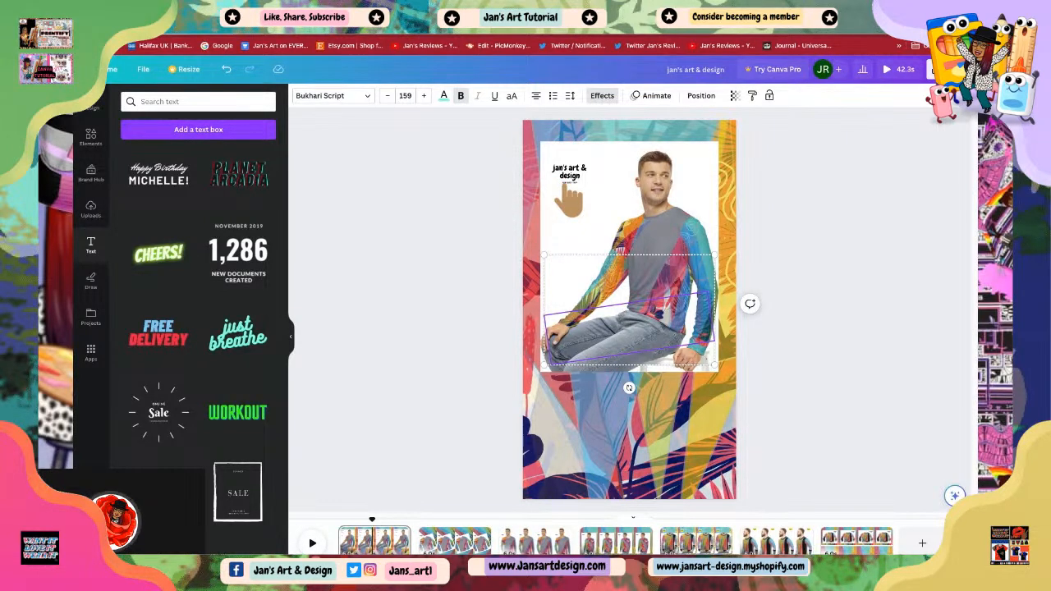
type("rele")
key("BackSpace")
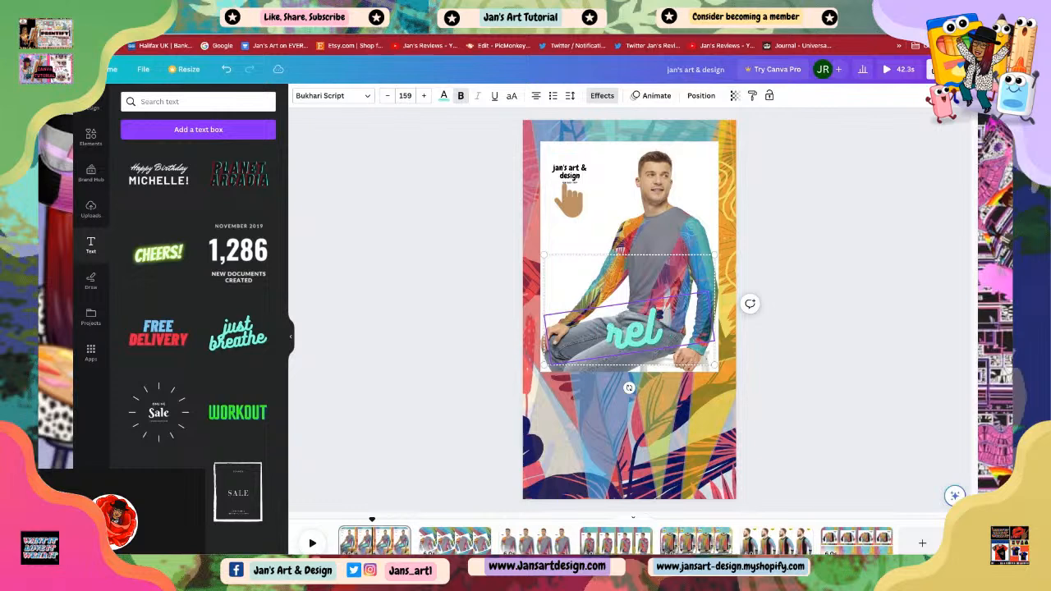
type("z")
key("BackSpace")
type("ax")
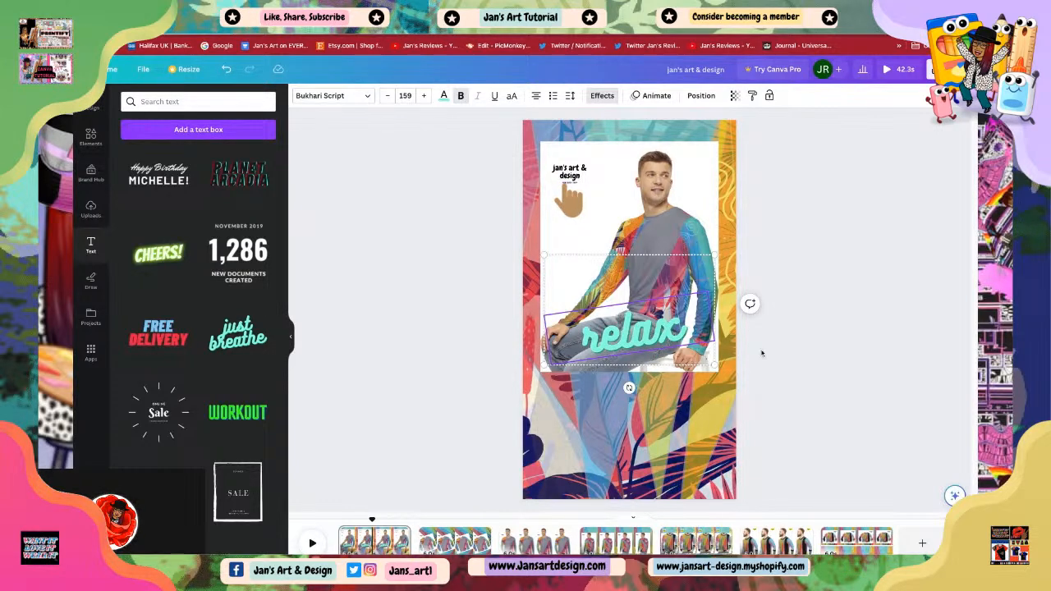
Step: Move the 'relax' text below the model photo and enlarge it to font size 191
left_click_drag(638, 270, 638, 334)
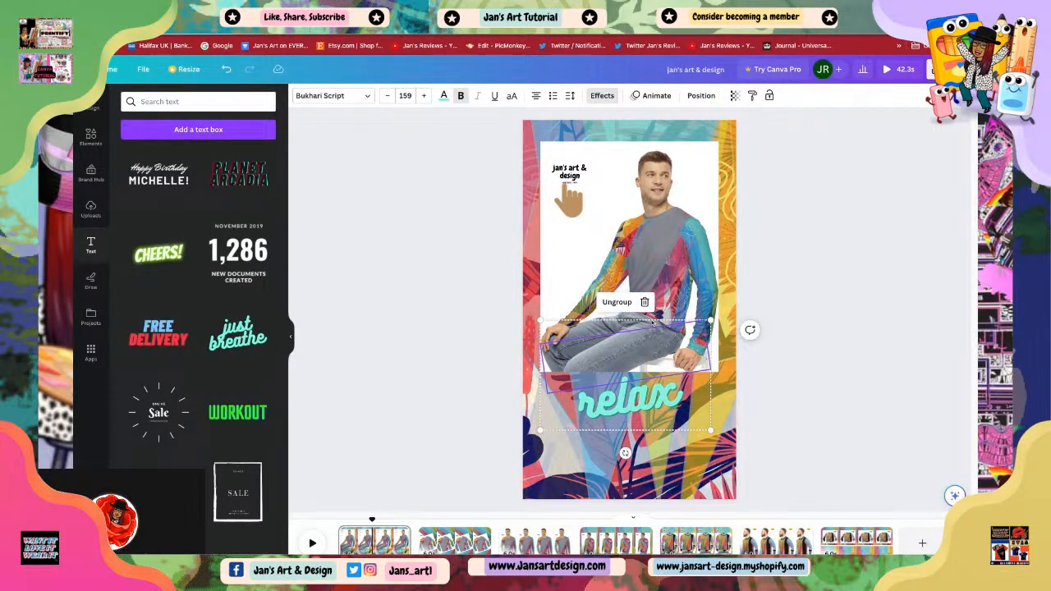
left_click(651, 378)
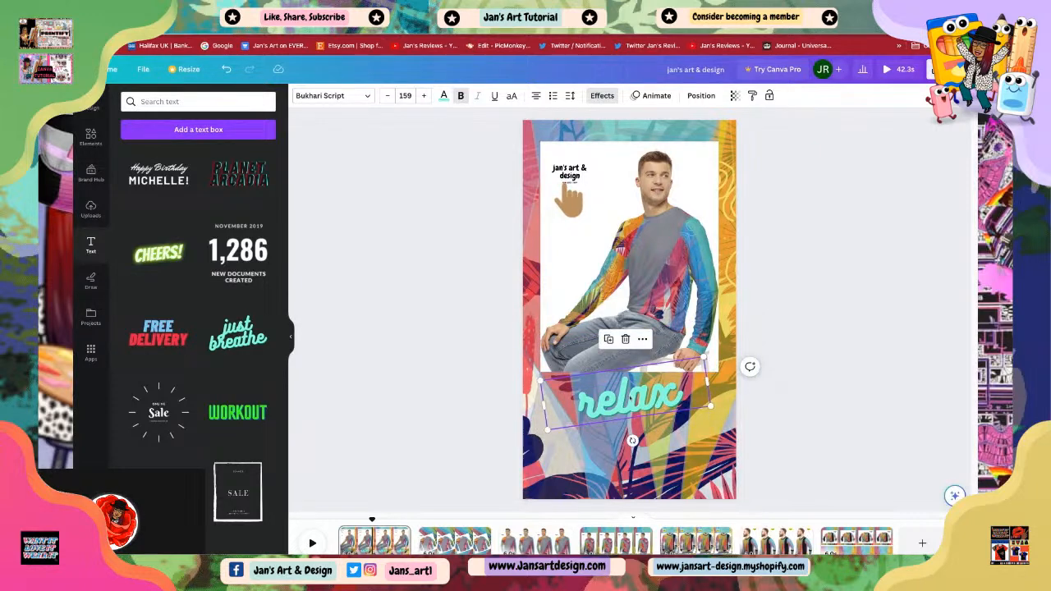
left_click_drag(651, 379, 641, 366)
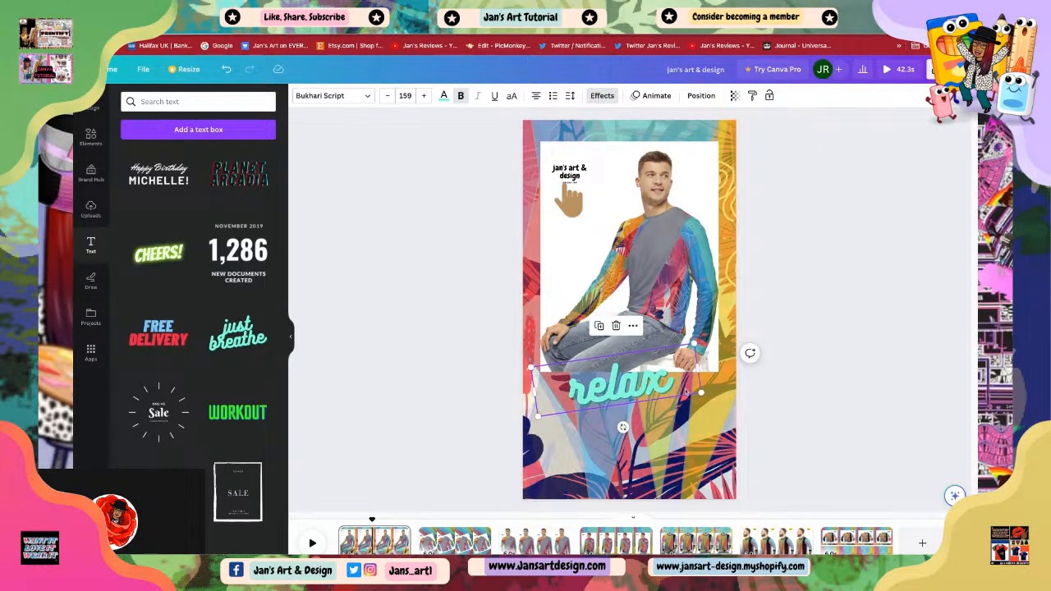
left_click_drag(701, 392, 710, 394)
key("Escape")
left_click_drag(638, 392, 621, 391)
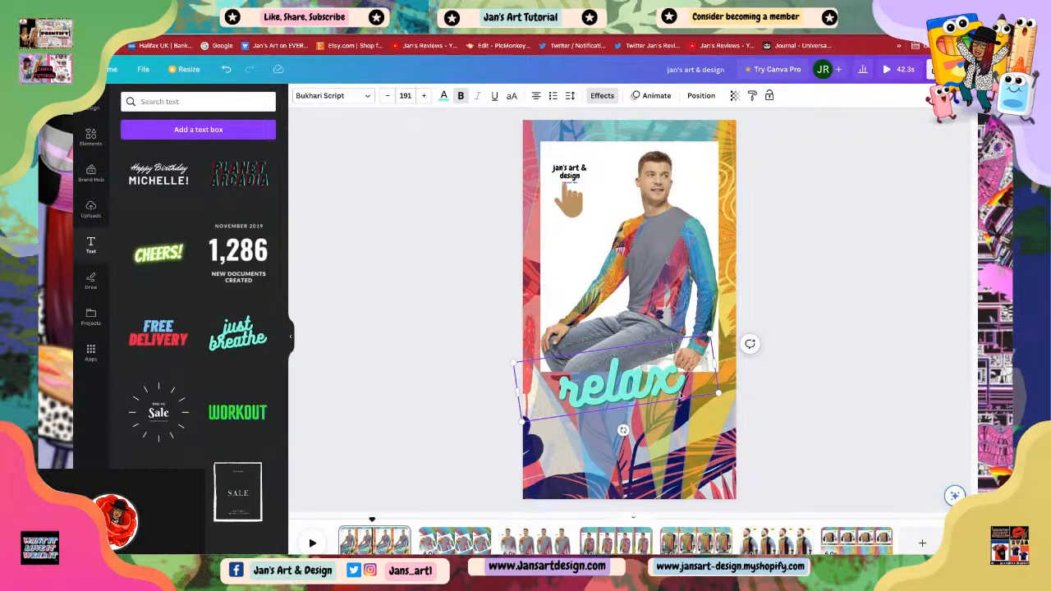
Step: Browse the text templates, then replace 'relax' with 'slay' and add 'today' on a second line
scroll(174, 447, "down", 5)
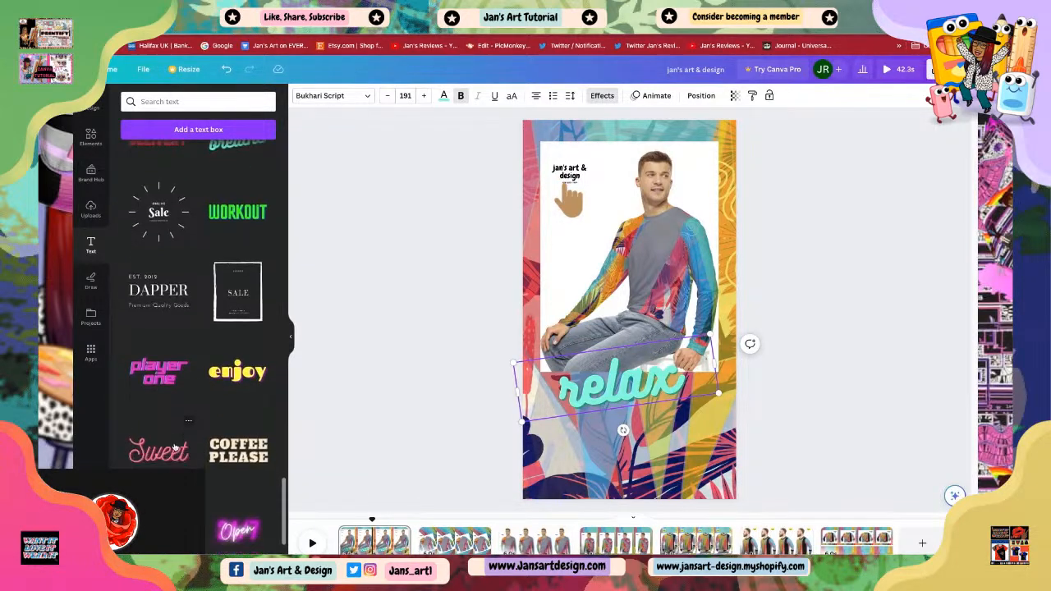
scroll(175, 448, "down", 7)
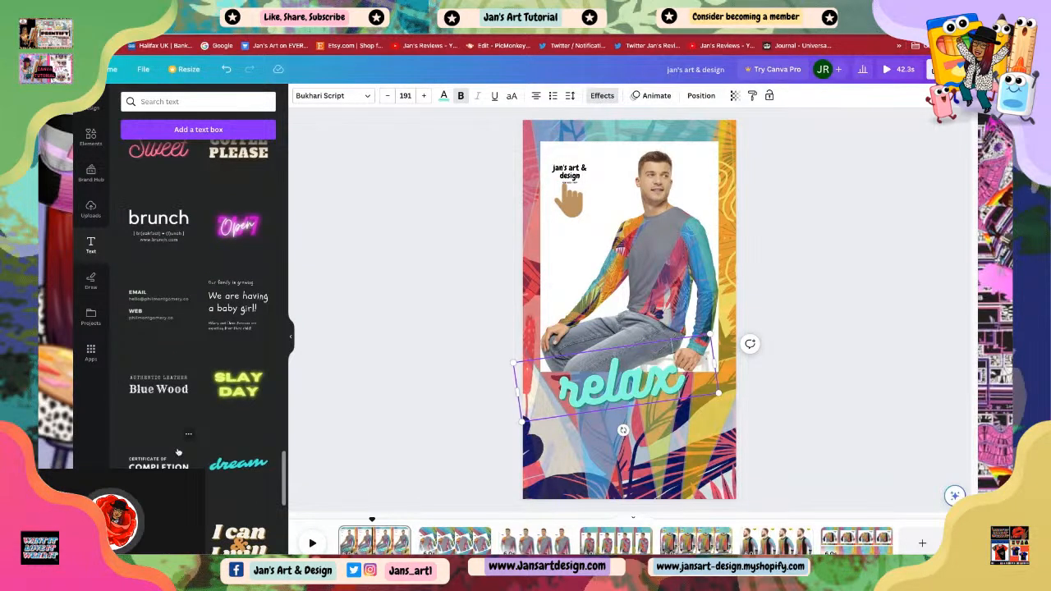
scroll(178, 452, "down", 2)
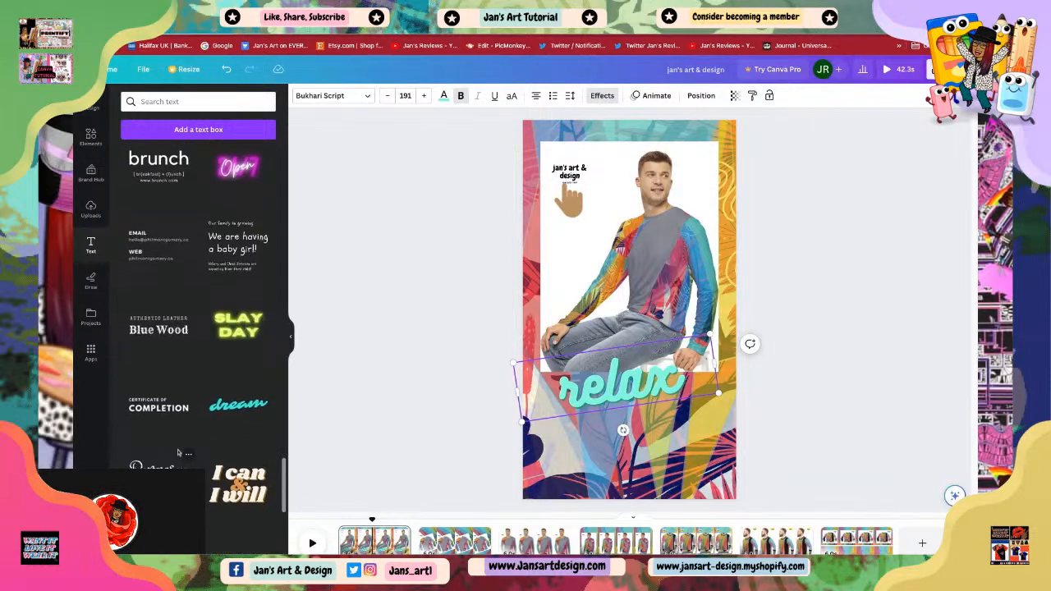
scroll(178, 452, "down", 8)
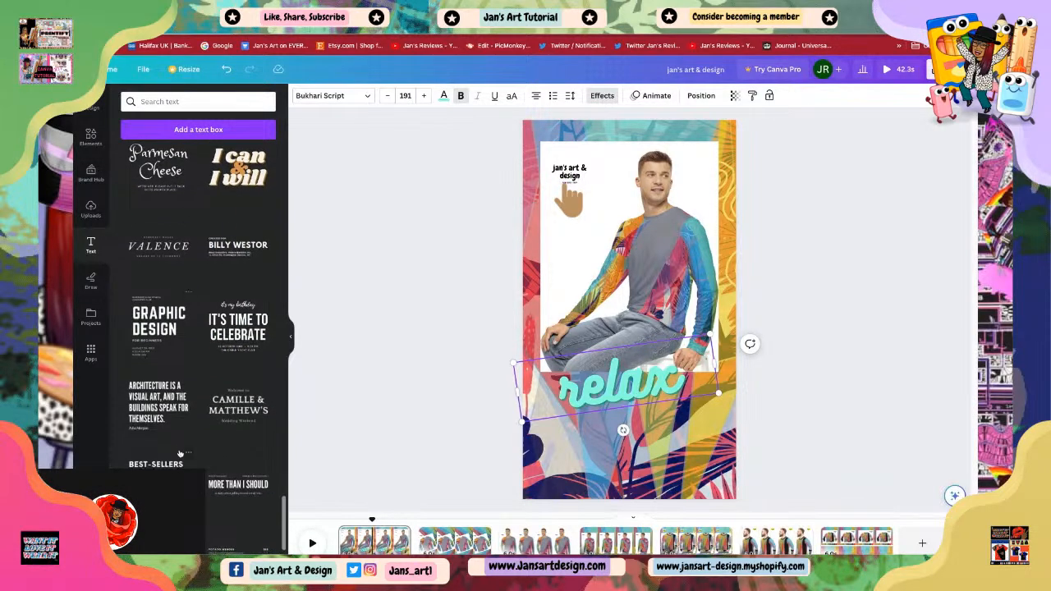
scroll(181, 453, "down", 8)
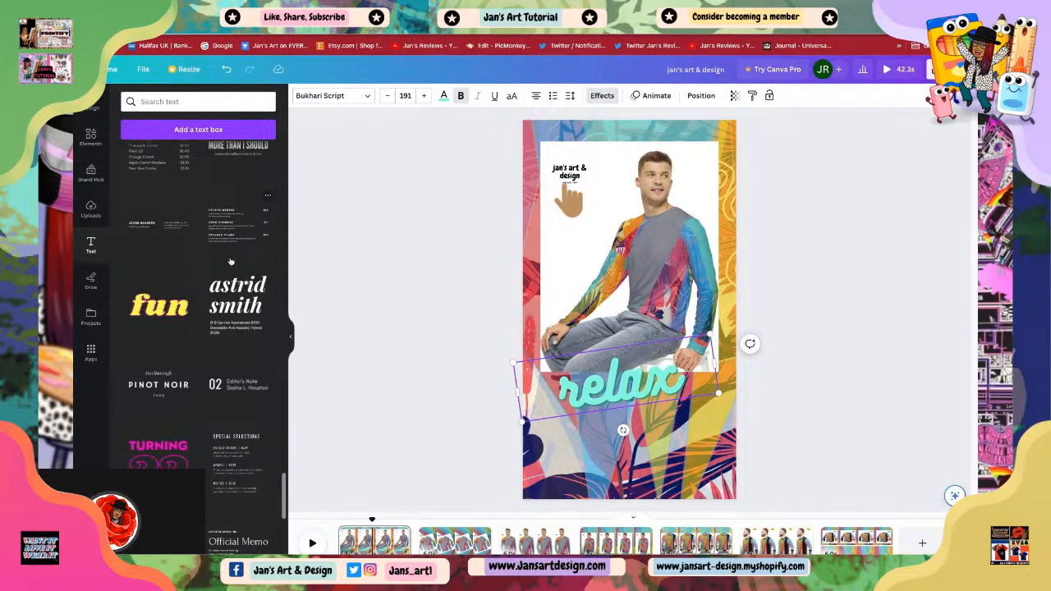
scroll(231, 261, "up", 12)
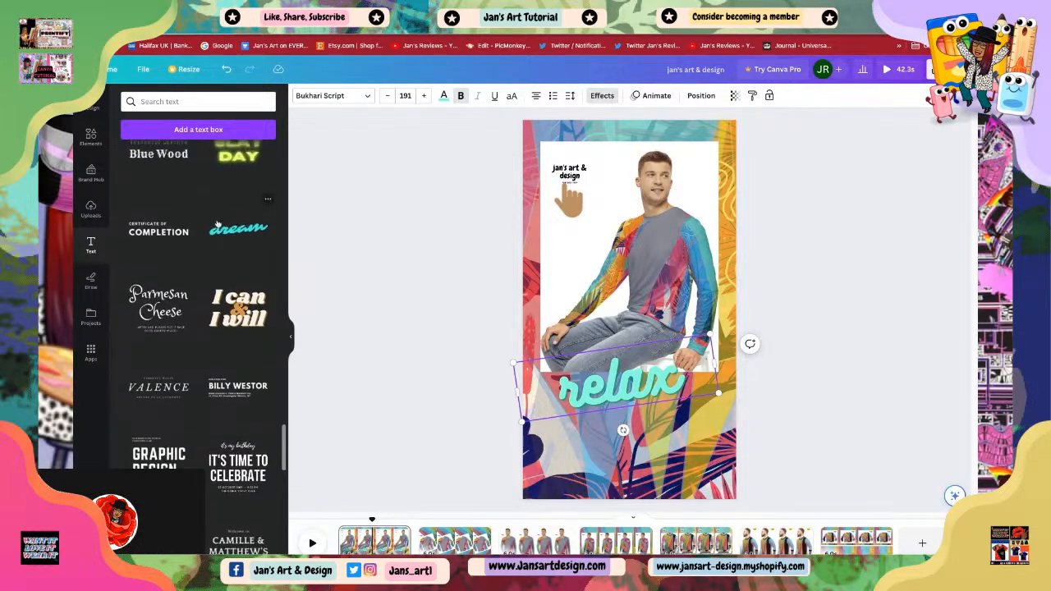
scroll(218, 226, "up", 1)
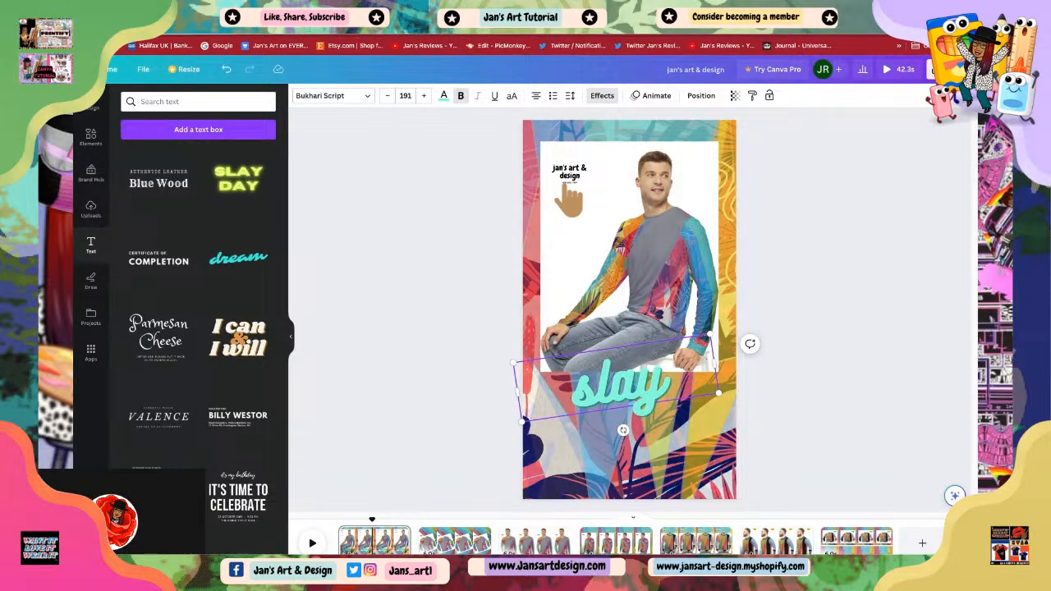
key("Return")
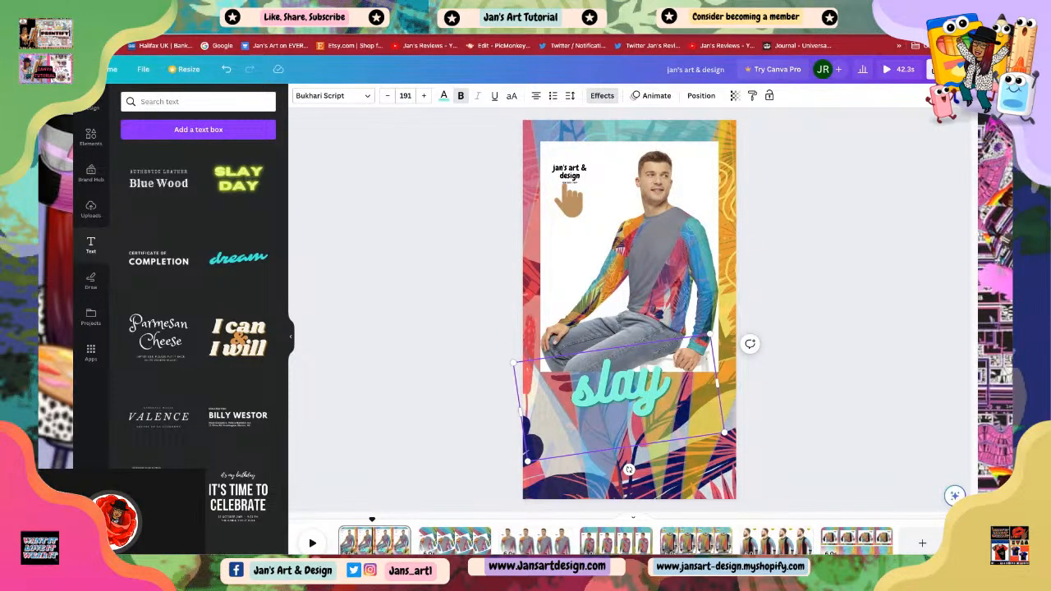
type("today")
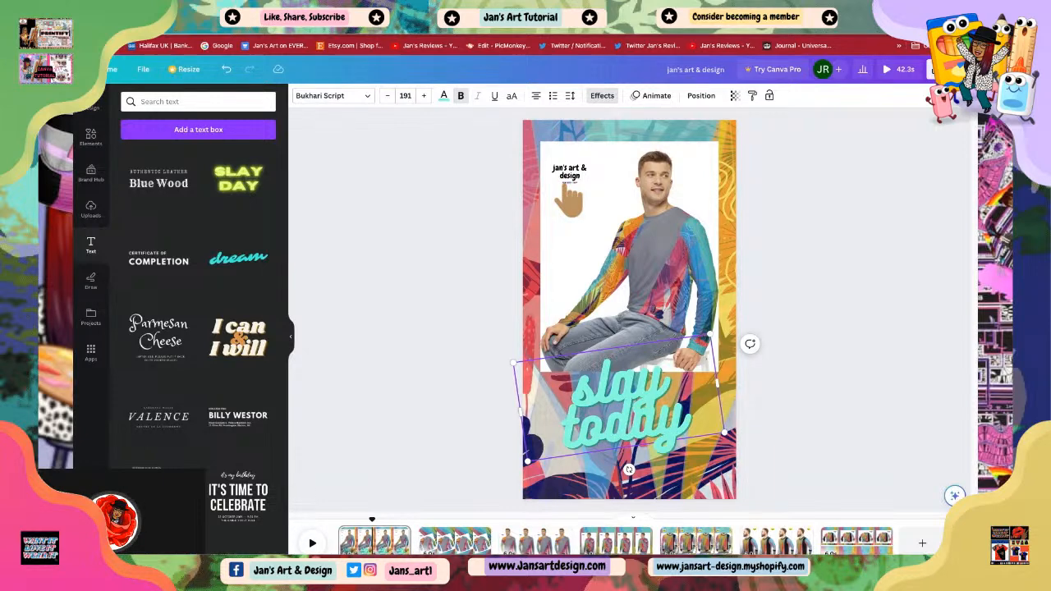
Step: Move the 'slay today' text lower across the page and enlarge it to about font size 217
left_click(778, 346)
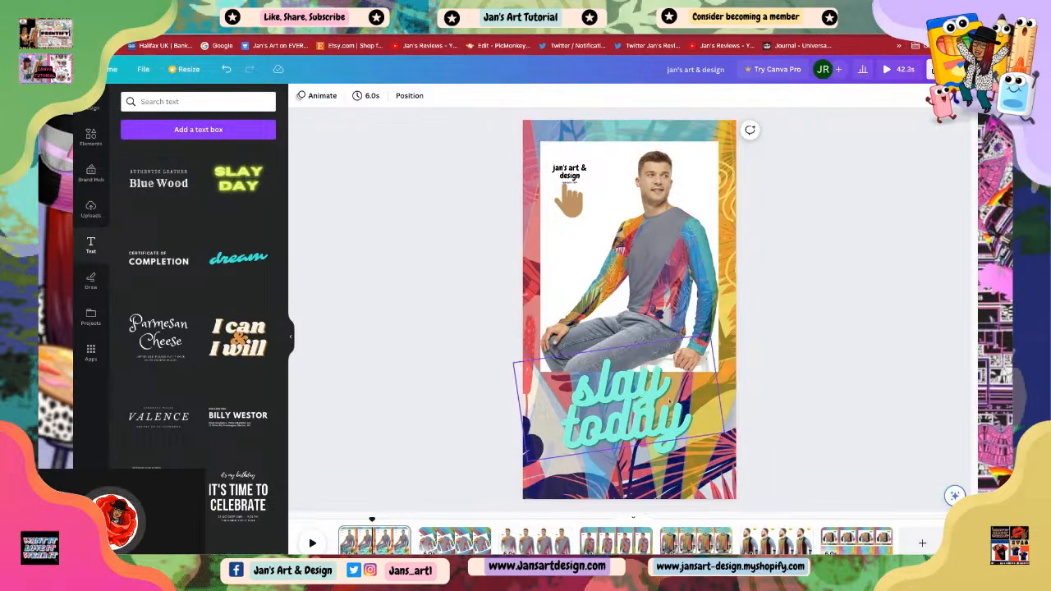
left_click_drag(669, 401, 669, 418)
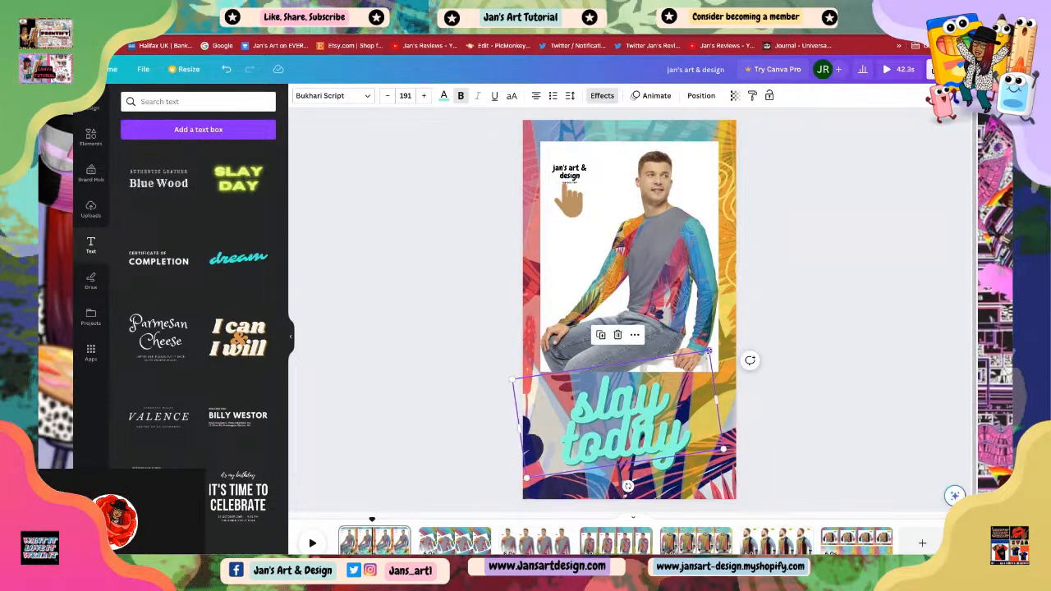
left_click_drag(708, 351, 749, 353)
left_click(784, 398)
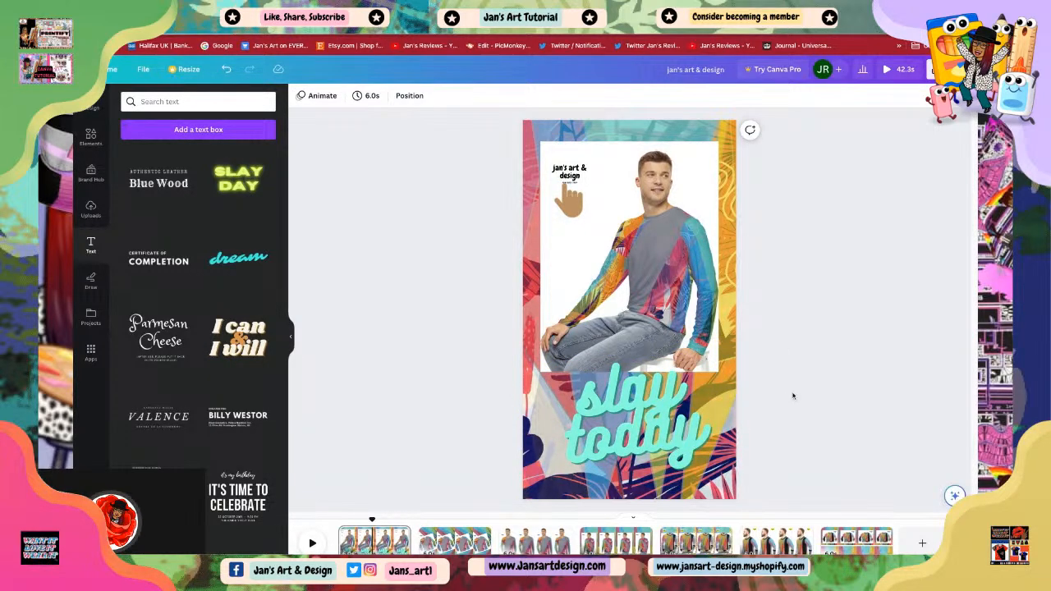
left_click(687, 415)
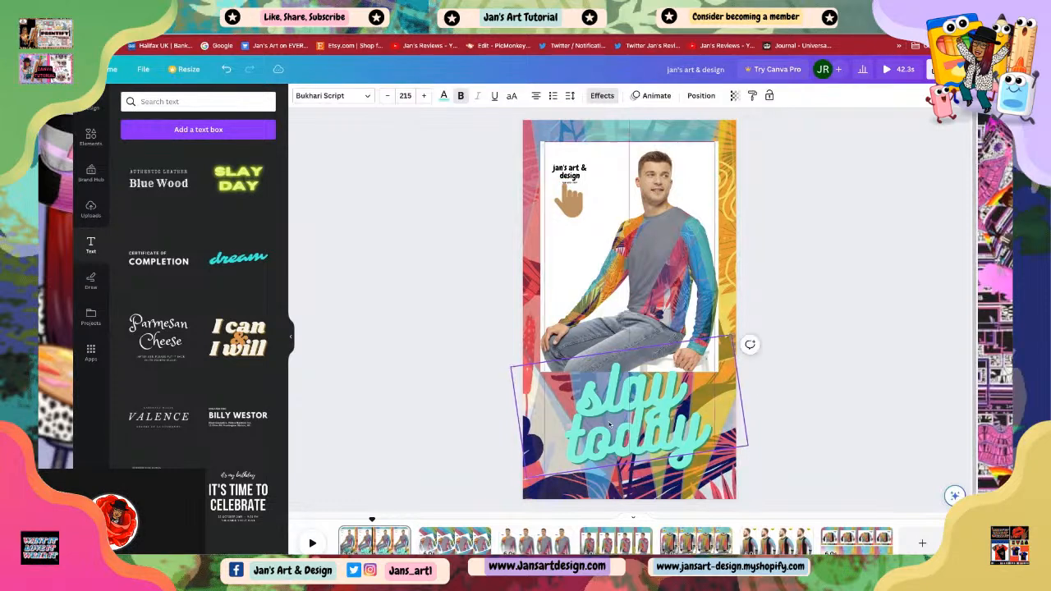
left_click_drag(610, 425, 603, 433)
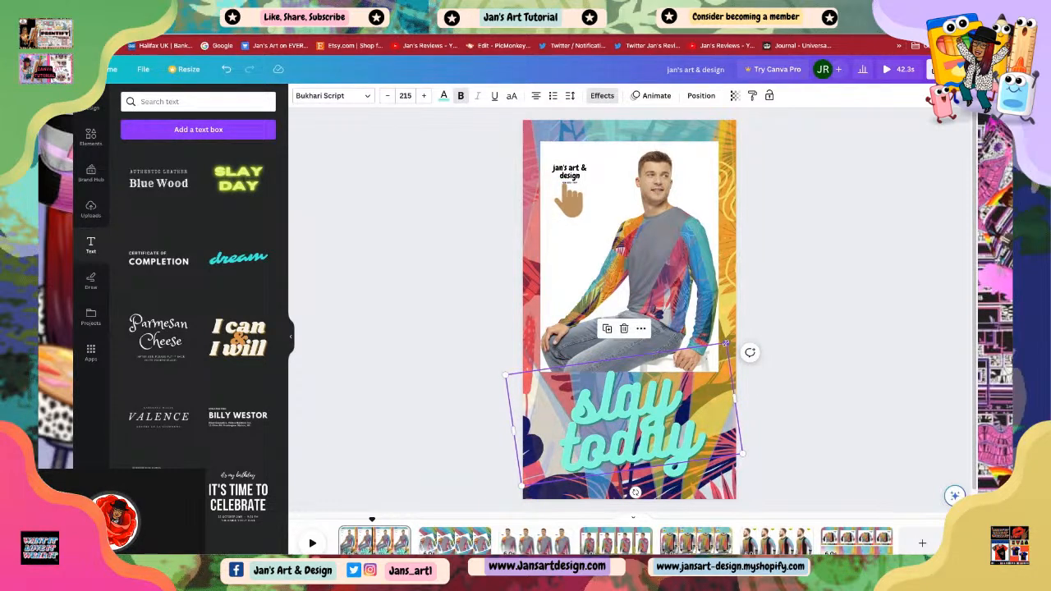
left_click(788, 465)
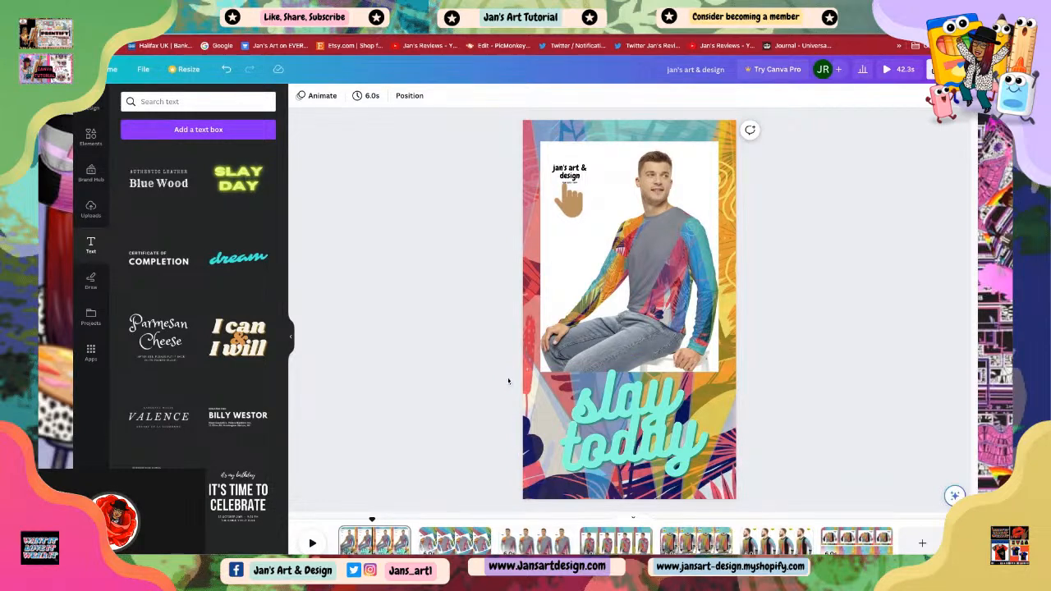
left_click(620, 435)
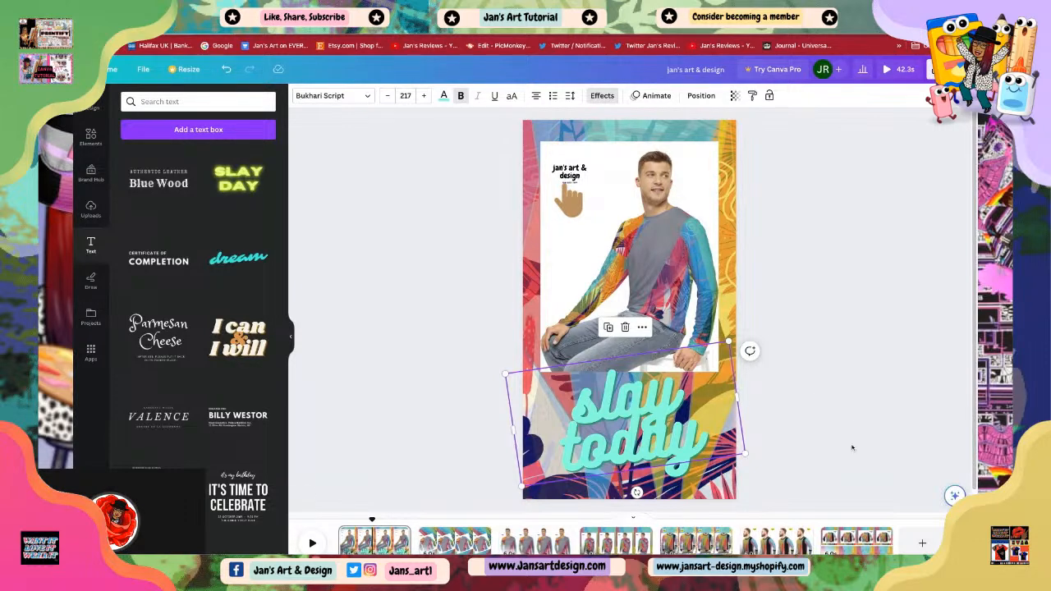
Step: Set the shadow effect colour of the 'slay today' text to red
left_click(443, 97)
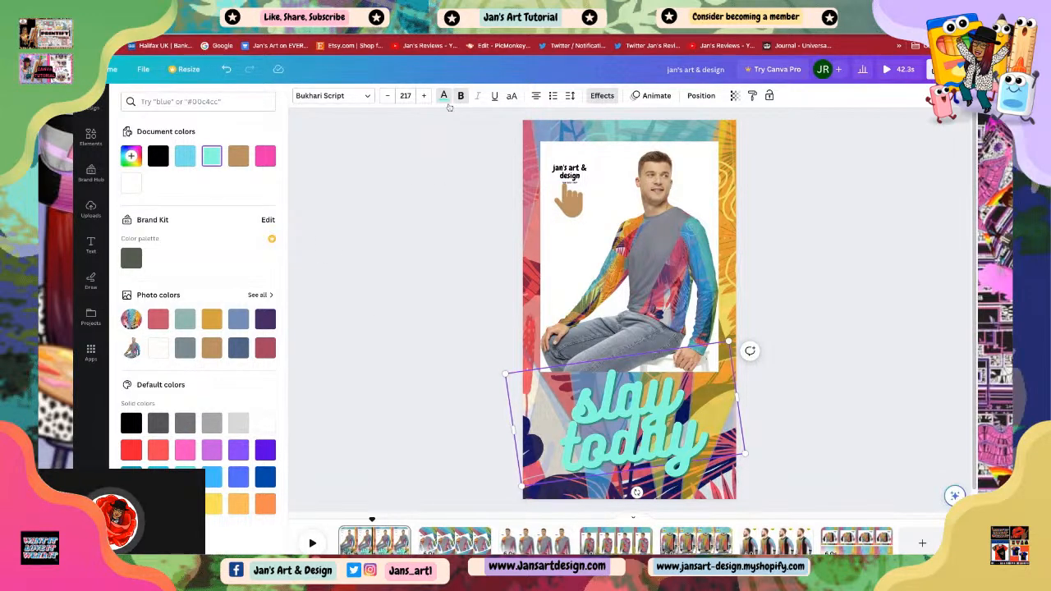
left_click(604, 96)
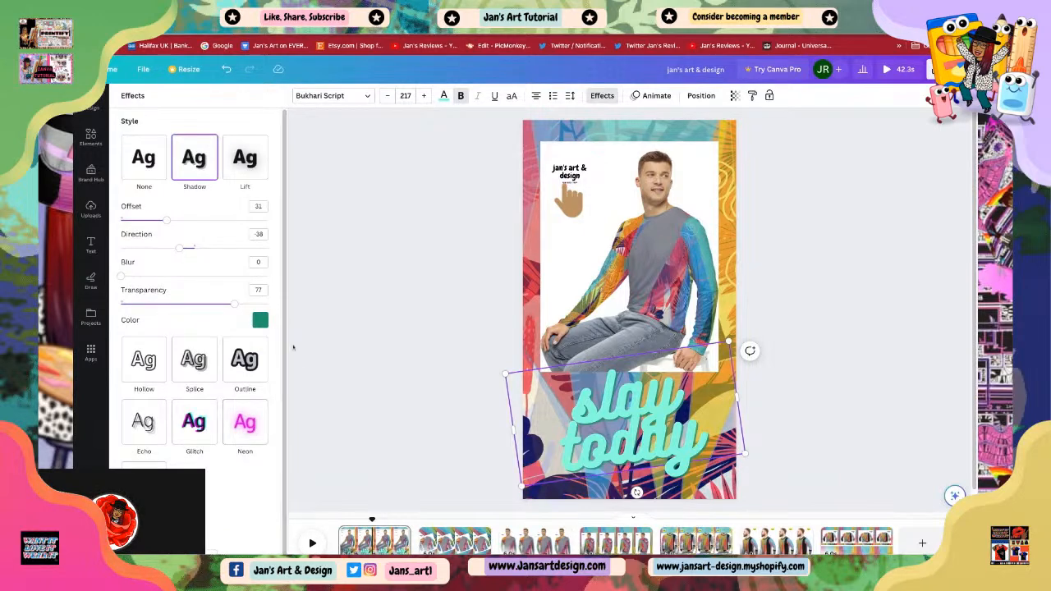
left_click(259, 319)
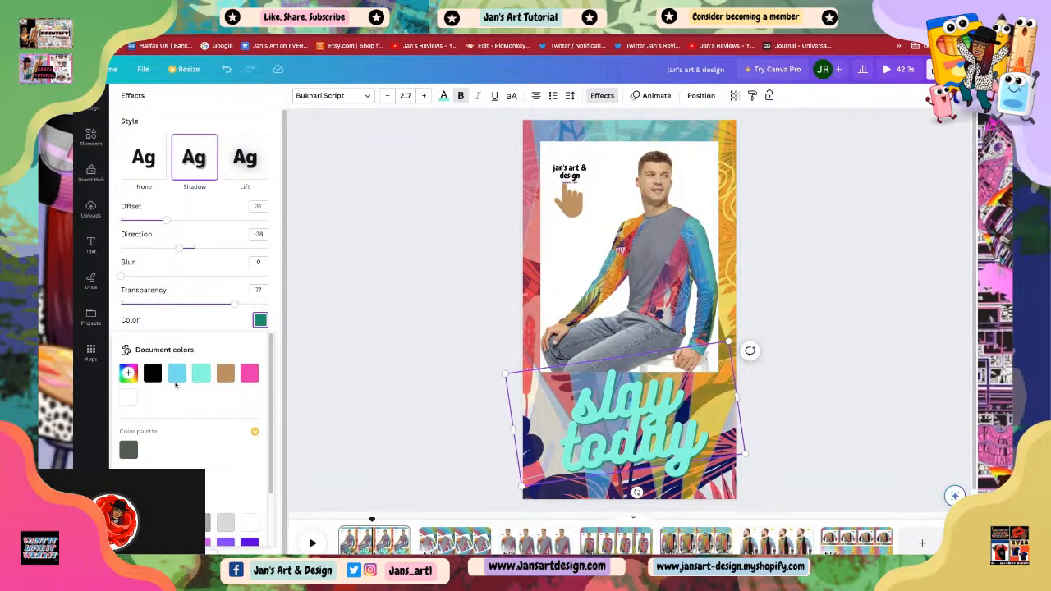
left_click(260, 321)
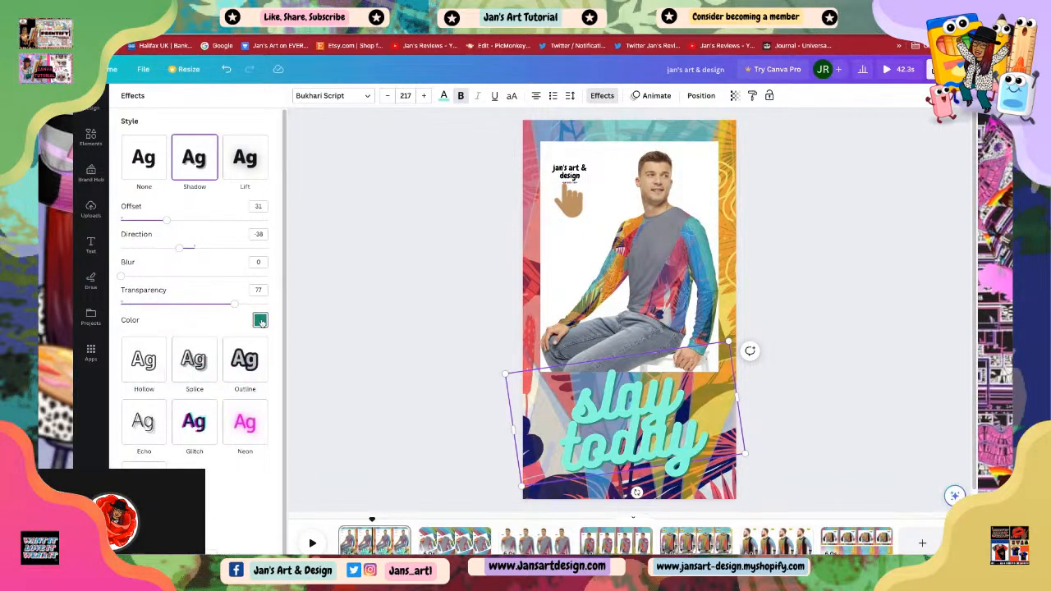
left_click(260, 322)
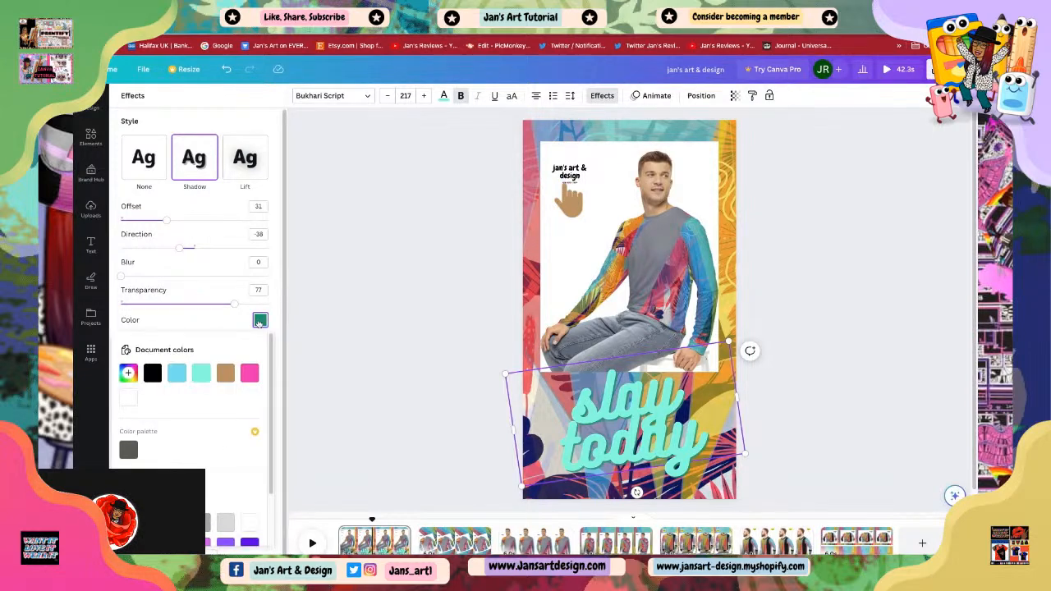
scroll(195, 457, "down", 1)
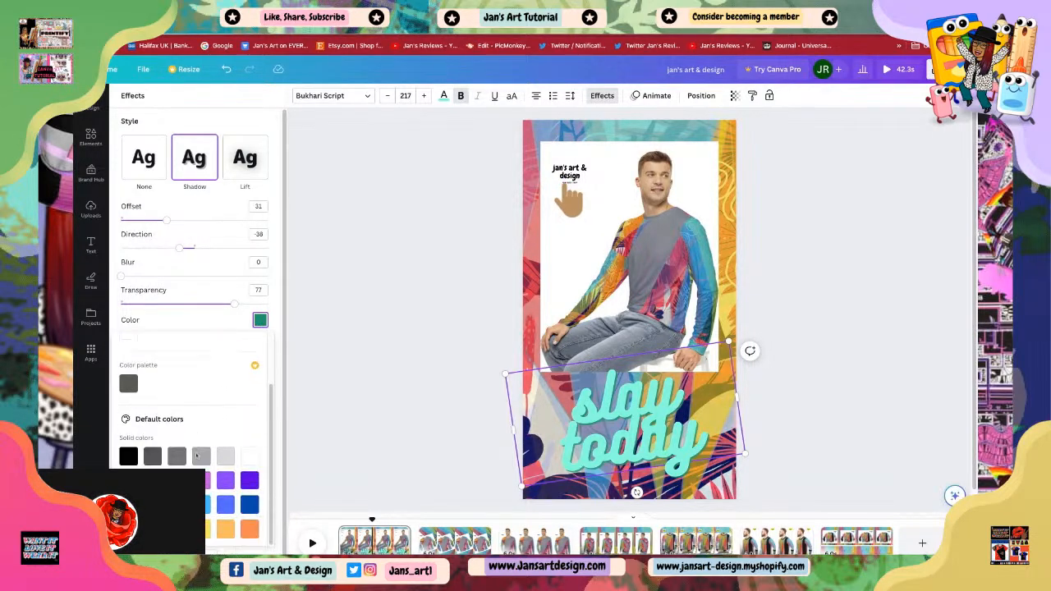
left_click(201, 529)
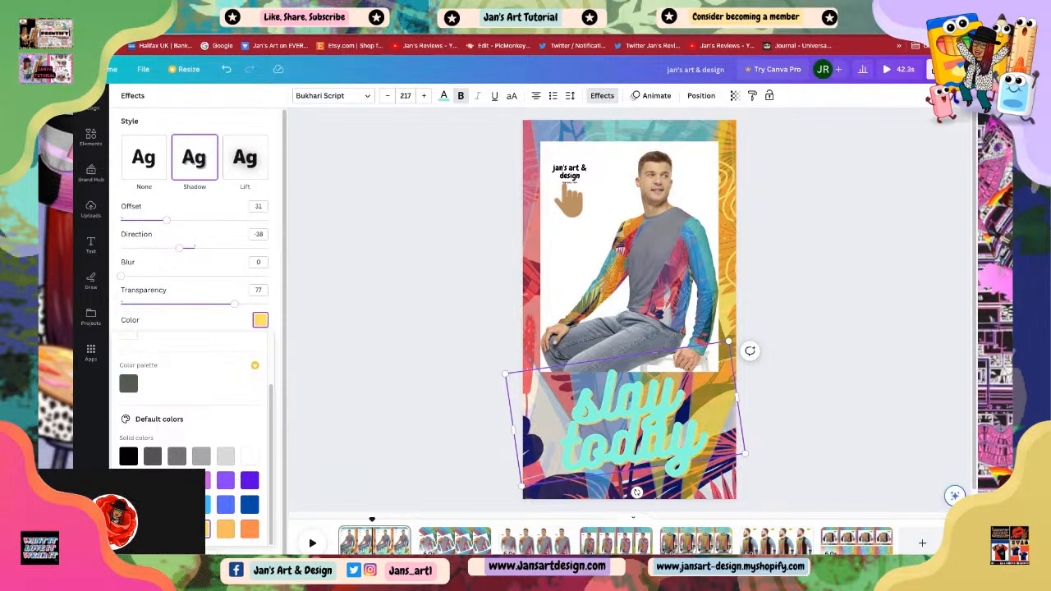
left_click(129, 480)
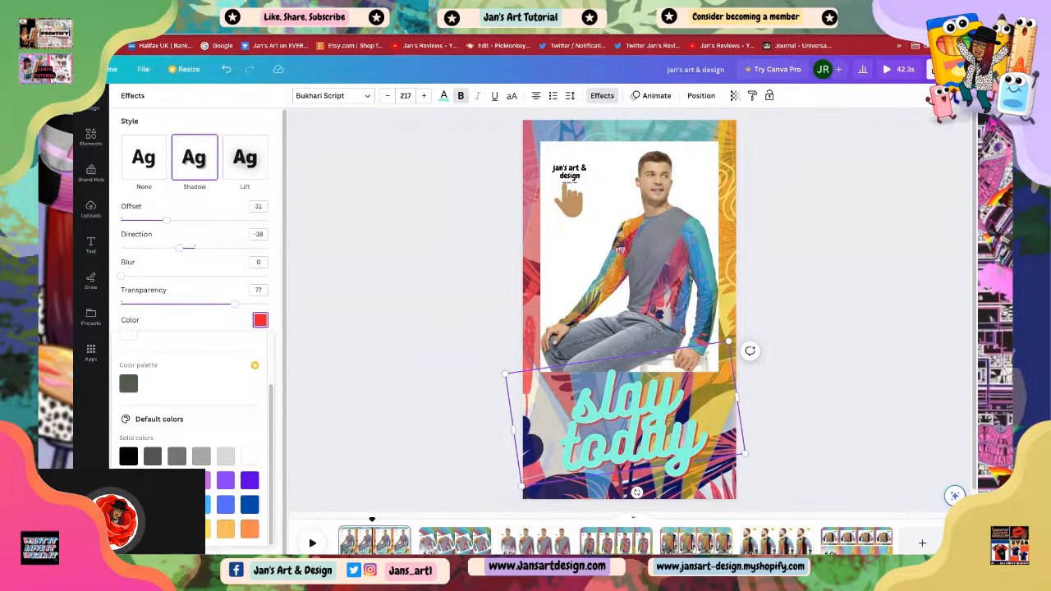
left_click(260, 320)
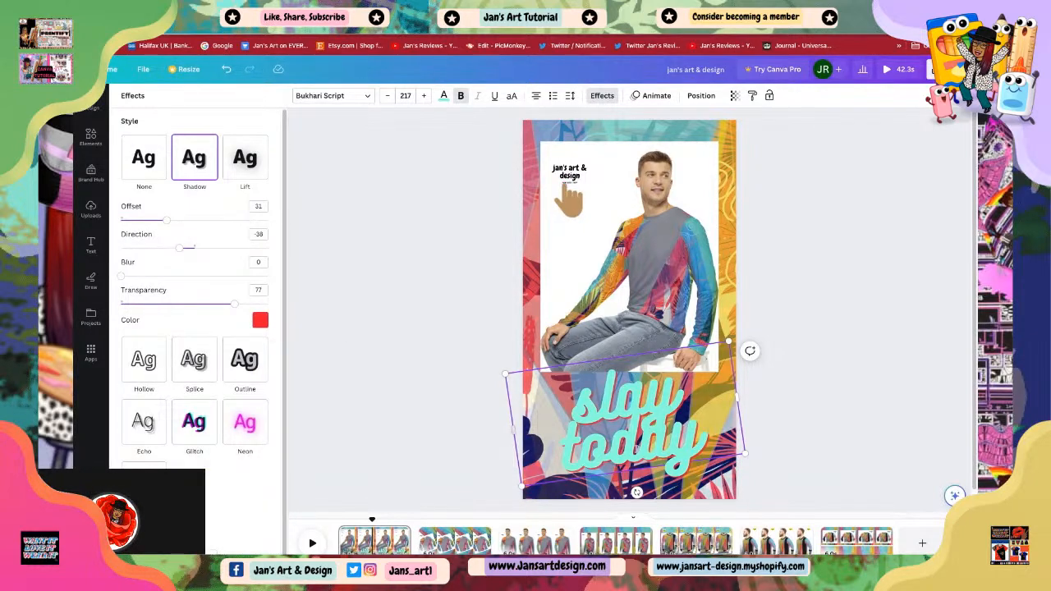
Step: Colour the word 'today' white
left_click(444, 96)
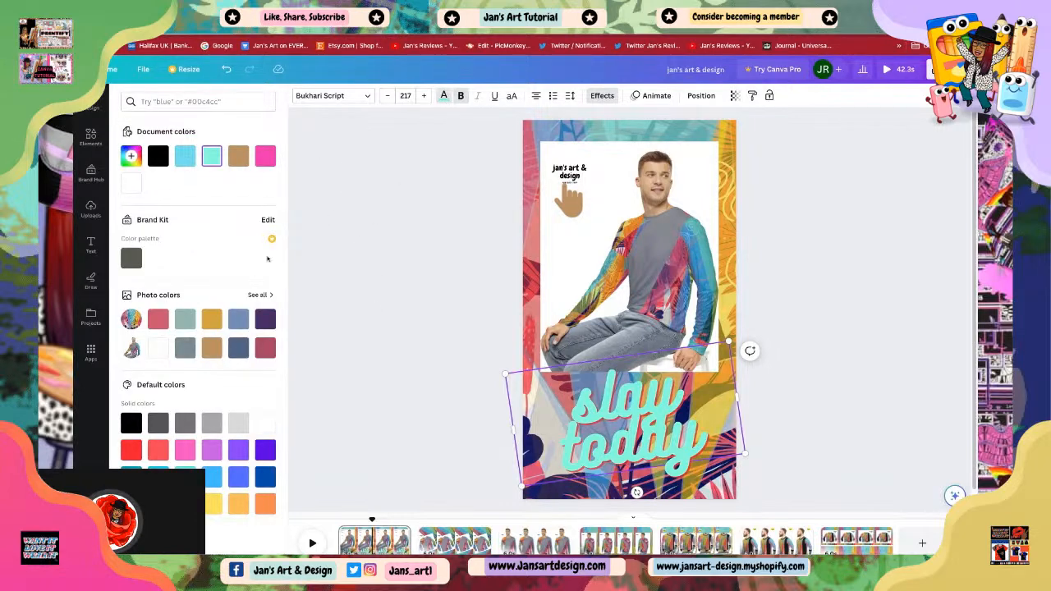
left_click(265, 425)
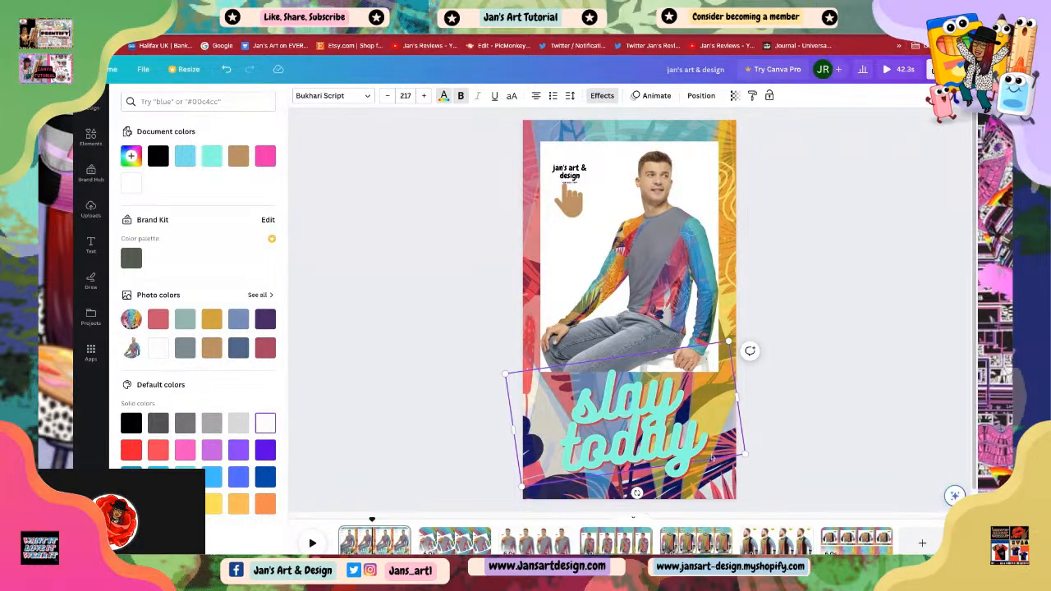
left_click(212, 156)
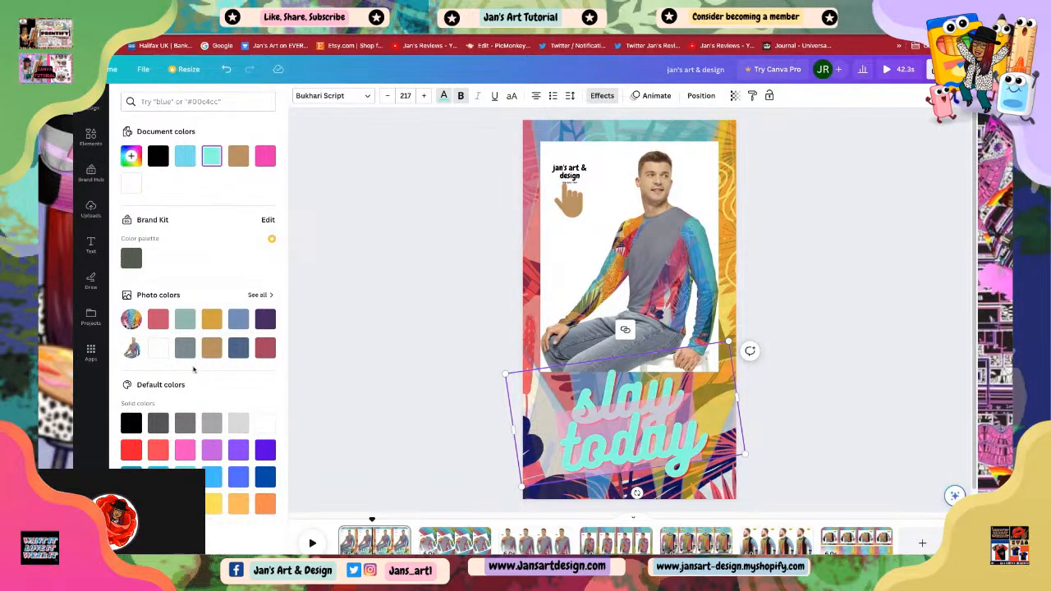
left_click(265, 423)
left_click(361, 384)
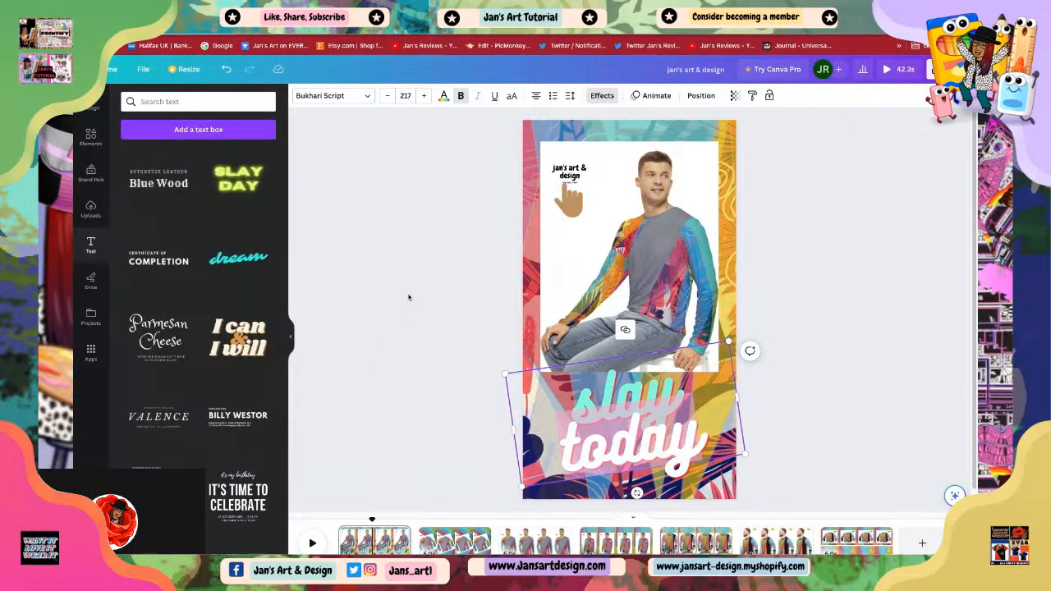
Step: Select the 'slay today' text and open its text animations
left_click(638, 439)
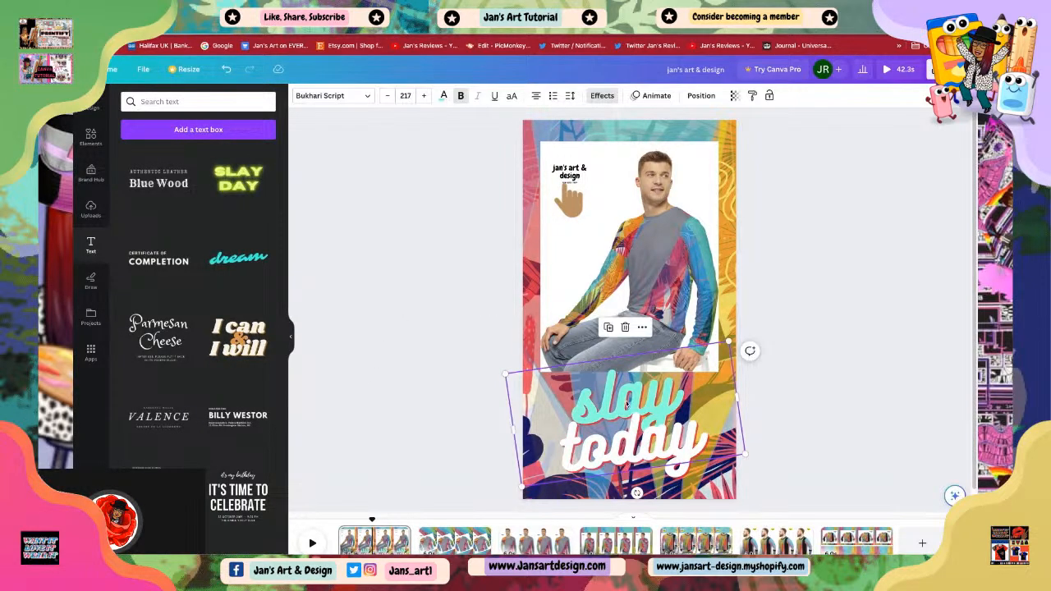
left_click(486, 402)
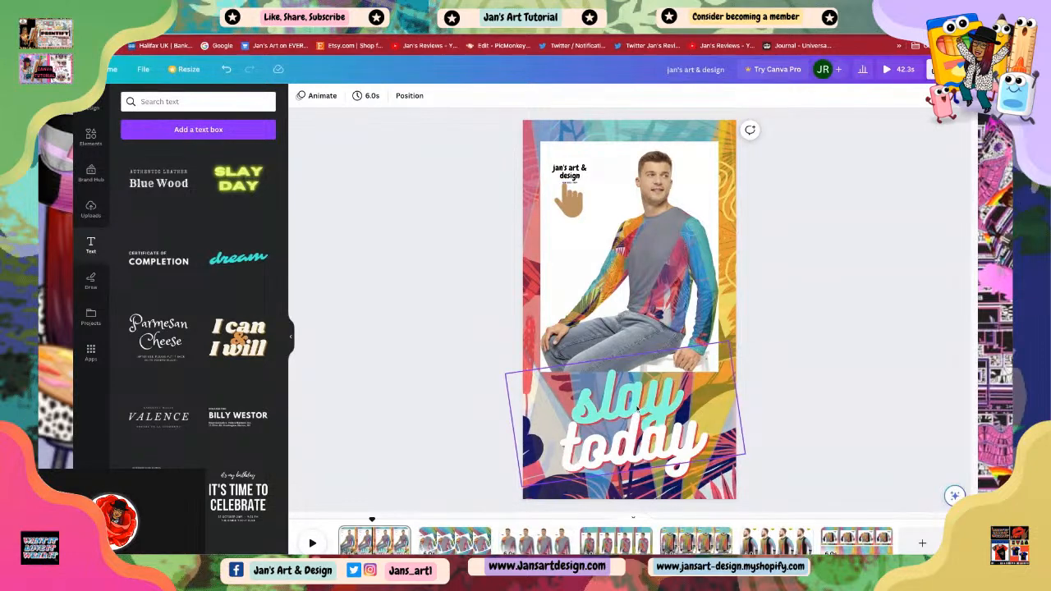
left_click(606, 454)
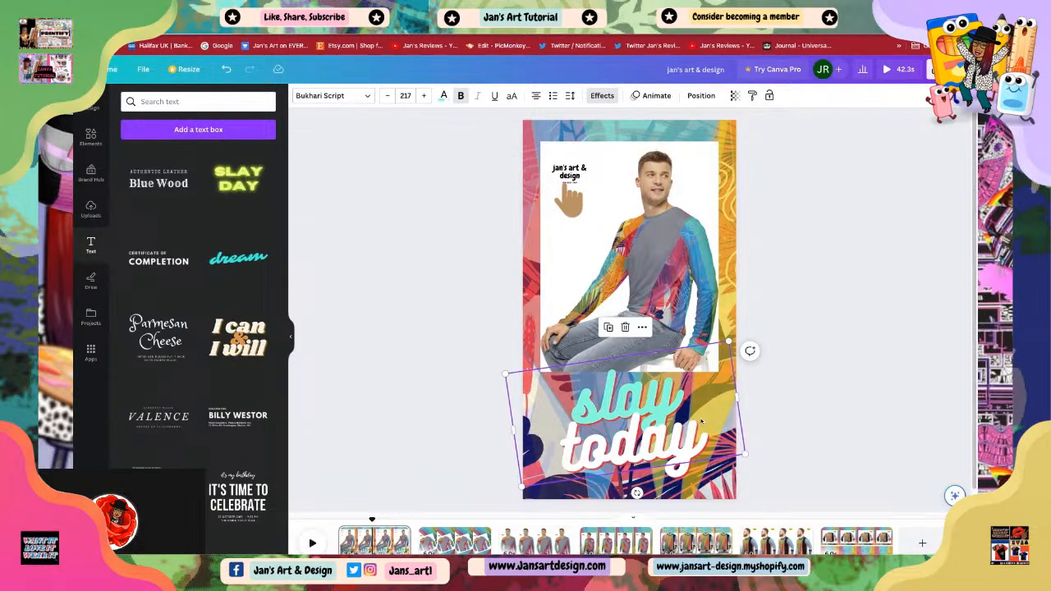
key("Escape")
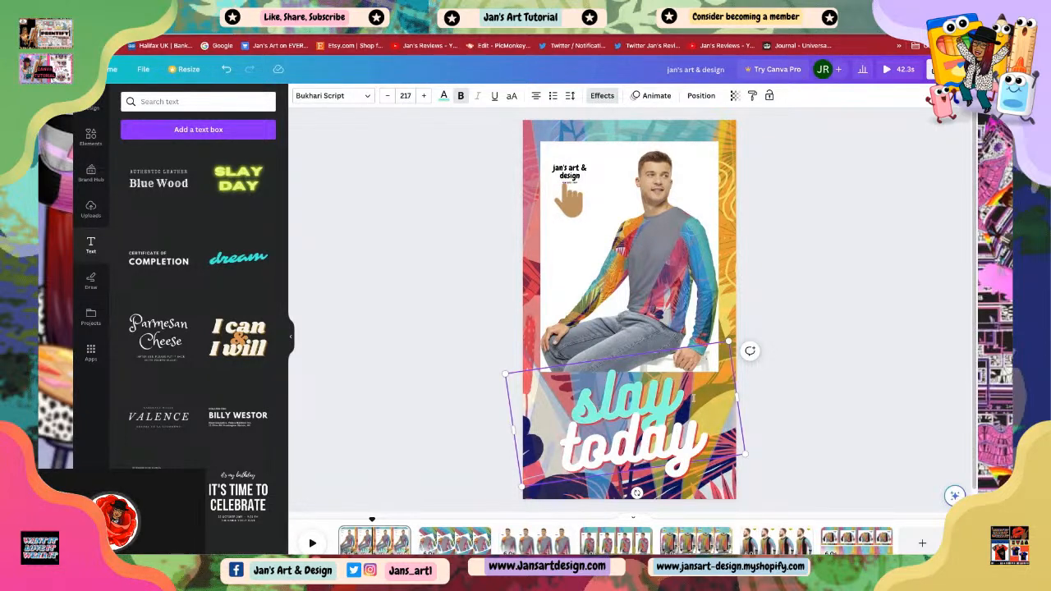
left_click_drag(694, 398, 702, 436)
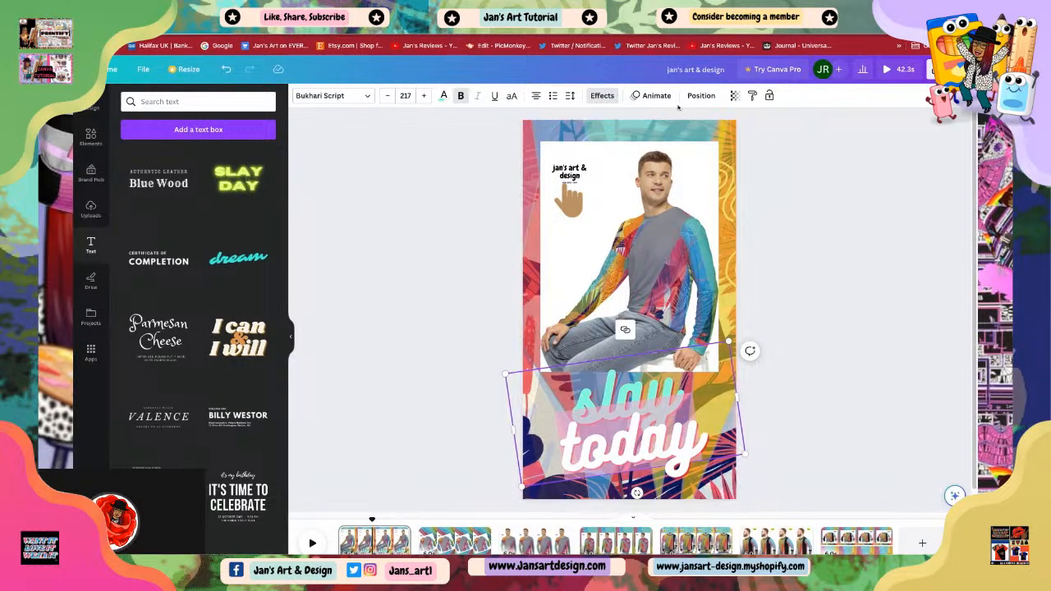
left_click(653, 97)
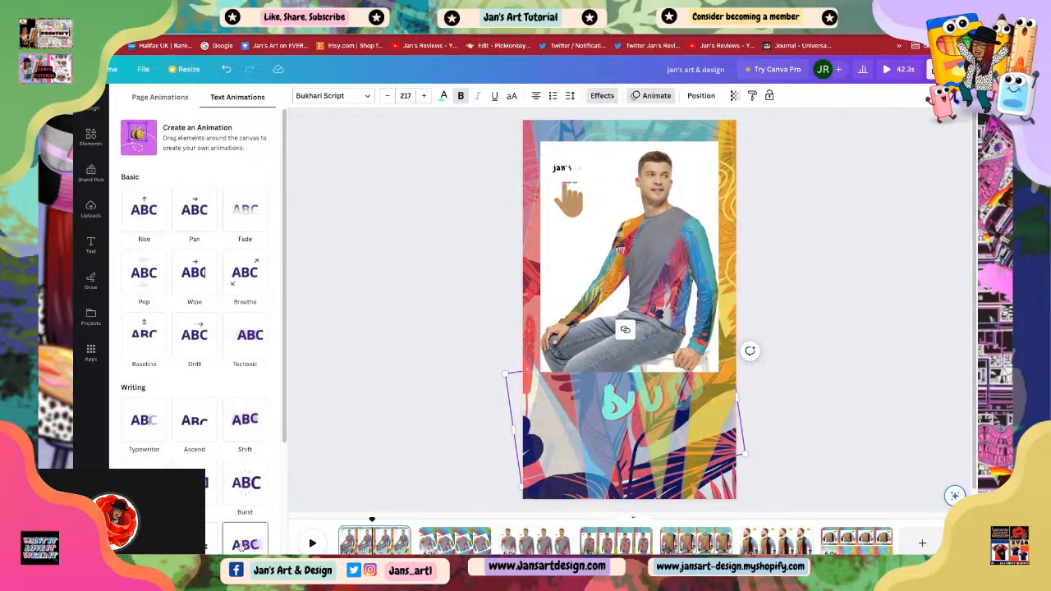
Step: Apply the Skate text animation to the 'slay today' text
left_click(245, 545)
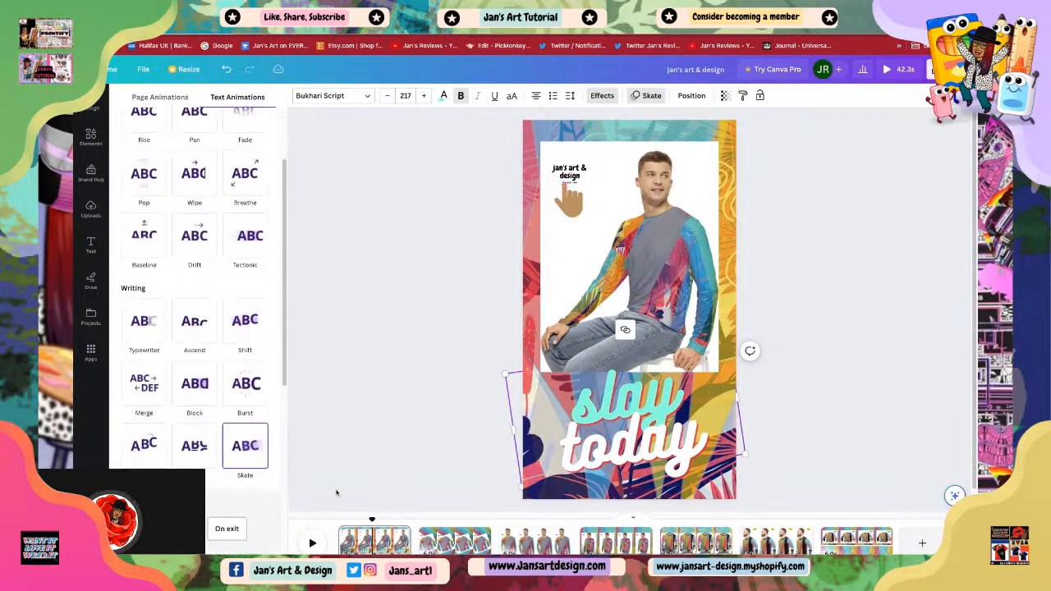
left_click(361, 443)
Step: Apply the Breathe photo animation to the model photo on page 1
left_click(460, 544)
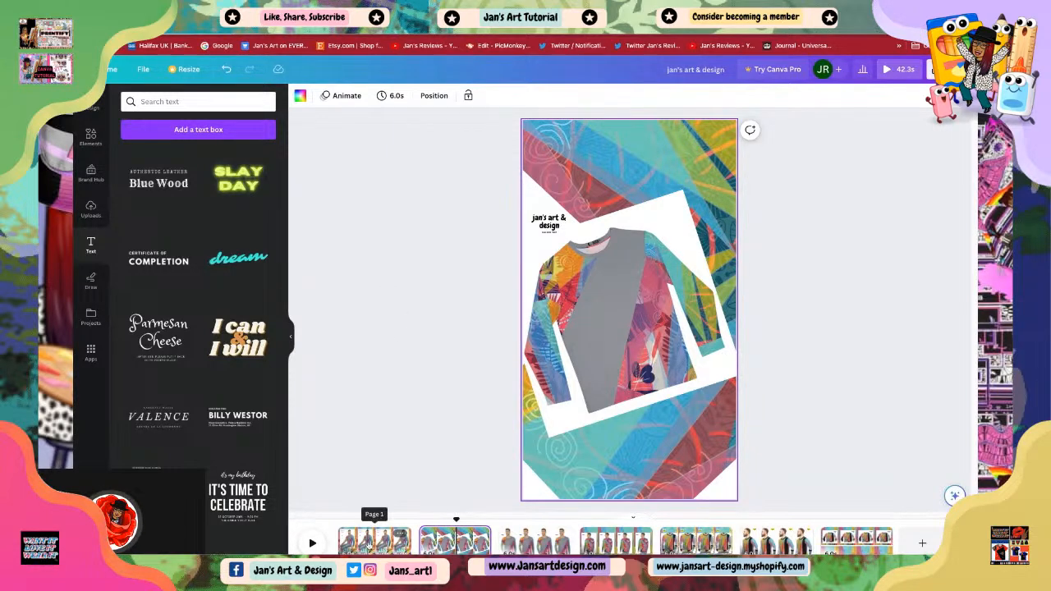
left_click(377, 540)
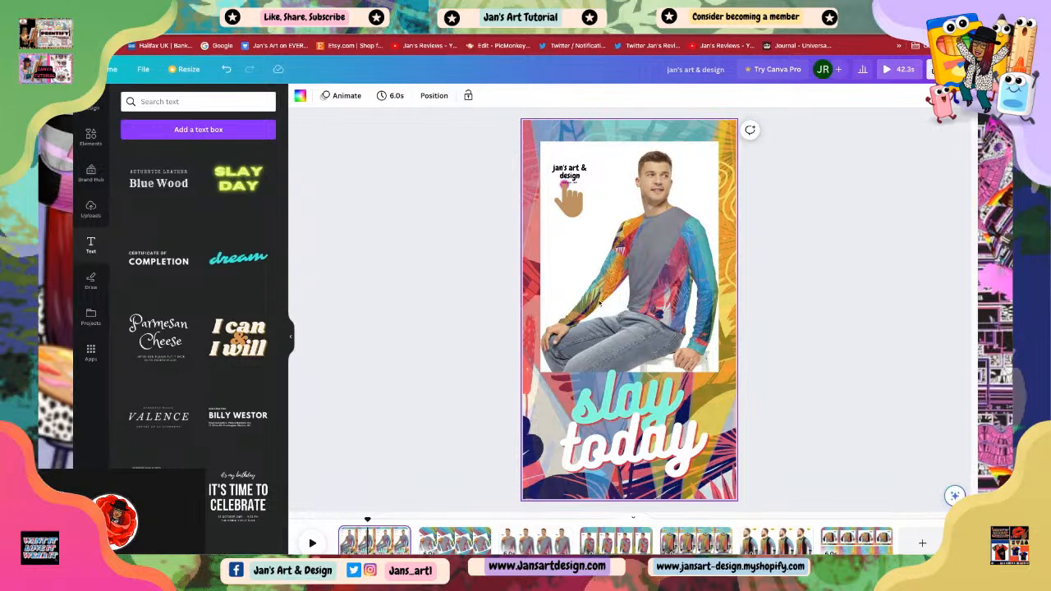
left_click(638, 299)
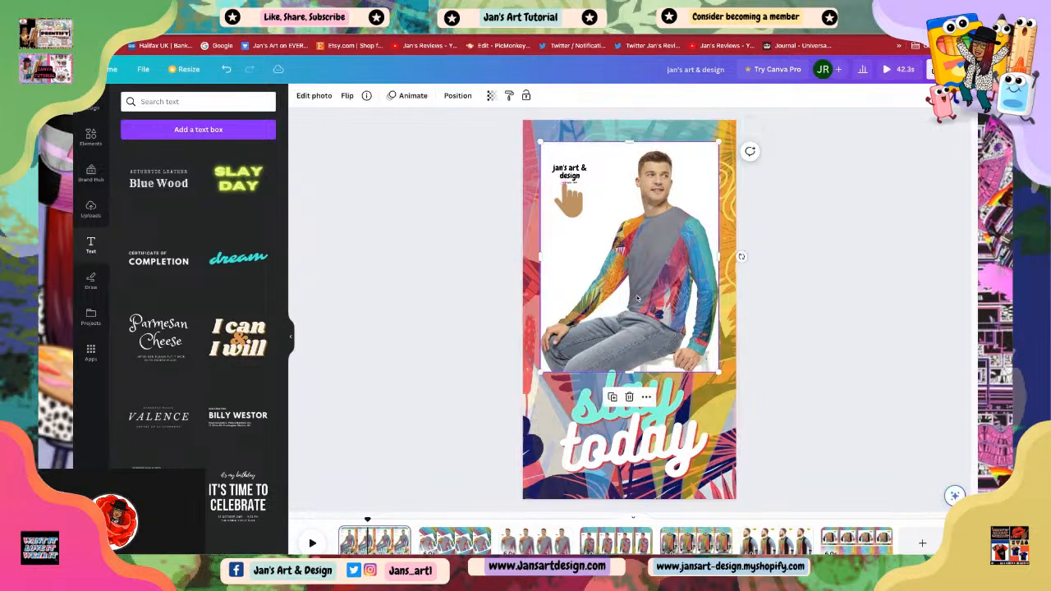
left_click(415, 98)
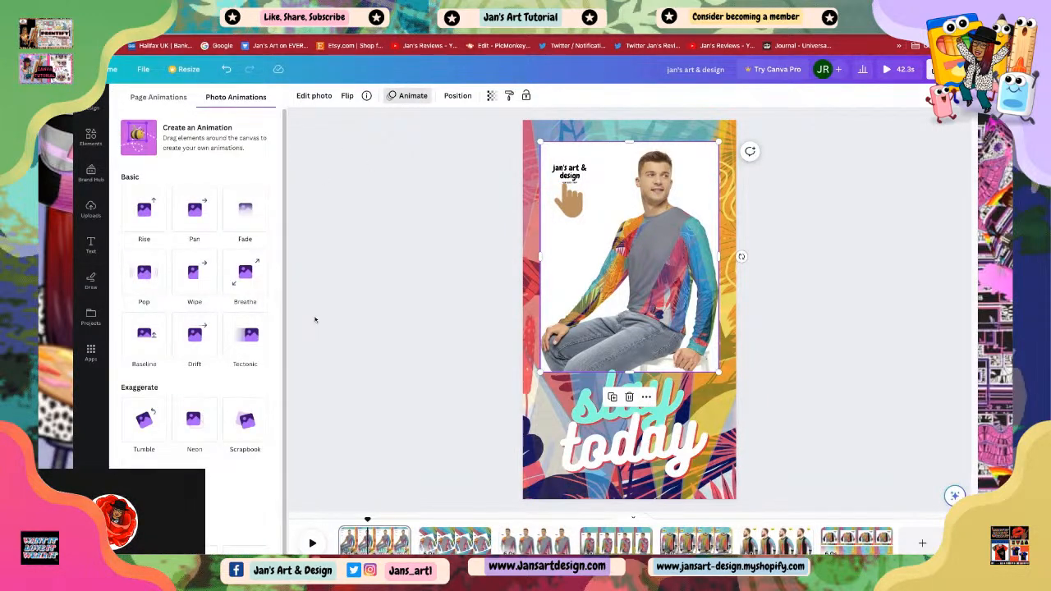
left_click(248, 279)
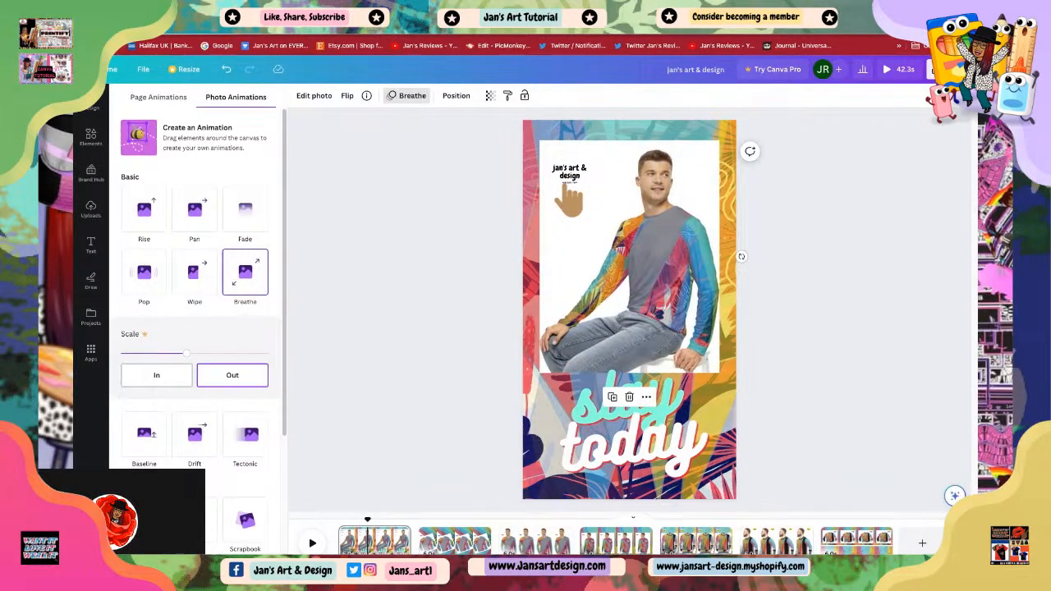
left_click(383, 325)
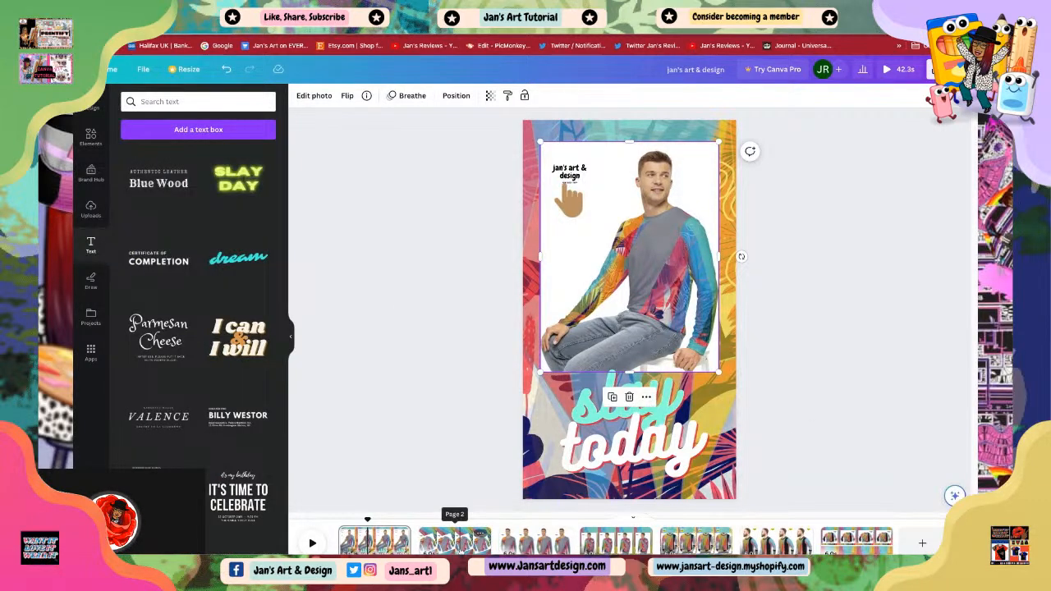
Step: On page 2, add the 'dream' script text style and move it near the bottom of the page
left_click(457, 540)
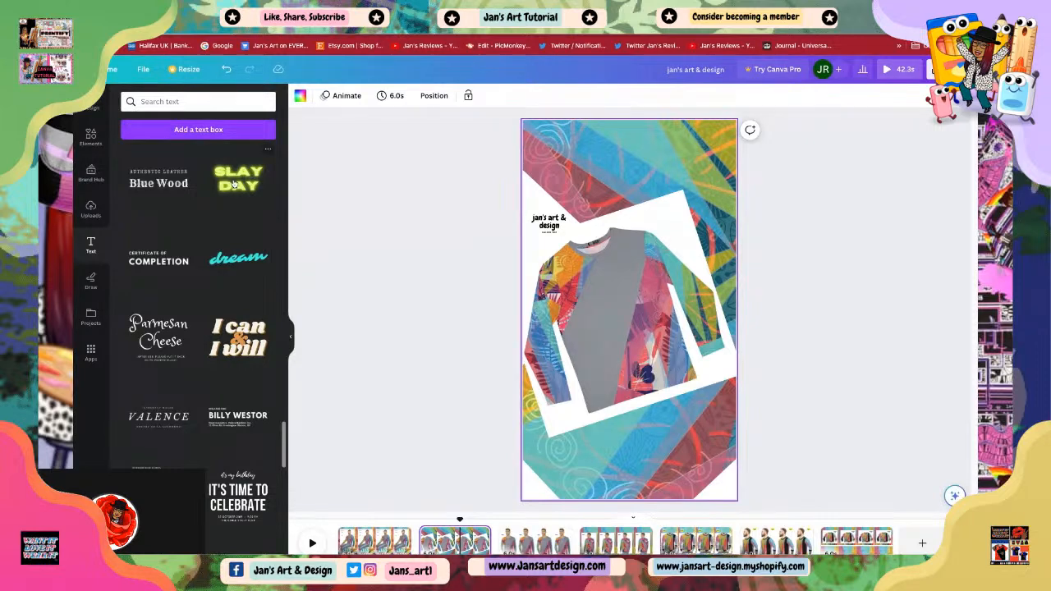
left_click(236, 260)
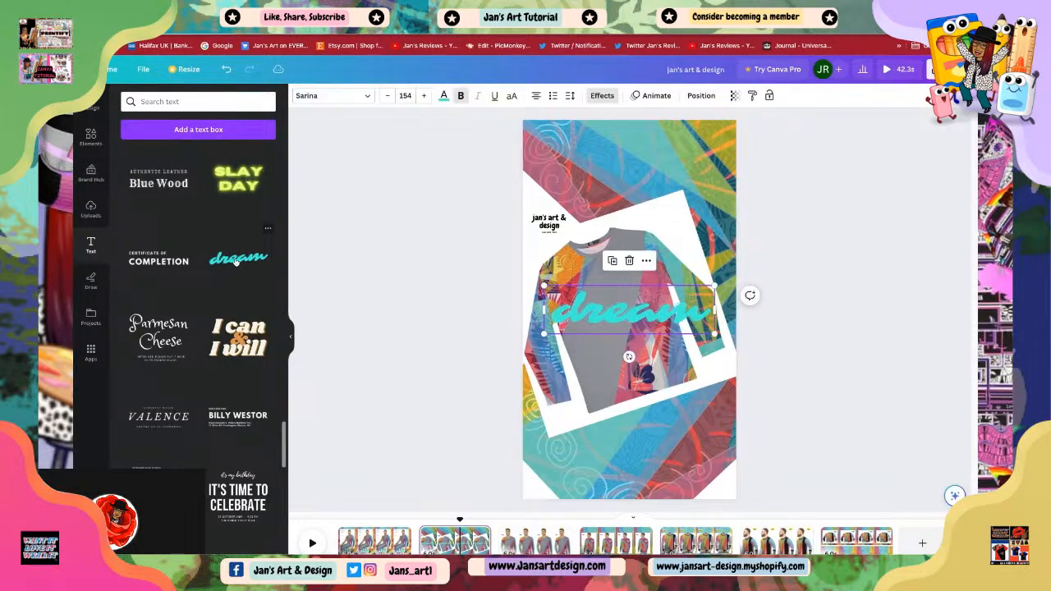
left_click_drag(610, 315, 616, 460)
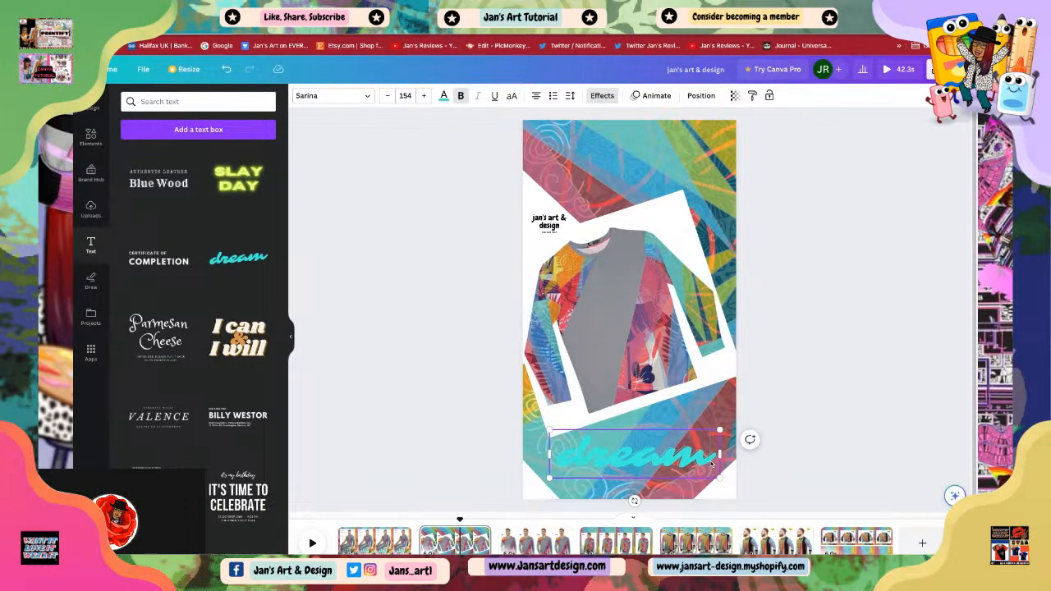
Step: Replace the text's wording with 'comfy'
key("BackSpace")
key("BackSpace")
key("BackSpace")
key("BackSpace")
key("BackSpace")
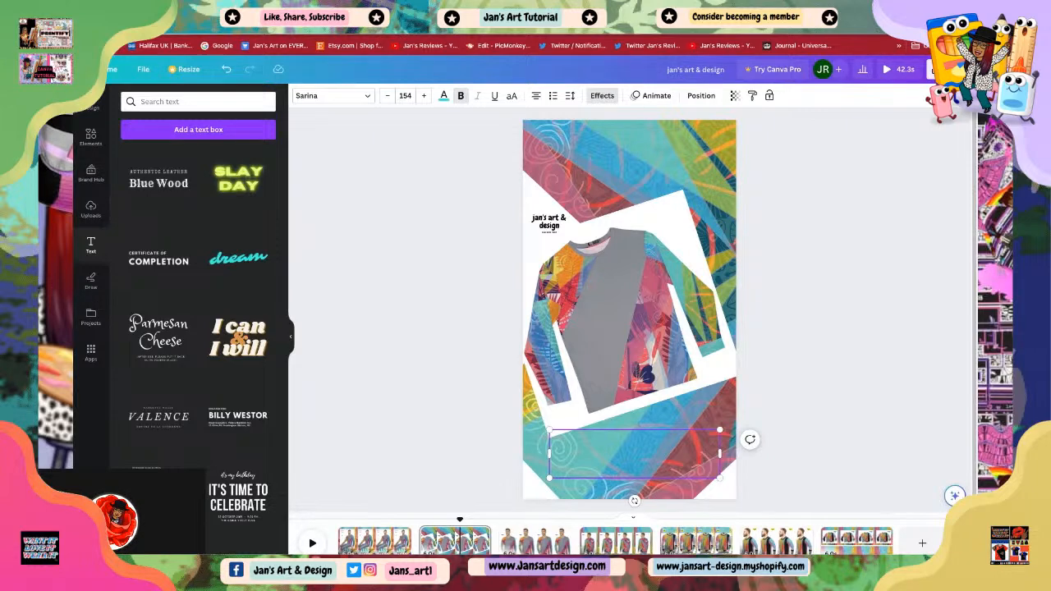
type("c")
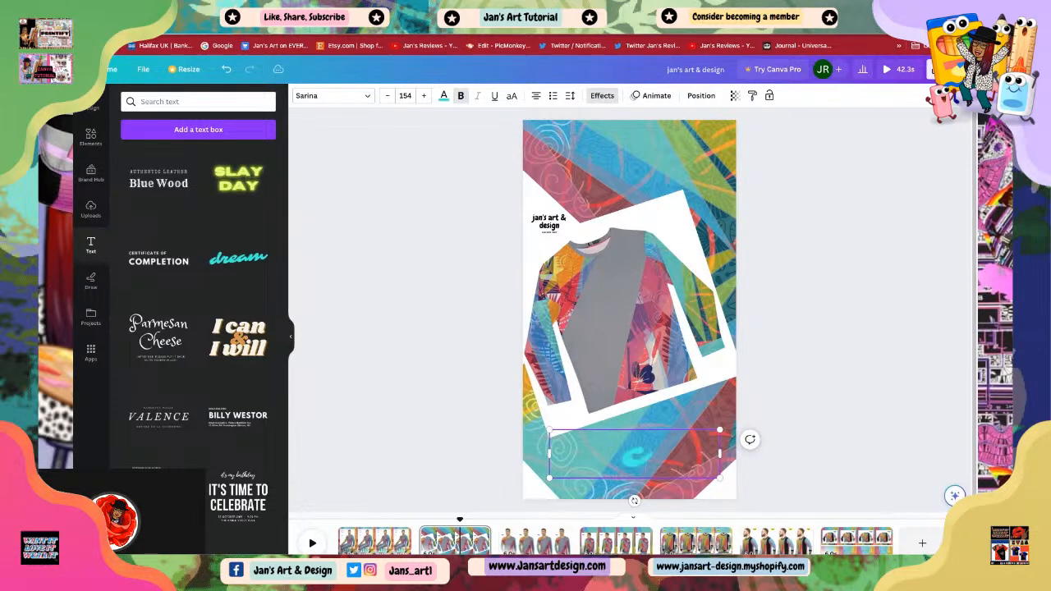
type("omfy")
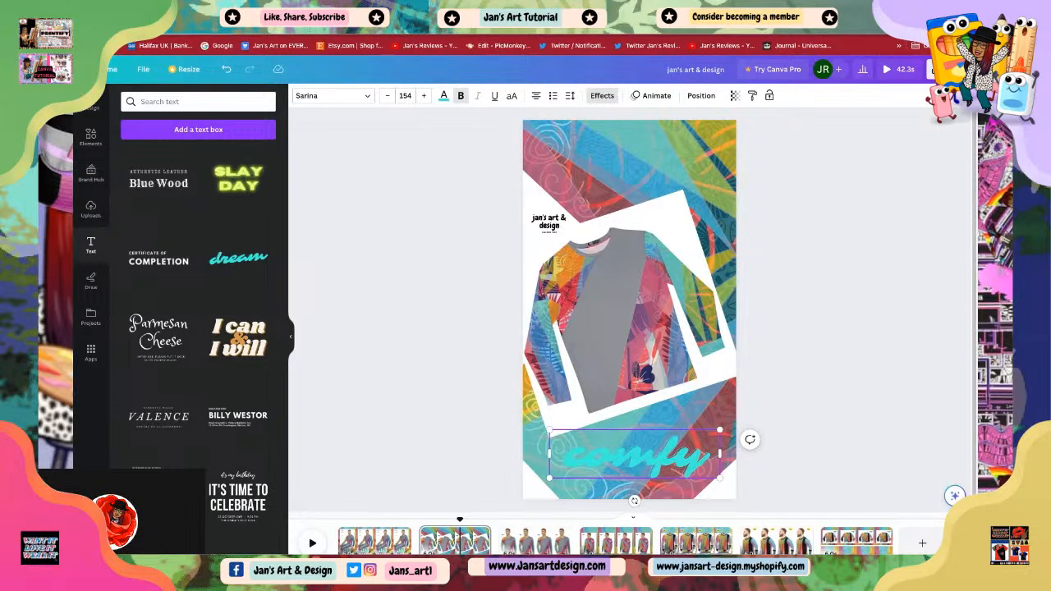
left_click(809, 449)
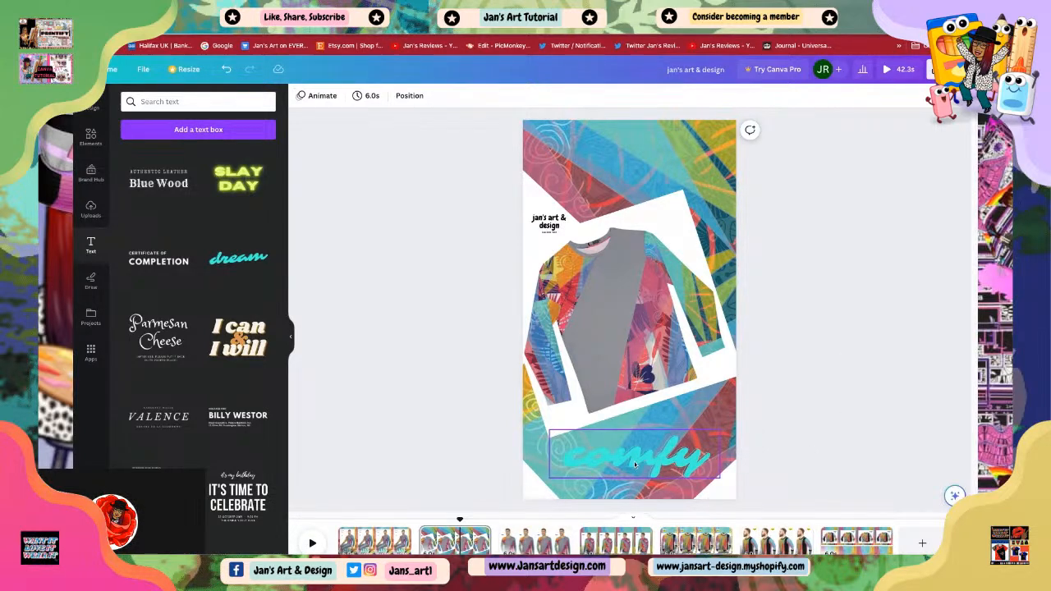
Step: Move the 'comfy' text to the top of page 2 and apply the Bounce text animation
left_click_drag(635, 465, 625, 173)
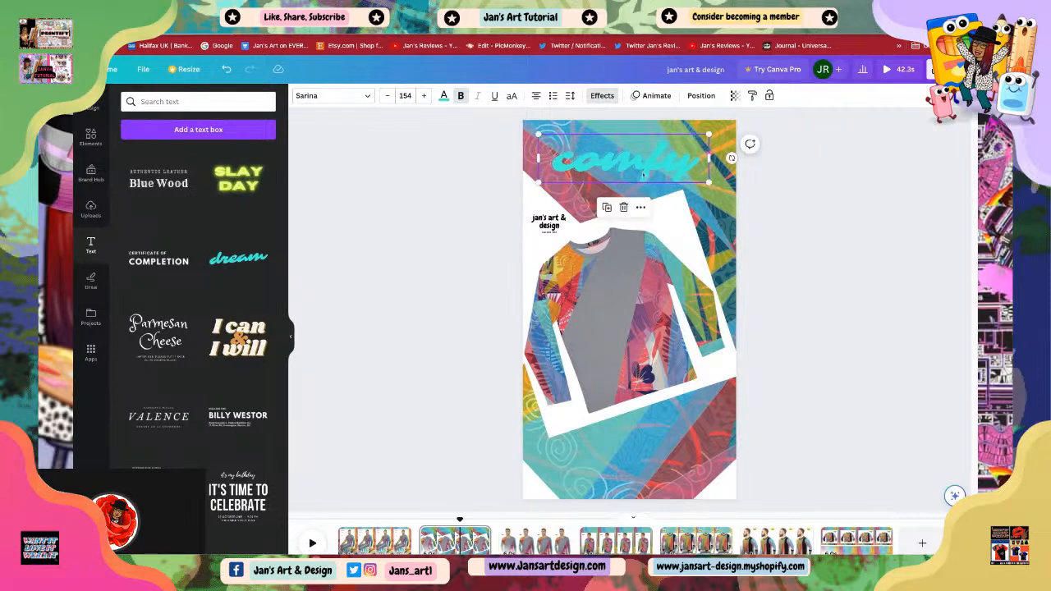
left_click(657, 96)
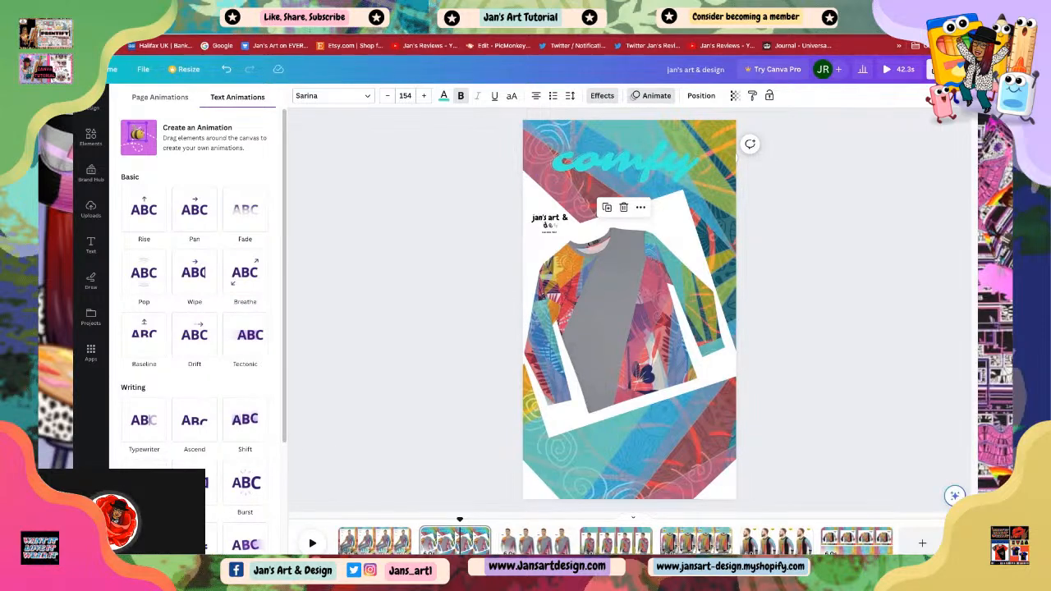
scroll(198, 329, "down", 3)
left_click(144, 353)
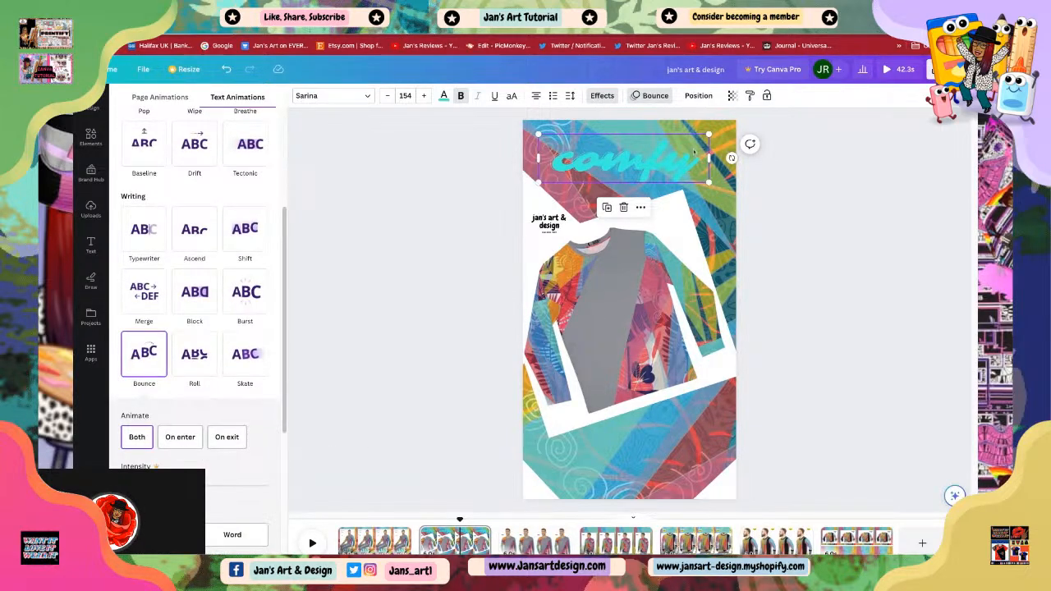
Step: Apply the Neon text effect to the 'comfy' text
left_click(602, 96)
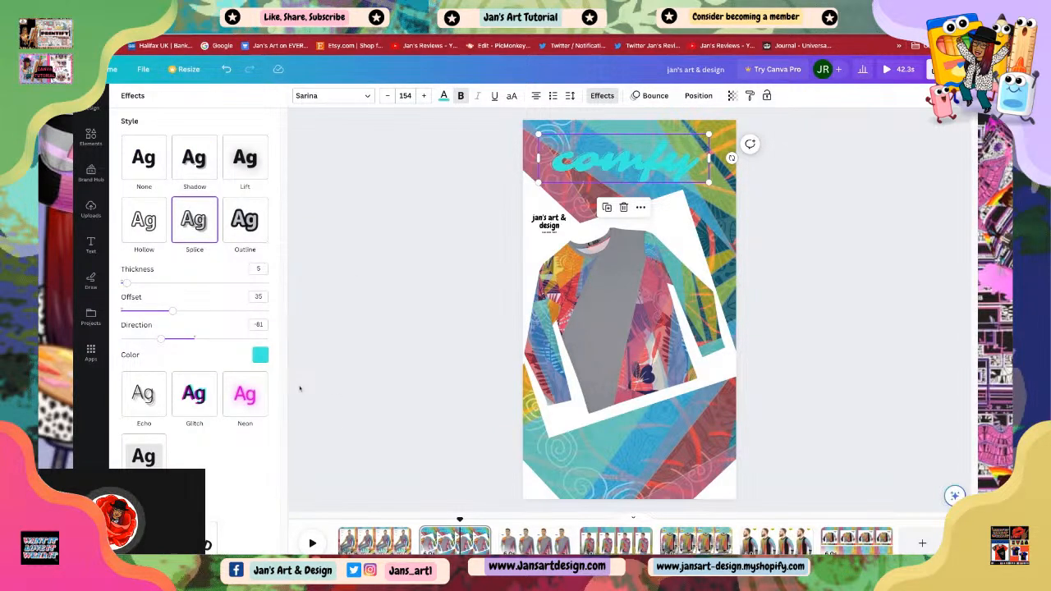
left_click(240, 399)
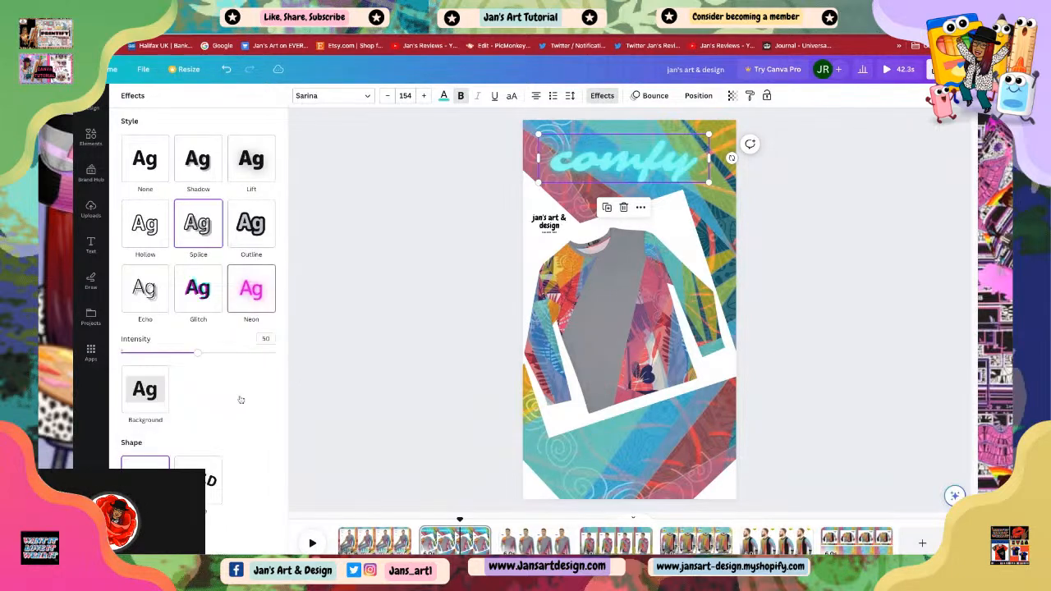
left_click(362, 345)
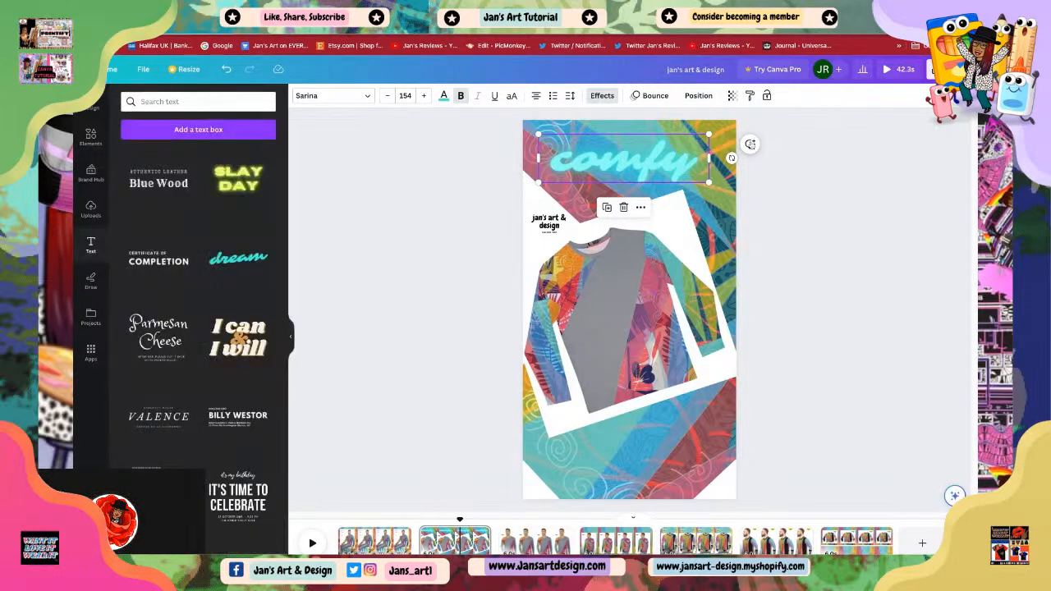
left_click(625, 168)
left_click(675, 176)
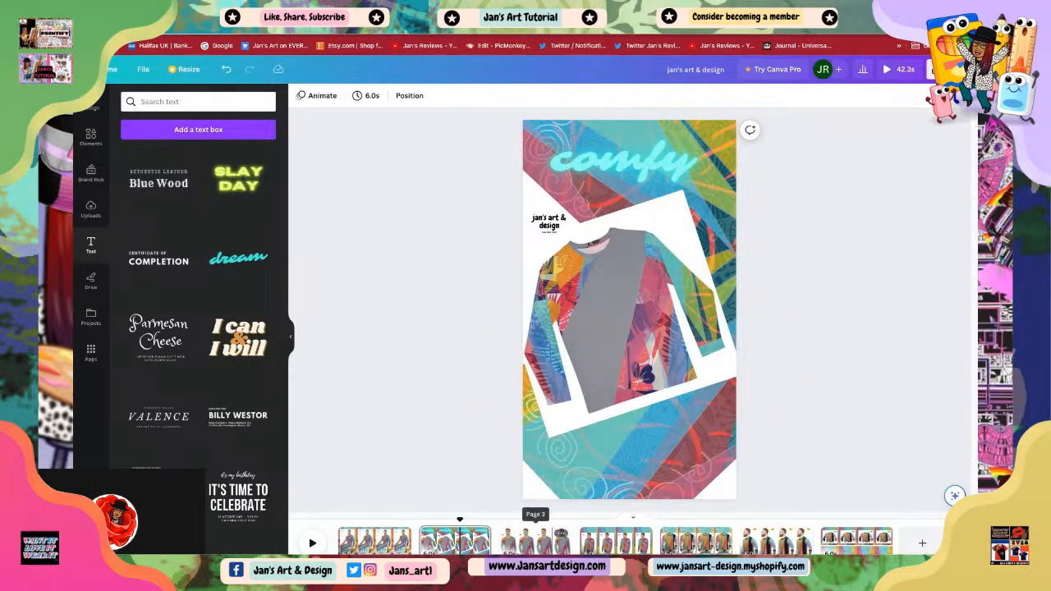
Step: Apply the Neon photo animation to the model photo on page 3
left_click(538, 540)
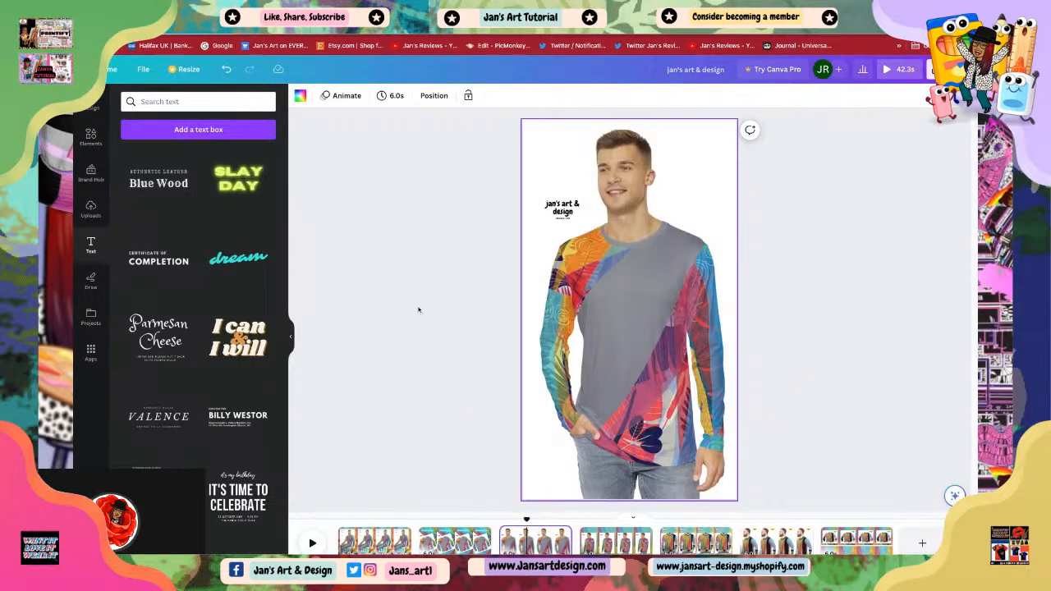
left_click(649, 328)
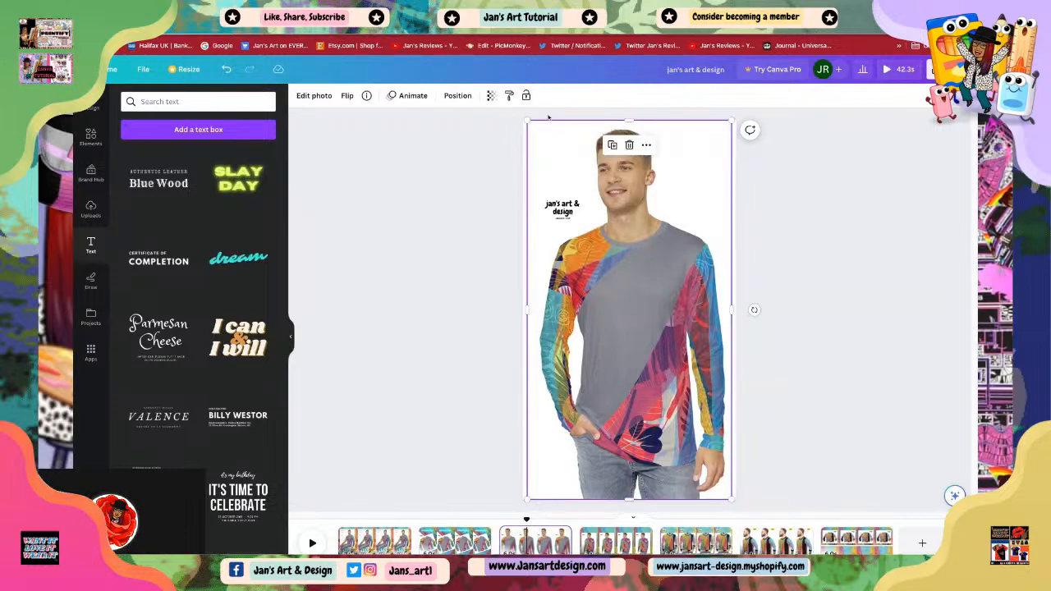
left_click(410, 96)
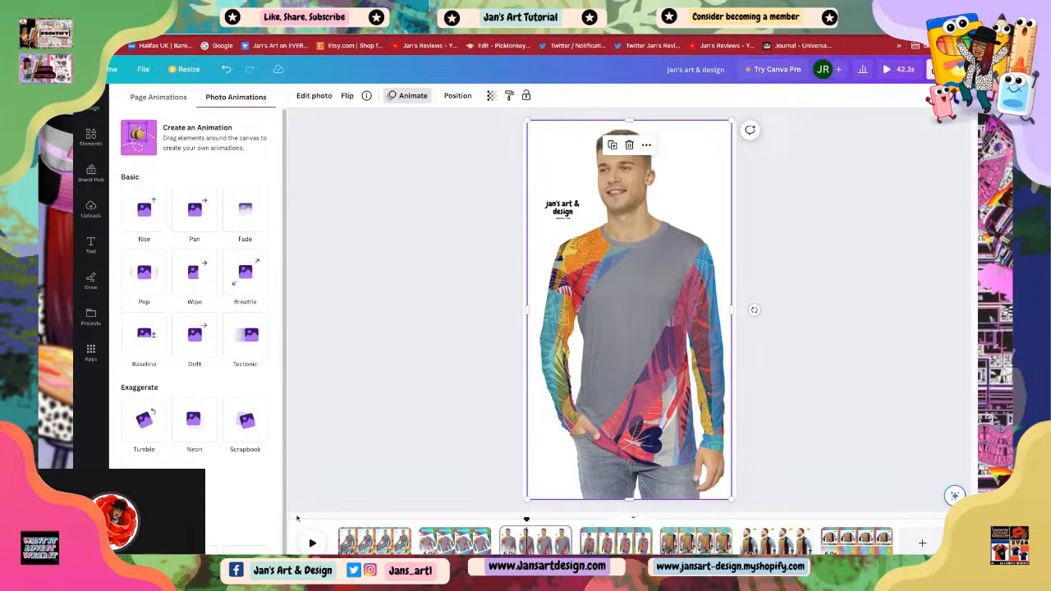
left_click(197, 427)
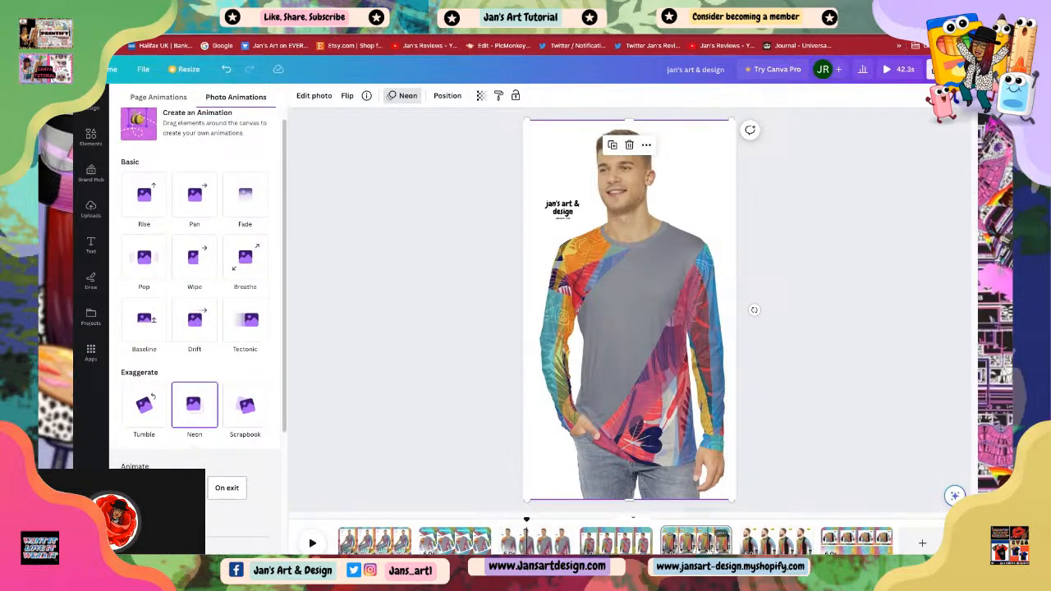
Step: Copy the 'comfy' text from page 2
left_click(709, 551)
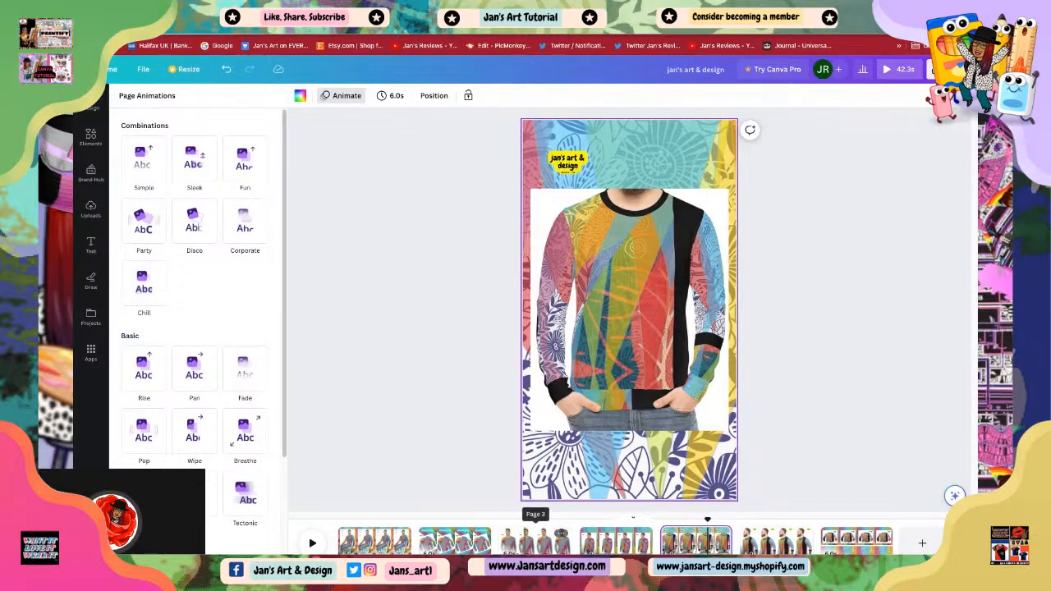
left_click(452, 540)
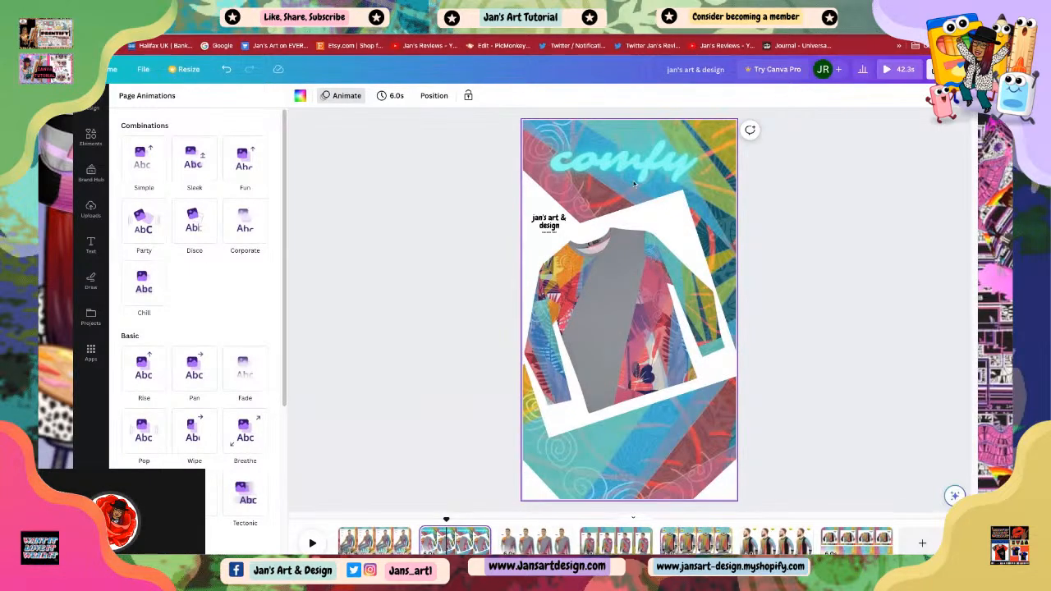
left_click(615, 160)
right_click(615, 161)
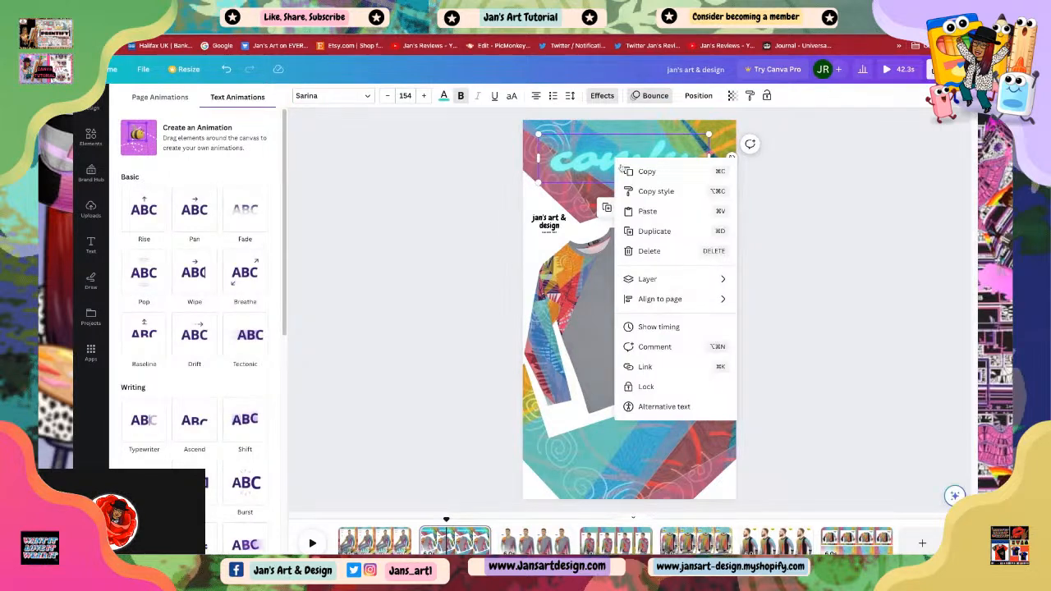
left_click(649, 174)
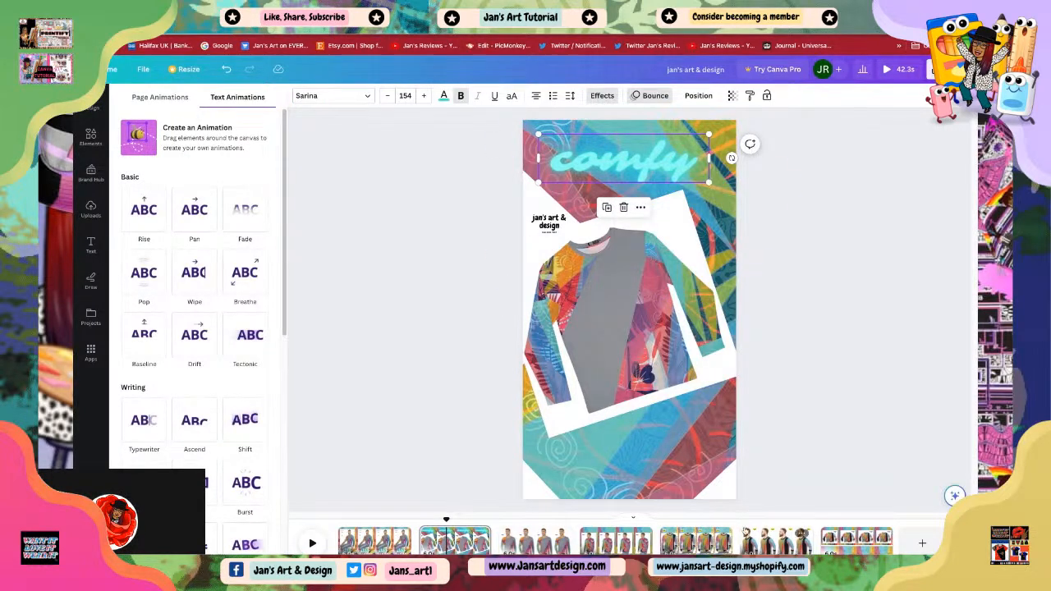
Step: Paste the 'comfy' text onto page 5
left_click(697, 540)
left_click(623, 401)
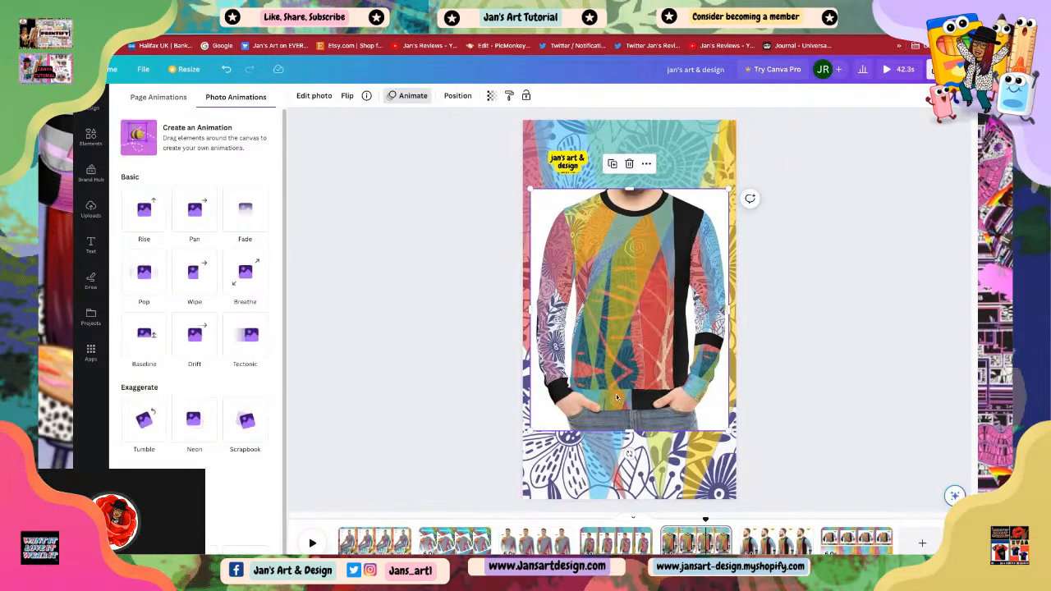
right_click(616, 394)
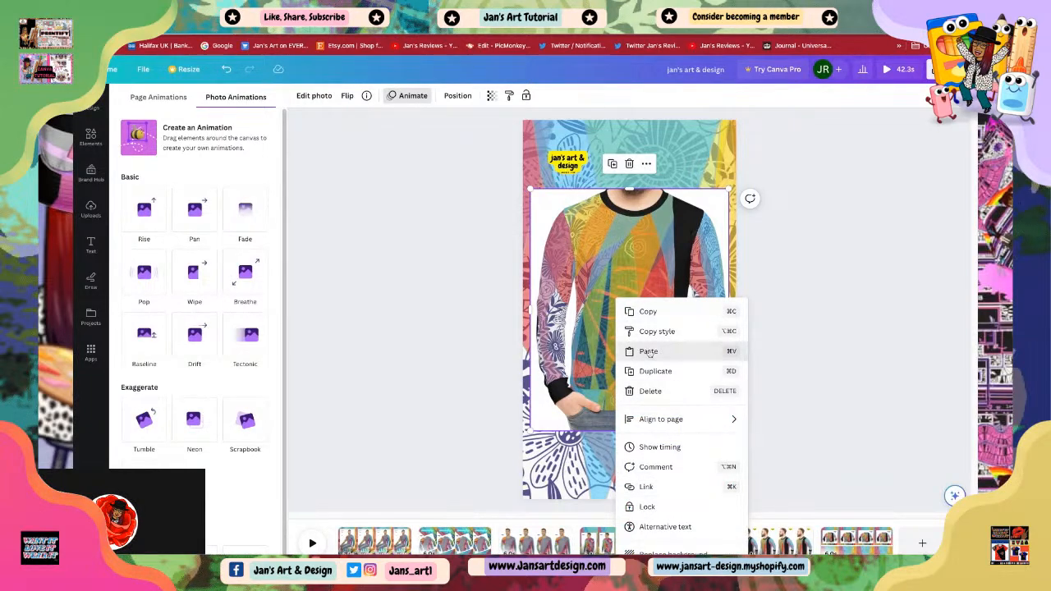
left_click(648, 351)
Step: Move the pasted 'comfy' text over the sweater and enlarge it to font size 167
left_click_drag(611, 172, 621, 323)
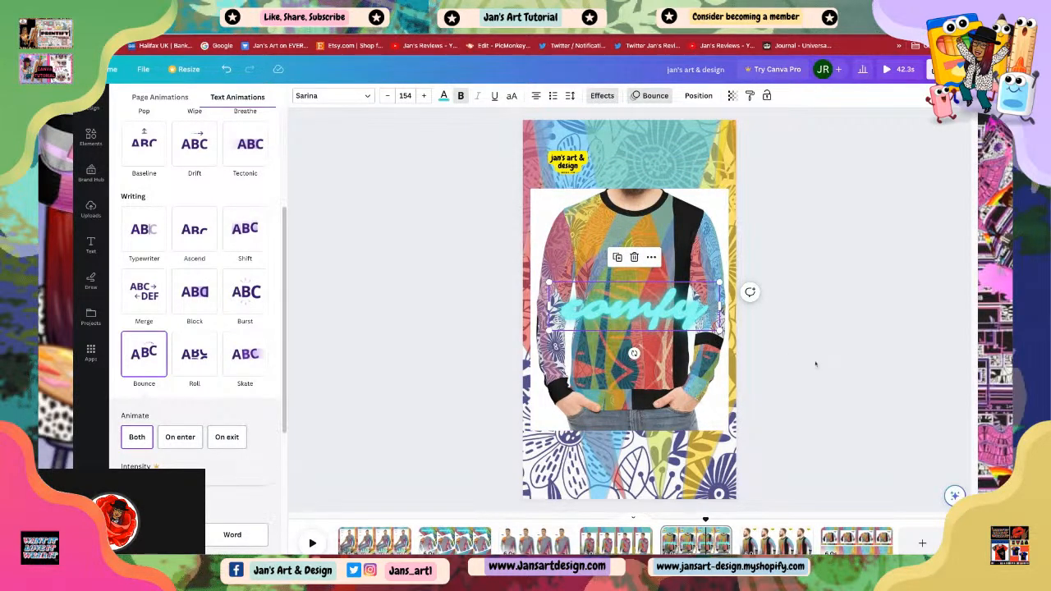
left_click_drag(626, 318, 617, 355)
left_click_drag(711, 320, 723, 316)
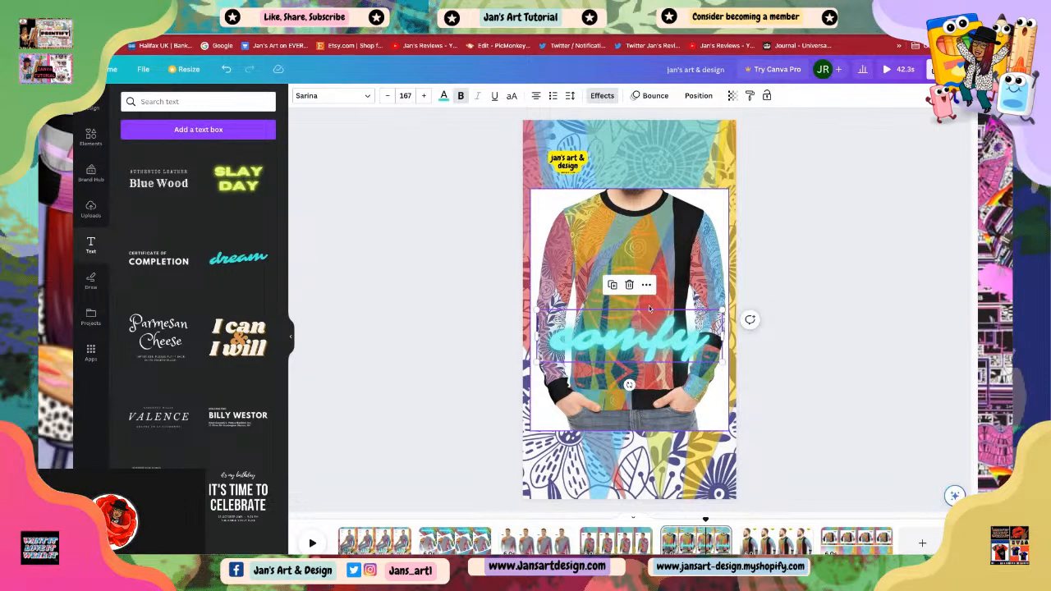
Step: Tilt the 'comfy' text and place it across the top of the photo on page 5
left_click_drag(629, 384, 612, 197)
double_click(706, 181)
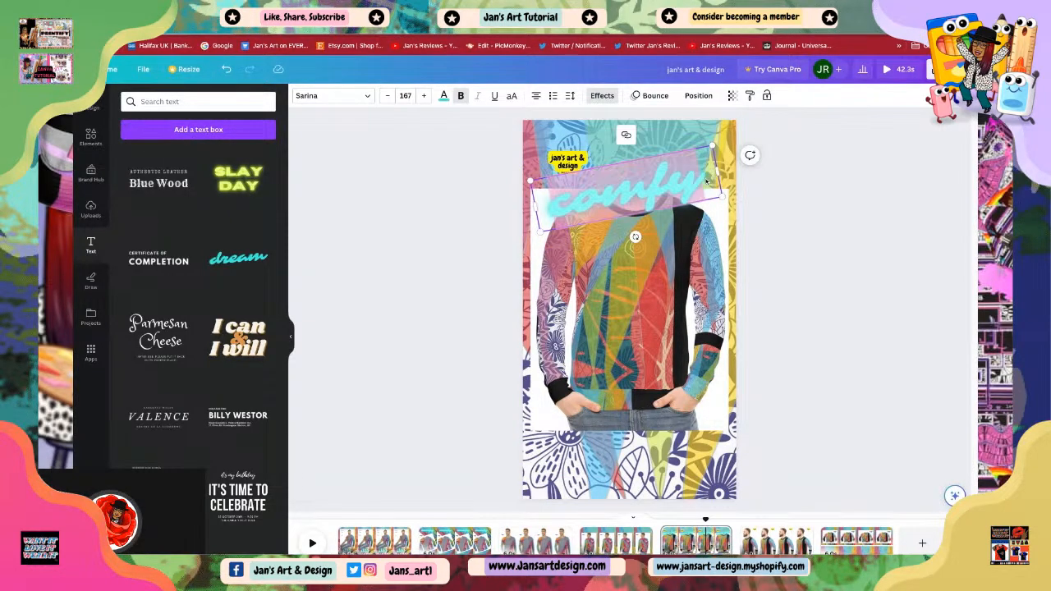
Step: Replace the pasted text on page 5 with the word 'soft'
key("BackSpace")
type("so")
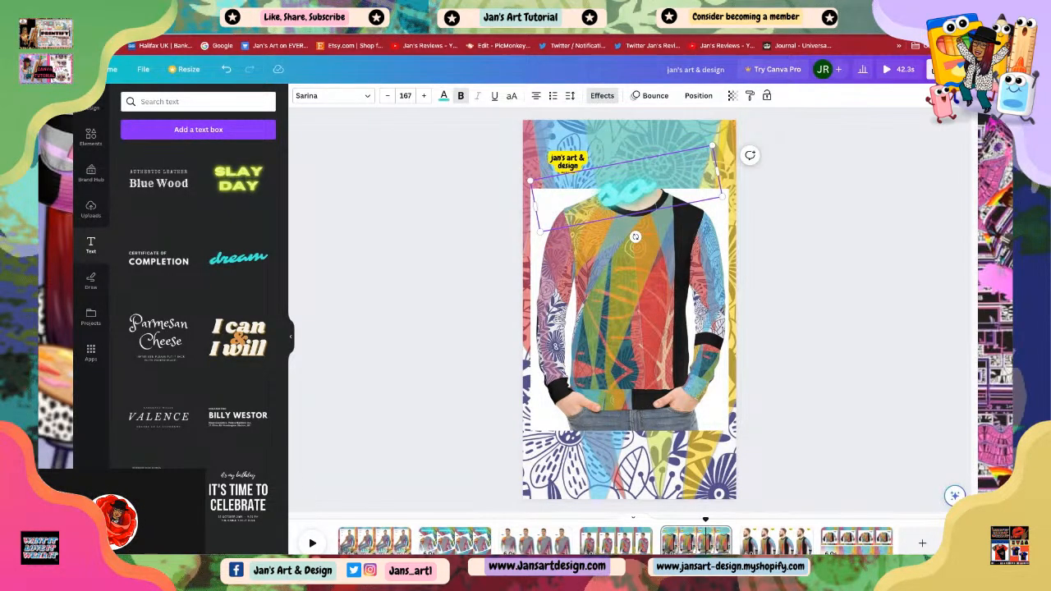
type("ft")
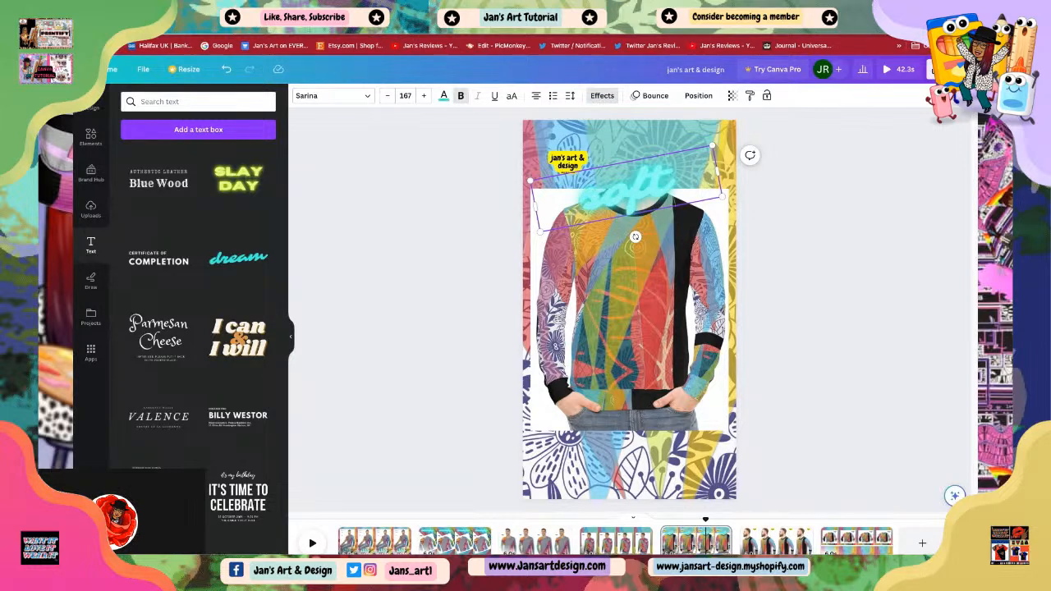
Step: Recolour the 'soft' text teal, trying several document colour swatches first
left_click(443, 95)
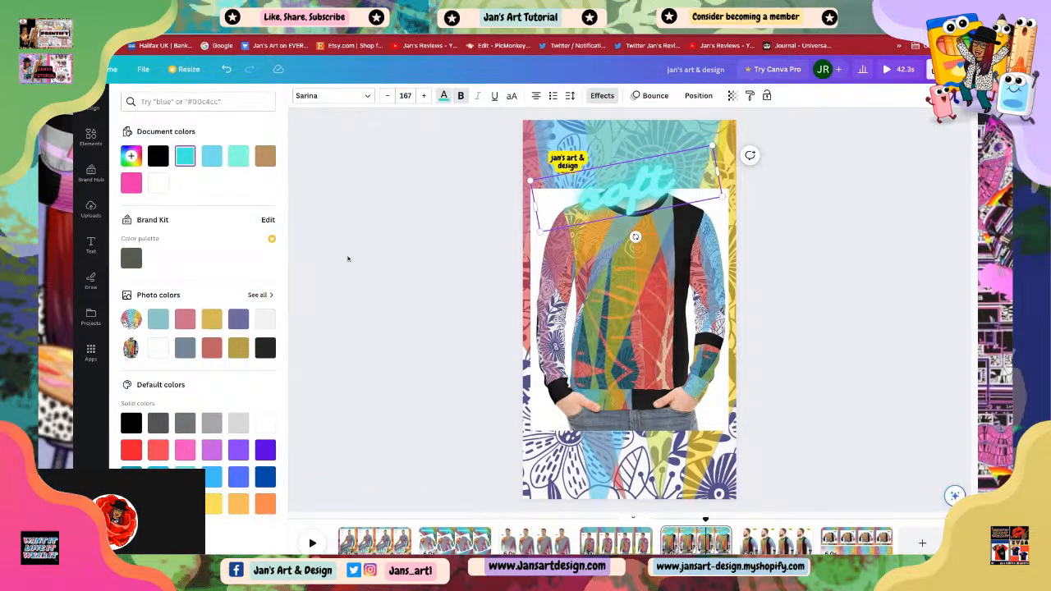
left_click(210, 157)
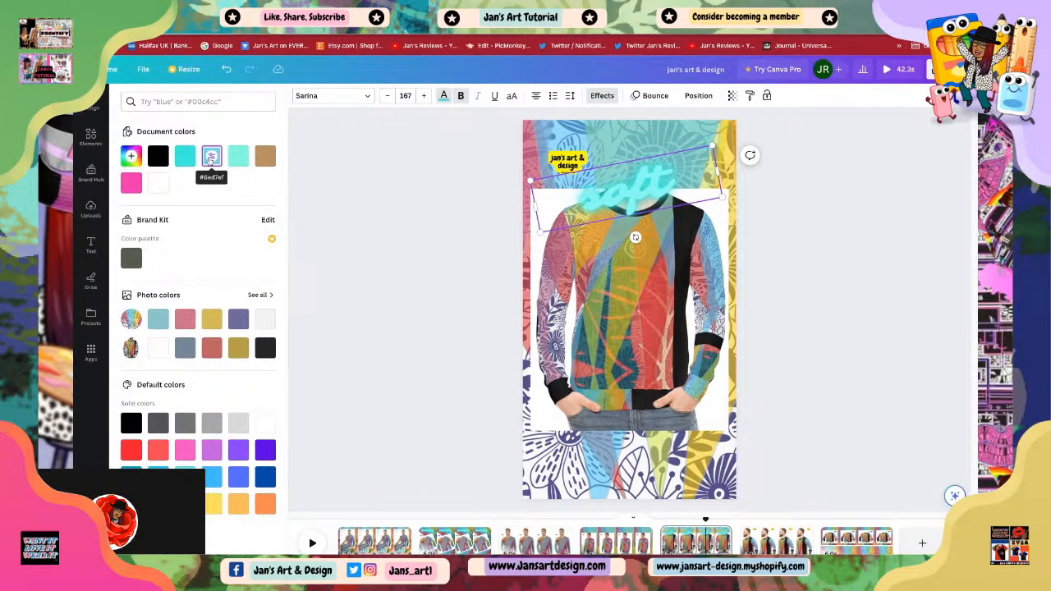
left_click(211, 160)
left_click(265, 158)
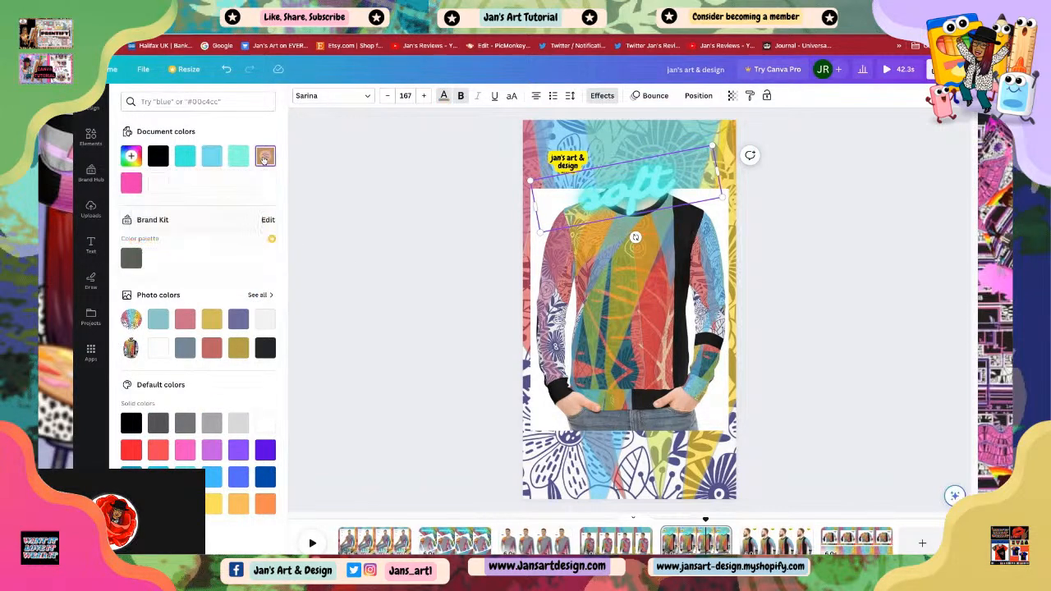
left_click(185, 156)
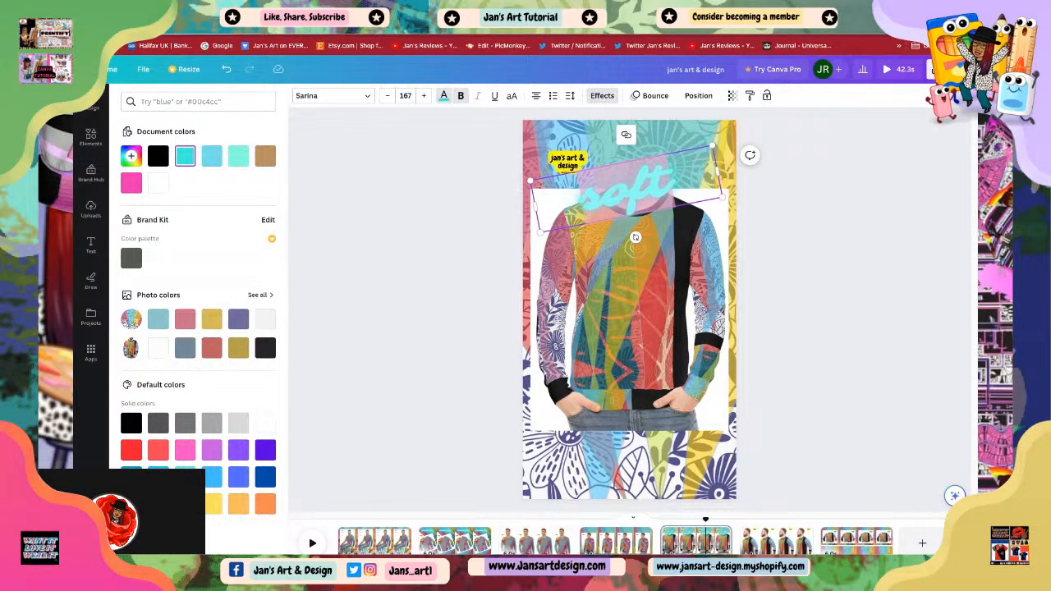
left_click(131, 477)
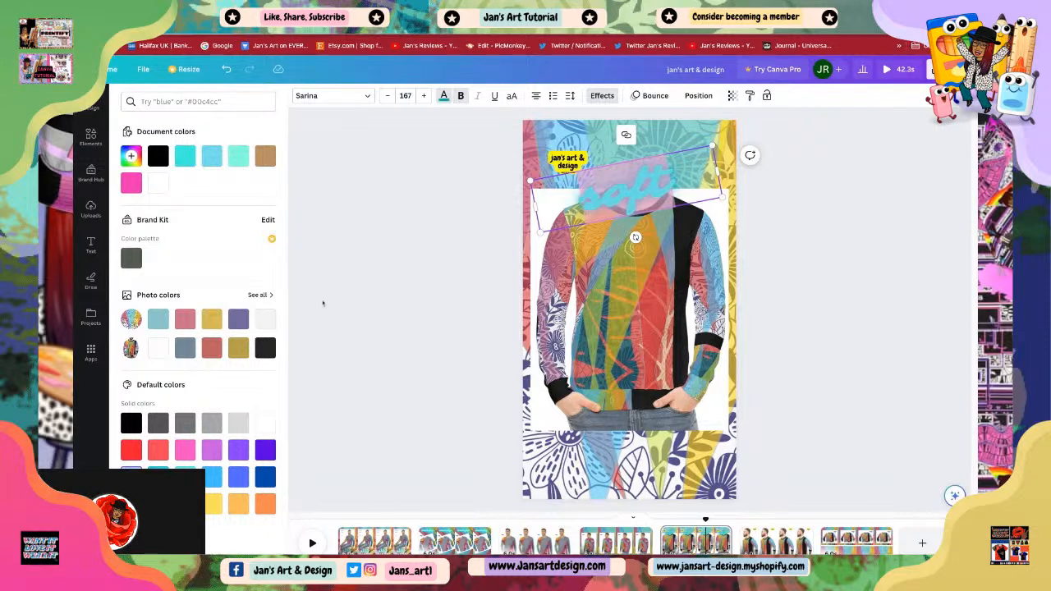
left_click(353, 312)
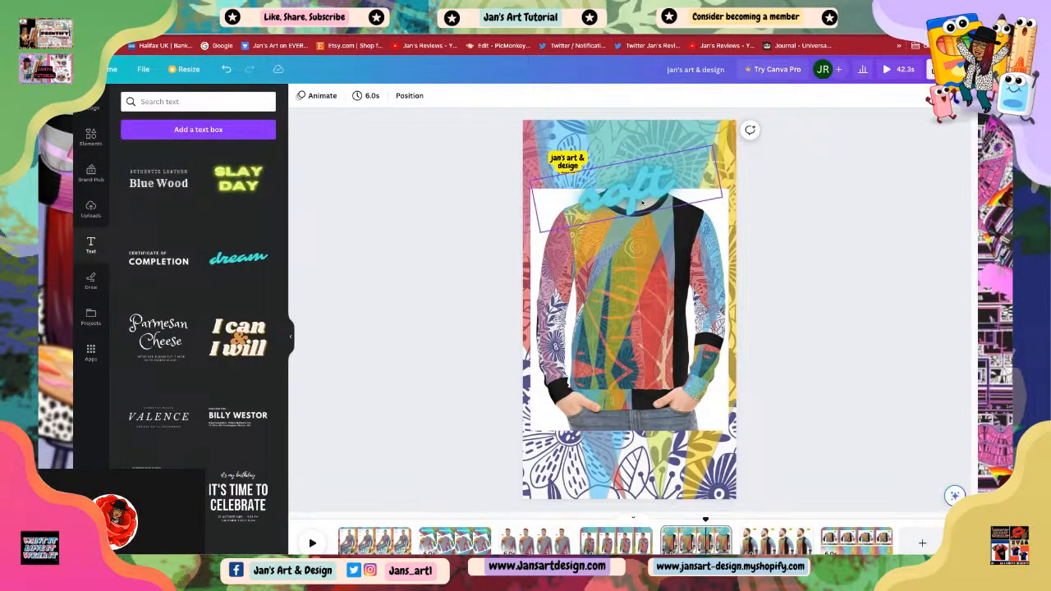
Step: Apply the Hollow effect to the 'soft' text after trying the Glitch and Echo styles
left_click(643, 202)
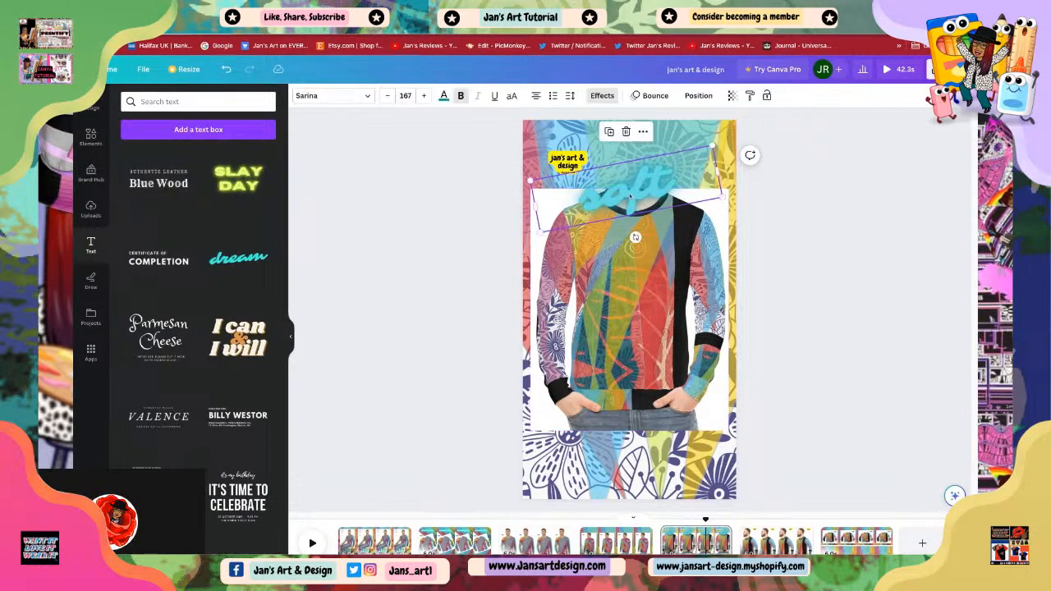
left_click(593, 96)
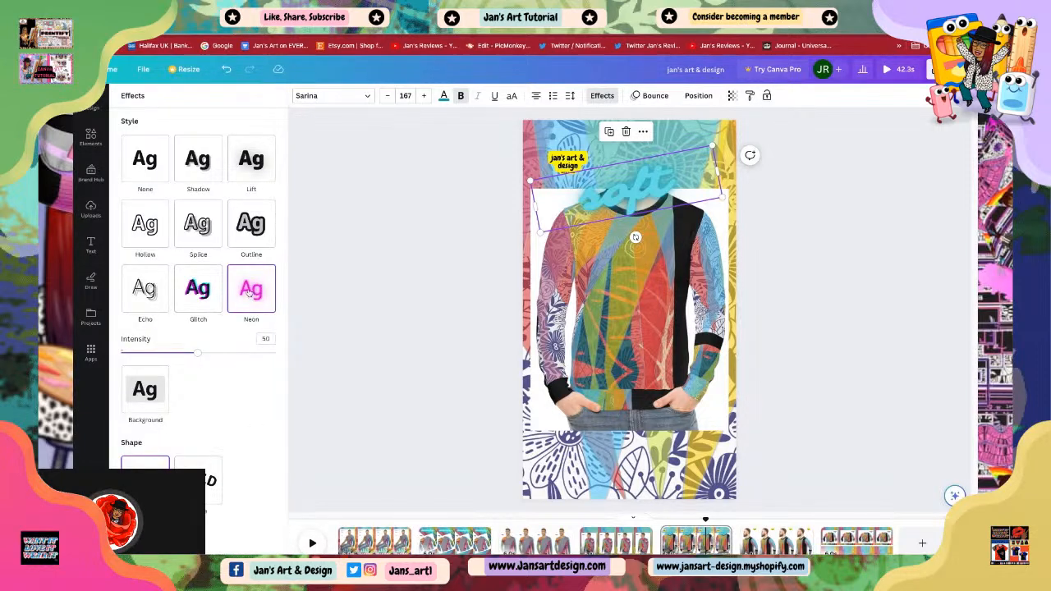
left_click(202, 296)
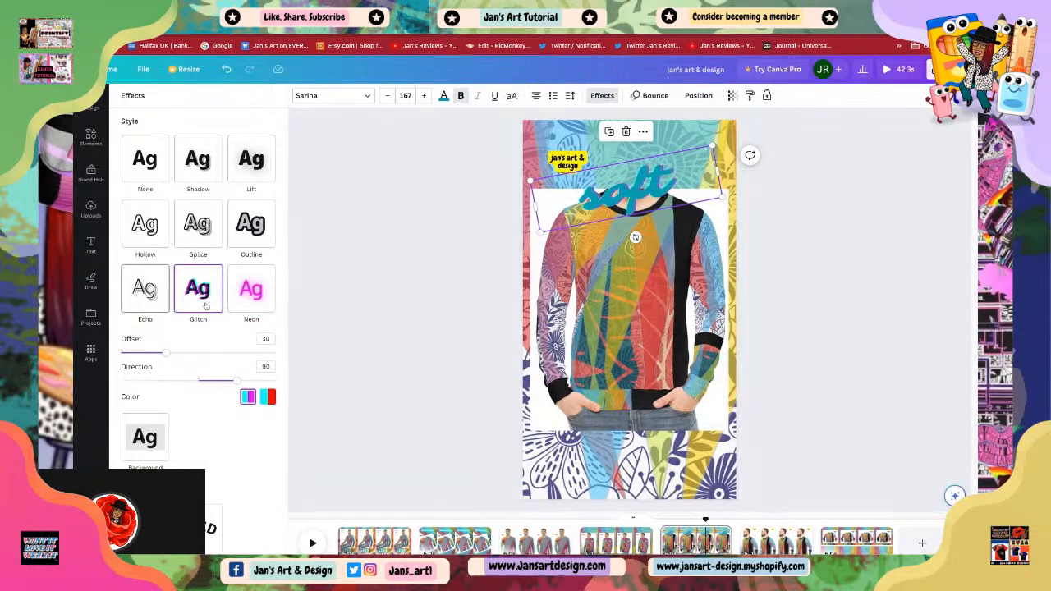
left_click(143, 294)
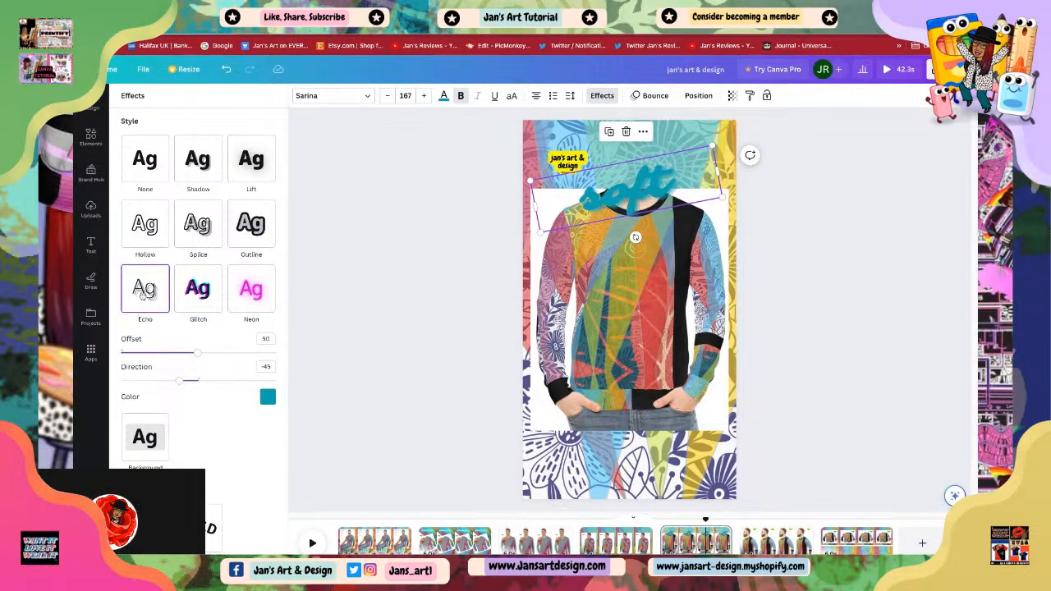
left_click(149, 235)
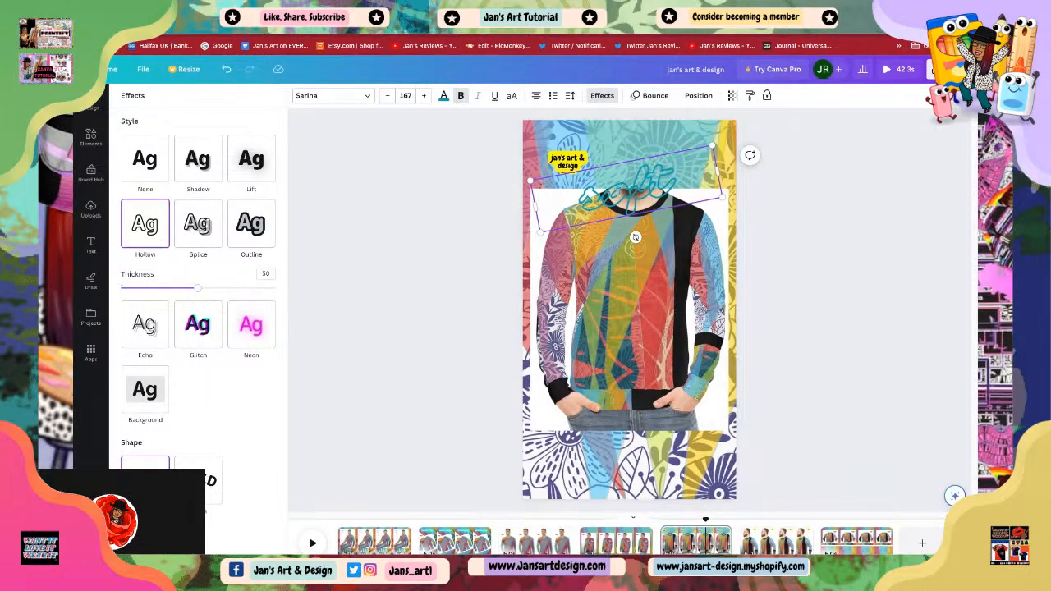
left_click_drag(607, 199, 675, 187)
left_click(670, 199)
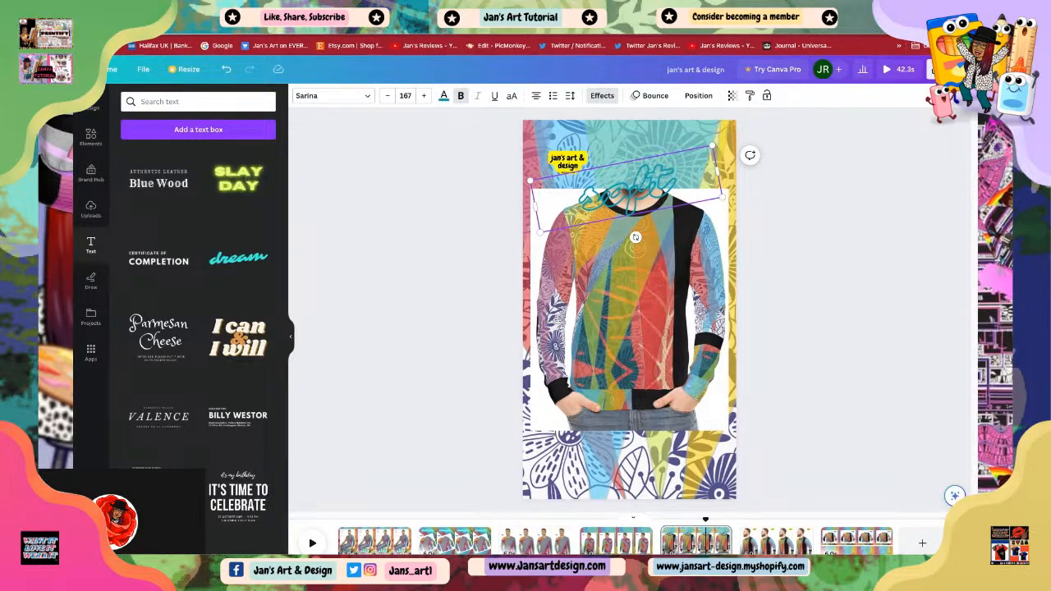
left_click(777, 295)
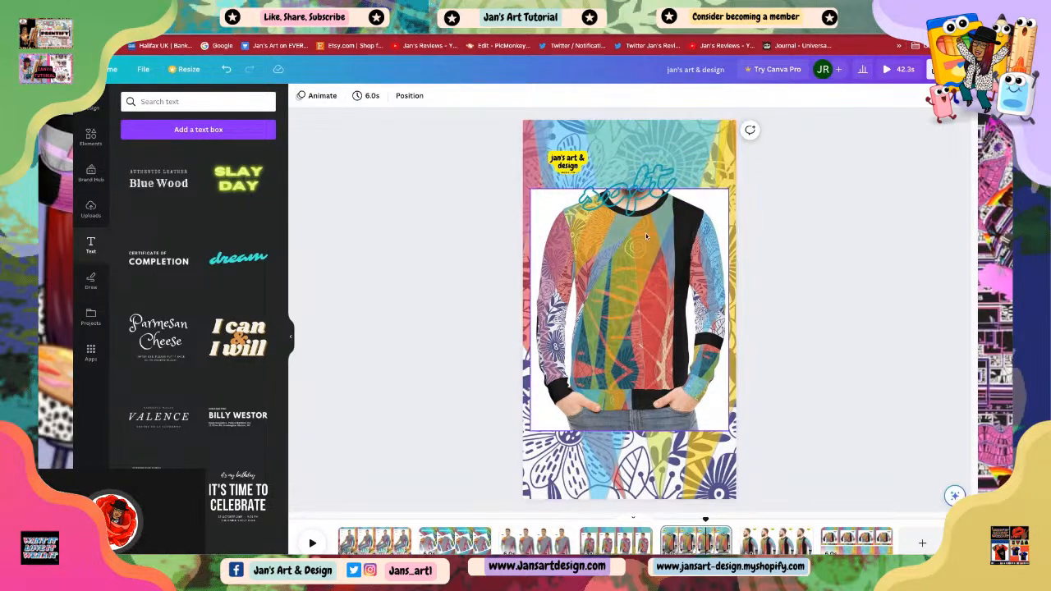
Step: Move the 'soft' text down to the bottom of page 5 and colour it coral red
left_click_drag(633, 210, 637, 493)
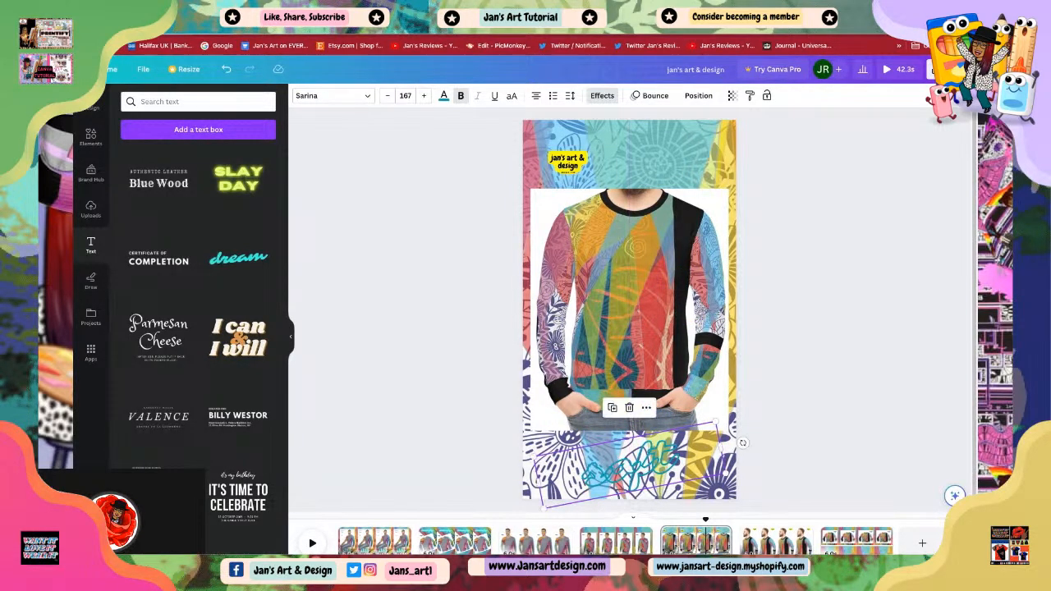
left_click(444, 97)
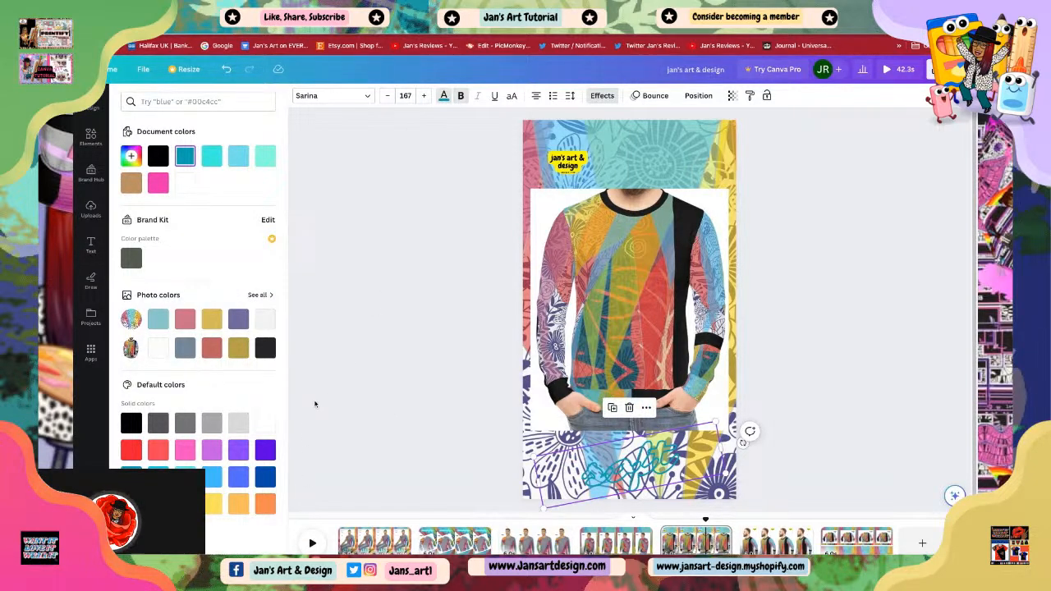
left_click(159, 451)
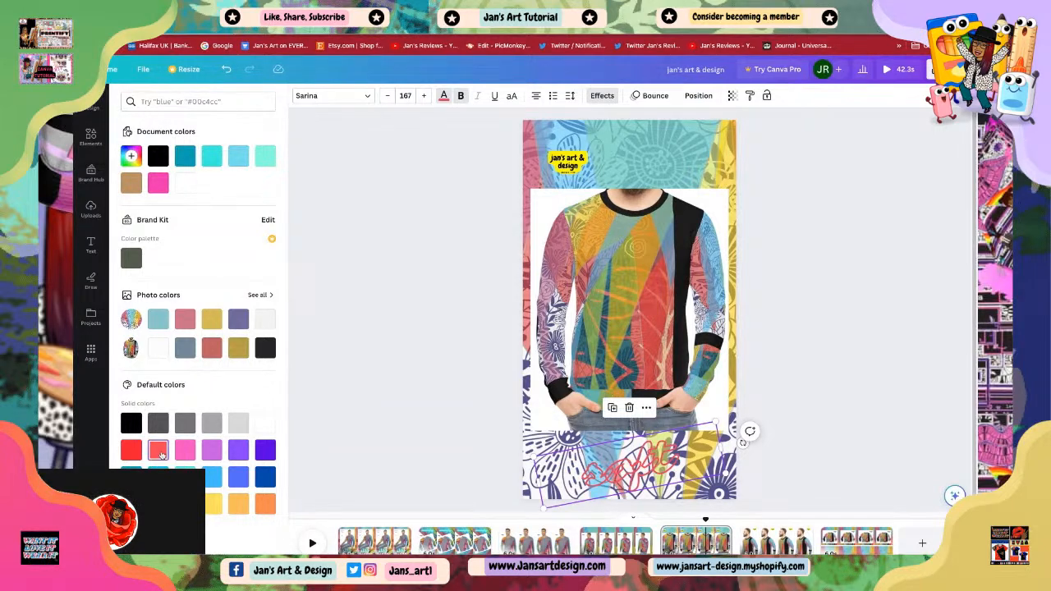
Step: Switch the 'soft' text's effect to Outline
left_click(602, 96)
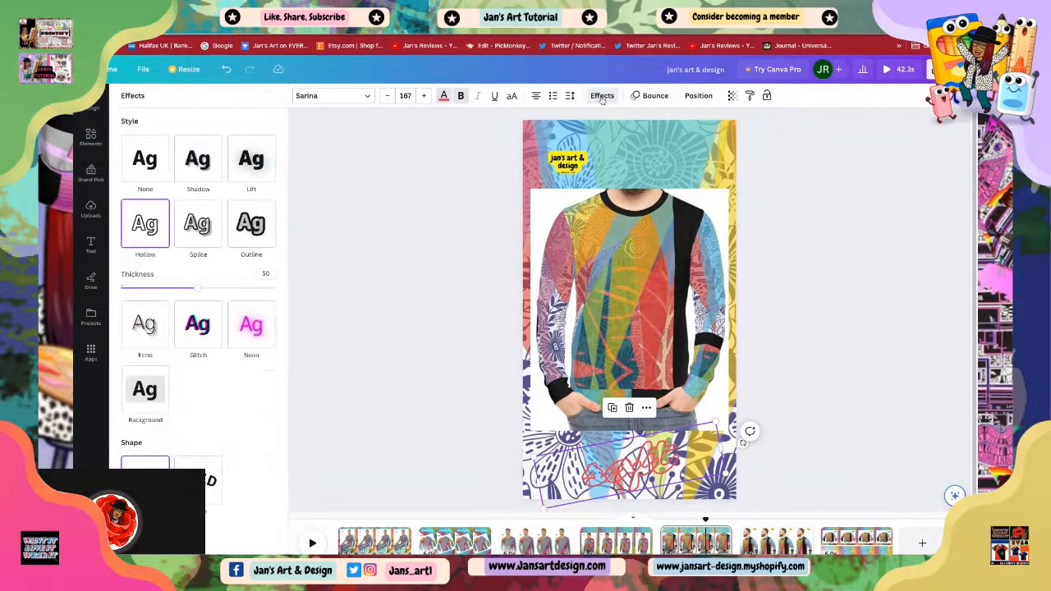
left_click(246, 236)
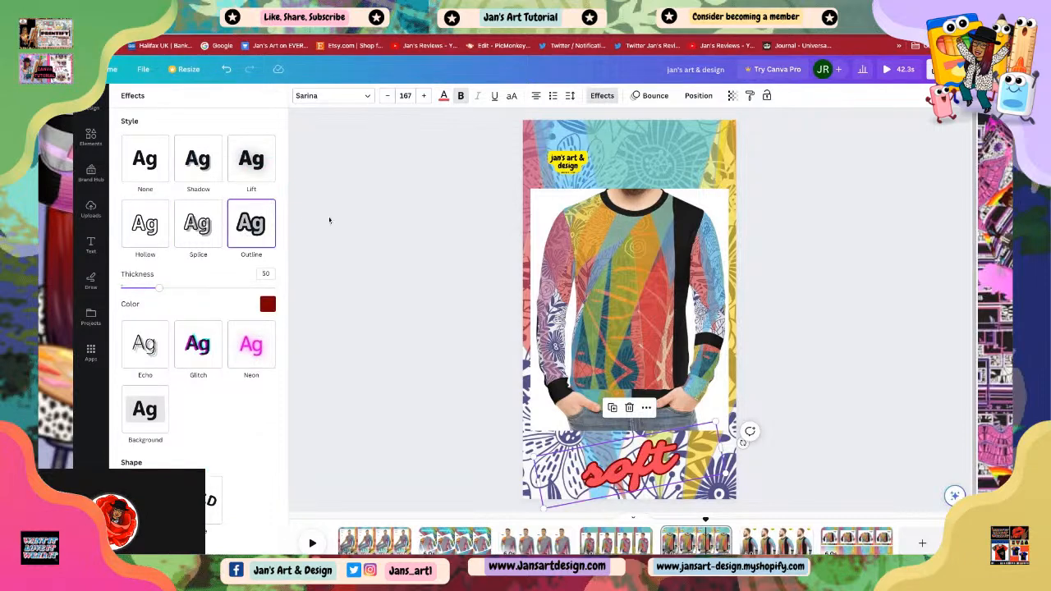
left_click(626, 463)
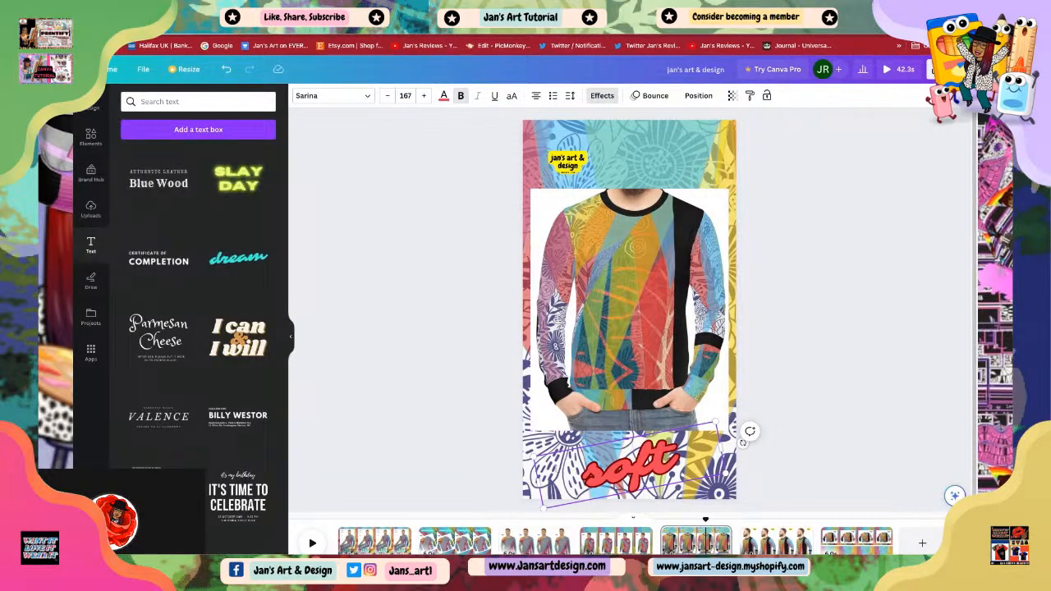
Step: Enlarge the 'soft' text to font size 212 and reposition it across the bottom of the page
left_click_drag(534, 457, 481, 452)
left_click(817, 422)
left_click(607, 481)
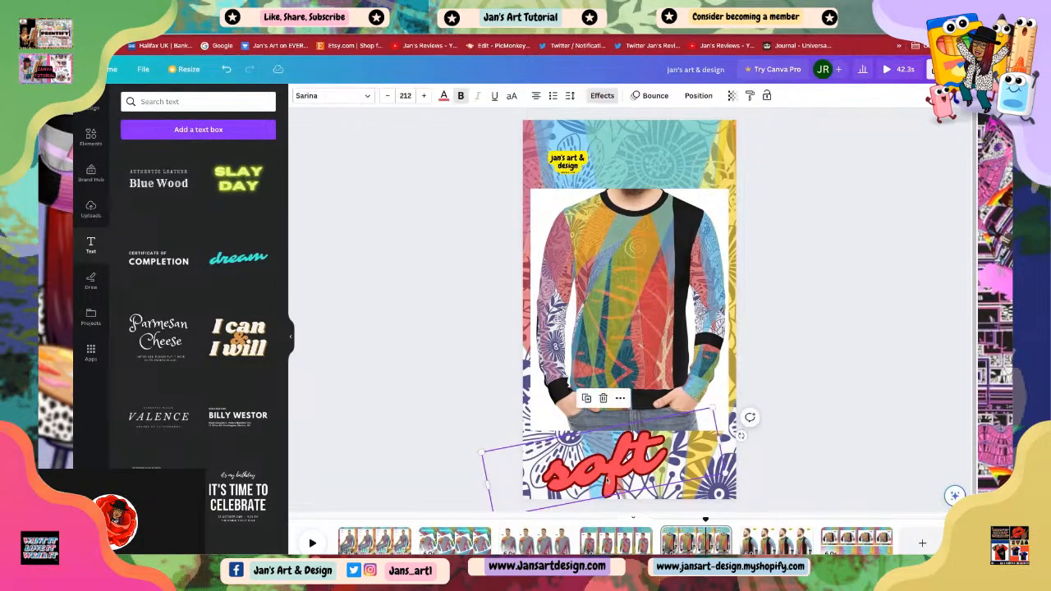
mouse_move(607, 481)
left_mouse_down()
mouse_move(625, 479)
mouse_move(614, 479)
left_mouse_up()
left_click(802, 425)
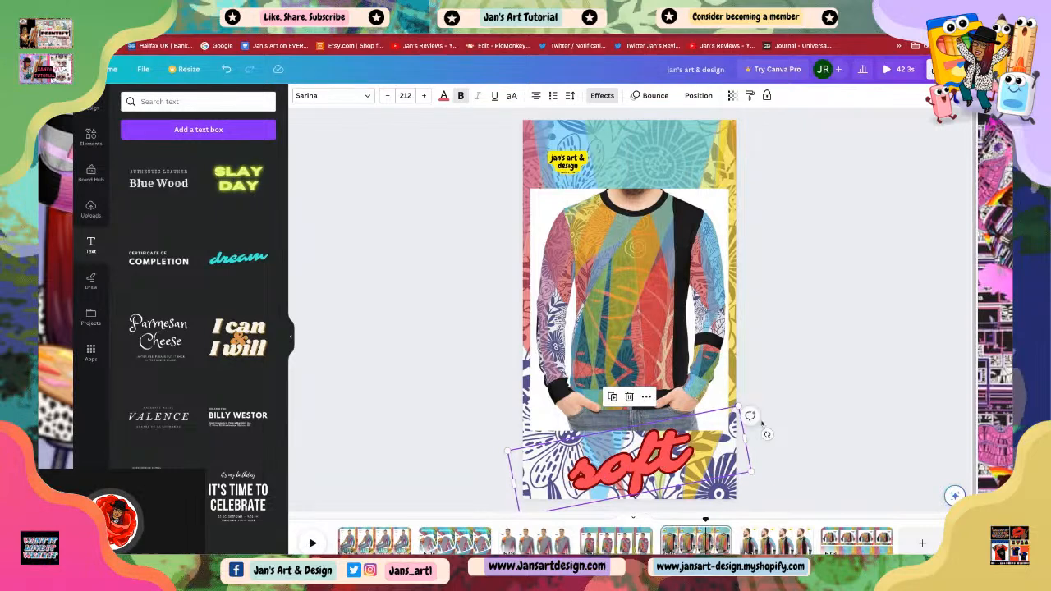
left_click(764, 426)
left_click(670, 461)
Step: Copy the 'soft' text and paste it onto page 7
right_click(665, 466)
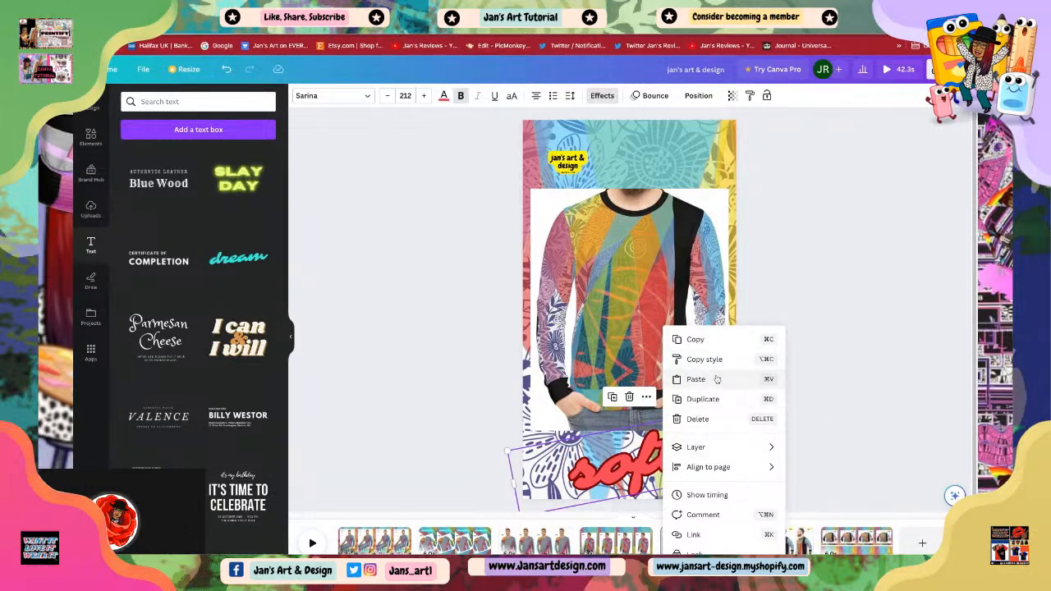
left_click(706, 339)
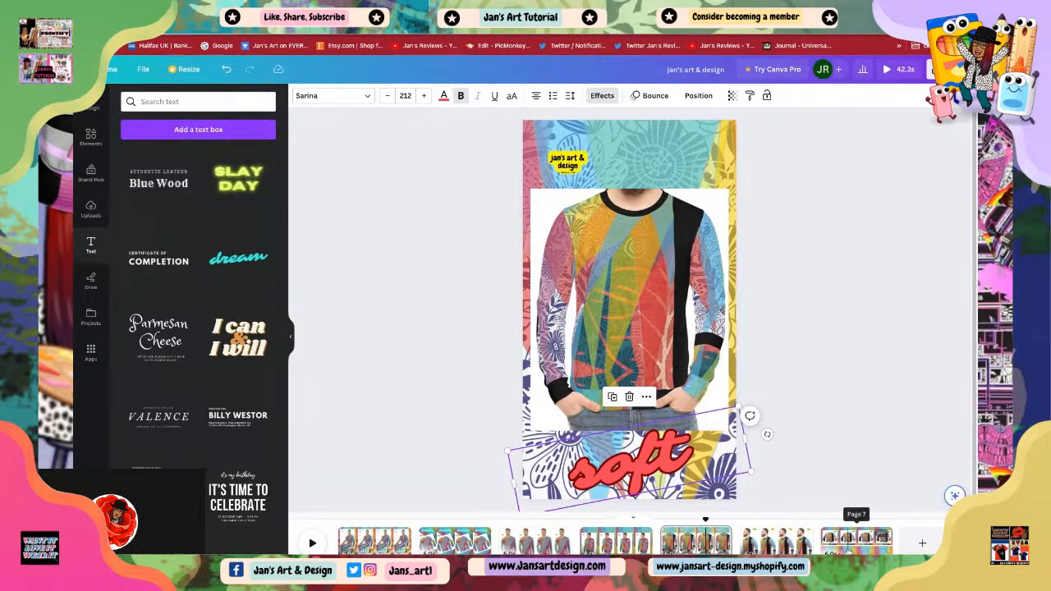
left_click(850, 549)
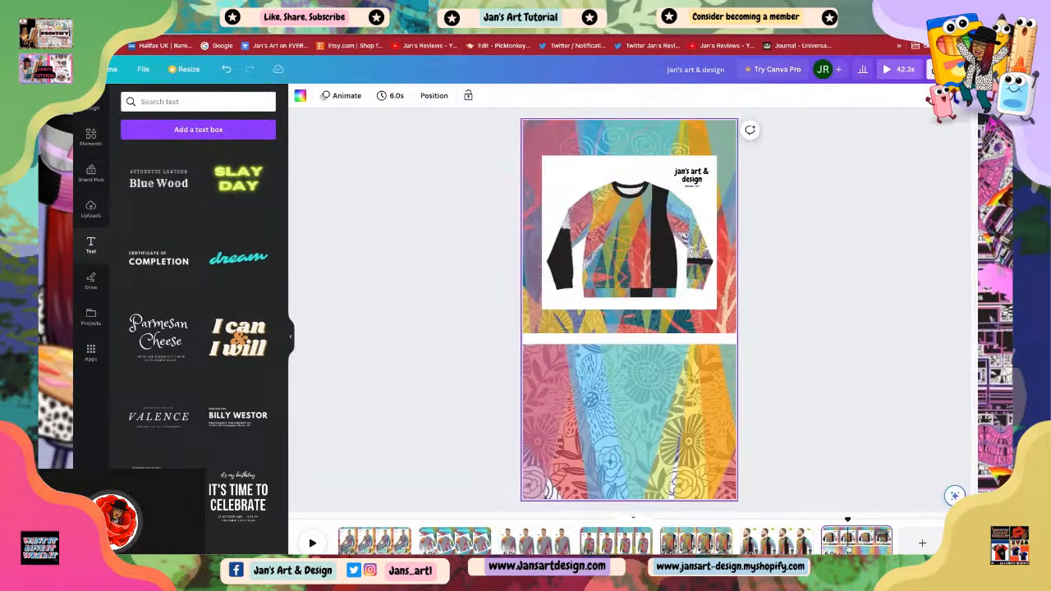
left_click(614, 259)
right_click(602, 415)
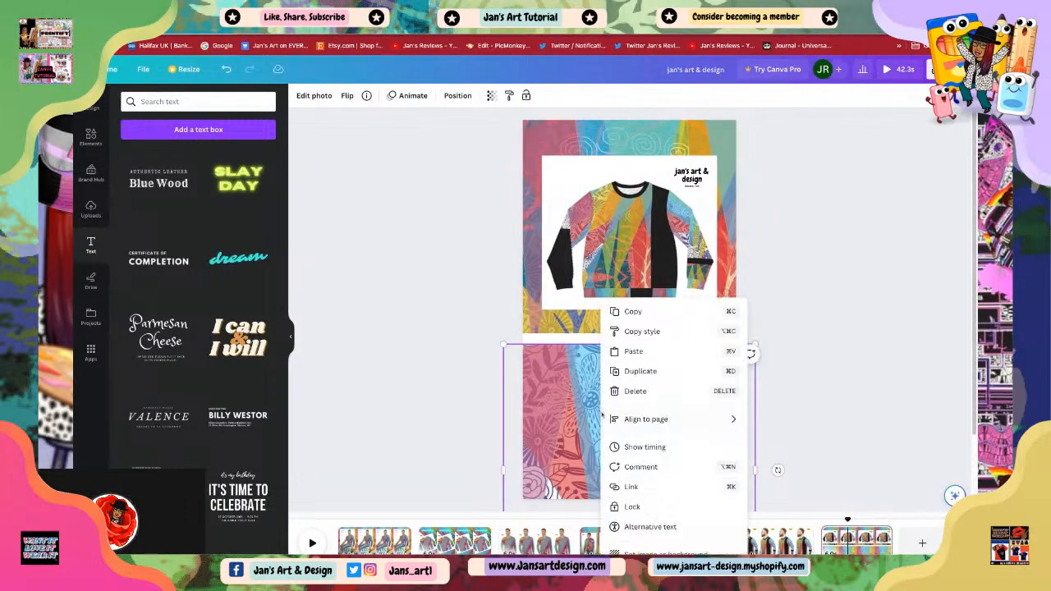
left_click(633, 351)
Step: Retype the pasted text on page 7 as 'sweatshirt'
double_click(703, 446)
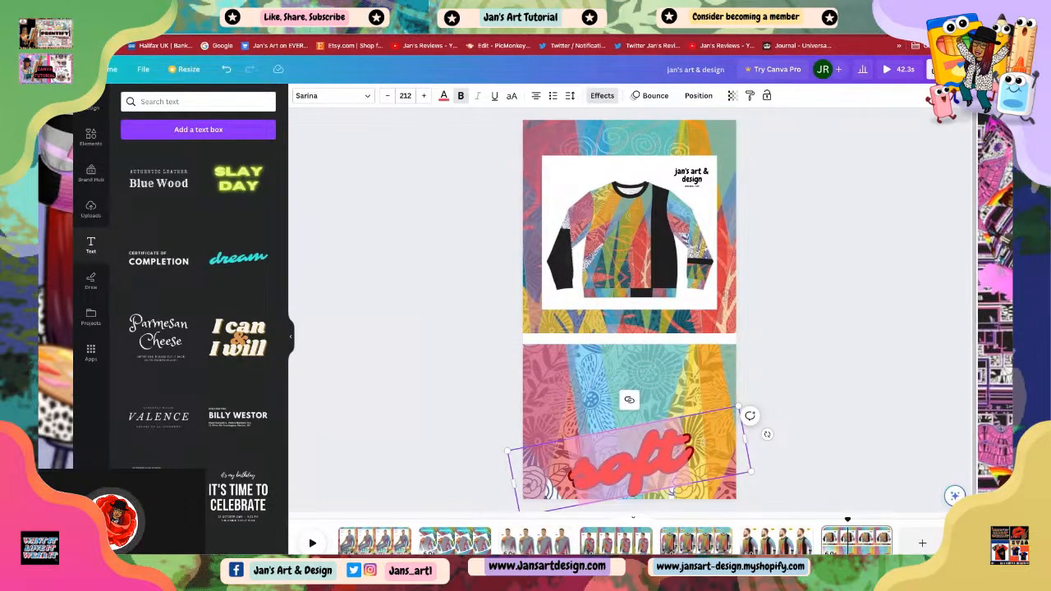
type("r")
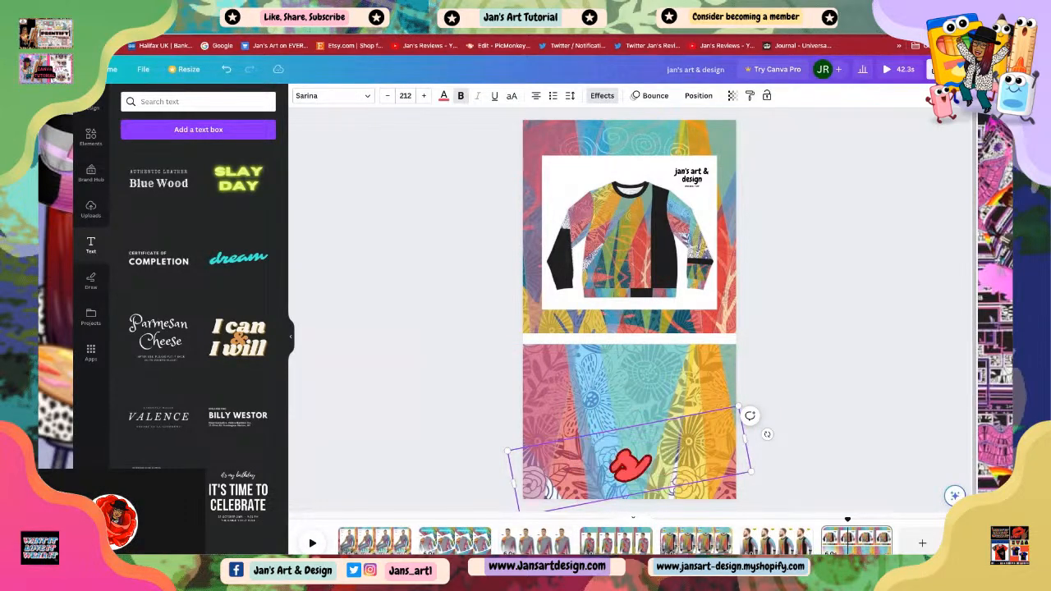
type("weats")
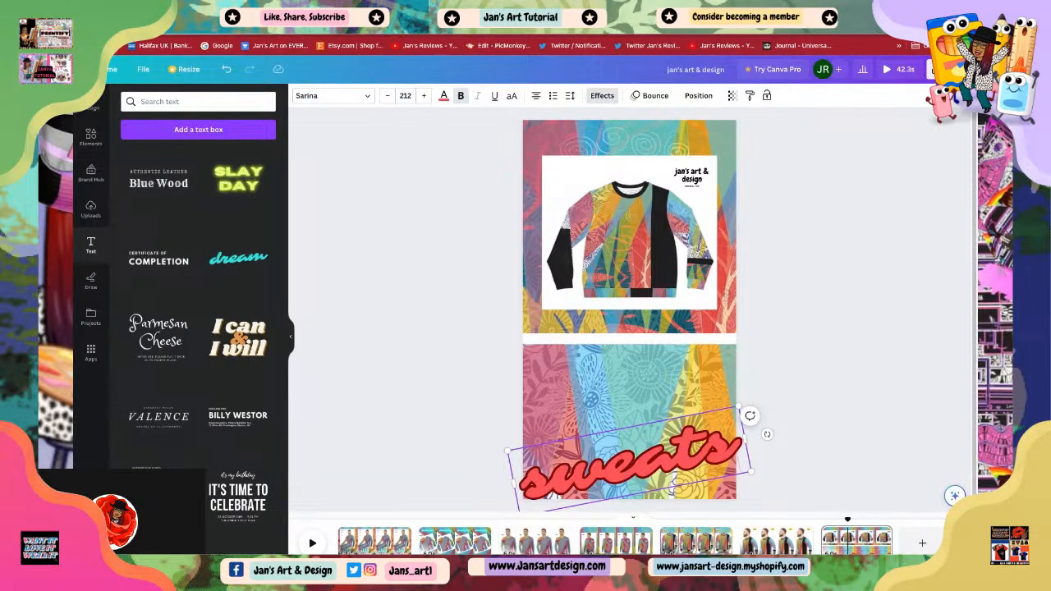
key("Return")
type("w")
type("irt")
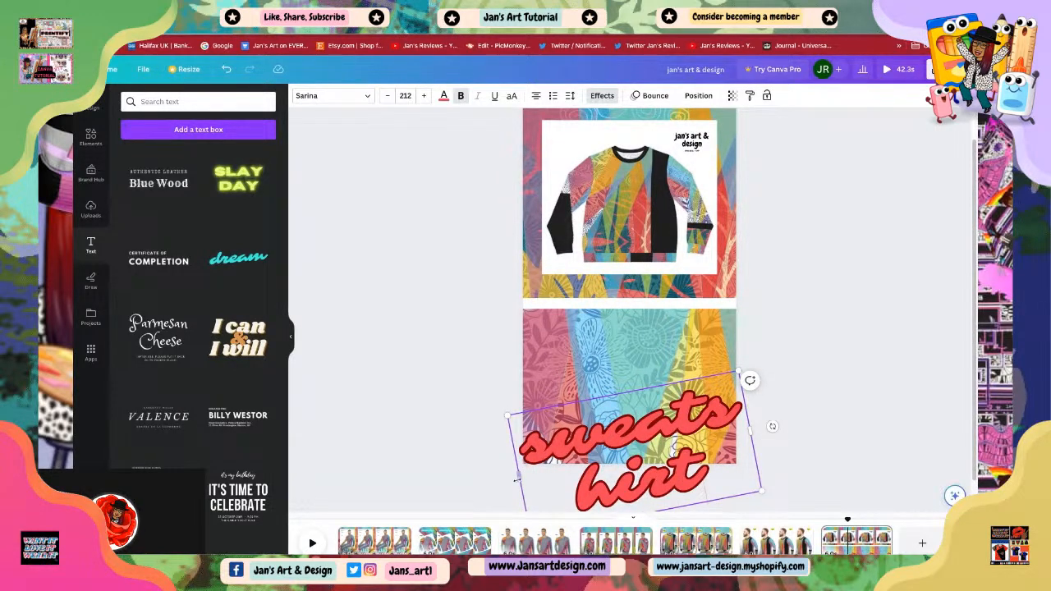
Step: Widen the 'sweatshirt' text box onto one line and reduce its font size to 188
left_click_drag(518, 479, 388, 477)
left_click(834, 412)
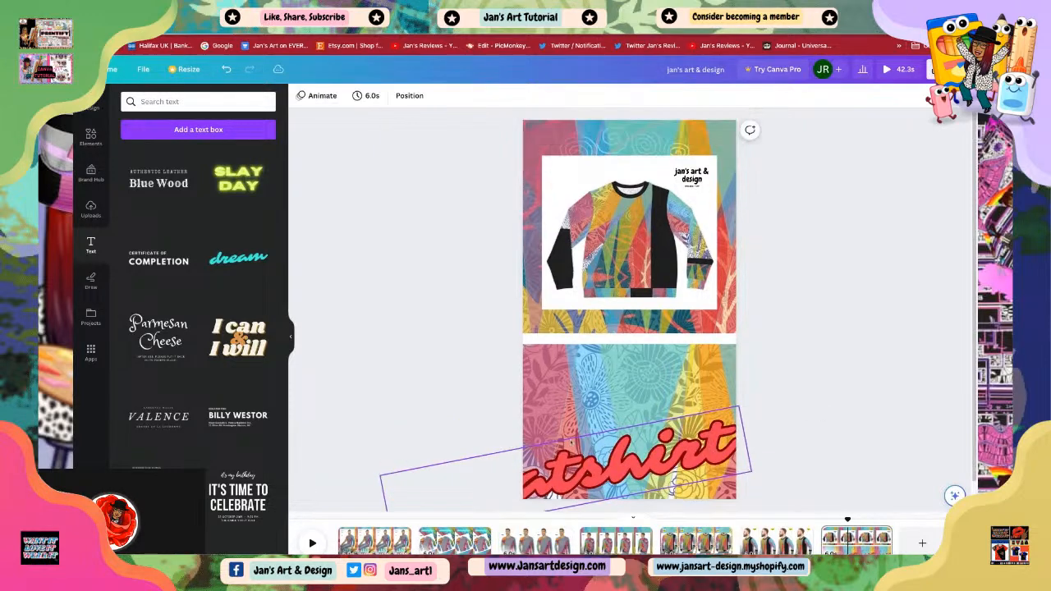
left_click(629, 464)
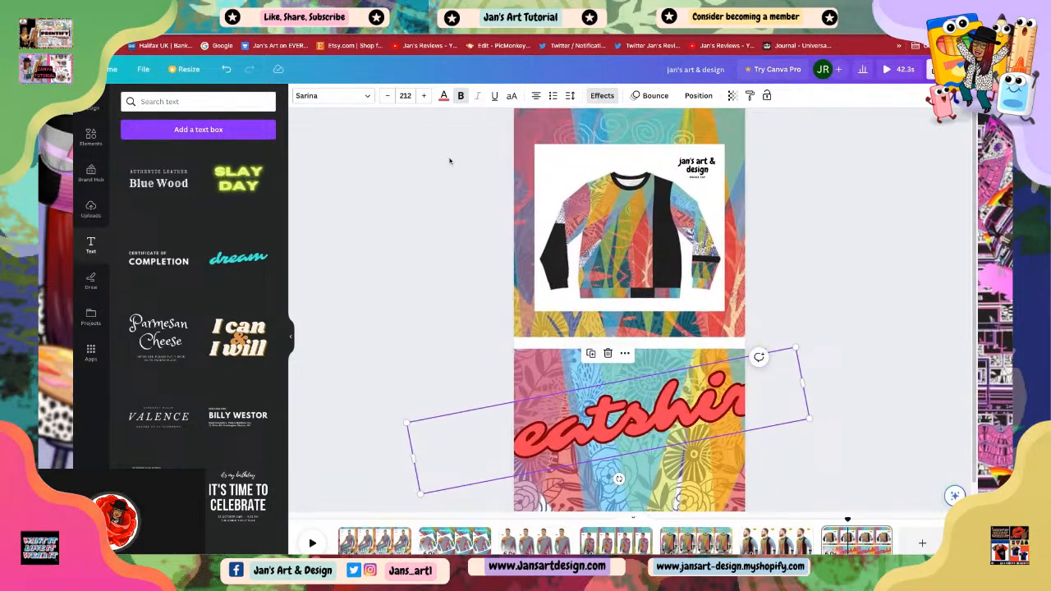
left_click(388, 95)
left_click(387, 95)
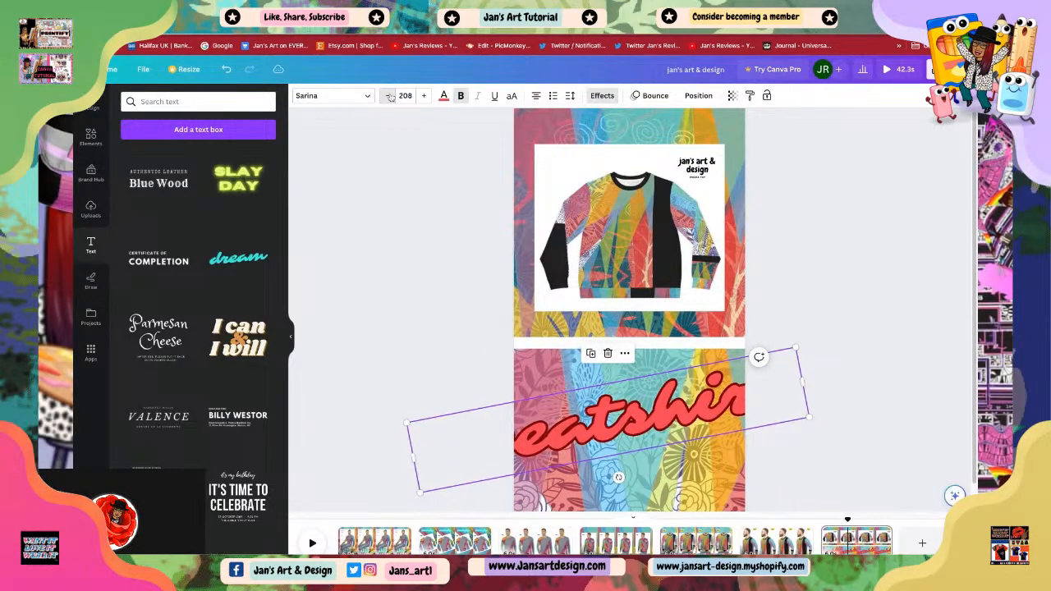
left_click(388, 95)
left_click(388, 96)
left_click(388, 96)
left_click(388, 95)
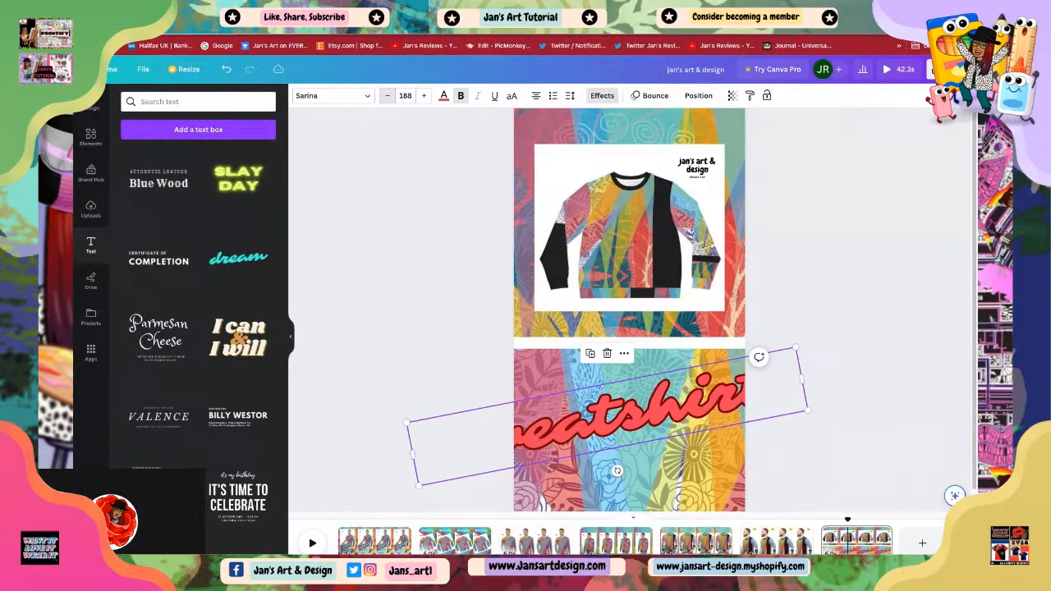
Step: Shrink the 'sweatshirt' text to font size 98.2 and move it up into the middle of the lower background
left_click(388, 96)
left_click(388, 95)
left_click(387, 96)
left_click(387, 96)
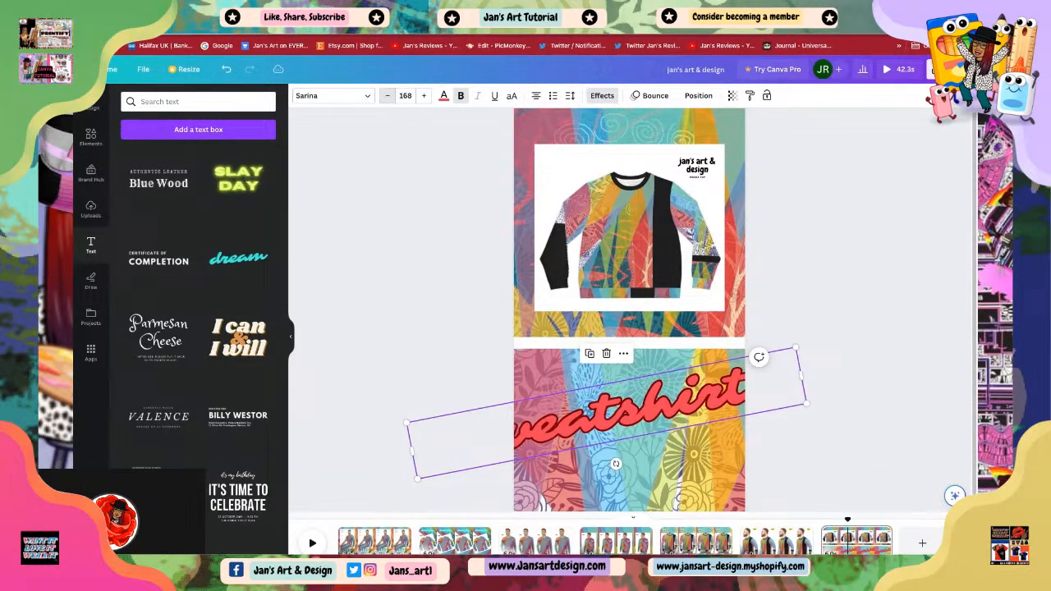
left_click(388, 96)
left_click(387, 95)
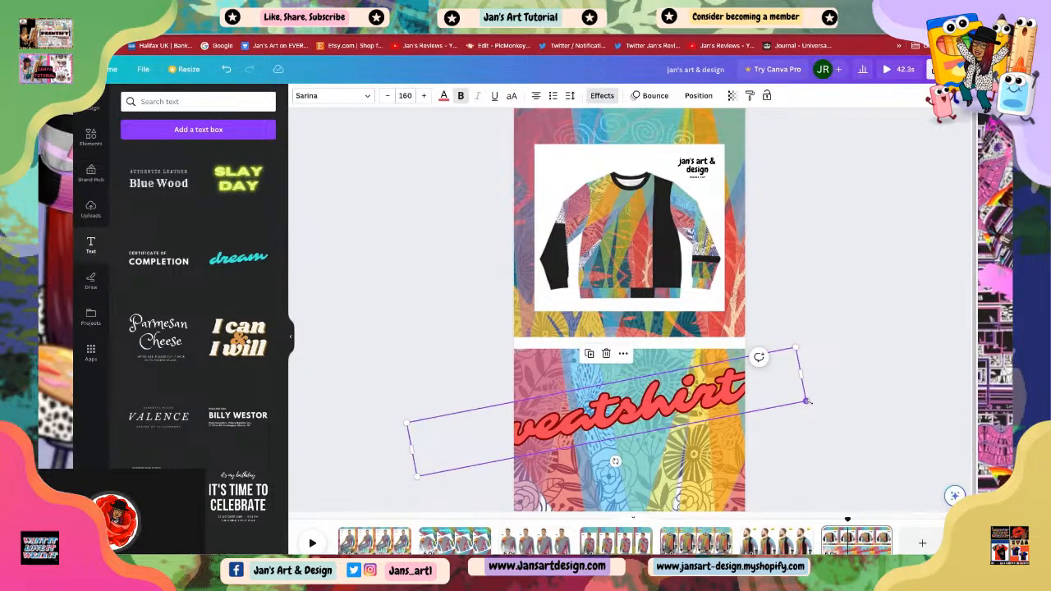
left_click_drag(809, 402, 713, 406)
left_click_drag(536, 412, 606, 454)
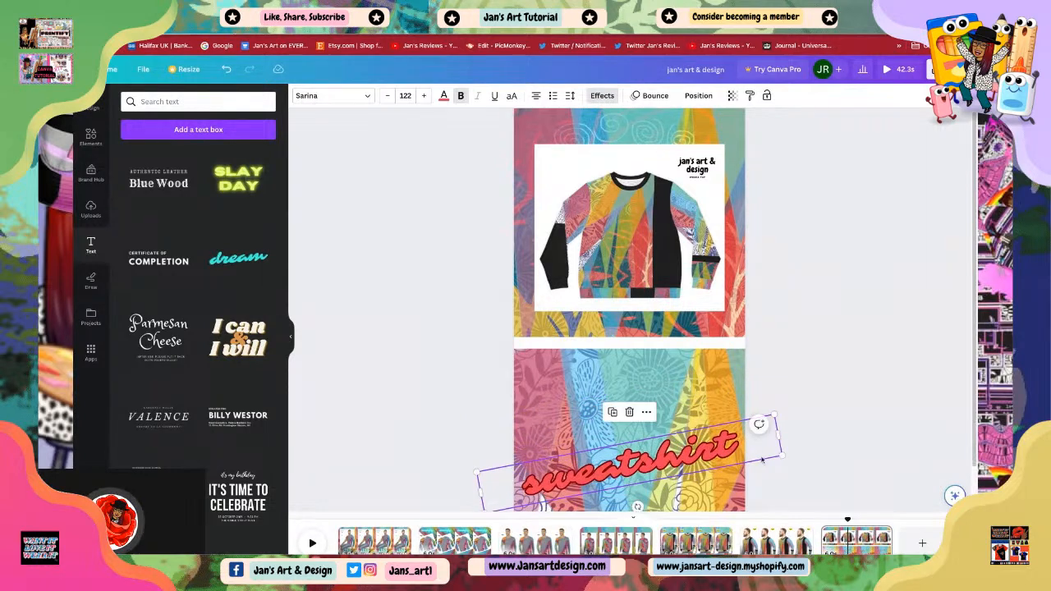
left_click_drag(783, 456, 723, 459)
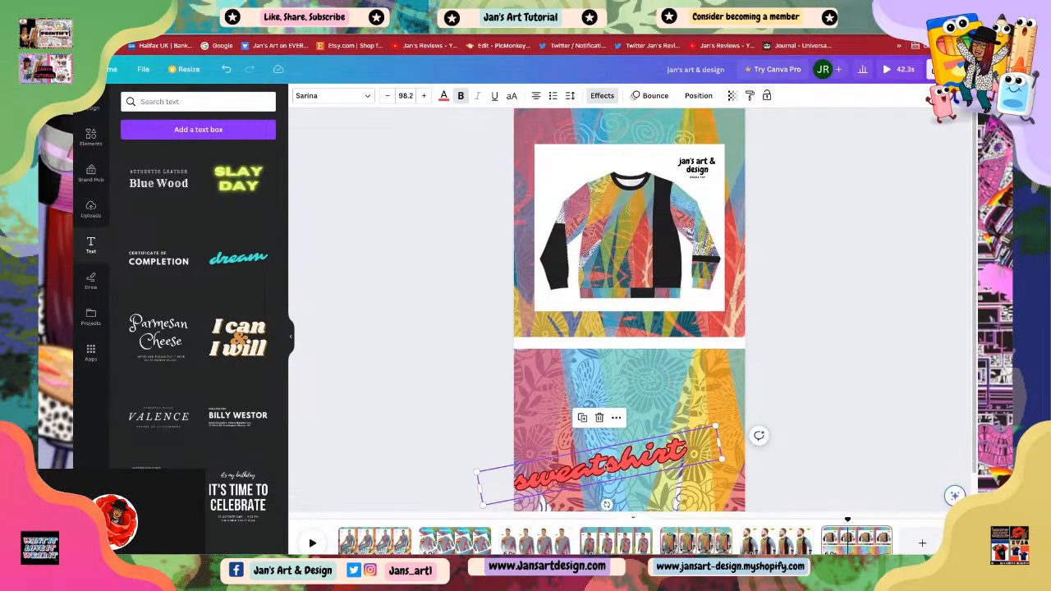
left_click_drag(607, 468, 631, 390)
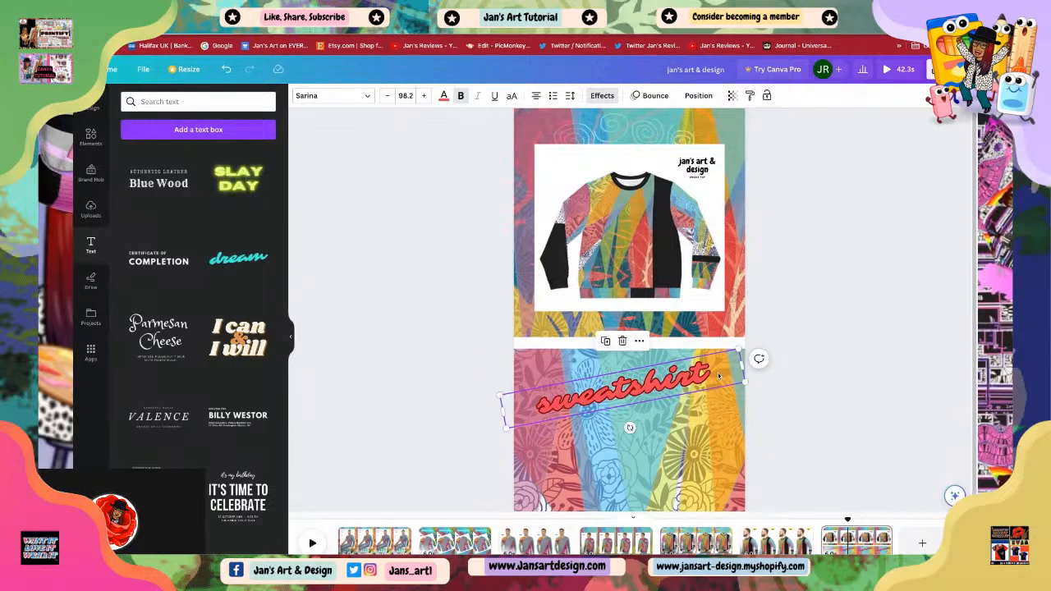
Step: Add the word 'unisex' on a line above 'sweatshirt' in the same text box
left_click(539, 410)
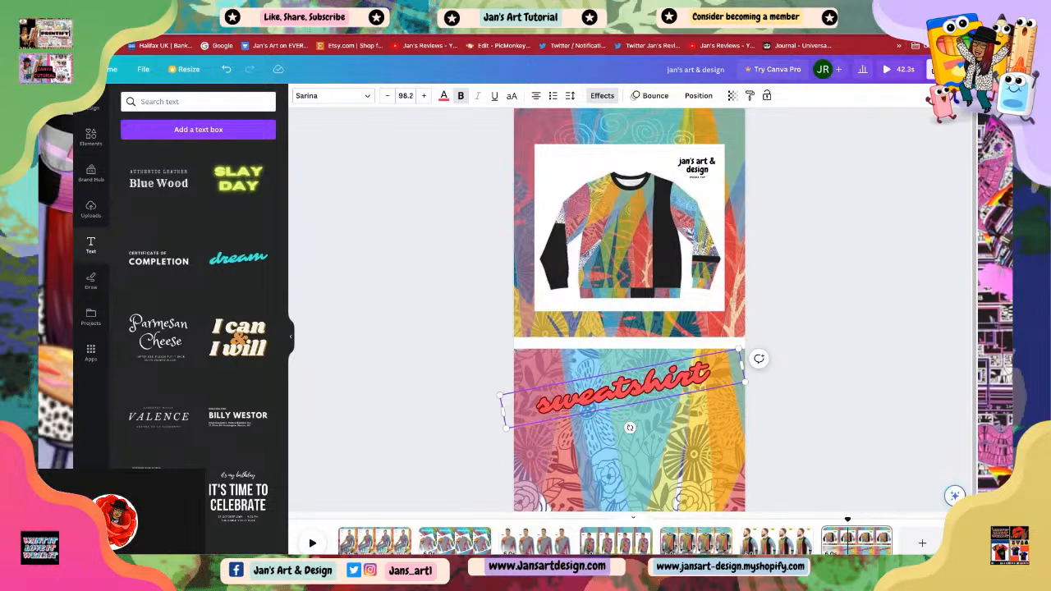
left_click_drag(630, 427, 635, 454)
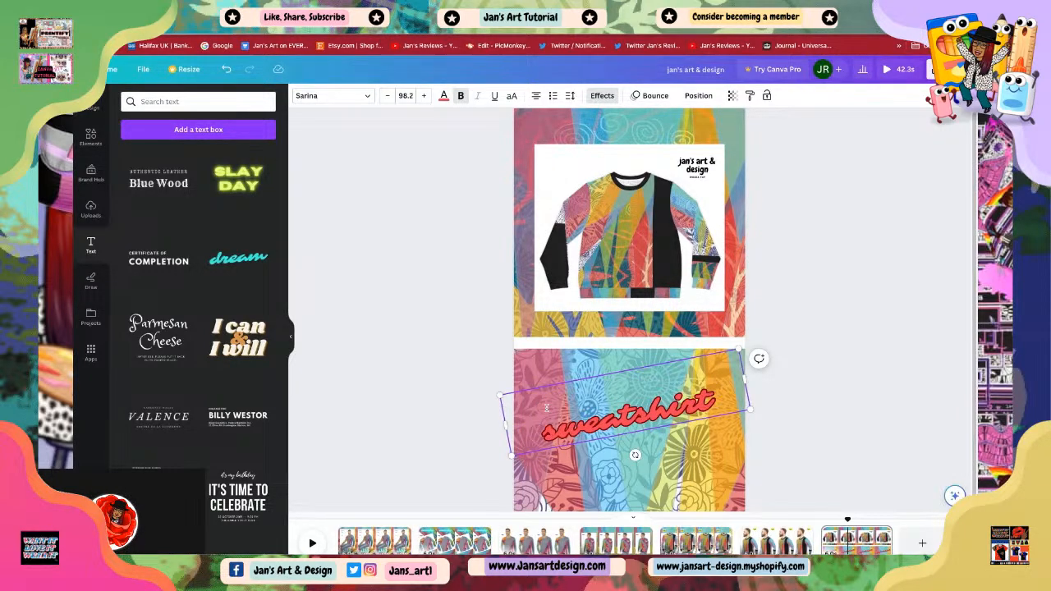
type("unisex")
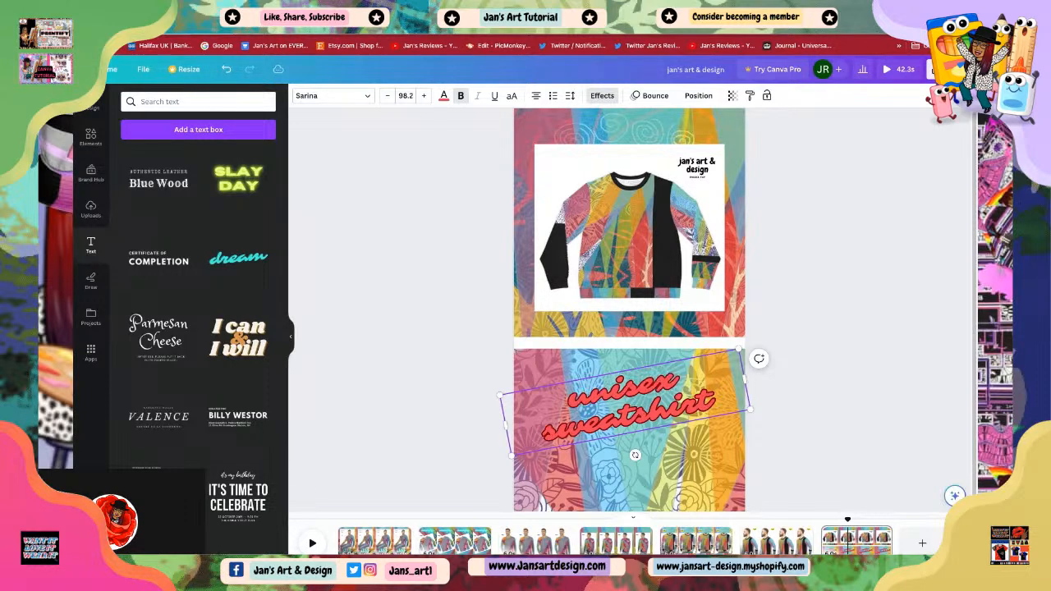
left_click(639, 468)
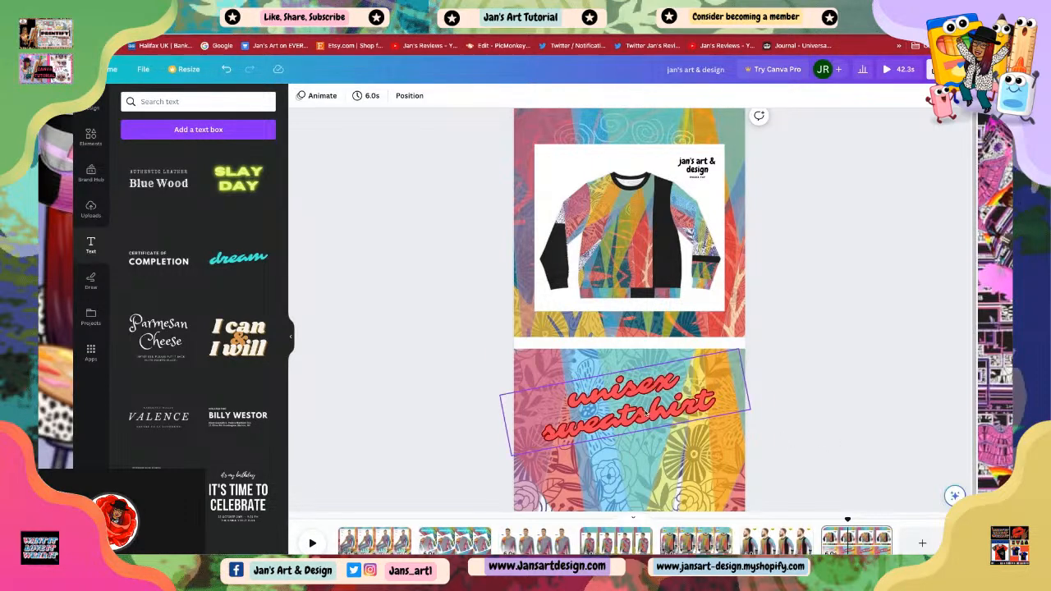
left_click_drag(645, 411, 647, 414)
left_click(798, 420)
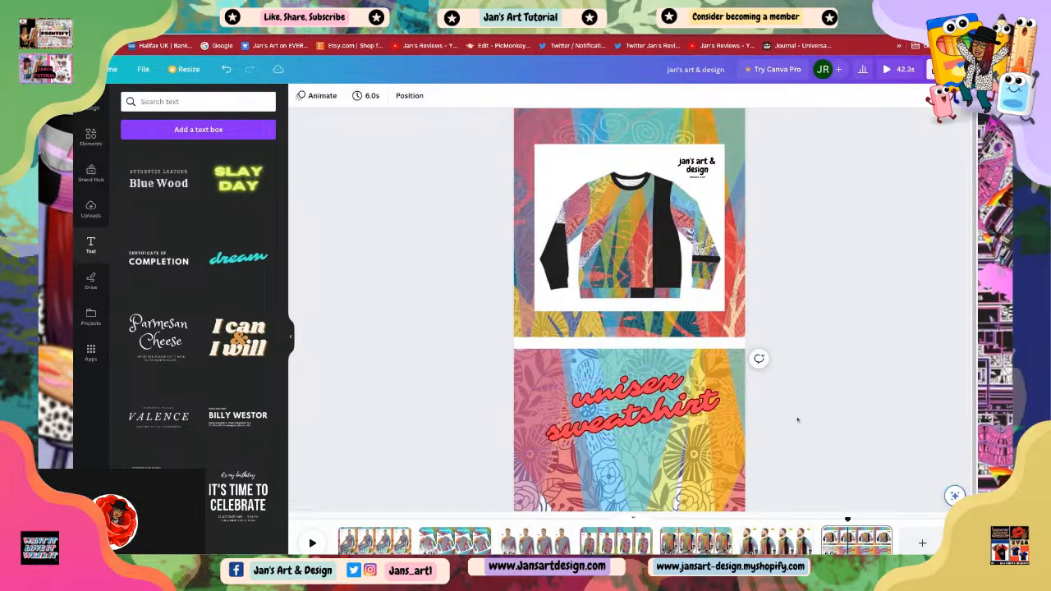
Step: Change the outline effect colour of the 'unisex sweatshirt' text to white
left_click(665, 414)
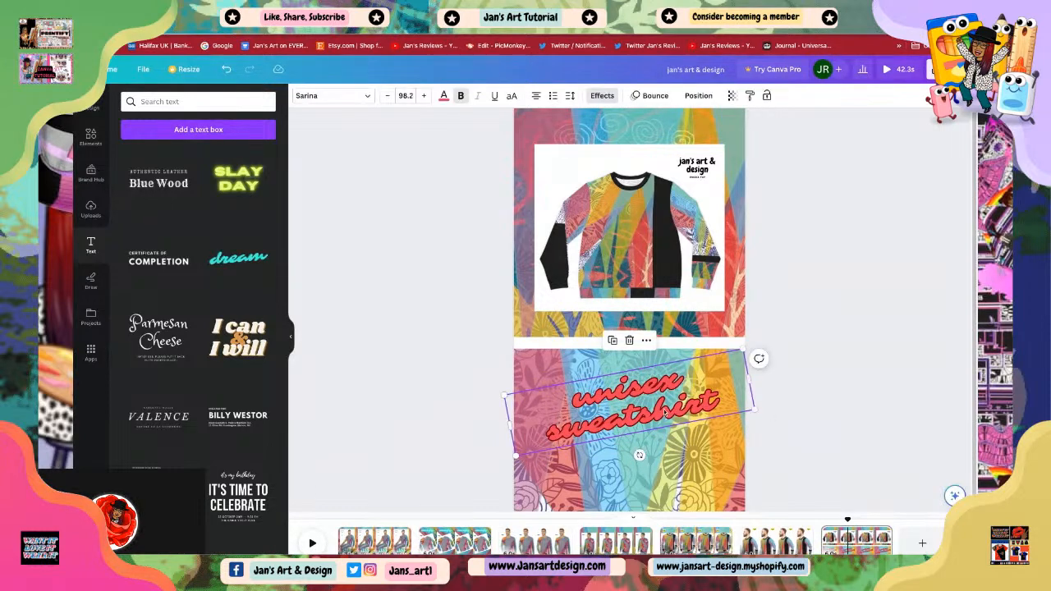
left_click(604, 96)
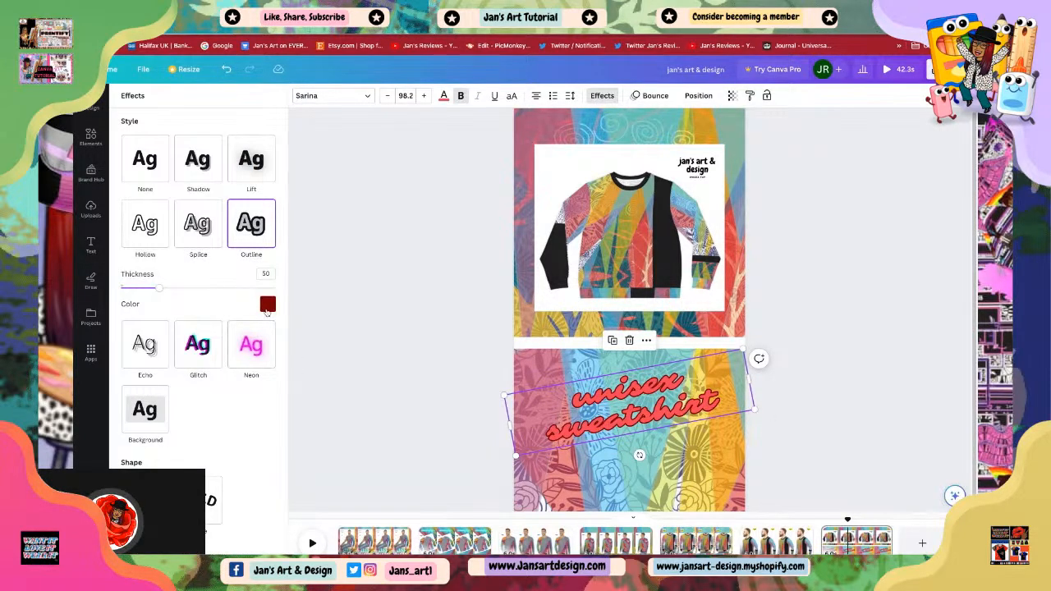
left_click(268, 305)
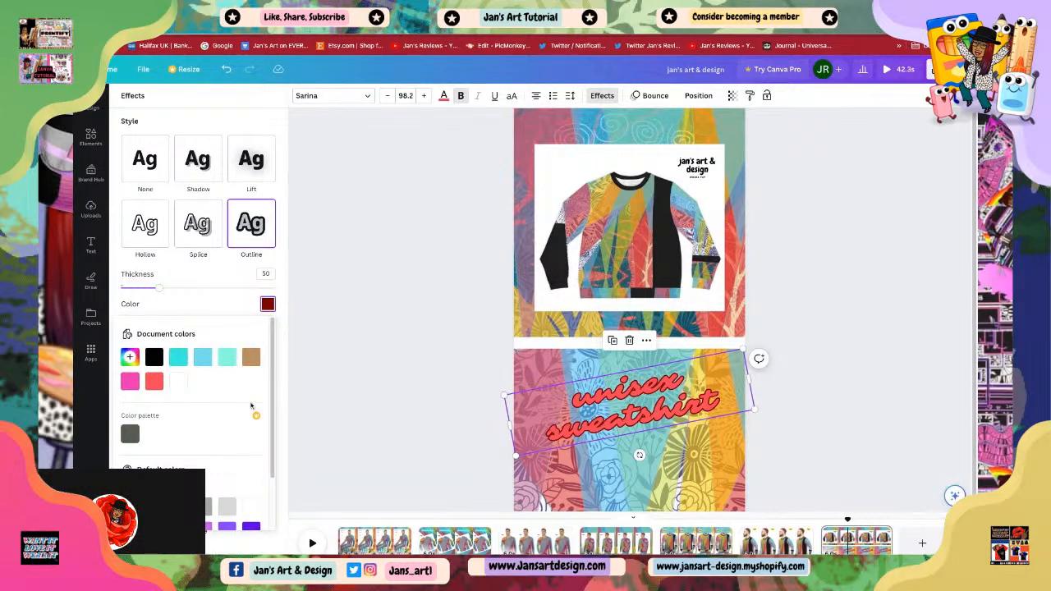
left_click(175, 383)
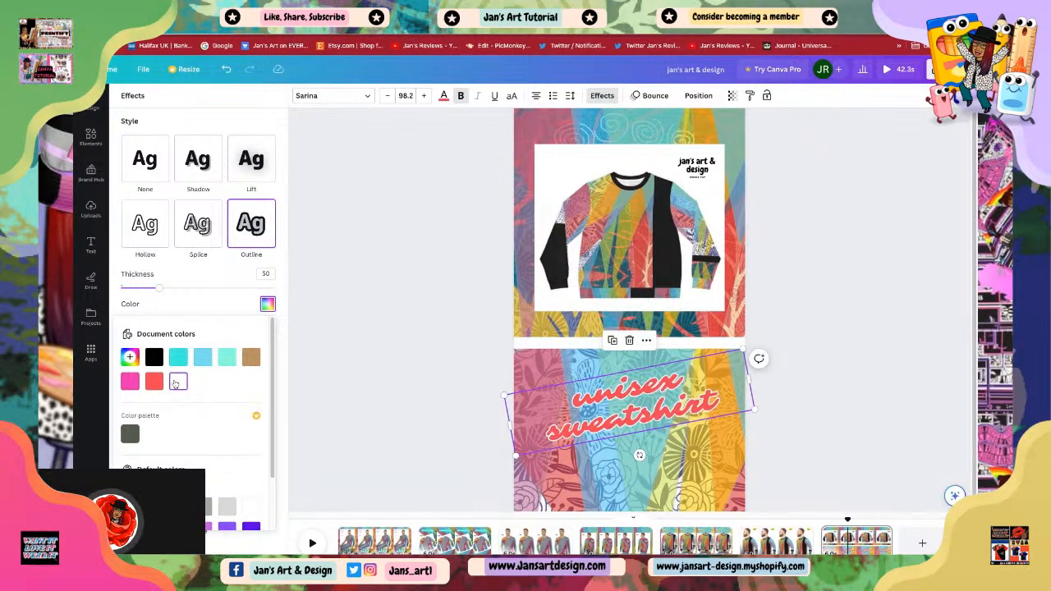
left_click(873, 334)
Step: Try the Skate and Roll text animations on the text, then set it back to Bounce
left_click(638, 415)
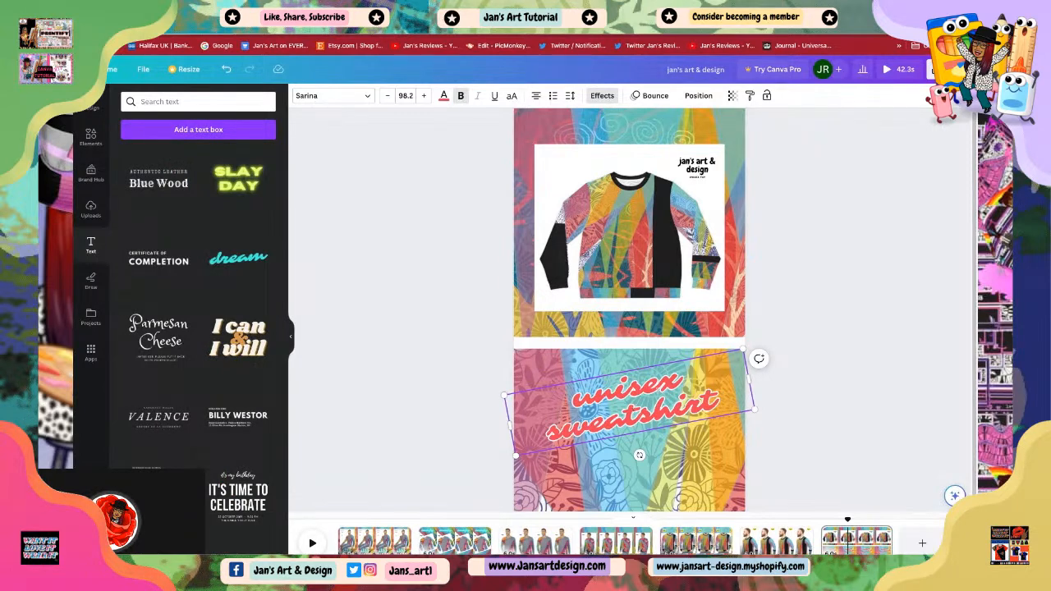
left_click(655, 95)
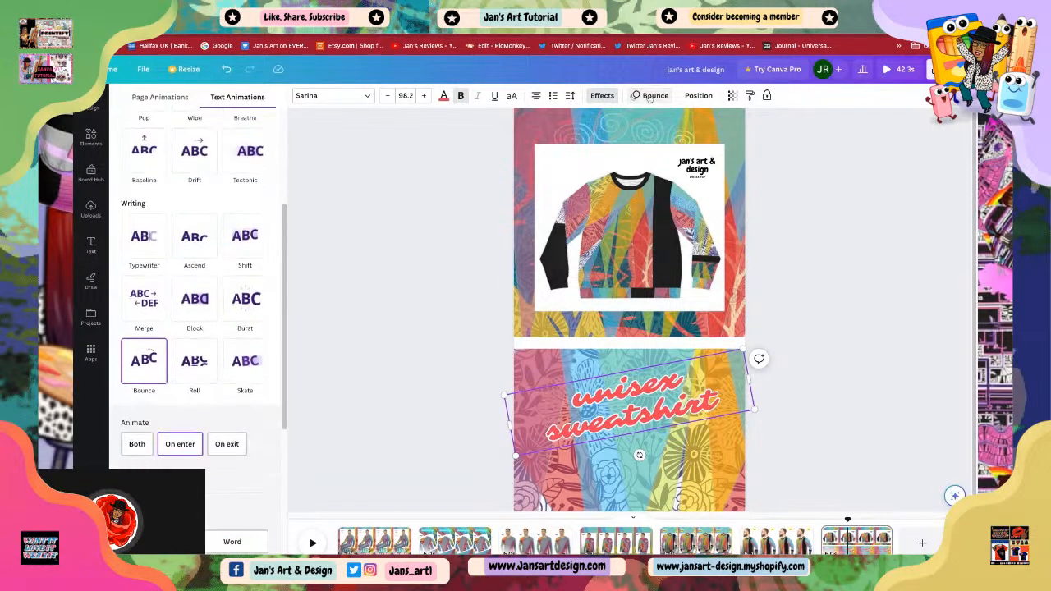
left_click(244, 361)
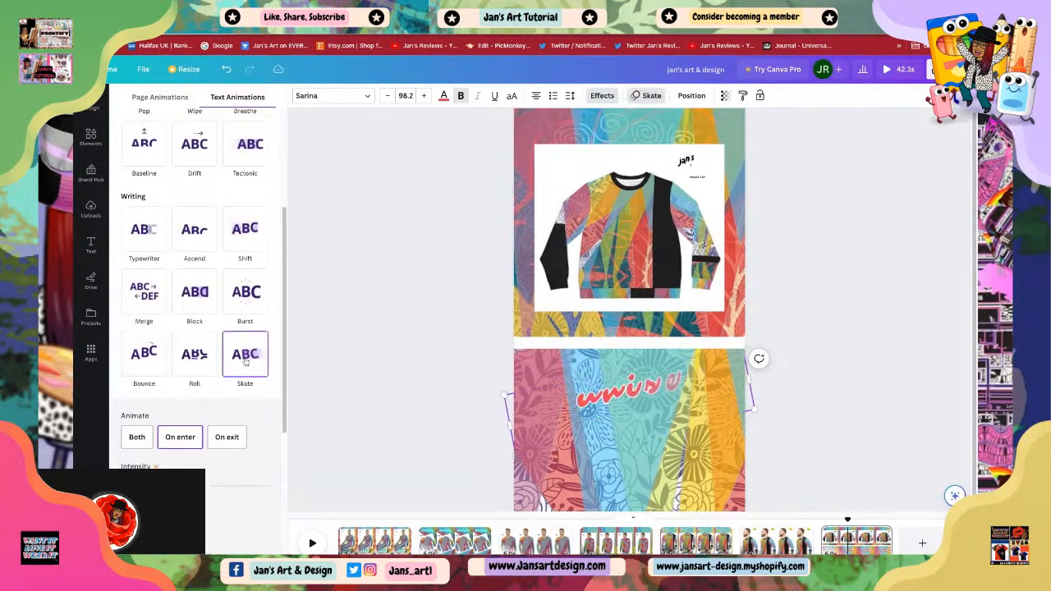
left_click(193, 355)
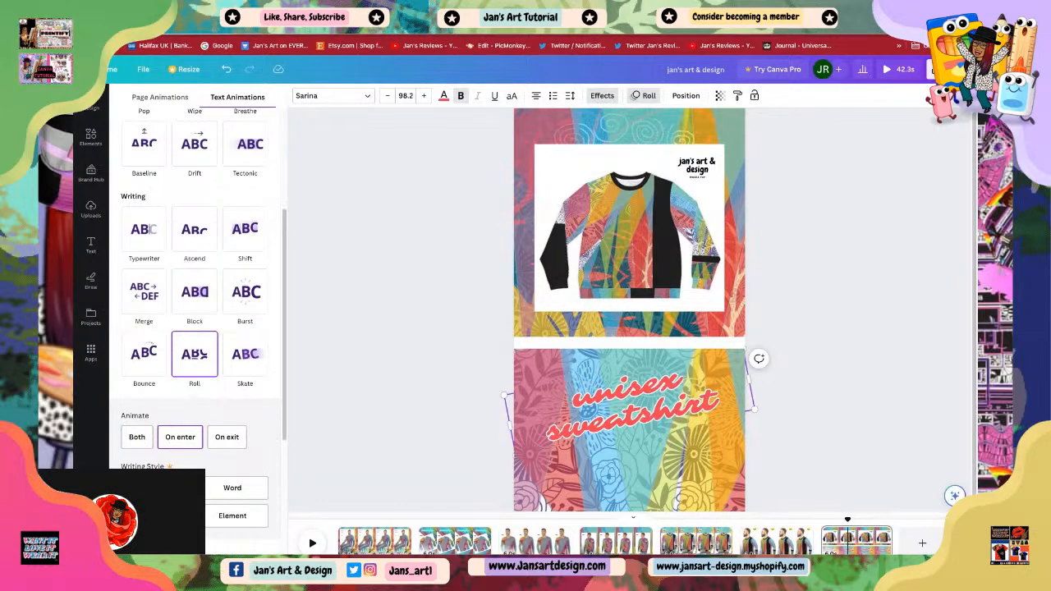
left_click(148, 360)
left_click(649, 383)
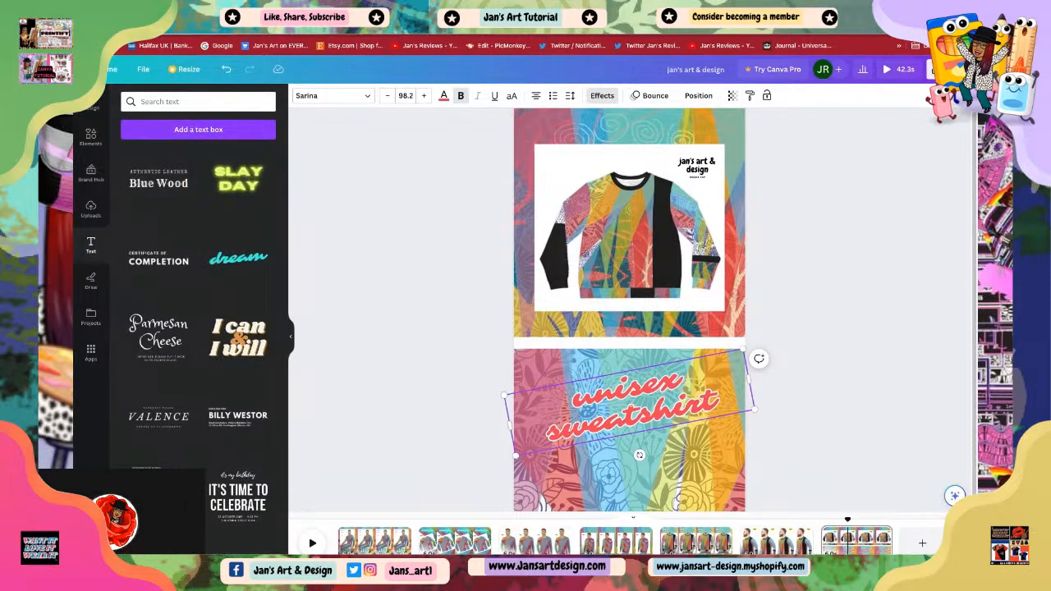
Step: Move the 'unisex sweatshirt' text up so it overlaps the bottom edge of the sweatshirt photo
left_click(849, 406)
left_click_drag(633, 409, 637, 344)
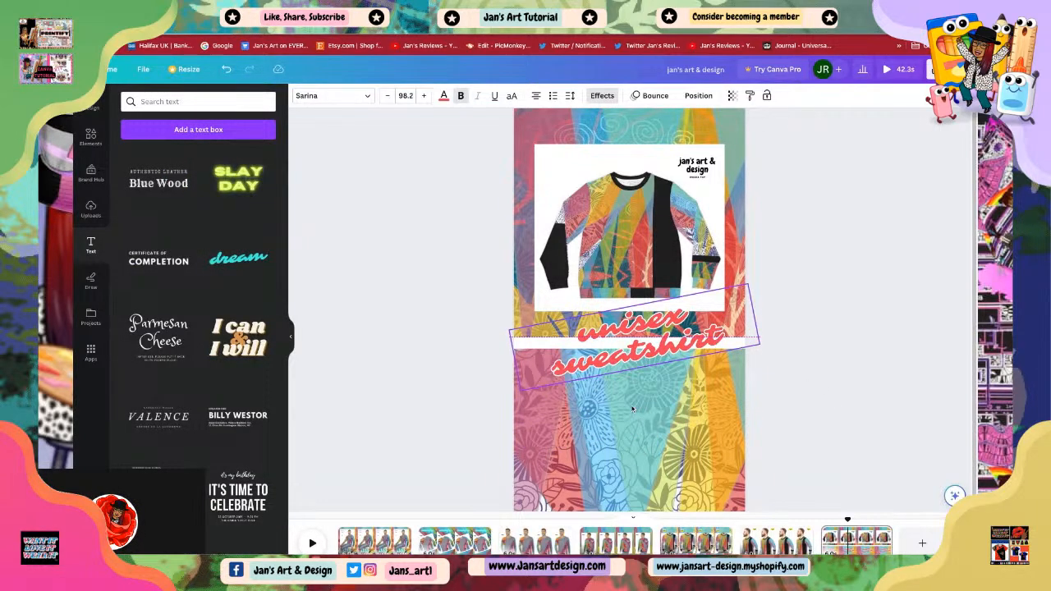
left_click(804, 424)
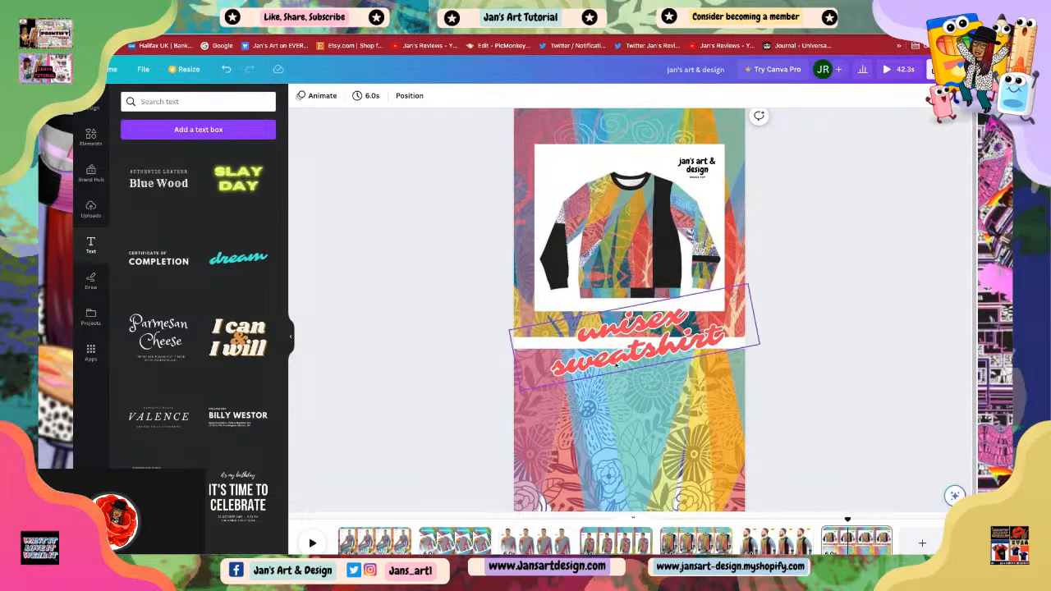
left_click(581, 368)
left_click(793, 421)
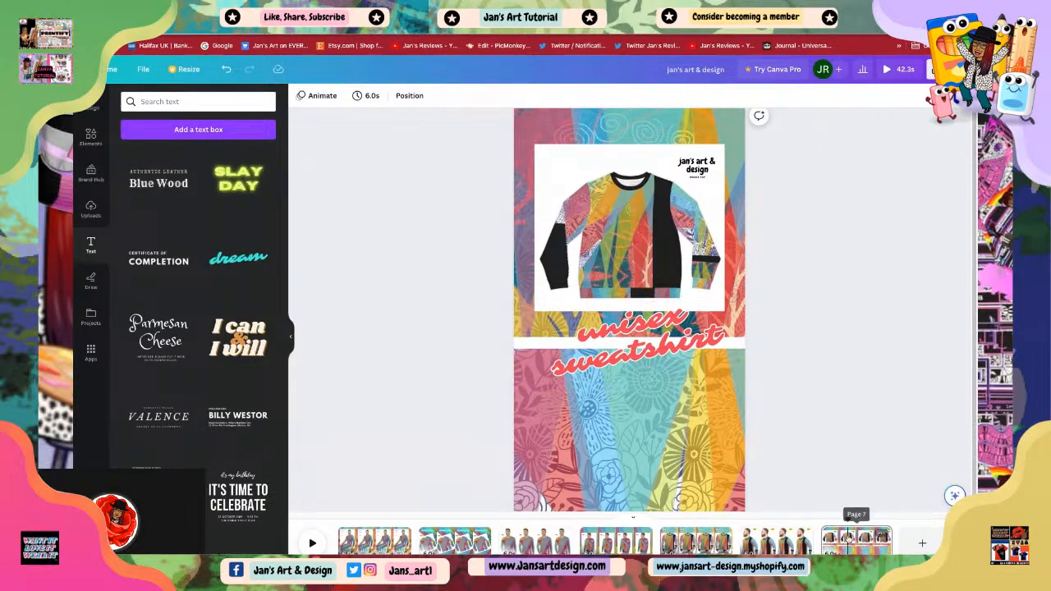
Step: Open page 5 and move the 'soft' text up to the top of the sweatshirt photo
left_click(772, 543)
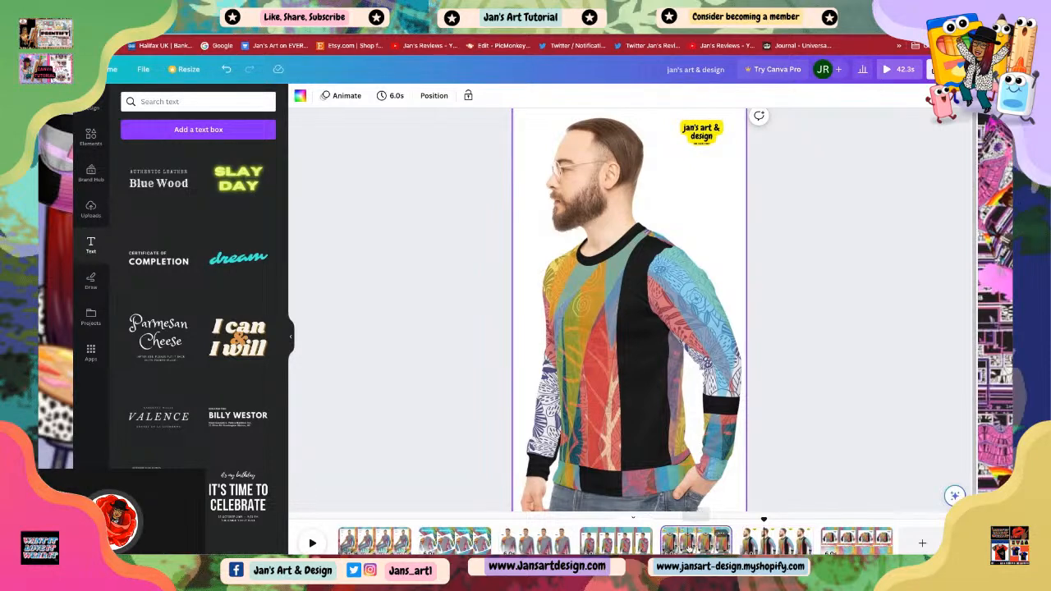
left_click(696, 542)
left_click(611, 490)
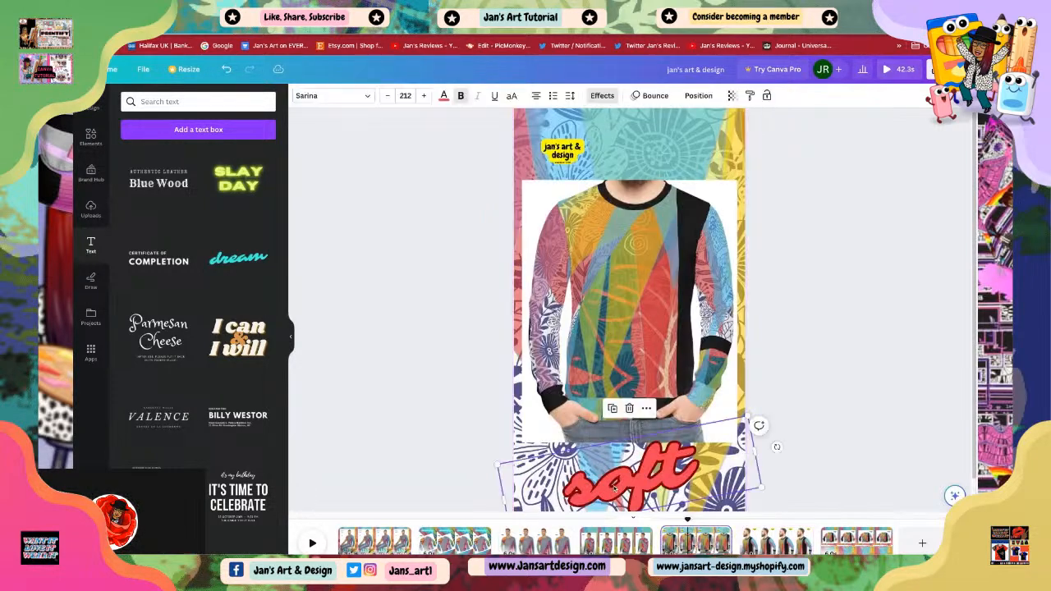
left_click_drag(610, 490, 610, 203)
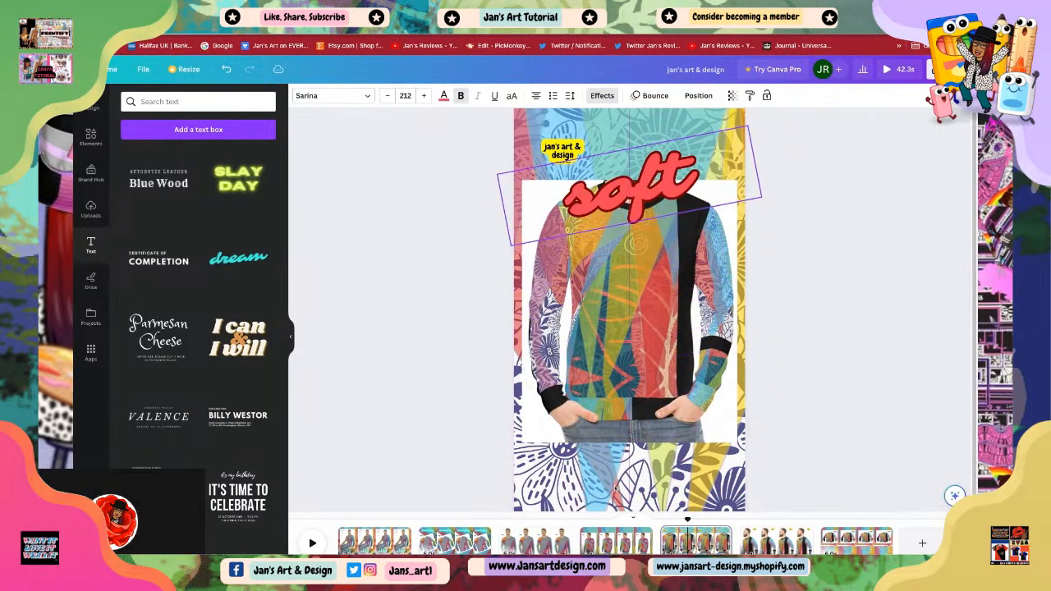
Step: Change the 'soft' text's animation from Bounce to Burst
left_click(819, 345)
left_click(650, 202)
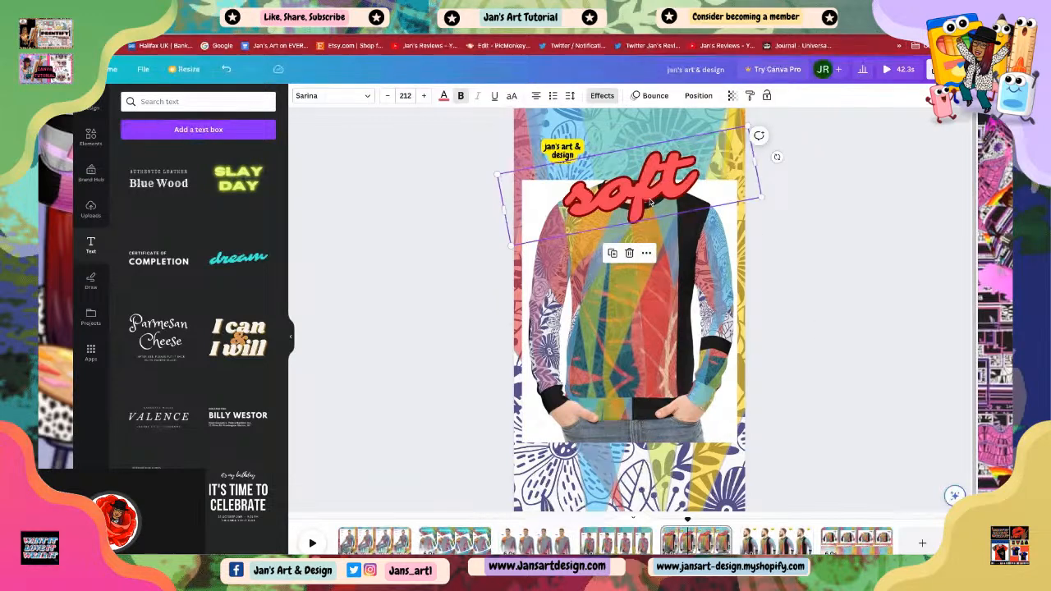
left_click(857, 301)
left_click(646, 192)
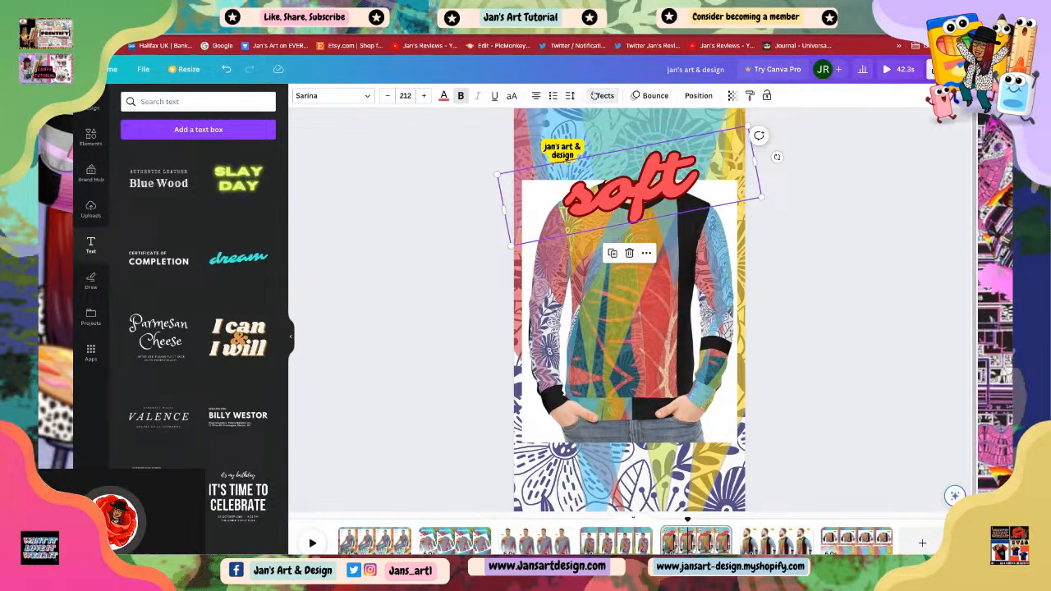
left_click(653, 96)
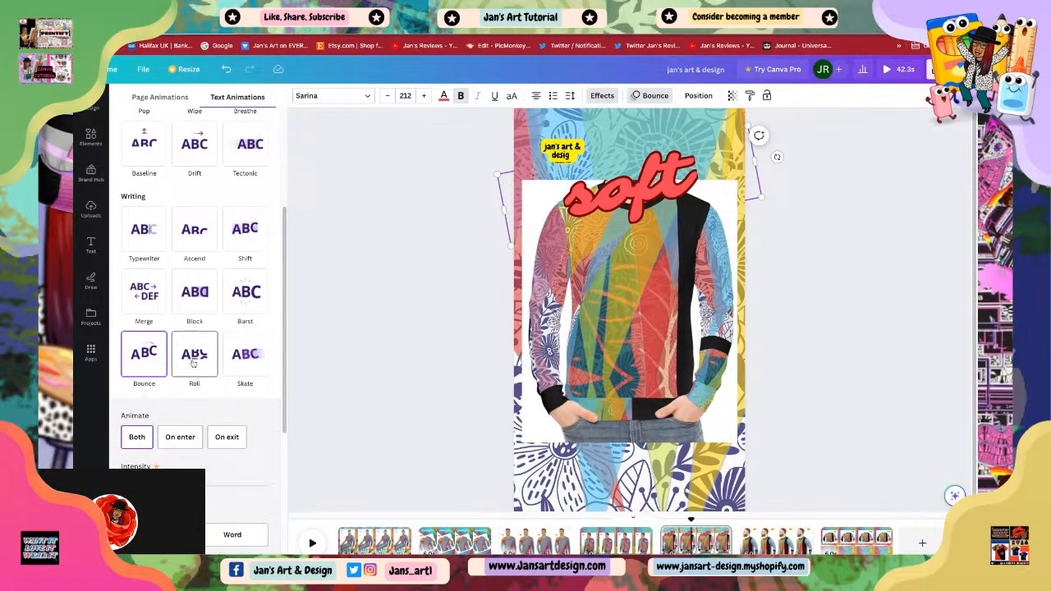
left_click(246, 294)
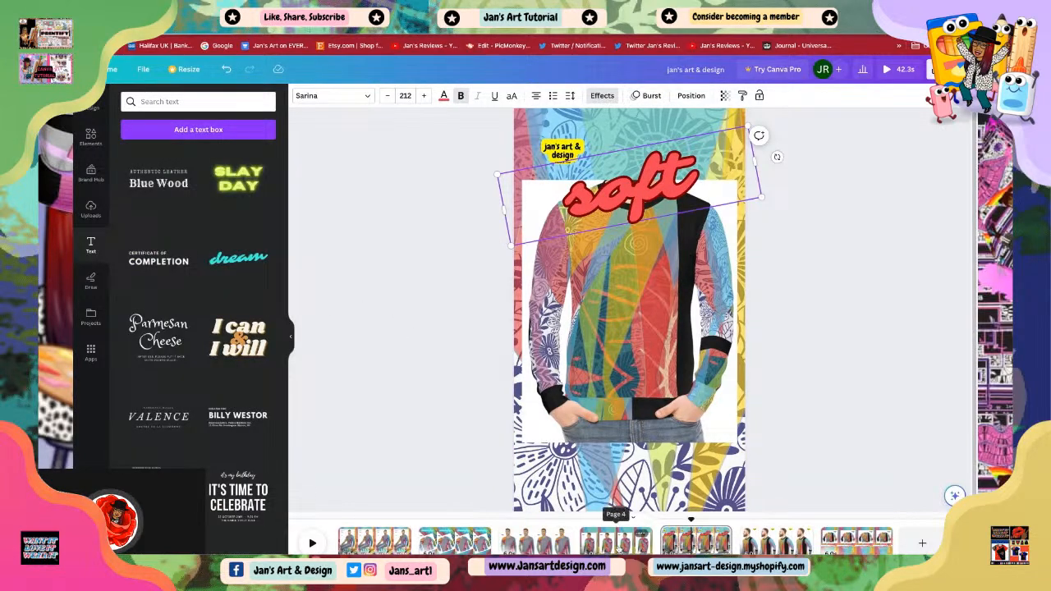
Step: Go to page 2 and copy the 'comfy' text
left_click(616, 540)
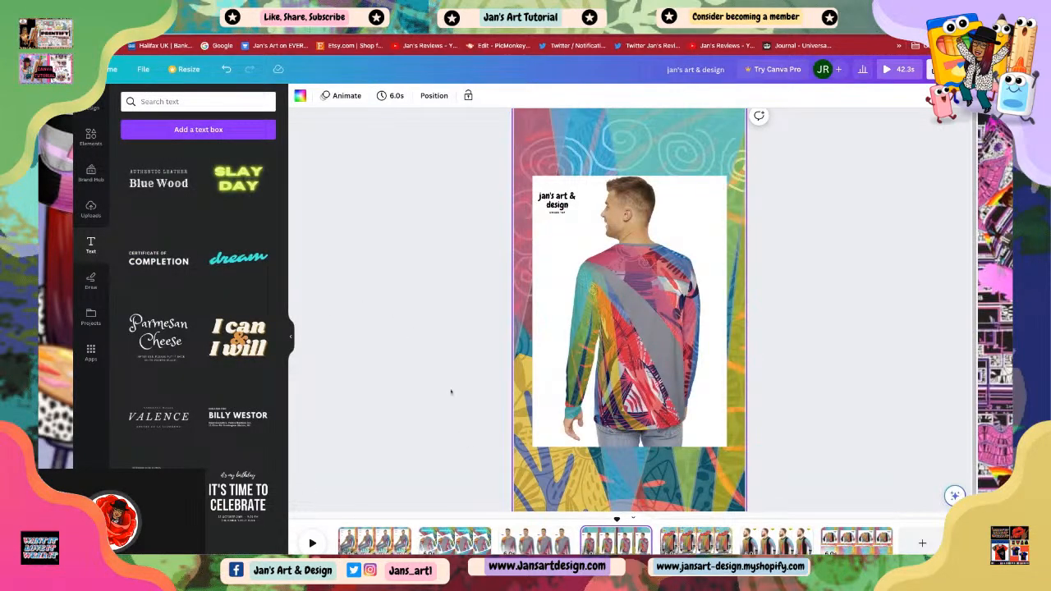
left_click(840, 380)
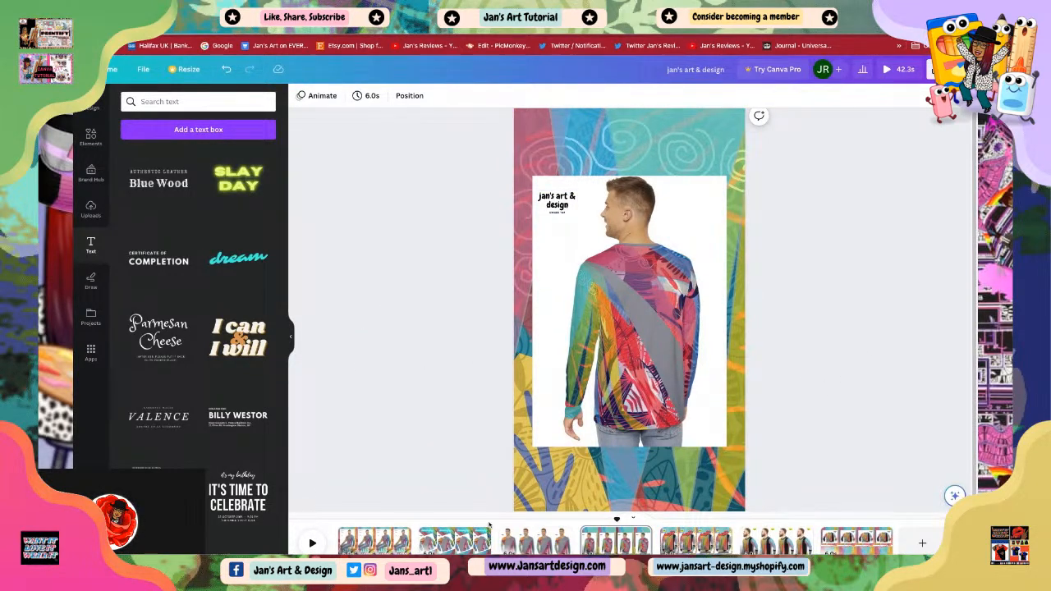
left_click(452, 544)
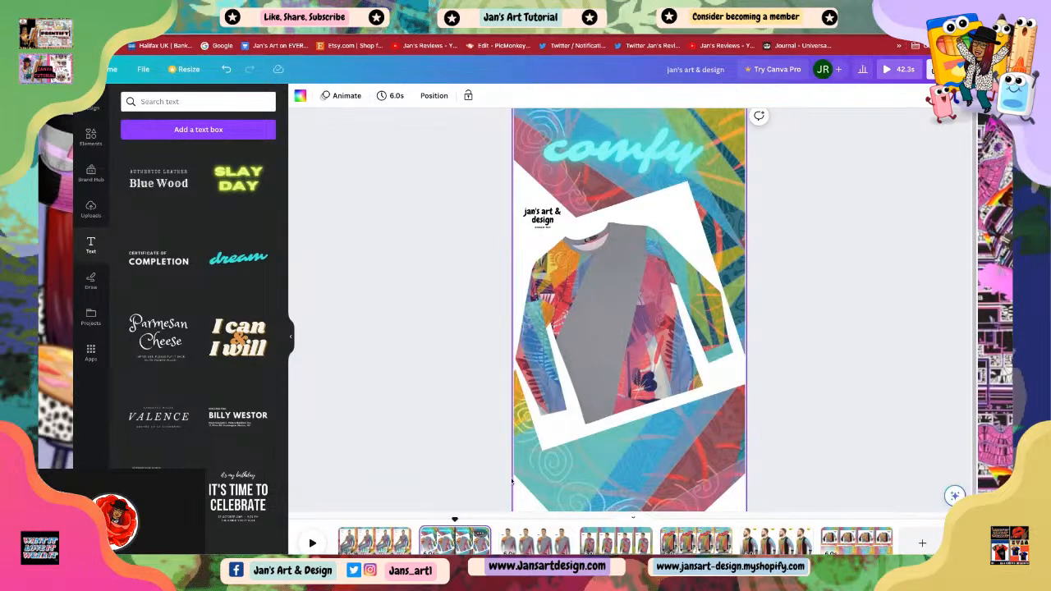
left_click(613, 158)
right_click(613, 159)
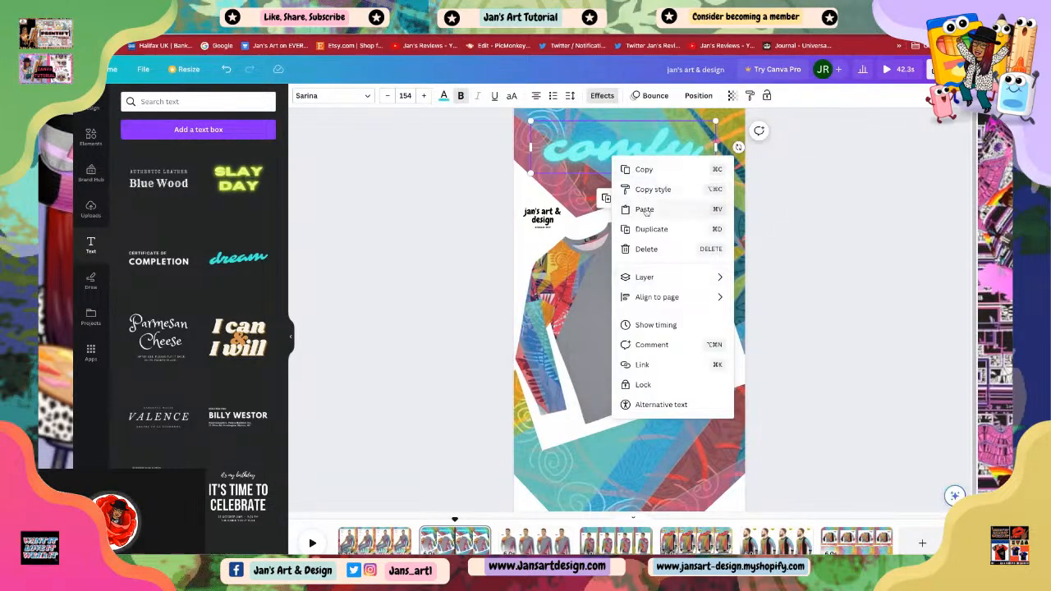
left_click(648, 171)
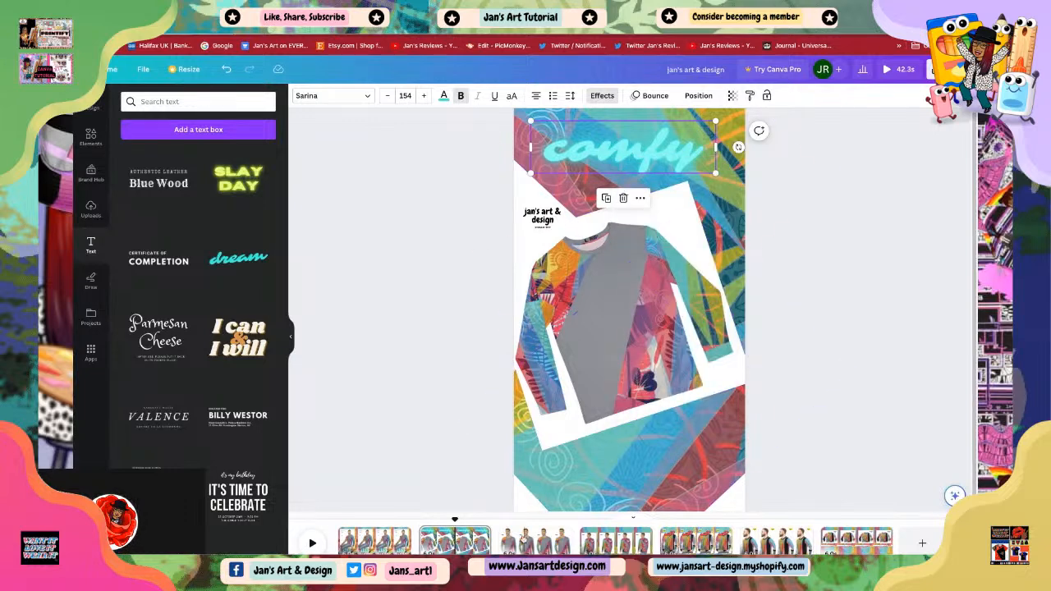
Step: Go to page 4 and paste the copied 'comfy' text onto it
left_click(525, 539)
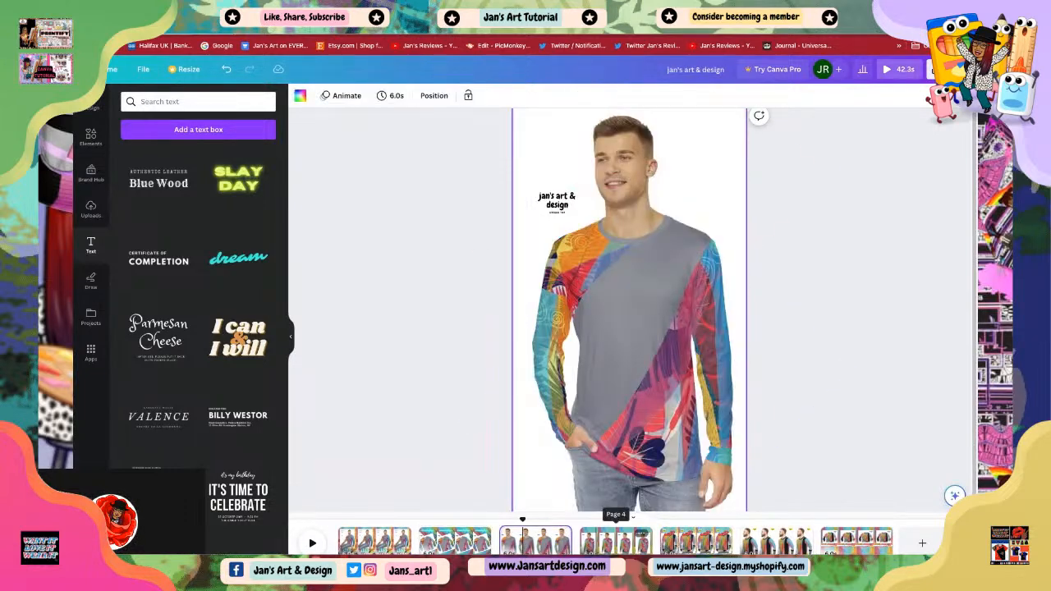
left_click(616, 539)
right_click(614, 284)
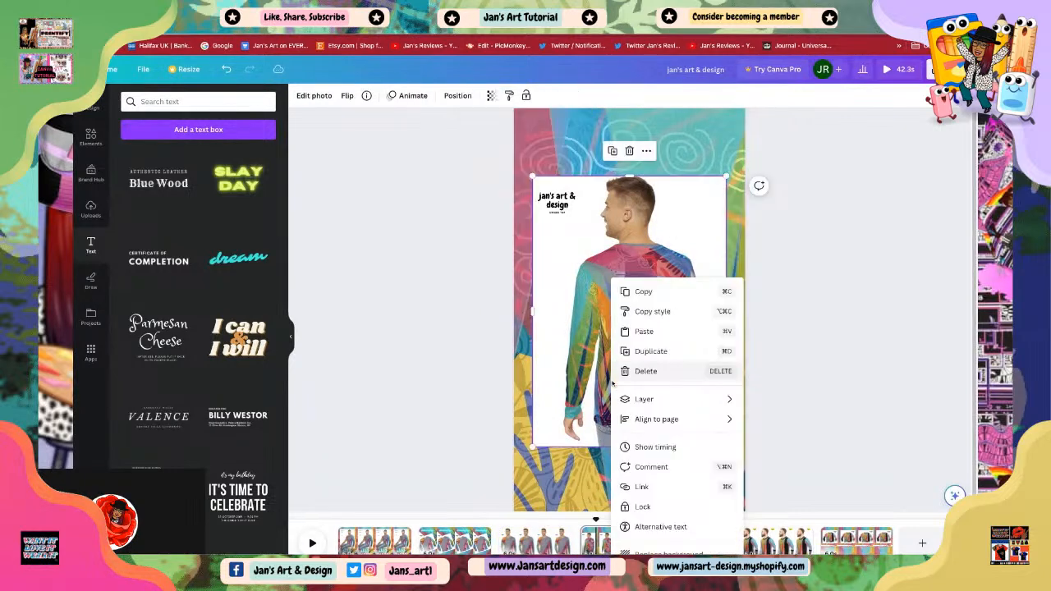
left_click(644, 331)
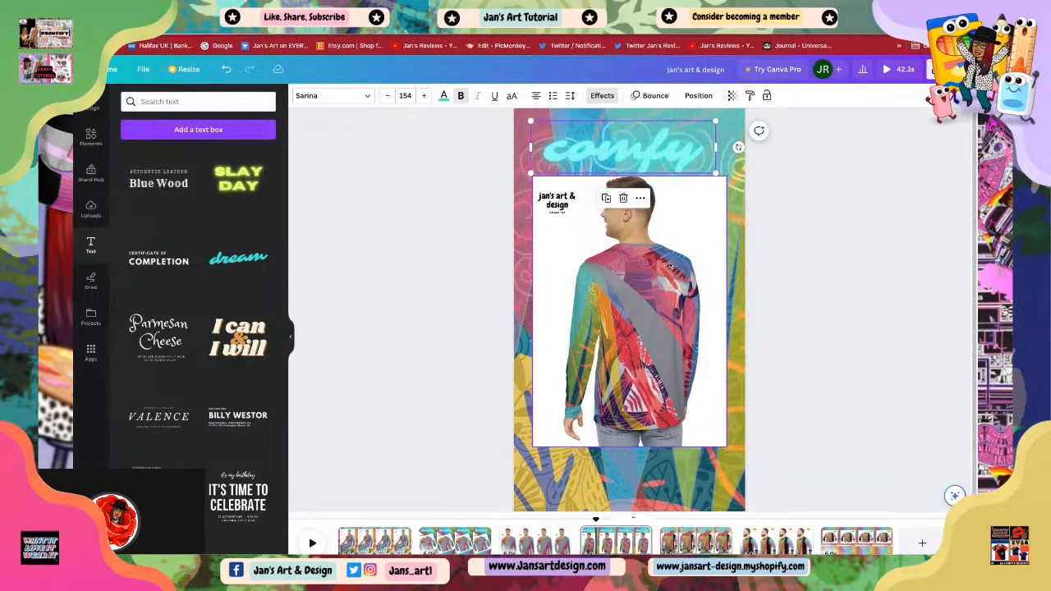
Step: Change the pasted text's wording to 'stylish' and place it at the bottom of the page below the photo
left_click_drag(620, 147, 624, 354)
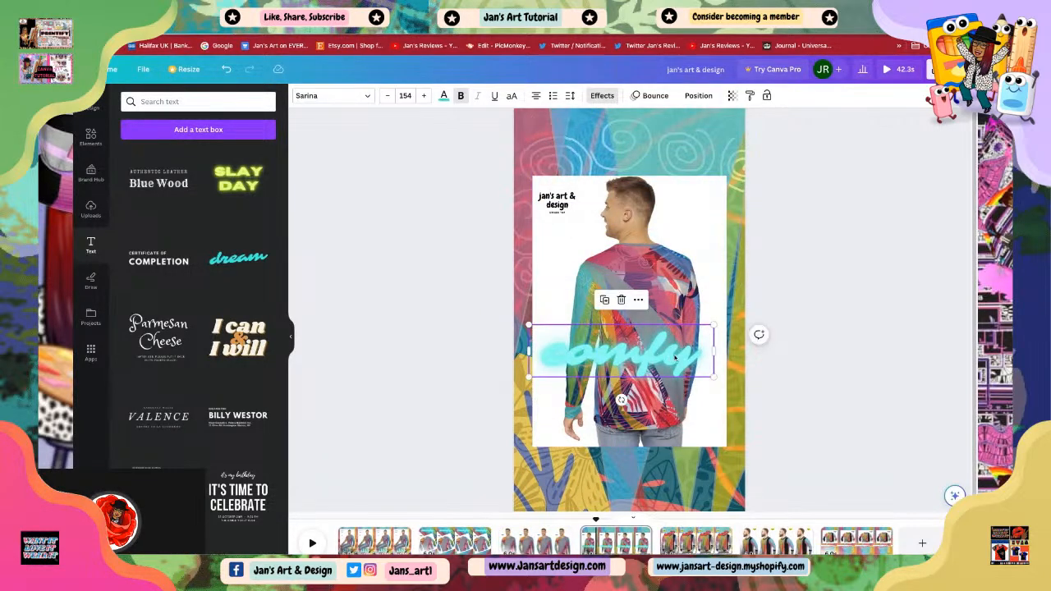
double_click(698, 367)
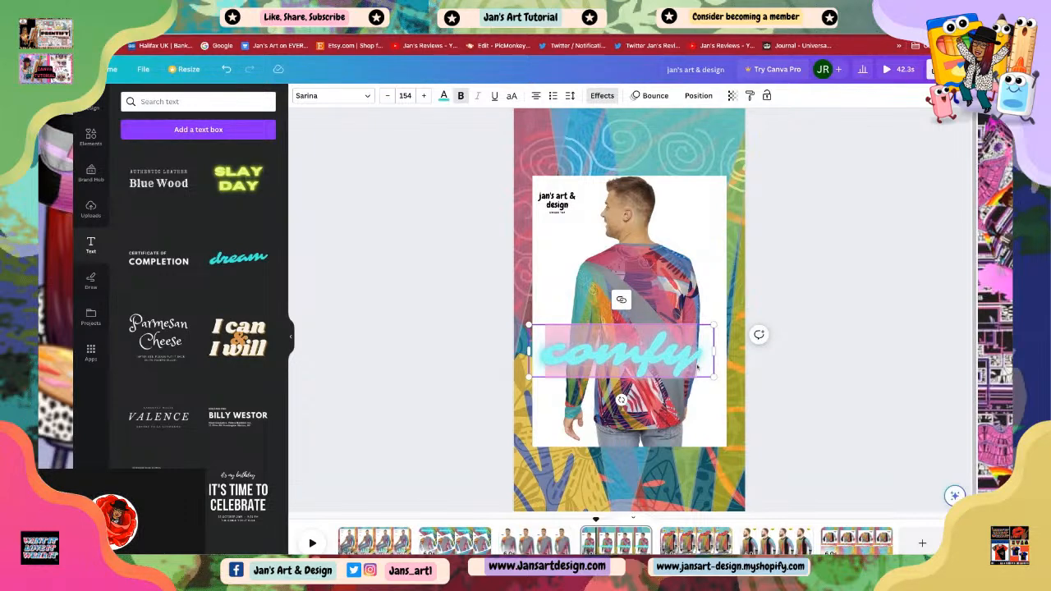
key("BackSpace")
type("sty")
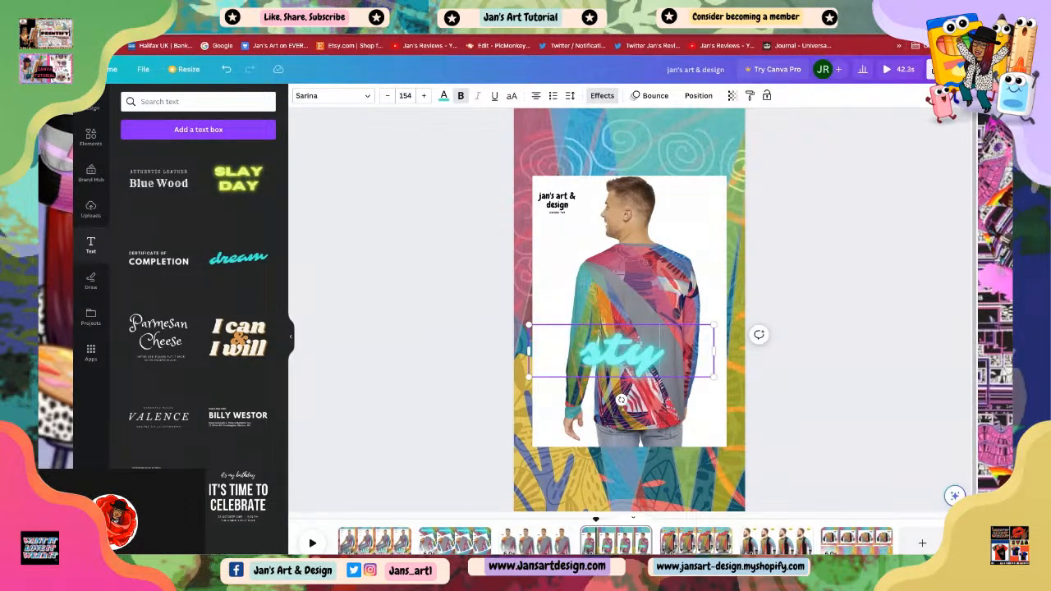
type("lish")
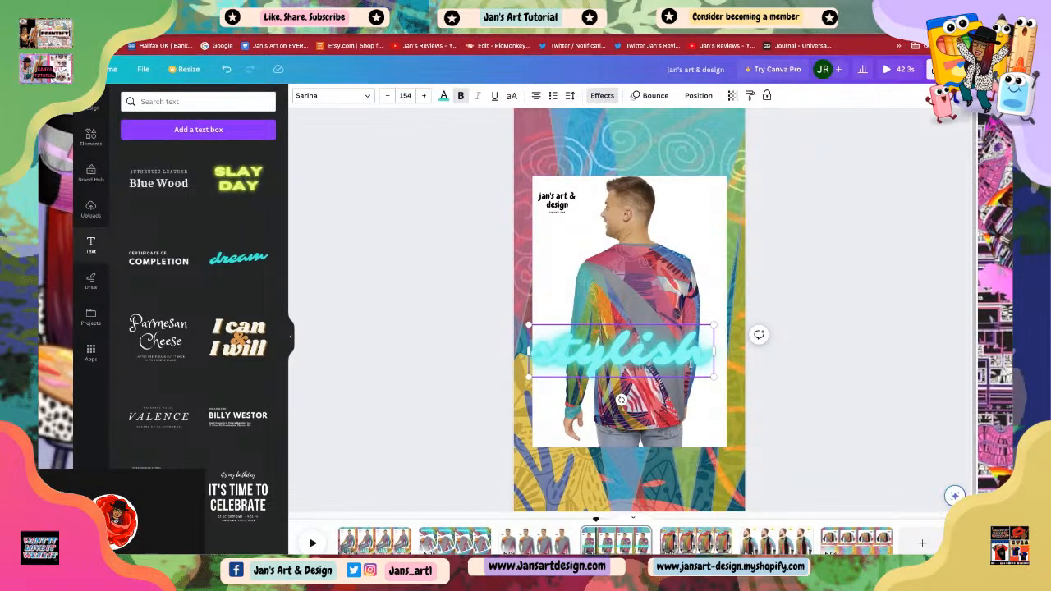
left_click(522, 301)
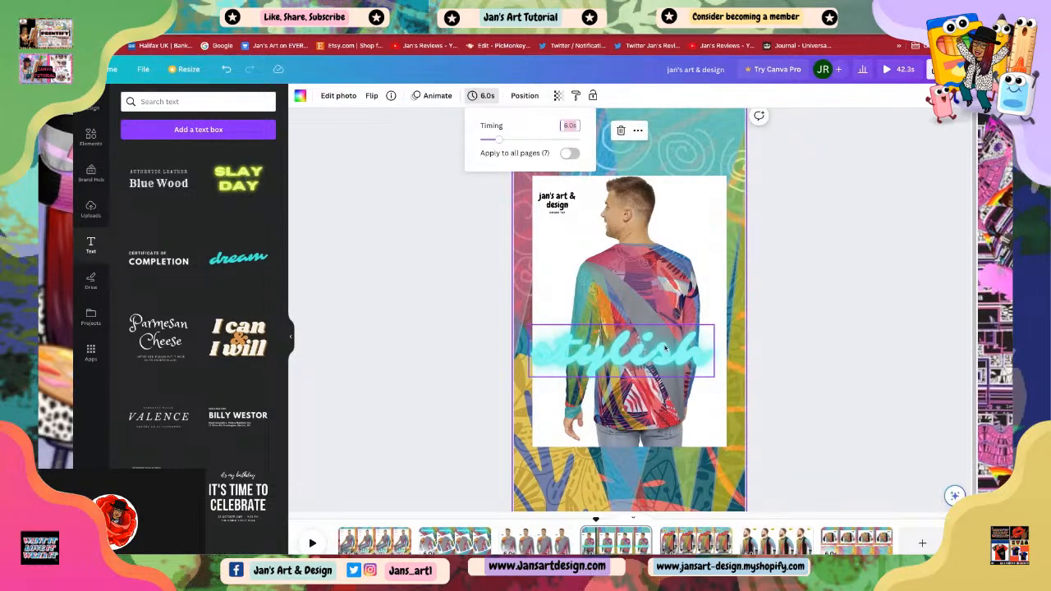
left_click(625, 358)
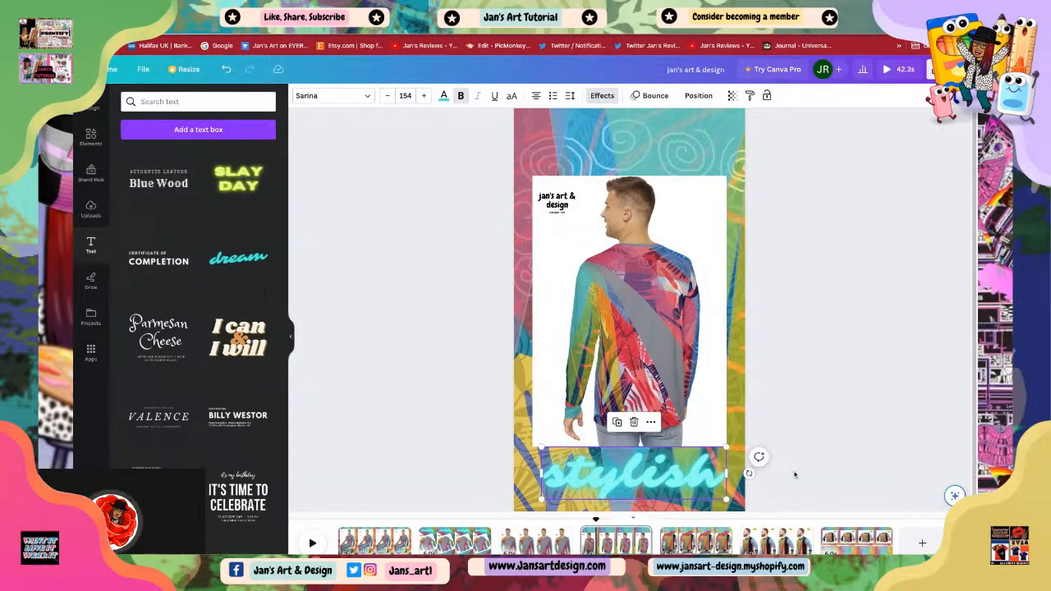
left_click(663, 478)
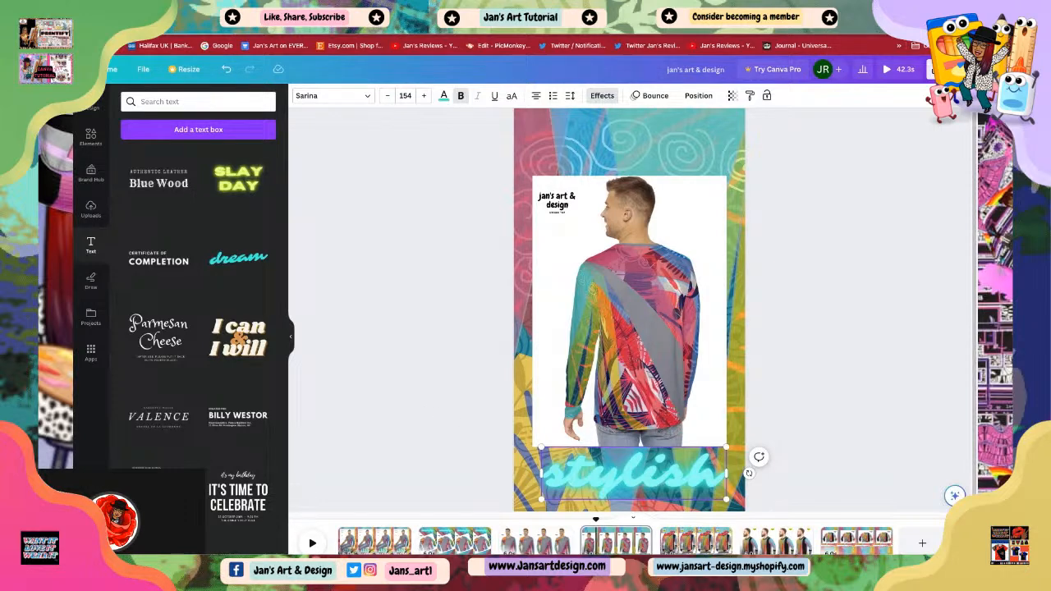
Step: Give the 'stylish' text the Glitch effect and change its animation from Bounce to Block
left_click(602, 96)
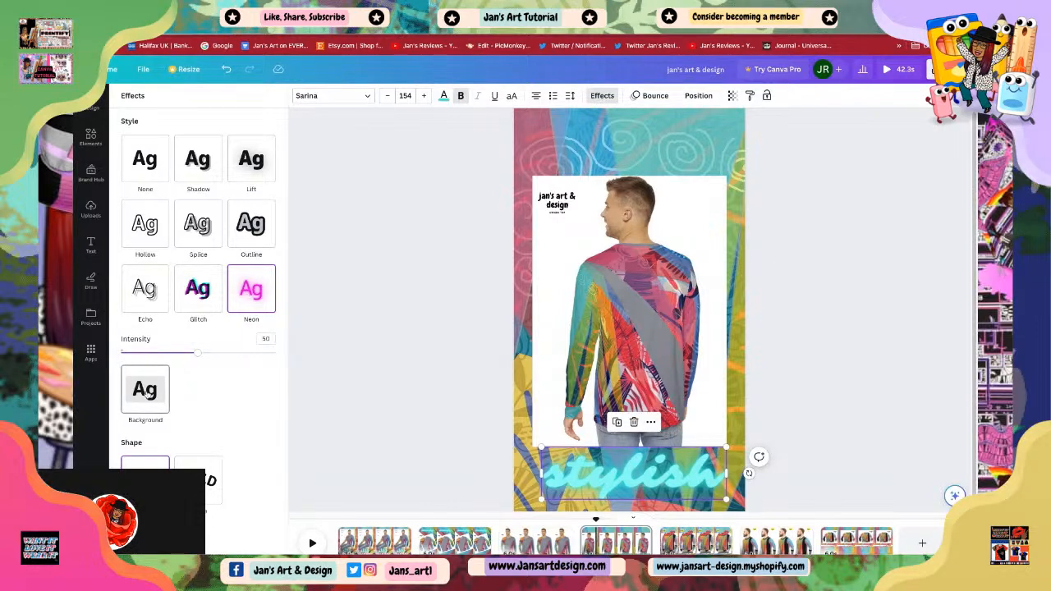
left_click(145, 391)
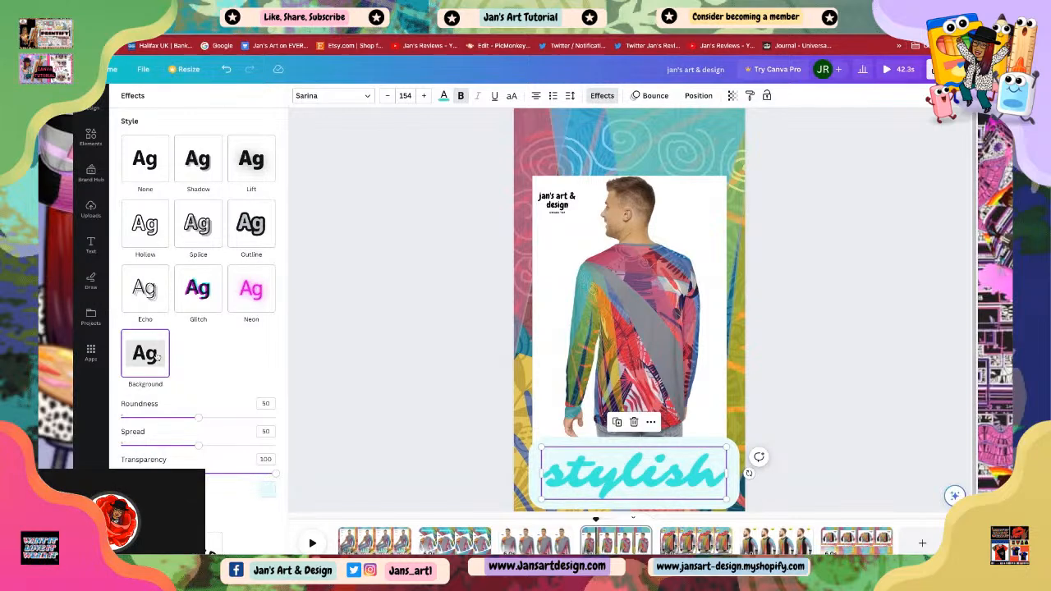
left_click(197, 294)
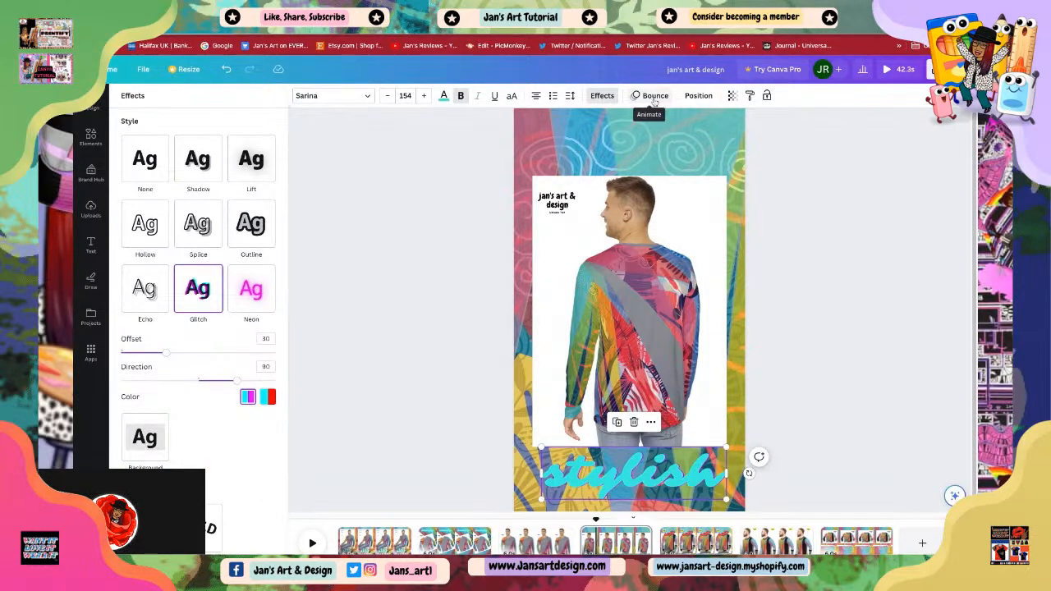
left_click(651, 95)
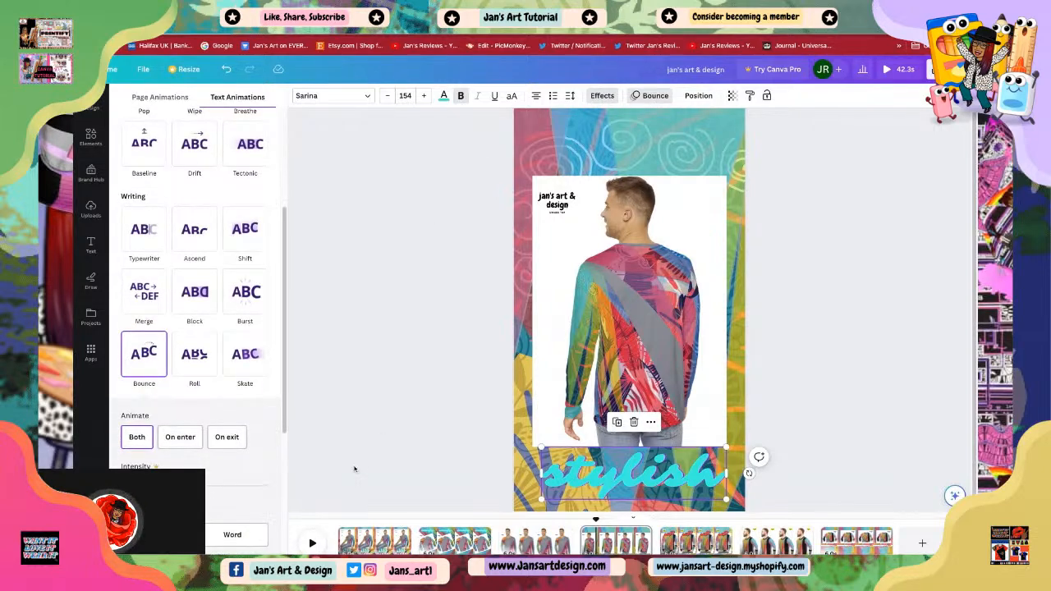
left_click(195, 295)
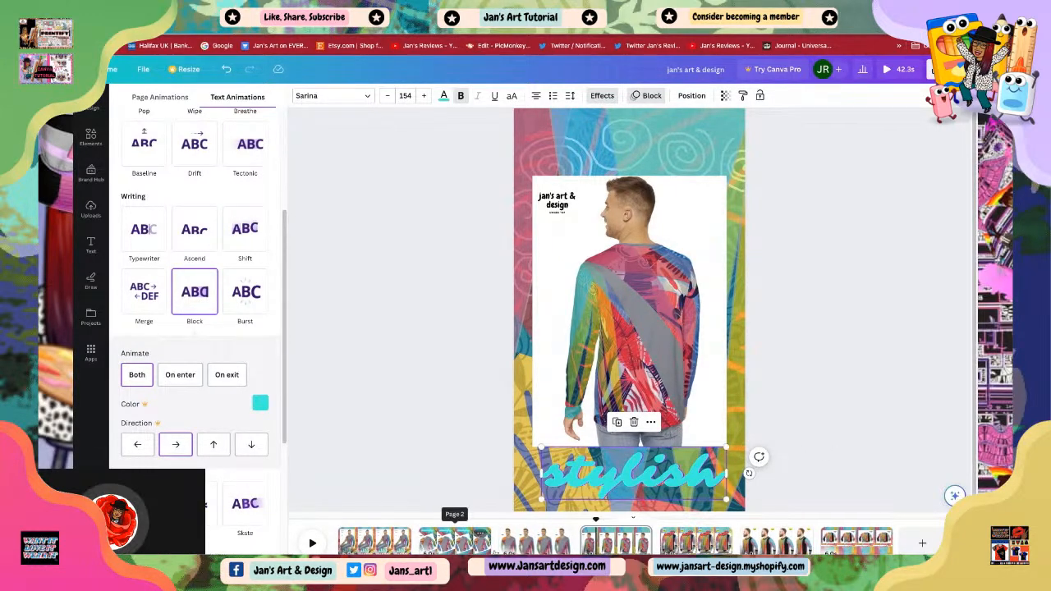
Step: Open page 3 and change the sweatshirt photo's animation from Neon to Breathe
left_click(535, 540)
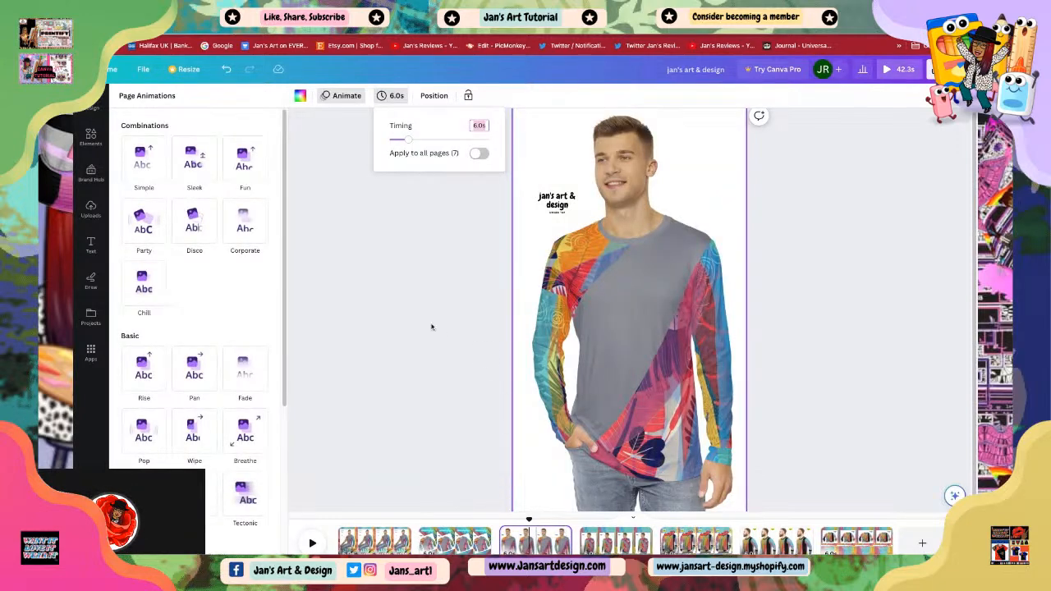
left_click(383, 257)
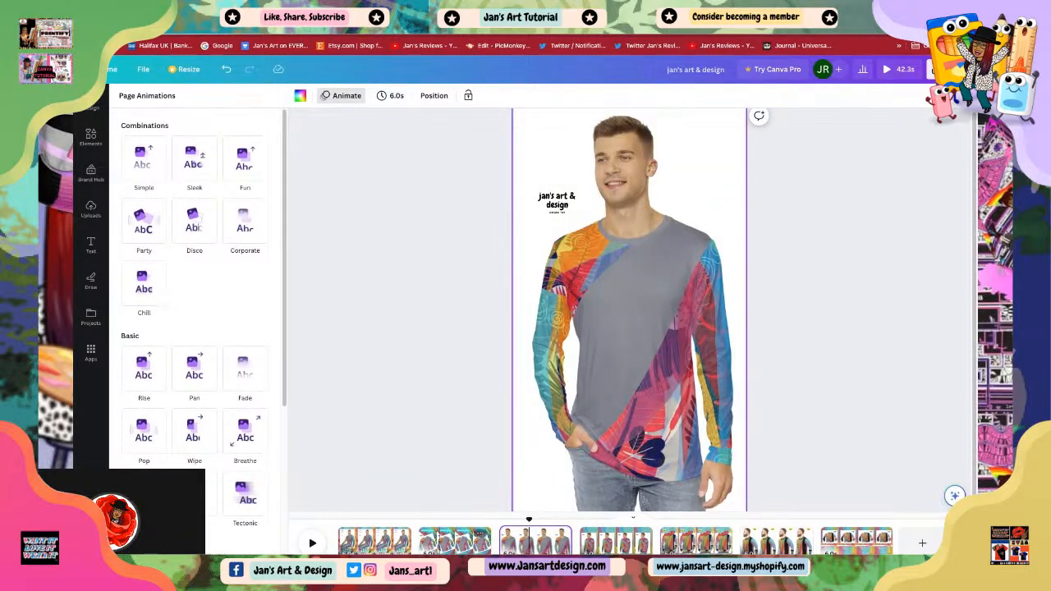
scroll(238, 415, "down", 1)
scroll(238, 415, "down", 3)
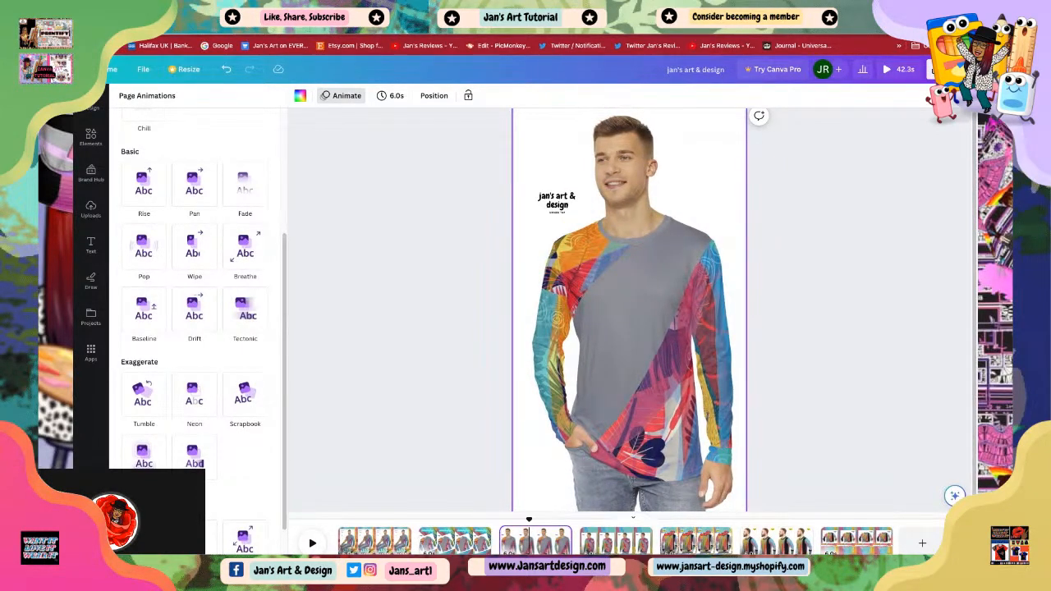
left_click(372, 372)
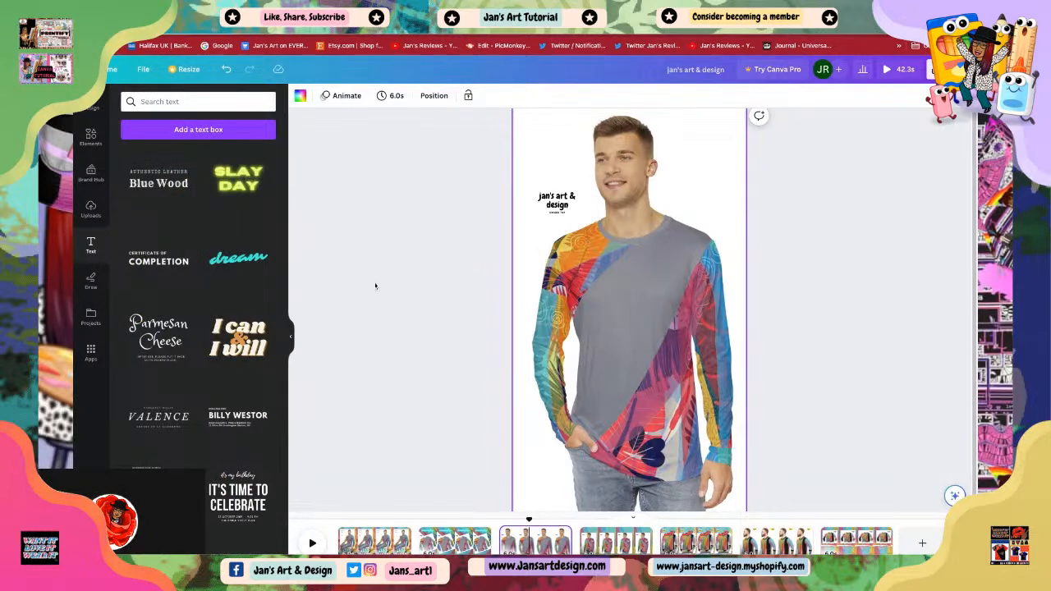
left_click(612, 385)
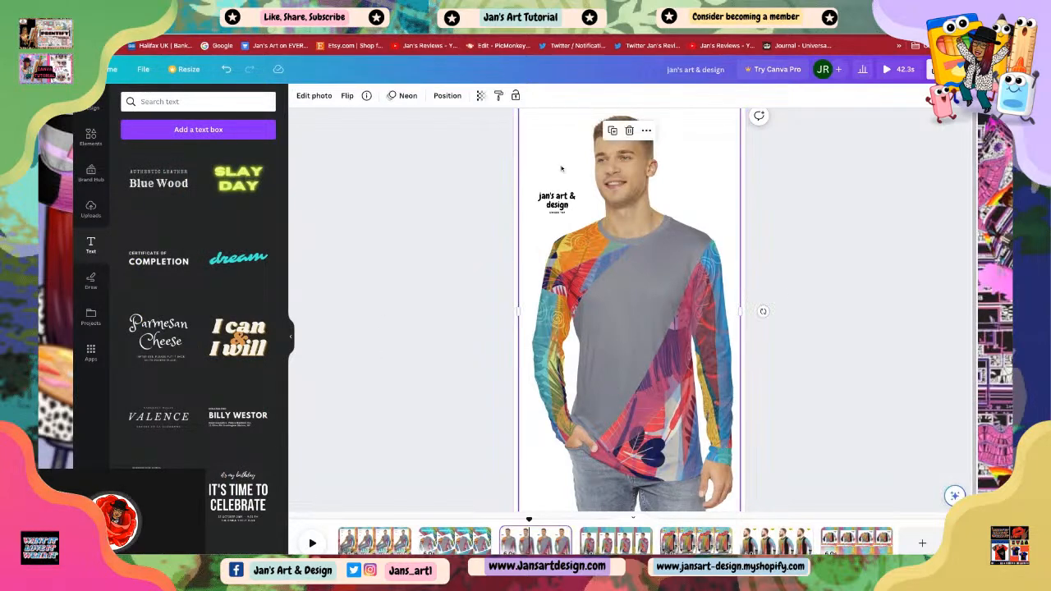
left_click(404, 95)
left_click(245, 258)
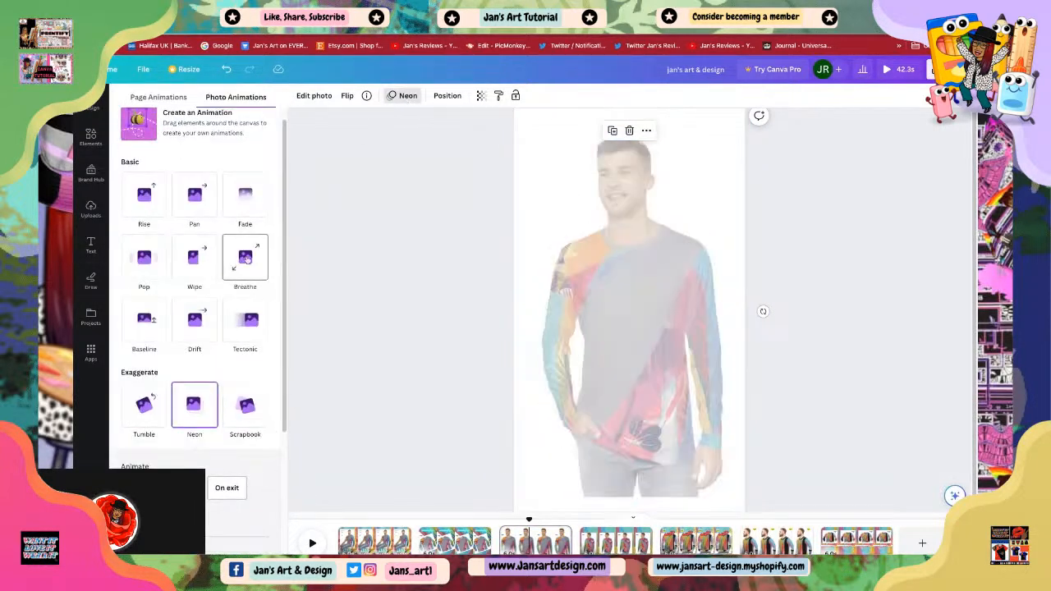
left_click(364, 265)
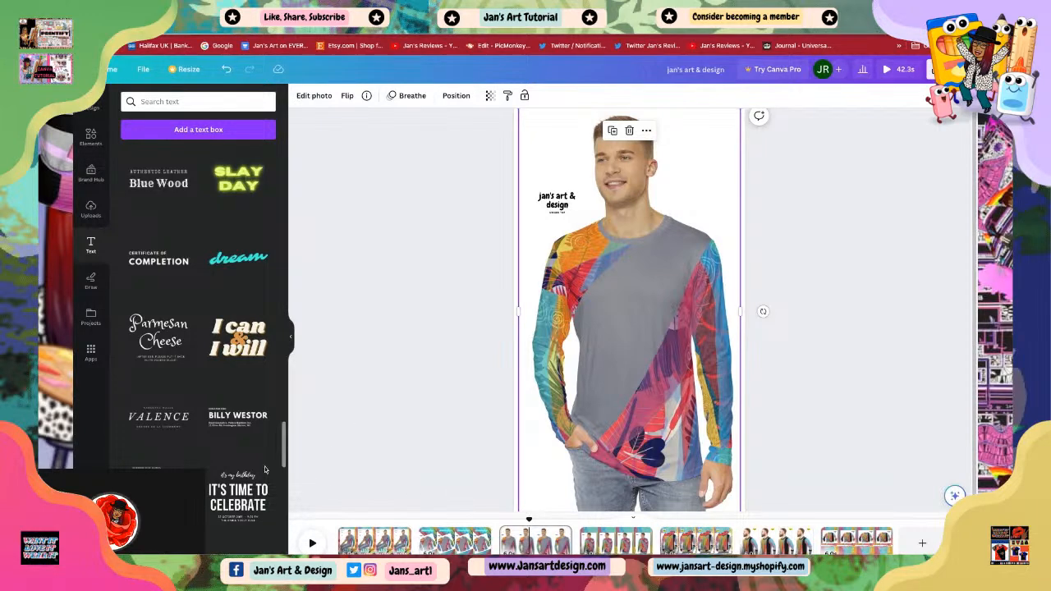
Step: Paste the copied text onto page 3, move it onto the shirt and rotate it diagonally
scroll(198, 439, "down", 5)
scroll(228, 391, "up", 5)
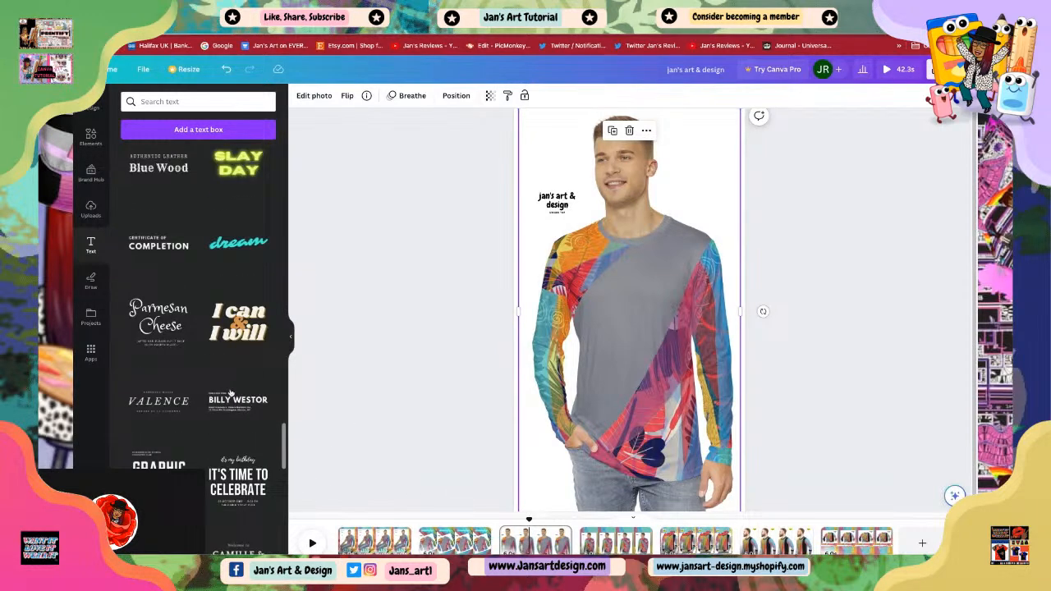
right_click(622, 366)
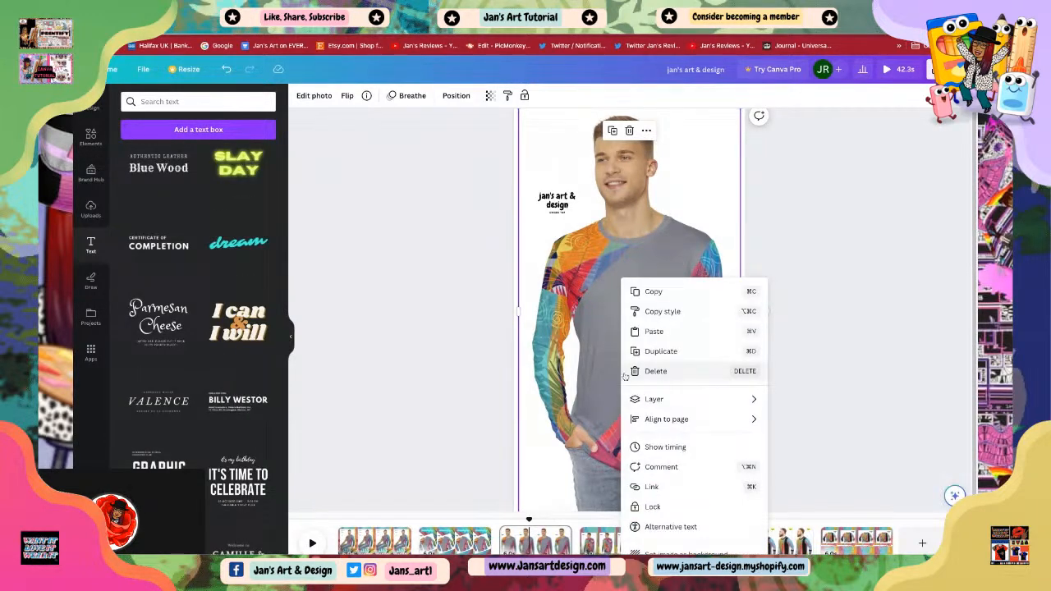
left_click(656, 332)
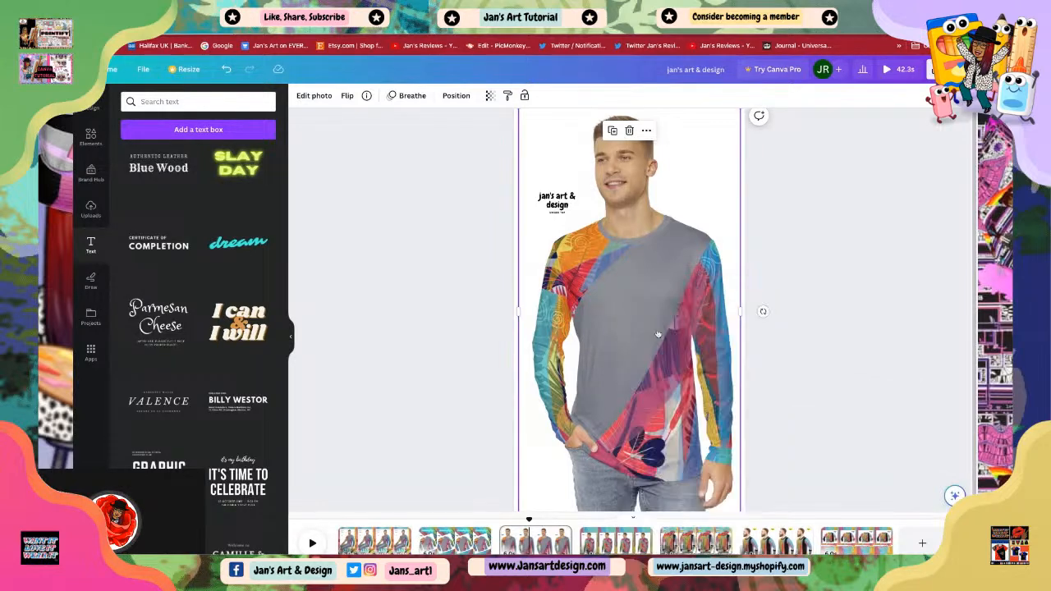
left_click_drag(621, 160, 635, 337)
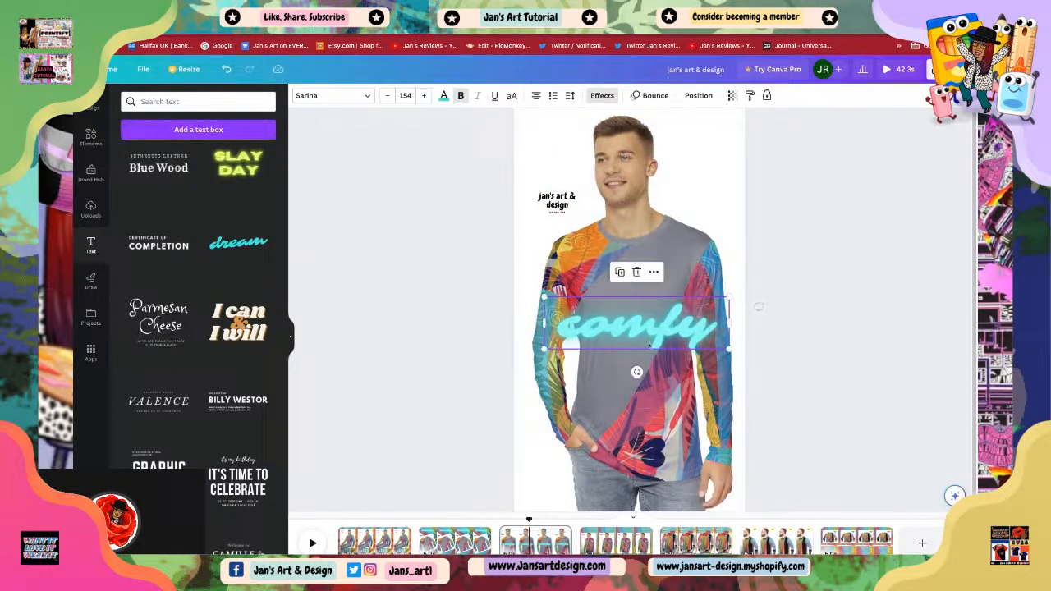
left_click_drag(639, 379, 638, 341)
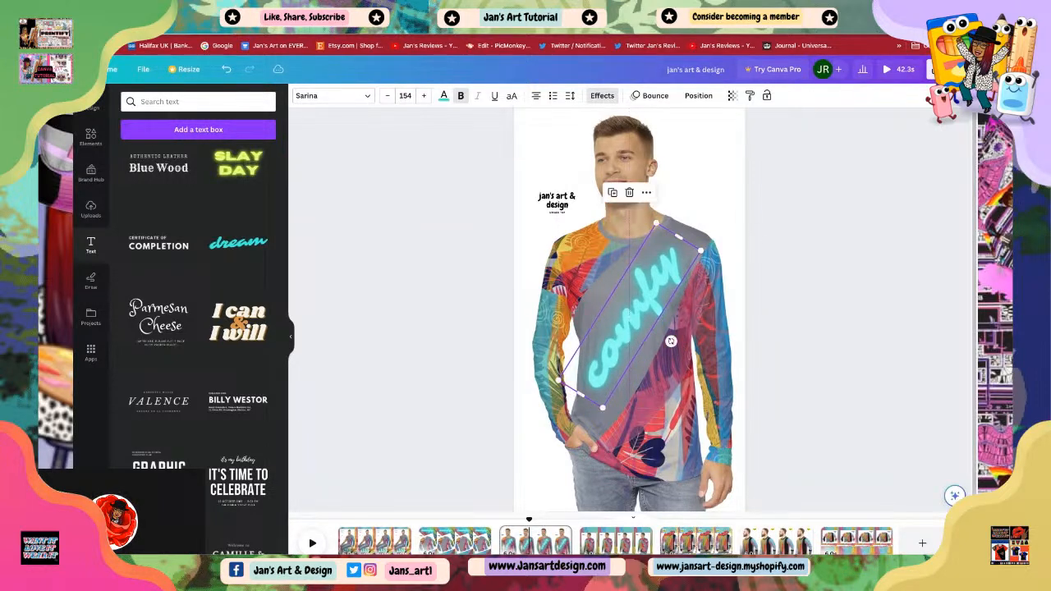
Step: Change the rotated text's wording to 'cool'
double_click(681, 262)
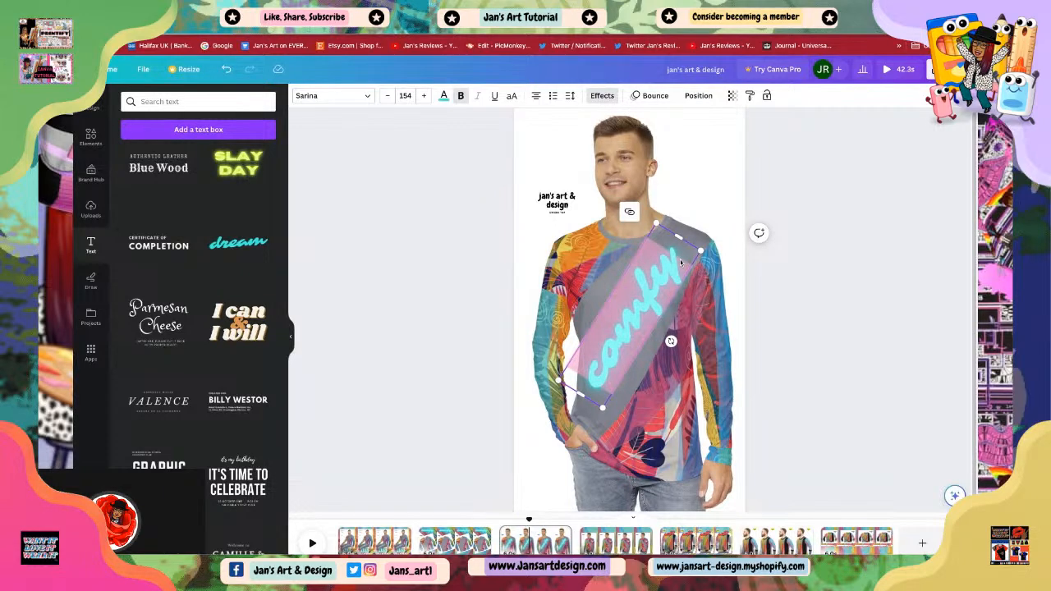
type("cool")
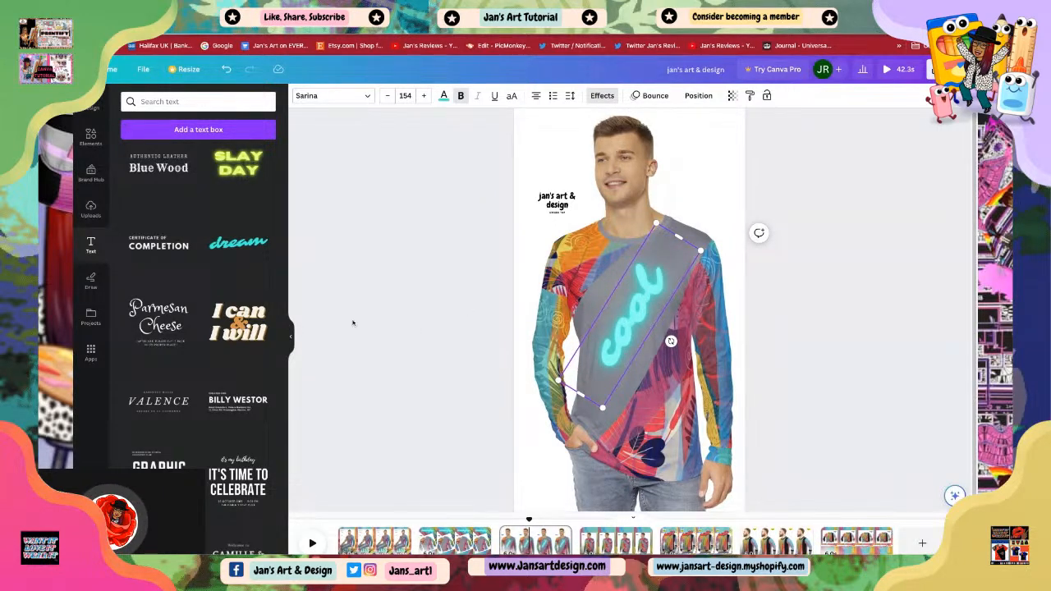
left_click(414, 329)
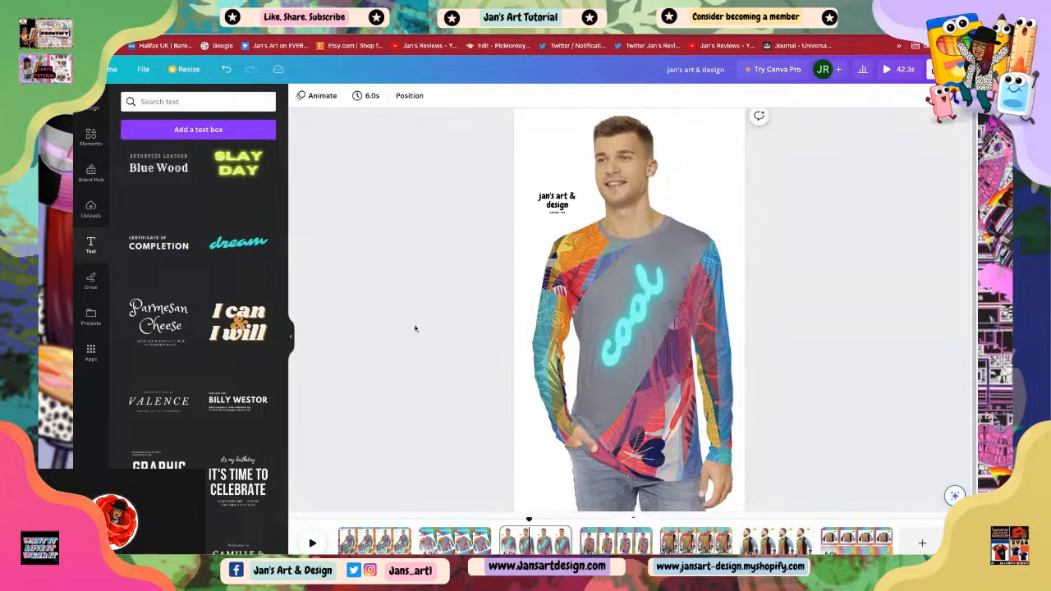
Step: Change the 'cool' text's animation from Bounce to Skate
left_click(629, 327)
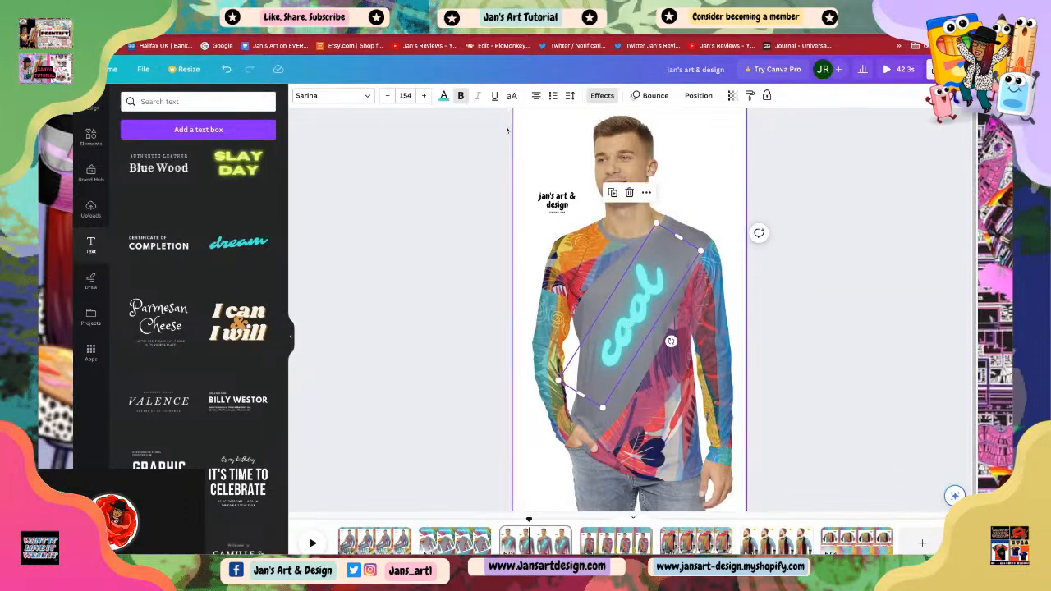
left_click(651, 97)
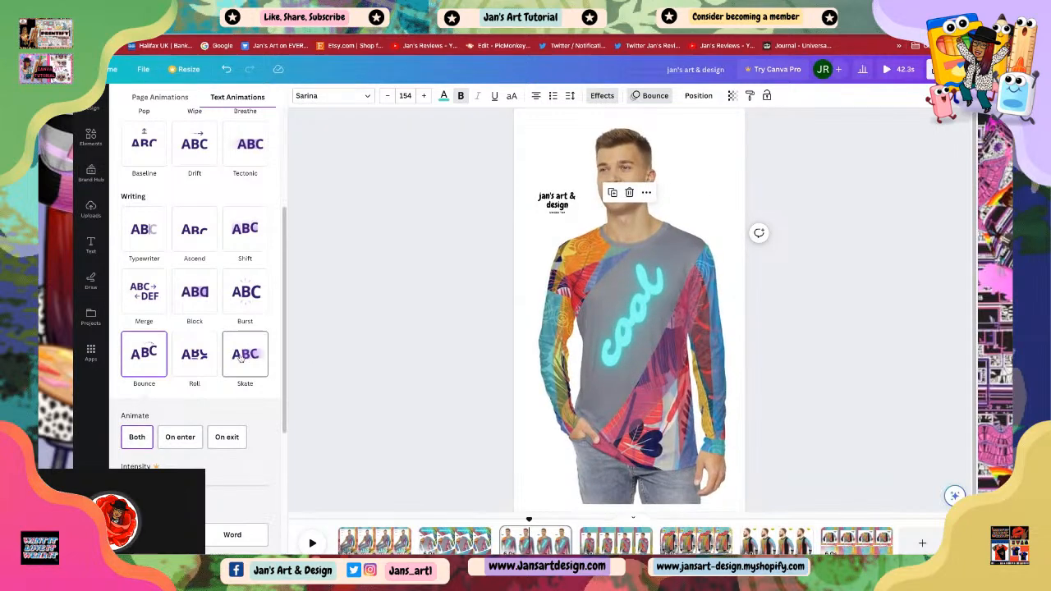
left_click(240, 359)
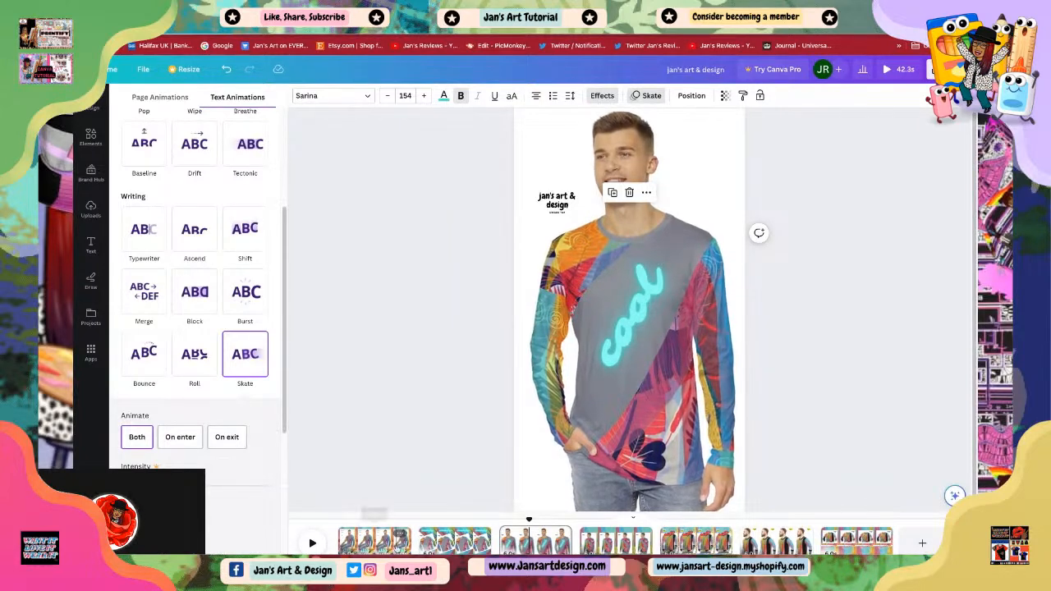
Step: Flip back to pages 1 and 2 to review them
left_click(369, 544)
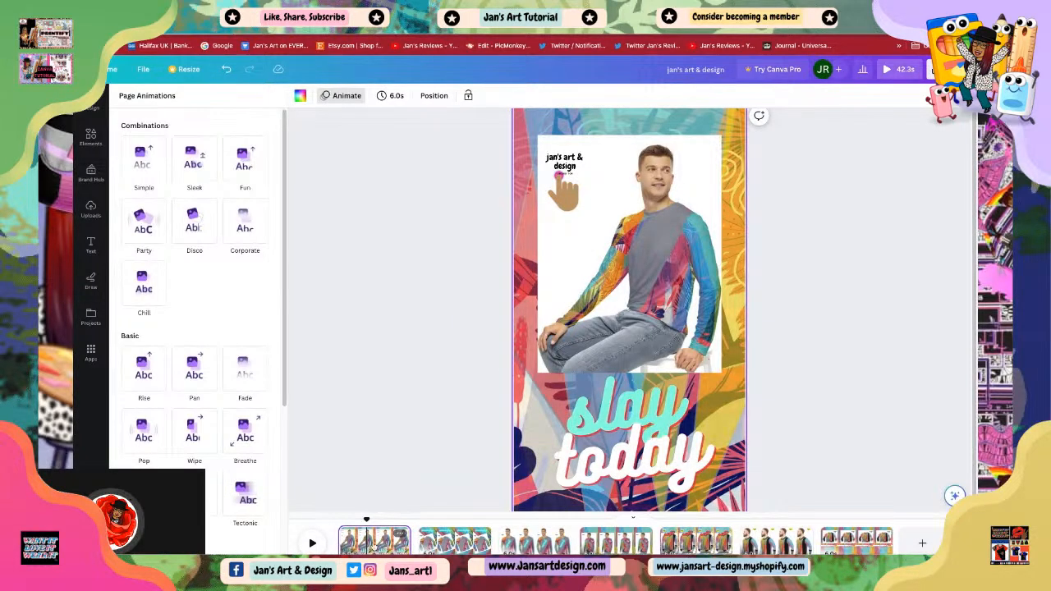
left_click(437, 544)
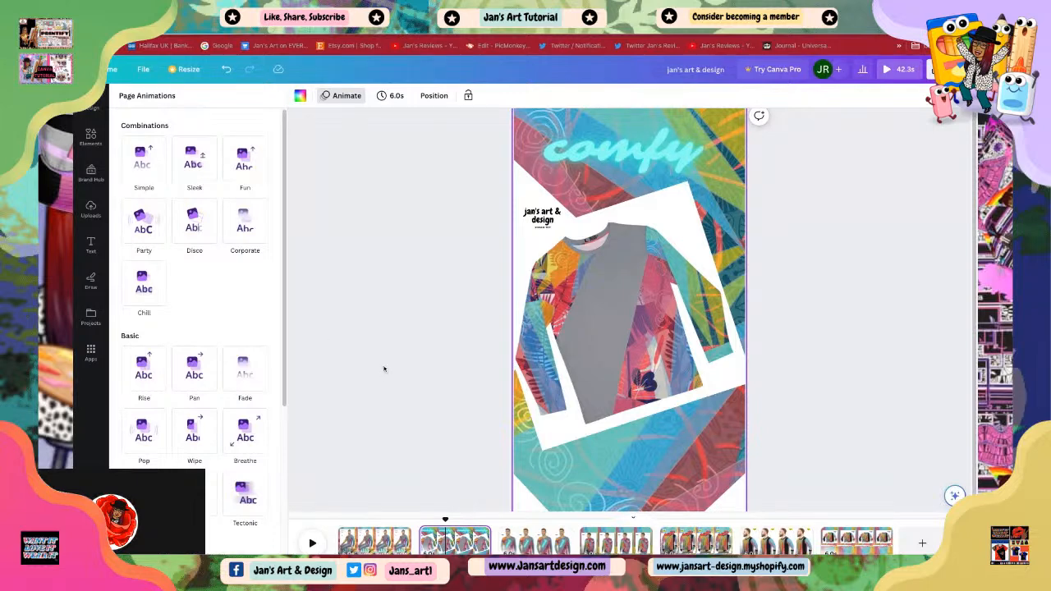
Step: On page 3, rotate the 'cool' text back to horizontal and position it across the shirt's chest
left_click(535, 545)
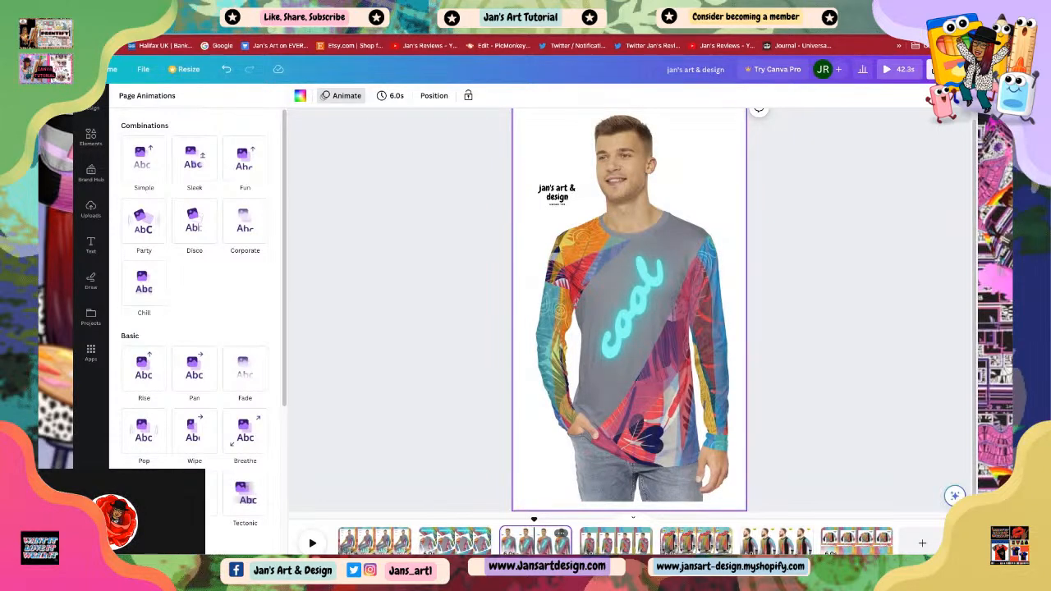
left_click(631, 319)
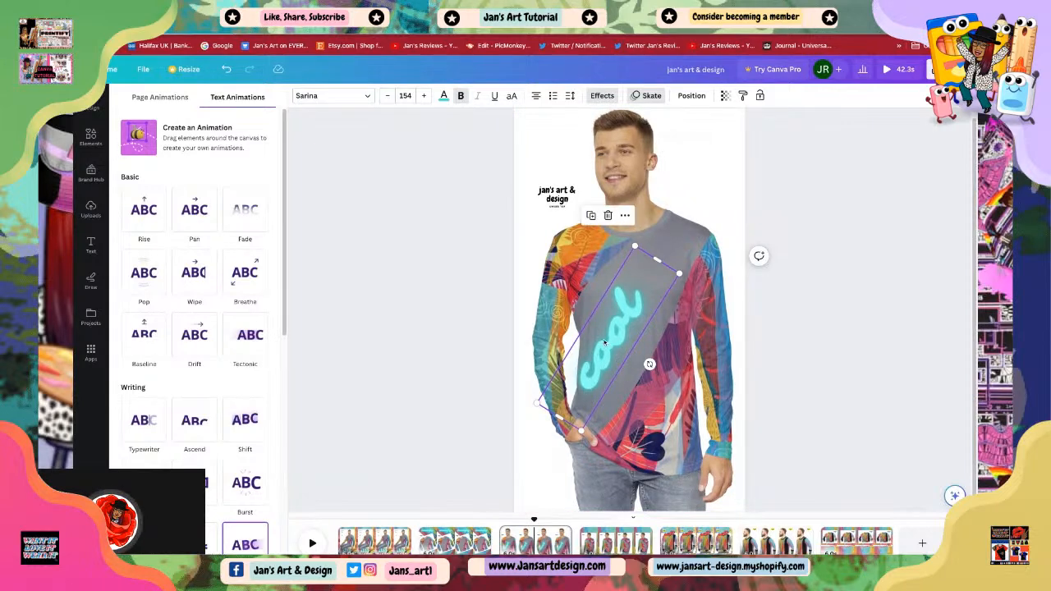
left_click_drag(639, 395, 675, 348)
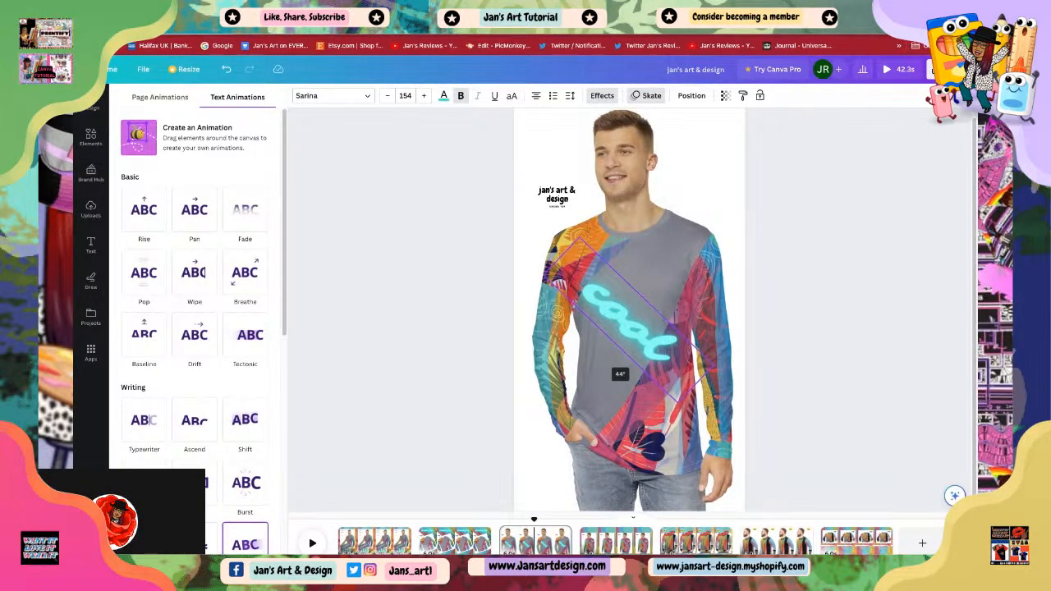
left_click_drag(597, 361, 632, 370)
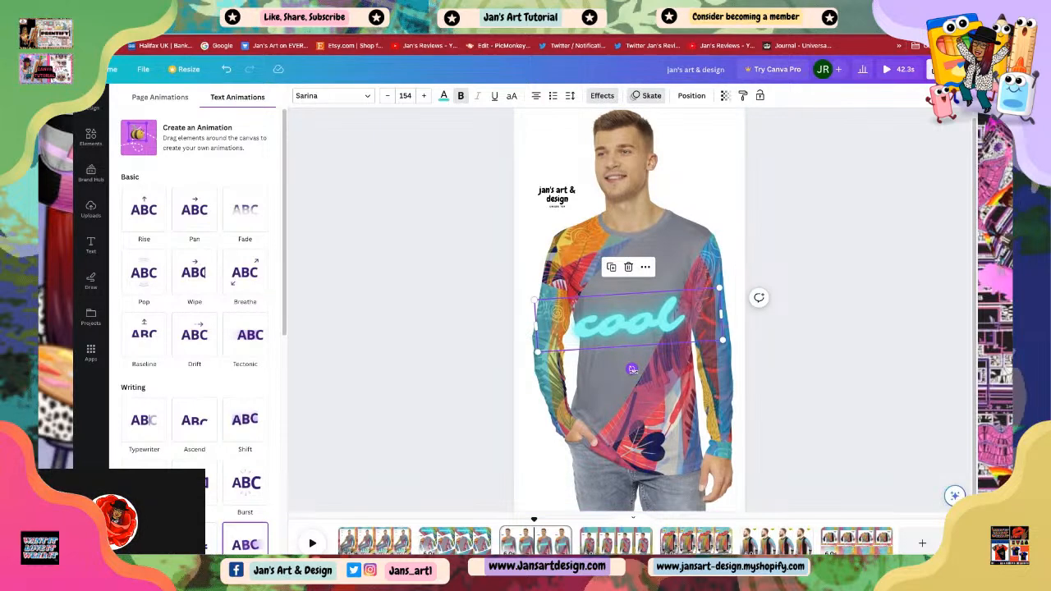
left_click_drag(632, 370, 628, 368)
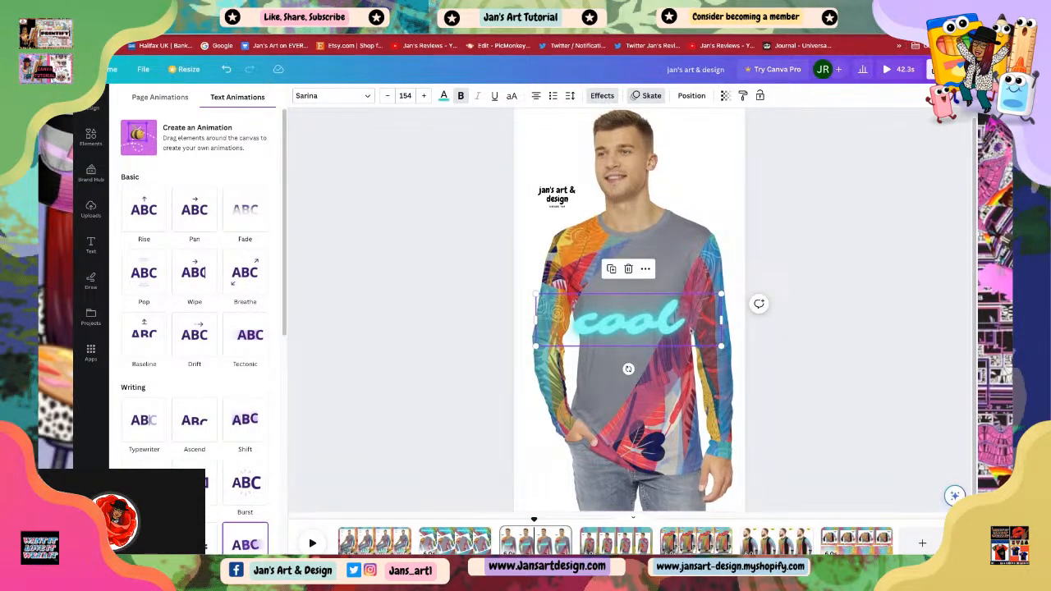
Step: Extend the text to read 'cool & unique' on three lines
key("Return")
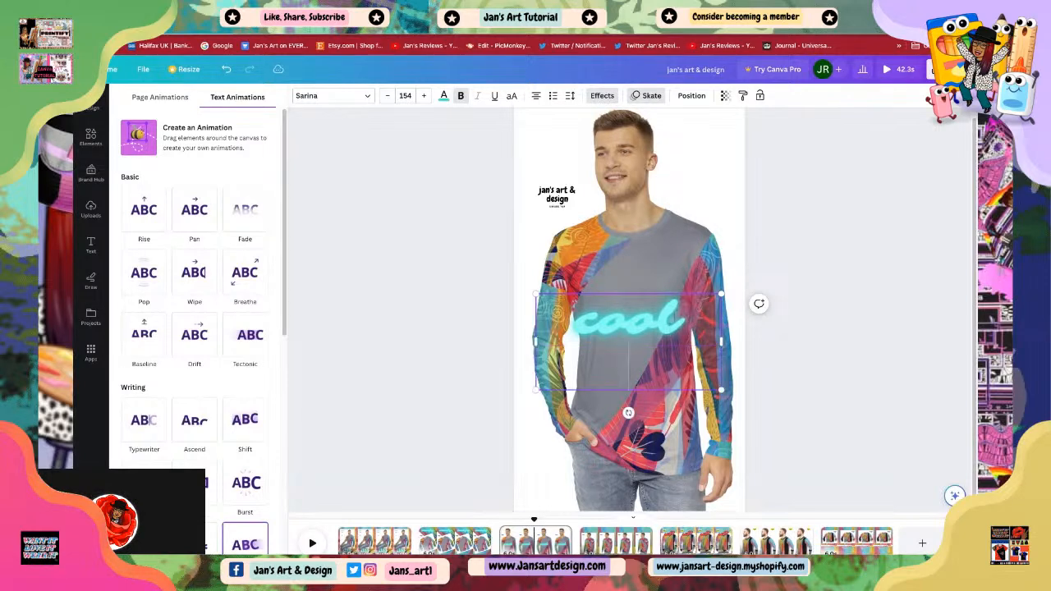
type("&")
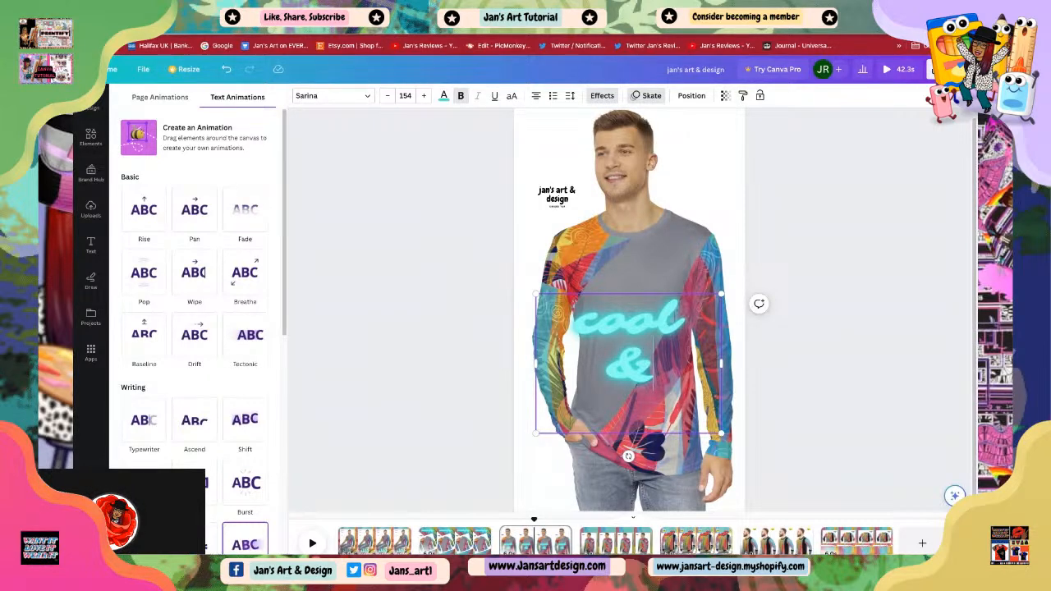
key("Return")
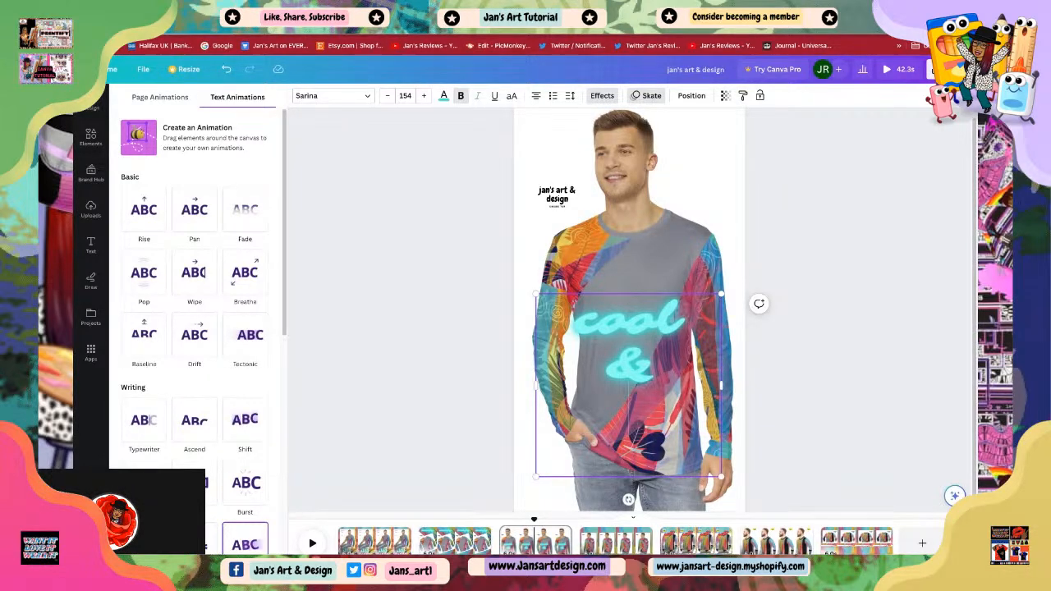
type("unique")
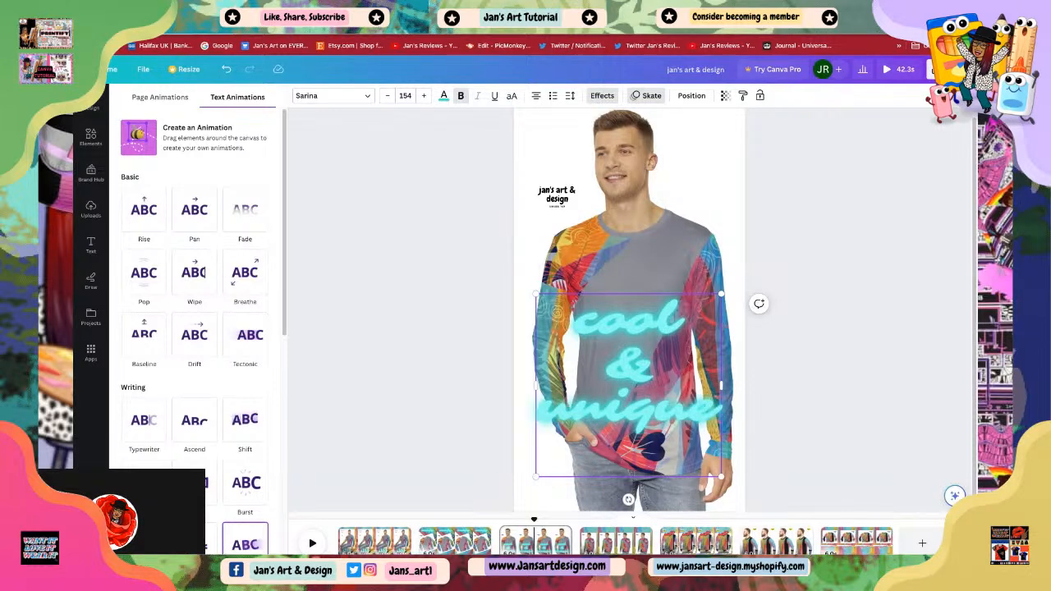
Step: Replace the neon effect on the 'cool & unique' text with the Outline effect
left_click(90, 245)
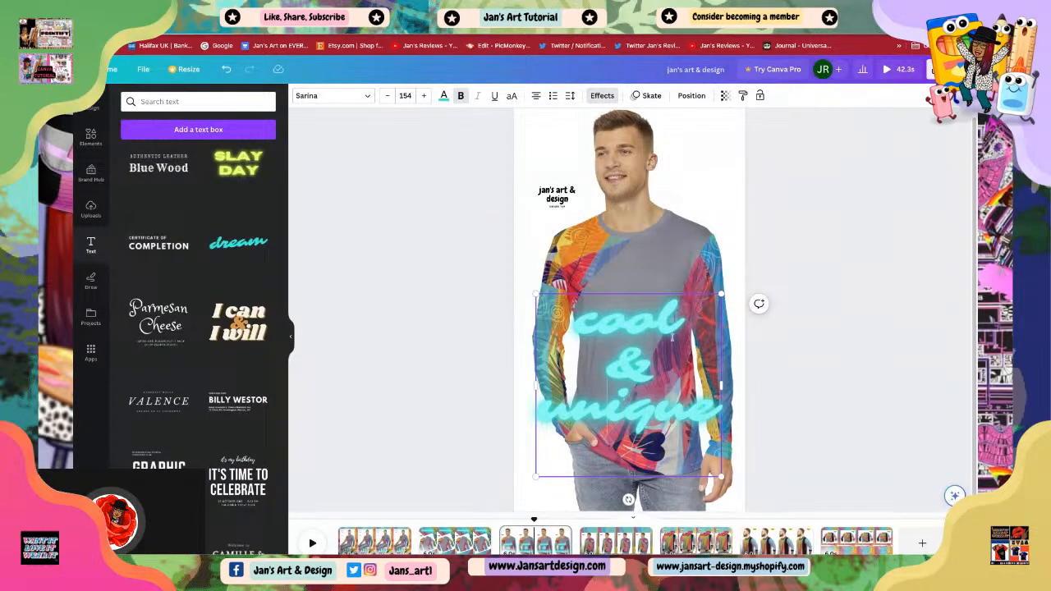
key("Escape")
left_click(641, 407)
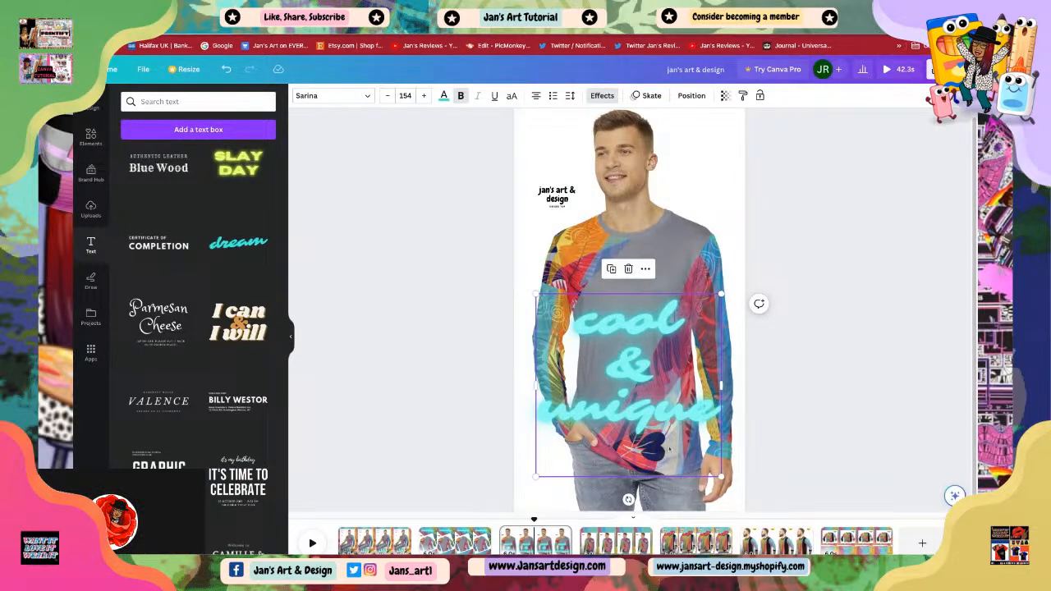
left_click(444, 96)
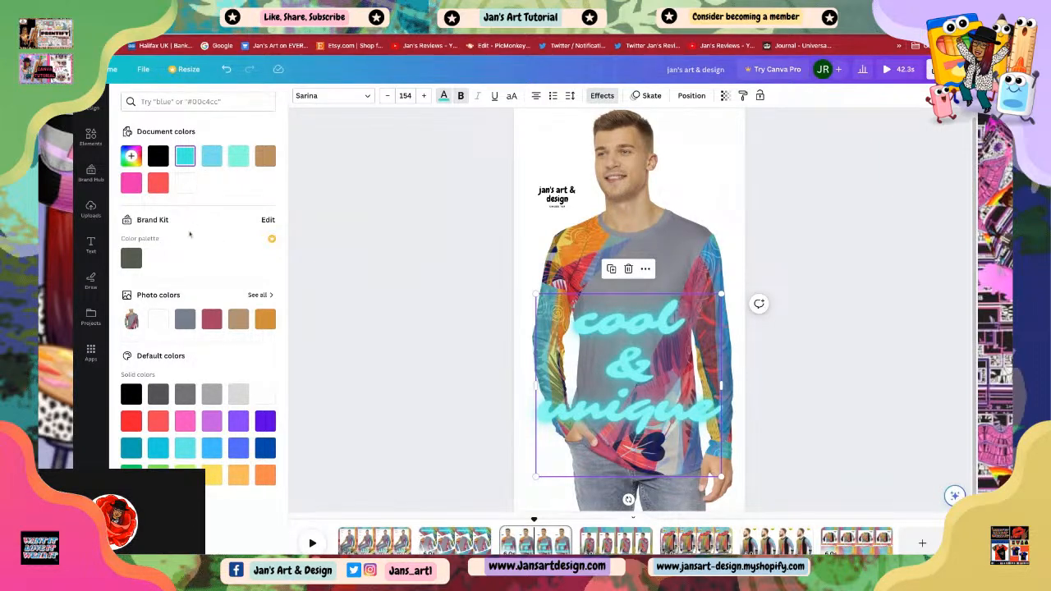
left_click(463, 97)
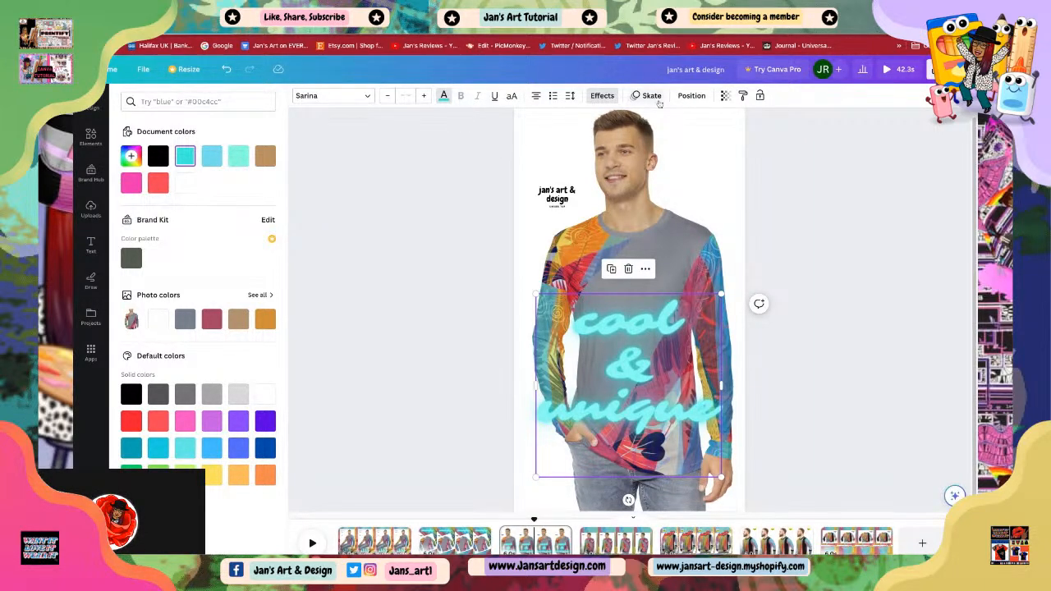
left_click(602, 95)
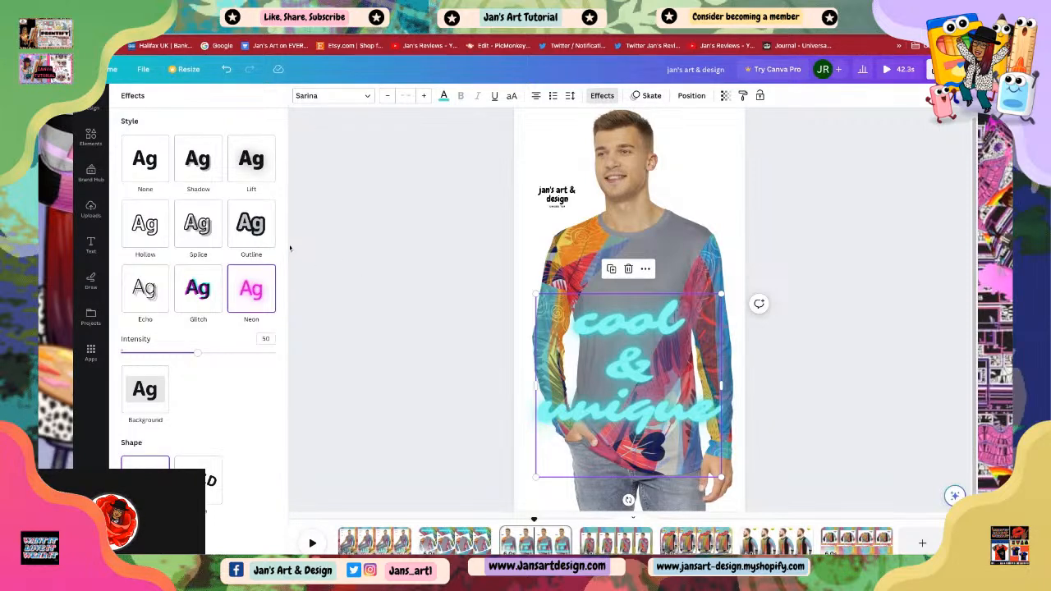
left_click(251, 226)
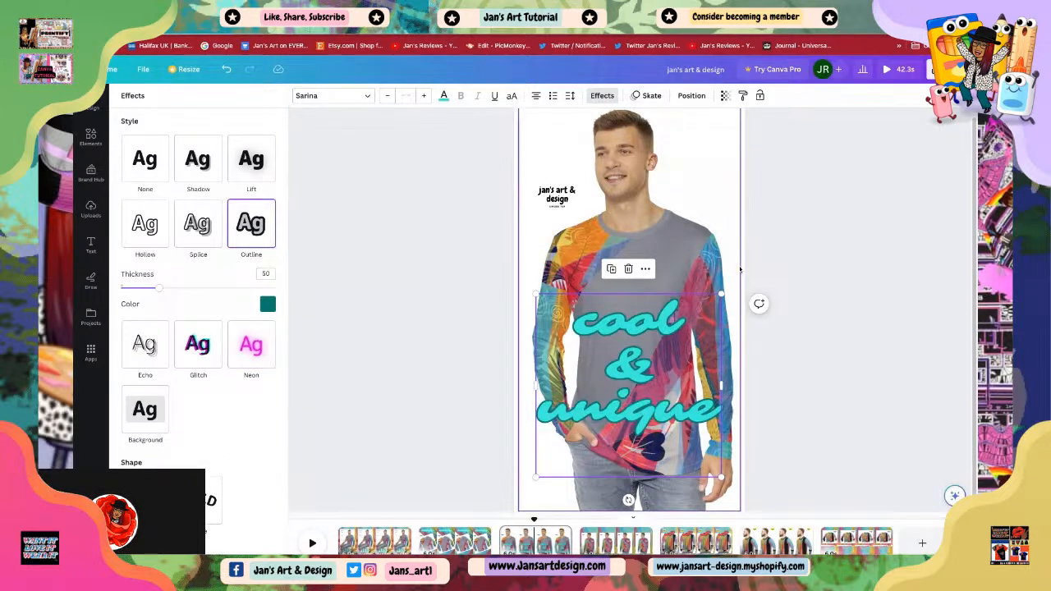
Step: Move the 'cool & unique' text lower on the shirt
left_click(786, 301)
left_click_drag(642, 377, 643, 409)
left_click(778, 369)
left_click(633, 444)
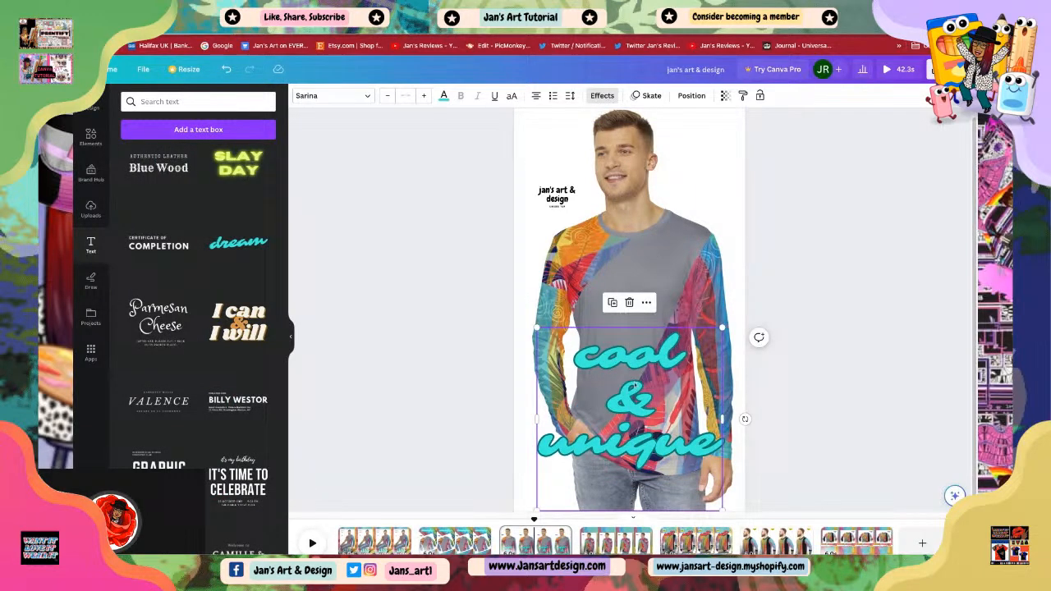
left_click(649, 95)
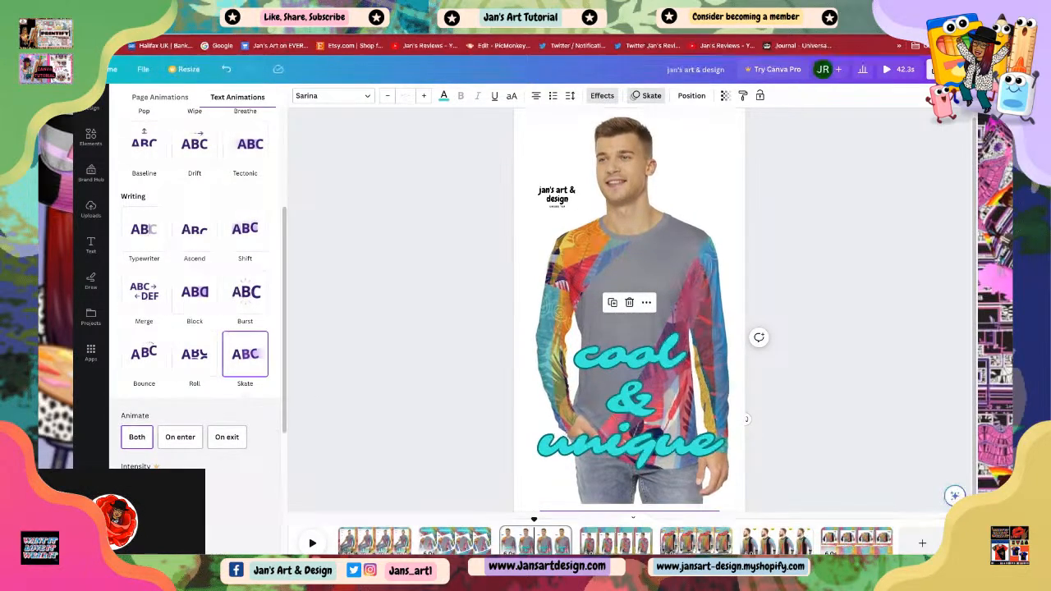
left_click(364, 370)
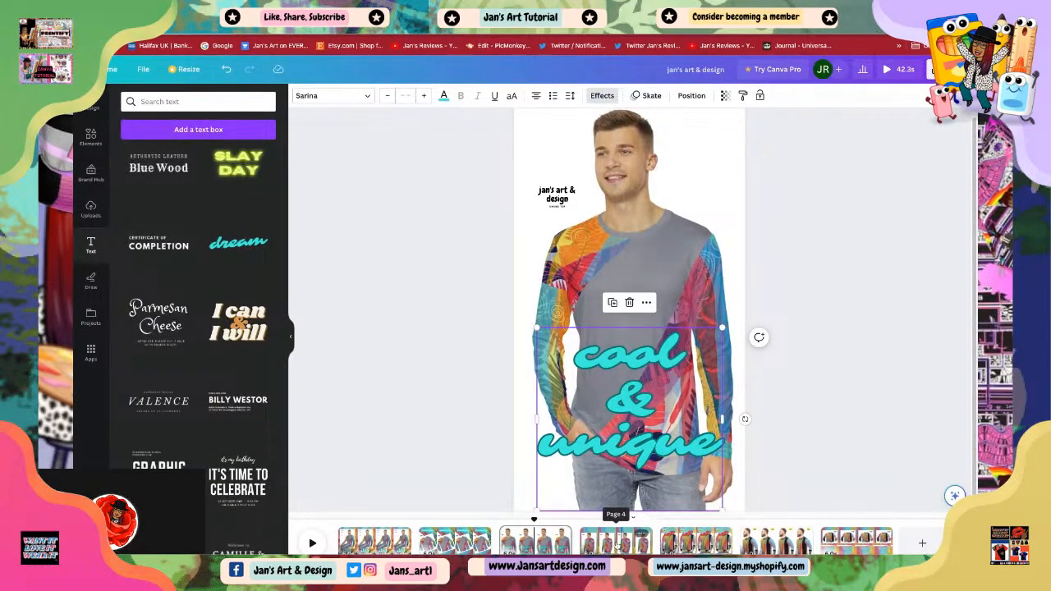
Step: Go to page 6, paste the copied 'comfy' text and move it onto the sweater's chest
left_click(616, 542)
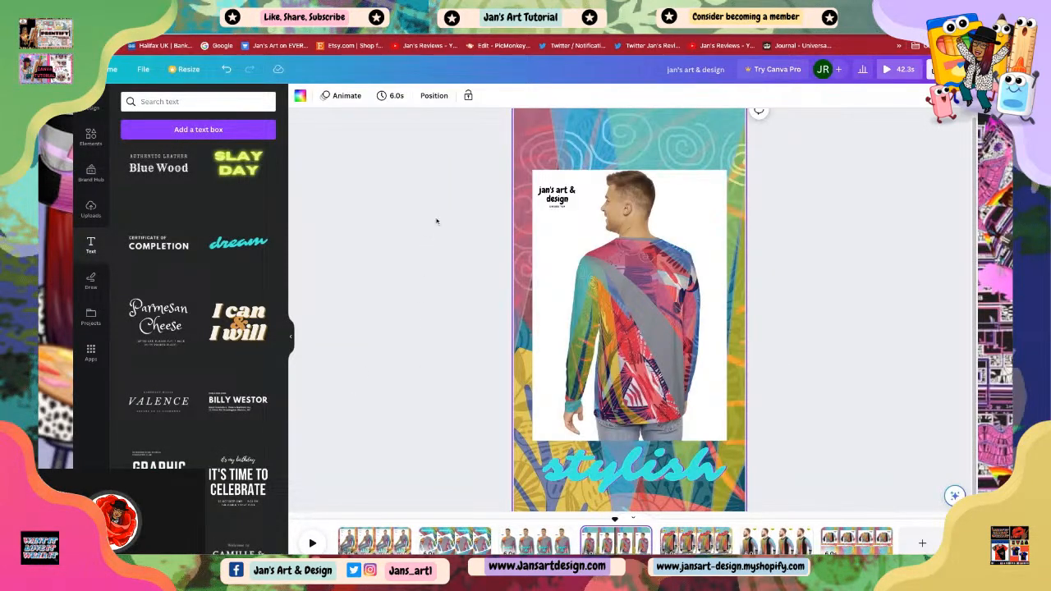
left_click(696, 541)
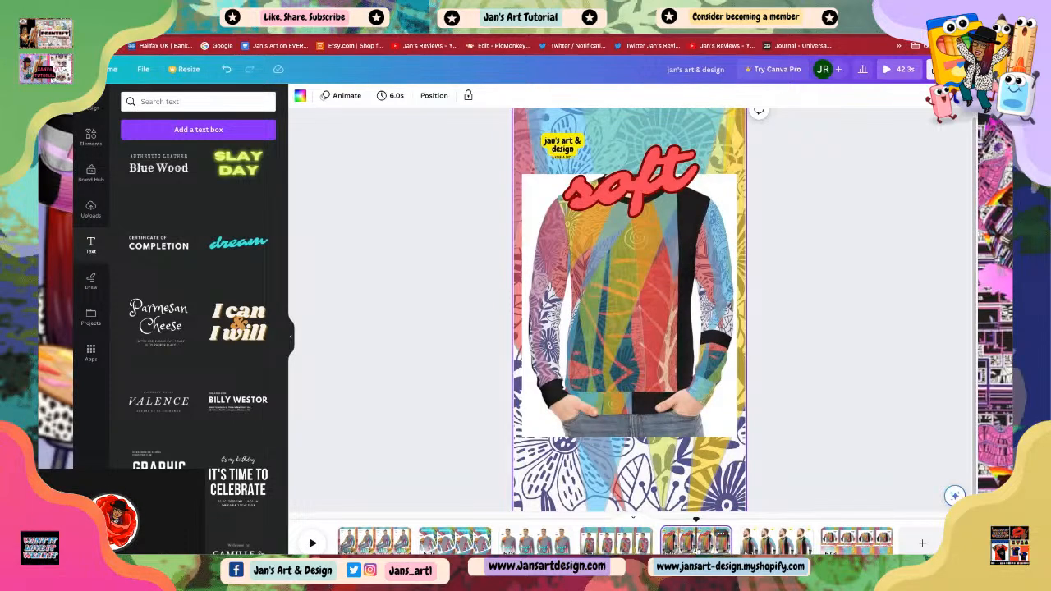
left_click(776, 540)
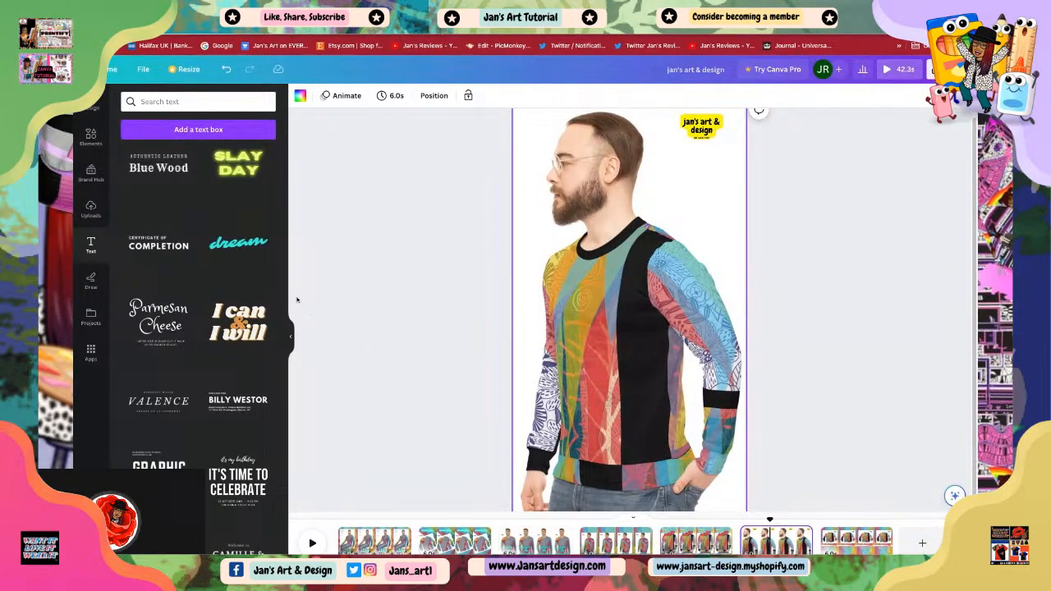
right_click(596, 349)
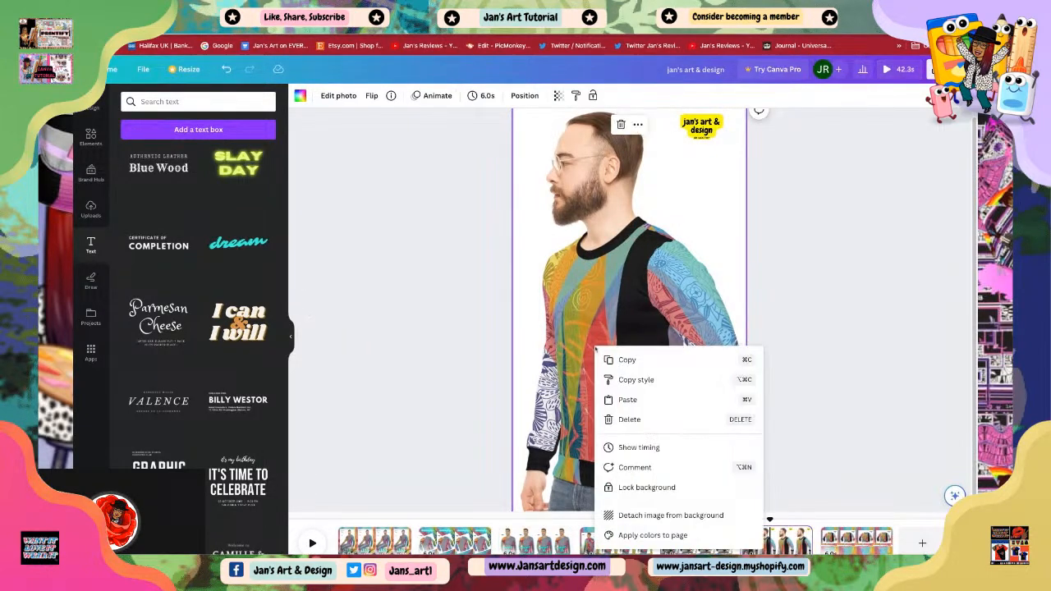
left_click(626, 401)
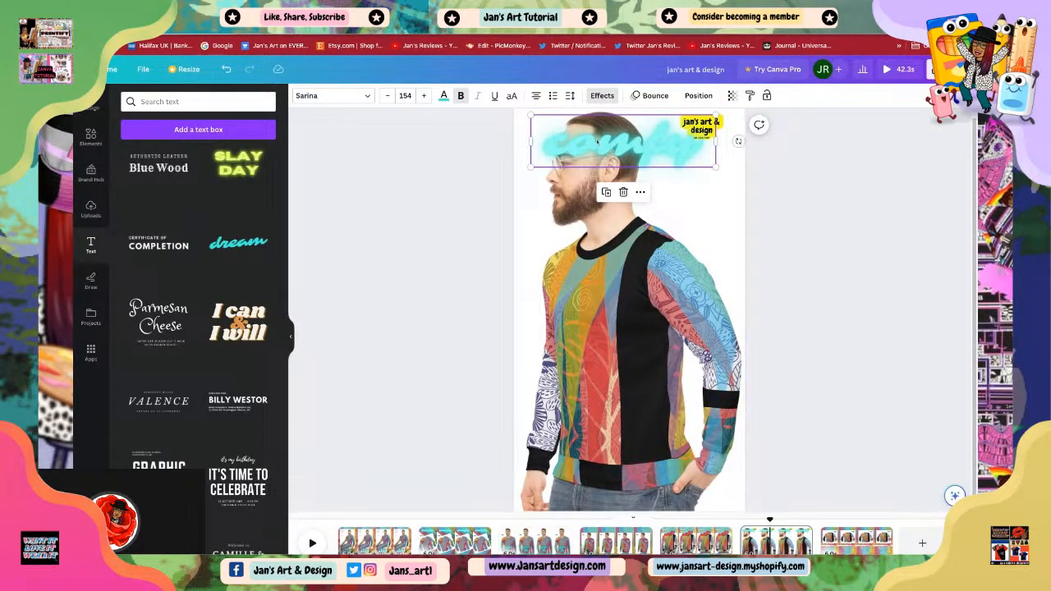
left_click_drag(597, 142, 604, 334)
left_click_drag(705, 355, 698, 356)
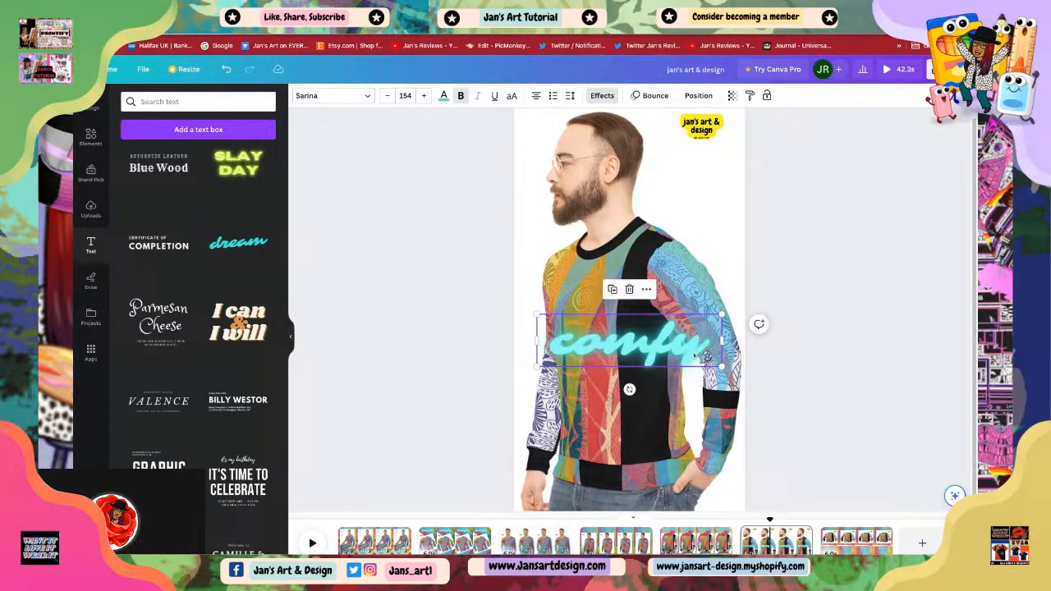
Step: Change the pasted text's wording to 'wearable art'
double_click(706, 355)
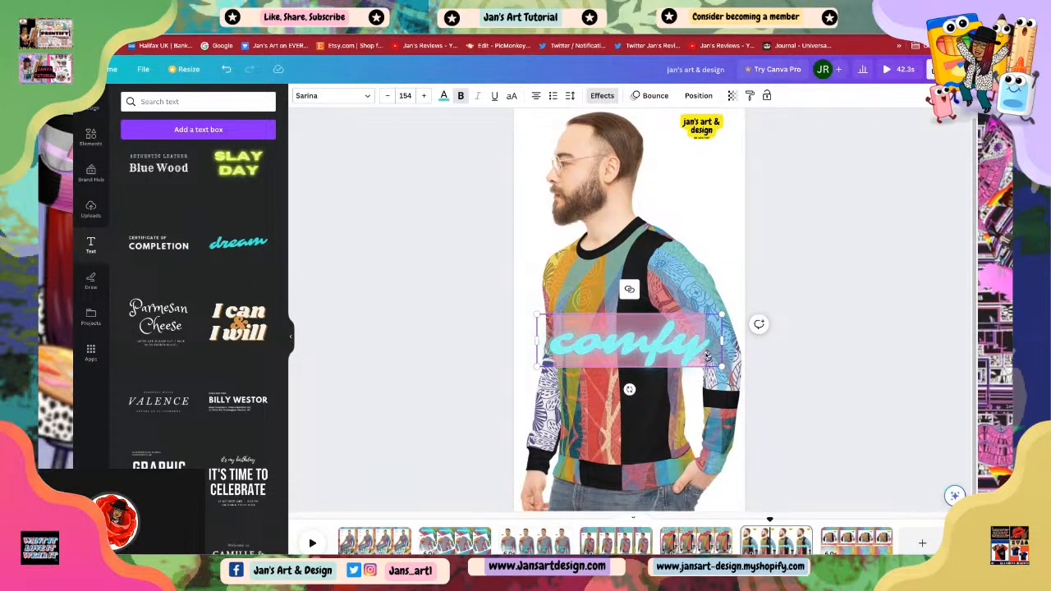
type("wearable art")
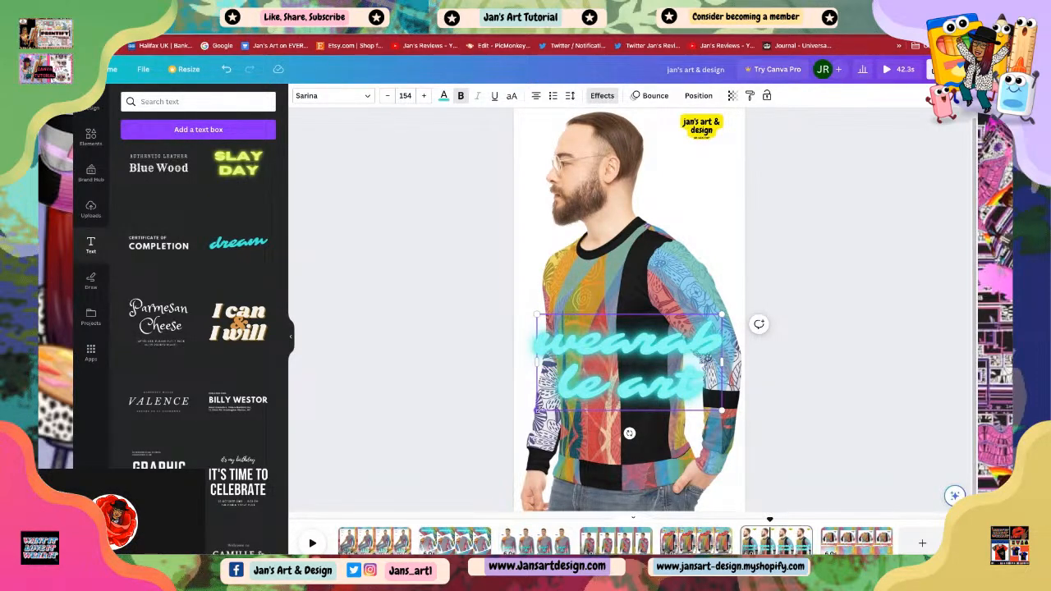
Step: Widen the 'wearable art' text onto a single line and place it across the lower sweater
mouse_move(537, 410)
left_mouse_down()
mouse_move(422, 470)
mouse_move(544, 407)
left_mouse_up()
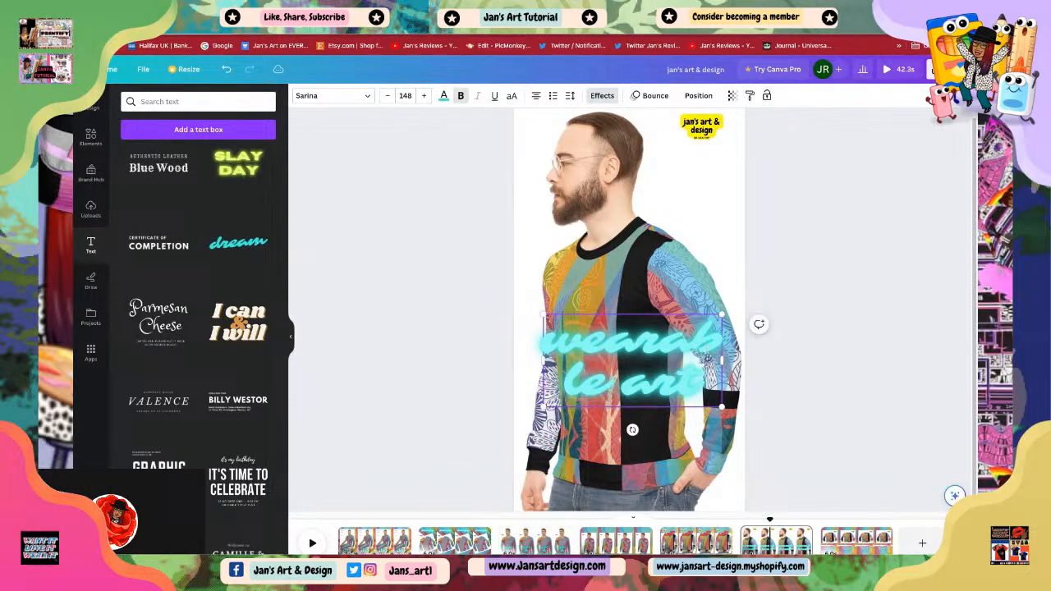
left_click_drag(723, 362, 856, 363)
left_click(804, 437)
left_click_drag(713, 349, 653, 351)
left_click_drag(797, 365, 651, 342)
left_click_drag(570, 331, 577, 559)
left_click_drag(625, 497, 624, 434)
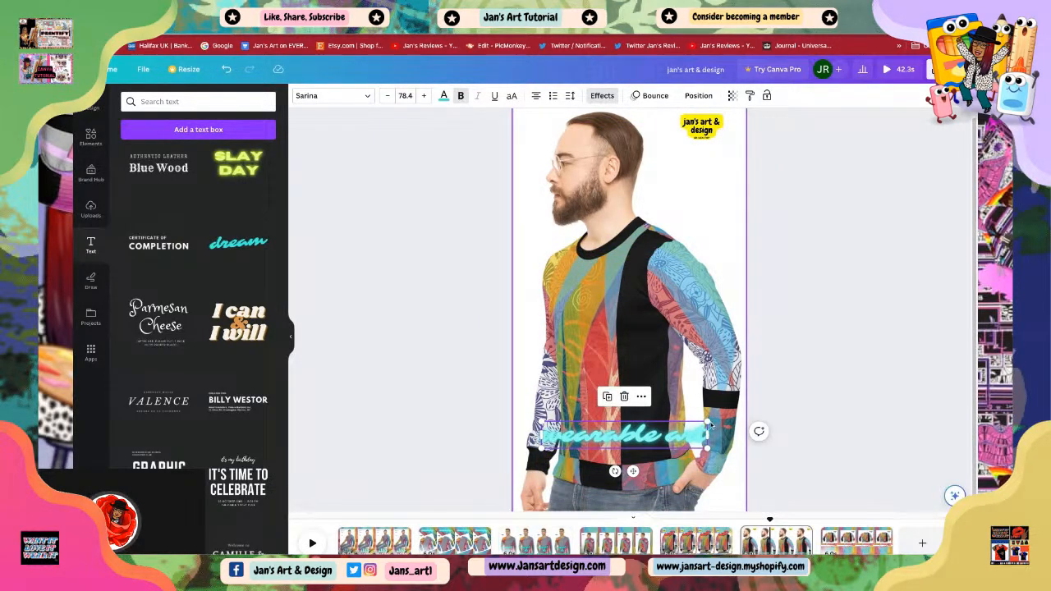
mouse_move(709, 422)
left_mouse_down()
mouse_move(731, 394)
mouse_move(688, 423)
left_mouse_up()
left_click(726, 400)
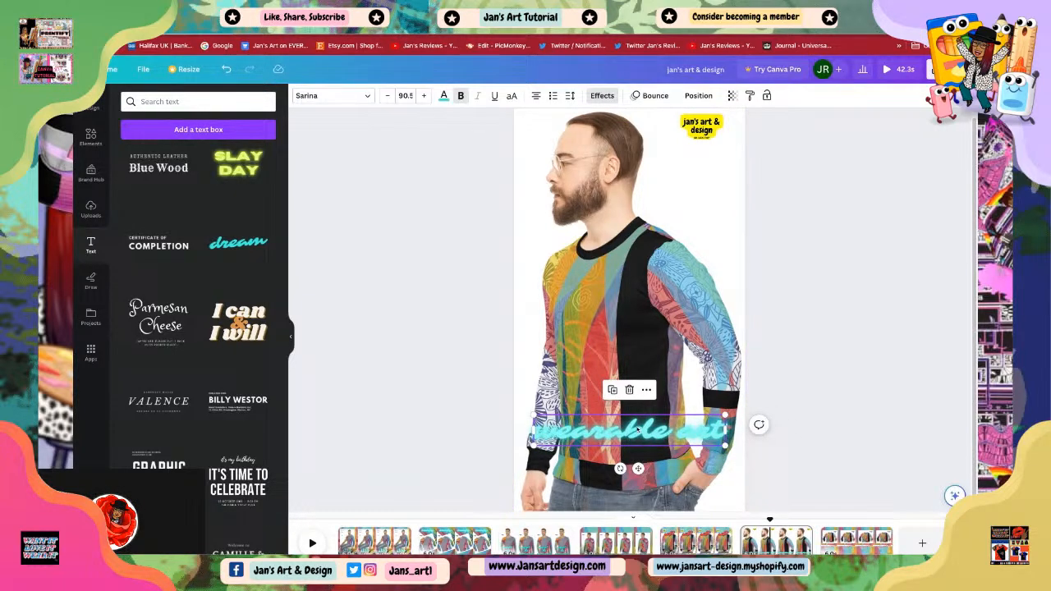
Step: Color the 'wearable art' text coral red #ff5757 and switch its effect to Outline
left_click(444, 97)
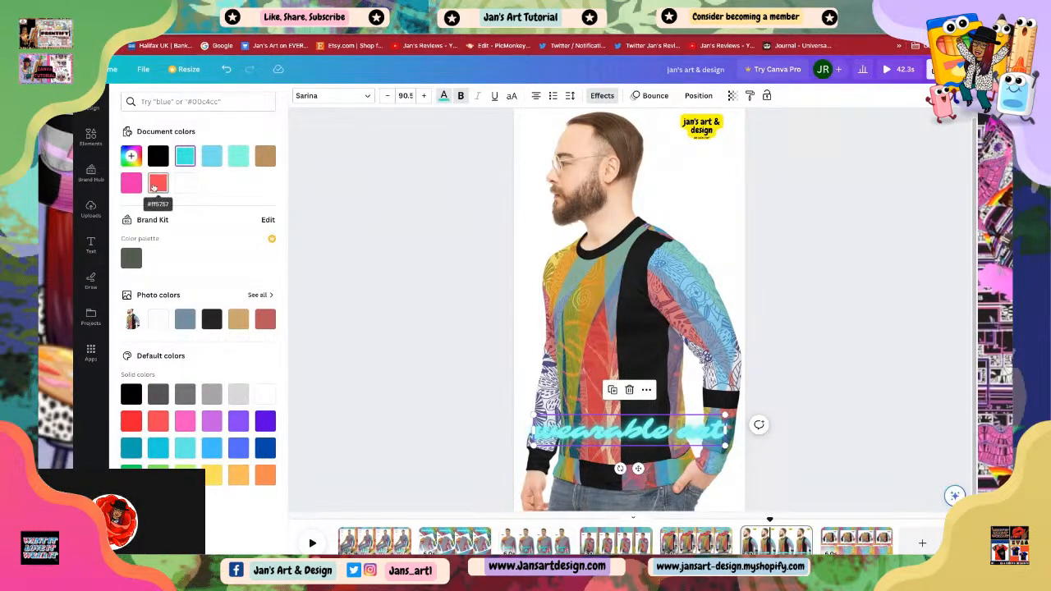
left_click(158, 182)
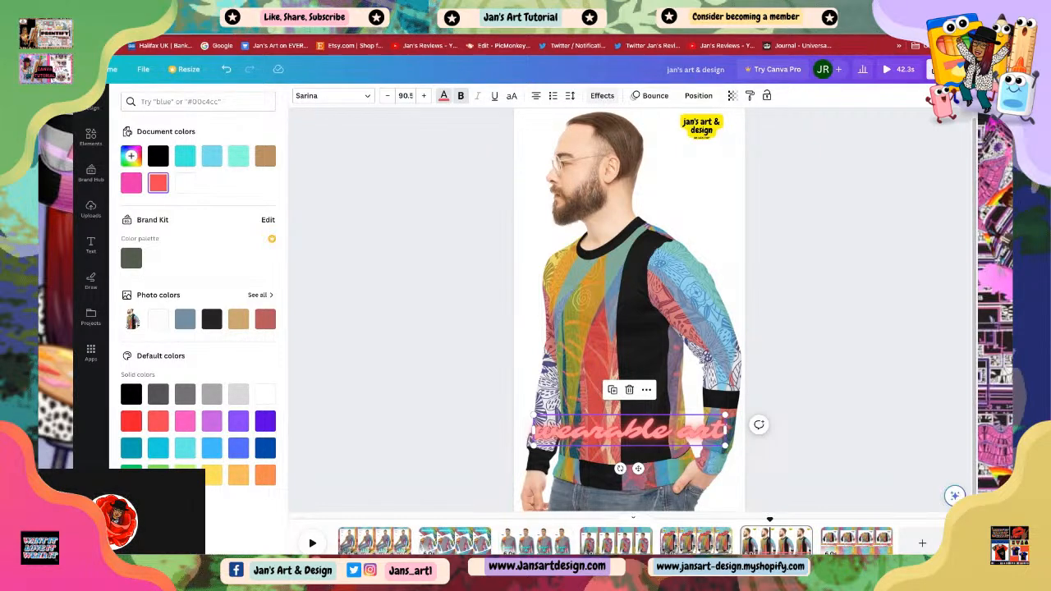
left_click(602, 95)
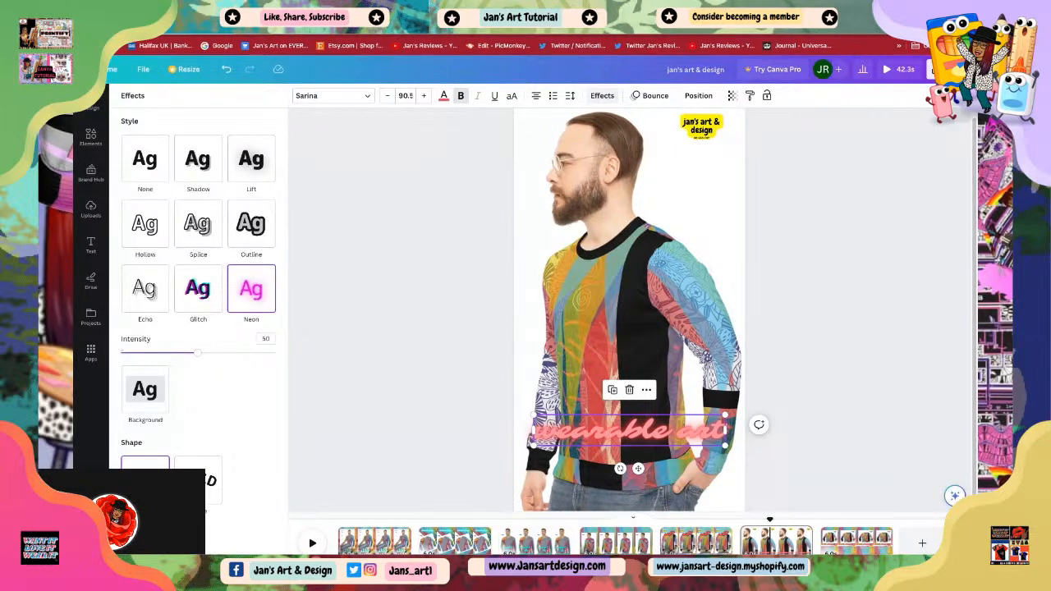
left_click(252, 230)
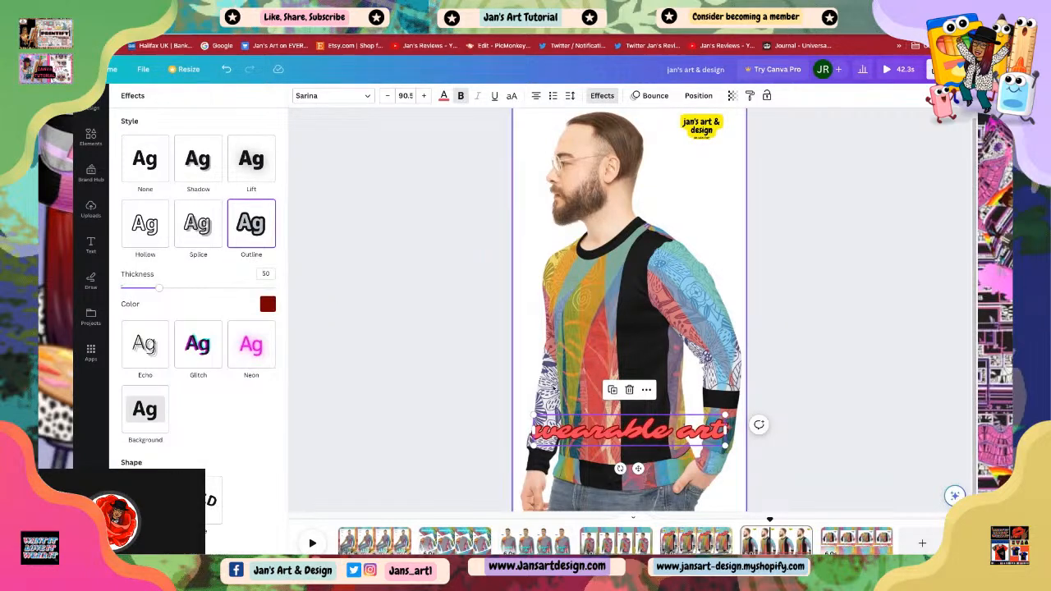
left_click(873, 376)
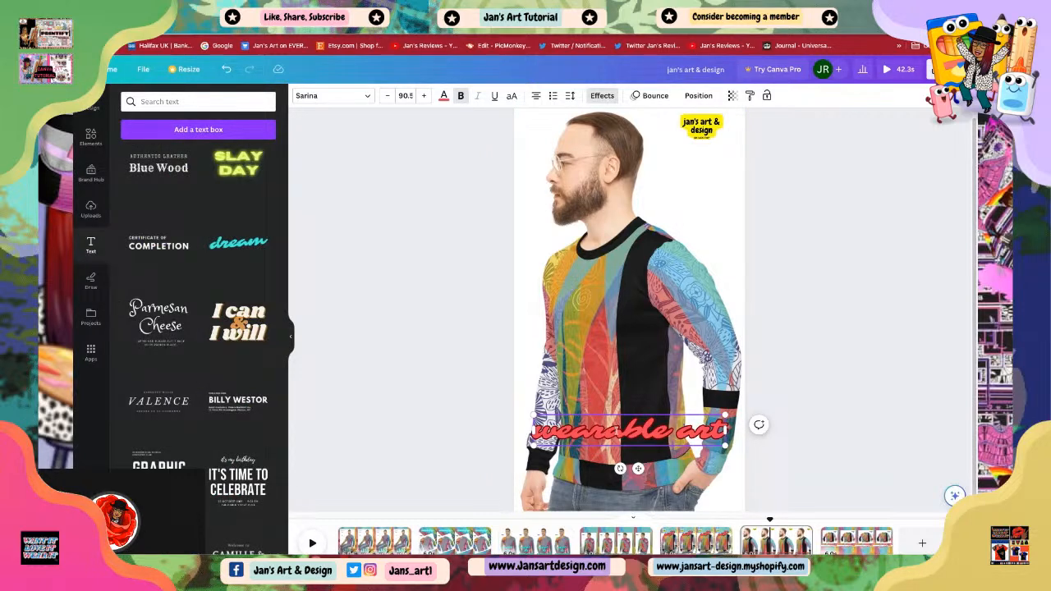
Step: Move the 'wearable art' text up to the shoulder, shrink it and rotate it diagonally along the sleeve
left_click_drag(649, 430, 668, 239)
left_click_drag(744, 254, 679, 245)
left_click_drag(608, 239, 648, 254)
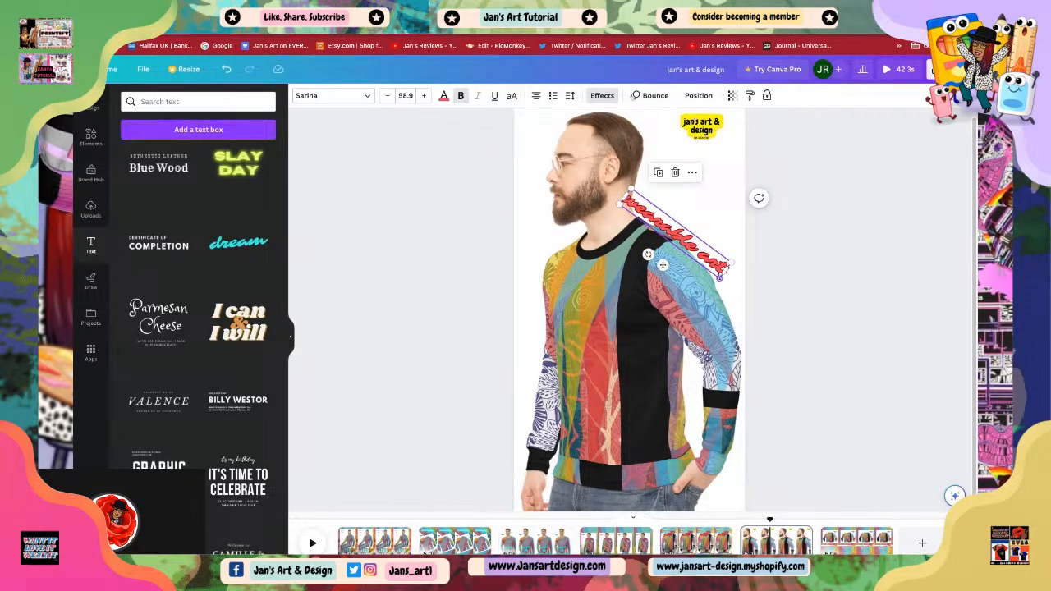
Step: Shrink the diagonal 'wearable art' text slightly along the shoulder
left_click_drag(720, 276, 694, 242)
left_click(822, 342)
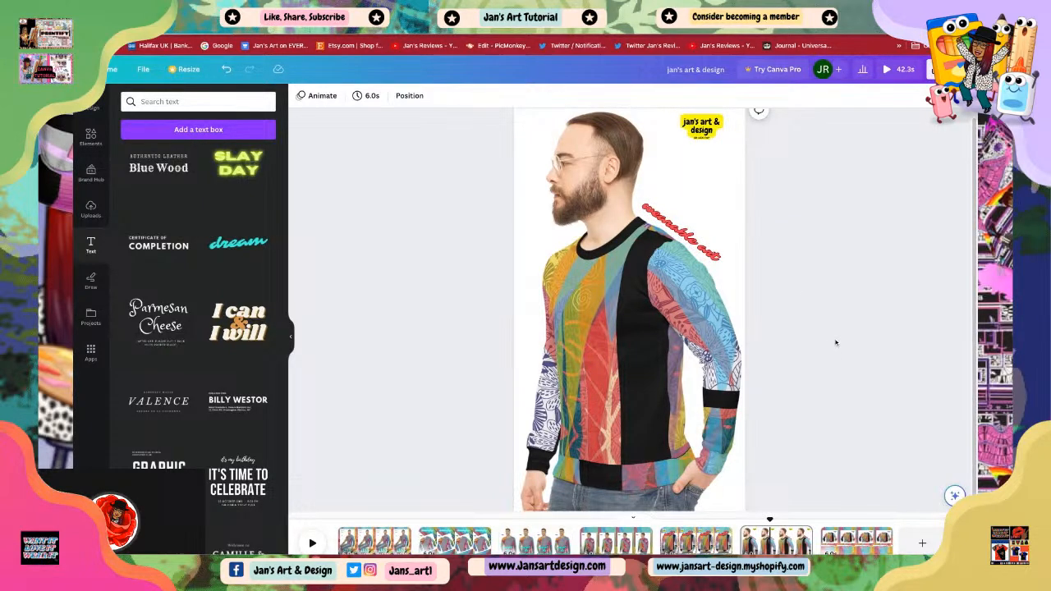
Step: Change the 'wearable art' text animation from Bounce to Roll
left_click(682, 234)
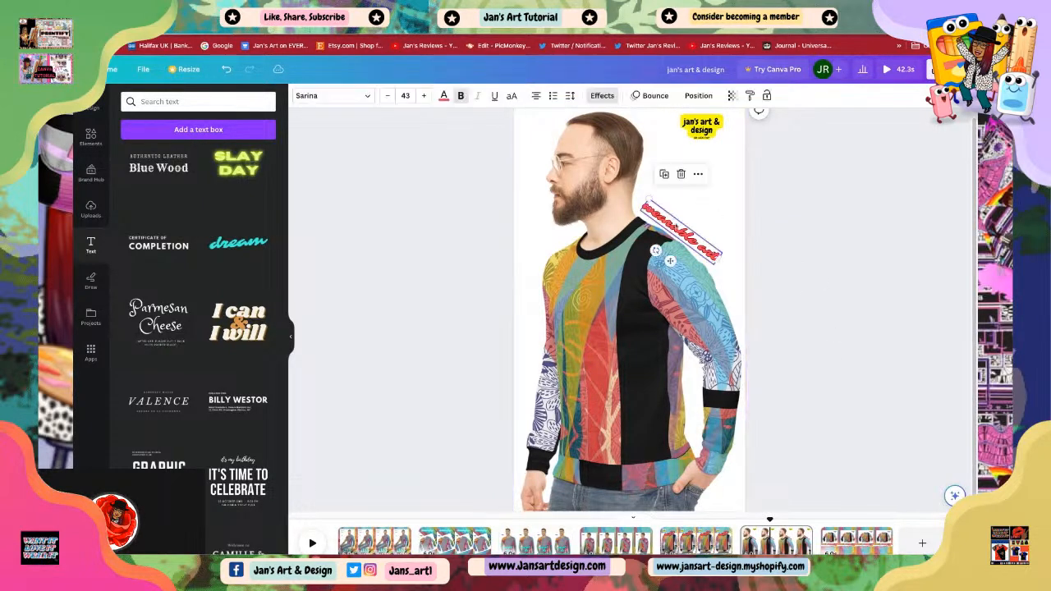
left_click(657, 96)
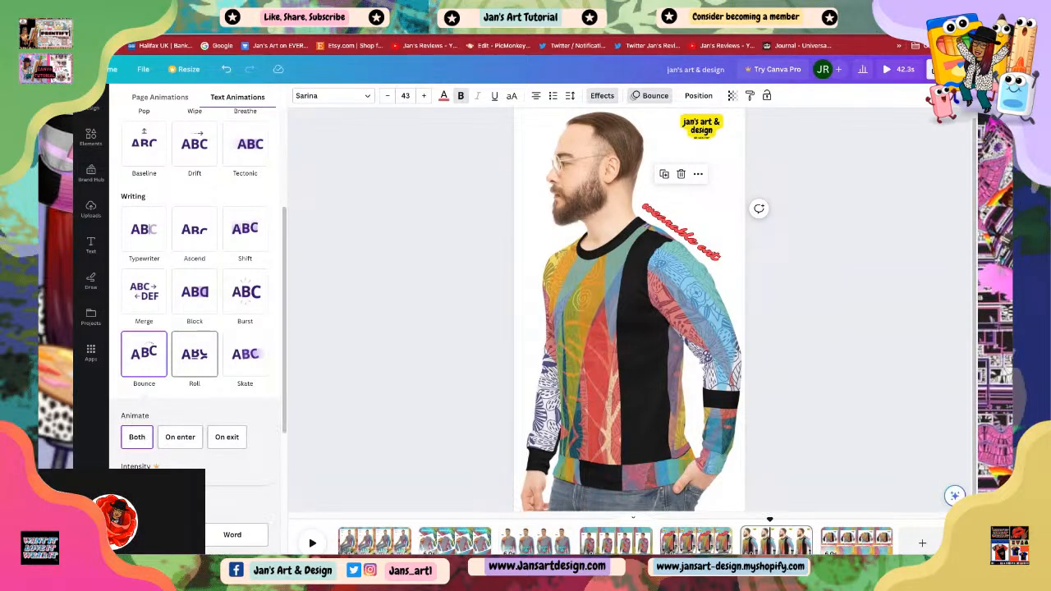
left_click(195, 354)
left_click(670, 261)
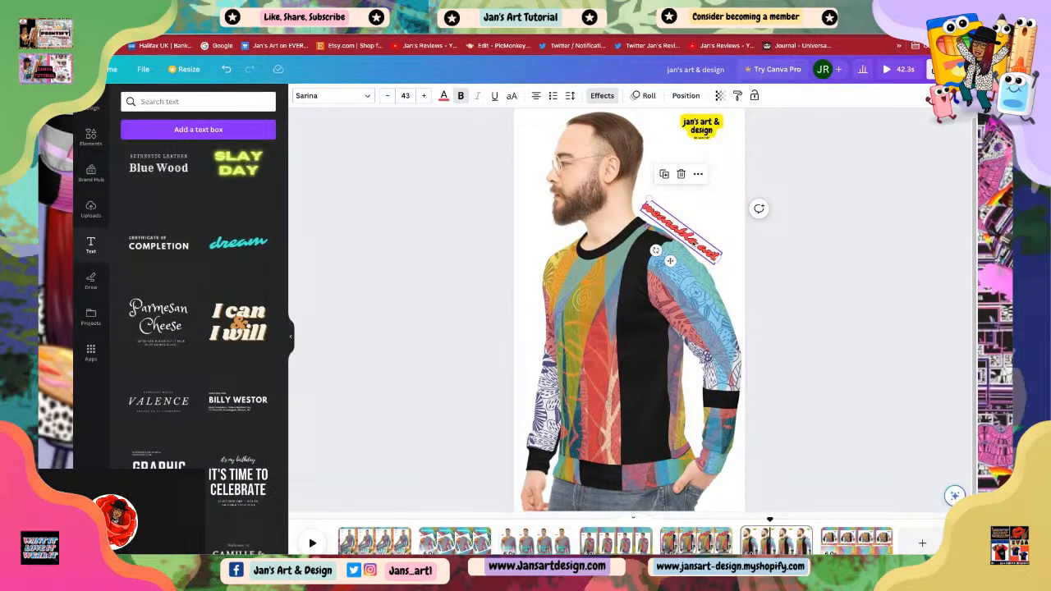
left_click(813, 294)
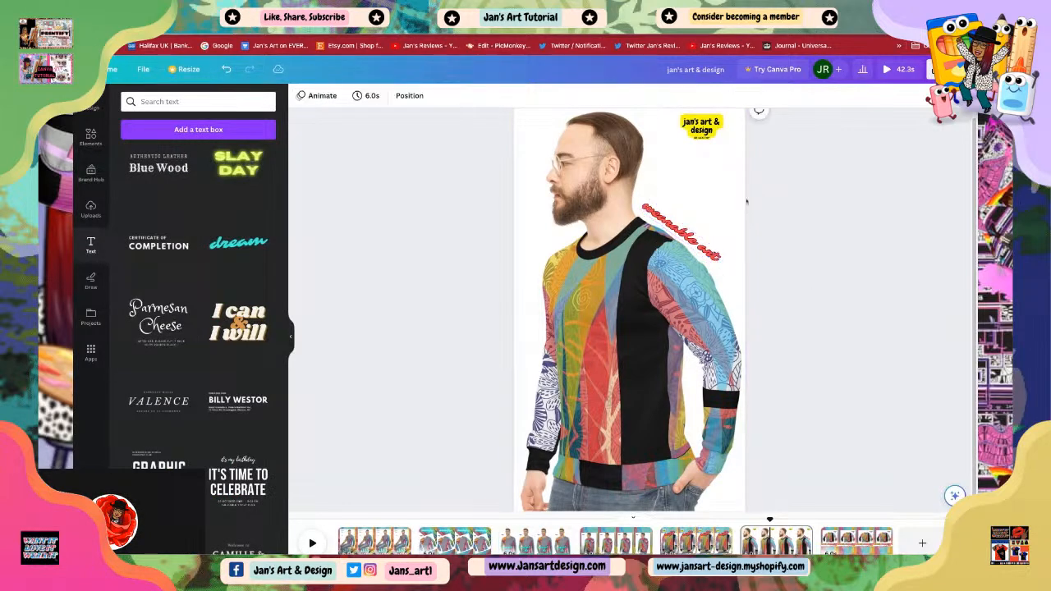
Step: Move the 'jan's art & design' logo down a little in the top right corner
left_click(704, 131)
left_click_drag(704, 131, 706, 169)
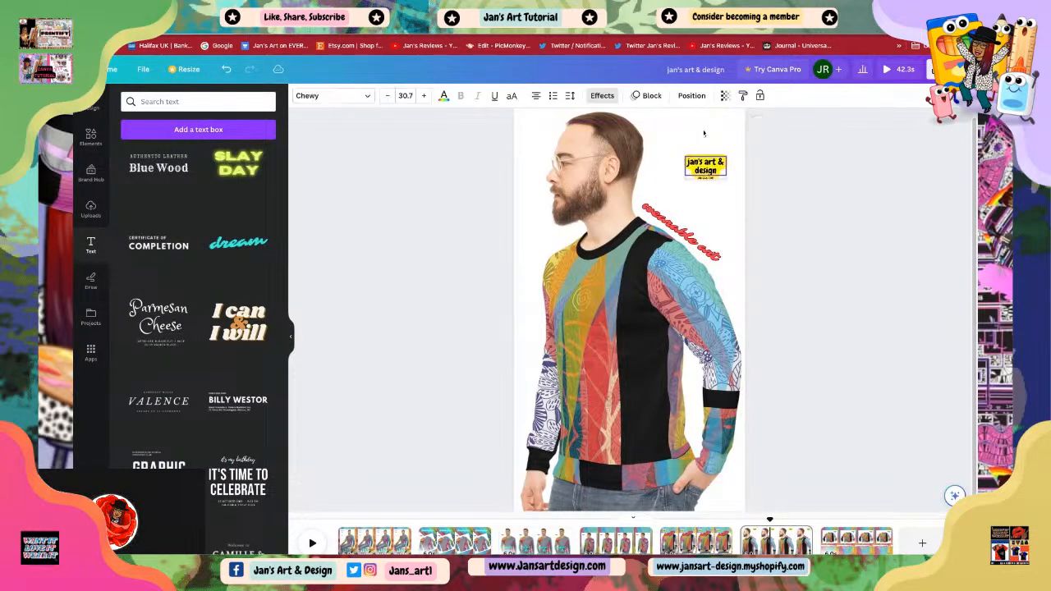
left_click(779, 272)
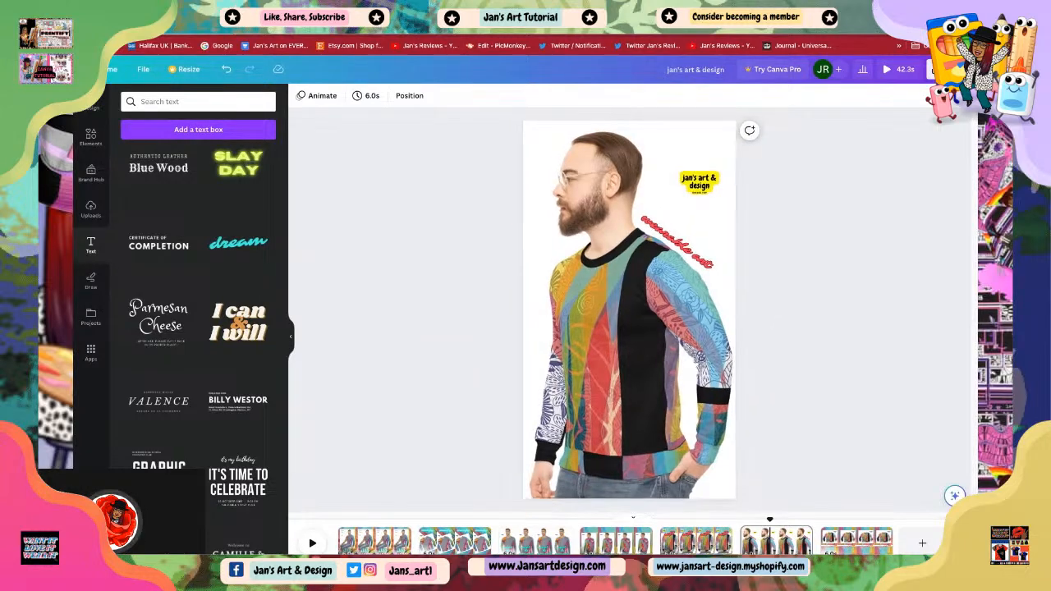
Step: Move the 'wearable art' text to the top right above the logo and rotate it back to horizontal
left_click(698, 188)
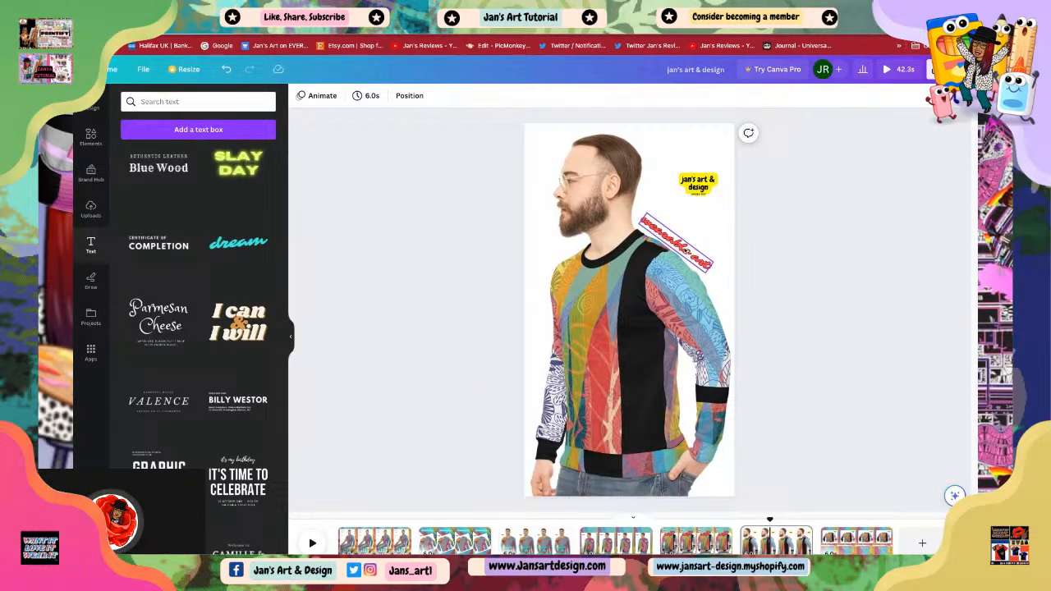
left_click_drag(685, 249, 704, 162)
left_click(683, 187)
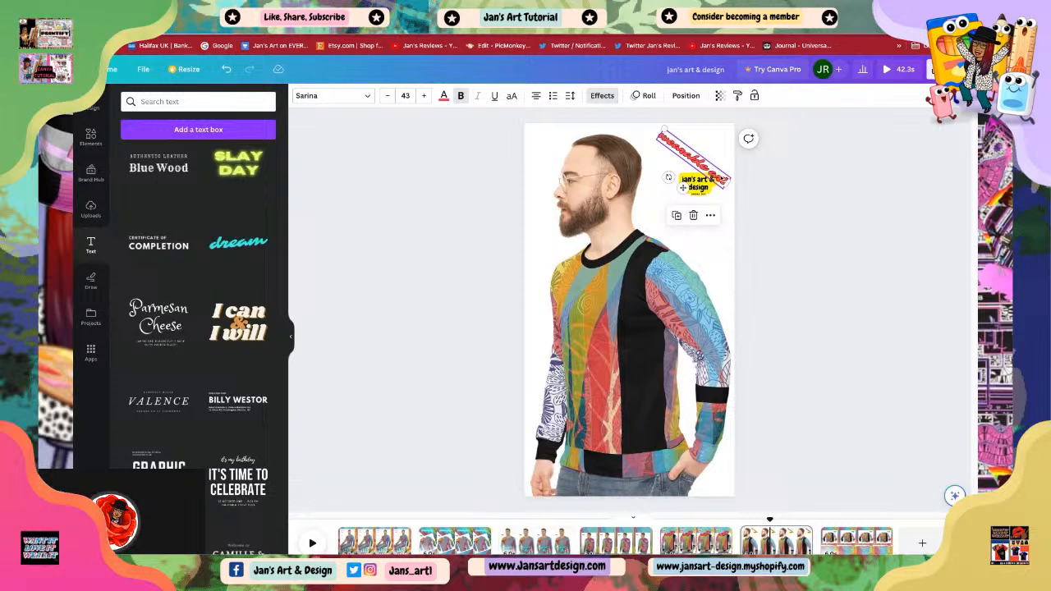
left_click_drag(668, 178, 694, 187)
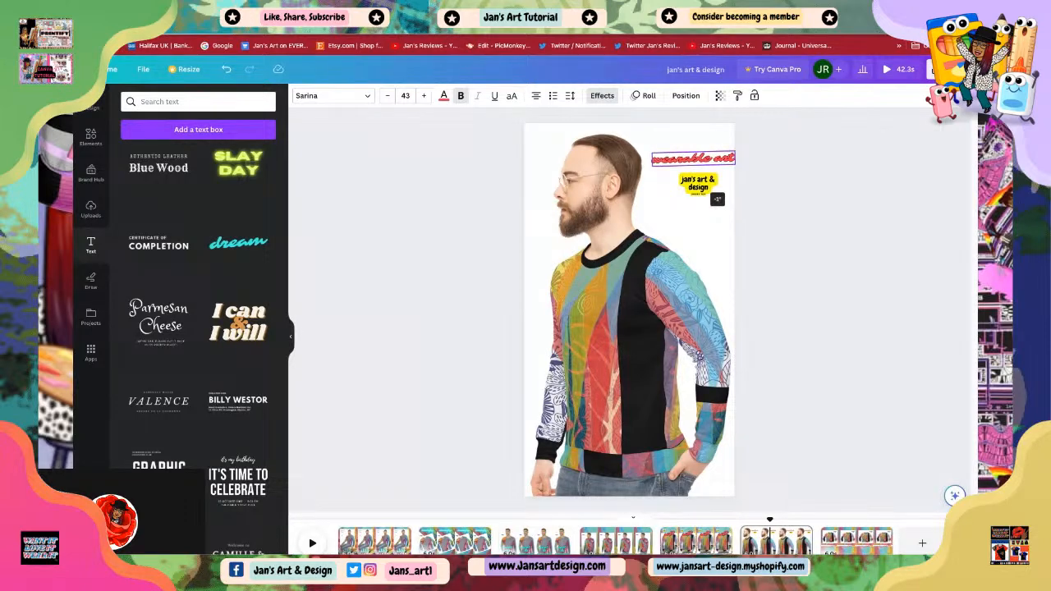
mouse_move(702, 187)
left_mouse_down()
mouse_move(697, 163)
mouse_move(653, 151)
mouse_move(690, 163)
mouse_move(699, 185)
left_mouse_up()
key("Escape")
left_click(715, 199)
left_click(760, 257)
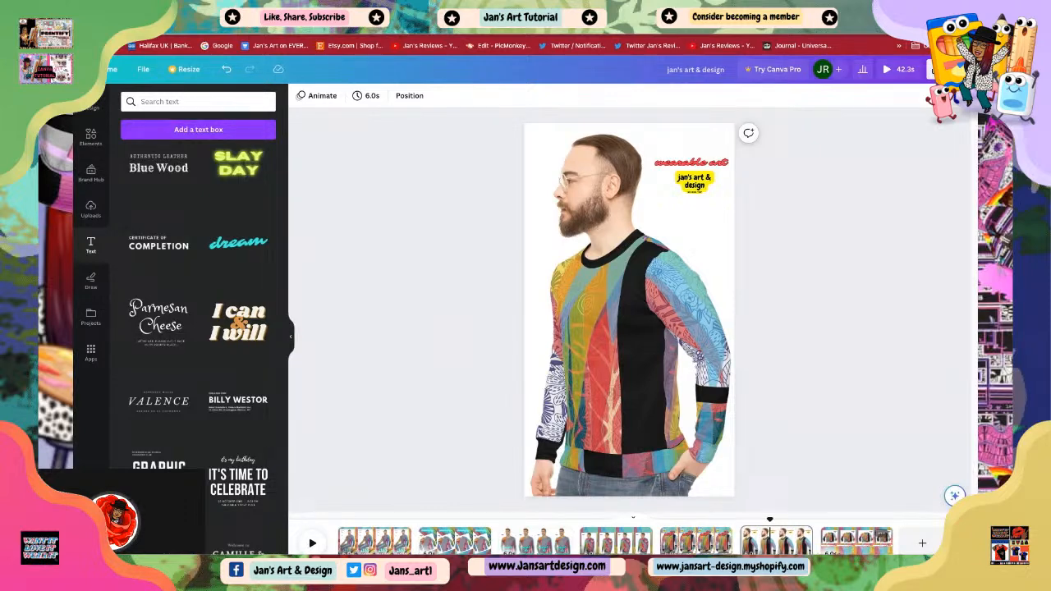
Step: Switch to the 'unisex sweatshirt' page and open the elements library
left_click(850, 545)
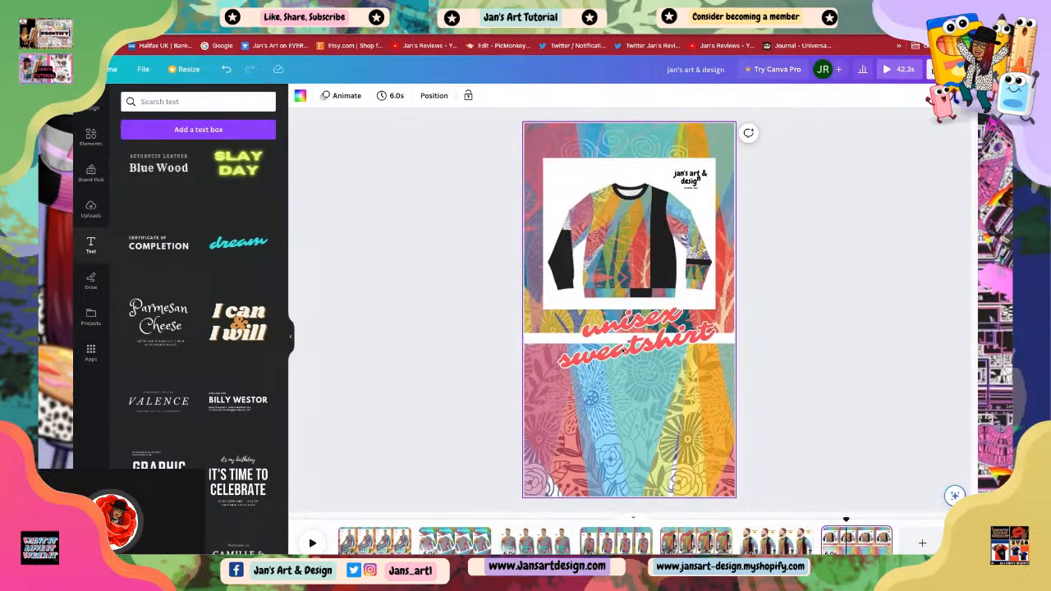
left_click(623, 351)
left_click_drag(622, 351, 619, 354)
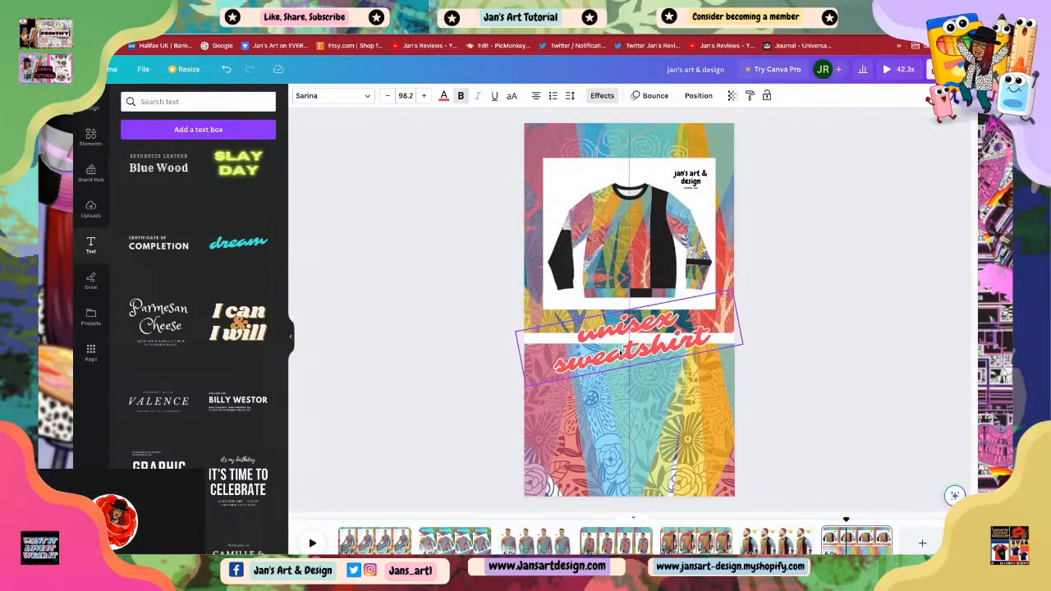
left_click(833, 433)
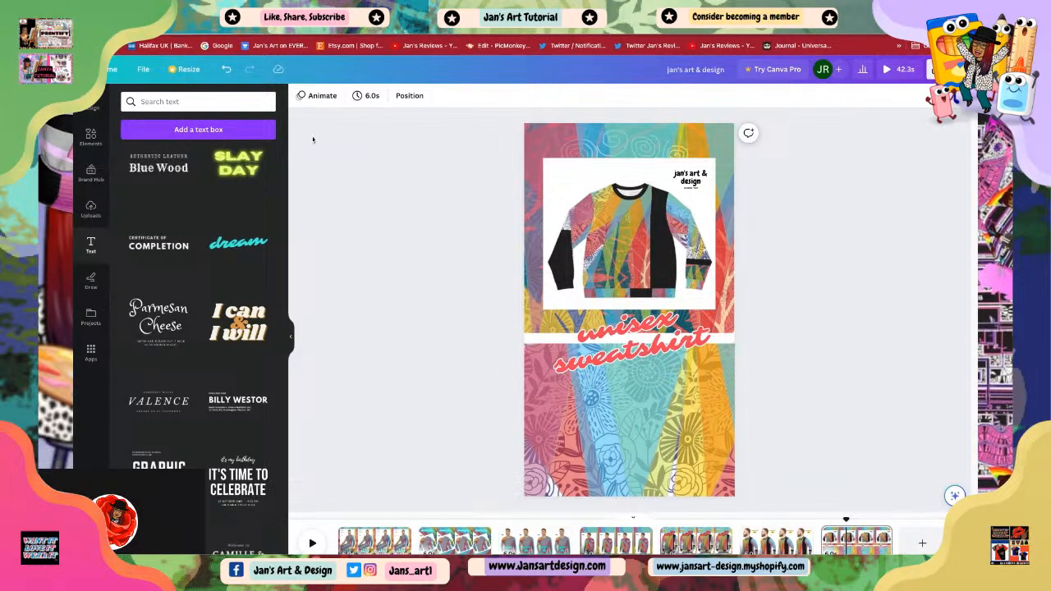
left_click(90, 136)
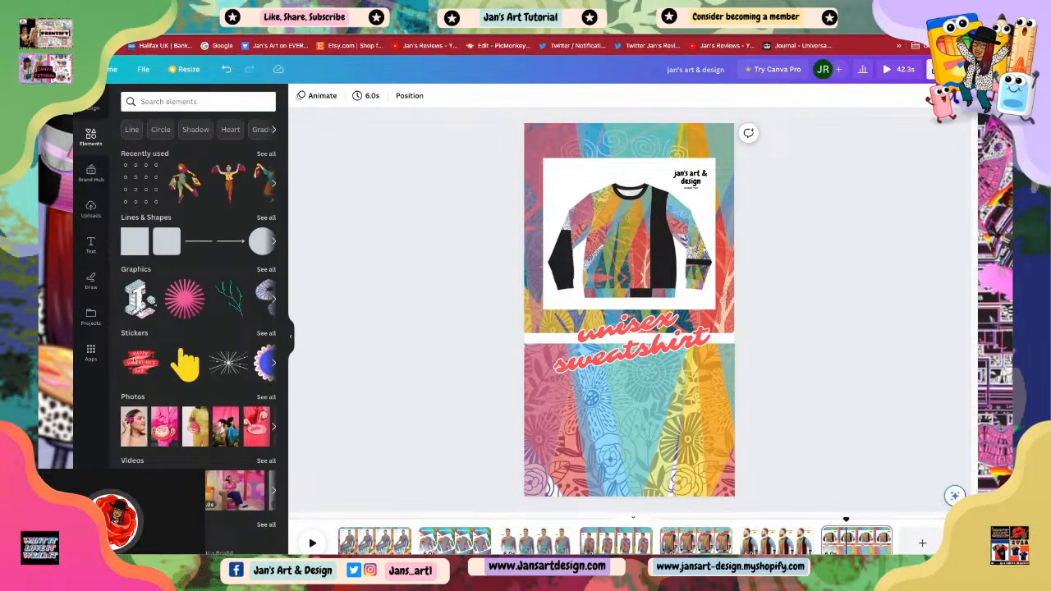
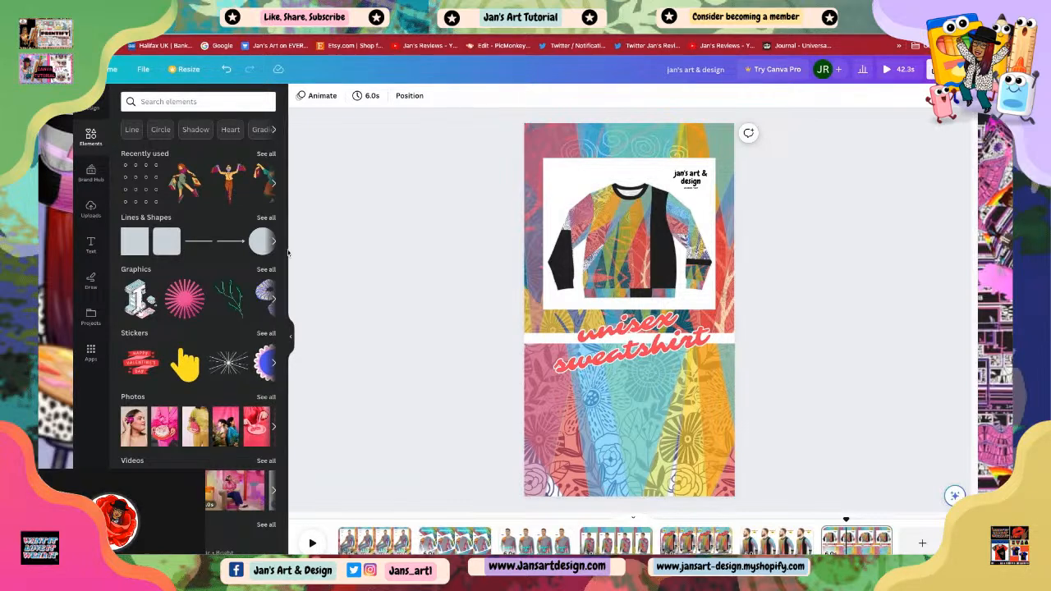
Step: Open the full Frames collection, add an 'A' letter frame and shrink it into the lower left of the page
scroll(264, 273, "down", 3)
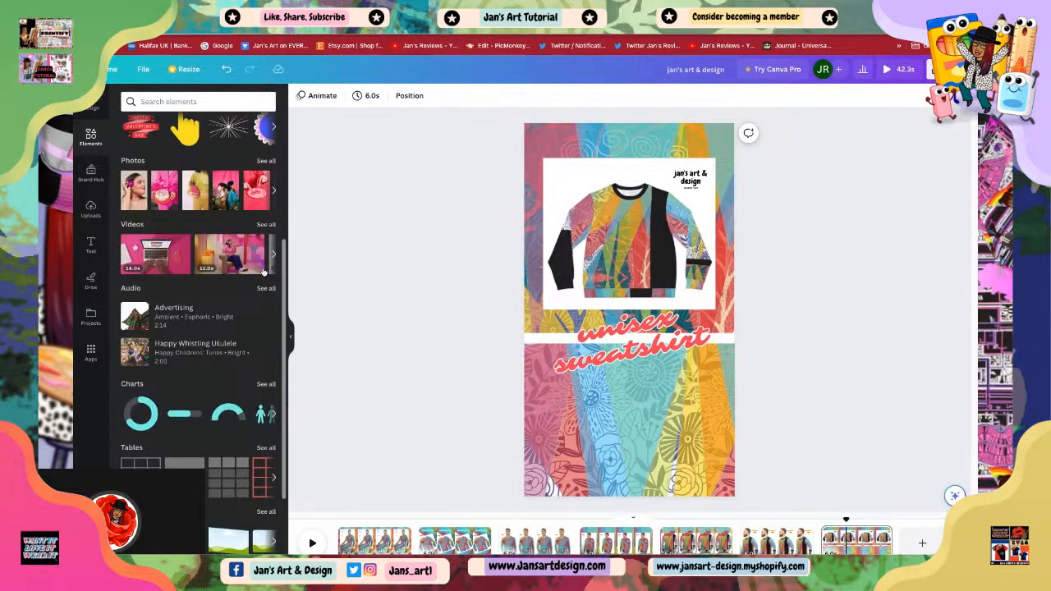
scroll(214, 283, "down", 2)
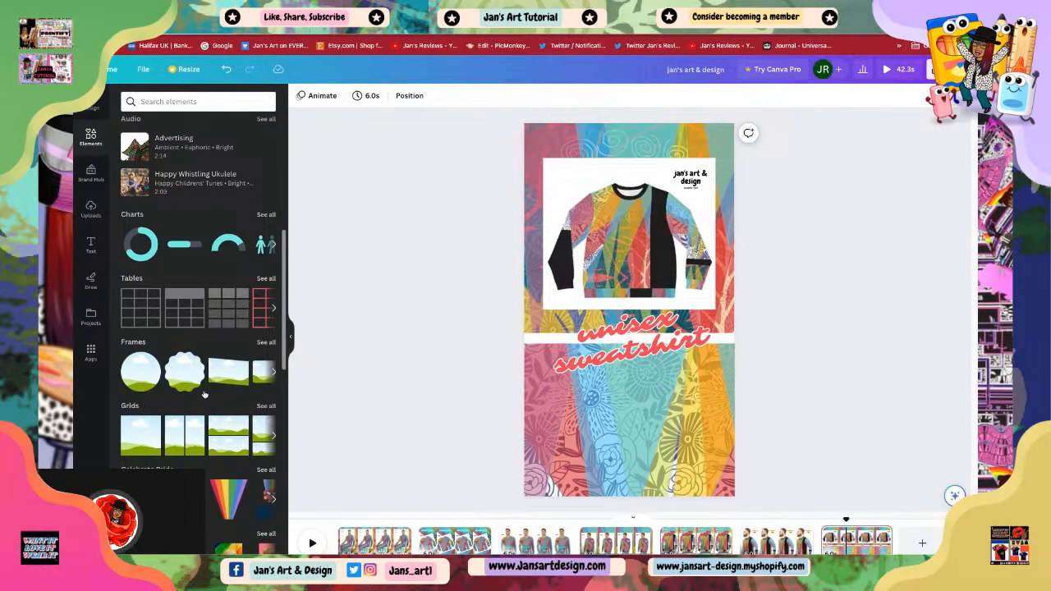
left_click(266, 343)
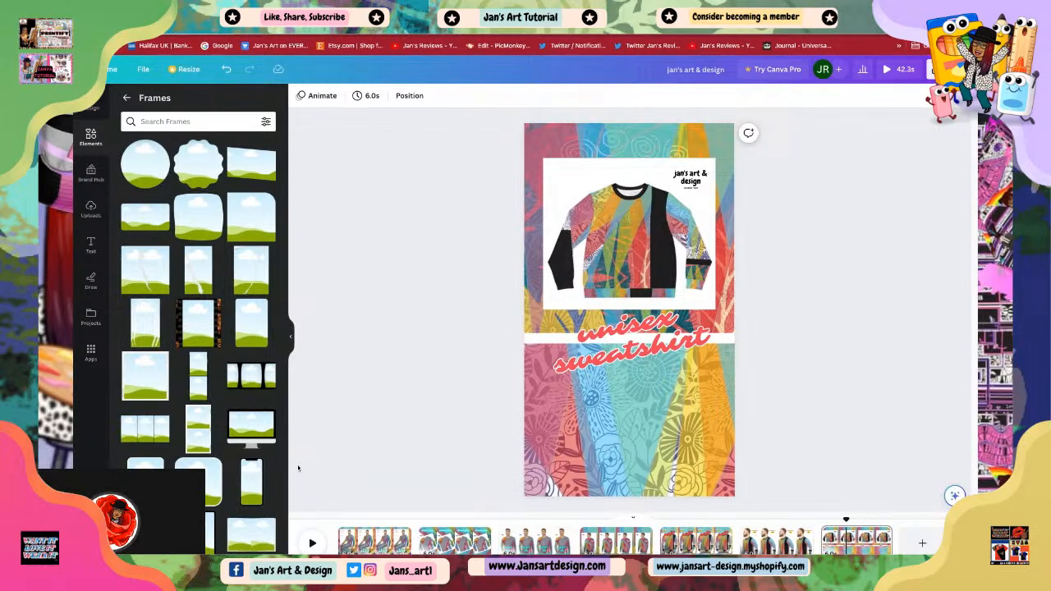
scroll(217, 491, "down", 3)
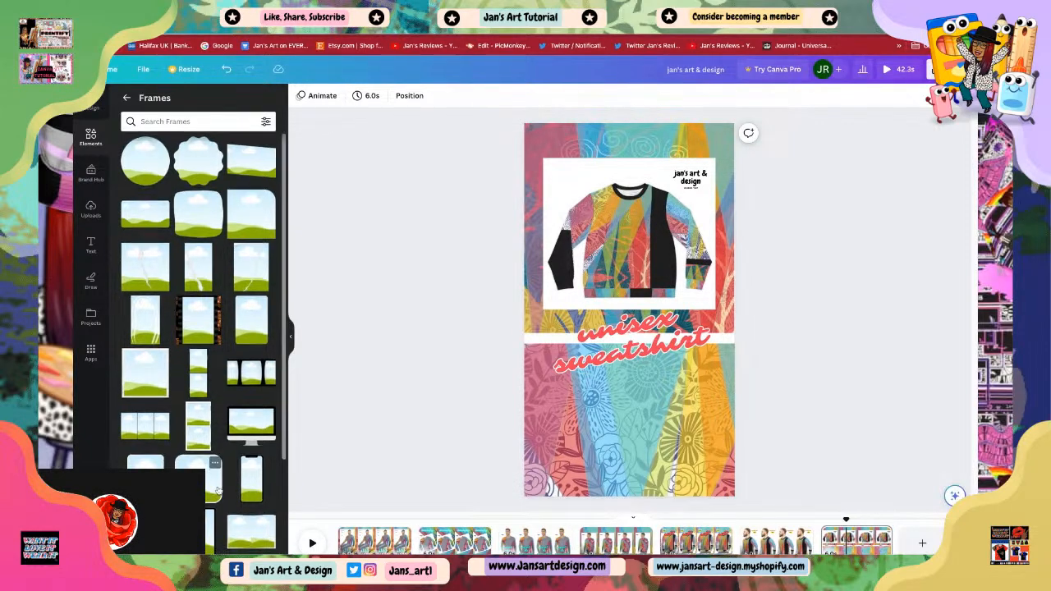
scroll(218, 490, "down", 4)
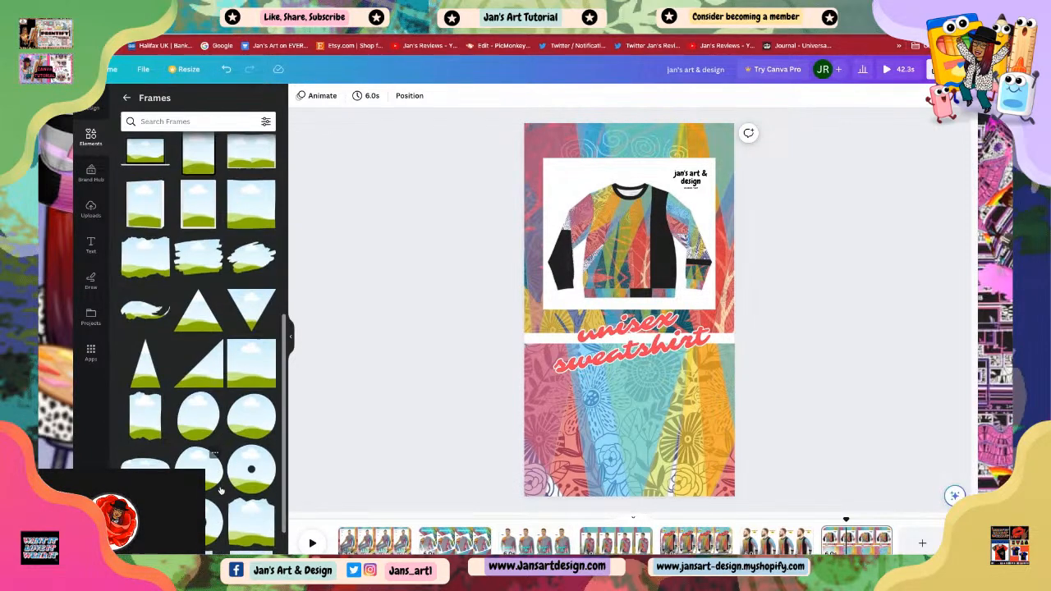
scroll(220, 491, "down", 3)
scroll(221, 490, "down", 8)
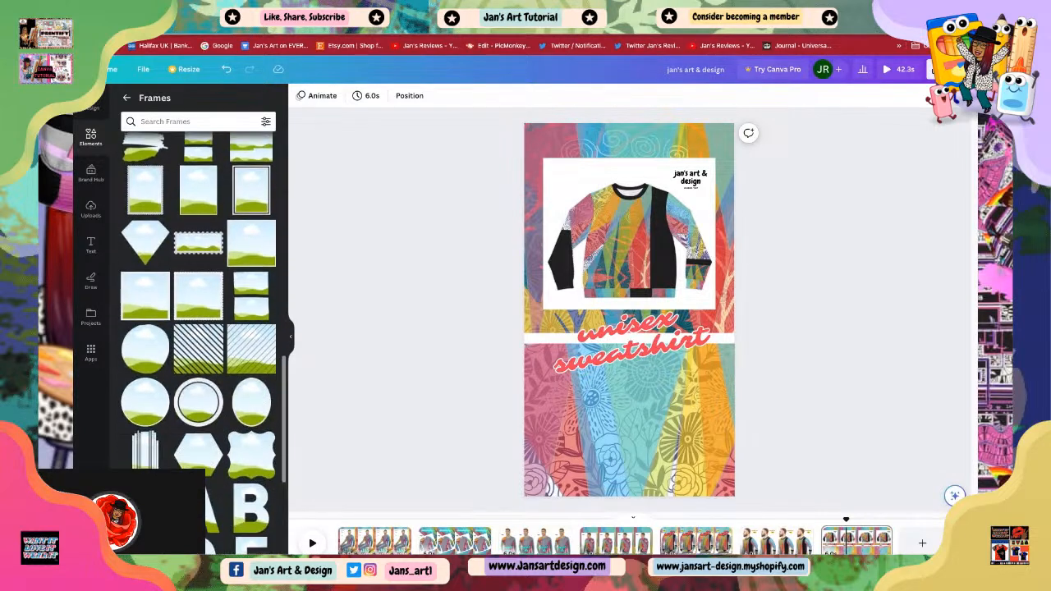
scroll(213, 457, "down", 5)
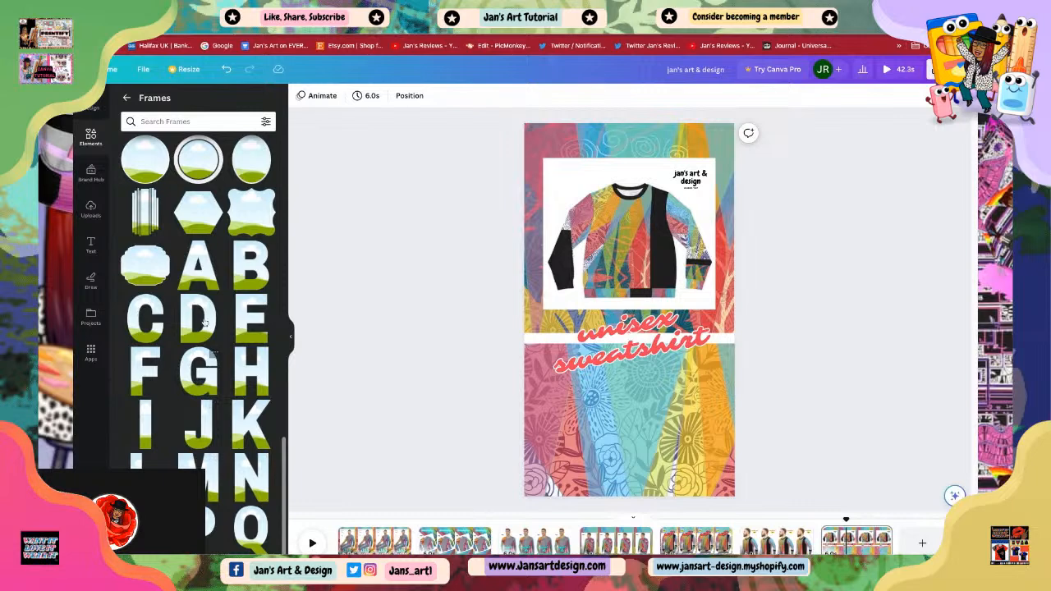
mouse_move(205, 283)
left_mouse_down()
mouse_move(624, 288)
mouse_move(582, 420)
left_mouse_up()
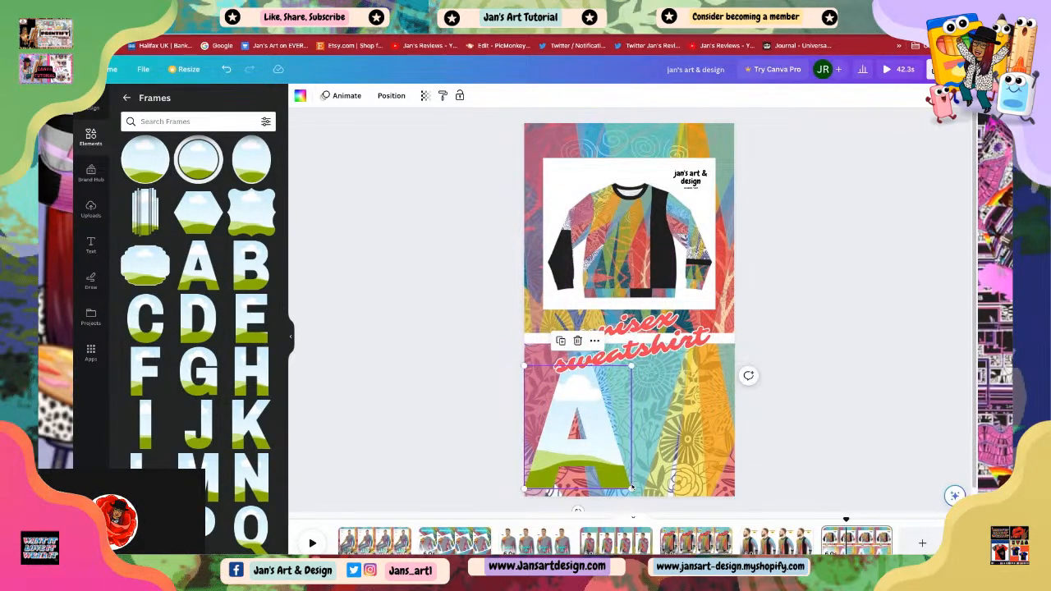
left_click_drag(631, 490, 576, 460)
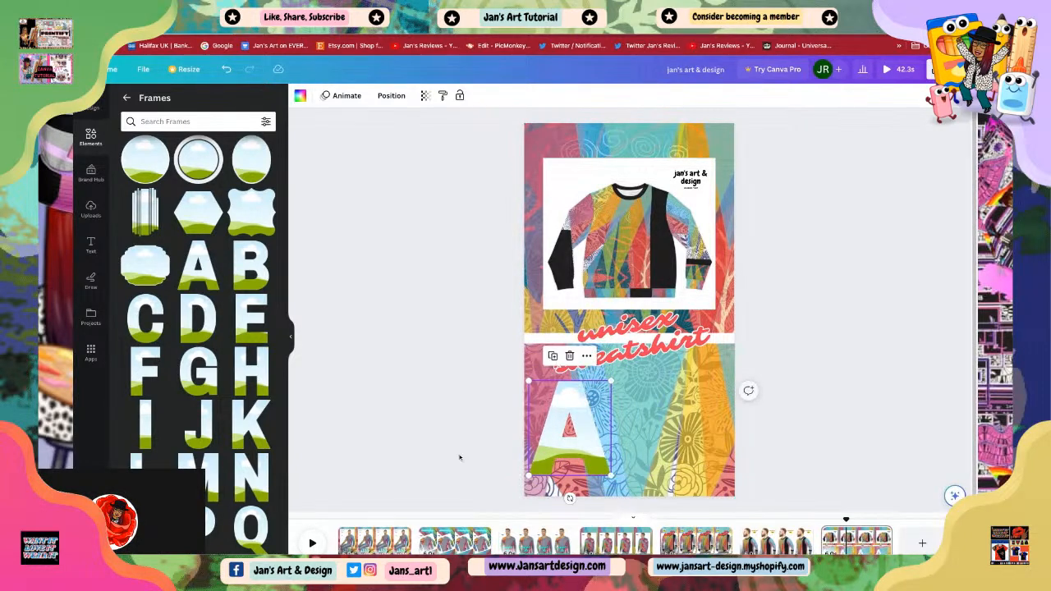
Step: Add an 'R' letter frame and resize and position it beside the A
scroll(181, 443, "down", 2)
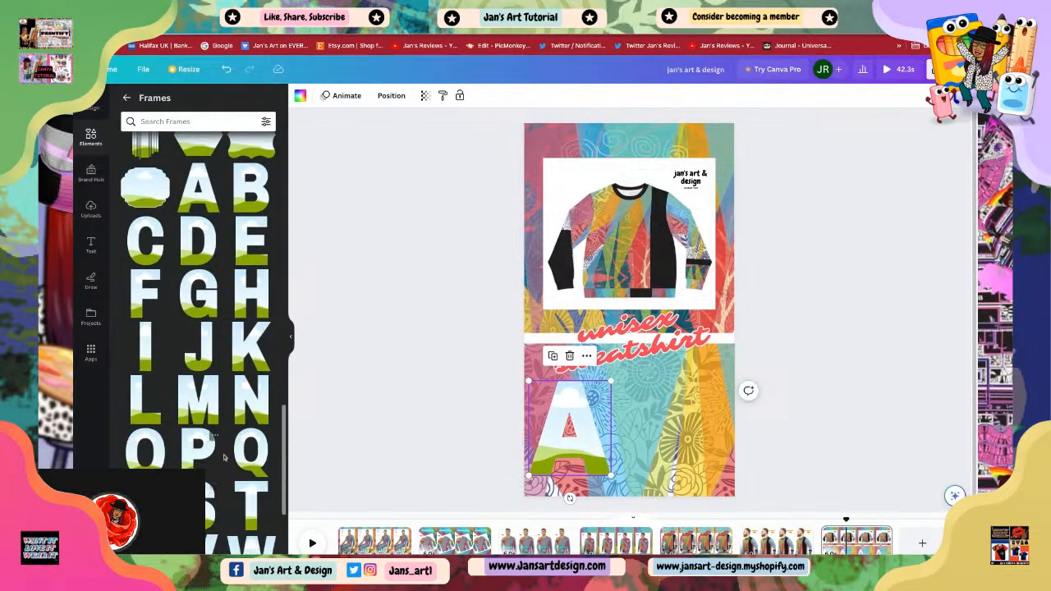
left_click(146, 504)
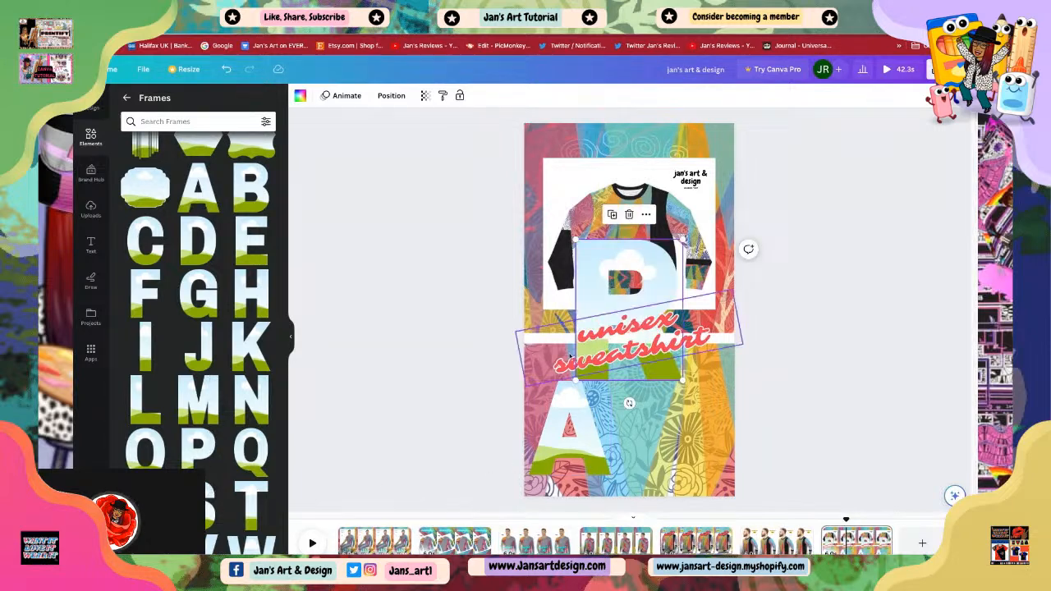
left_click_drag(683, 380, 641, 387)
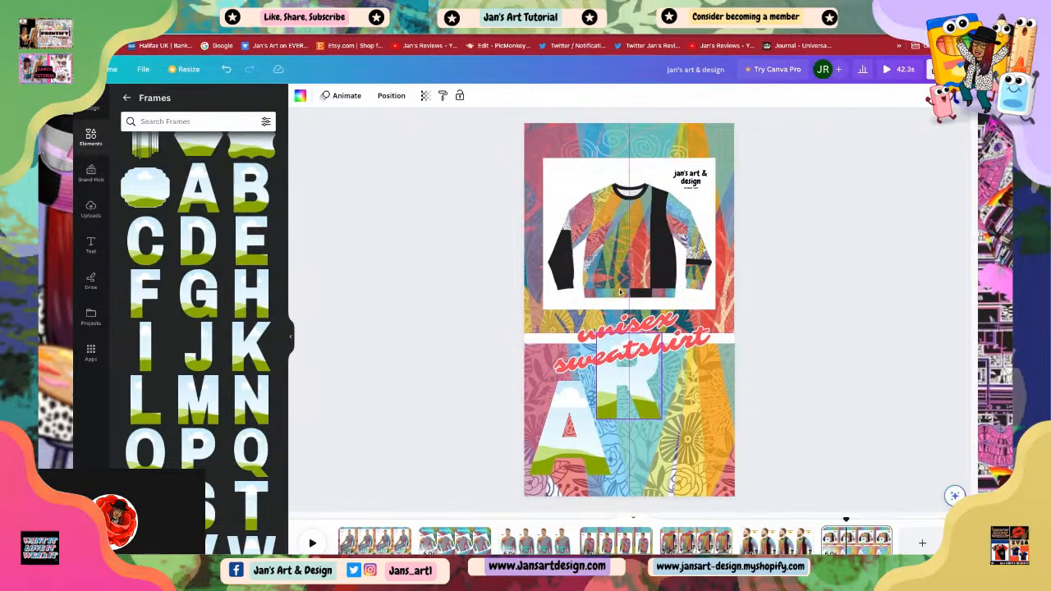
left_click_drag(620, 293, 625, 299)
left_click_drag(634, 381, 634, 386)
left_click(488, 408)
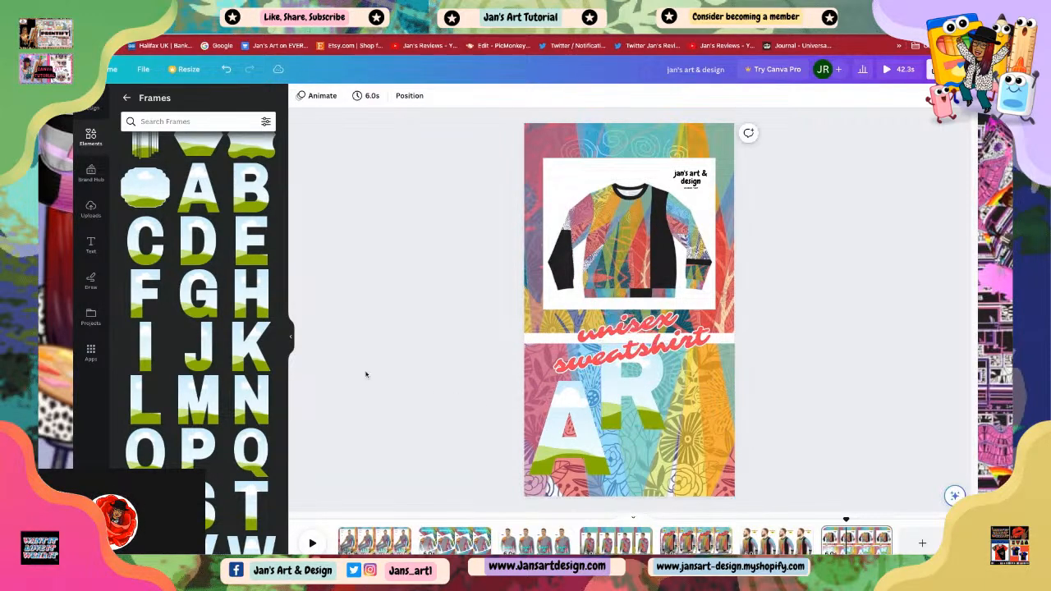
Step: Add a 'T' letter frame and size it beside the R to spell ART along the bottom
left_click(246, 507)
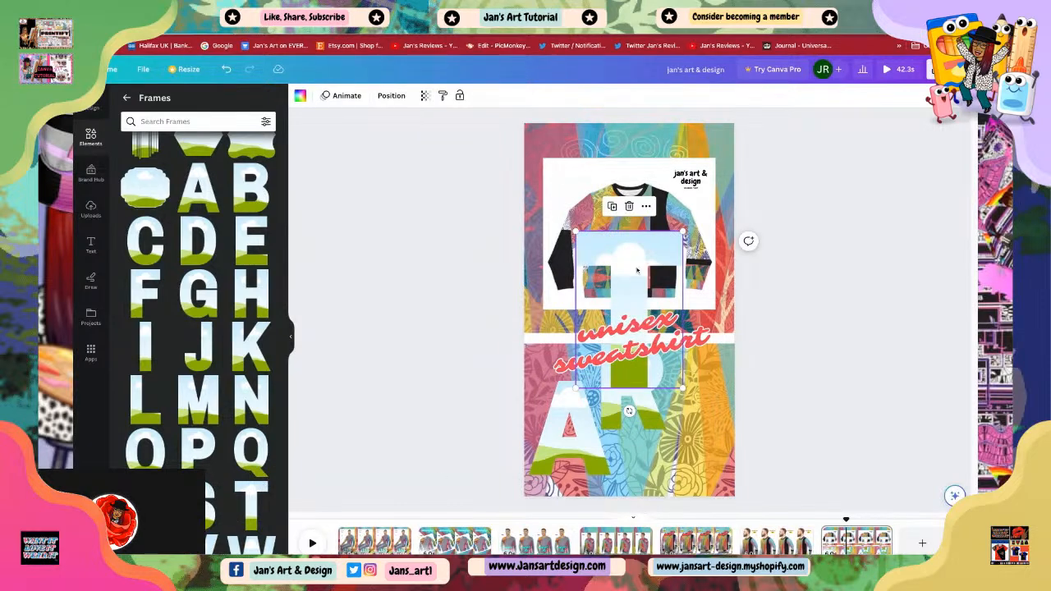
left_click_drag(639, 269, 686, 371)
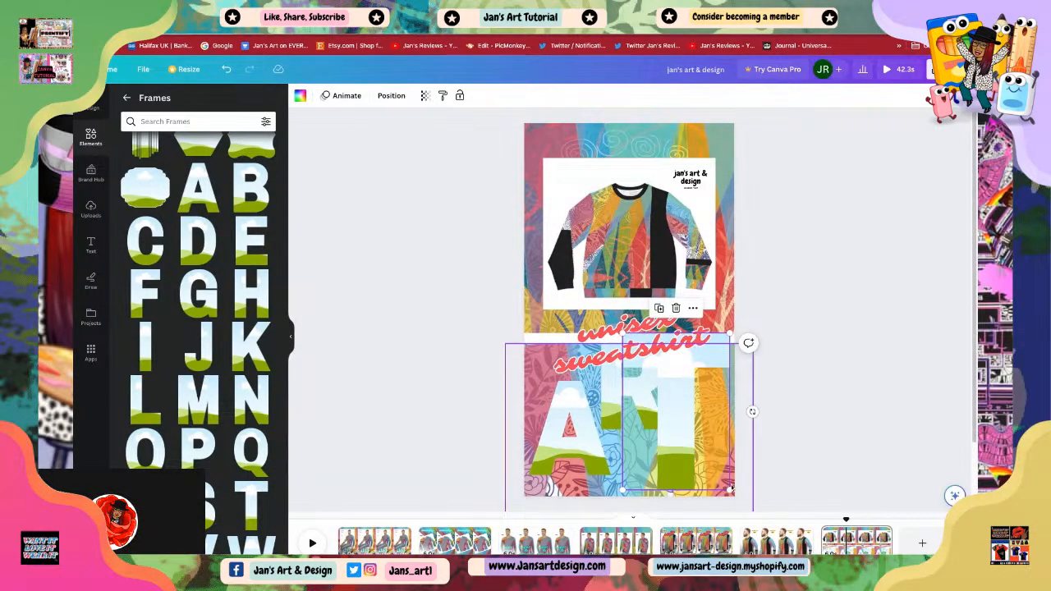
left_click_drag(729, 489, 697, 462)
left_click_drag(665, 429, 666, 444)
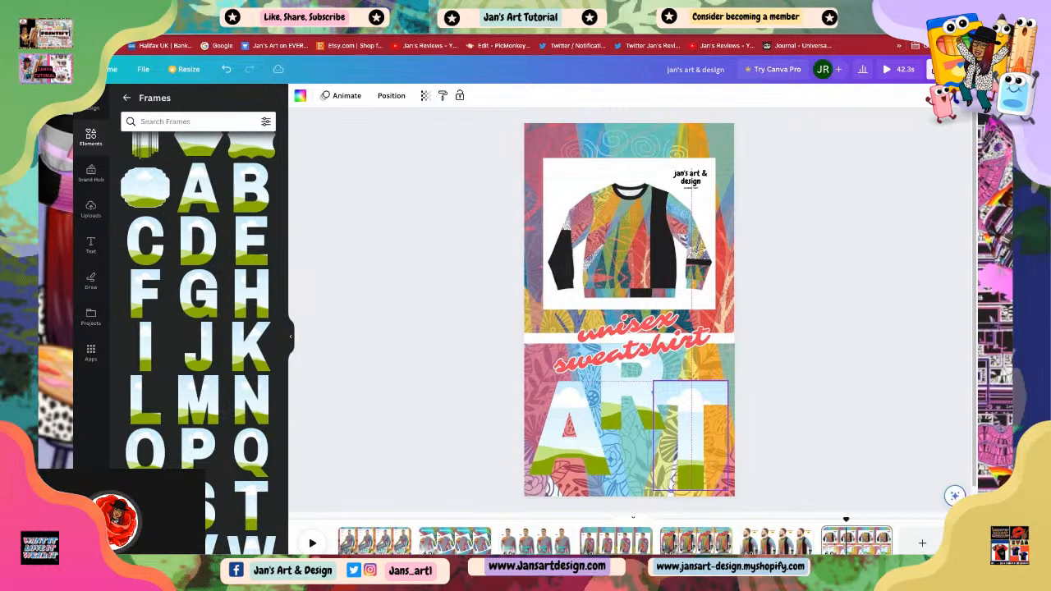
left_click(810, 465)
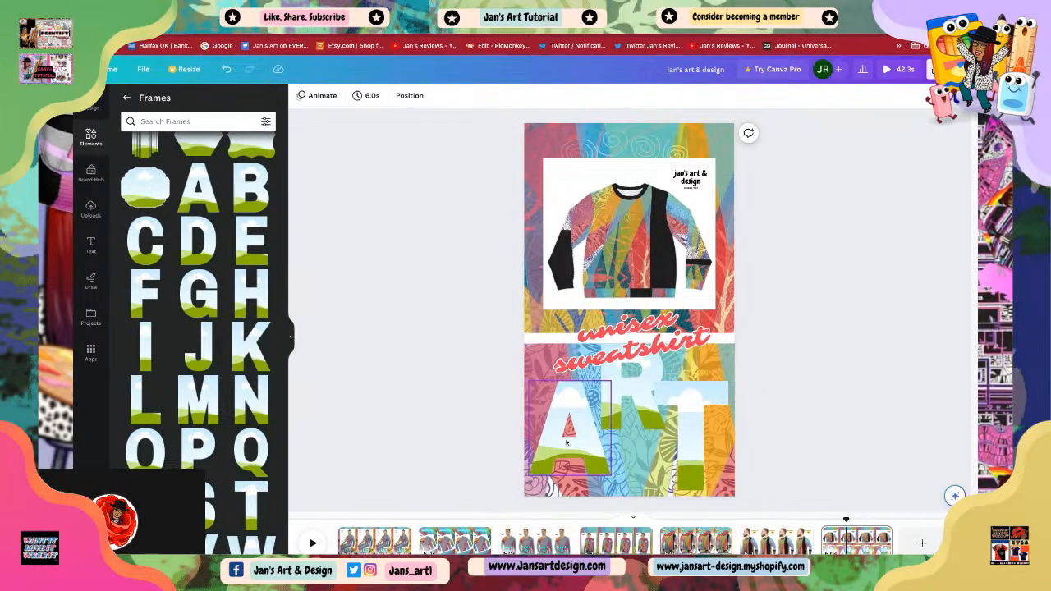
left_click(574, 422)
left_click(790, 417)
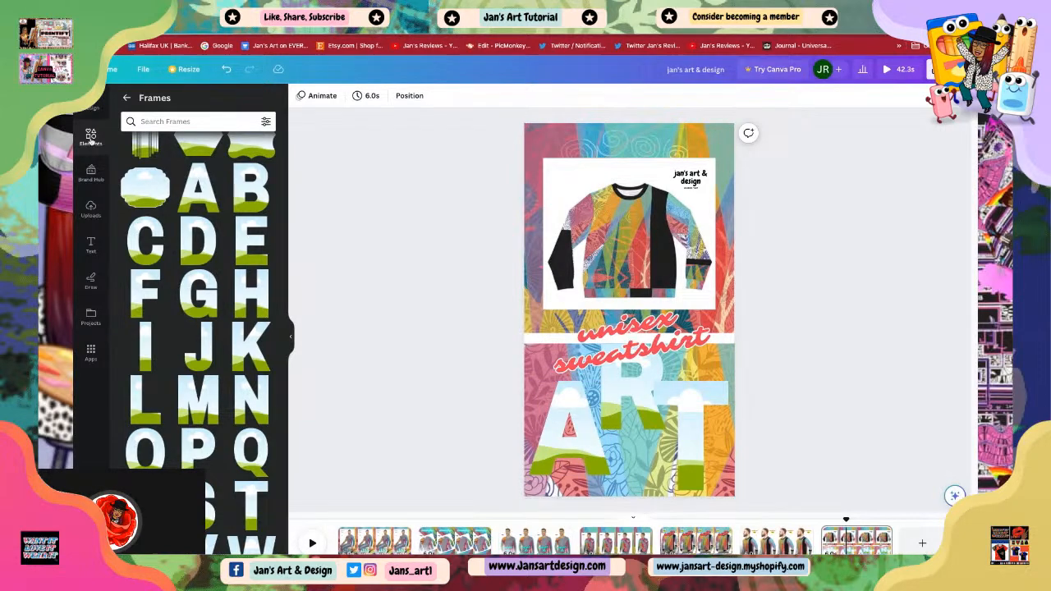
Step: Browse the uploaded images for a photo to fill the letter frames
left_click(91, 209)
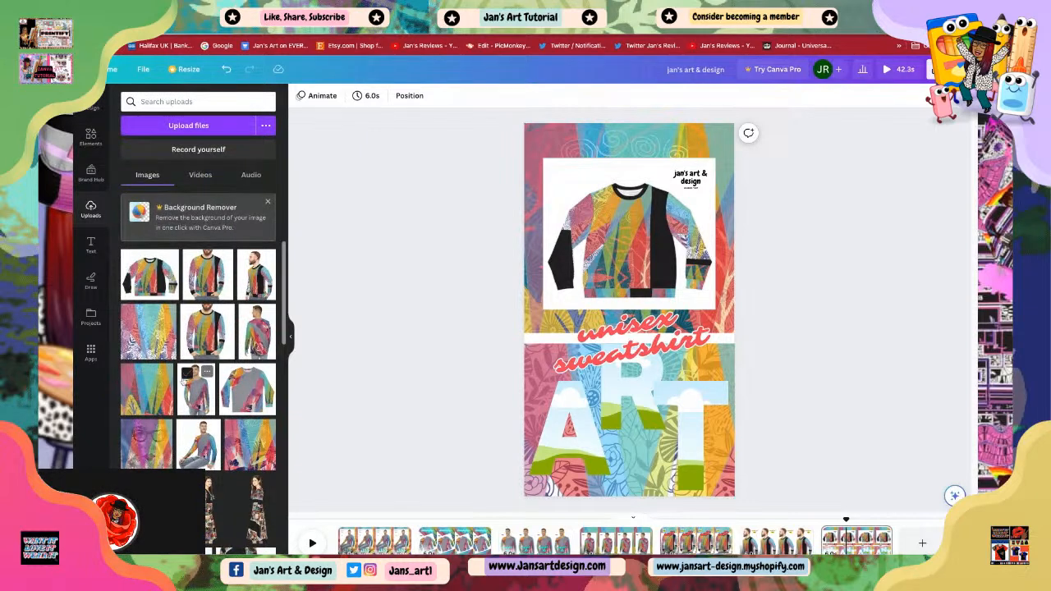
scroll(208, 381, "down", 2)
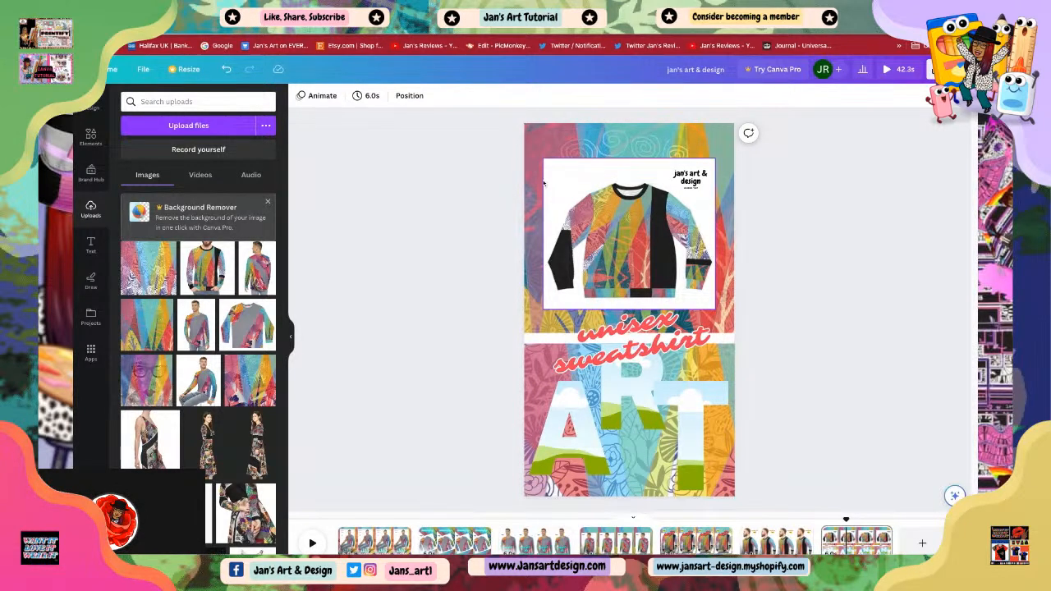
scroll(197, 464, "down", 10)
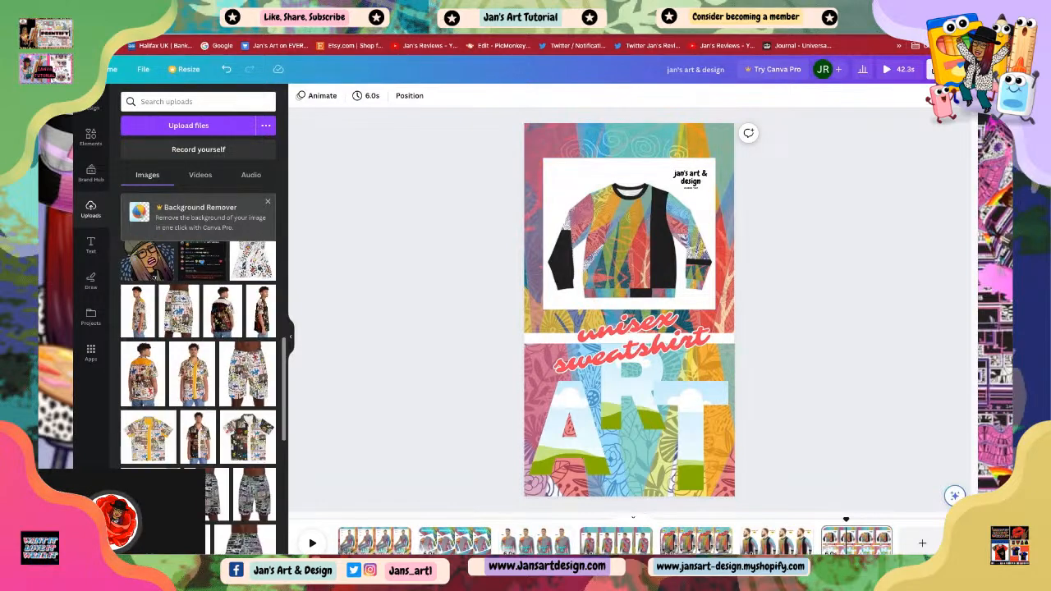
scroll(198, 465, "down", 10)
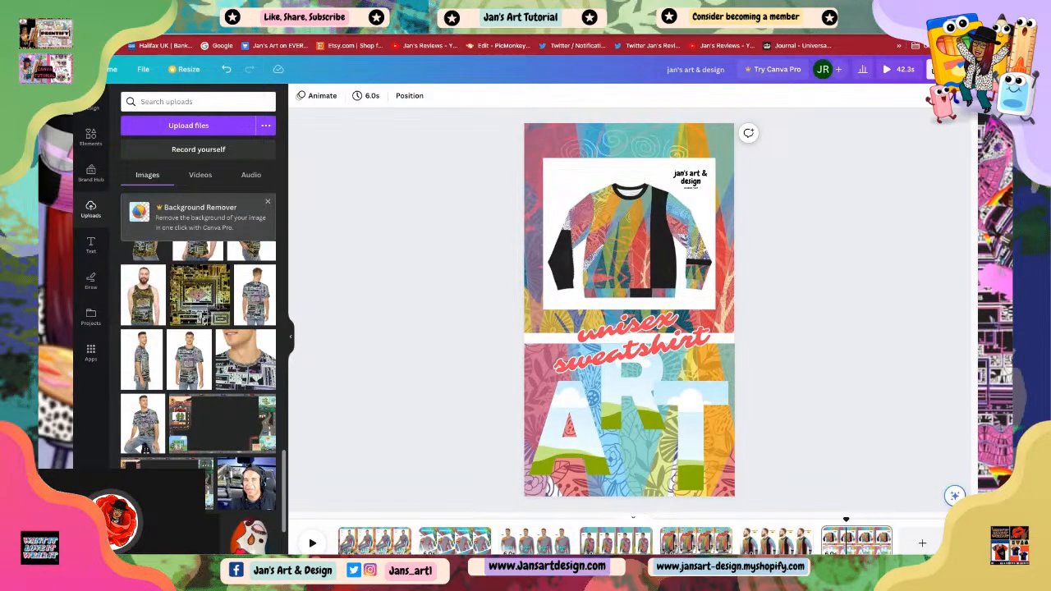
scroll(197, 398, "down", 6)
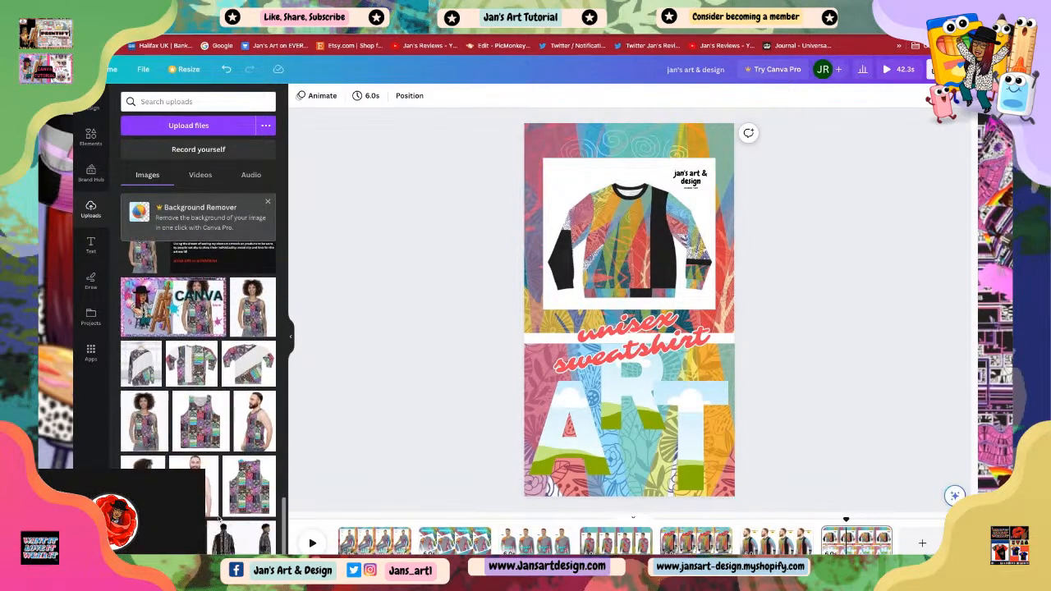
scroll(215, 498, "up", 3)
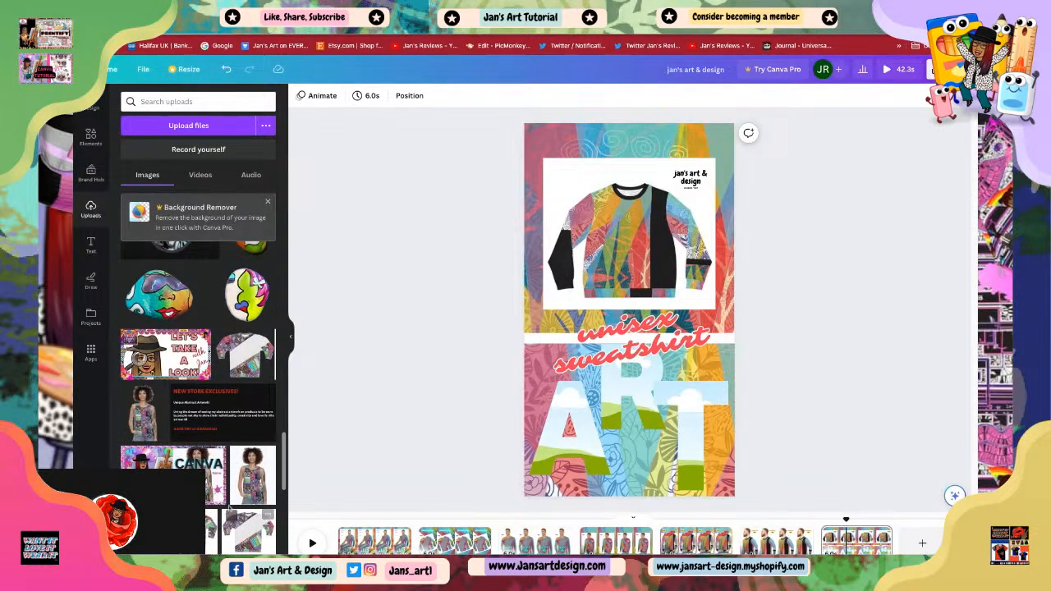
scroll(218, 514, "down", 4)
scroll(217, 485, "down", 3)
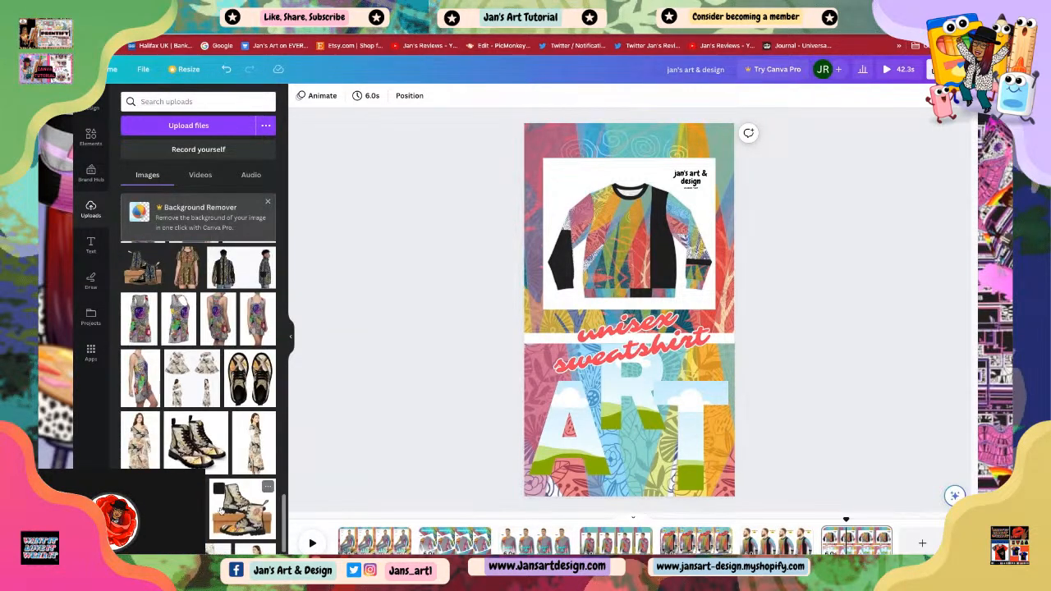
scroll(220, 511, "down", 6)
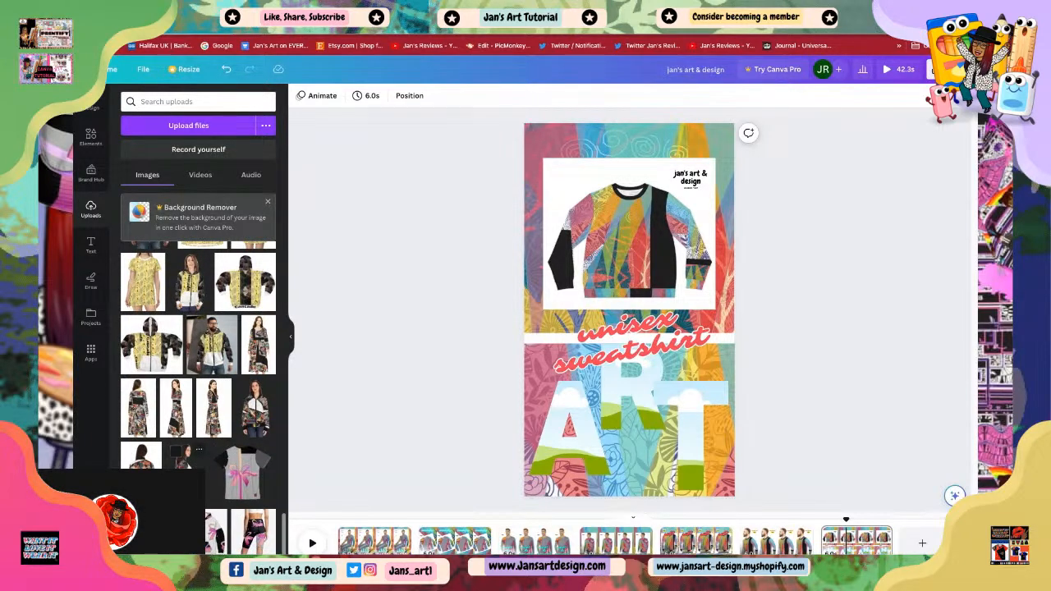
scroll(218, 516, "up", 5)
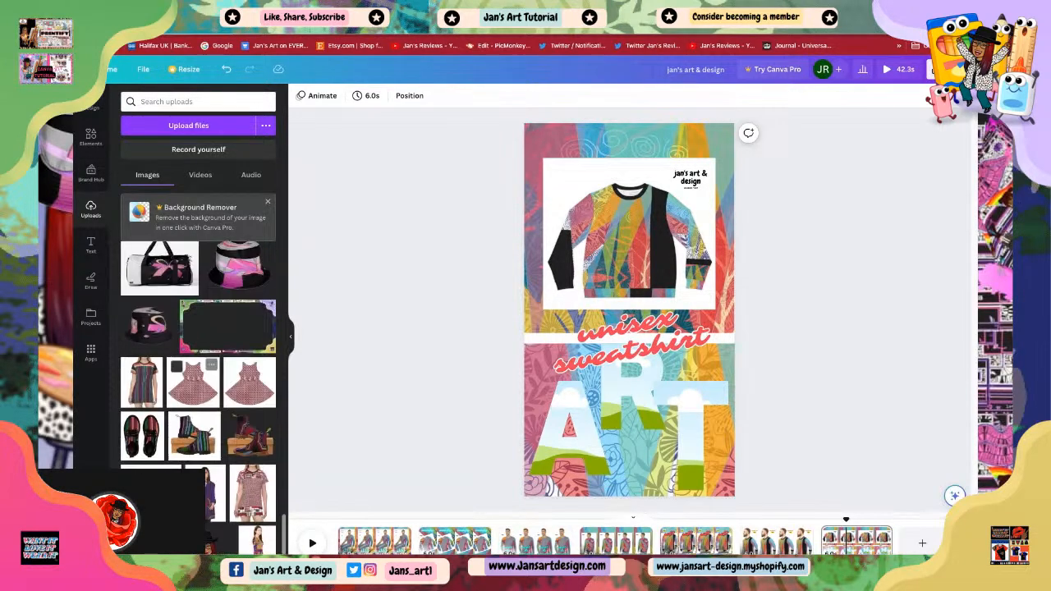
scroll(218, 460, "down", 6)
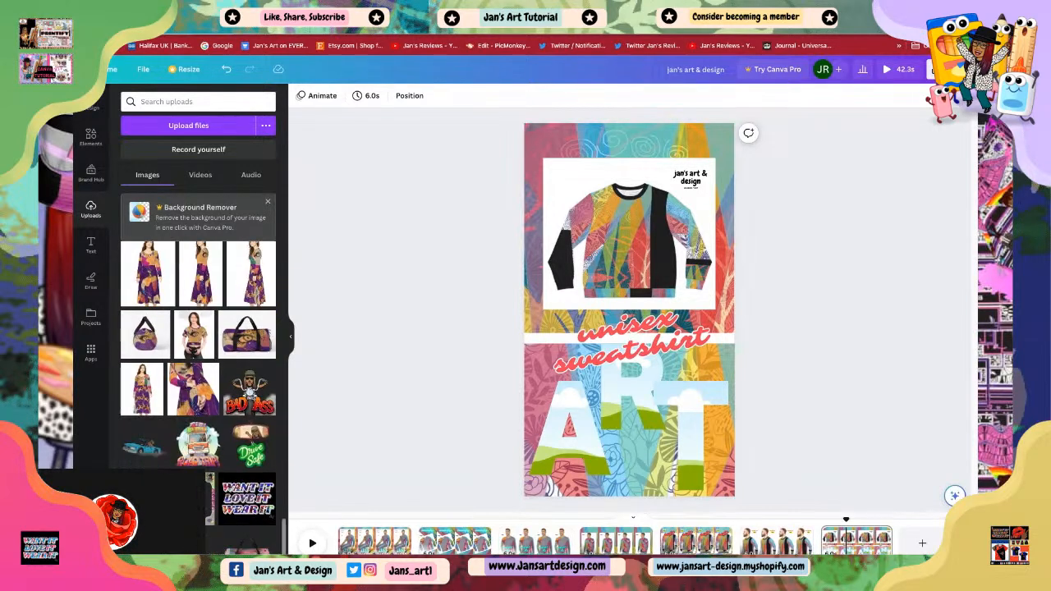
scroll(222, 517, "down", 4)
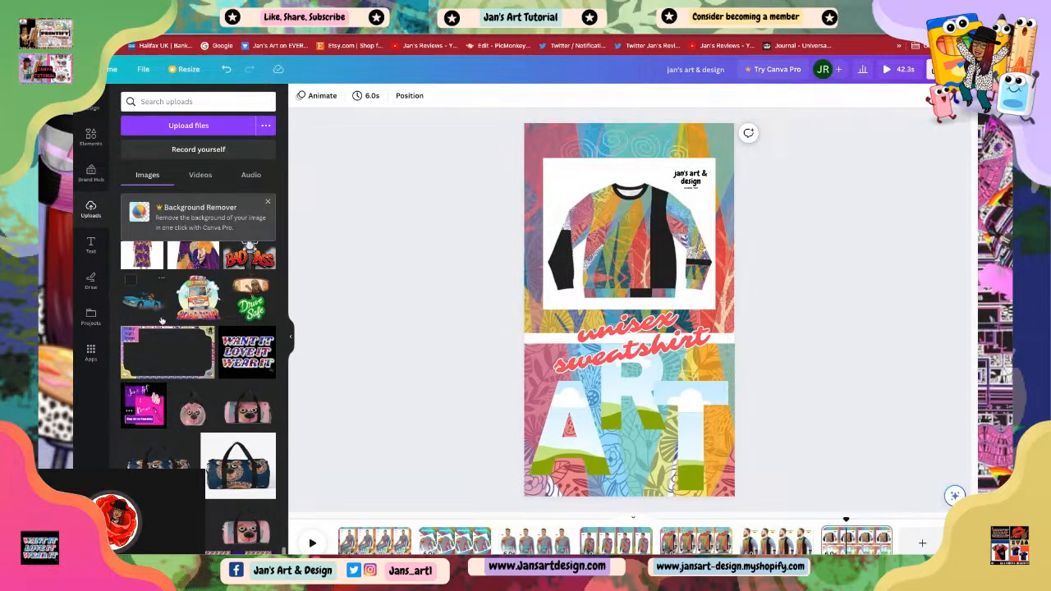
scroll(167, 323, "up", 3)
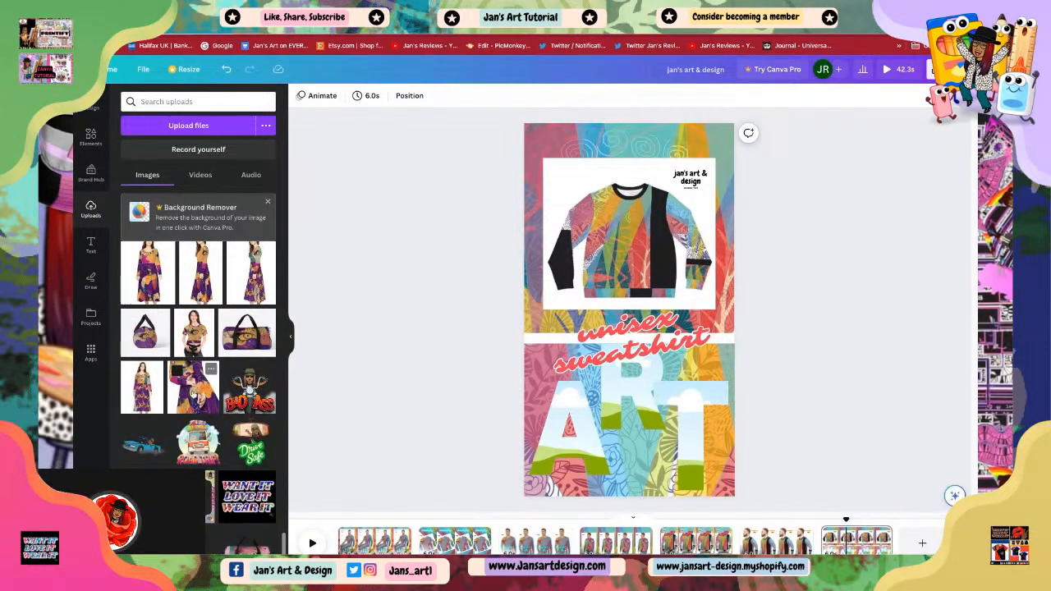
Step: Place the purple outfit photo into the A frame, then delete the image from the frame
left_click(190, 399)
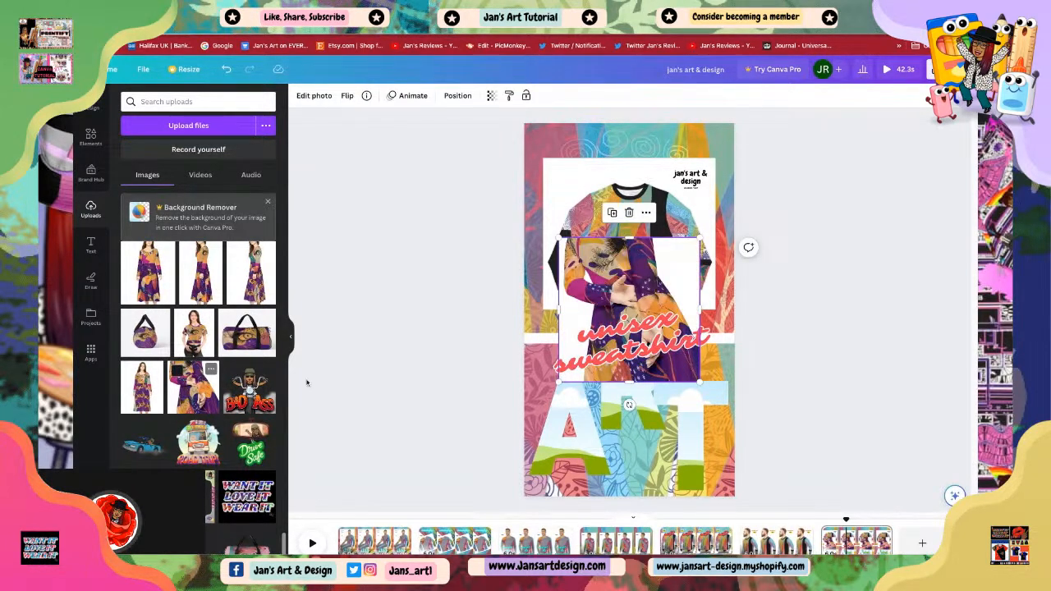
left_click_drag(609, 302, 567, 427)
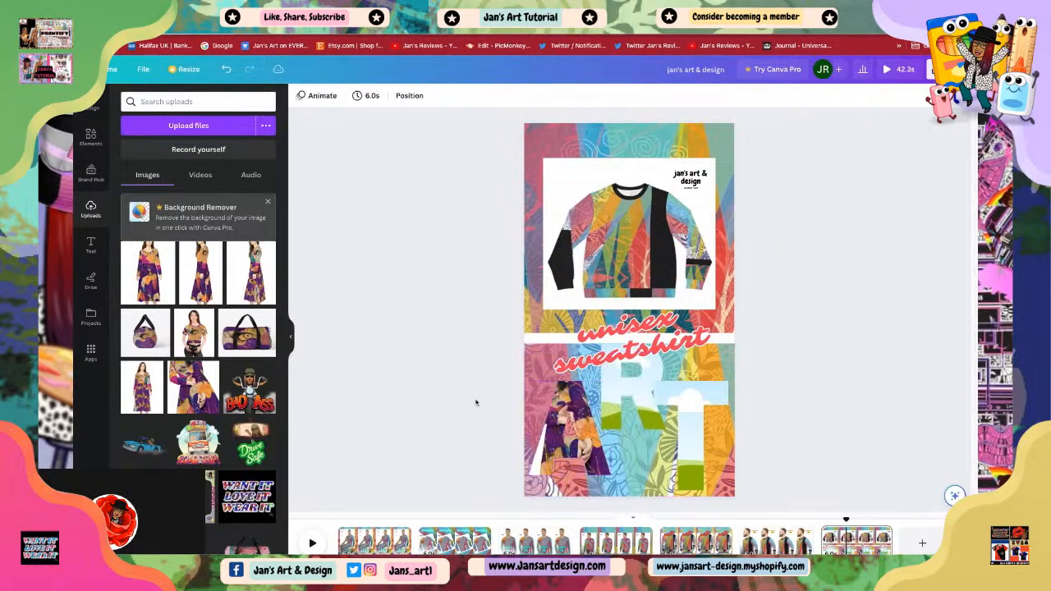
left_click(572, 444)
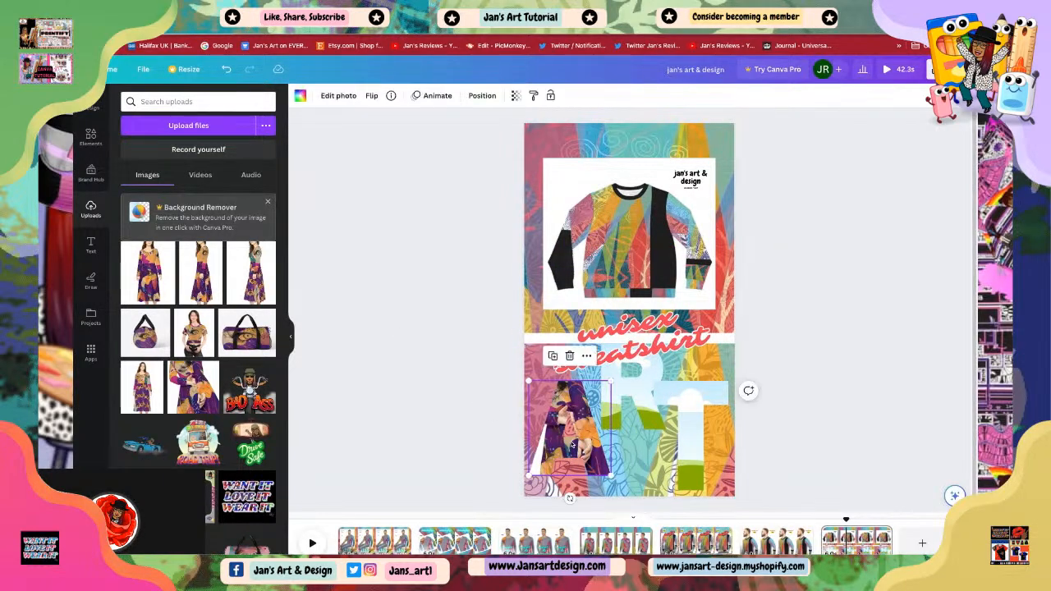
left_click(570, 356)
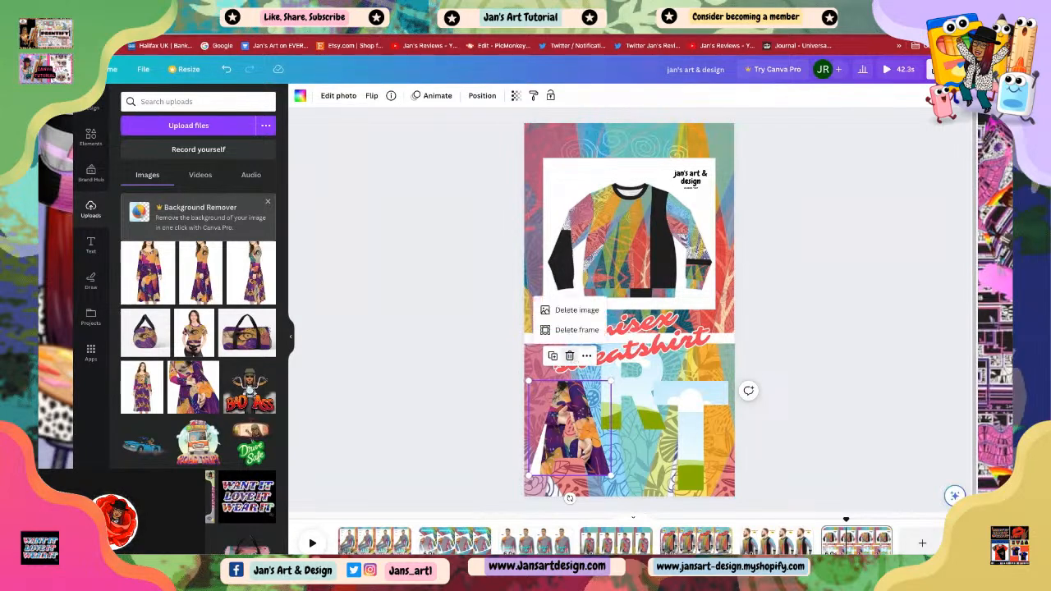
left_click(577, 312)
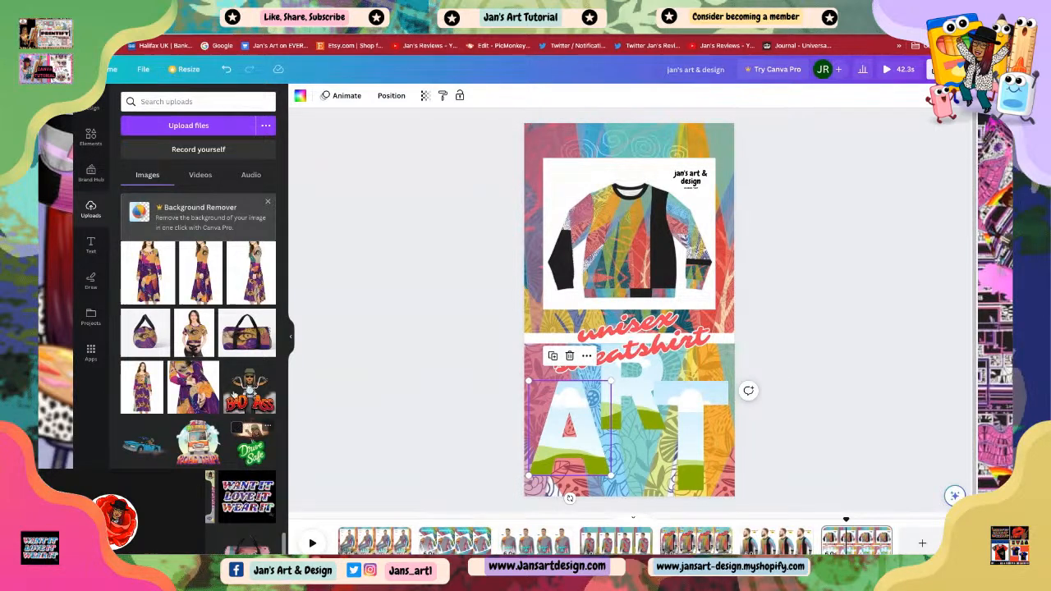
Step: Look back through the uploaded images for another photo
scroll(229, 317, "up", 3)
scroll(224, 366, "up", 4)
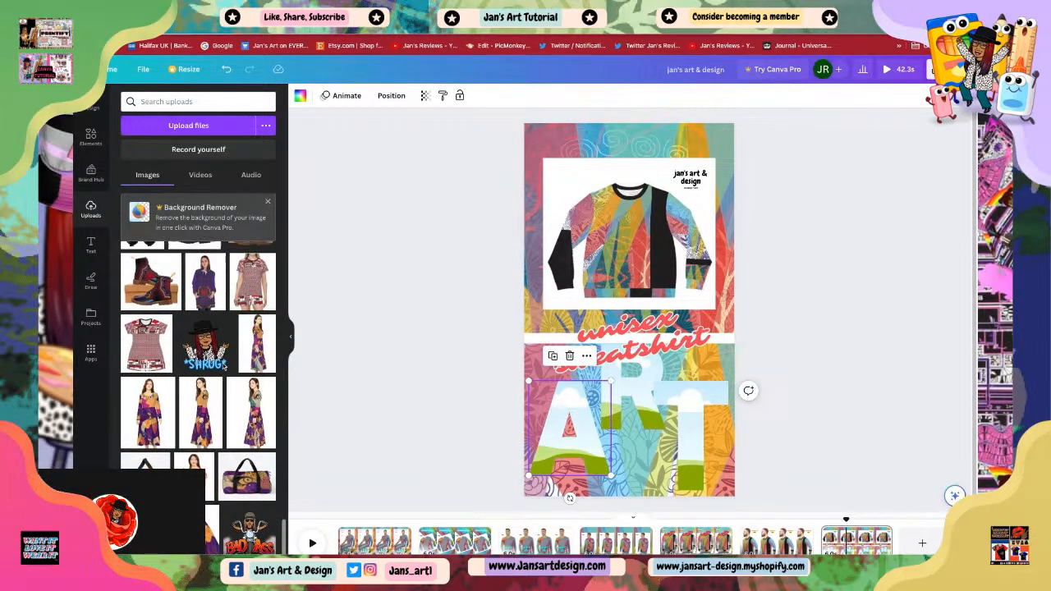
scroll(225, 368, "up", 1)
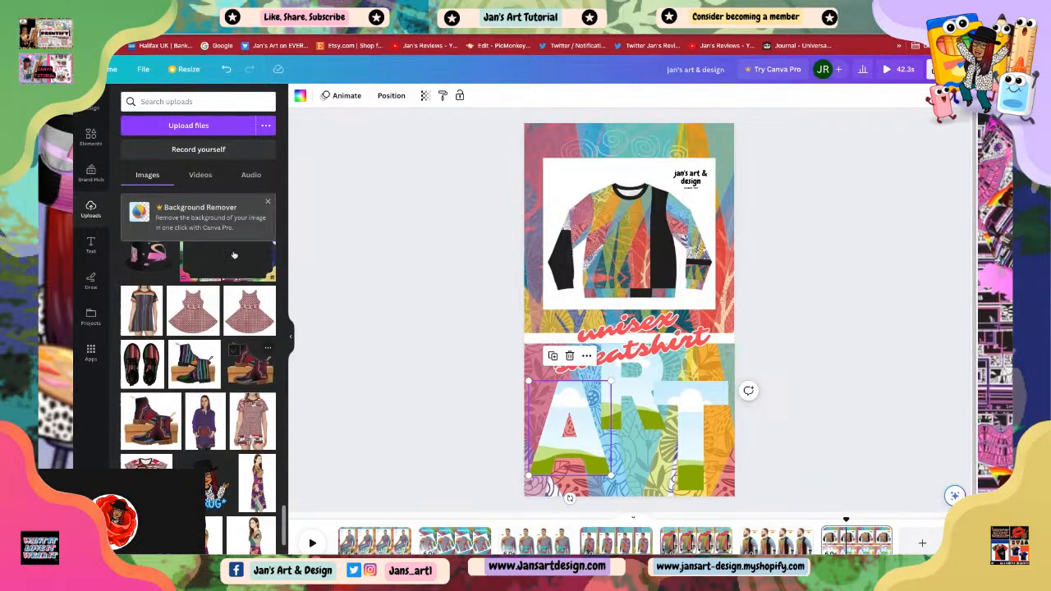
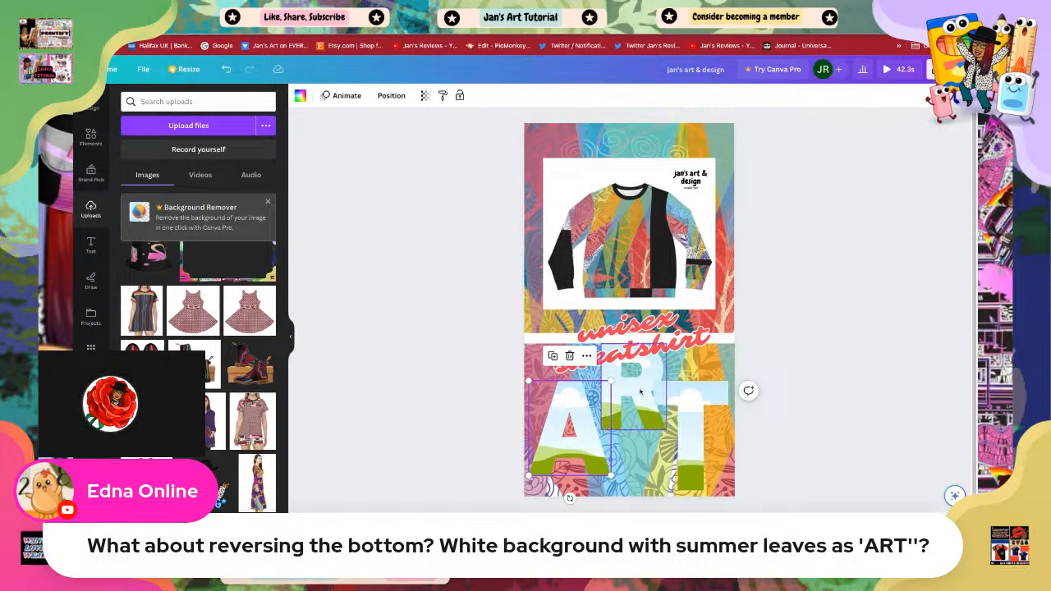
Step: Delete the patterned background image behind the ART letters in the lower half of the page
left_click(706, 369)
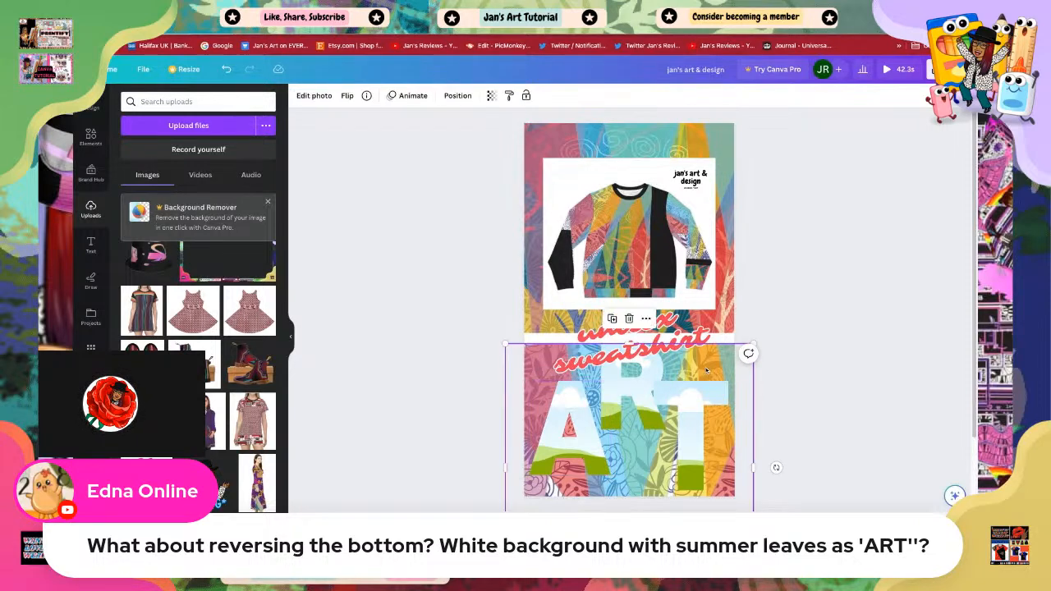
key("Delete")
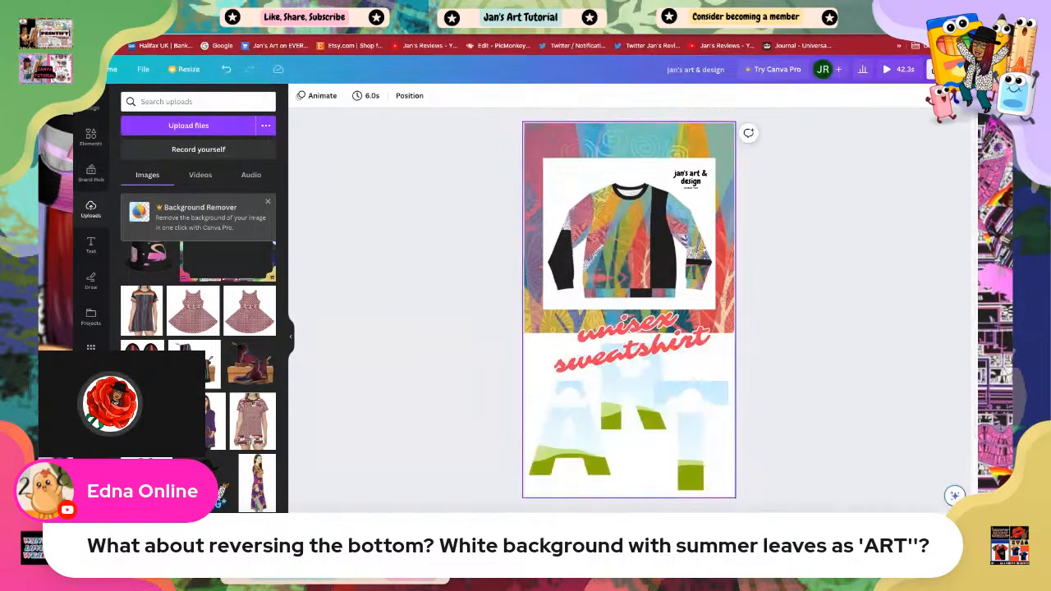
Step: Fill the A letter frame with the colourful patterned sweatshirt image from the uploads
left_click(567, 449)
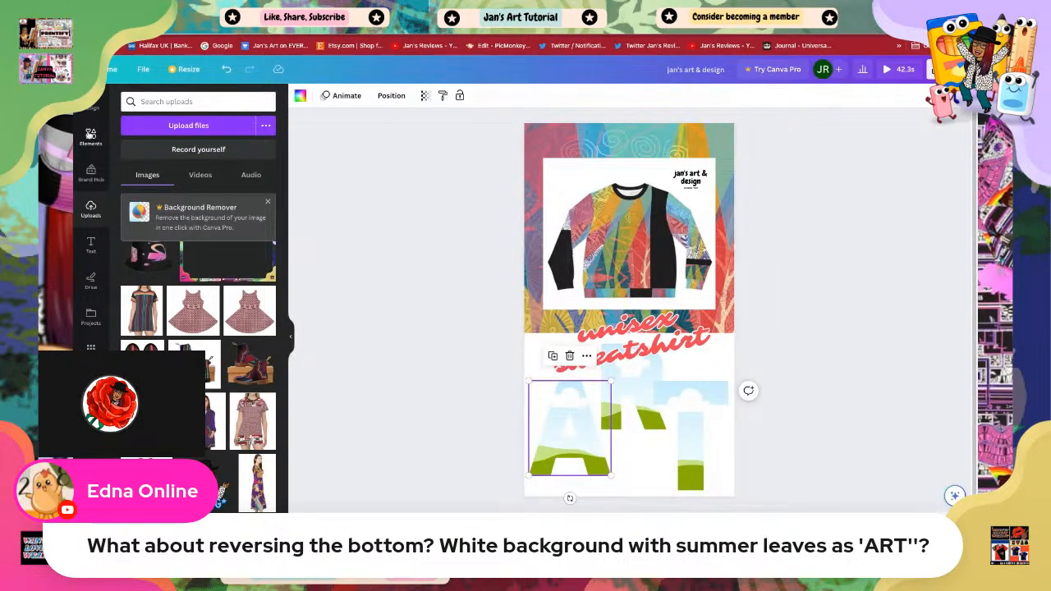
scroll(166, 296, "up", 10)
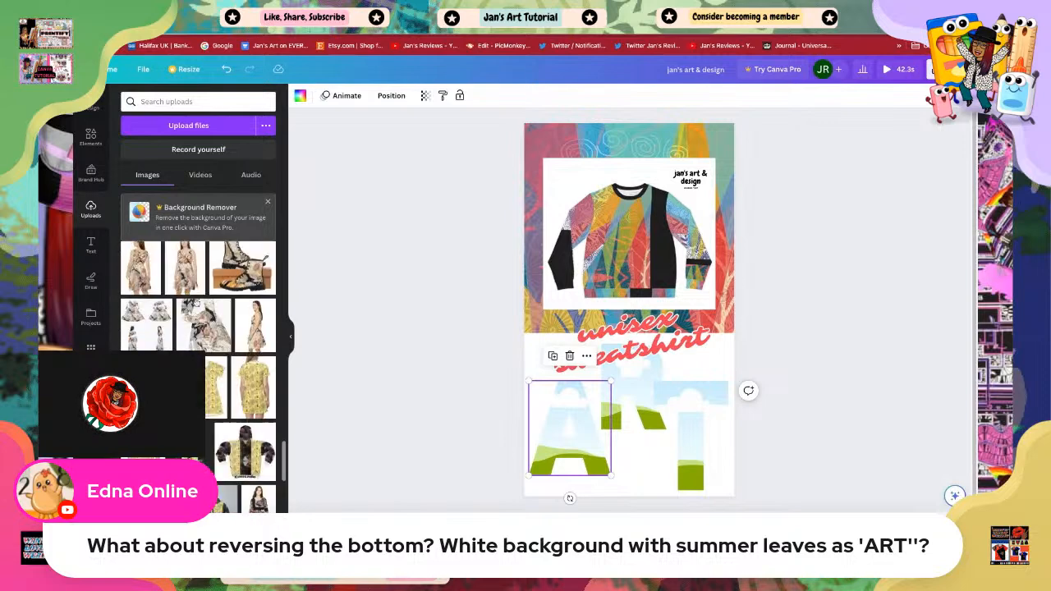
scroll(197, 304, "up", 10)
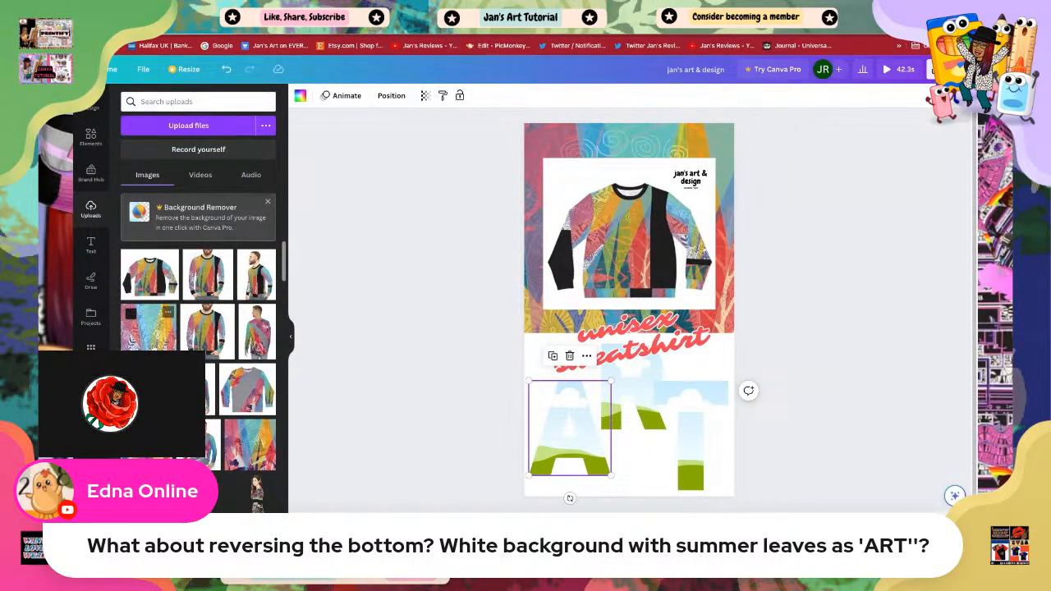
left_click_drag(154, 349, 570, 468)
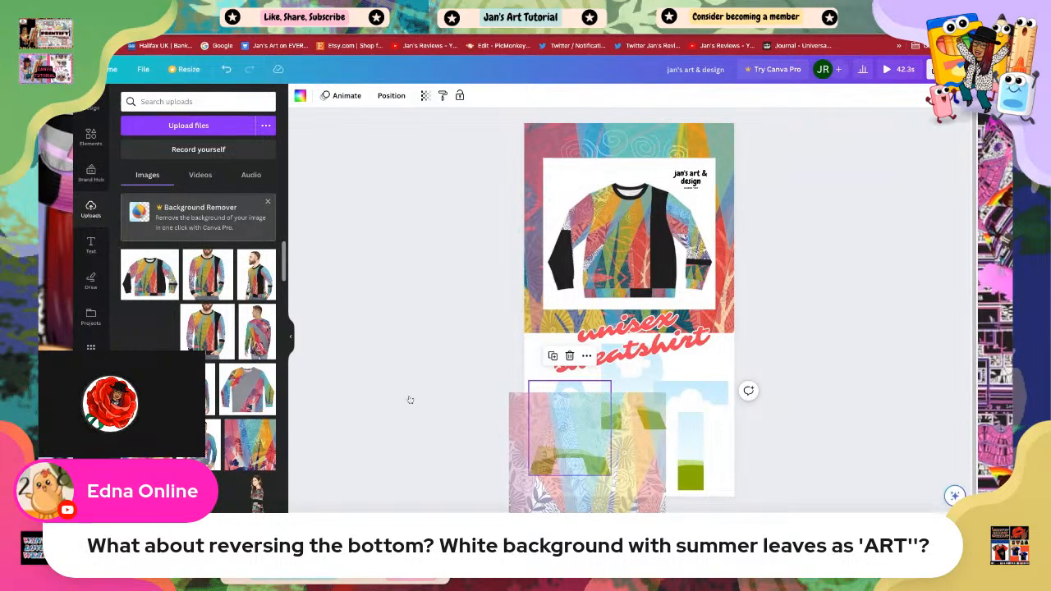
left_click_drag(410, 400, 411, 385)
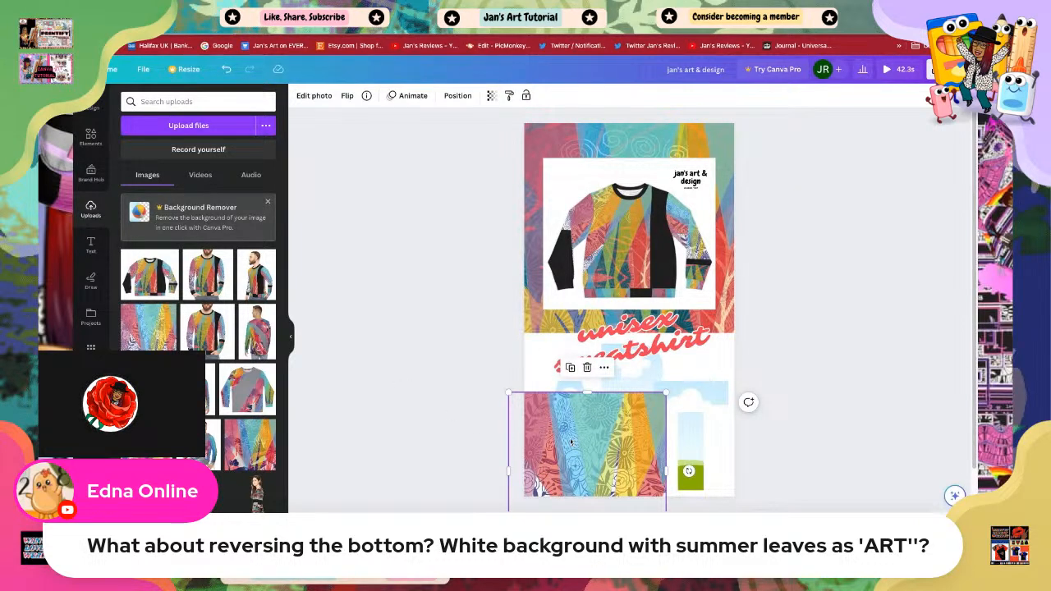
left_click_drag(664, 394, 611, 448)
left_click_drag(550, 478, 567, 431)
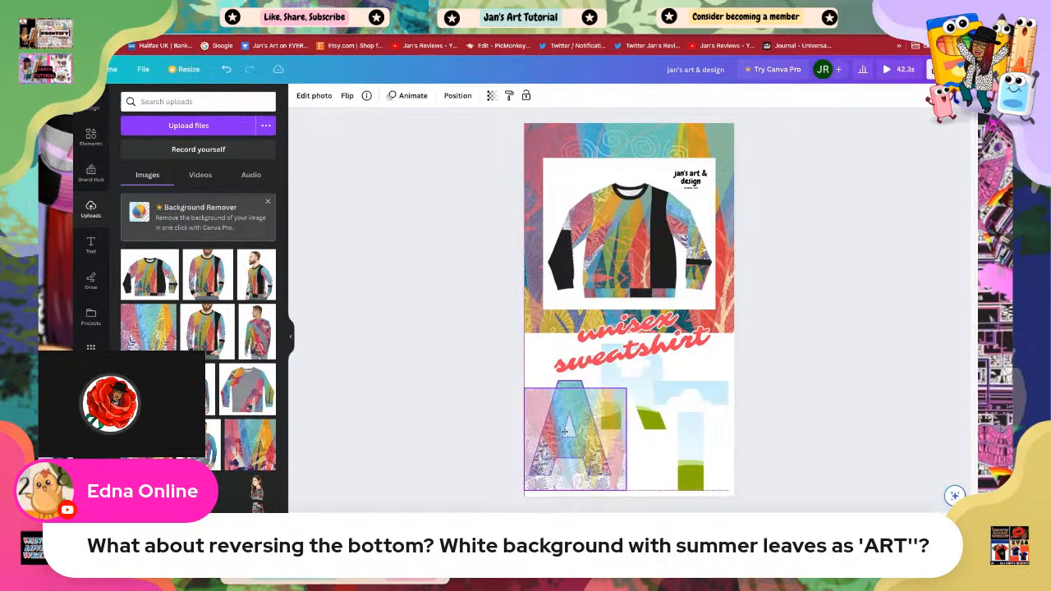
left_click(740, 414)
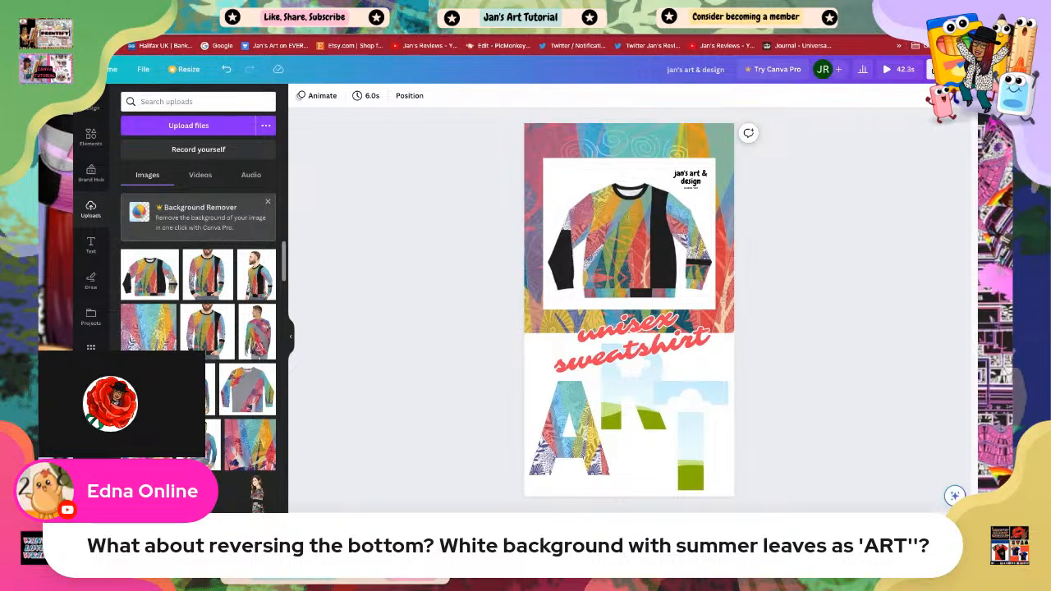
Step: Add another patterned uploaded image, shrink it, and place it into the R letter frame
left_click(250, 444)
left_click_drag(249, 444, 253, 387)
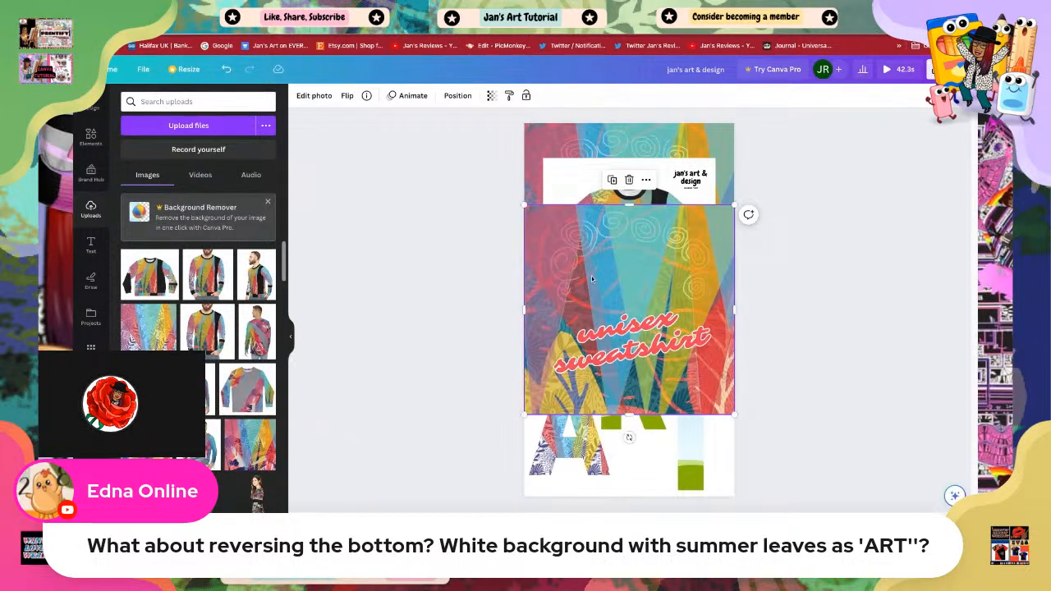
left_click_drag(734, 204, 637, 302)
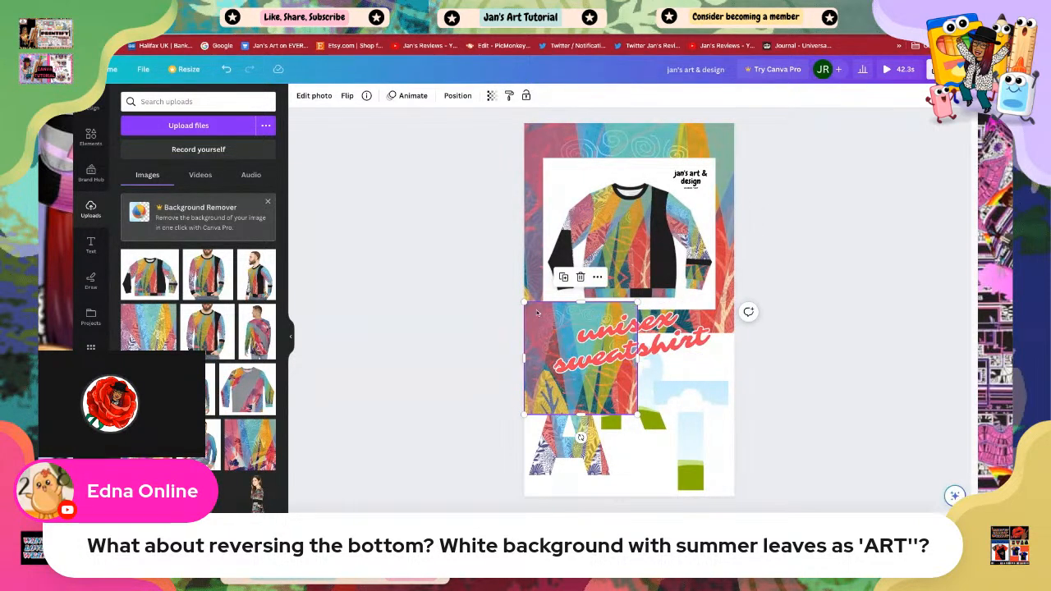
left_click_drag(570, 408, 604, 403)
left_click(808, 382)
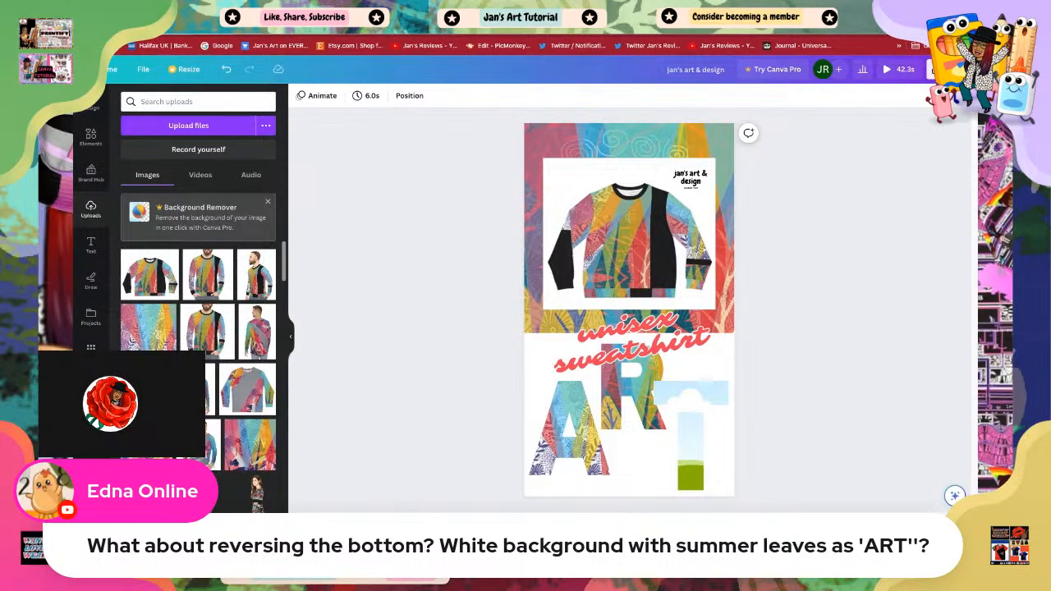
Step: Fill the T letter frame with the purple uploaded photo
left_click(250, 445)
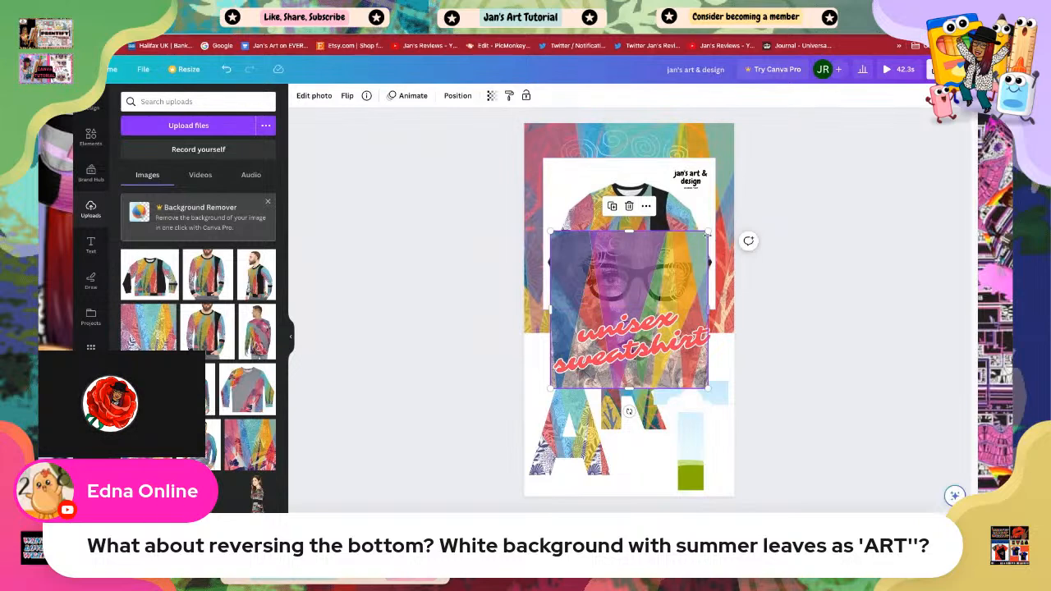
left_click_drag(707, 232, 685, 448)
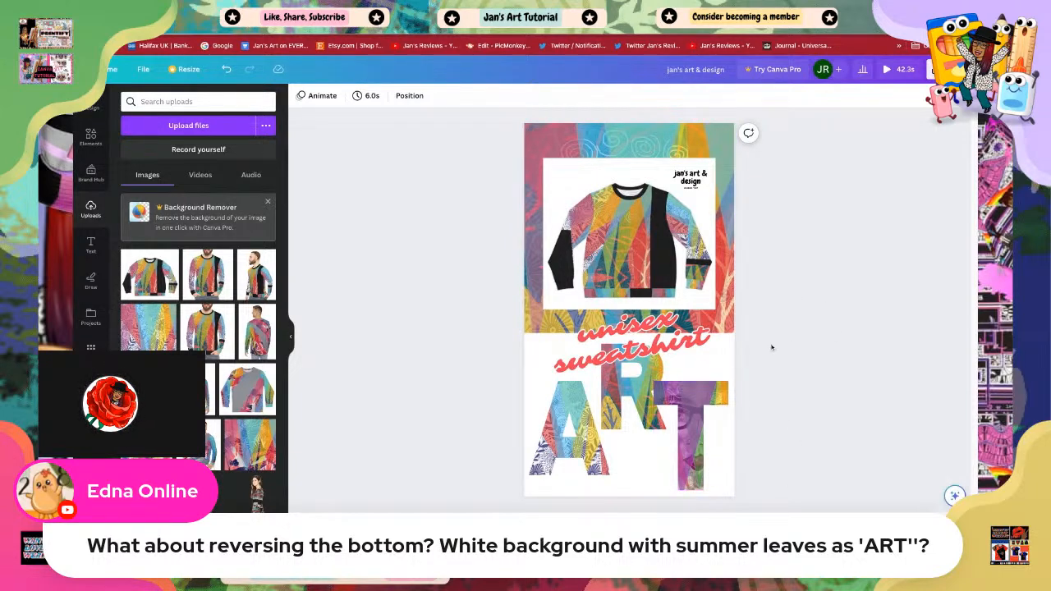
Step: Enlarge the A frame slightly and apply the Stomp photo animation to it
left_click(707, 345)
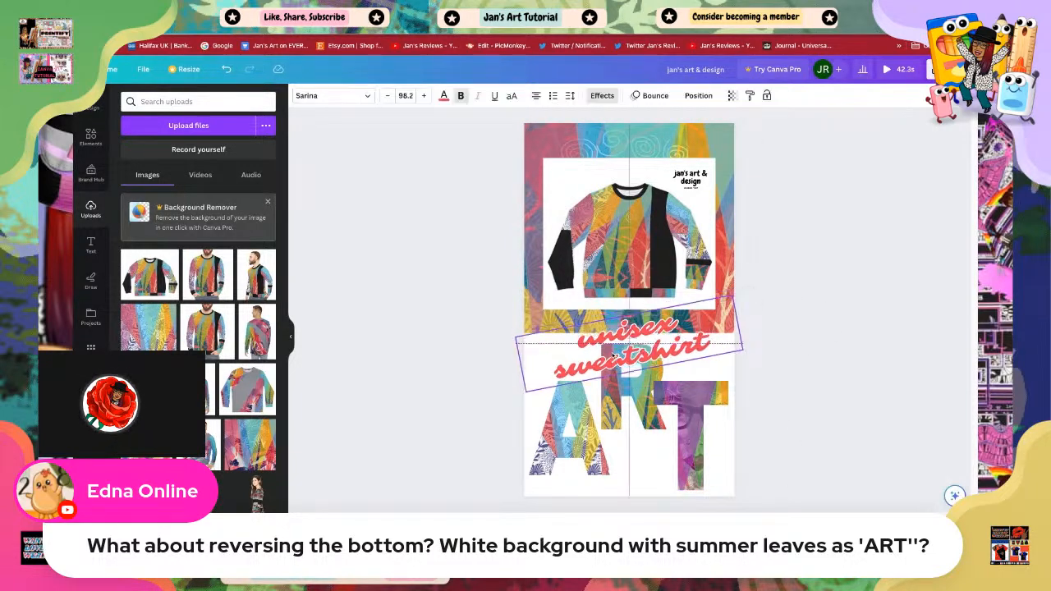
left_click(571, 436)
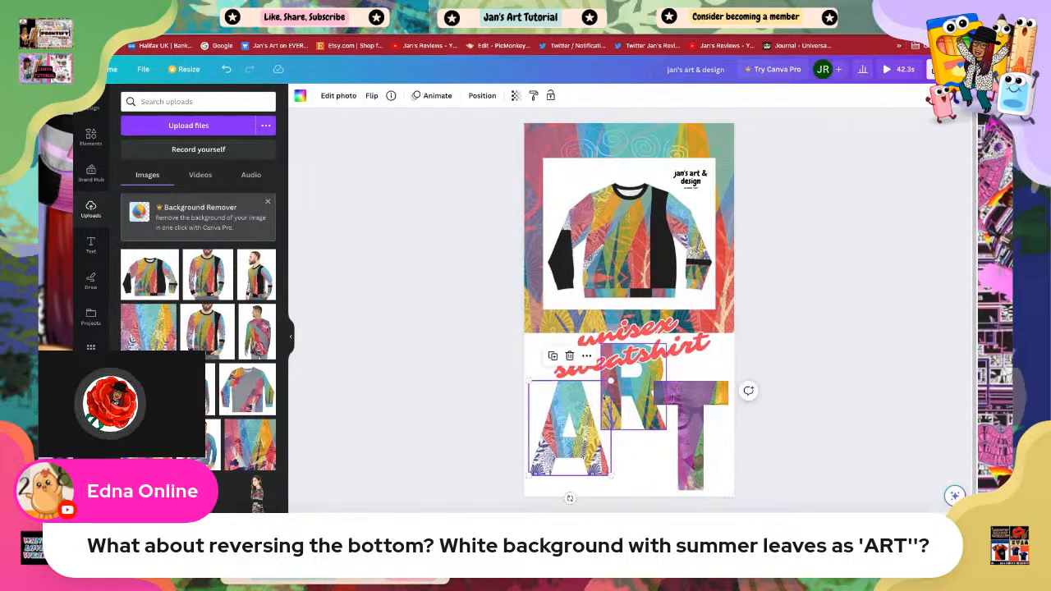
left_click_drag(608, 383, 620, 372)
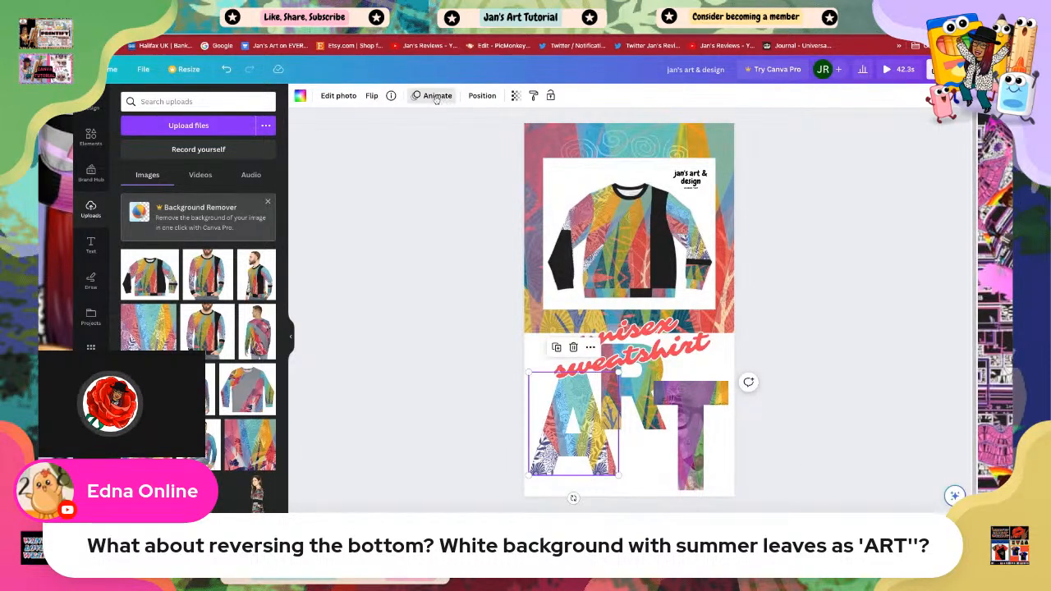
left_click(436, 96)
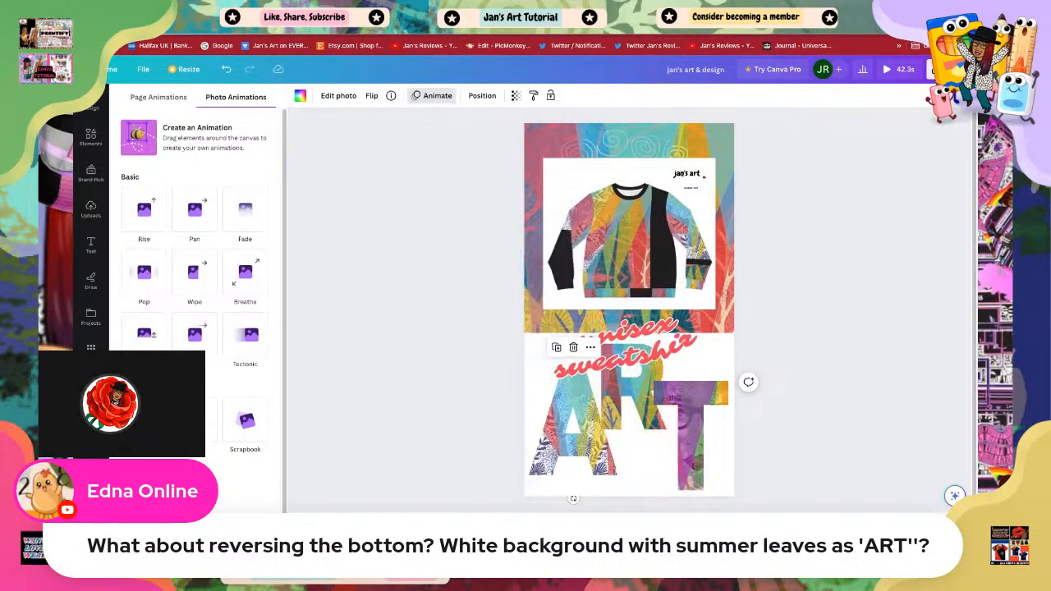
left_click(144, 483)
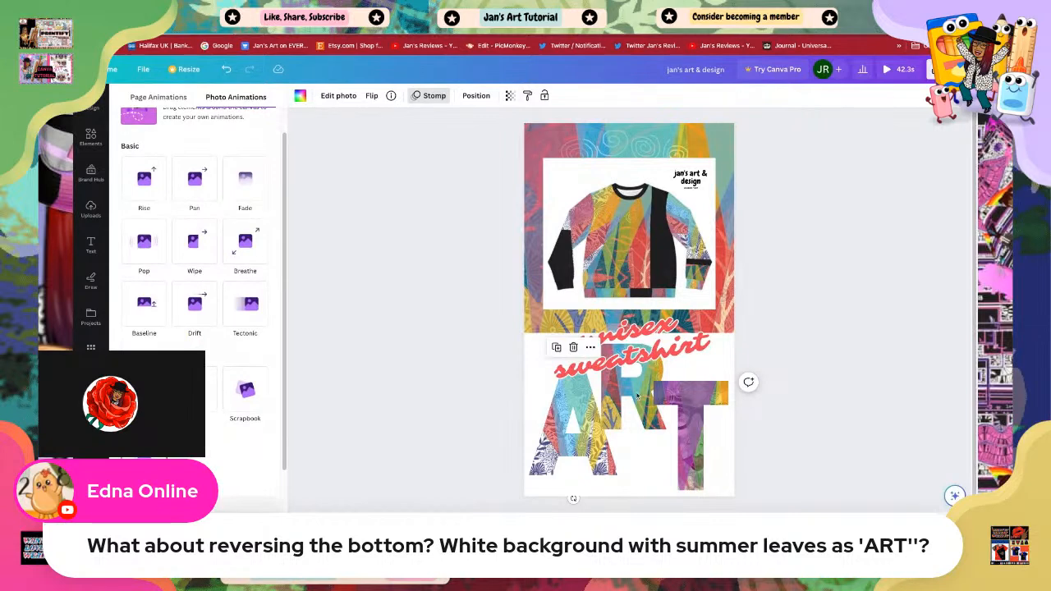
Step: Apply the Neon photo animation to the R frame and the Tectonic animation to the T frame
left_click(631, 404)
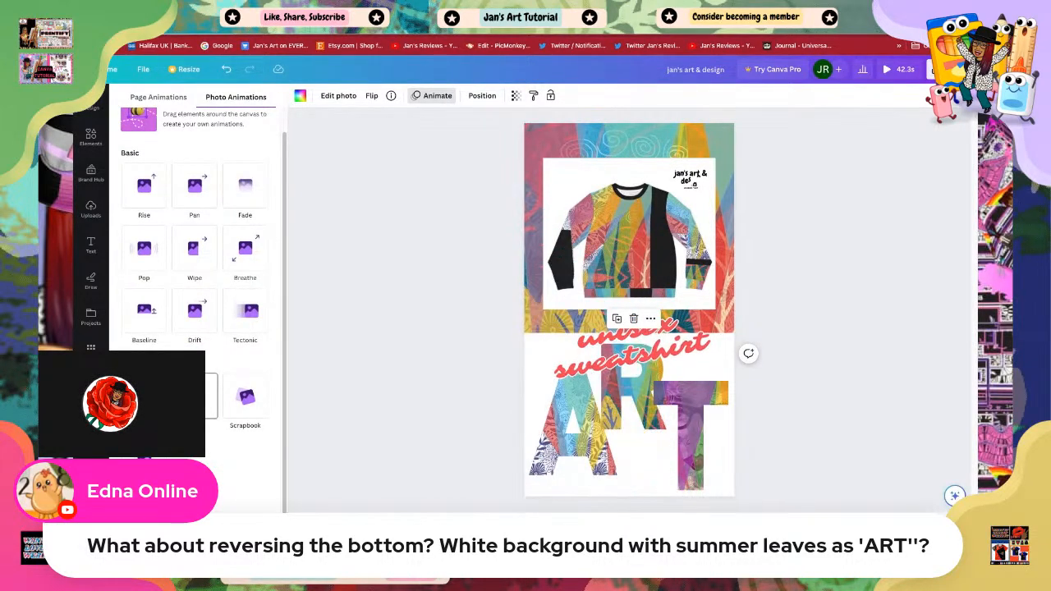
left_click(195, 397)
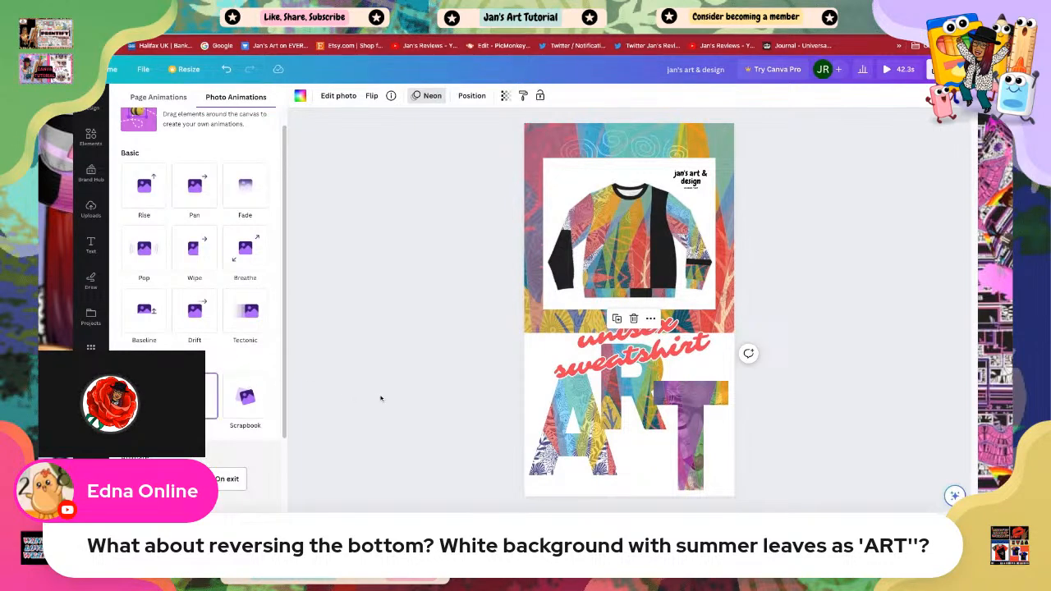
left_click(688, 461)
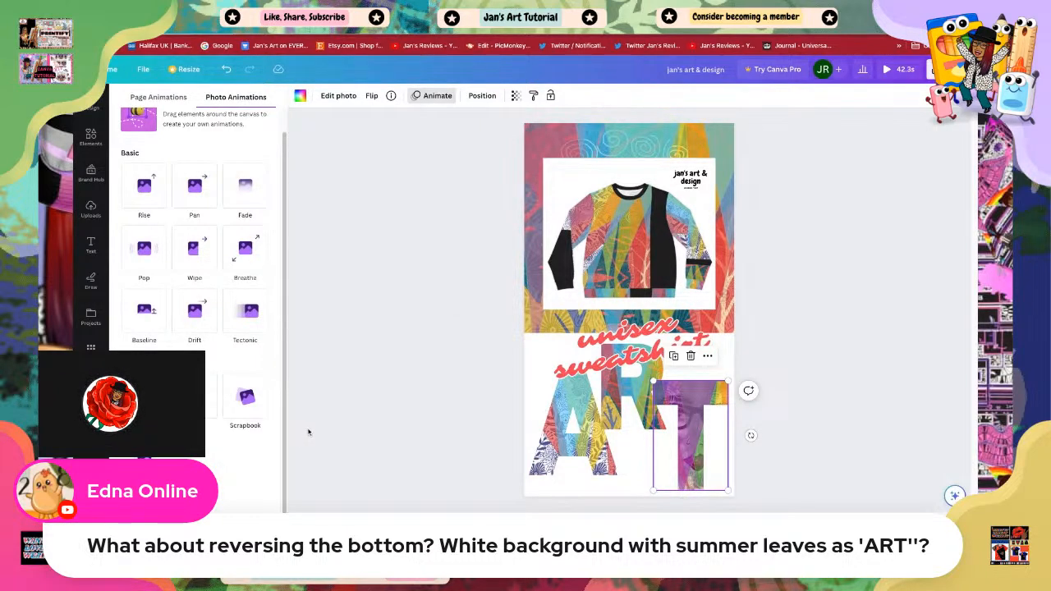
left_click(248, 318)
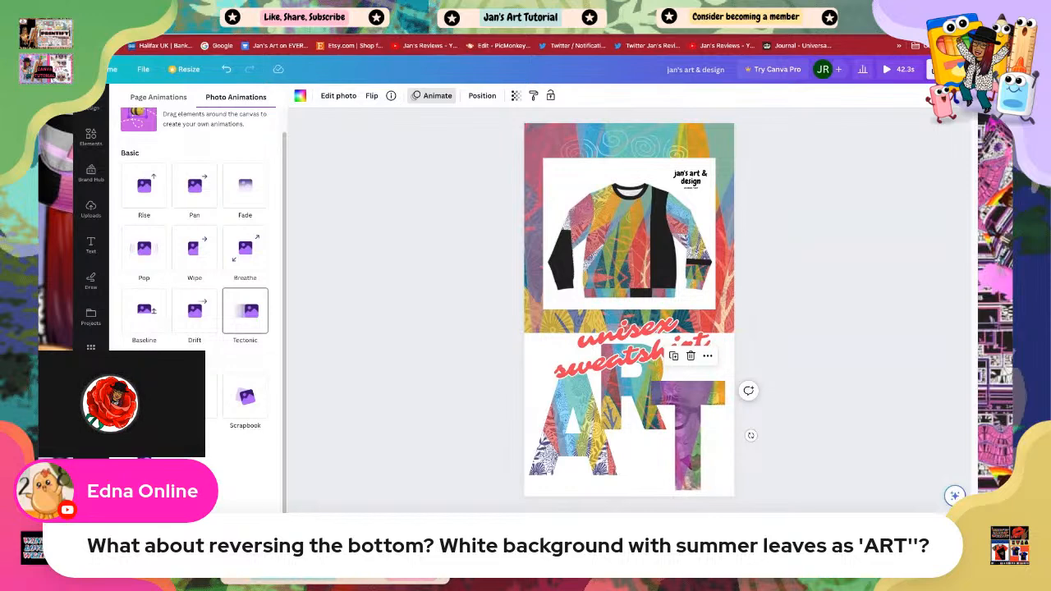
left_click(823, 332)
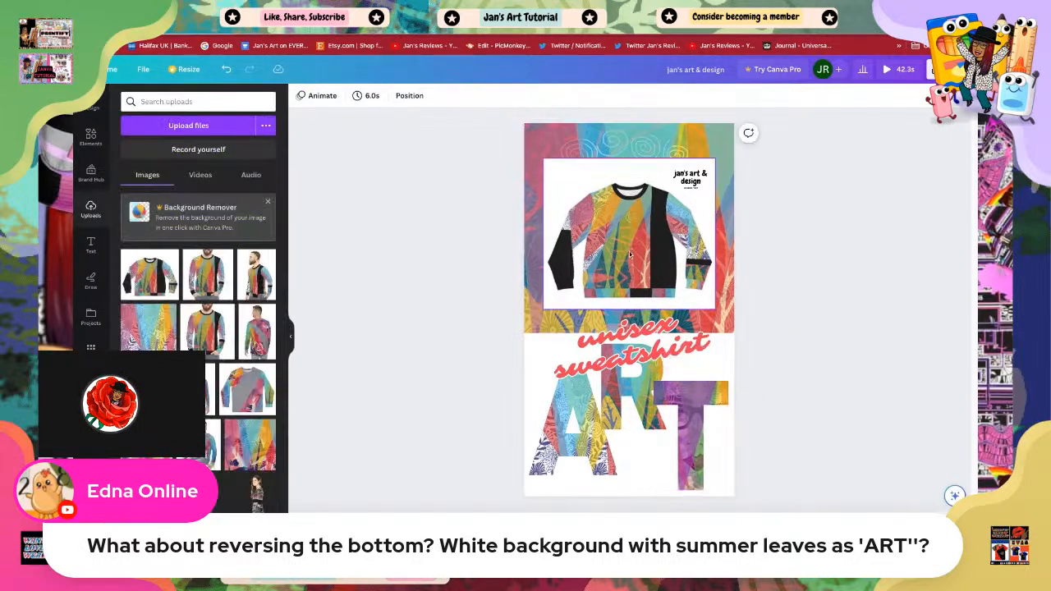
Step: Apply the Breathe photo animation to the sweatshirt photo at the top
left_click(614, 185)
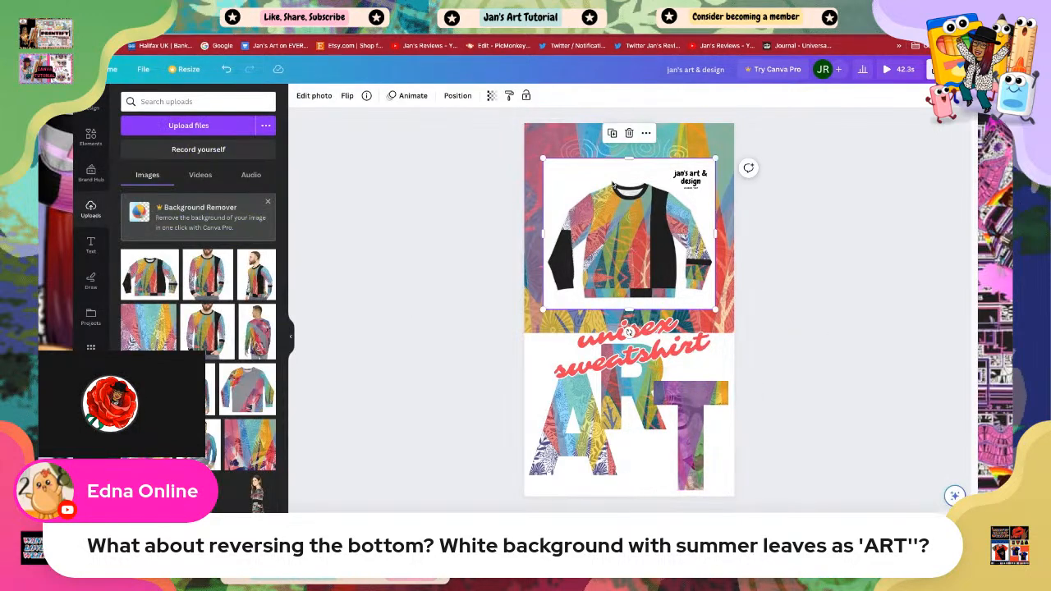
left_click(412, 96)
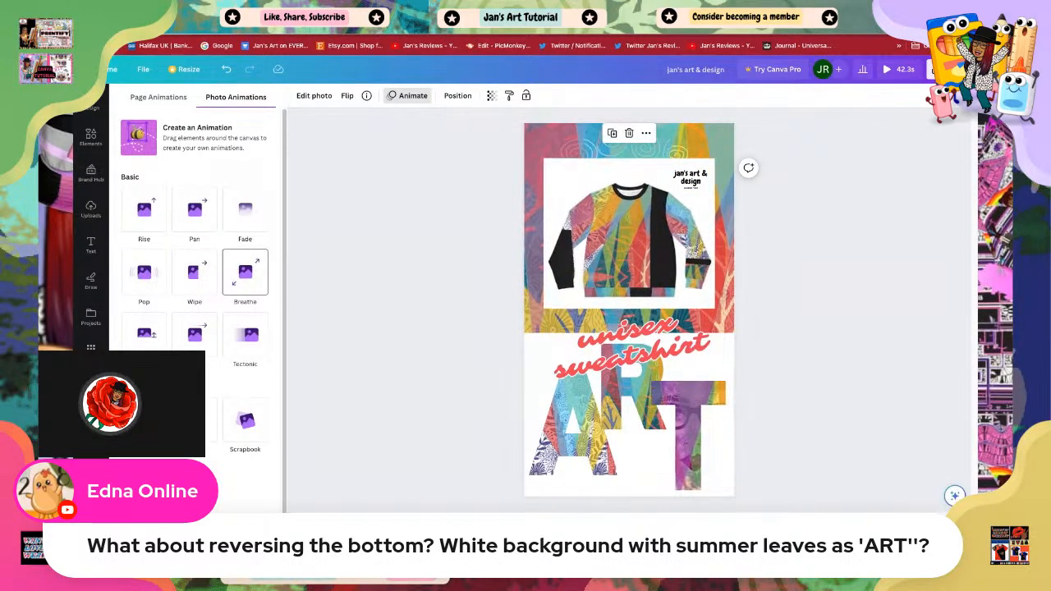
left_click(245, 275)
left_click(823, 384)
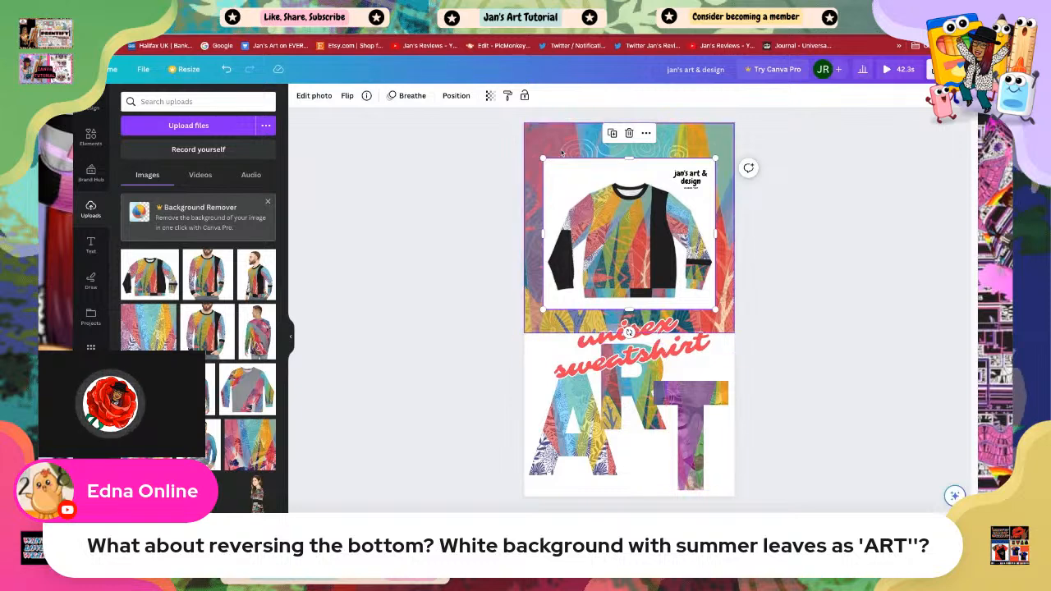
left_click(309, 202)
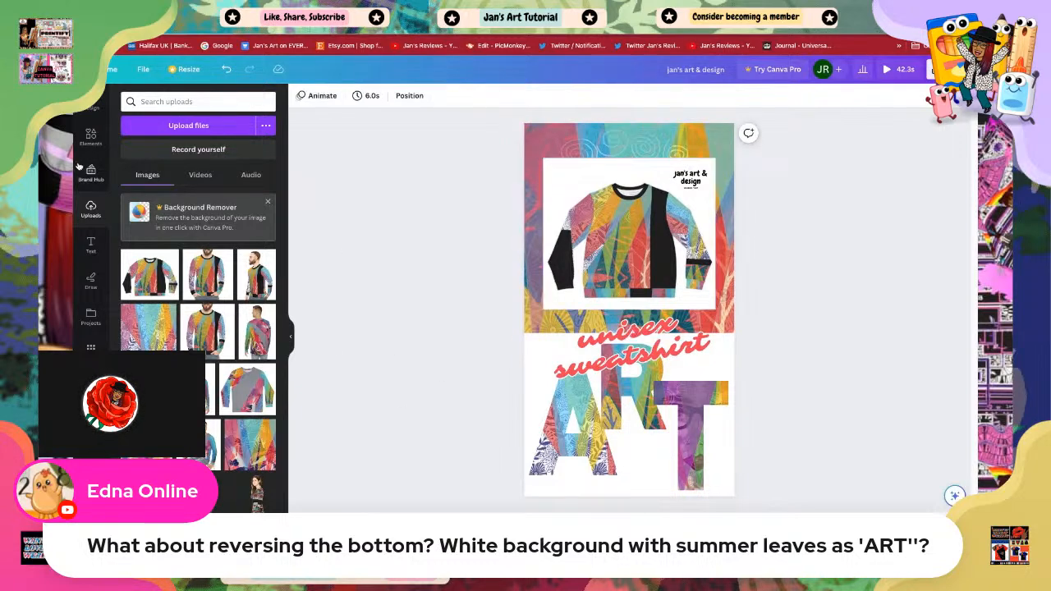
Step: Add a black-and-white bar element from recently used elements, resize it, and place it at the left edge above 'unisex sweatshirt'
left_click(91, 136)
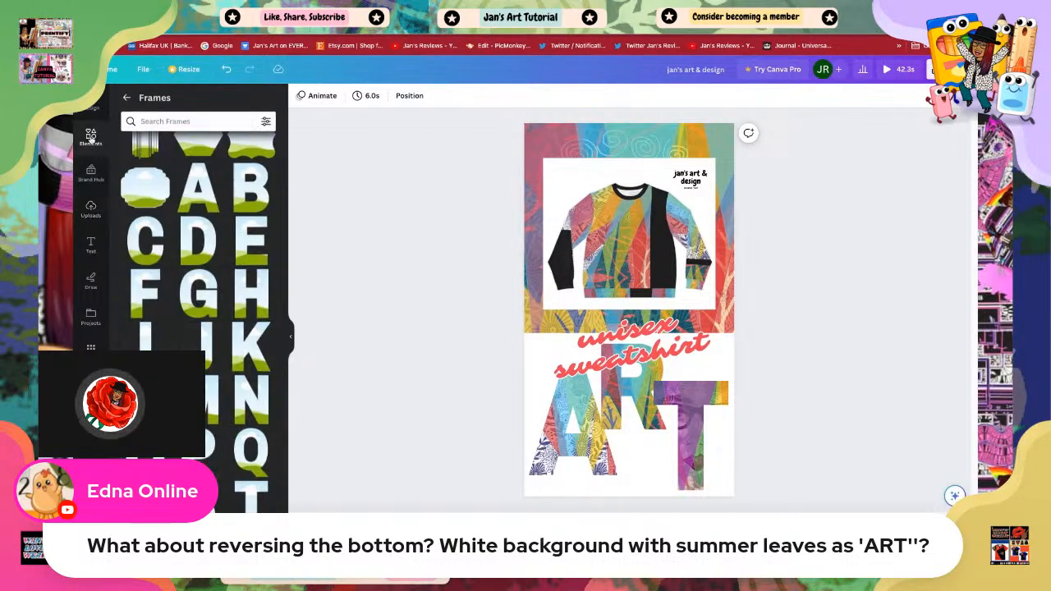
left_click(128, 99)
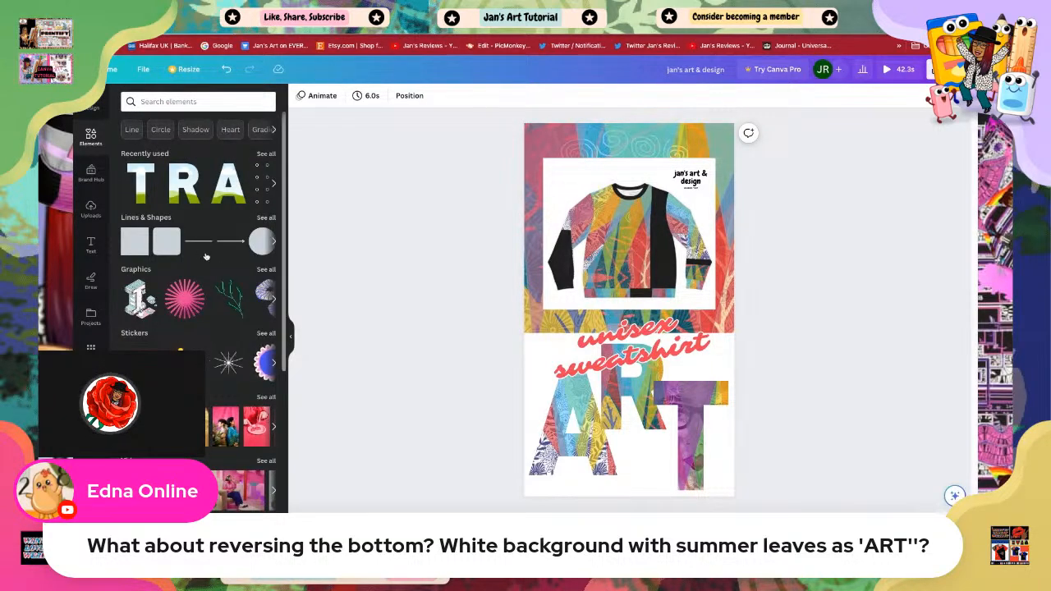
left_click(264, 155)
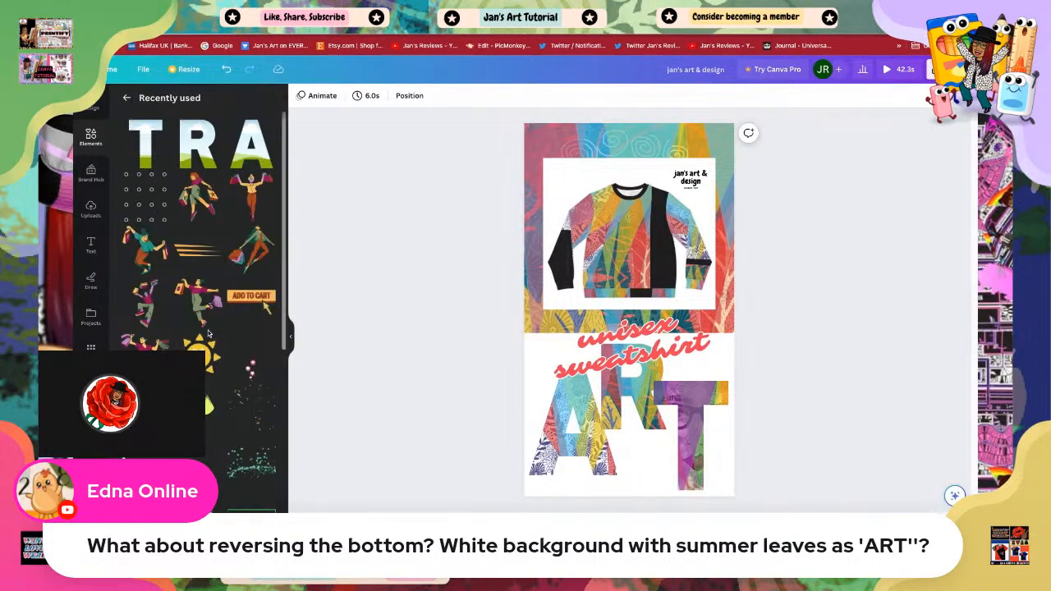
scroll(208, 332, "down", 5)
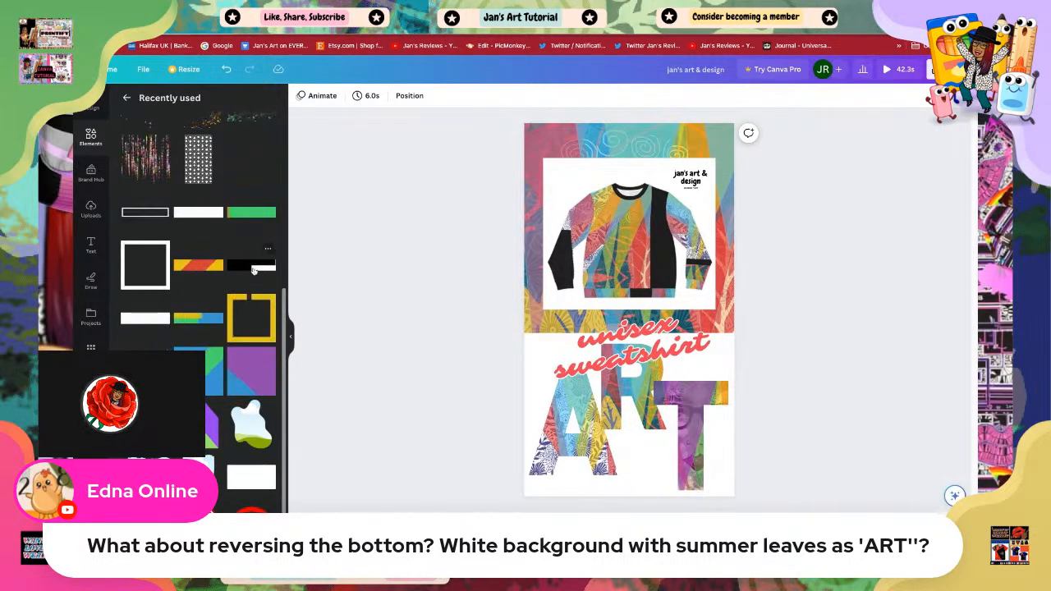
left_click(251, 273)
mouse_move(714, 328)
left_mouse_down()
mouse_move(674, 319)
mouse_move(704, 327)
left_mouse_up()
left_click_drag(614, 313, 595, 144)
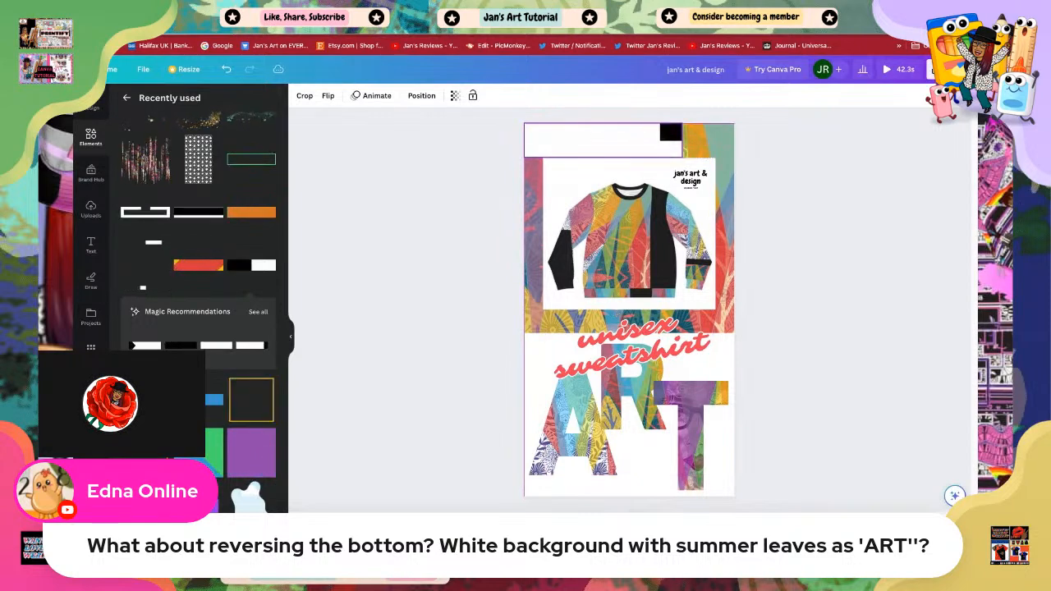
left_click_drag(684, 157, 563, 138)
left_click(811, 304)
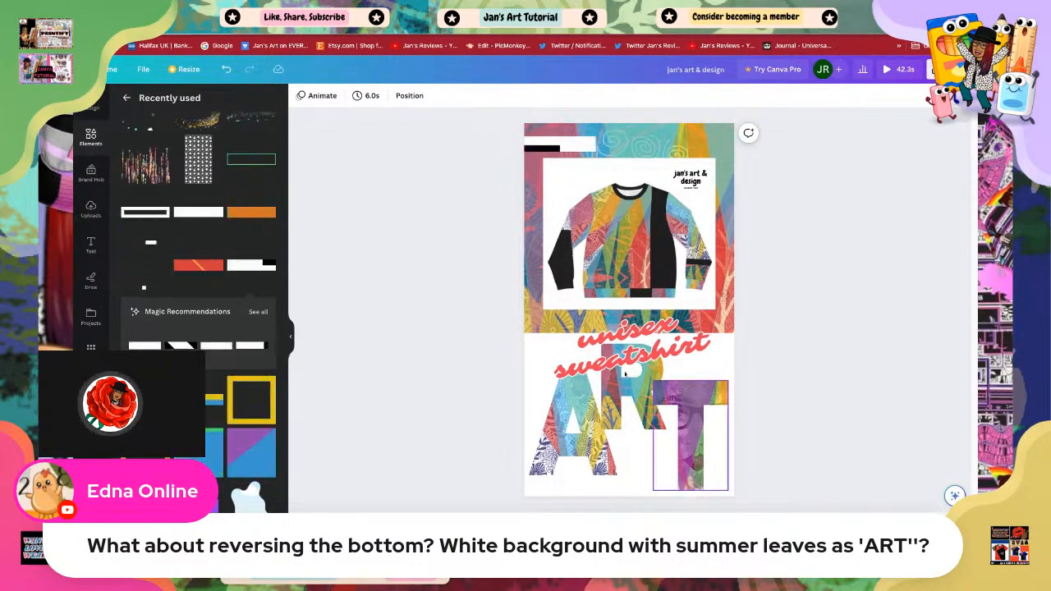
left_click(556, 147)
left_click_drag(562, 364, 558, 343)
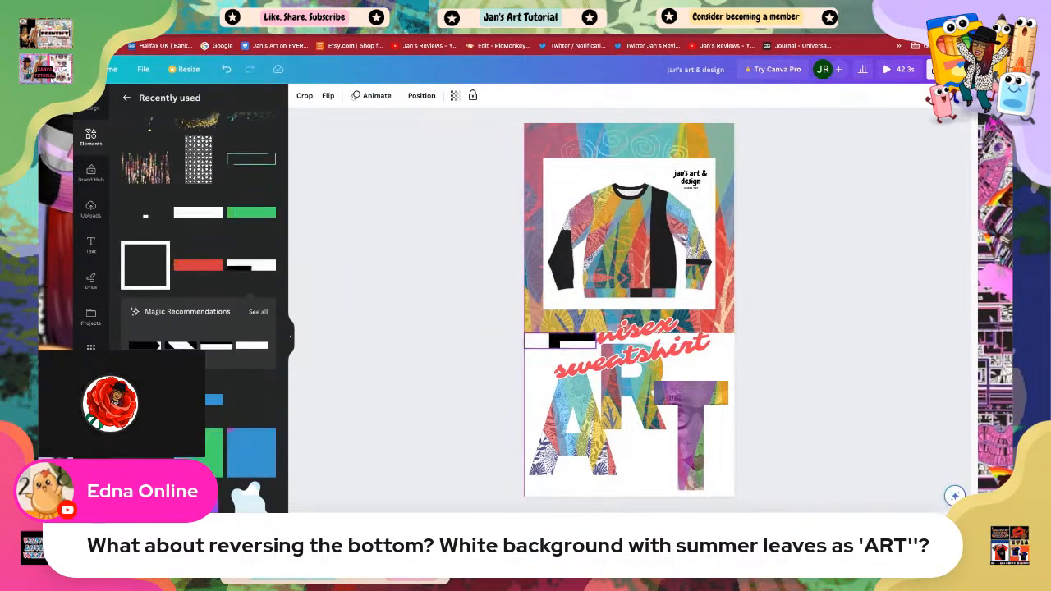
Step: Send the black-and-white bar element one layer backward
right_click(579, 339)
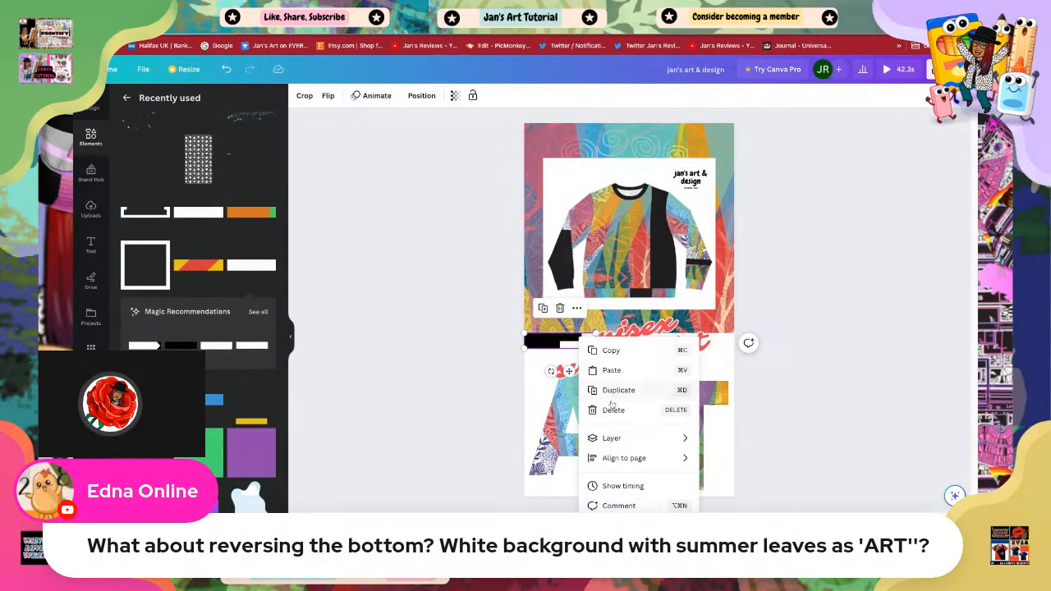
mouse_move(618, 440)
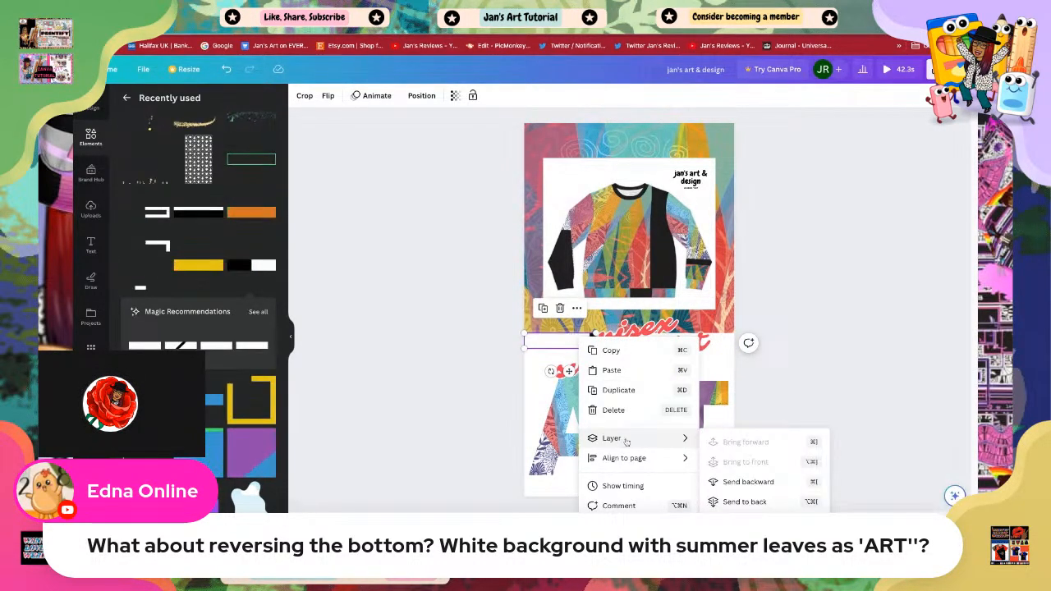
left_click(731, 483)
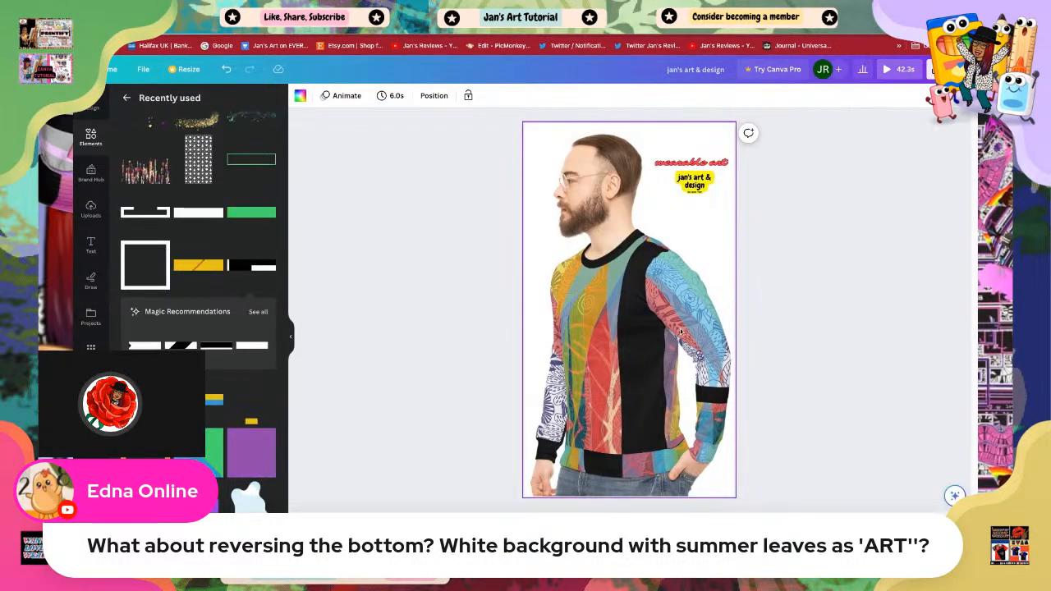
Step: Apply the Breathe animation to the photo of the bearded model wearing the sweatshirt
left_click(627, 380)
left_click(433, 95)
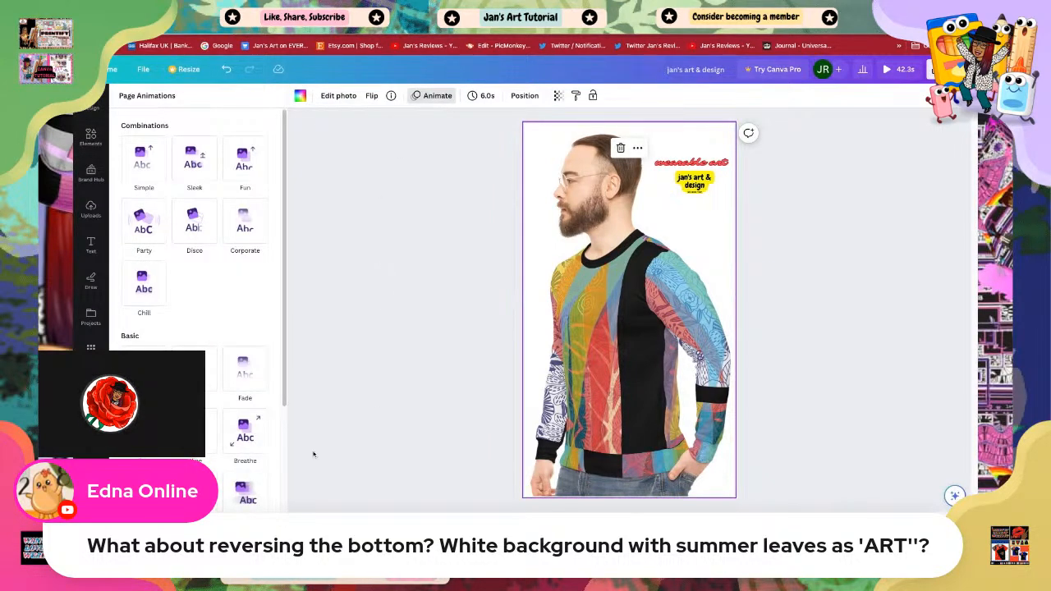
left_click(245, 437)
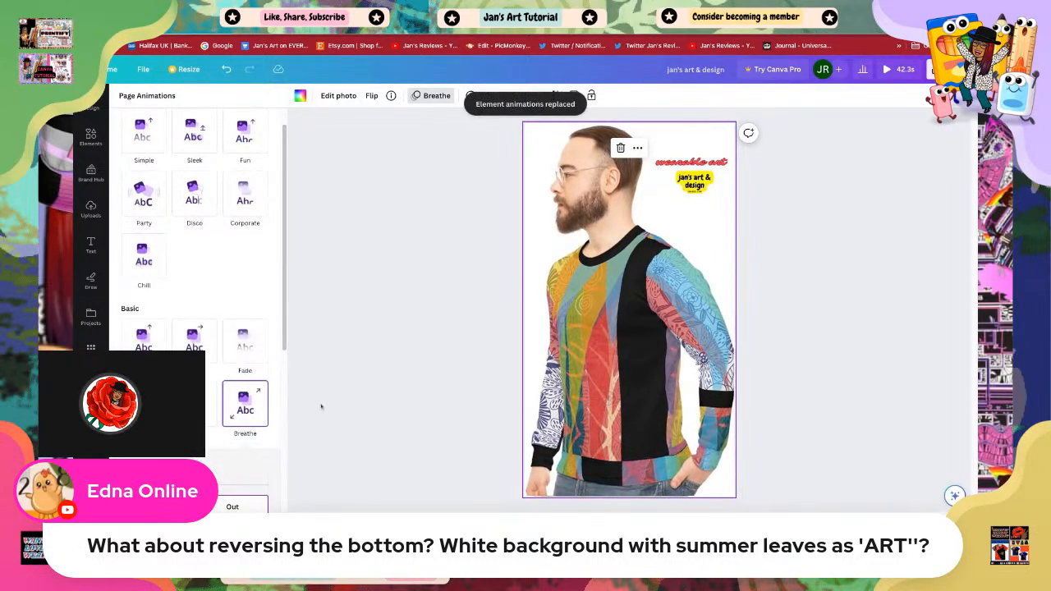
Step: Apply the Breathe photo animation to the sweatshirt photo on the 'soft' page
left_click(697, 540)
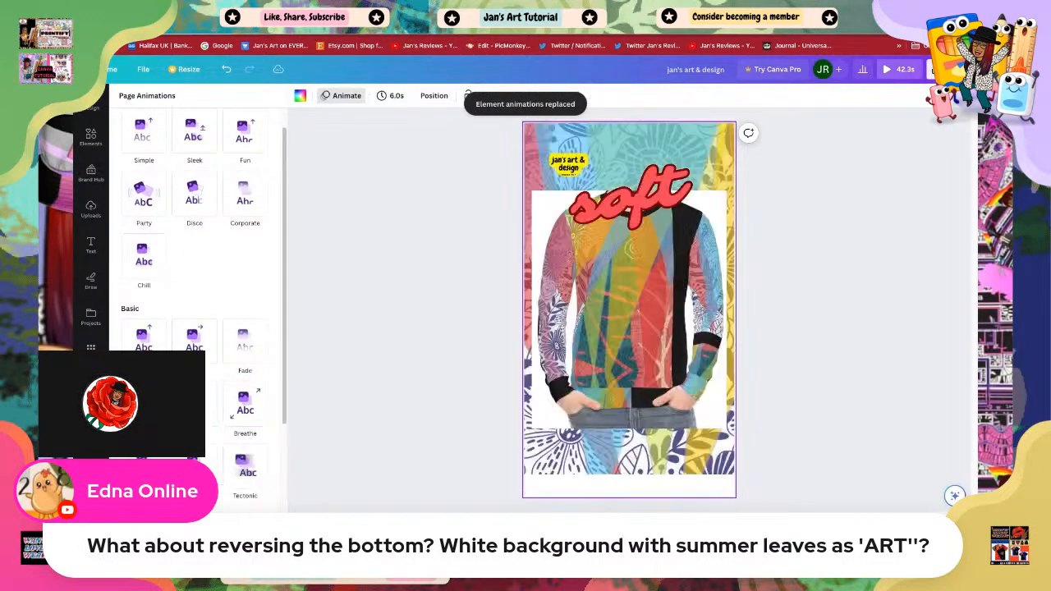
left_click(652, 356)
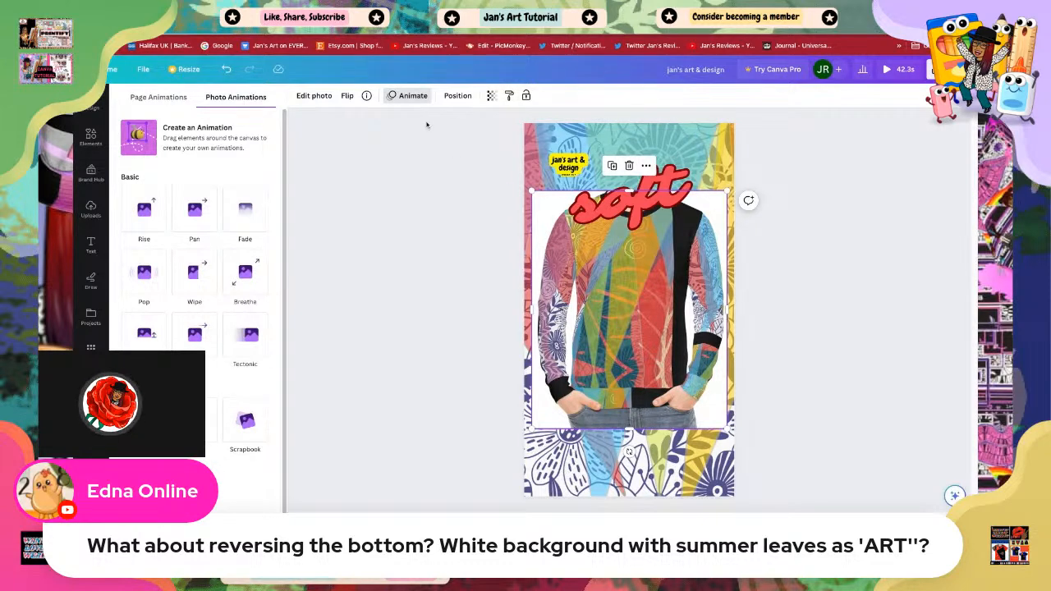
left_click(404, 96)
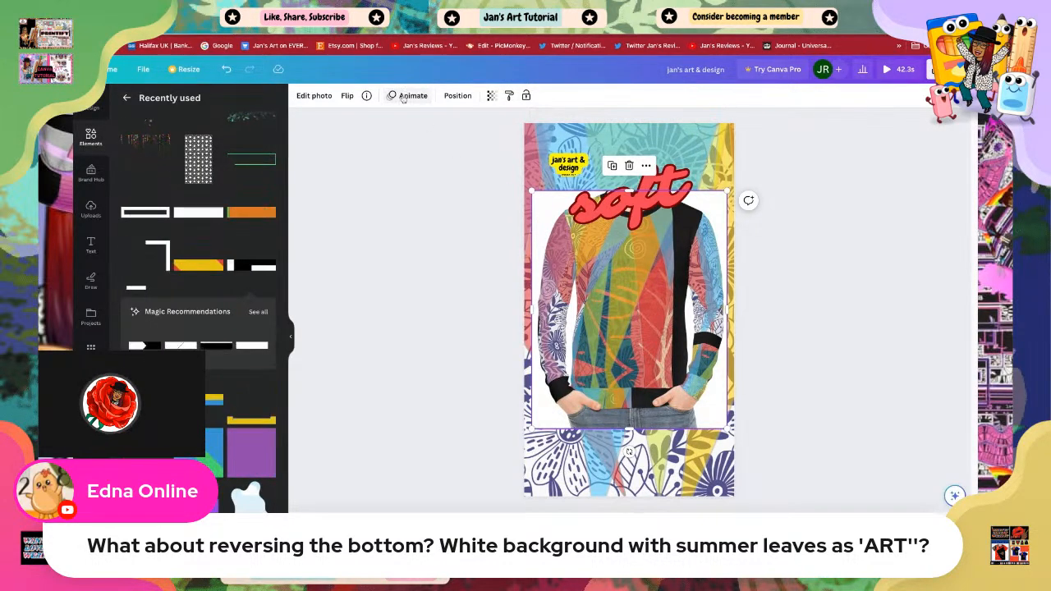
left_click(404, 96)
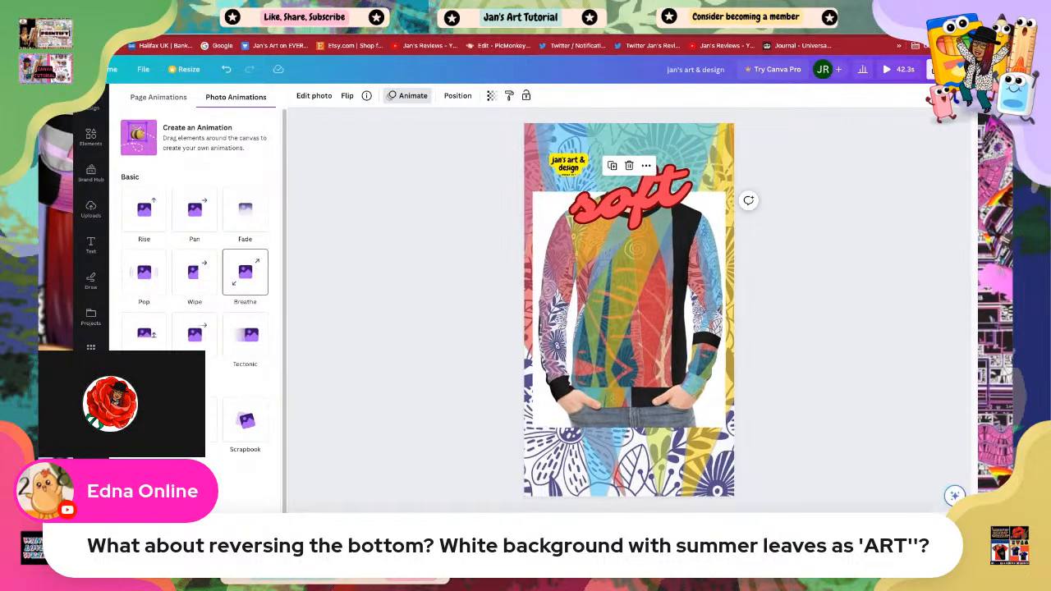
left_click(245, 275)
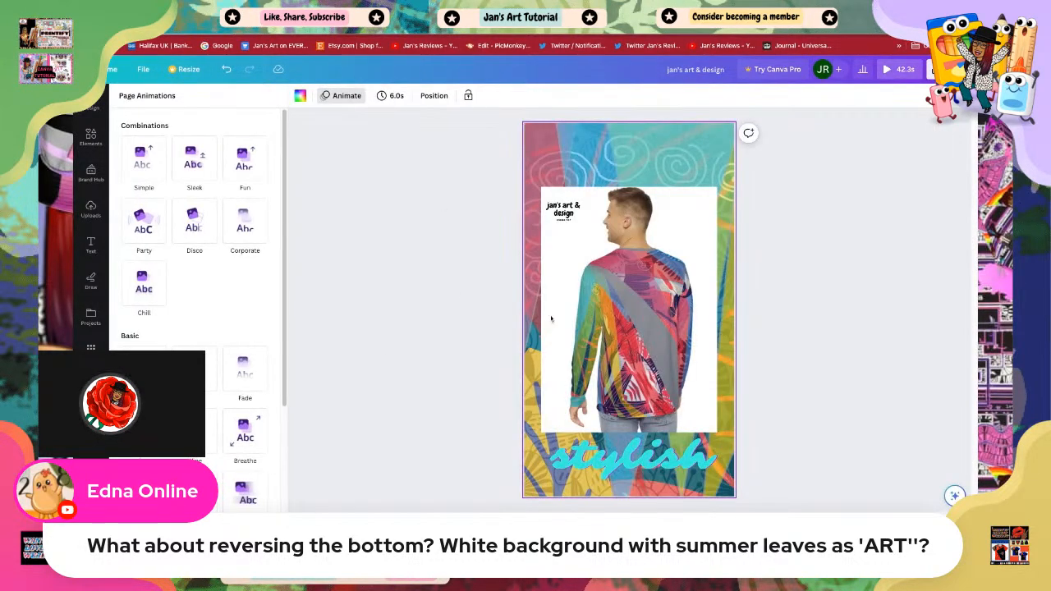
Step: Enlarge the photo on the 'stylish' page slightly and apply the Breathe photo animation to it
left_click(626, 467)
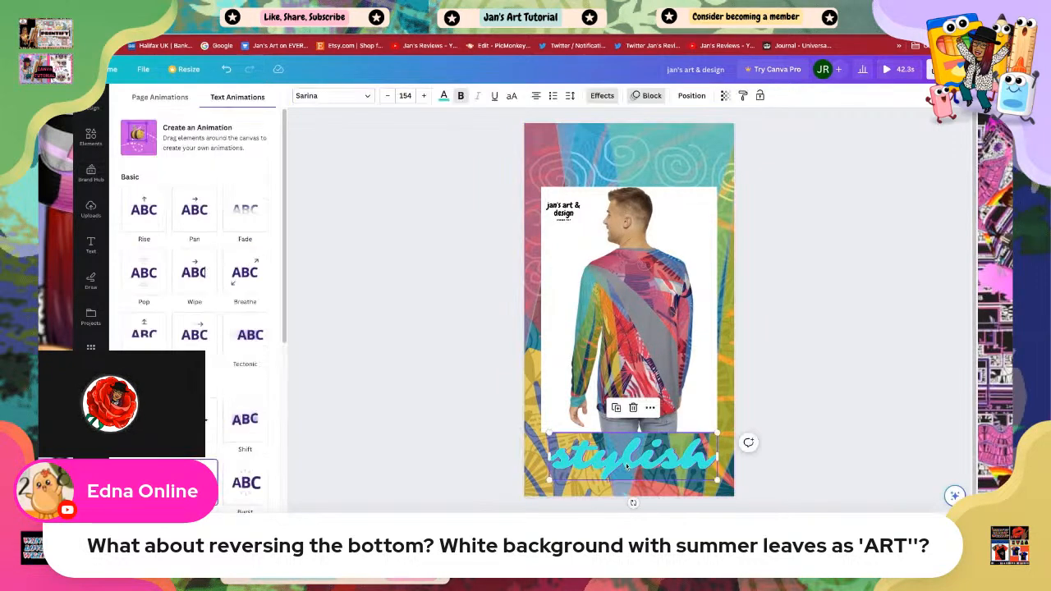
left_click(622, 307)
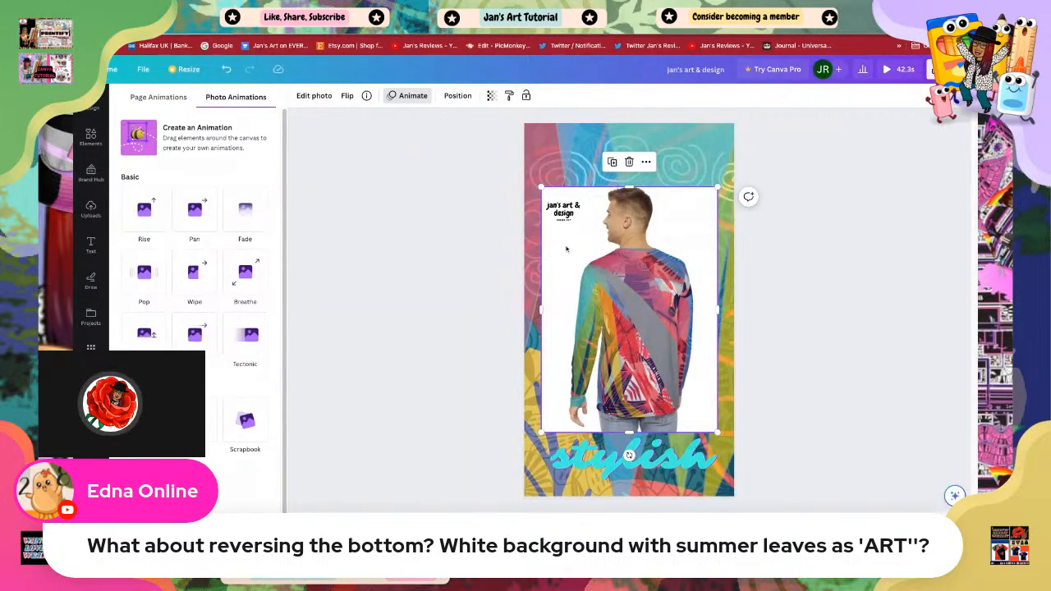
left_click_drag(542, 188, 531, 172)
left_click_drag(618, 272, 622, 271)
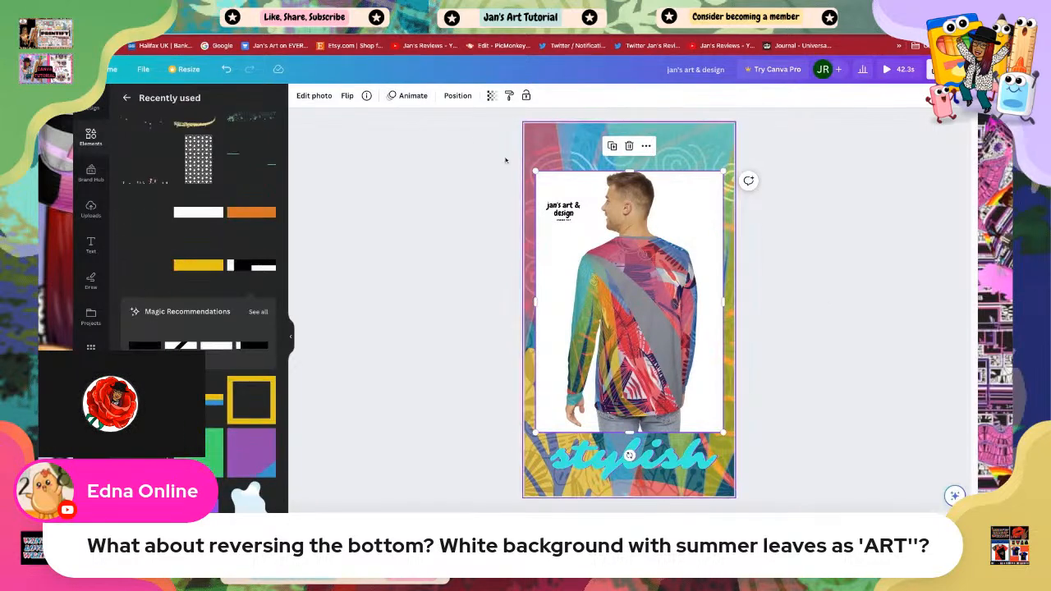
left_click(410, 95)
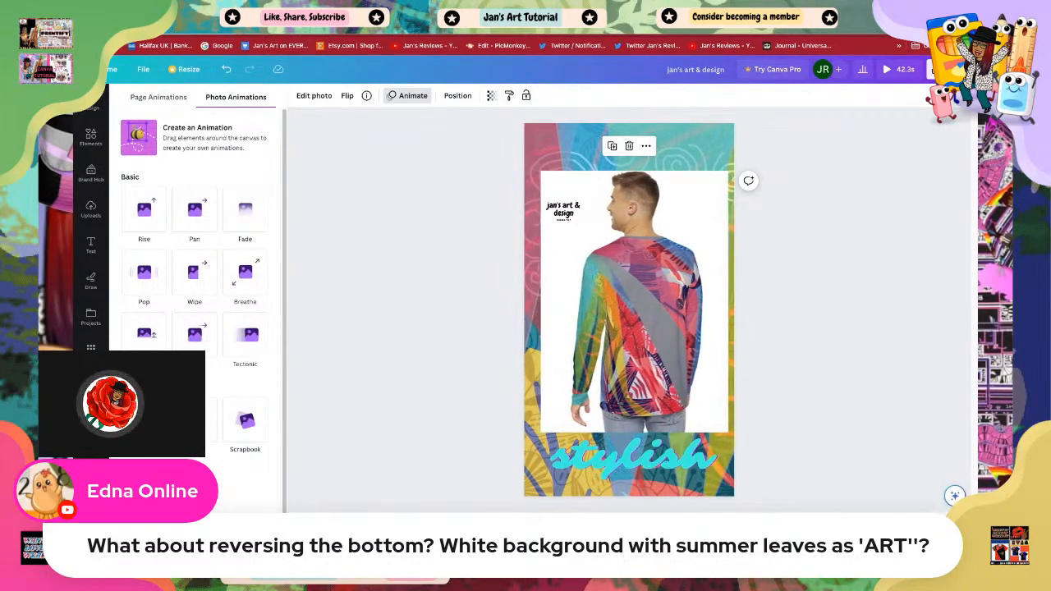
left_click(245, 275)
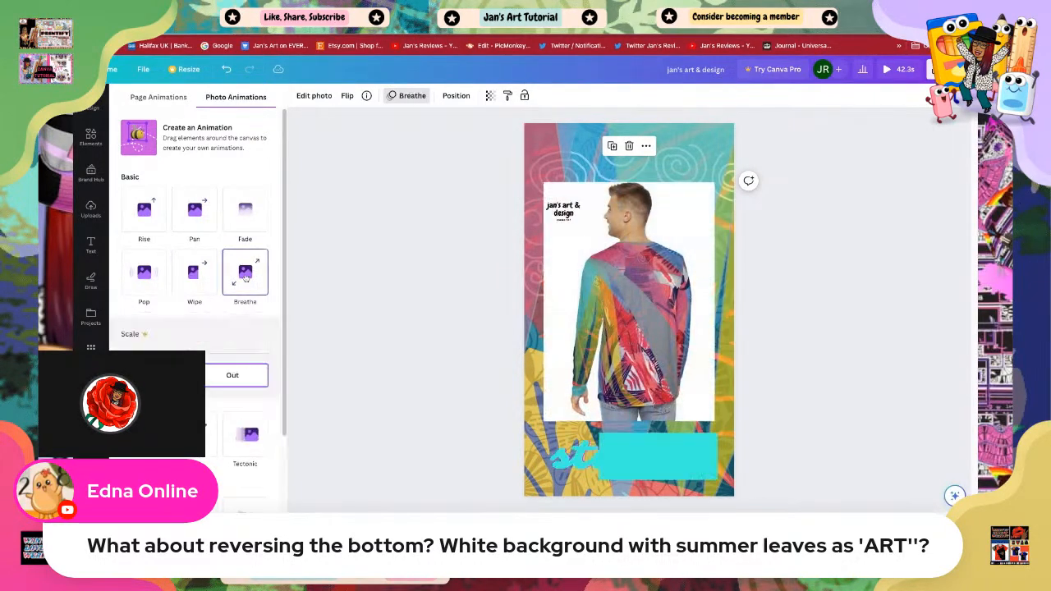
Step: Check the animations applied to the photo and text on the 'cool & unique' page
left_click(535, 534)
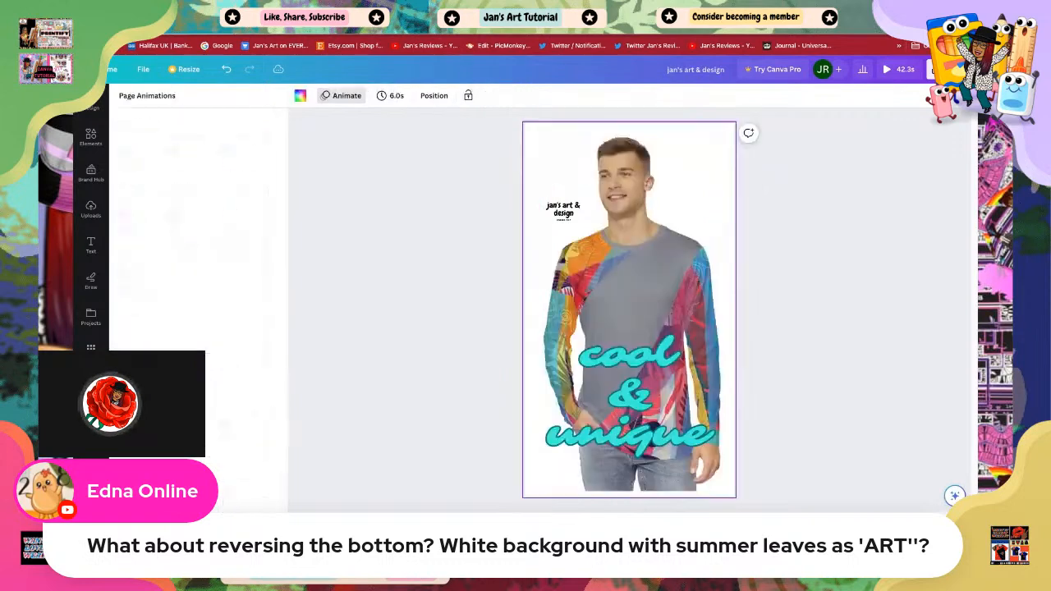
left_click(642, 298)
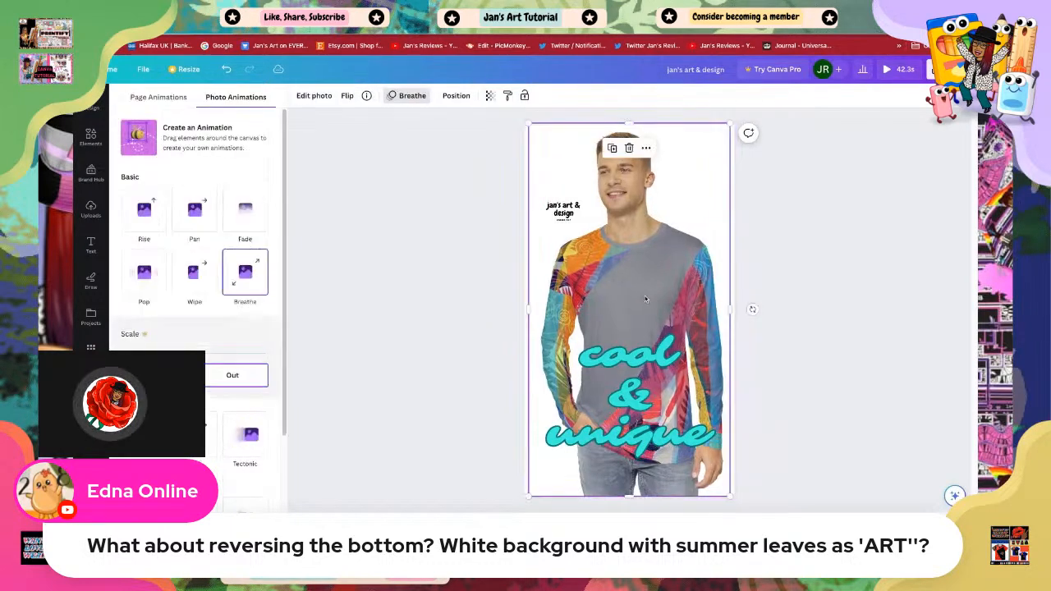
left_click(613, 416)
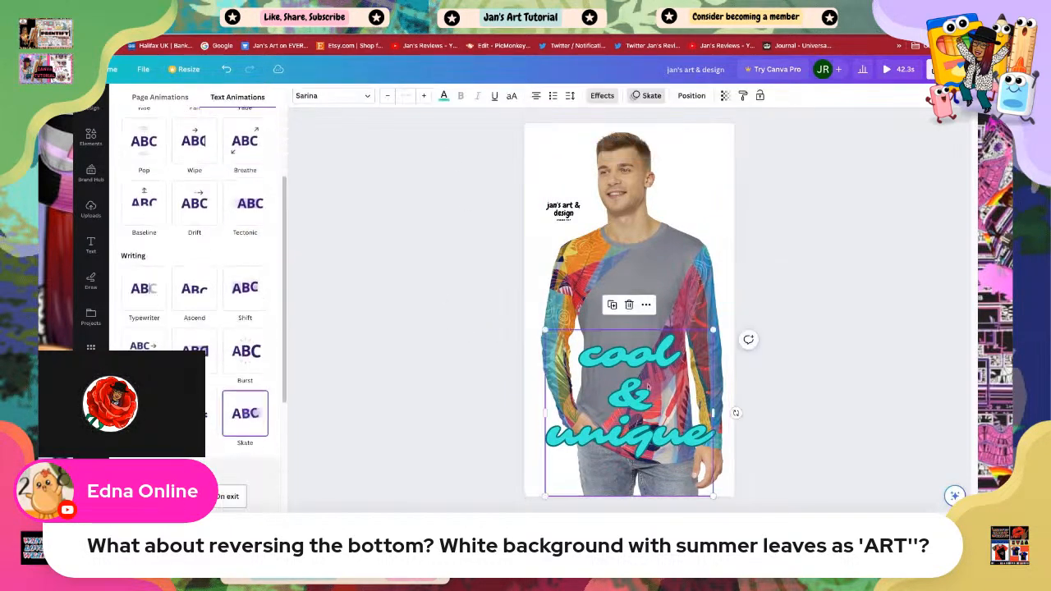
left_click(647, 96)
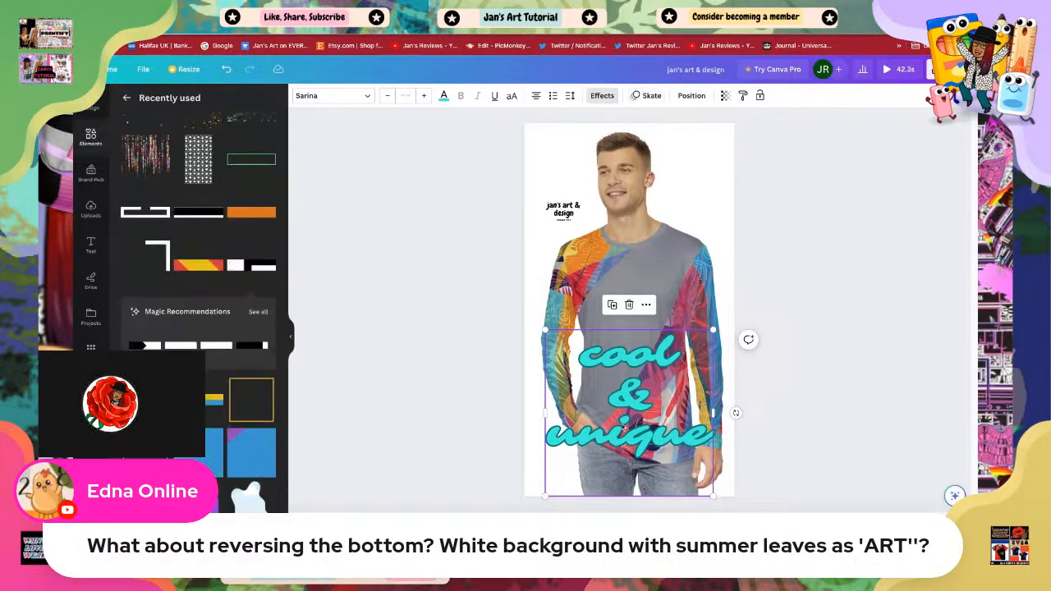
left_click(840, 436)
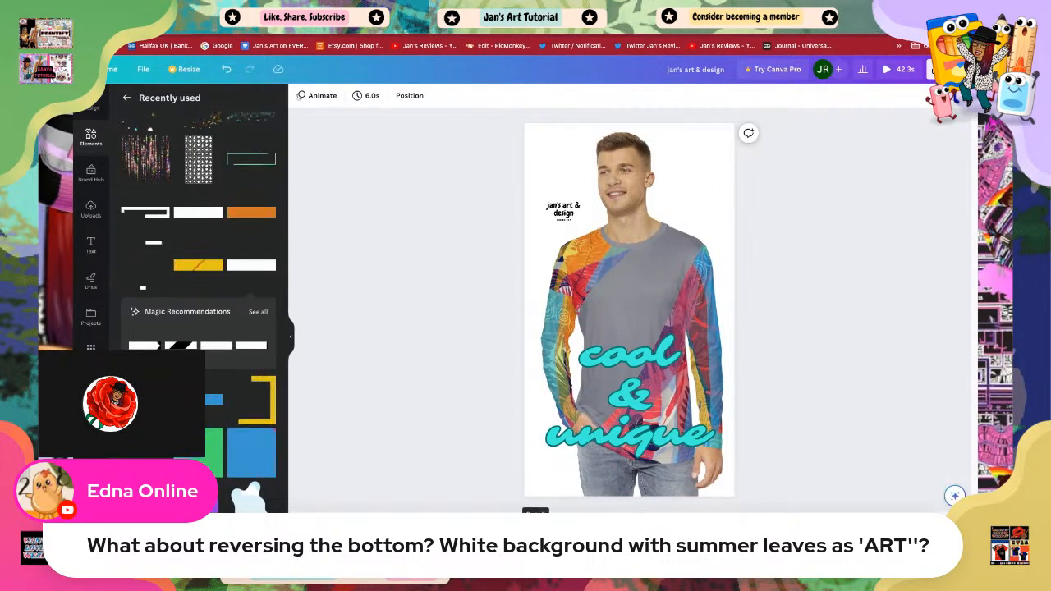
Step: Slightly enlarge the 'jan's art & design' logo on the 'cool & unique' page
left_click(454, 542)
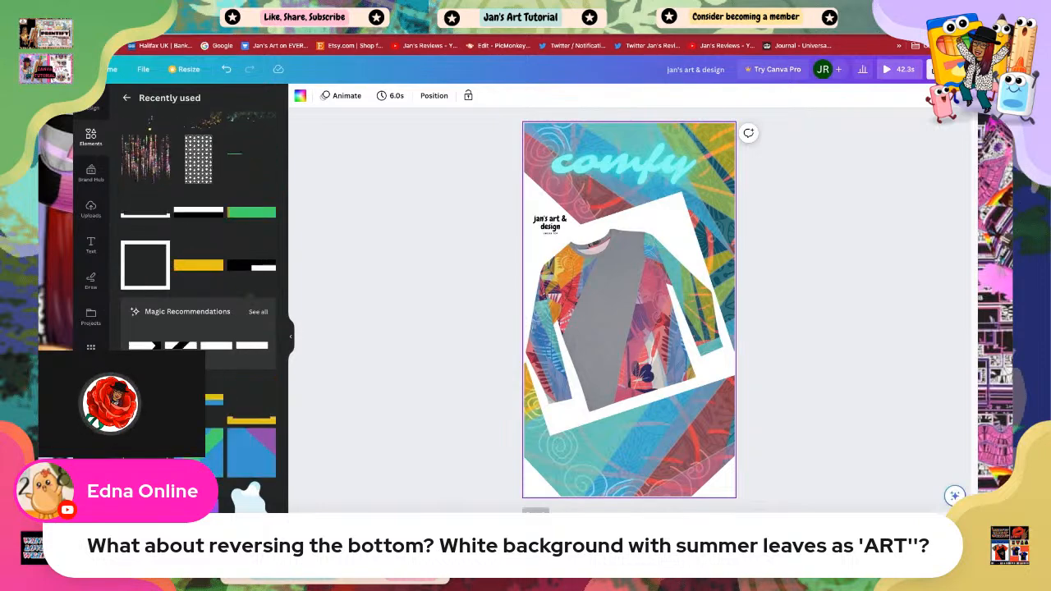
left_click(536, 542)
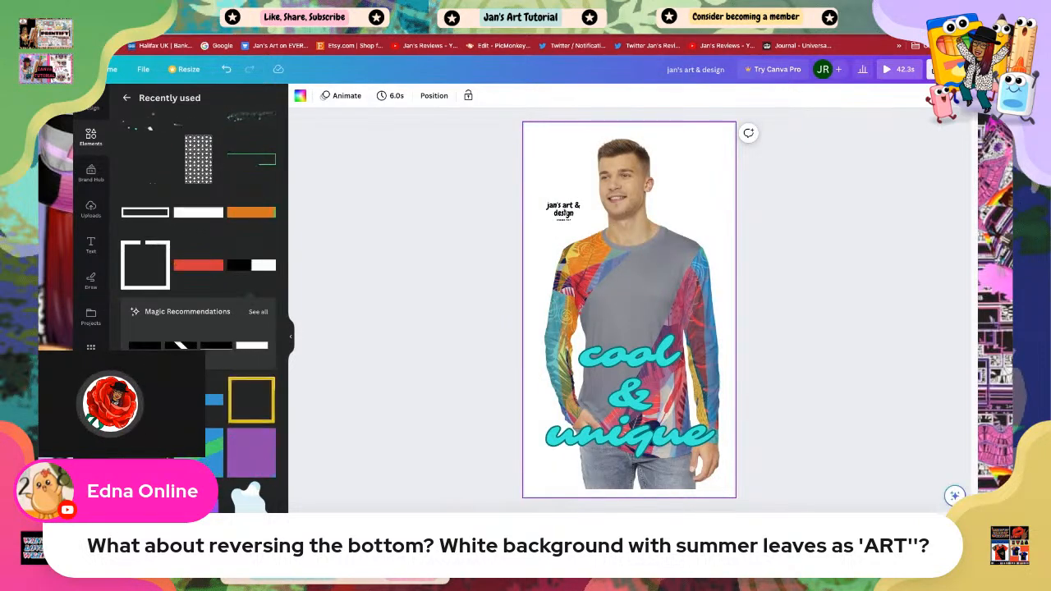
left_click(565, 213)
left_click_drag(546, 200, 536, 195)
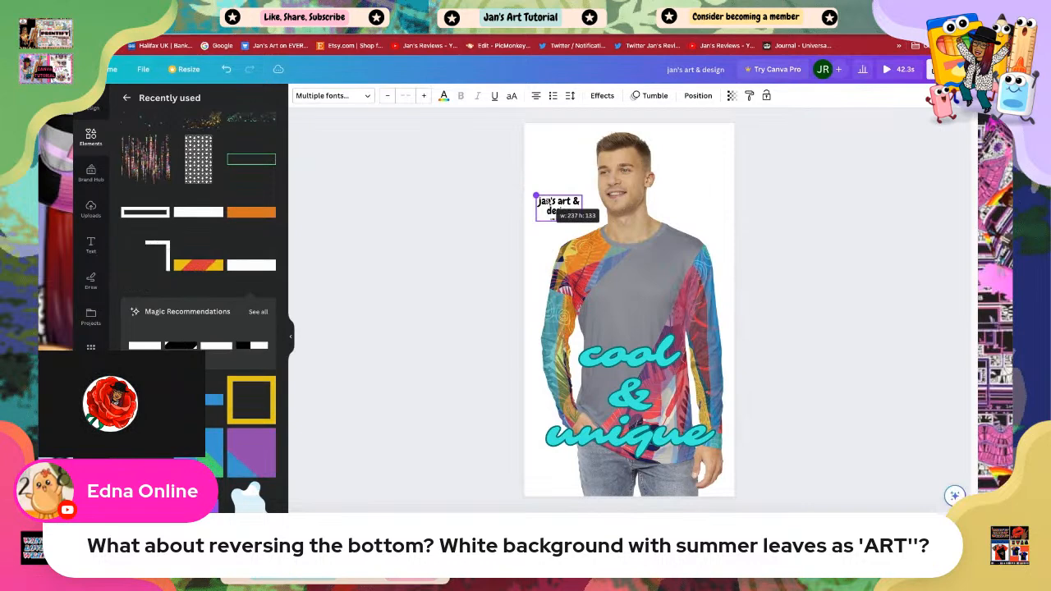
left_click(793, 301)
double_click(558, 220)
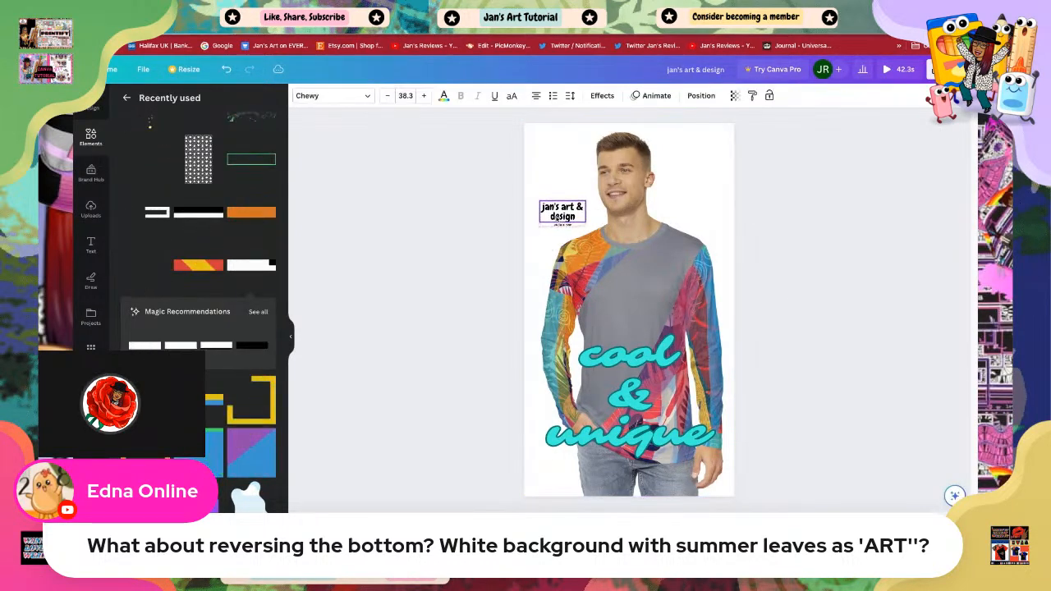
left_click(831, 356)
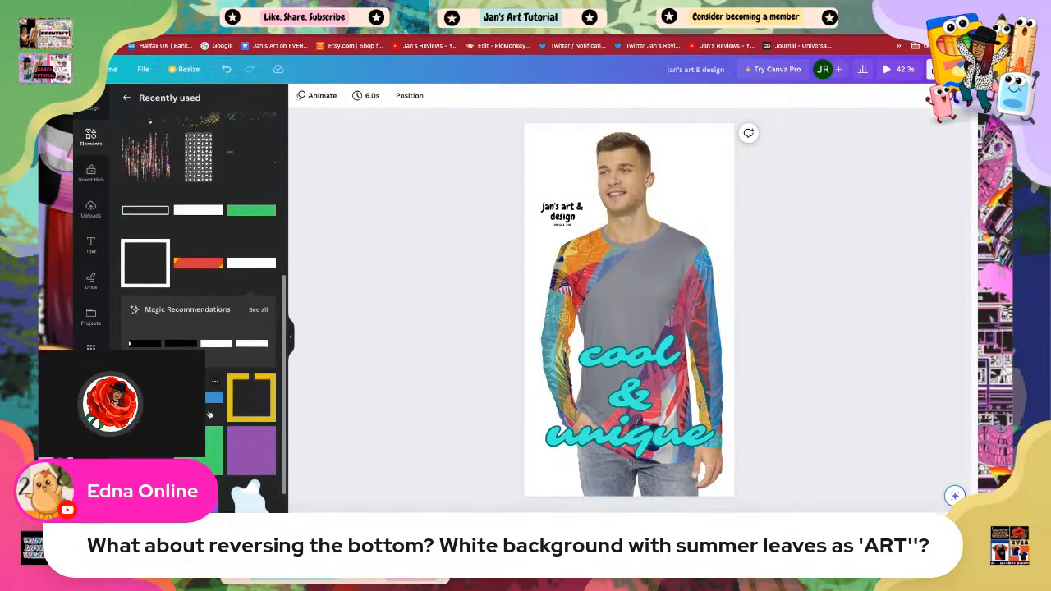
Step: Add a yellow wave element from the recently used elements to the 'cool & unique' page
scroll(197, 369, "down", 3)
scroll(210, 415, "down", 10)
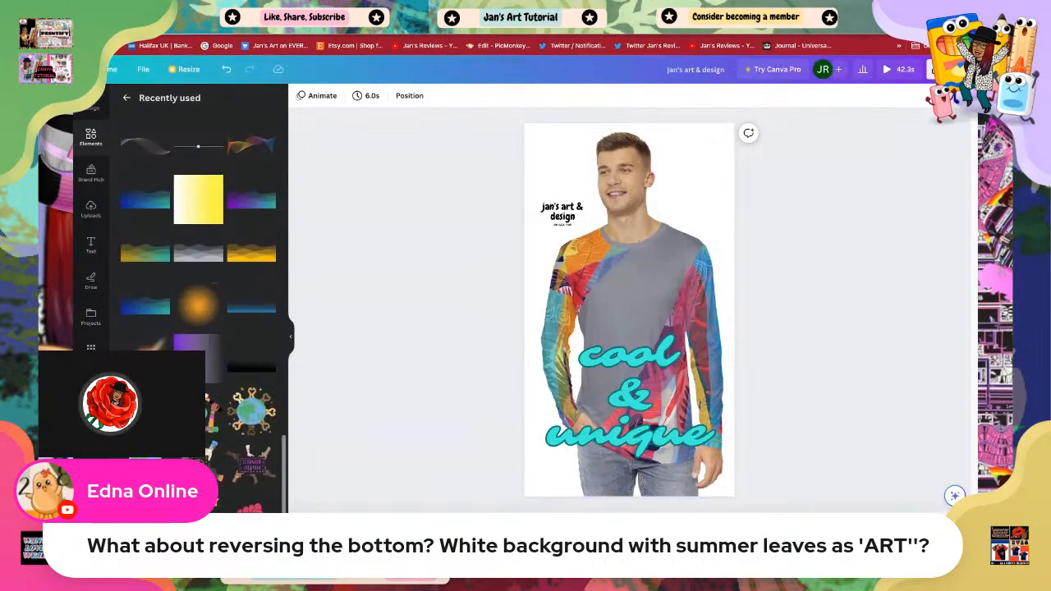
scroll(253, 378, "up", 1)
scroll(254, 379, "up", 1)
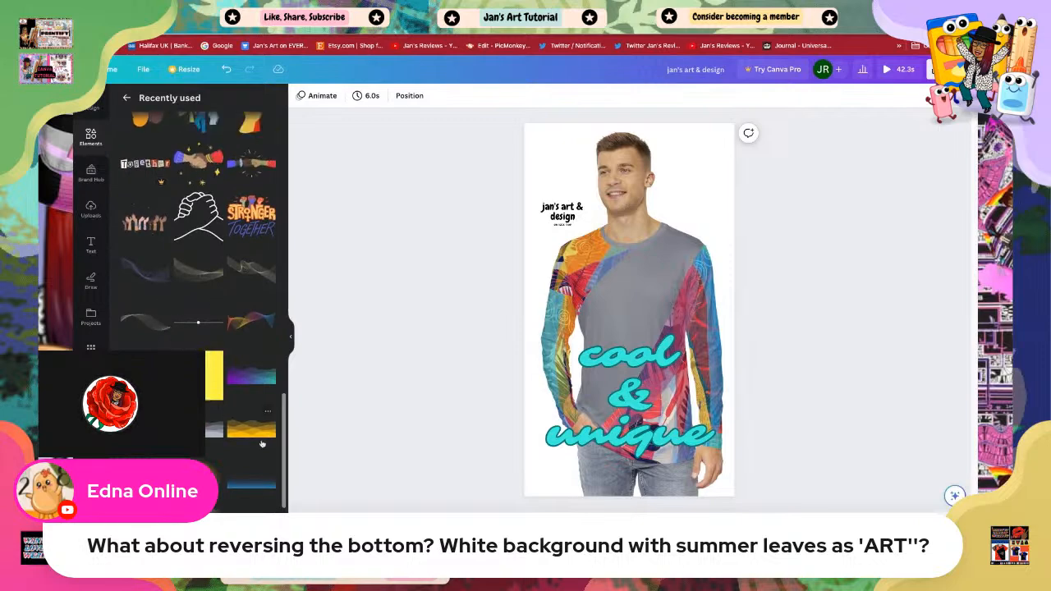
left_click(246, 431)
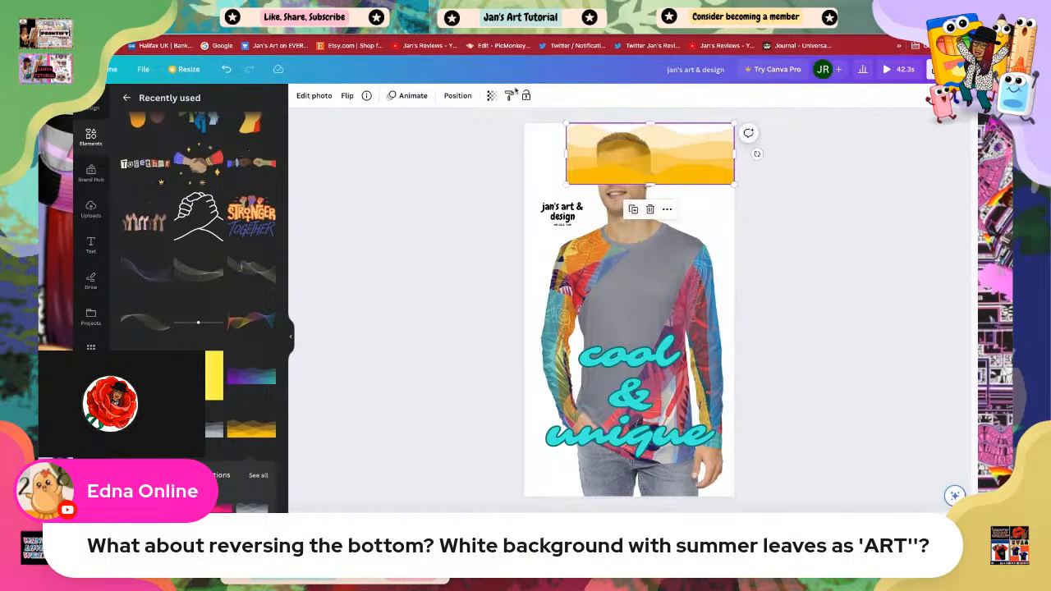
Step: Flip the yellow wave element vertically
left_click(348, 96)
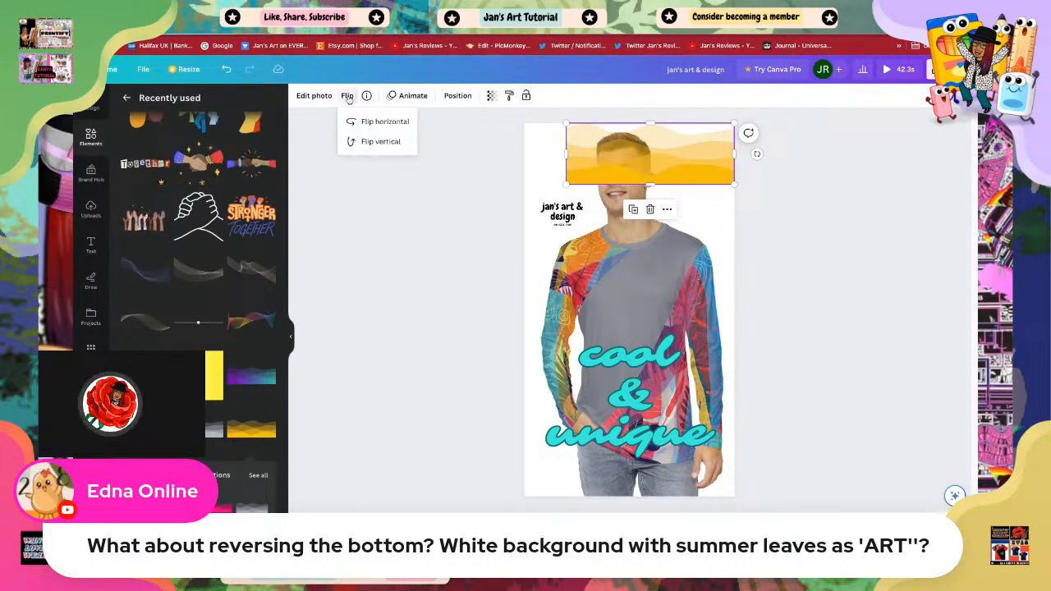
left_click(378, 142)
key("Escape")
key("Escape")
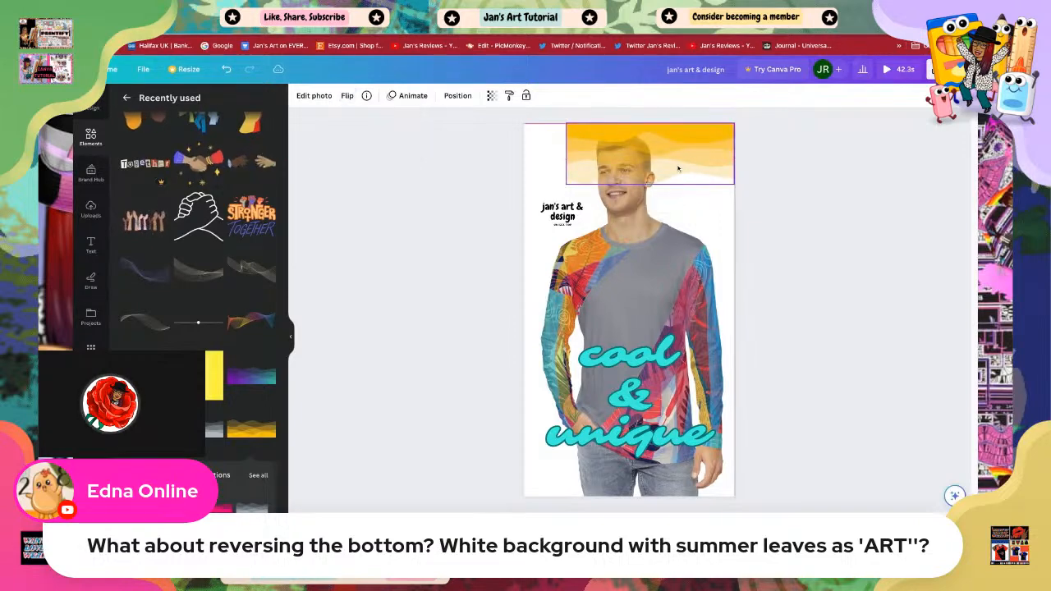
Step: Stretch the wave element across the full width of the page's top edge
left_click(680, 167)
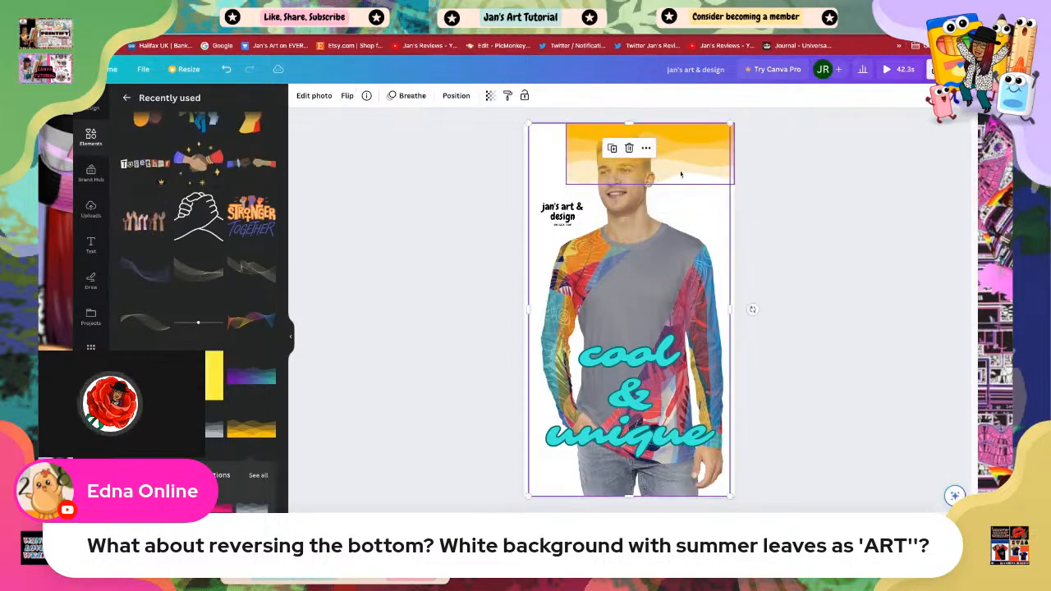
left_click(579, 171)
left_click_drag(567, 185, 524, 200)
left_click_drag(631, 196, 631, 183)
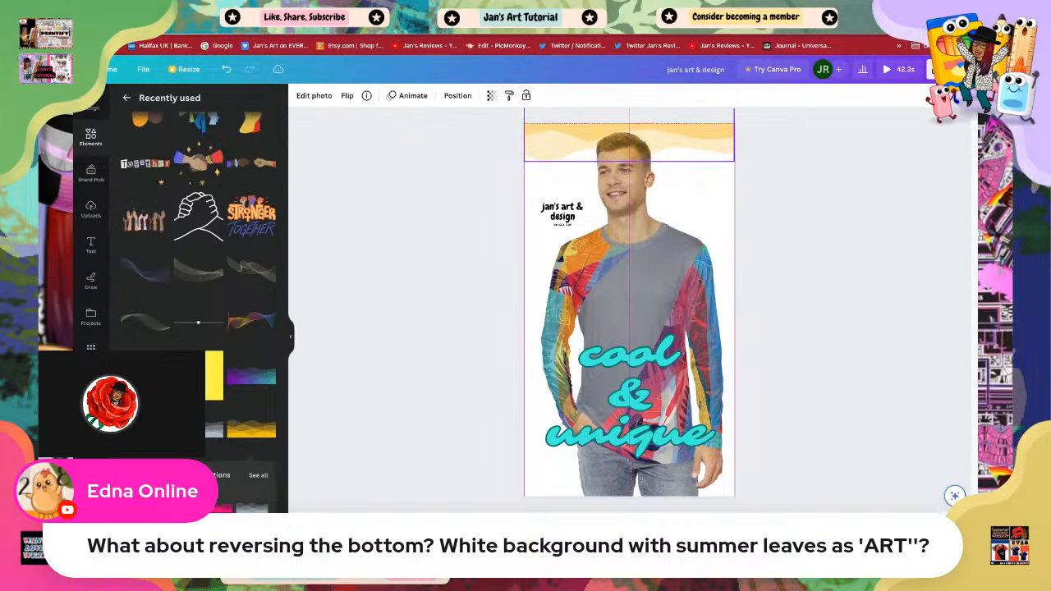
left_click(850, 278)
Step: Send the yellow wave element behind the clothing photo on the 'cool & unique' page
left_click(629, 216)
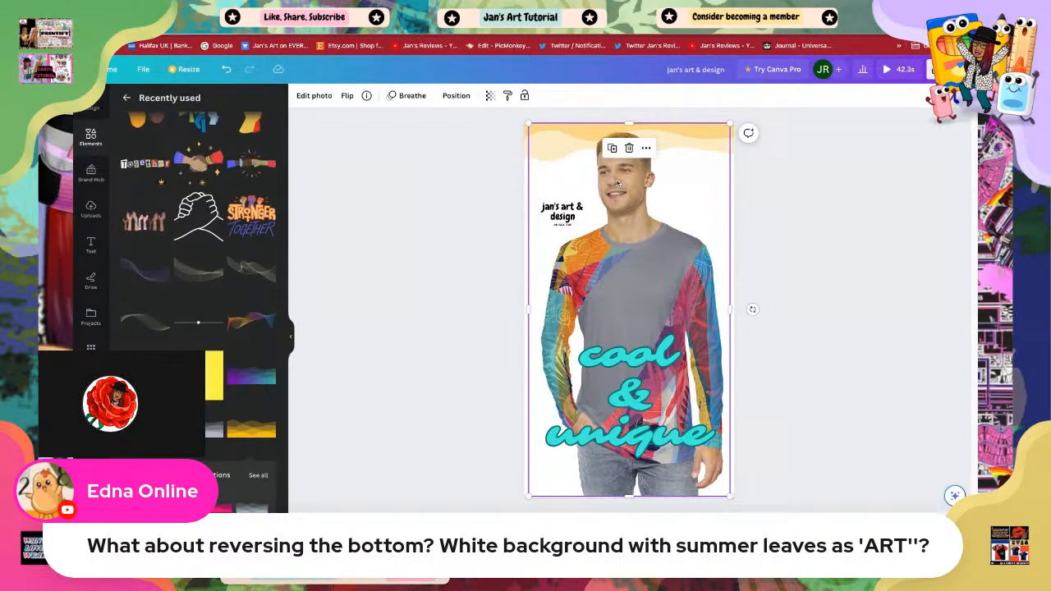
left_click(554, 153)
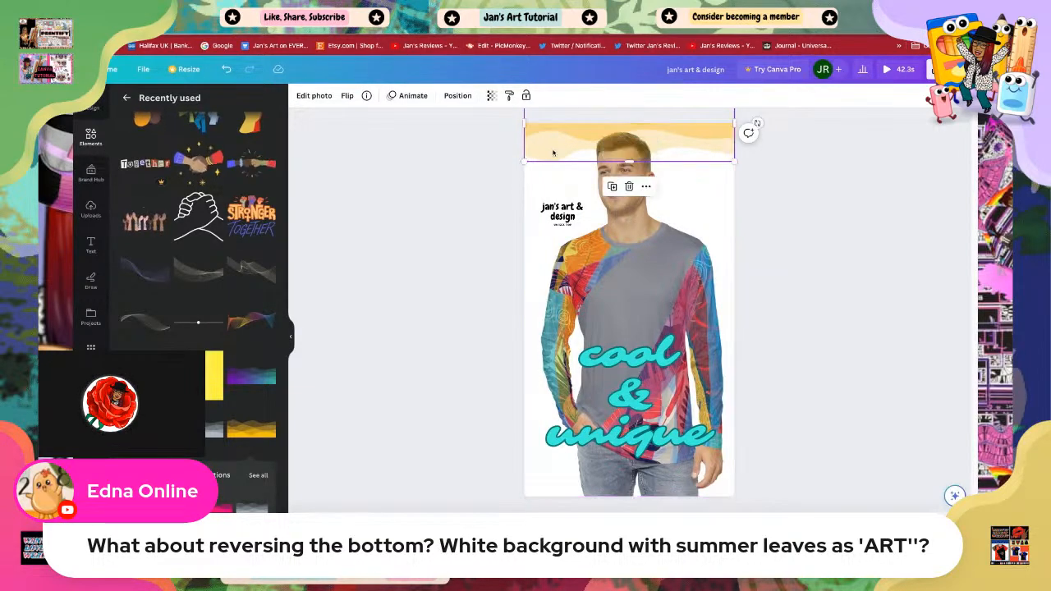
right_click(553, 152)
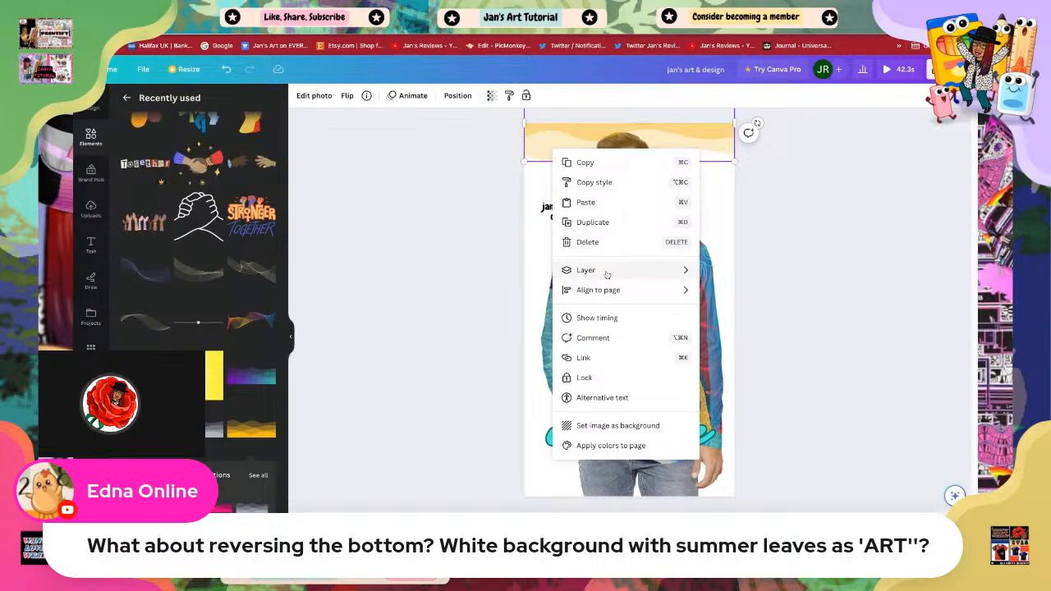
mouse_move(607, 274)
left_click(741, 319)
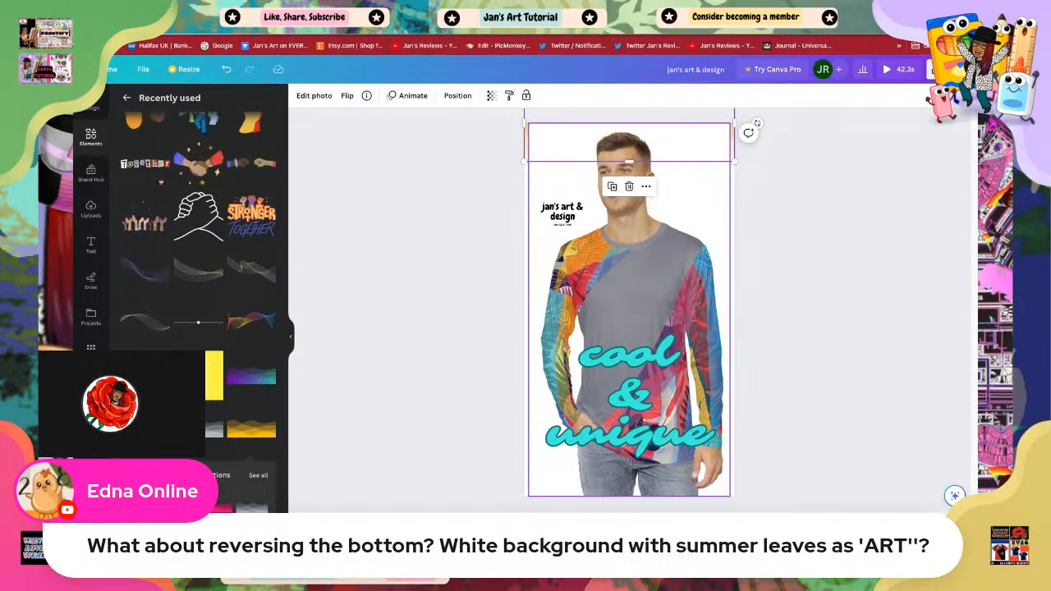
Step: Shrink the clothing photo slightly and nudge it down and right so the wave shows above it
left_click(631, 283)
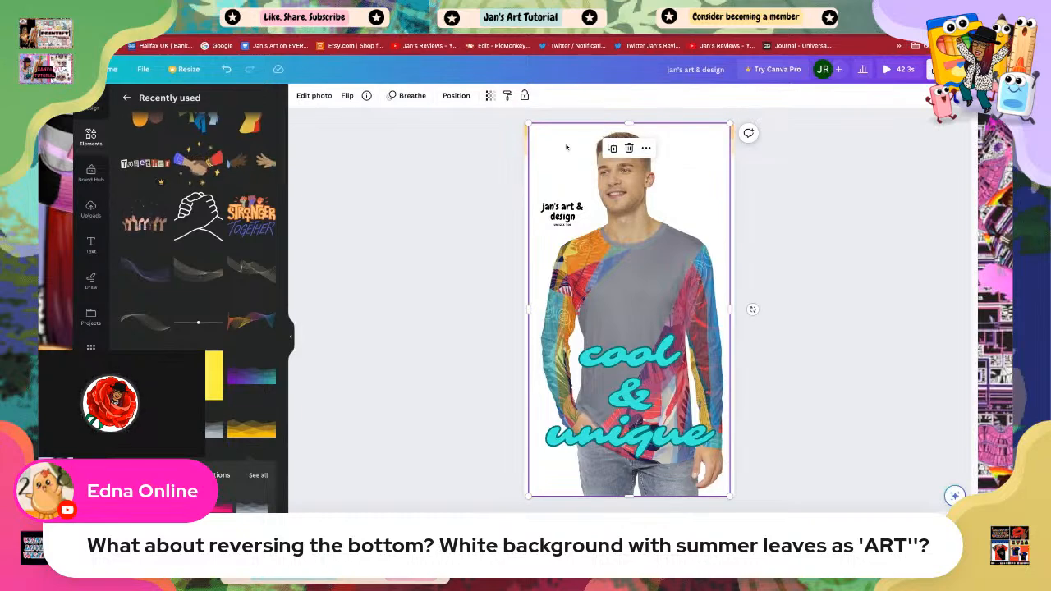
left_click(525, 138)
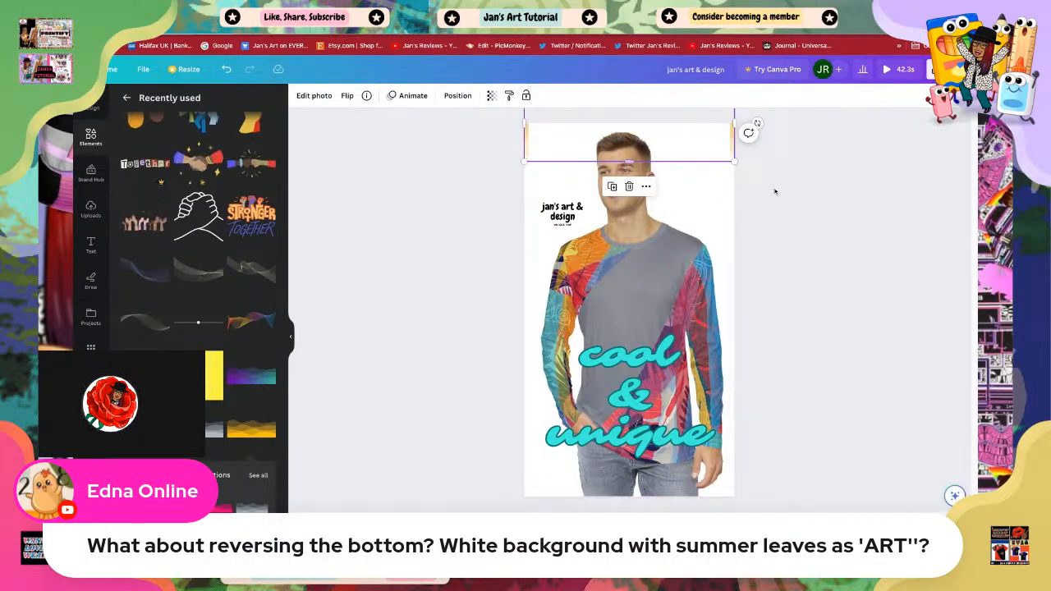
left_click(739, 176)
left_click(705, 145)
left_click_drag(731, 123, 719, 145)
left_click(865, 234)
left_click(698, 209)
key("Up")
key("Up")
key("Up")
key("Down")
key("Down")
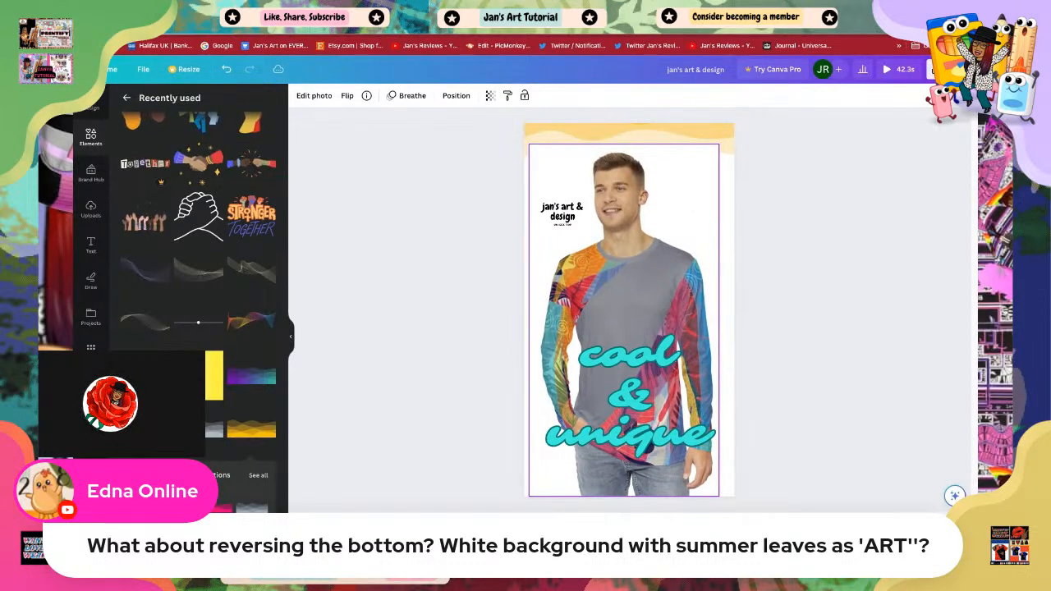
key("Up")
key("Up")
key("Right")
key("Right")
key("Right")
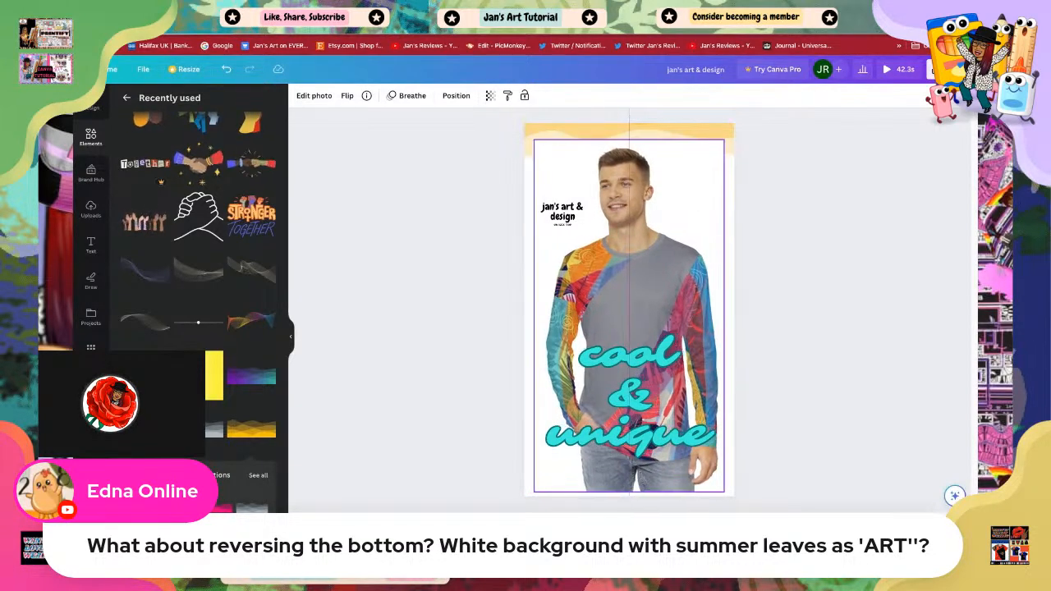
Step: Bring the yellow wave element back in front of the clothing photo
left_click(686, 133)
right_click(686, 133)
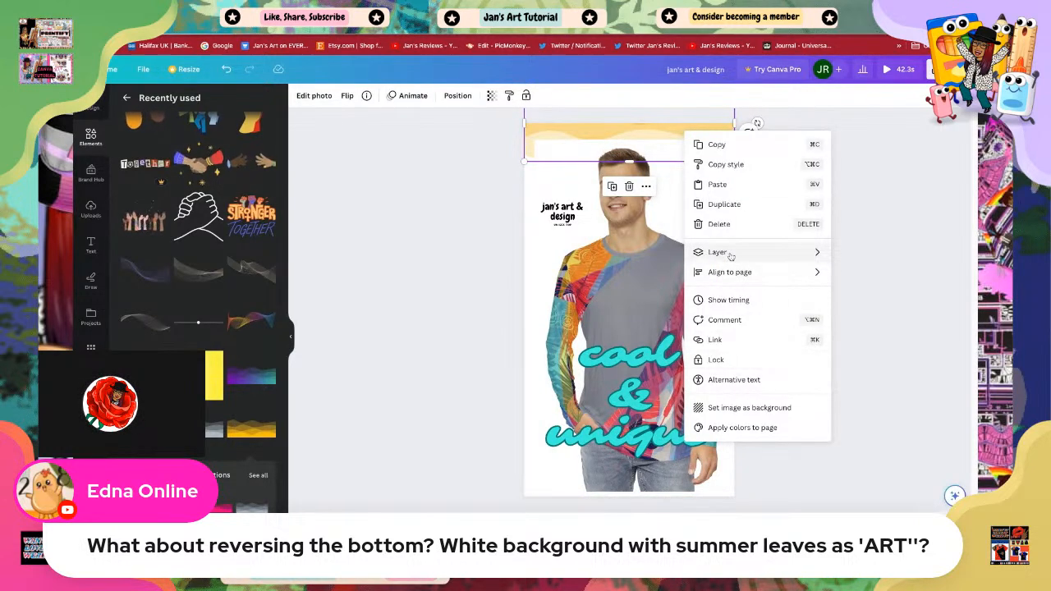
mouse_move(730, 256)
left_click(862, 260)
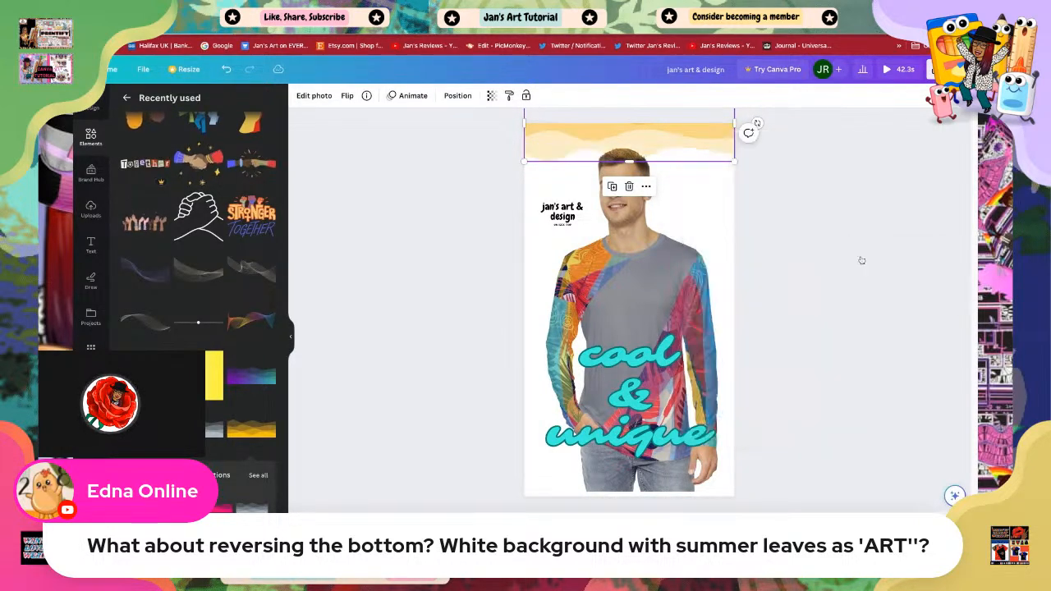
left_click(841, 194)
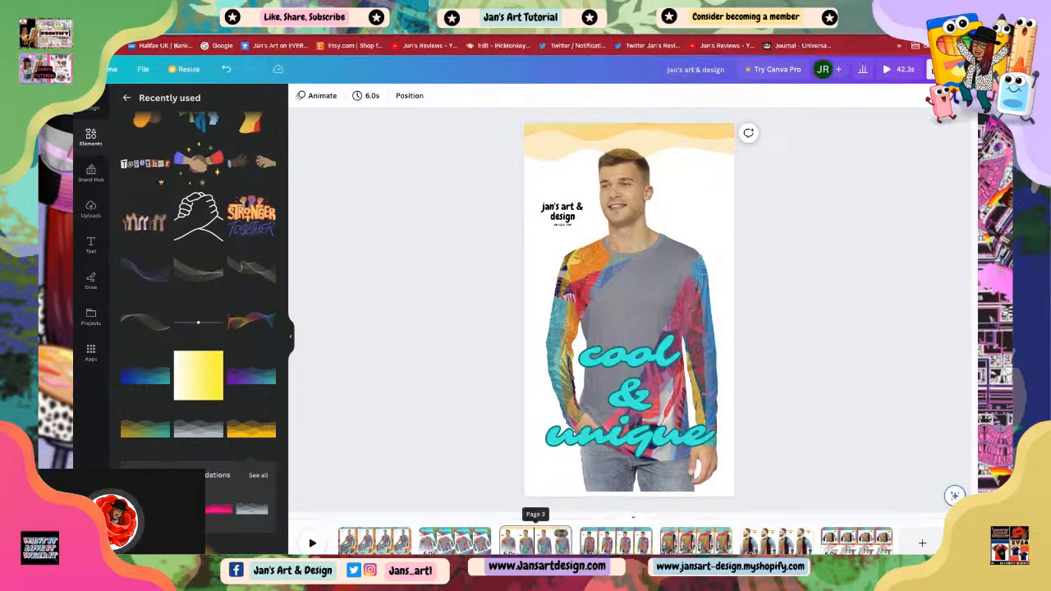
Step: Open the 'slay today' page, add a dark gradient element from recently used elements and place it at the top edge
left_click(456, 542)
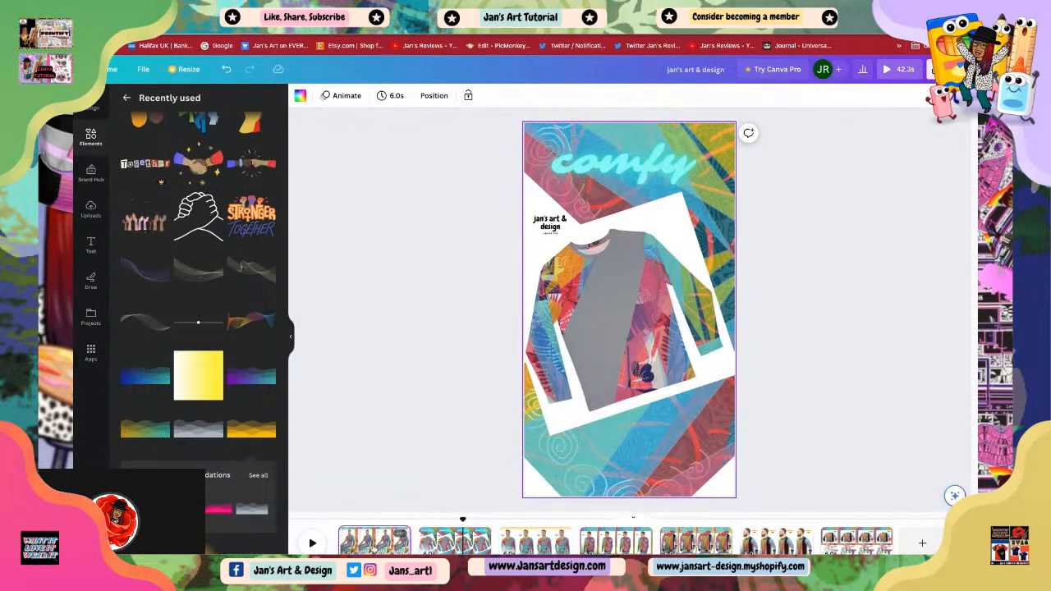
left_click(375, 542)
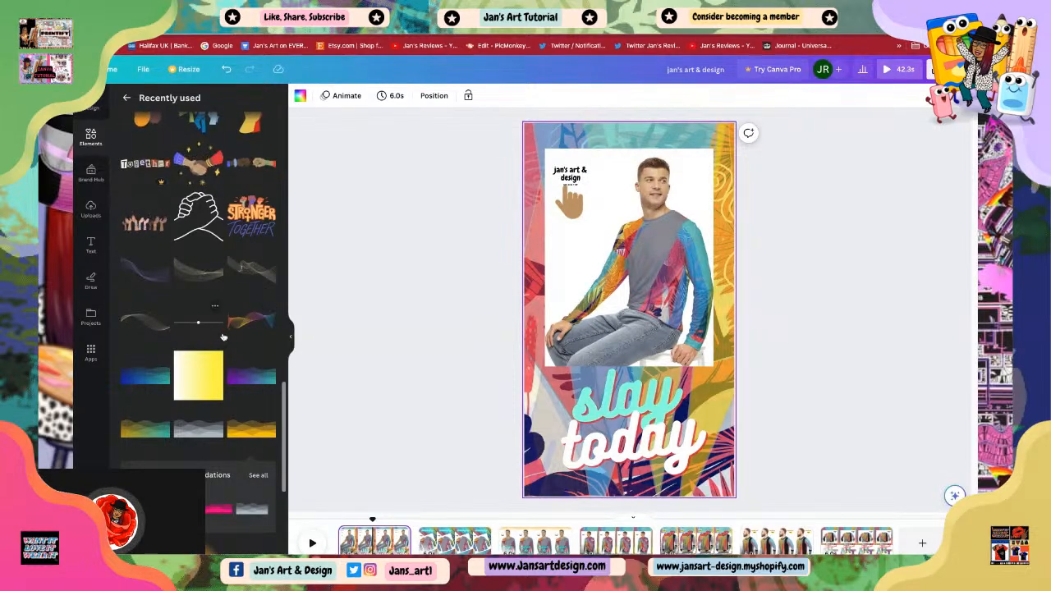
scroll(226, 353, "down", 3)
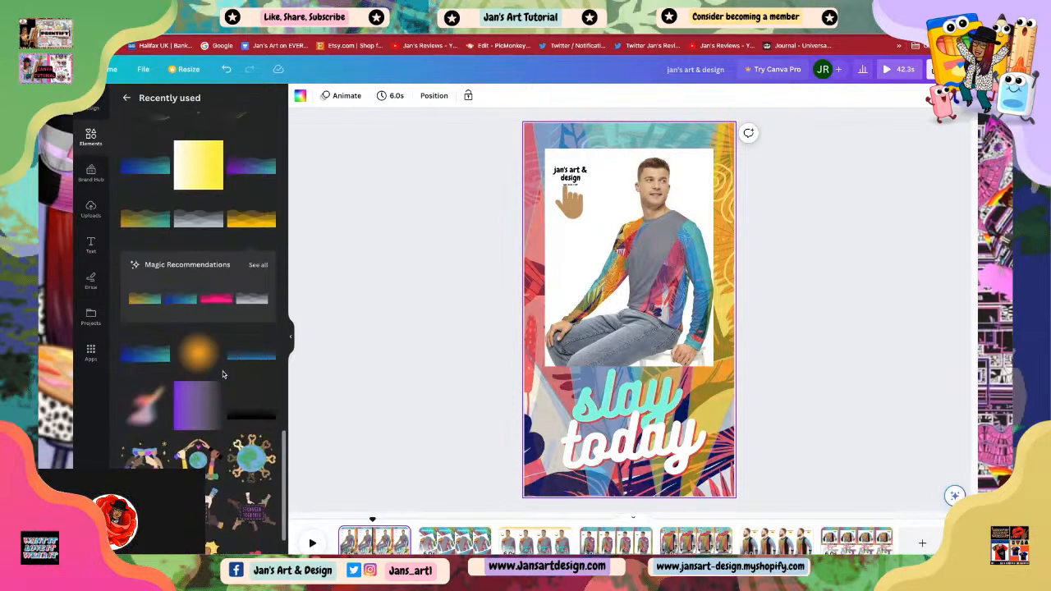
left_click(245, 417)
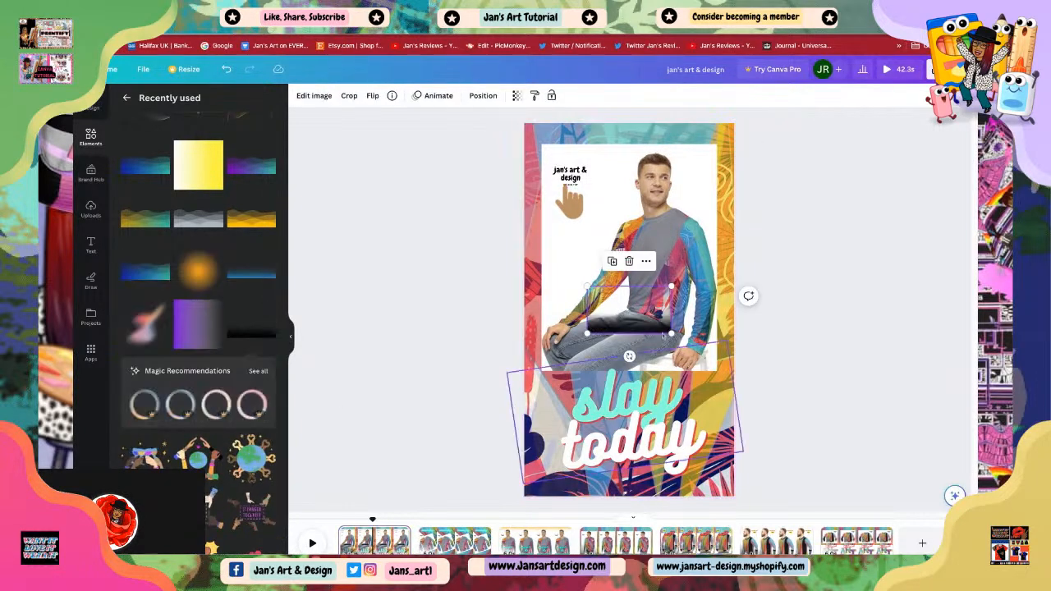
left_click_drag(620, 323, 684, 148)
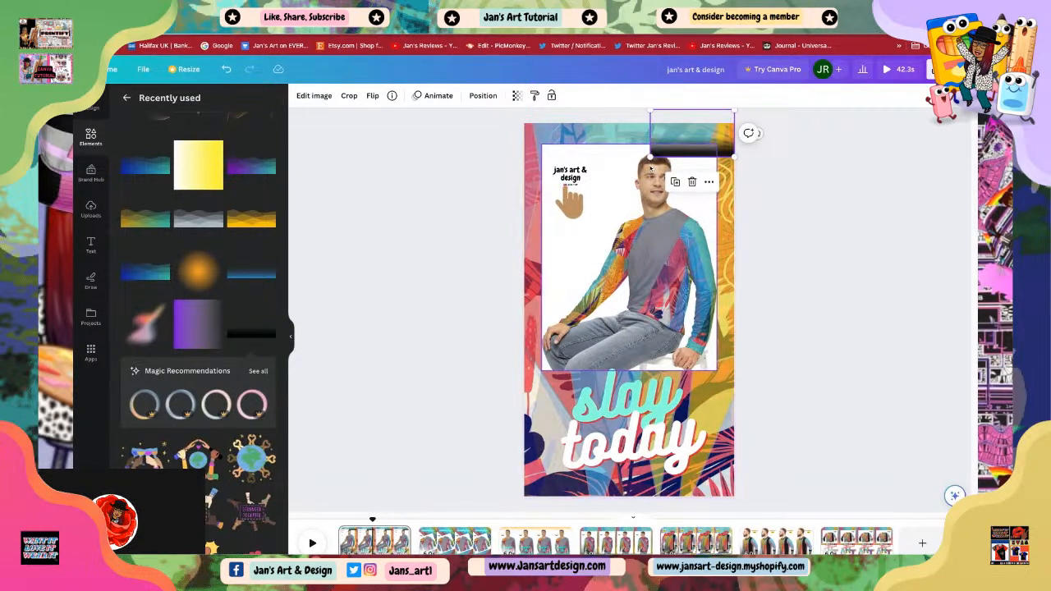
left_click_drag(651, 156, 524, 229)
left_click_drag(629, 207, 629, 130)
Step: Flip the dark gradient vertically and stretch it across the full width of the page's top
left_click(373, 96)
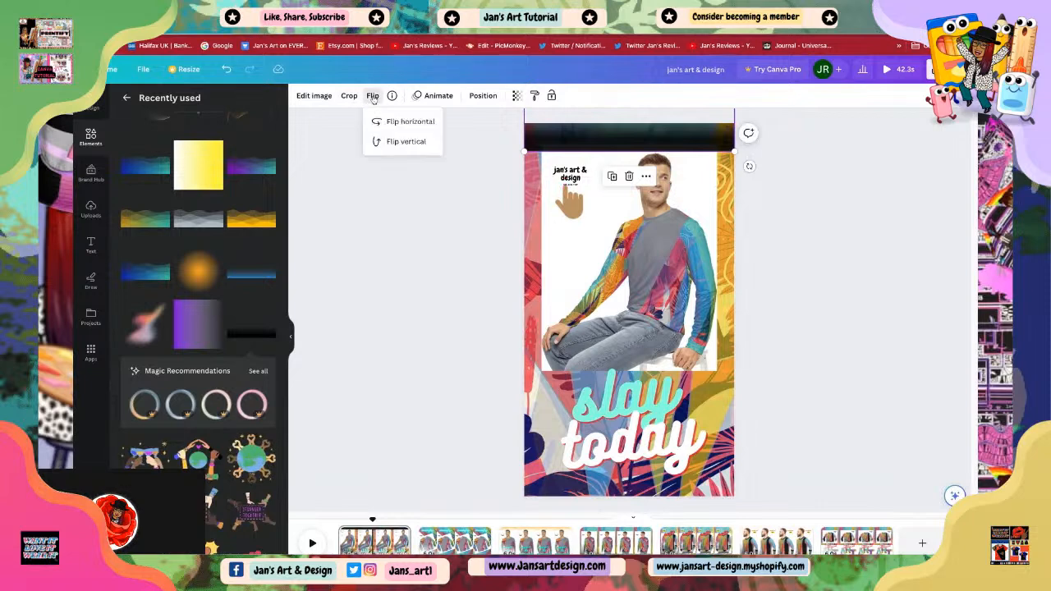
left_click(402, 141)
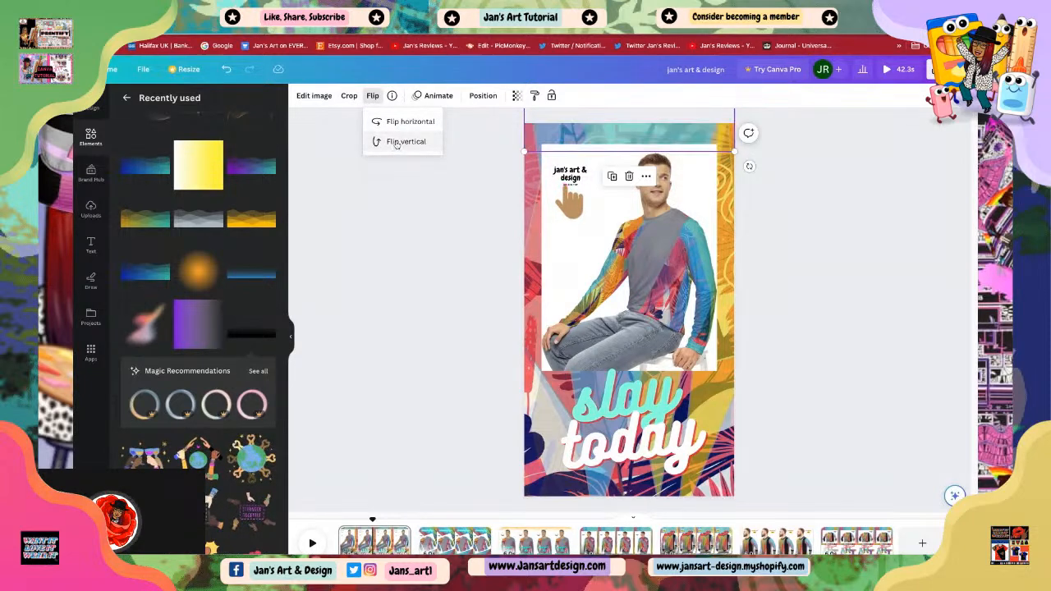
left_click_drag(604, 138, 570, 201)
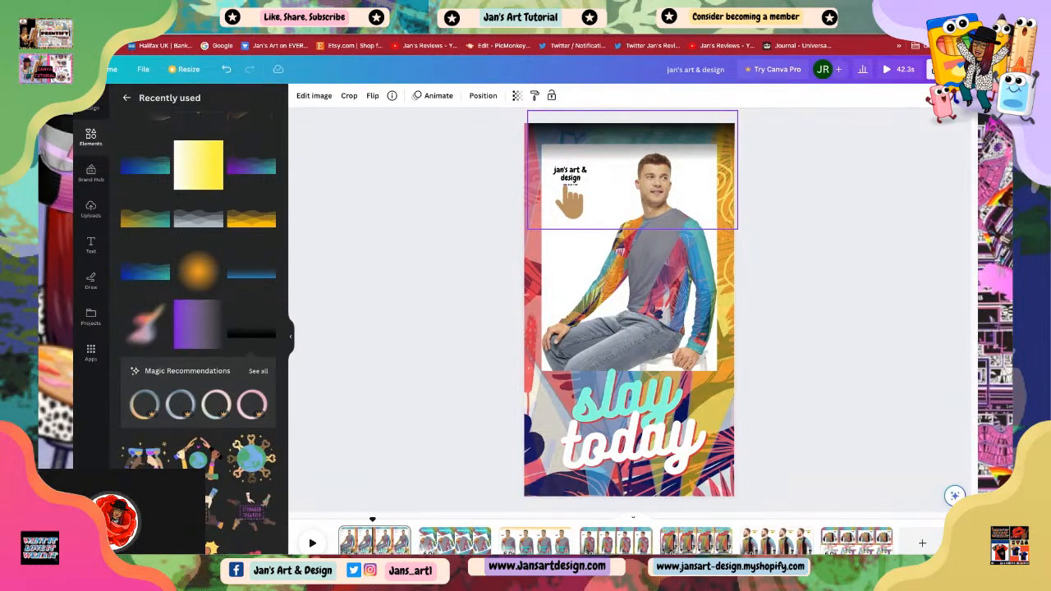
left_click_drag(632, 170, 632, 170)
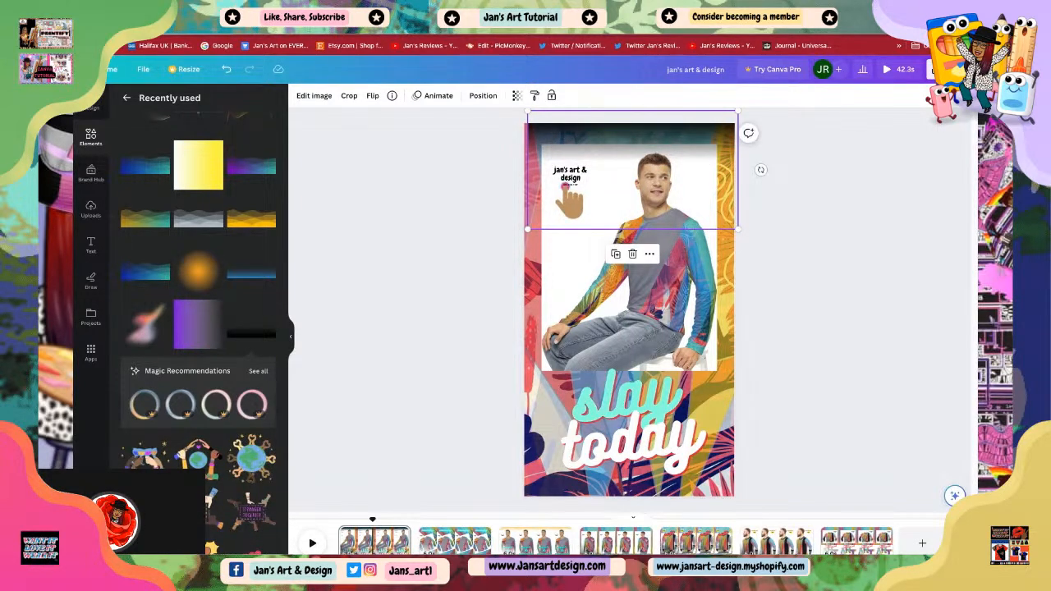
Step: Duplicate the dark gradient, move the copy to the page's bottom edge and flip it vertically
left_click(616, 255)
left_click_drag(628, 185, 626, 530)
left_click_drag(626, 481, 624, 482)
left_click_drag(625, 482, 620, 476)
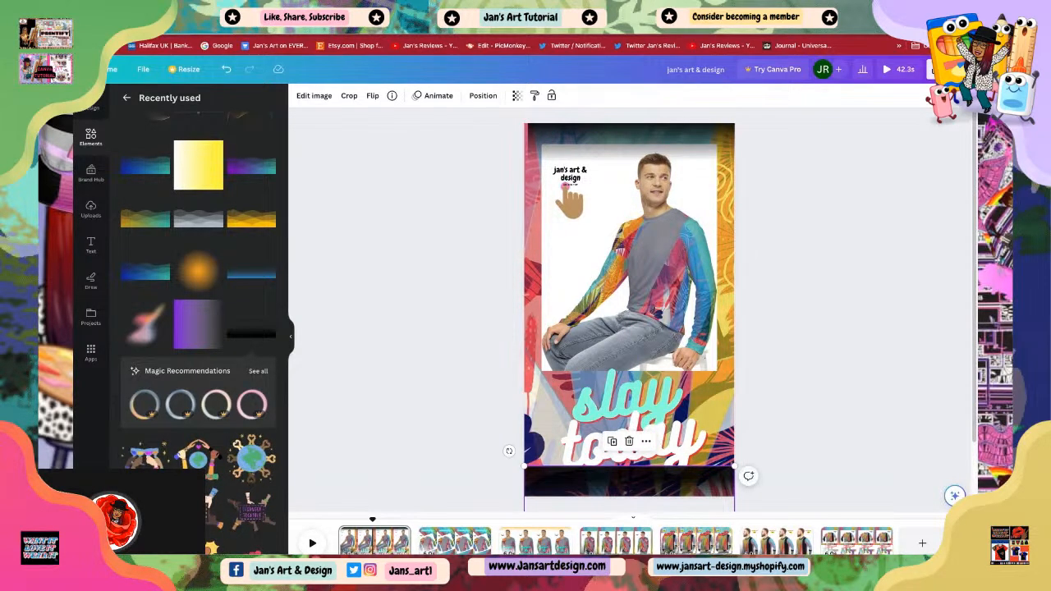
left_click(373, 96)
left_click(399, 141)
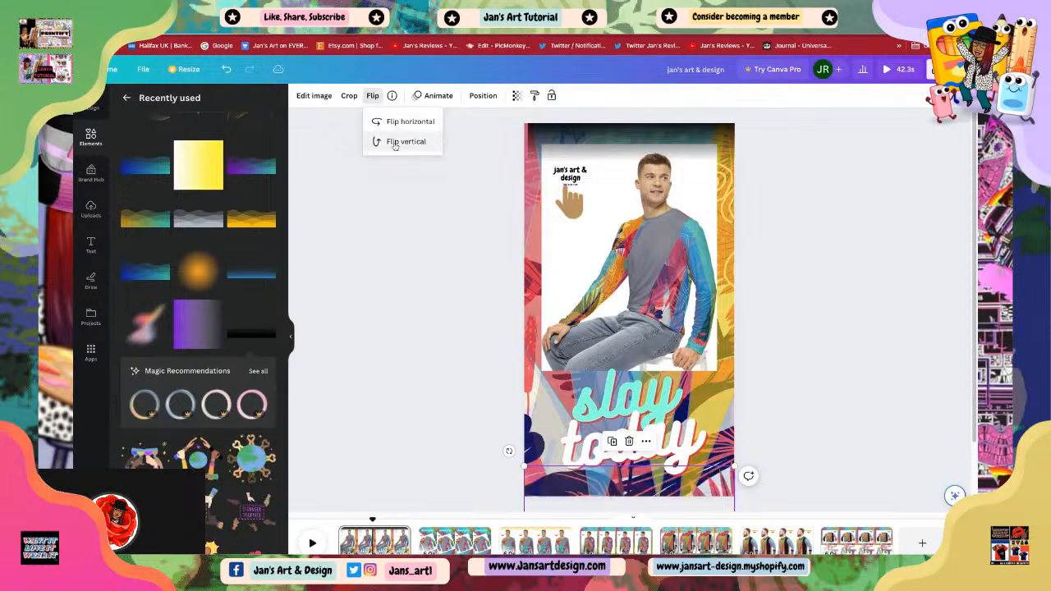
left_click(620, 486)
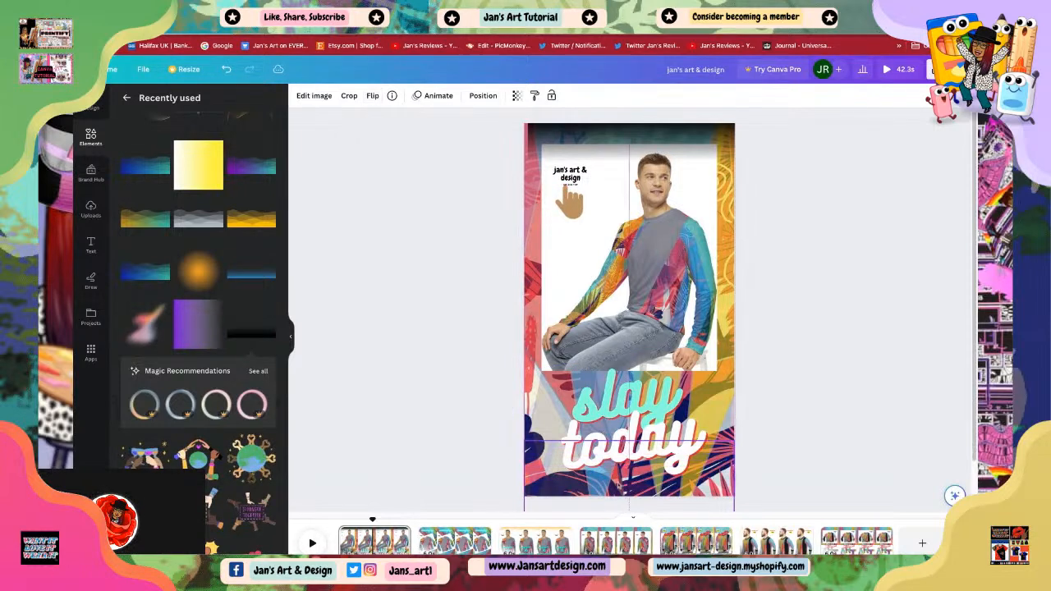
left_click_drag(620, 486, 625, 473)
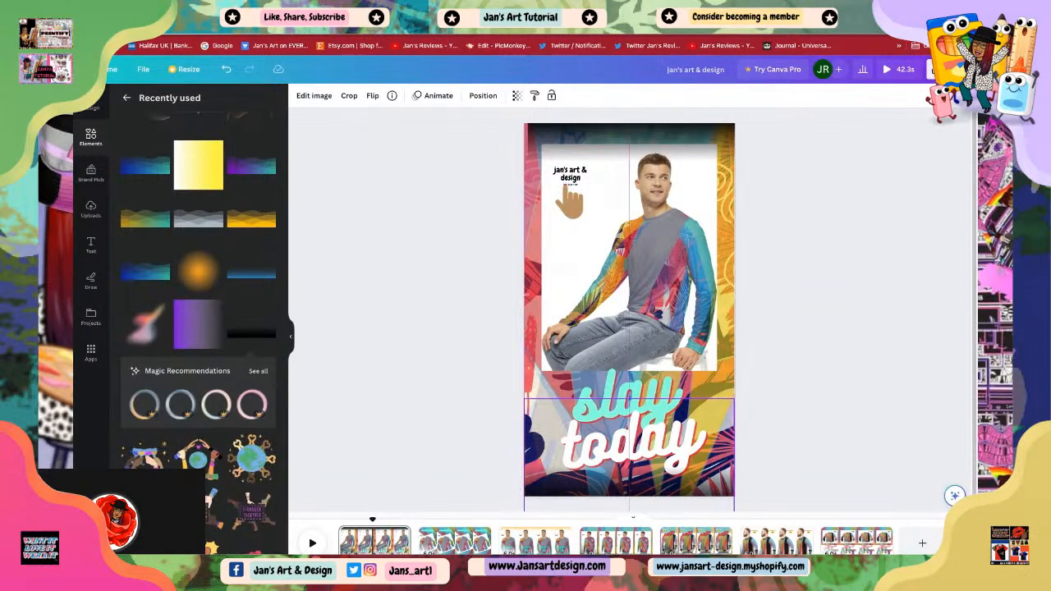
left_click(789, 411)
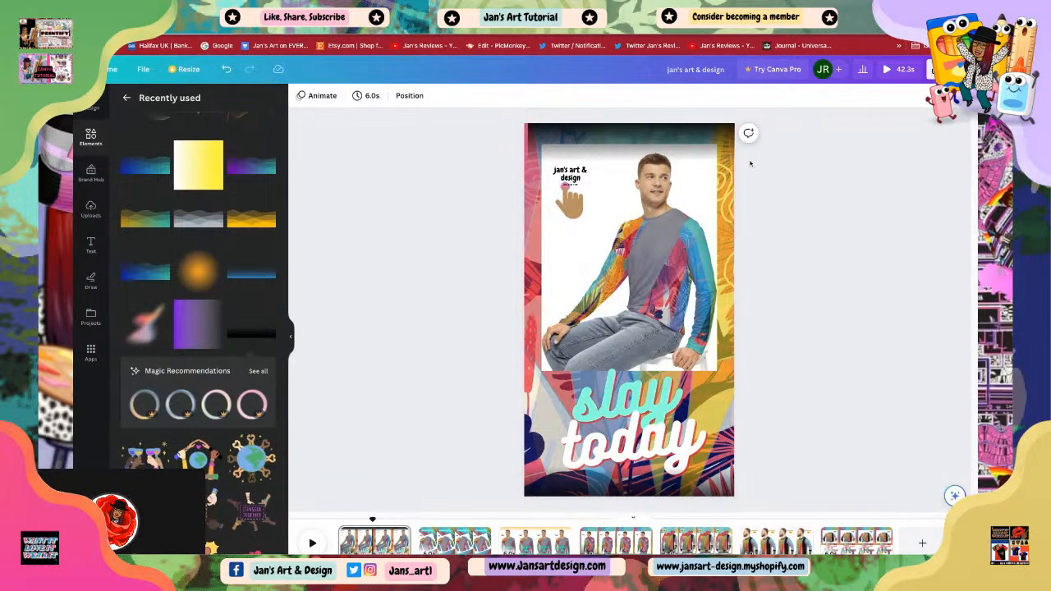
Step: Duplicate the top gradient again and fit the copy over the top of the photo frame
left_click(578, 131)
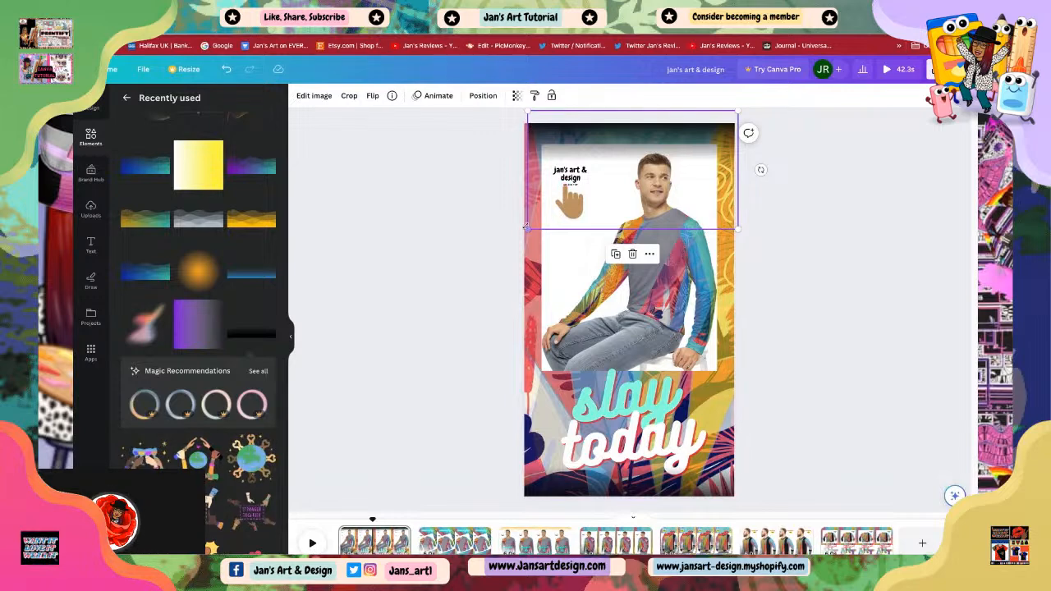
left_click(742, 139)
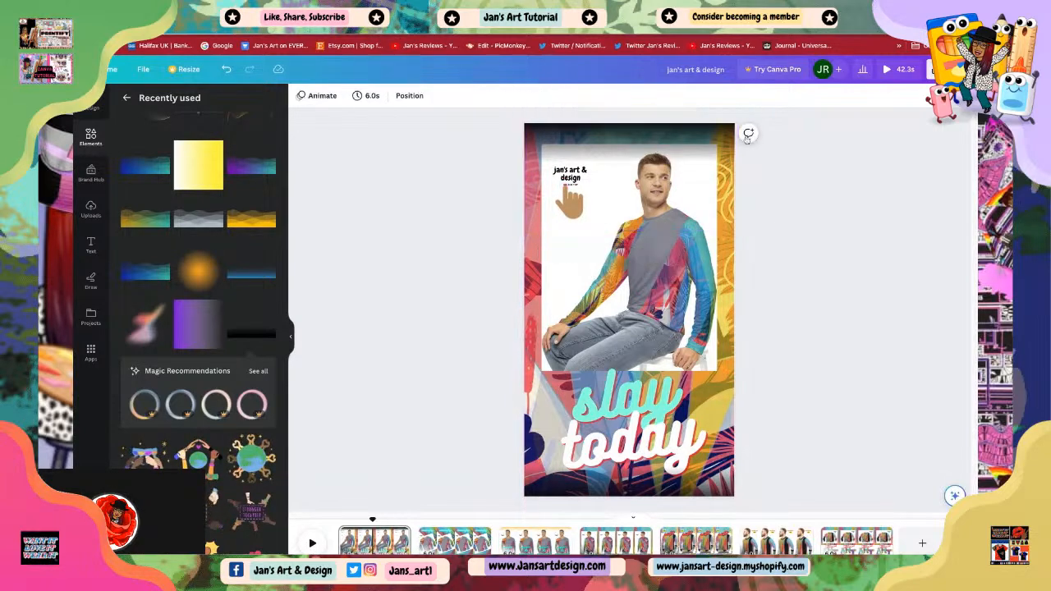
left_click(641, 235)
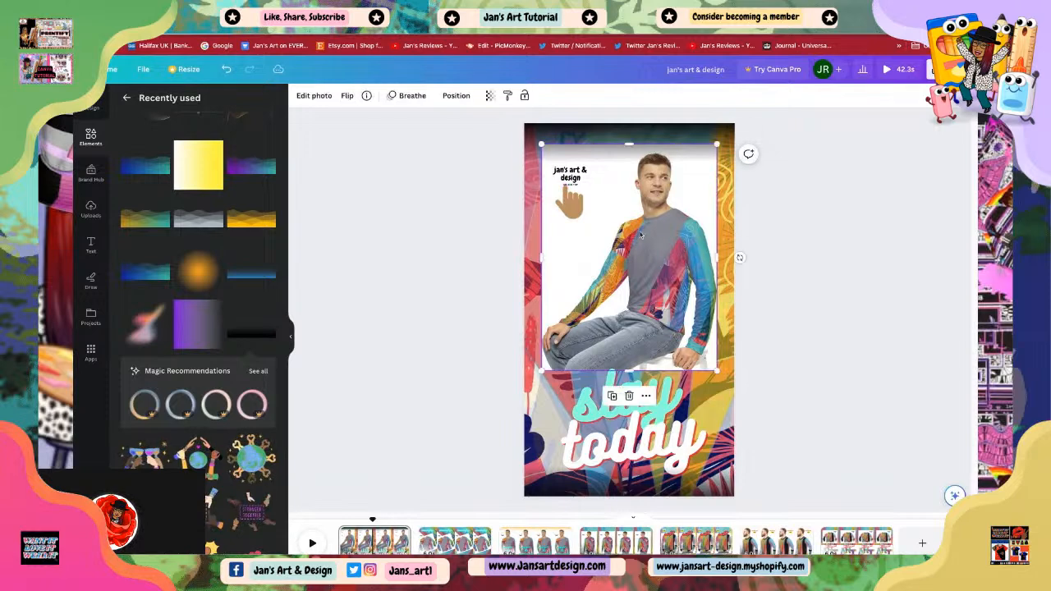
left_click(653, 134)
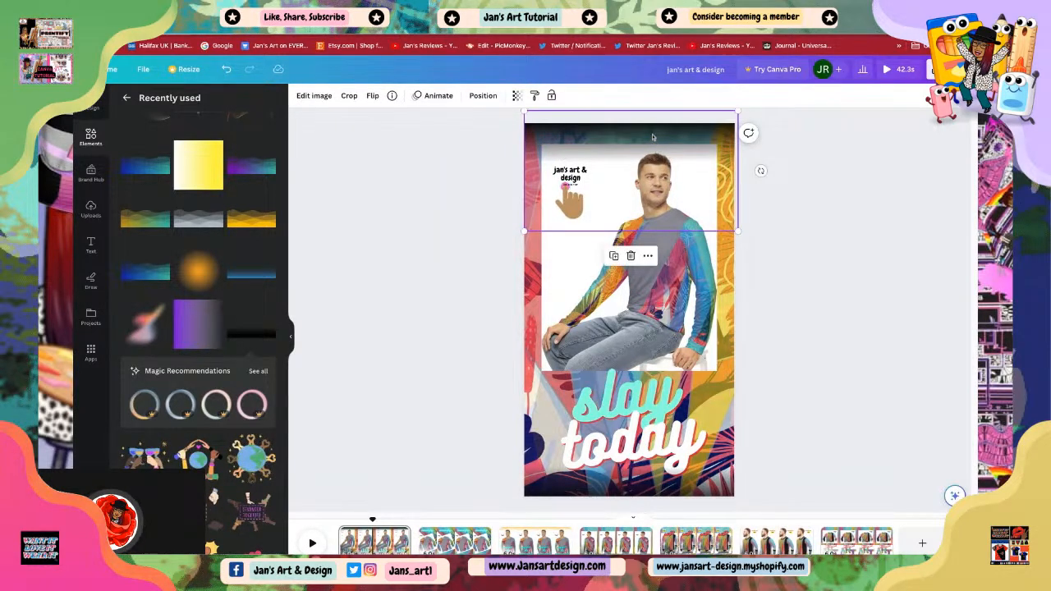
left_click(615, 257)
left_click_drag(635, 165, 638, 196)
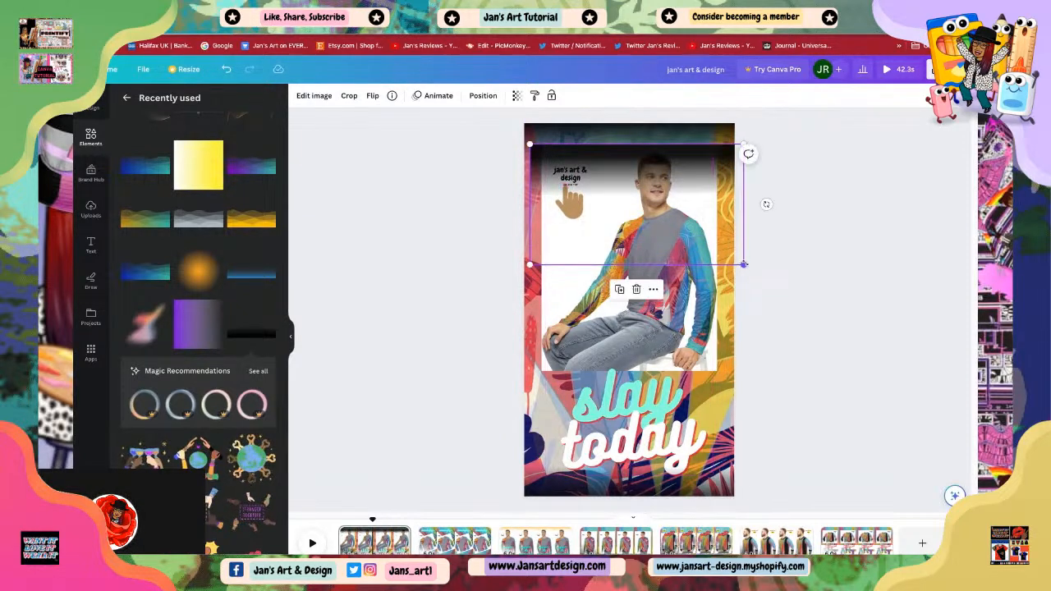
left_click_drag(743, 265, 685, 229)
left_click_drag(574, 182, 595, 181)
left_click_drag(553, 145, 549, 142)
left_click_drag(548, 231, 541, 235)
left_click_drag(707, 234, 717, 242)
left_click_drag(641, 215, 641, 198)
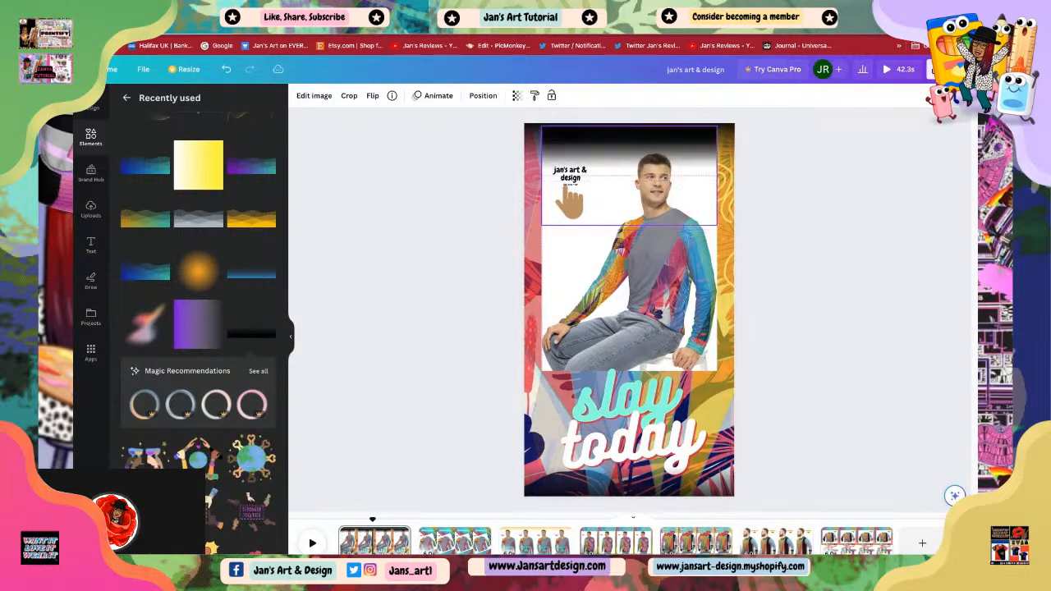
left_click(837, 267)
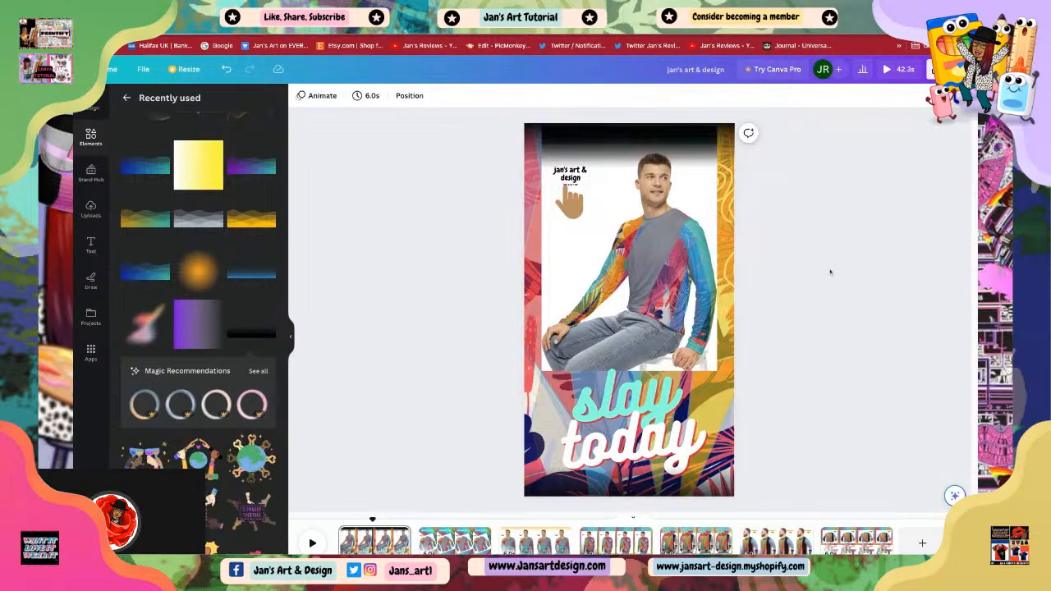
left_click(607, 166)
left_click_drag(607, 165, 607, 268)
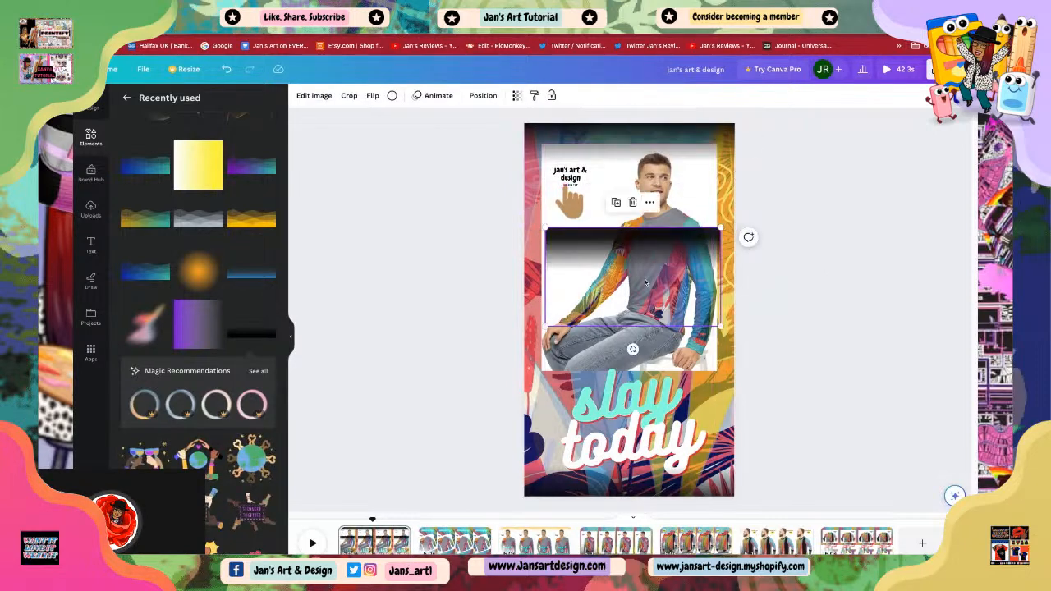
key("ctrl+z")
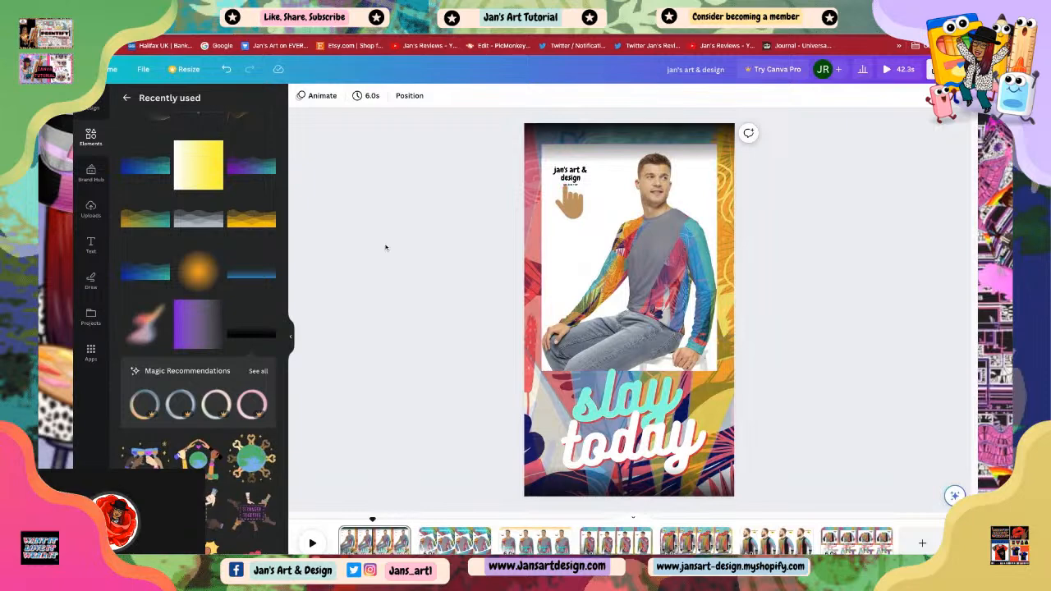
scroll(198, 290, "up", 3)
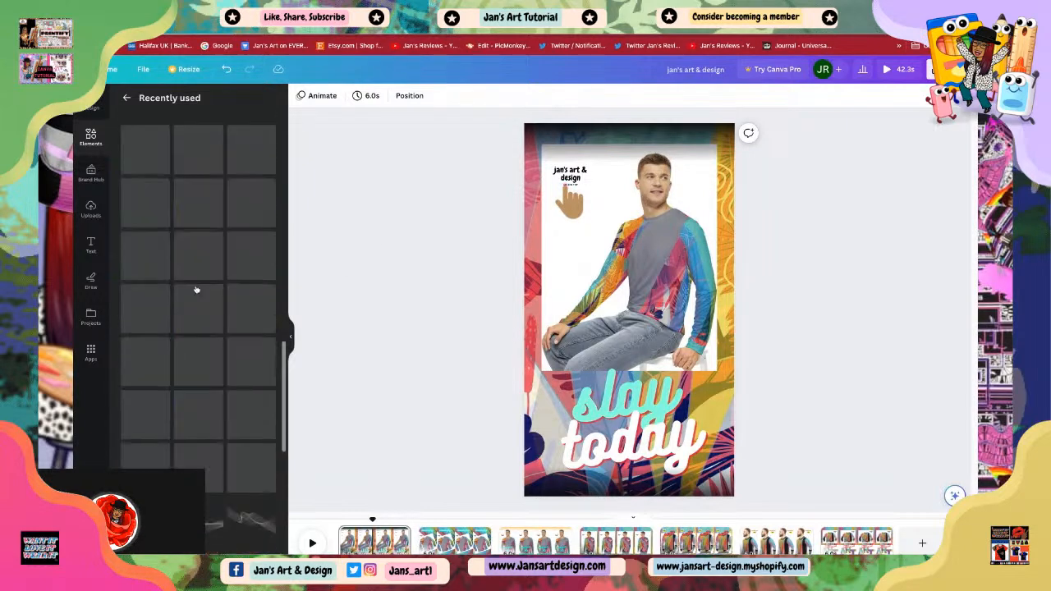
Step: Open the 'comfy' page, add the blue gradient element from recently used, rotate it about 38° and place it at the lower-left corner
scroll(234, 315, "down", 2)
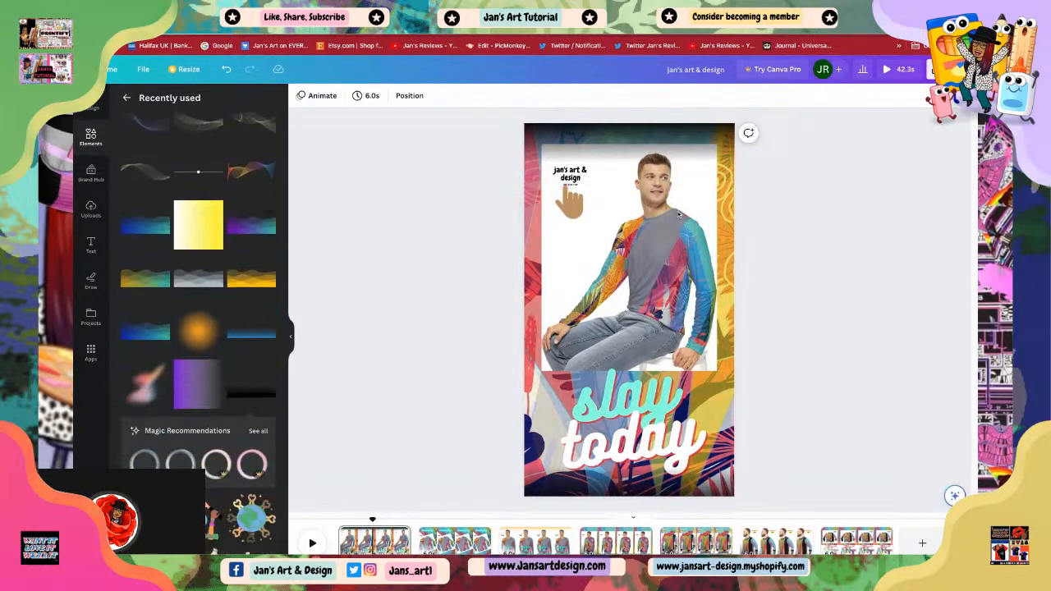
left_click(619, 134)
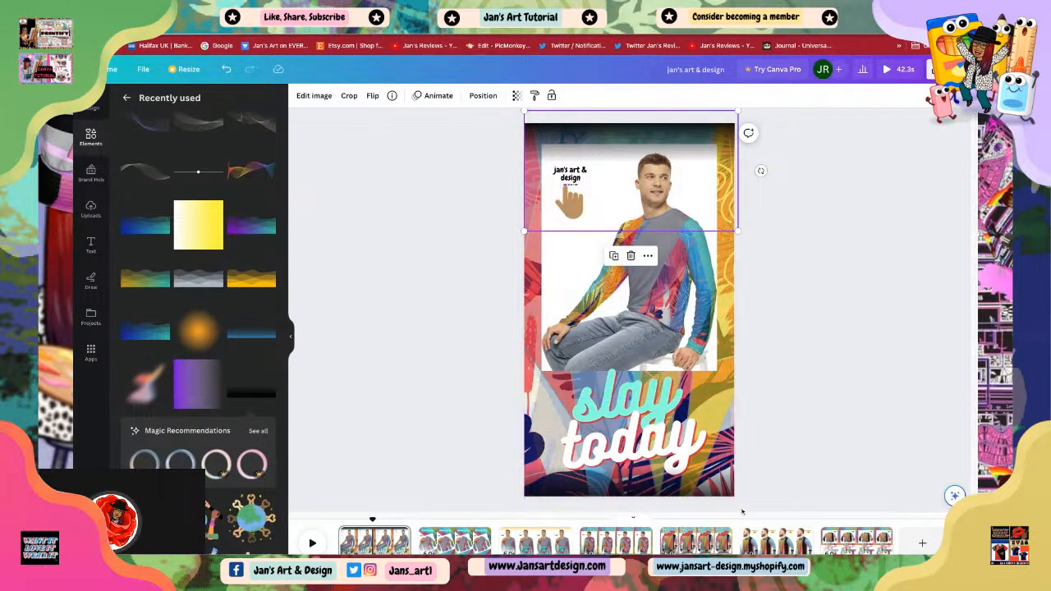
left_click(451, 543)
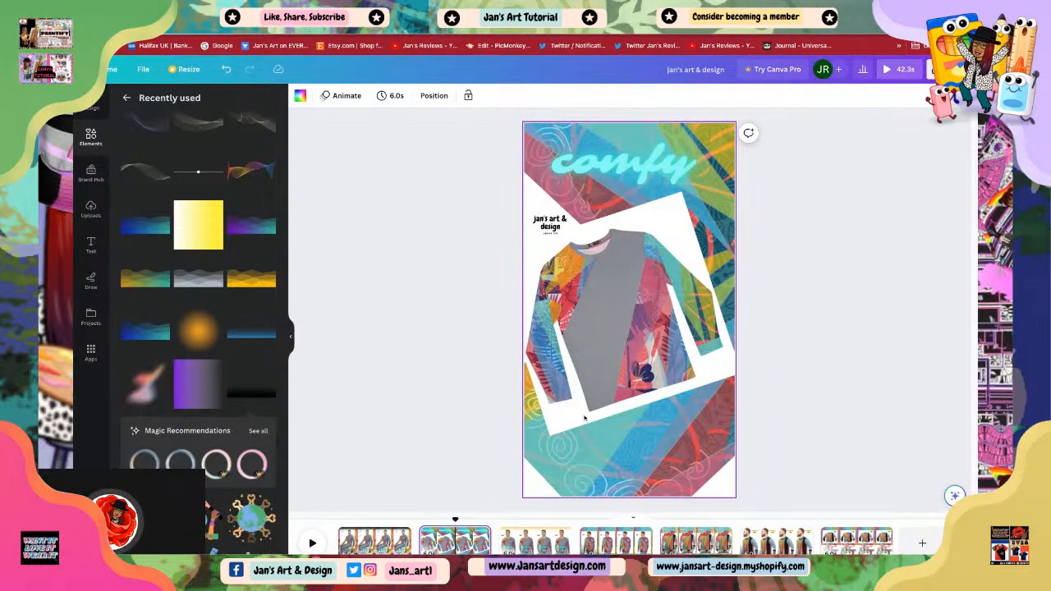
left_click(573, 415)
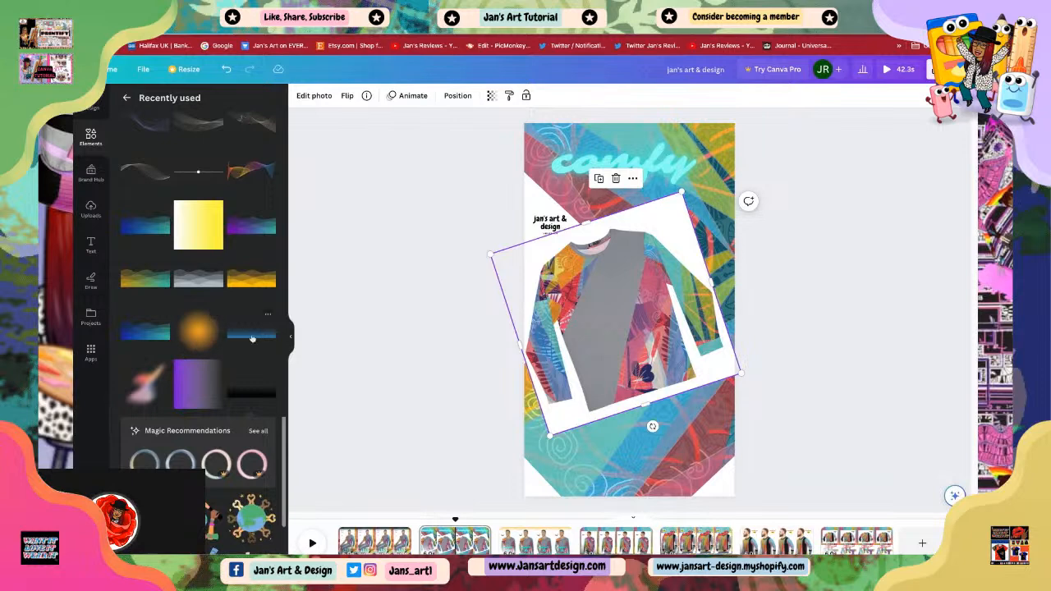
left_click(254, 337)
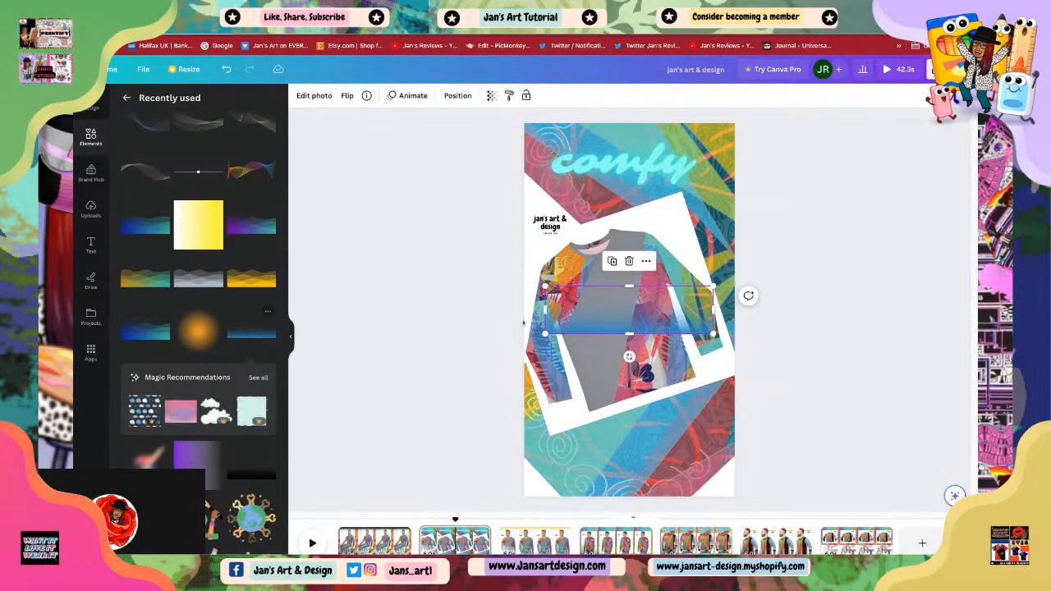
mouse_move(663, 315)
left_mouse_down()
mouse_move(606, 444)
mouse_move(607, 473)
mouse_move(662, 228)
mouse_move(629, 284)
mouse_move(632, 461)
left_mouse_up()
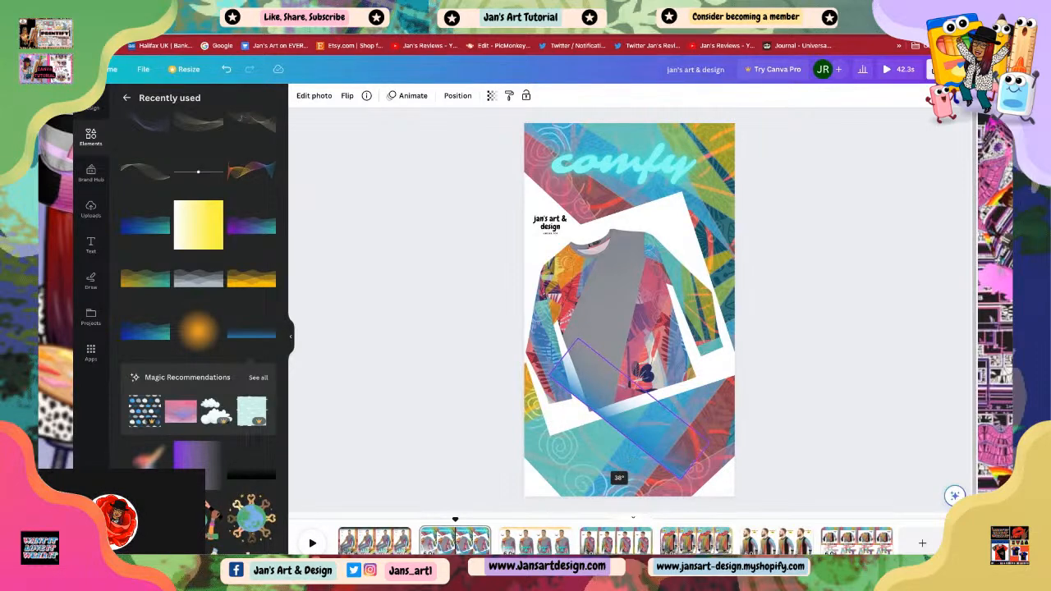
left_click_drag(632, 461, 631, 461)
mouse_move(648, 412)
left_mouse_down()
mouse_move(588, 469)
mouse_move(573, 436)
left_mouse_up()
left_click_drag(540, 468, 584, 453)
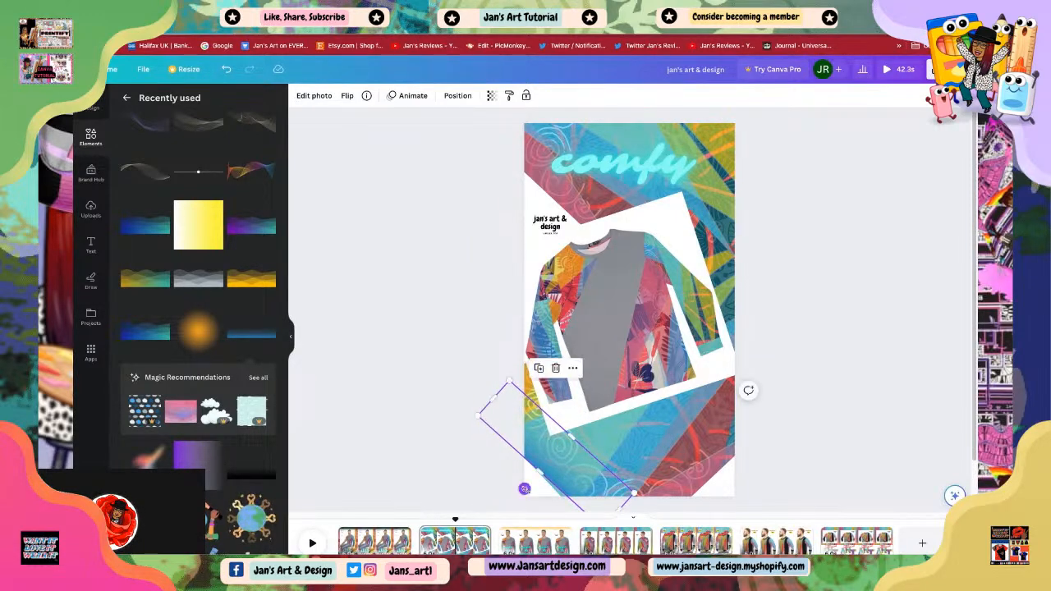
left_click_drag(525, 489, 529, 491)
left_click(804, 453)
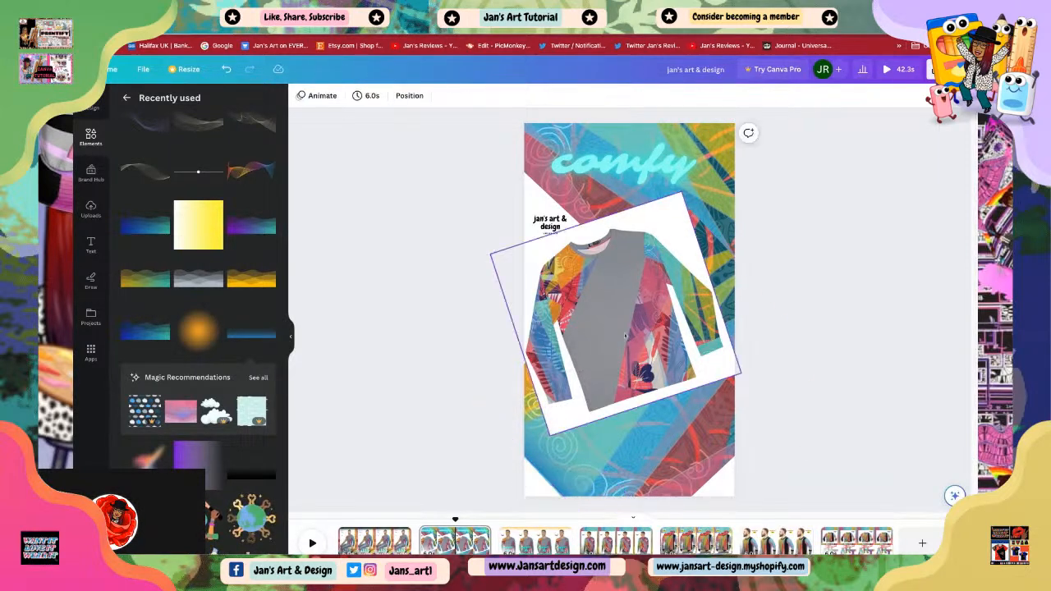
Step: Duplicate the blue gradient and move the copy to the page's top-left corner, nudging it into place
left_click(550, 473)
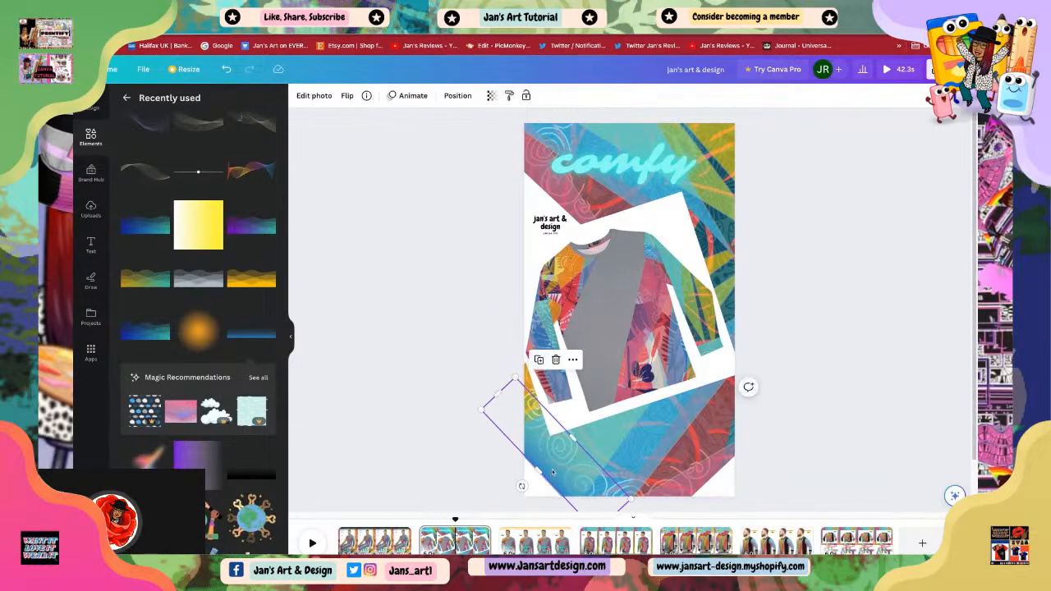
right_click(551, 473)
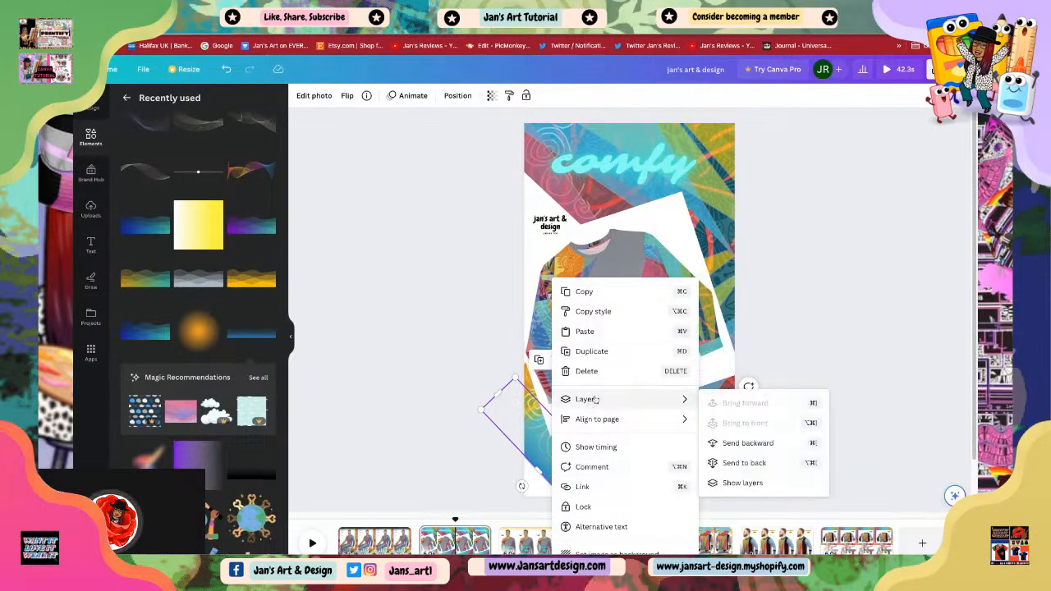
left_click(585, 353)
left_click_drag(562, 465, 581, 192)
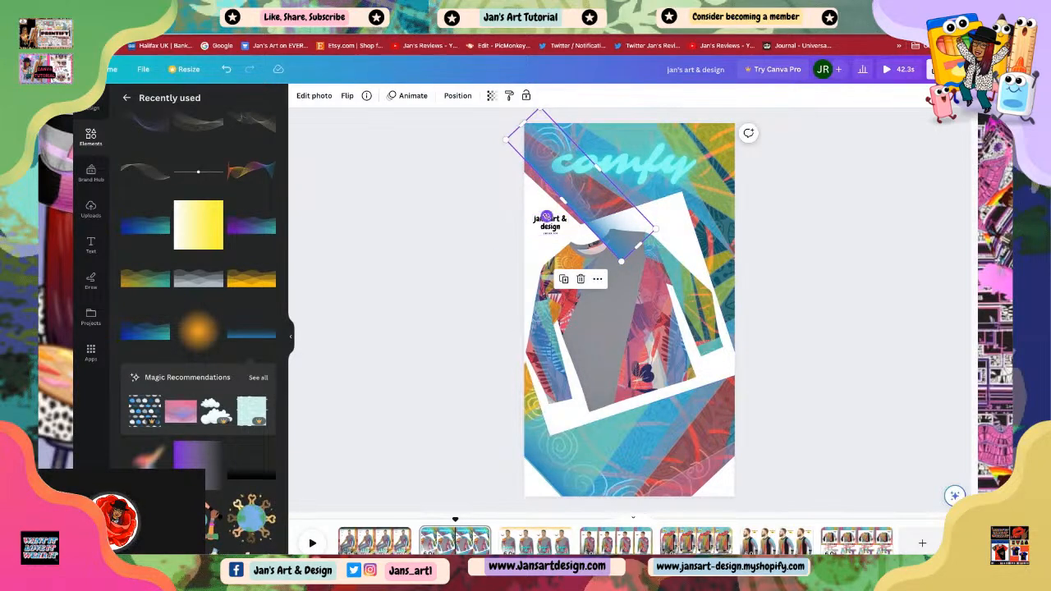
left_click_drag(593, 192, 589, 189)
left_click_drag(543, 222, 585, 182)
left_click(788, 297)
left_click(565, 200)
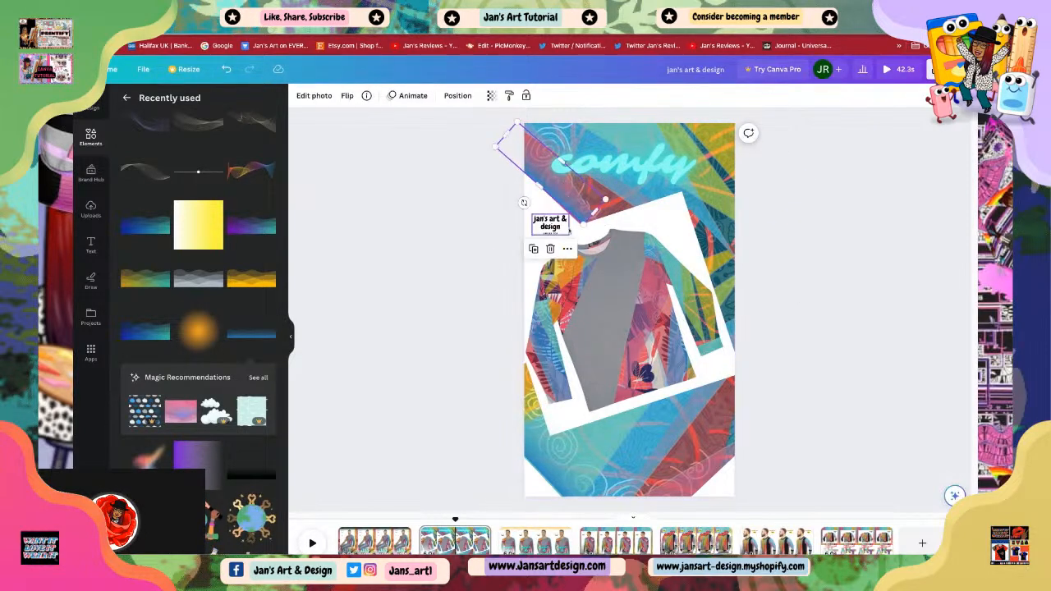
left_click_drag(524, 202, 546, 221)
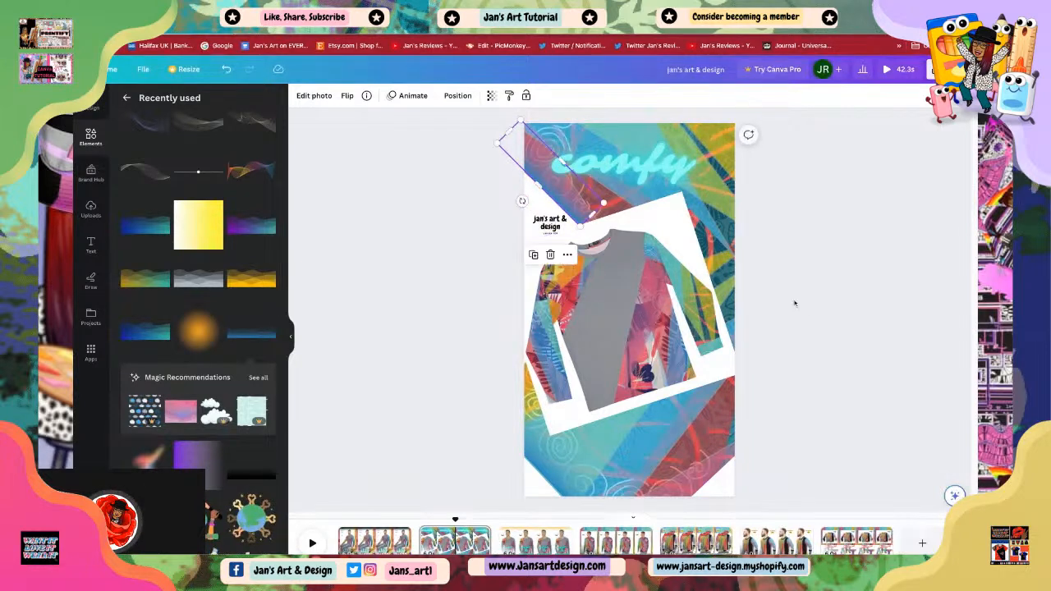
left_click(832, 317)
left_click(571, 208)
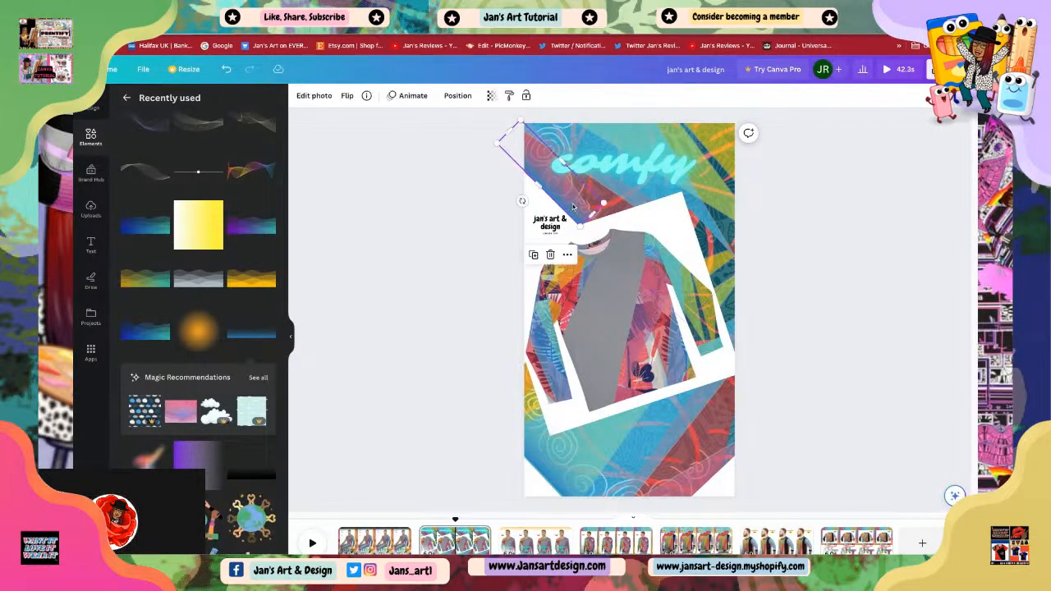
key("Up")
key("Up")
key("Up")
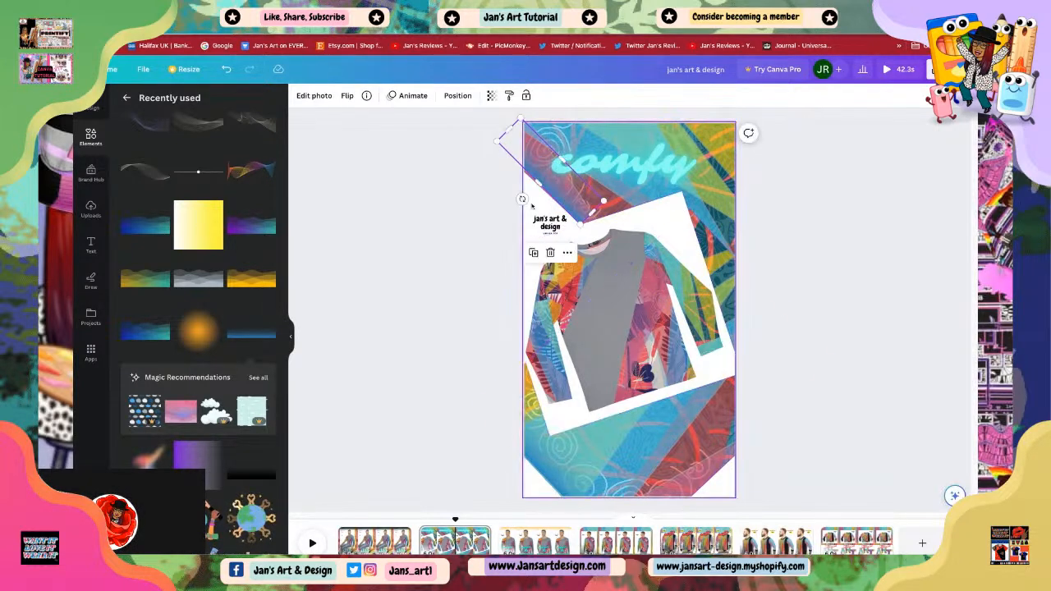
left_click_drag(523, 198, 523, 199)
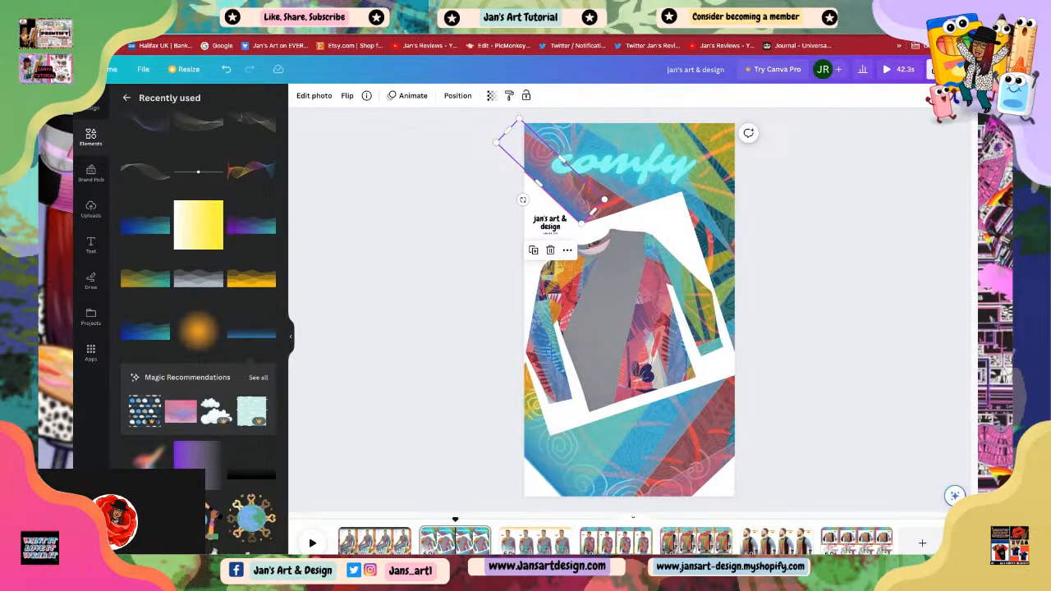
key("Down")
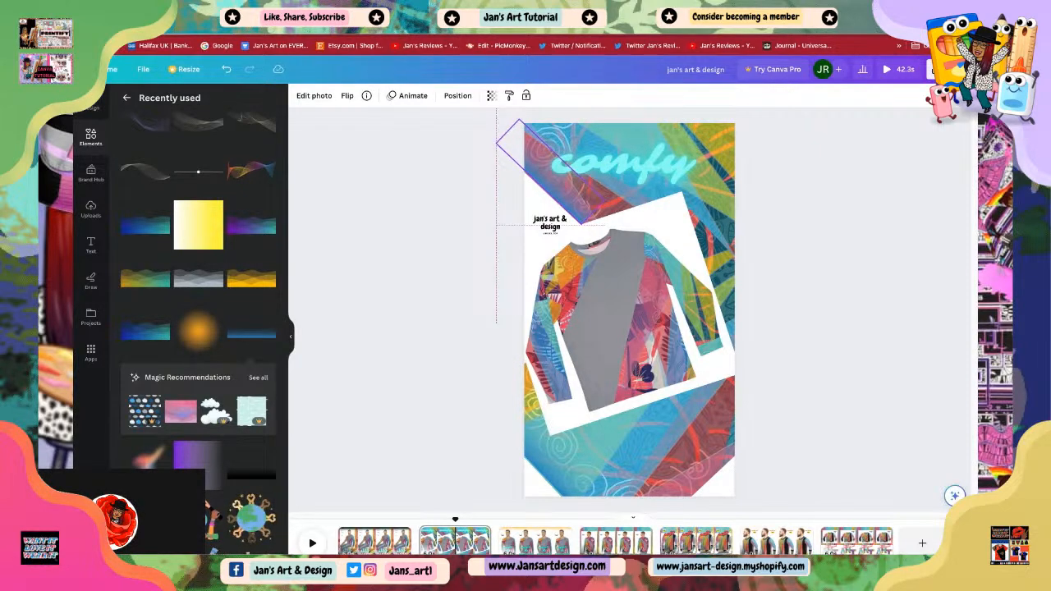
left_click(826, 297)
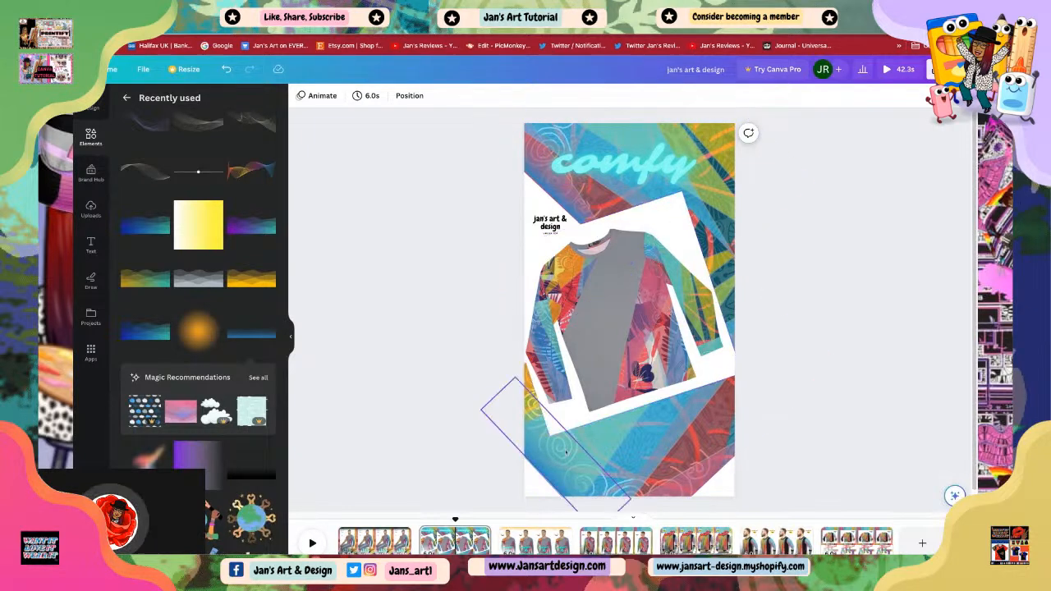
Step: Duplicate the lower-left blue gradient again and move the copy to the page's bottom-right corner
left_click(553, 481)
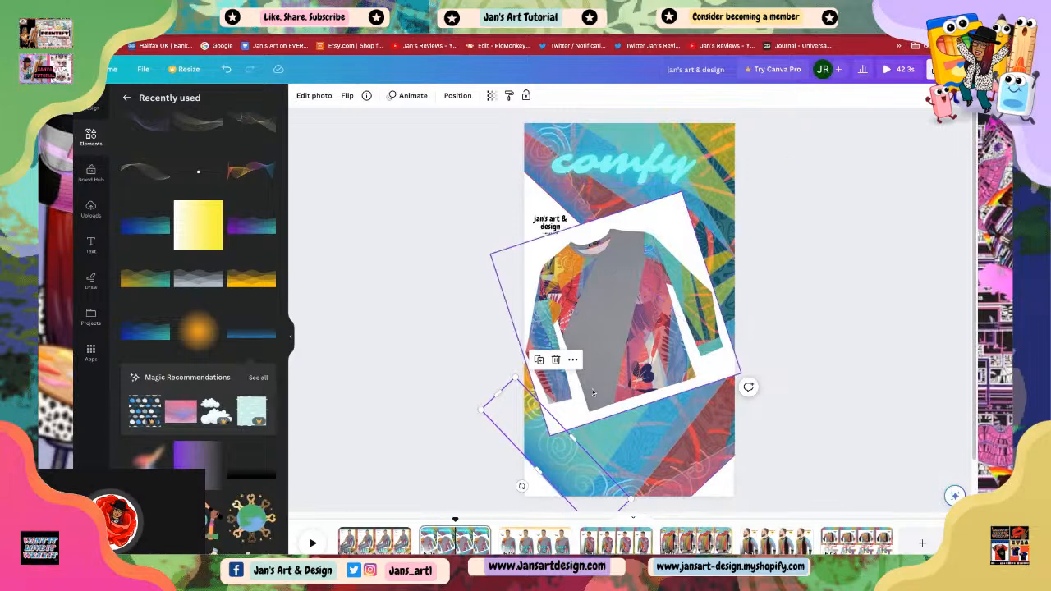
right_click(558, 469)
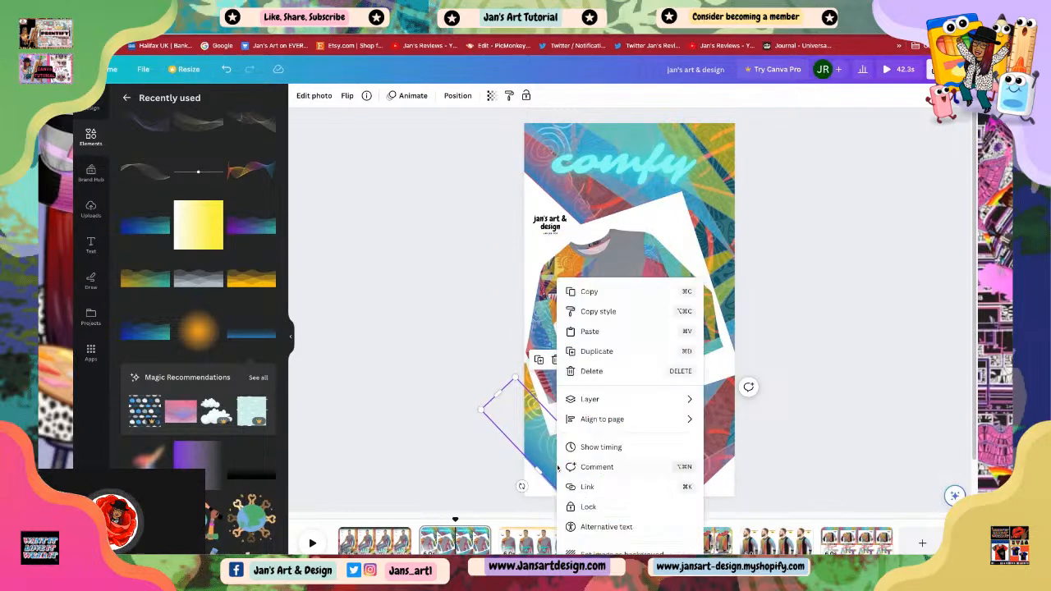
left_click(600, 351)
left_click_drag(579, 498, 711, 443)
mouse_move(634, 376)
left_mouse_down()
mouse_move(689, 447)
mouse_move(643, 381)
left_mouse_up()
left_click_drag(734, 486, 737, 490)
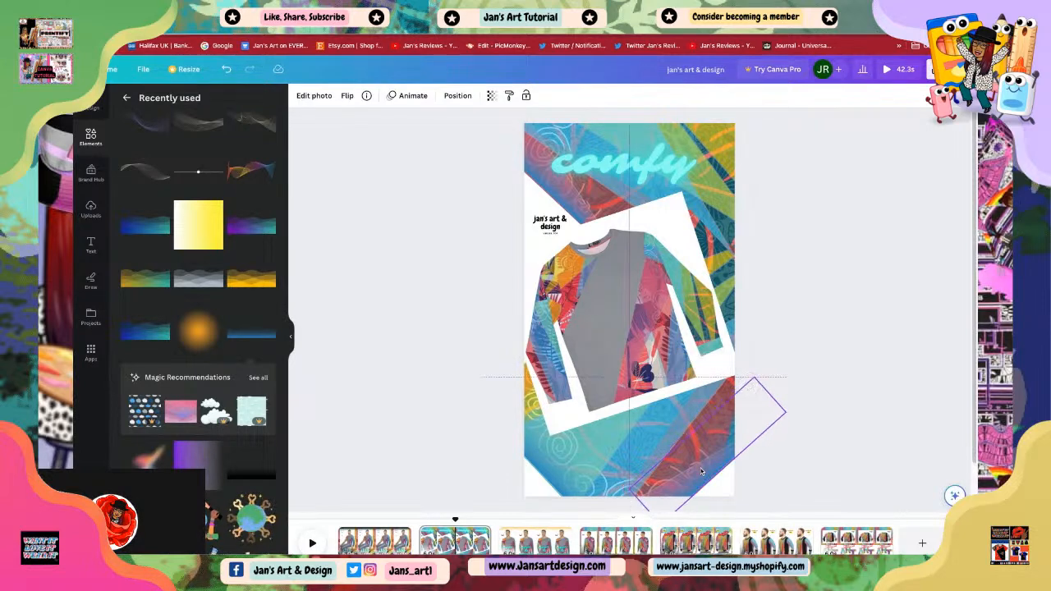
left_click(828, 397)
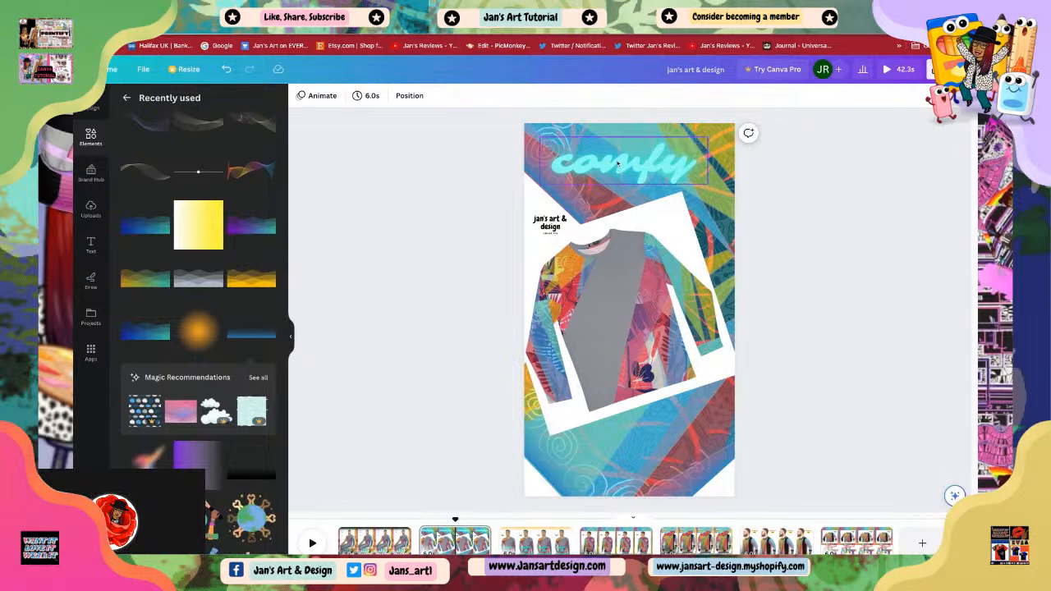
Step: Enlarge the 'comfy' text and rotate it diagonally along the top-left gradient
left_click(546, 168)
left_click_drag(540, 184, 512, 191)
mouse_move(597, 172)
left_mouse_down()
mouse_move(620, 172)
mouse_move(584, 186)
mouse_move(584, 156)
mouse_move(584, 171)
left_mouse_up()
left_click(795, 252)
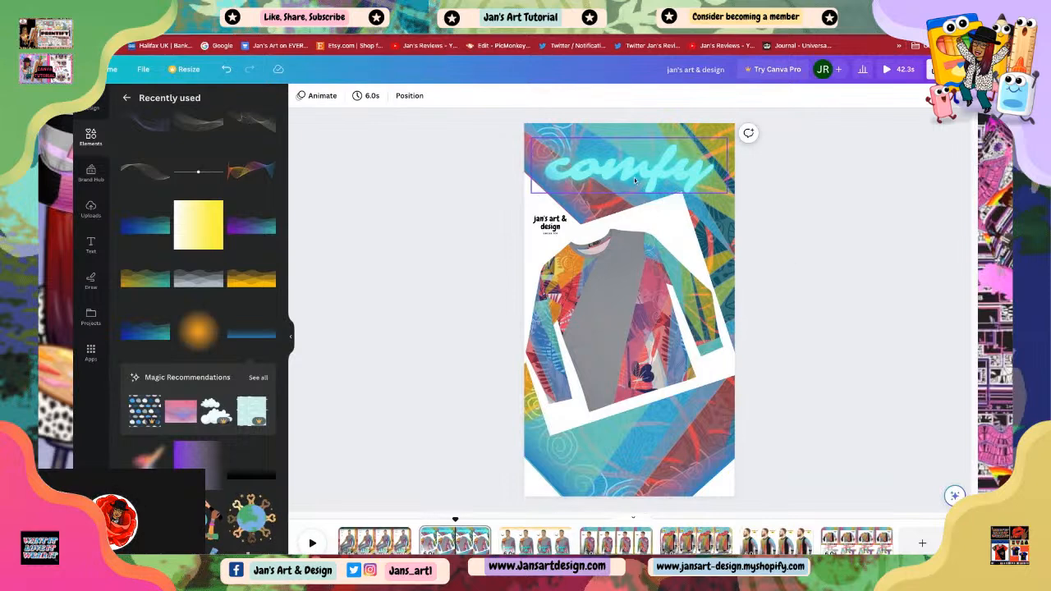
left_click(635, 181)
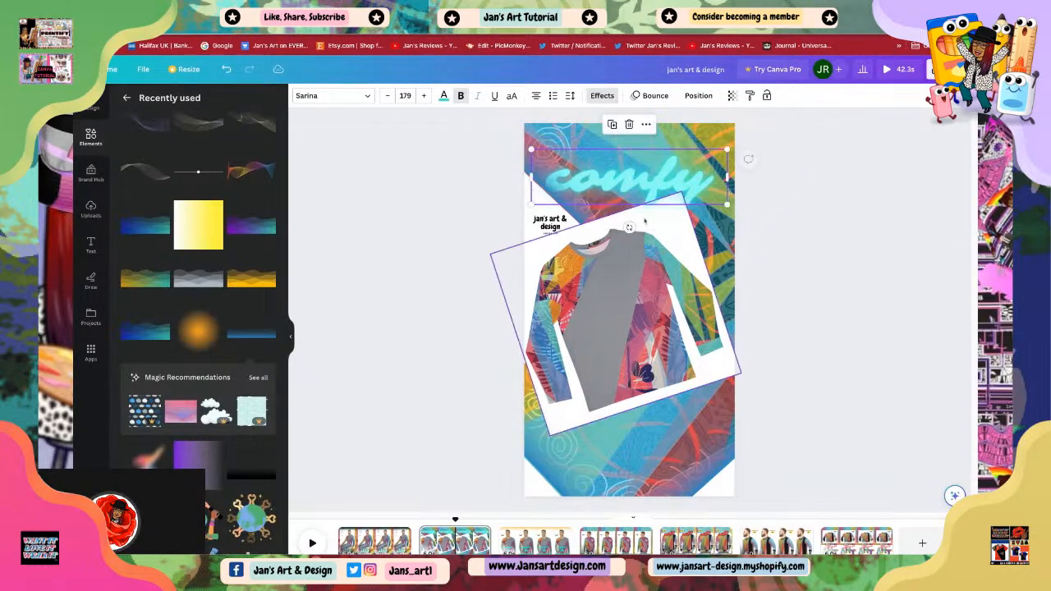
left_click_drag(629, 226, 603, 234)
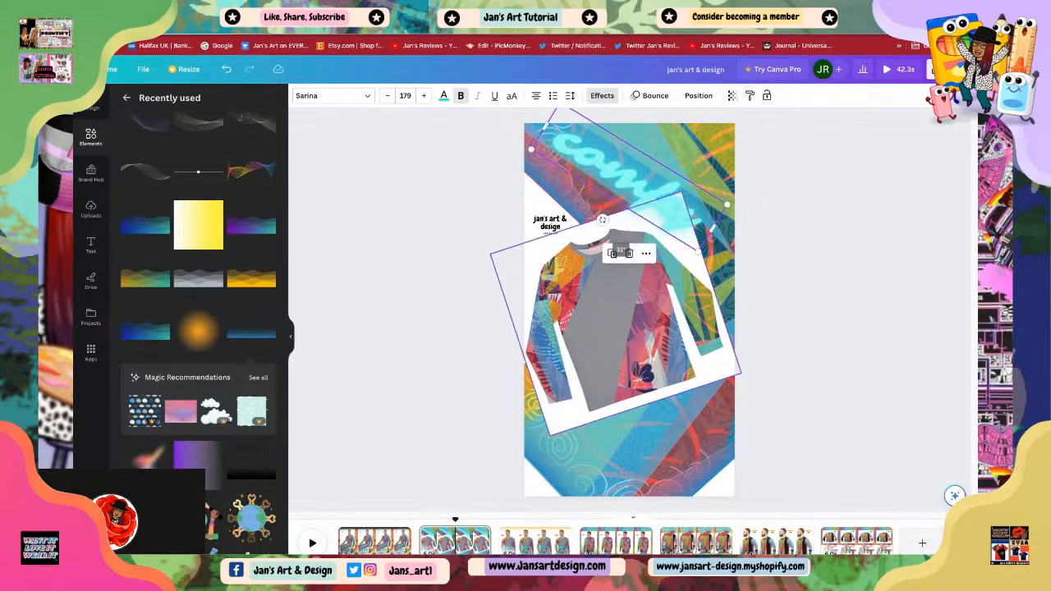
mouse_move(637, 186)
left_mouse_down()
mouse_move(651, 198)
mouse_move(638, 187)
left_mouse_up()
left_click_drag(617, 231, 614, 230)
left_click(662, 229)
left_click(665, 224)
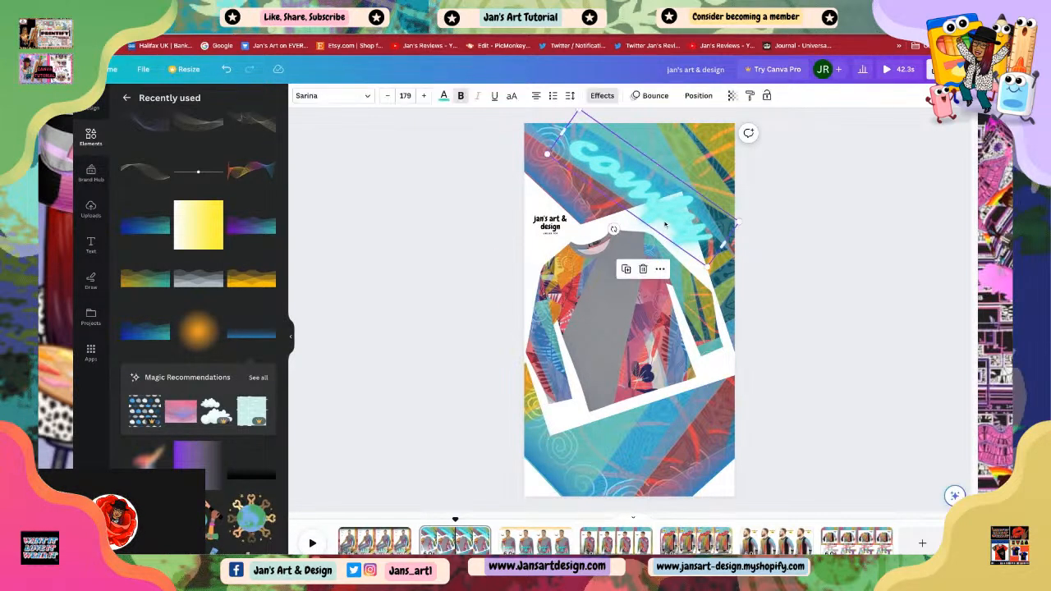
left_click(815, 256)
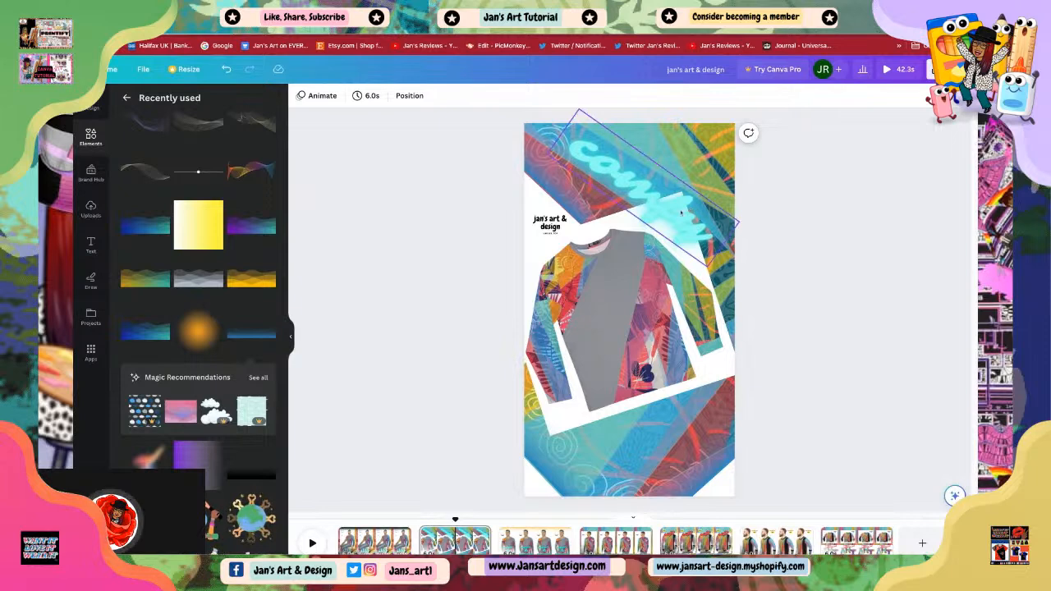
Step: Apply the Splice text effect to 'comfy' and set its effect colour to orange
left_click(657, 184)
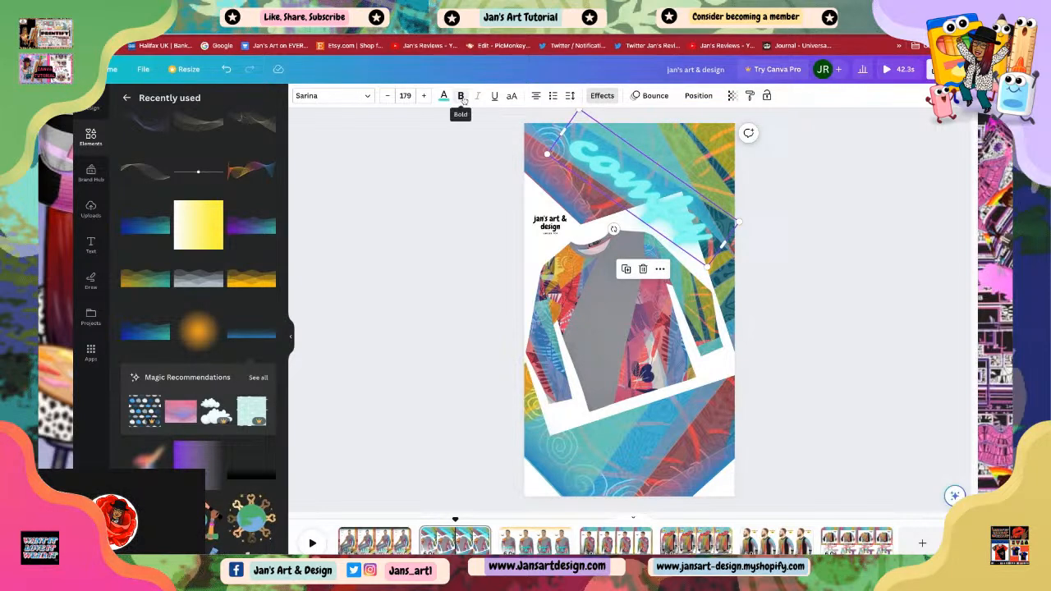
left_click(602, 95)
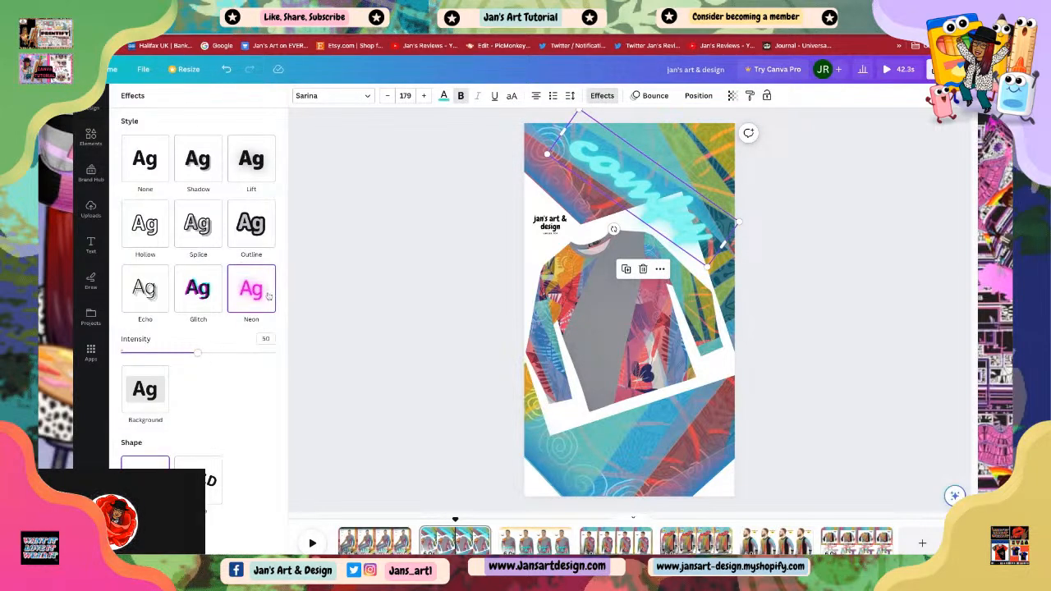
left_click(197, 230)
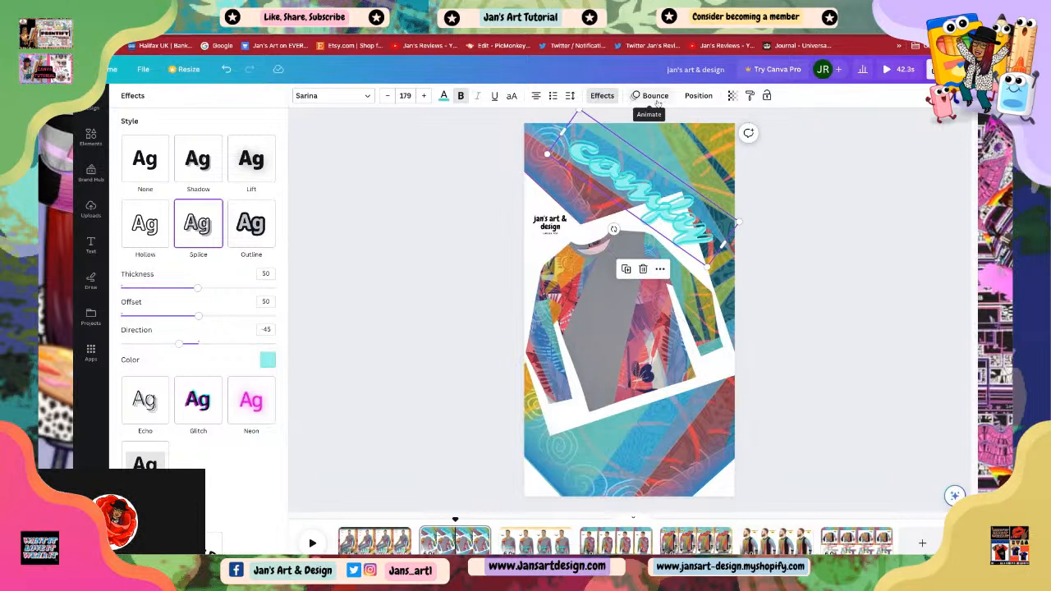
left_click(268, 362)
scroll(240, 336, "down", 2)
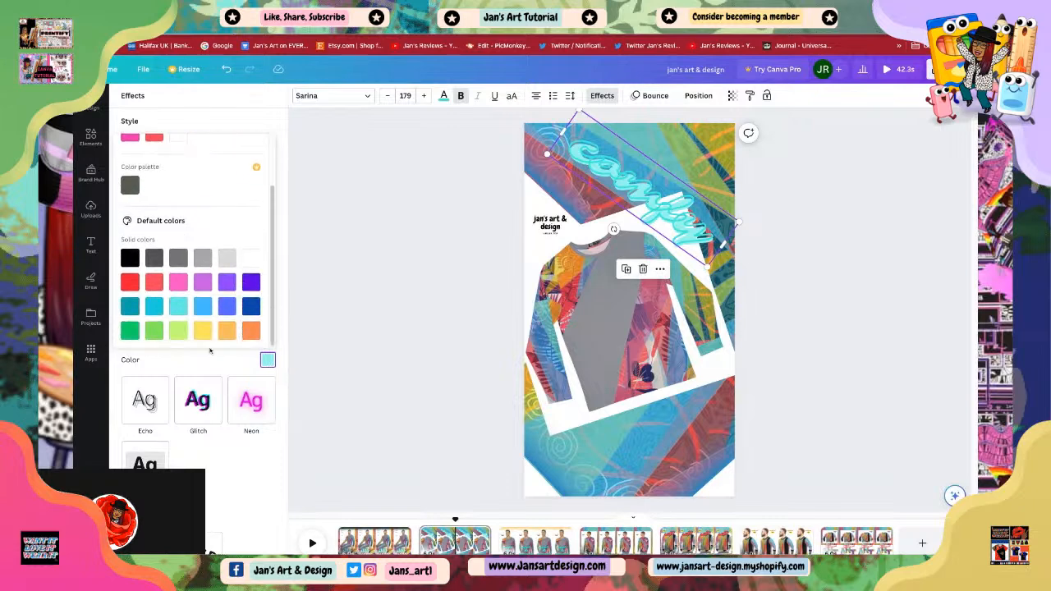
left_click(251, 331)
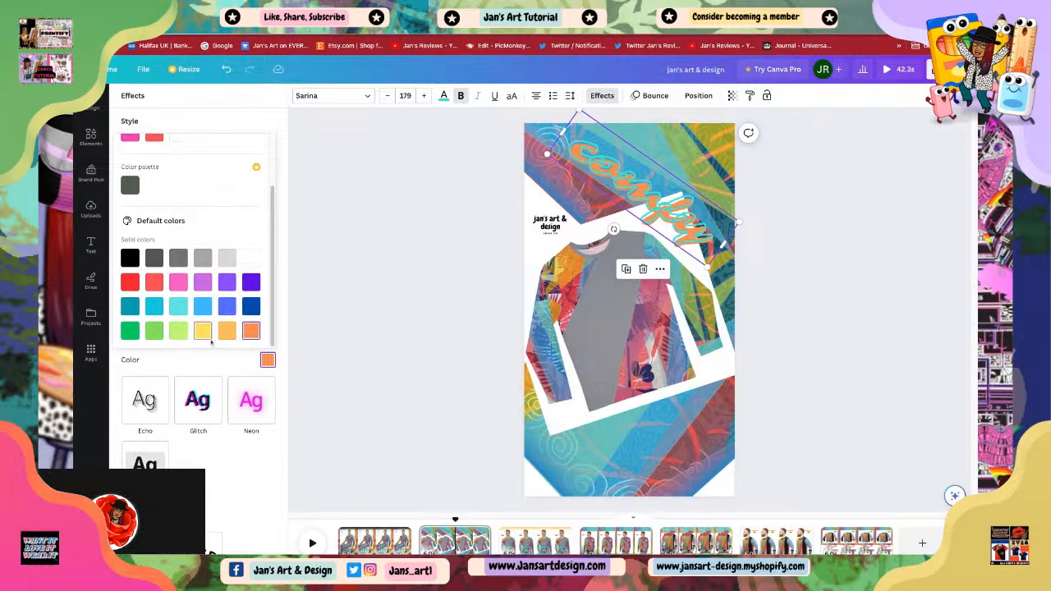
left_click(321, 332)
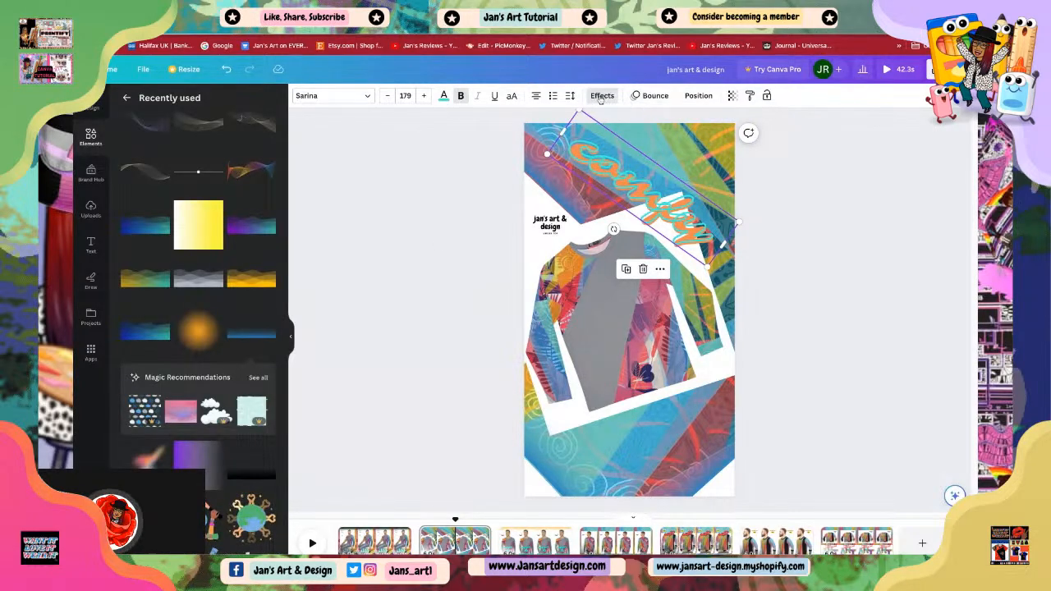
left_click(600, 97)
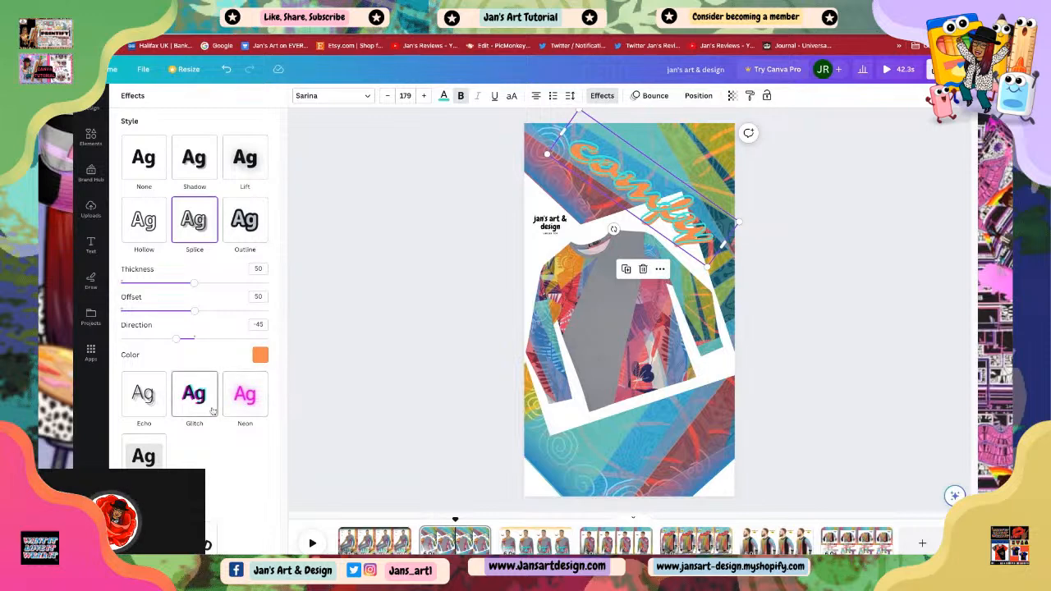
left_click(364, 334)
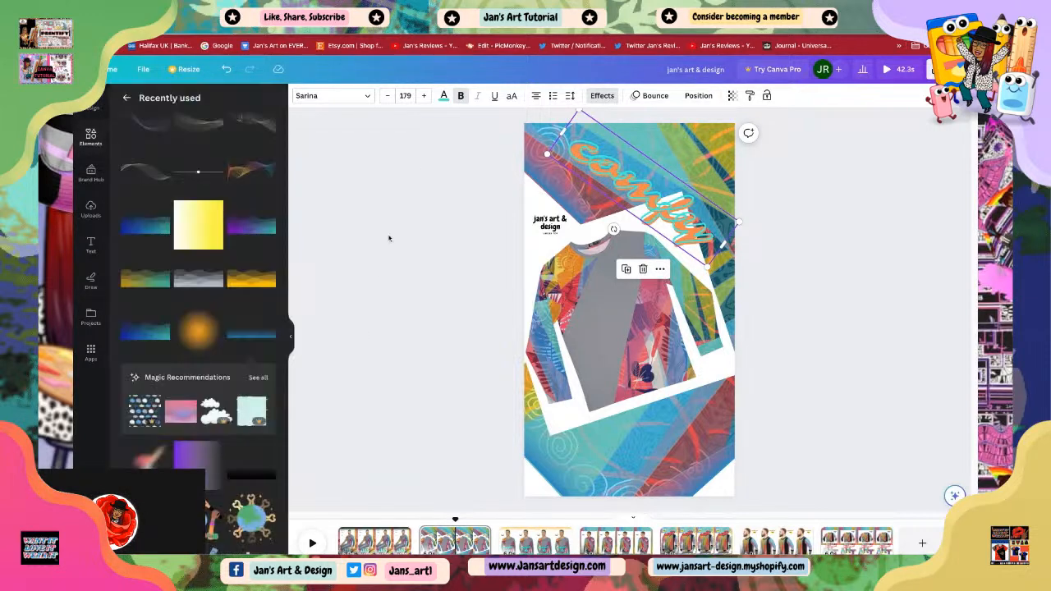
left_click(443, 97)
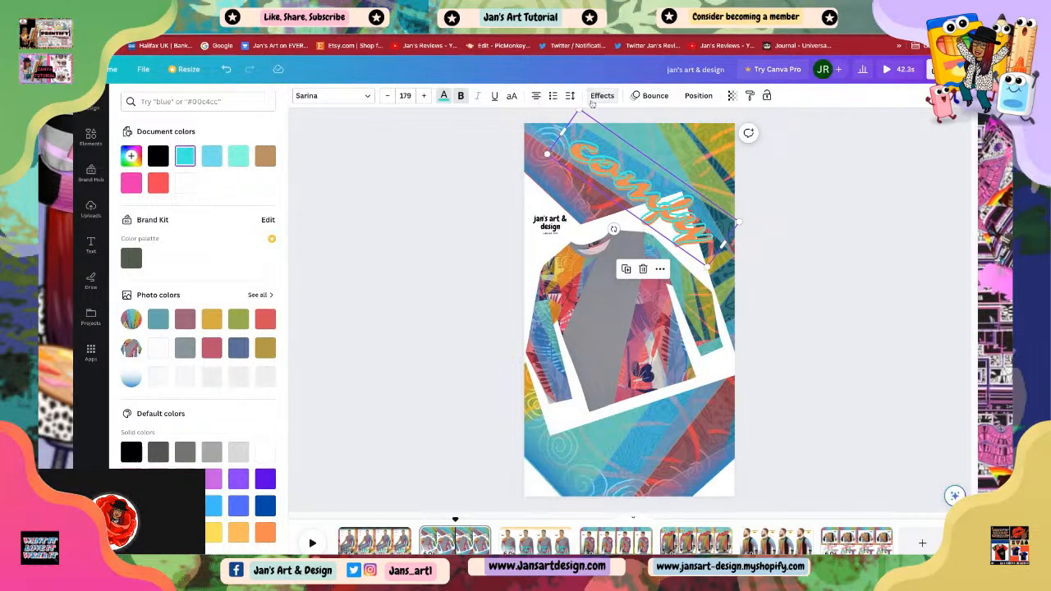
left_click(602, 96)
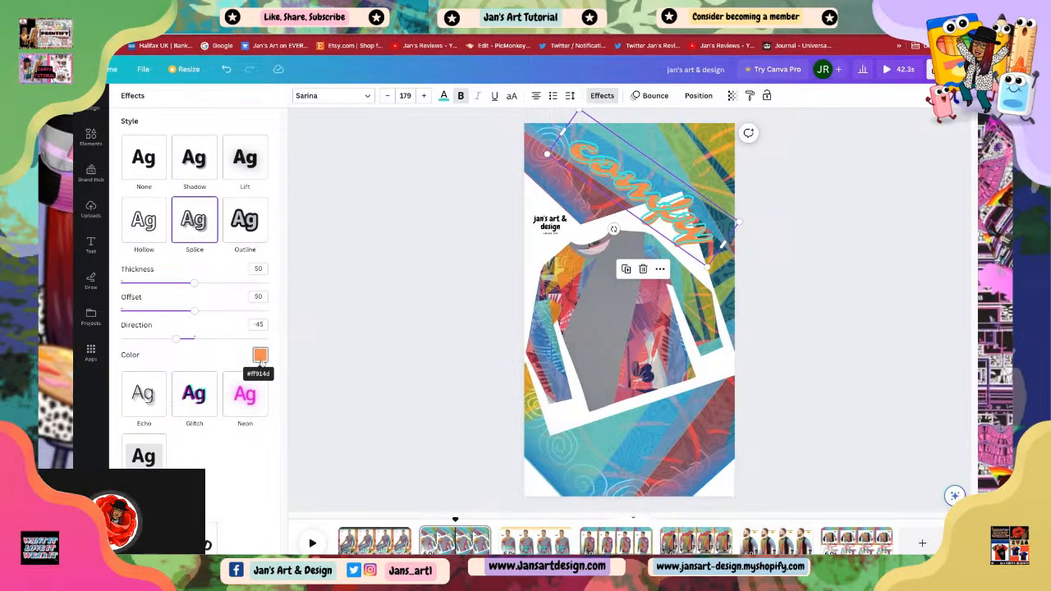
left_click(328, 307)
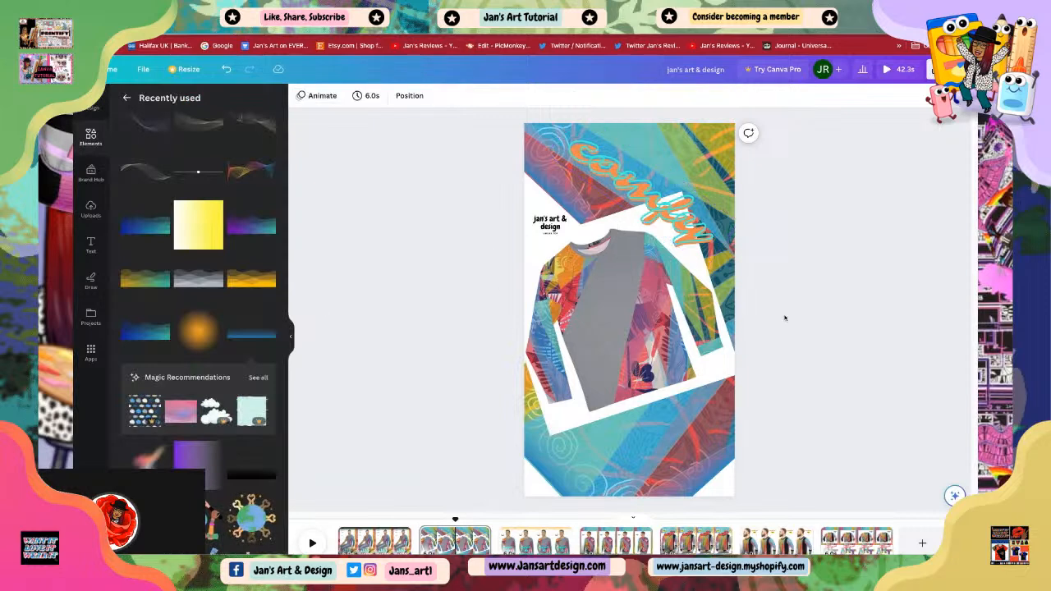
Step: Apply the Roll text animation to the 'comfy' text
left_click(706, 210)
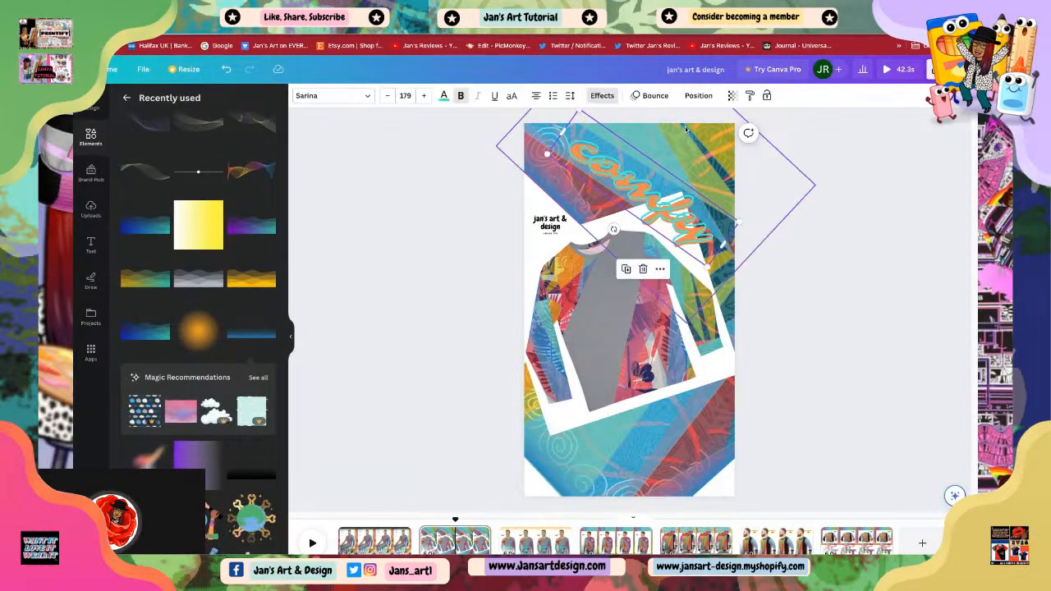
left_click(655, 96)
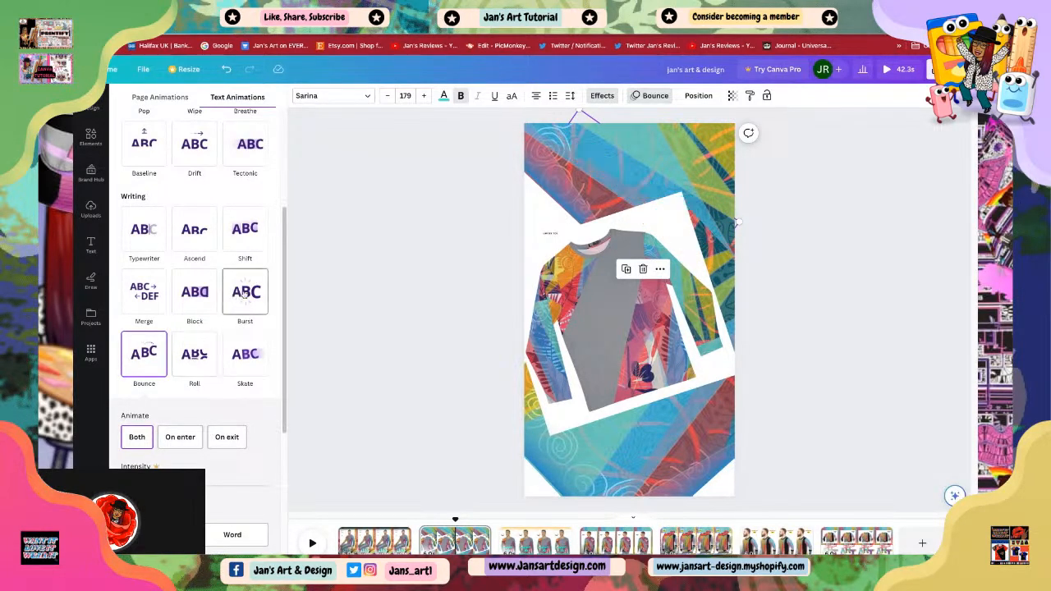
left_click(194, 355)
left_click(371, 404)
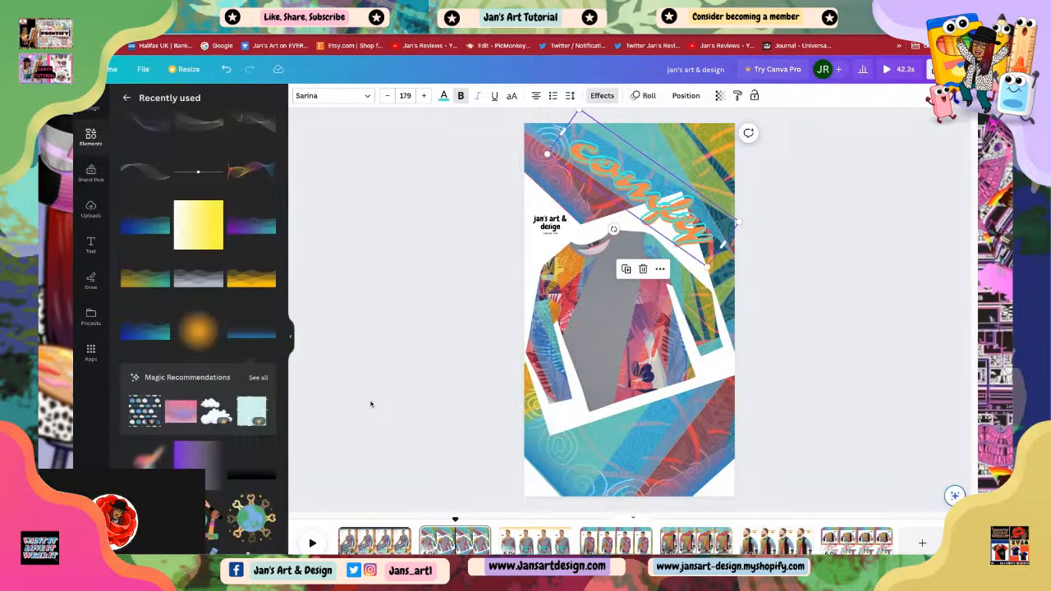
left_click(849, 358)
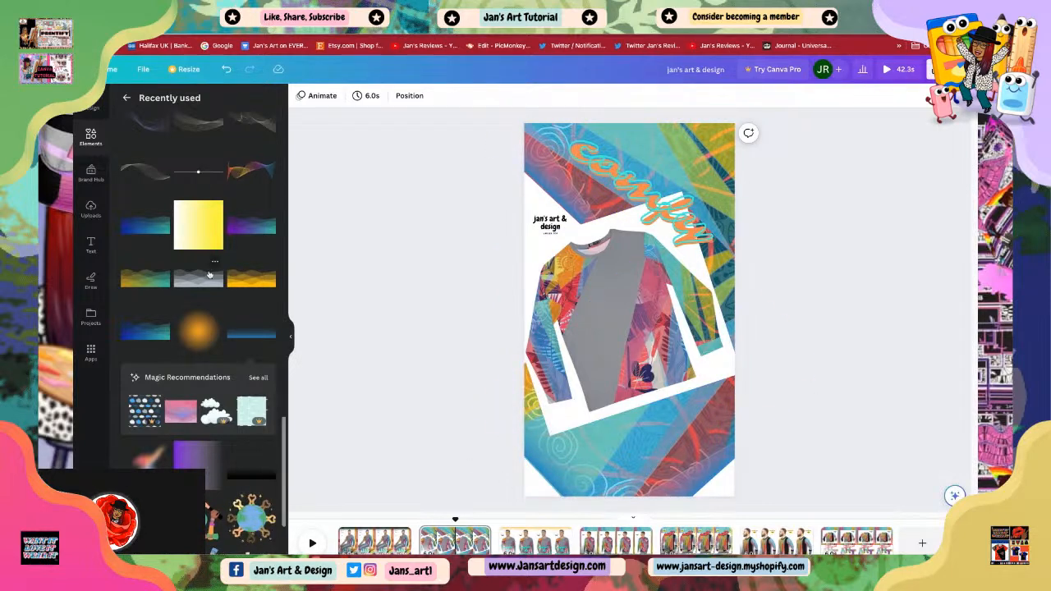
Step: Browse the recently used elements and the Magic Recommendations for a suitable decorative element
scroll(206, 293, "up", 2)
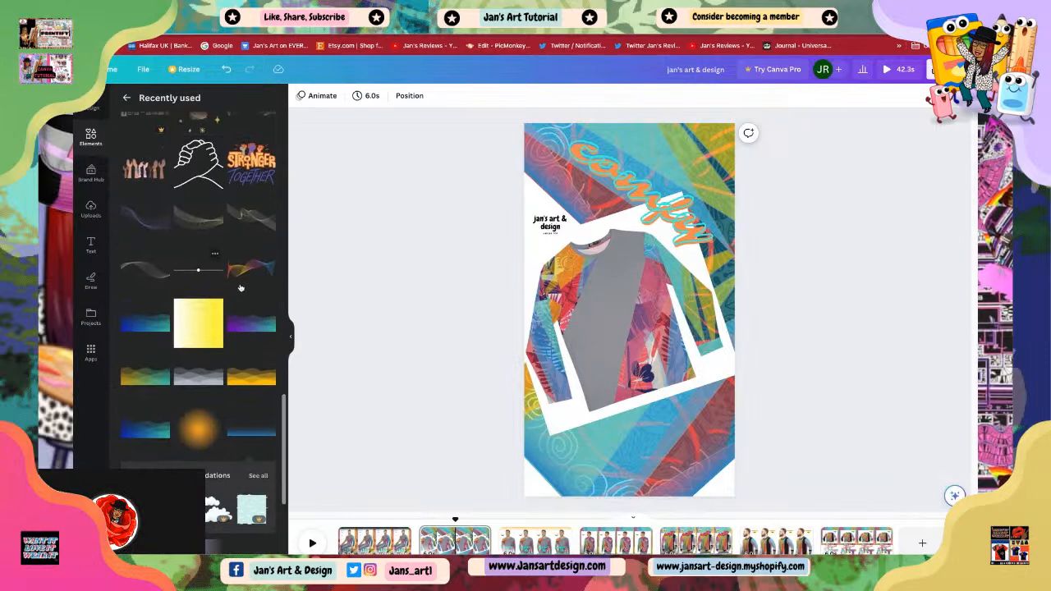
scroll(210, 287, "up", 3)
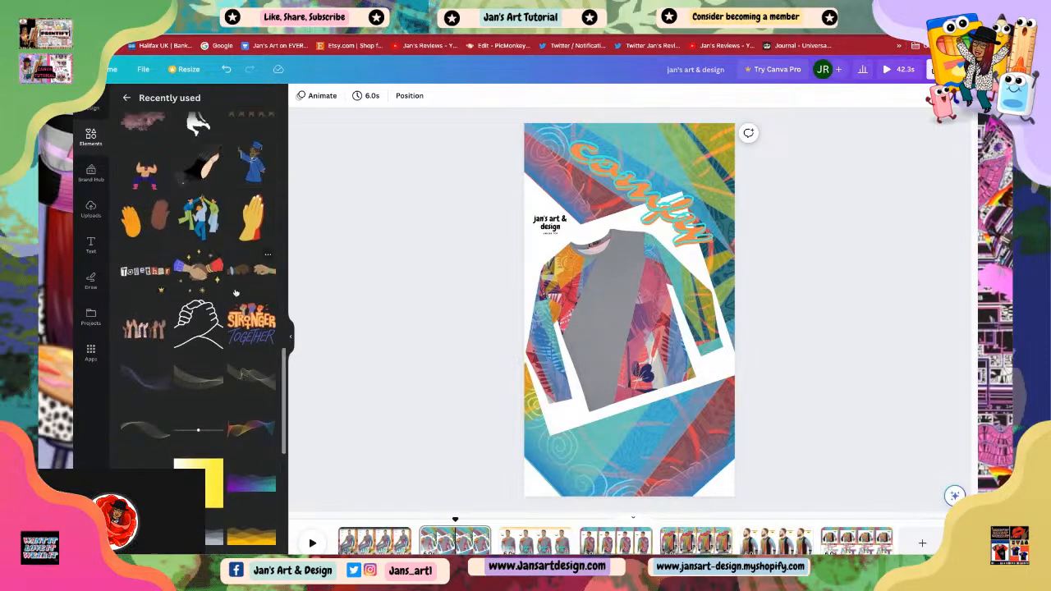
scroll(190, 279, "up", 1)
scroll(189, 278, "up", 2)
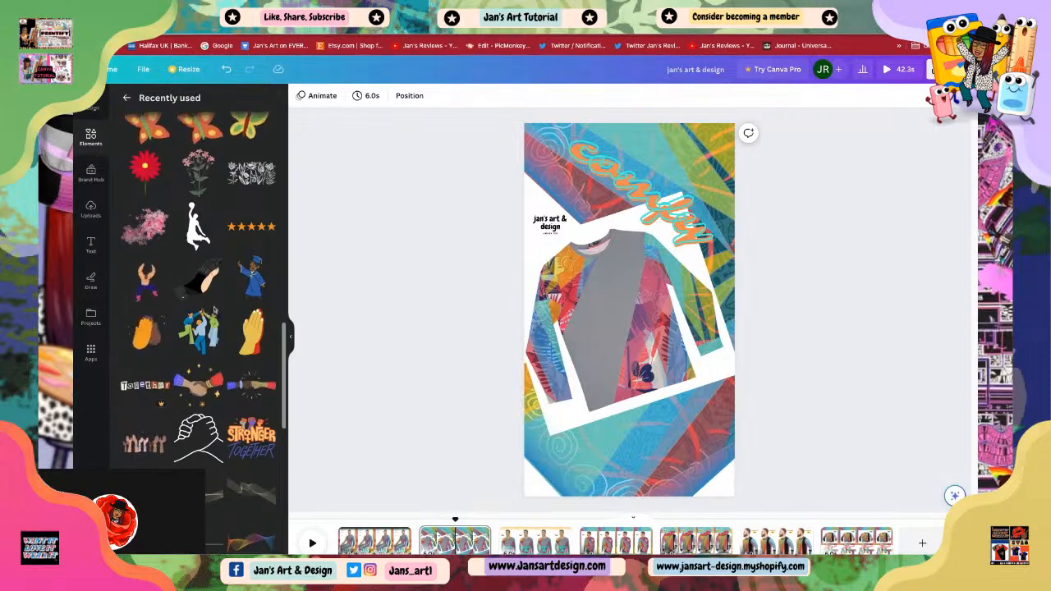
scroll(207, 279, "up", 2)
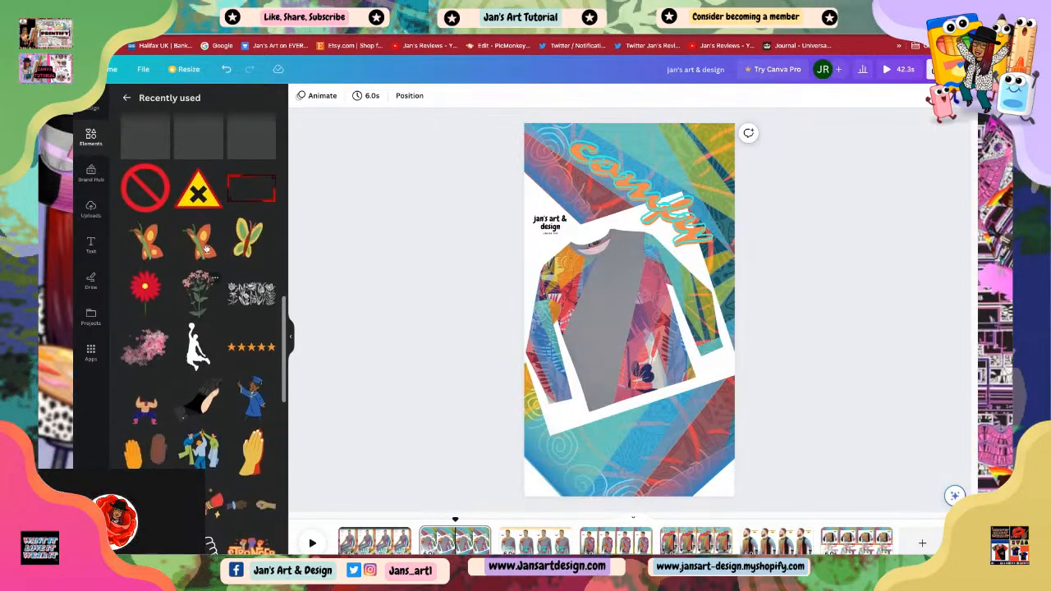
scroll(177, 237, "up", 1)
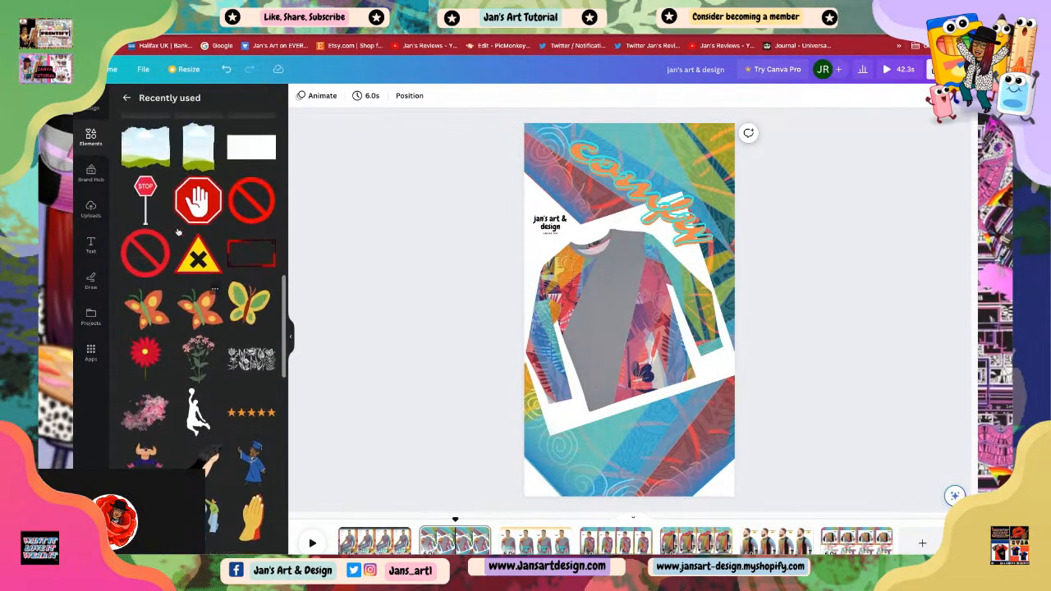
scroll(181, 240, "down", 15)
scroll(189, 238, "up", 2)
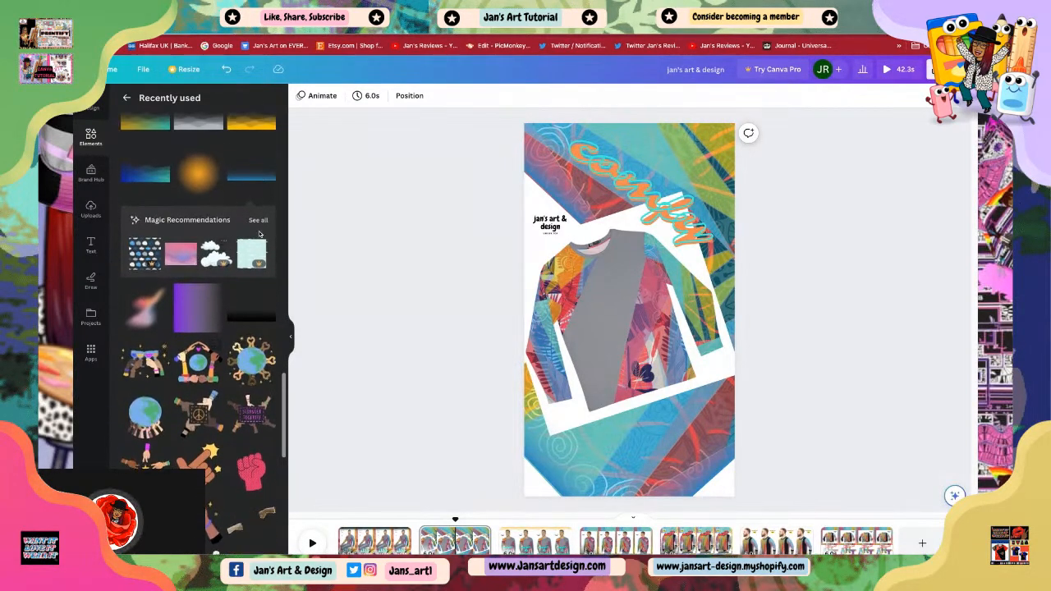
left_click(257, 219)
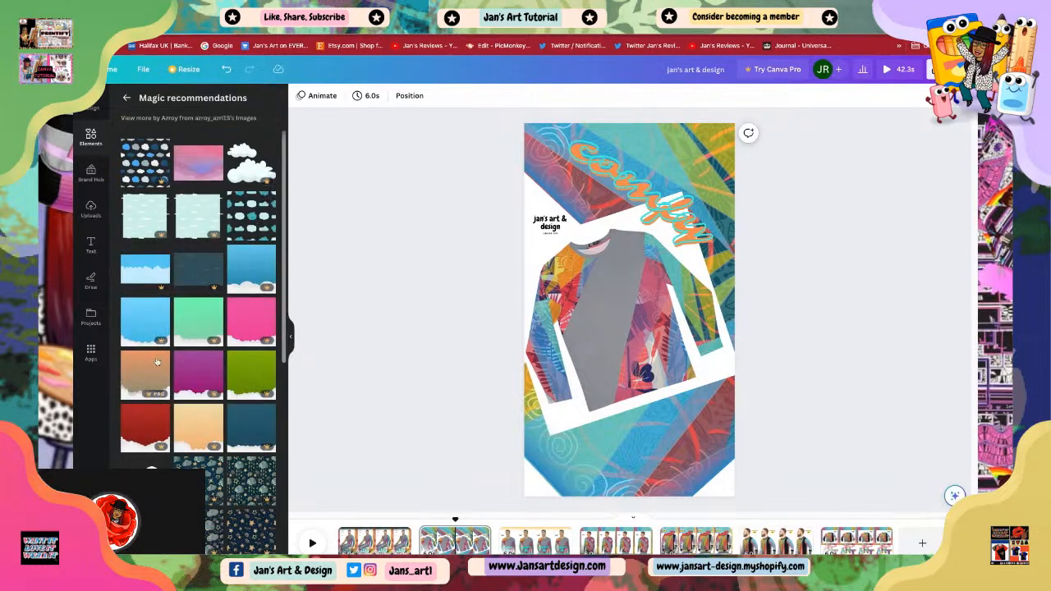
scroll(156, 359, "down", 3)
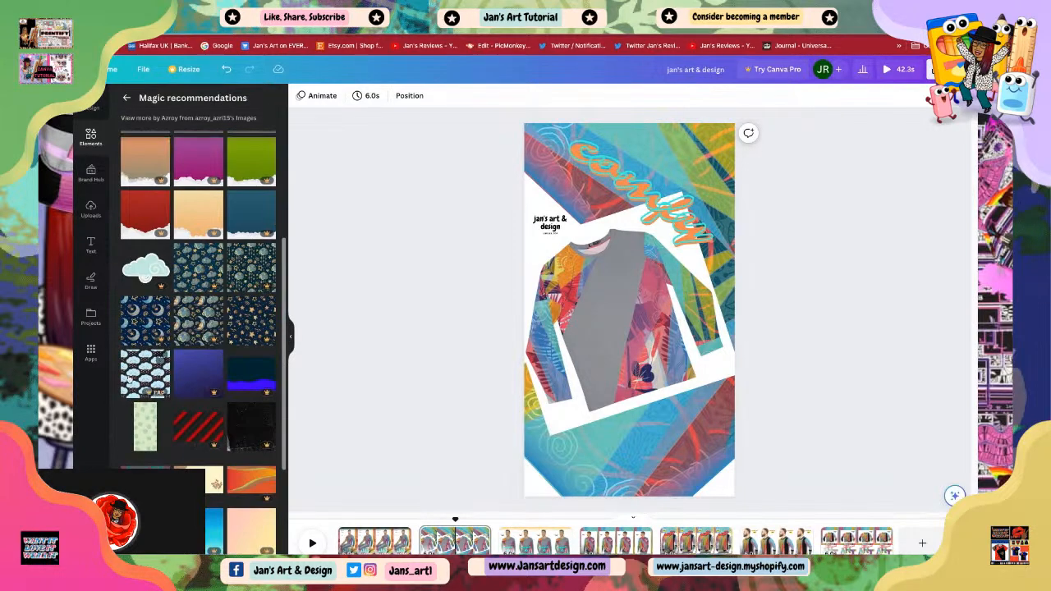
scroll(235, 464, "down", 4)
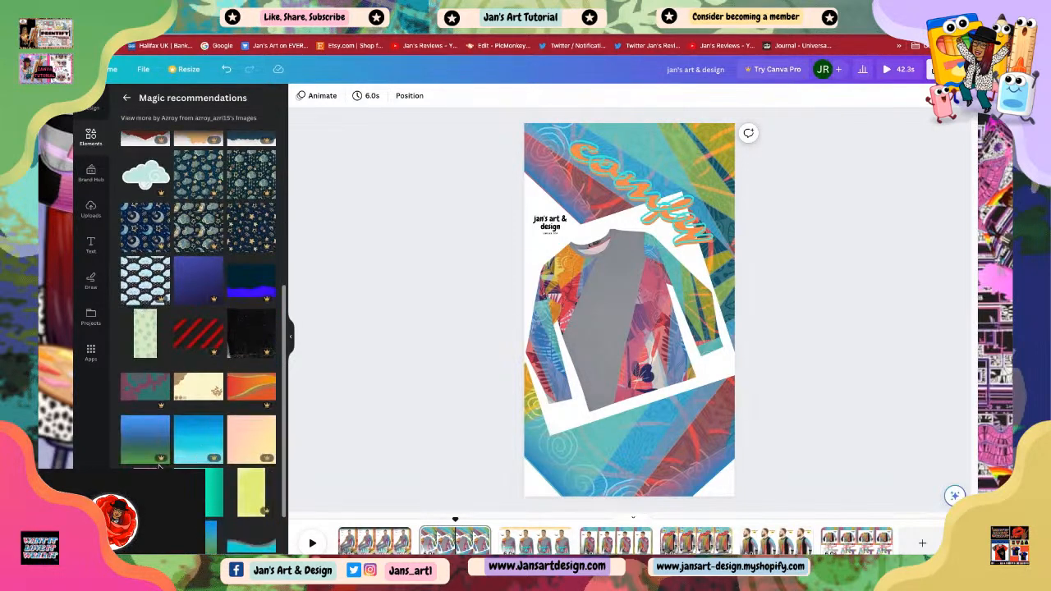
scroll(160, 448, "down", 1)
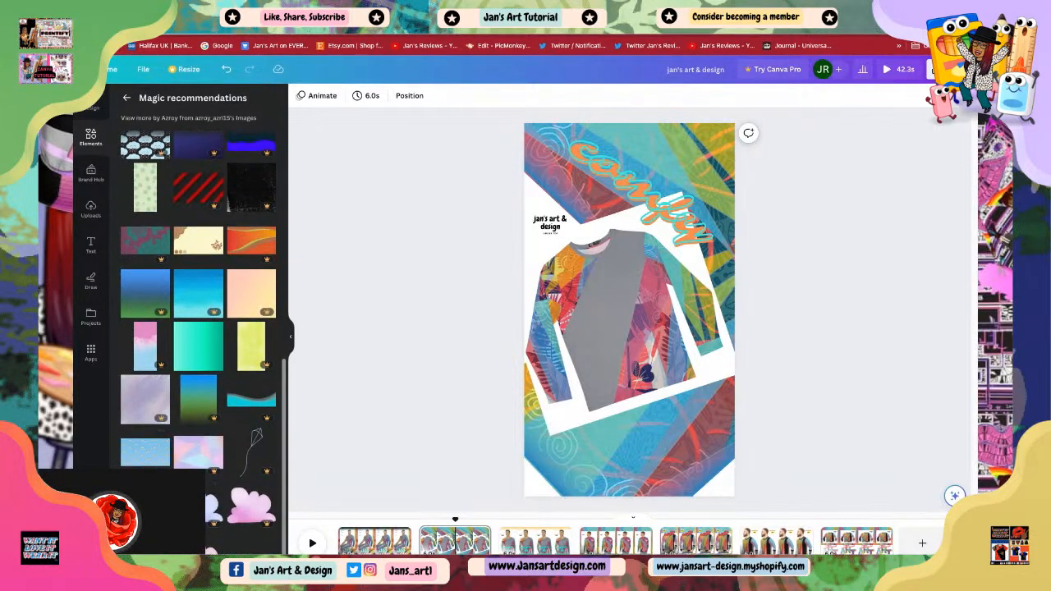
scroll(180, 363, "up", 3)
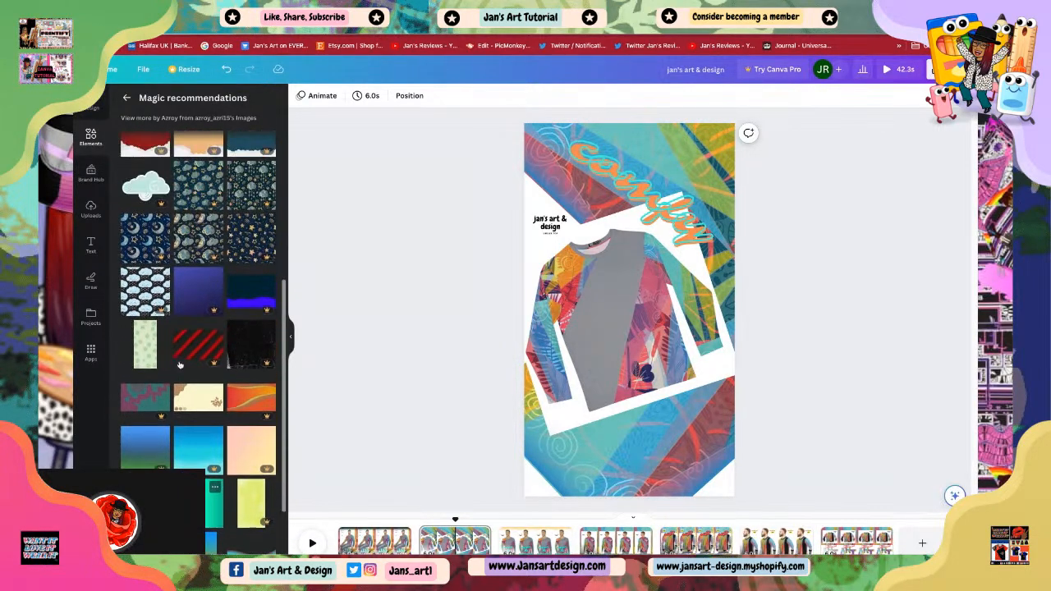
scroll(179, 363, "up", 4)
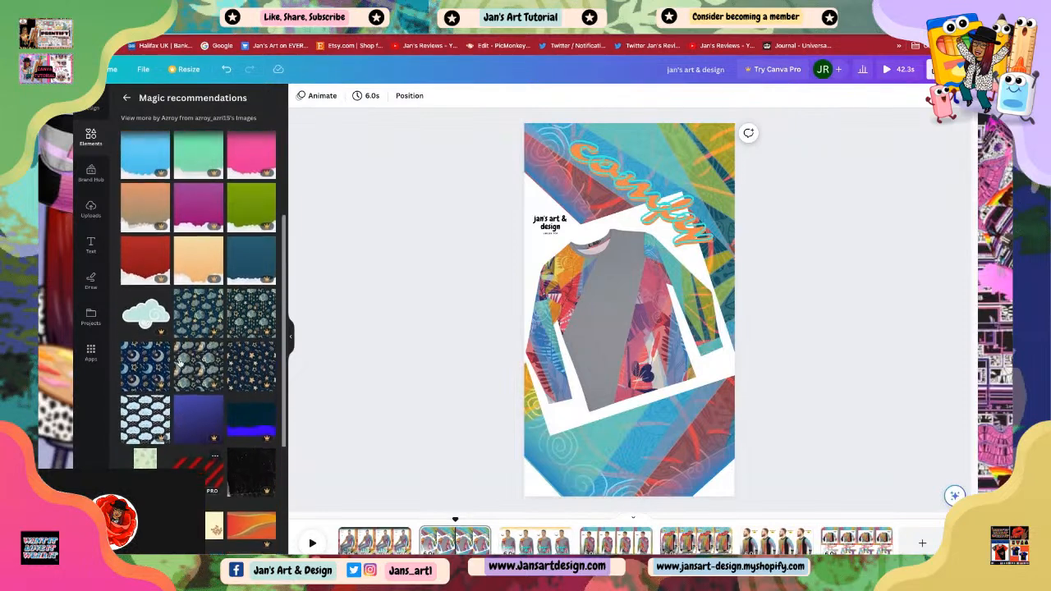
scroll(198, 328, "up", 1)
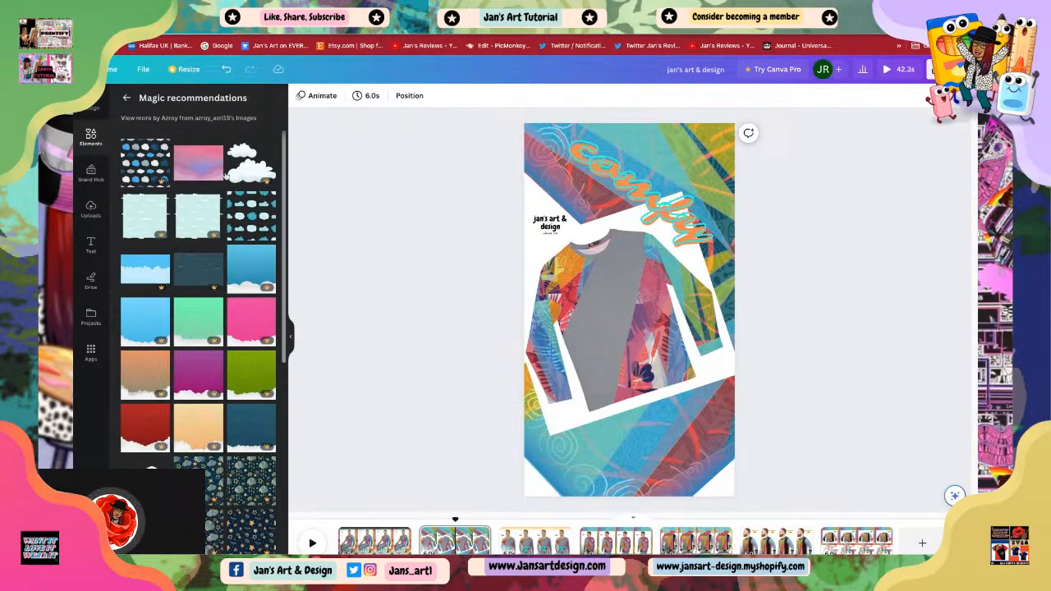
left_click(126, 100)
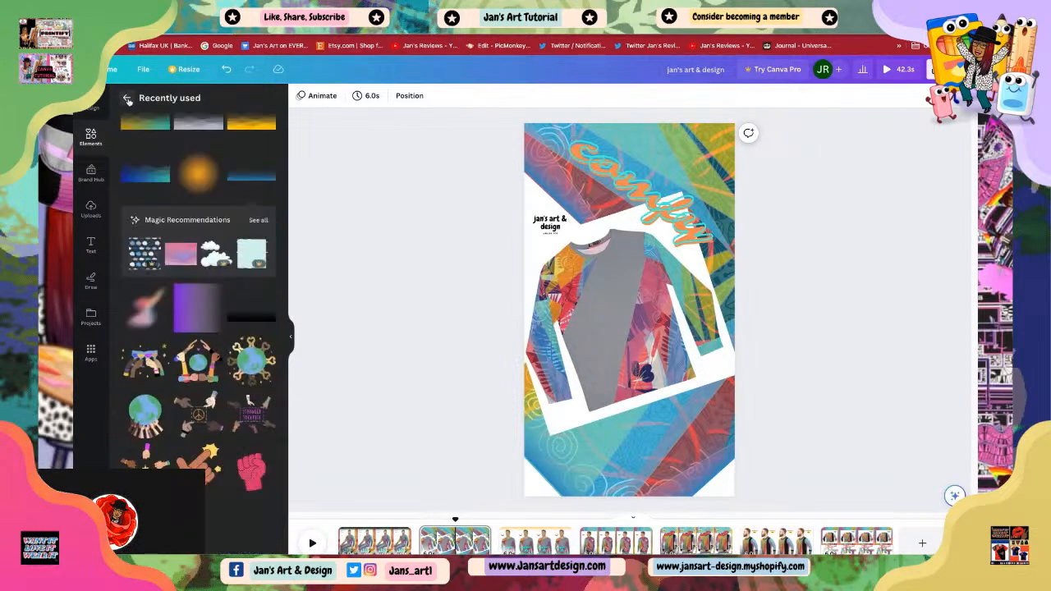
Step: Add the black gradient element and rotate it about -19° across the lower part of the photo
left_click(246, 316)
left_click_drag(637, 333, 613, 415)
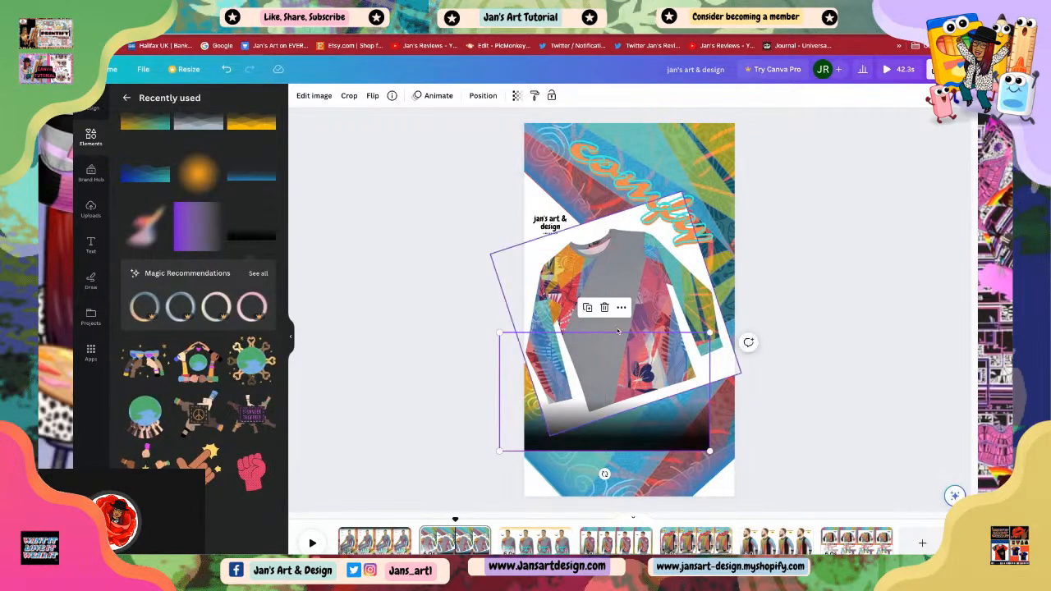
left_click_drag(605, 474, 590, 490)
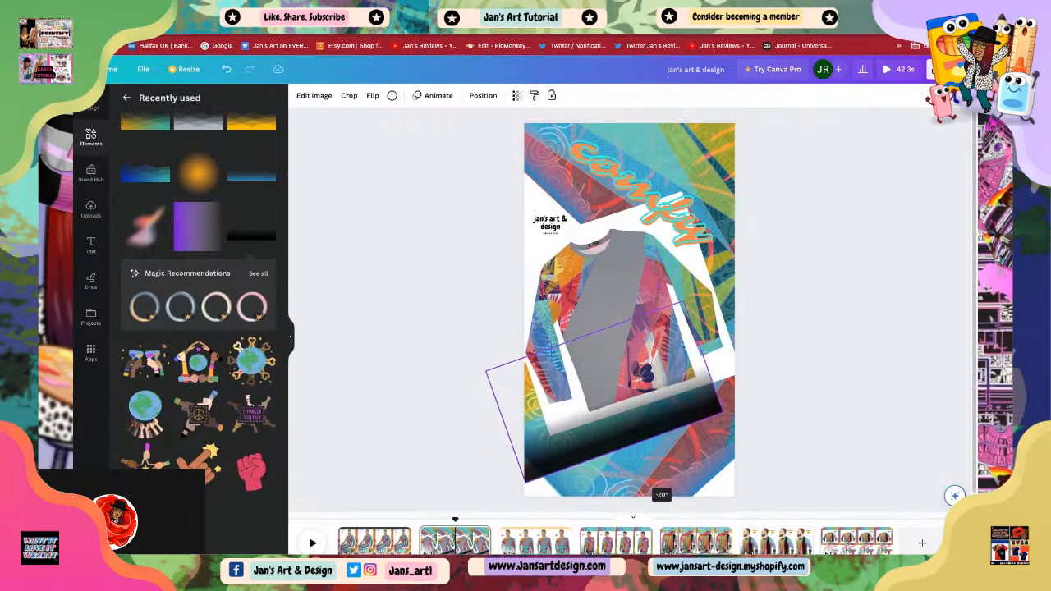
left_click_drag(662, 493, 660, 494)
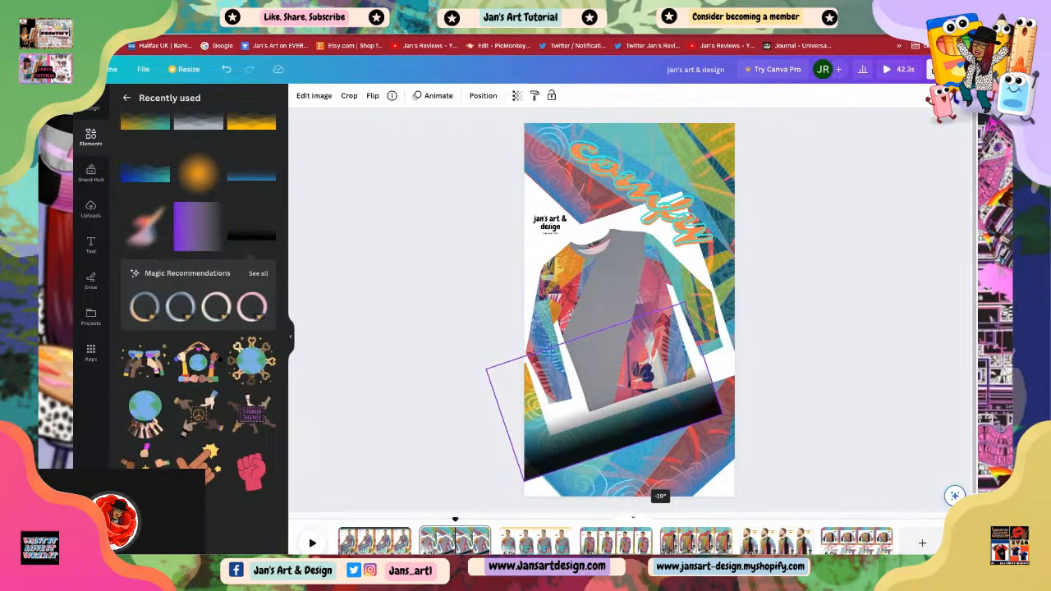
left_click_drag(573, 446, 606, 436)
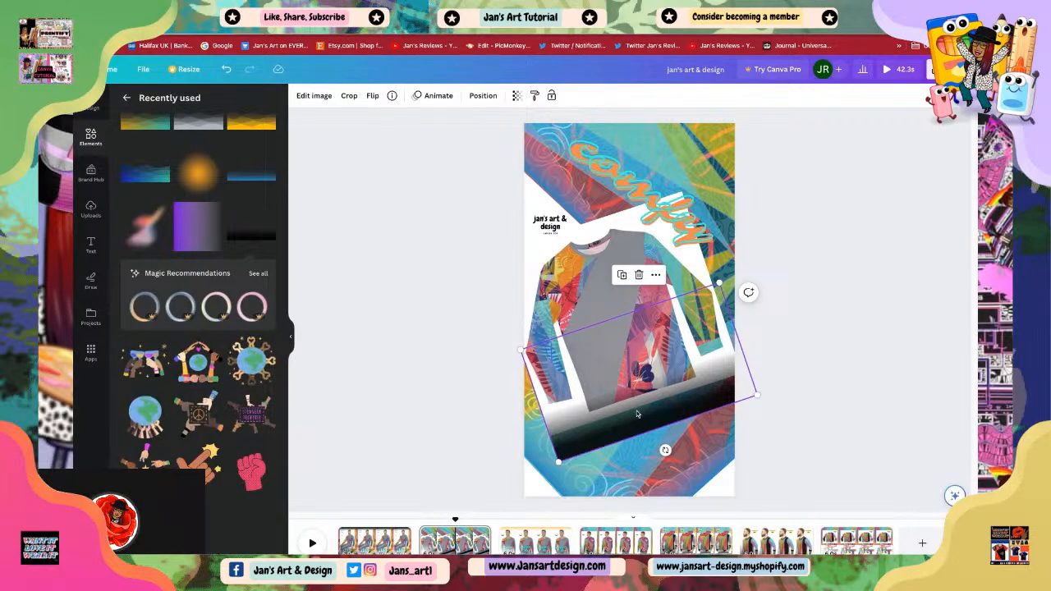
Step: Move the 'jan's art & design' logo to the page's bottom and shift the black gradient slightly upward
left_click_drag(549, 227, 586, 478)
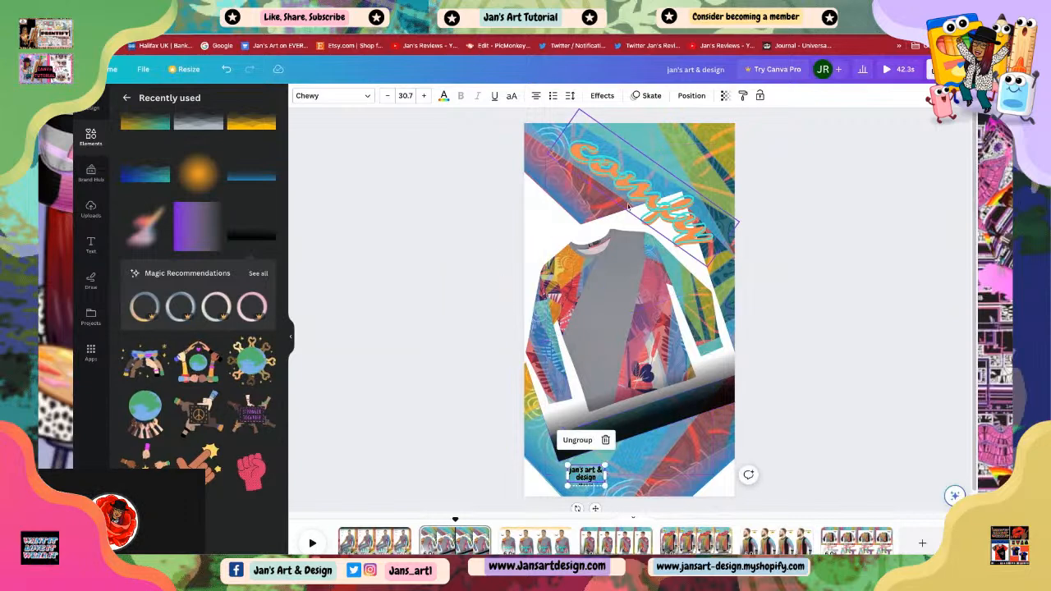
right_click(641, 422)
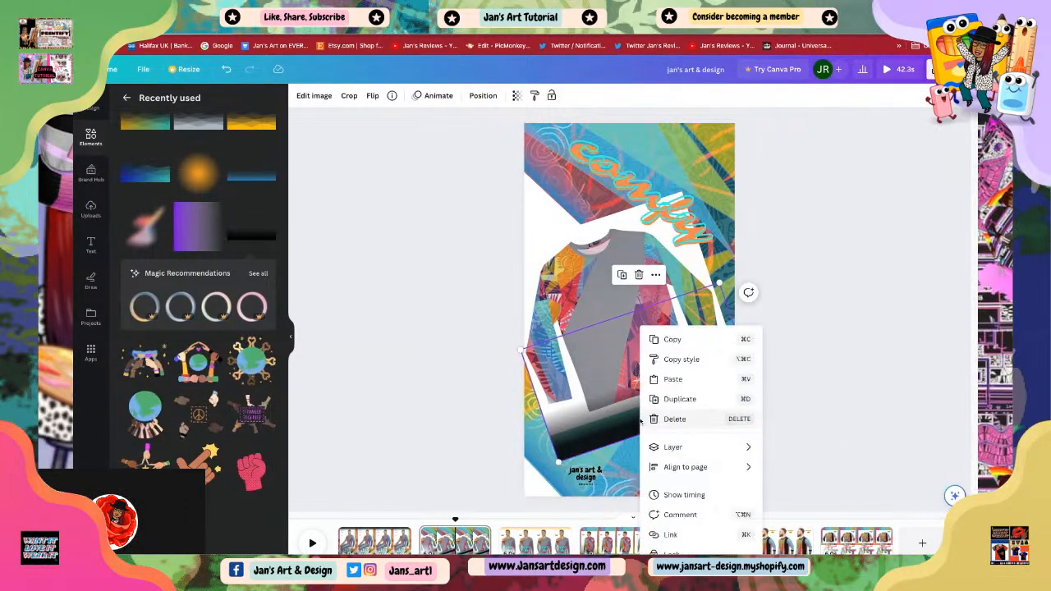
mouse_move(680, 449)
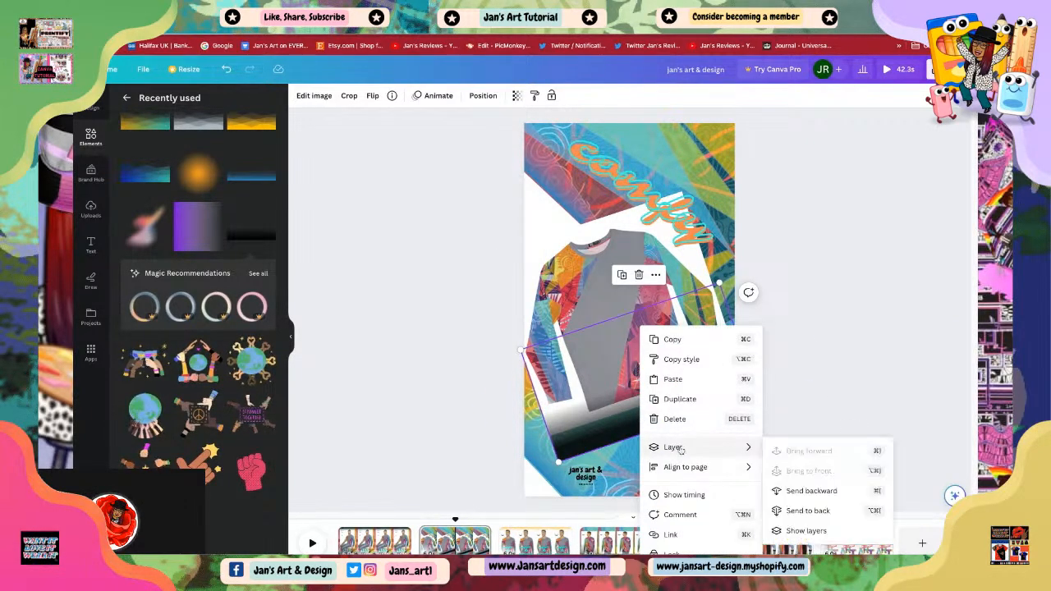
left_click(673, 340)
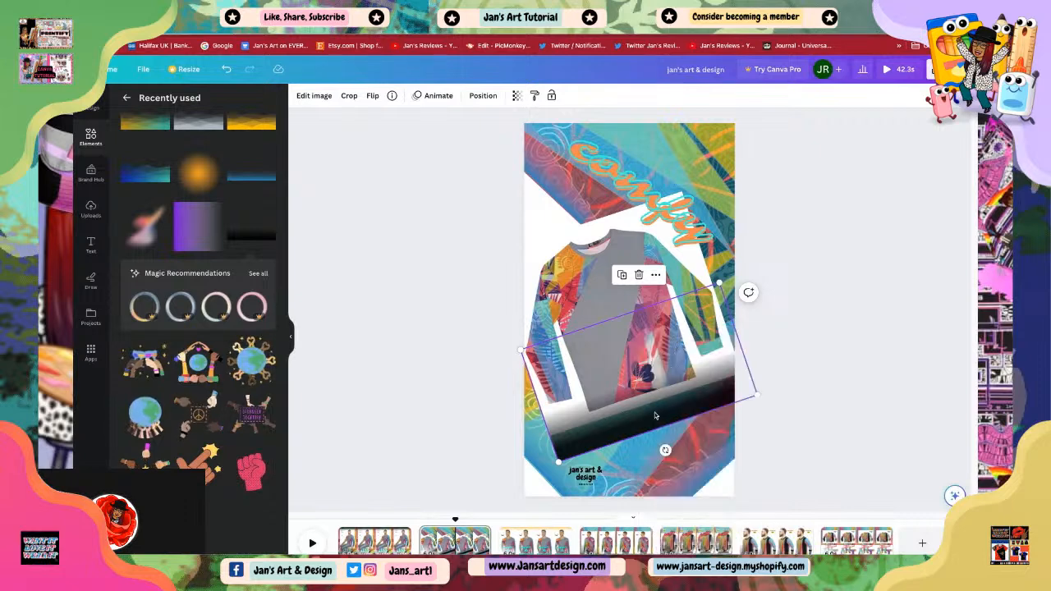
left_click_drag(650, 422, 638, 388)
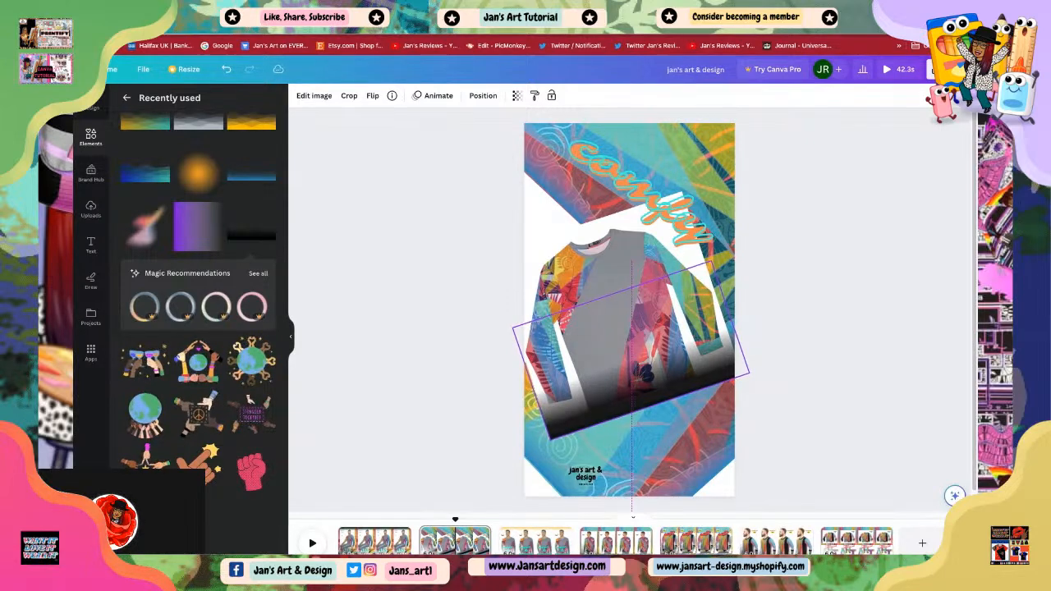
Step: Duplicate the black gradient, flip the copy vertically, and position it across the top of the photo
right_click(659, 397)
left_click(697, 402)
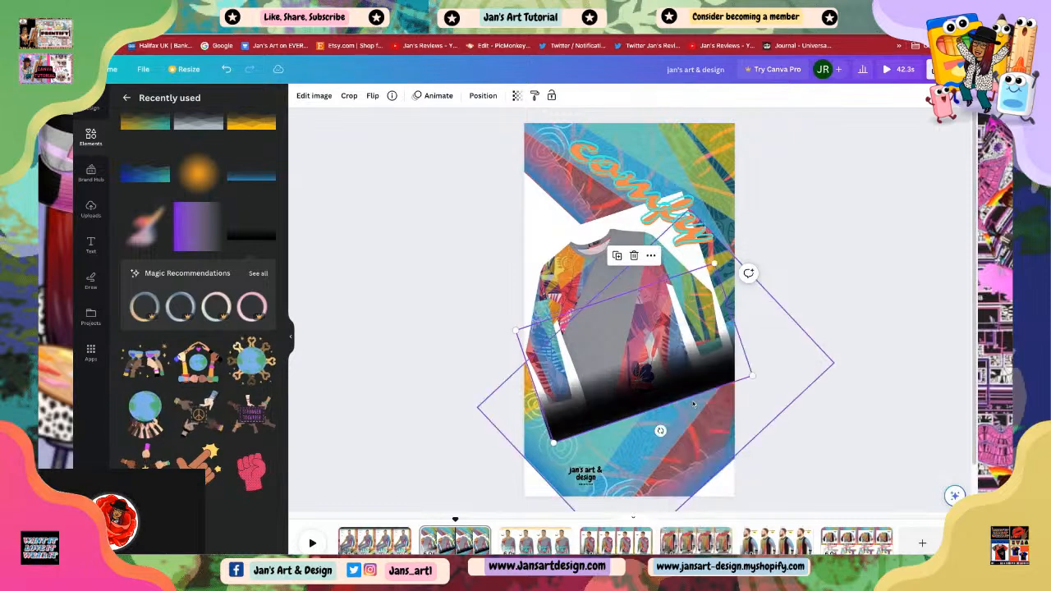
left_click_drag(642, 409, 587, 231)
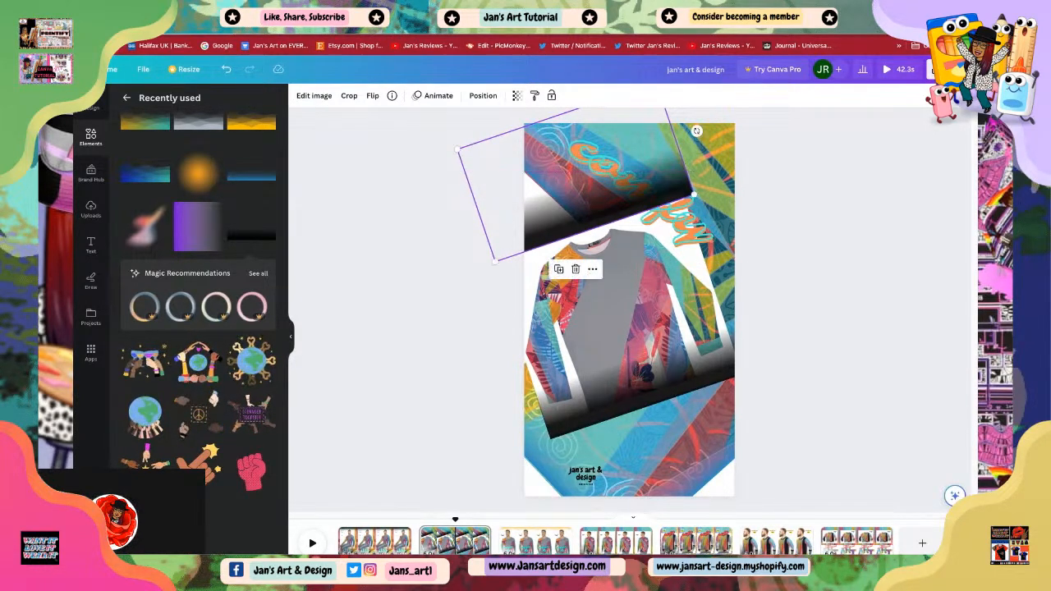
left_click(373, 96)
left_click(402, 142)
left_click_drag(586, 175, 609, 277)
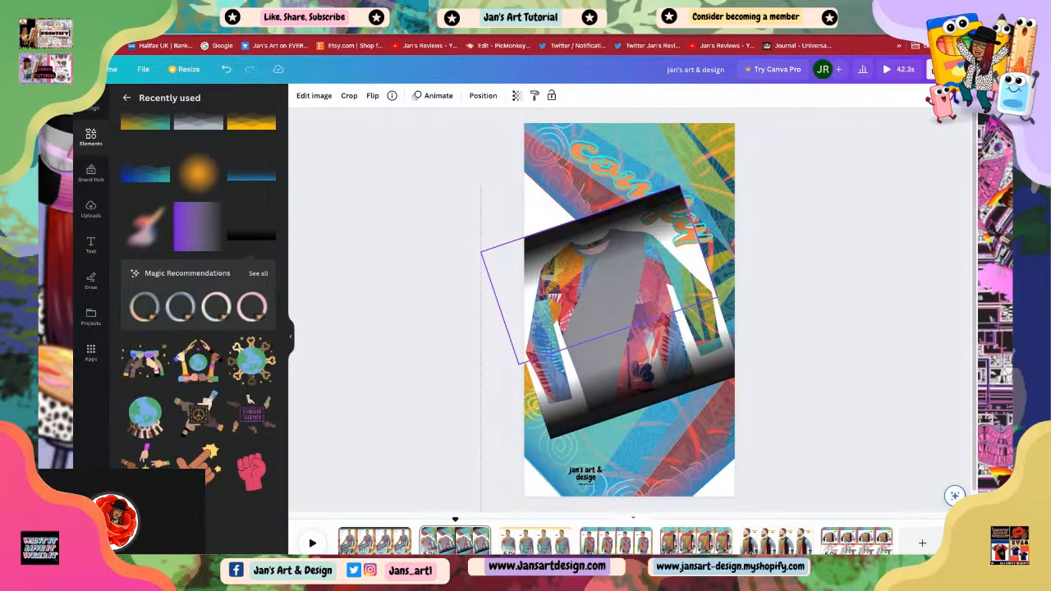
left_click_drag(609, 277, 609, 273)
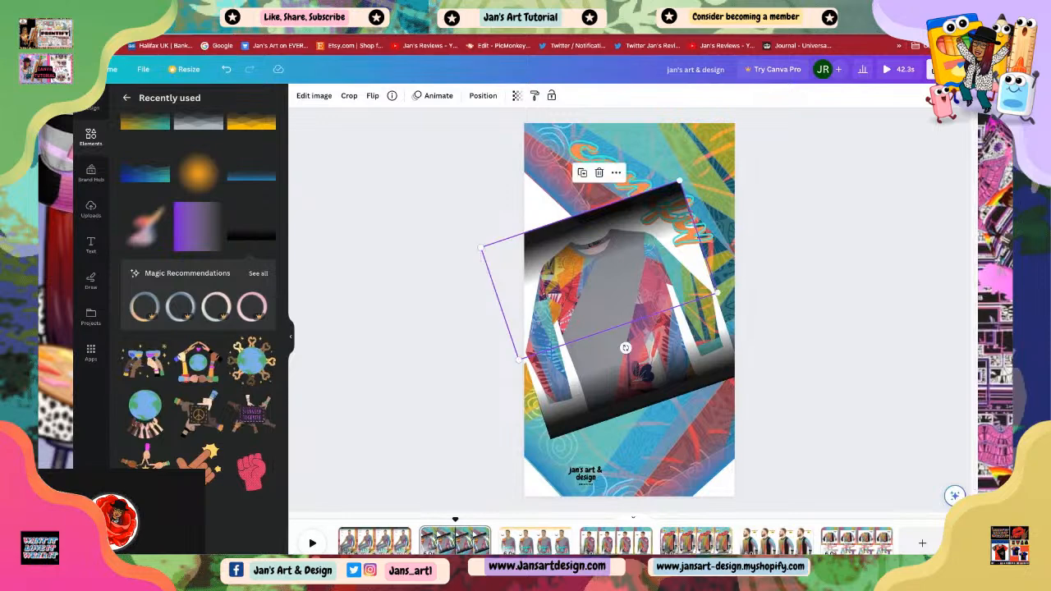
left_click(803, 320)
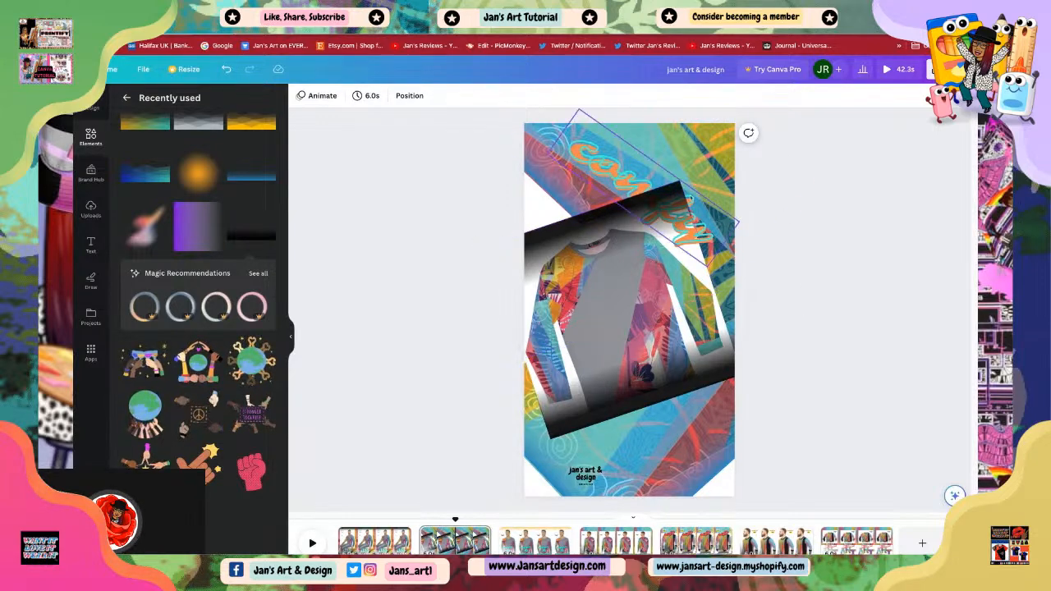
Step: Bring the 'comfy' text forward so it sits above the top black gradient
left_click(703, 245)
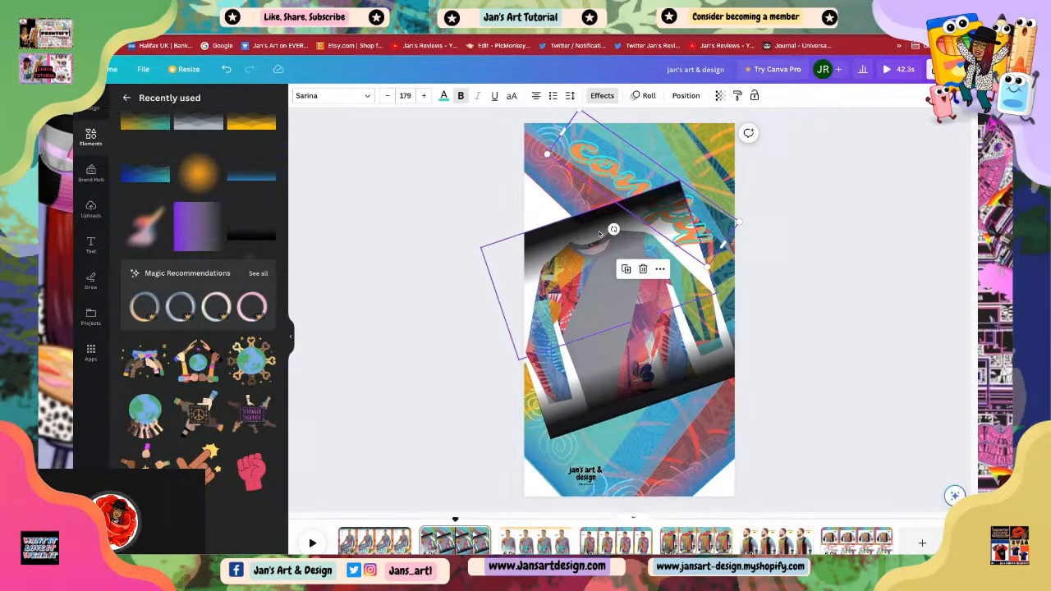
right_click(694, 233)
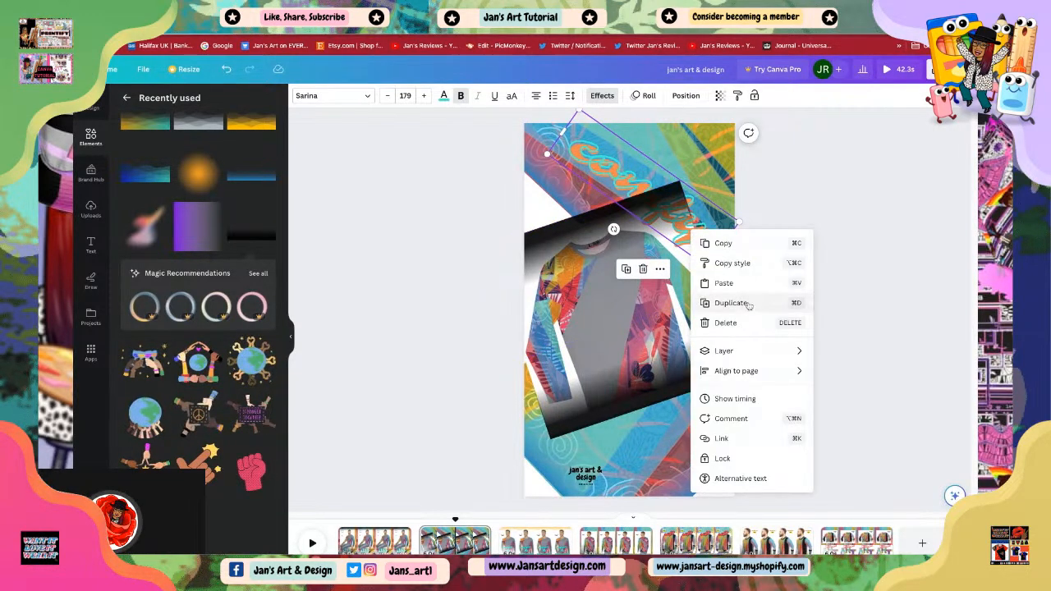
mouse_move(740, 353)
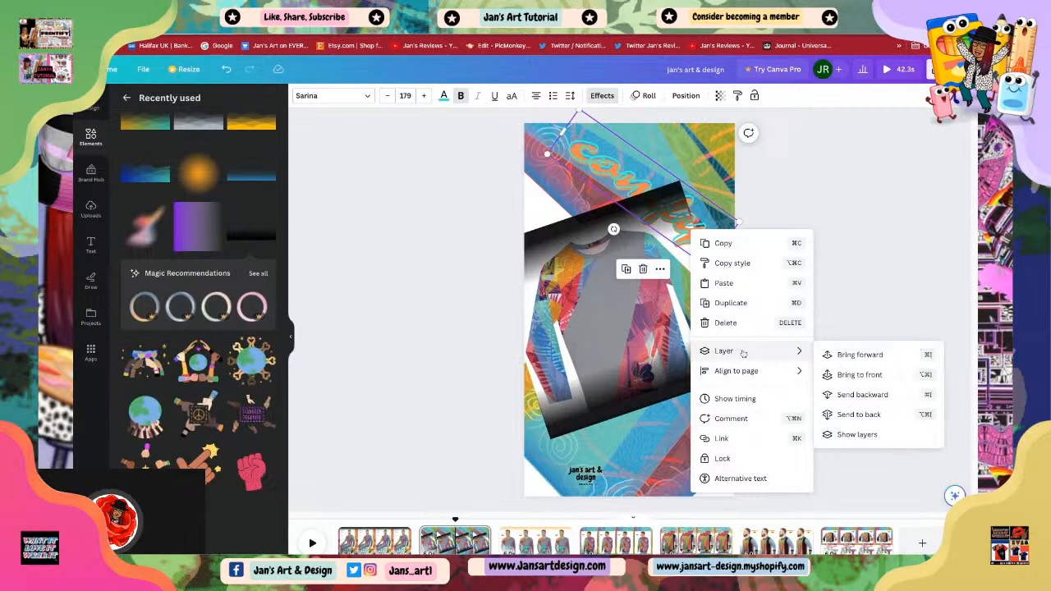
left_click(854, 355)
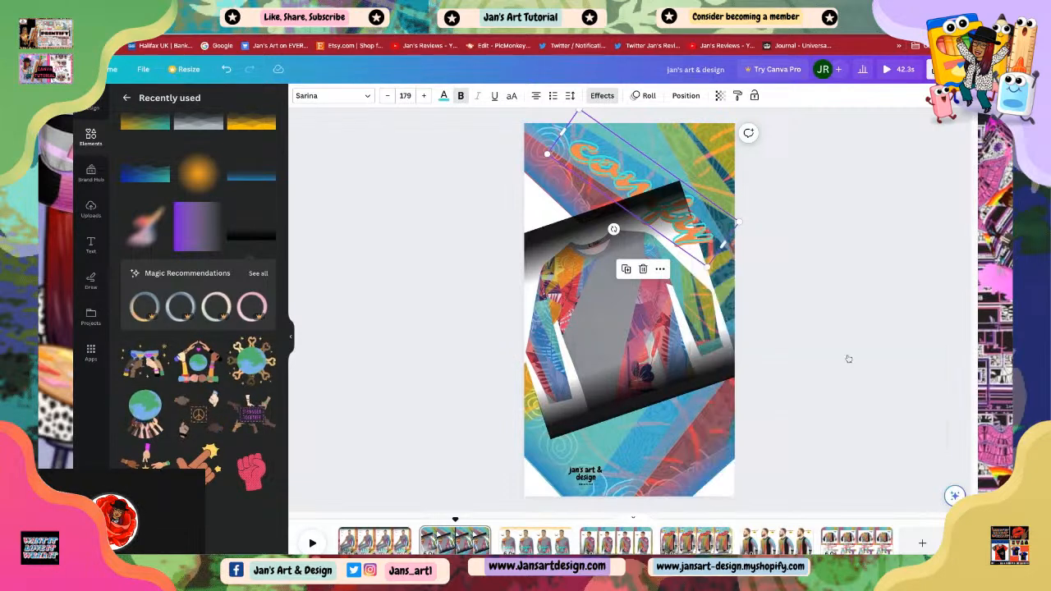
left_click(683, 237)
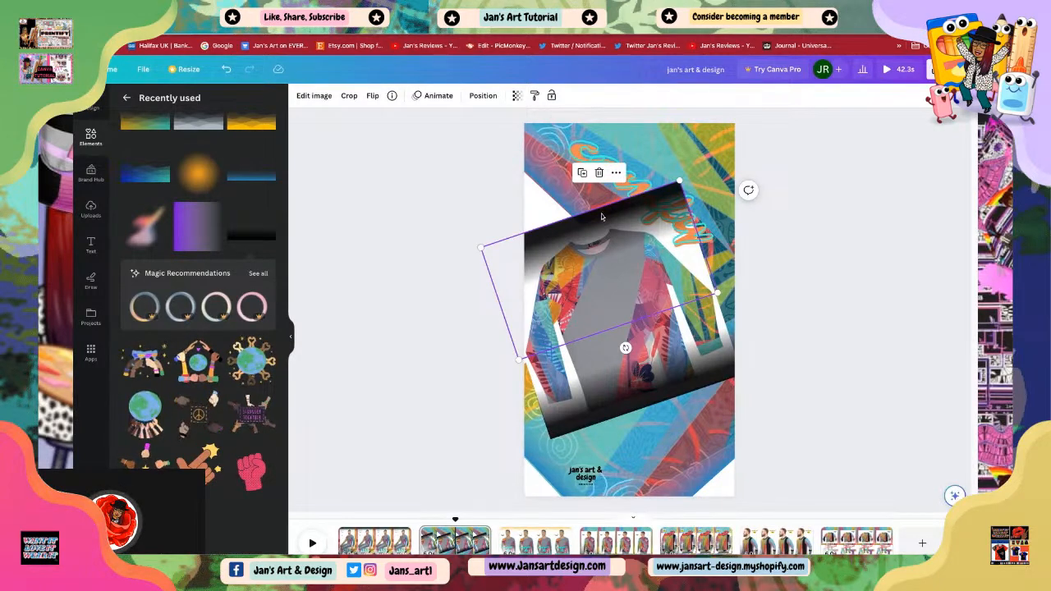
left_click(585, 147)
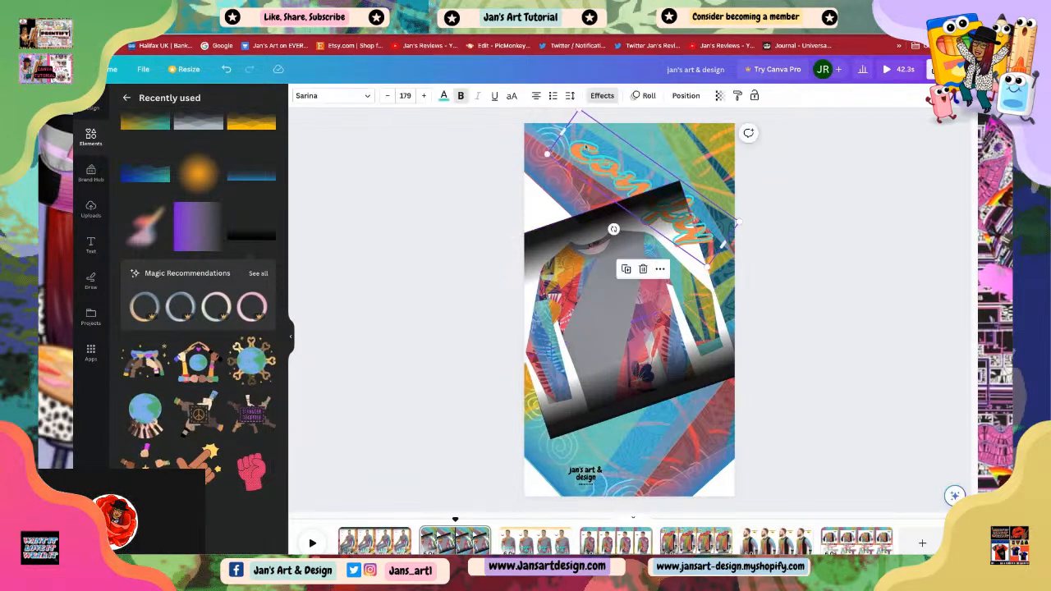
right_click(586, 146)
mouse_move(628, 269)
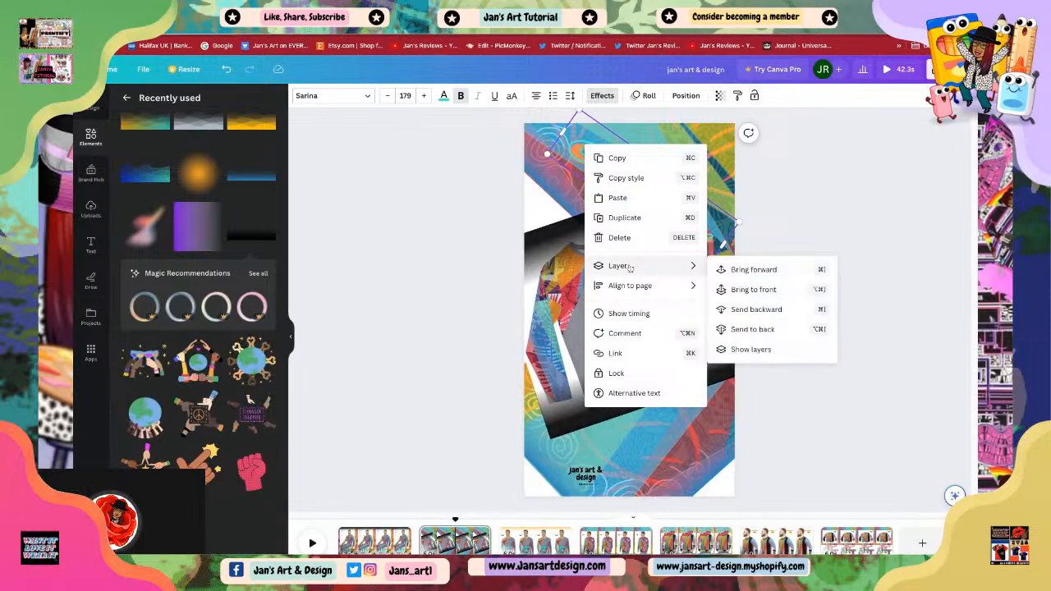
left_click(754, 271)
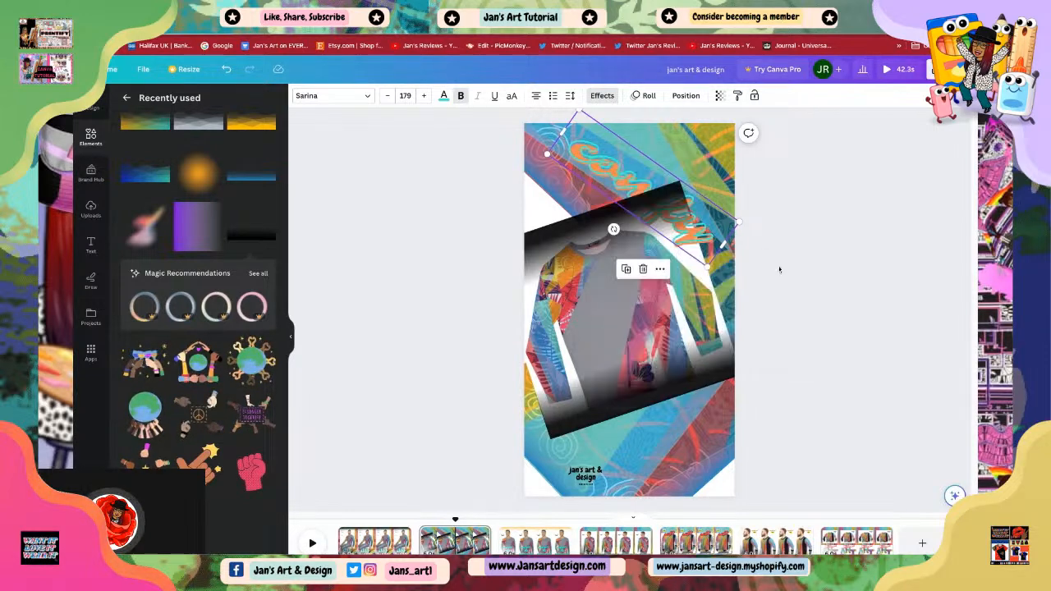
left_click(699, 231)
left_click(803, 267)
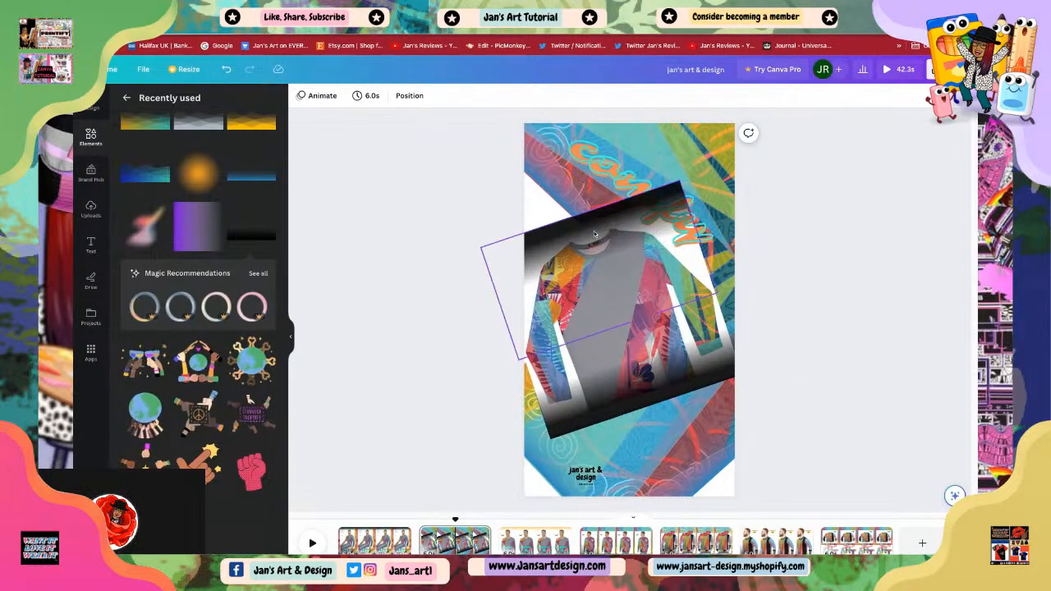
Step: Move the 'comfy' text slightly upward, bring it to the front, and reposition it across the top gradient
left_click(689, 222)
left_click(692, 221)
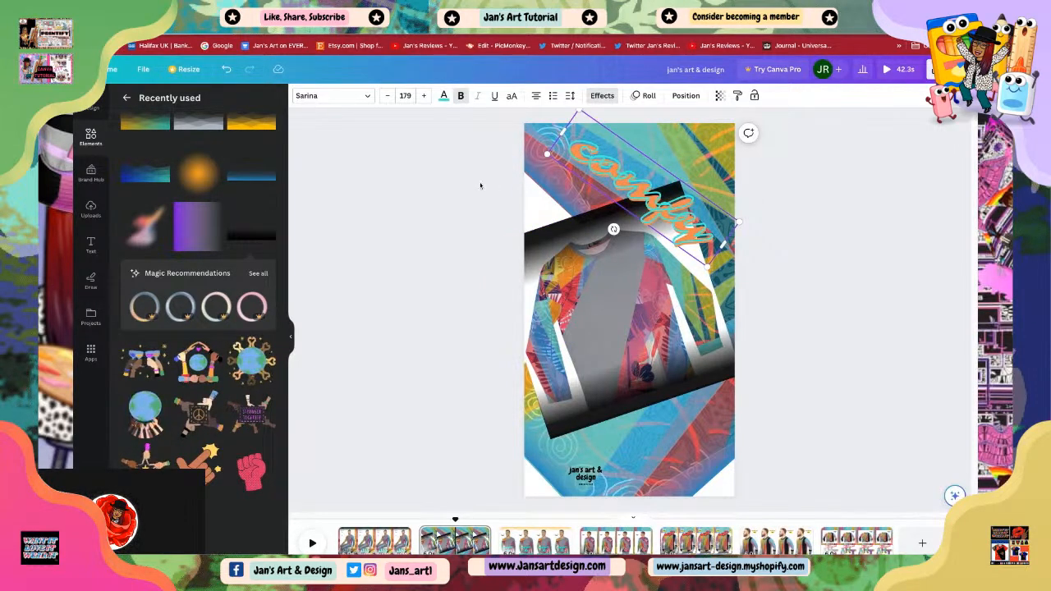
left_click(699, 140)
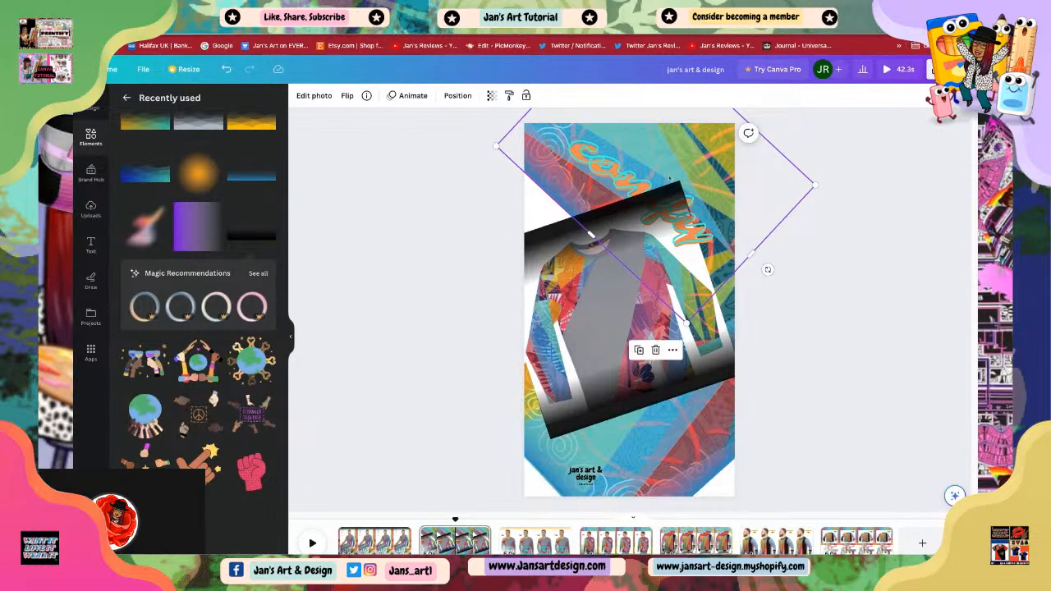
left_click(655, 219)
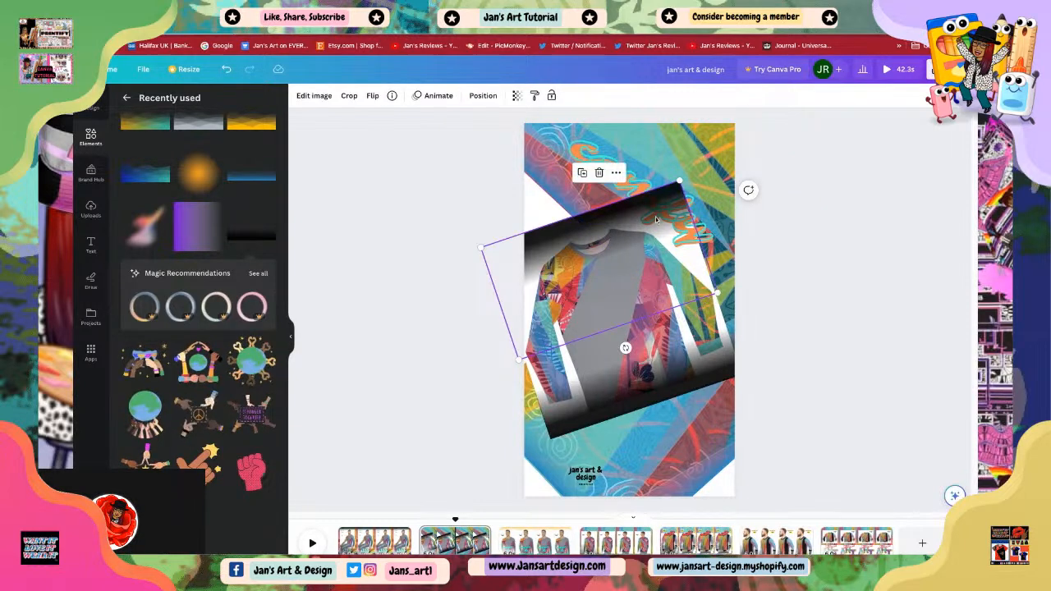
left_click(638, 175)
left_click_drag(638, 175, 600, 212)
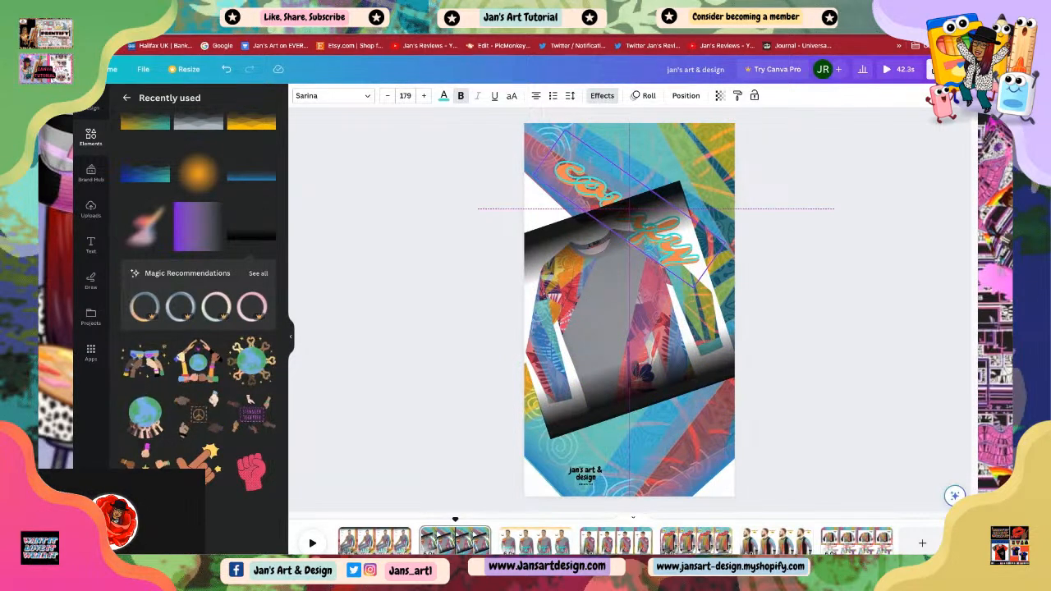
left_click_drag(600, 212, 598, 205)
right_click(613, 201)
mouse_move(649, 320)
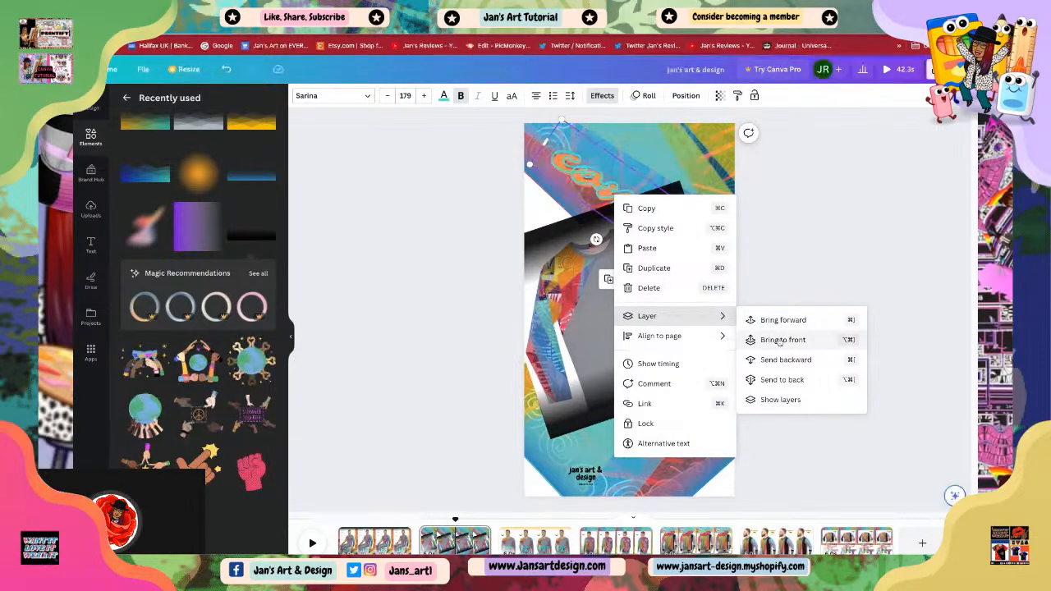
left_click(779, 340)
mouse_move(645, 214)
left_mouse_down()
mouse_move(653, 225)
mouse_move(657, 197)
left_mouse_up()
left_click(804, 289)
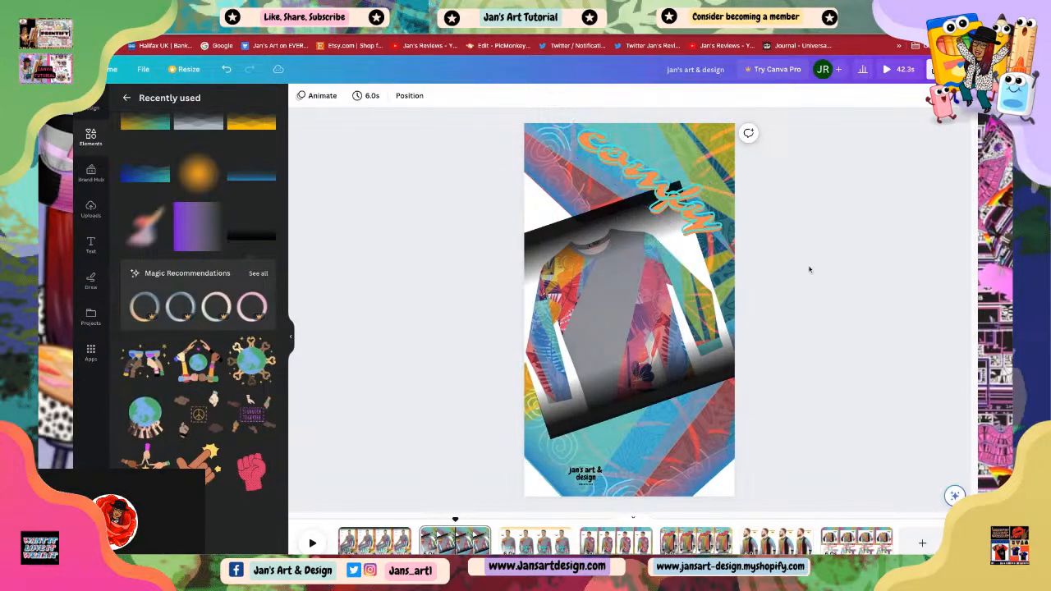
Step: Select the overlapping text, gradient and shape elements in turn to check their layering
left_click(642, 178)
left_click(745, 286)
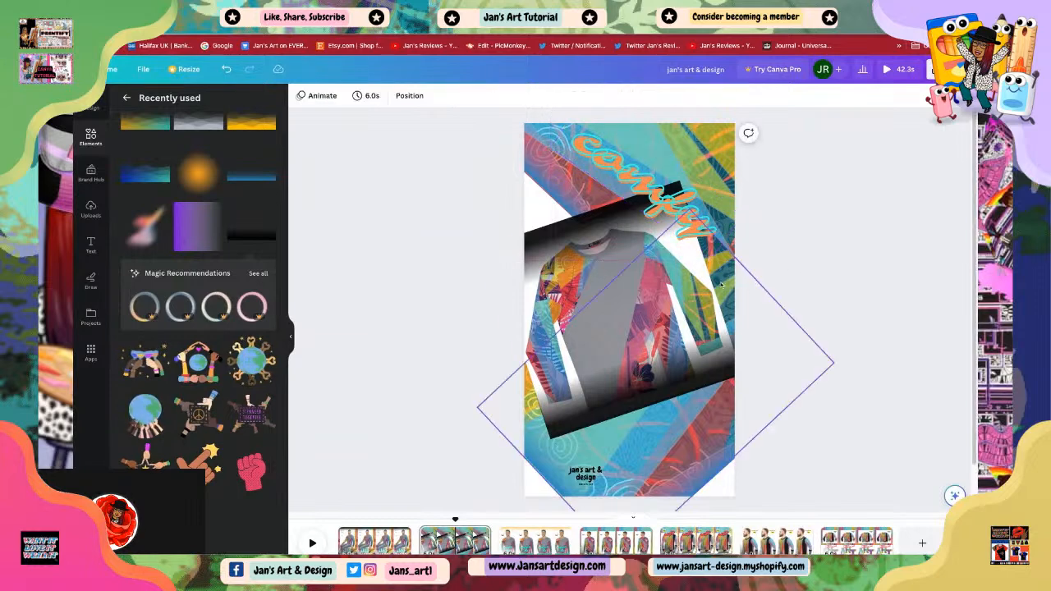
left_click(655, 207)
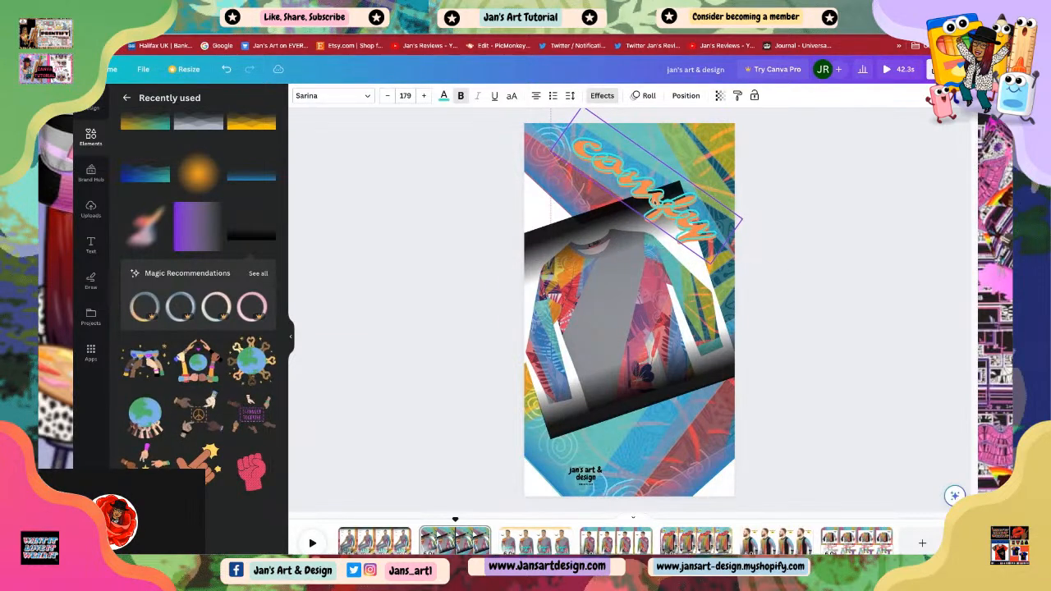
left_click(817, 284)
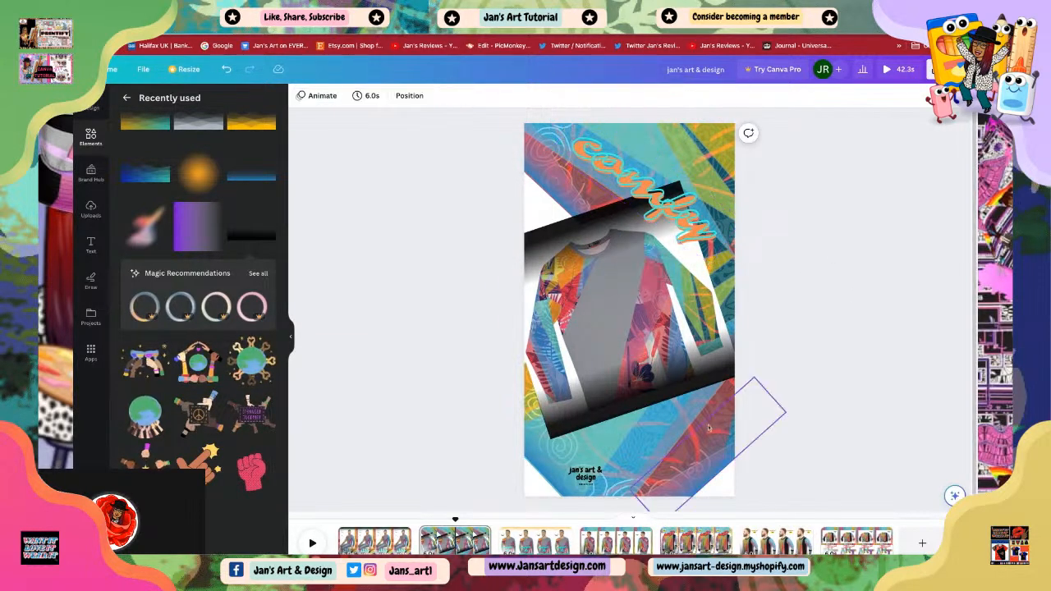
left_click(626, 402)
left_click_drag(624, 406, 625, 408)
left_click(632, 231)
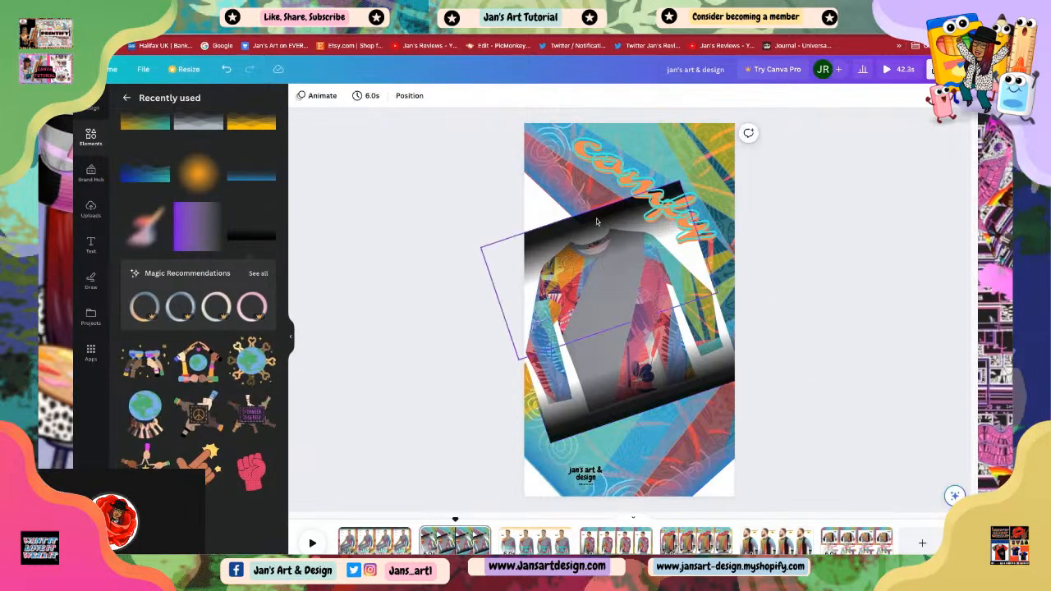
left_click(599, 224)
left_click(812, 342)
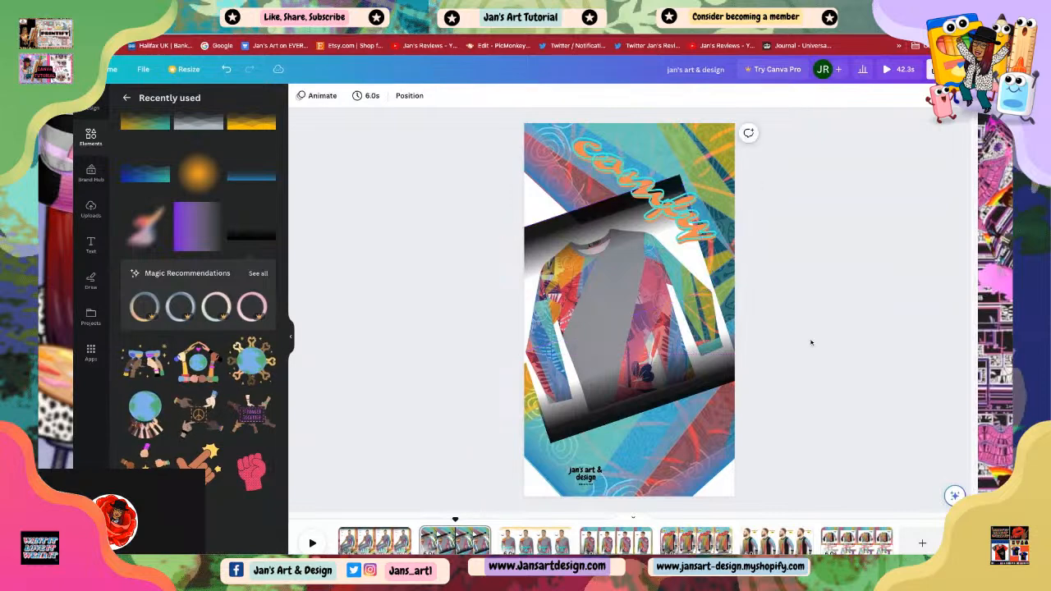
left_click(624, 420)
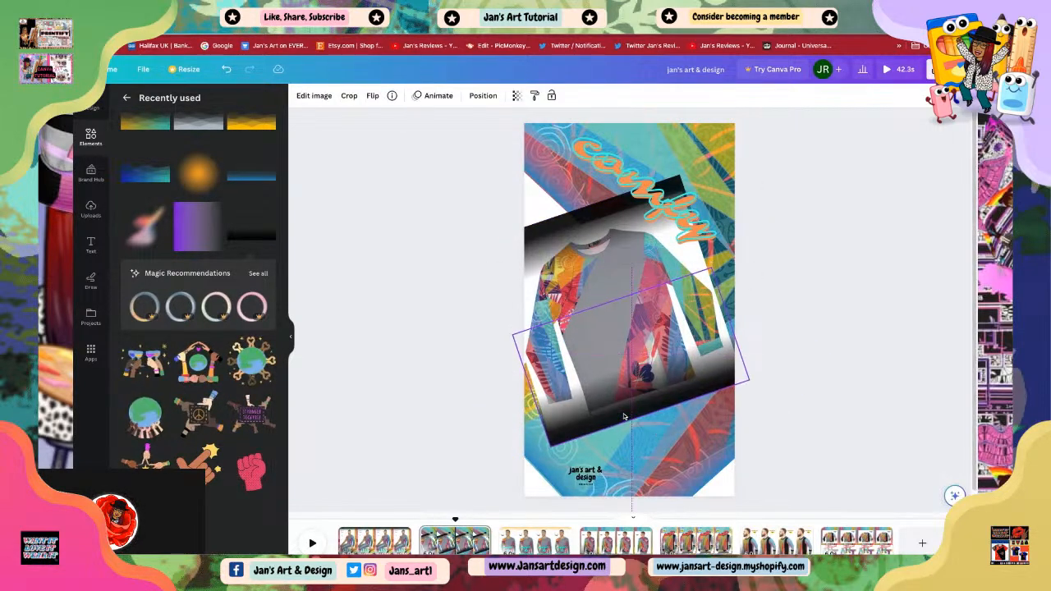
left_click(782, 448)
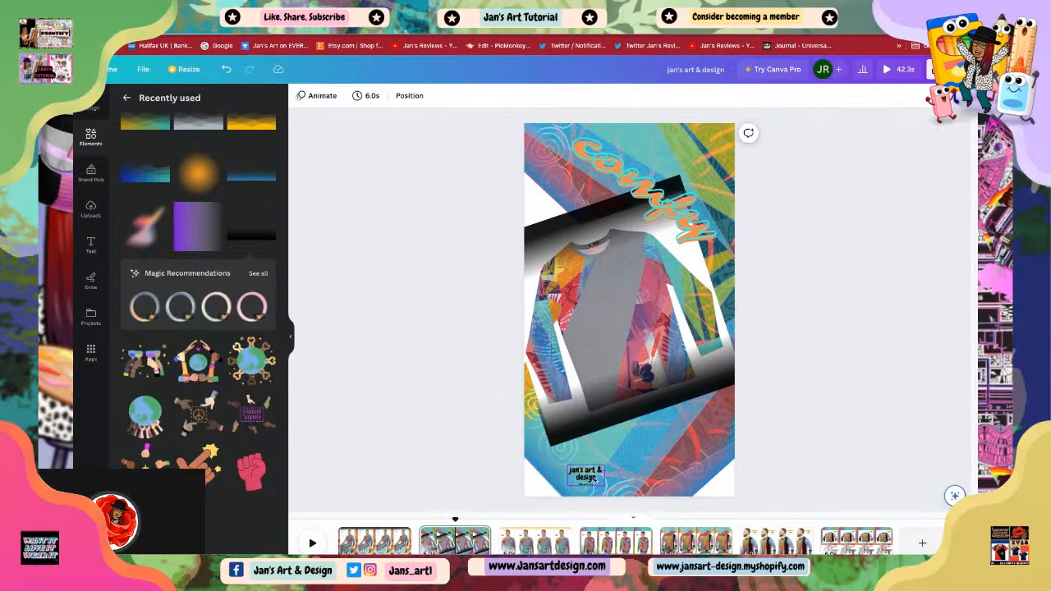
Step: Nudge the 'jan's art & design' logo slightly left and apply the Background text effect to it
left_click(582, 480)
mouse_move(582, 481)
left_mouse_down()
mouse_move(552, 488)
mouse_move(552, 467)
mouse_move(543, 469)
mouse_move(573, 481)
left_mouse_up()
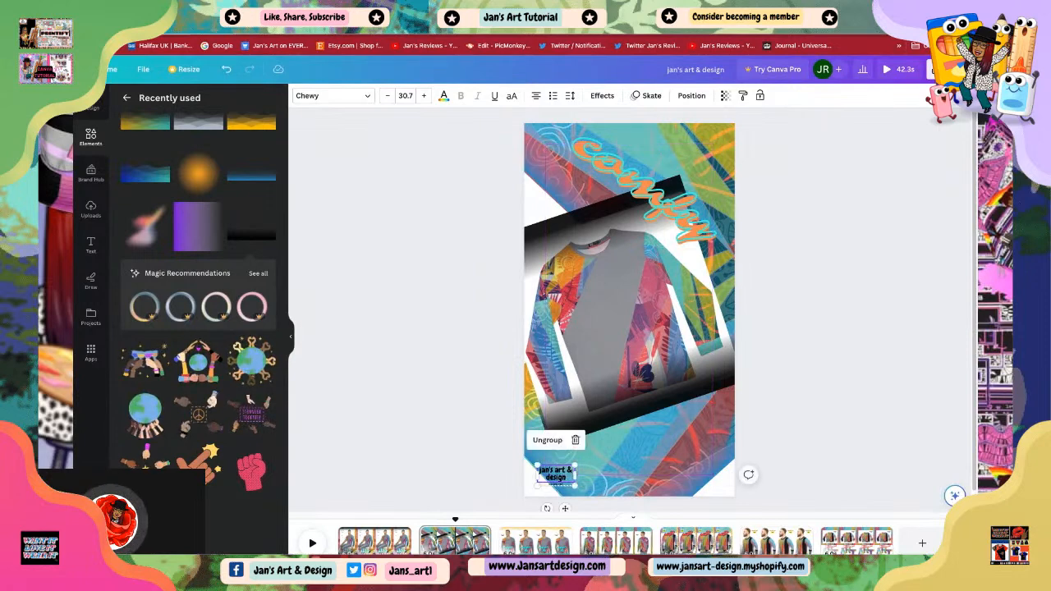
left_click(602, 96)
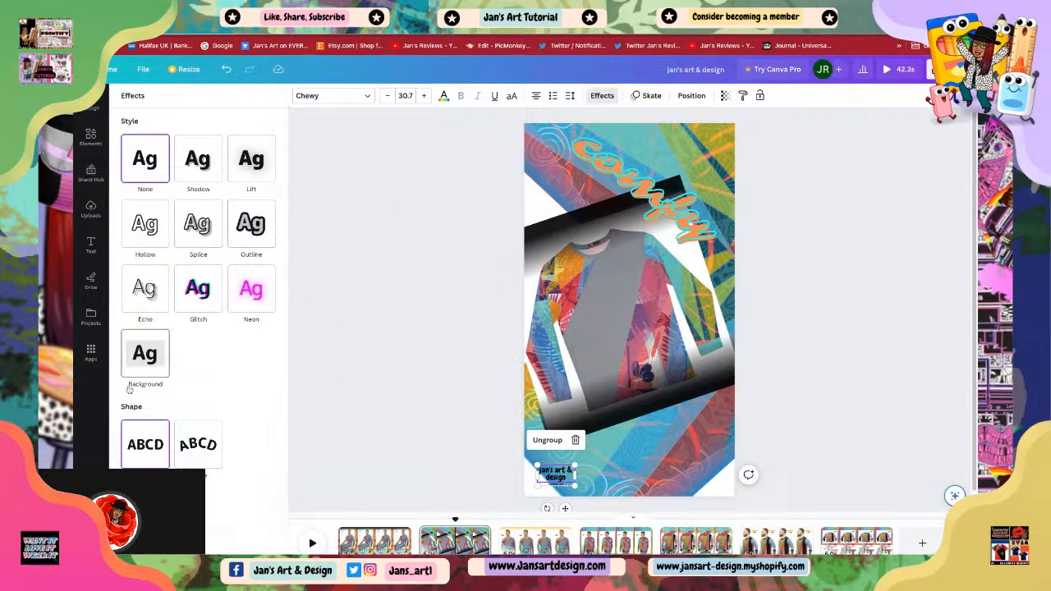
left_click(142, 362)
left_click(401, 404)
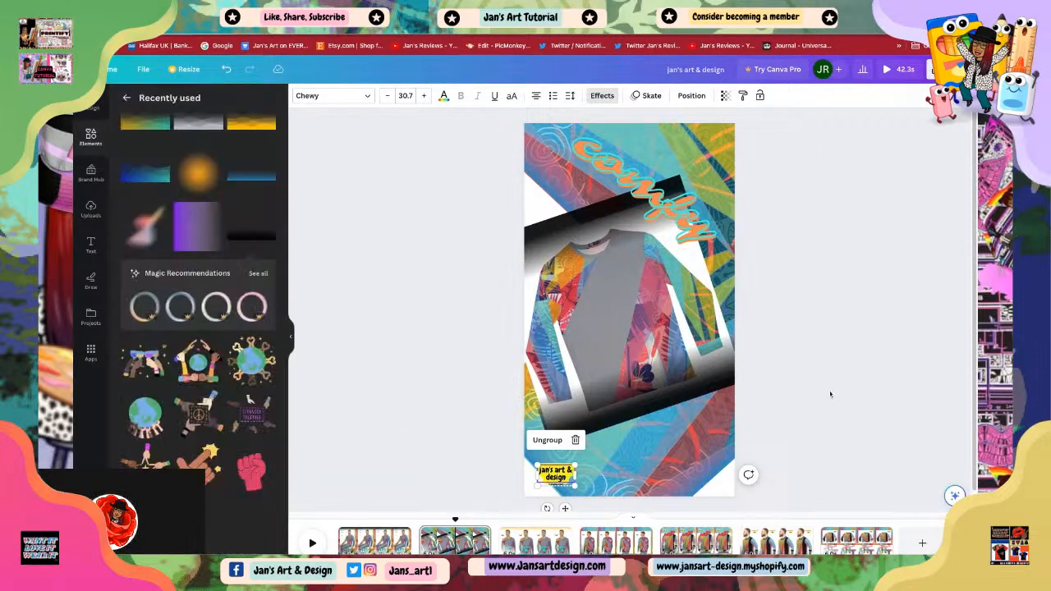
left_click(829, 413)
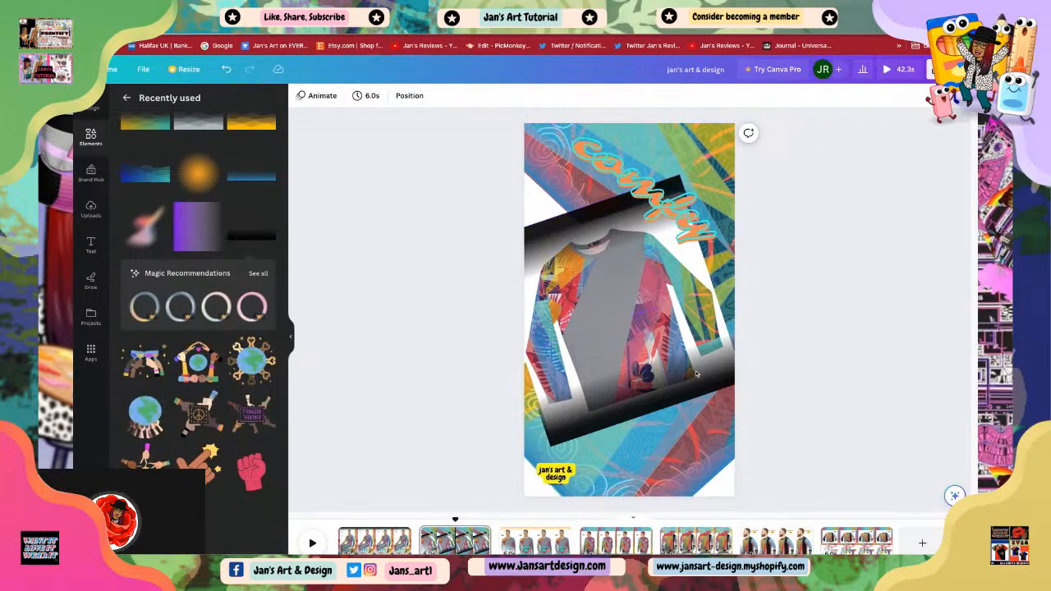
Step: Apply the Breathe animation to the lower black gradient and nudge it slightly up and left
left_click(625, 353)
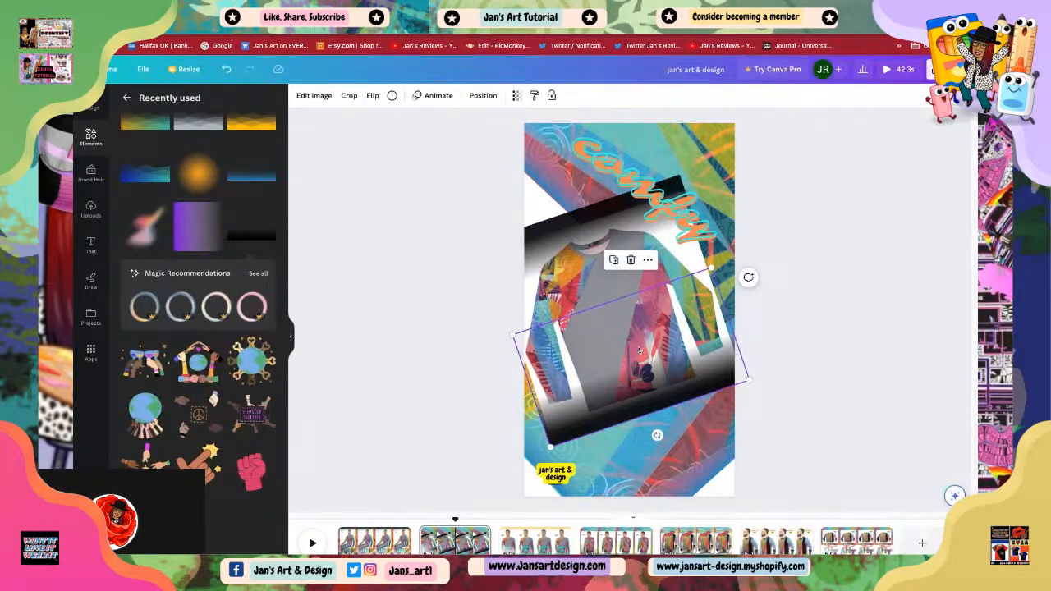
left_click(438, 97)
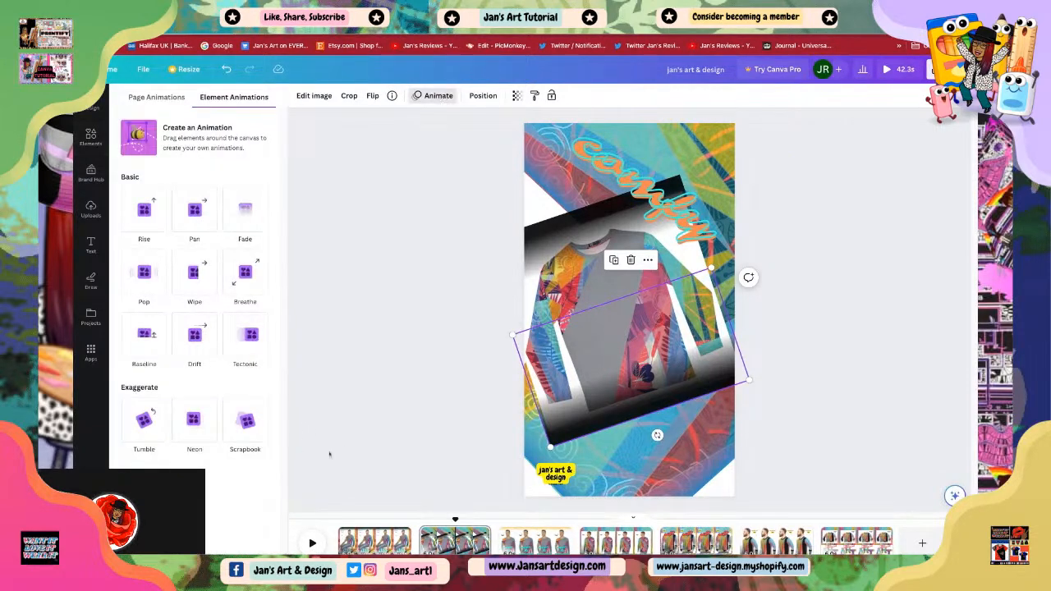
left_click(246, 275)
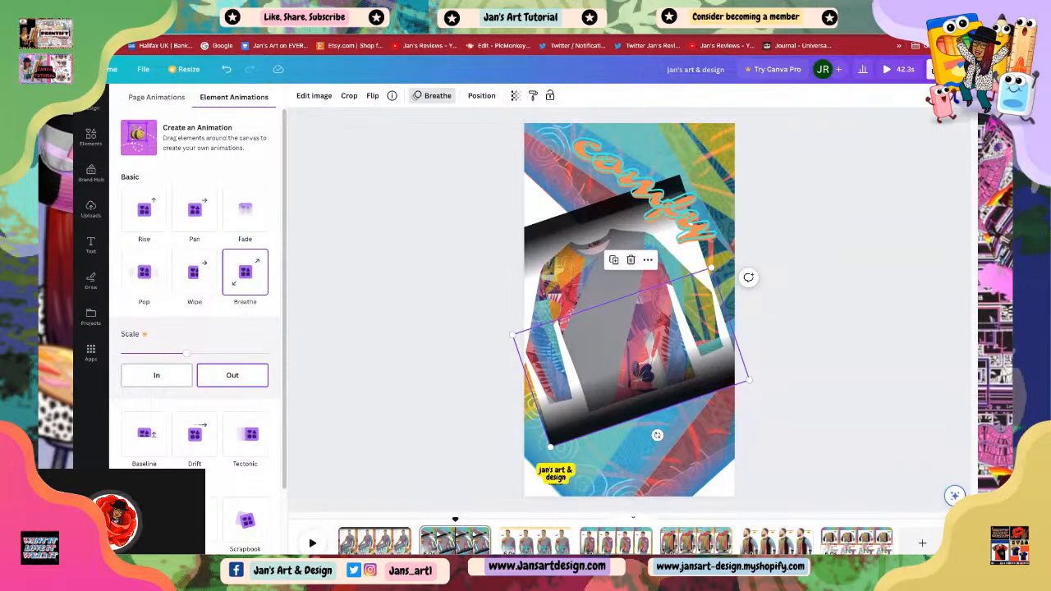
left_click_drag(631, 358, 630, 352)
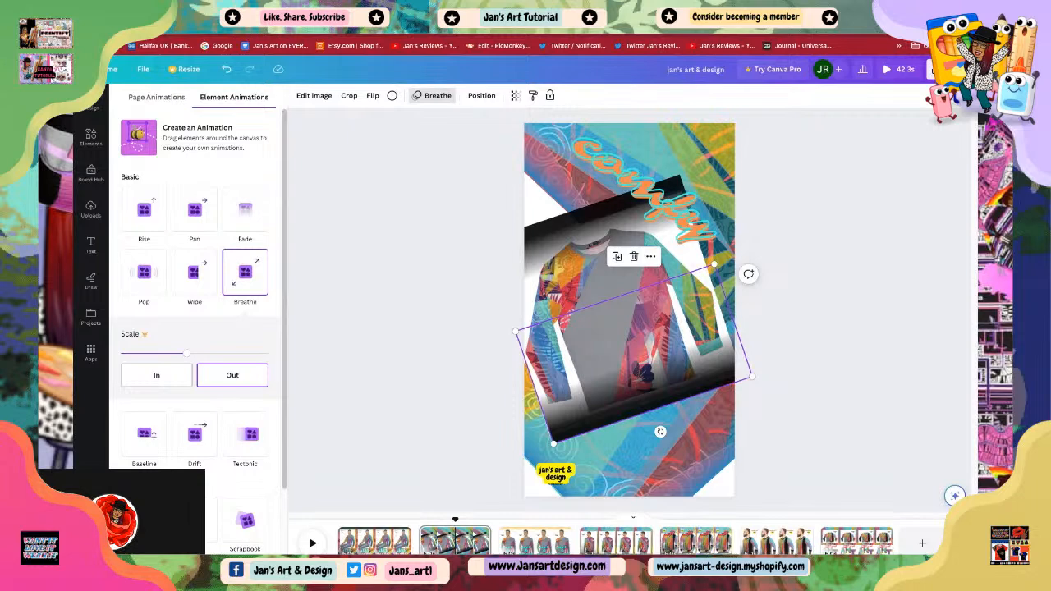
key("Left")
left_click(434, 436)
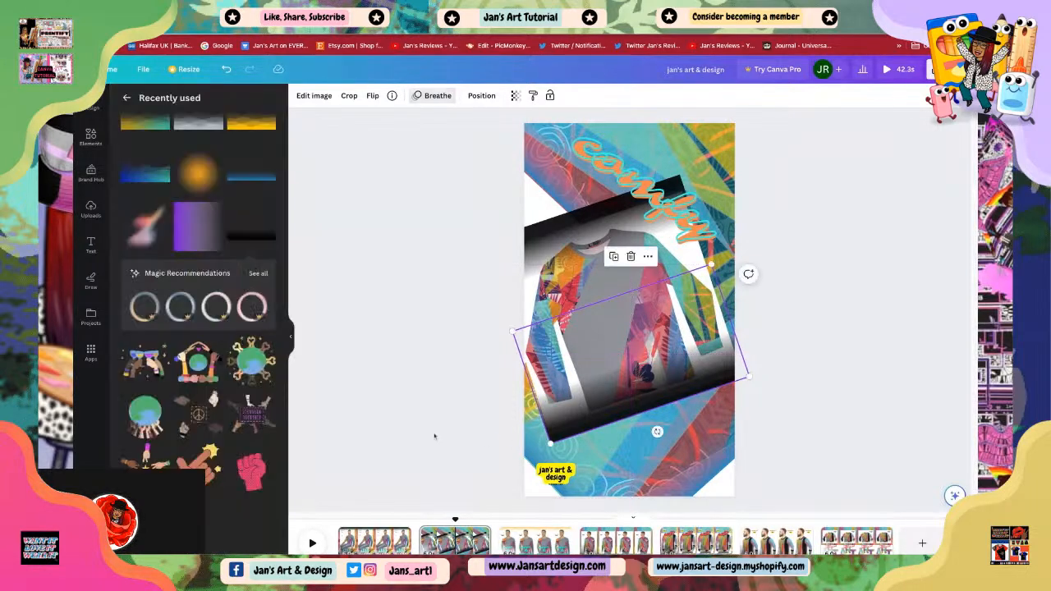
left_click(435, 436)
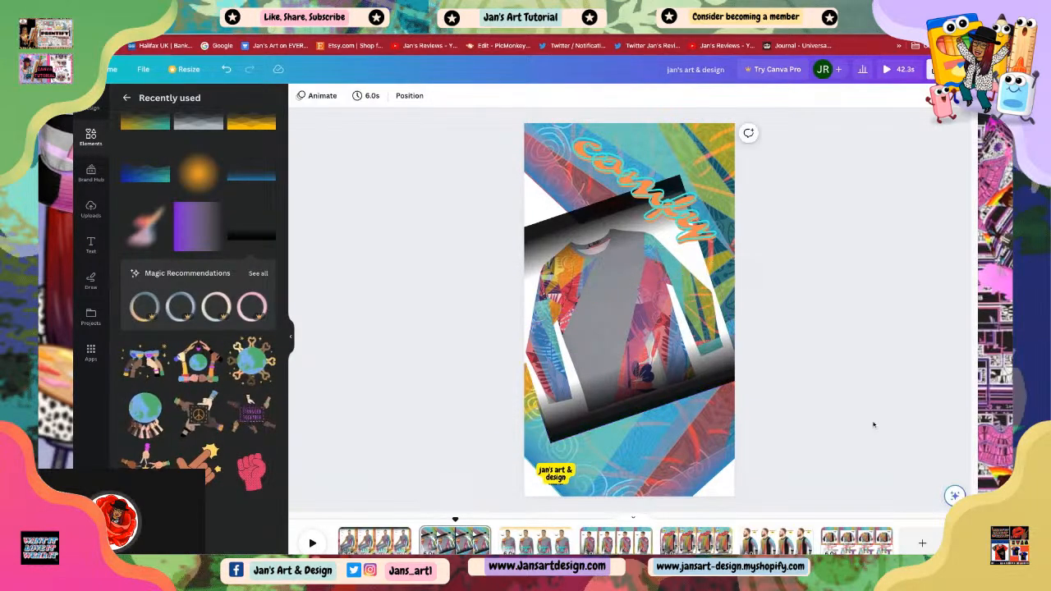
left_click(570, 423)
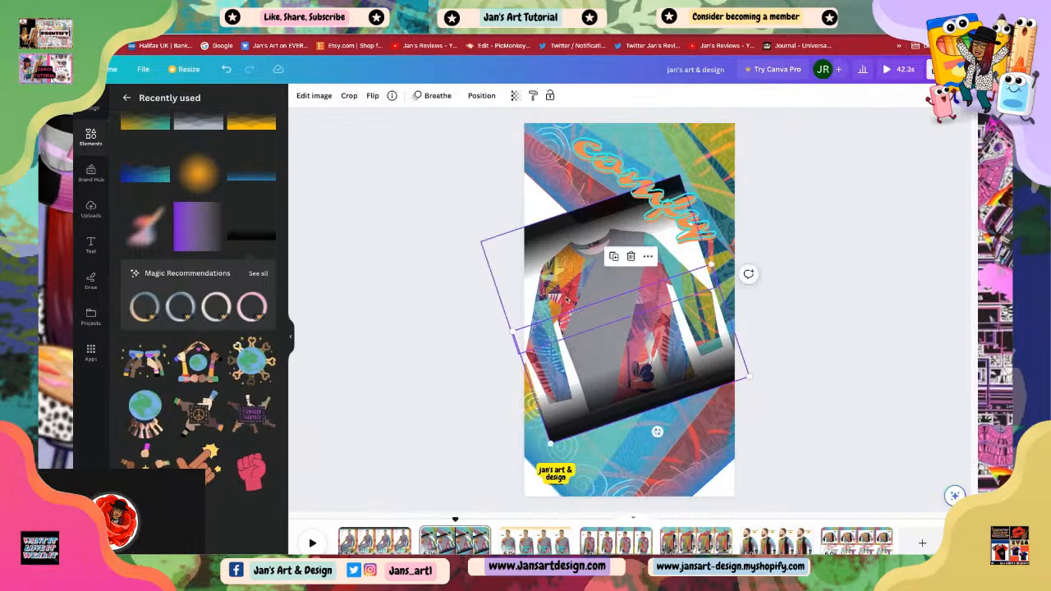
left_click(433, 96)
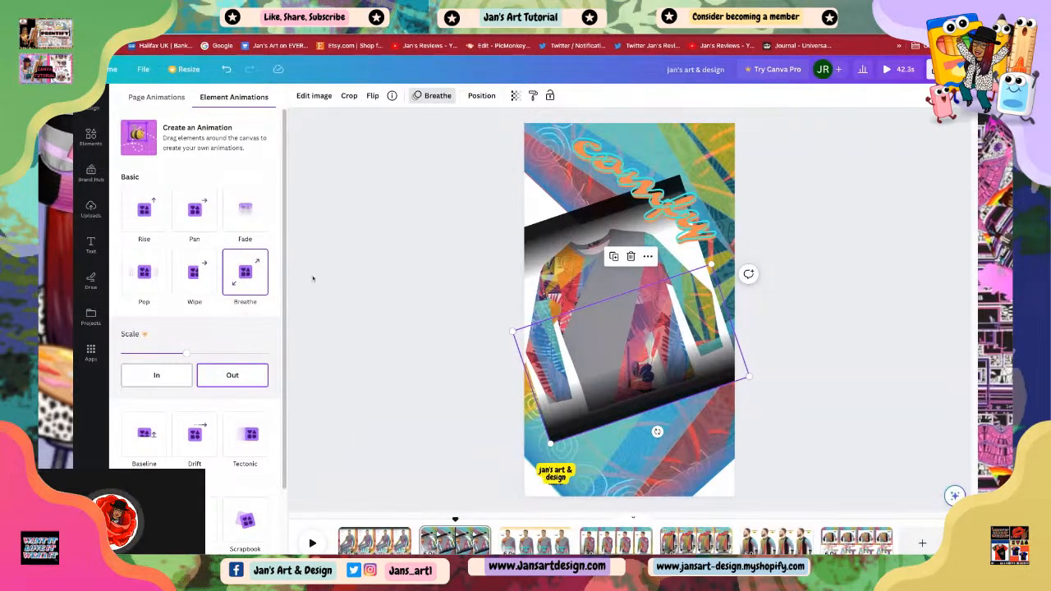
left_click(418, 96)
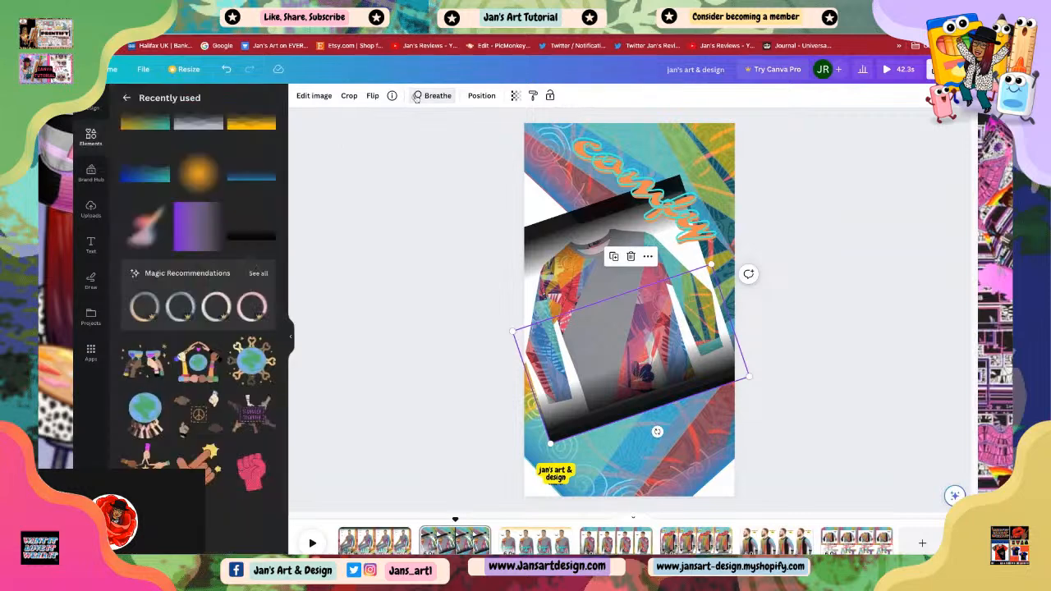
Step: Change the lower black gradient's animation from Breathe to Rise
left_click(418, 96)
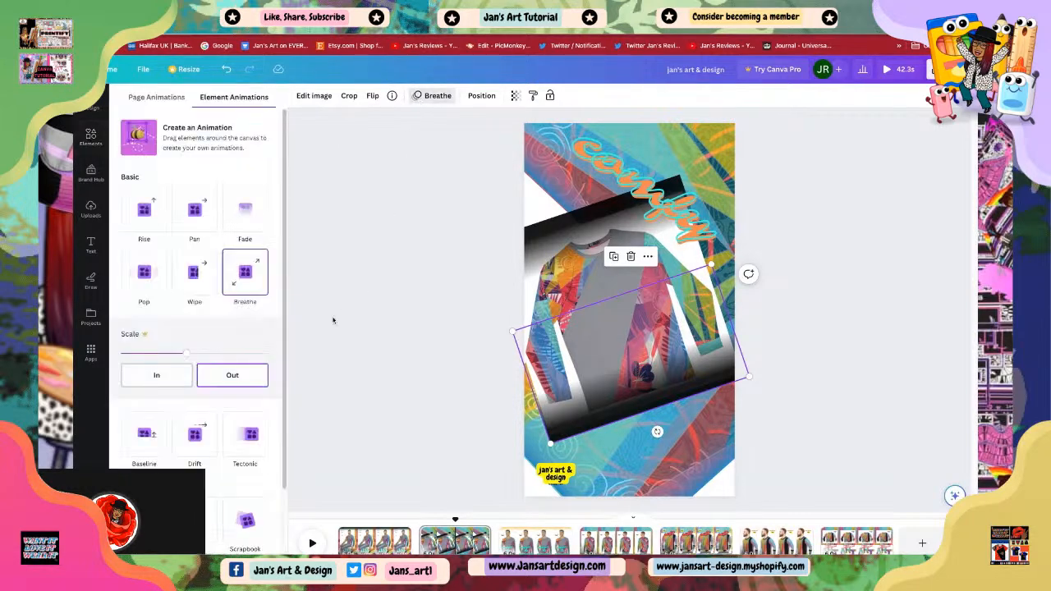
left_click(135, 222)
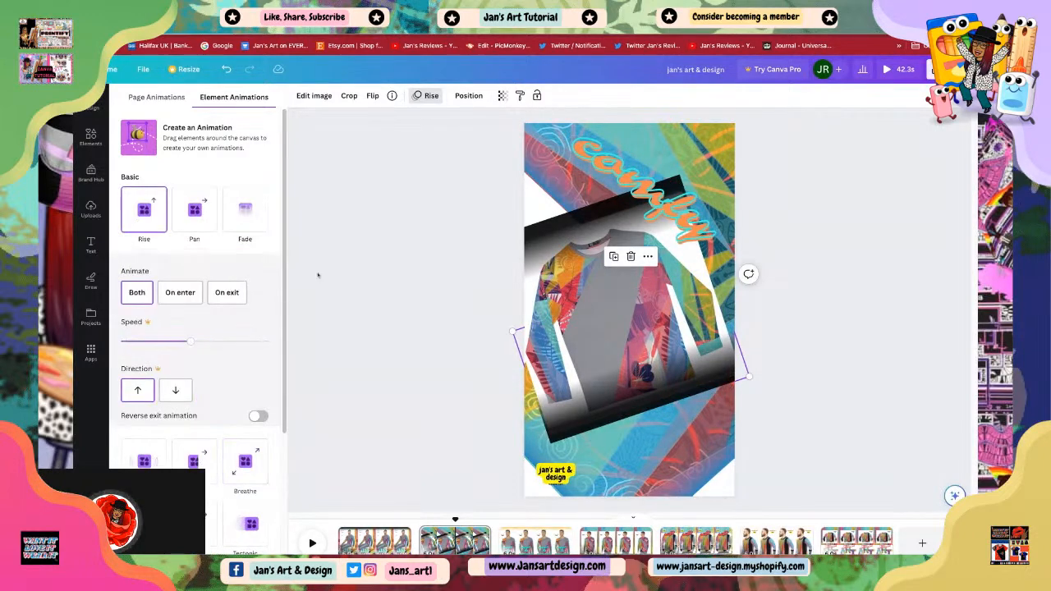
left_click(839, 376)
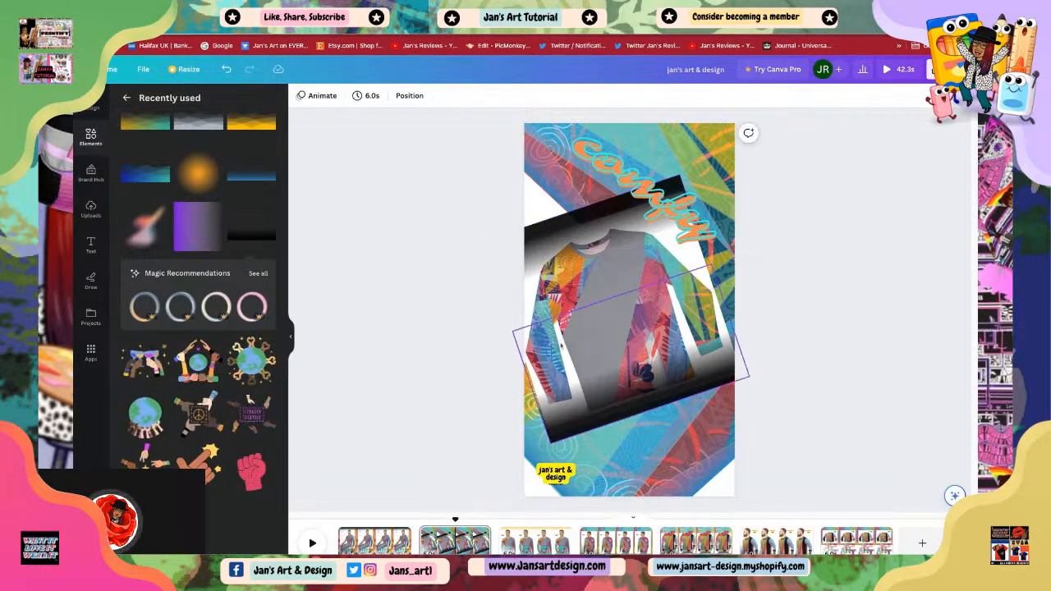
Step: Through the layers list, select the sweatshirt photo behind the gradients and apply the Breathe animation to it
left_click(690, 271)
left_click(702, 290)
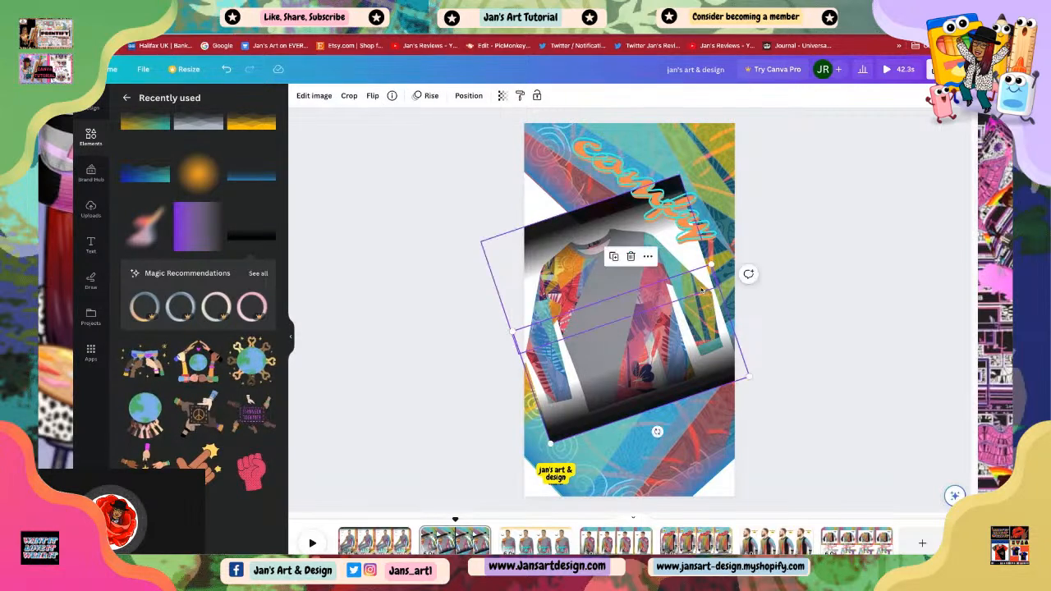
left_click(705, 283)
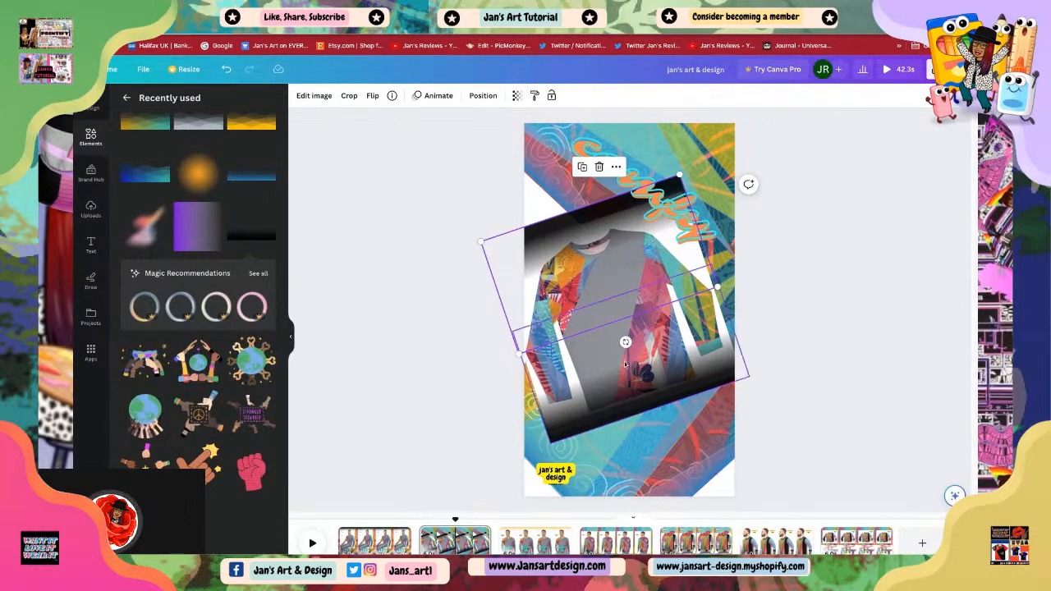
left_click(586, 401)
right_click(587, 401)
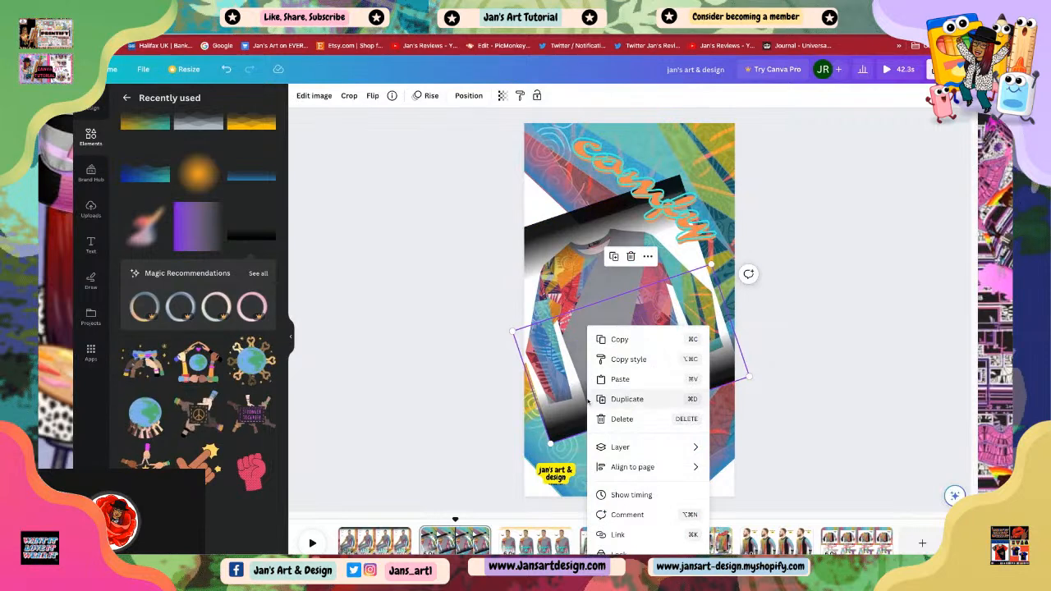
mouse_move(649, 448)
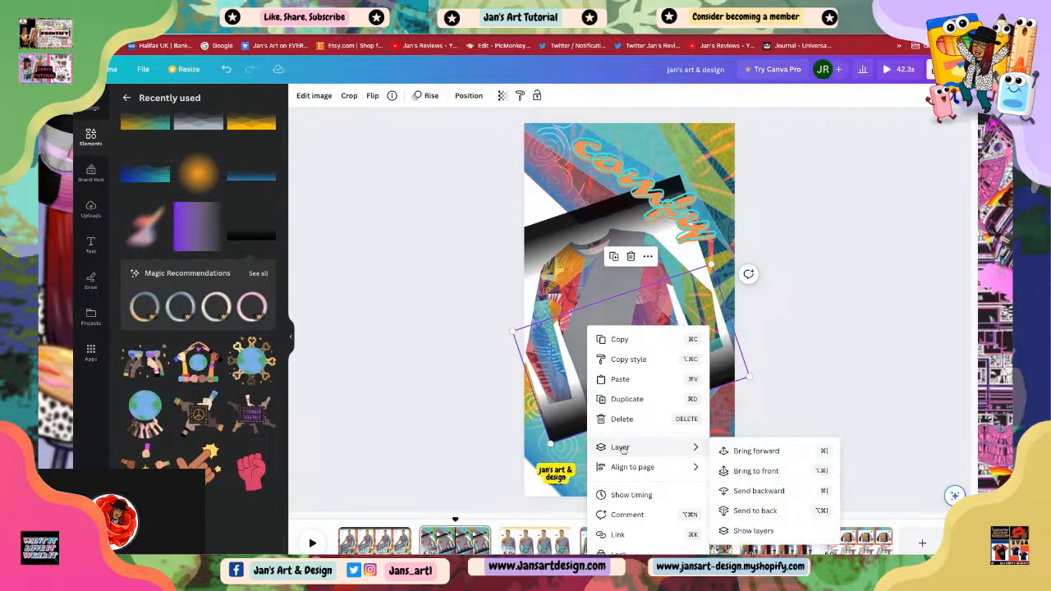
left_click(752, 531)
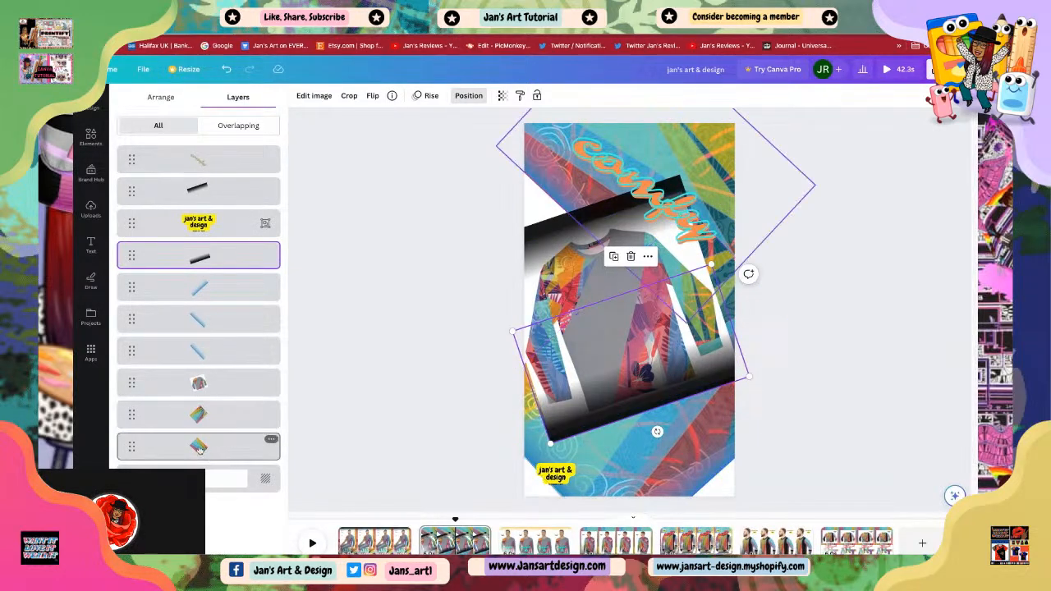
left_click(198, 384)
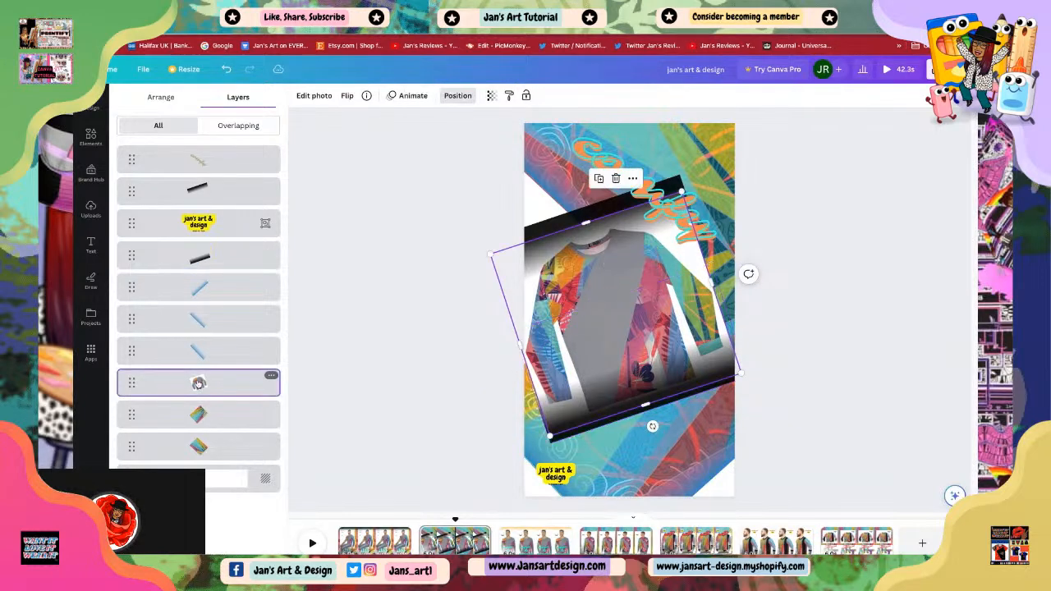
left_click(407, 97)
left_click(244, 276)
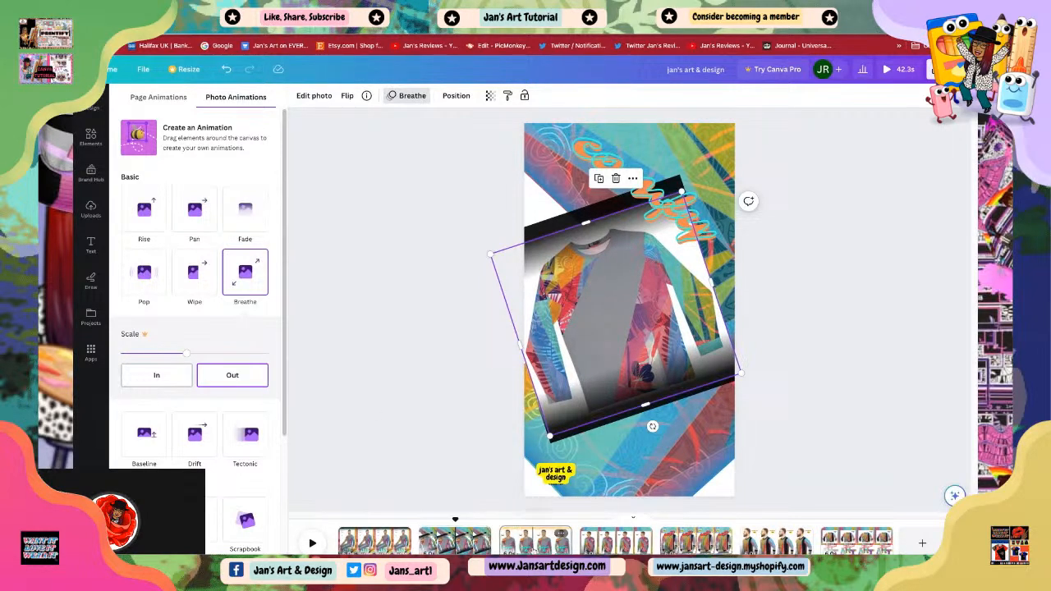
Step: Play the video from the first page to preview the animations
left_click(534, 539)
left_click(478, 383)
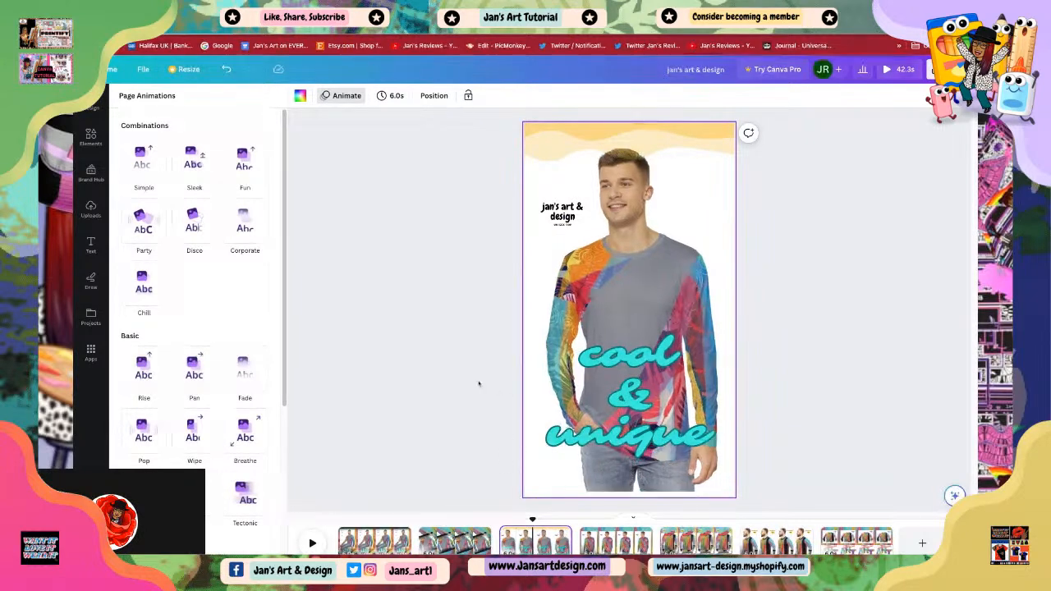
left_click(650, 315)
left_click(774, 335)
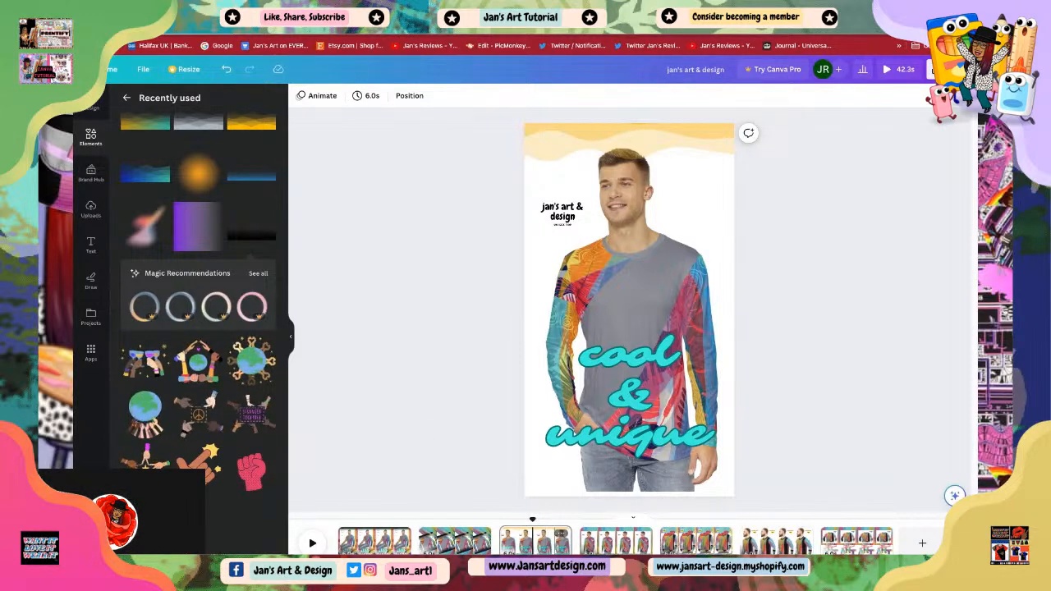
left_click(371, 543)
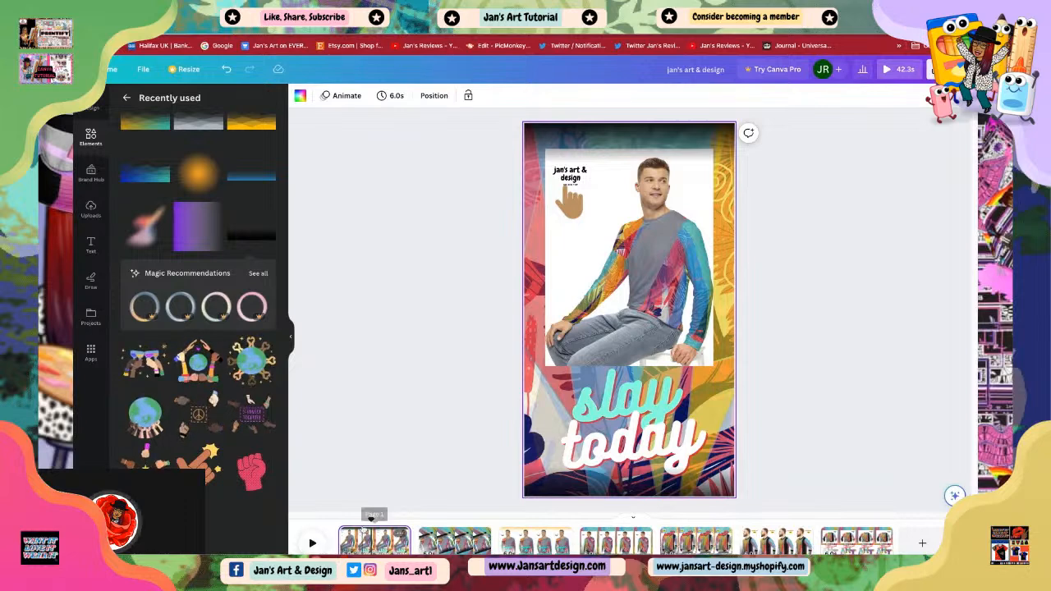
left_click_drag(372, 521, 340, 521)
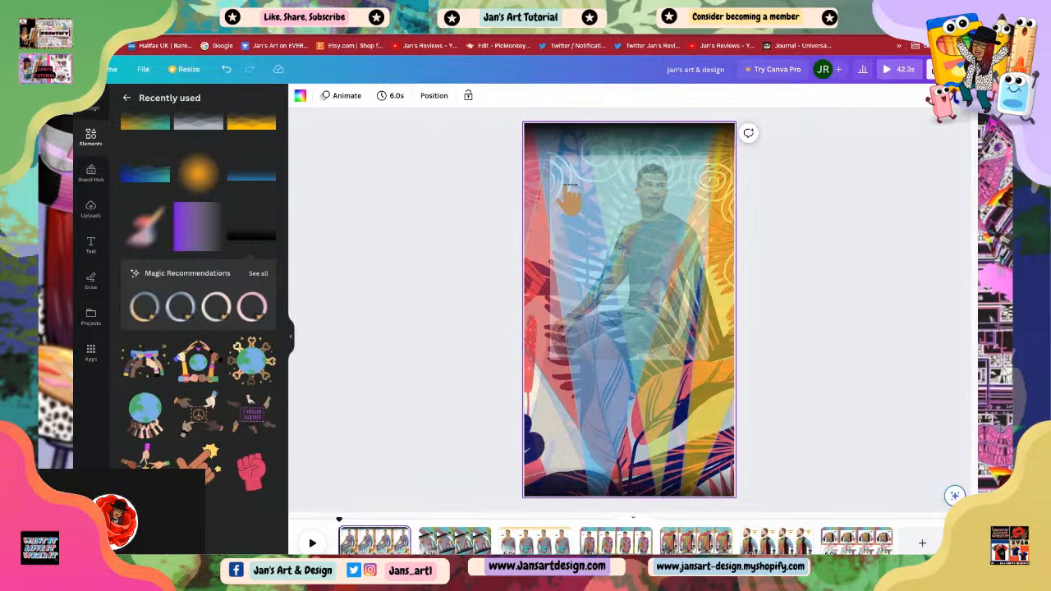
left_click(311, 543)
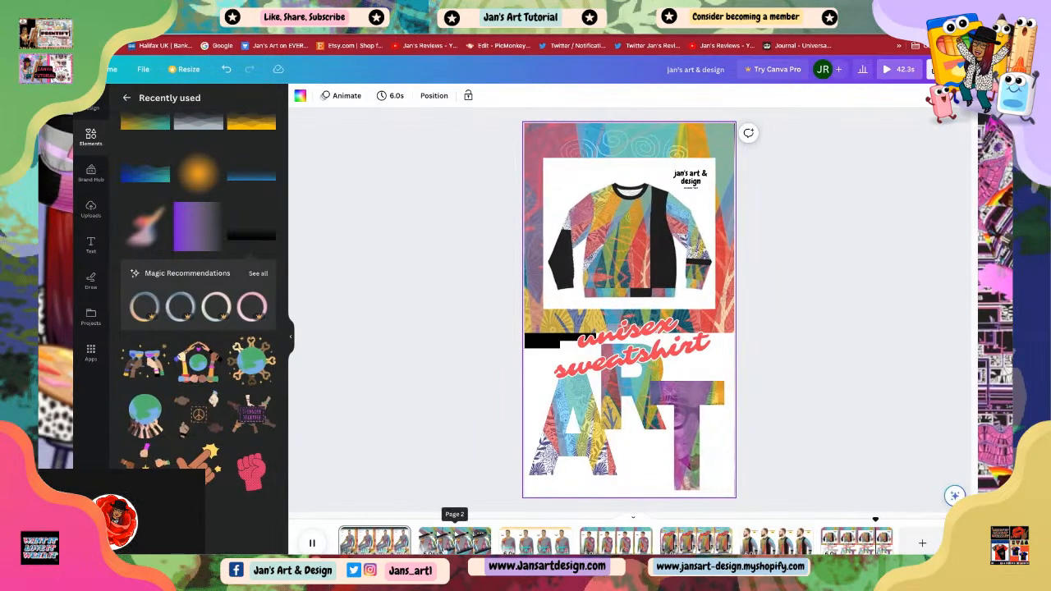
Step: Step through the pages one by one to review each design
left_click(454, 540)
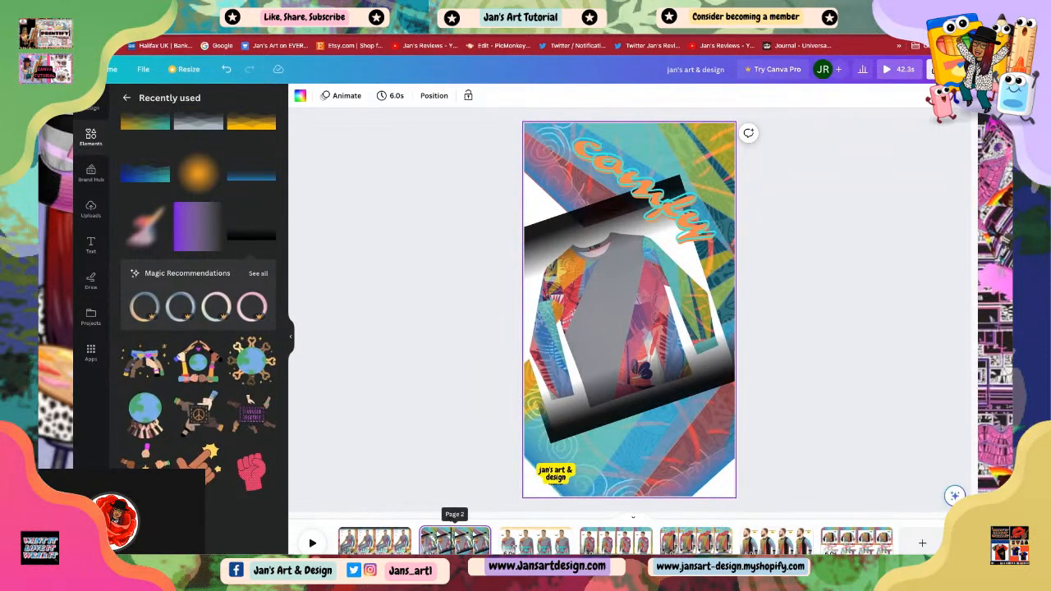
left_click(526, 543)
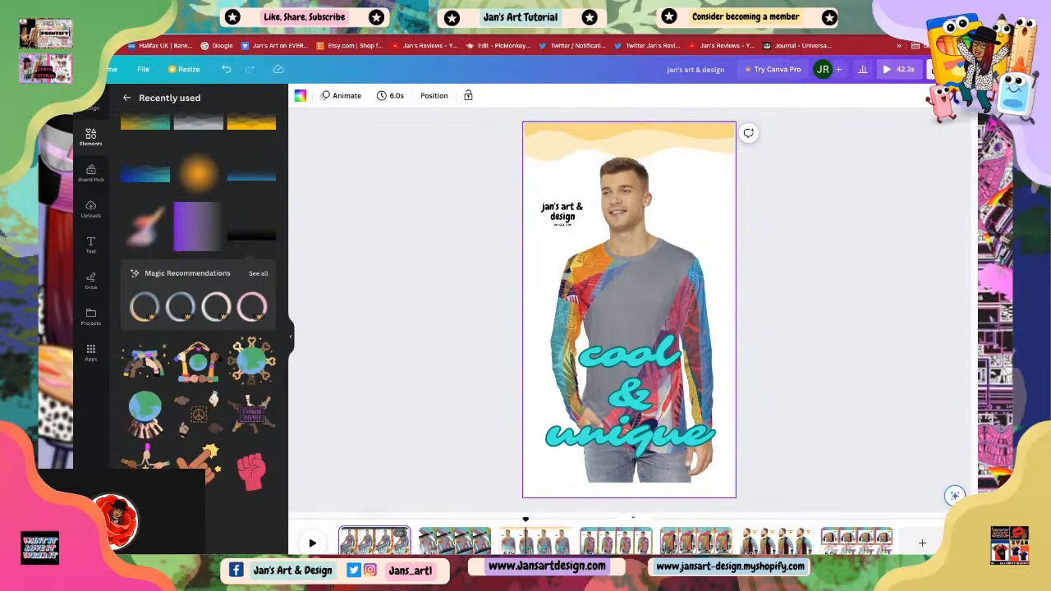
left_click(385, 544)
left_click(458, 546)
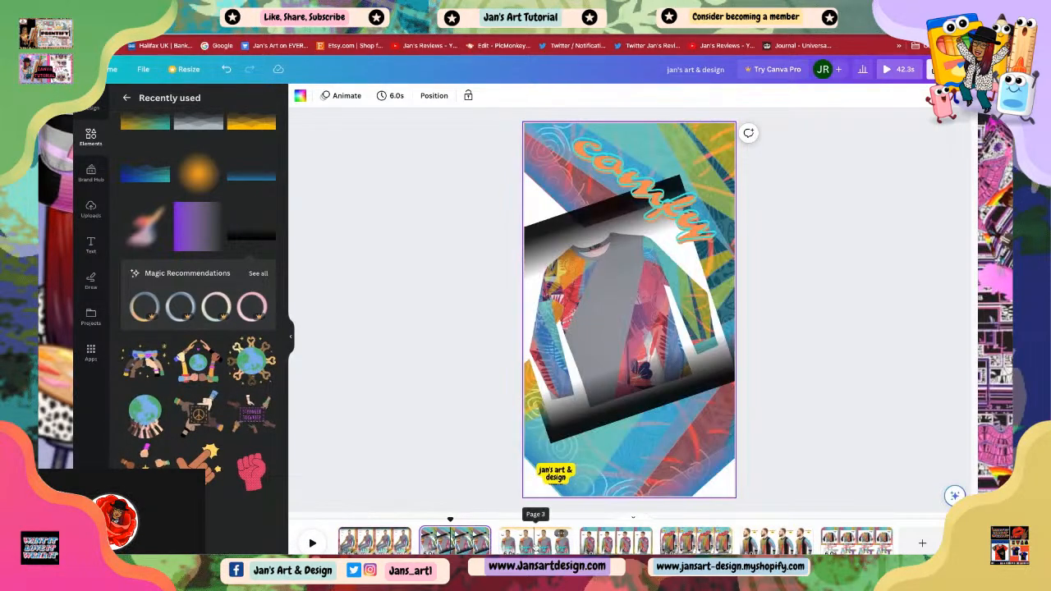
left_click(534, 544)
left_click(611, 544)
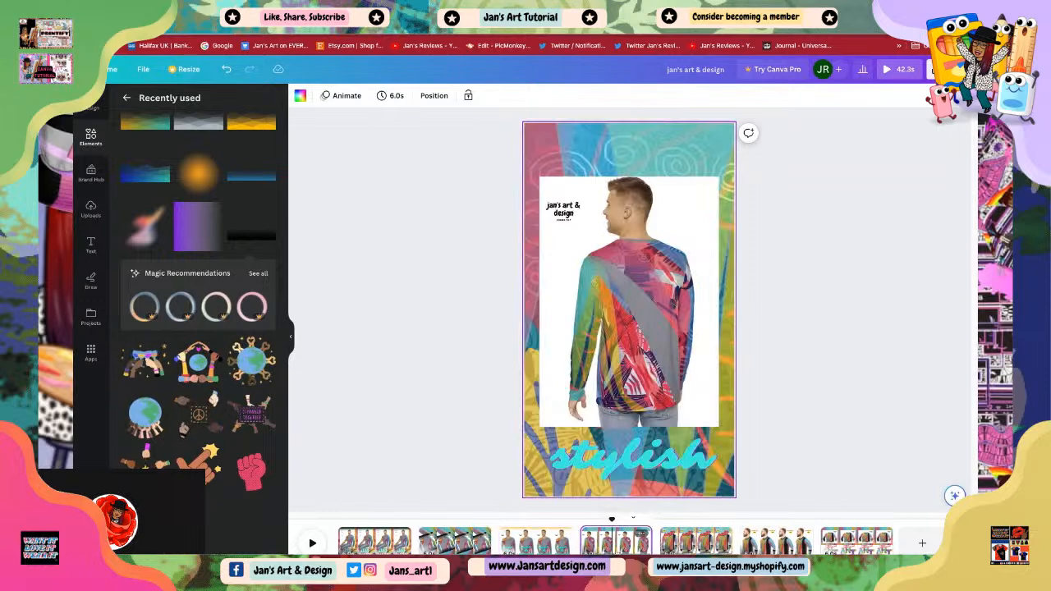
left_click(696, 544)
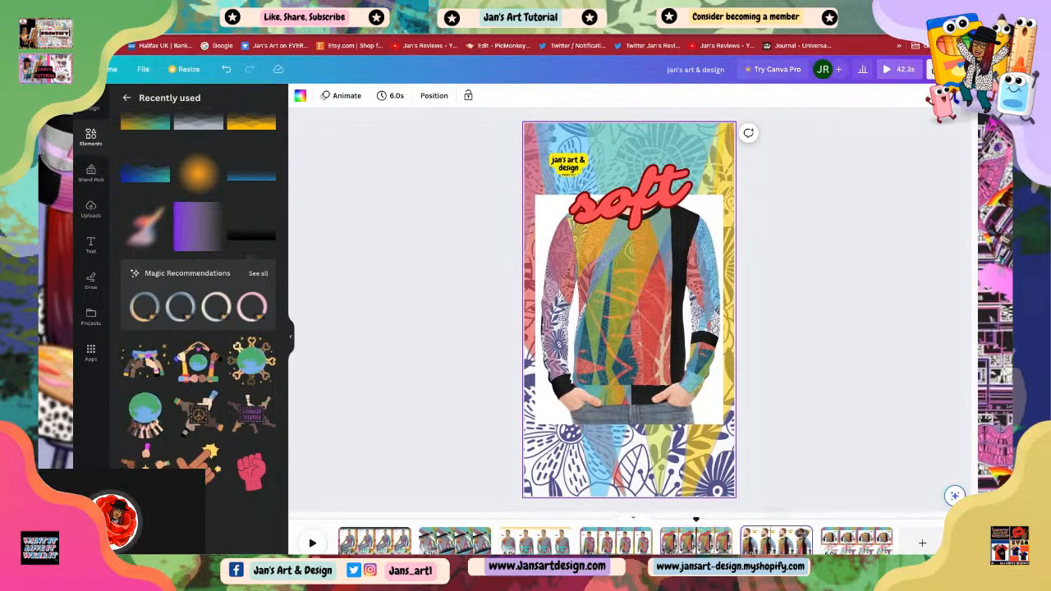
left_click(772, 544)
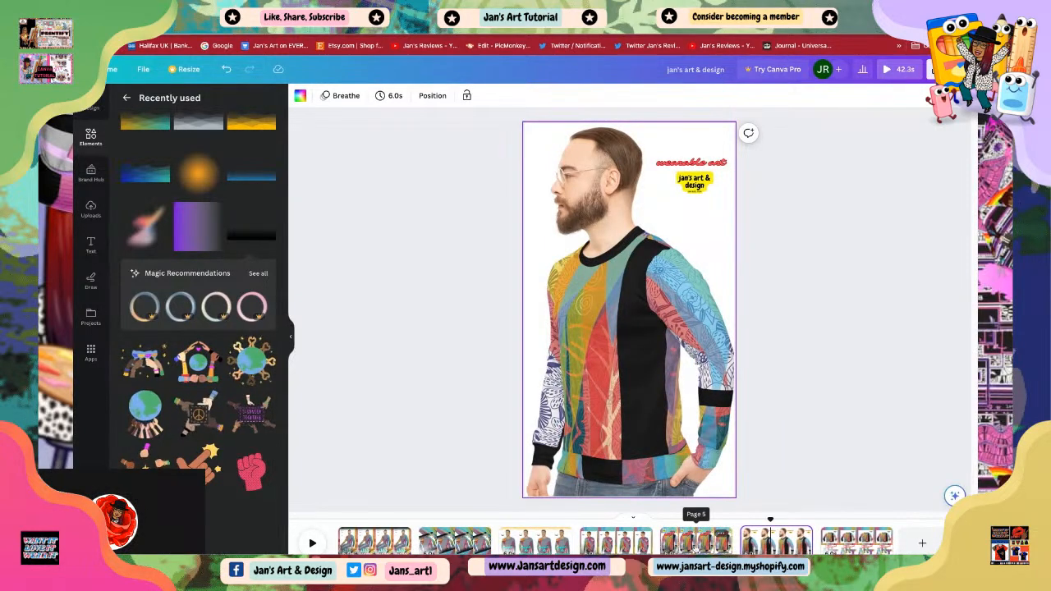
left_click(693, 549)
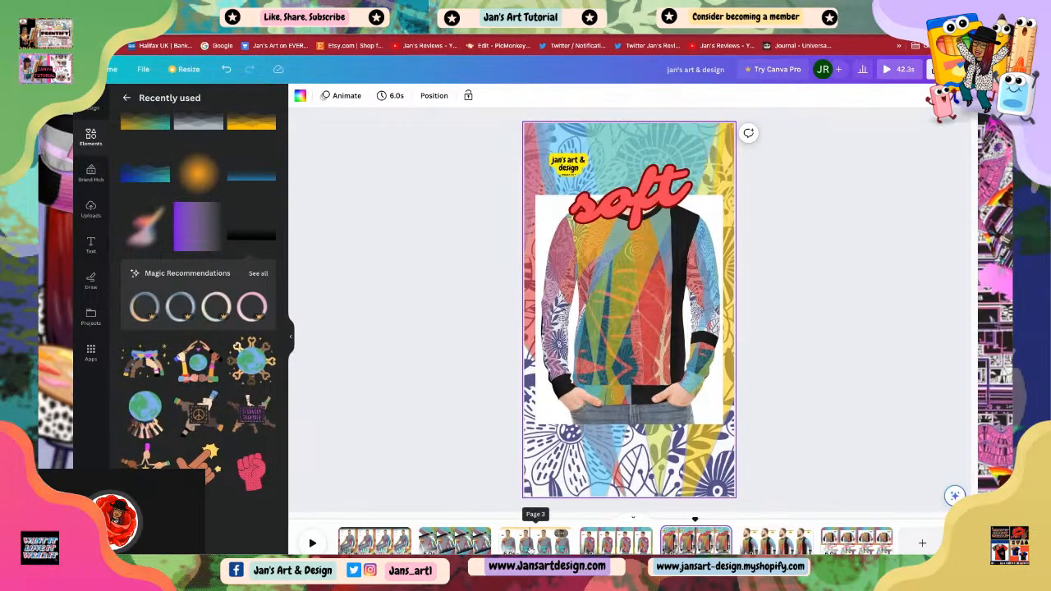
left_click(534, 542)
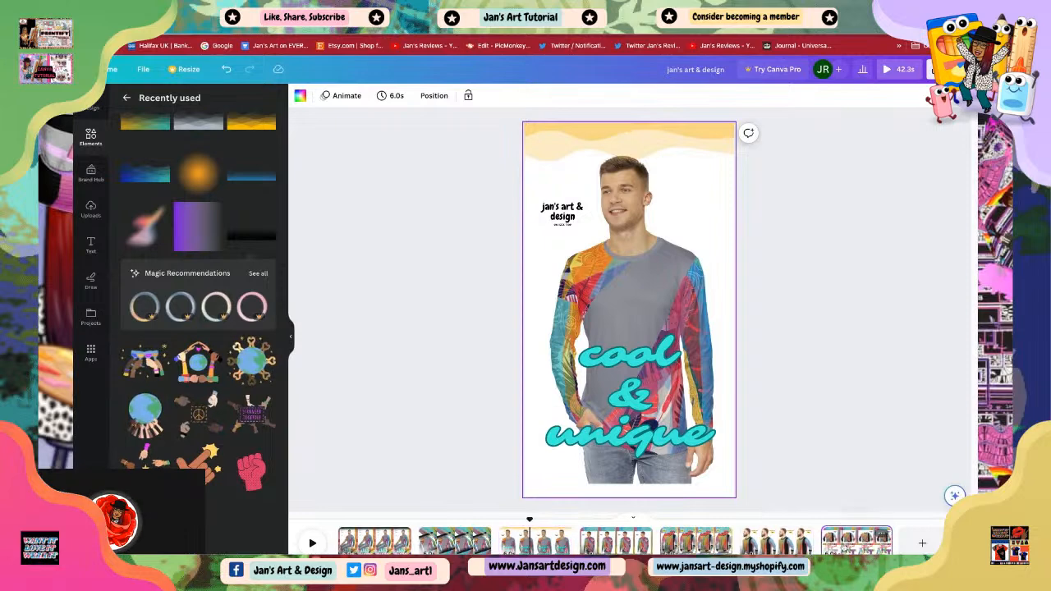
left_click(842, 543)
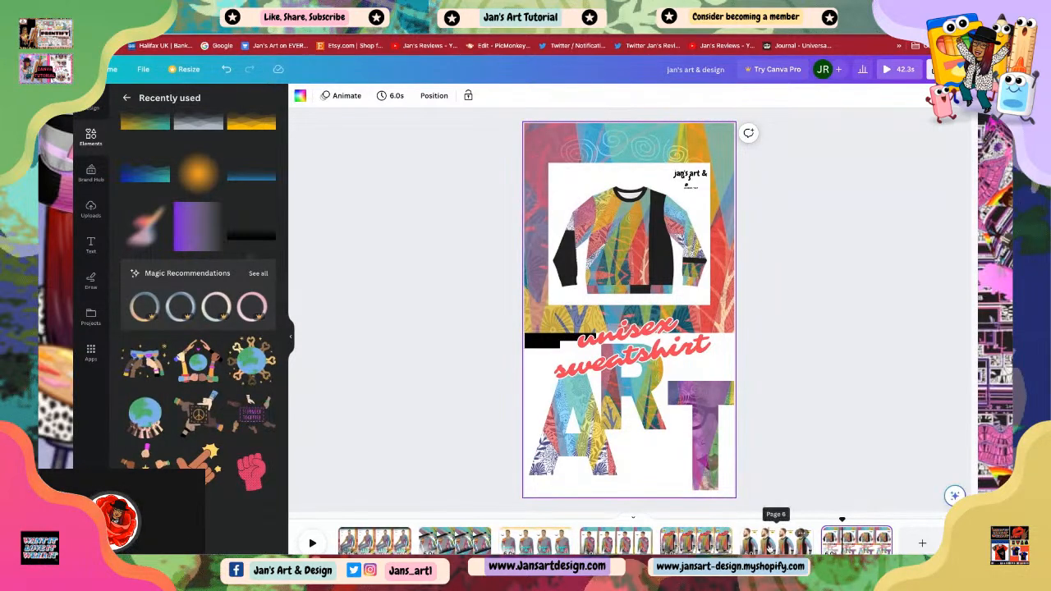
left_click(772, 549)
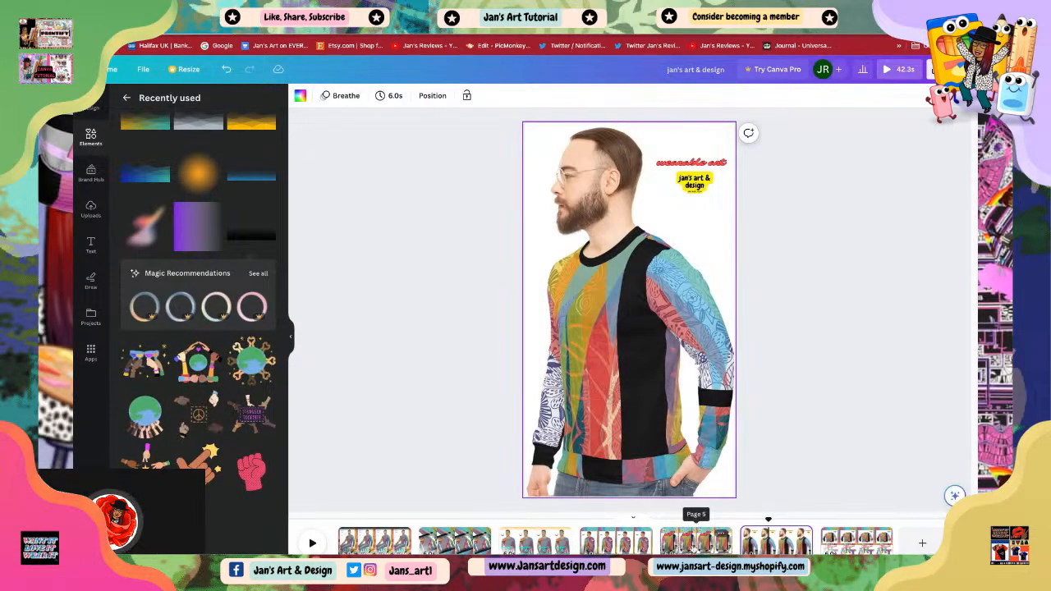
left_click(695, 548)
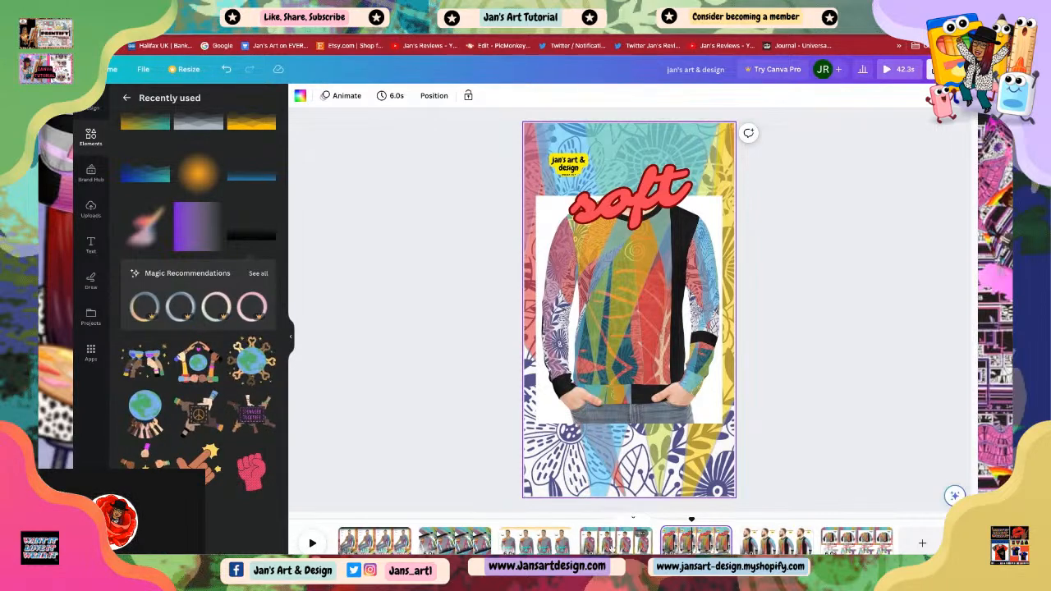
left_click(612, 544)
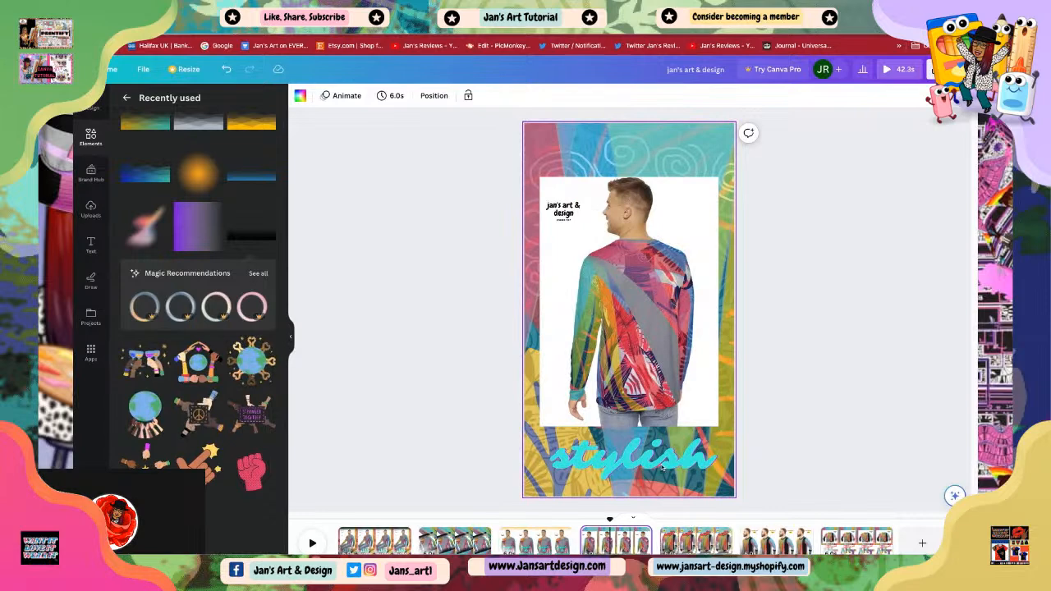
Step: Copy the 'stylish' text on page 4 and nudge it slightly down
left_click(638, 460)
right_click(638, 460)
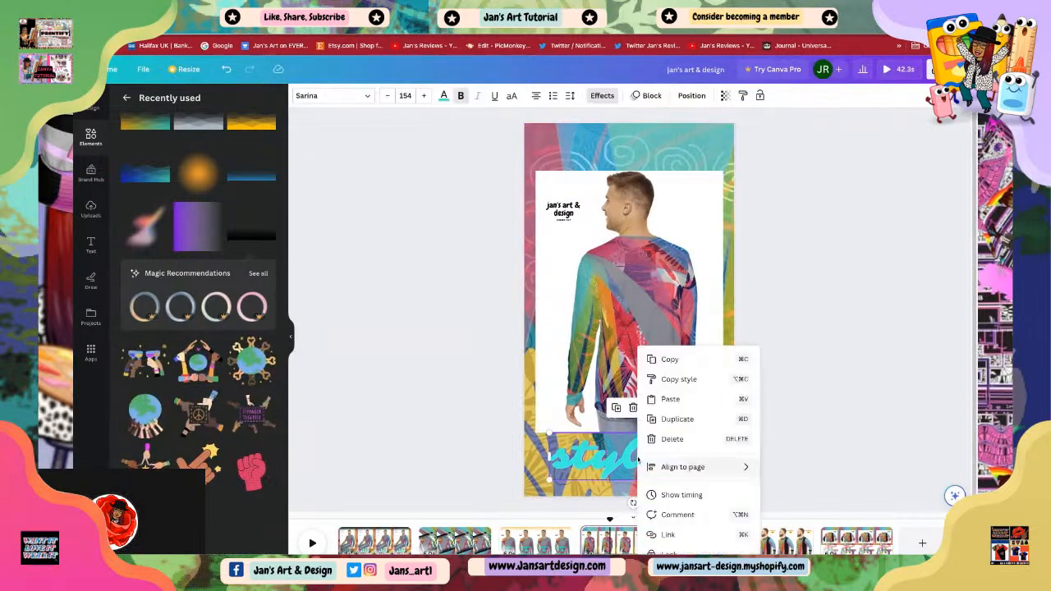
left_click(682, 362)
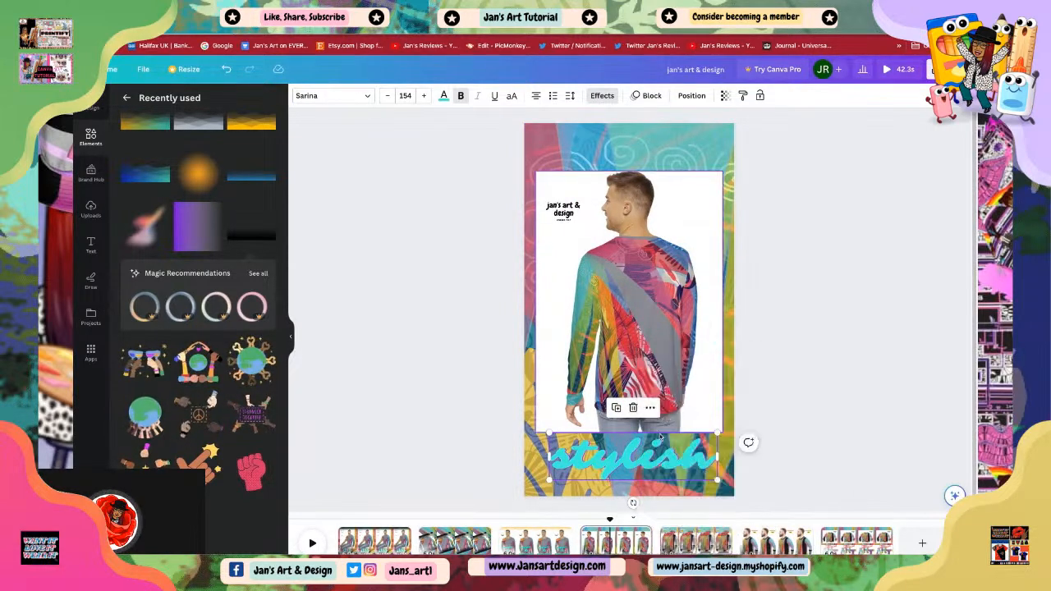
left_click_drag(638, 465, 641, 470)
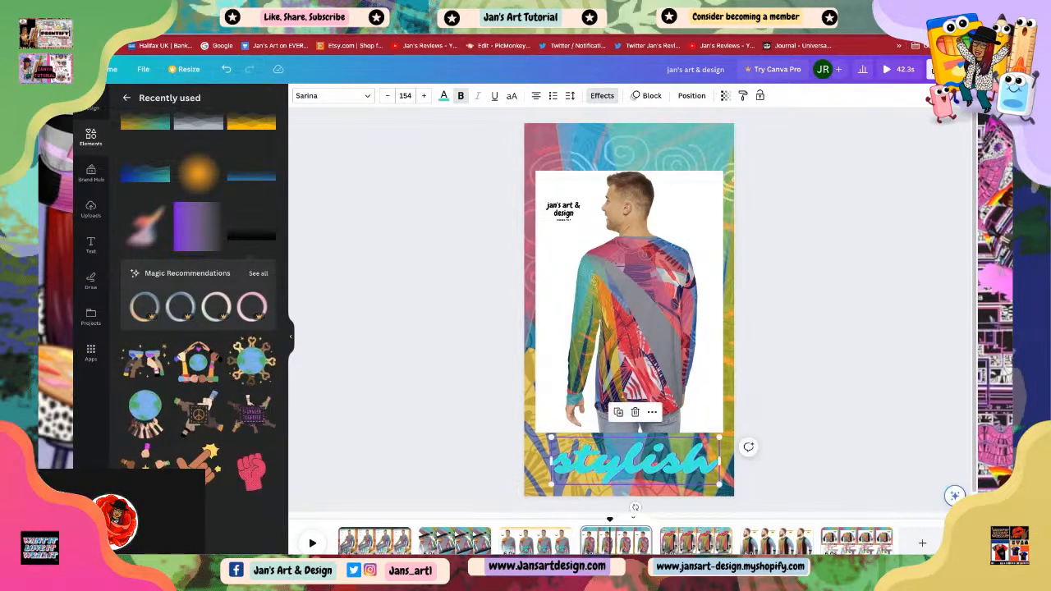
Step: Duplicate the 'stylish' text on page 4 and move the copy to the top of the page
right_click(641, 471)
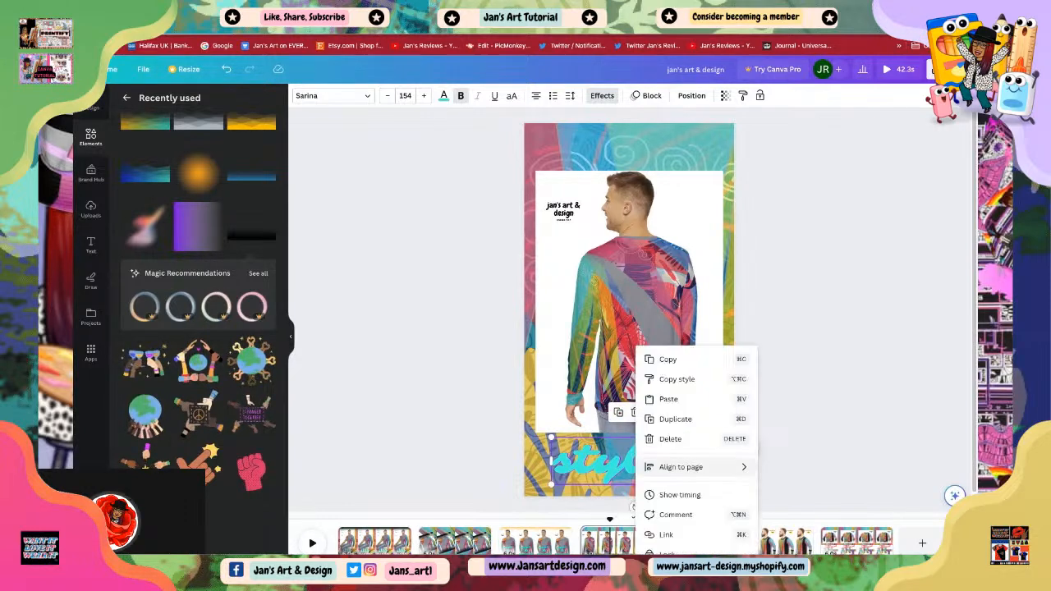
left_click(674, 419)
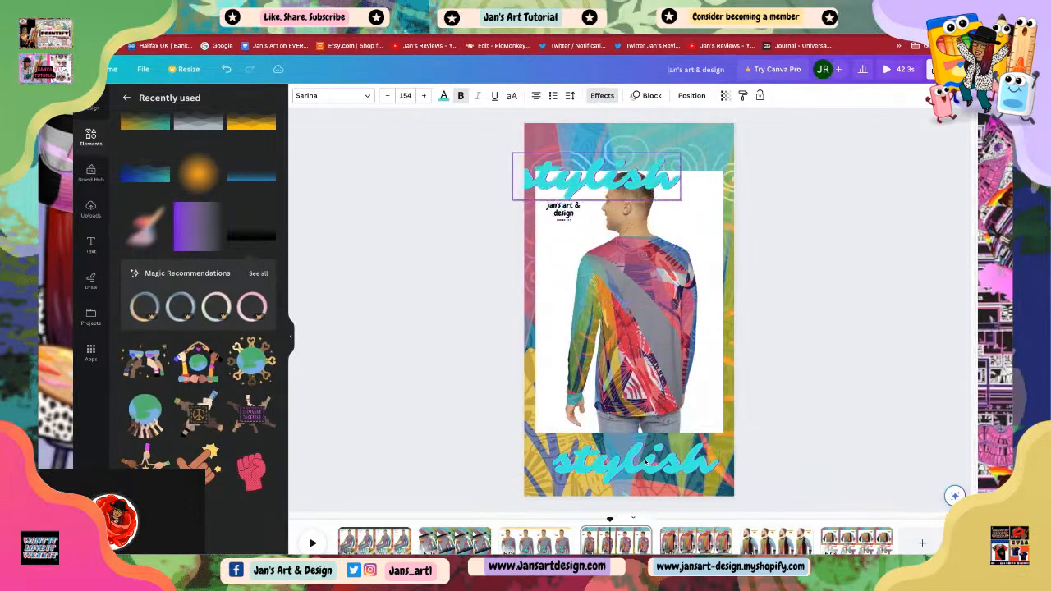
left_click_drag(613, 142, 628, 146)
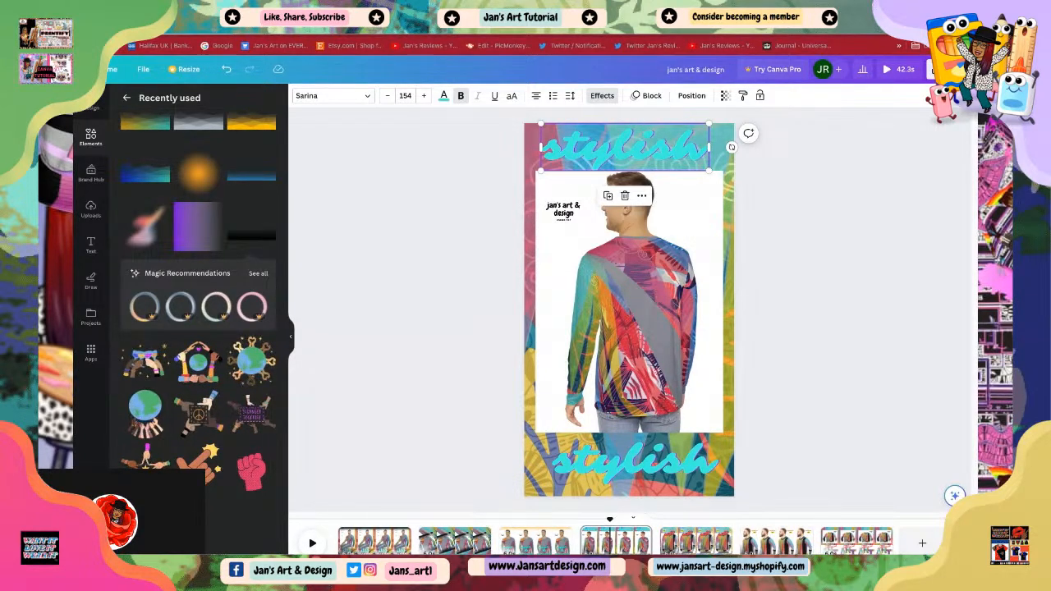
Step: Replace the copied text with the word 'simply'
double_click(704, 156)
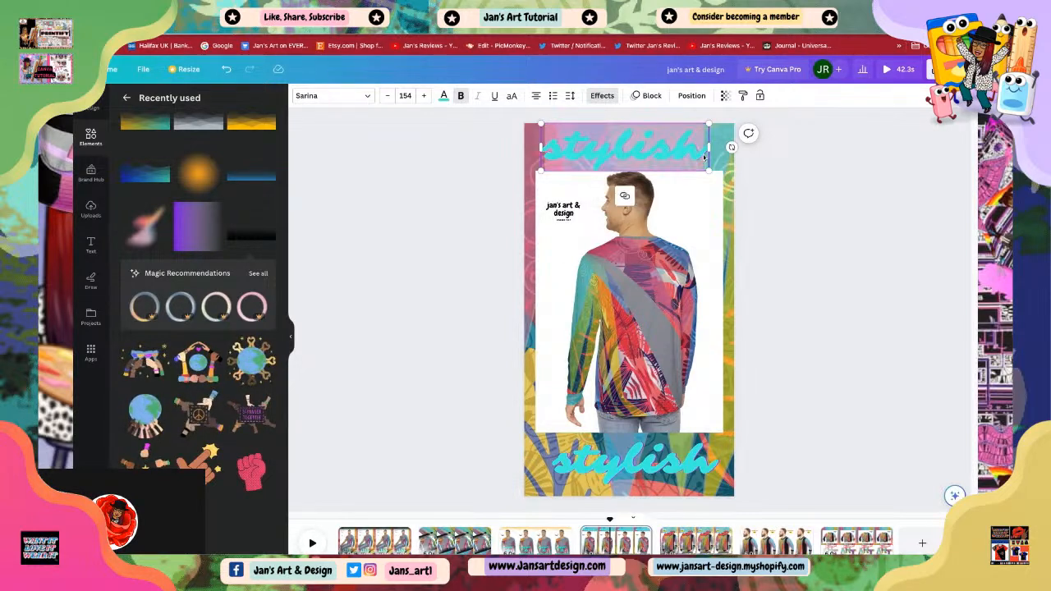
key("BackSpace")
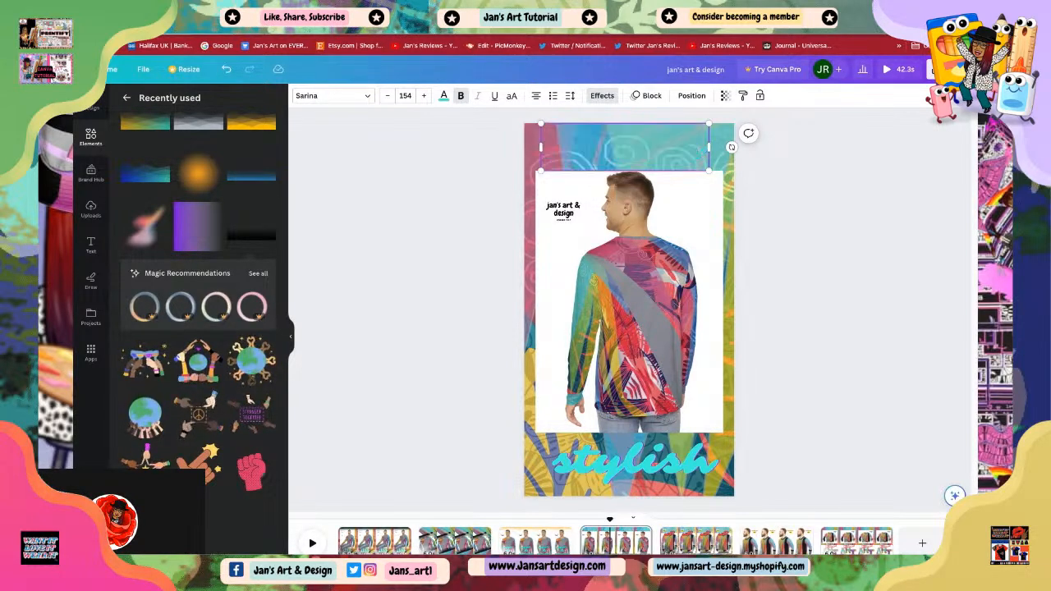
type("simply")
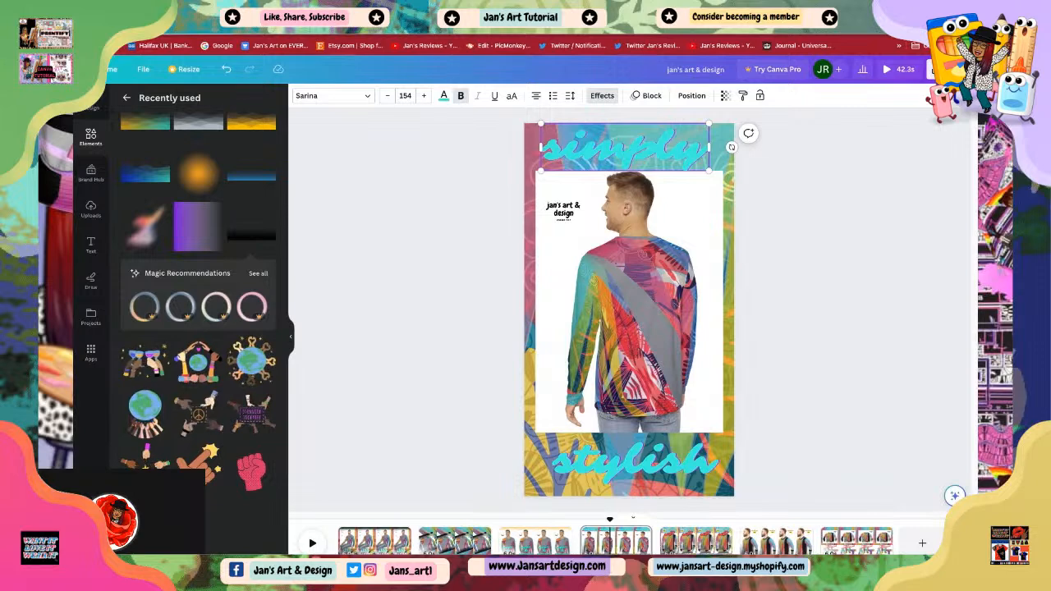
Step: Apply the Burst text animation to the 'simply' text
left_click(477, 234)
left_click(643, 153)
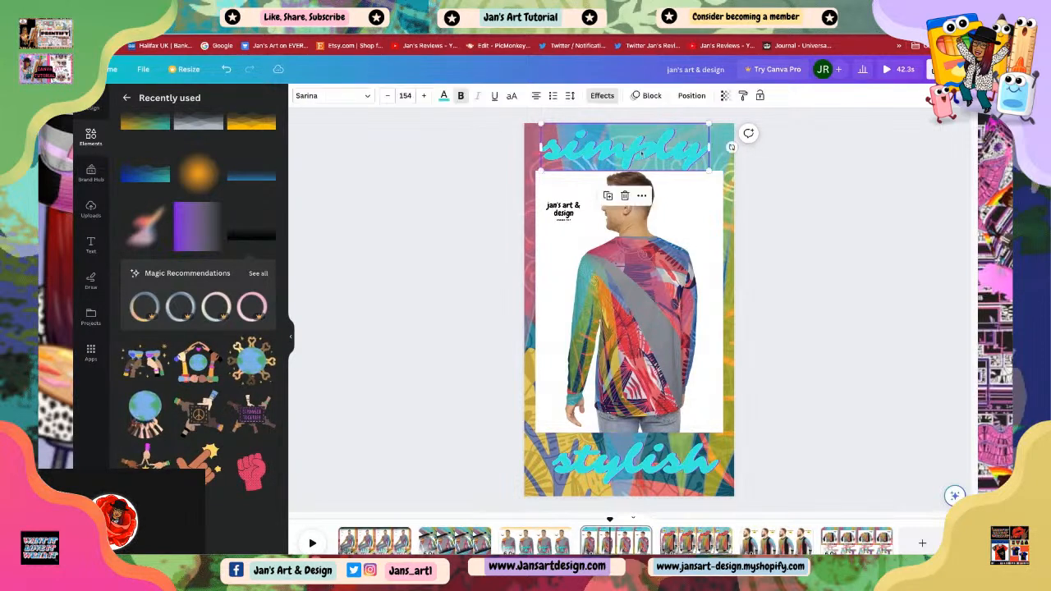
left_click(647, 95)
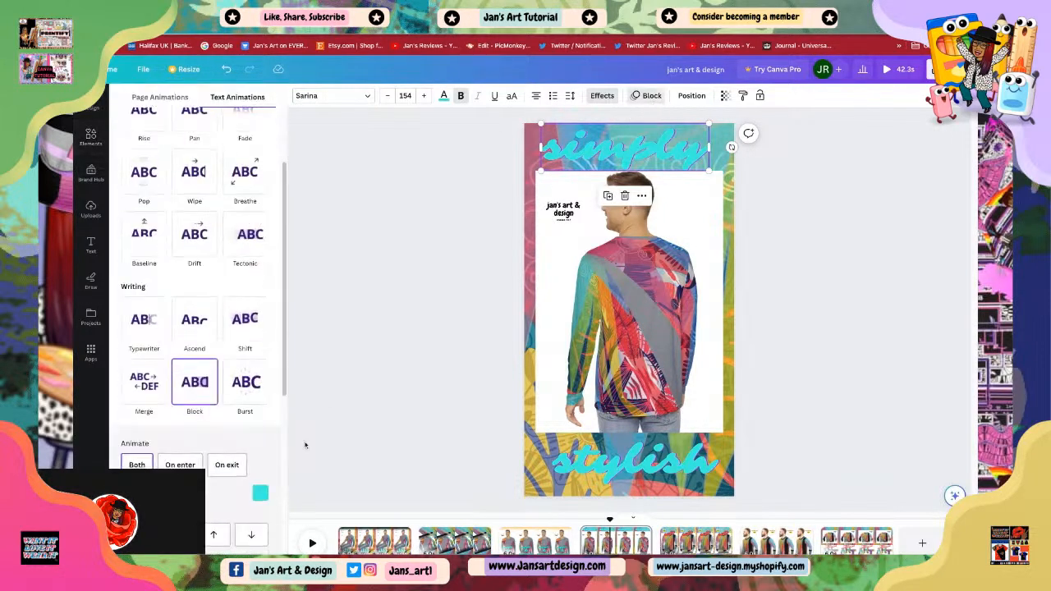
left_click(245, 382)
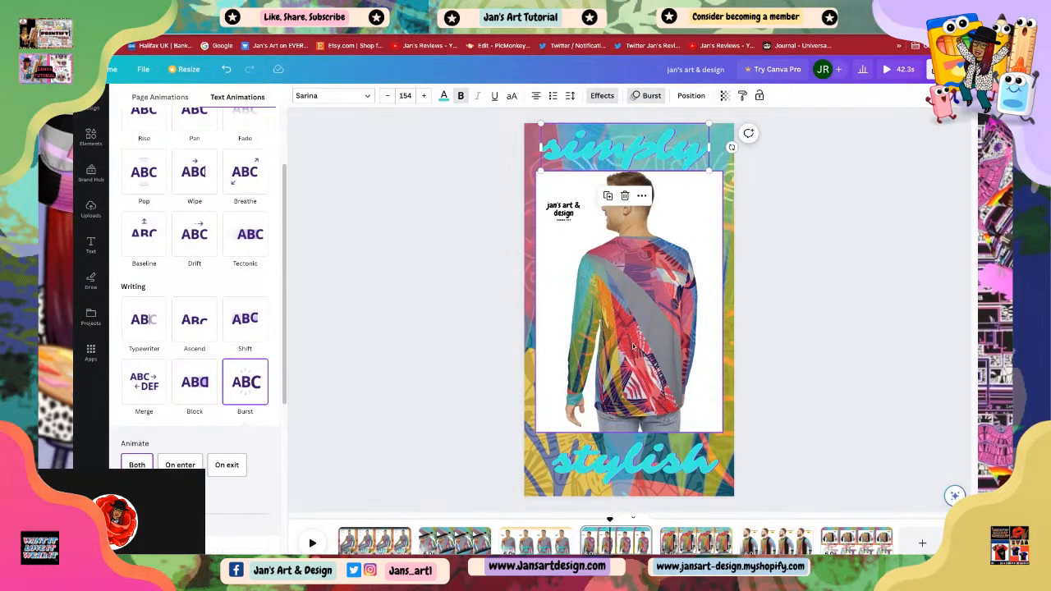
left_click(846, 386)
Step: On page 5, add the black gradient element and move it to the top of the page
left_click(696, 551)
left_click(696, 542)
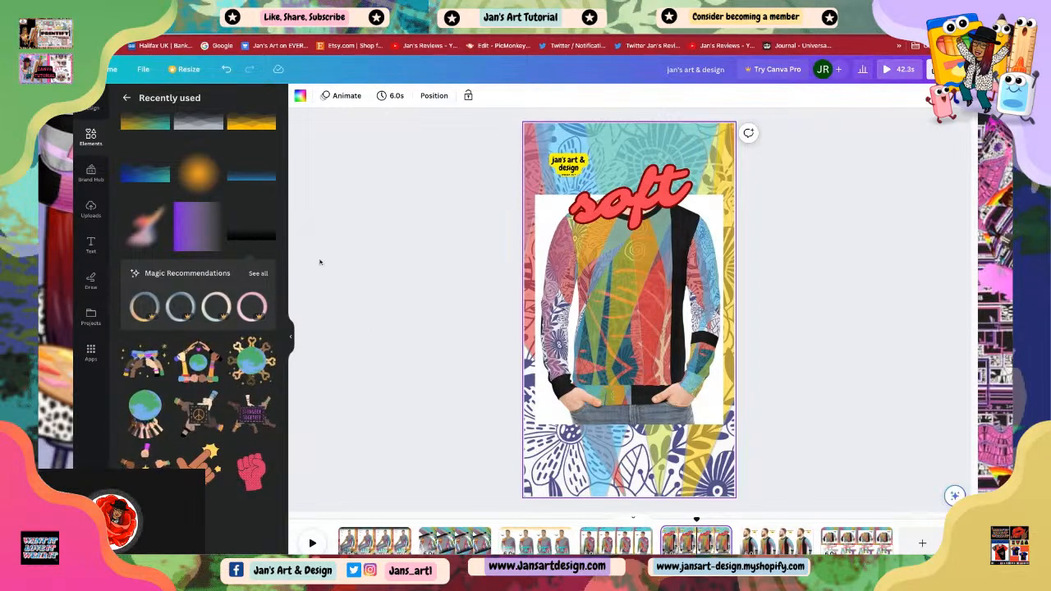
left_click(253, 239)
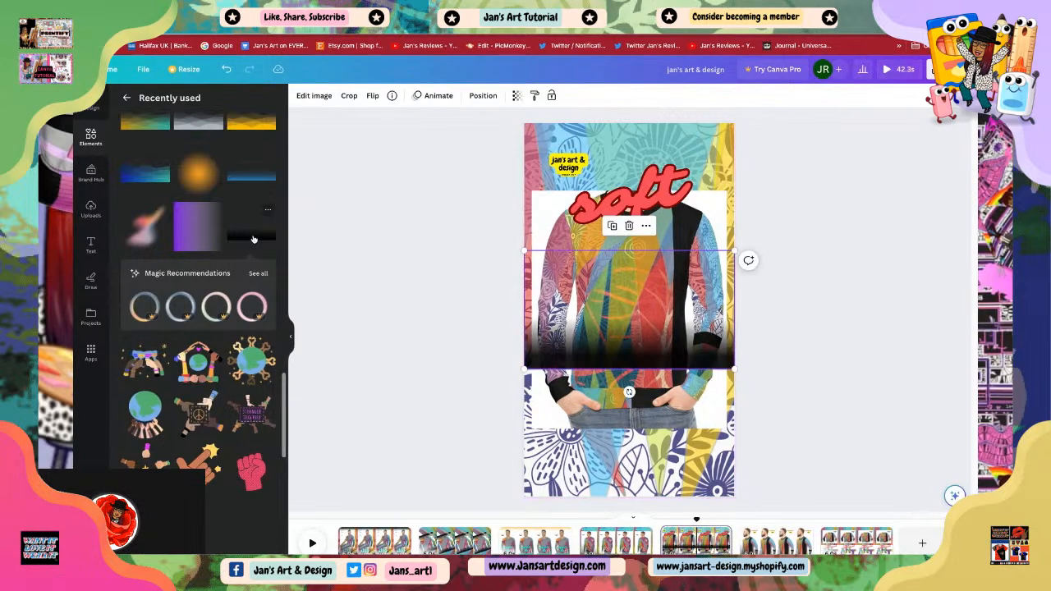
mouse_move(617, 316)
left_mouse_down()
mouse_move(607, 435)
mouse_move(618, 454)
mouse_move(643, 357)
mouse_move(629, 111)
left_mouse_up()
left_click(615, 362)
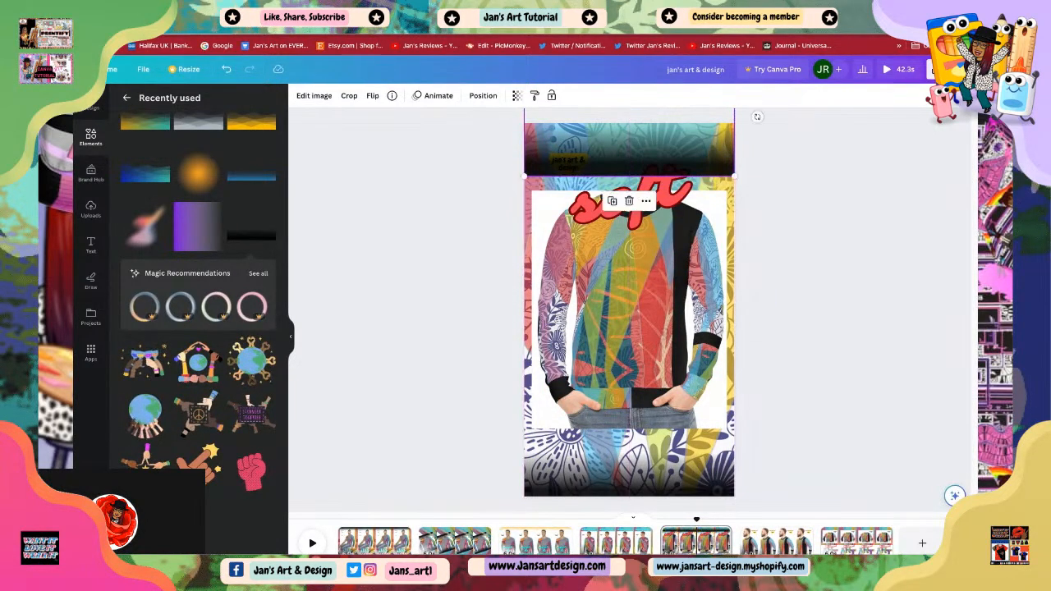
Step: Flip the top gradient vertically and nudge it slightly down
left_click(372, 96)
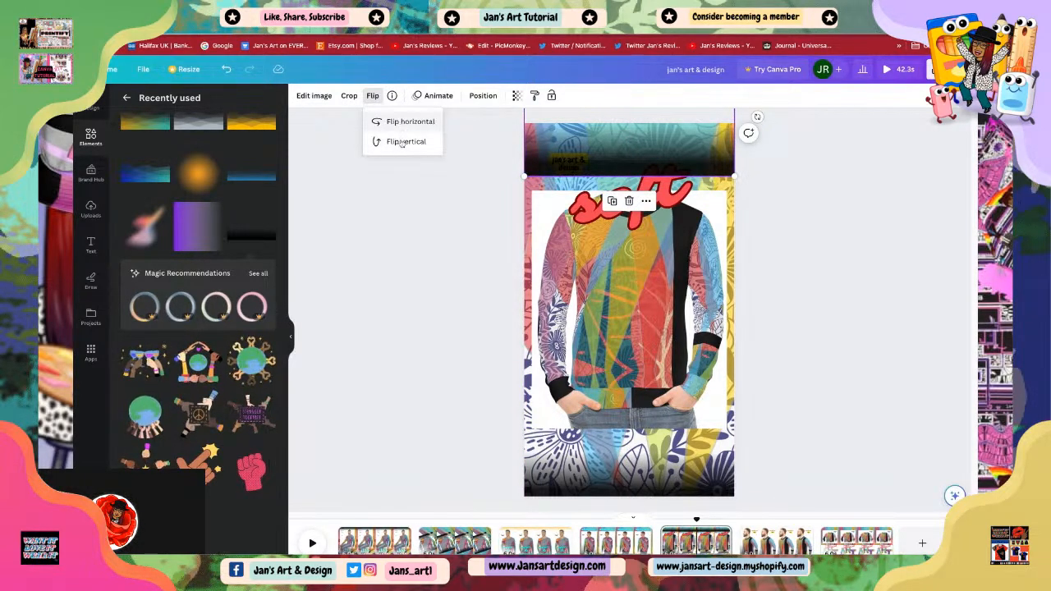
left_click(402, 142)
left_click_drag(636, 115, 635, 153)
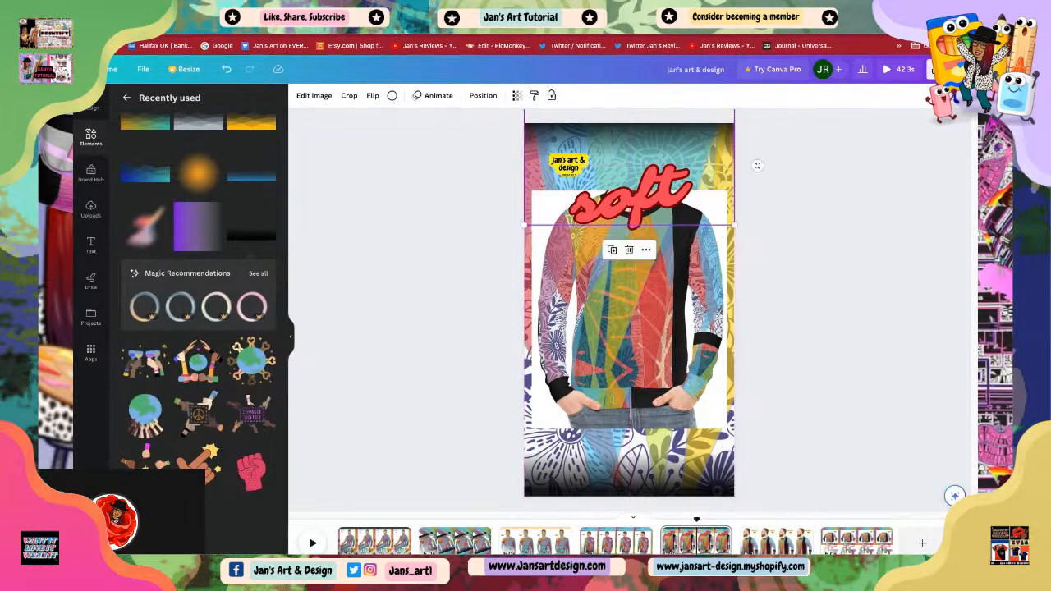
left_click(780, 251)
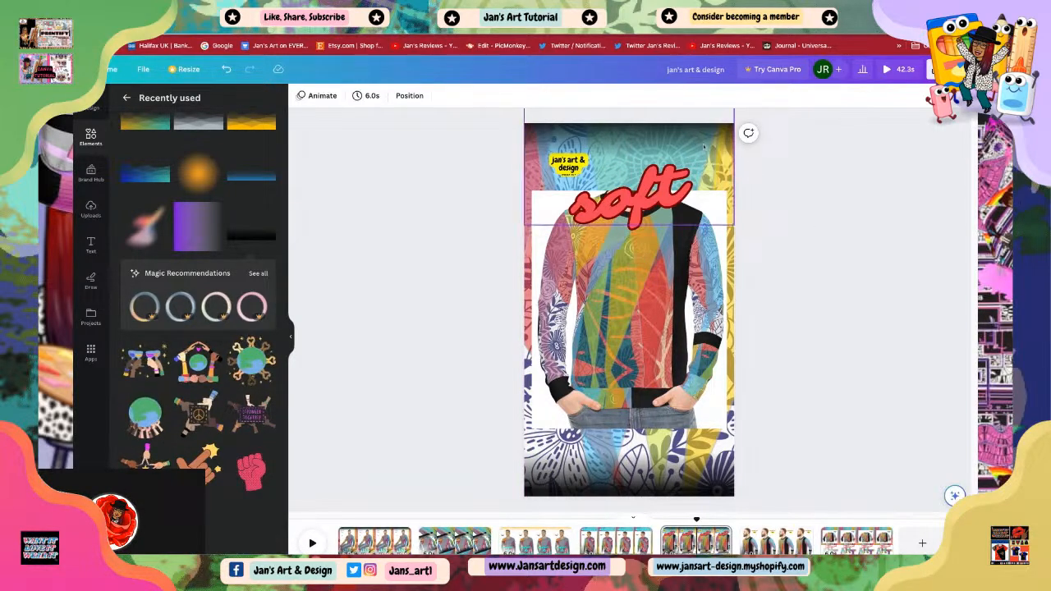
Step: Adjust the top gradient's upper edge slightly so it fits the page
left_click(672, 147)
left_click_drag(671, 147, 672, 147)
left_click(804, 255)
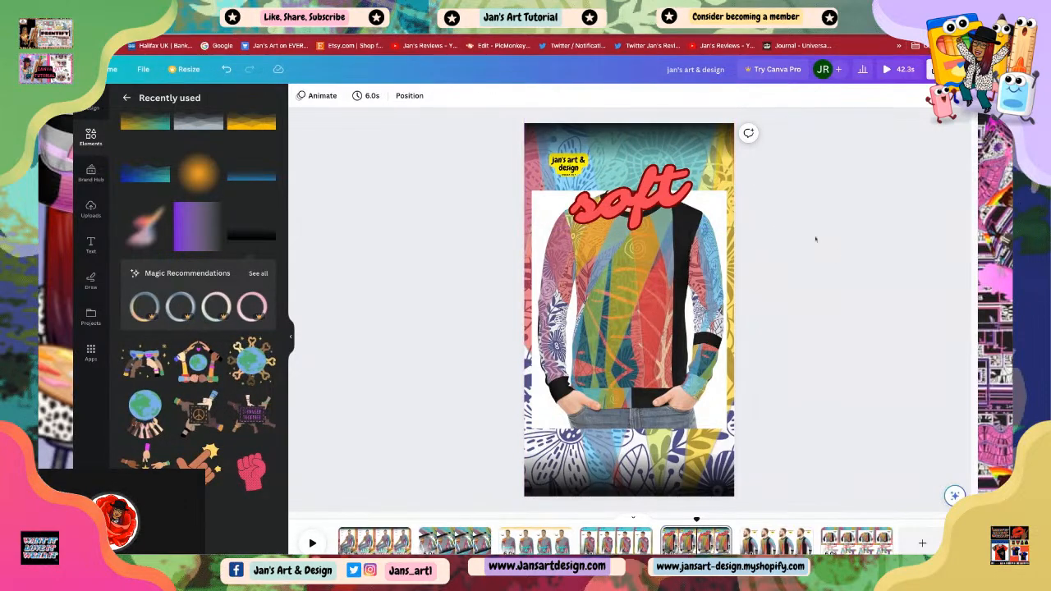
left_click(626, 207)
mouse_move(735, 109)
left_mouse_down()
mouse_move(759, 97)
mouse_move(735, 112)
left_mouse_up()
left_click(795, 195)
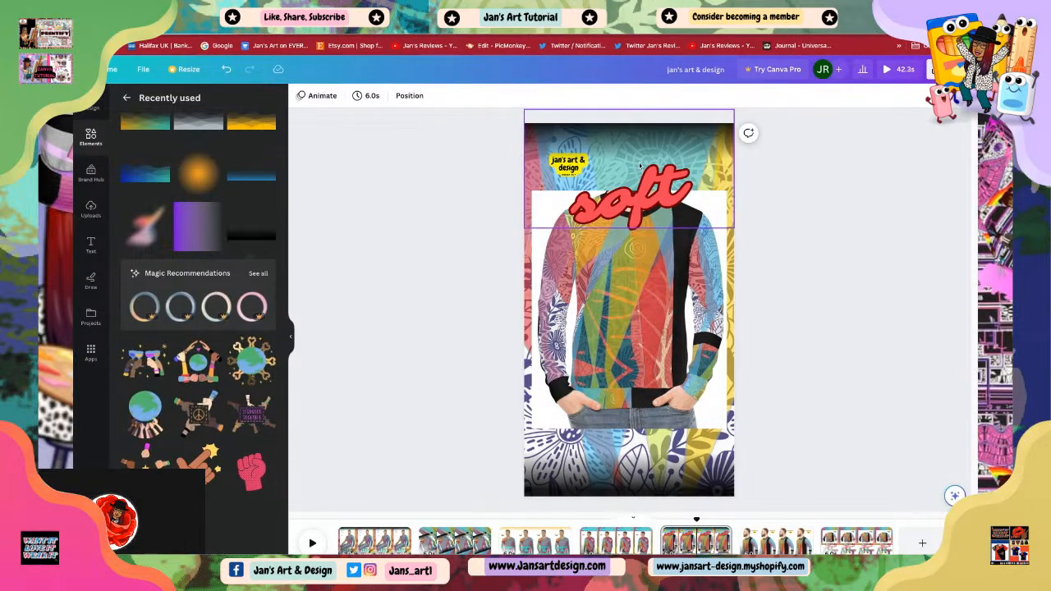
left_click(595, 200)
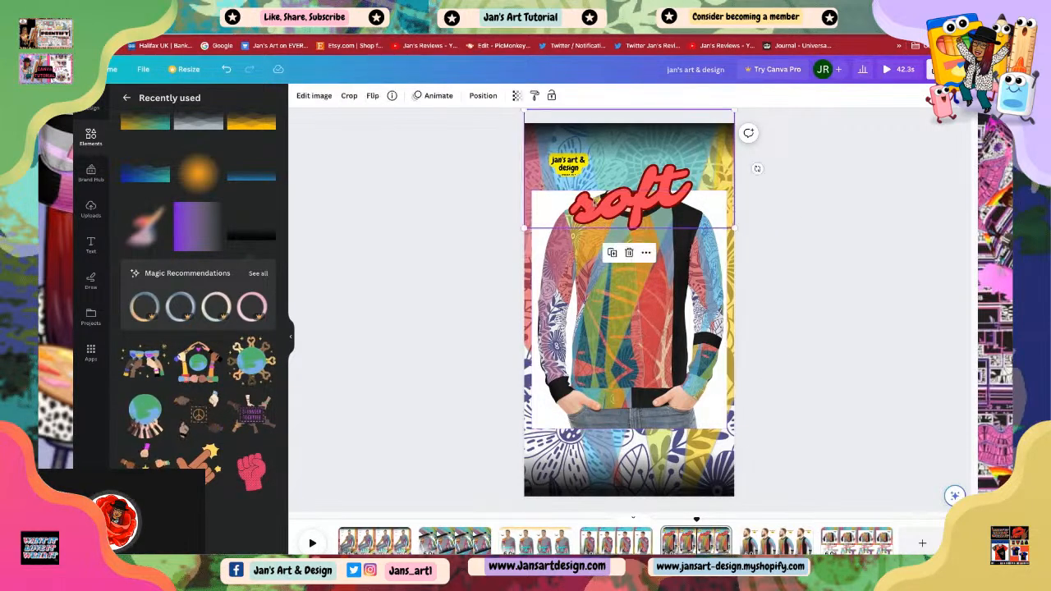
left_click(821, 384)
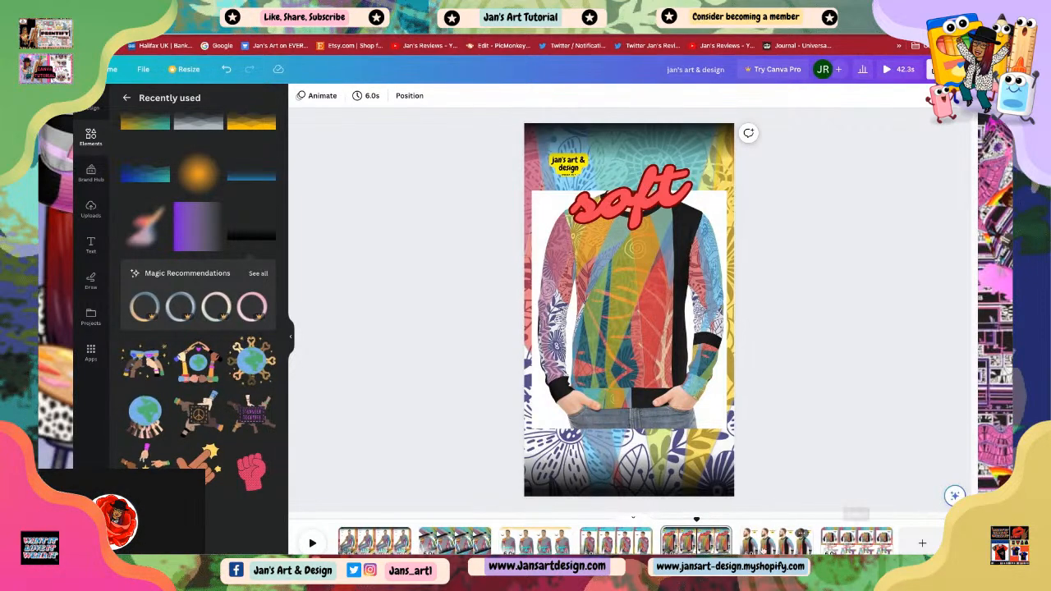
Step: On page 6, move the 'wearable art' text onto the shoulder and rotate it diagonally
left_click(707, 551)
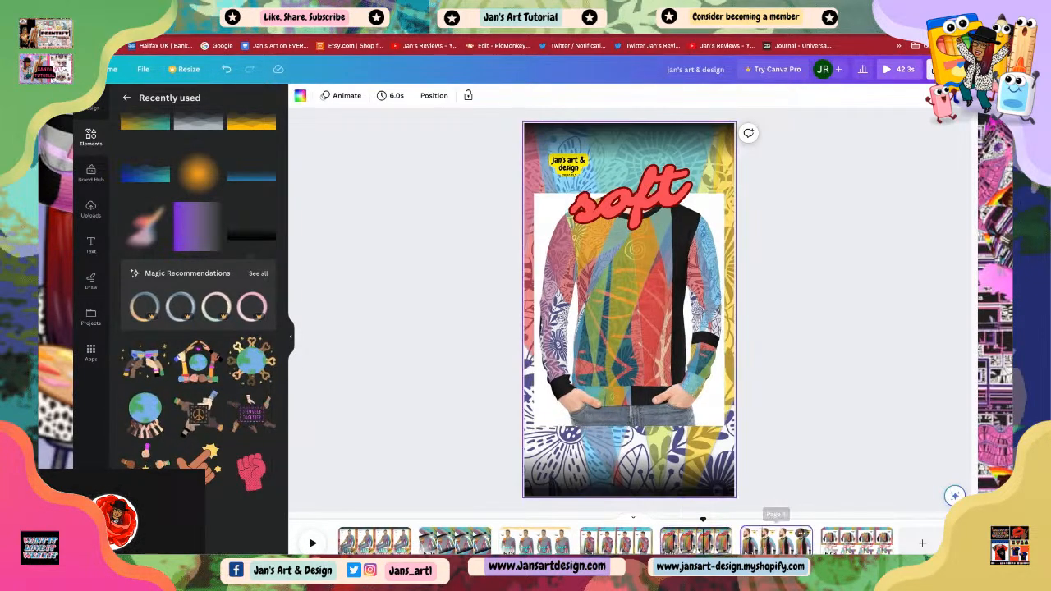
left_click(769, 548)
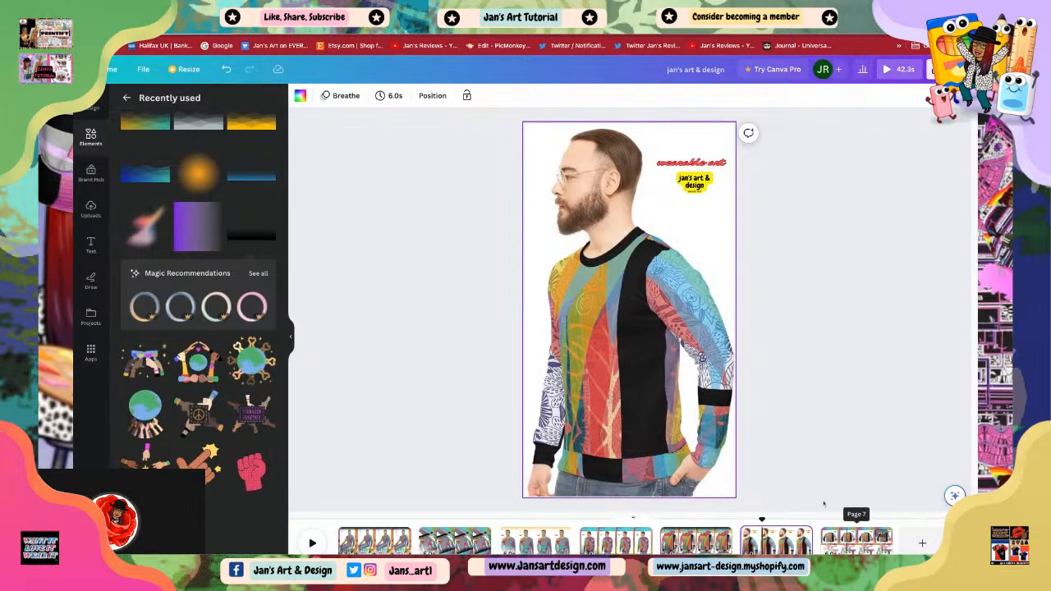
left_click(686, 166)
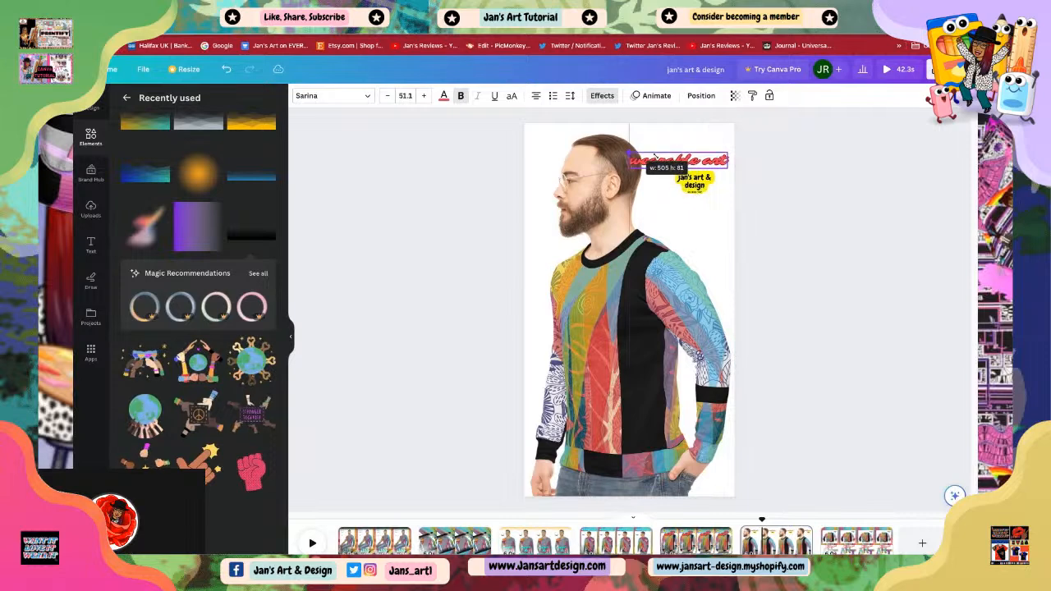
left_click(795, 230)
left_click_drag(685, 166, 669, 238)
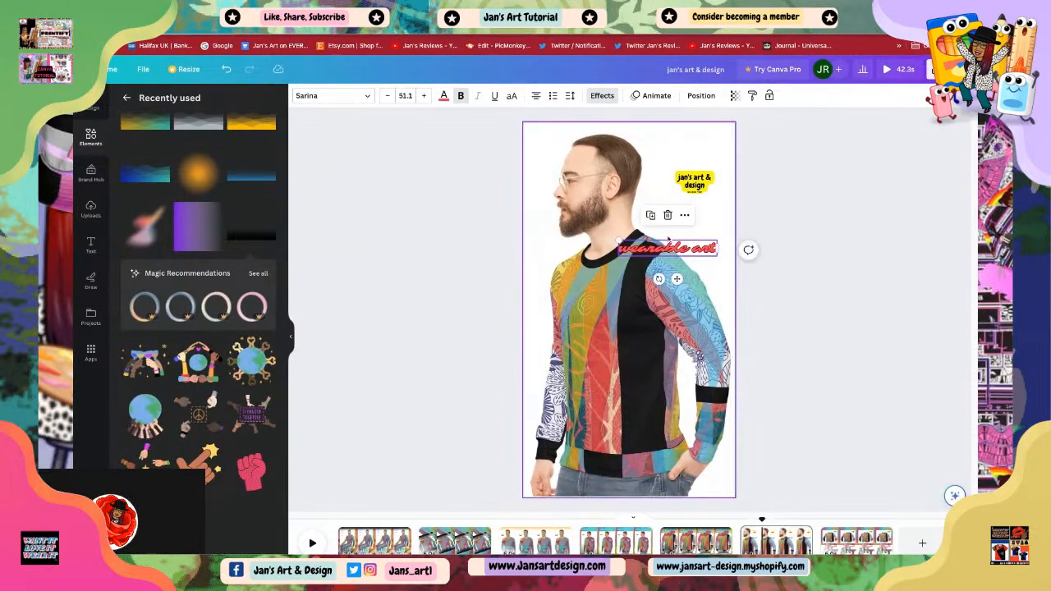
mouse_move(659, 280)
left_mouse_down()
mouse_move(667, 284)
mouse_move(679, 265)
mouse_move(665, 275)
left_mouse_up()
left_click(781, 323)
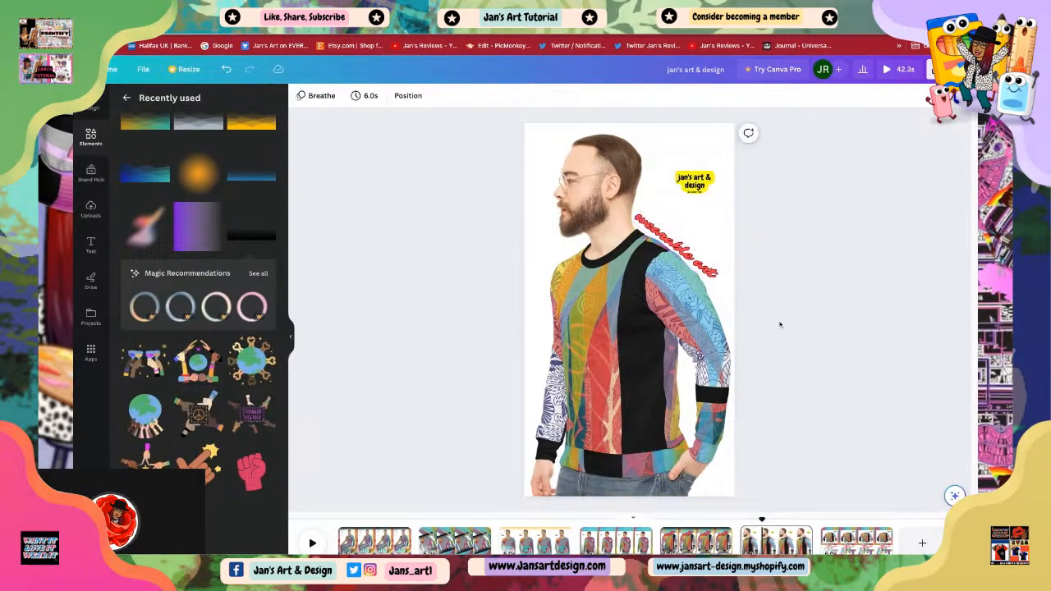
Step: Shrink the 'wearable art' text to size 43.7 and reposition it along the shoulder
left_click(702, 265)
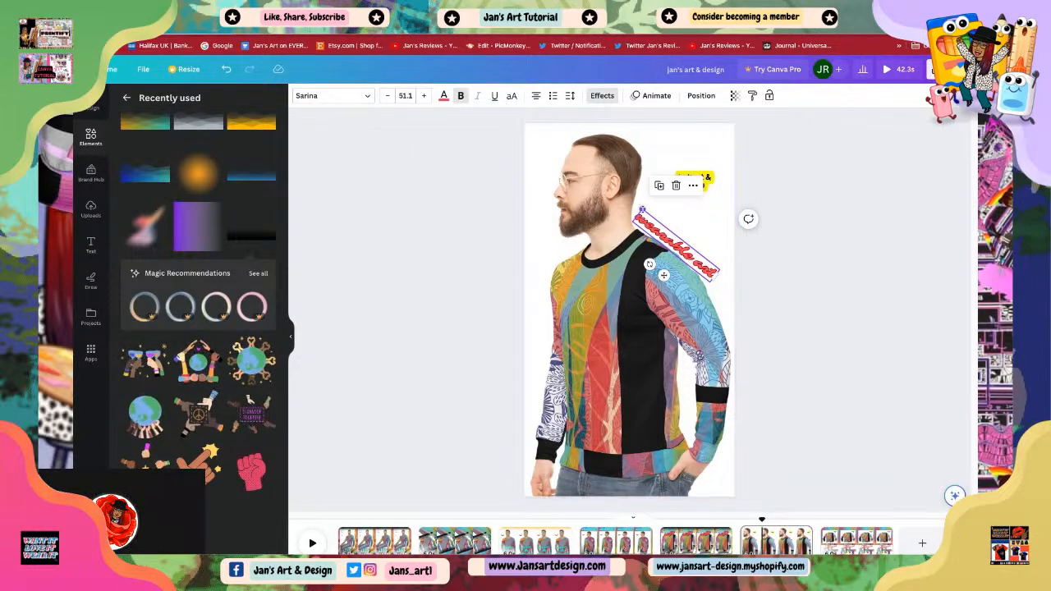
left_click_drag(643, 211, 650, 222)
left_click(777, 303)
left_click_drag(680, 258, 683, 254)
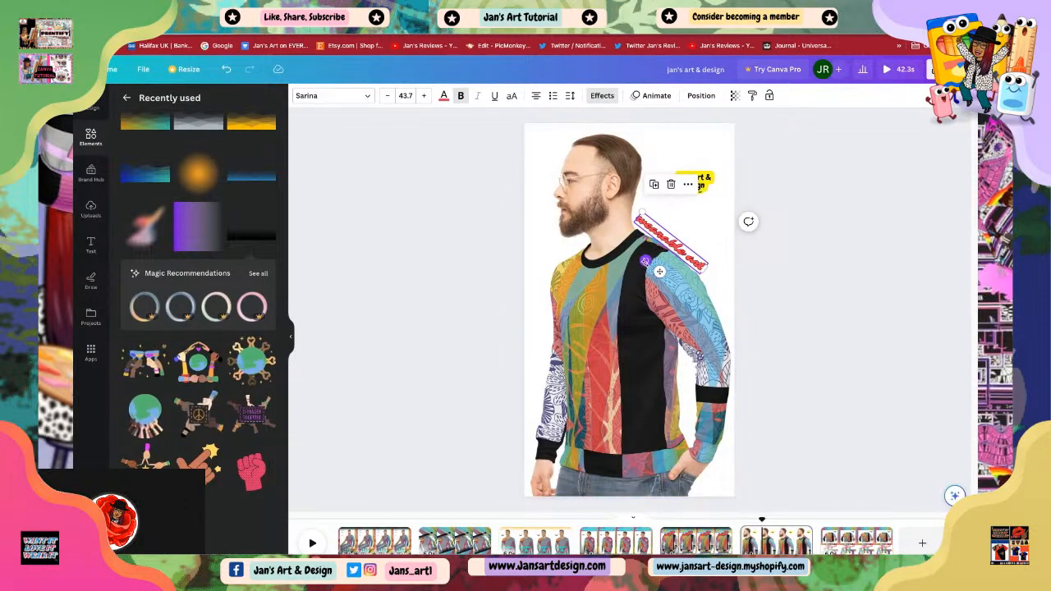
left_click_drag(645, 261, 644, 263)
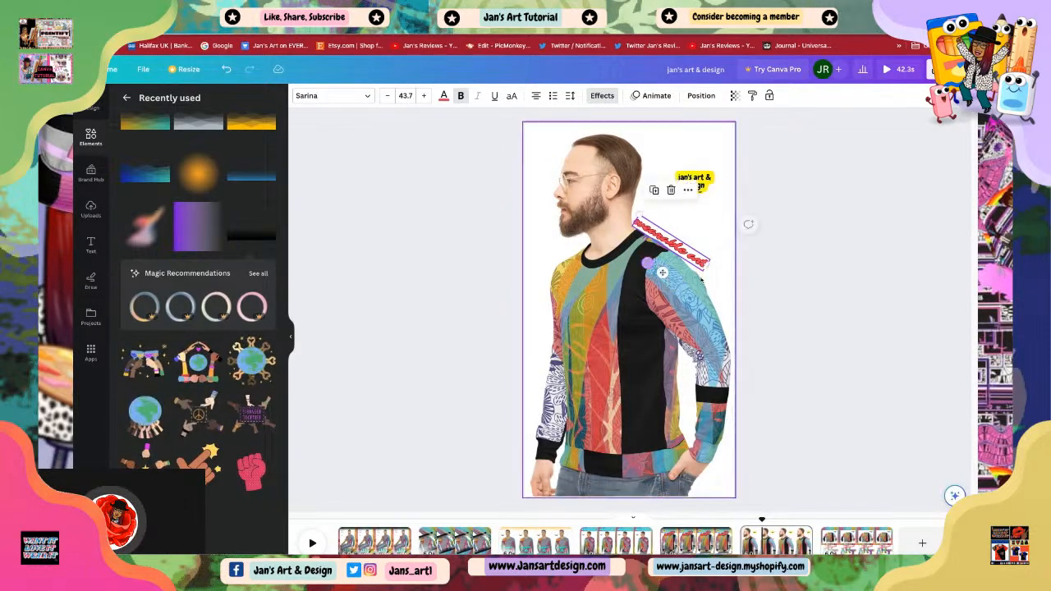
left_click(711, 256)
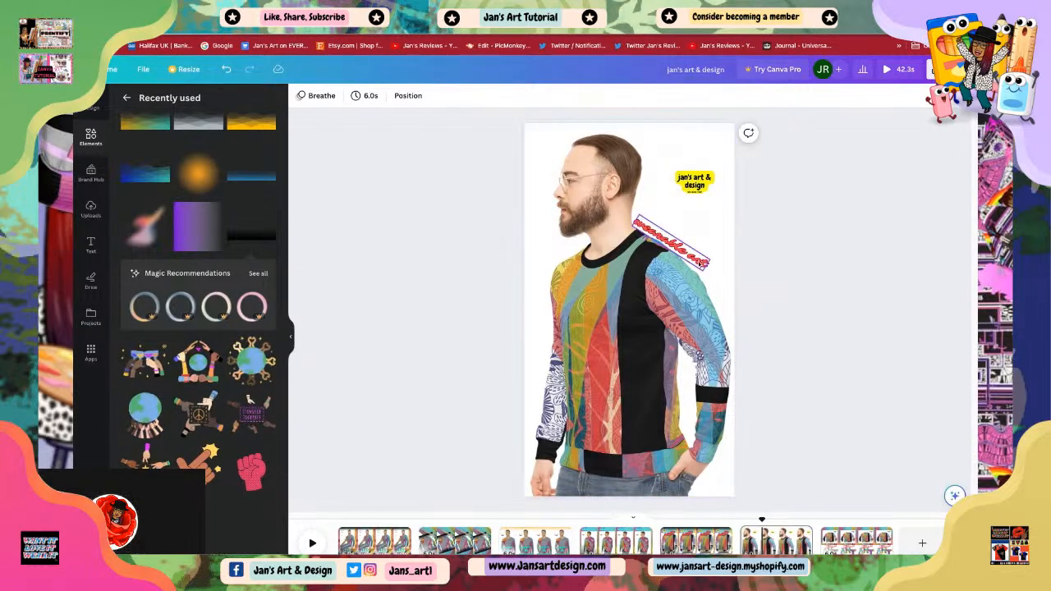
Step: Break the 'wearable art' text onto two lines
left_click(680, 251)
left_click_drag(662, 271, 672, 261)
left_click(698, 245)
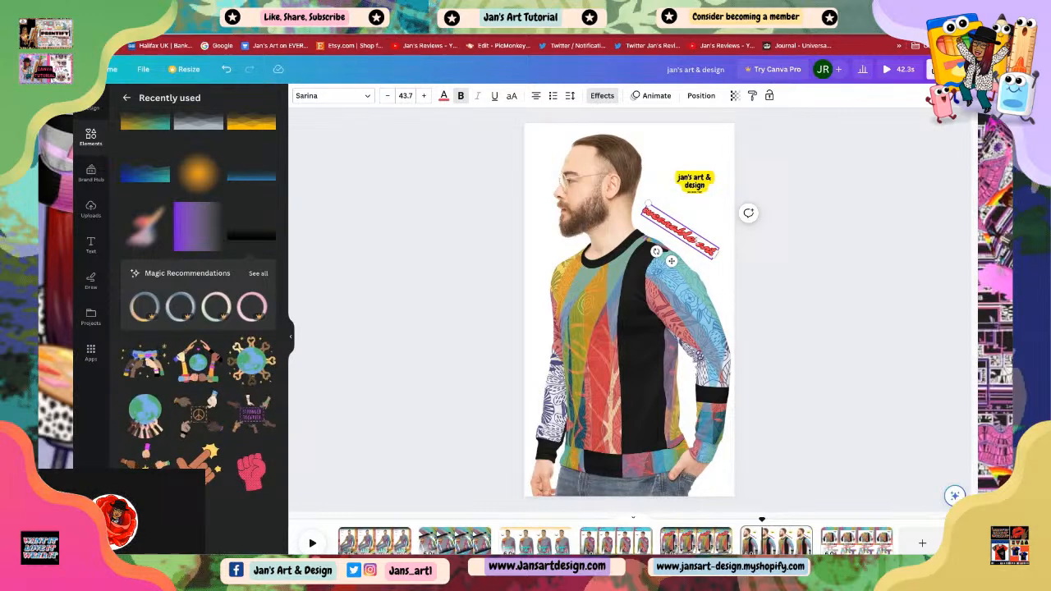
key("Return")
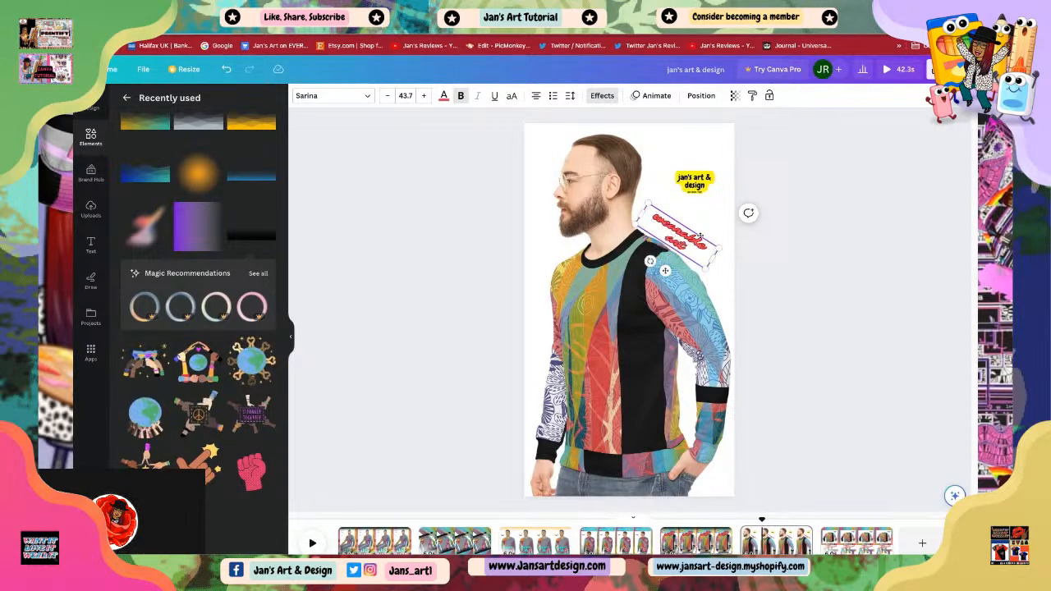
left_click(829, 291)
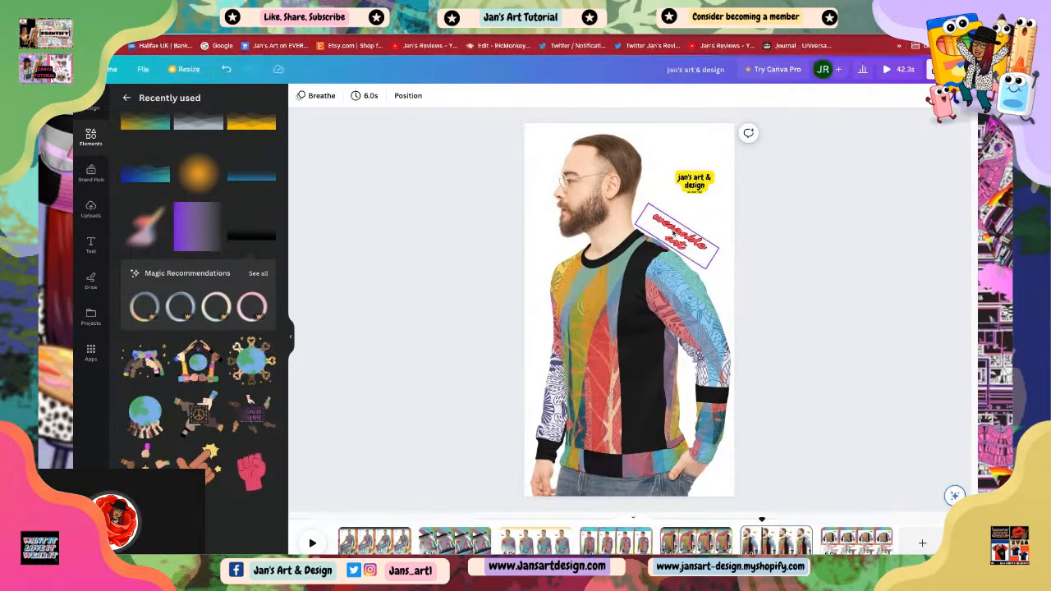
Step: Move the 'wearable art' text to the sweater's lower right and straighten its rotation
left_click_drag(673, 234, 609, 375)
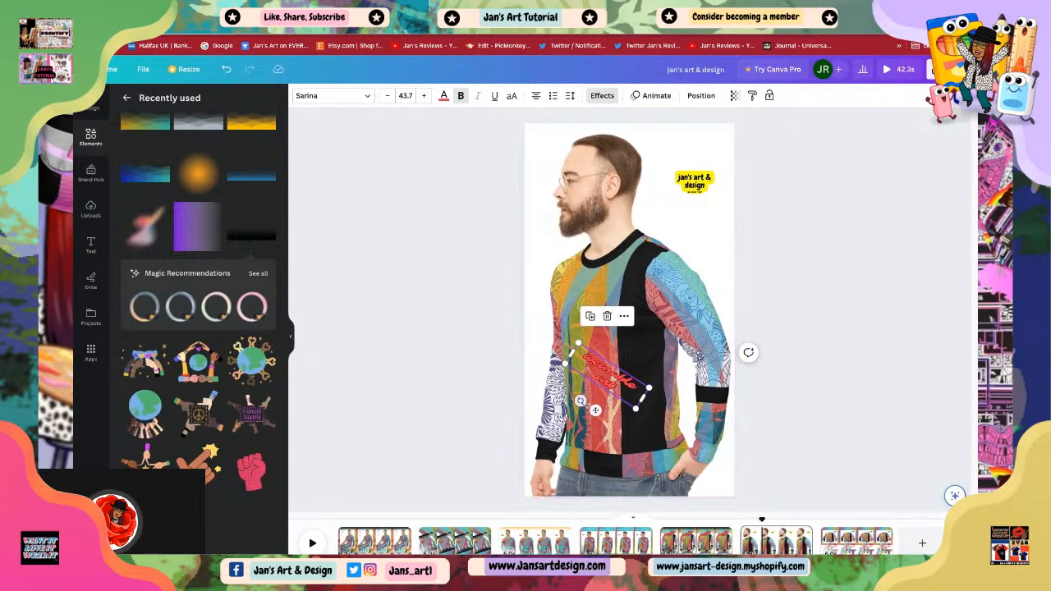
left_click_drag(581, 402, 623, 431)
left_click_drag(602, 380, 659, 474)
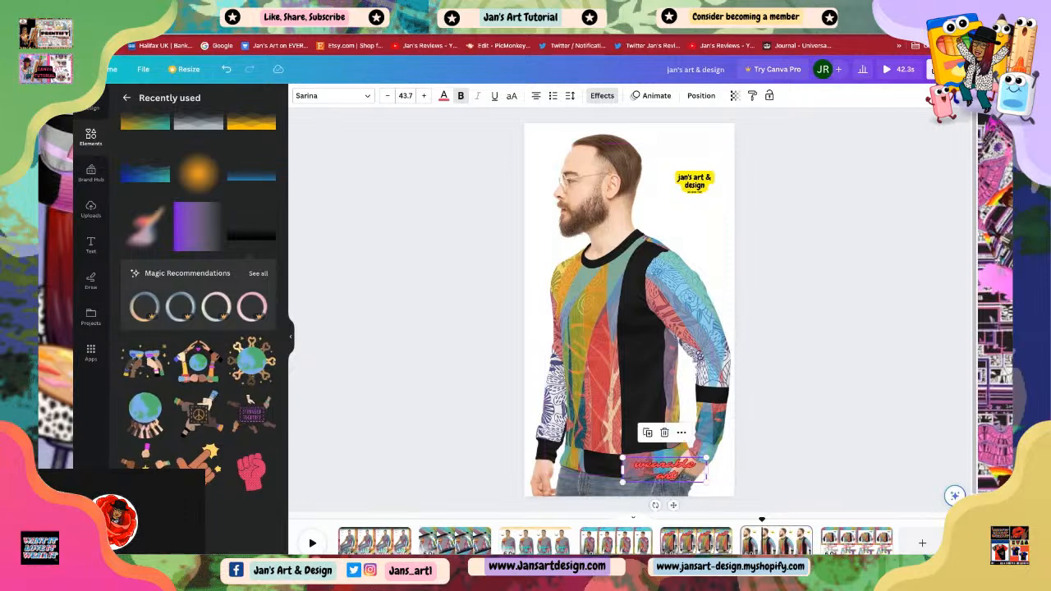
Step: Recolour the 'wearable art' text on page 6 to light orange
left_click(779, 457)
left_click(660, 471)
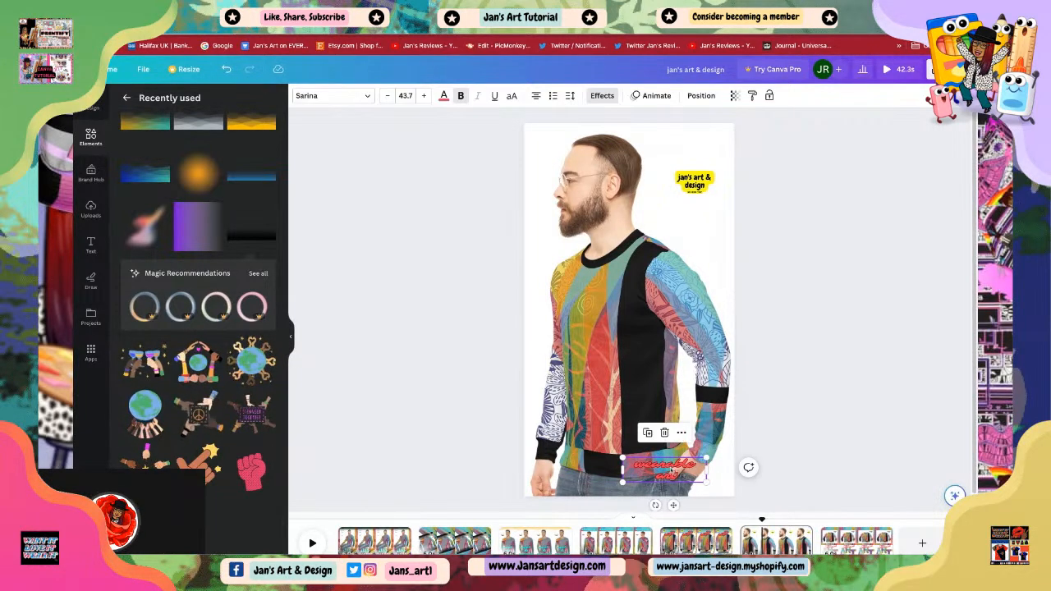
left_click(444, 96)
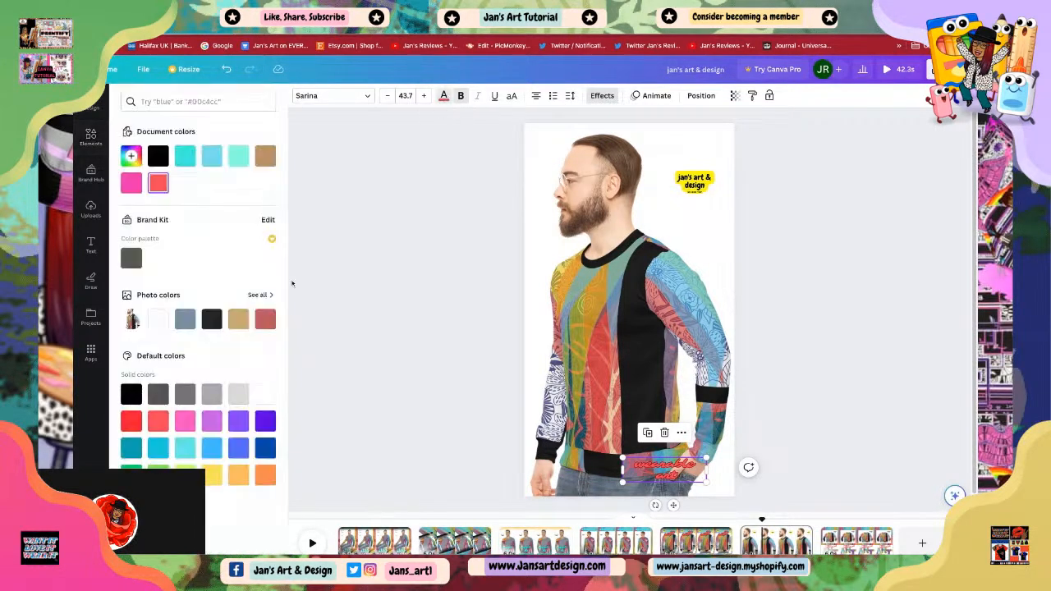
left_click(238, 474)
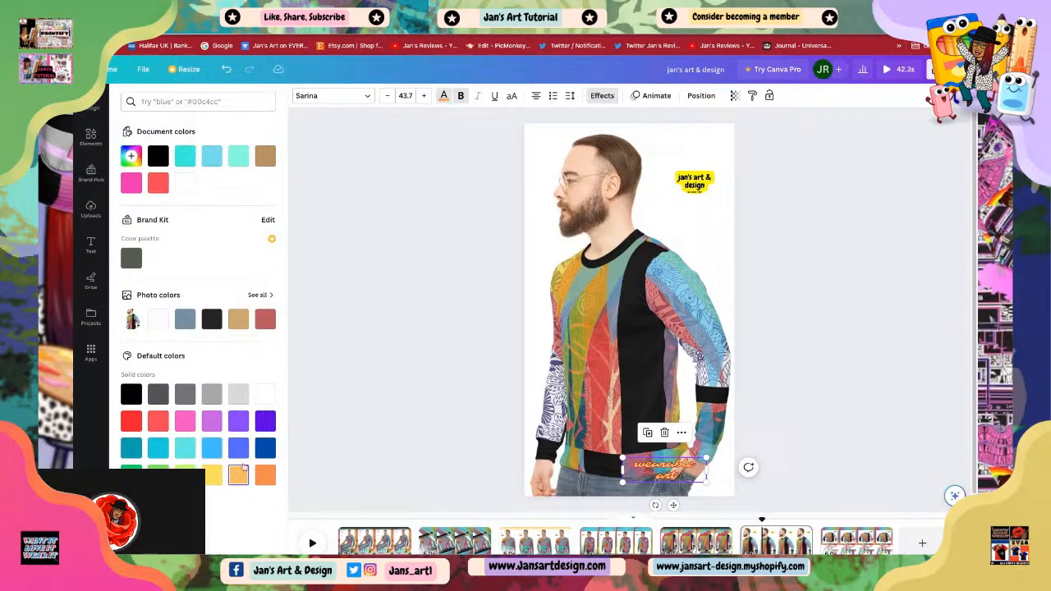
left_click(411, 325)
left_click(797, 378)
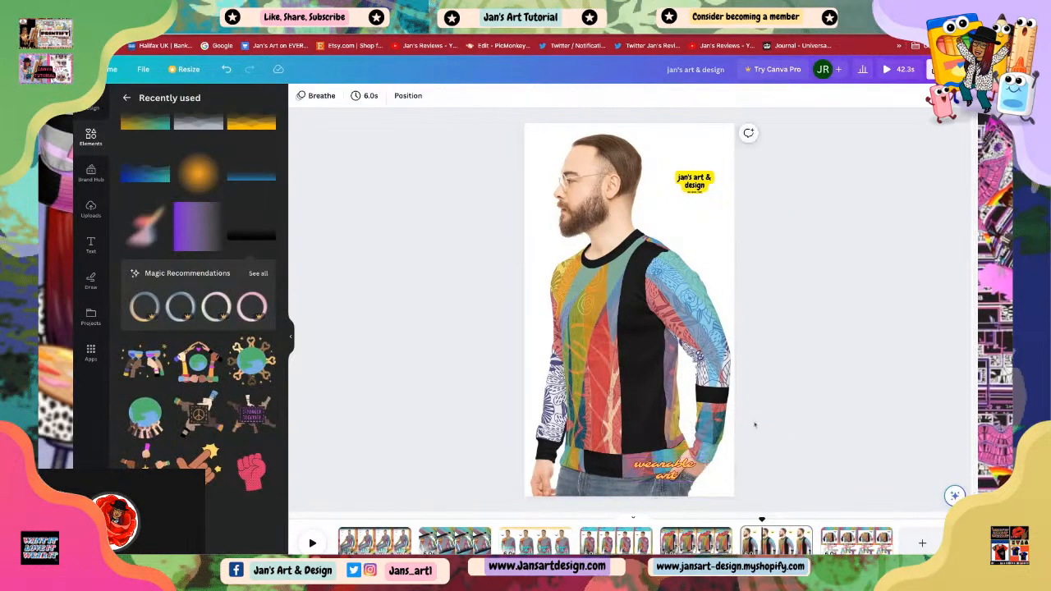
Step: Apply a text animation to the 'wearable art' text
left_click(665, 476)
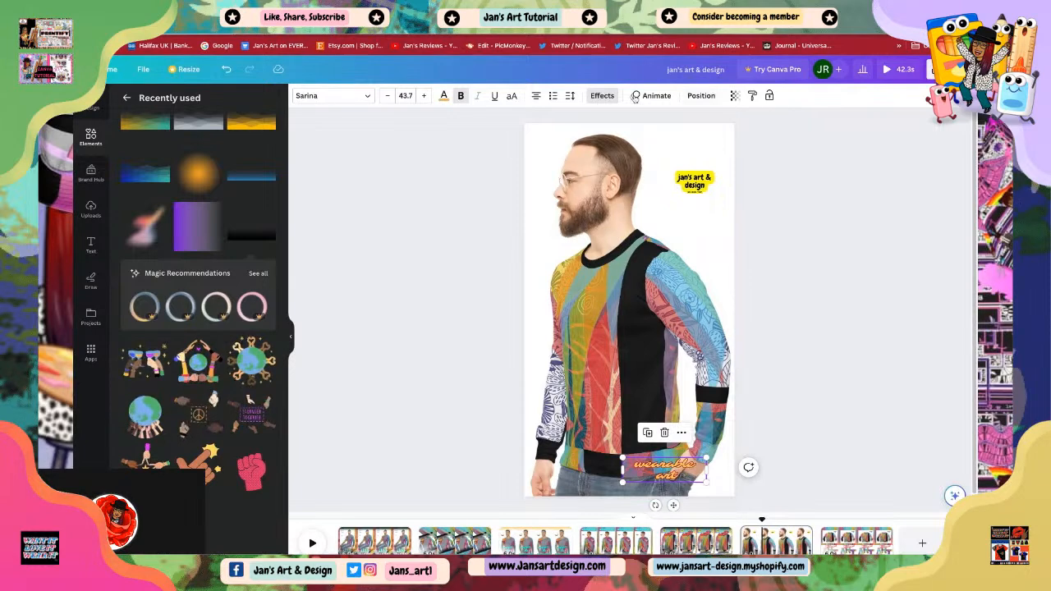
left_click(653, 96)
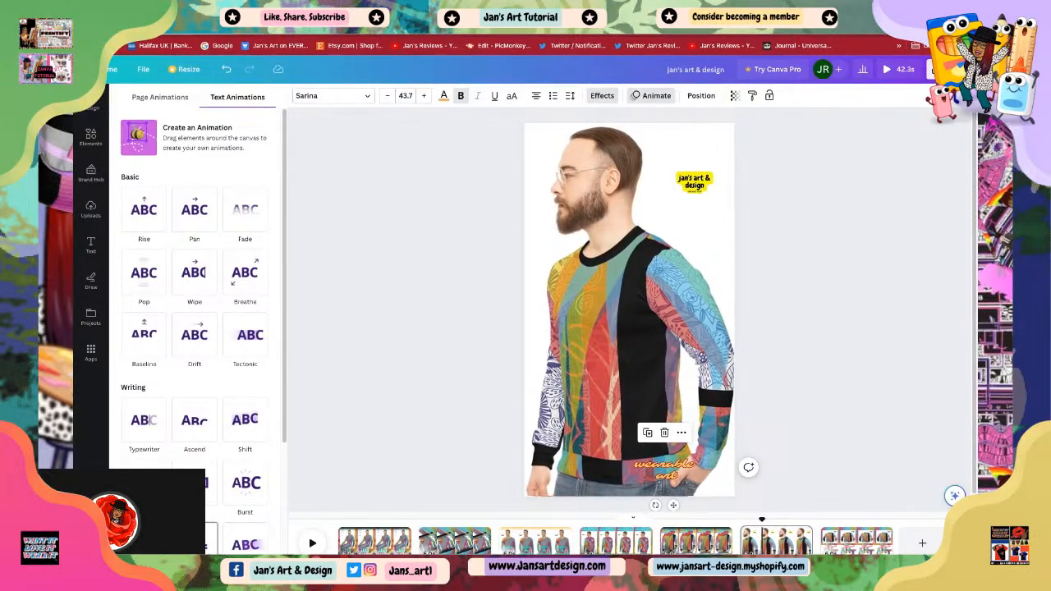
scroll(195, 328, "down", 3)
left_click(195, 370)
left_click(637, 307)
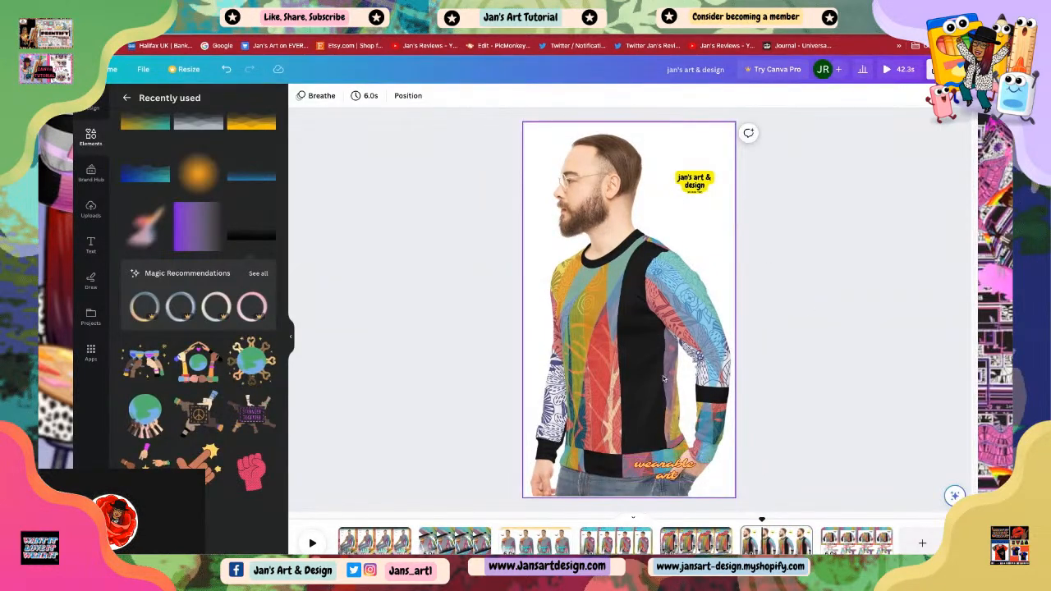
Step: Go to page 2 and duplicate the diagonal 'comfy' text
left_click(856, 534)
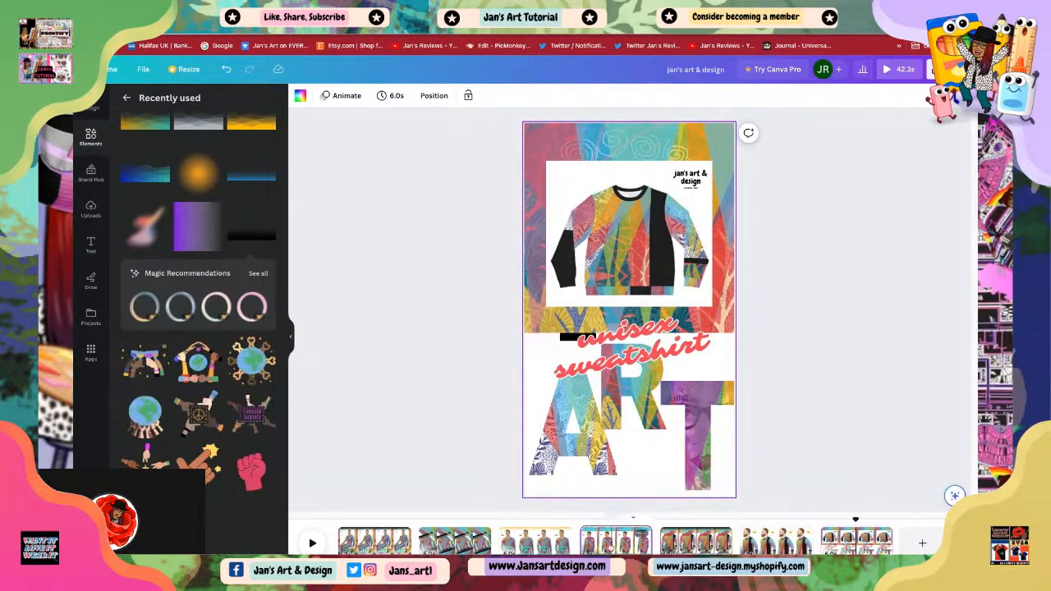
left_click(616, 542)
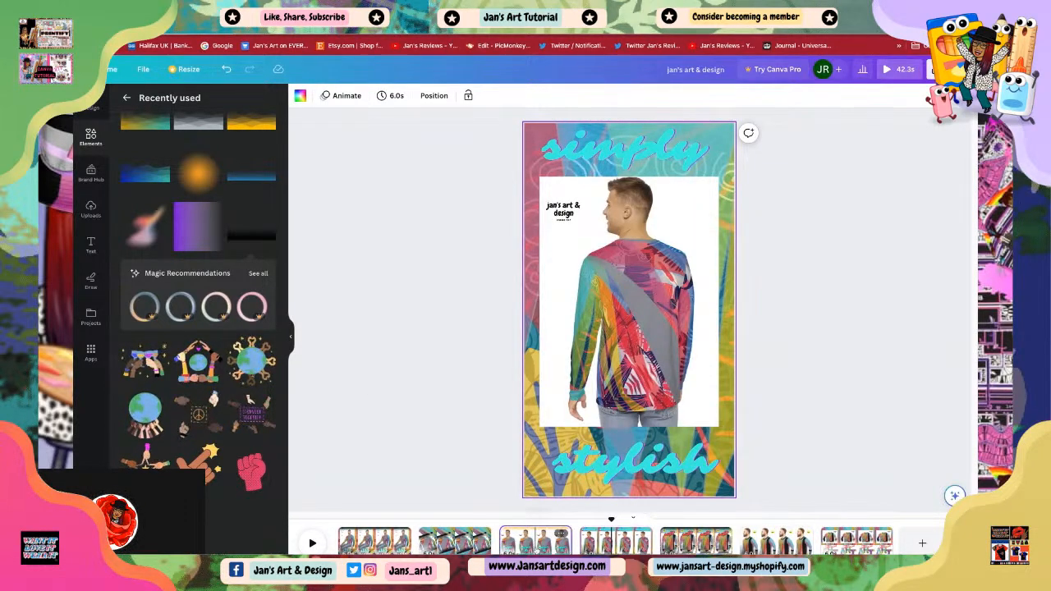
left_click(534, 539)
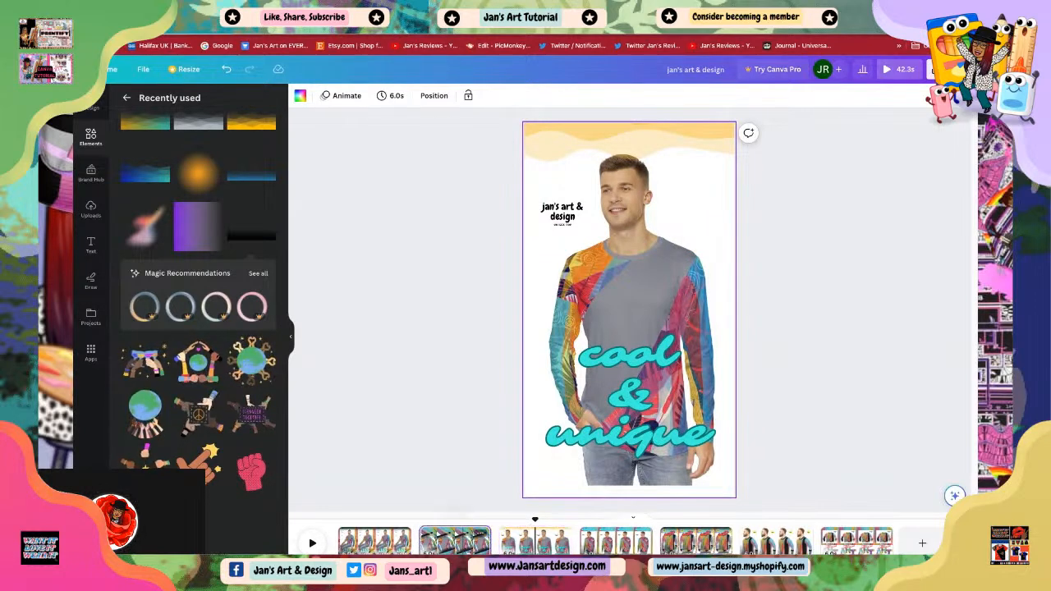
left_click(456, 541)
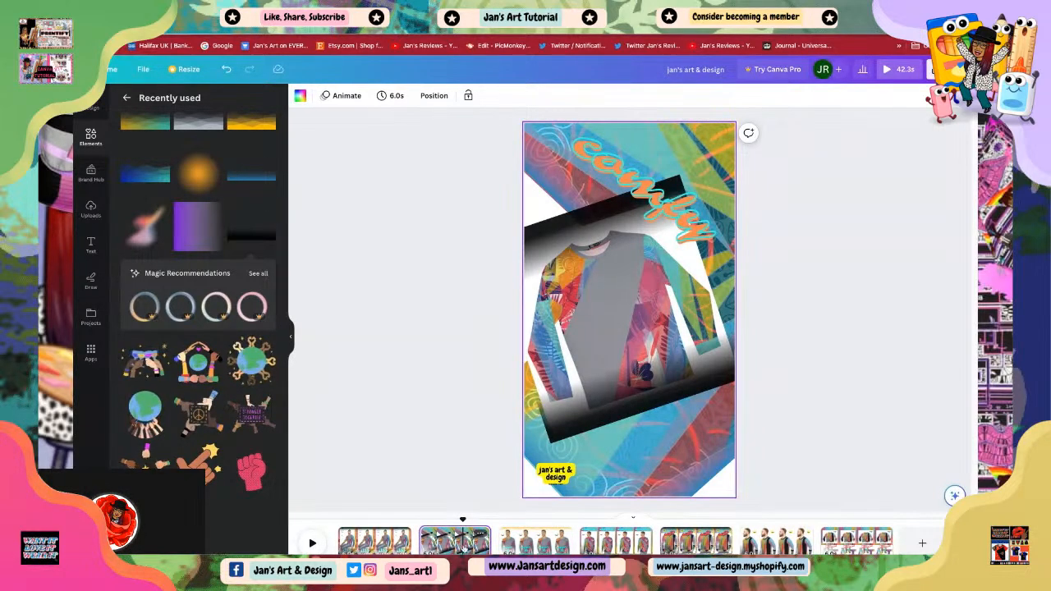
left_click(380, 542)
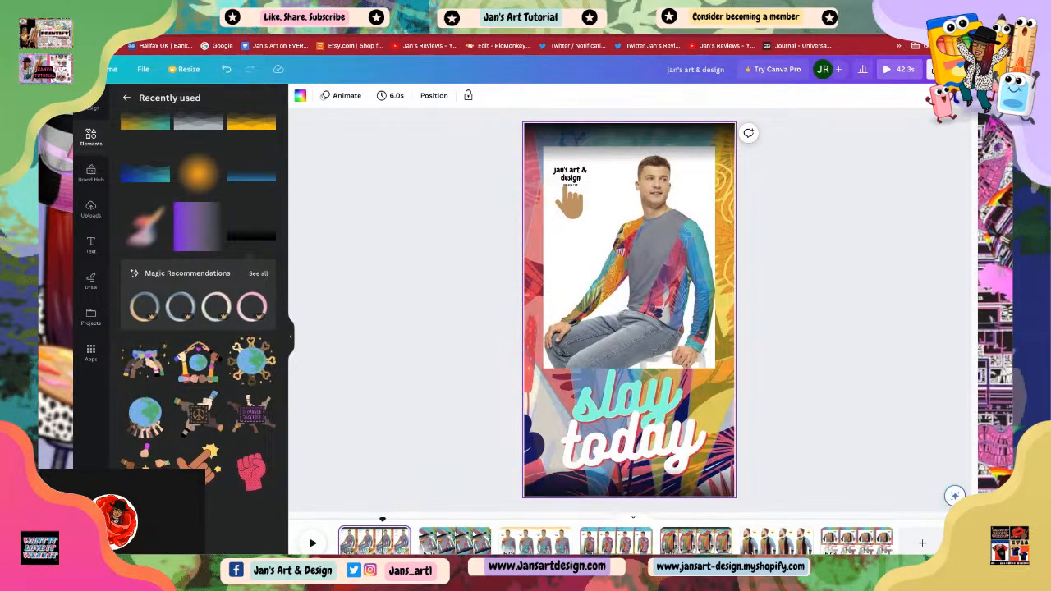
left_click(456, 541)
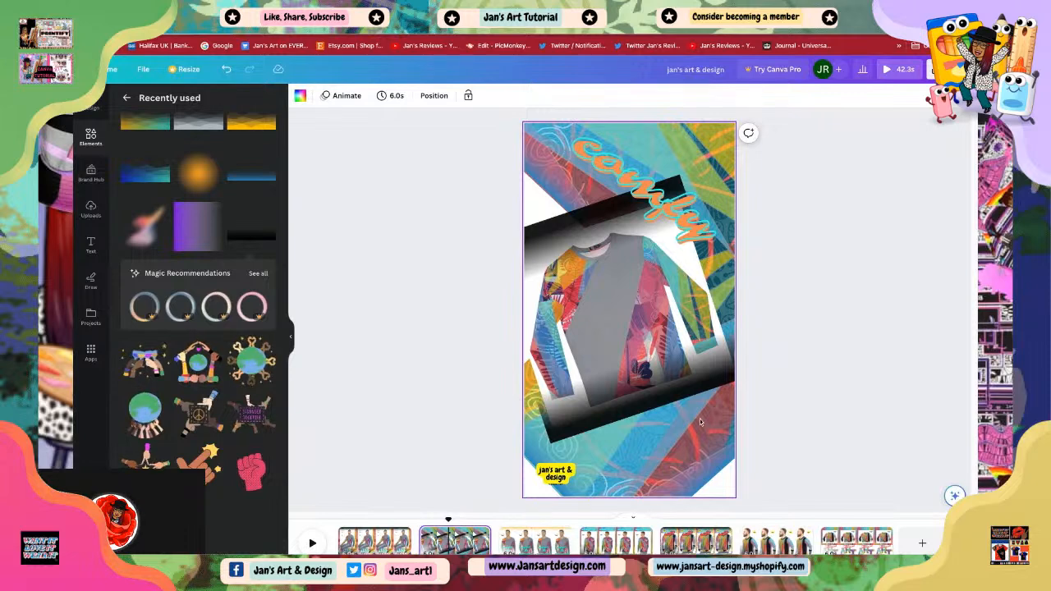
left_click(668, 229)
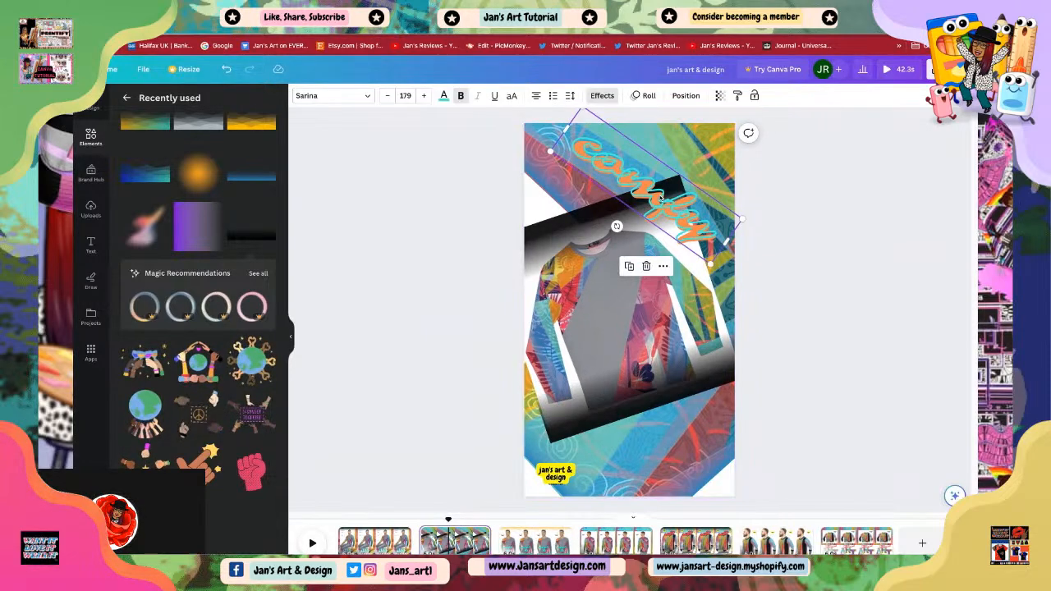
right_click(662, 198)
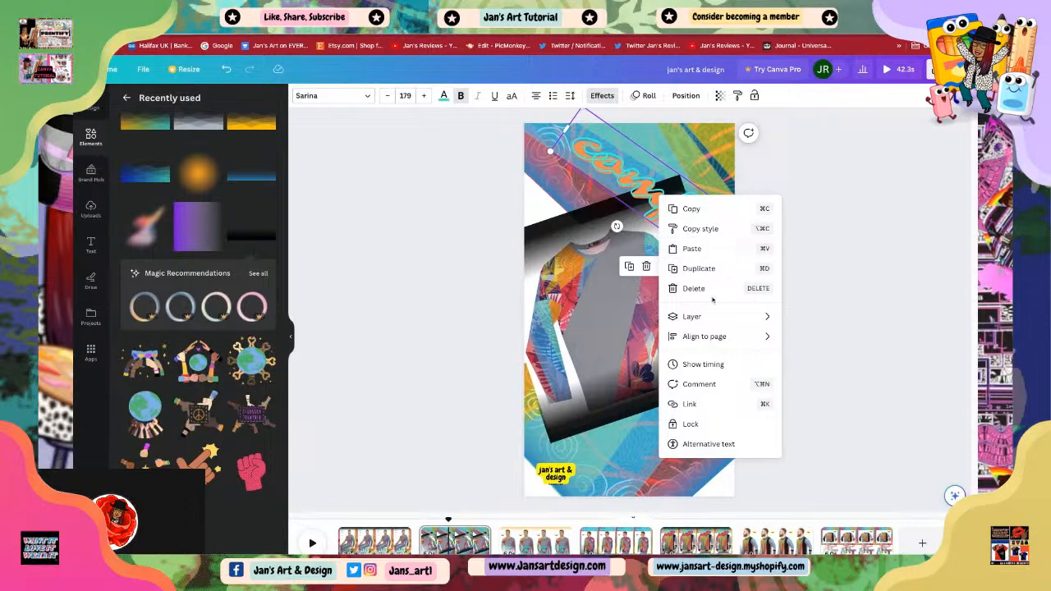
left_click(697, 269)
Step: Move the duplicated 'comfy' text to the lower part of the sweater and rotate it horizontal
left_click_drag(593, 290, 673, 482)
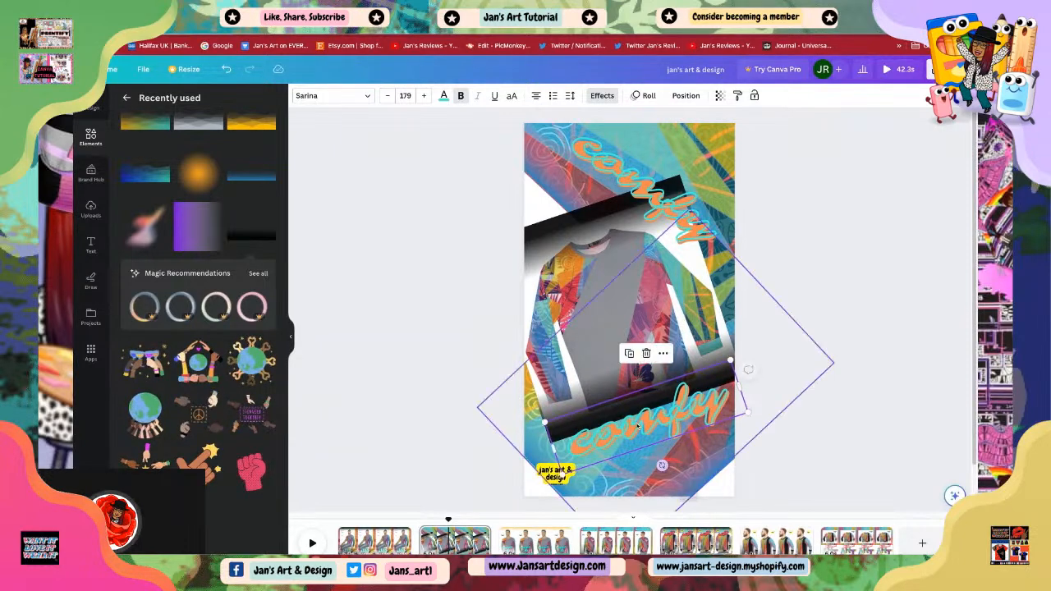
left_click_drag(626, 408, 631, 434)
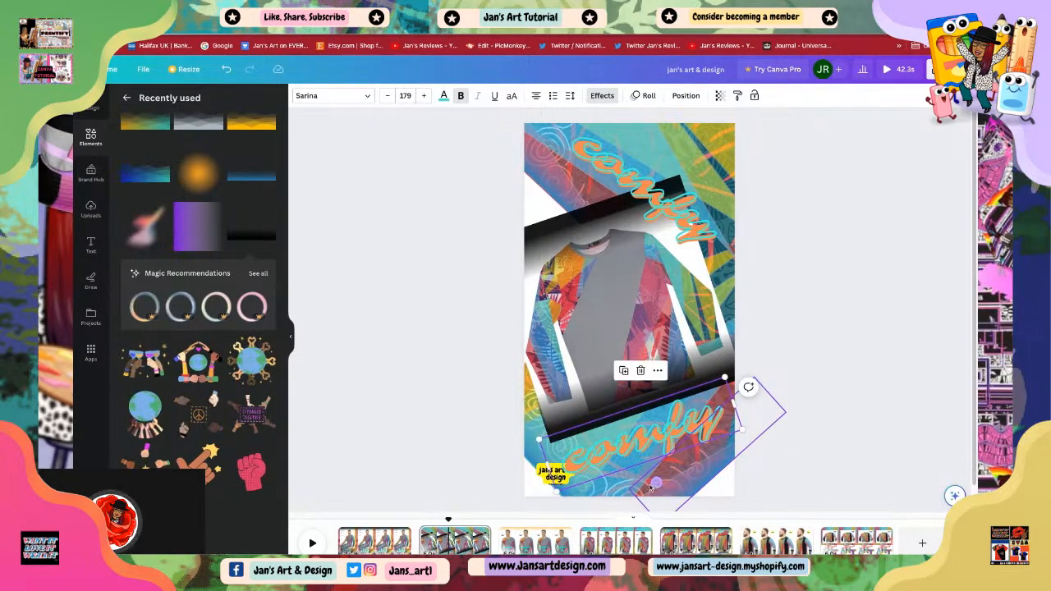
left_click_drag(653, 484, 630, 470)
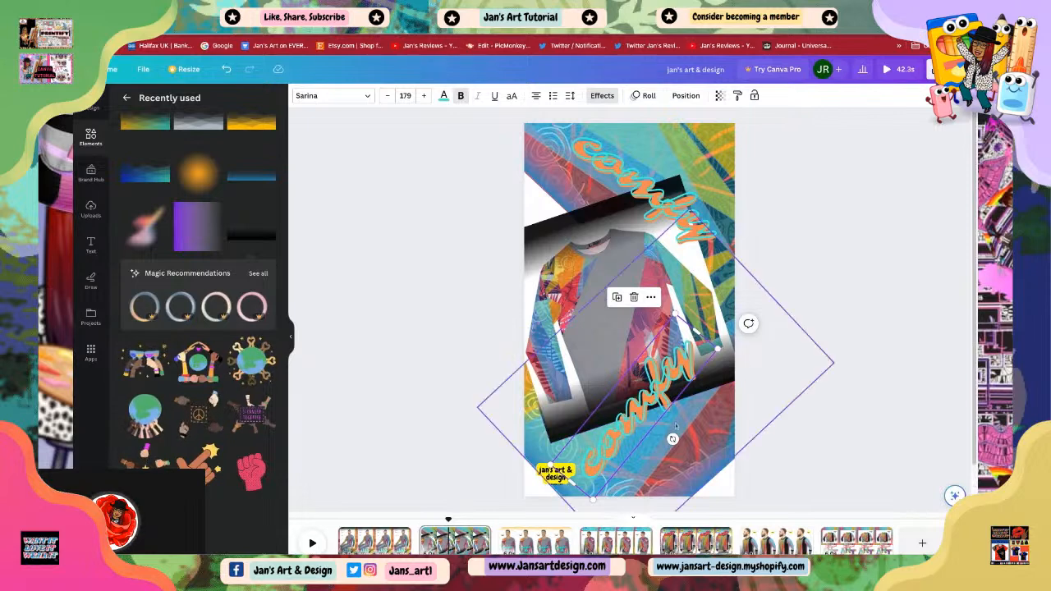
left_click_drag(673, 439, 646, 457)
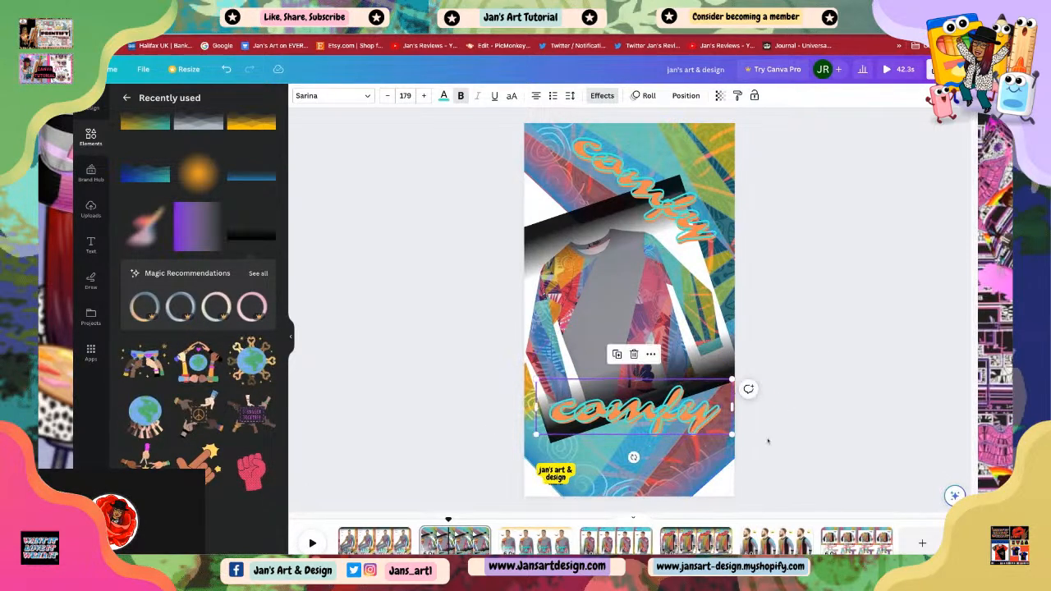
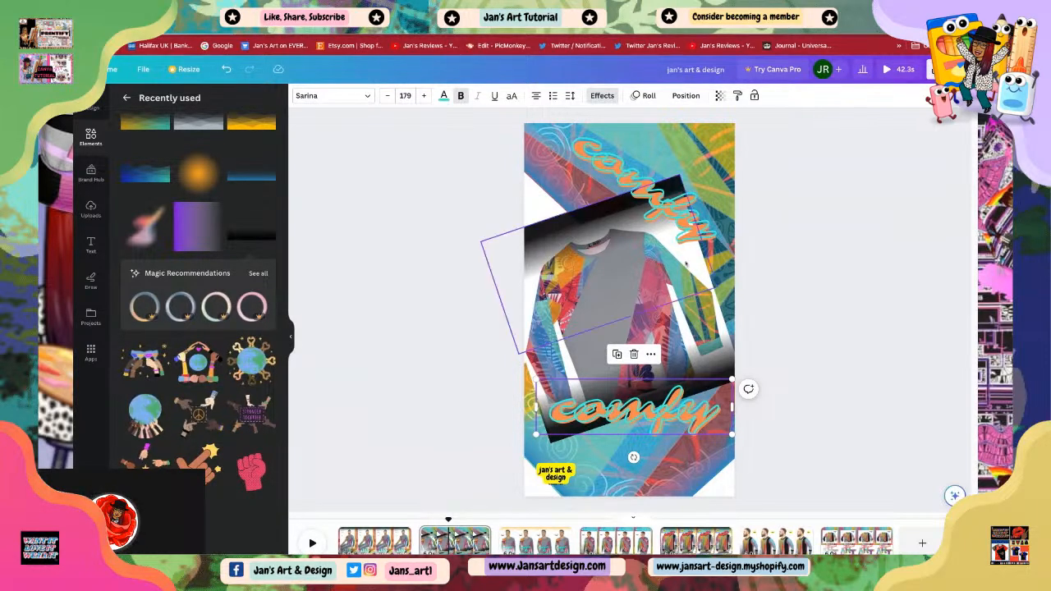
Step: Change the lower text to 'funky', then move it down and tilt it along the diagonal band
double_click(713, 423)
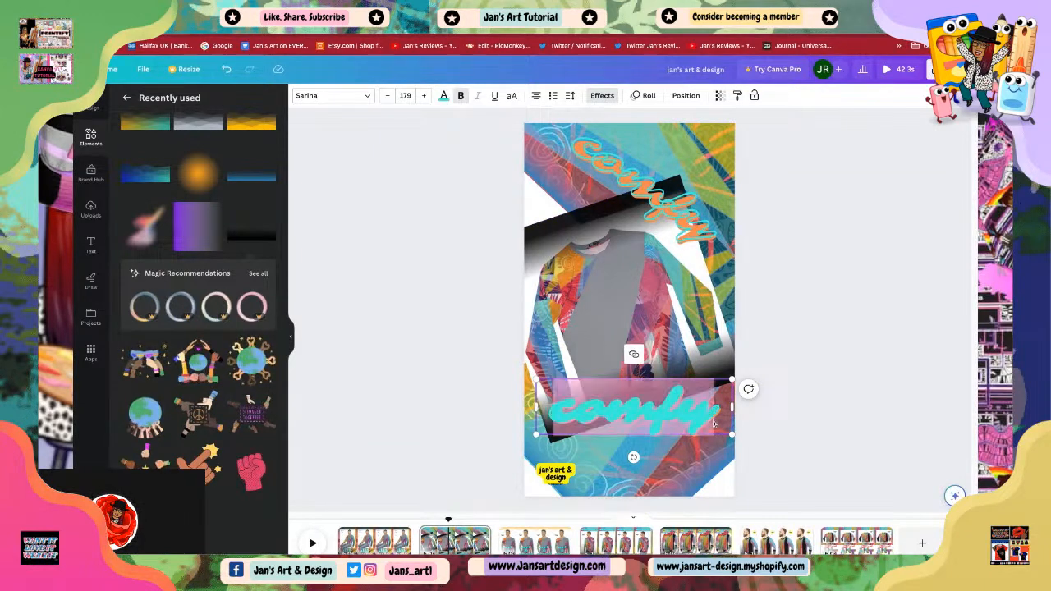
type("funky")
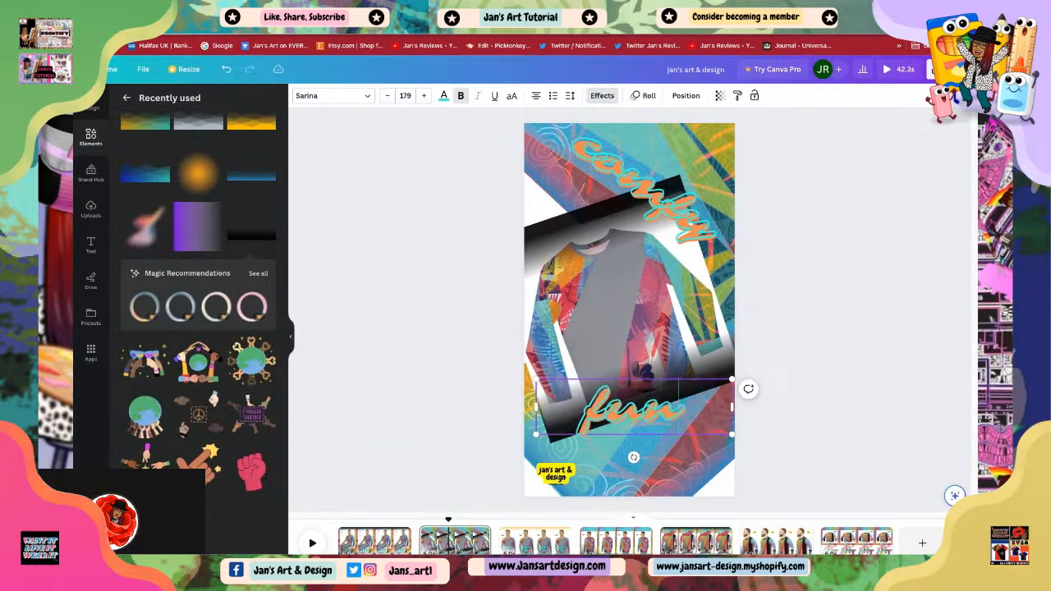
left_click(776, 437)
left_click(609, 392)
left_click_drag(609, 393, 609, 420)
left_click_drag(629, 488, 618, 460)
Step: Move the logo badge up near the top-left corner of the design
left_click(767, 457)
left_click(804, 482)
left_click_drag(543, 483, 547, 209)
left_click(798, 431)
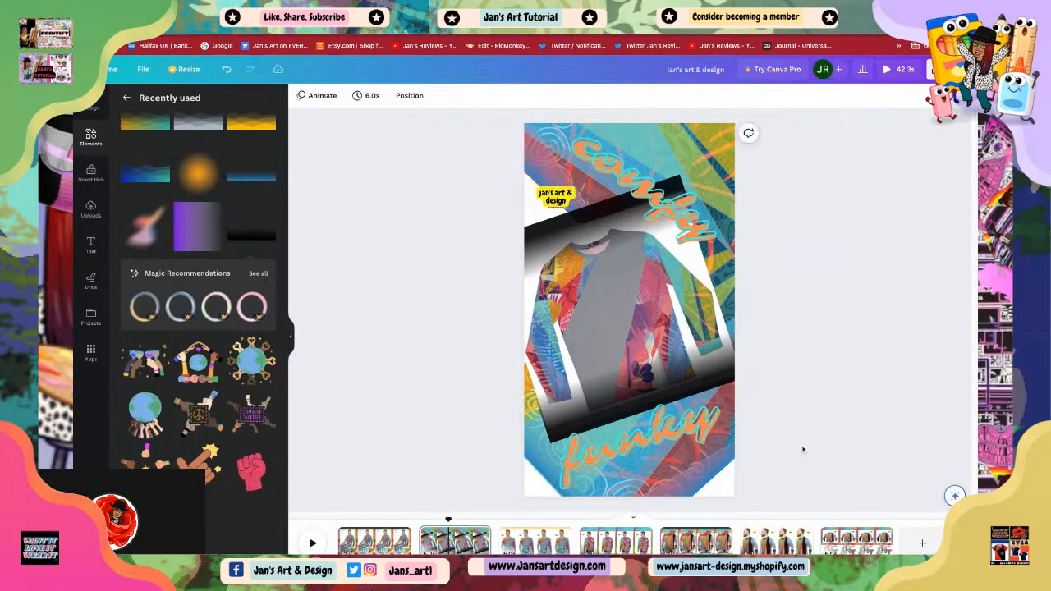
Step: Play the video from the start of the timeline to preview the scenes
left_click(604, 432)
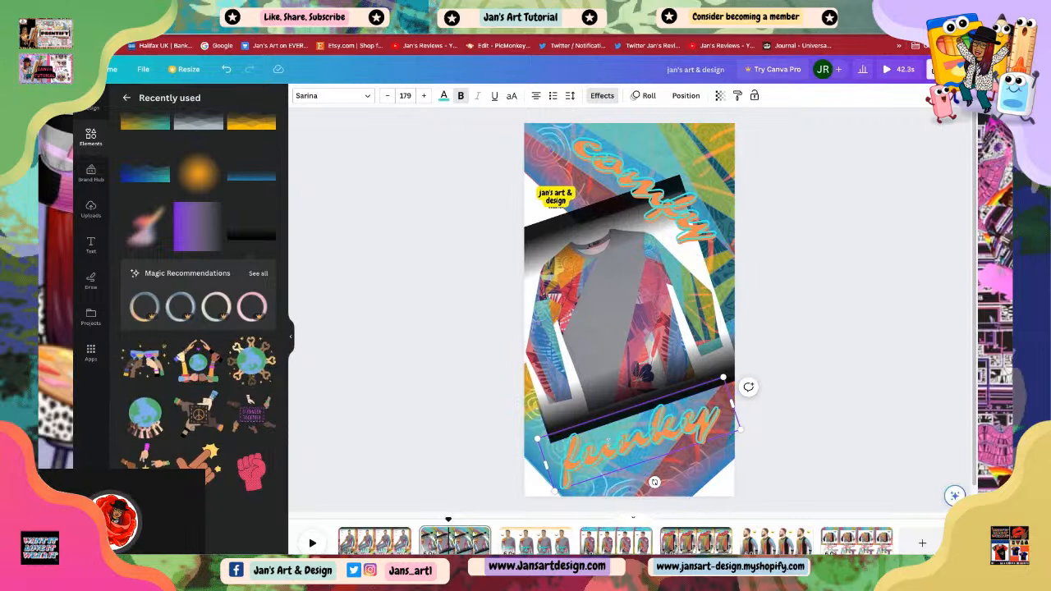
left_click(823, 414)
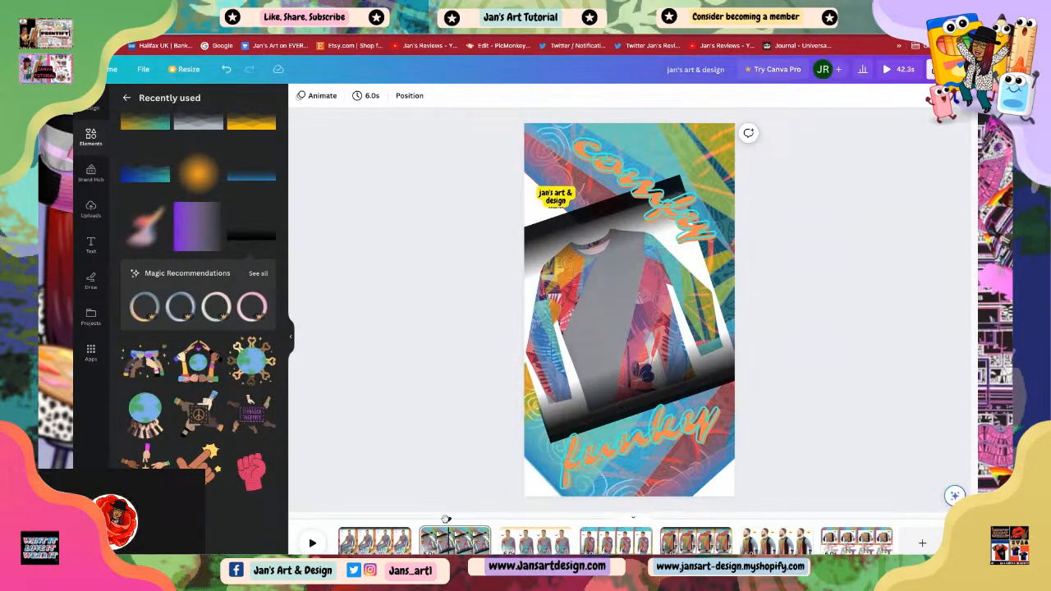
left_click_drag(447, 520, 421, 520)
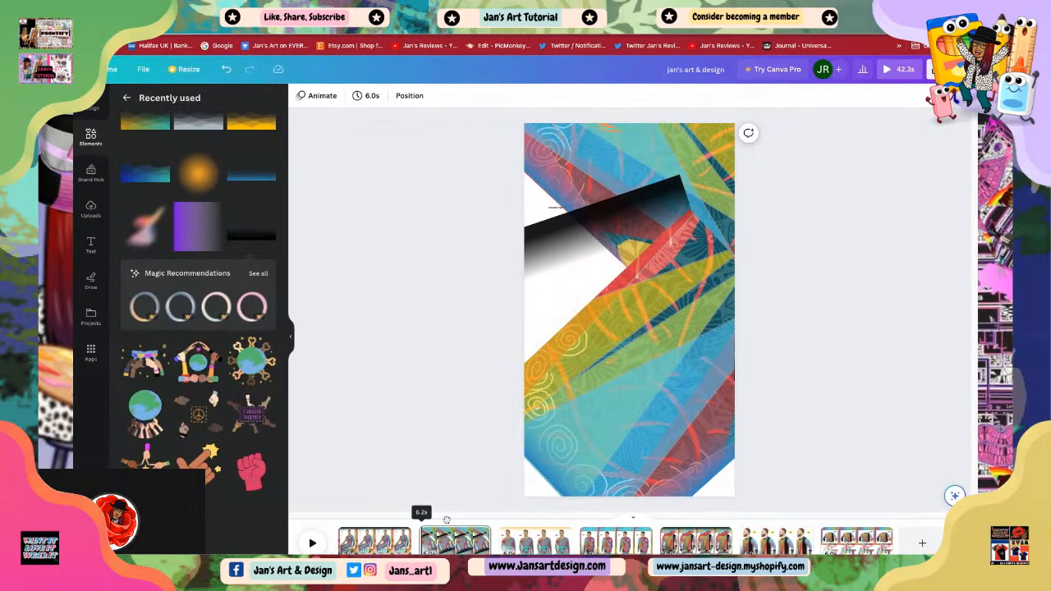
left_click(310, 544)
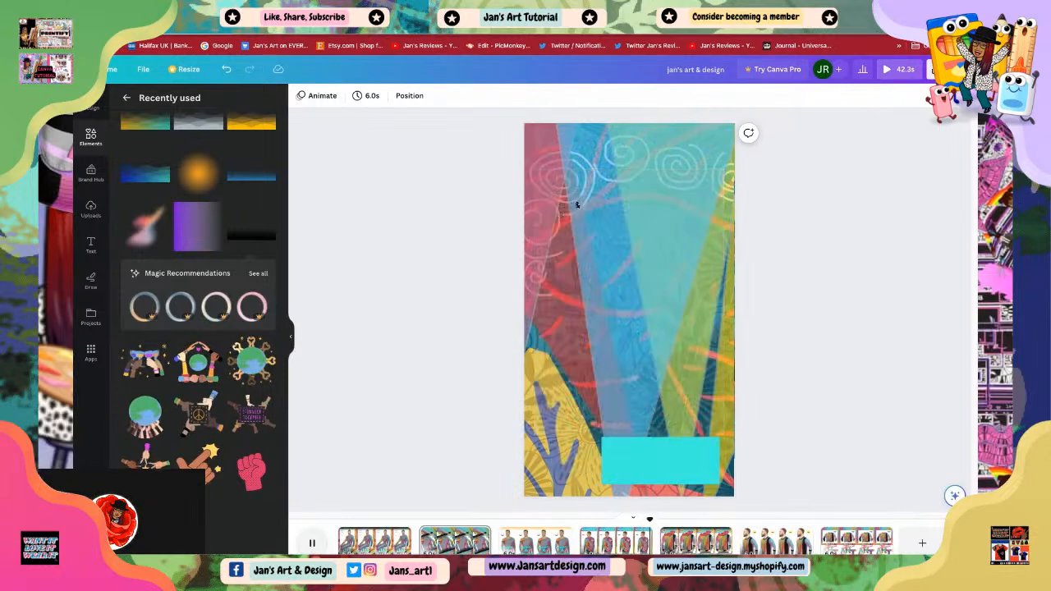
key("space")
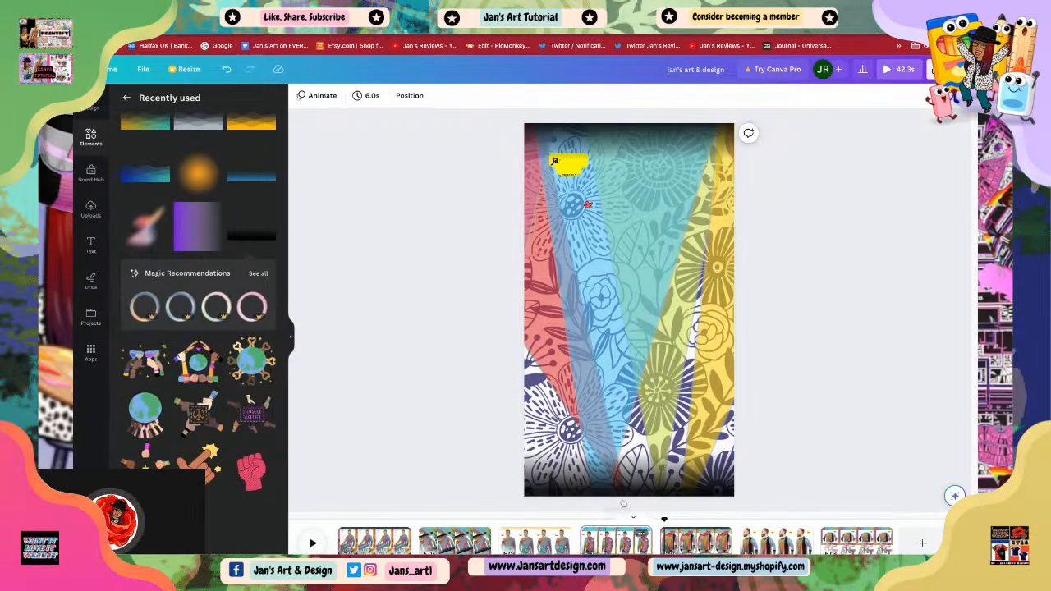
Step: Change the 'simply' heading colour to the orange document colour
left_click(630, 151)
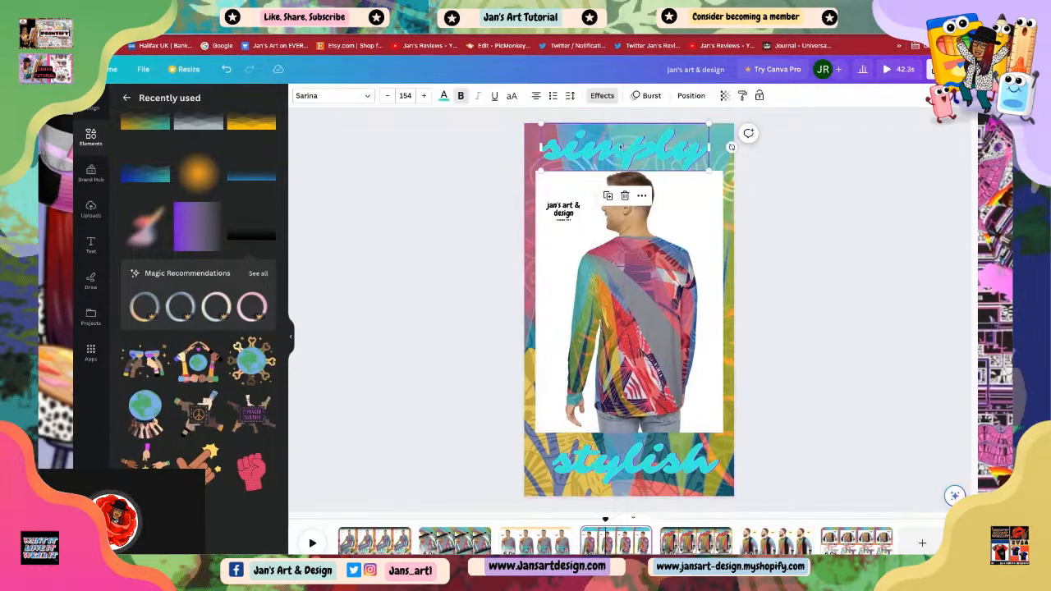
left_click(444, 96)
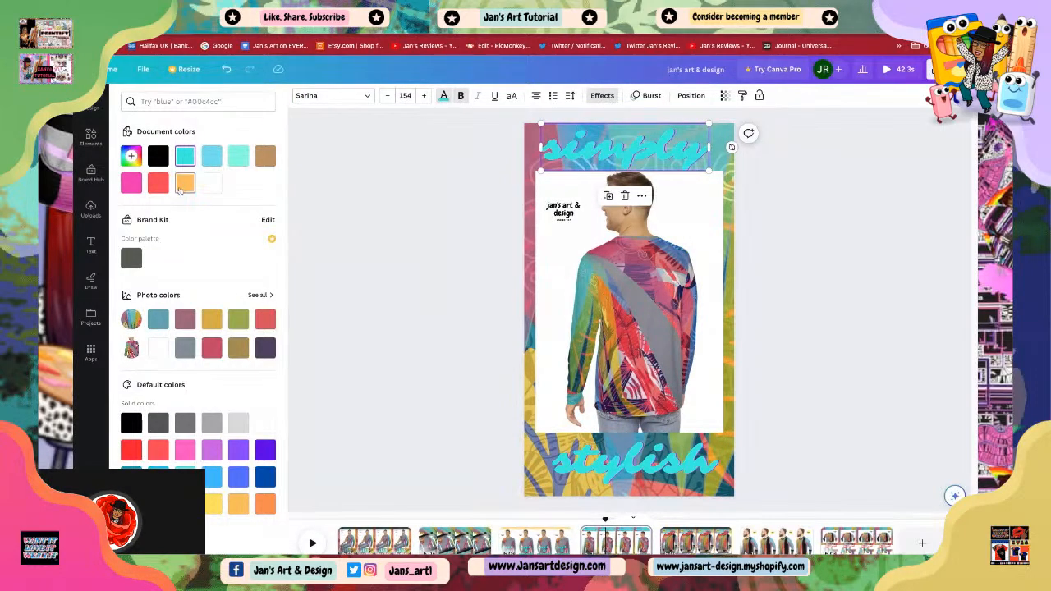
left_click(185, 183)
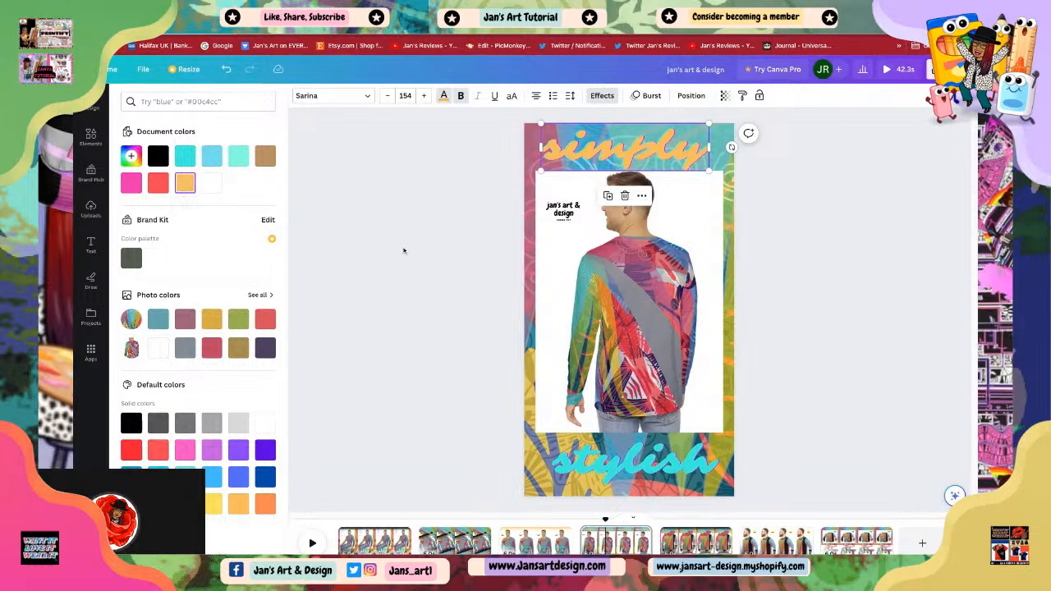
left_click(404, 251)
left_click(815, 310)
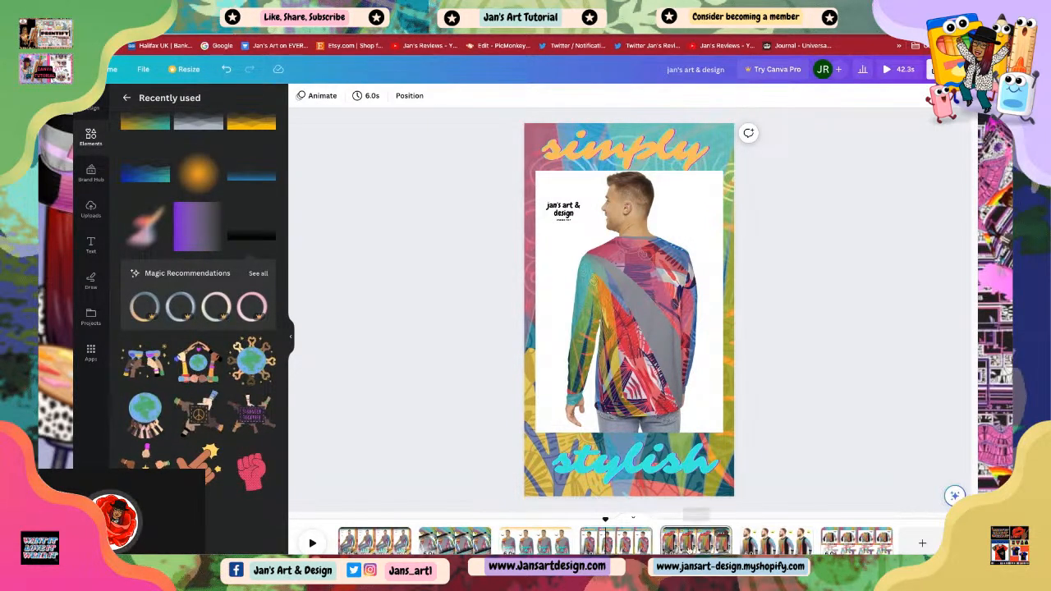
Step: Browse the following scenes in the timeline and open the 'soft' scene
left_click(696, 540)
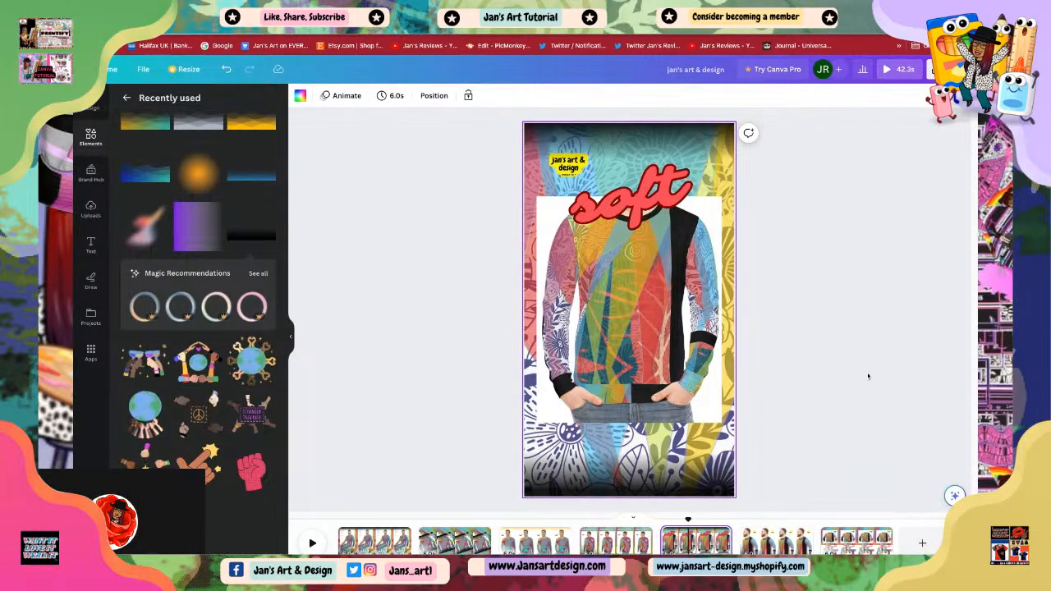
left_click(776, 540)
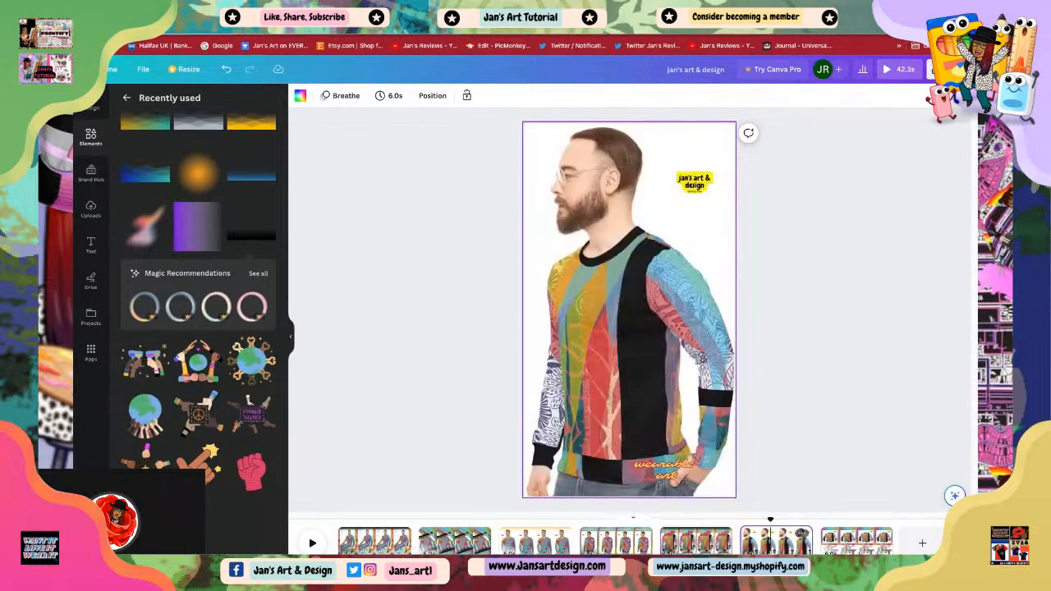
left_click(857, 540)
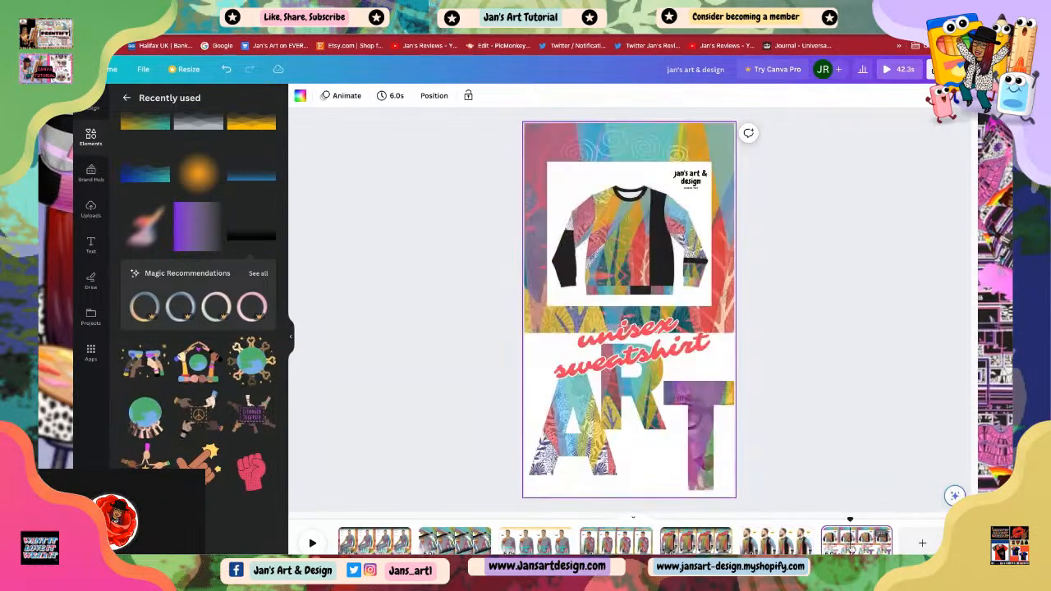
left_click(694, 542)
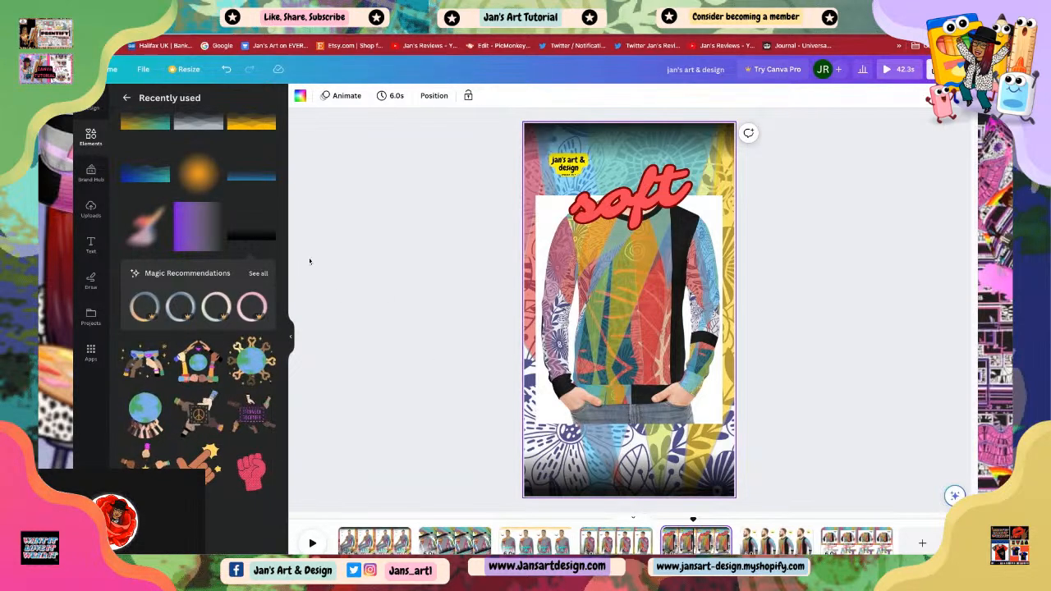
left_click(250, 180)
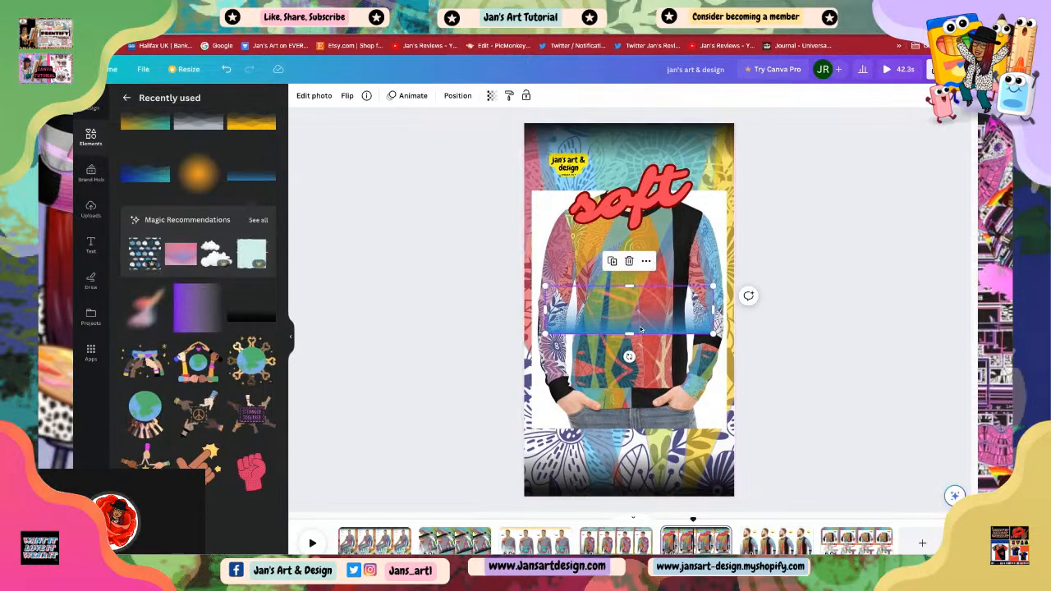
mouse_move(630, 317)
left_mouse_down()
mouse_move(636, 417)
mouse_move(610, 463)
mouse_move(610, 490)
mouse_move(634, 479)
mouse_move(625, 474)
left_mouse_up()
left_click(808, 440)
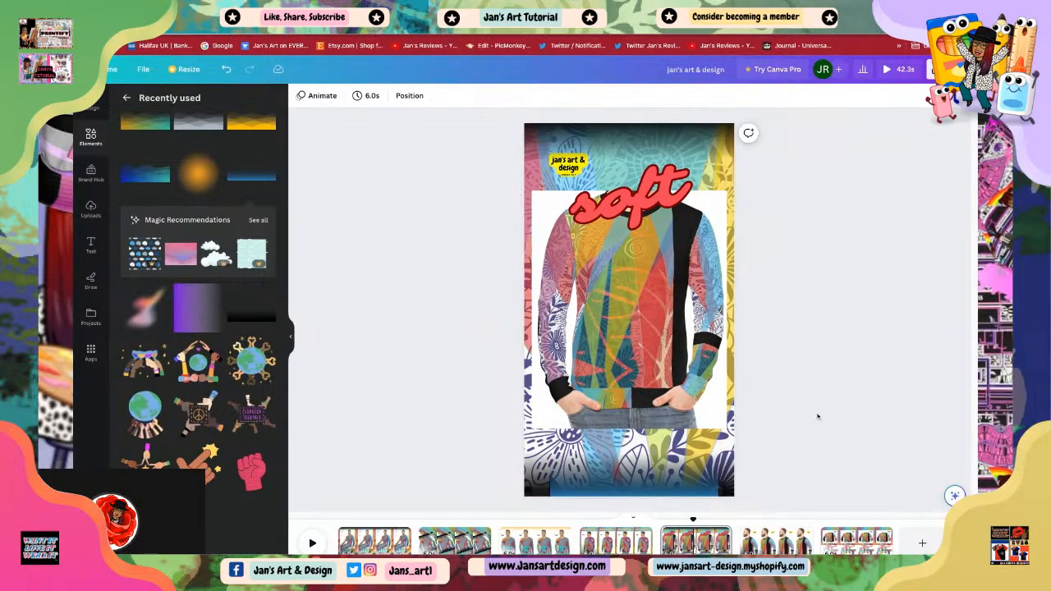
left_click(635, 467)
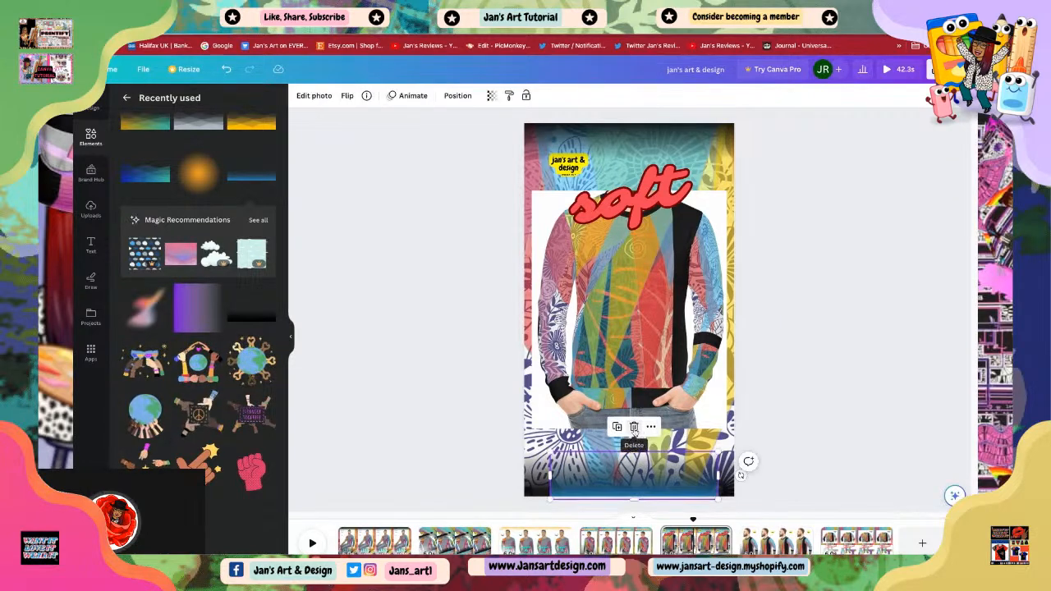
left_click(634, 428)
left_click(633, 205)
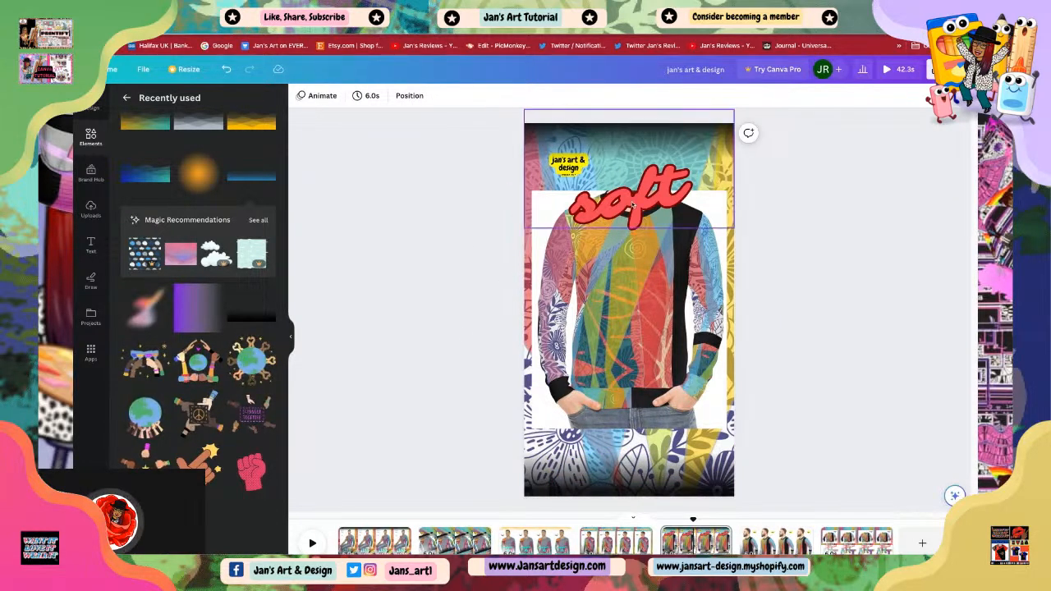
left_click(632, 206)
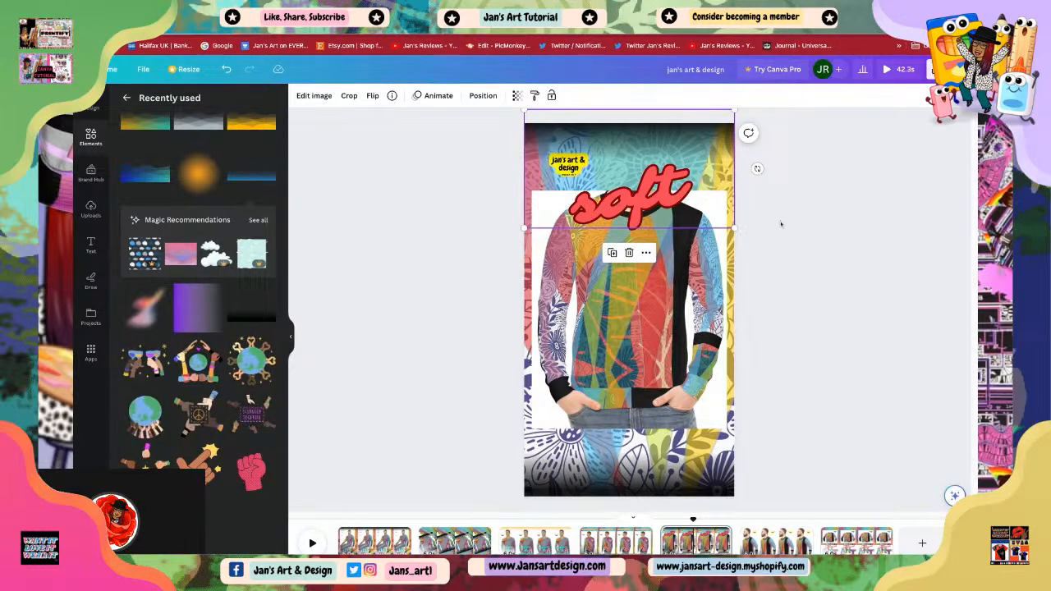
right_click(624, 199)
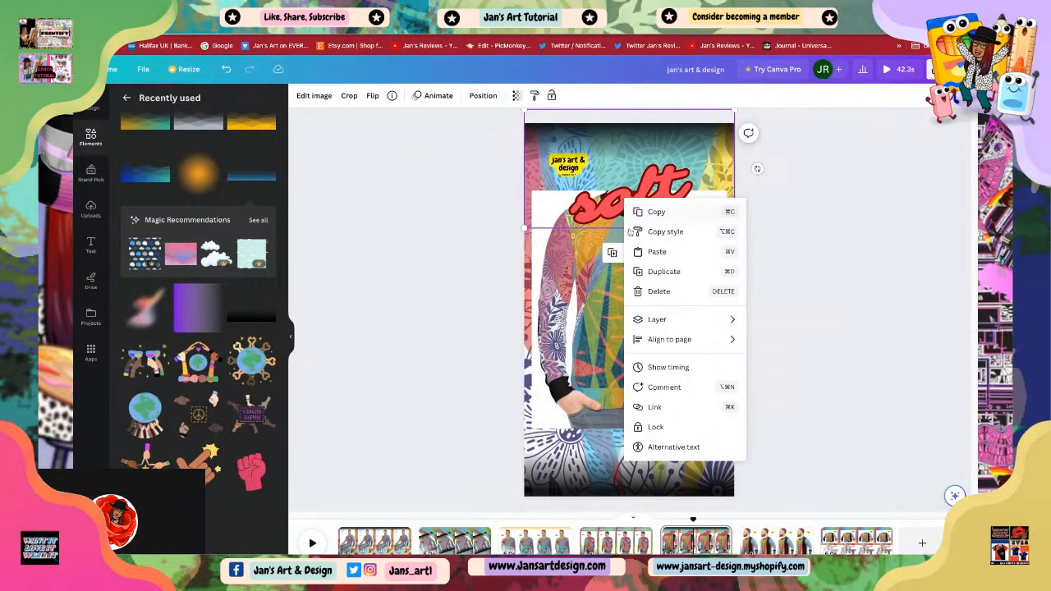
left_click(664, 271)
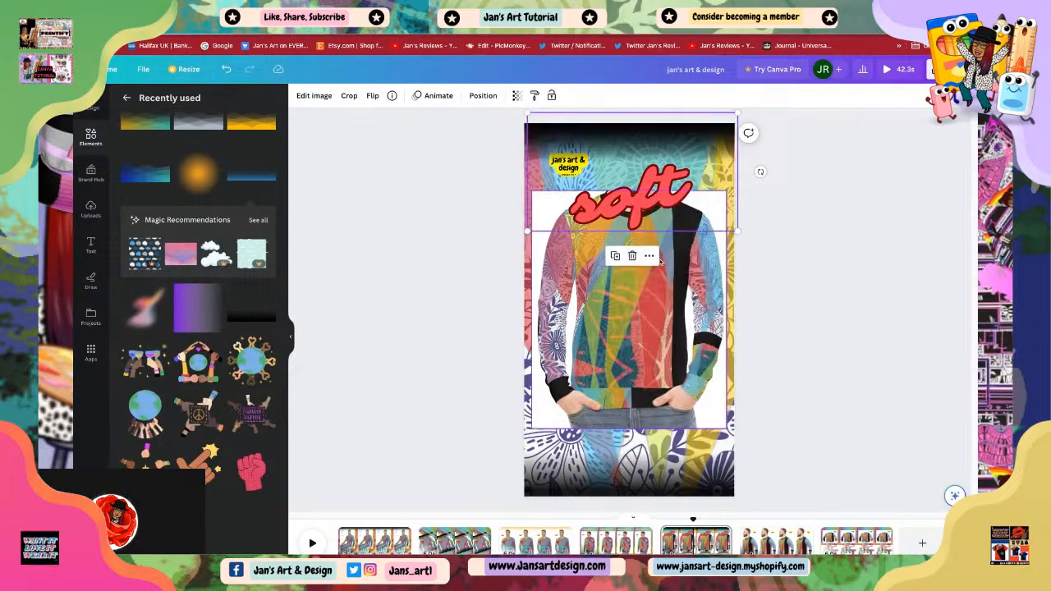
mouse_move(631, 212)
left_mouse_down()
mouse_move(636, 422)
mouse_move(628, 211)
mouse_move(616, 205)
left_mouse_up()
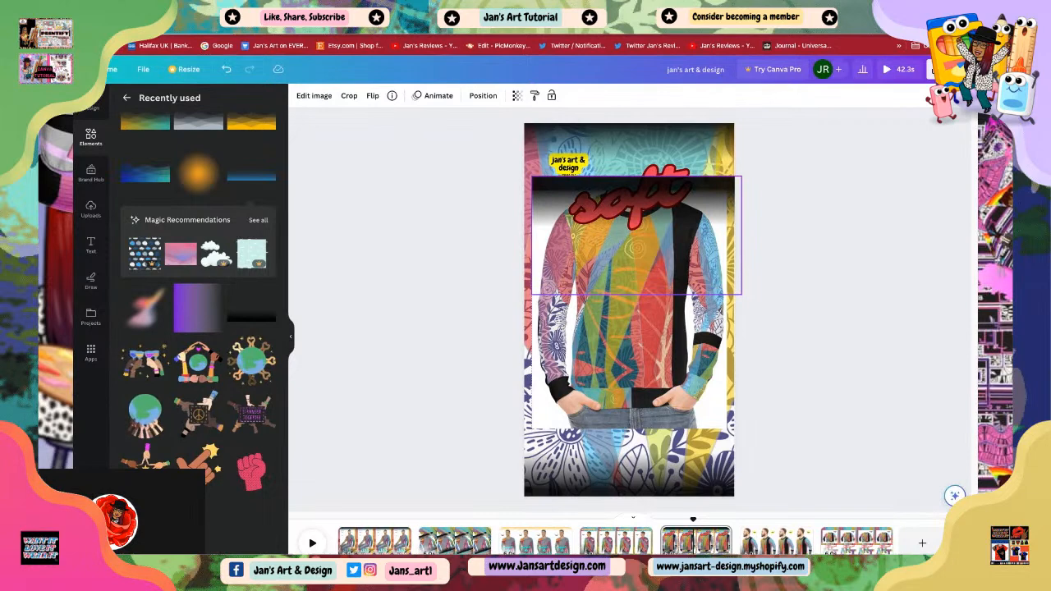
left_click_drag(616, 205, 646, 324)
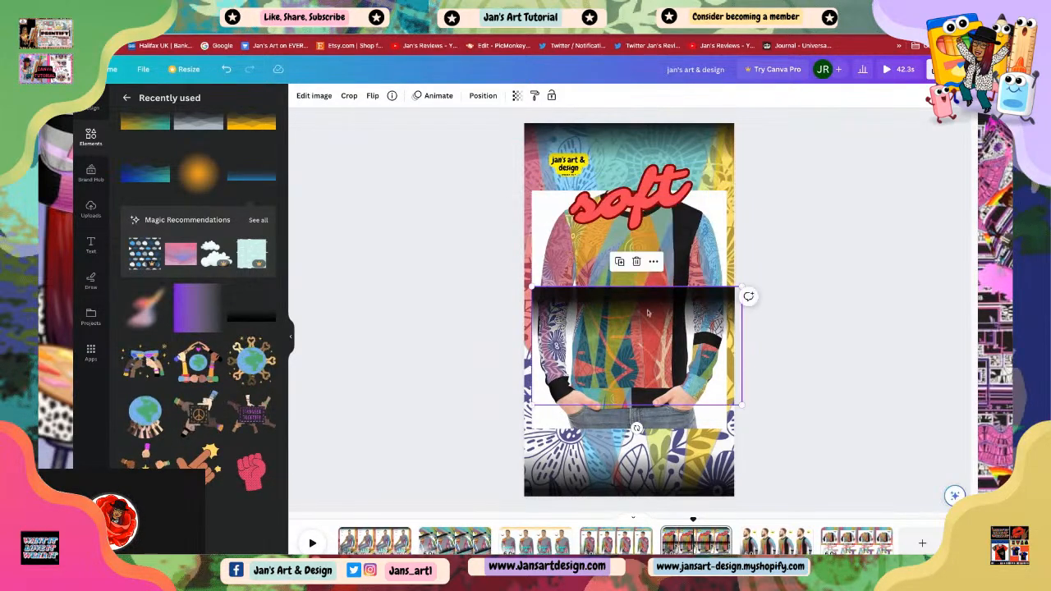
left_click(636, 261)
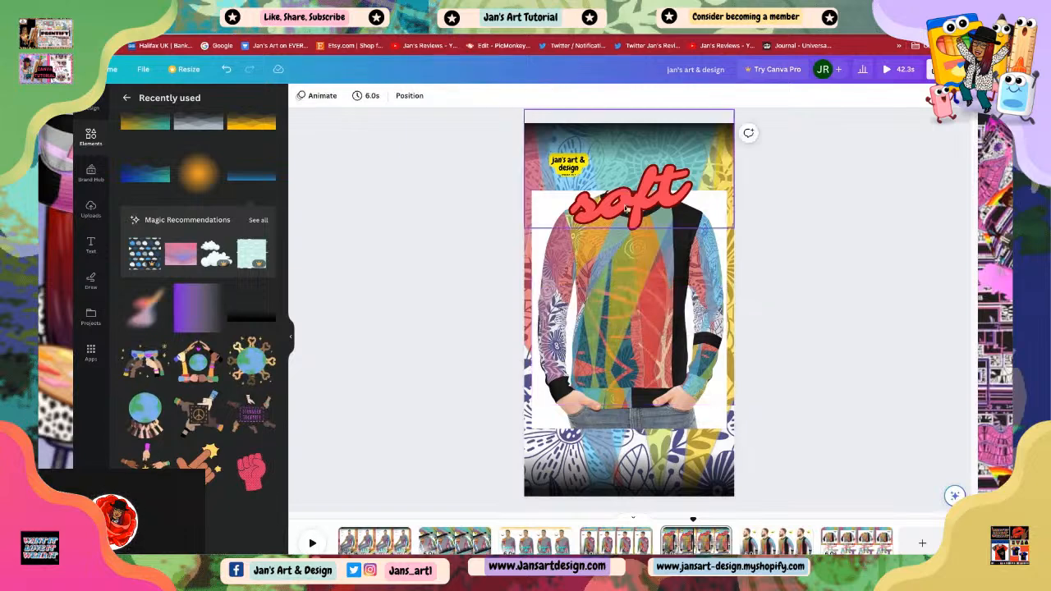
Step: Select the sweatshirt photo and open the scene's layers list
left_click(632, 255)
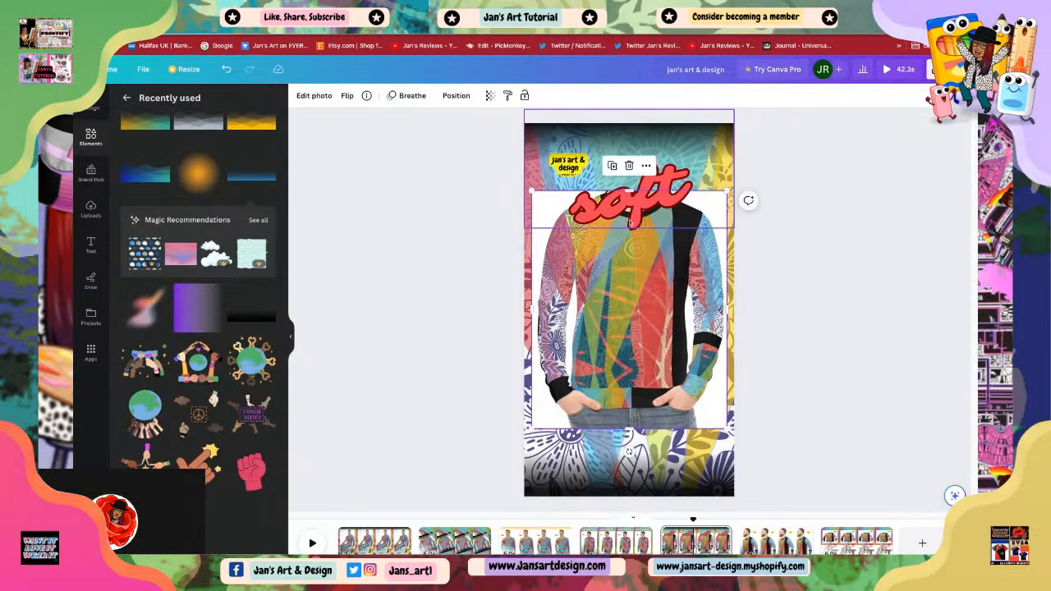
left_click(552, 339)
right_click(580, 349)
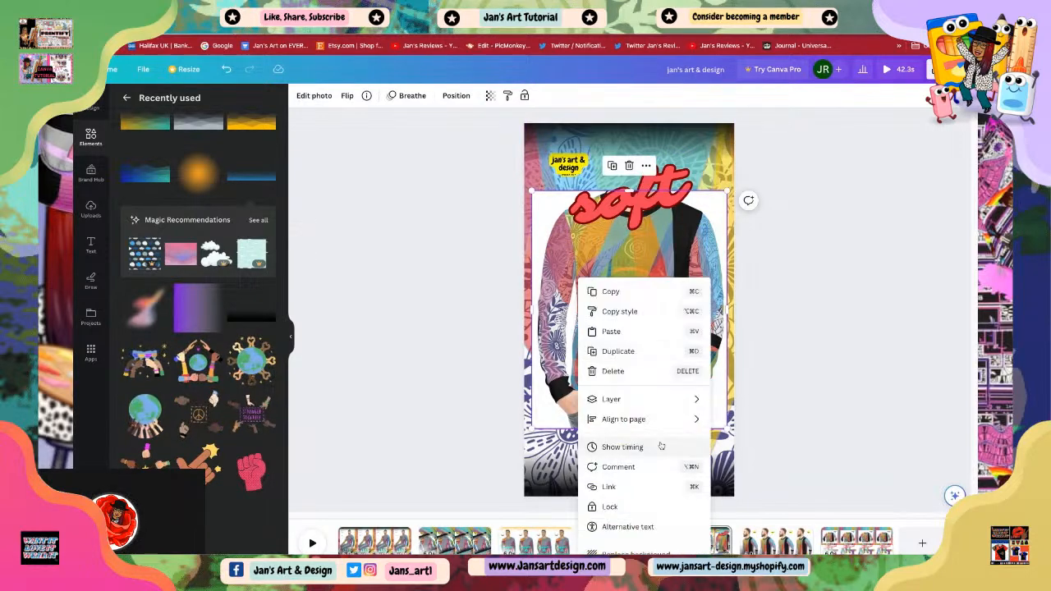
mouse_move(626, 403)
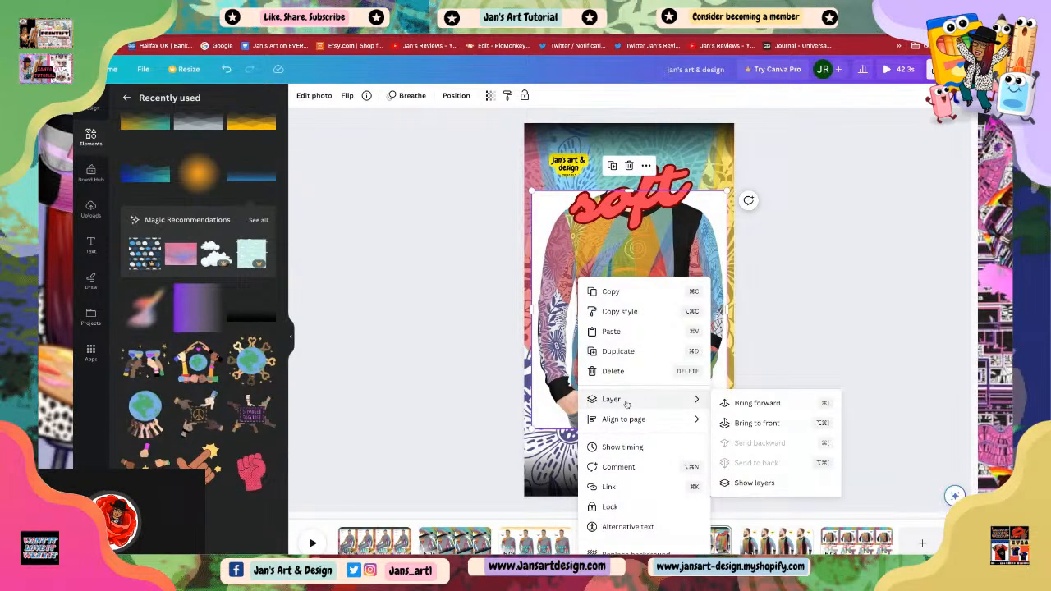
left_click(743, 485)
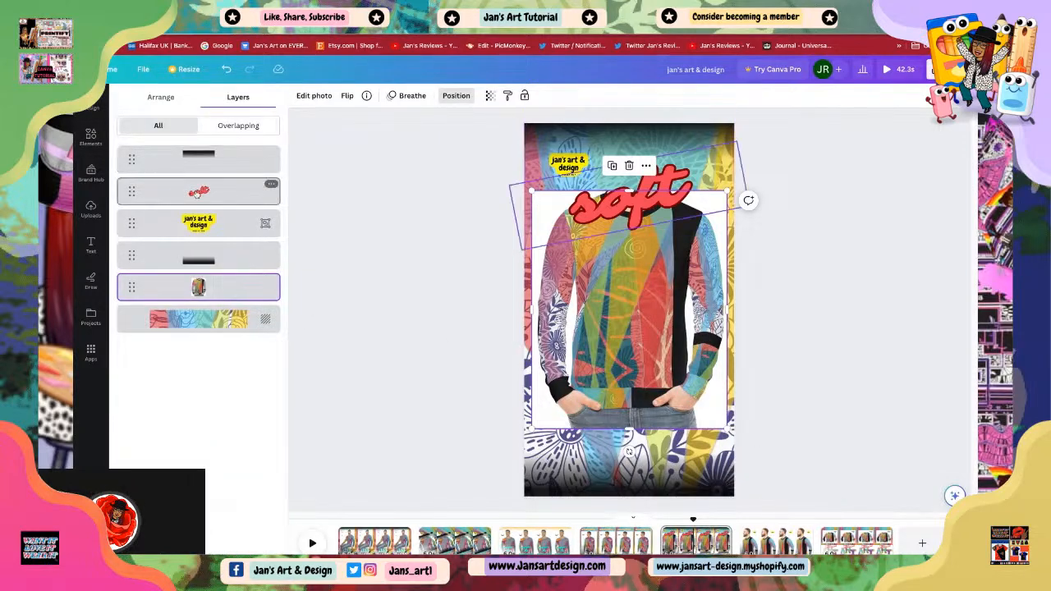
Step: Move the 'soft' text down onto the sweatshirt's lower half and change it to 'softly'
left_click(197, 193)
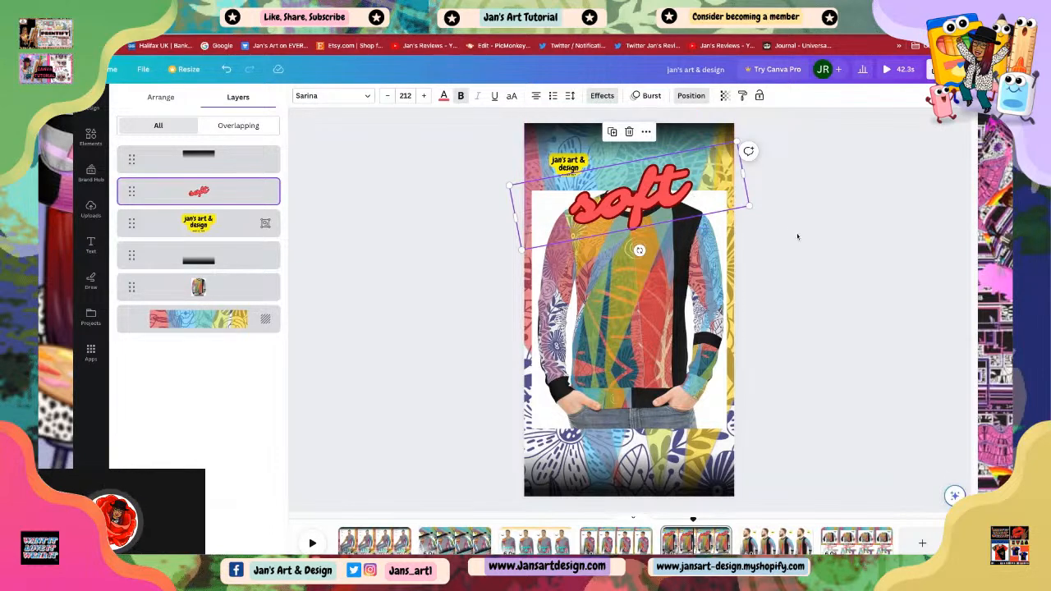
left_click(692, 201)
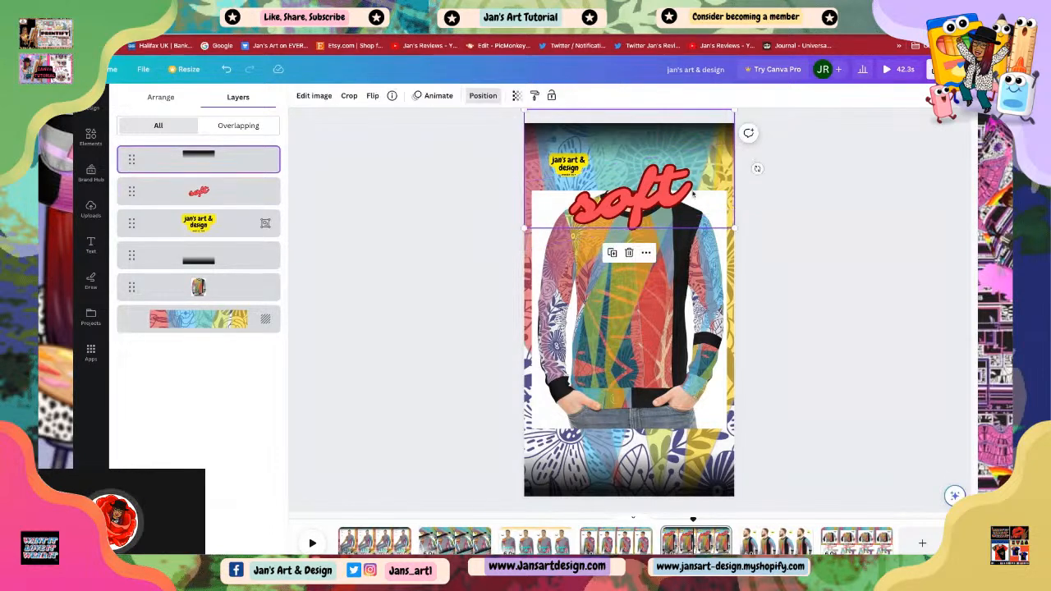
left_click(604, 207)
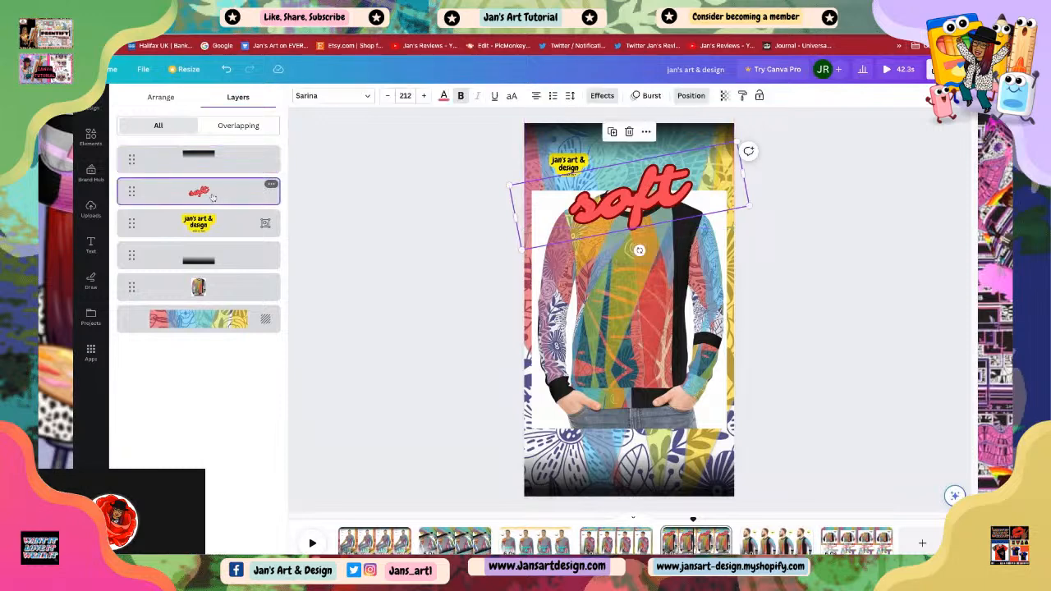
left_click_drag(605, 207, 601, 363)
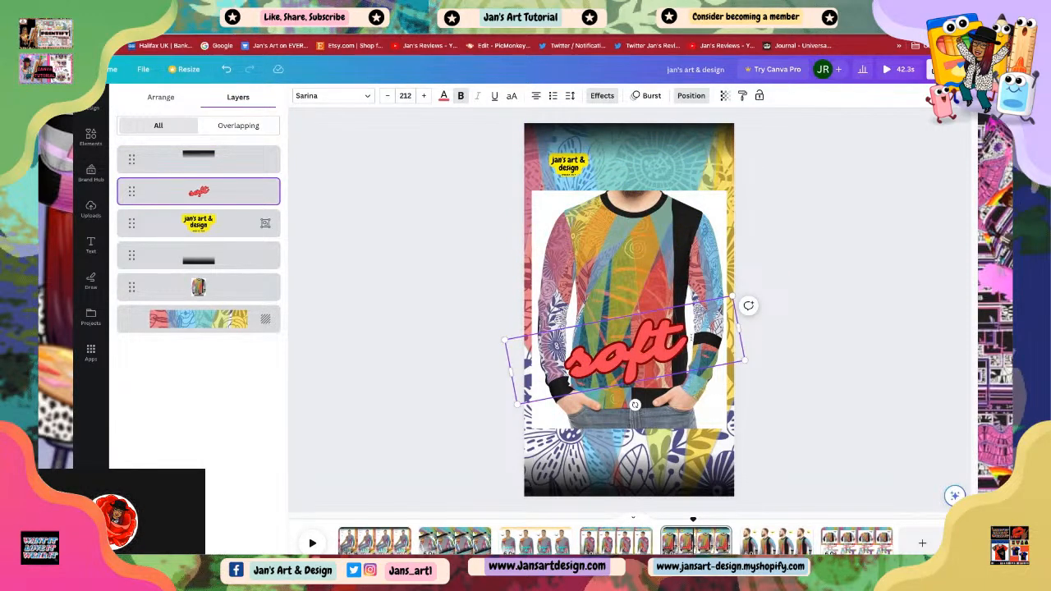
type("ly")
key("Return")
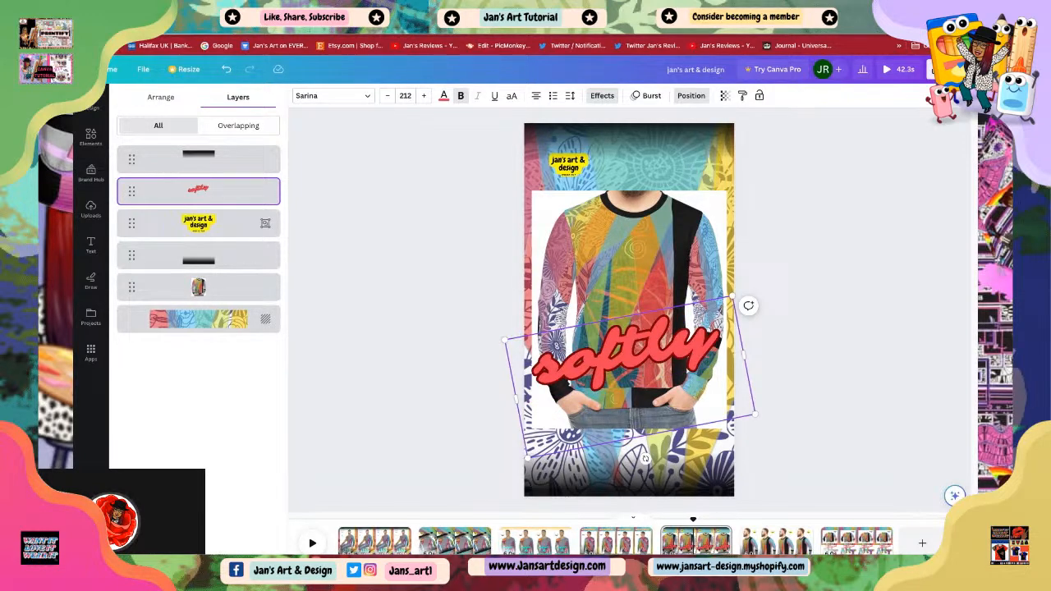
Step: Add 'stylish' after 'softly' so the text reads 'softly stylish'
type("sty")
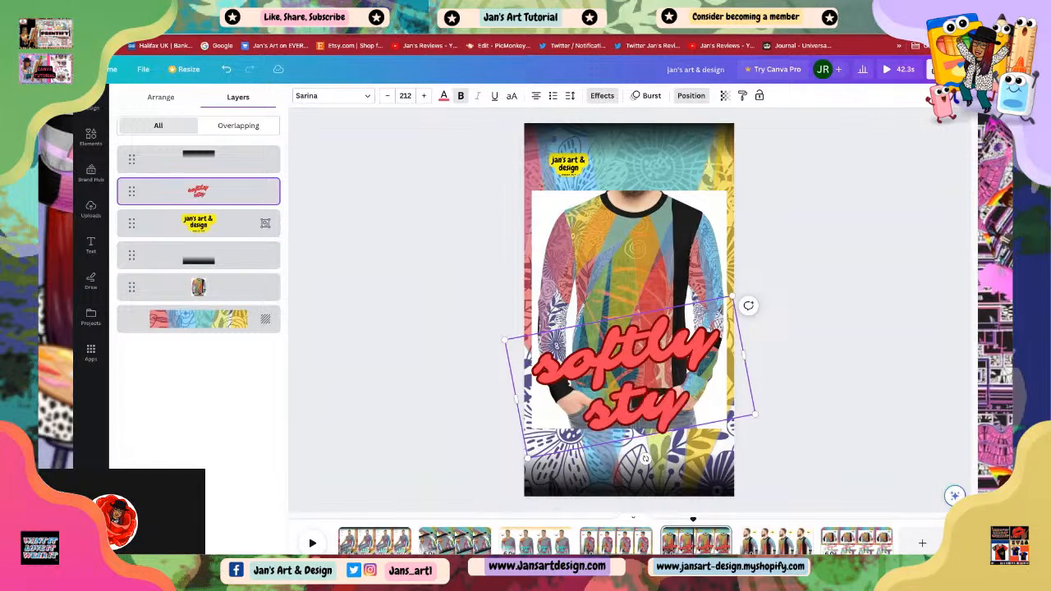
type("lish")
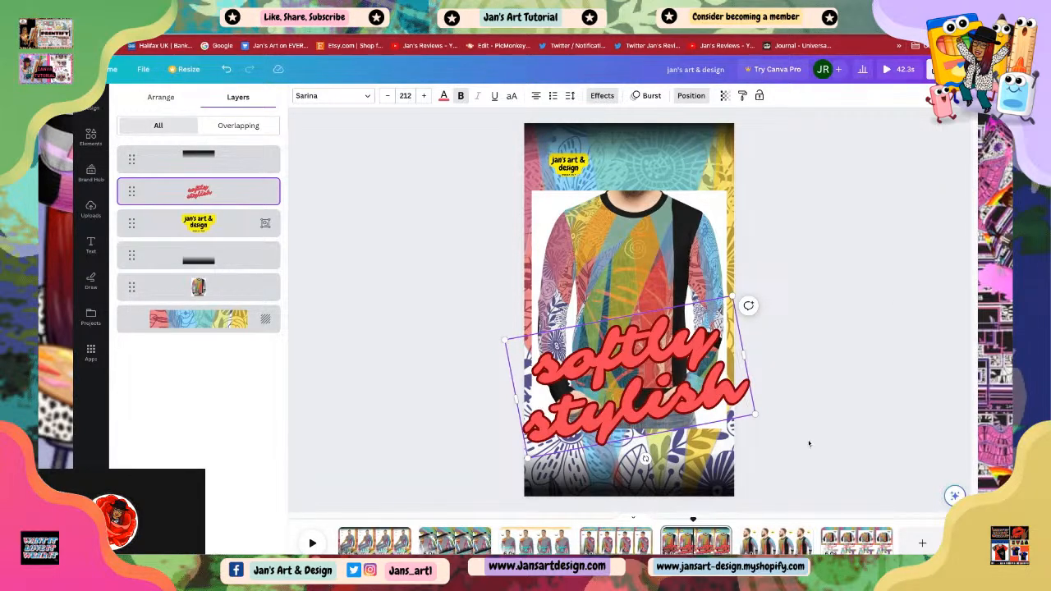
Step: Enlarge the 'softly stylish' text and move it to the top of the scene over the sweatshirt
left_click_drag(760, 416, 657, 384)
left_click(691, 96)
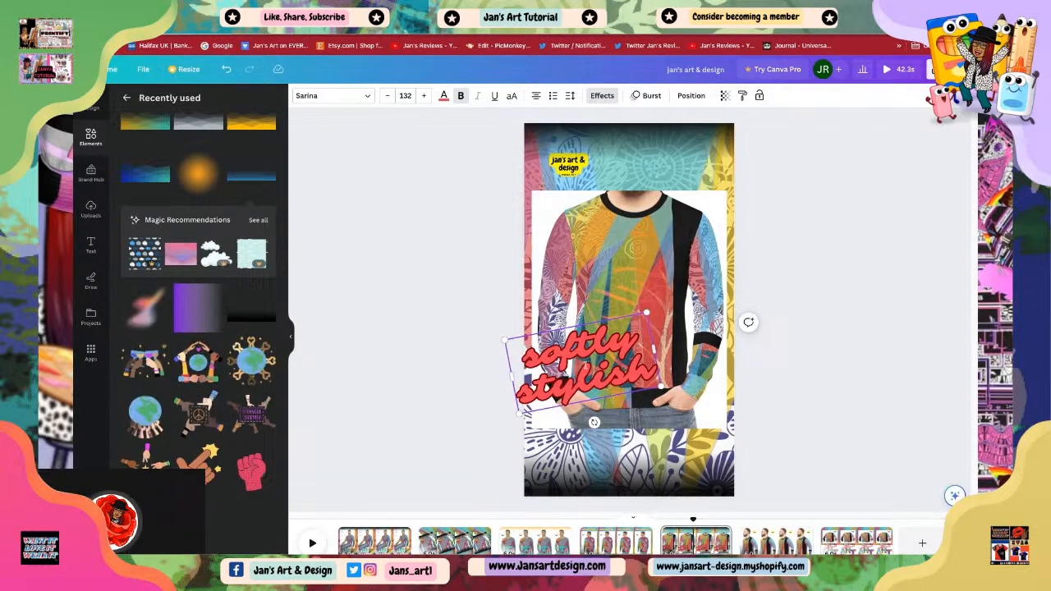
left_click_drag(647, 315, 747, 245)
left_click_drag(656, 332, 800, 329)
left_click(800, 329)
mouse_move(614, 364)
left_mouse_down()
mouse_move(632, 283)
mouse_move(624, 258)
left_mouse_up()
left_click(765, 256)
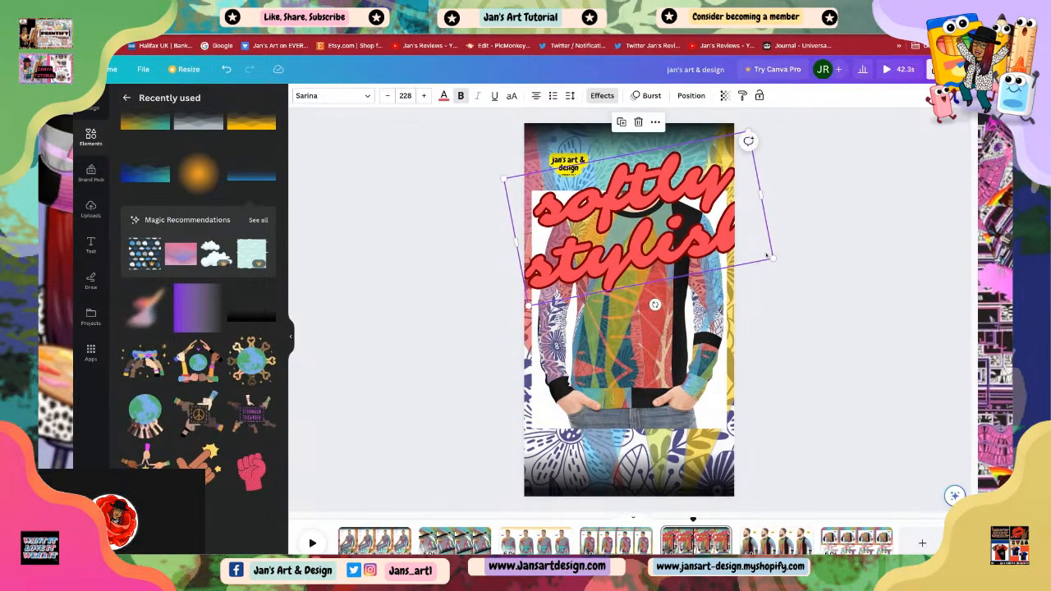
left_click_drag(773, 259, 736, 236)
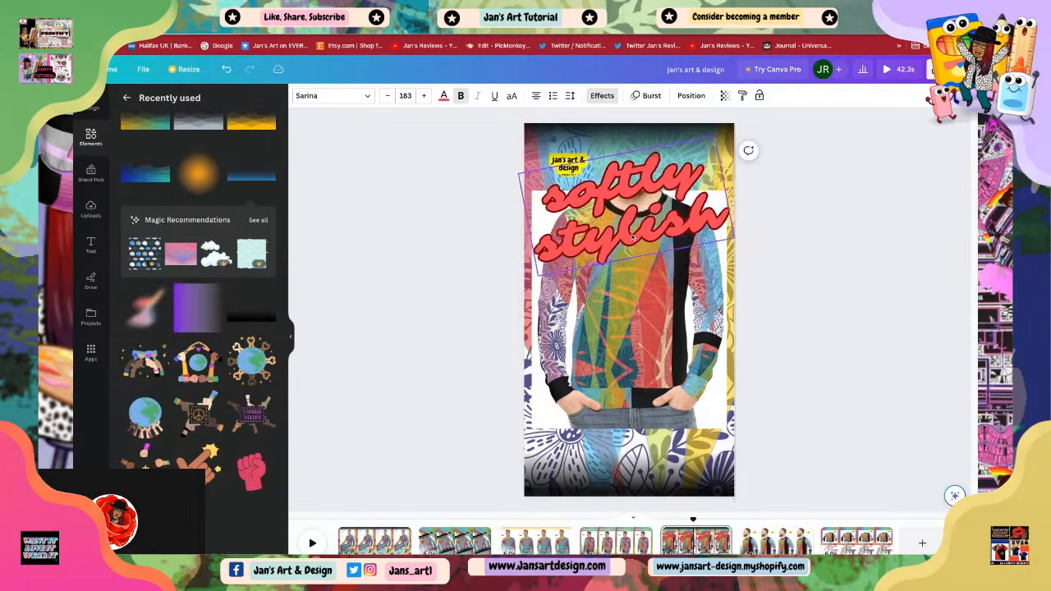
mouse_move(632, 237)
left_mouse_down()
mouse_move(629, 248)
mouse_move(641, 241)
mouse_move(638, 221)
mouse_move(635, 233)
left_mouse_up()
left_click(800, 329)
left_click(758, 239)
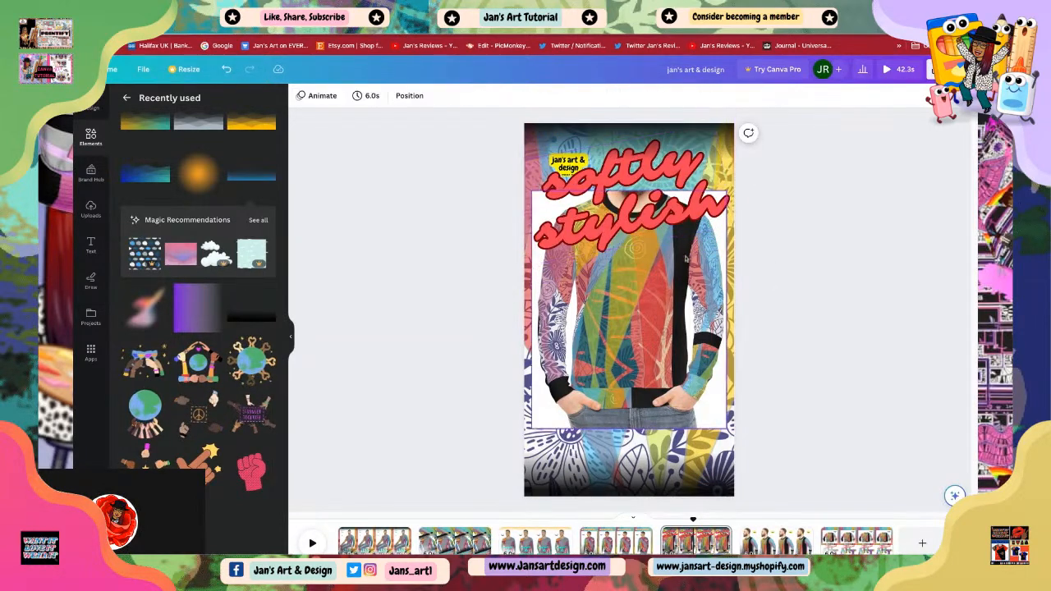
Step: Shrink the 'softly stylish' text to 130 and shift it to the upper right above the collar
left_click(568, 167)
left_click(816, 307)
left_click_drag(652, 216, 650, 223)
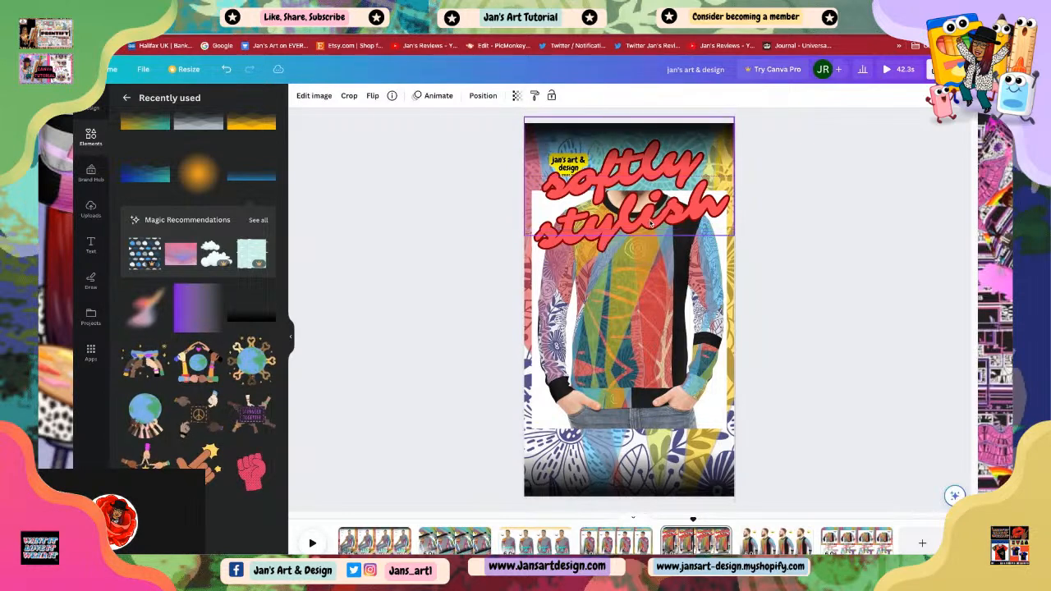
left_click(862, 331)
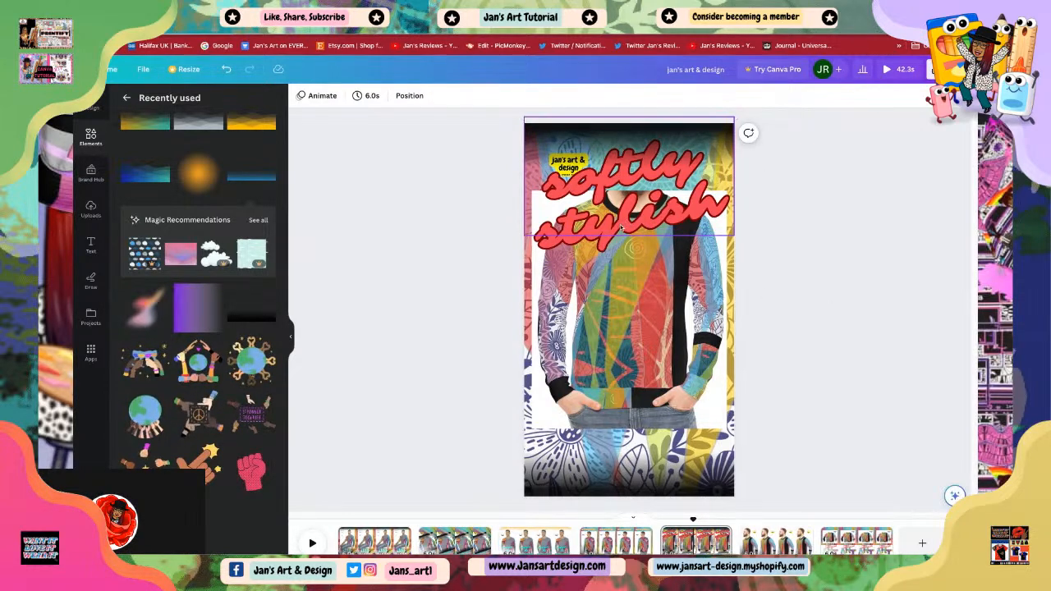
left_click(567, 241)
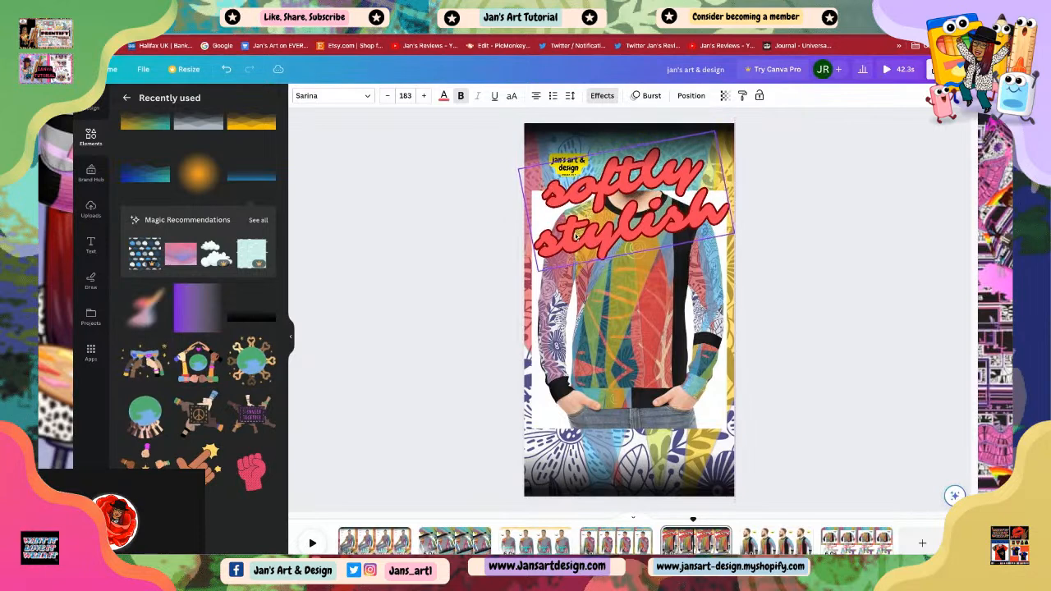
left_click_drag(734, 233, 734, 237)
left_click_drag(553, 206, 607, 191)
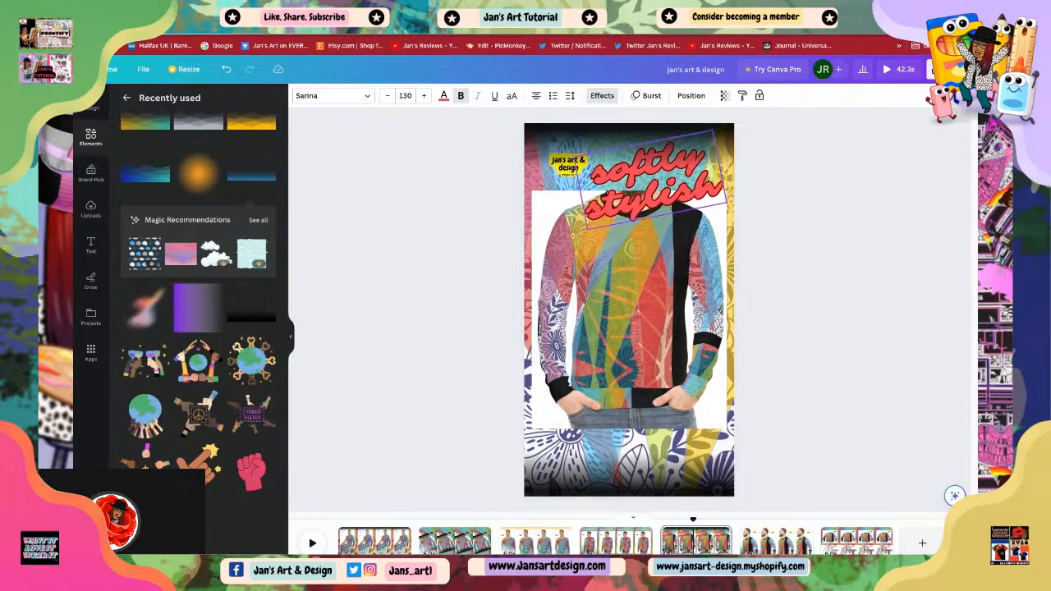
left_click(796, 310)
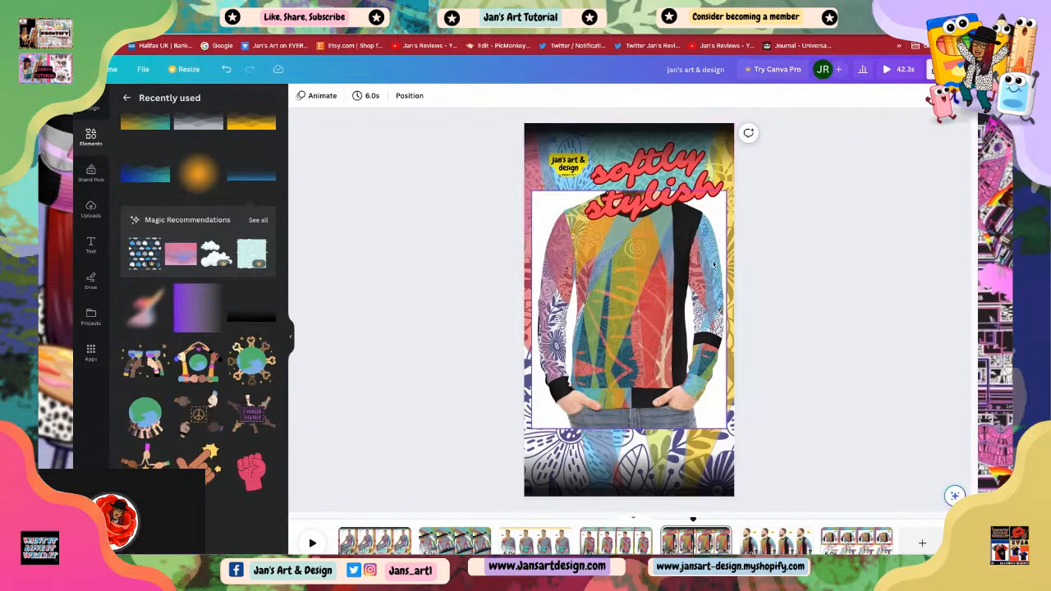
Step: Open the layers list from the sweatshirt photo and inspect the top gradient layer
left_click(689, 267)
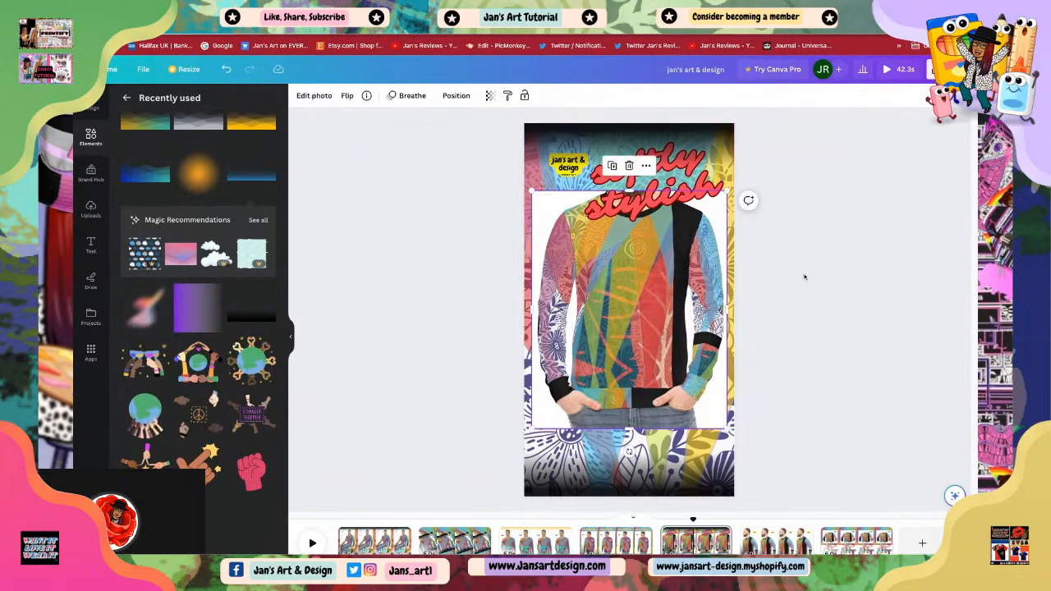
left_click(725, 190)
left_click(795, 266)
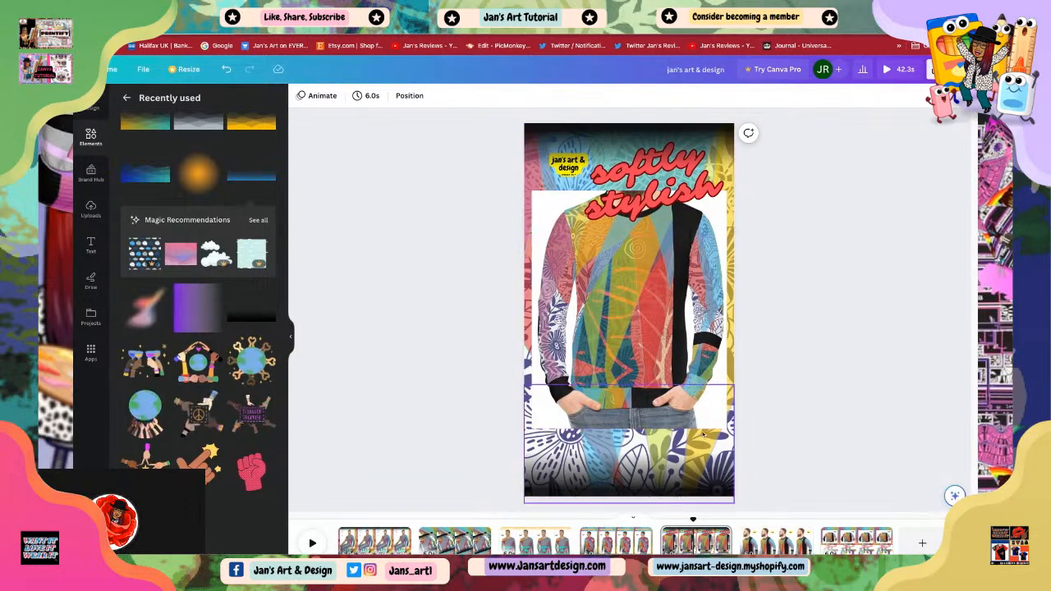
right_click(630, 313)
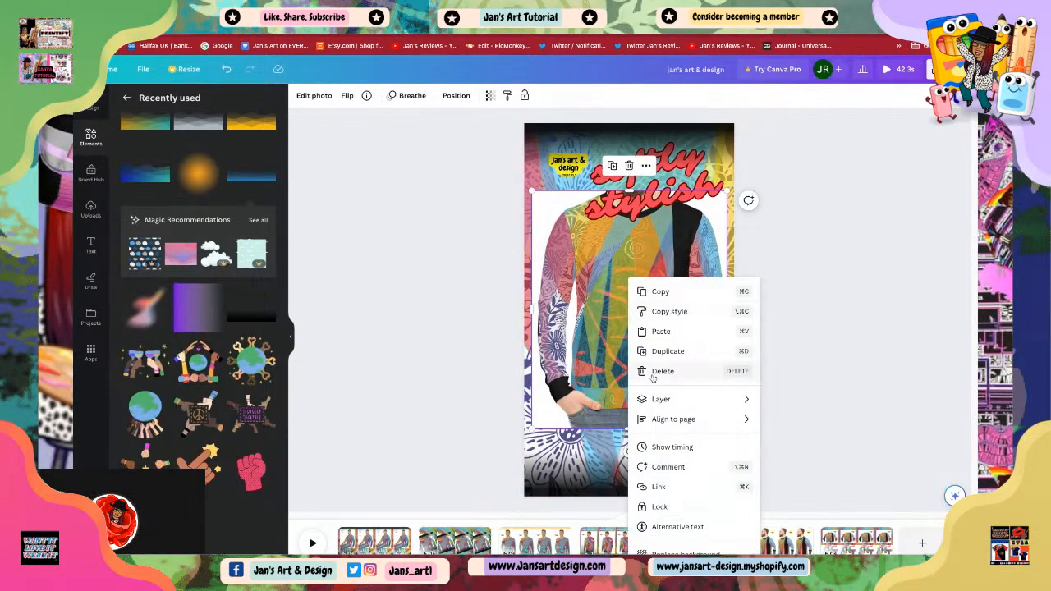
mouse_move(669, 402)
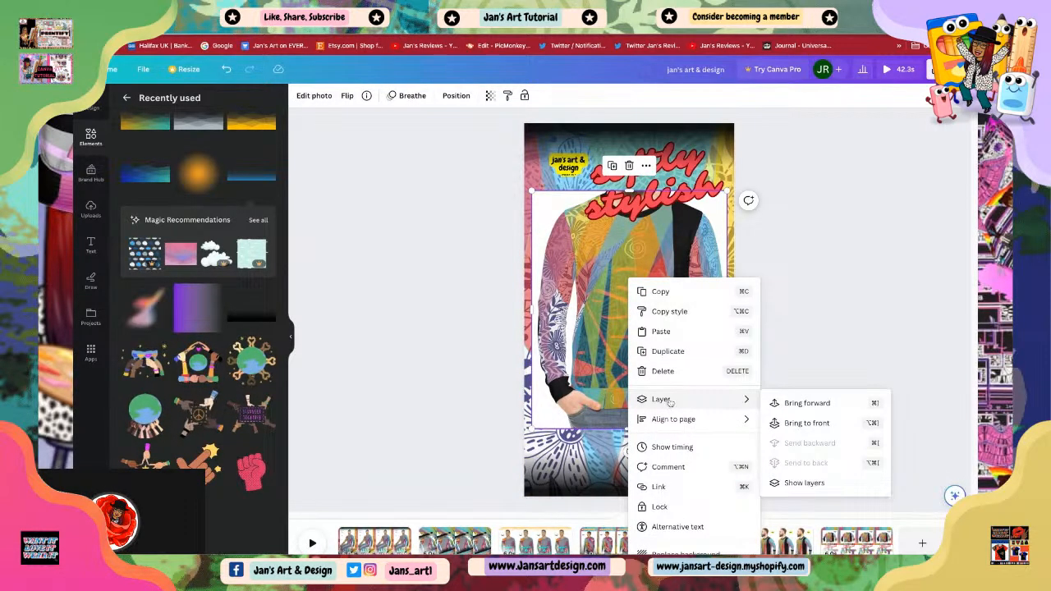
left_click(808, 483)
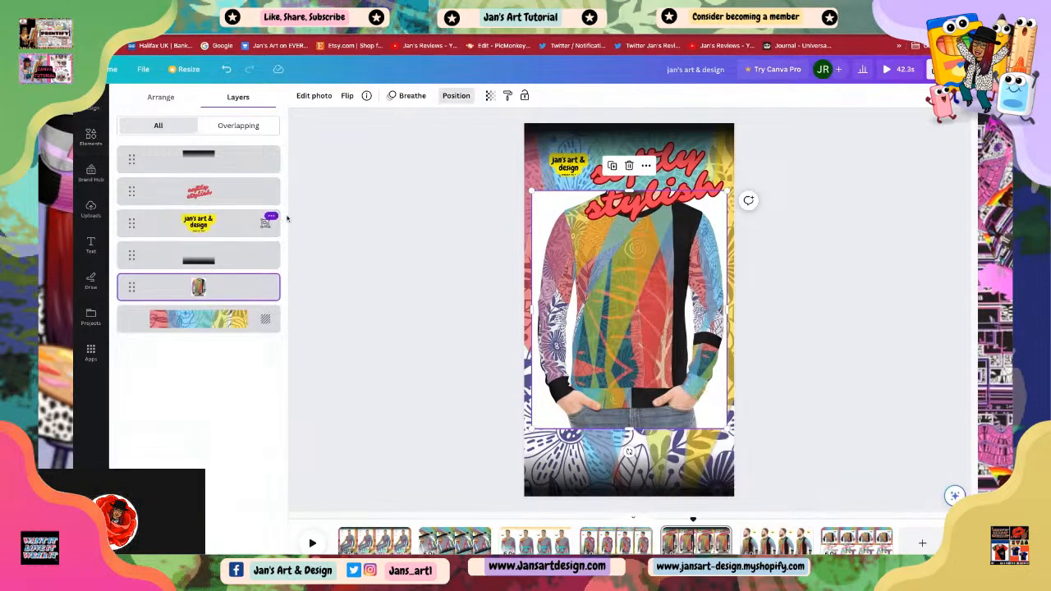
left_click(198, 159)
mouse_move(633, 199)
left_mouse_down()
mouse_move(583, 371)
mouse_move(640, 229)
mouse_move(632, 196)
left_mouse_up()
left_click(782, 309)
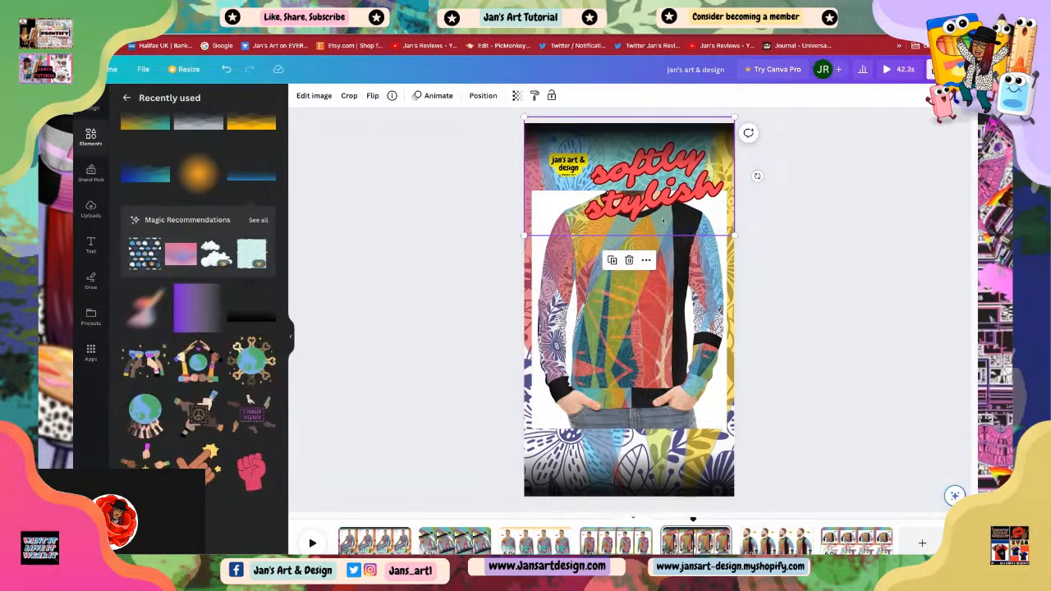
Step: Select the text layer in the layers list, move 'softly stylish' to the bottom and enlarge it to 167
right_click(646, 353)
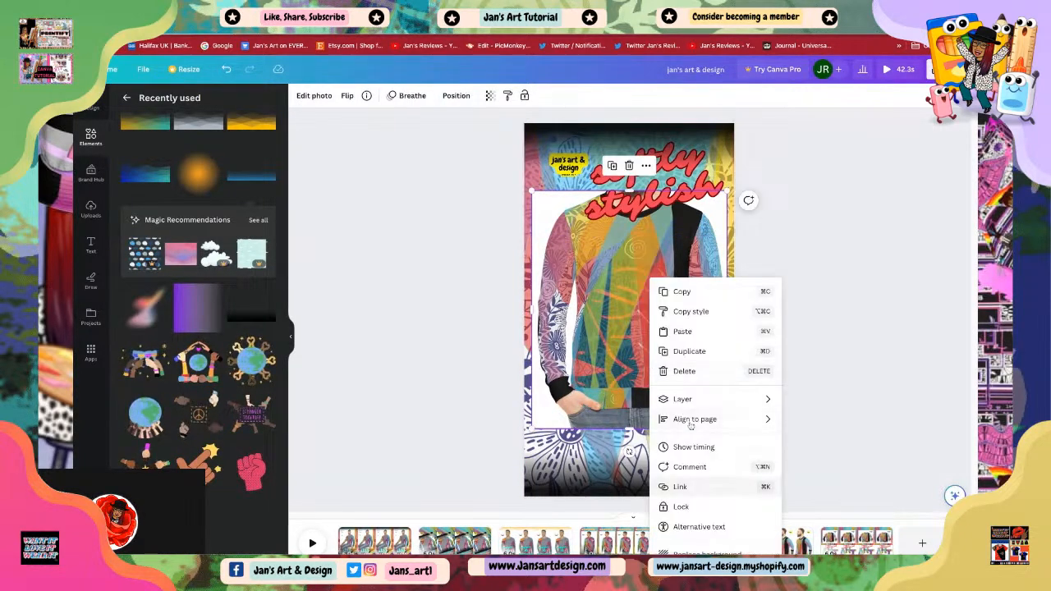
mouse_move(704, 399)
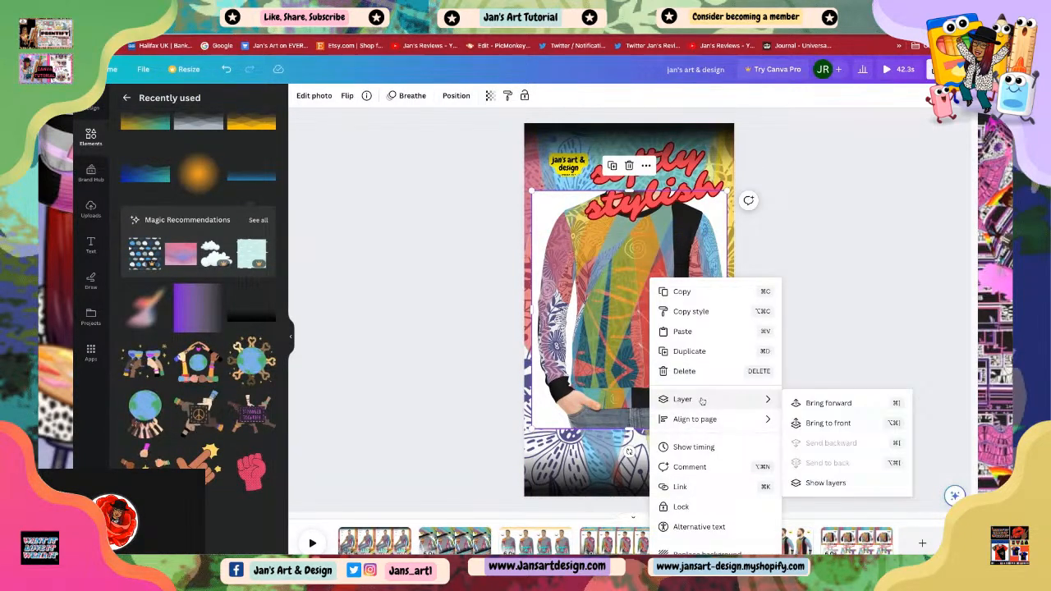
left_click(826, 483)
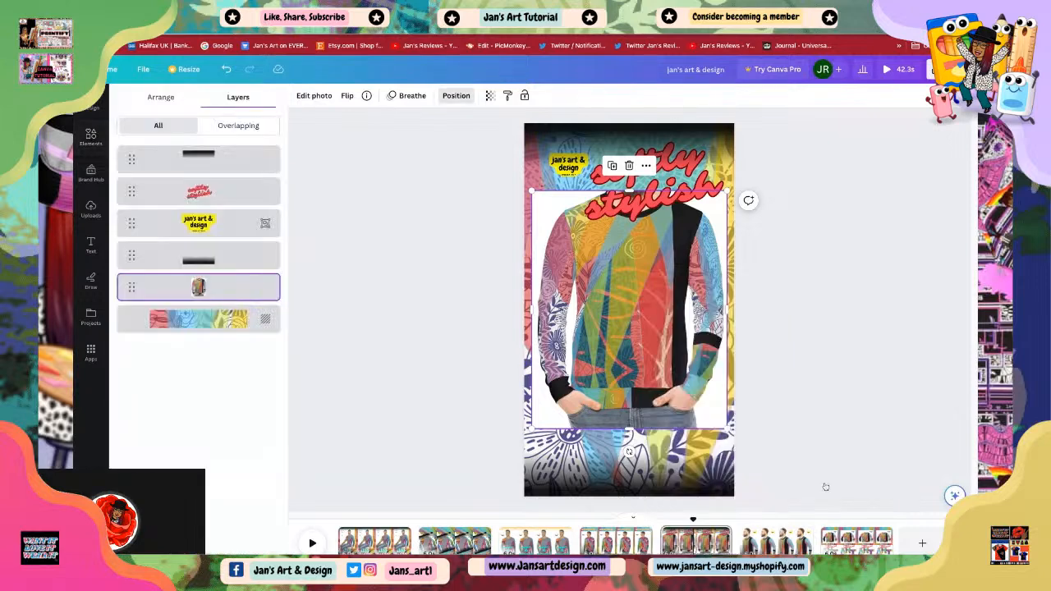
left_click(200, 196)
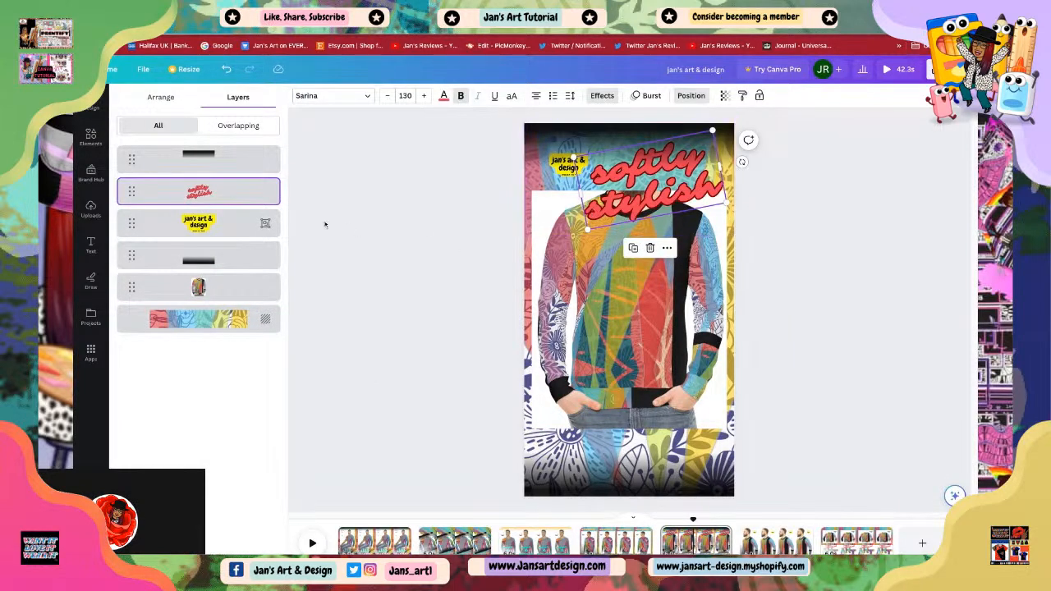
left_click_drag(629, 184, 625, 428)
left_click_drag(567, 470, 613, 443)
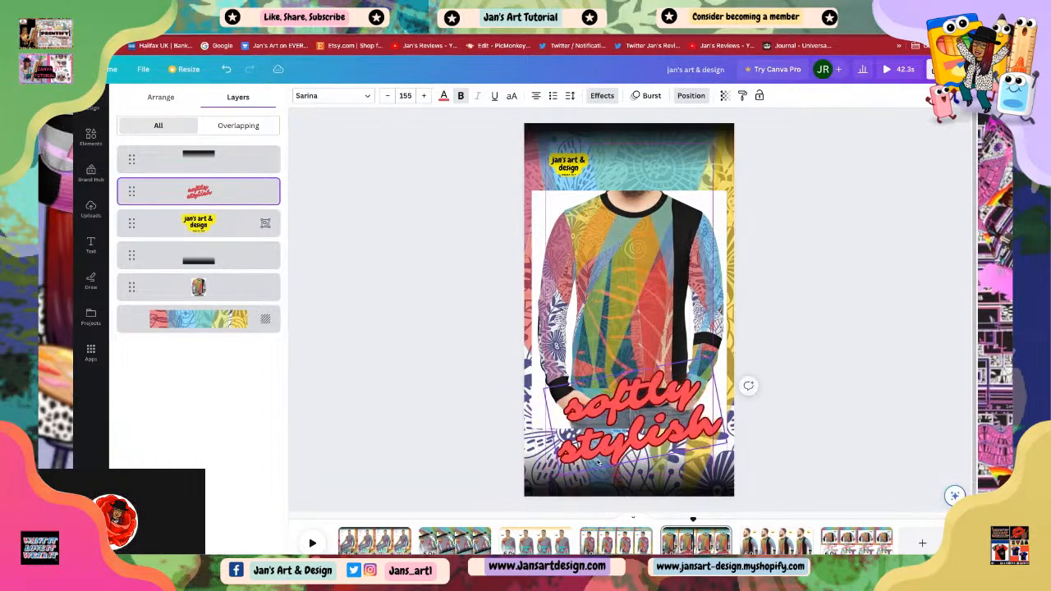
left_click_drag(707, 355, 724, 349)
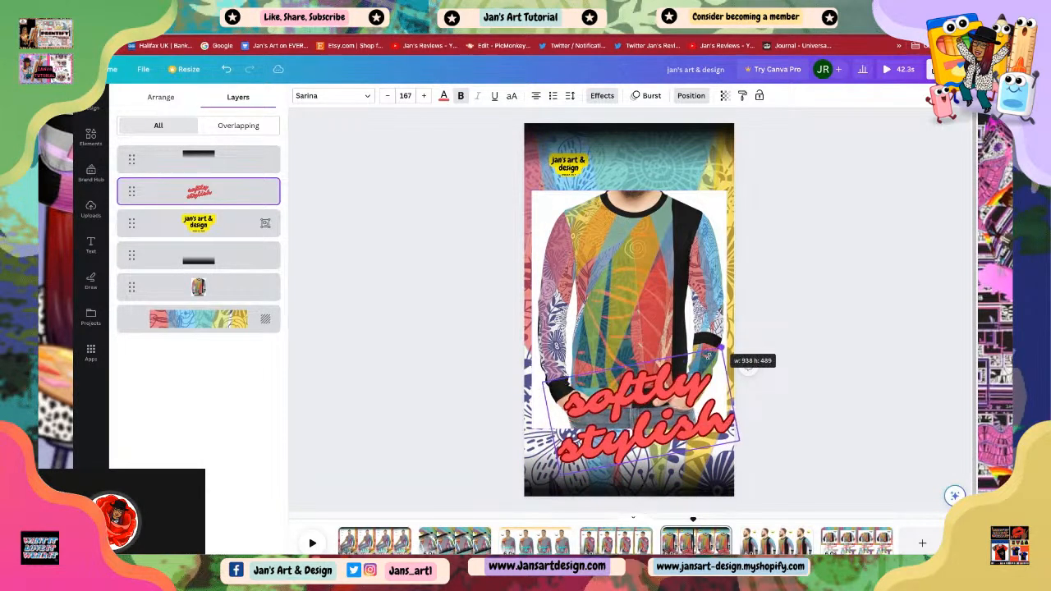
left_click_drag(629, 430, 620, 434)
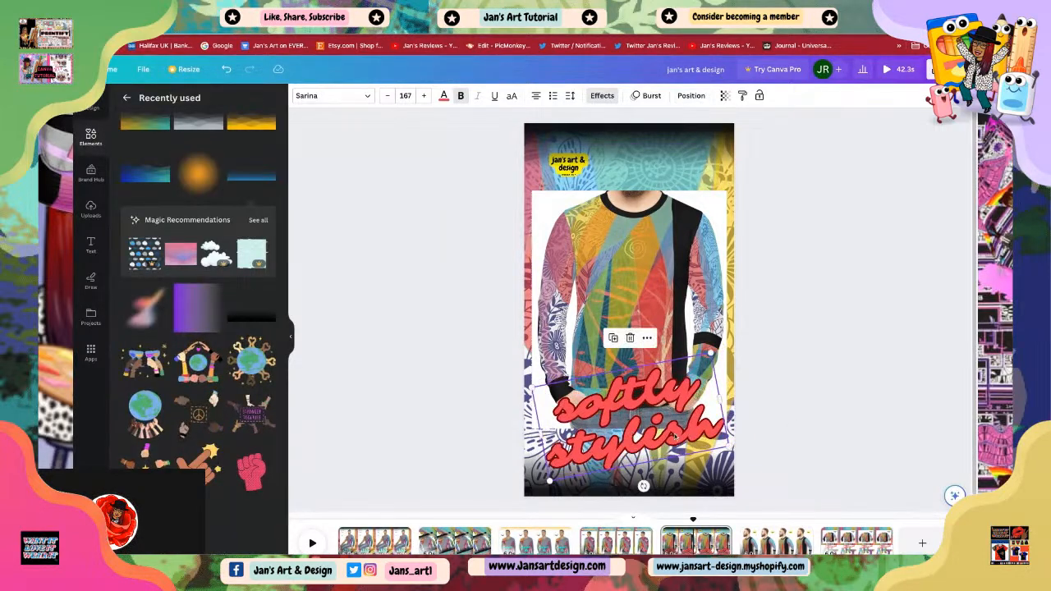
Step: Nudge the sweatshirt photo slightly lower in the scene
left_click(628, 201)
left_click(618, 317)
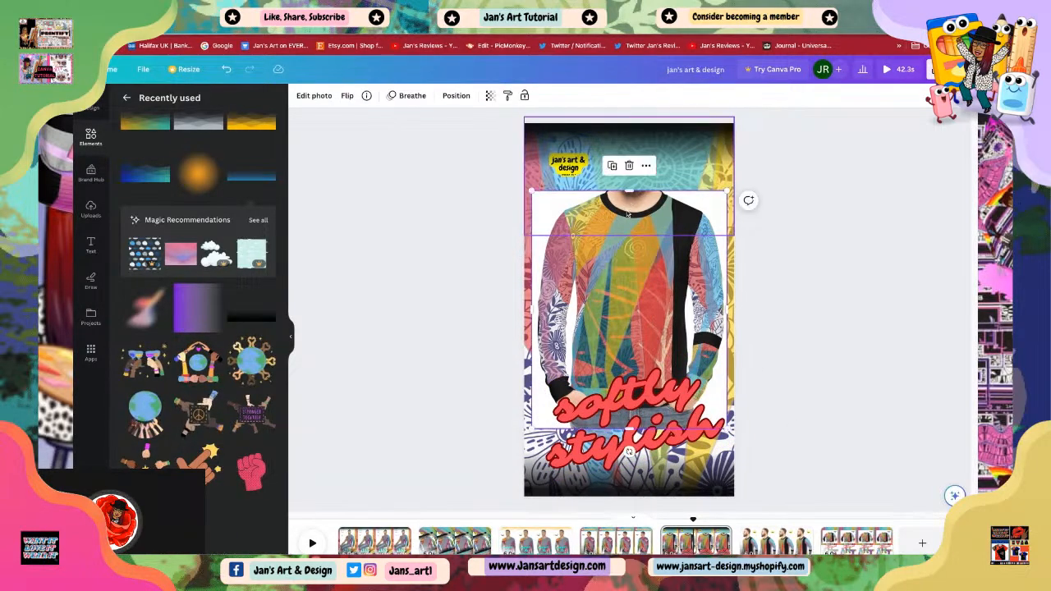
left_click_drag(633, 190, 633, 196)
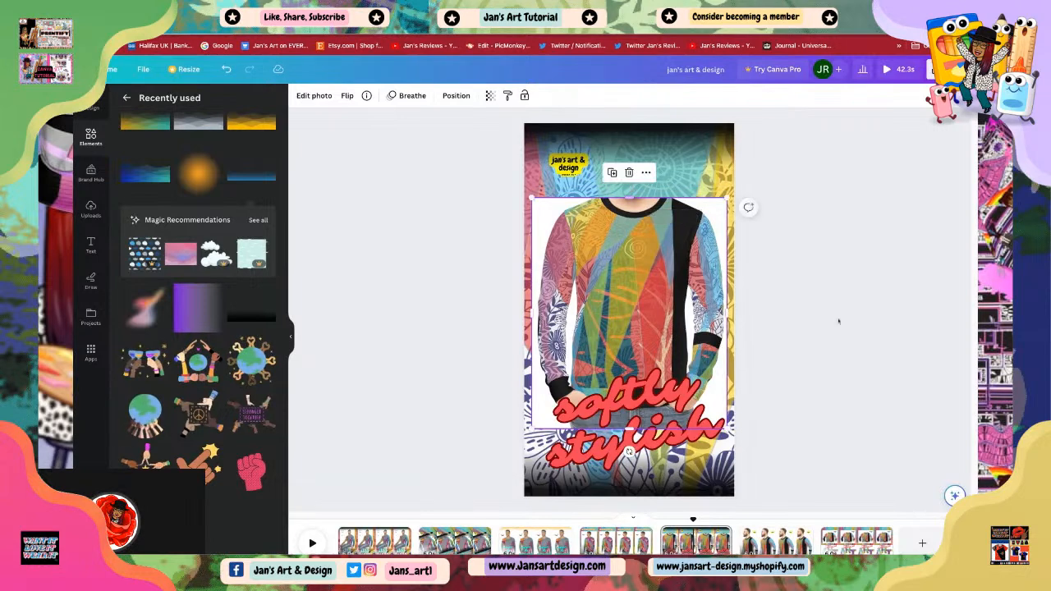
left_click(786, 301)
left_click(662, 146)
left_click(832, 316)
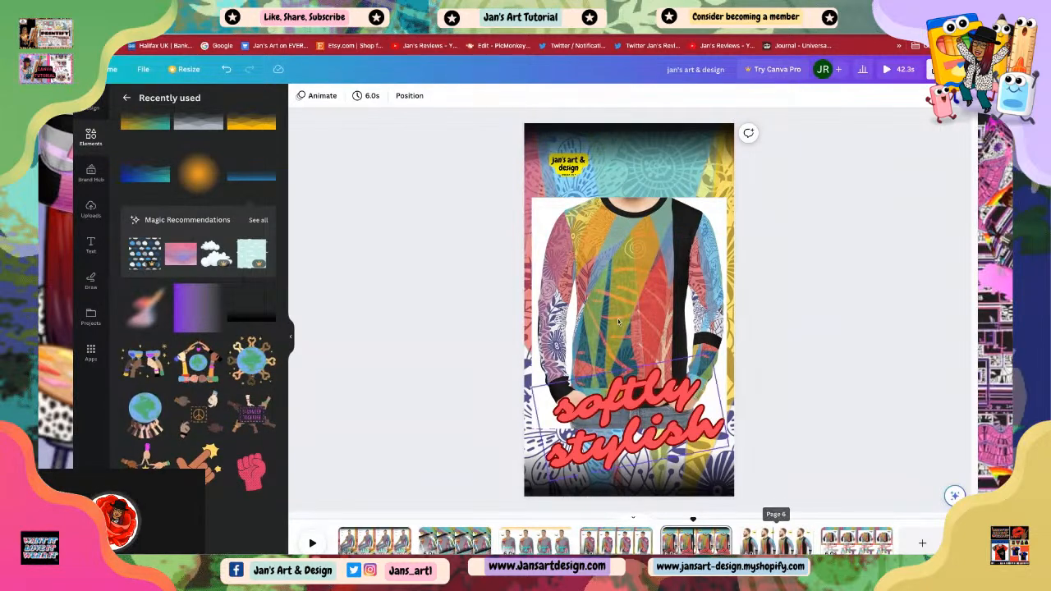
Step: Fine-tune the placement of the 'softly stylish' text and raise the sweatshirt photo slightly
left_click(606, 431)
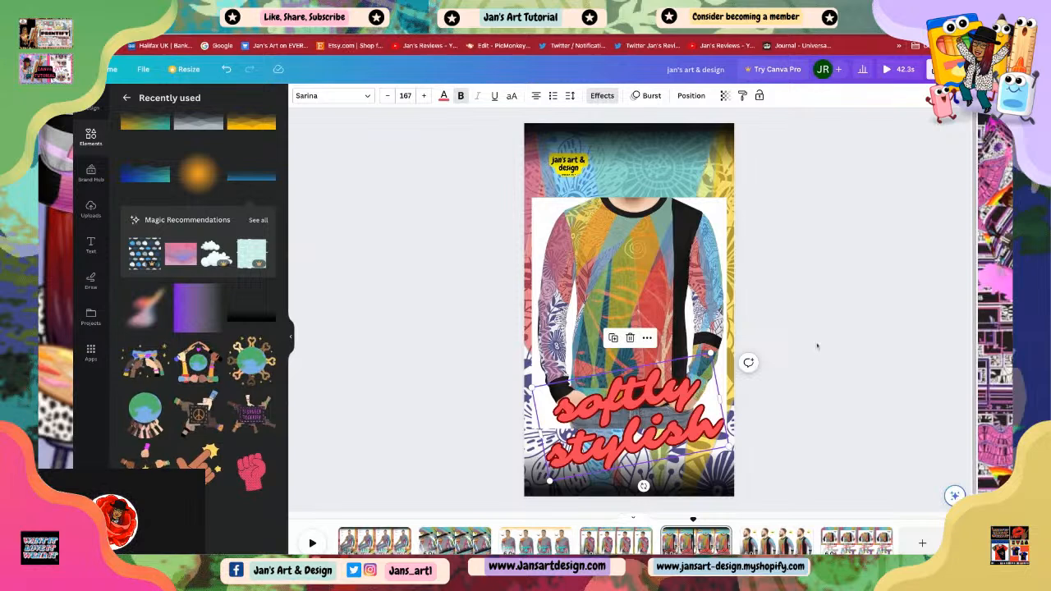
left_click(638, 429)
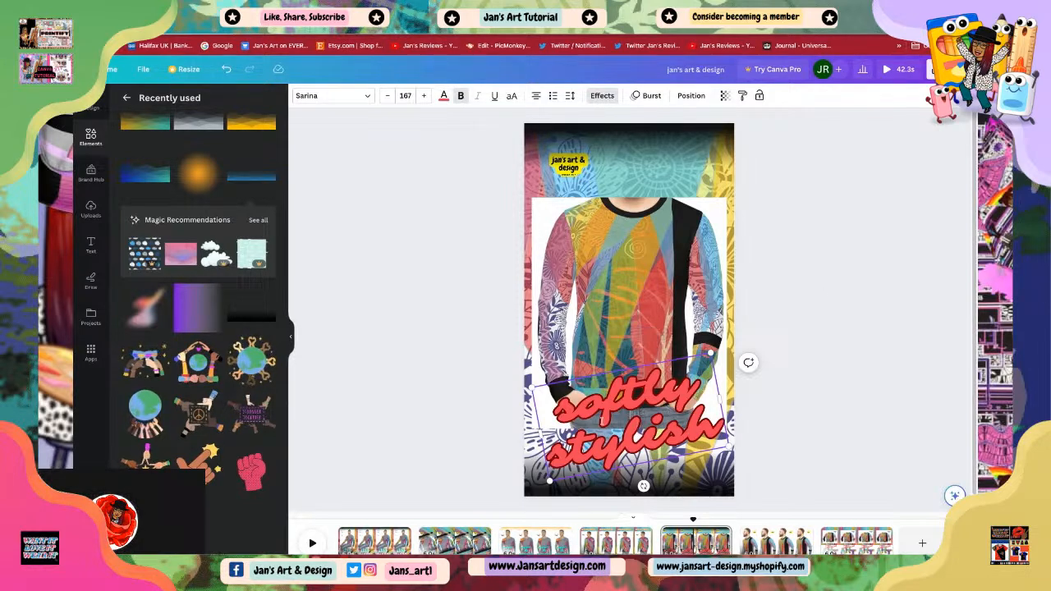
left_click(467, 240)
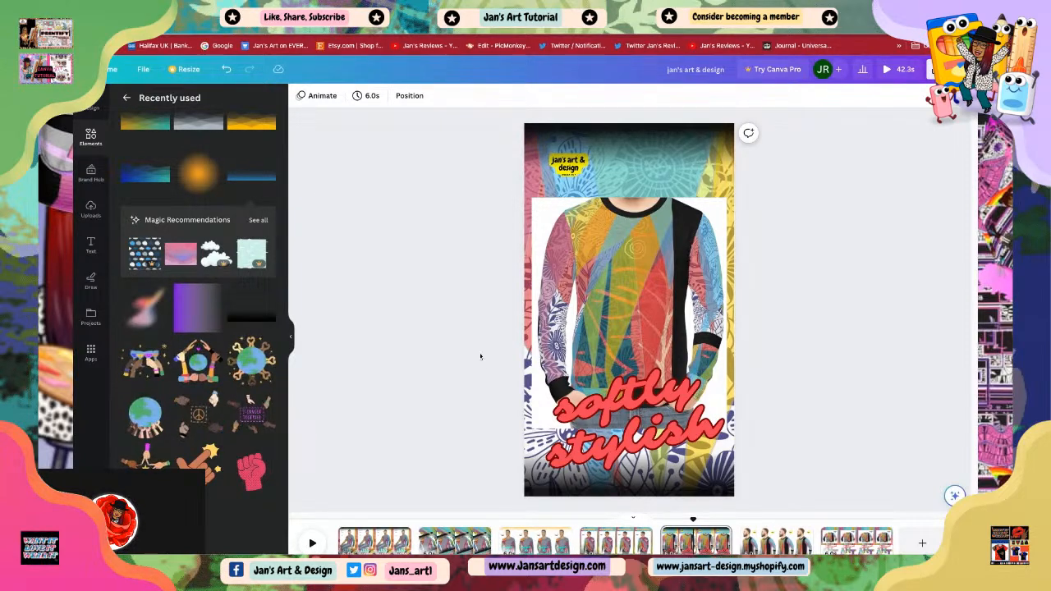
left_click(661, 465)
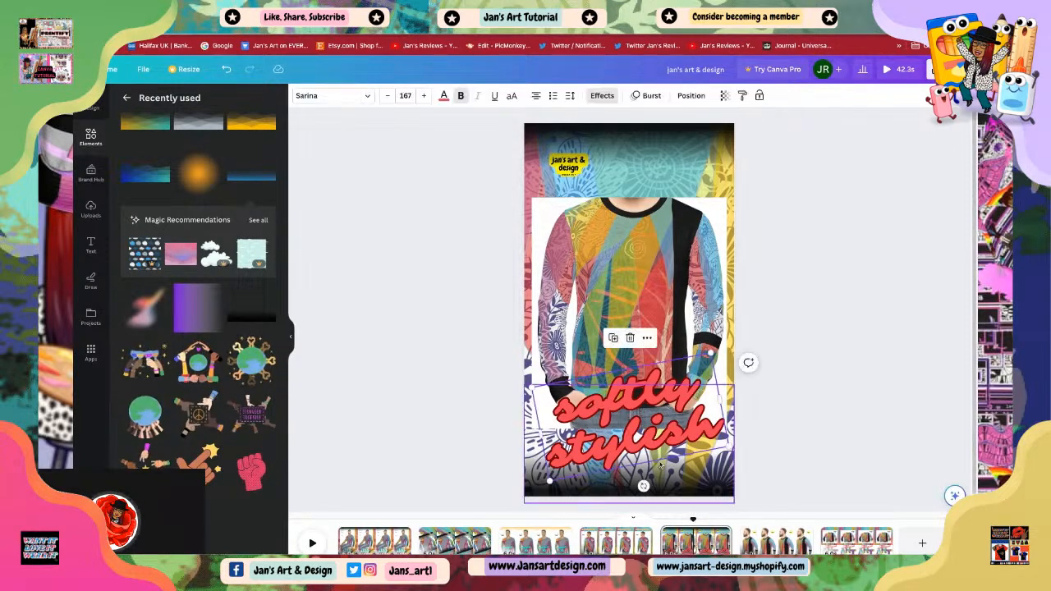
left_click_drag(644, 487, 648, 486)
left_click(781, 449)
left_click(644, 441)
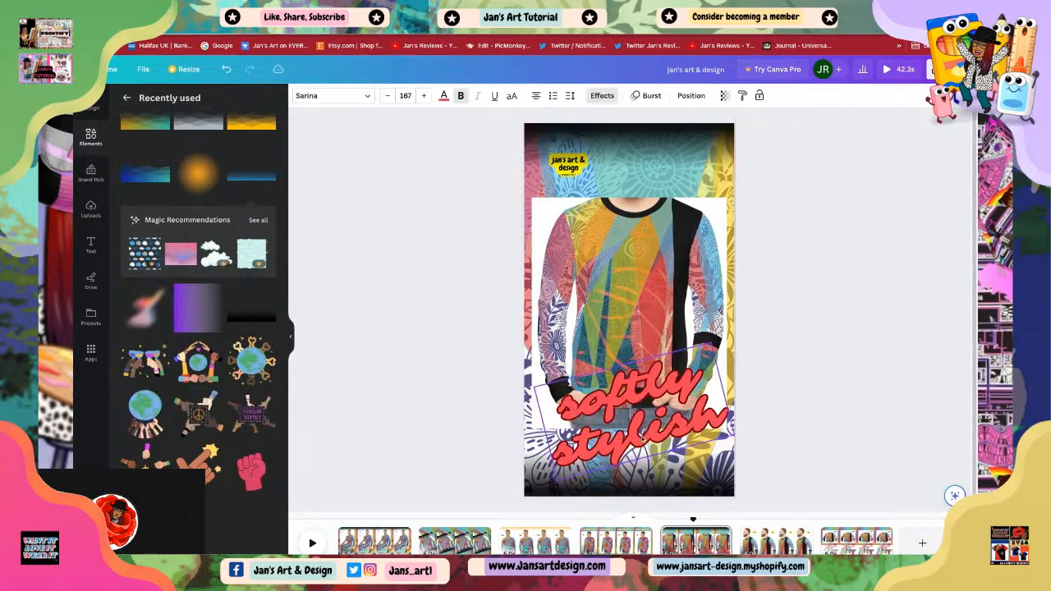
left_click(793, 393)
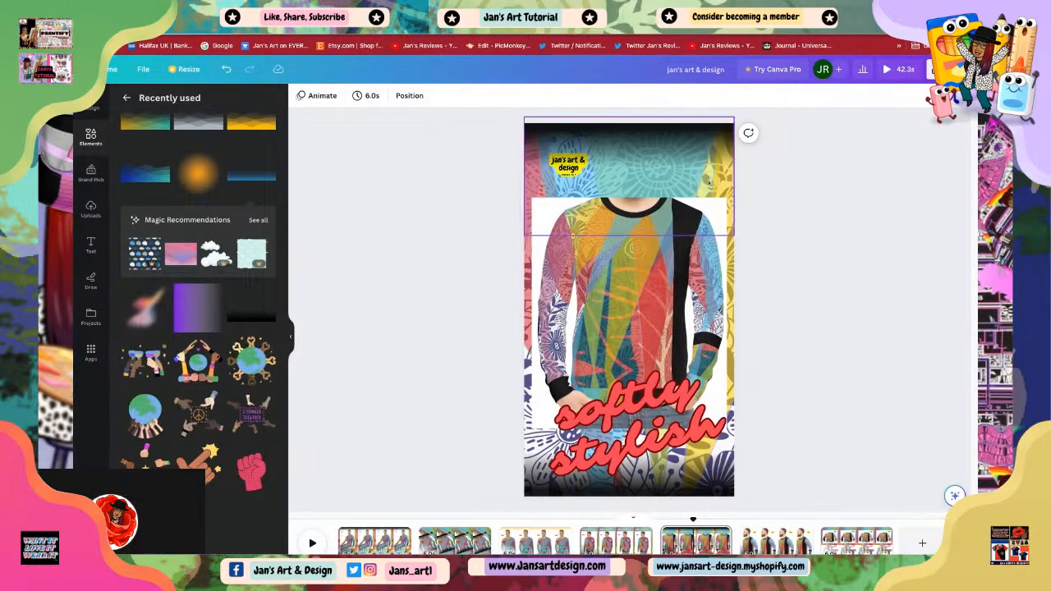
left_click(622, 268)
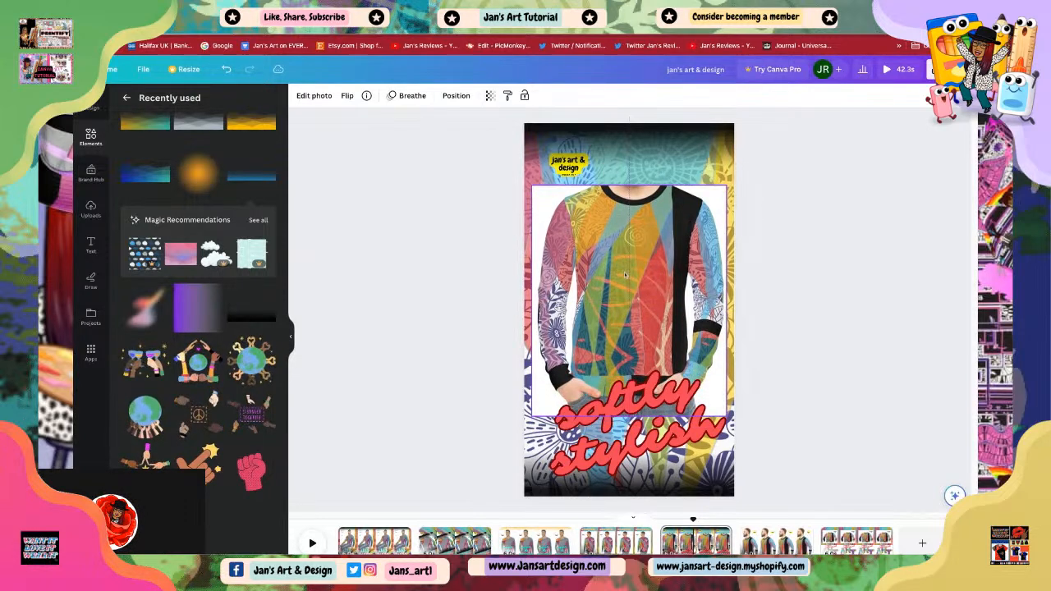
left_click(767, 369)
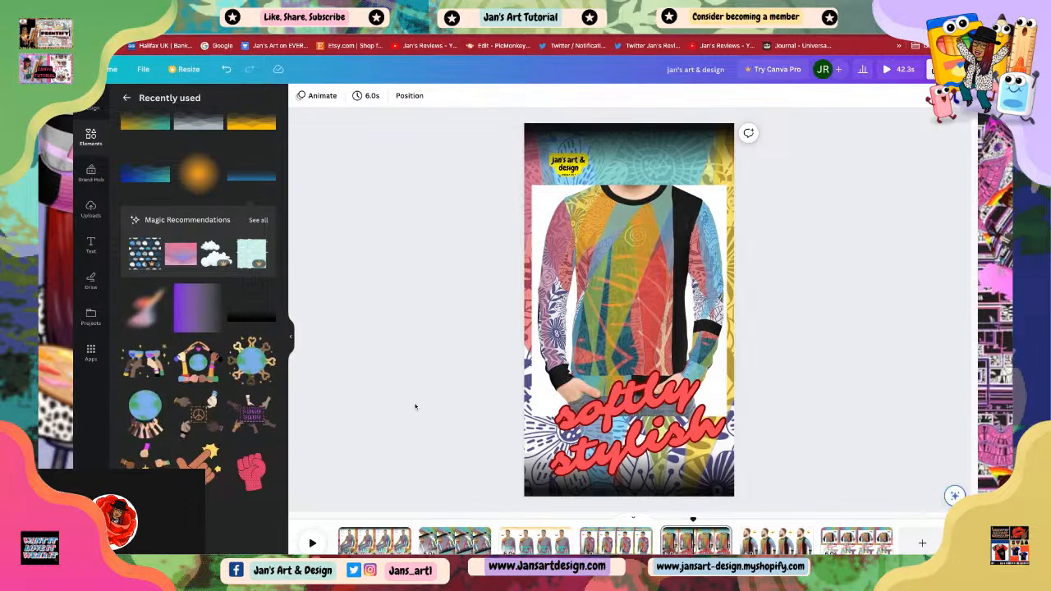
Step: Open the next scene and move the 'jan's art & design' logo lower on the page
left_click(772, 542)
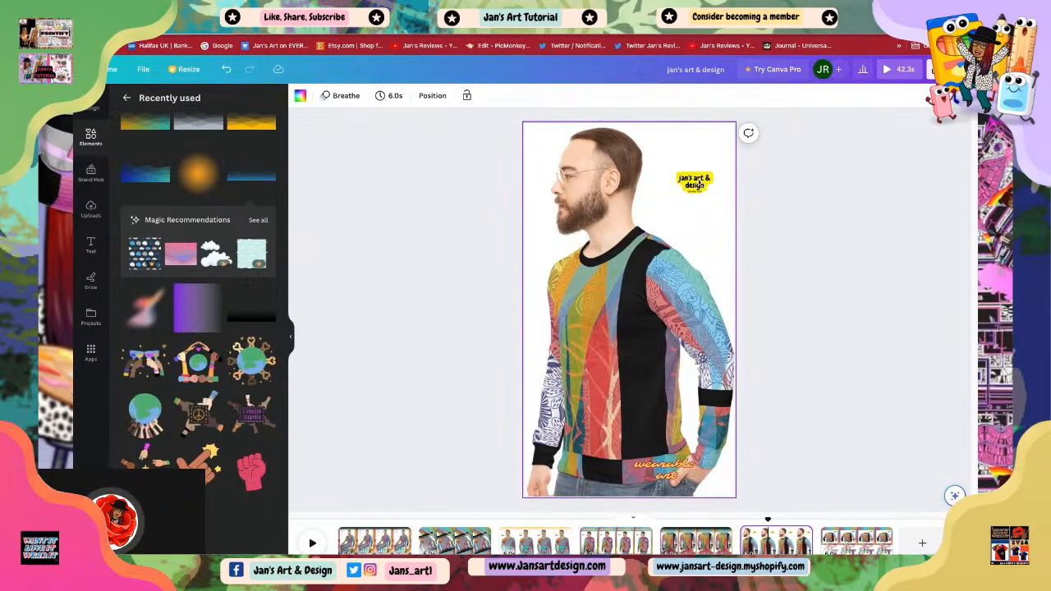
left_click(696, 182)
left_click_drag(695, 184, 709, 236)
left_click(775, 335)
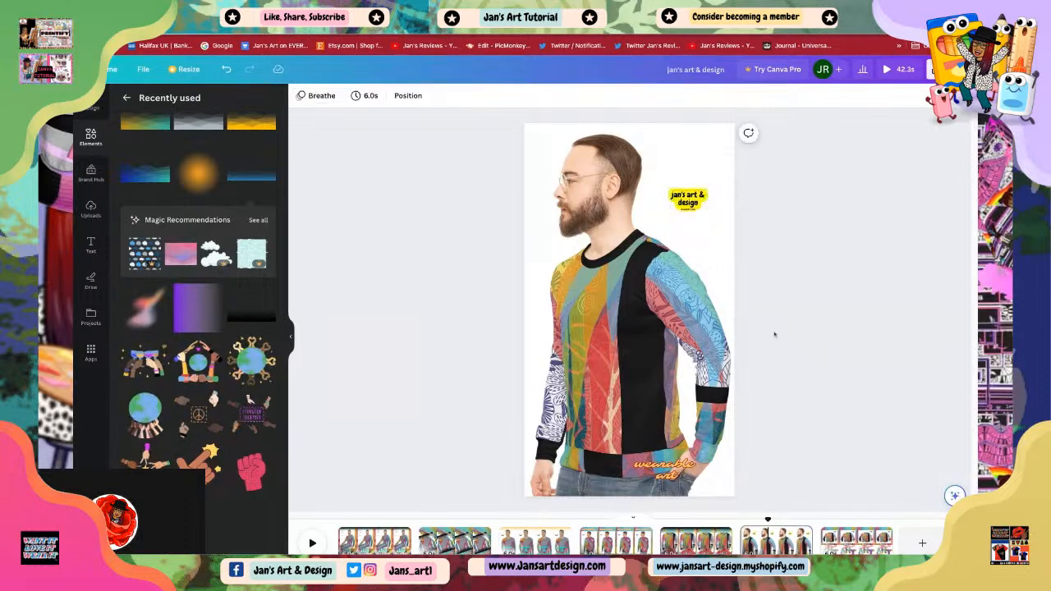
Step: Add a blue wavy gradient element and stretch it across the full width at the top of the scene
scroll(246, 306, "up", 2)
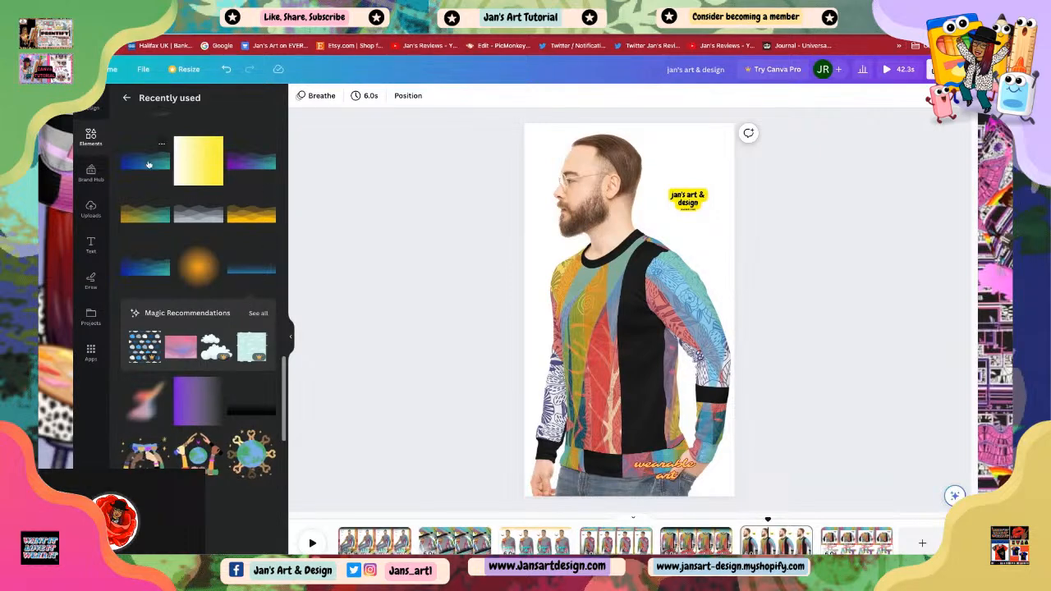
left_click(148, 164)
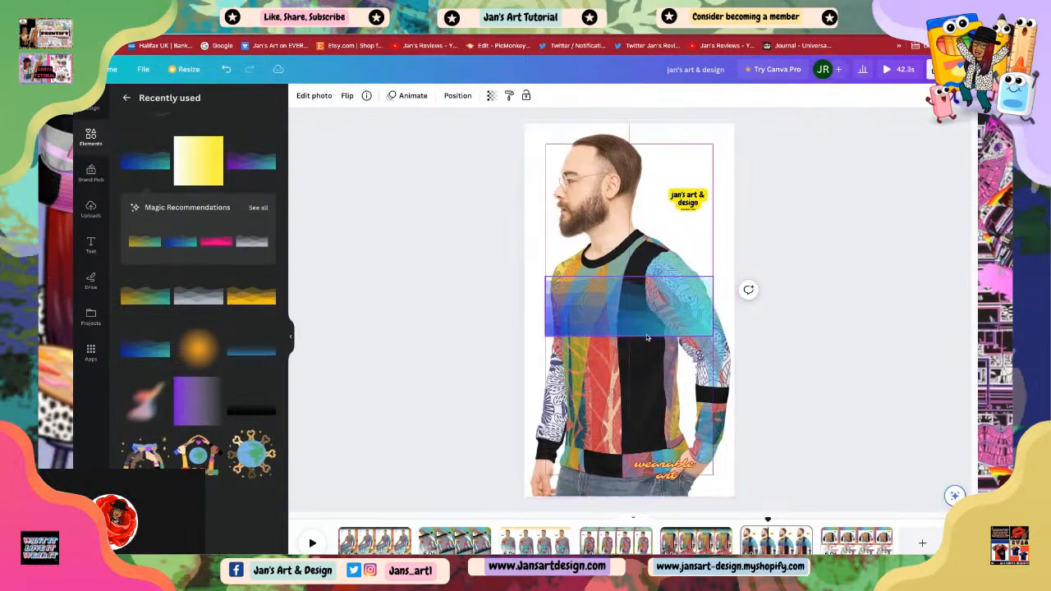
left_click_drag(647, 338, 626, 180)
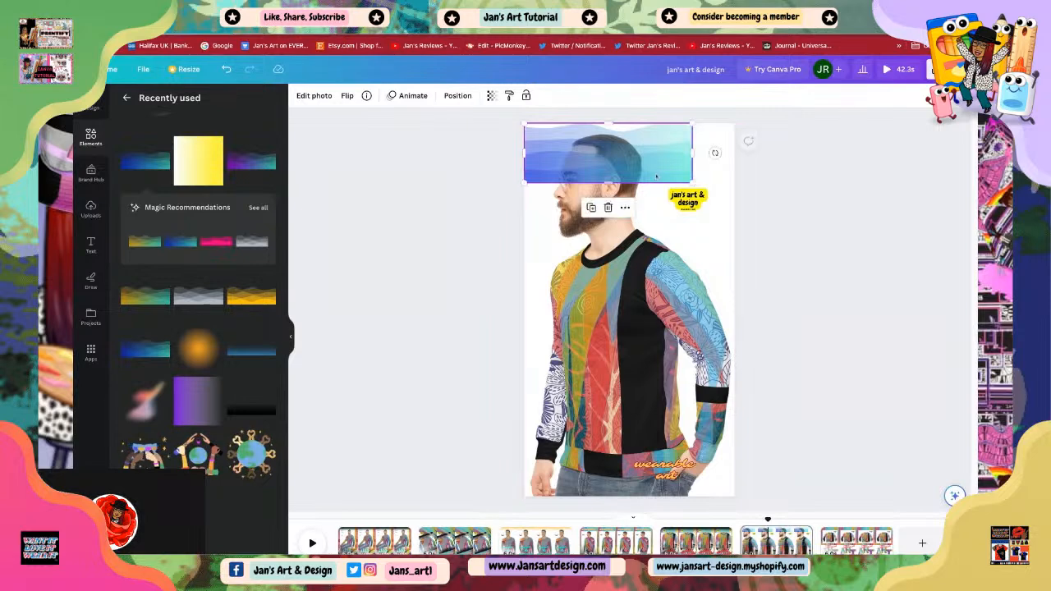
left_click_drag(693, 183, 738, 199)
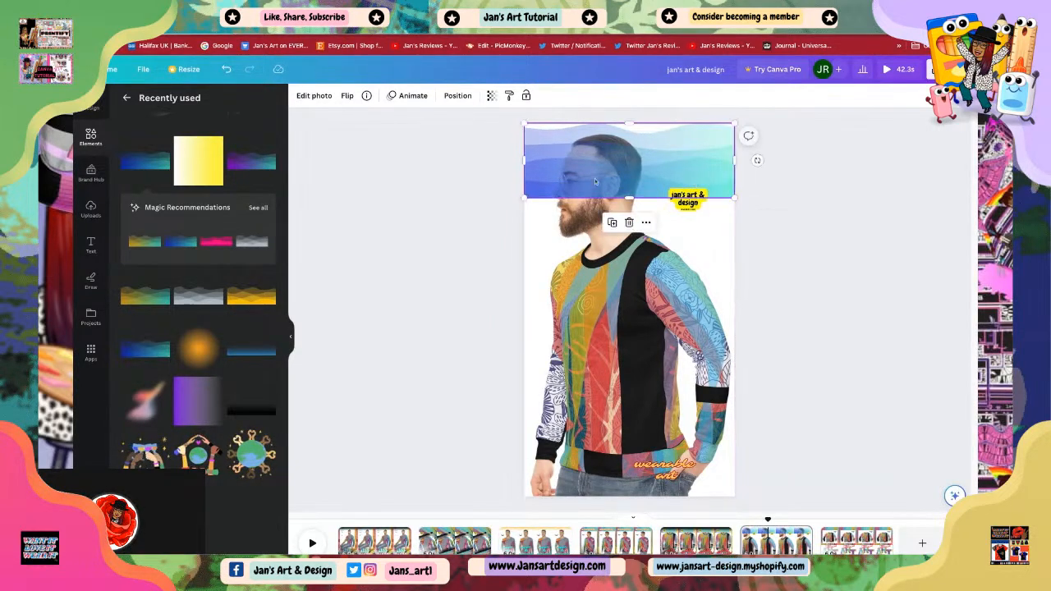
left_click_drag(617, 188, 617, 168)
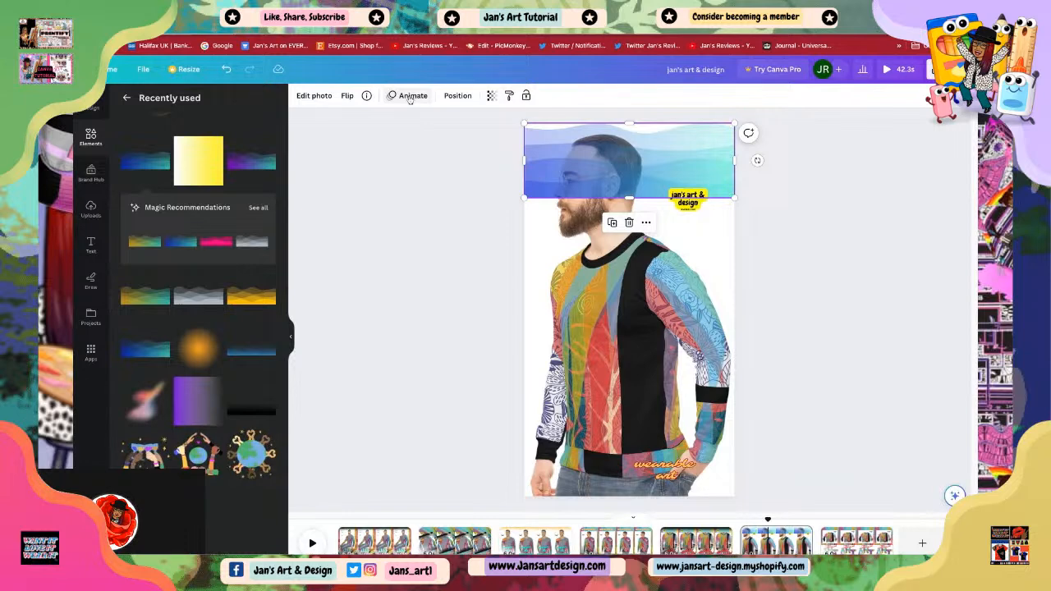
Step: Flip the gradient vertically and nudge it so it sits against the top edge of the scene
left_click(348, 95)
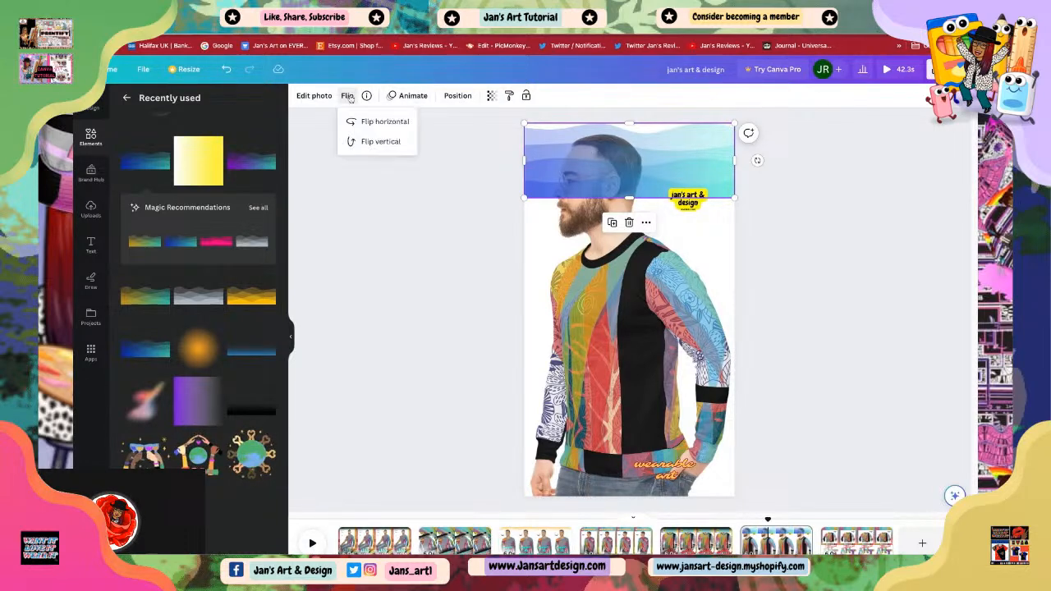
left_click(381, 142)
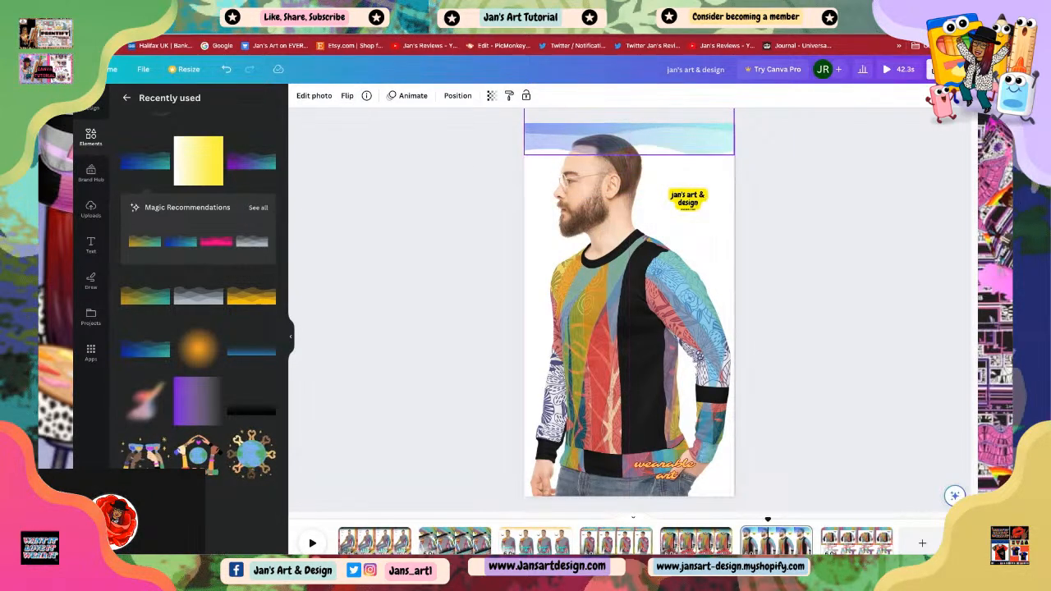
key("Down")
key("Down")
key("Down")
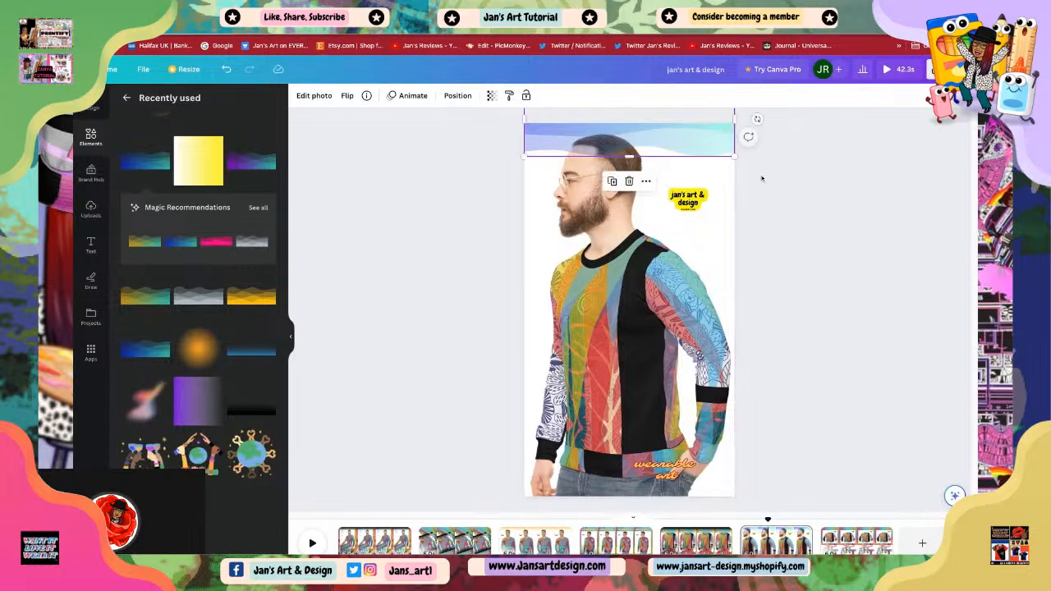
left_click(757, 197)
left_click(652, 141)
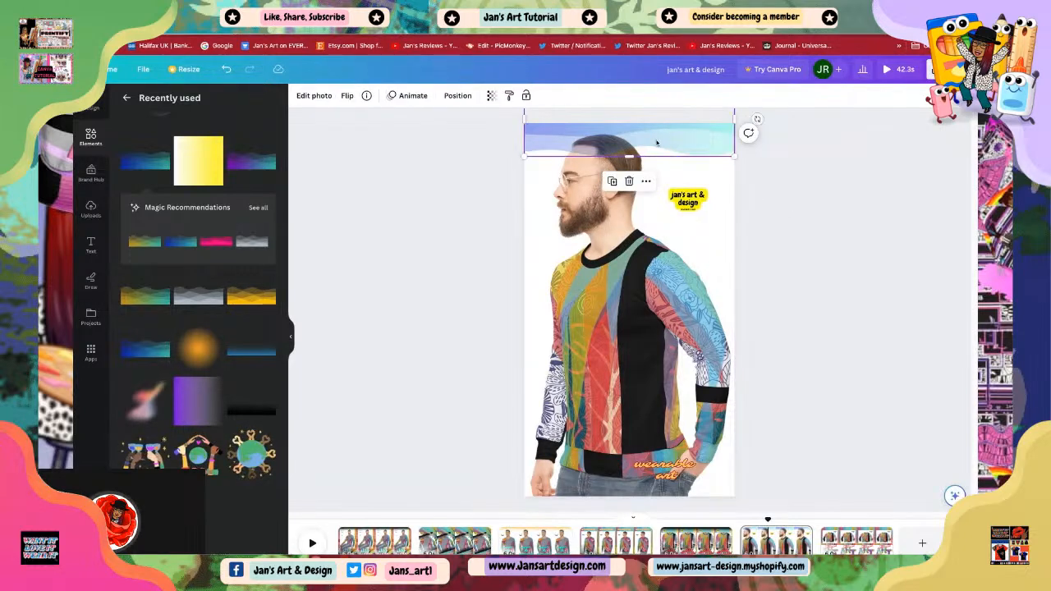
left_click(799, 244)
left_click_drag(630, 145, 625, 137)
left_click(841, 271)
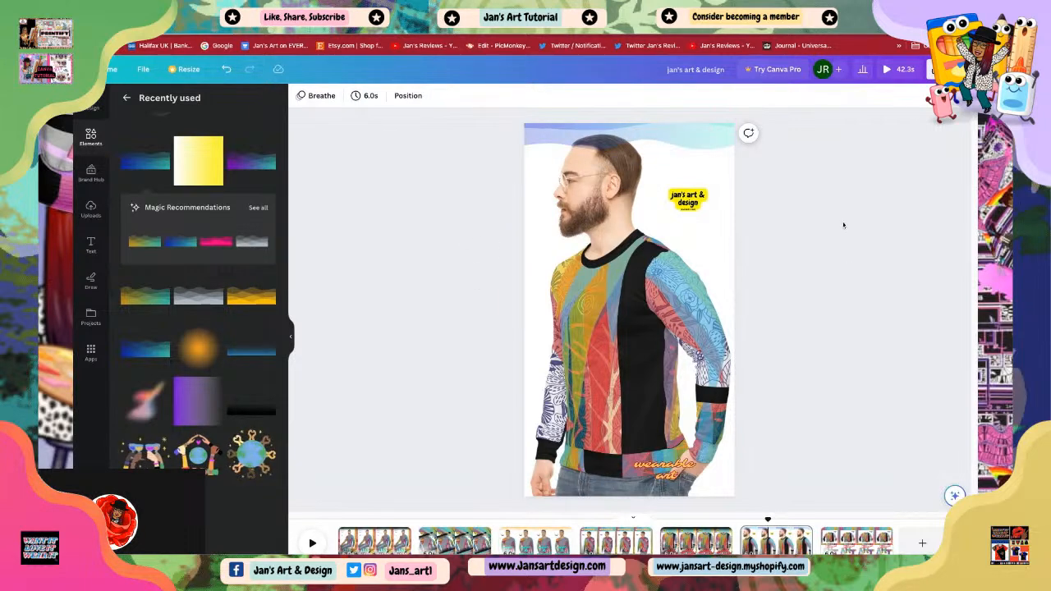
Step: Move the 'jan's art & design' logo back up just below the gradient
left_click(692, 204)
left_click_drag(683, 229, 690, 195)
left_click(508, 471)
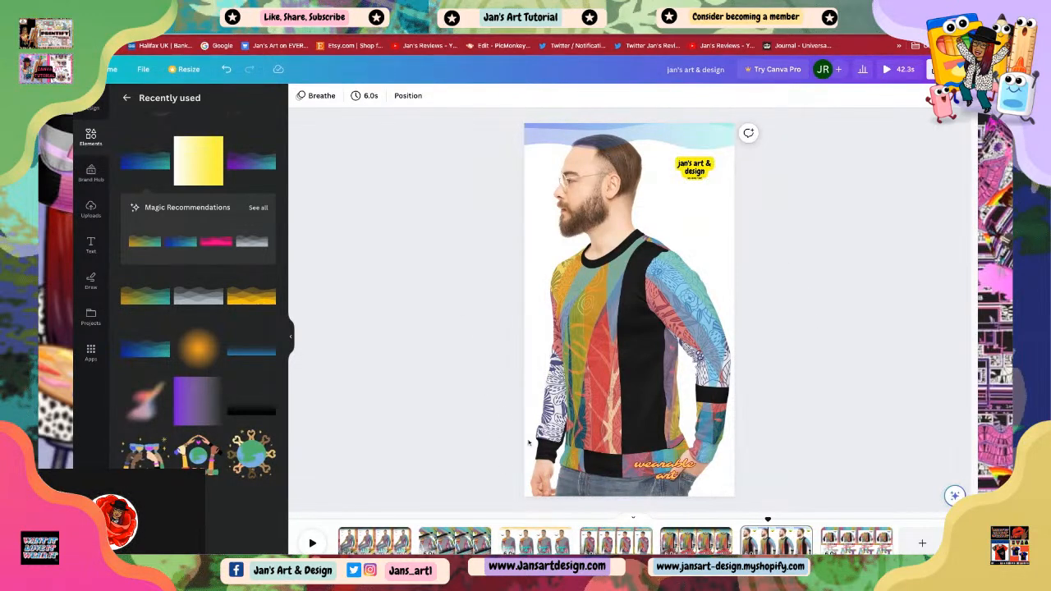
Step: Reposition the 'wearable art' text slightly within the bottom right corner of the scene
left_click(663, 476)
left_click_drag(620, 458, 582, 448)
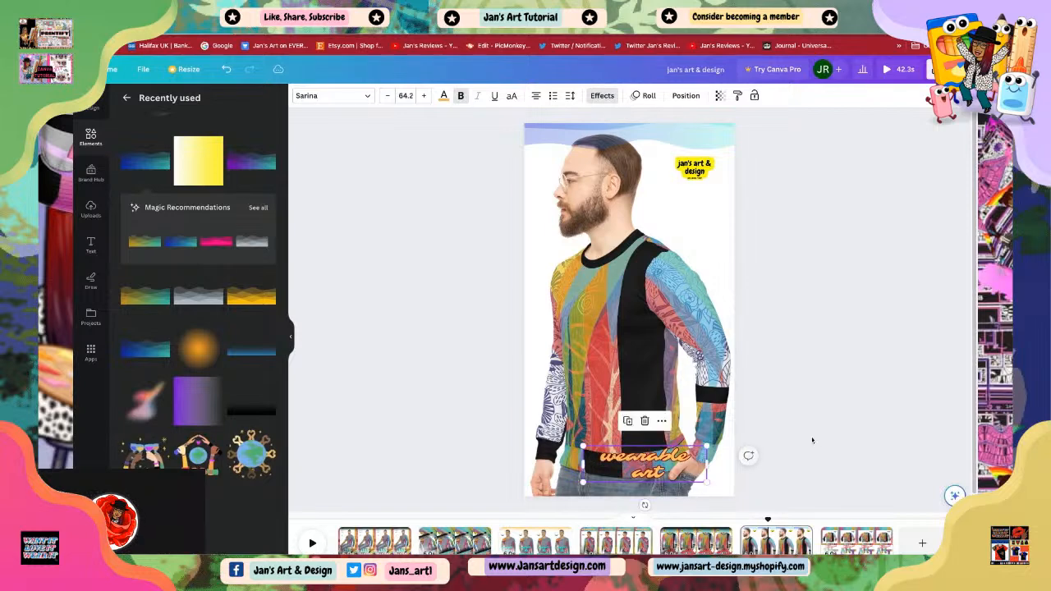
left_click(794, 441)
left_click(640, 467)
left_click_drag(640, 467, 655, 465)
left_click(810, 460)
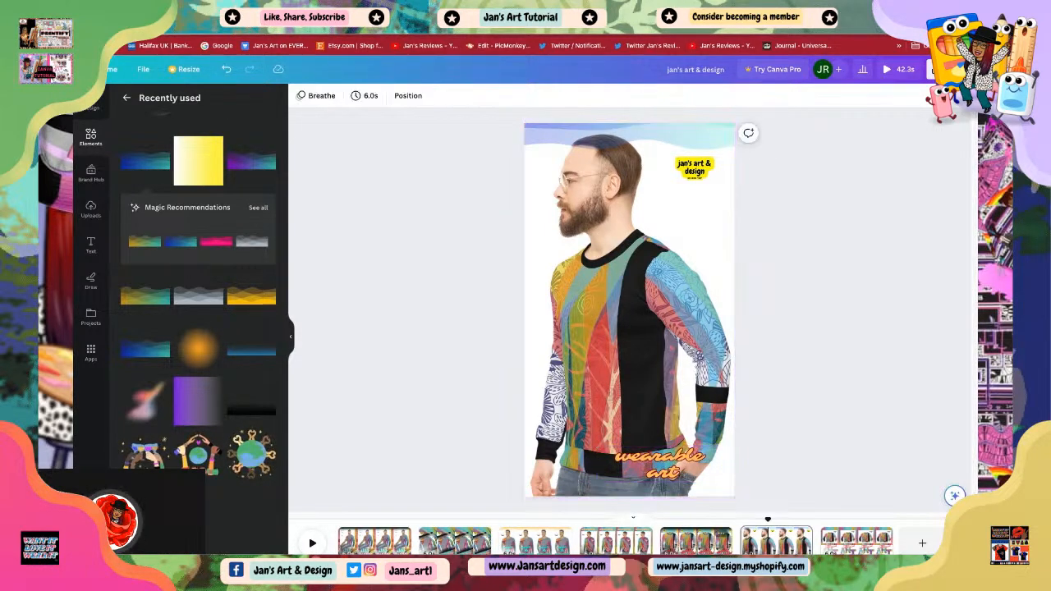
Step: Duplicate the 'wearable art' text and move the copy up onto the sweatshirt's chest
left_click(657, 467)
right_click(656, 467)
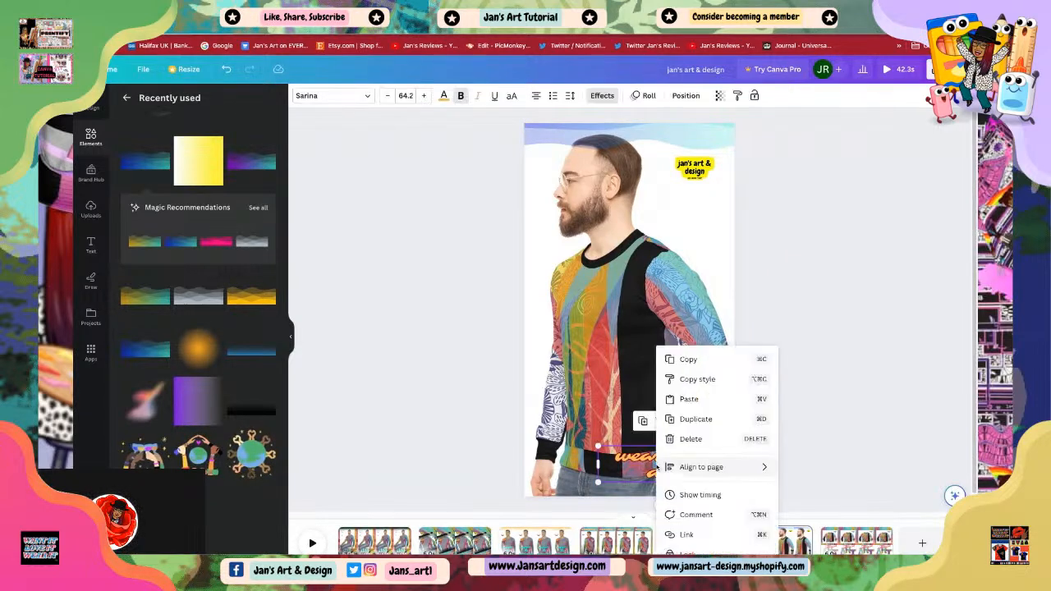
left_click(690, 420)
left_click_drag(672, 454, 668, 316)
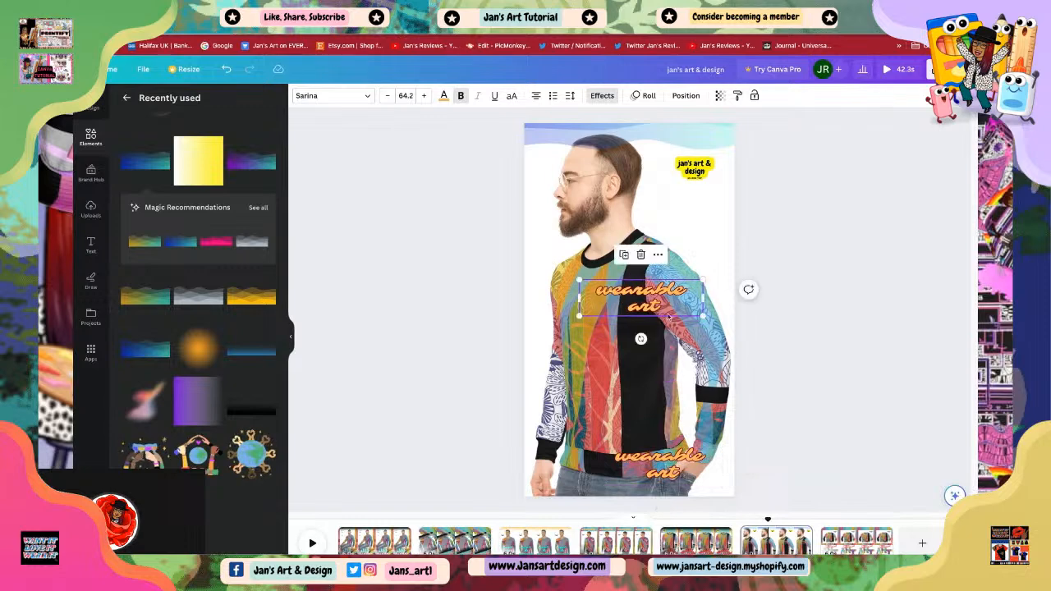
Step: Replace the copied text with 'wear it big', one word per line
double_click(662, 311)
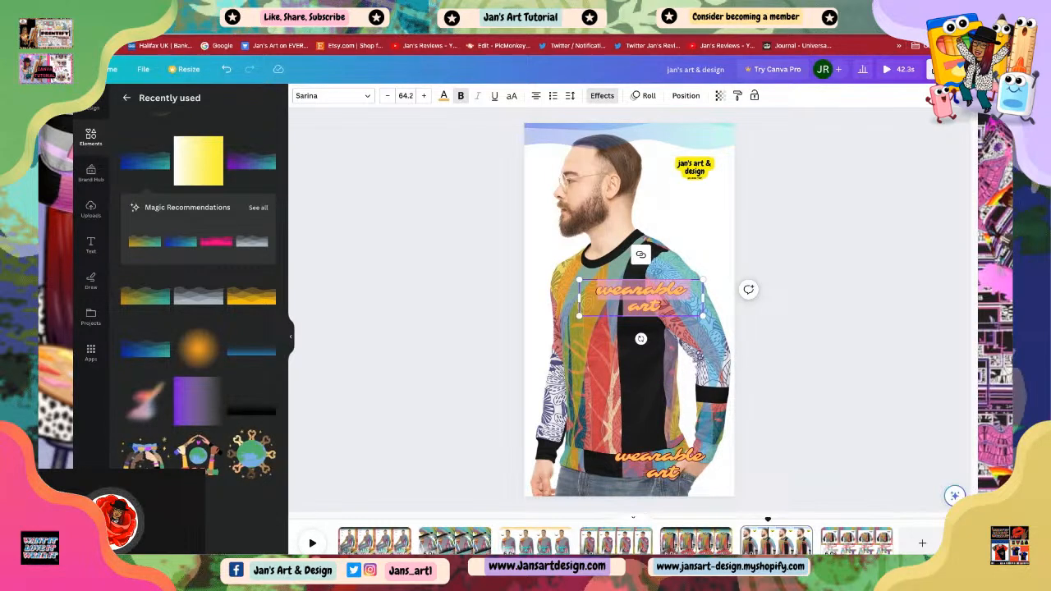
type("we")
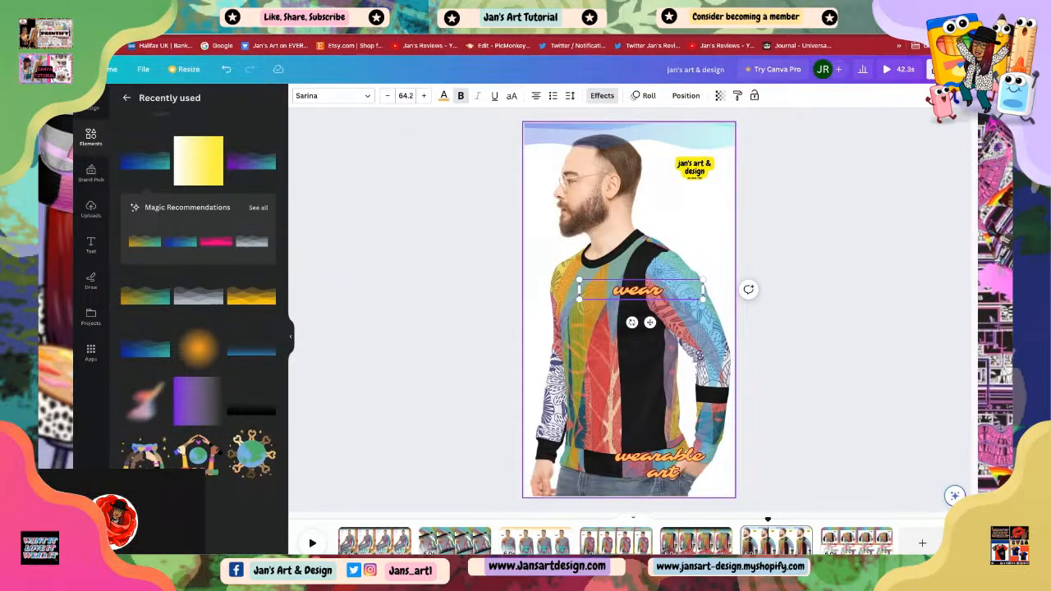
type("it")
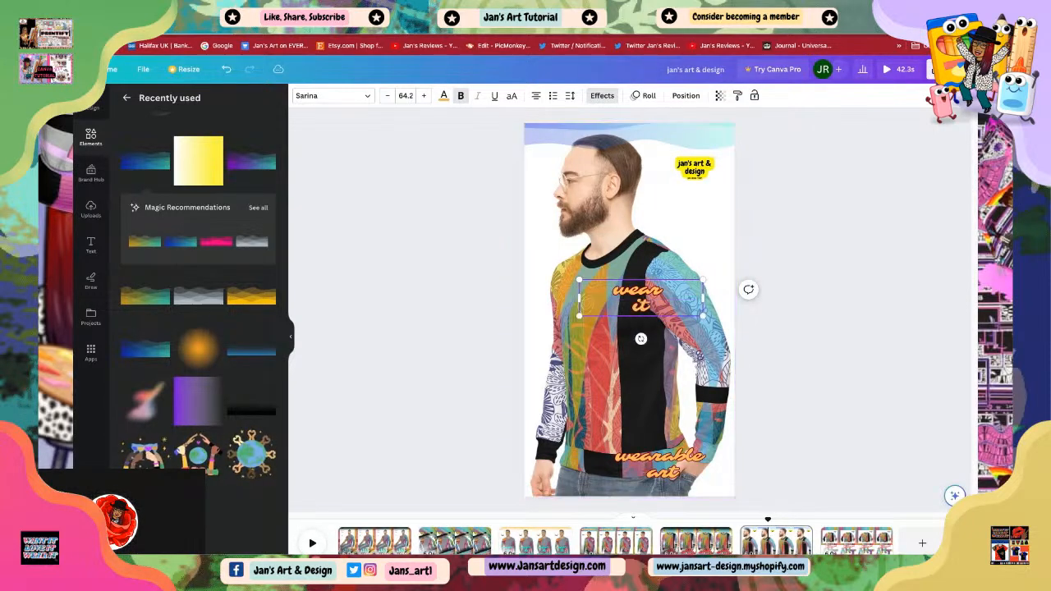
key("Return")
type("big")
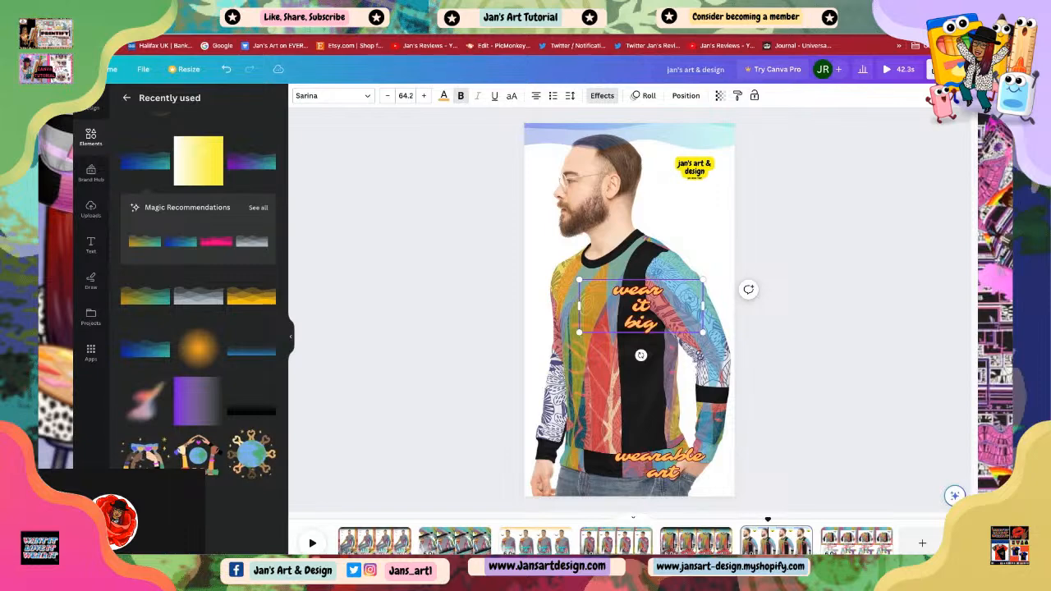
left_click(761, 262)
Step: Enlarge the 'wear it big' text and move it up over the shoulder area
left_click(649, 317)
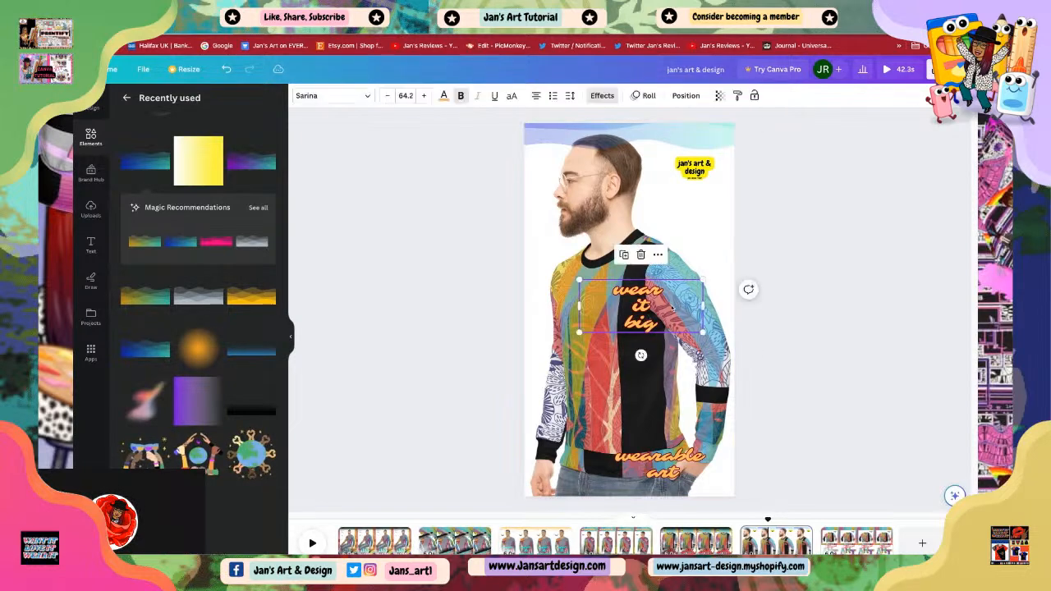
left_click_drag(703, 279, 748, 261)
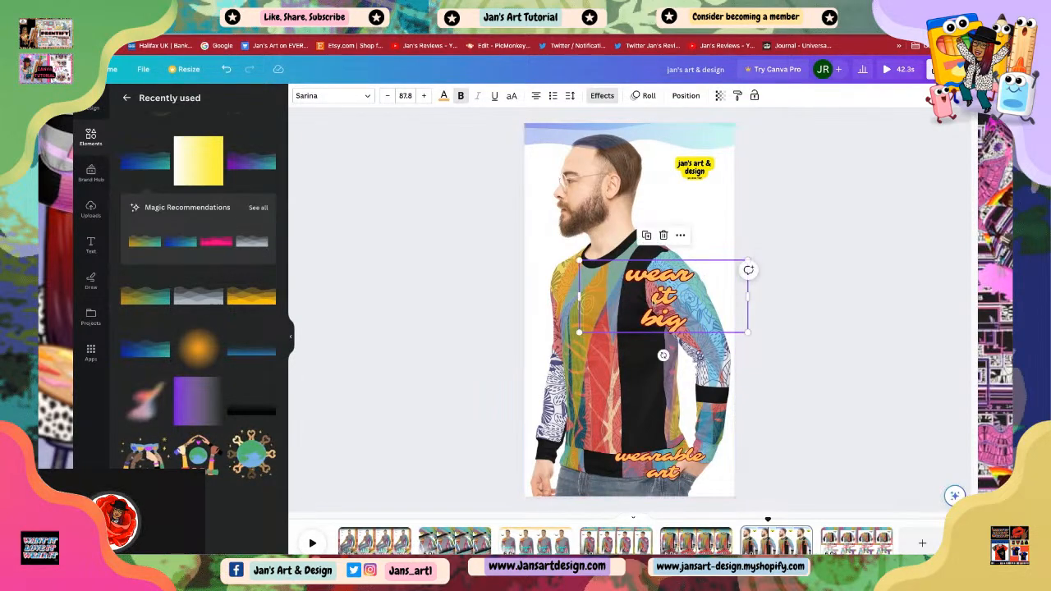
left_click_drag(674, 304, 681, 276)
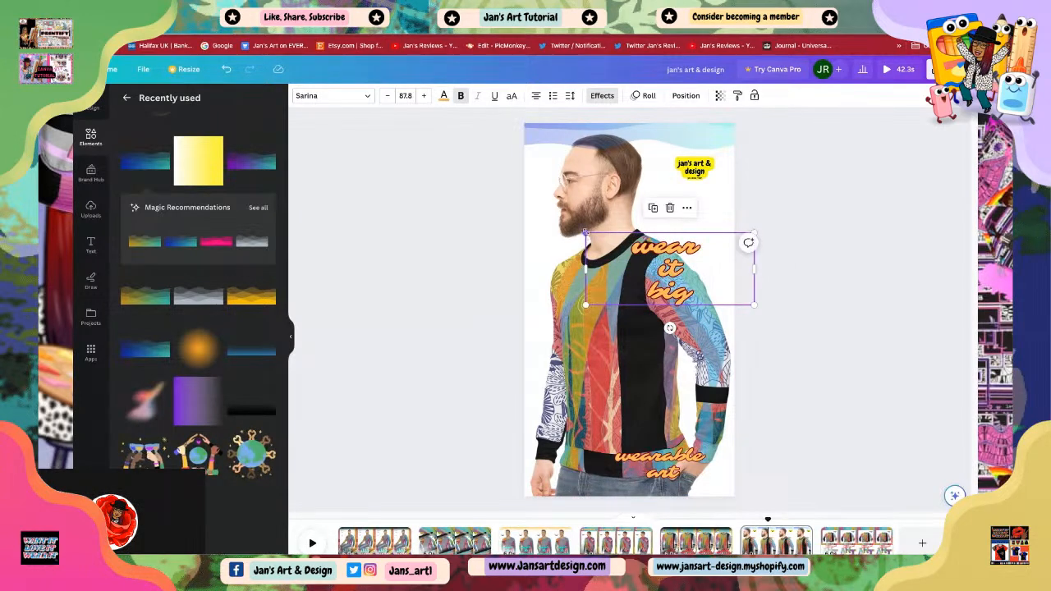
left_click_drag(585, 233, 552, 219)
key("Escape")
left_click_drag(634, 282, 653, 280)
key("Escape")
left_click(809, 344)
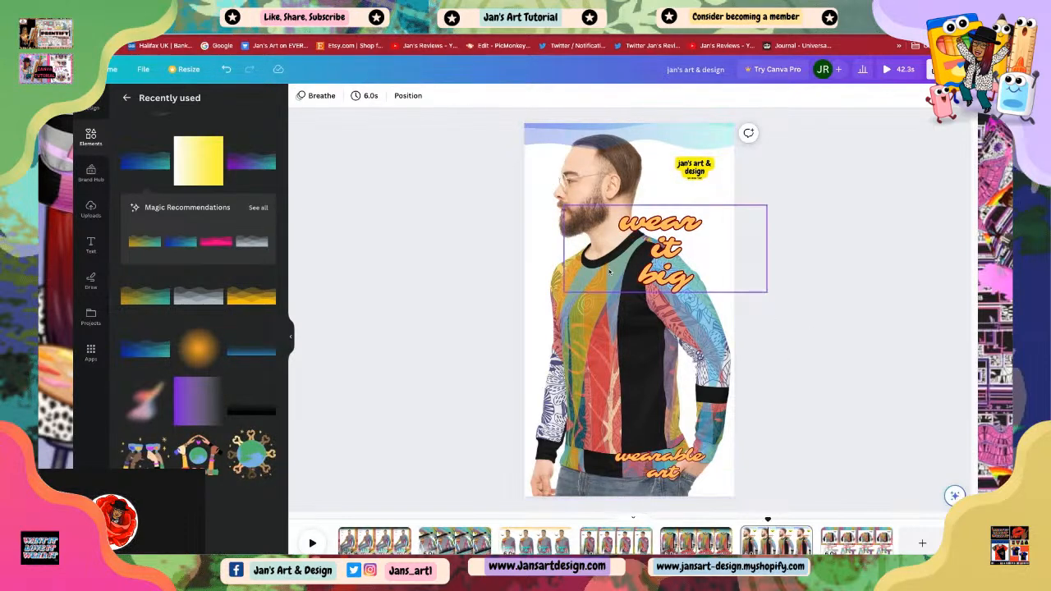
Step: Resize the 'wear it big' text to 117 and shift it slightly right
left_click(651, 274)
left_click_drag(564, 292, 542, 301)
left_click_drag(649, 282, 656, 278)
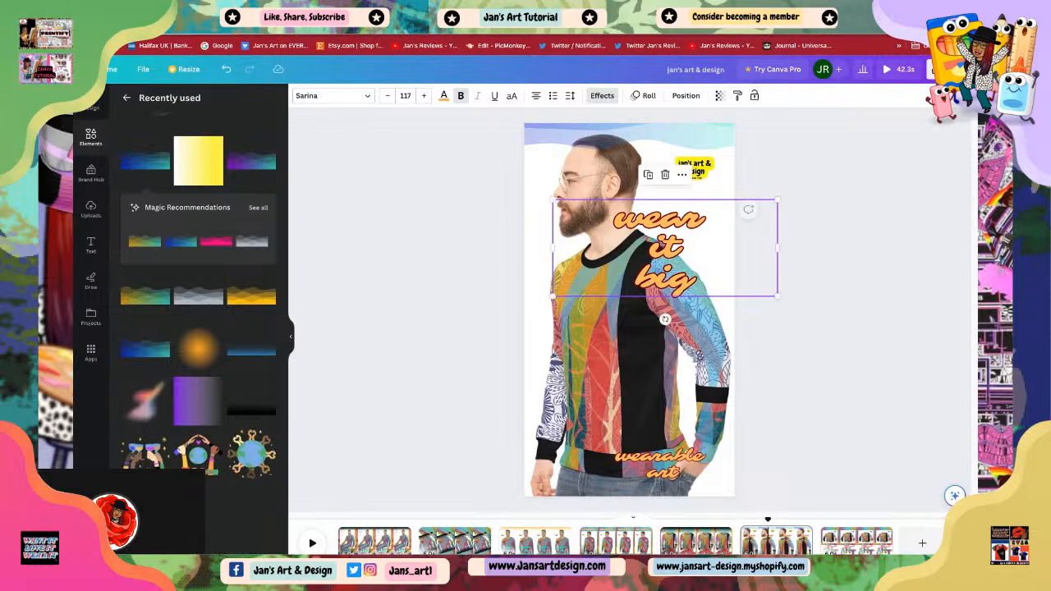
Step: Change the 'wear it big' text colour to the light blue document colour
left_click(444, 96)
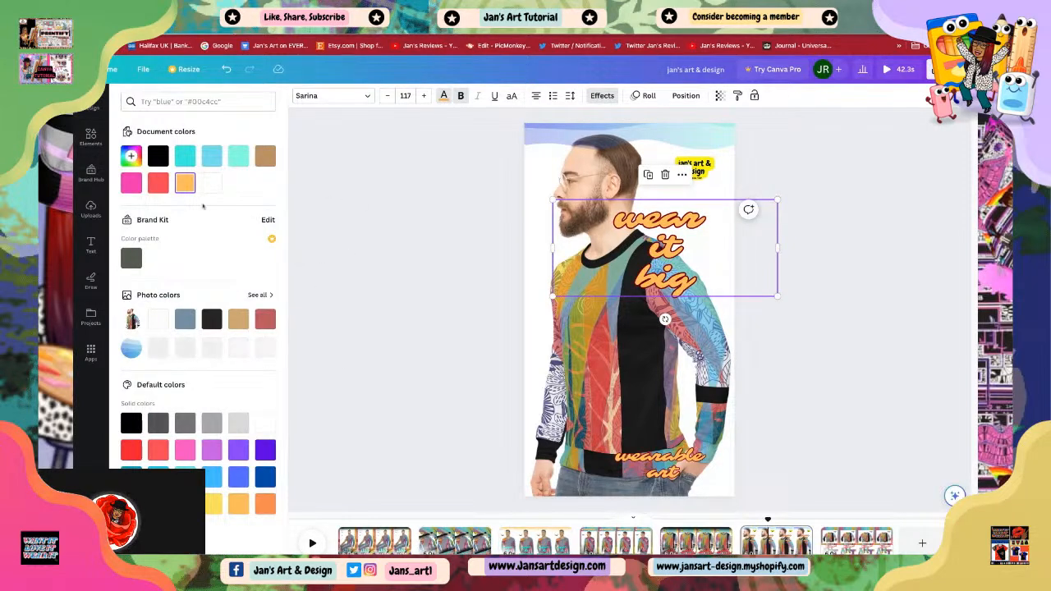
left_click(158, 183)
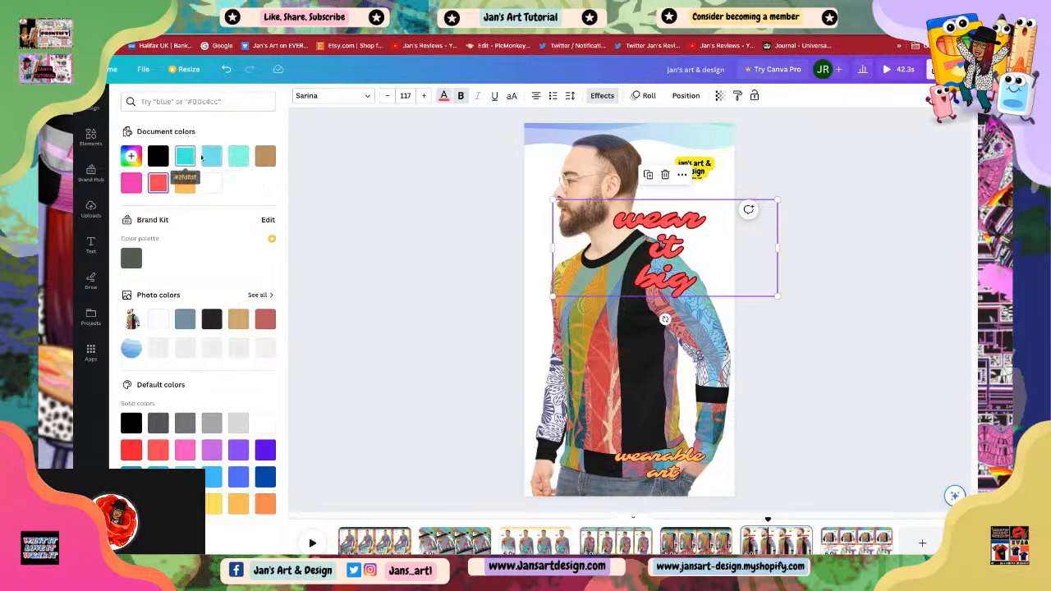
left_click(211, 157)
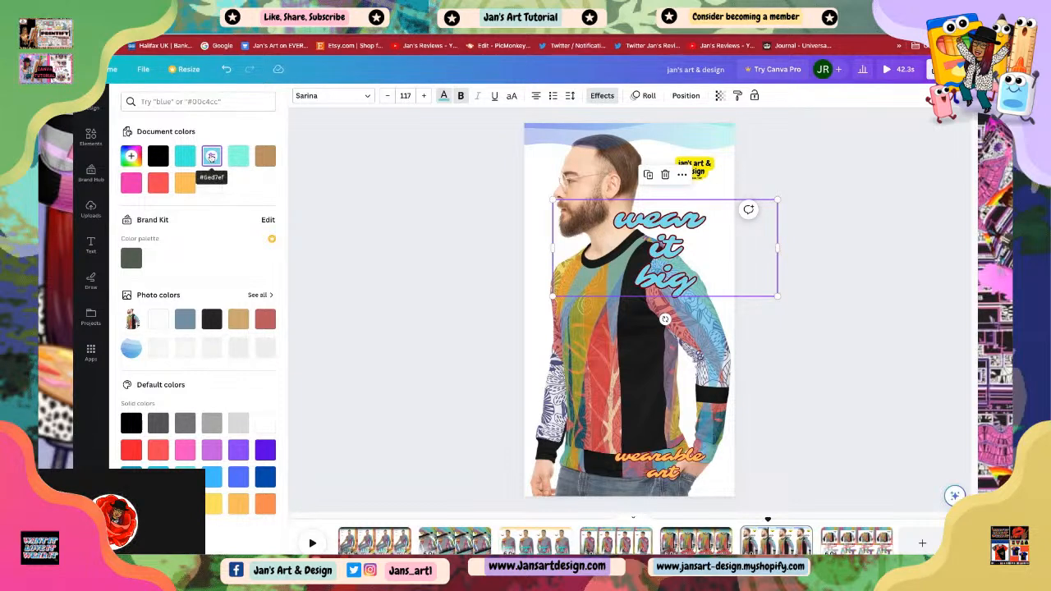
left_click(415, 274)
left_click(666, 232)
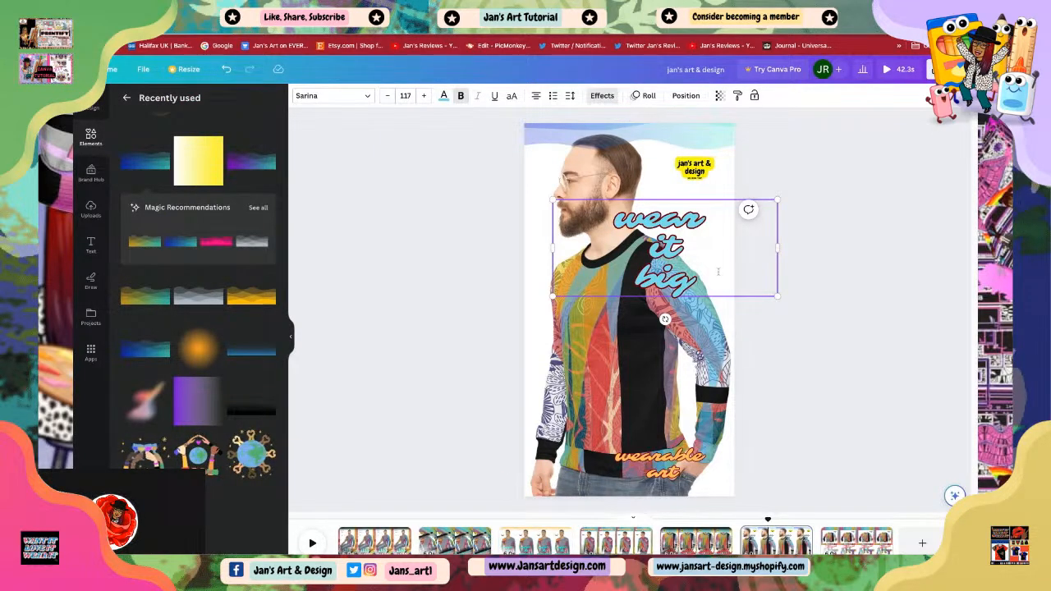
Step: Set the 'wear it big' text animation to Bounce
left_click(643, 96)
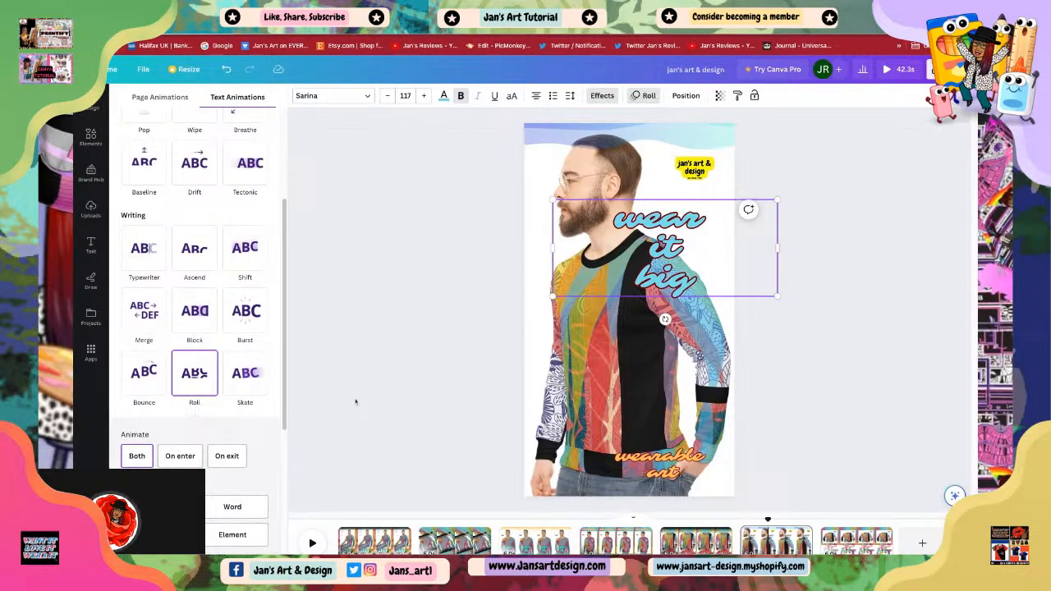
left_click(144, 374)
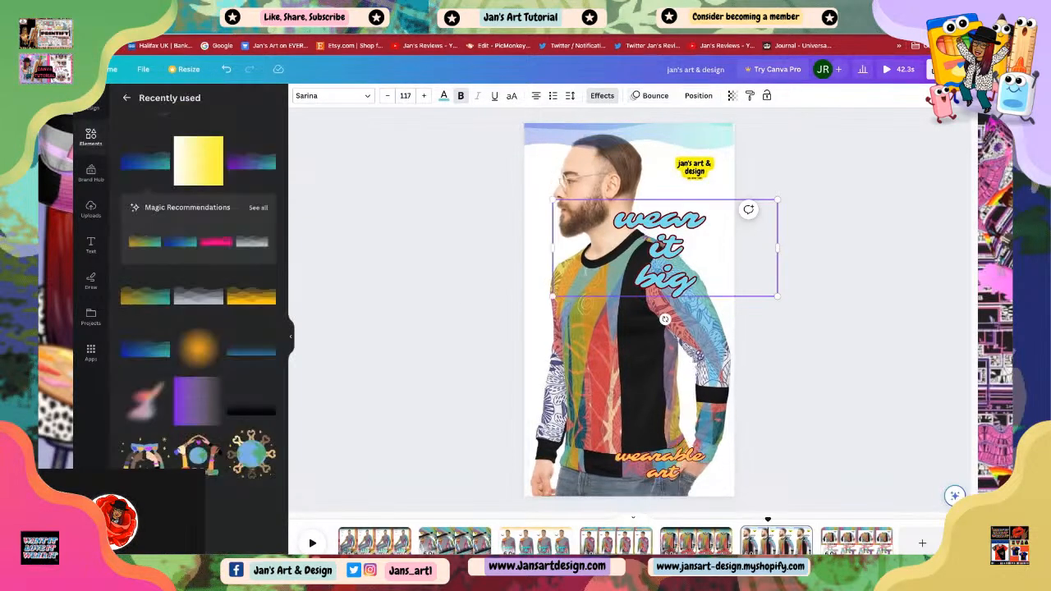
left_click(790, 312)
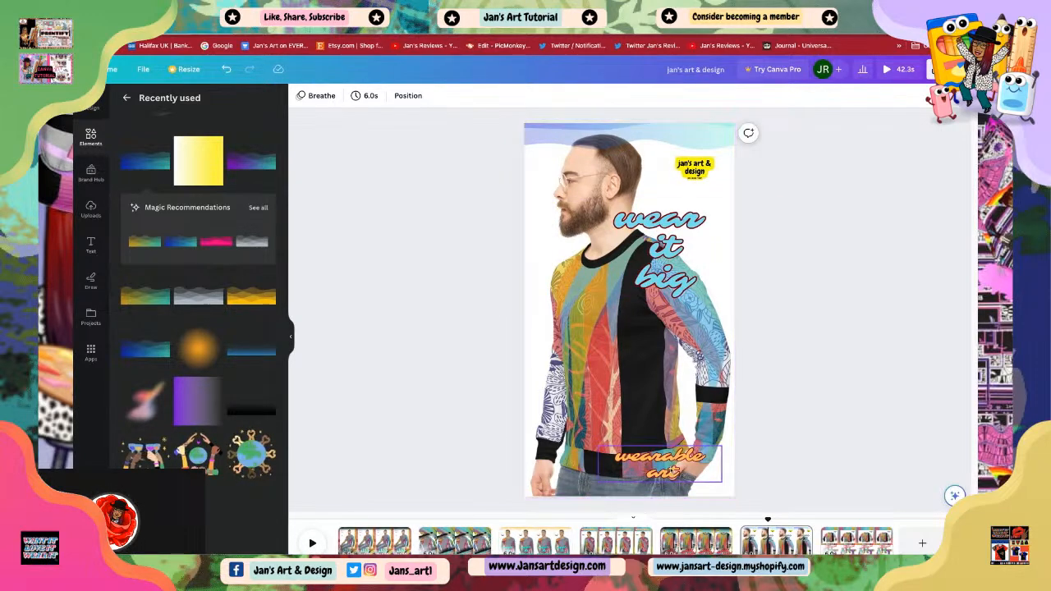
Step: Move the 'wear it big' text further left so it overlaps the man's face and shoulder
left_click(674, 470)
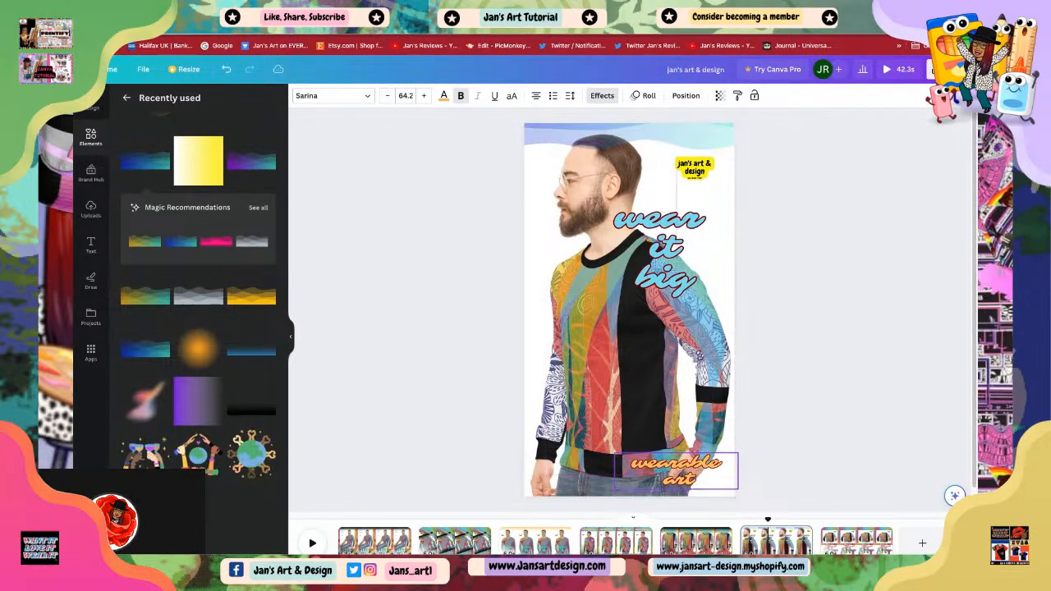
left_click(657, 261)
left_click_drag(662, 262, 579, 287)
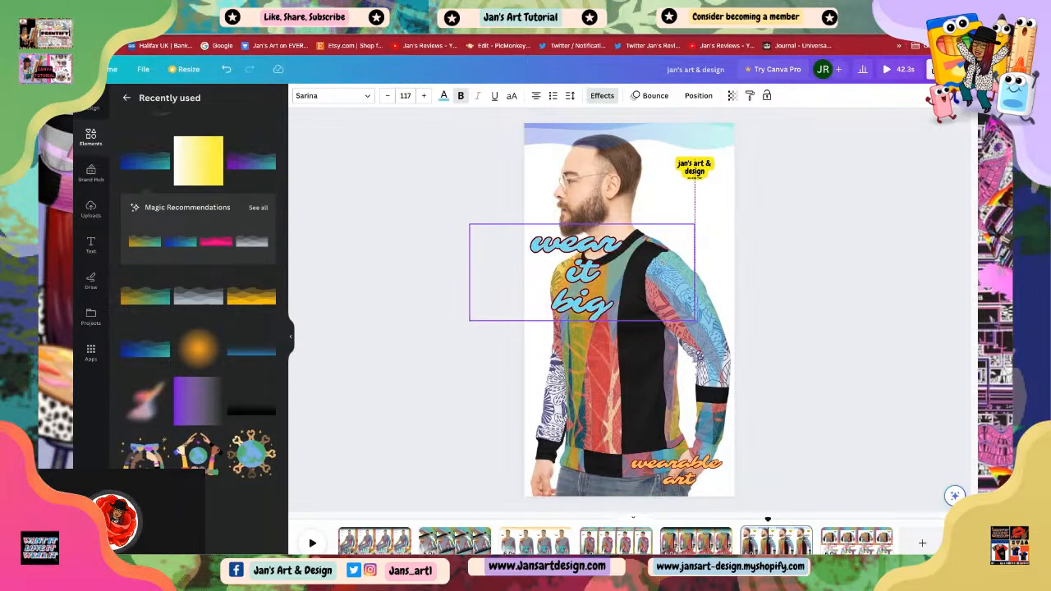
Step: Nudge the 'wear it big' text slightly lower on the page
left_click(772, 306)
left_click_drag(599, 288, 599, 297)
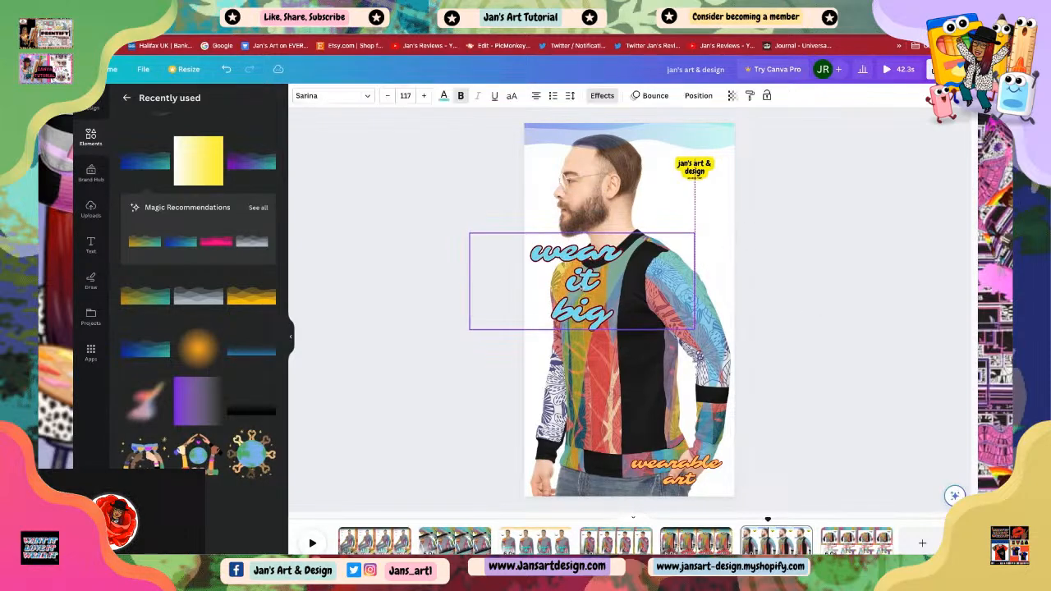
left_click(781, 324)
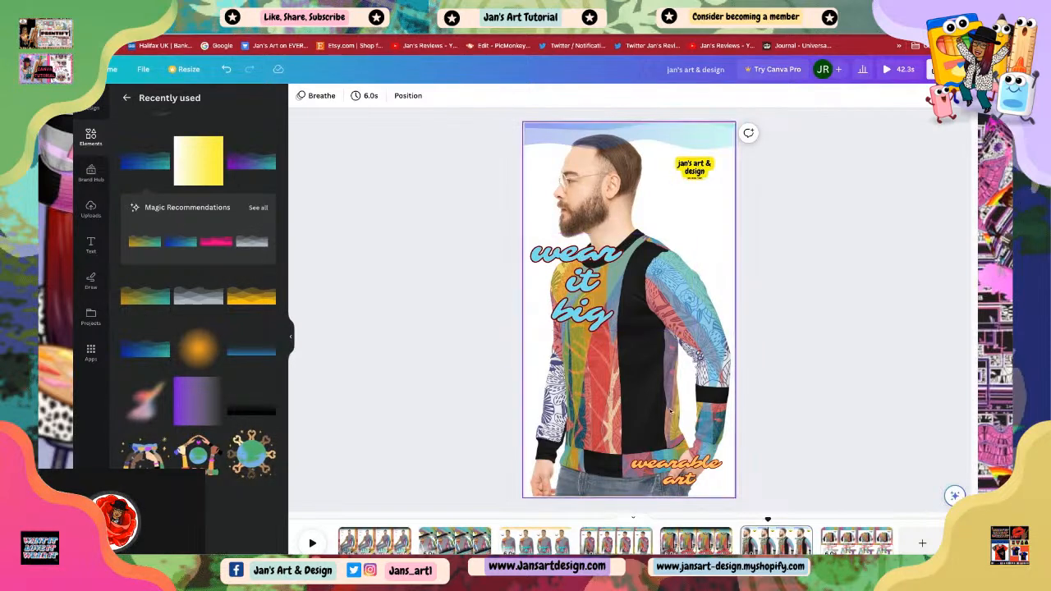
Step: Try out the Neon, Glitch, Echo, Splice, Hollow, Lift, Shadow and None effects on the 'wear it big' text, returning to Outline
left_click(582, 300)
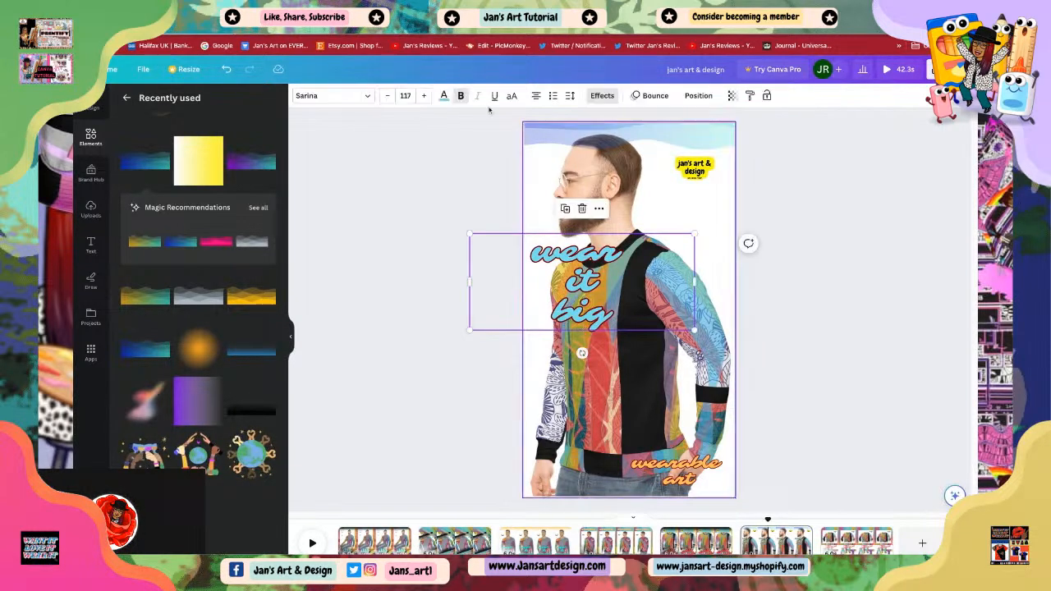
left_click(601, 97)
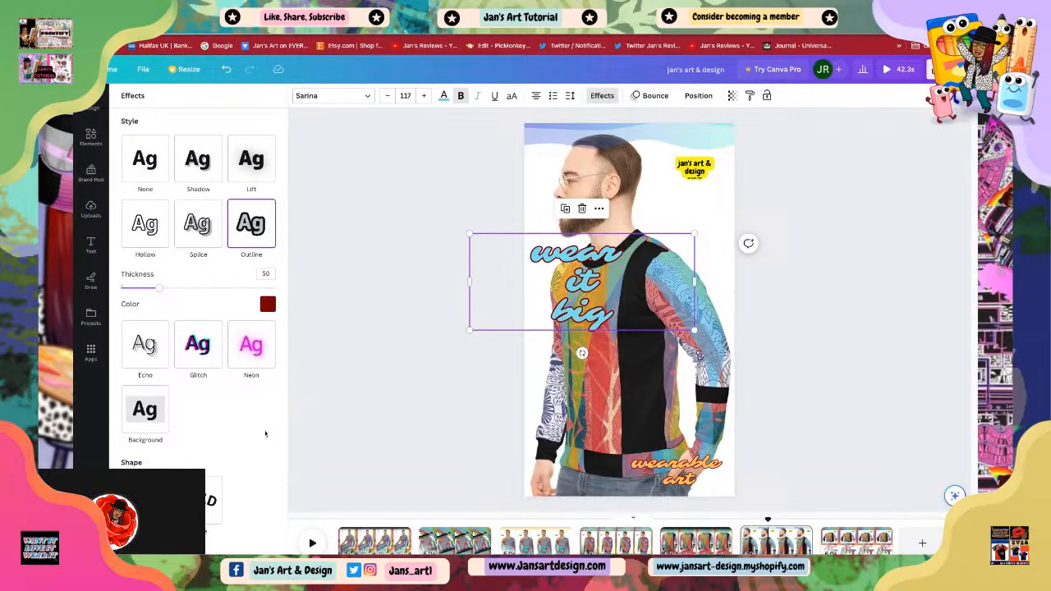
left_click(251, 349)
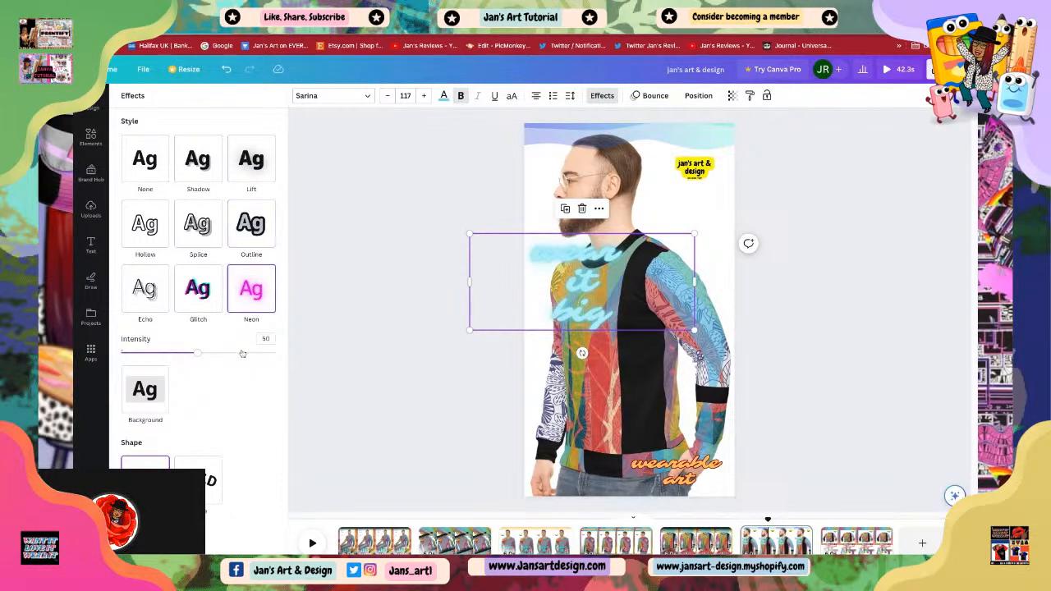
left_click(200, 292)
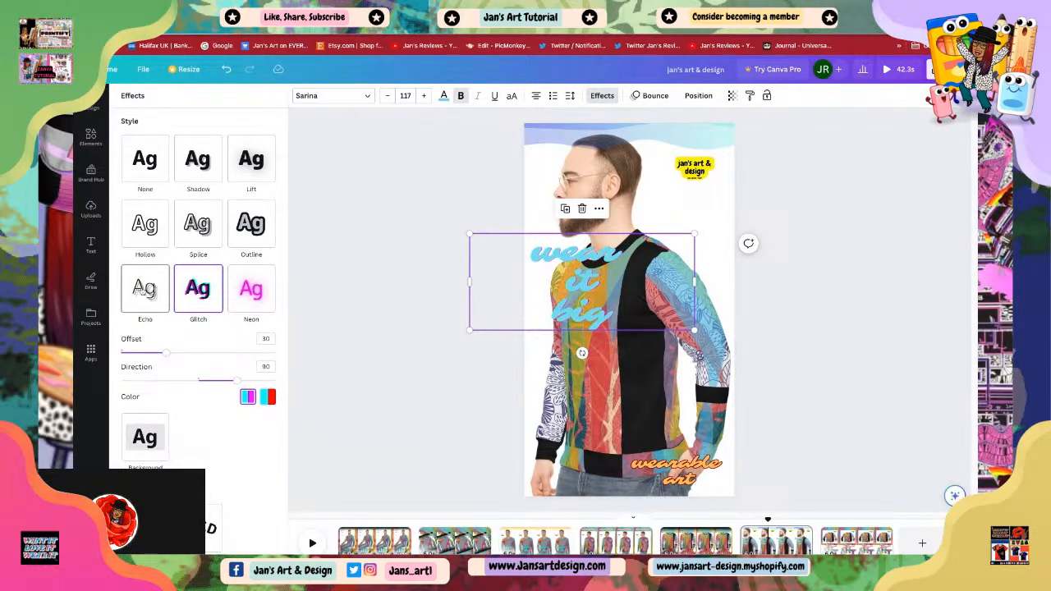
left_click(144, 288)
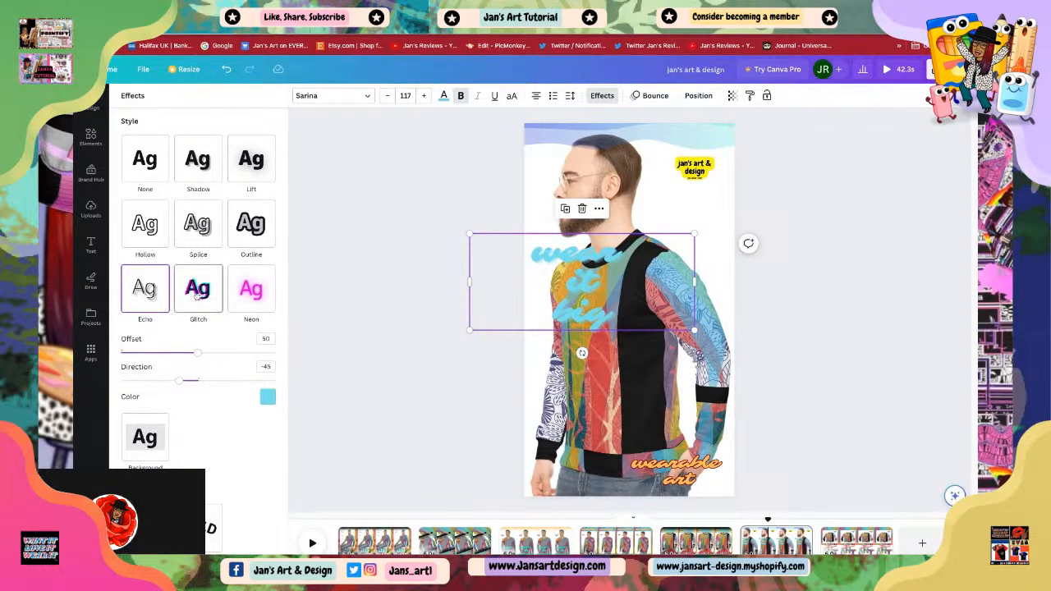
left_click(195, 296)
left_click(257, 230)
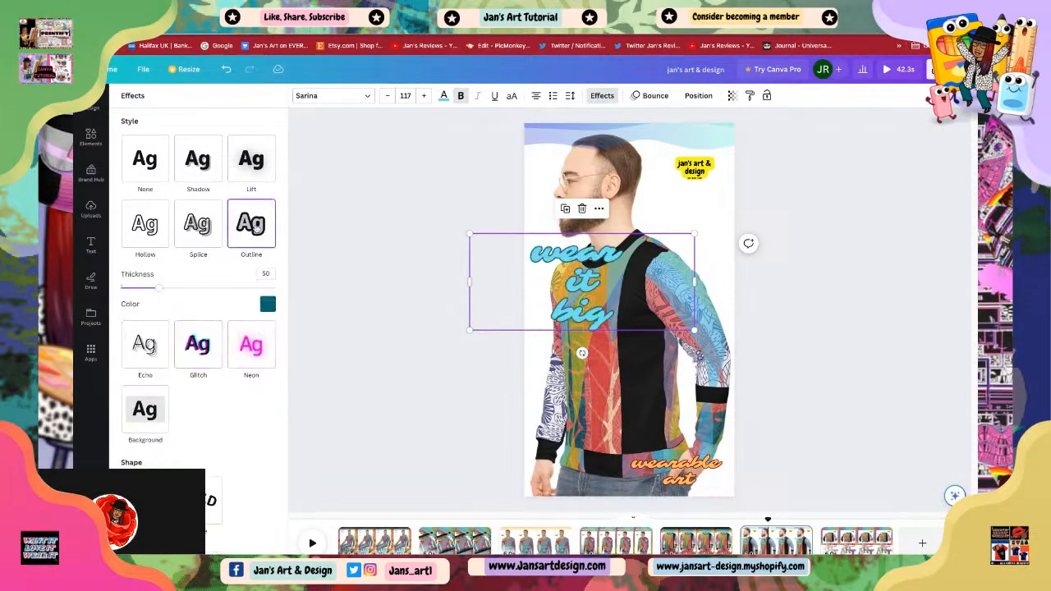
left_click(200, 235)
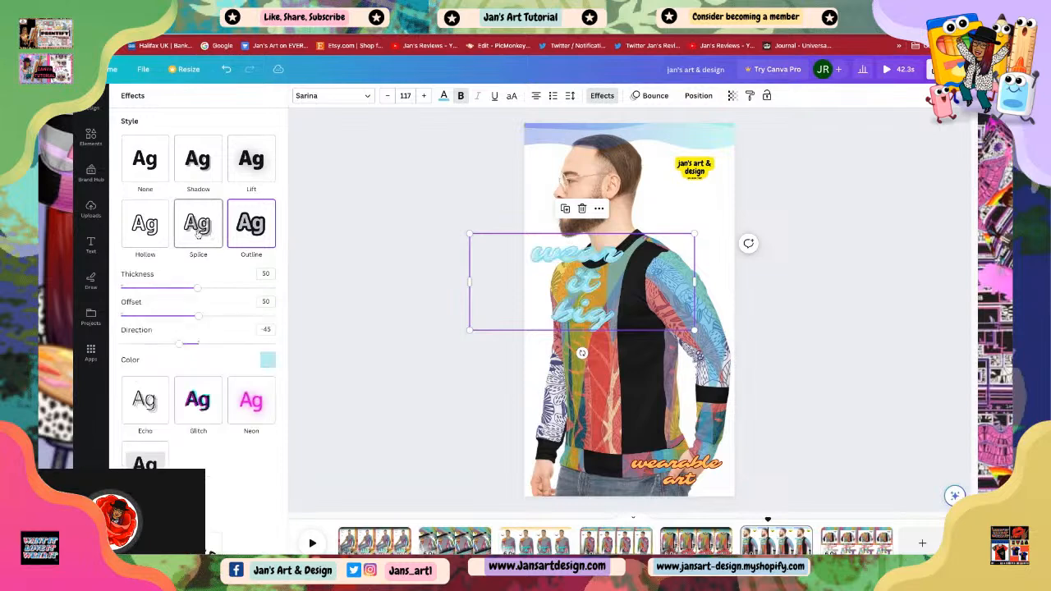
left_click(145, 227)
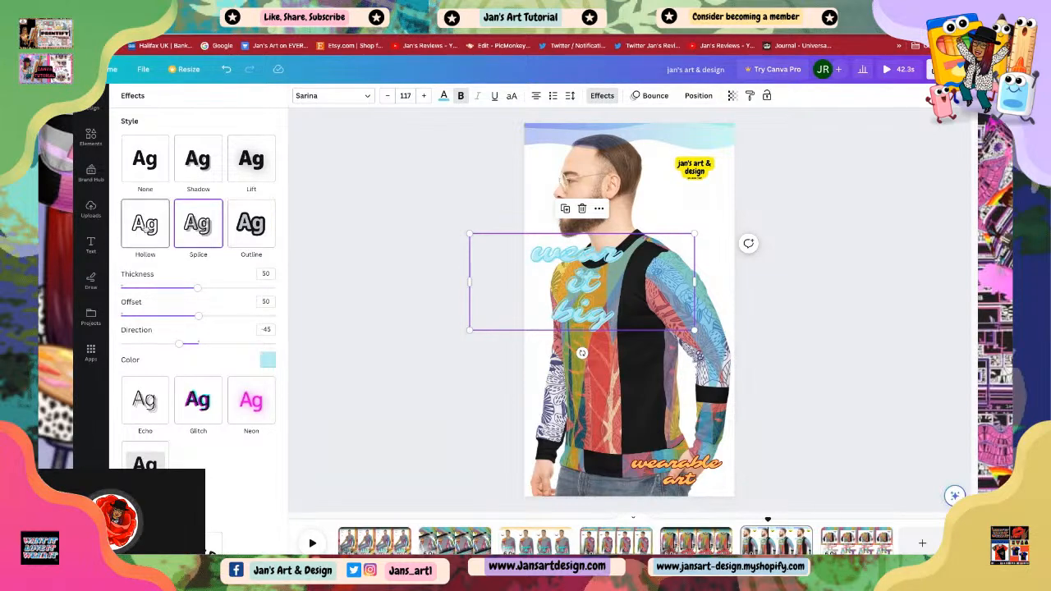
left_click(251, 158)
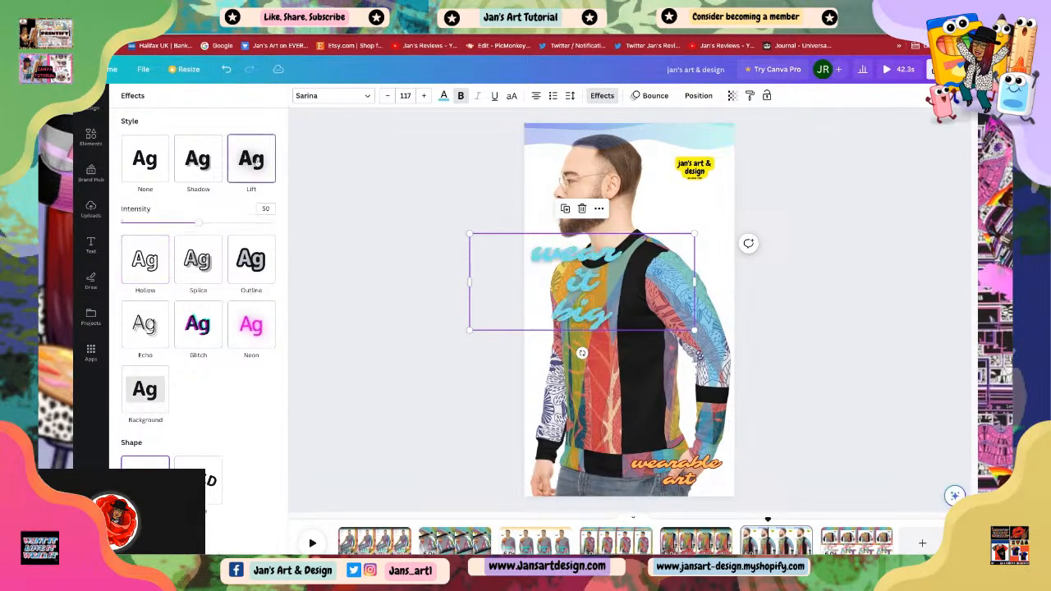
left_click(195, 164)
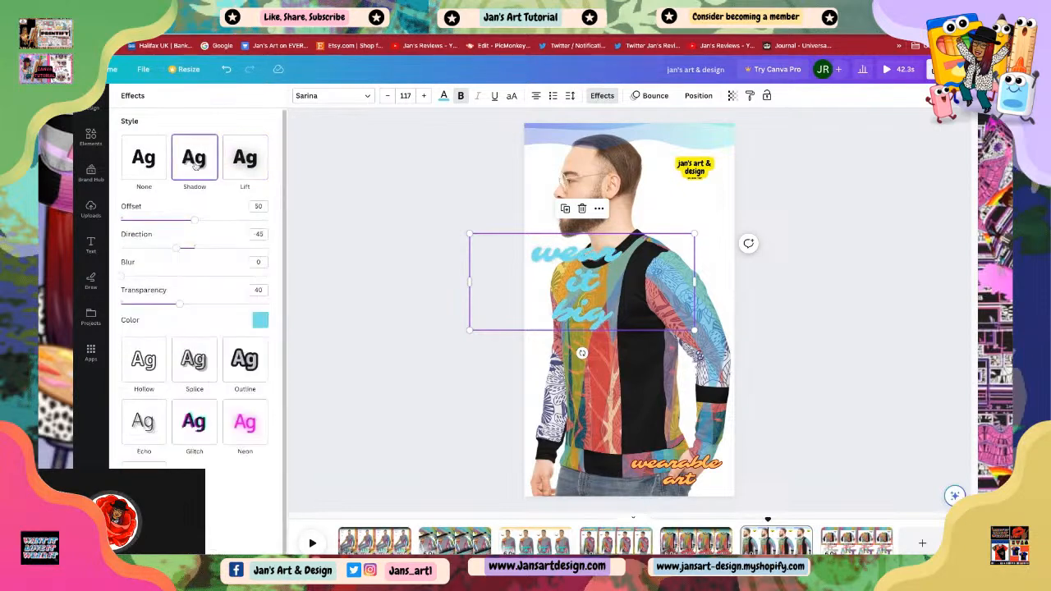
left_click(145, 168)
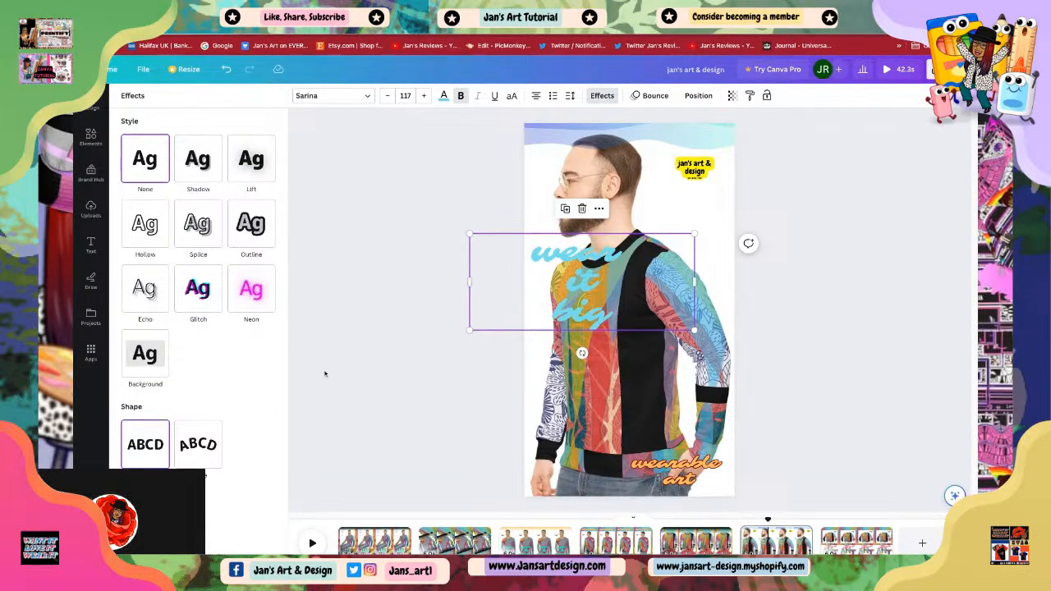
left_click(253, 292)
left_click(253, 235)
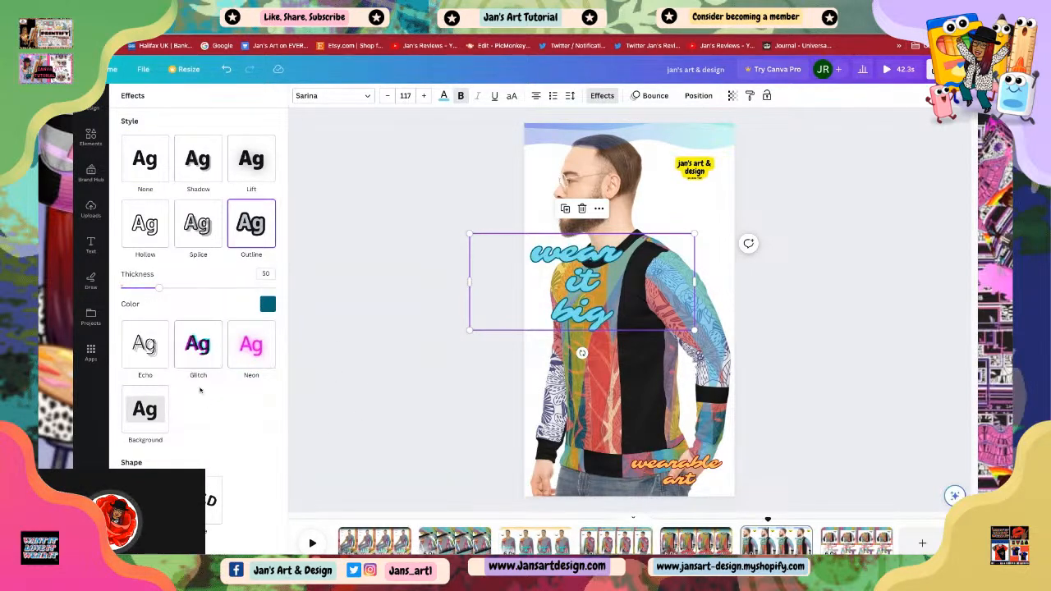
left_click(203, 350)
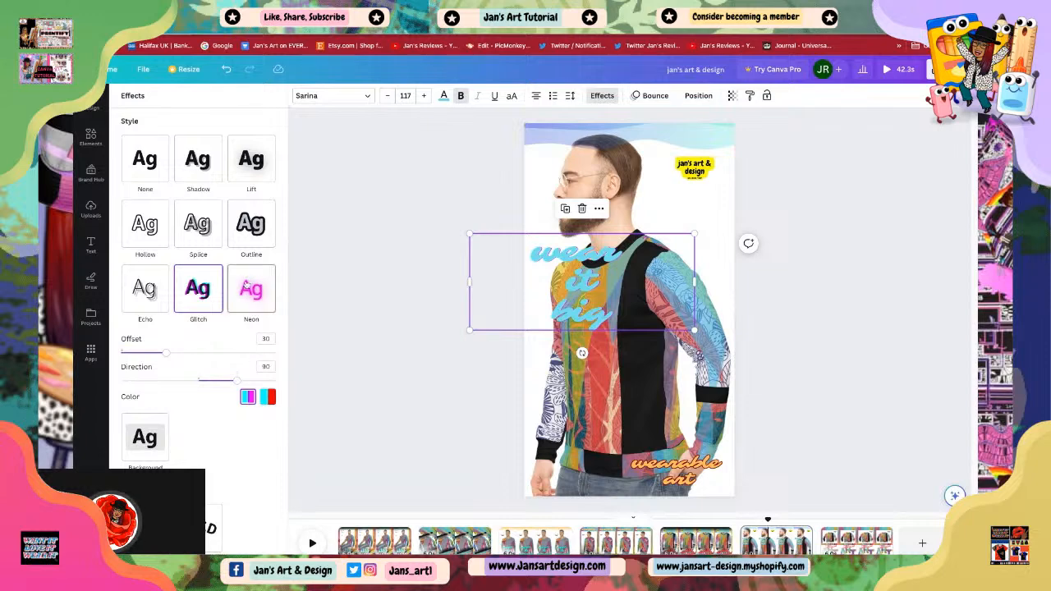
left_click(250, 279)
left_click(252, 236)
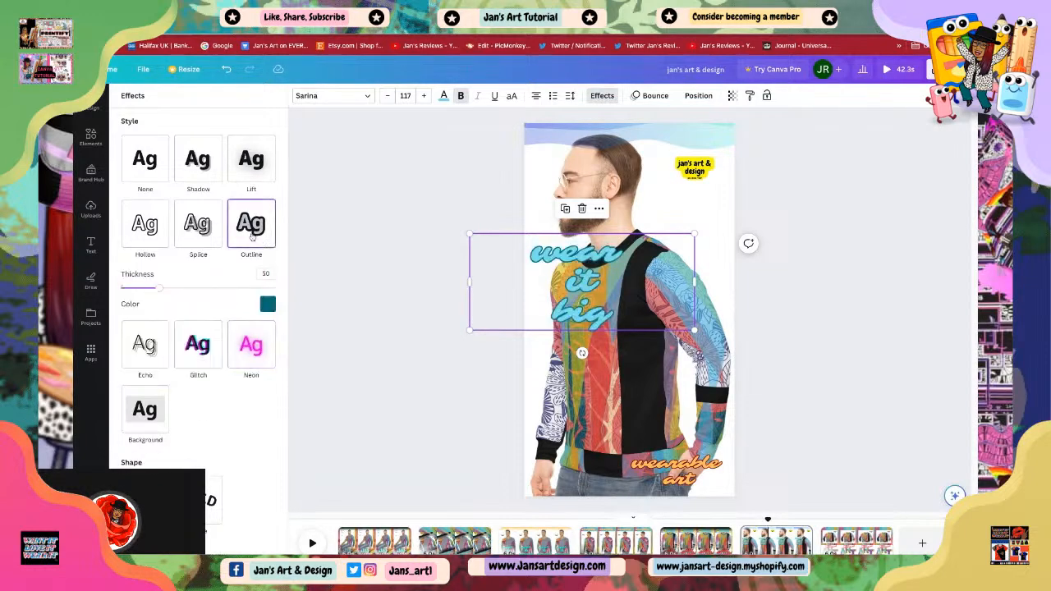
left_click(355, 326)
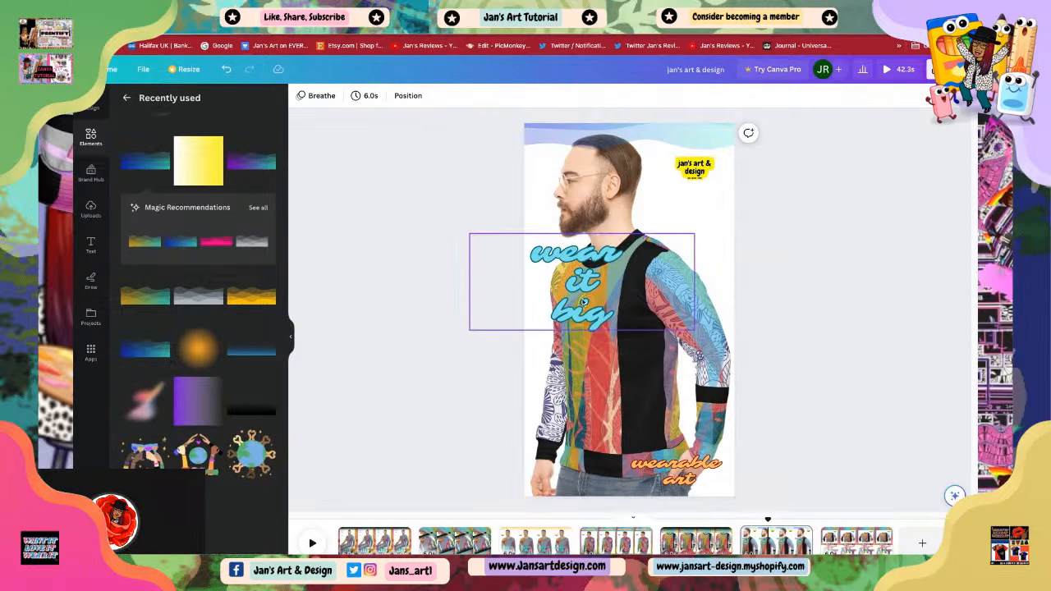
Step: Shrink the 'wear it big' text to 102 and move it down onto the front of the sweater
left_click_drag(520, 285, 519, 320)
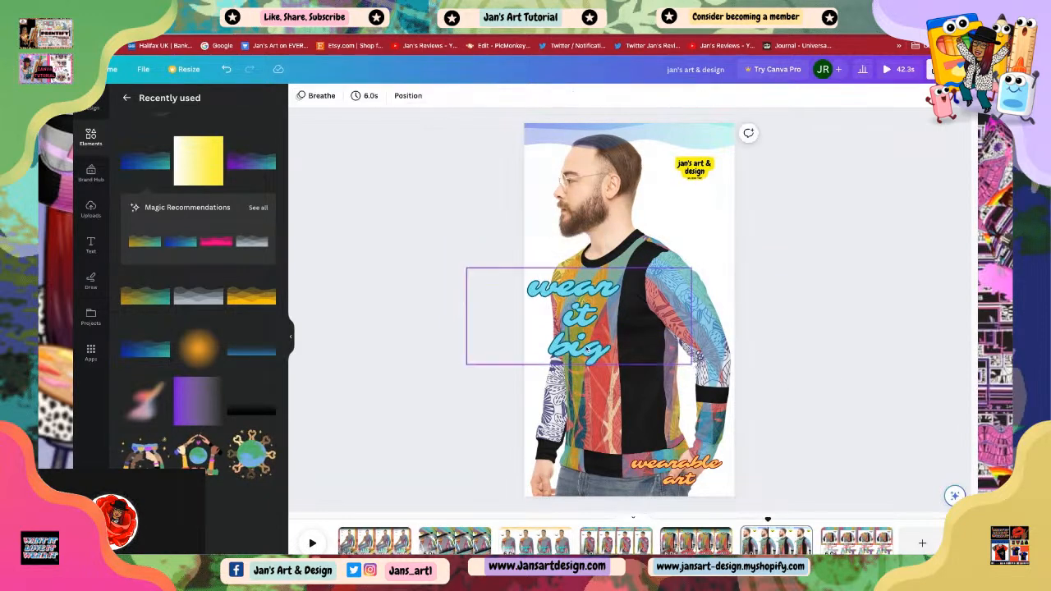
left_click_drag(580, 318, 583, 318)
left_click_drag(469, 364, 499, 351)
left_click_drag(627, 338, 620, 344)
left_click(780, 390)
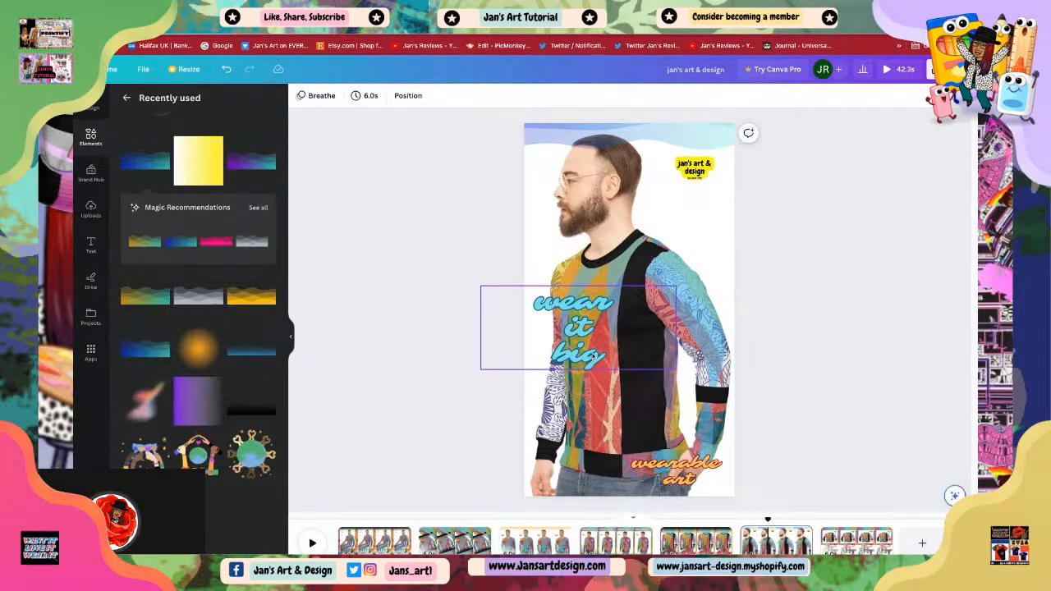
left_click(668, 329)
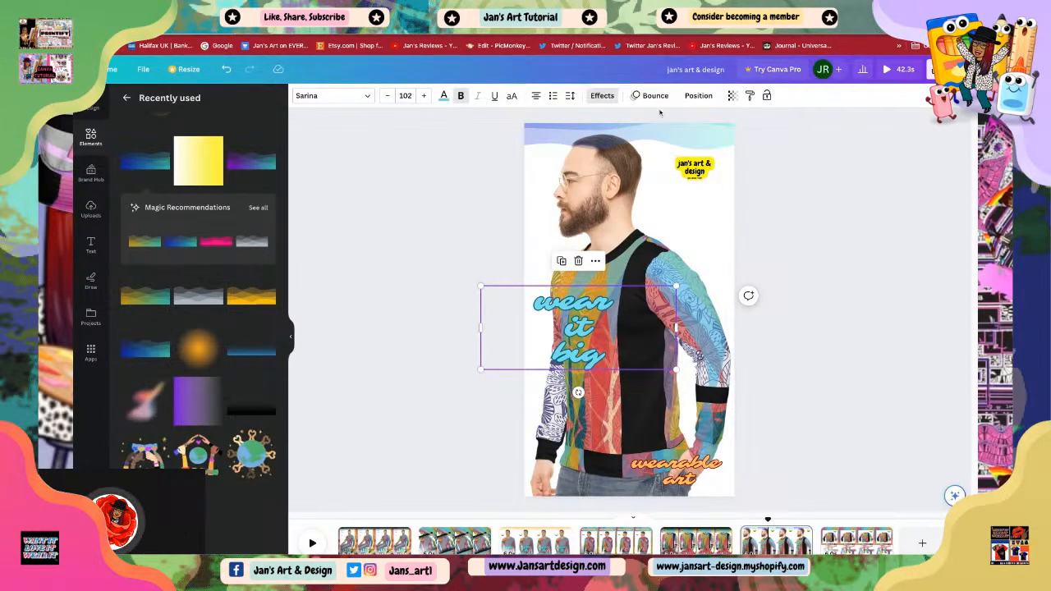
left_click(790, 363)
left_click(594, 353)
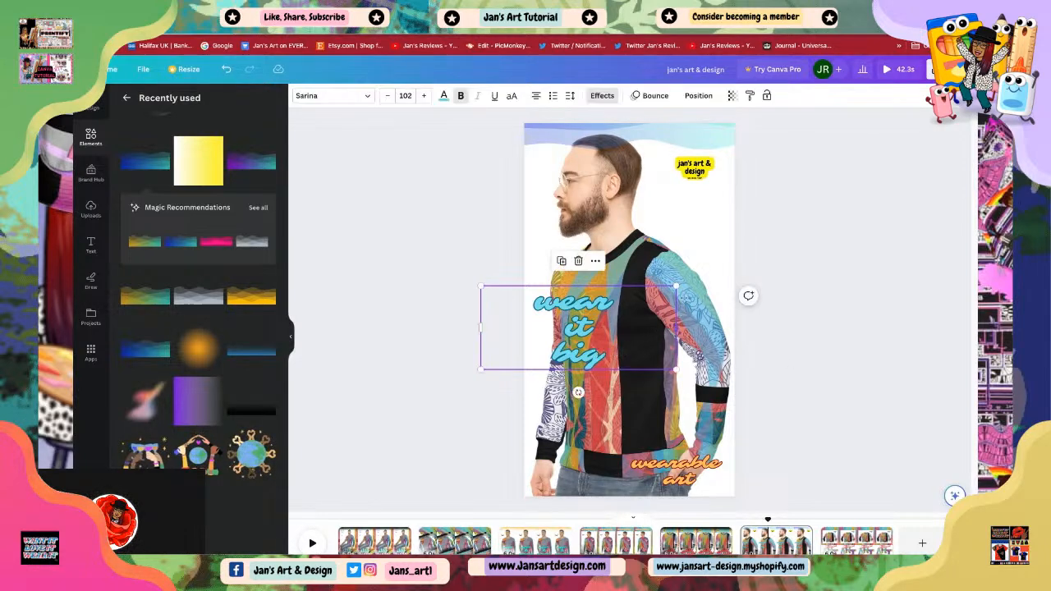
left_click(795, 313)
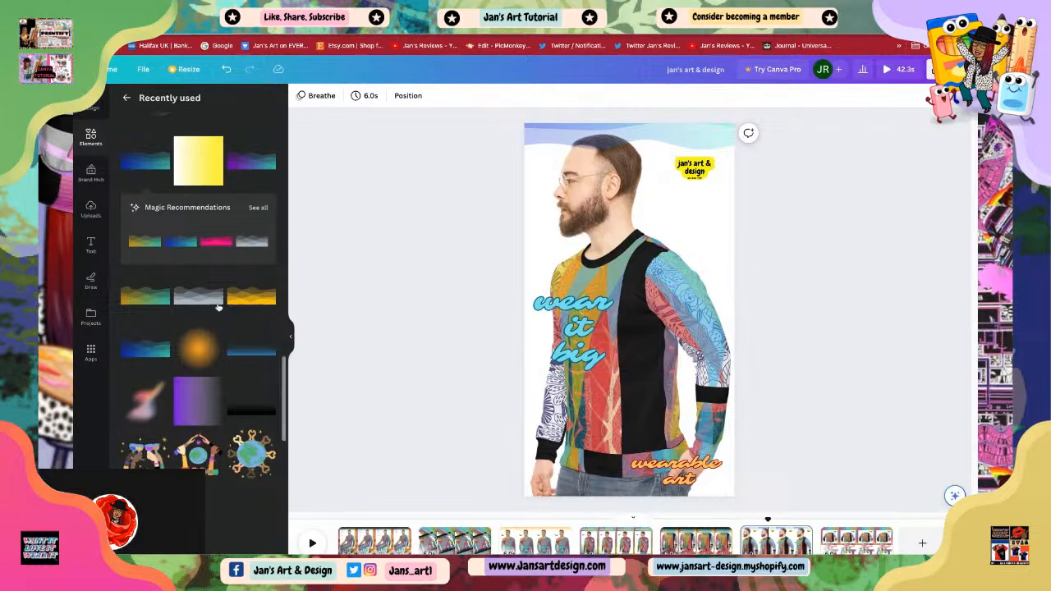
Step: Try adding a yellow wave gradient element across the top of the page and flipping it vertically
left_click(253, 304)
left_click_drag(684, 324, 686, 208)
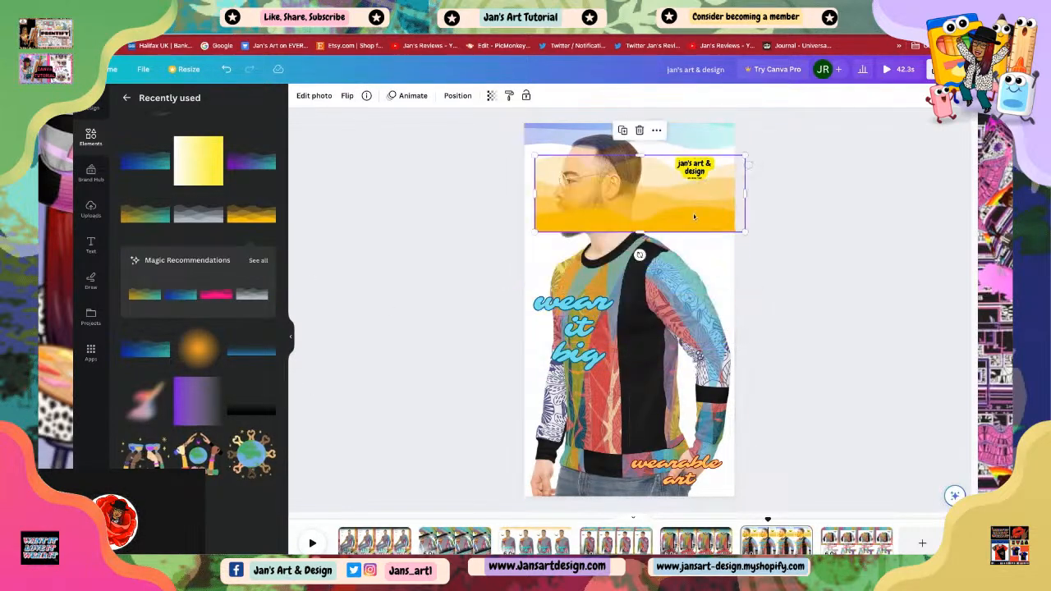
left_click(348, 96)
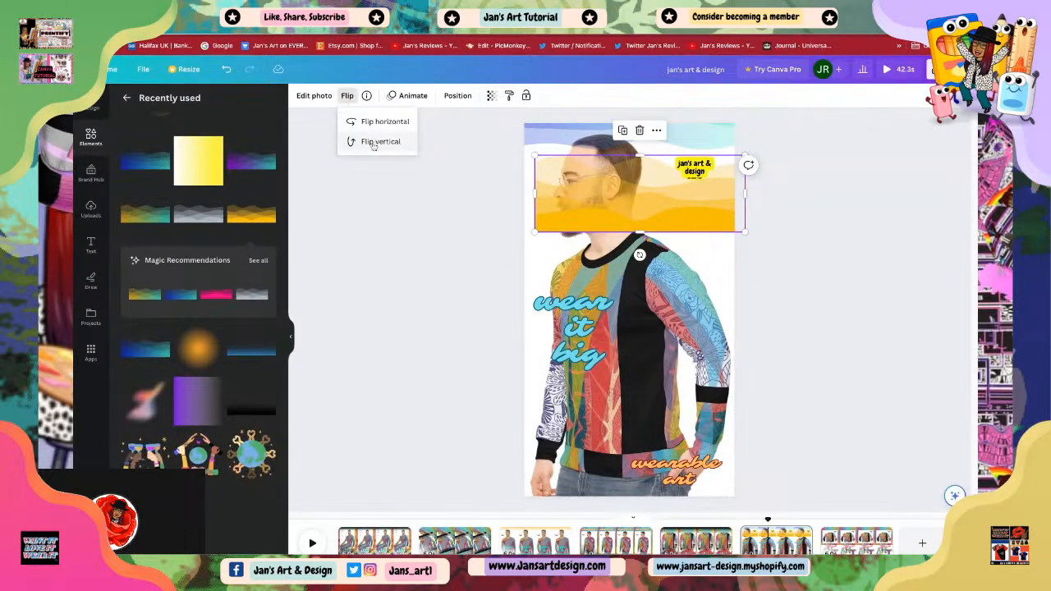
left_click(373, 142)
left_click_drag(625, 197, 641, 212)
left_click_drag(663, 160, 664, 160)
left_click(683, 200)
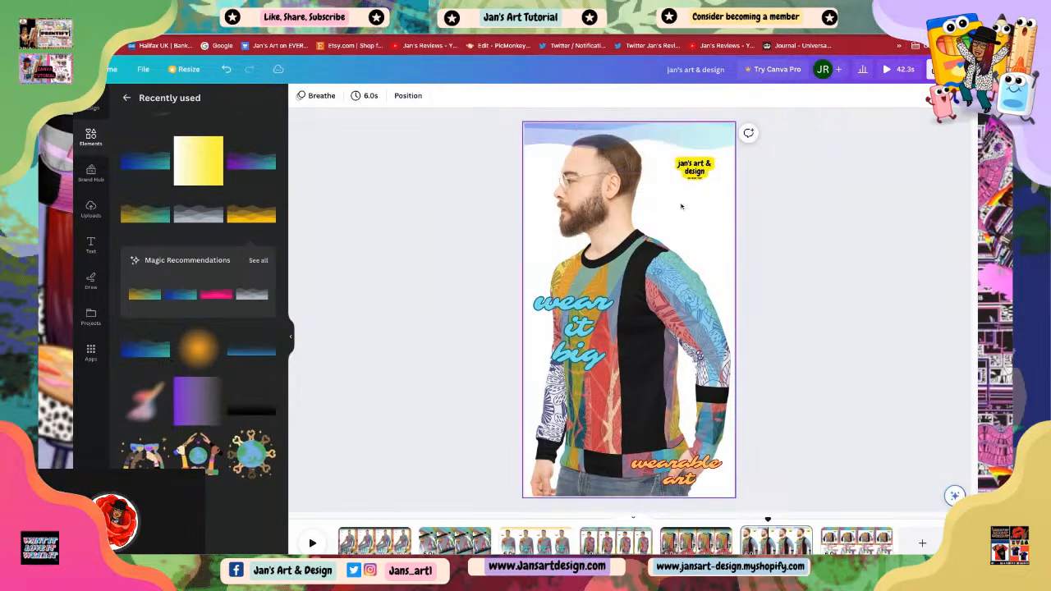
Step: Resize the 'wear it big' text and move it to the upper right beside the man's face
left_click(590, 327)
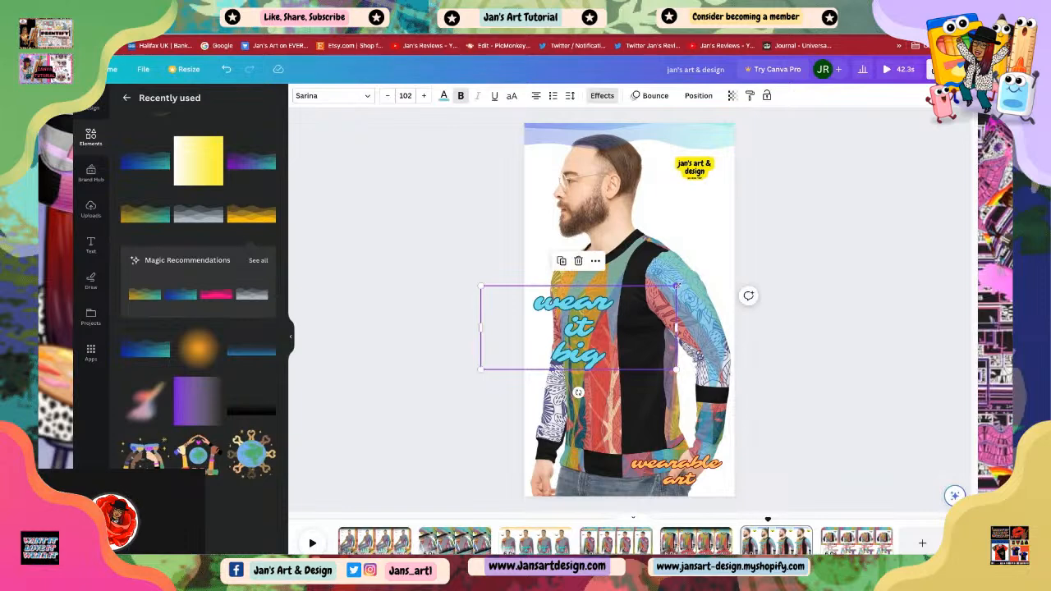
left_click_drag(676, 287, 634, 304)
left_click_drag(557, 359, 657, 262)
left_click_drag(734, 207, 765, 194)
Step: Move the 'jan's art & design' logo down onto the man's left sleeve near the bottom
left_click(696, 170)
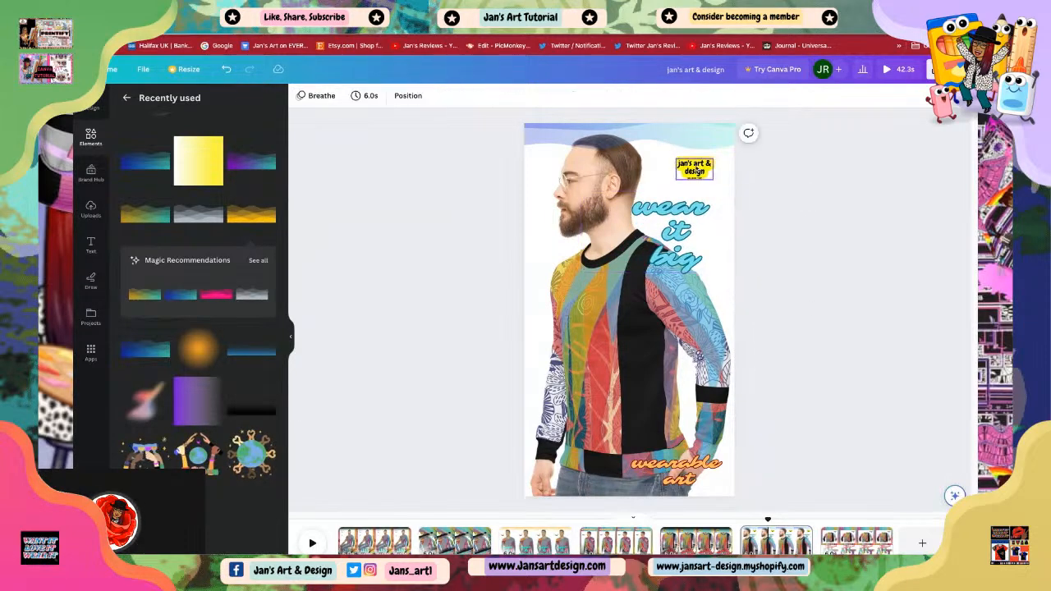
left_click_drag(696, 170, 558, 400)
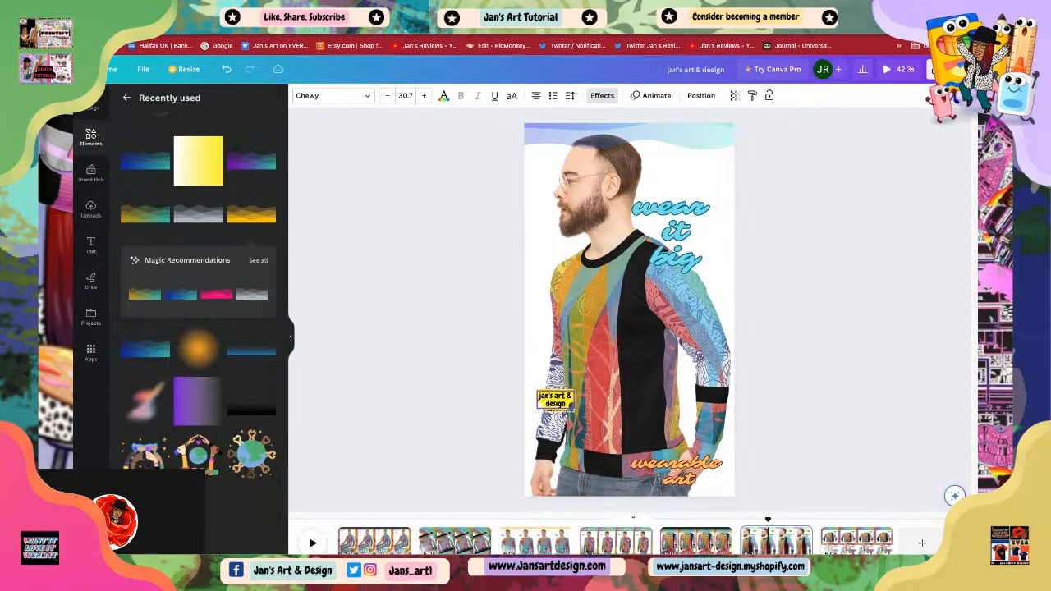
left_click(803, 264)
Step: Replace the top wave decoration with a black fade gradient element, flipped vertically and stretched across the top of the page
left_click(689, 141)
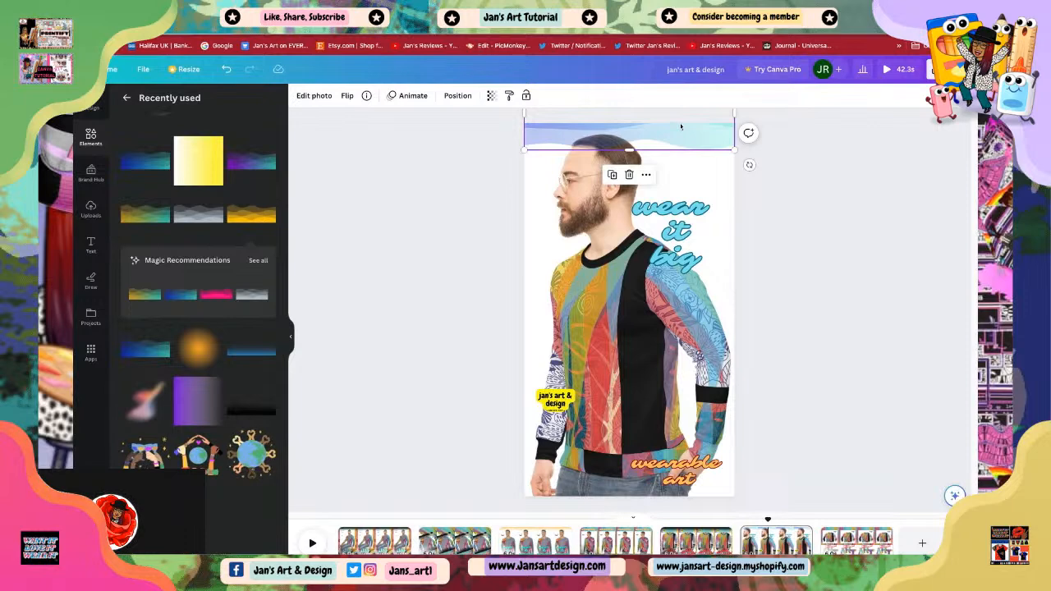
left_click(629, 176)
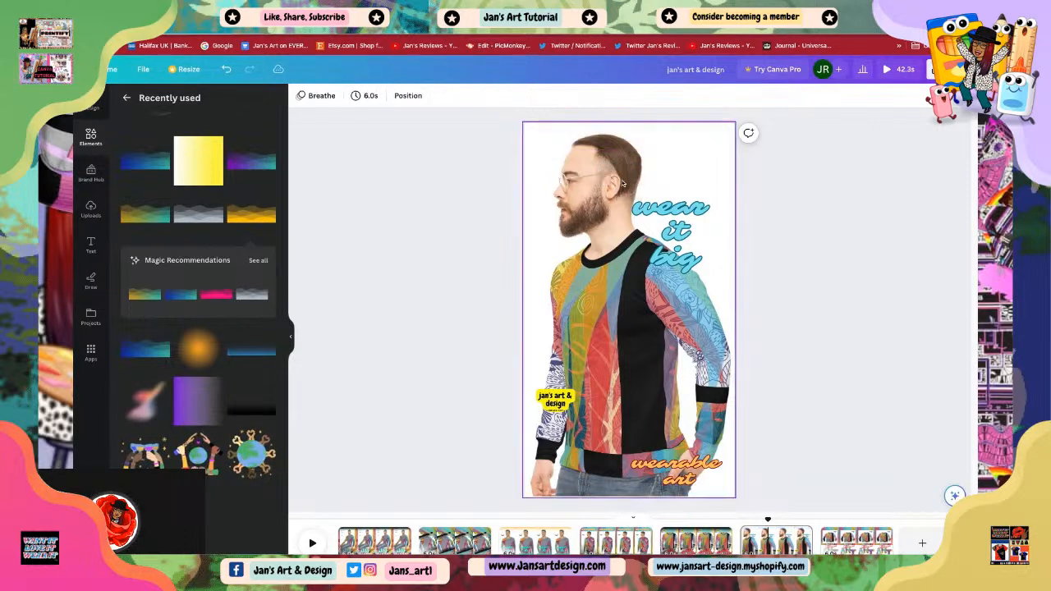
left_click(245, 409)
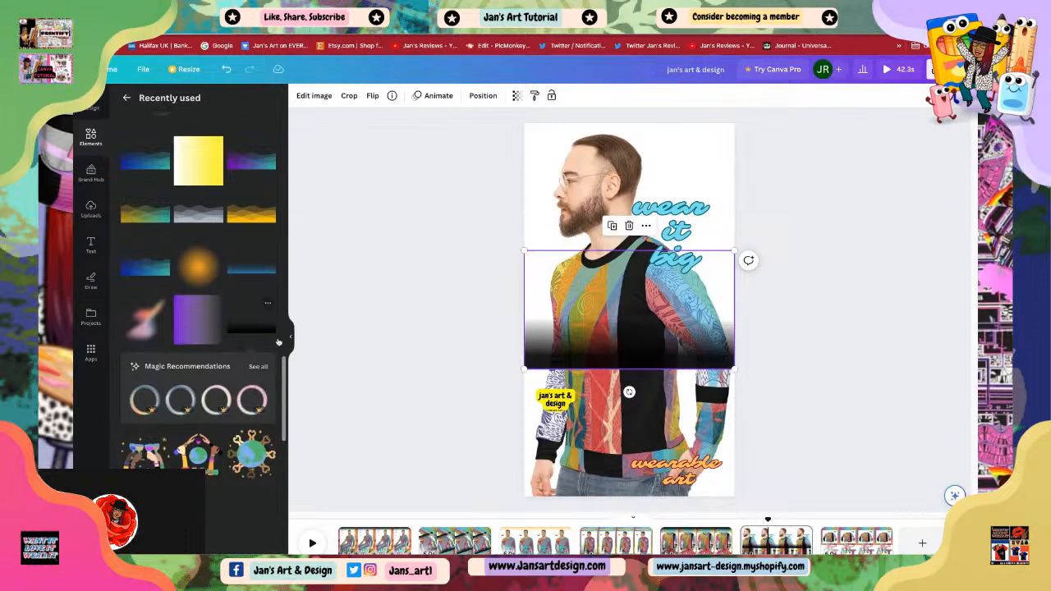
left_click_drag(614, 354, 615, 330)
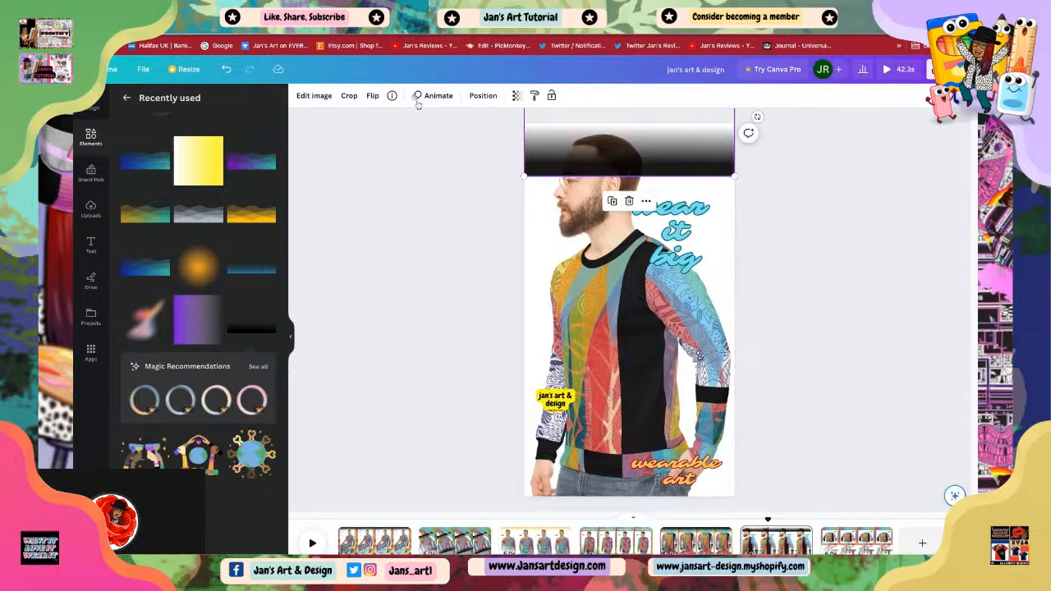
left_click(373, 96)
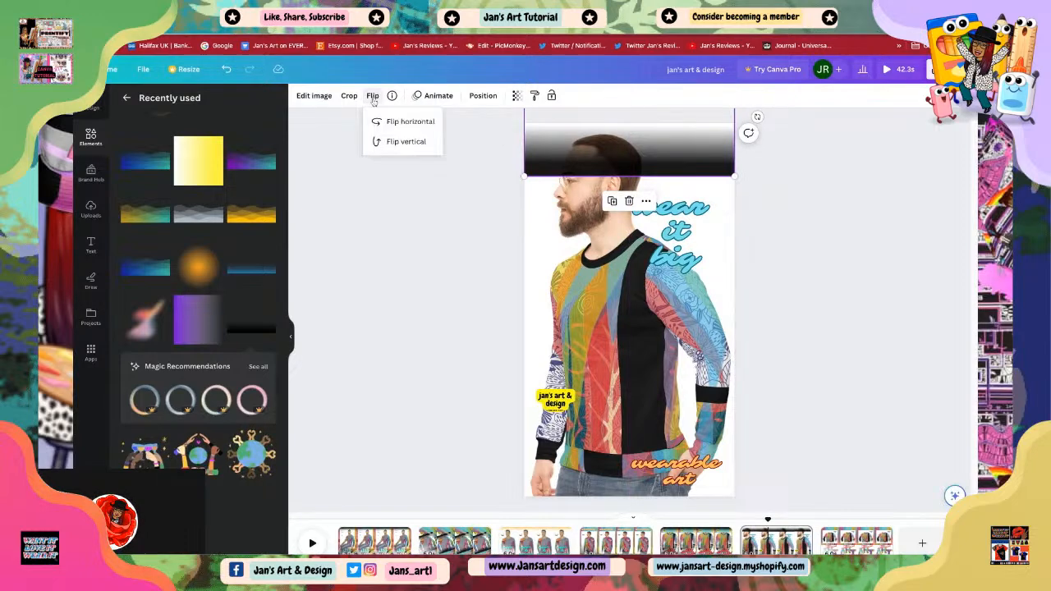
left_click(392, 146)
left_click_drag(648, 151, 652, 200)
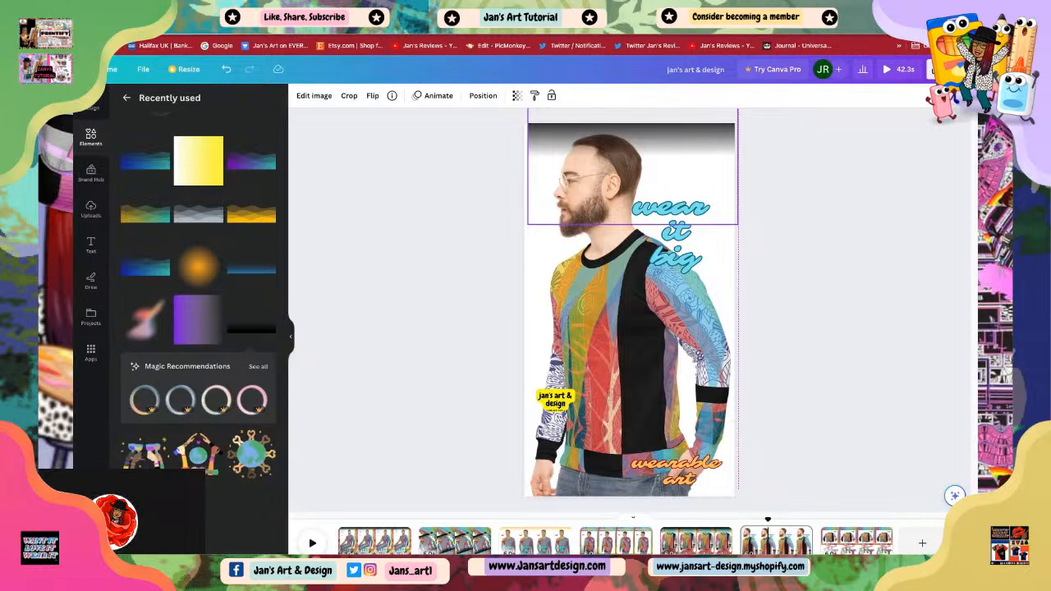
left_click(784, 260)
left_click(658, 170)
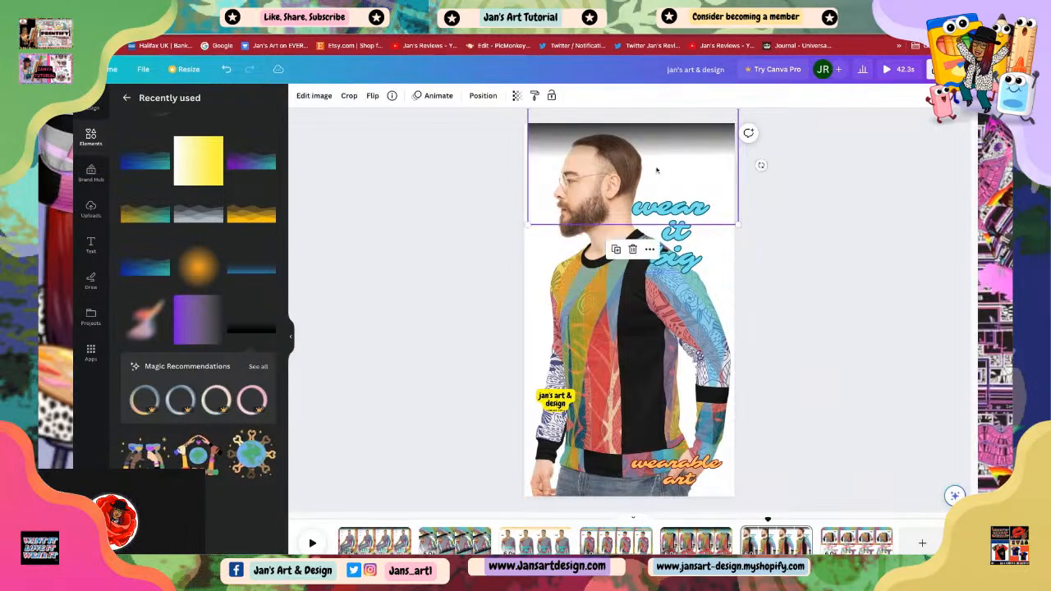
Step: Duplicate the top black fade gradient, move the copy to the bottom of the page and flip it vertically
left_click_drag(659, 171, 658, 171)
left_click(832, 279)
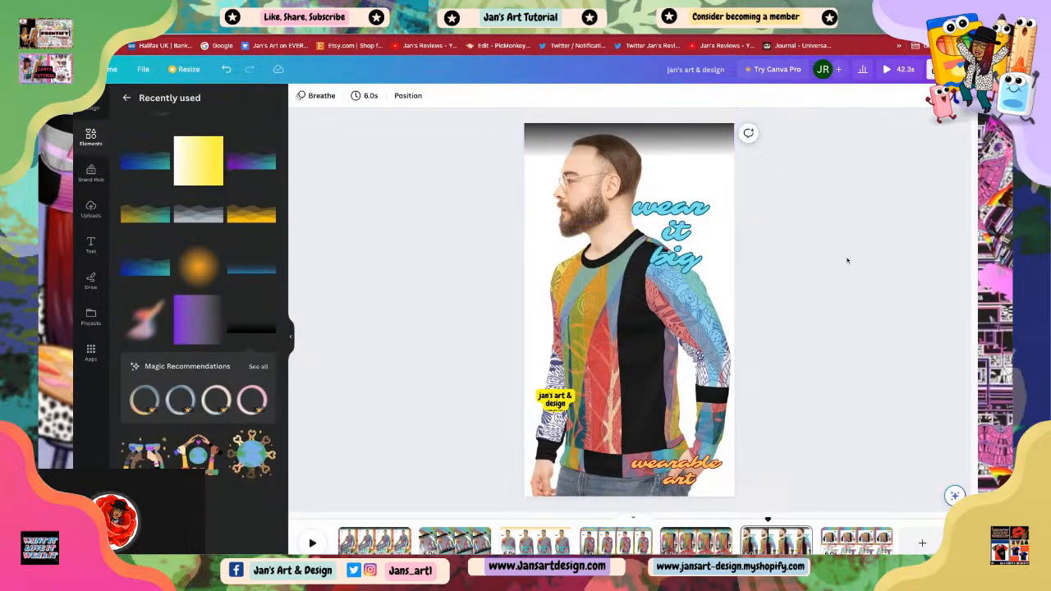
left_click(670, 145)
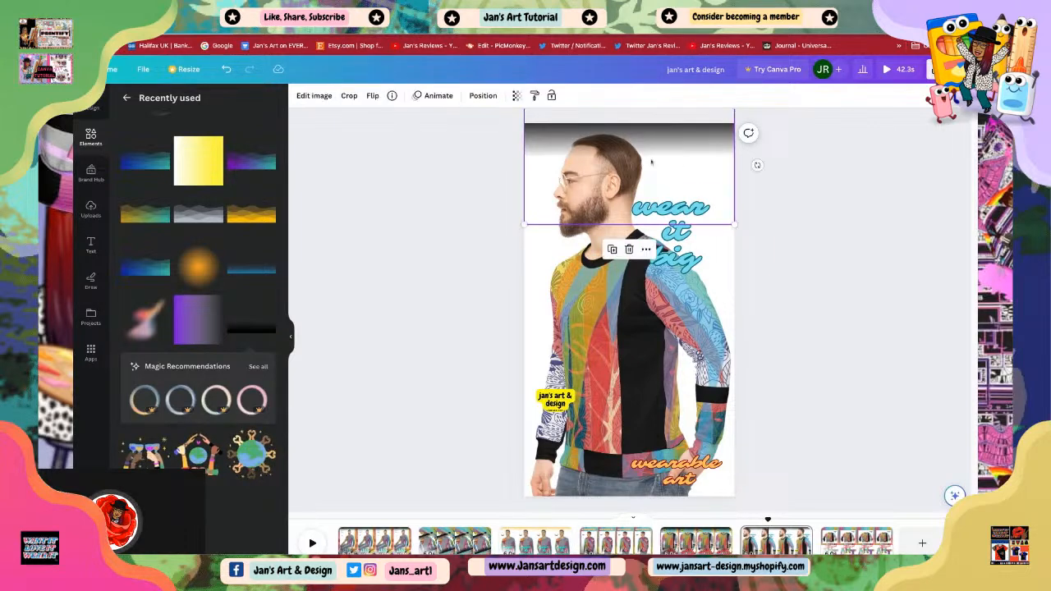
left_click(614, 250)
left_click_drag(597, 148, 605, 496)
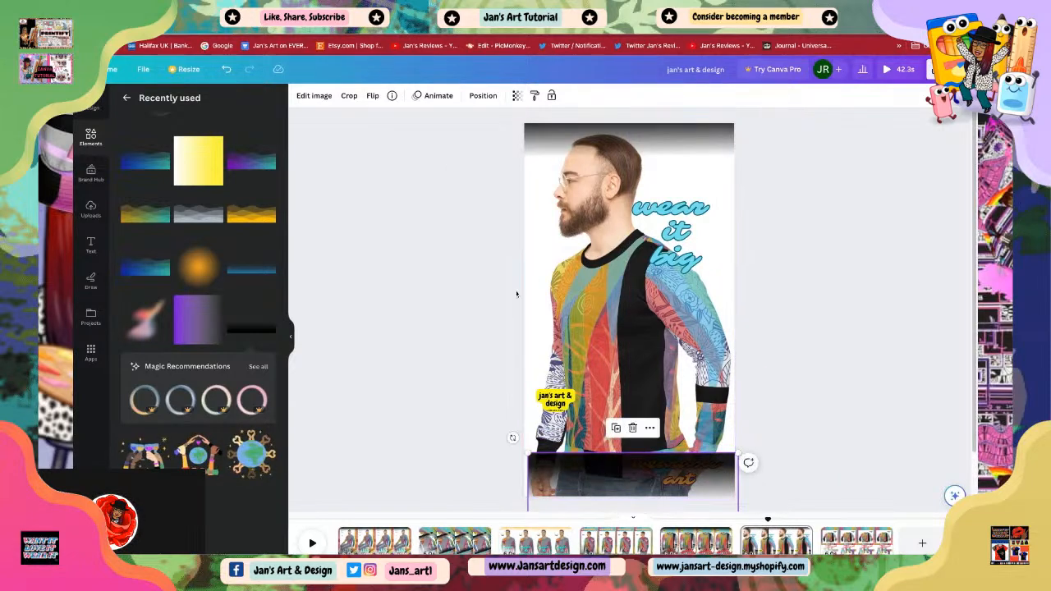
left_click(373, 96)
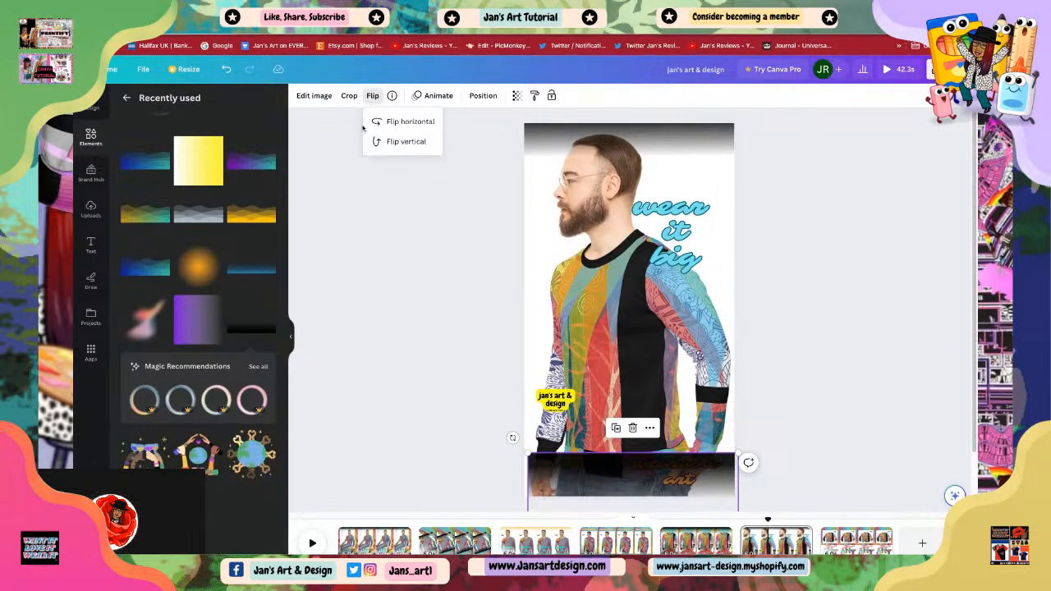
left_click(393, 141)
left_click(607, 481)
left_click_drag(606, 481, 606, 436)
left_click(804, 430)
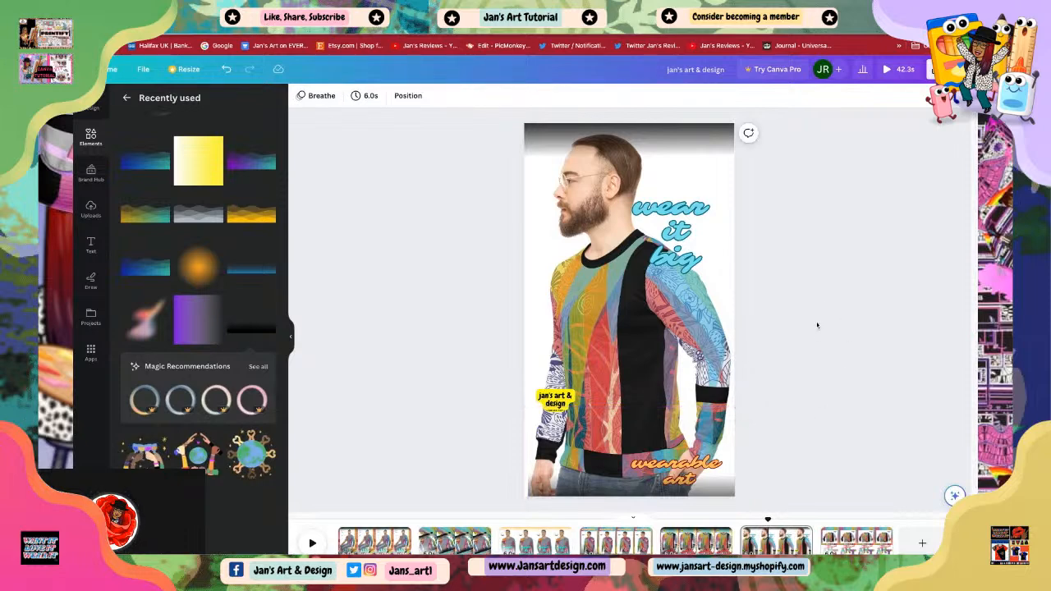
Step: Enlarge the 'wear it big' text, shift it left and tilt it diagonally
left_click(680, 231)
left_click_drag(680, 231, 697, 247)
left_click(791, 318)
left_click(807, 341)
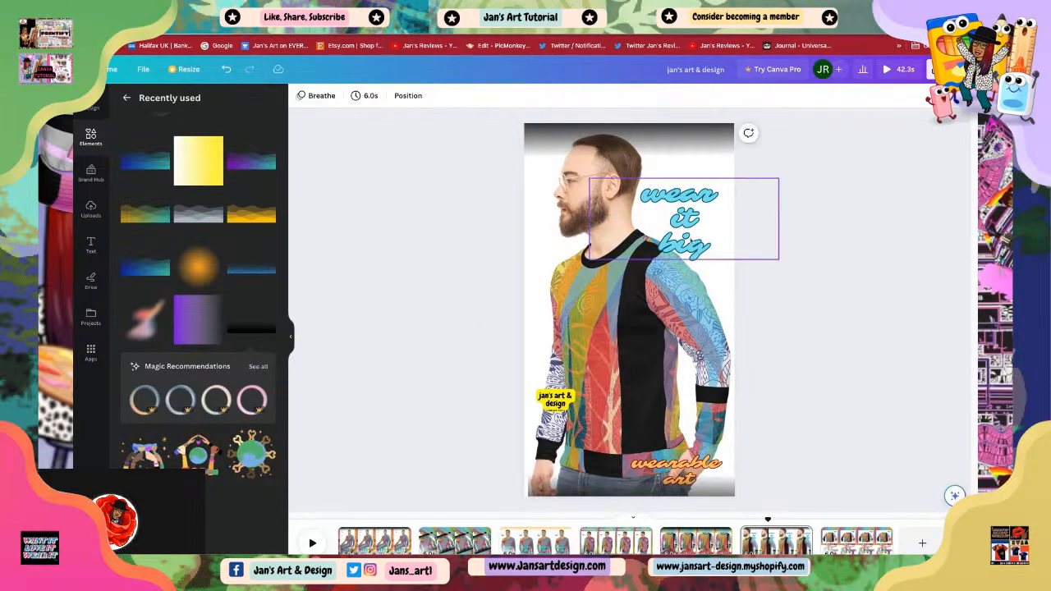
left_click(680, 231)
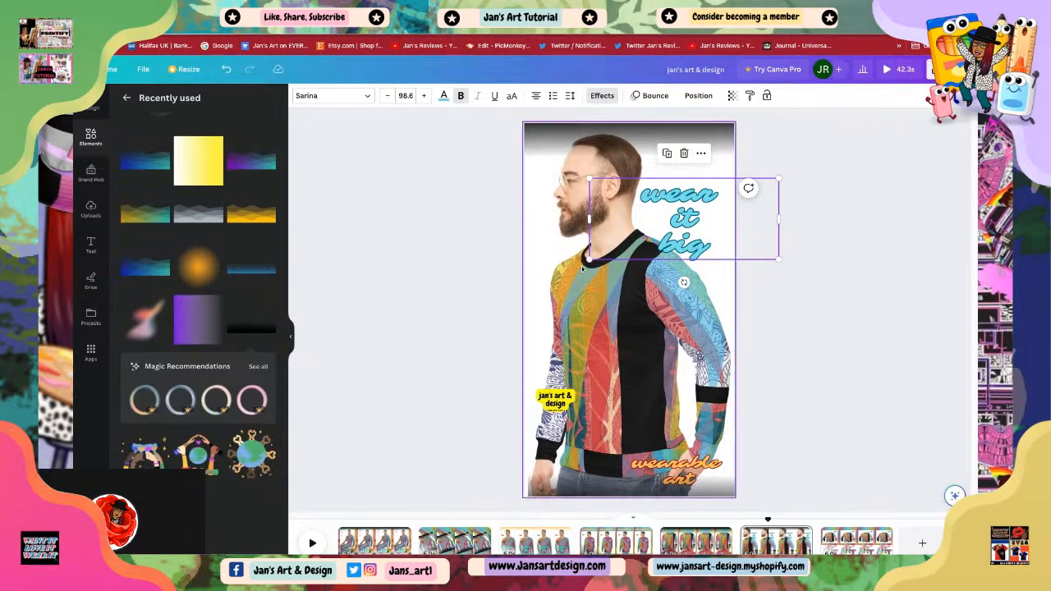
left_click_drag(589, 260, 551, 276)
left_click_drag(659, 258, 672, 274)
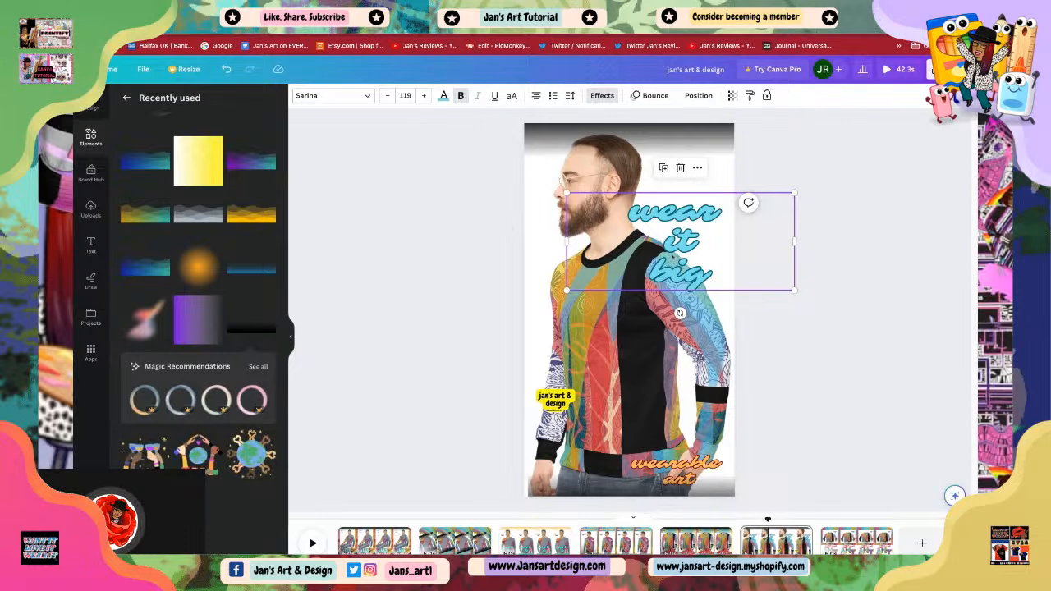
left_click_drag(683, 320, 658, 319)
left_click(809, 354)
Step: Adjust the tilt and position of the 'wear it big' text so it runs along the man's shoulder
left_click_drag(702, 263, 697, 269)
left_click(815, 221)
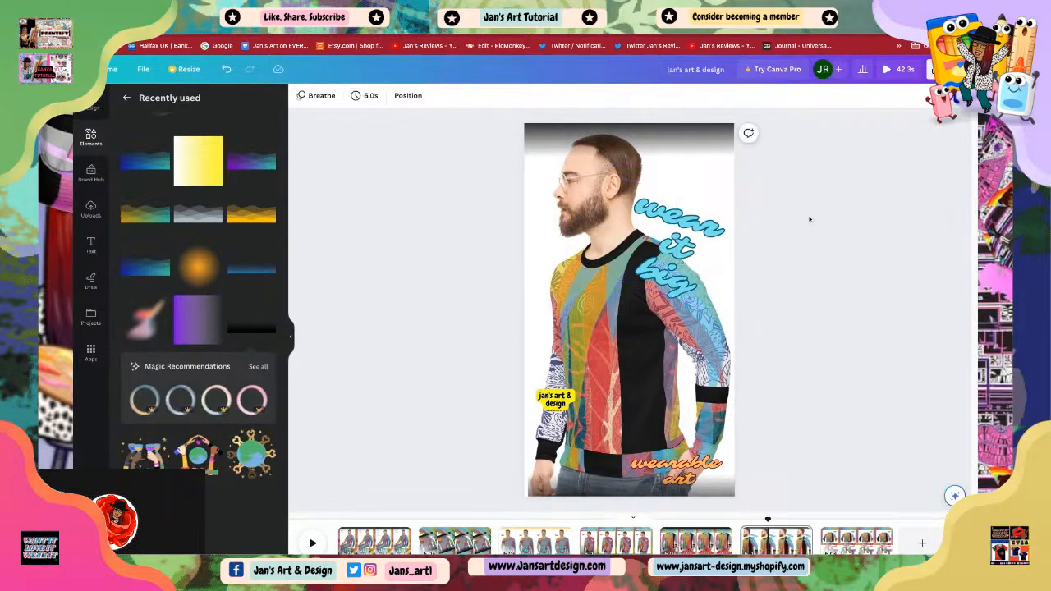
left_click(712, 248)
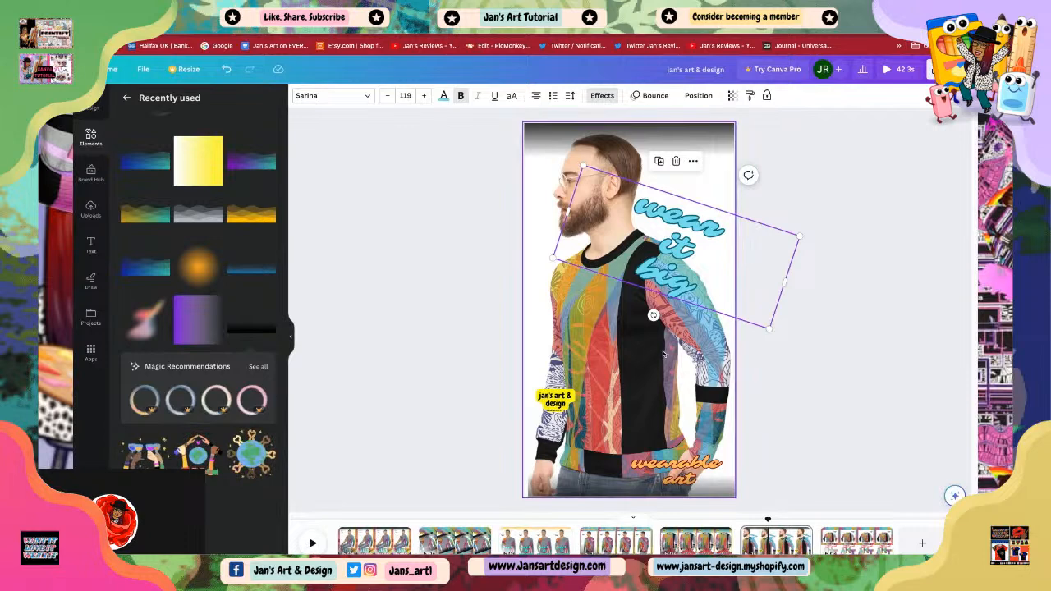
mouse_move(654, 325)
left_mouse_down()
mouse_move(731, 294)
mouse_move(708, 340)
mouse_move(678, 350)
mouse_move(652, 316)
left_mouse_up()
left_click(818, 373)
left_click_drag(684, 282, 686, 287)
left_click(826, 359)
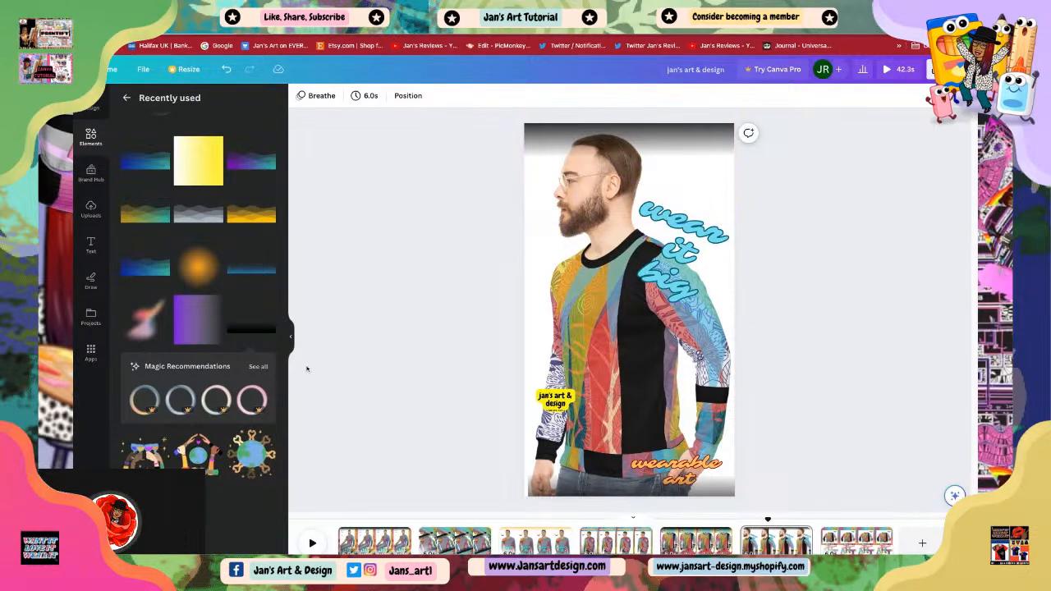
Step: Add the ADD TO CART sticker from recently used elements, shrink it and place it at the page's top right
left_click(90, 137)
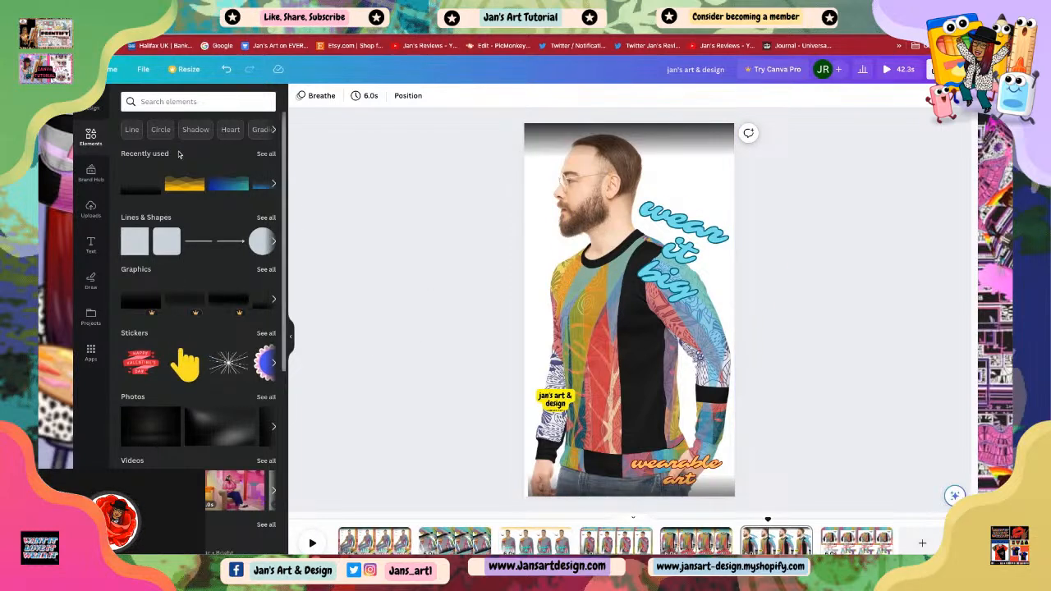
scroll(205, 268, "down", 5)
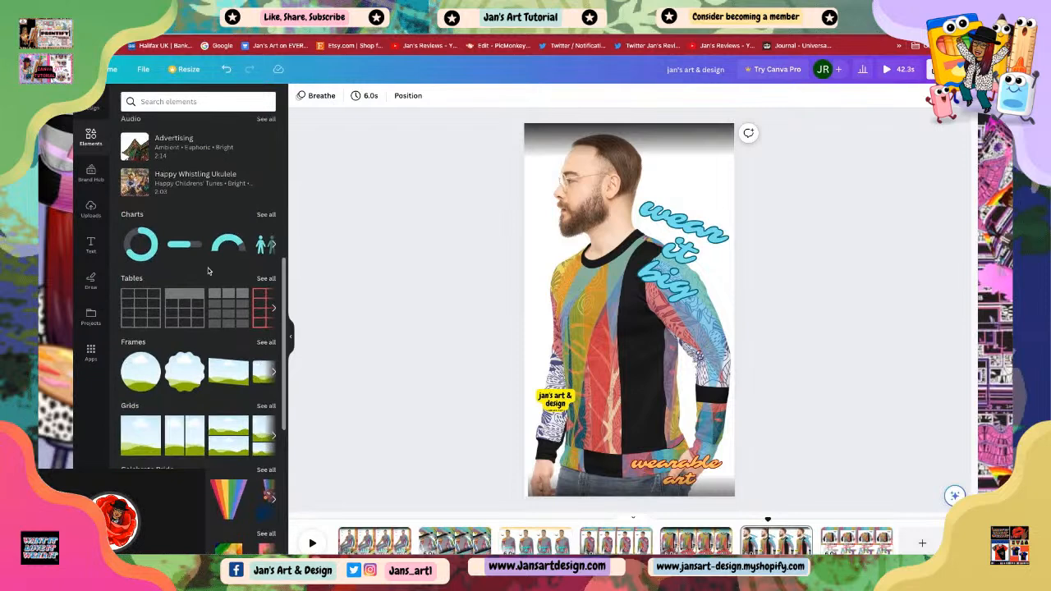
scroll(208, 268, "up", 6)
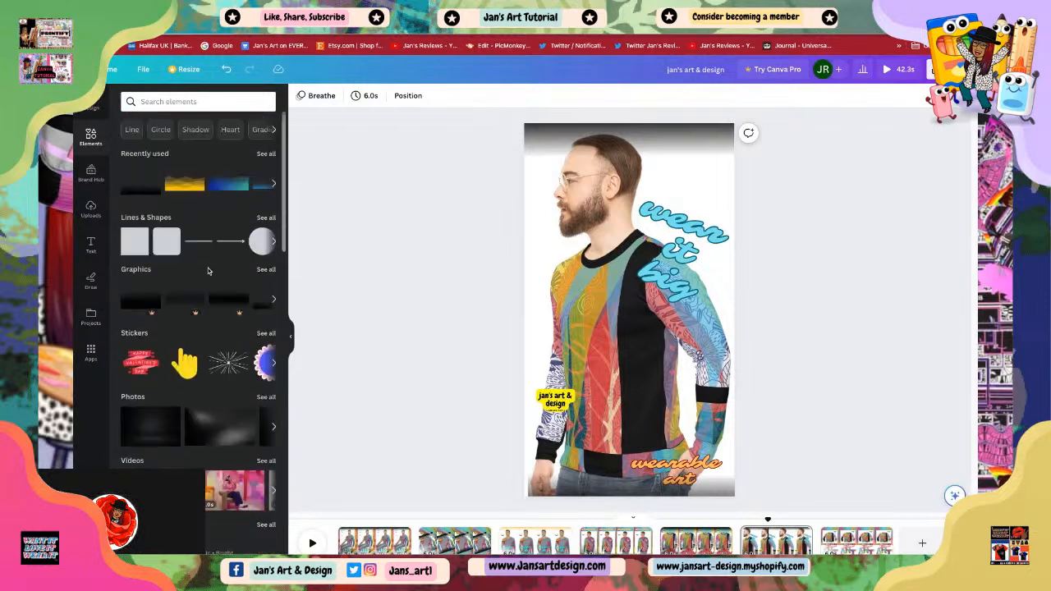
left_click(267, 154)
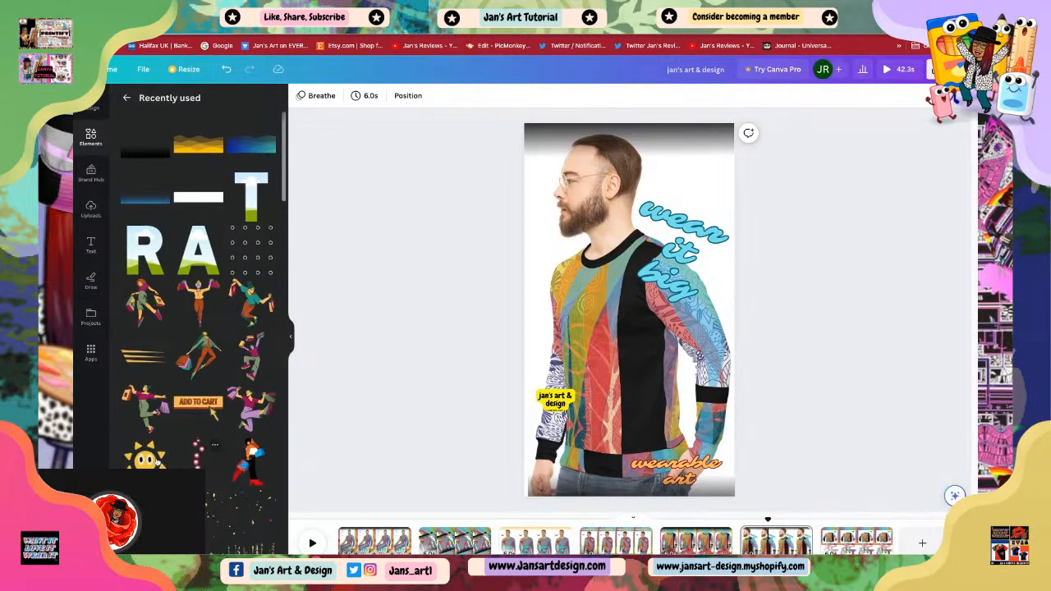
scroll(158, 460, "down", 5)
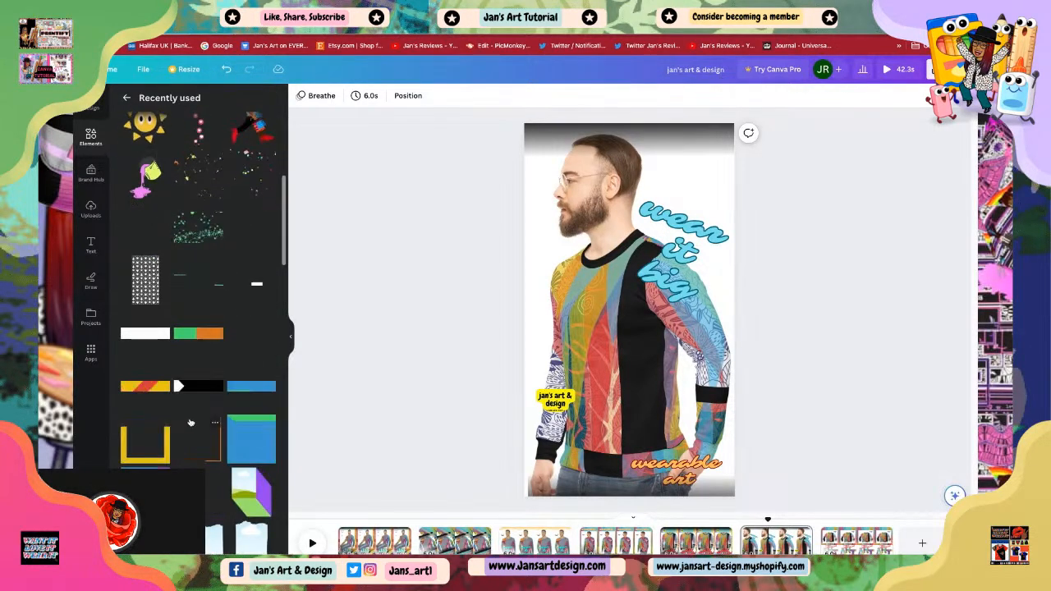
scroll(190, 423, "down", 5)
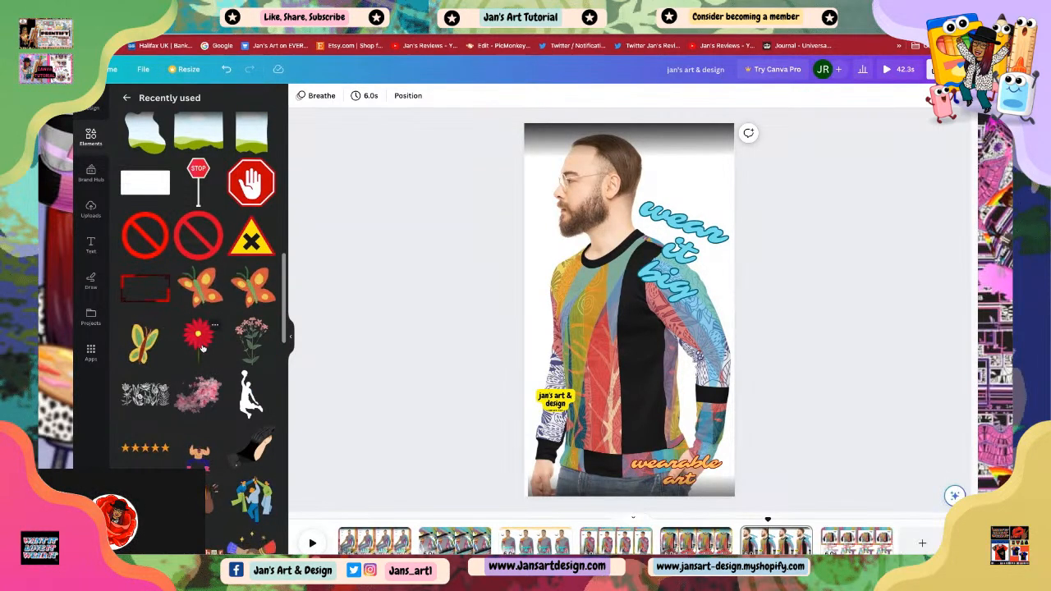
scroll(203, 348, "down", 10)
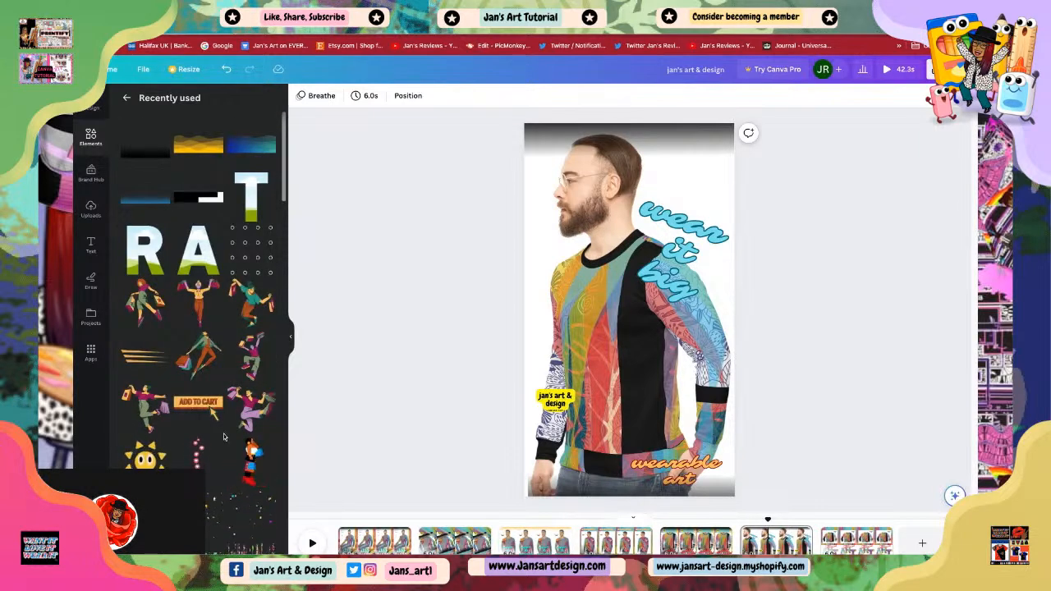
left_click(198, 401)
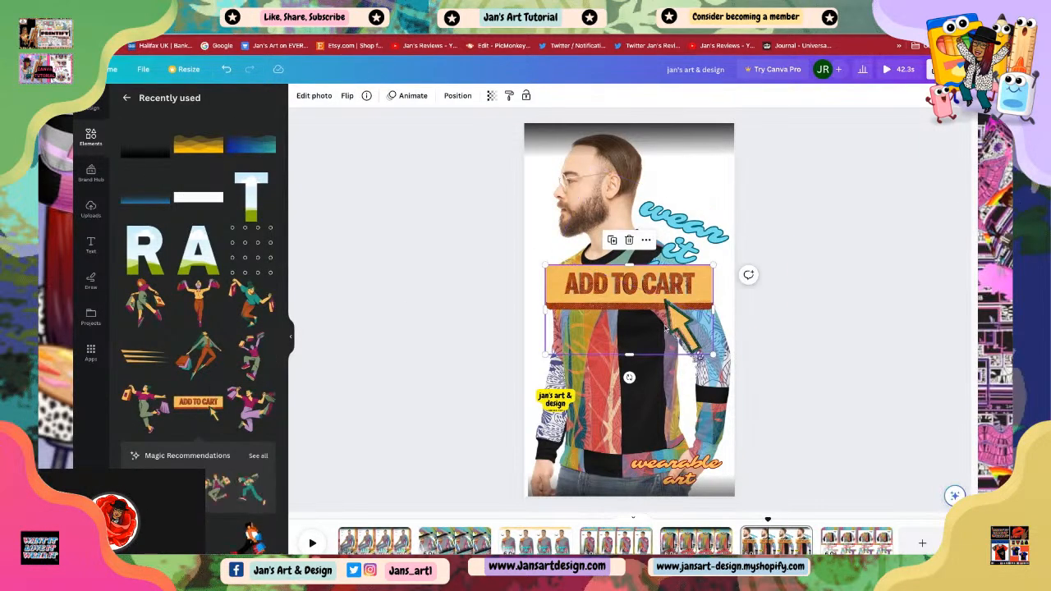
left_click_drag(713, 355, 639, 316)
left_click_drag(590, 278, 679, 147)
Step: Nudge the 'wear it big' text slightly to the left
left_click(678, 251)
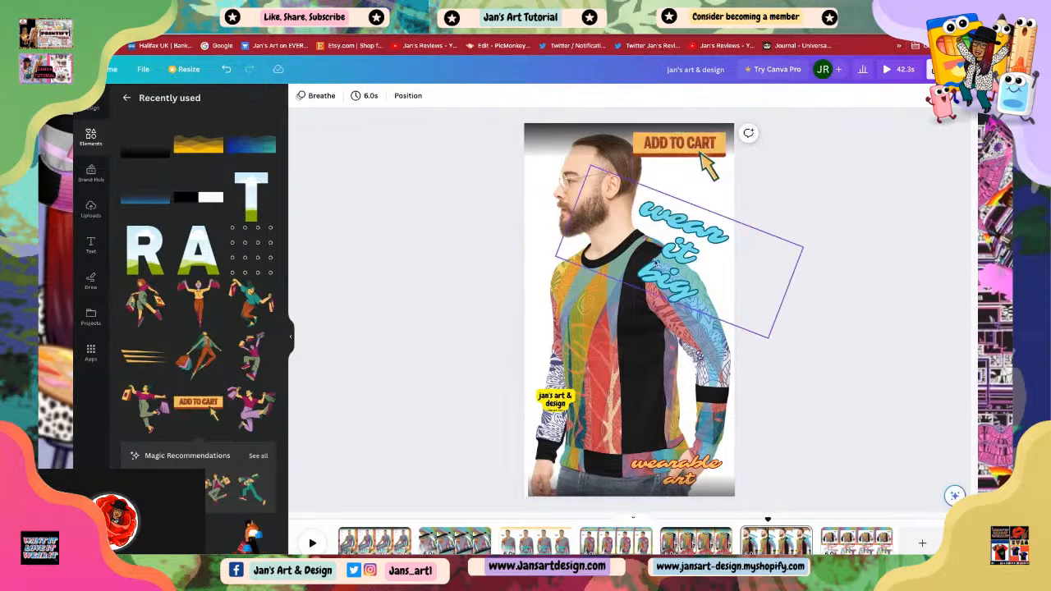
mouse_move(556, 257)
left_mouse_down()
mouse_move(530, 264)
mouse_move(545, 257)
left_mouse_up()
left_click(857, 434)
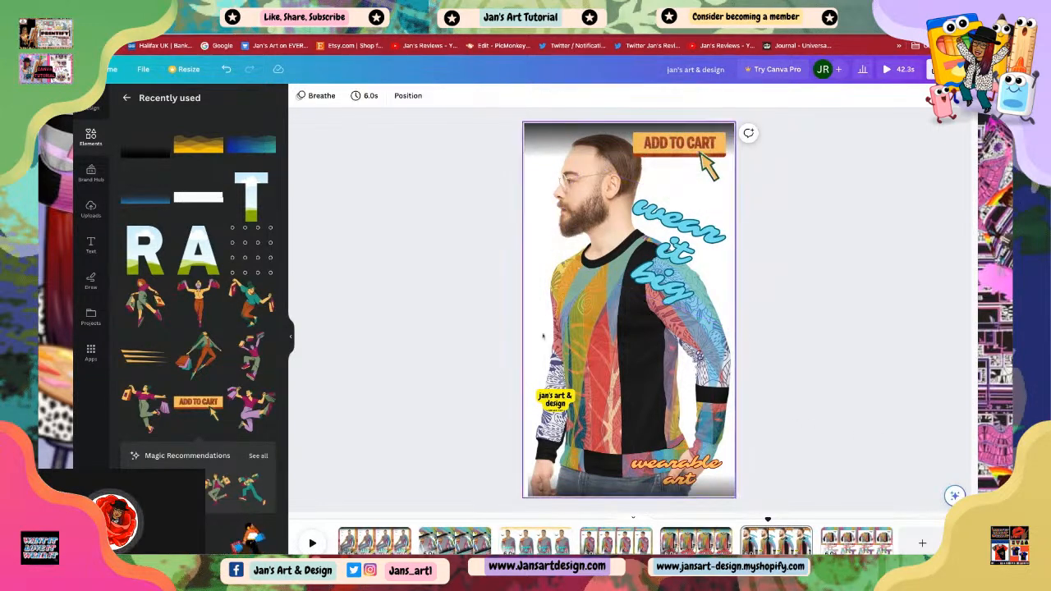
Step: Shrink the ADD TO CART sticker slightly in the top right corner
left_click(609, 359)
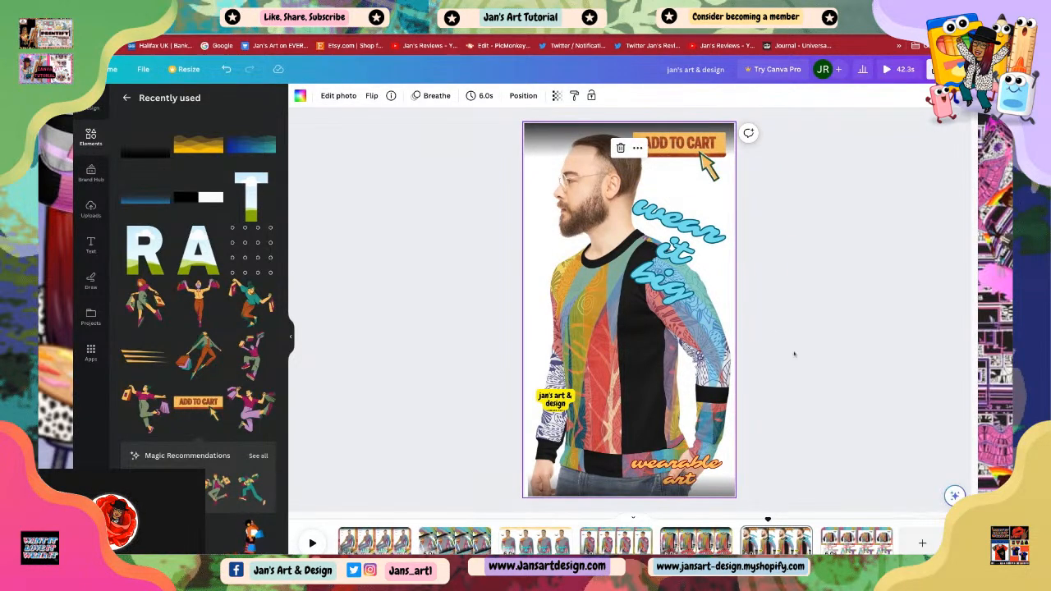
left_click(636, 177)
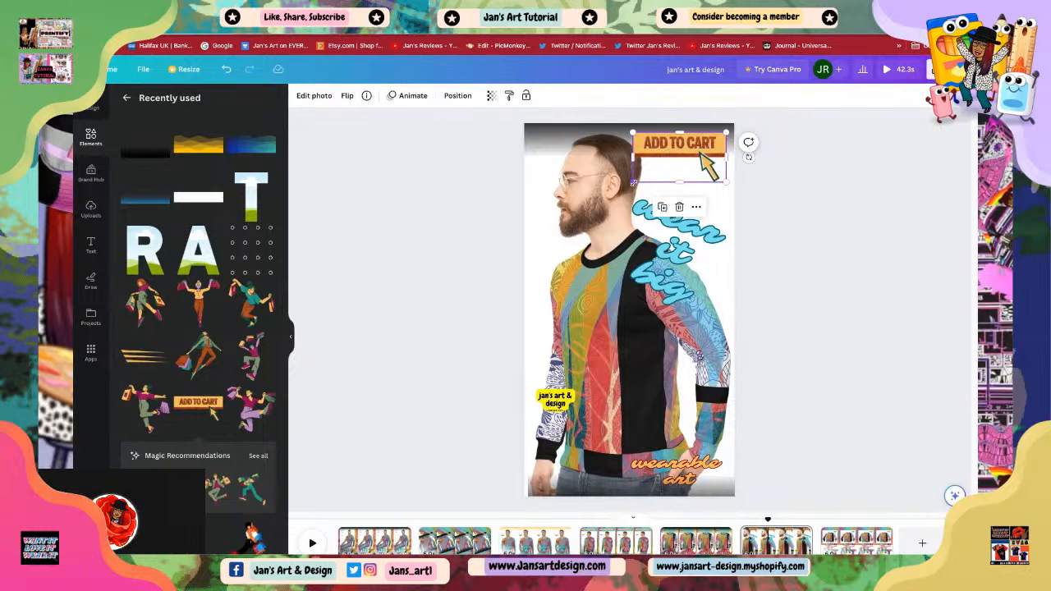
left_click(725, 152)
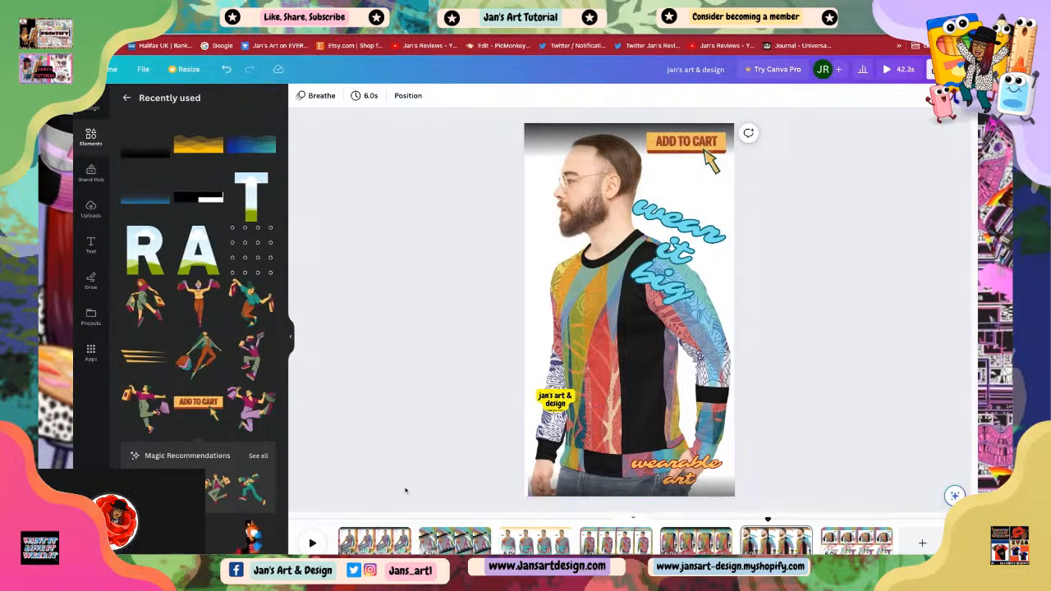
Step: Reposition the 'wear it big' text slightly lower along the shoulder
scroll(177, 197, "down", 3)
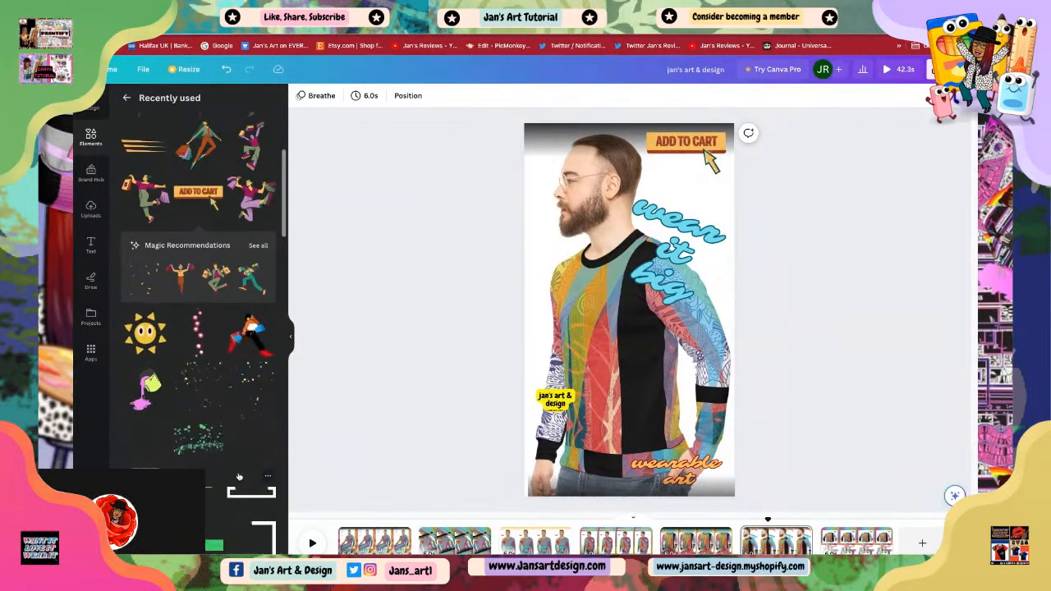
left_click(658, 274)
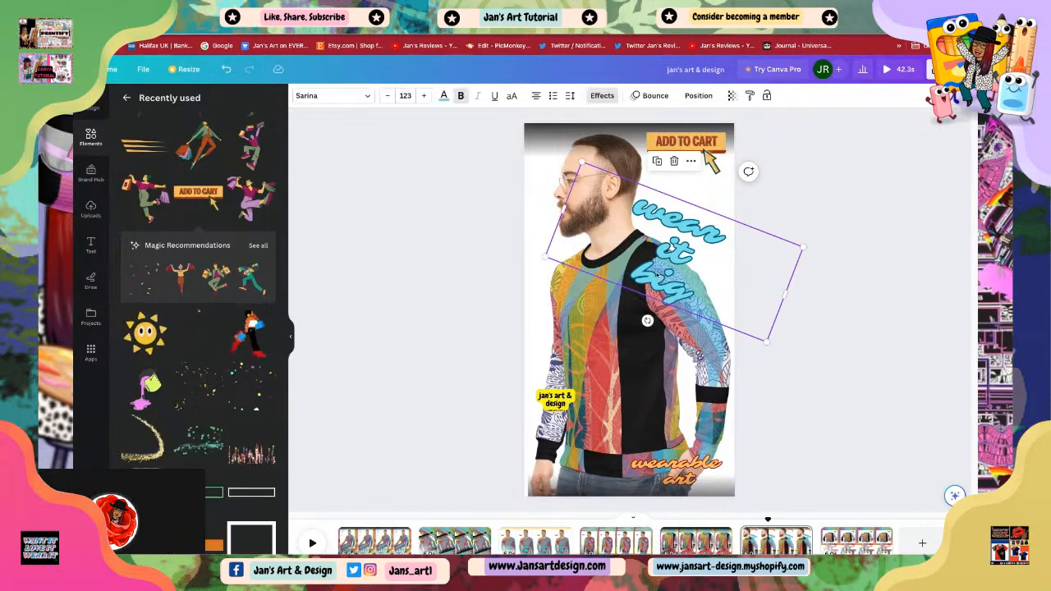
left_click(819, 433)
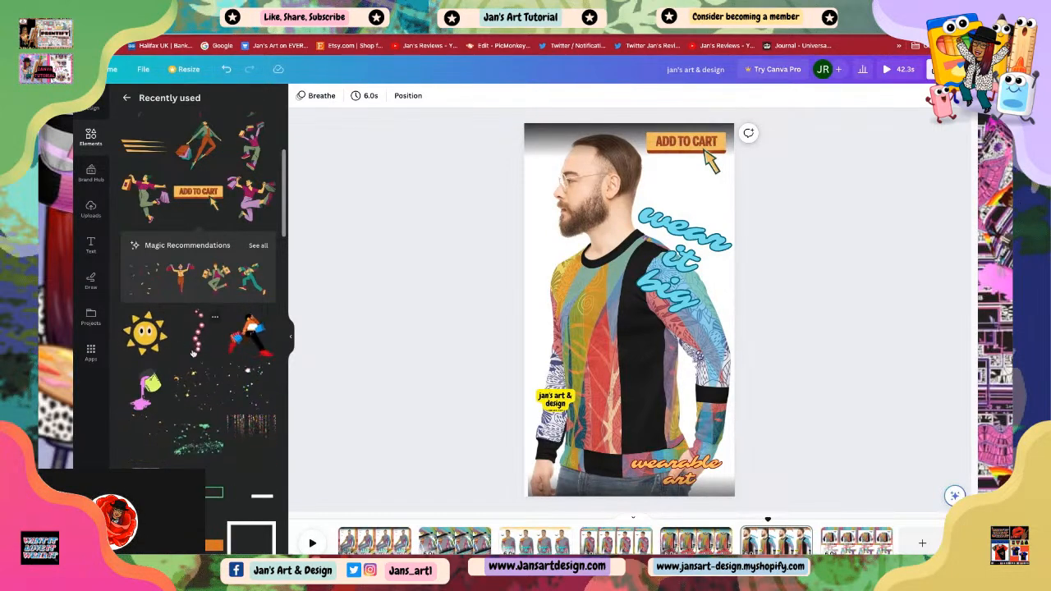
Step: Browse the recently used elements list for another decoration
scroll(148, 341, "down", 5)
scroll(160, 415, "down", 8)
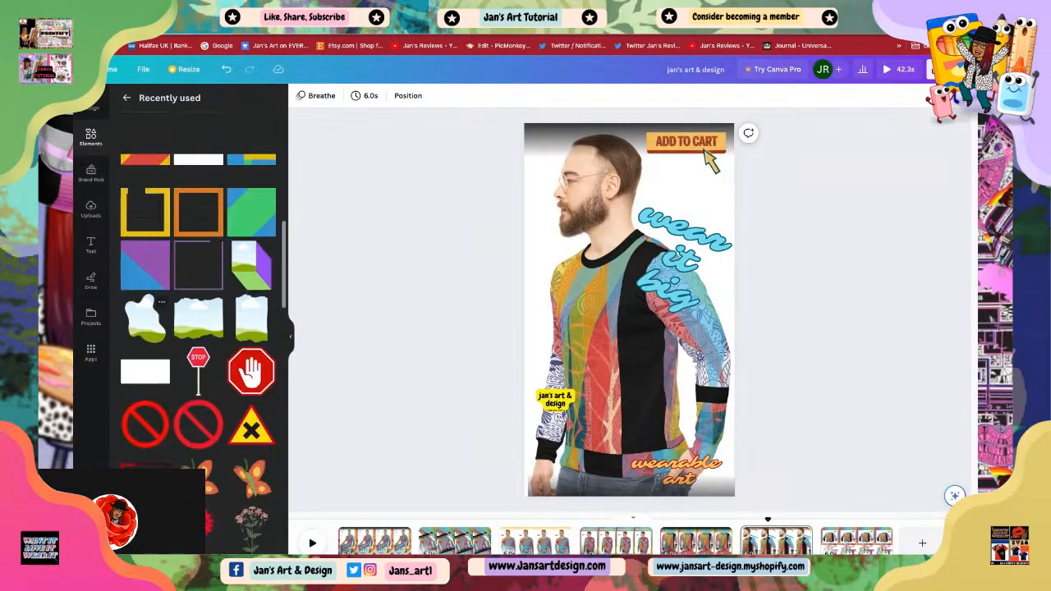
scroll(175, 415, "down", 10)
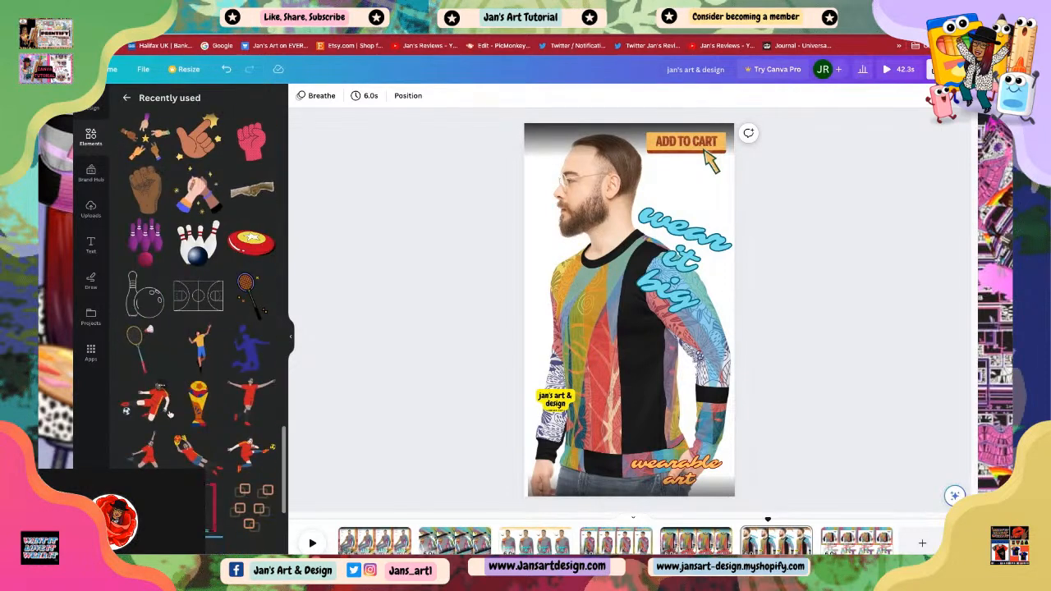
scroll(180, 421, "down", 3)
scroll(180, 420, "down", 6)
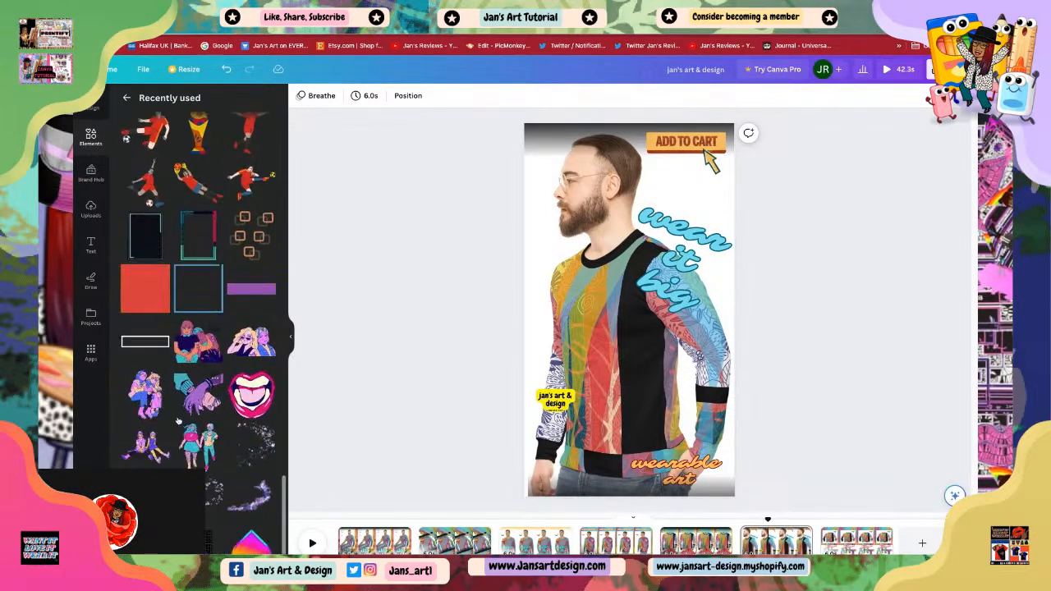
scroll(205, 426, "down", 5)
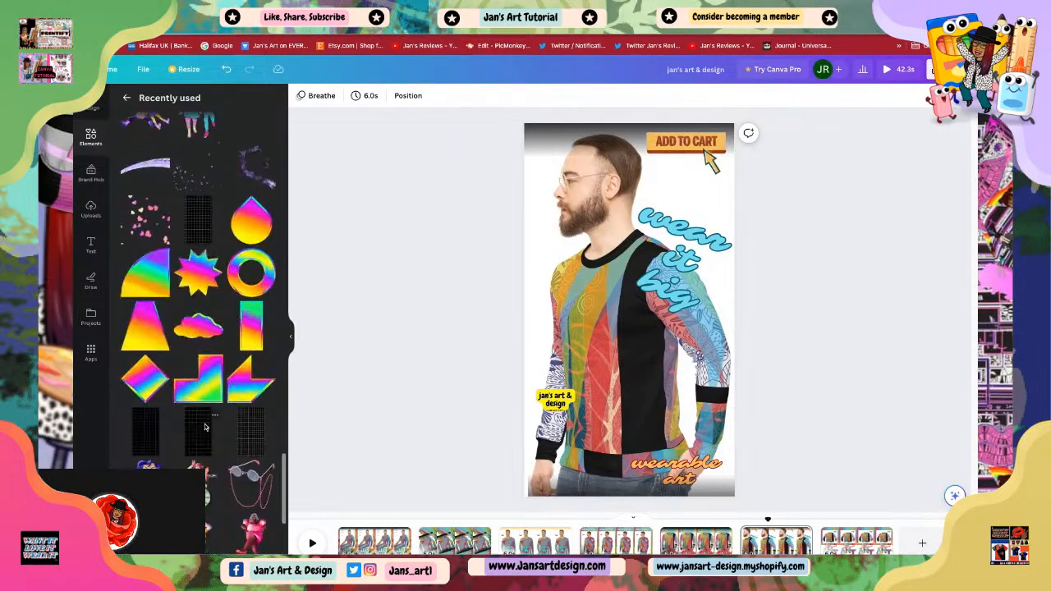
scroll(207, 428, "down", 3)
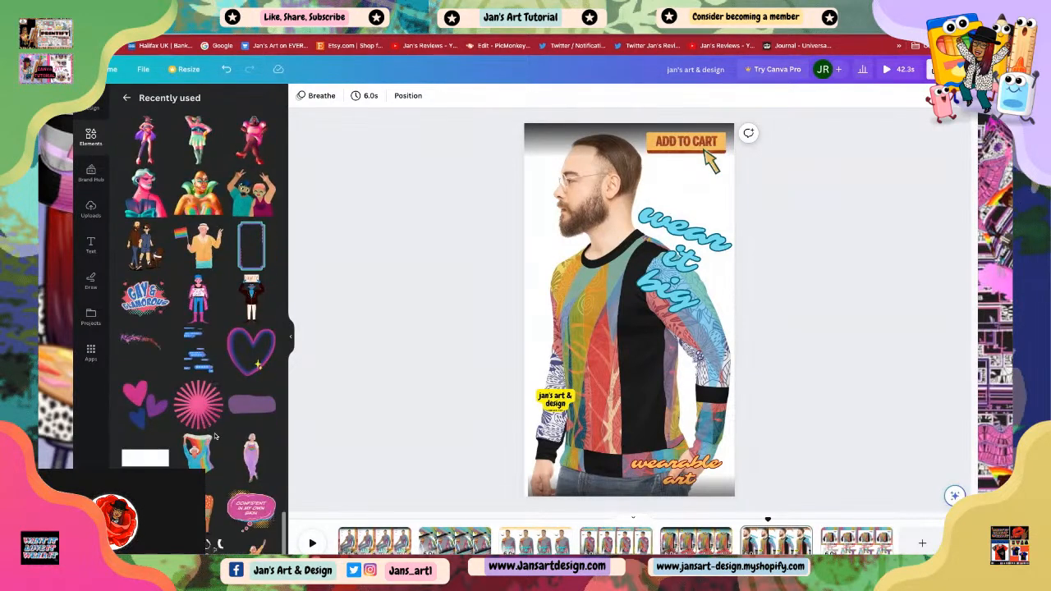
scroll(219, 438, "down", 2)
scroll(201, 444, "down", 3)
scroll(197, 448, "down", 3)
scroll(199, 328, "down", 3)
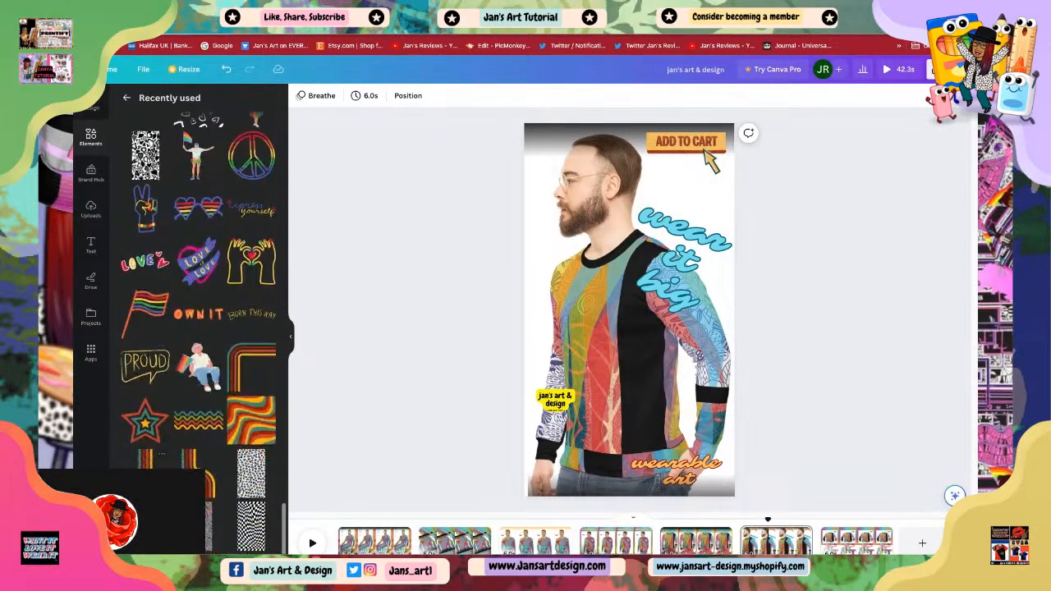
scroll(198, 328, "down", 5)
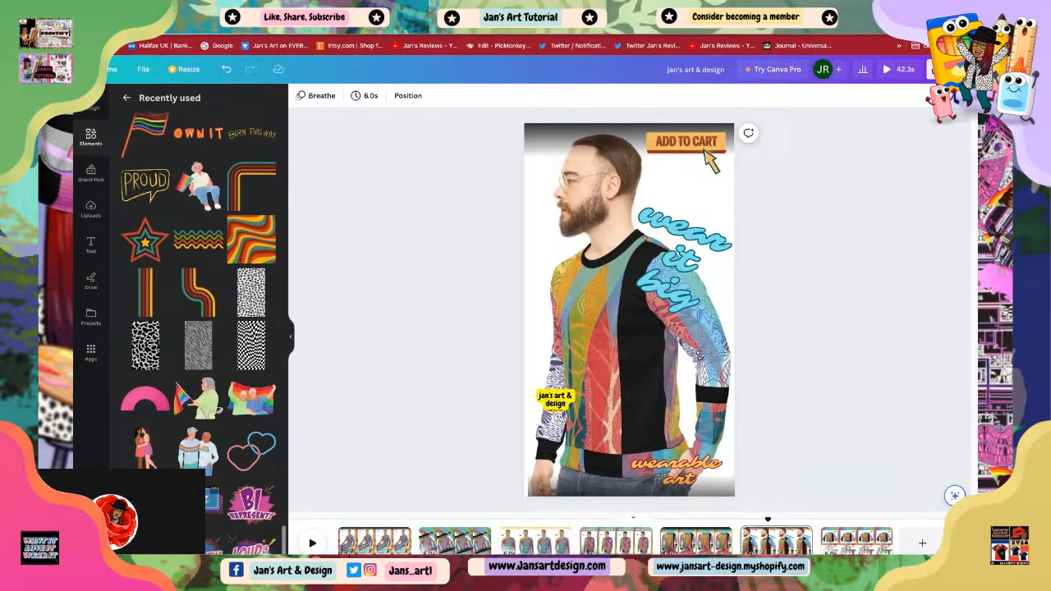
scroll(199, 329, "down", 10)
scroll(210, 447, "up", 20)
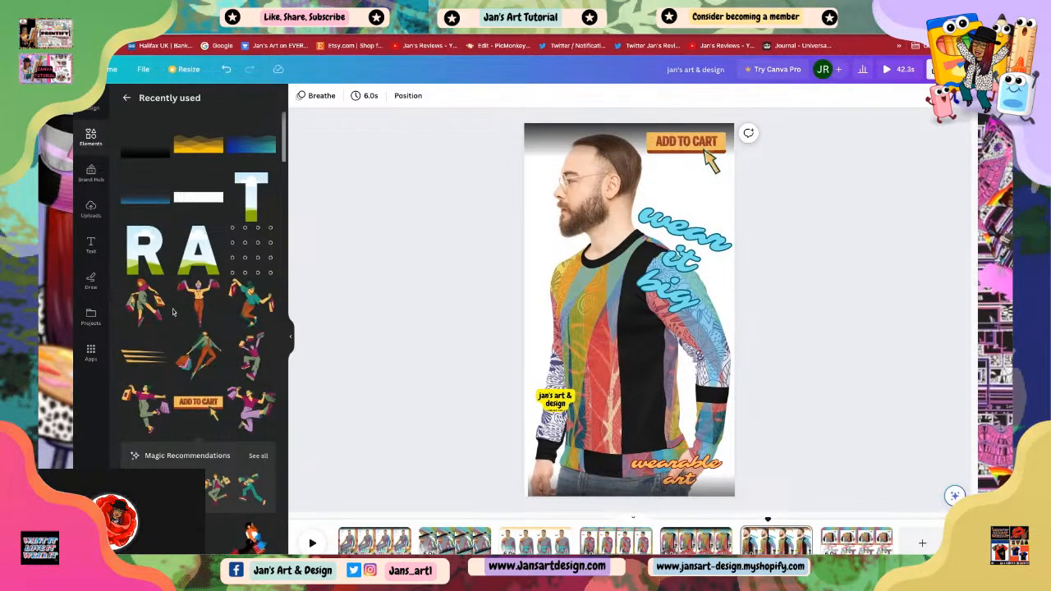
Step: Enlarge the 'jan's art & design' logo on the lower left of the sweatshirt
left_click(557, 400)
left_click_drag(575, 390, 578, 414)
left_click(436, 376)
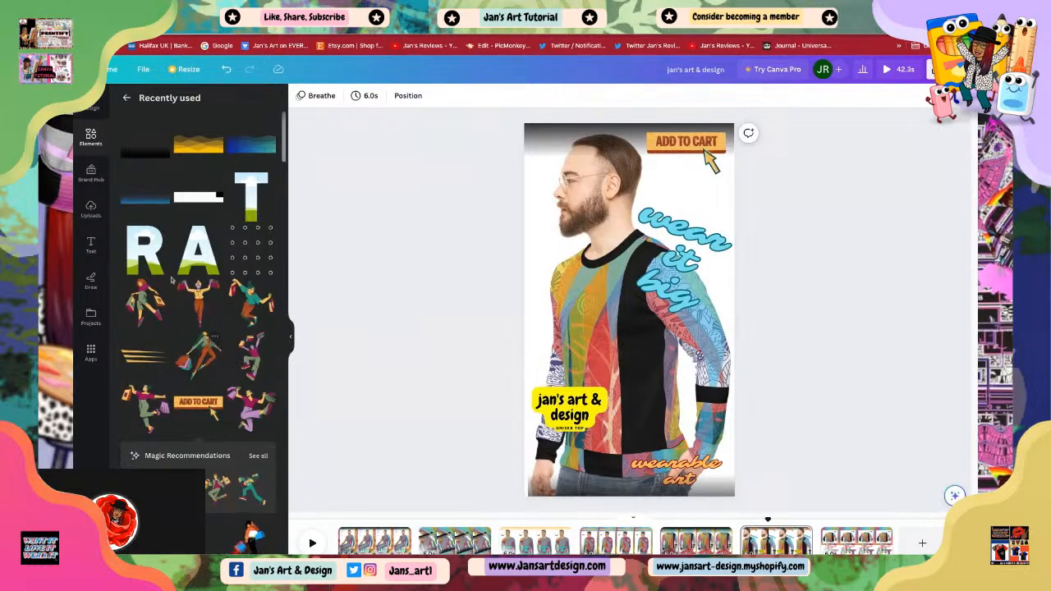
Step: Add a jumping shopper illustration from the magic recommendations to the scene
scroll(204, 407, "down", 3)
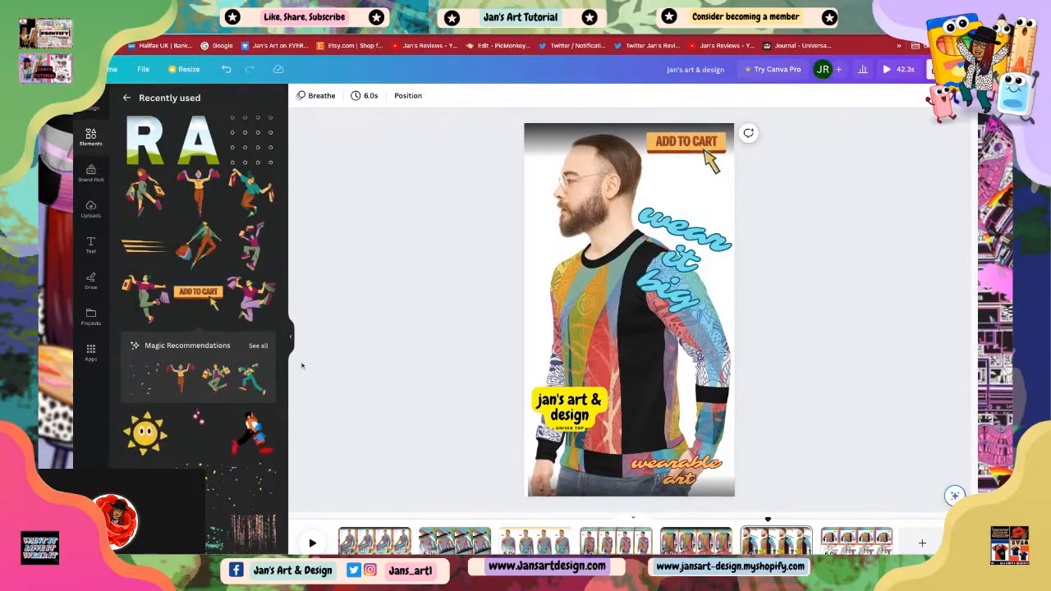
left_click(259, 346)
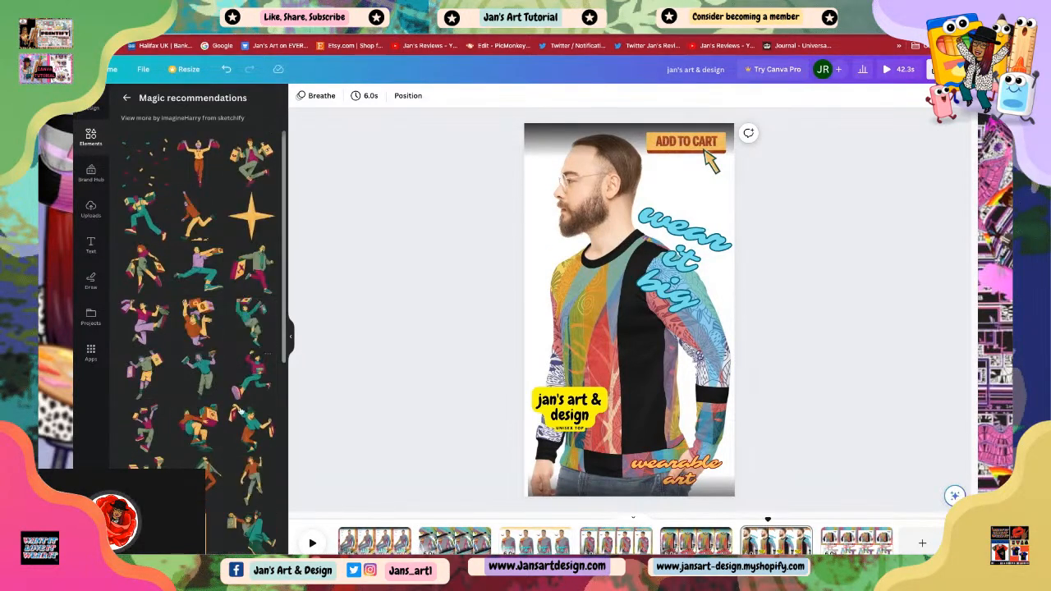
scroll(247, 419, "down", 2)
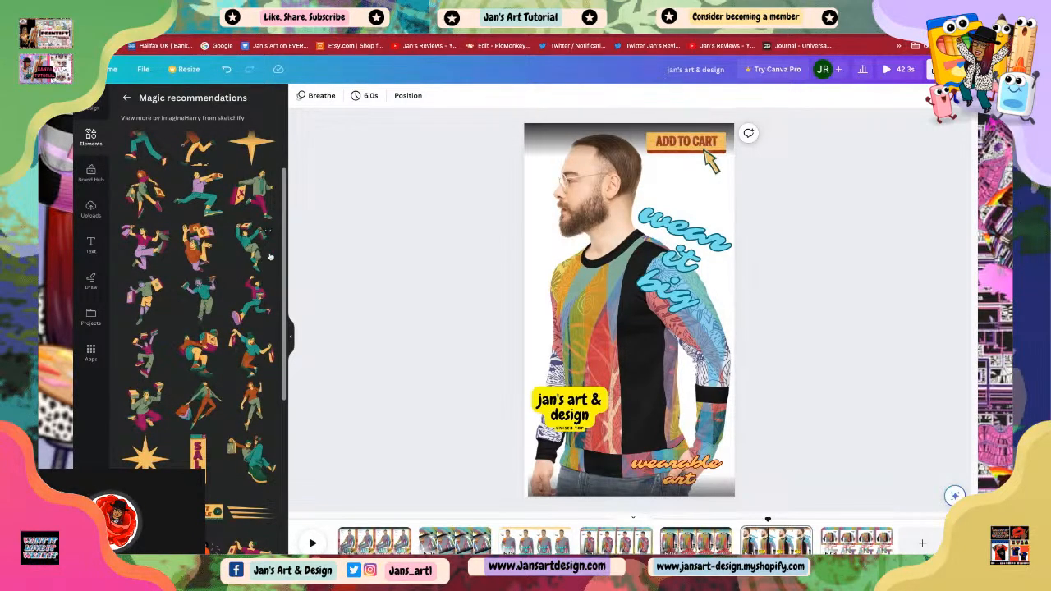
left_click(149, 309)
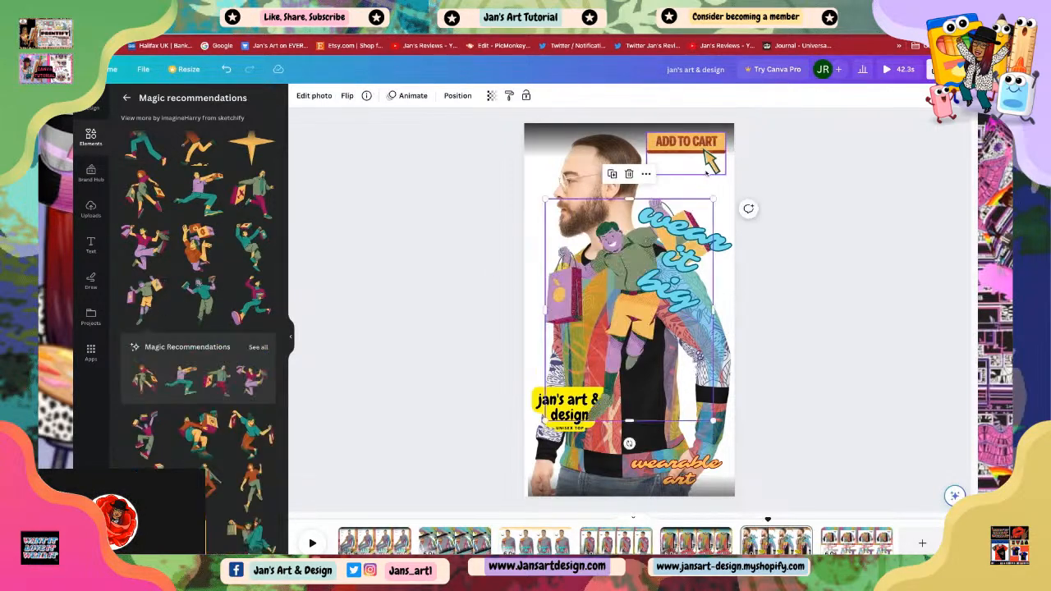
Step: Shrink the shopper illustration and place it on the left sleeve above the logo
left_click_drag(713, 199, 597, 319)
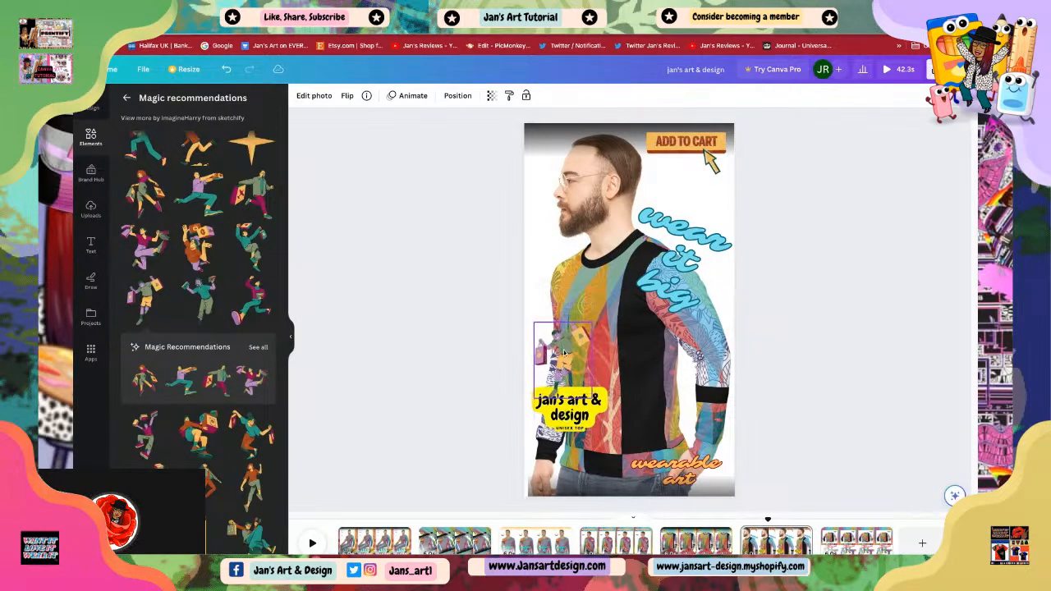
left_click_drag(565, 353, 572, 345)
left_click(771, 417)
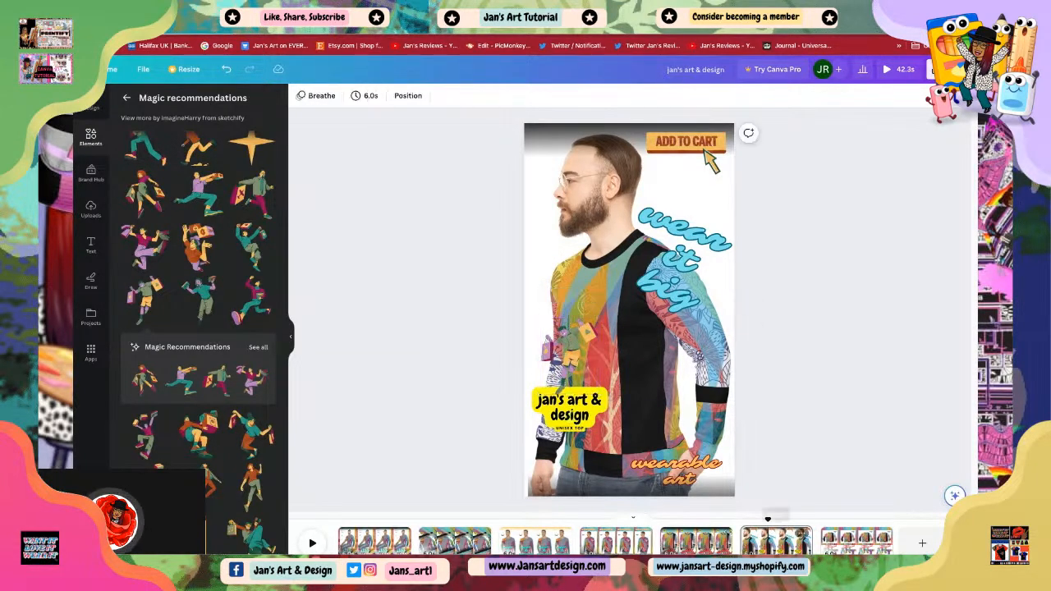
Step: Move the 'jan's art & design' logo slightly lower on the sweatshirt
left_click(567, 425)
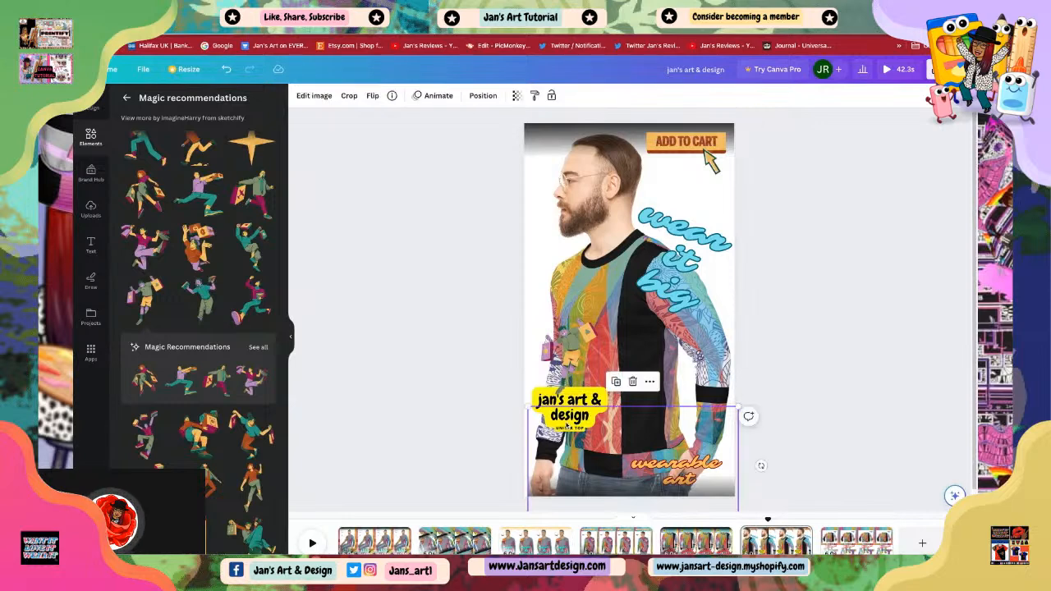
double_click(568, 421)
left_click(835, 409)
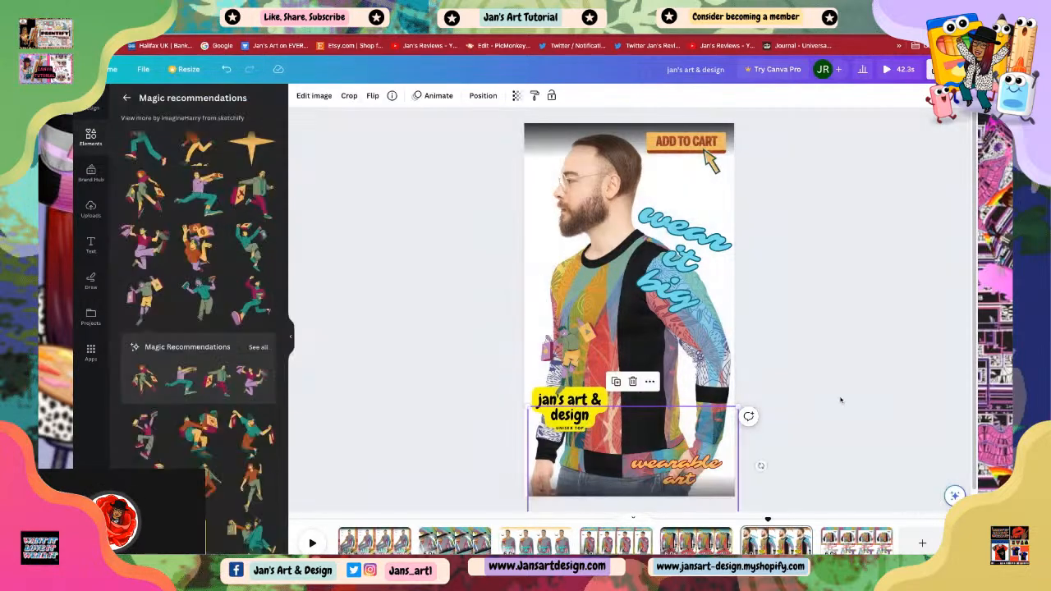
left_click_drag(570, 408, 570, 430)
Step: Move the shopper illustration down so it sits just above the logo
left_click_drag(568, 344, 572, 379)
left_click(579, 382)
left_click(574, 380)
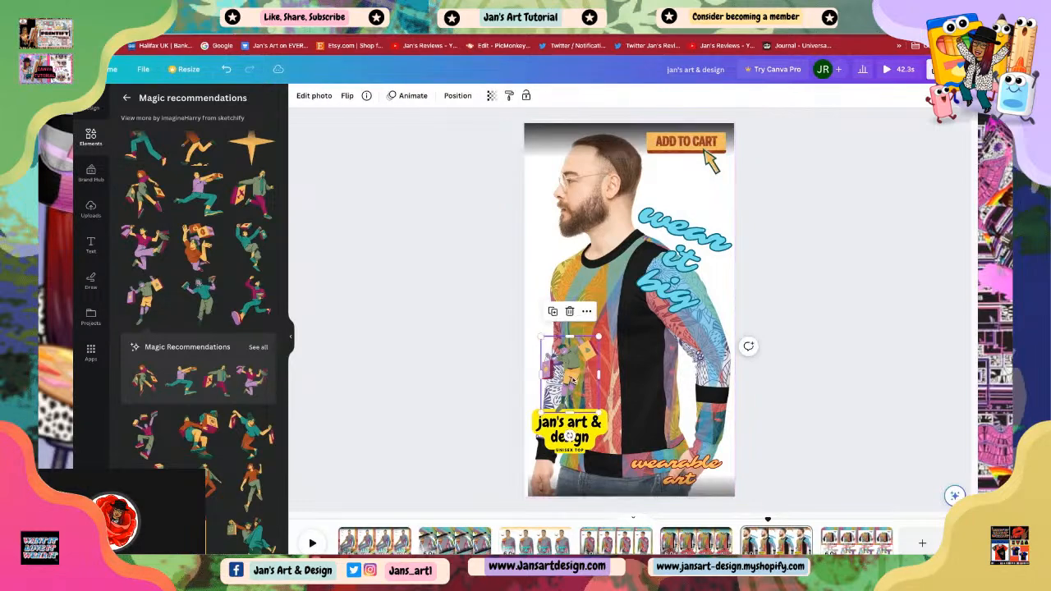
Step: Apply the Chroma filter to the shopper illustration
left_click(316, 95)
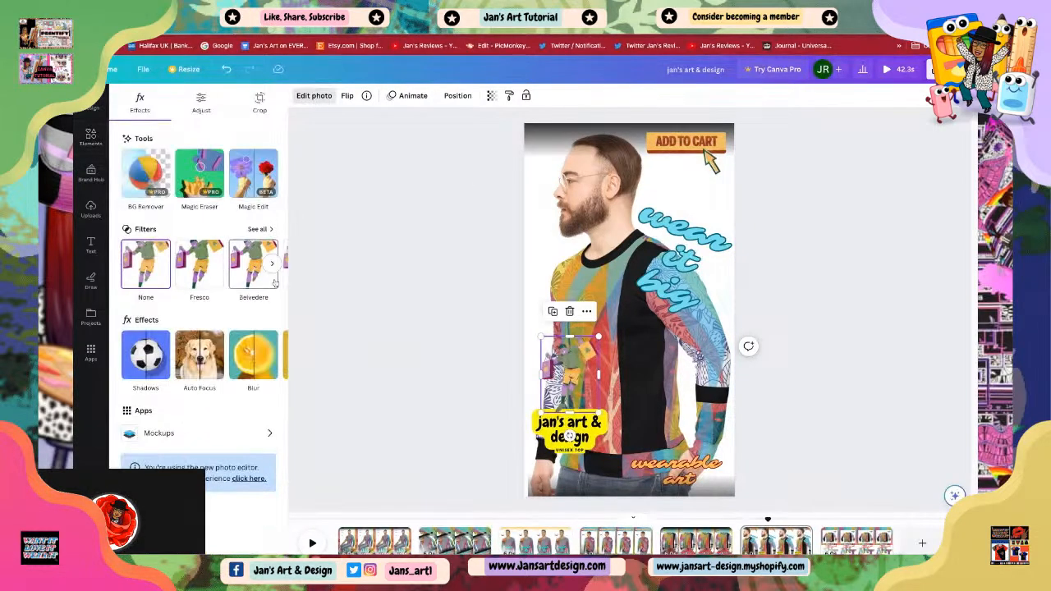
left_click(257, 230)
scroll(212, 349, "down", 3)
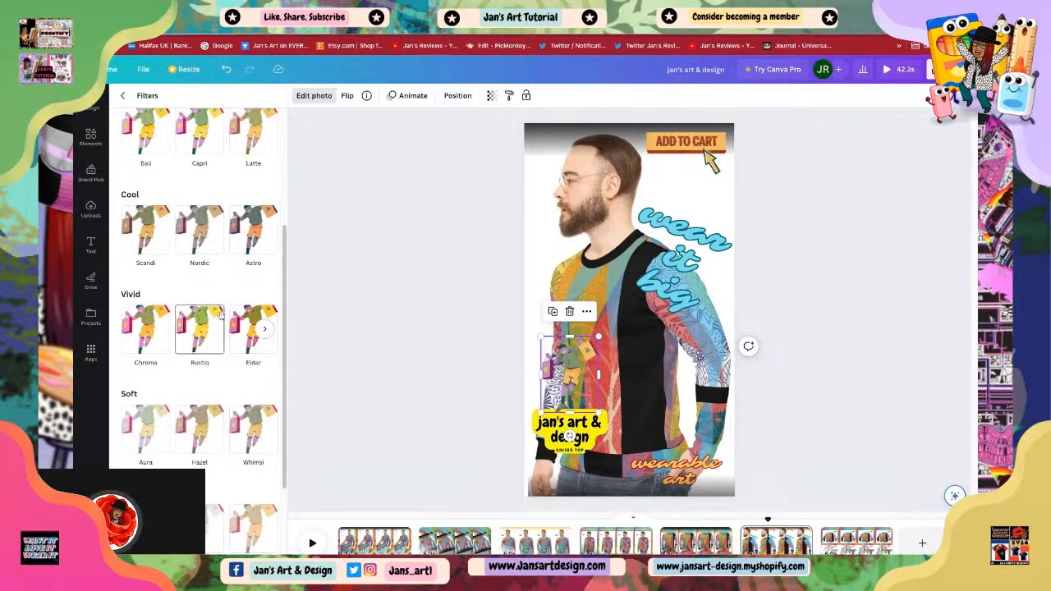
left_click(152, 330)
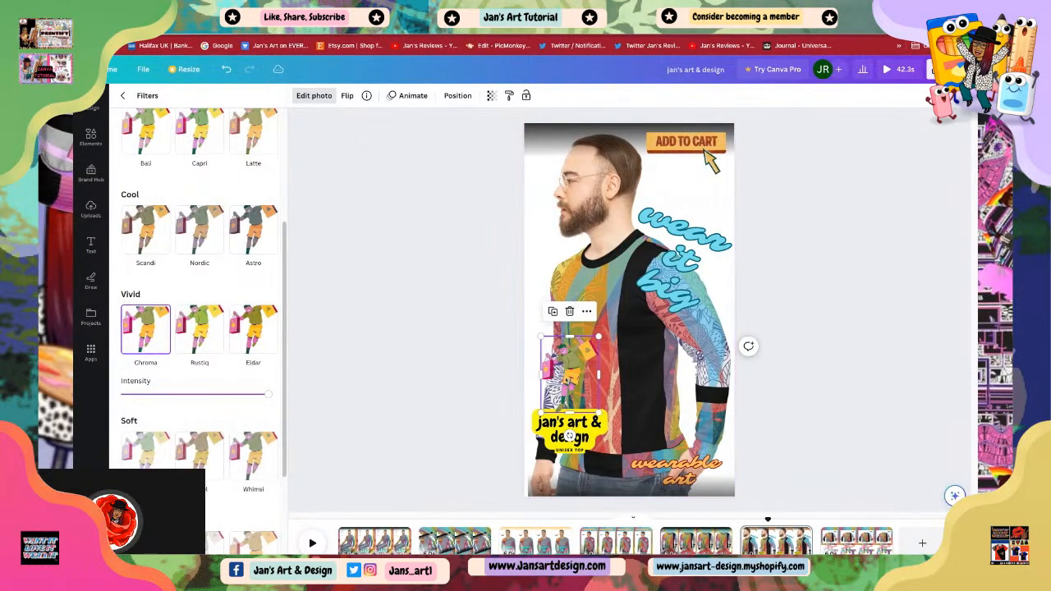
Step: Move the shopper illustration to the upper right, just below the ADD TO CART sticker
left_click_drag(572, 384, 706, 195)
left_click_drag(706, 157, 708, 156)
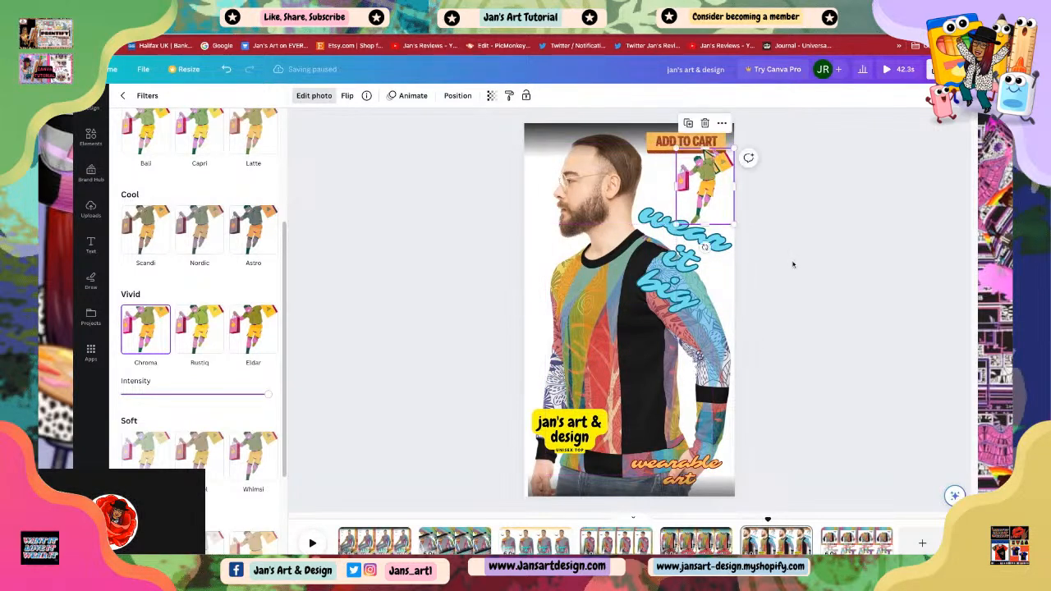
left_click(790, 245)
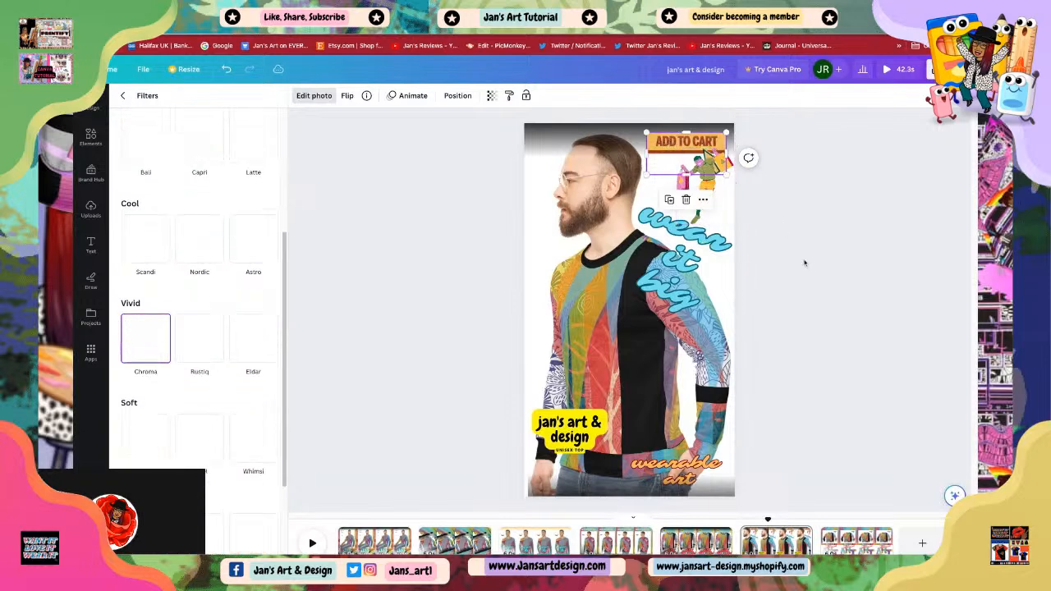
left_click(674, 141)
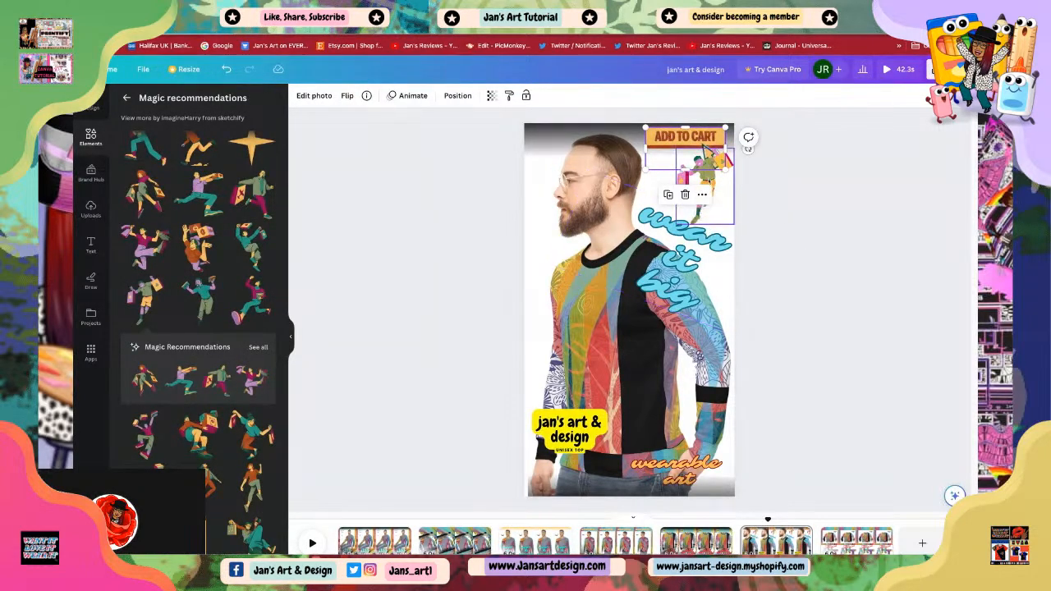
left_click(708, 186)
left_click_drag(709, 185, 706, 189)
left_click(805, 272)
left_click(698, 200)
left_click(809, 214)
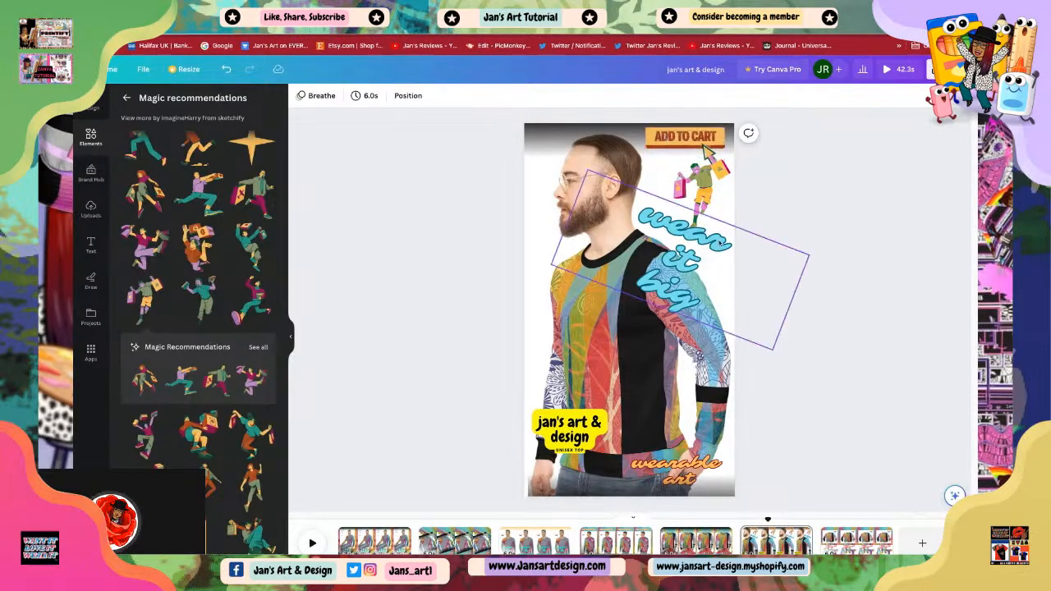
left_click(627, 412)
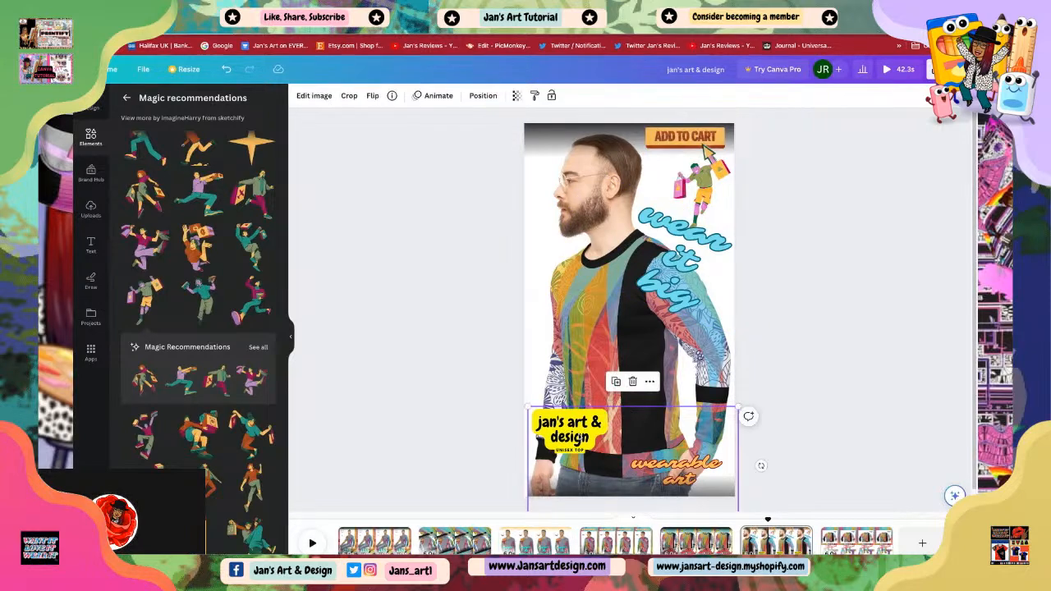
left_click(839, 403)
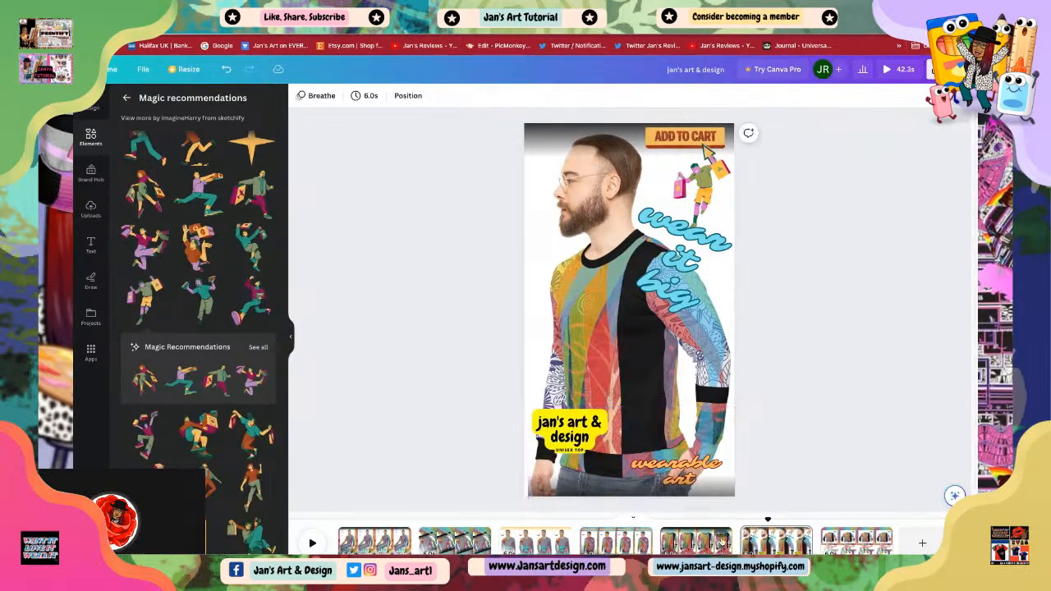
Step: Open the first scene and enlarge the seated model photo slightly
left_click(366, 541)
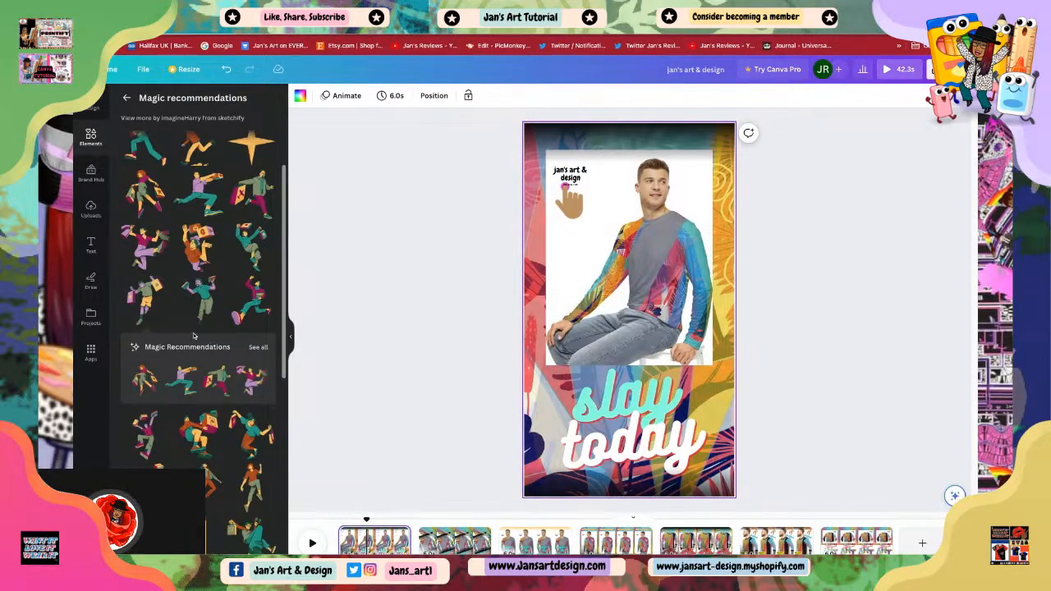
left_click(628, 291)
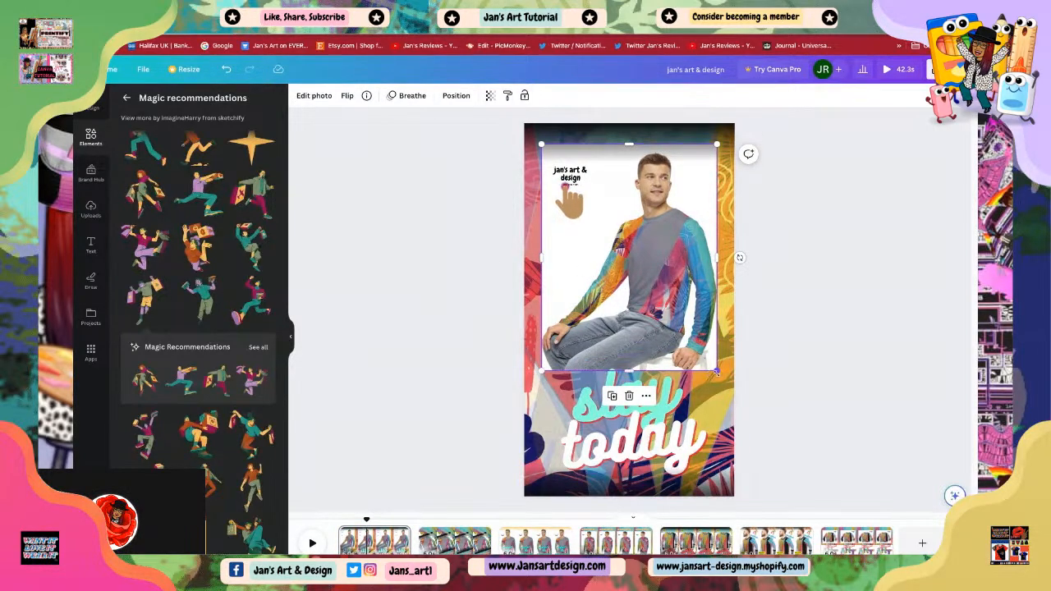
left_click_drag(716, 372, 724, 380)
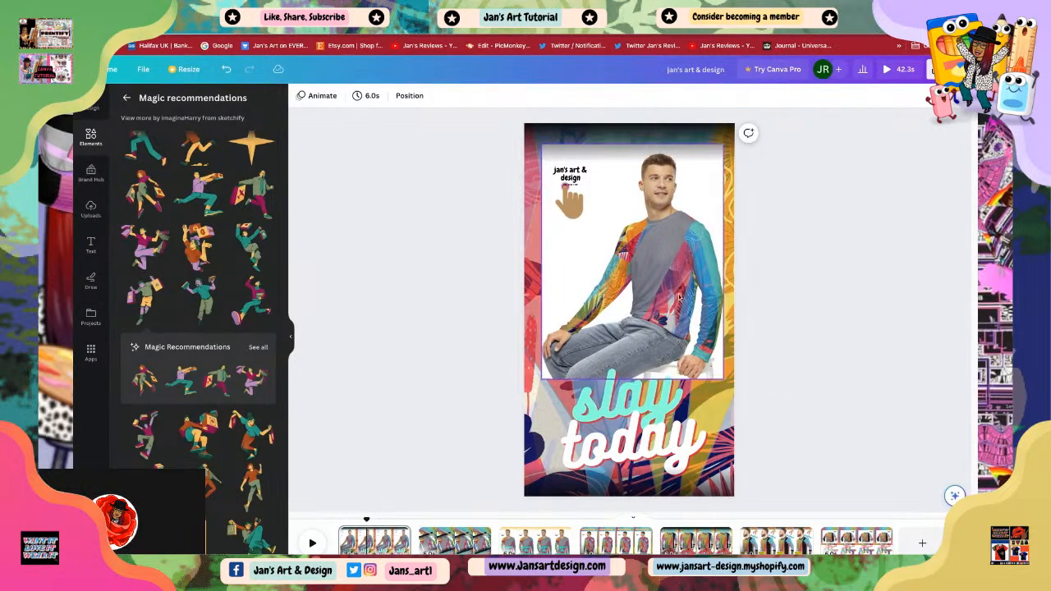
left_click_drag(661, 318, 660, 318)
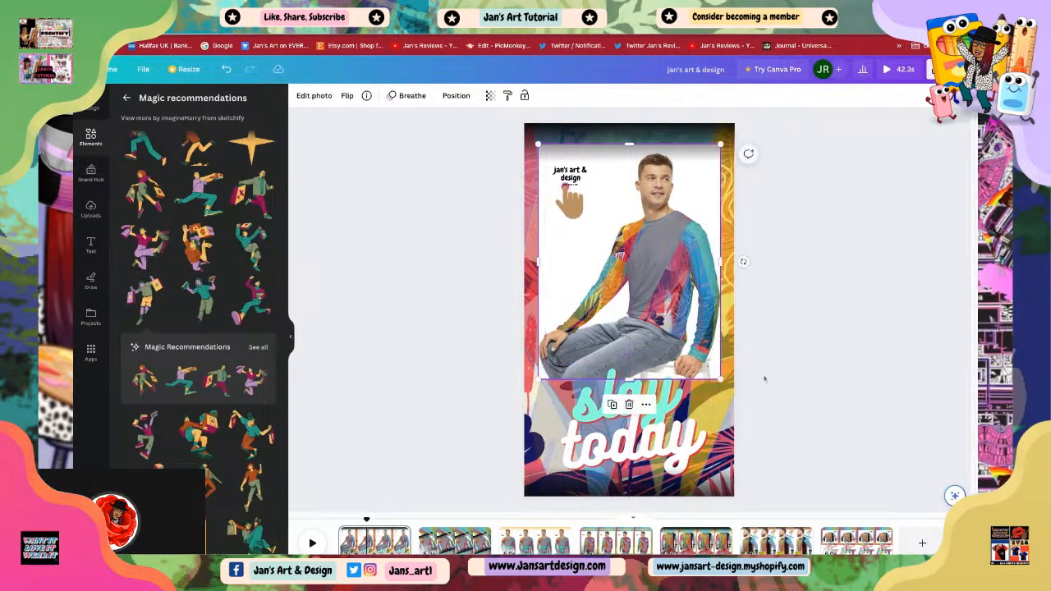
left_click(348, 440)
Step: Browse the magic recommendations list for a decoration for the first scene
scroll(197, 329, "down", 5)
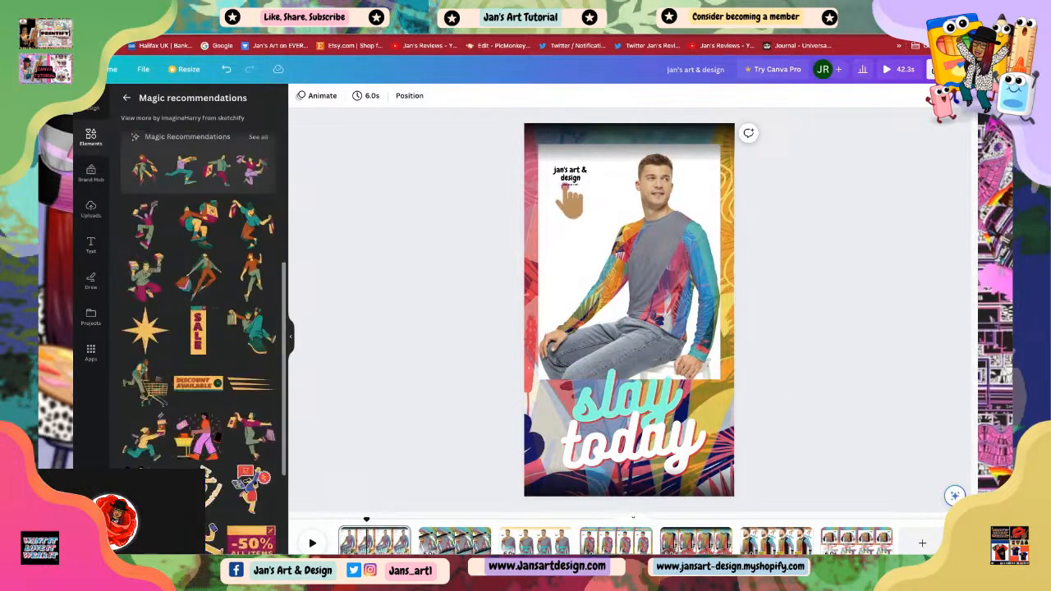
scroll(197, 329, "down", 5)
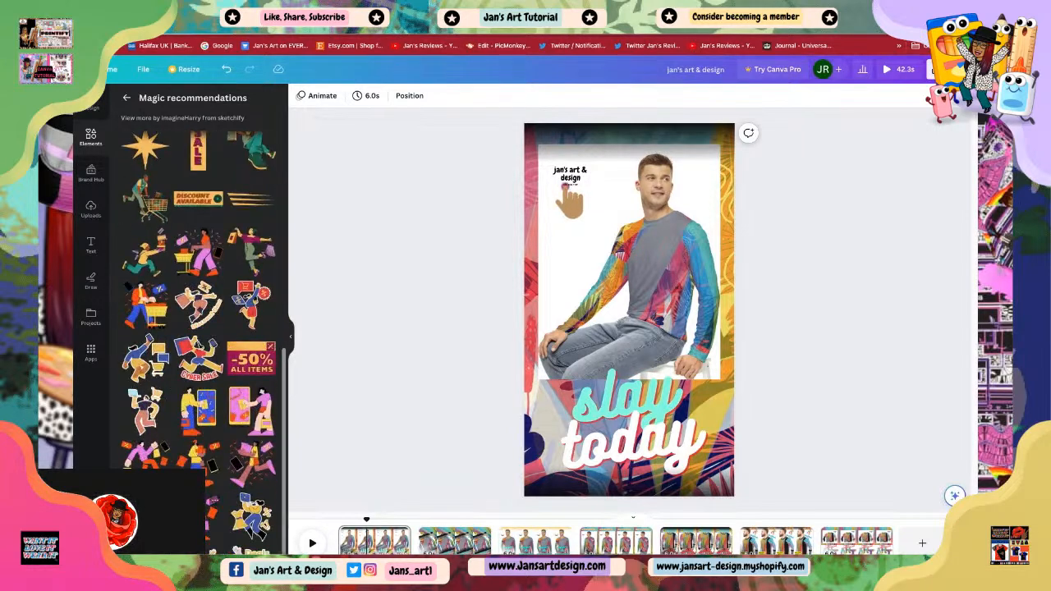
scroll(197, 329, "down", 1)
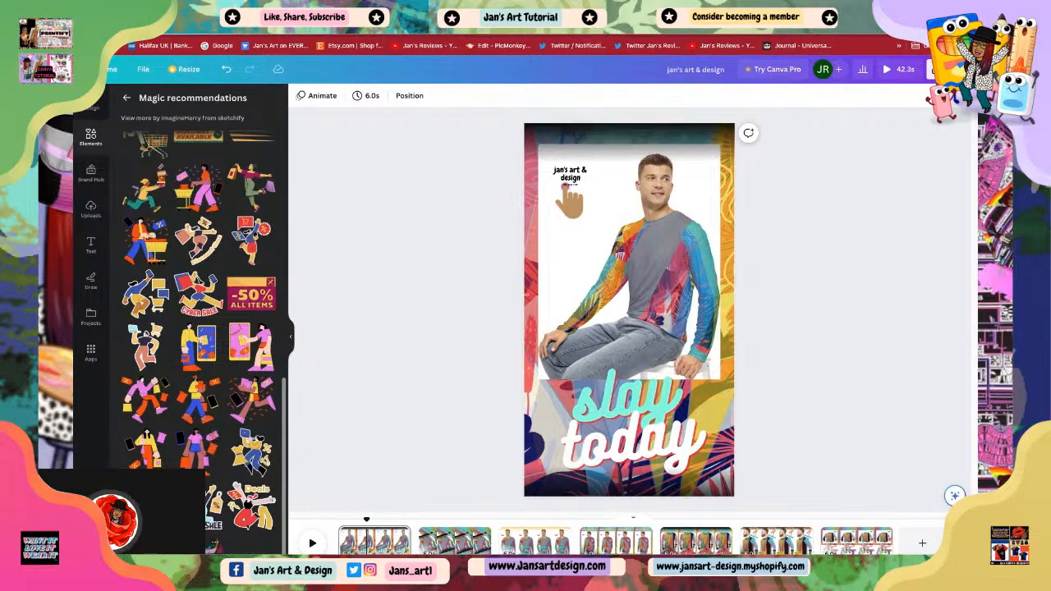
scroll(148, 306, "up", 2)
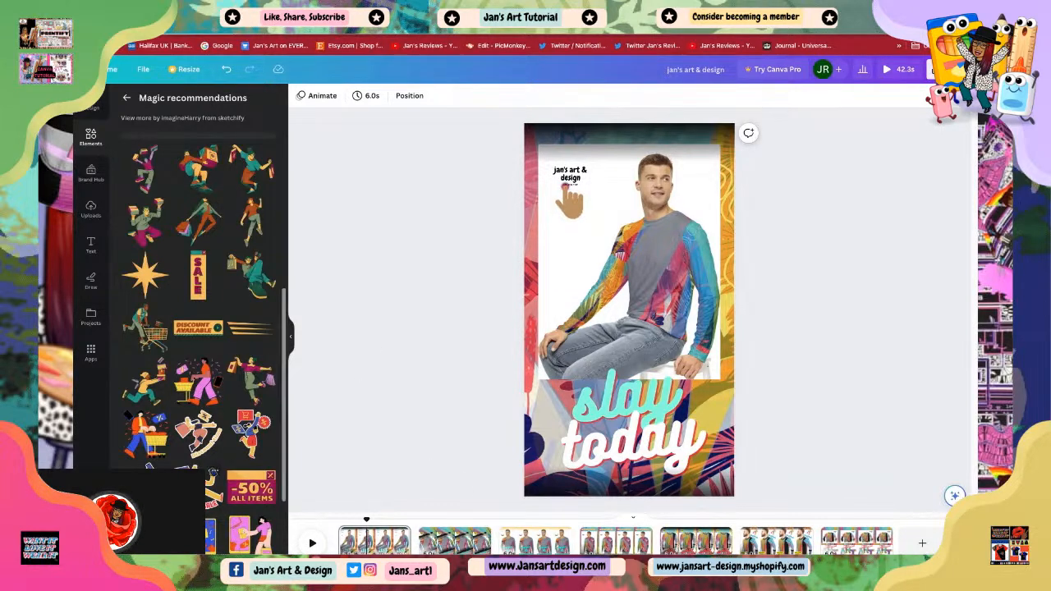
scroll(199, 329, "down", 1)
scroll(199, 329, "up", 1)
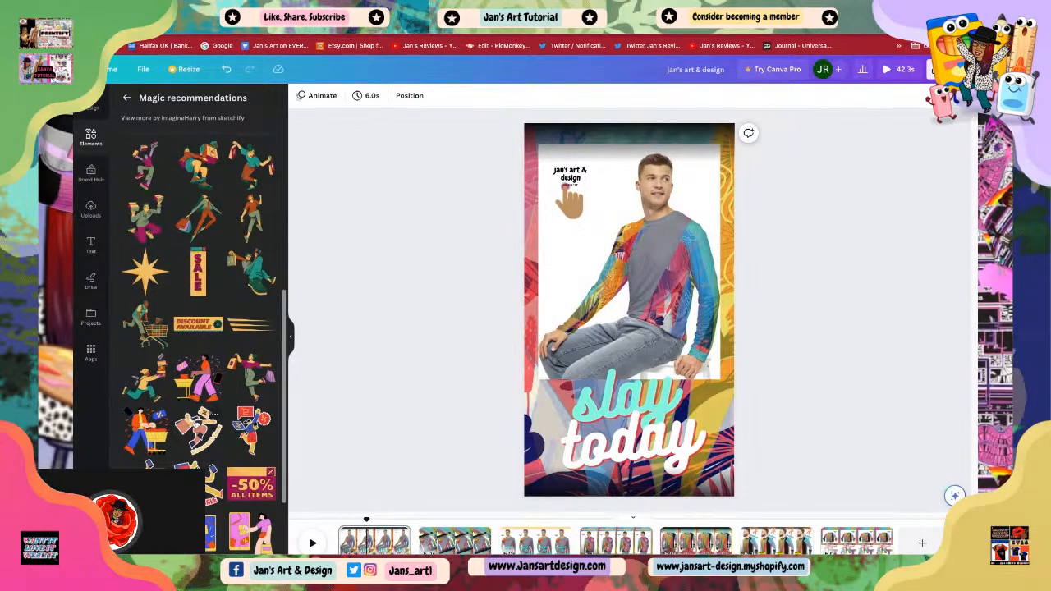
scroll(199, 329, "up", 1)
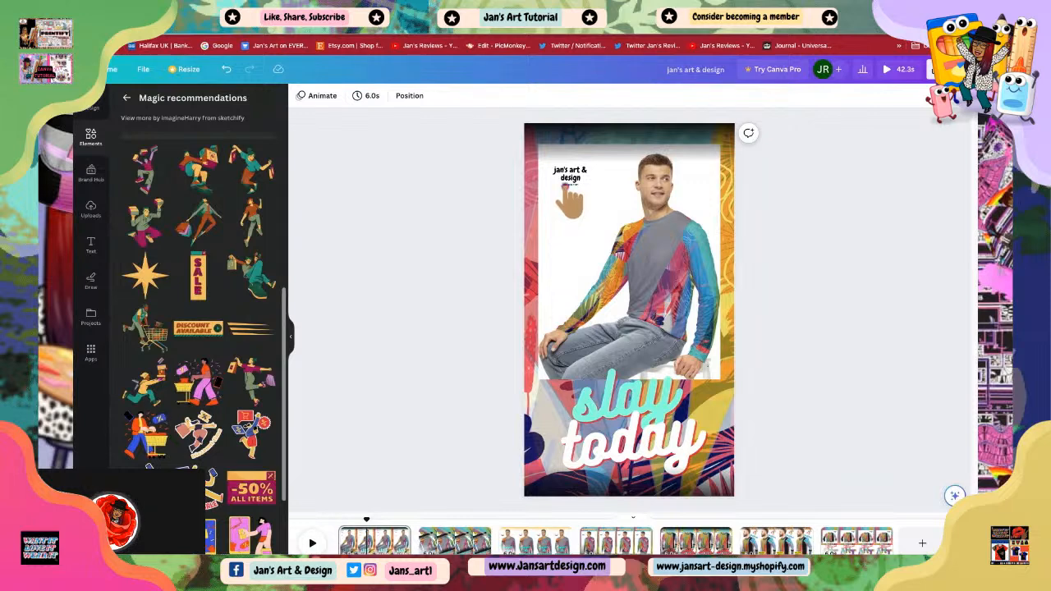
scroll(189, 454, "up", 2)
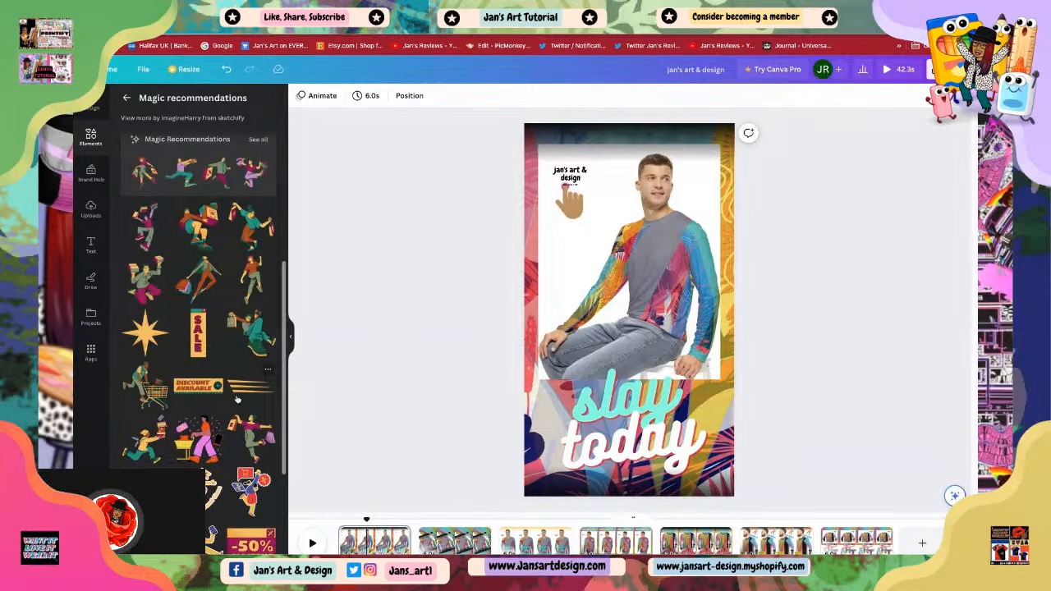
scroll(217, 386, "up", 1)
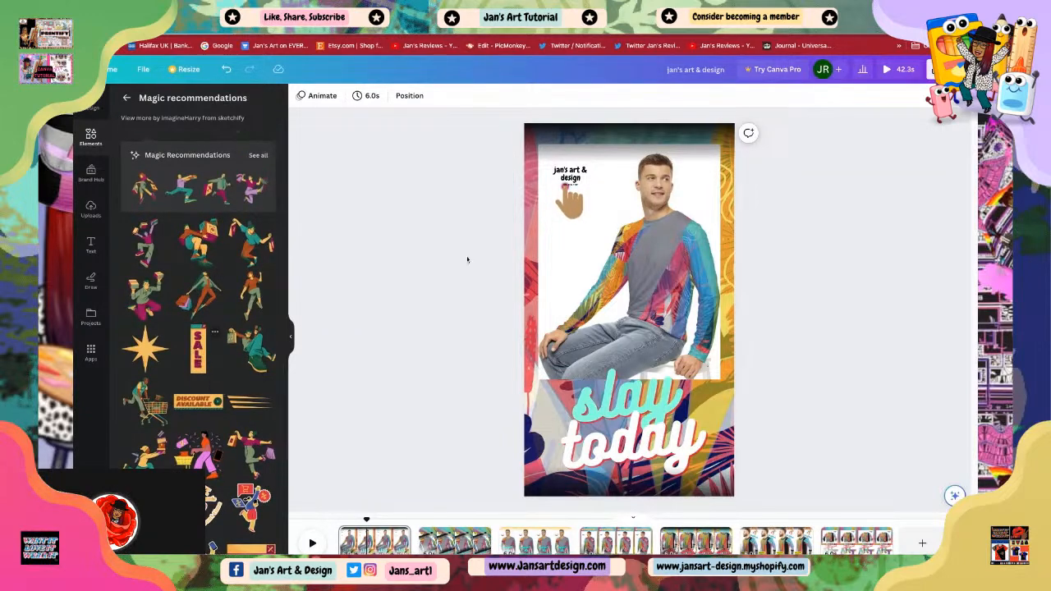
scroll(198, 342, "up", 2)
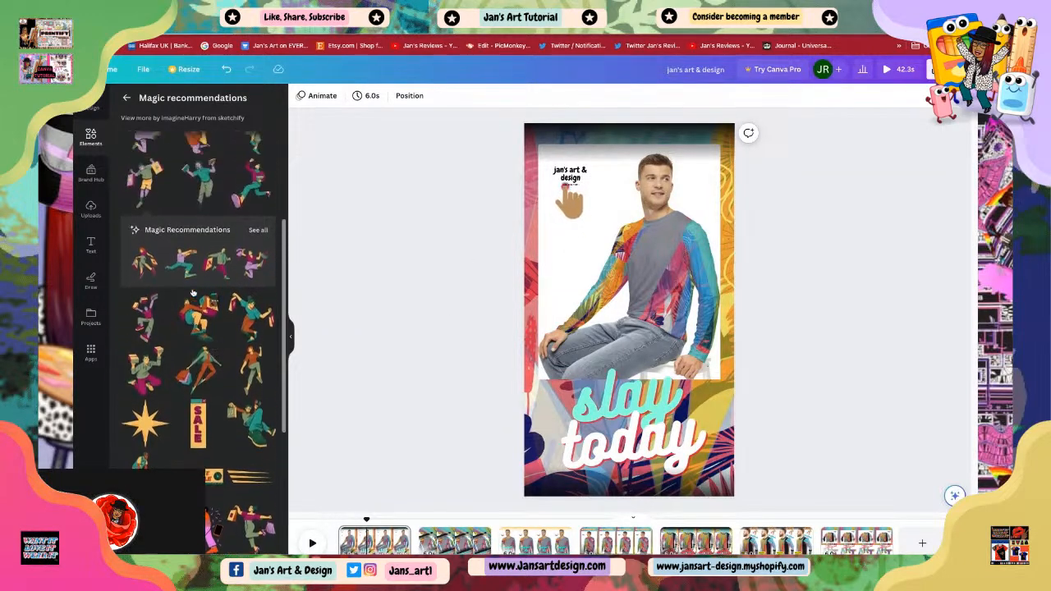
scroll(198, 341, "up", 2)
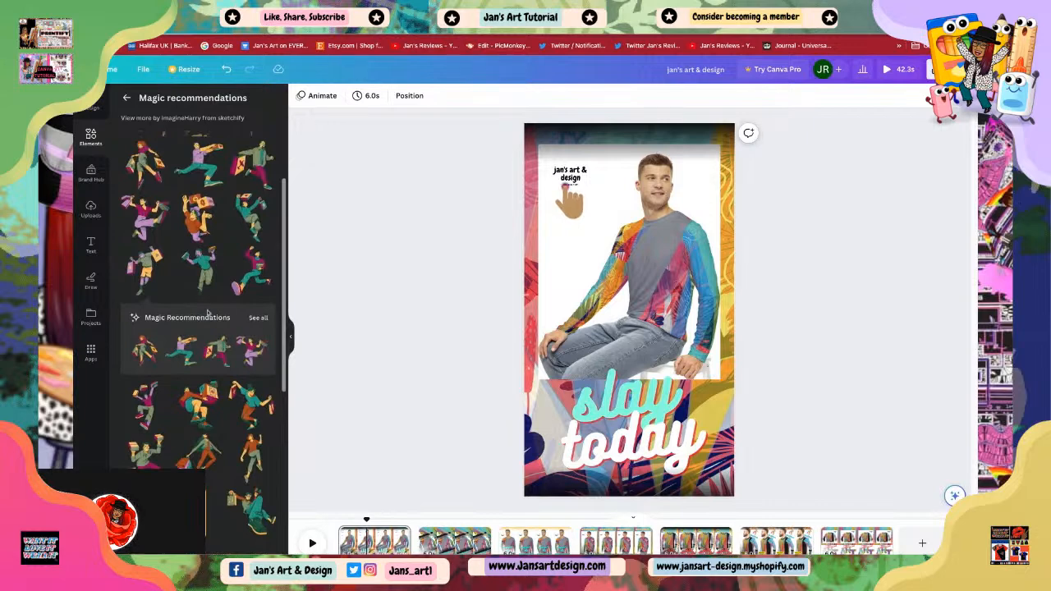
scroll(218, 341, "up", 1)
scroll(216, 312, "up", 1)
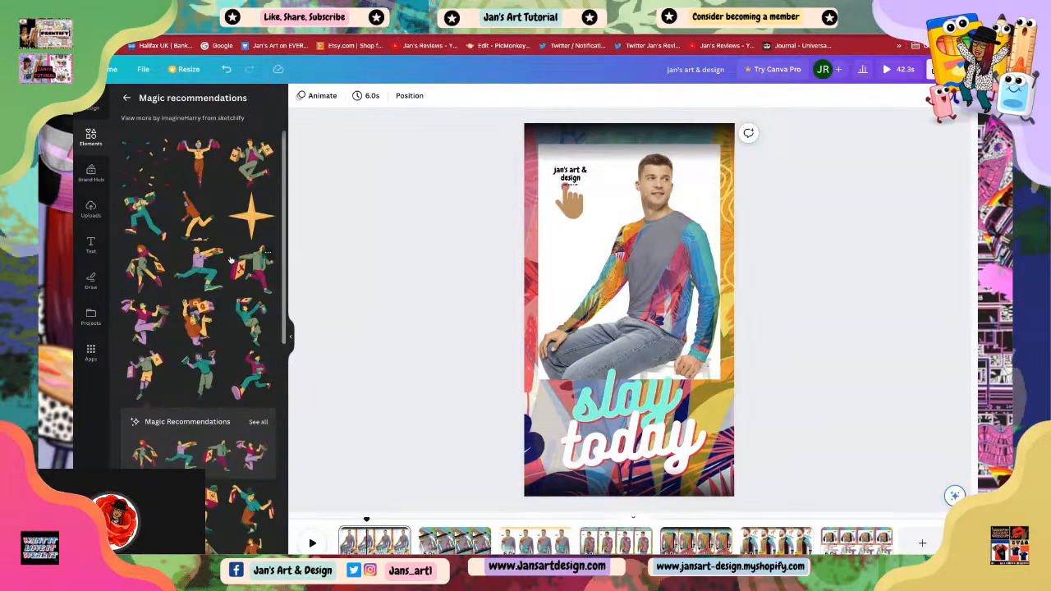
left_click(600, 450)
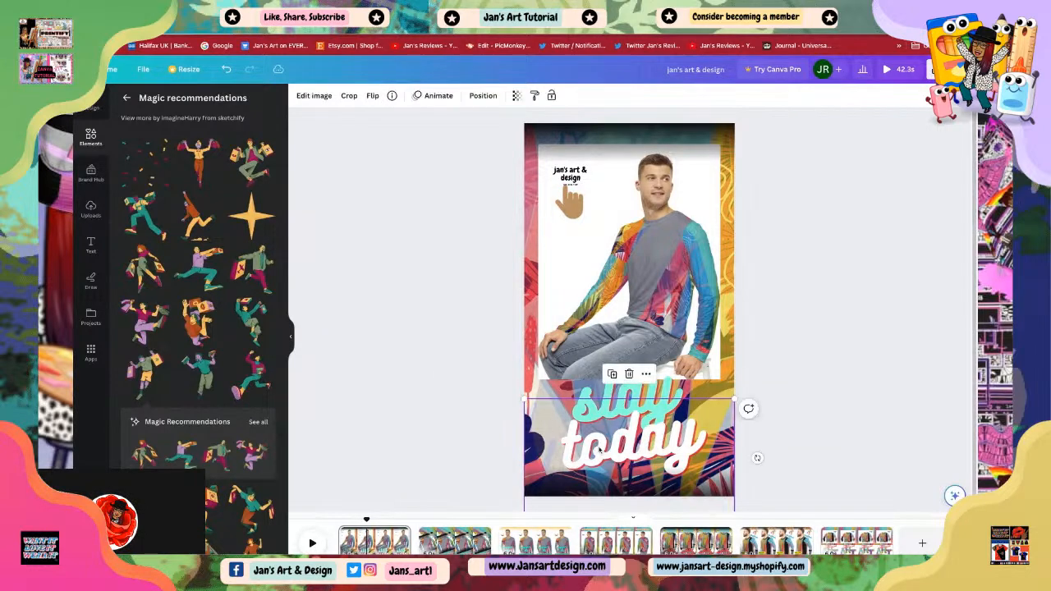
Step: Shift the slay today text slightly lower and to the left
left_click(662, 403)
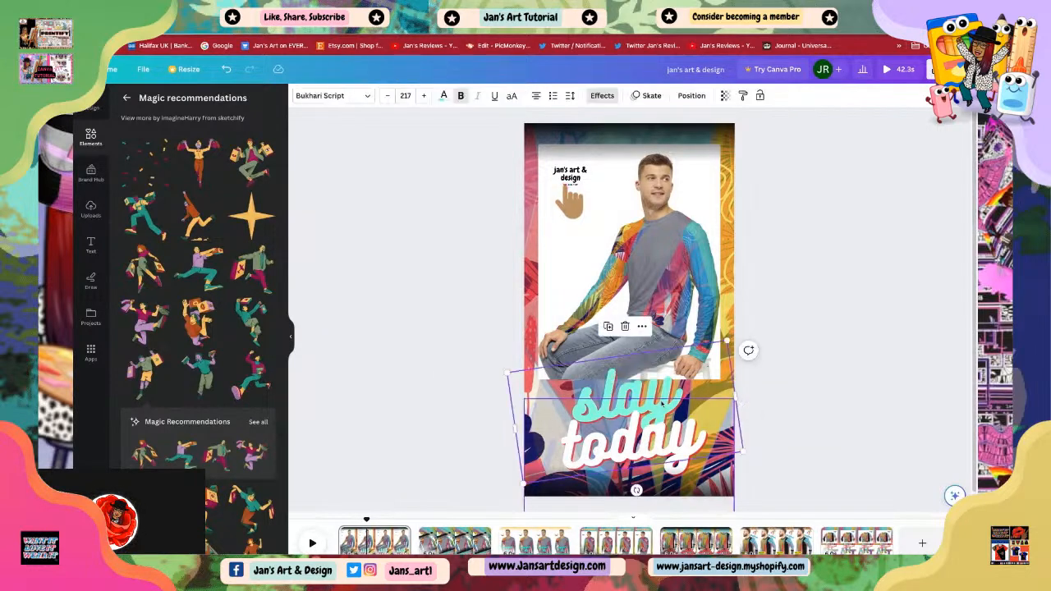
left_click(766, 421)
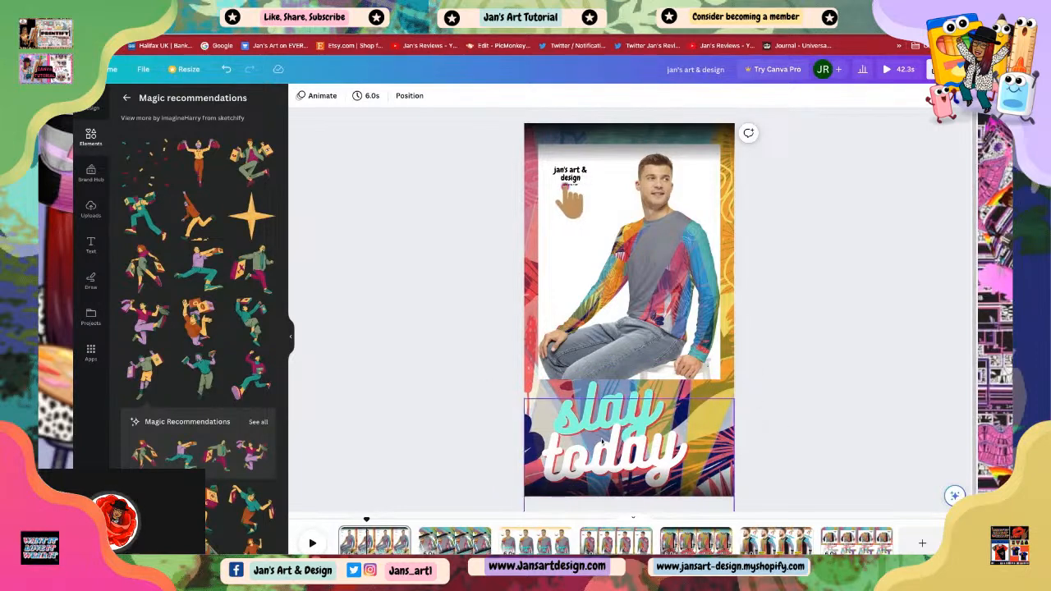
Step: Add a shopper-with-bags figure from the magic recommendations and place it in the scene's upper area
left_click(257, 170)
left_click_drag(713, 217, 638, 300)
left_click_drag(630, 360, 599, 346)
left_click_drag(550, 413, 556, 396)
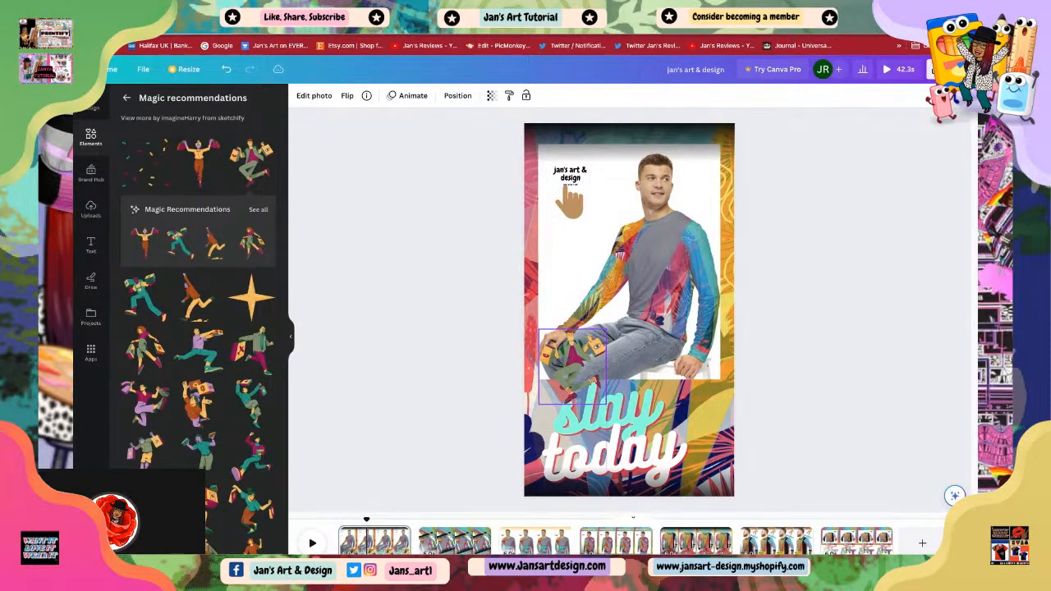
left_click(772, 409)
left_click_drag(570, 363, 648, 199)
left_click(571, 204)
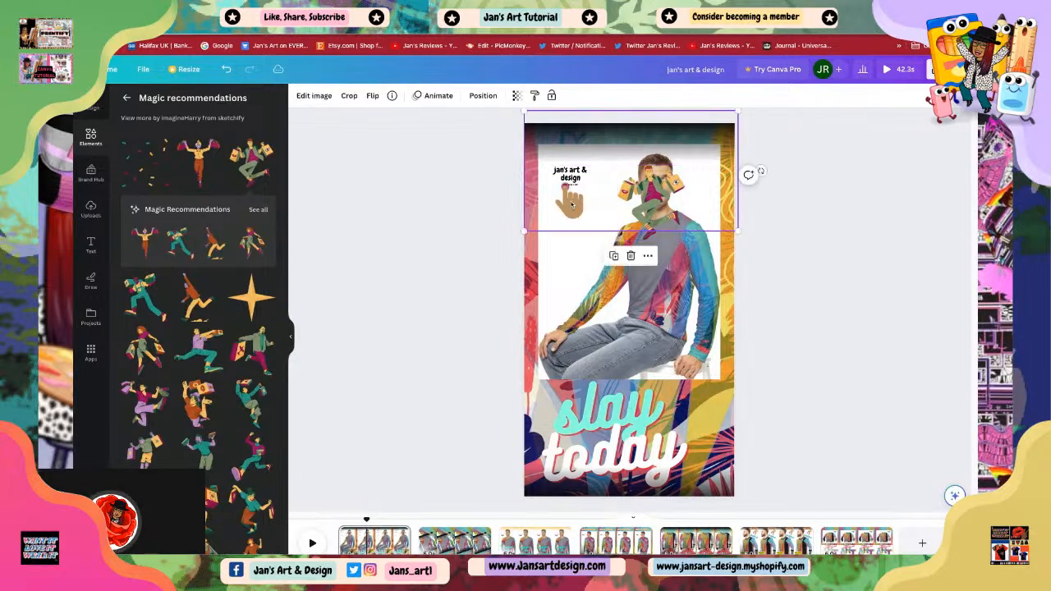
mouse_move(572, 204)
left_mouse_down()
mouse_move(573, 283)
mouse_move(570, 200)
left_mouse_up()
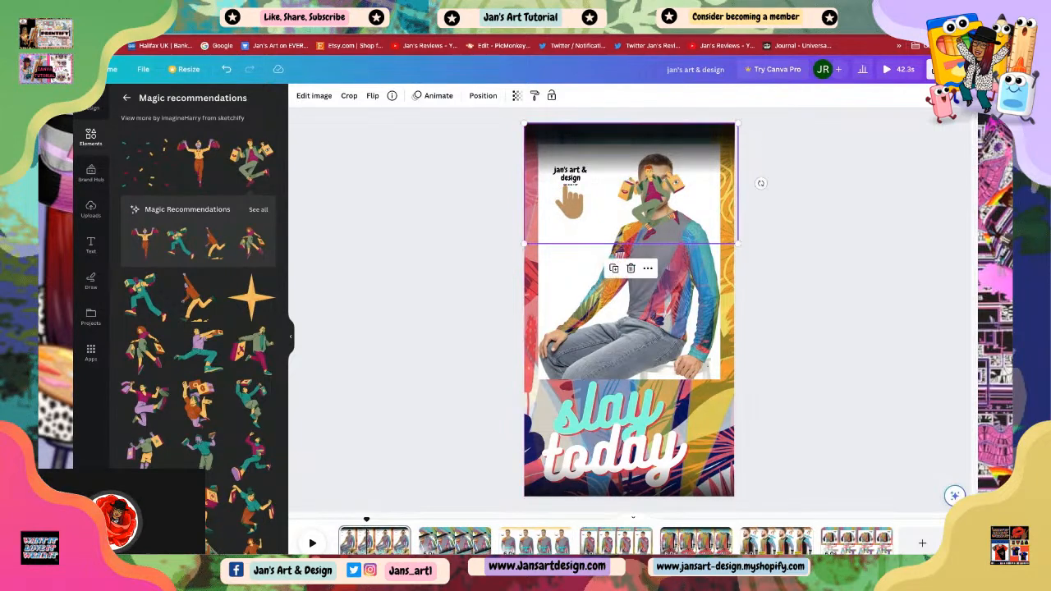
Step: Using the layers list, select the pointing hand icon and move it down beside the model's arm
left_click(554, 299)
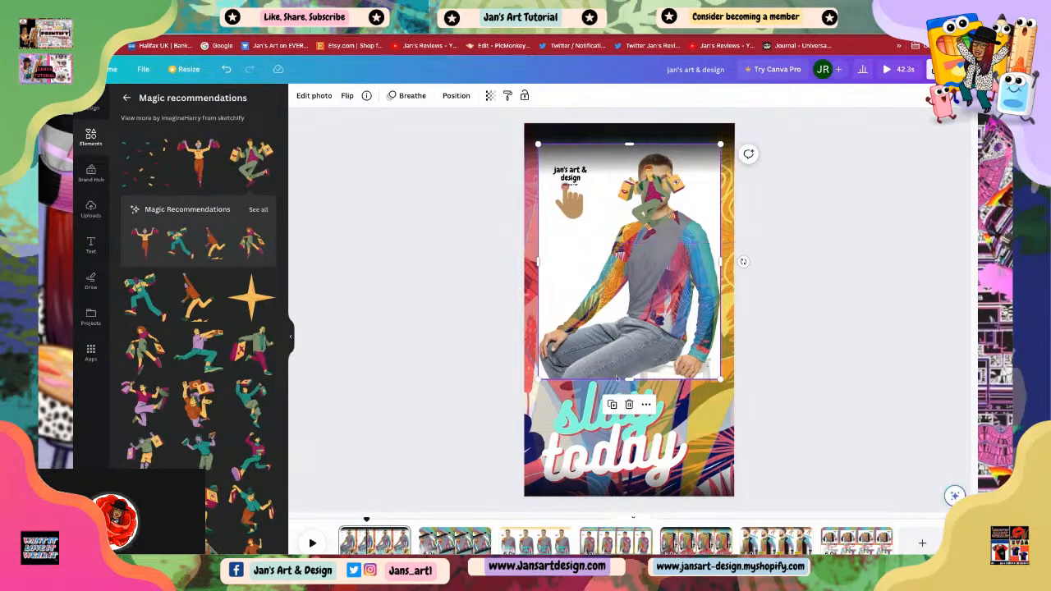
right_click(612, 329)
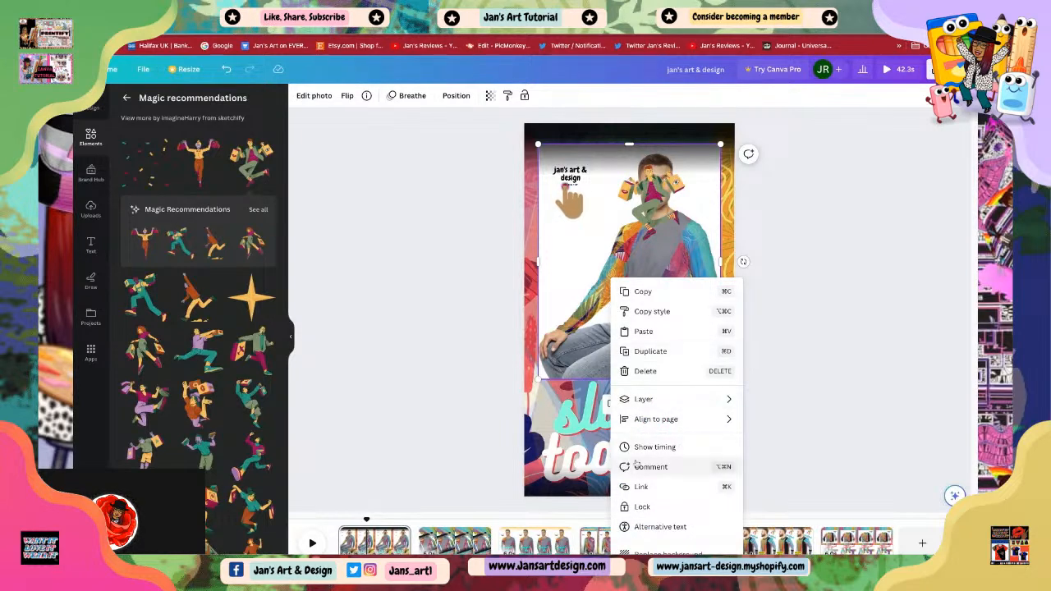
mouse_move(645, 403)
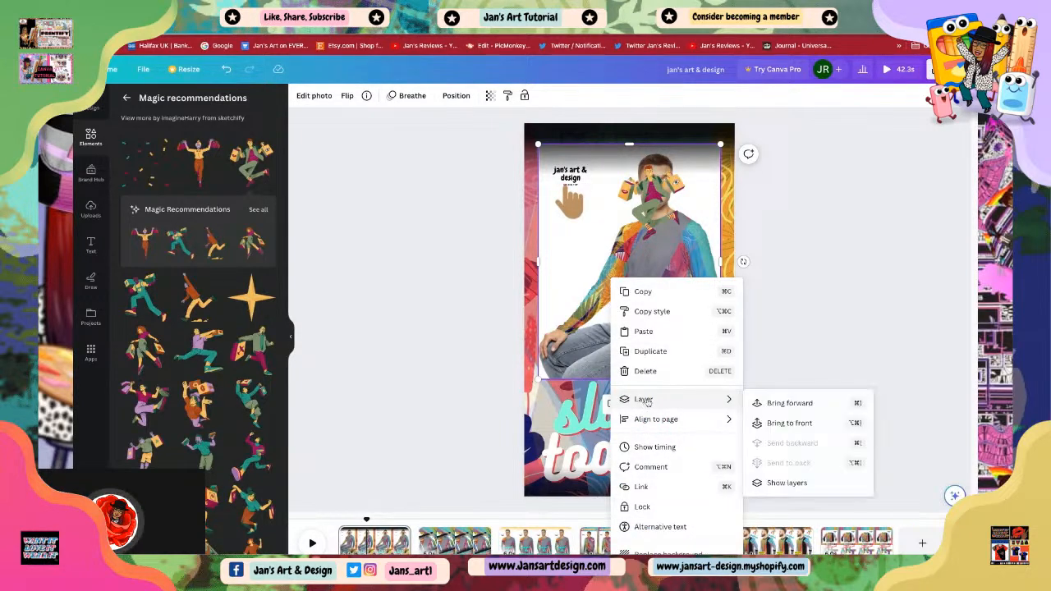
left_click(785, 488)
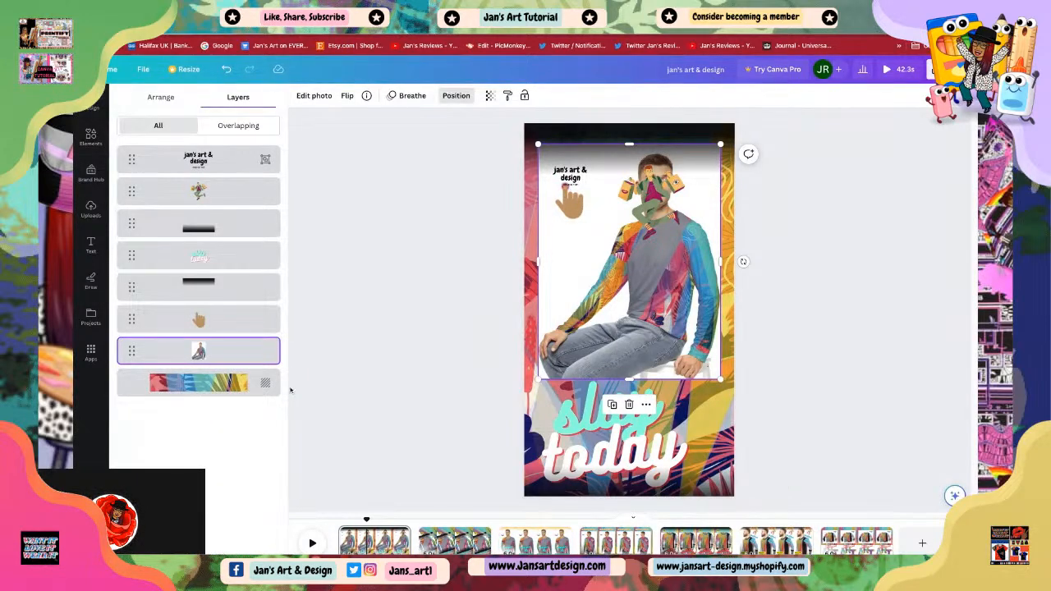
left_click(199, 321)
left_click_drag(572, 206, 572, 305)
Step: Move the Jan's art & design logo down and shrink the shopper figure into the top-left corner above it
left_click_drag(570, 176, 571, 213)
left_click(648, 203)
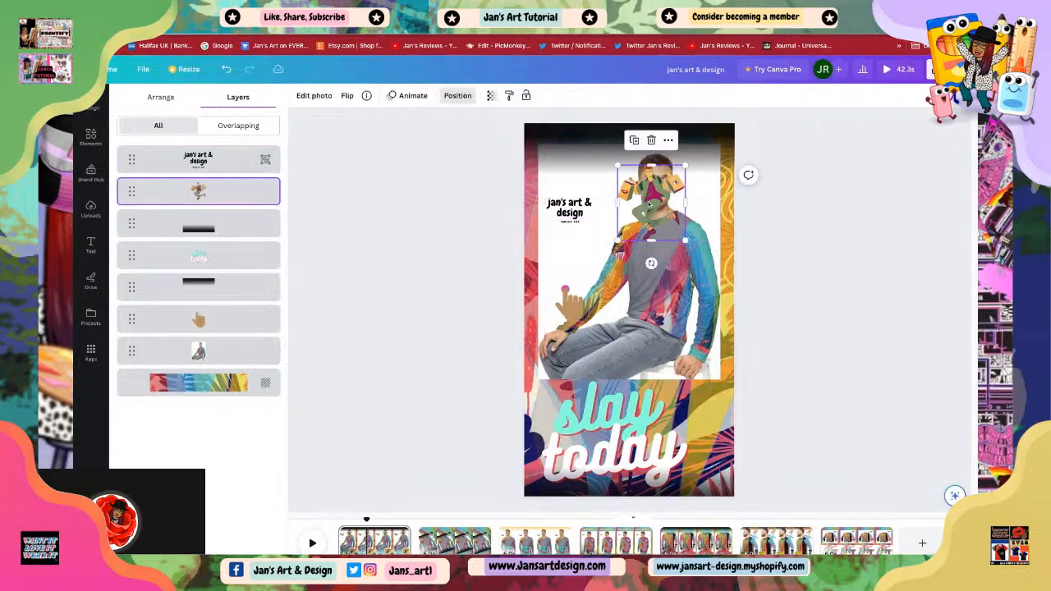
left_click_drag(686, 241, 573, 183)
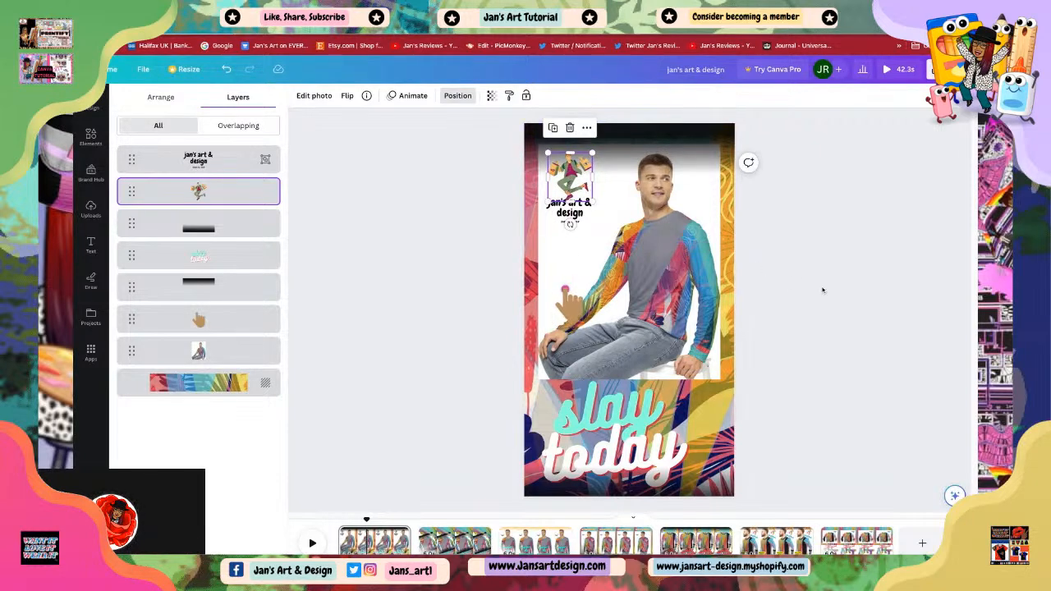
left_click(796, 292)
Step: Enlarge the shopper figure slightly and shift it left above the logo
left_click(570, 212)
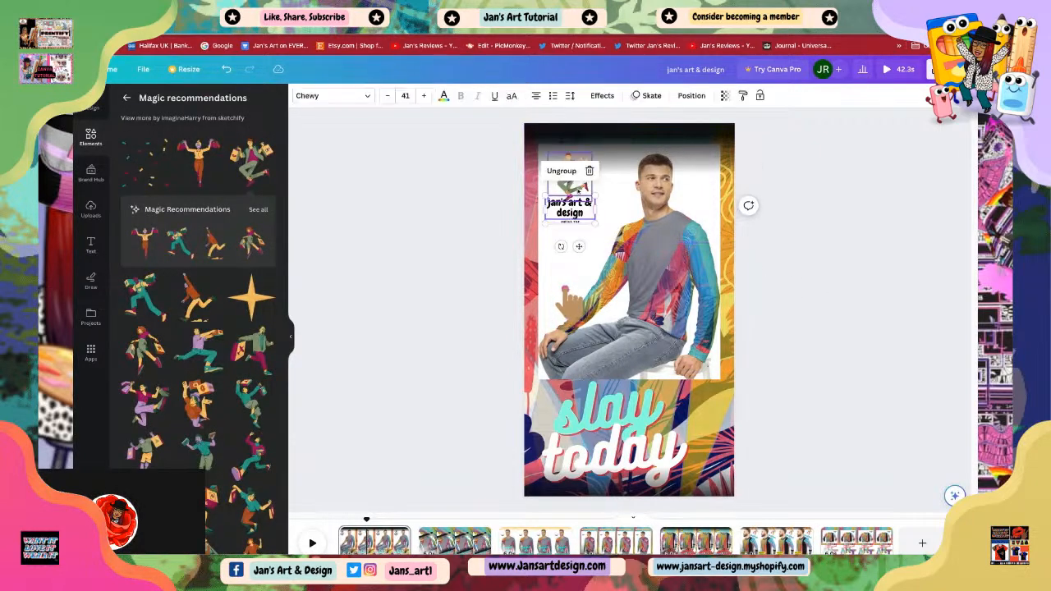
left_click(575, 186)
left_click(788, 221)
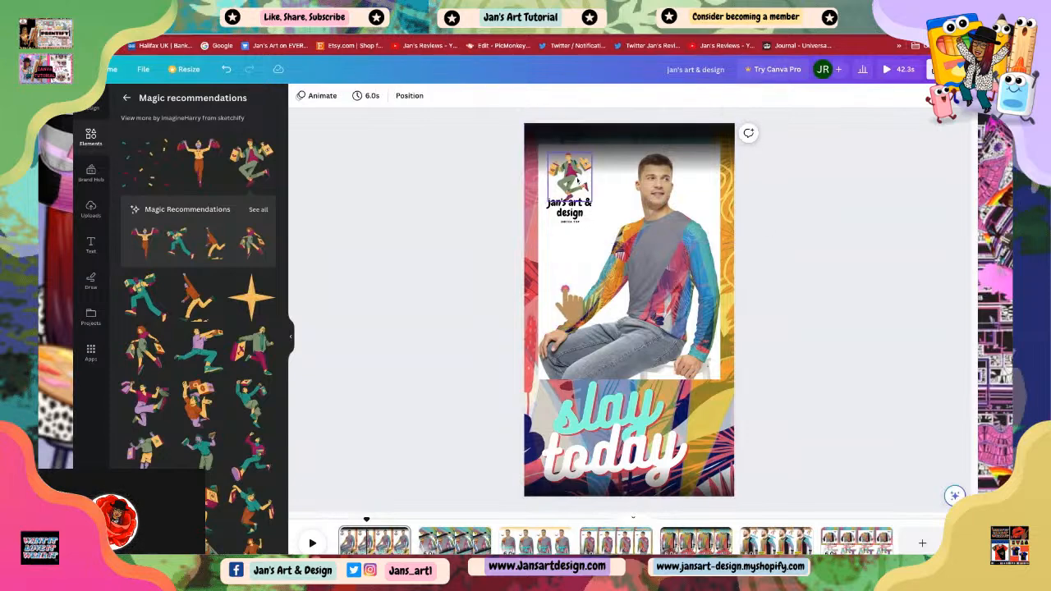
left_click(576, 181)
left_click_drag(592, 152, 600, 142)
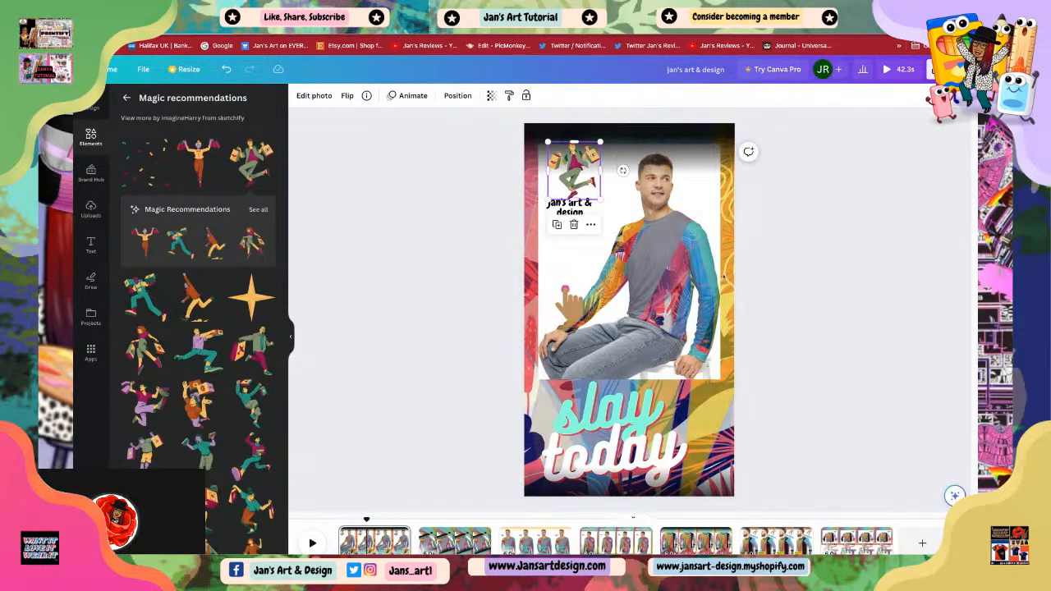
left_click(780, 297)
left_click_drag(577, 176, 565, 179)
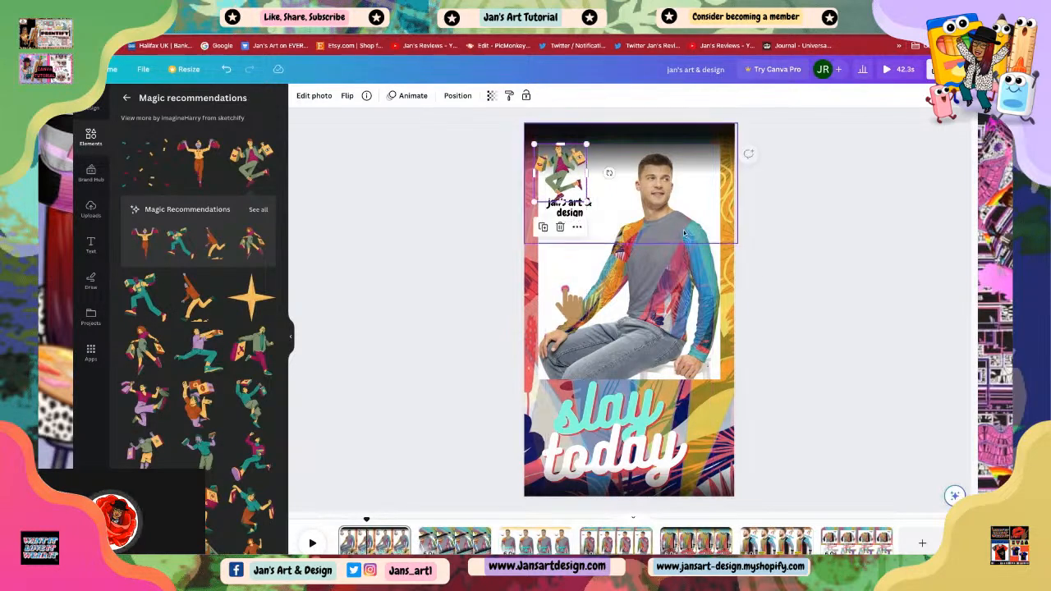
left_click(796, 298)
Step: Move the pointing hand icon back up to sit just below the logo
left_click_drag(828, 360, 851, 365)
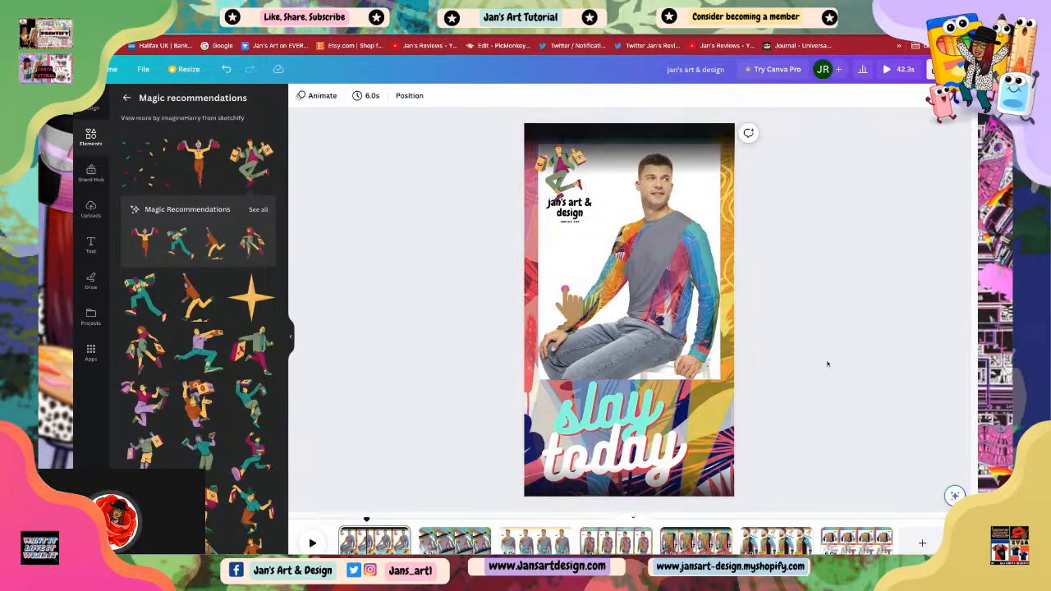
left_click(575, 319)
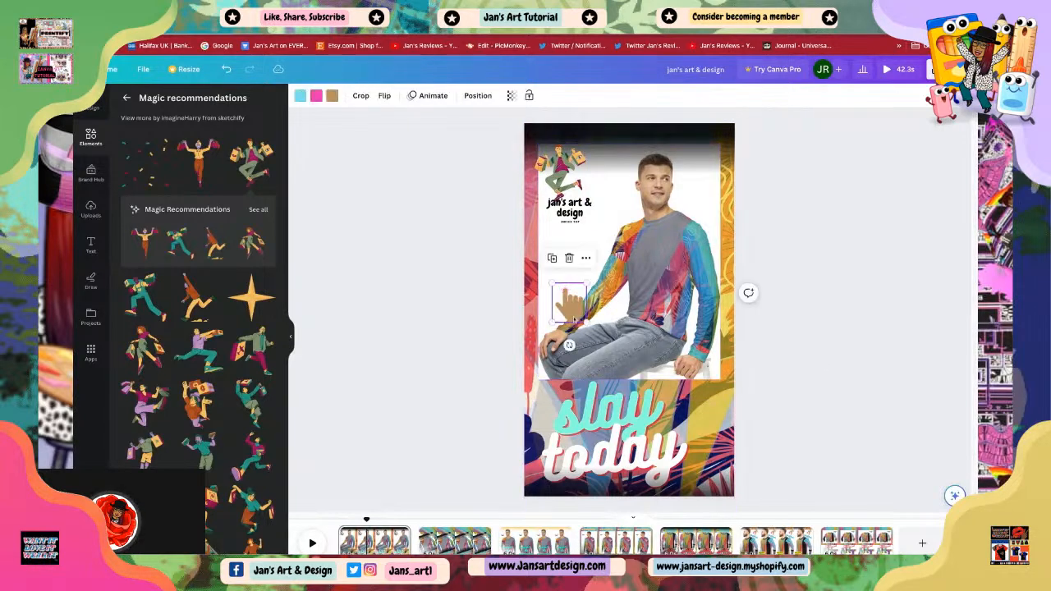
left_click(569, 219)
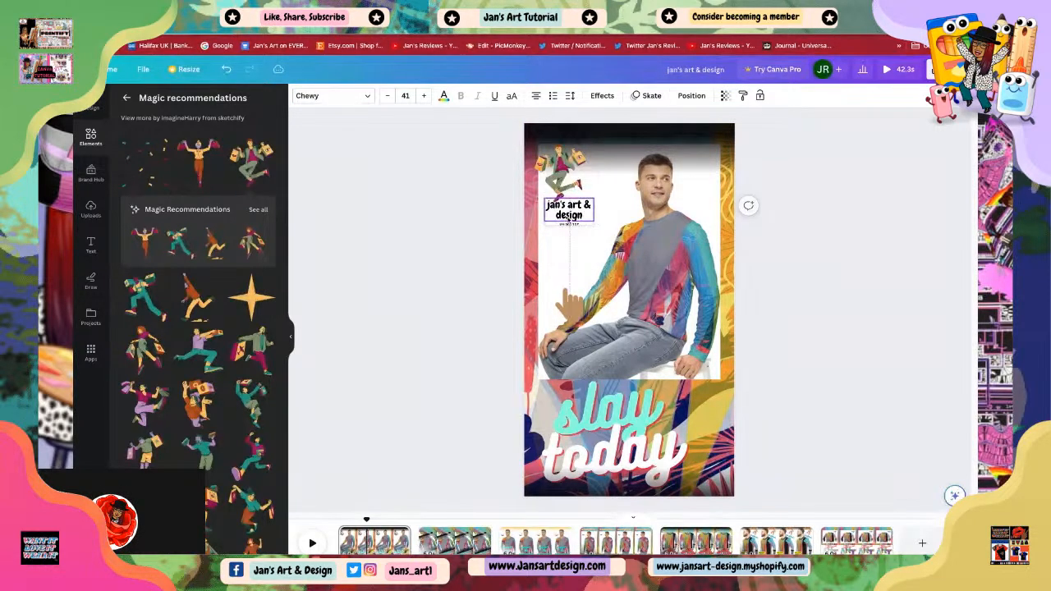
left_click(573, 312)
left_click_drag(572, 314, 569, 246)
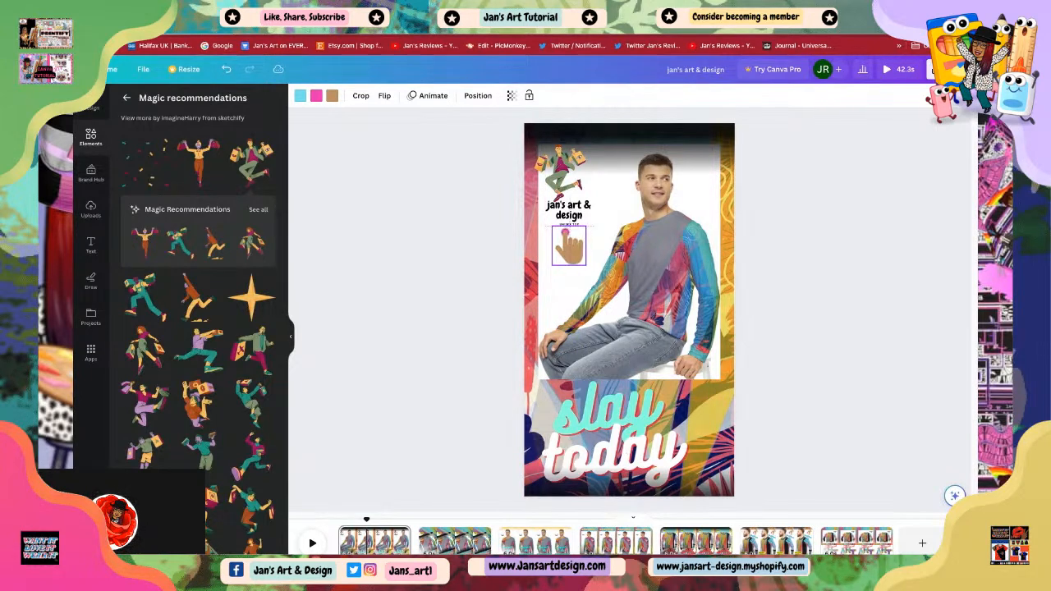
left_click(768, 327)
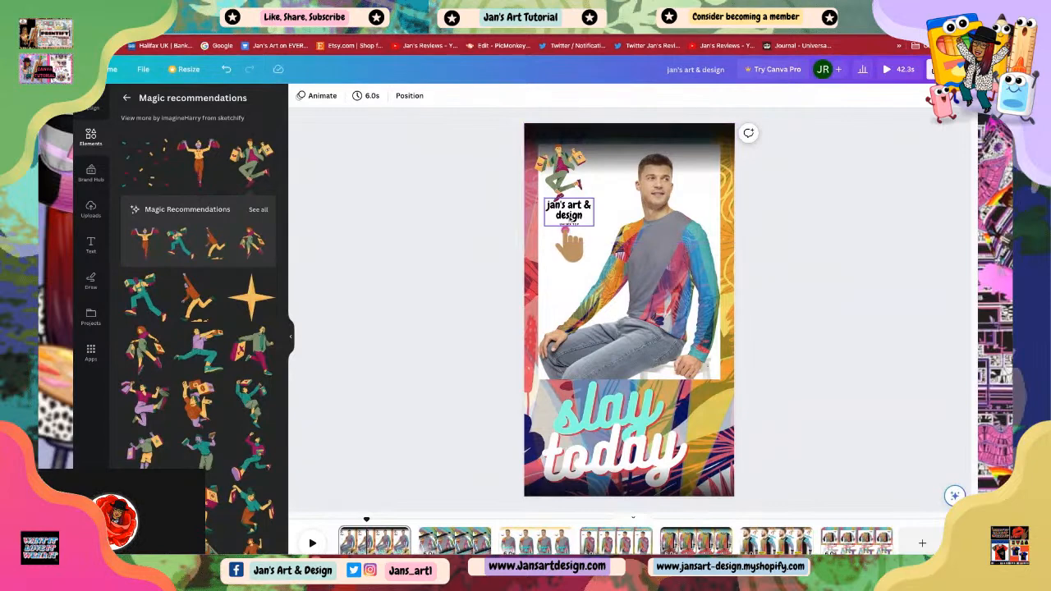
Step: Apply the Neon photo animation to the shopper figure
left_click(571, 215)
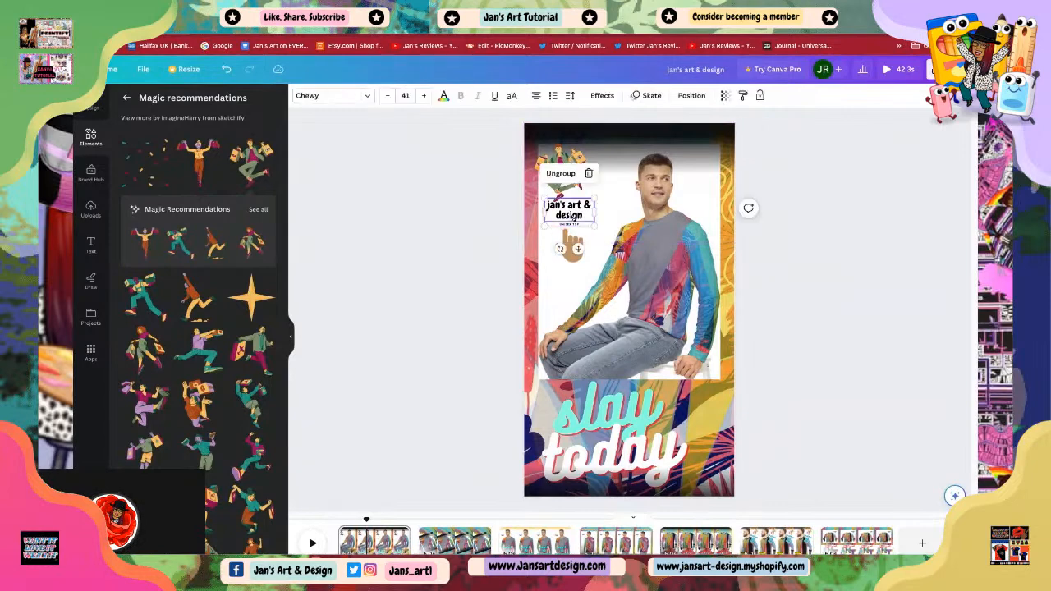
left_click(561, 183)
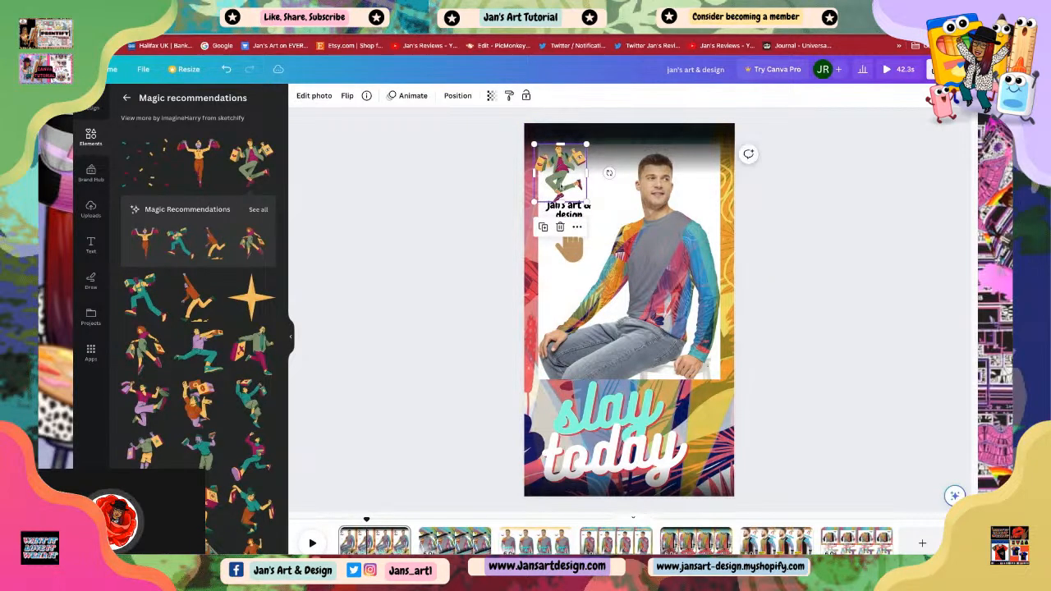
left_click(411, 97)
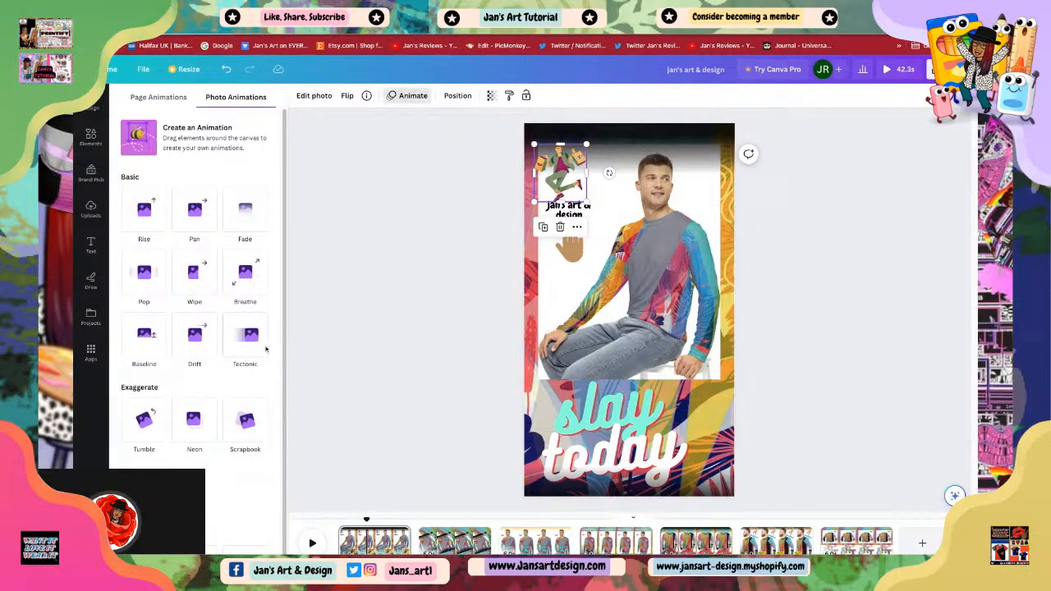
left_click(193, 422)
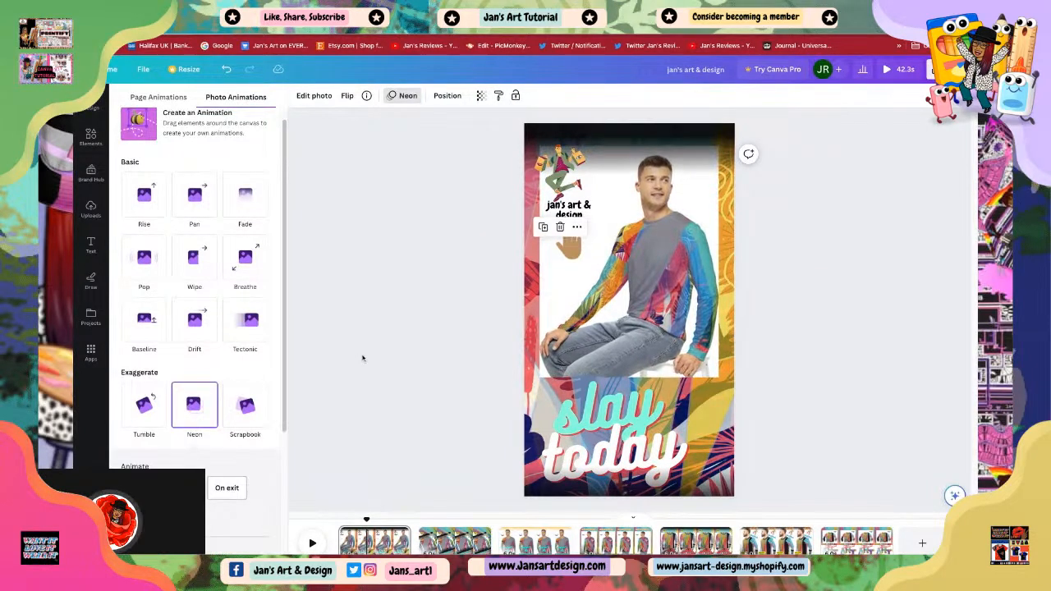
left_click(363, 359)
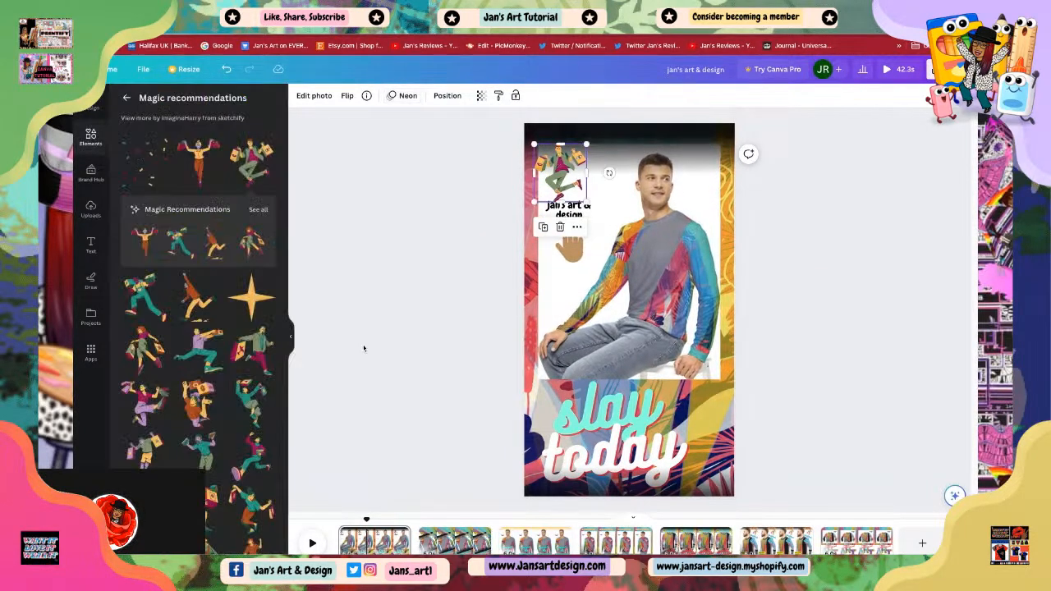
Step: Play the first scene from its start to preview it
left_click(385, 343)
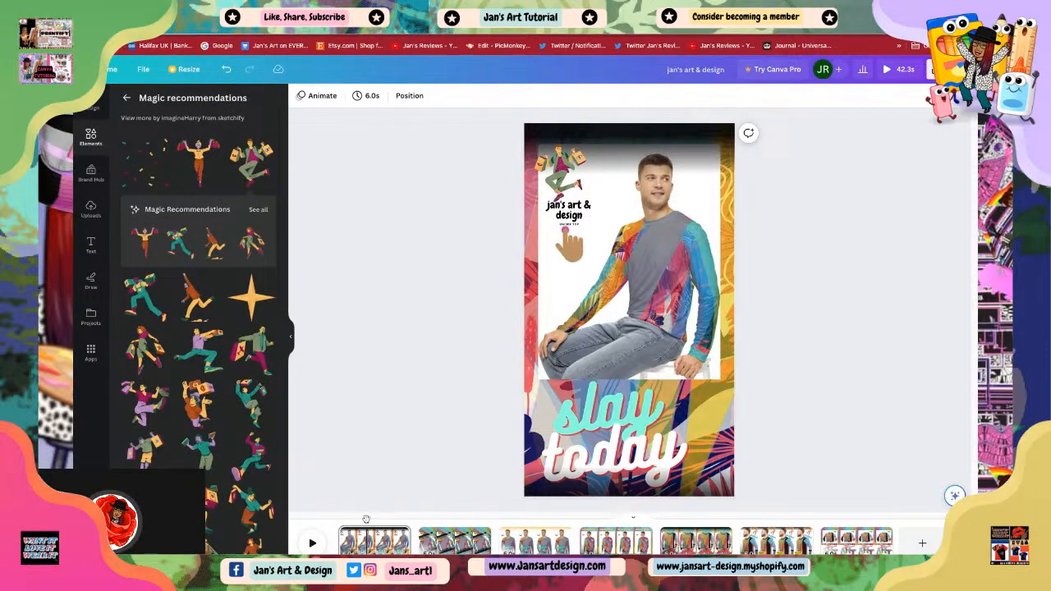
left_click(366, 519)
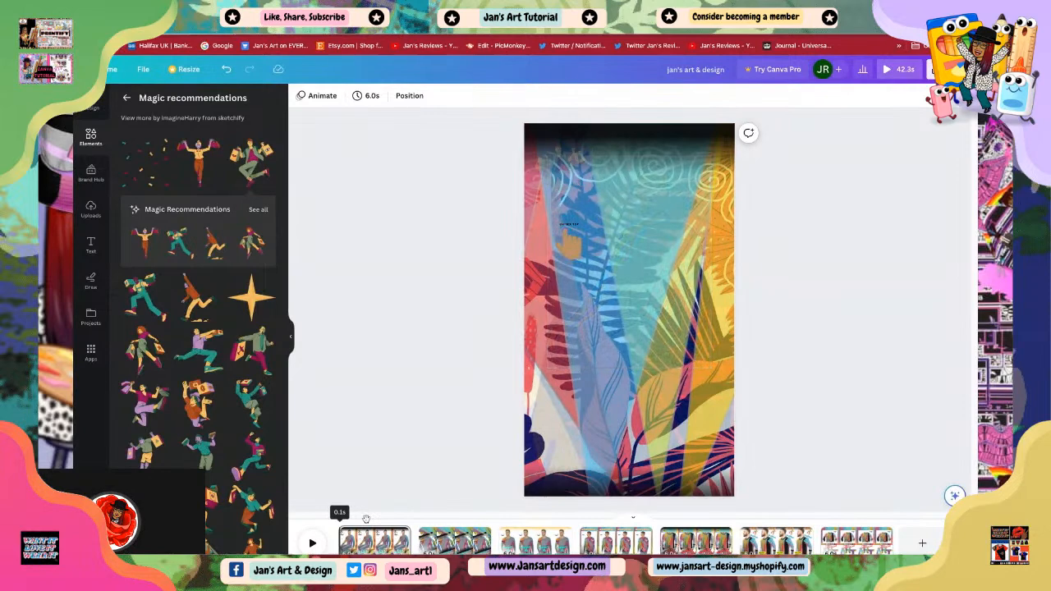
left_click(312, 543)
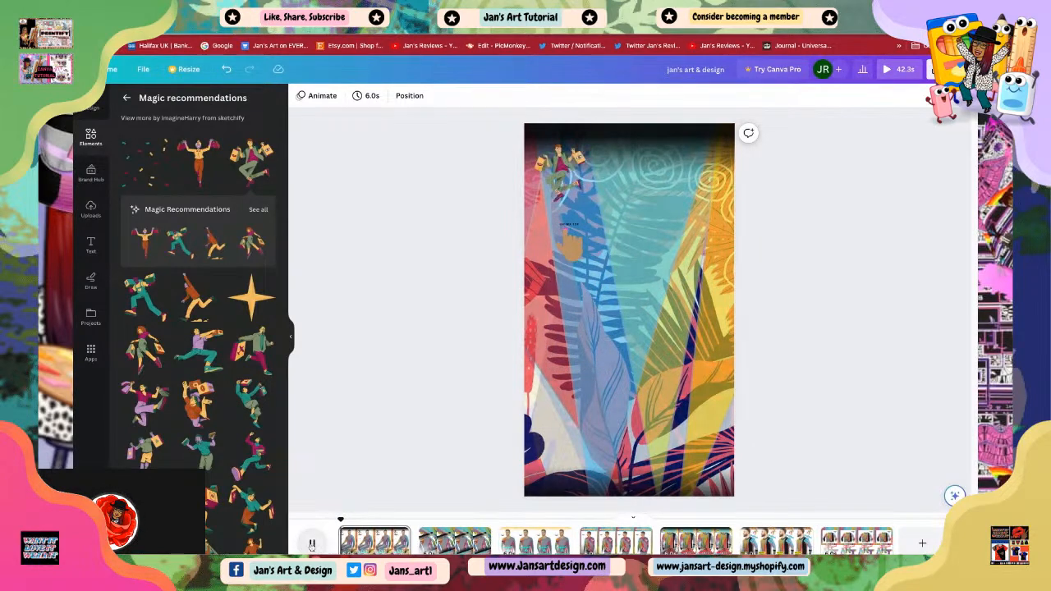
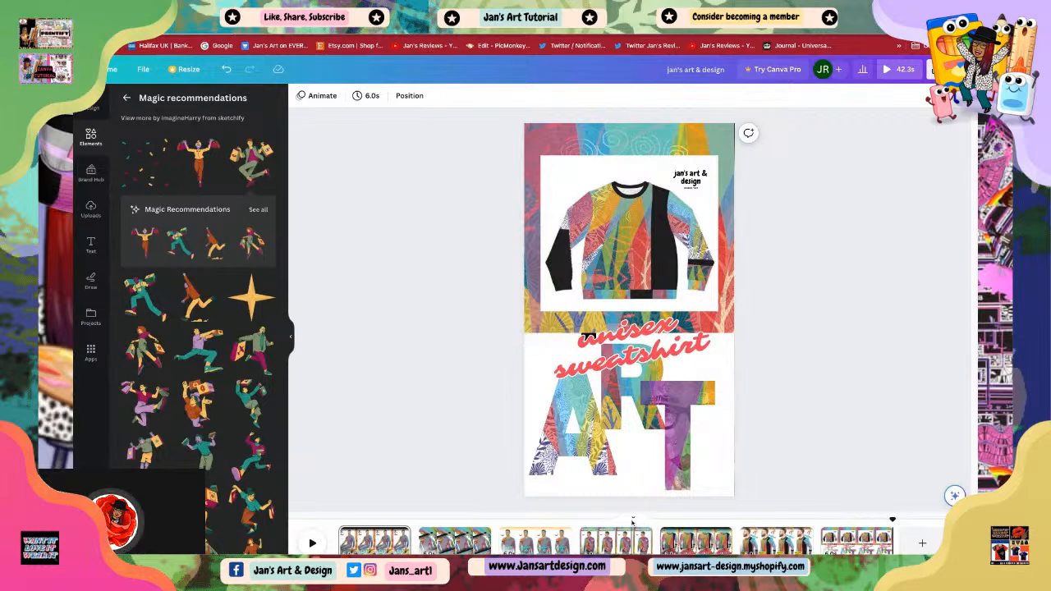
Step: On the final scene, add a shopper figure carrying bags, shrink it and move it right over the ART letters
left_click(637, 460)
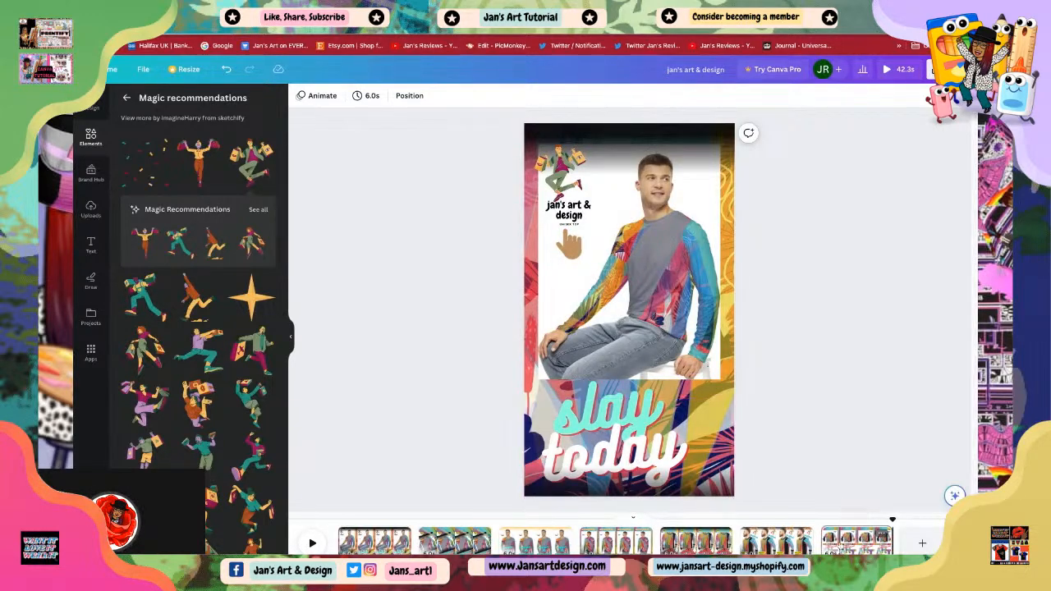
left_click(857, 543)
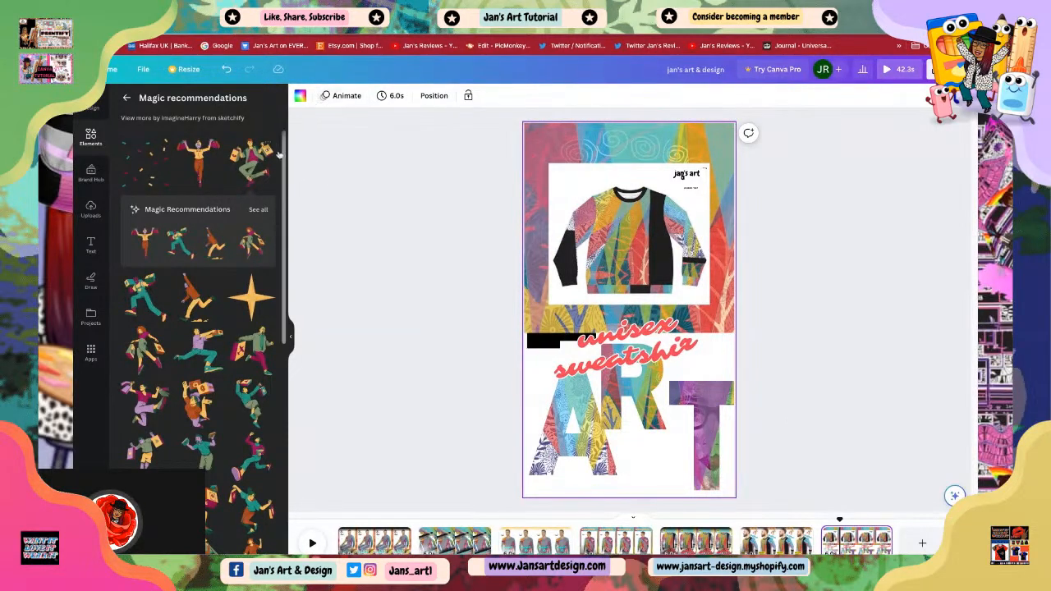
left_click(368, 196)
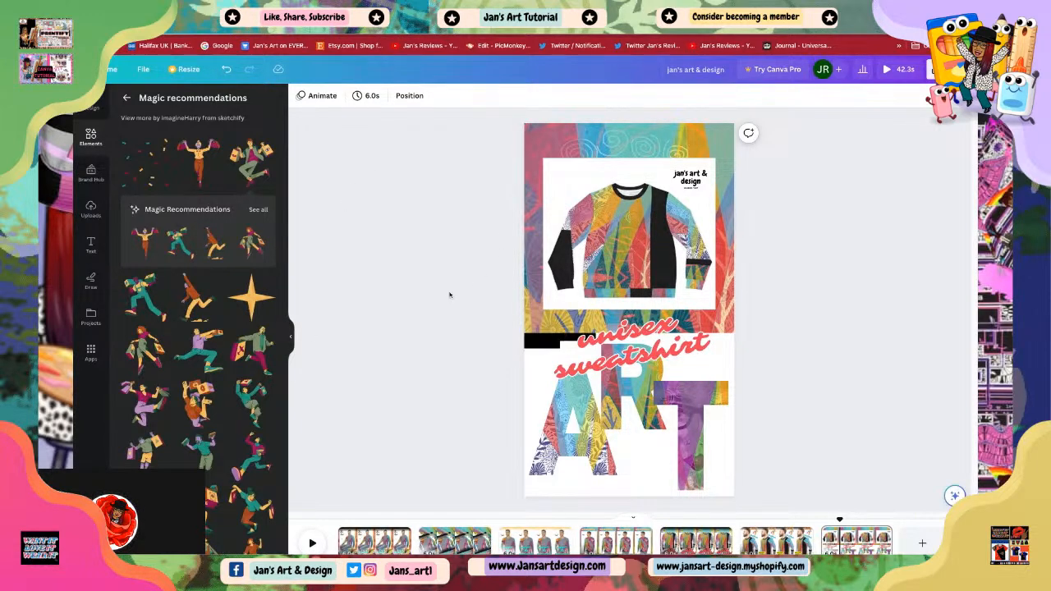
left_click(688, 420)
left_click_drag(688, 421, 687, 415)
left_click(786, 418)
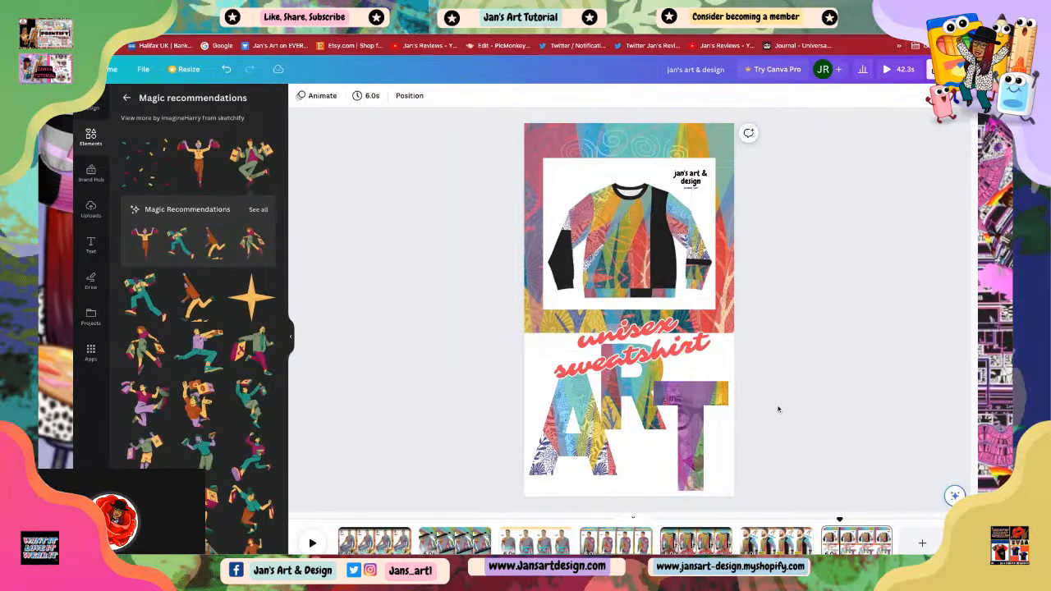
left_click(202, 168)
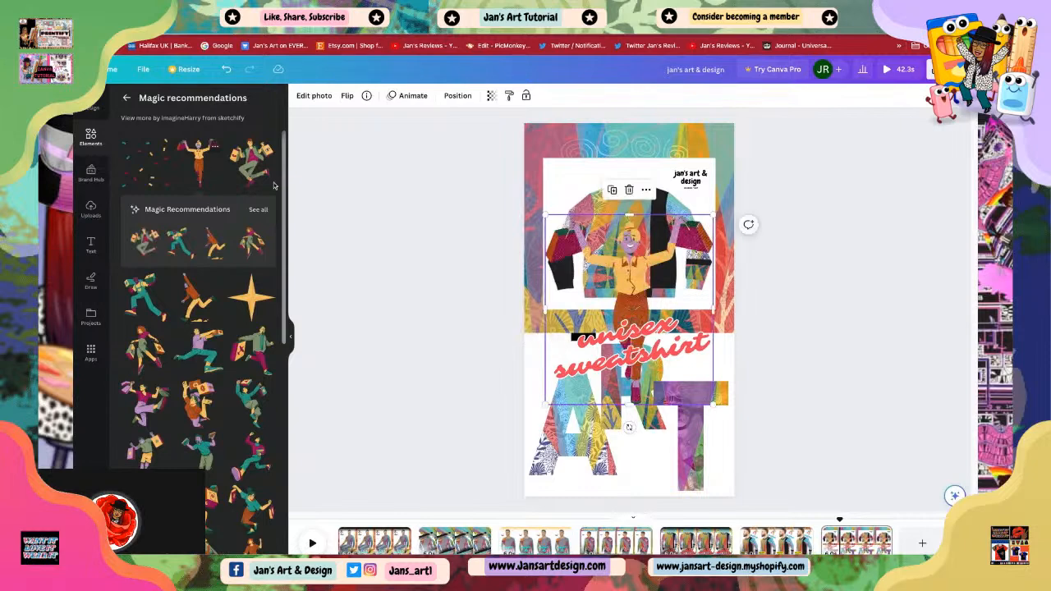
left_click_drag(670, 264, 644, 296)
left_click_drag(608, 353, 700, 370)
Step: Move the 'unisex sweatshirt' text up to the top of the scene, overlapping the sweatshirt image
left_click(618, 367)
left_click(613, 365)
left_click_drag(606, 362, 591, 175)
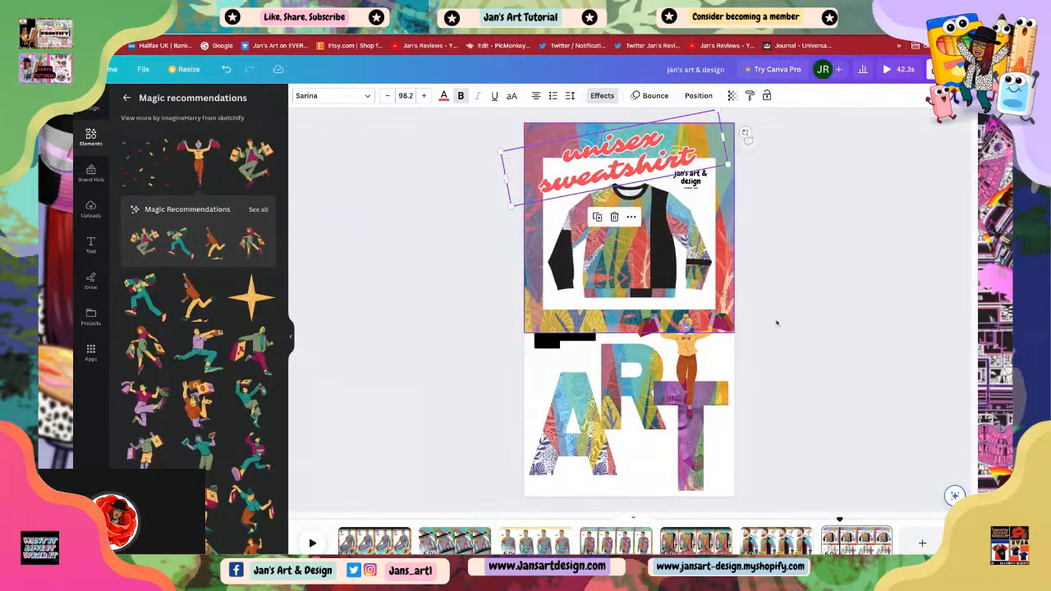
left_click(817, 362)
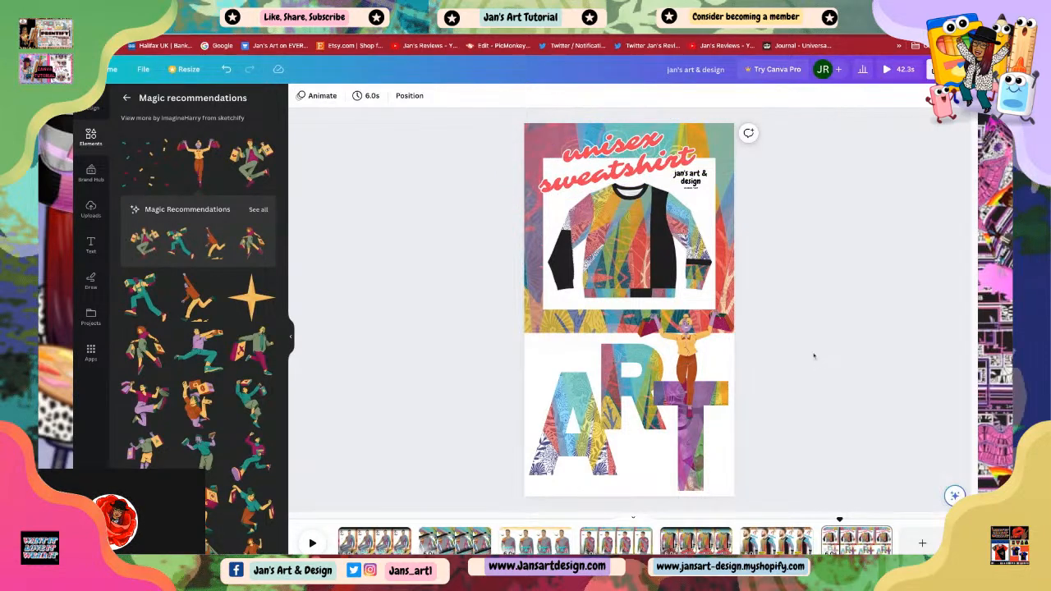
Step: Reposition the shopper figure slightly higher so it stands above the R and T letters
left_click(688, 365)
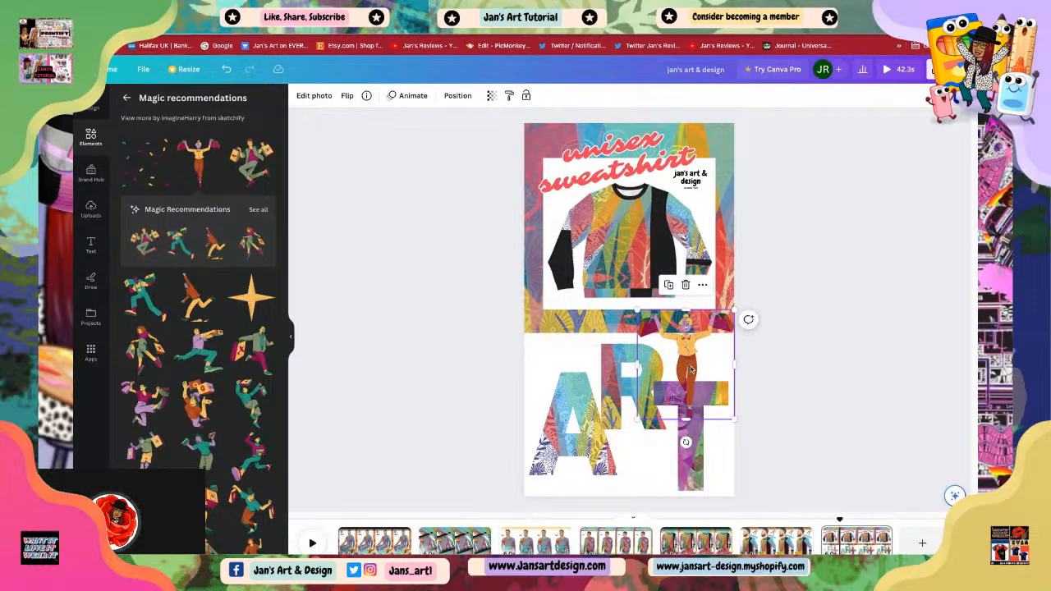
left_click_drag(686, 366, 573, 351)
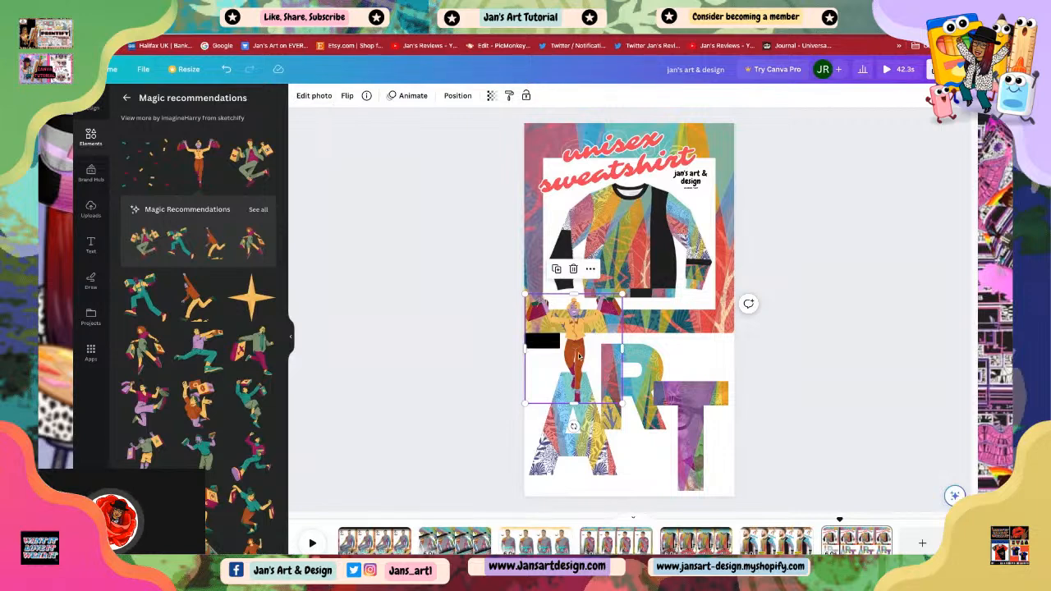
left_click_drag(578, 370, 690, 354)
left_click(783, 341)
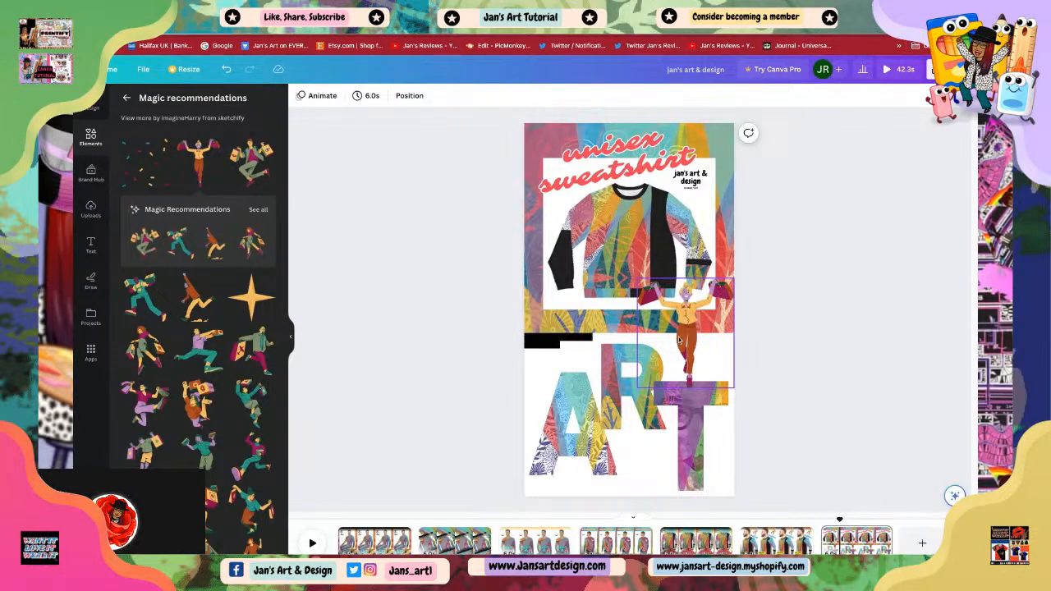
Step: Apply the Noir mono filter to the shopper figure
left_click(678, 340)
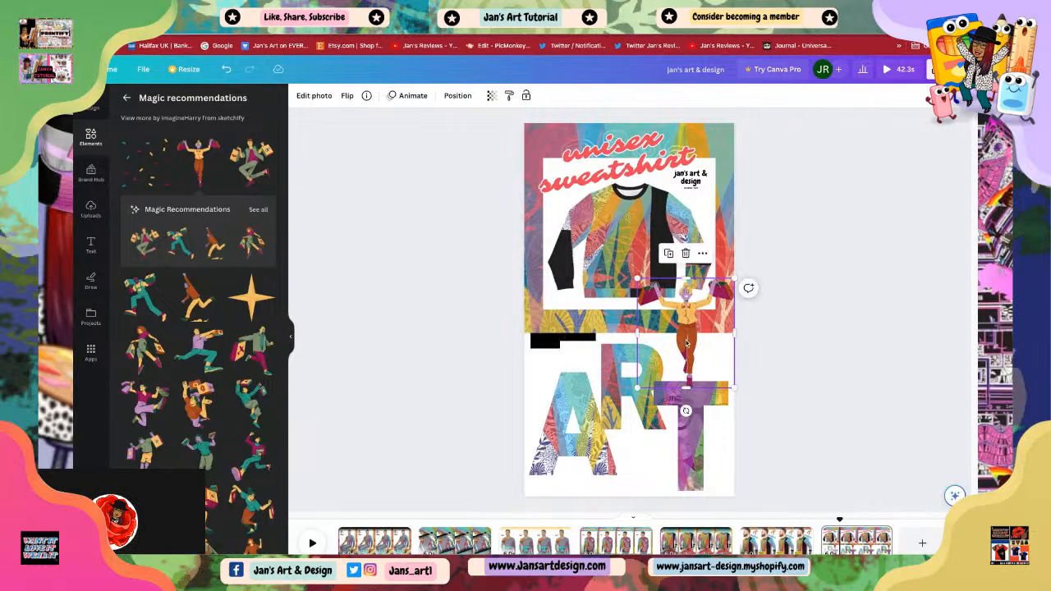
left_click(310, 96)
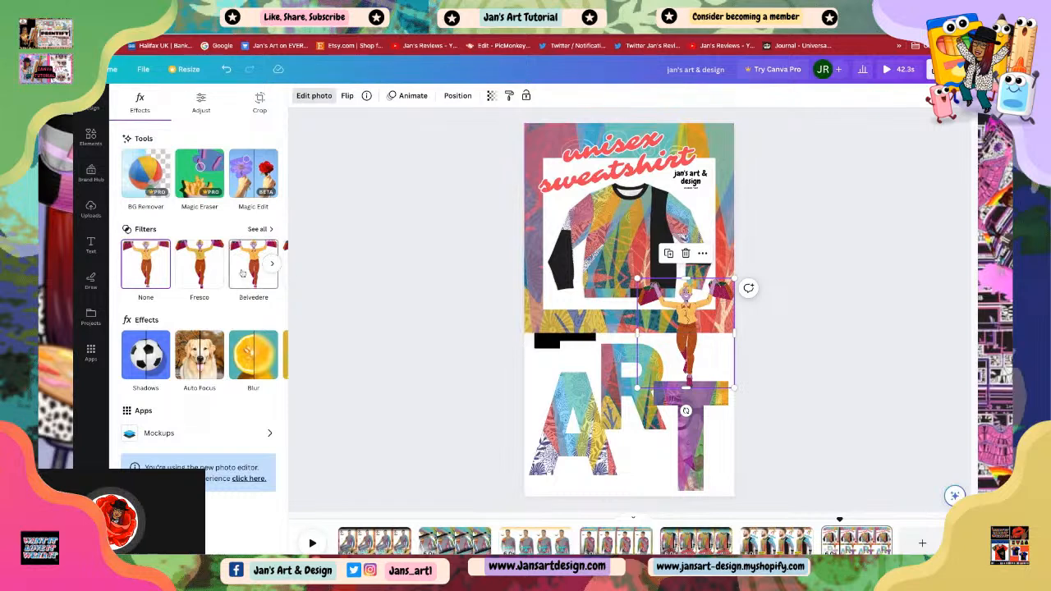
left_click(260, 230)
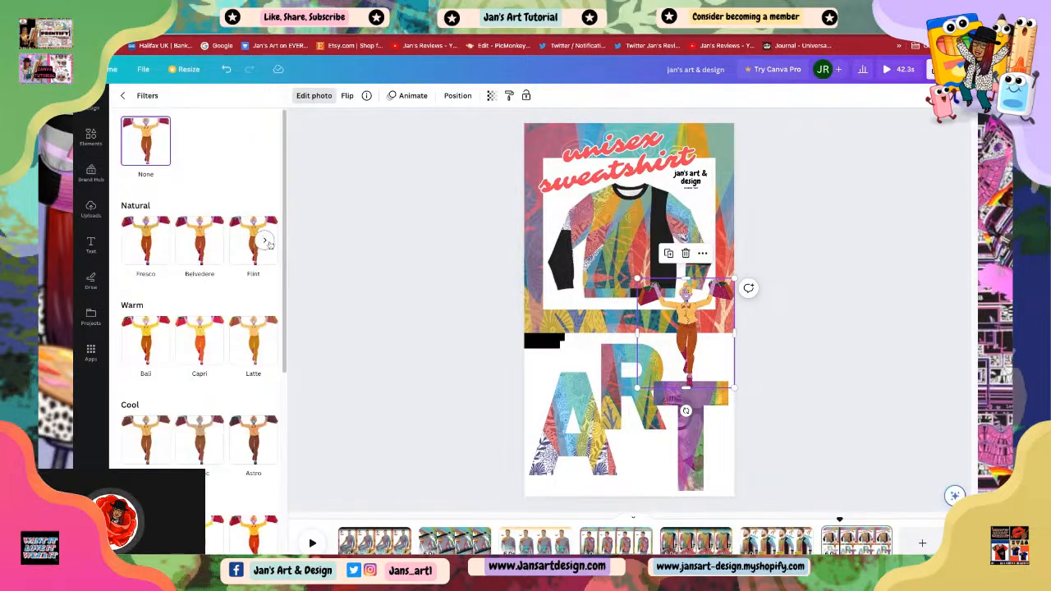
scroll(190, 421, "down", 2)
scroll(190, 420, "down", 4)
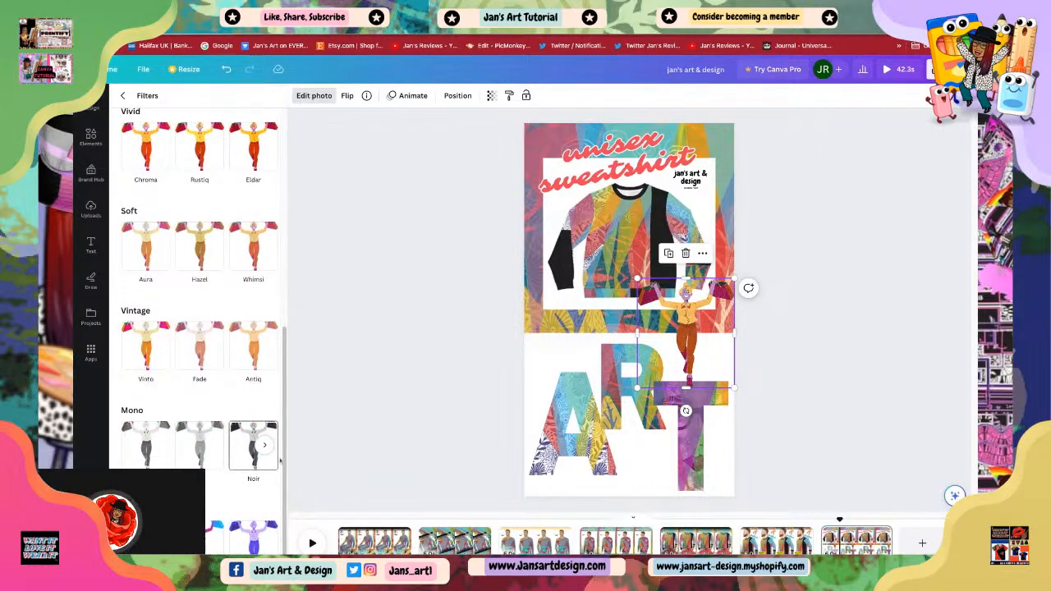
left_click(147, 448)
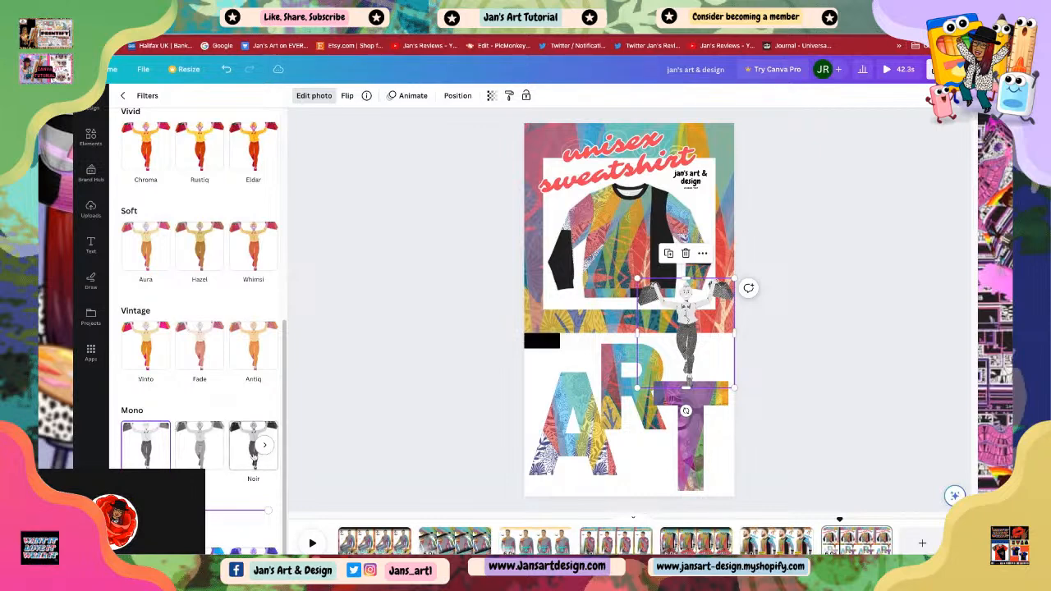
left_click(252, 460)
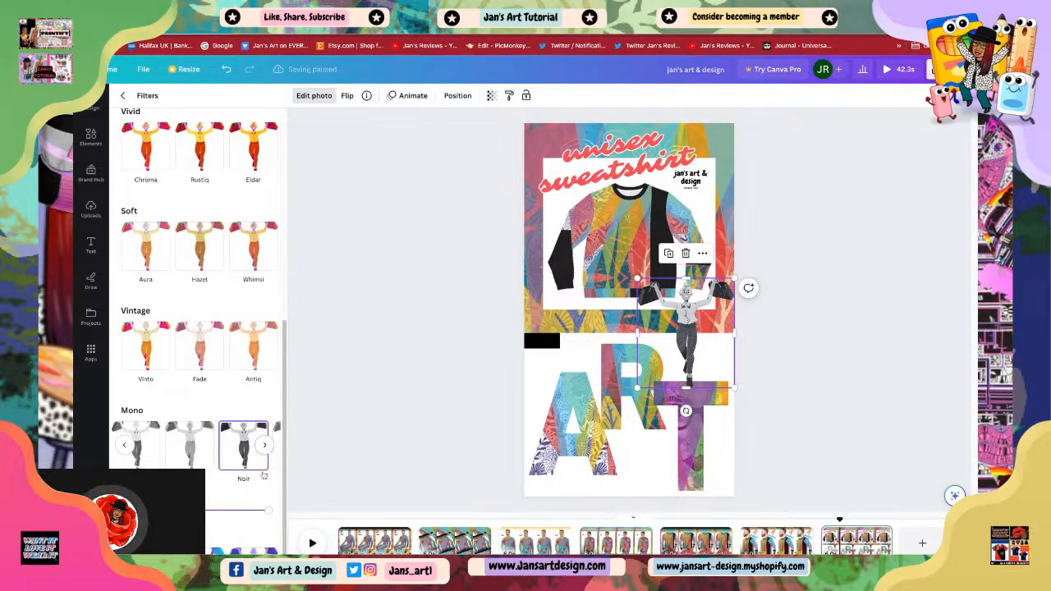
left_click(264, 446)
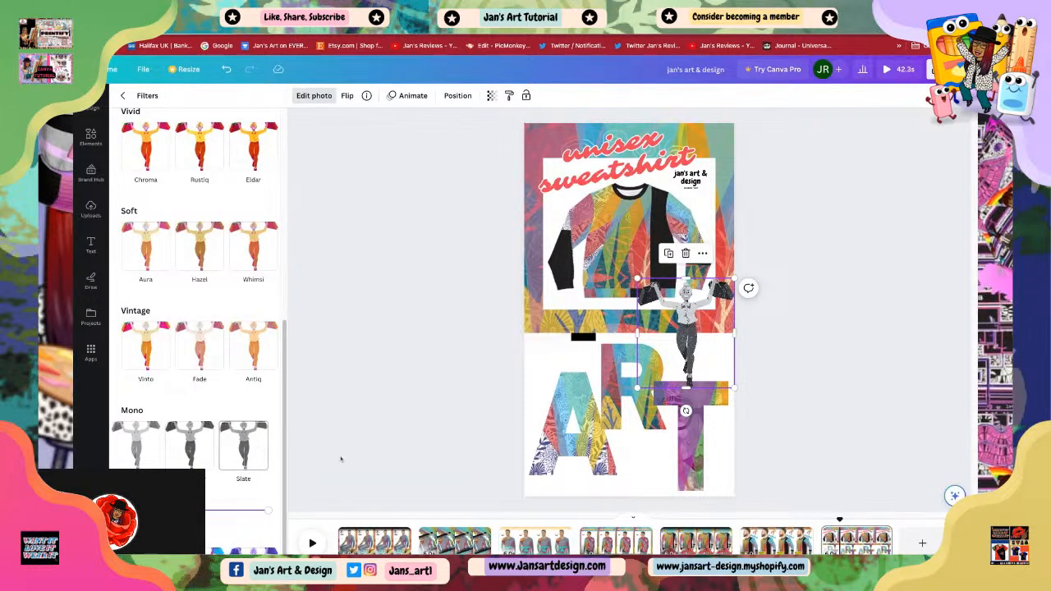
left_click(307, 452)
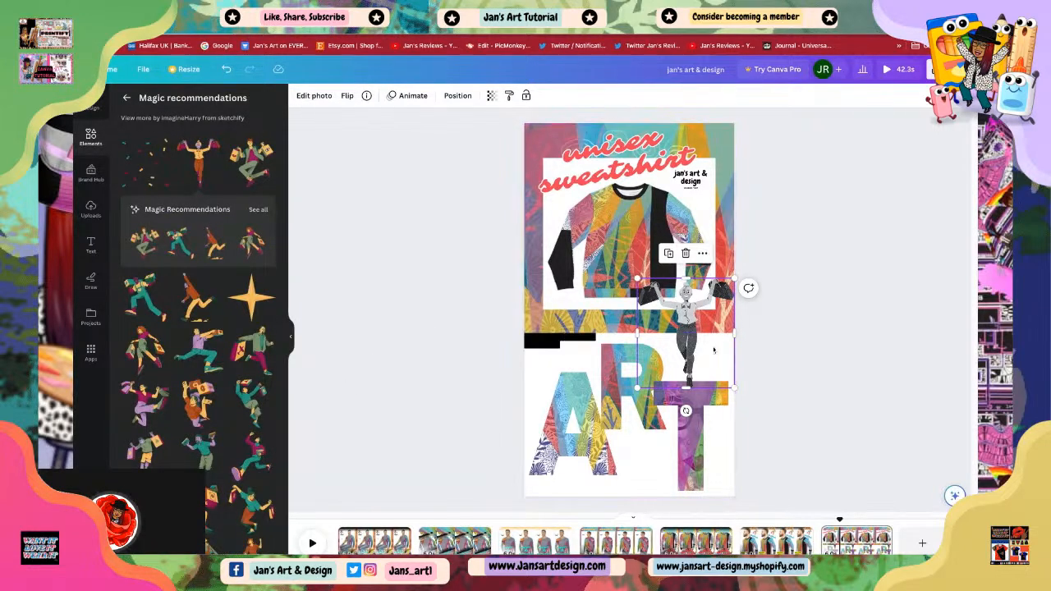
Step: Apply the Tumble photo animation to the shopper figure
left_click(414, 95)
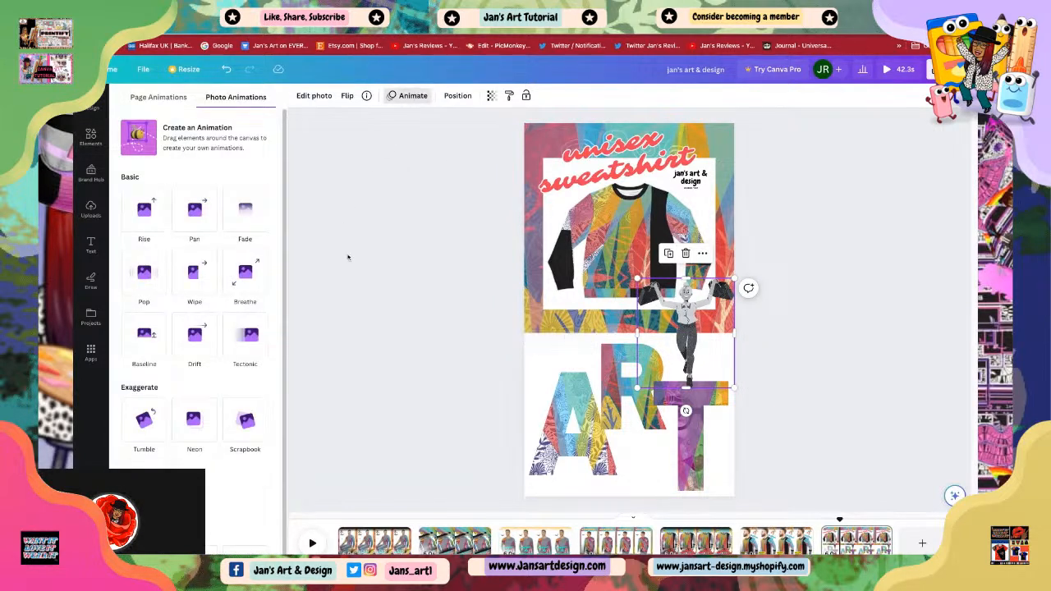
left_click(144, 423)
left_click(144, 419)
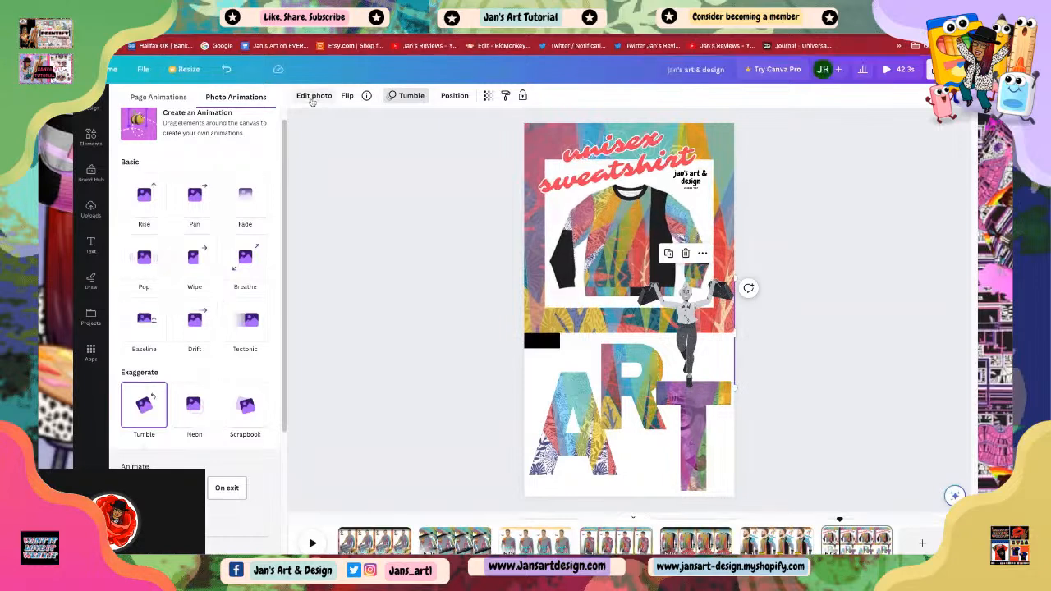
left_click(375, 286)
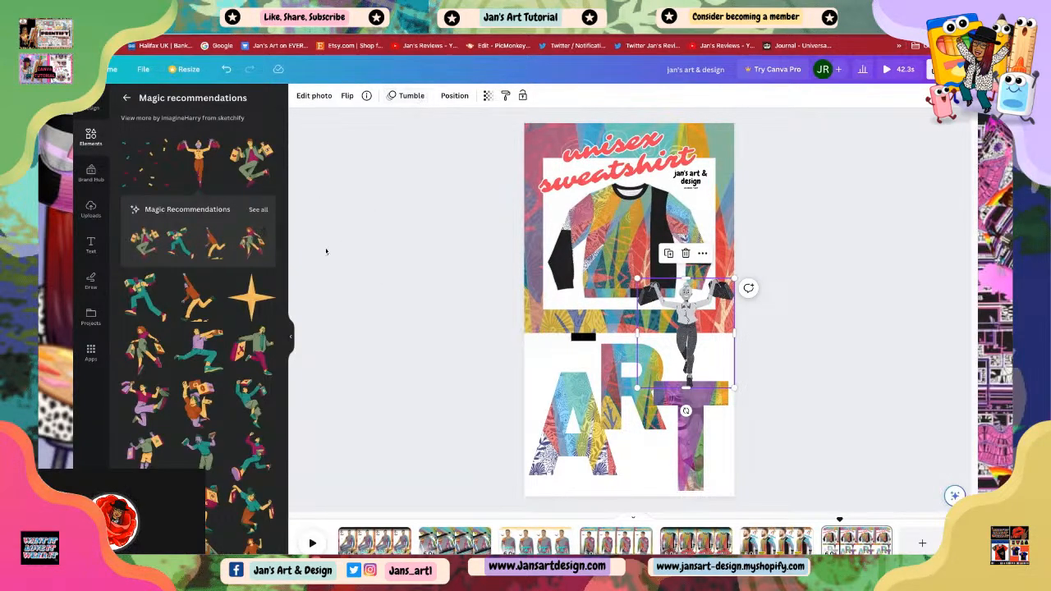
Step: Add the black gradient element from recently used elements and place it along the bottom of the scene
left_click(90, 136)
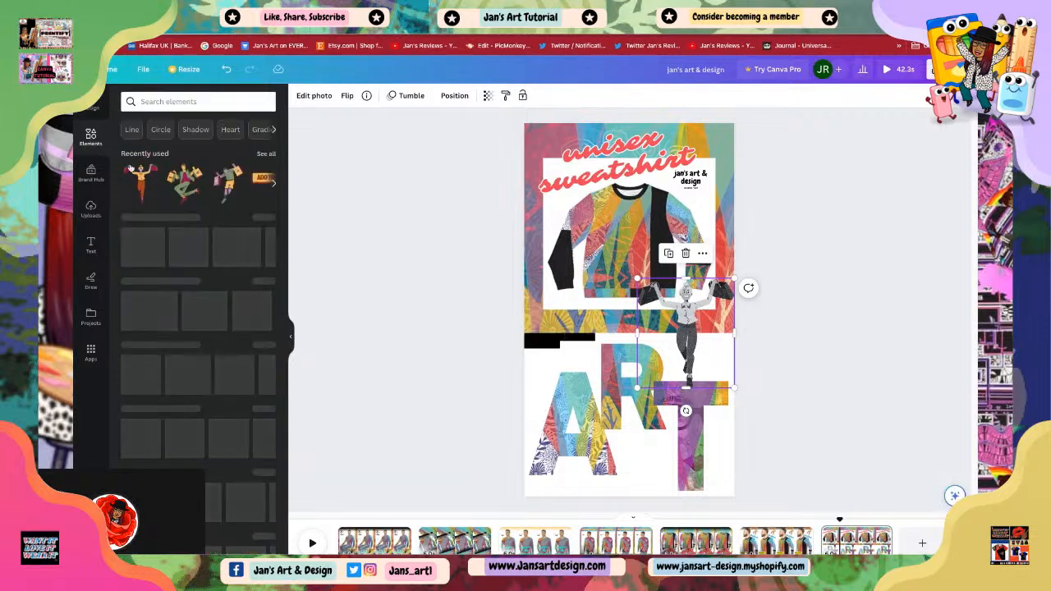
left_click(266, 154)
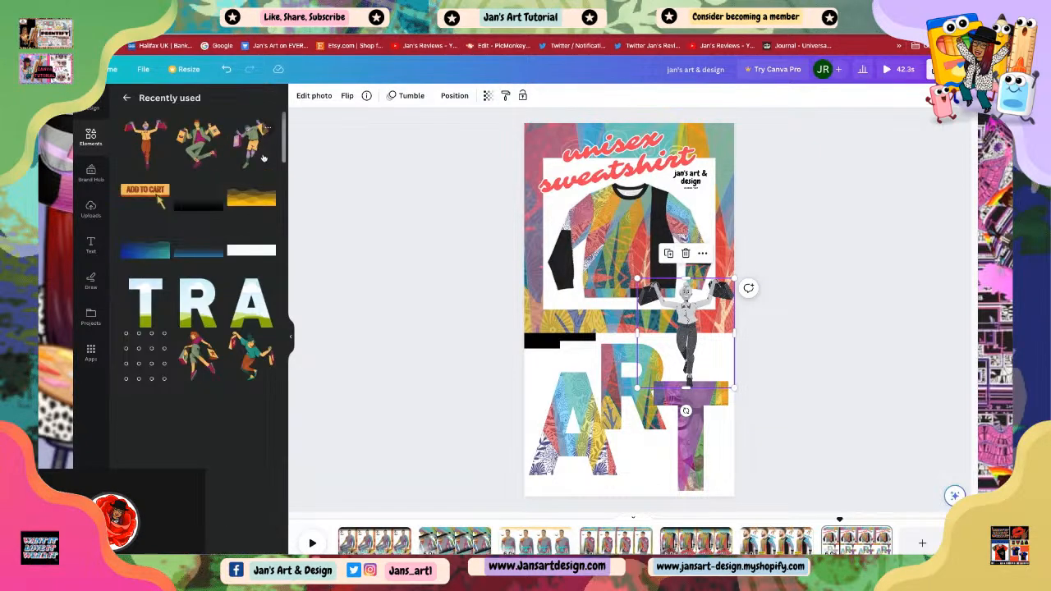
left_click(198, 207)
left_click_drag(597, 348, 597, 496)
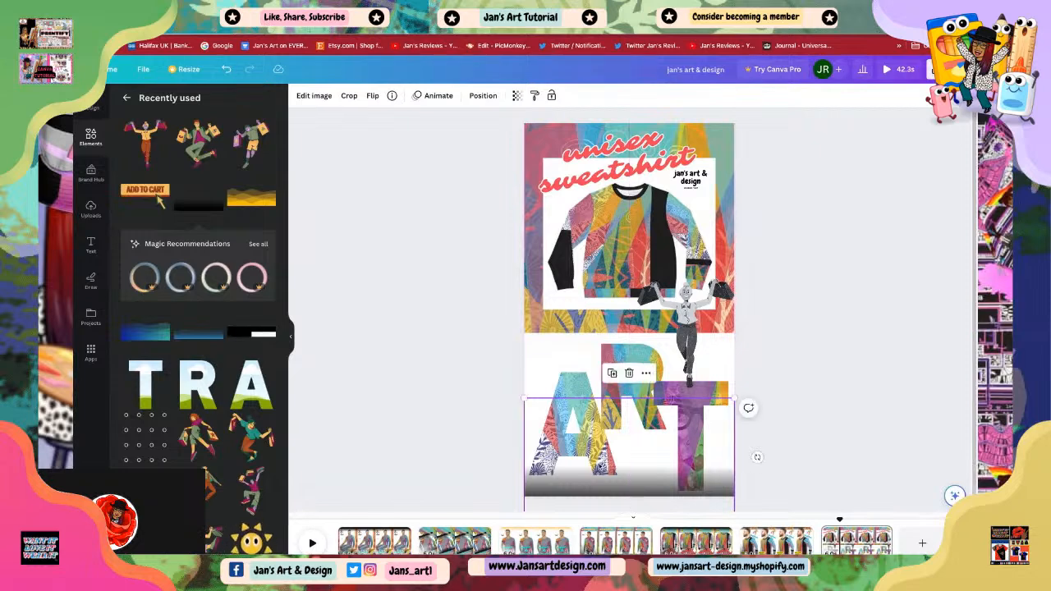
Step: Duplicate the gradient, move the copy to the top edge of the scene and flip it vertically
left_click(613, 374)
mouse_move(621, 441)
left_mouse_down()
mouse_move(607, 184)
mouse_move(620, 123)
mouse_move(606, 142)
mouse_move(606, 124)
mouse_move(581, 137)
left_mouse_up()
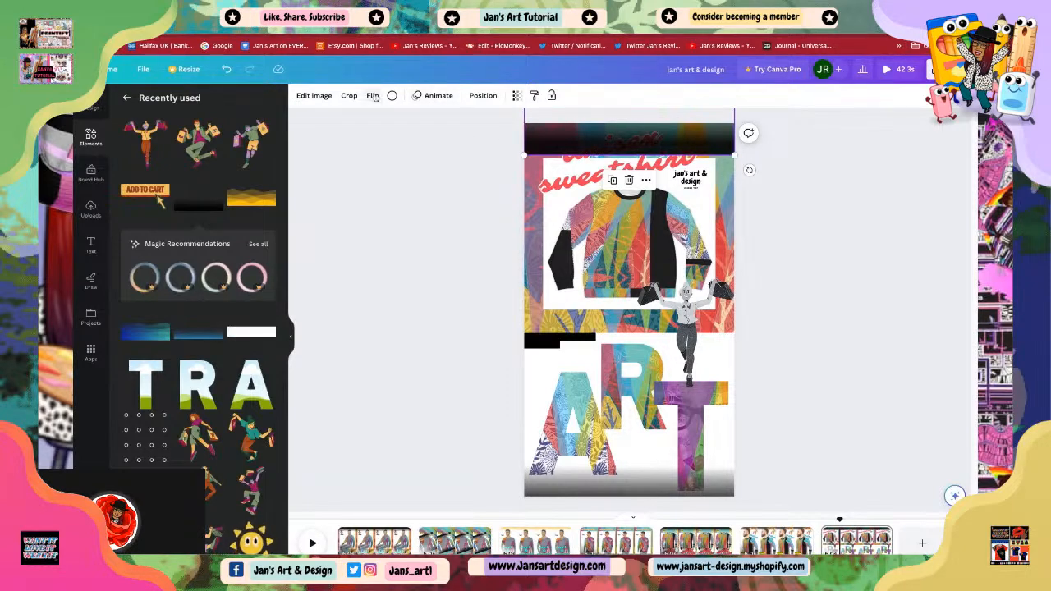
left_click(372, 95)
left_click(402, 142)
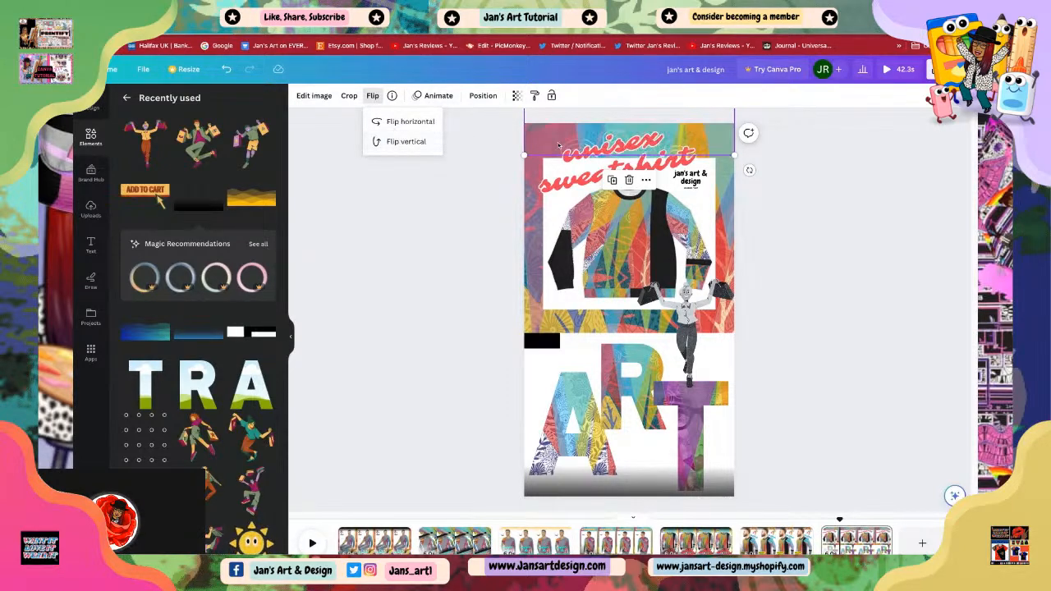
Step: Shift the flipped top gradient down slightly over the upper part of the sweatshirt image
left_click(608, 141)
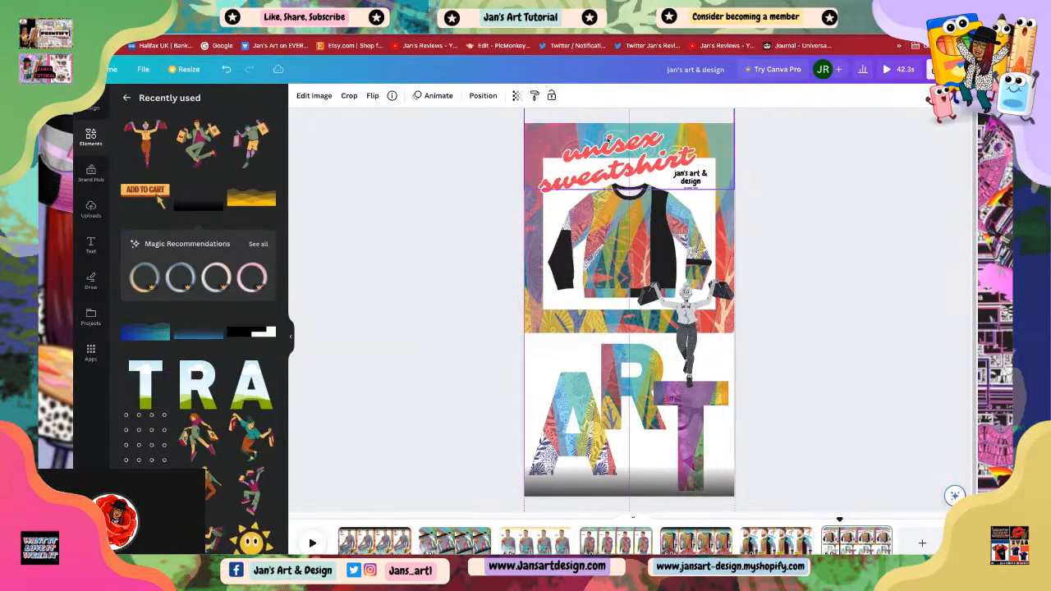
left_click_drag(607, 149, 633, 205)
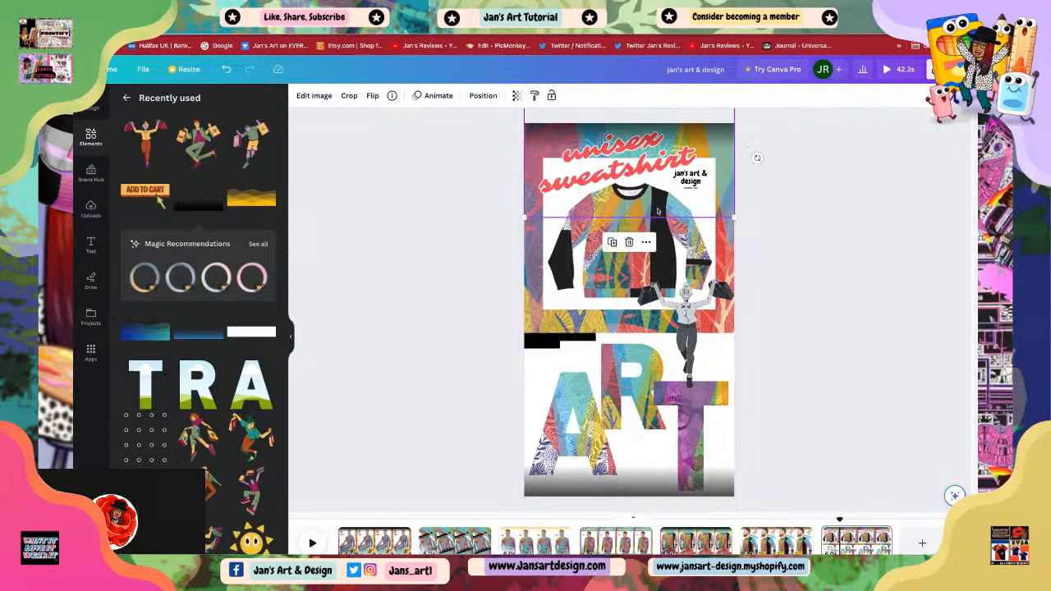
left_click(840, 316)
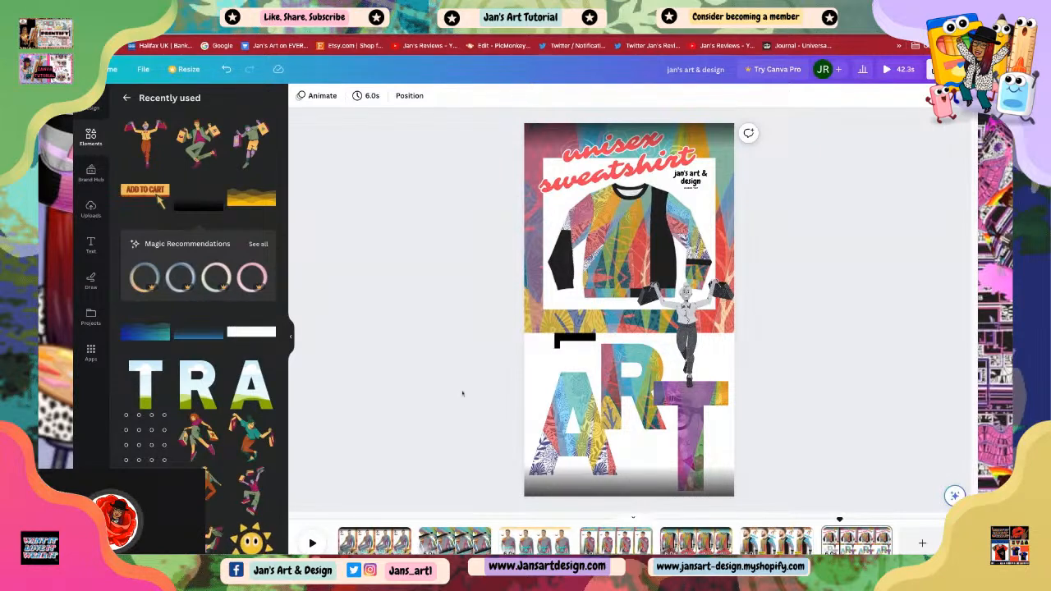
Step: Check the animations on the sweatshirt and ART letters, then apply the Stomp photo animation to the letter T
left_click(593, 265)
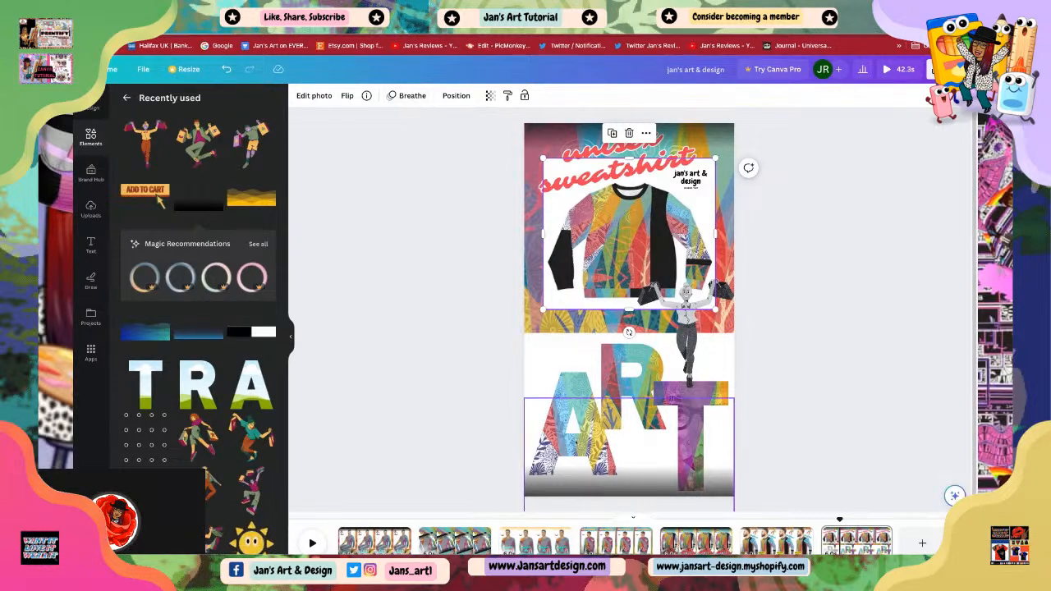
left_click(570, 394)
left_click(569, 392)
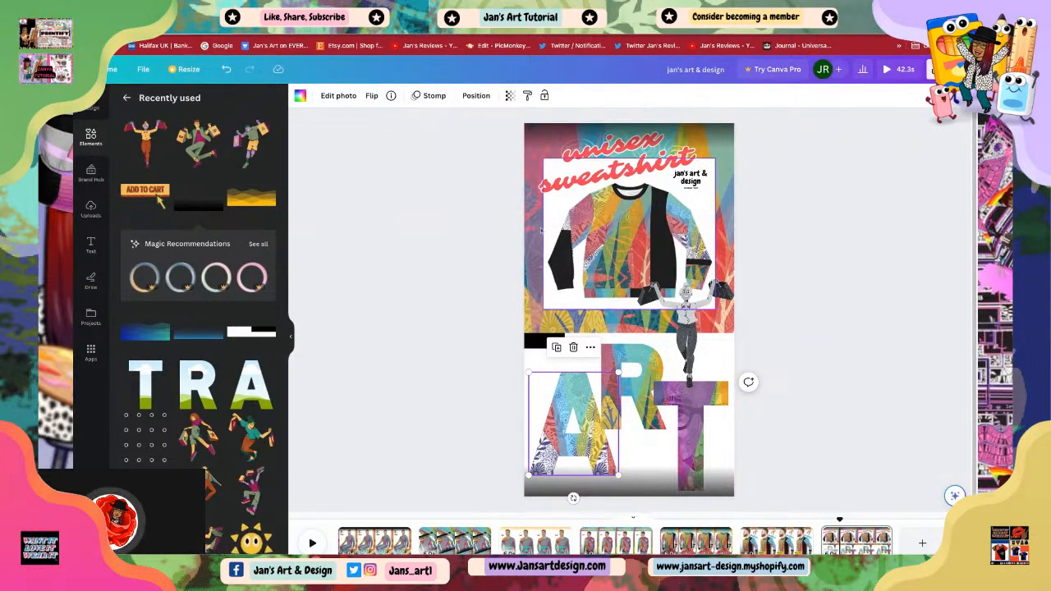
left_click(626, 366)
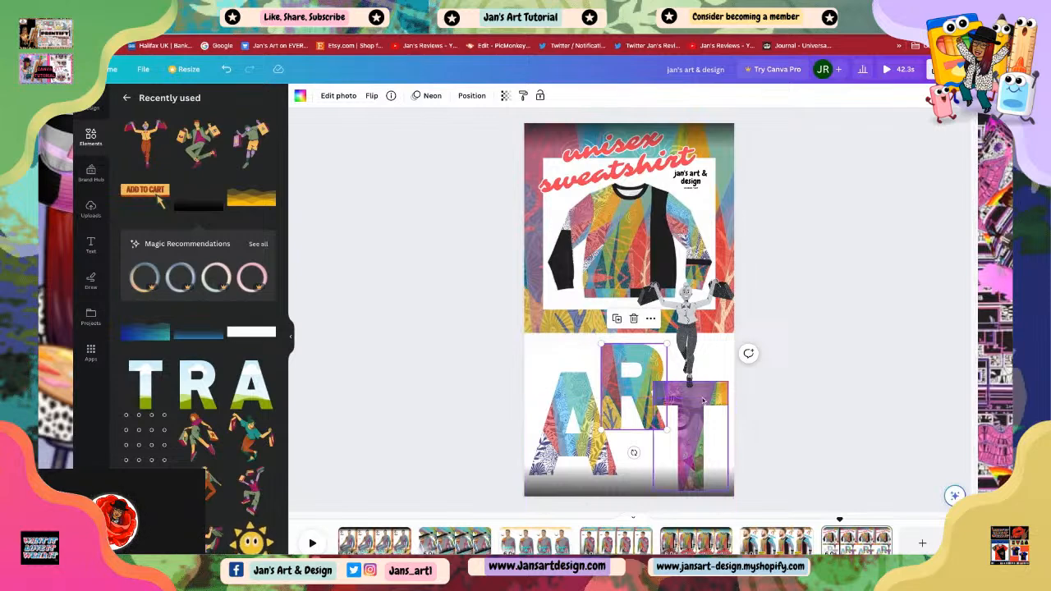
left_click(698, 444)
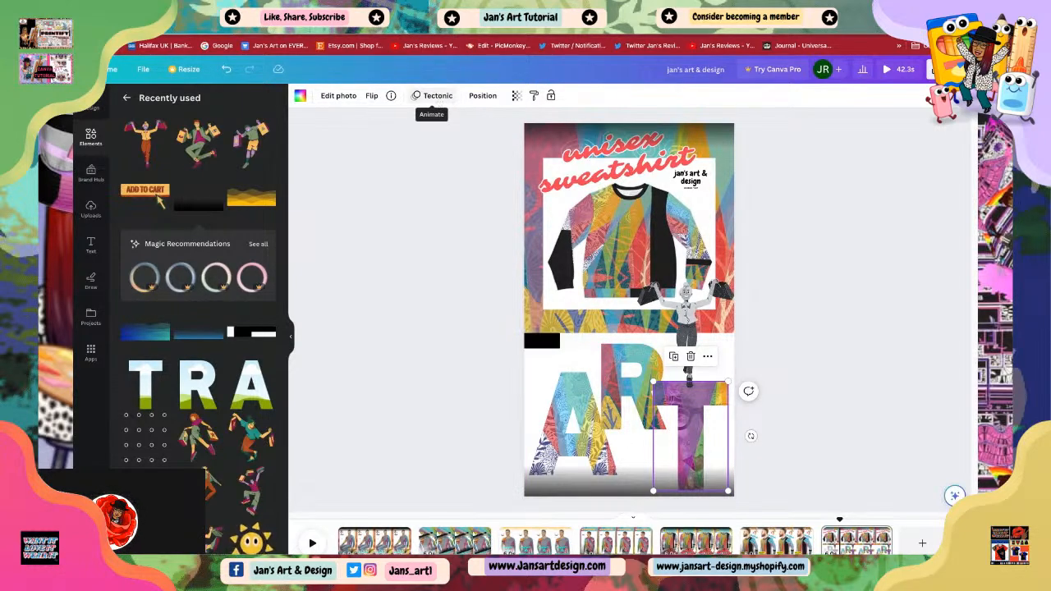
left_click(433, 99)
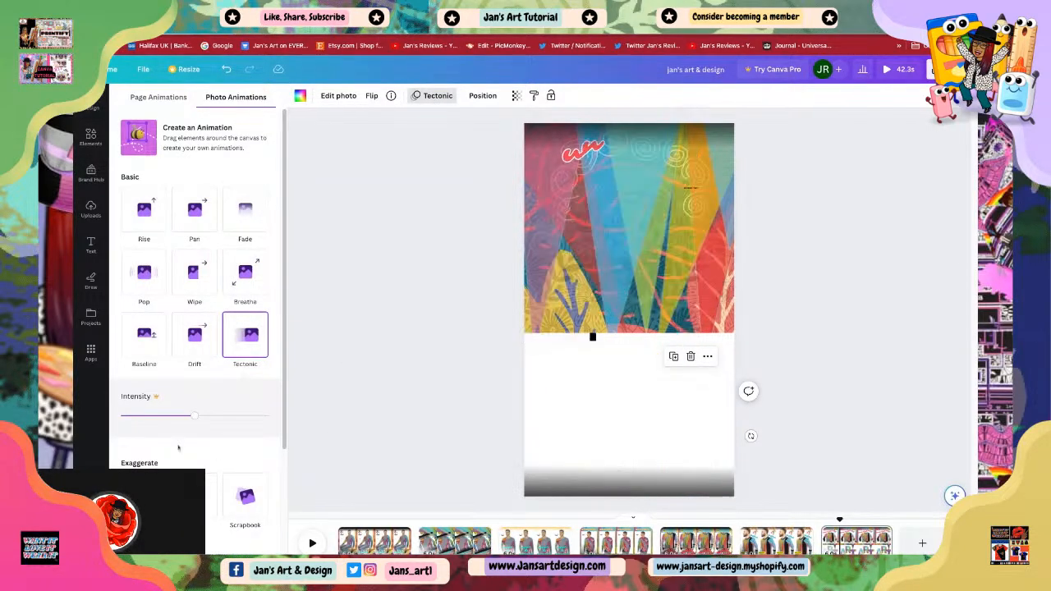
scroll(195, 329, "down", 3)
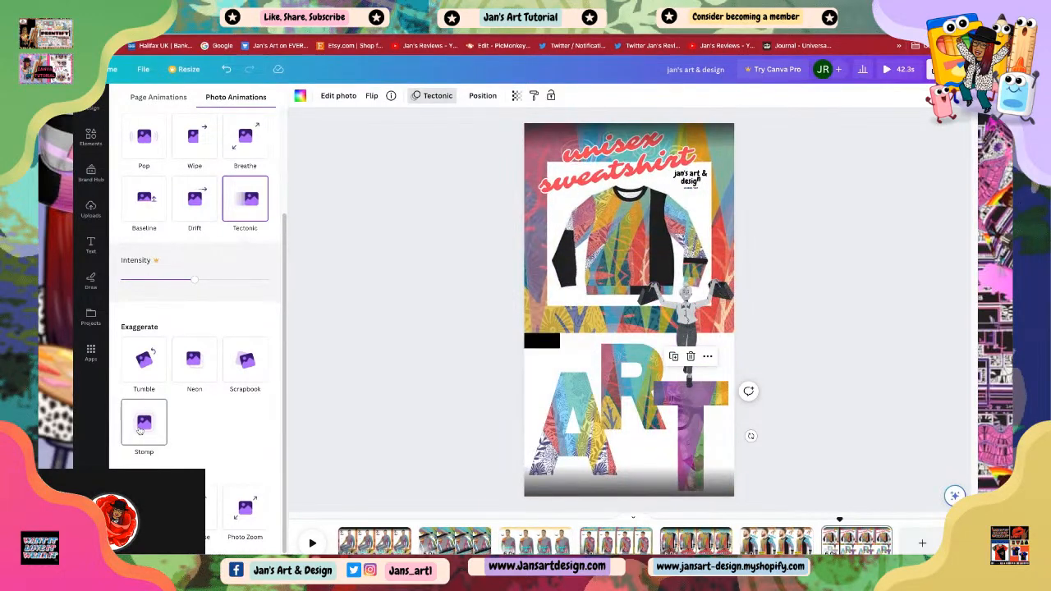
left_click(142, 427)
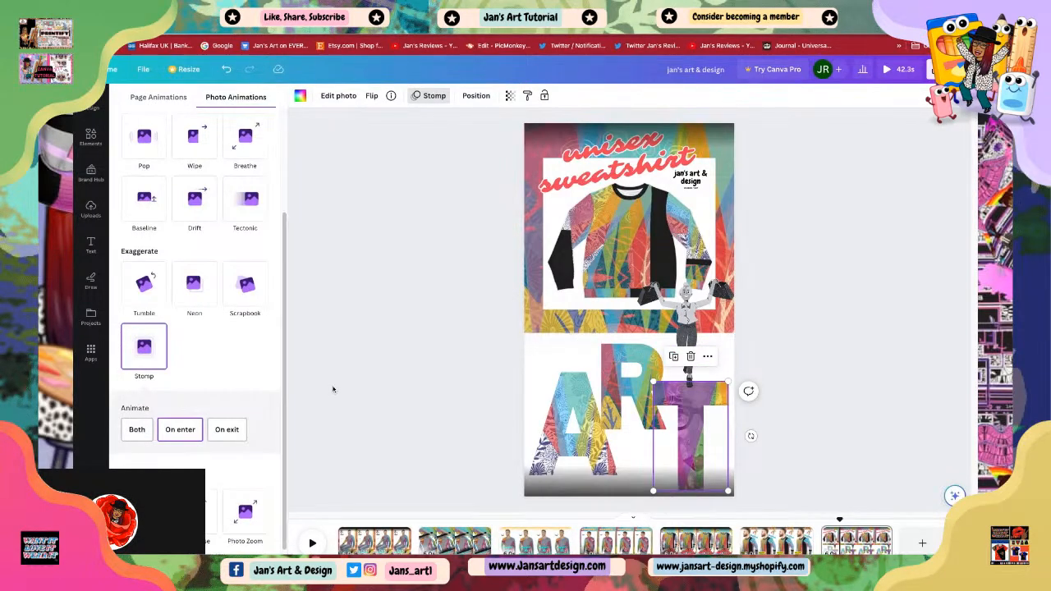
Step: Open the third scene and shrink the 'cool & unique' text into the lower-left corner
left_click(860, 541)
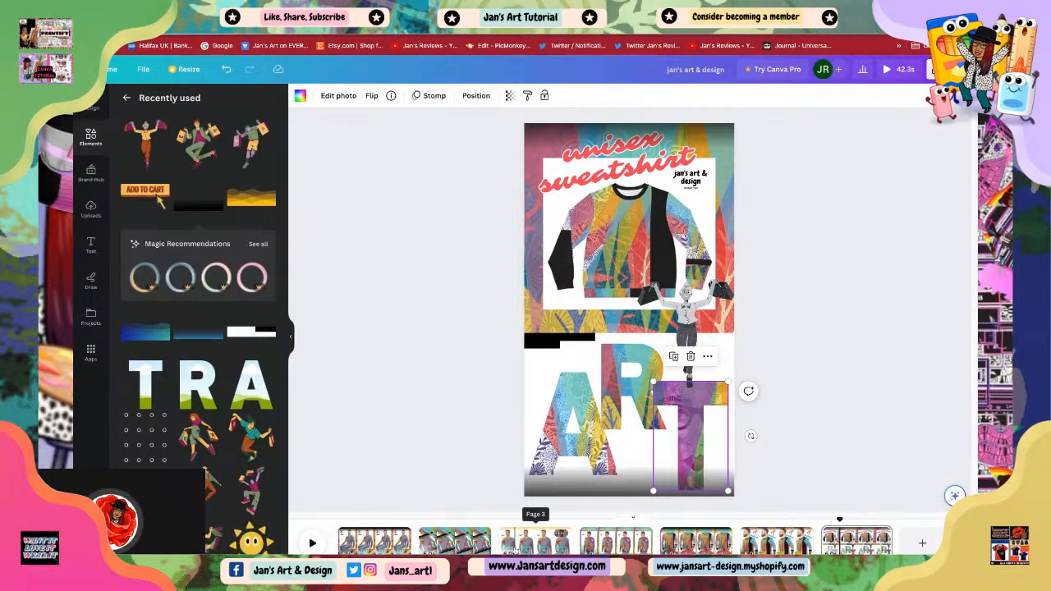
left_click(532, 541)
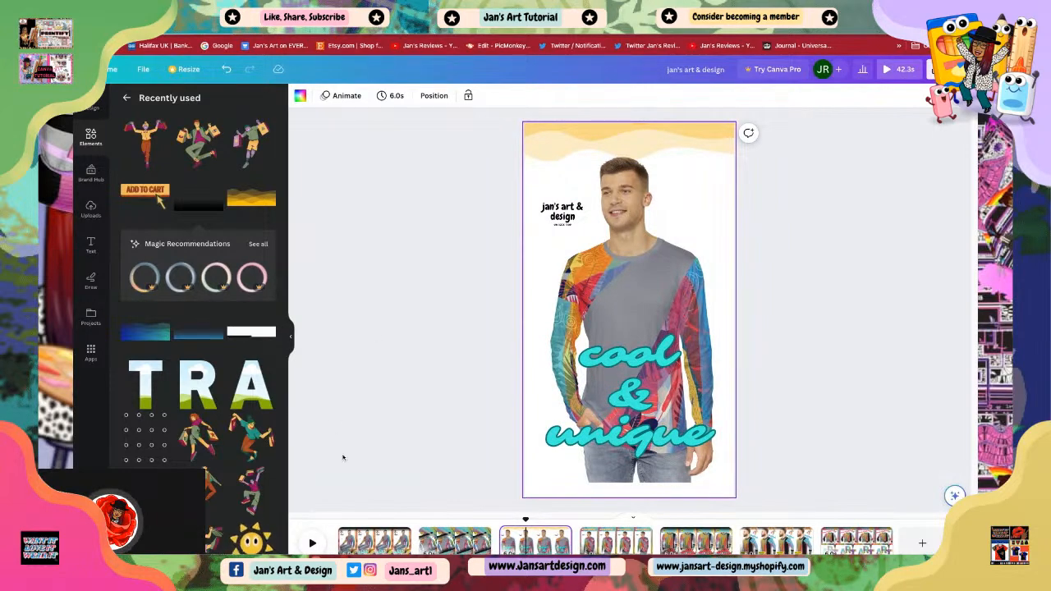
left_click(614, 453)
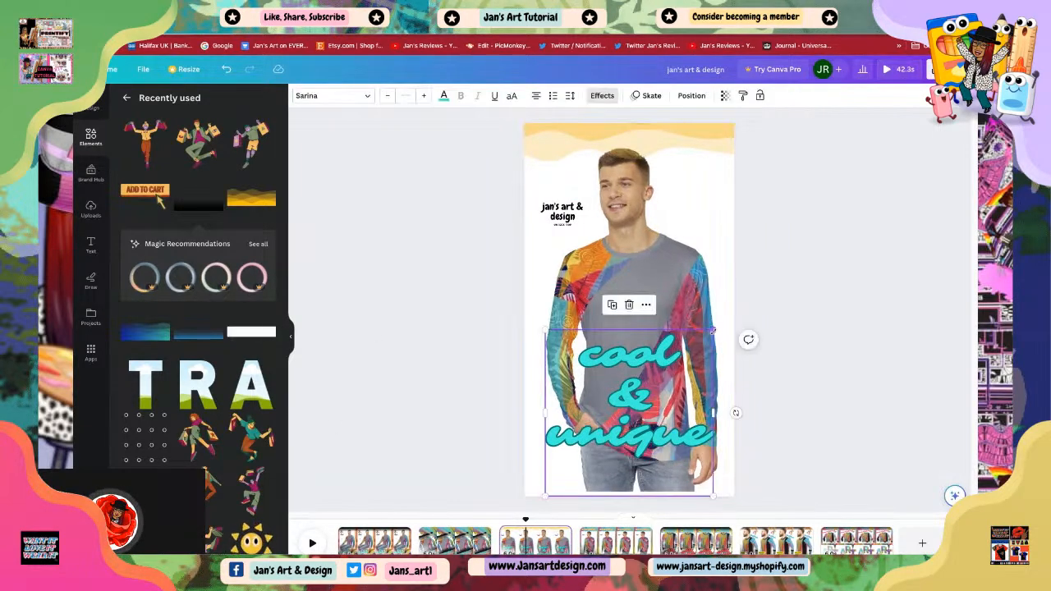
left_click_drag(713, 331, 608, 432)
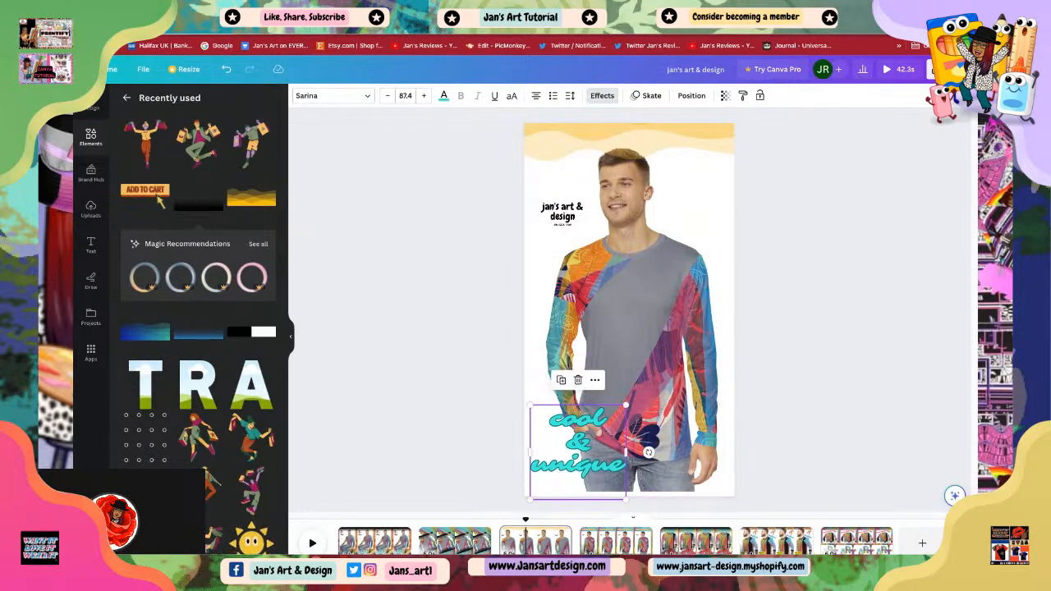
left_click(785, 382)
left_click(588, 448)
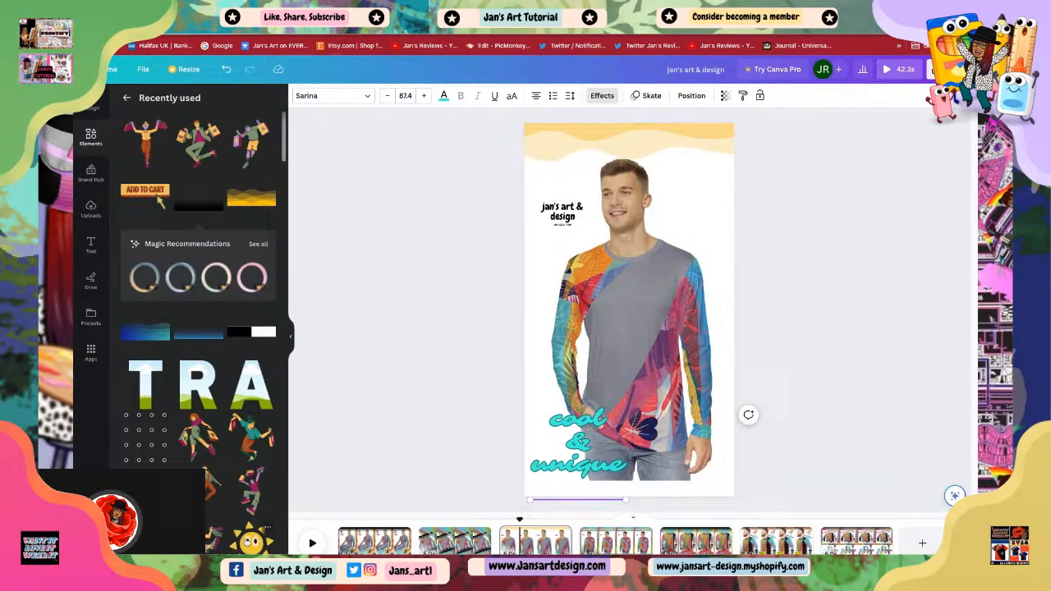
Step: Add the smiling sun element and place it, reduced in size, beside the model's head at top right
left_click(246, 541)
left_click_drag(713, 396, 647, 327)
left_click(663, 236)
left_click_drag(658, 237, 666, 236)
left_click(587, 280)
left_click_drag(586, 280, 682, 178)
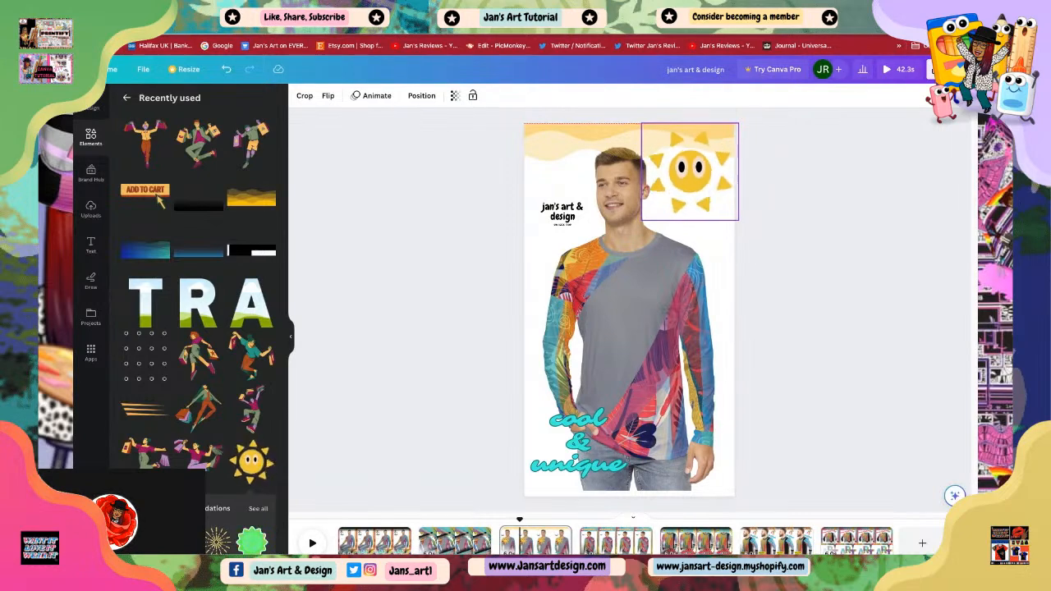
left_click_drag(739, 220, 706, 209)
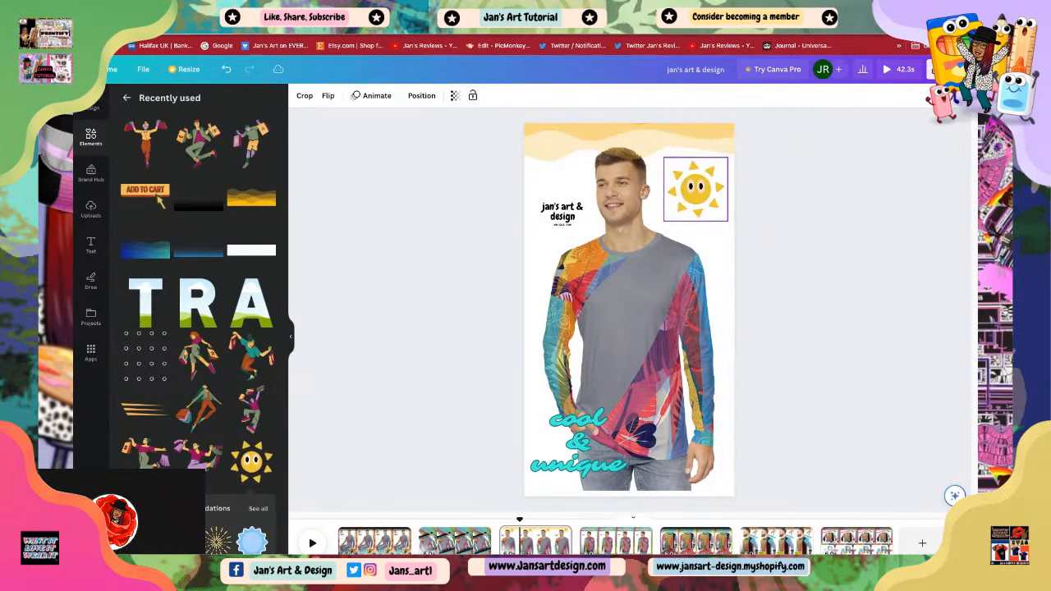
left_click(826, 324)
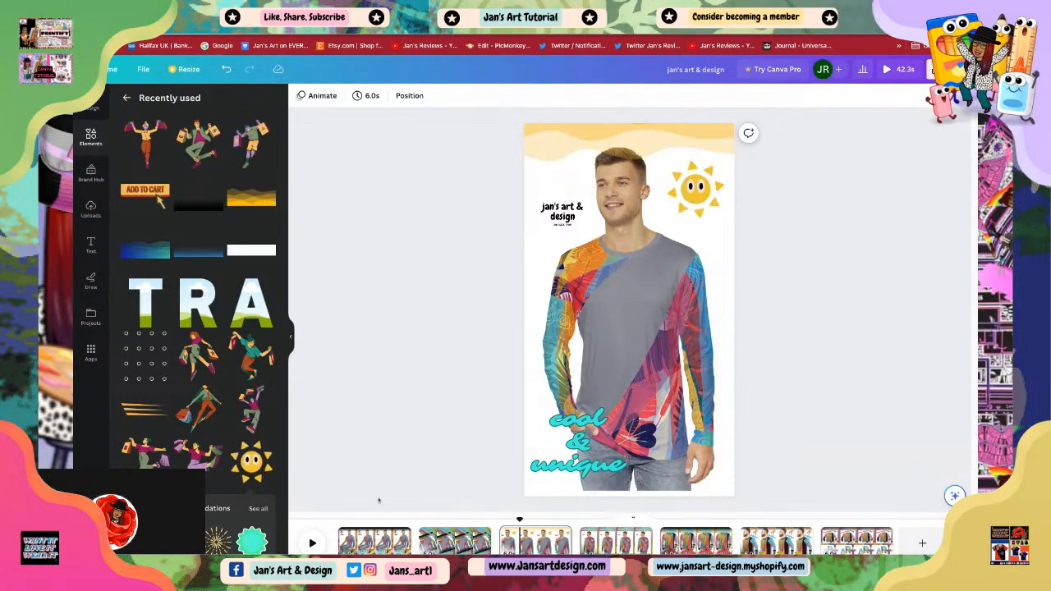
Step: Stretch the model photo slightly down so it reaches the bottom edge of the scene
scroll(198, 328, "down", 2)
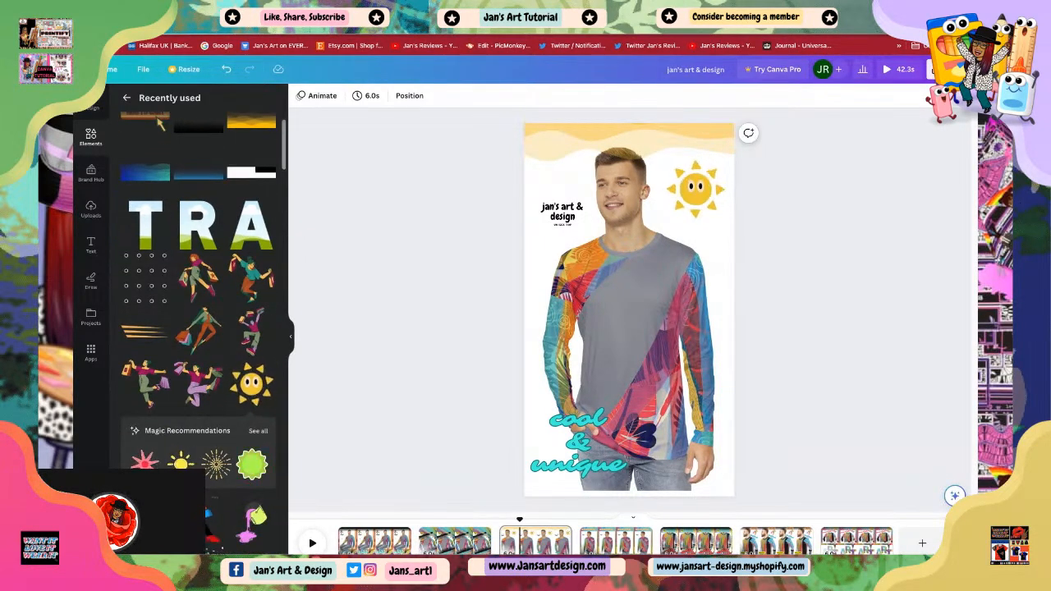
scroll(161, 123, "down", 4)
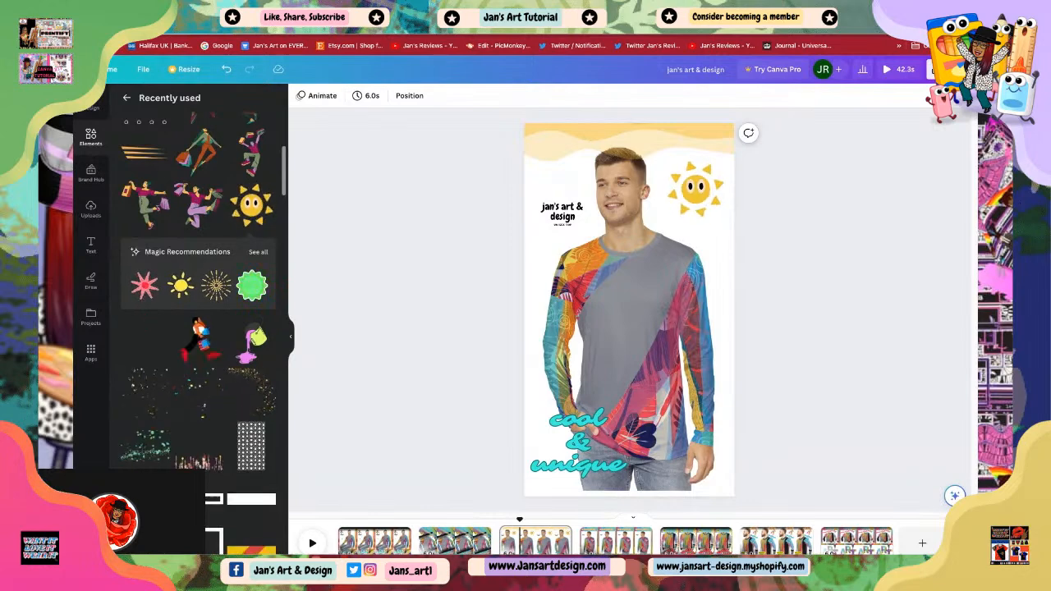
left_click(639, 401)
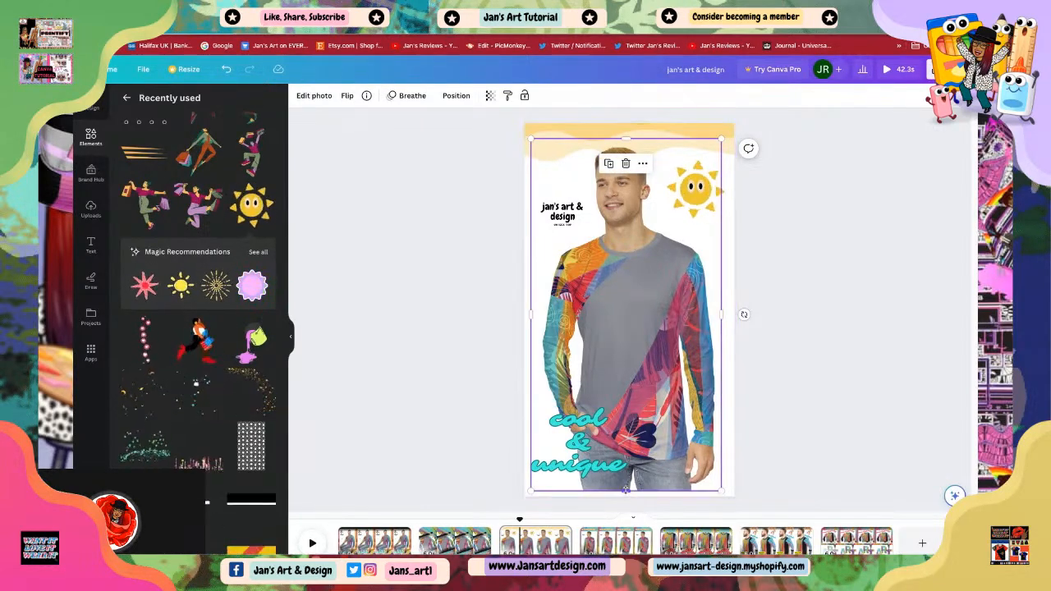
left_click_drag(626, 489, 626, 496)
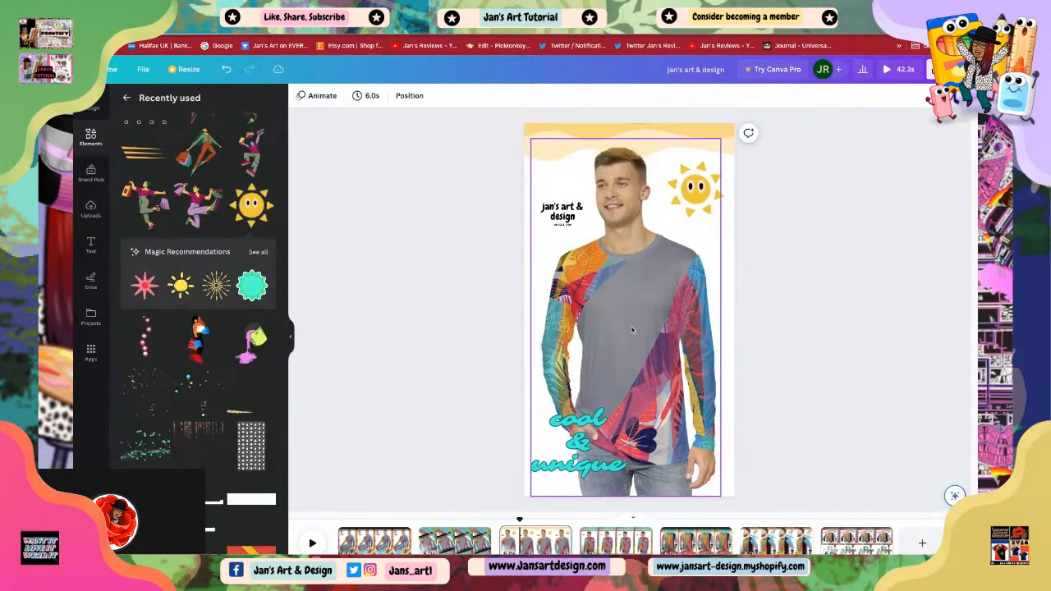
left_click(626, 331)
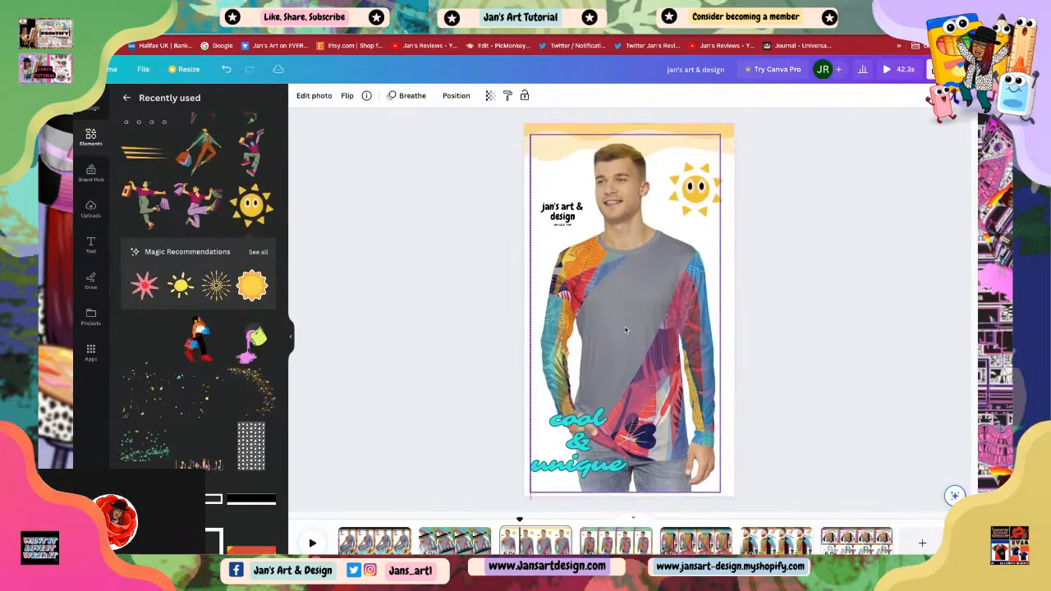
left_click(743, 471)
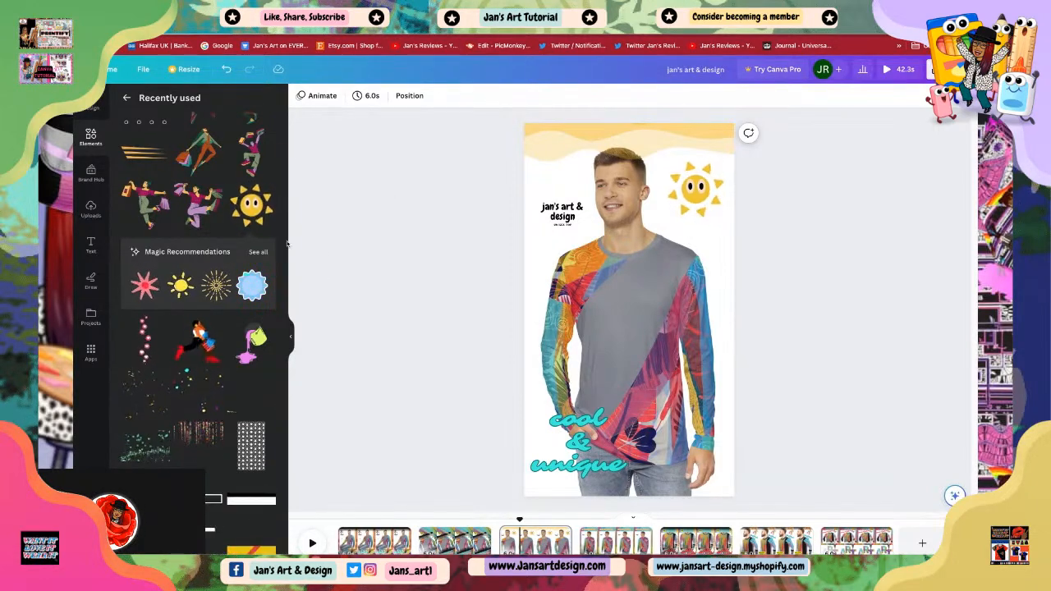
Step: Add the orange speed-lines element and place it along the bottom behind the 'cool & unique' text
scroll(254, 167, "up", 3)
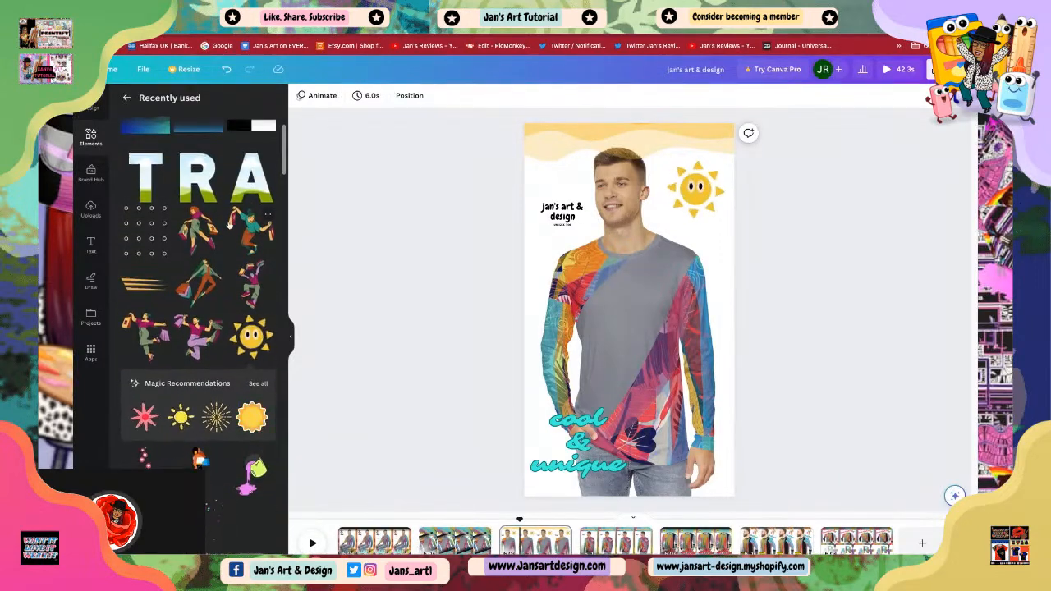
scroll(247, 189, "down", 2)
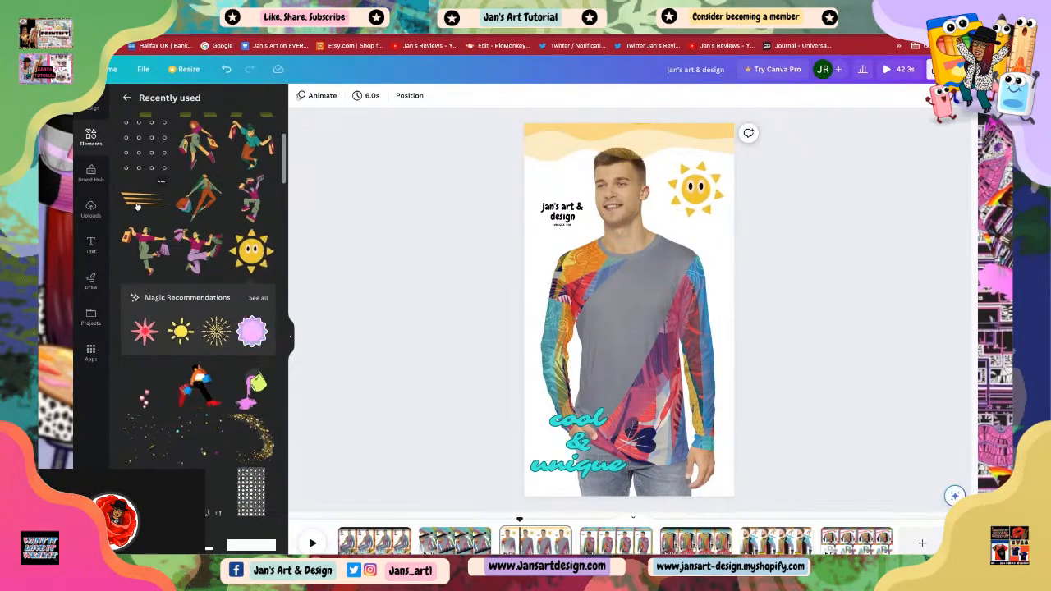
left_click(144, 198)
left_click_drag(588, 314, 563, 479)
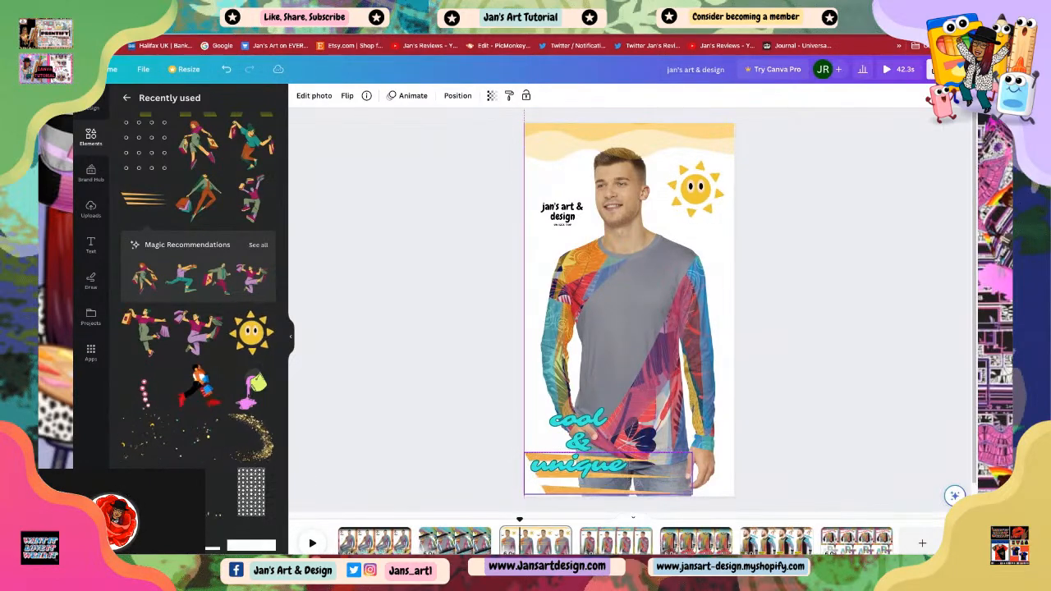
left_click(417, 473)
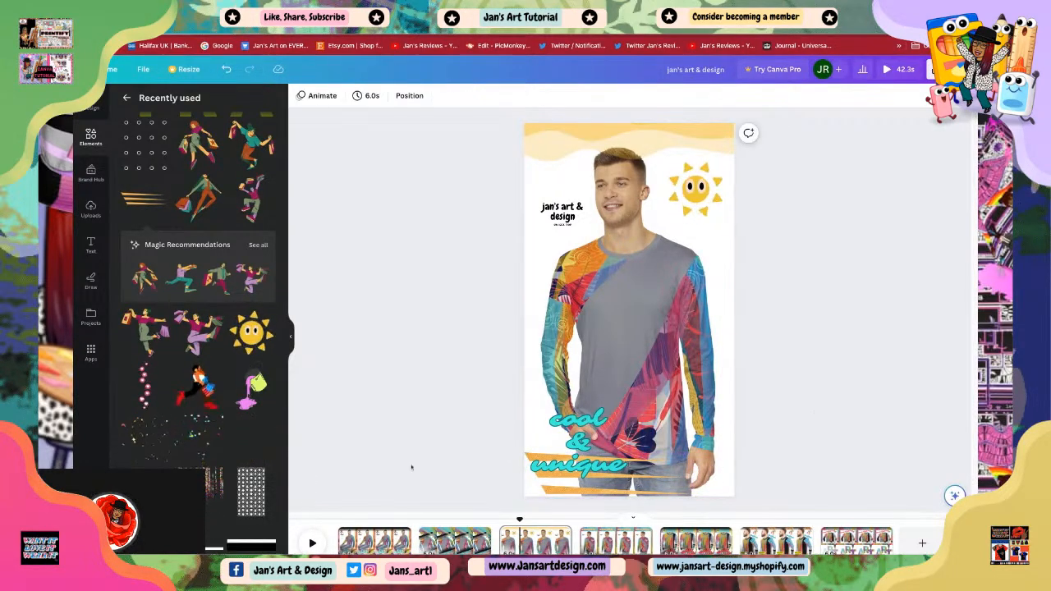
Step: Flip the orange speed-lines element vertically
left_click(563, 492)
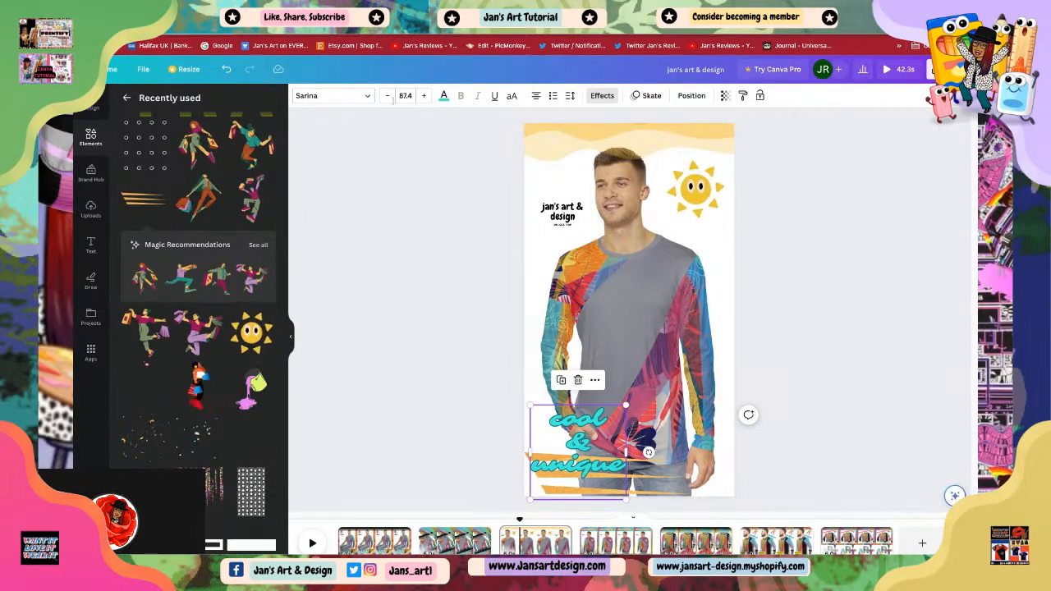
left_click(559, 481)
left_click(642, 486)
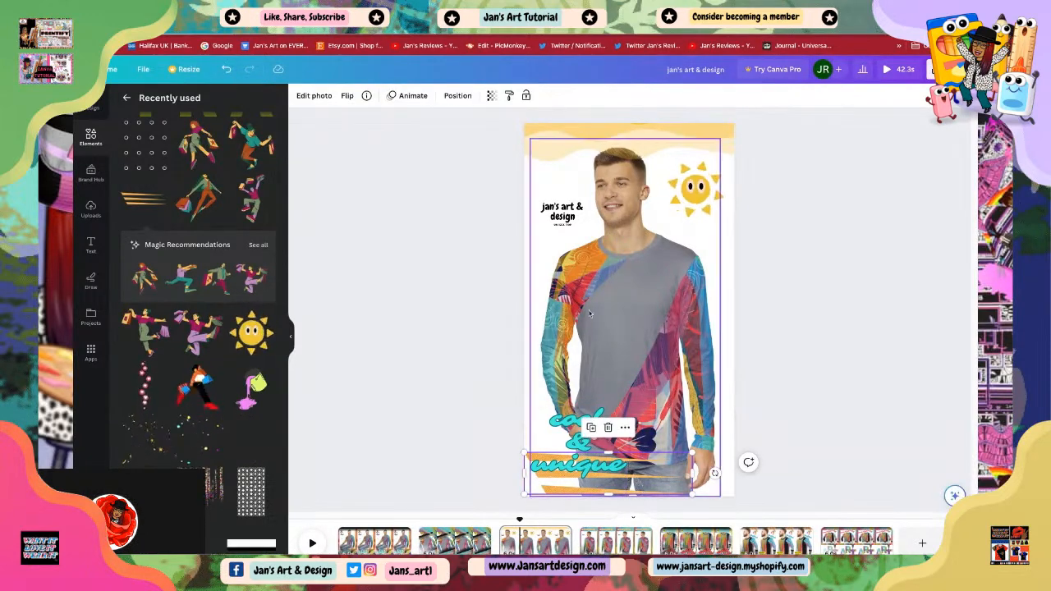
left_click(347, 95)
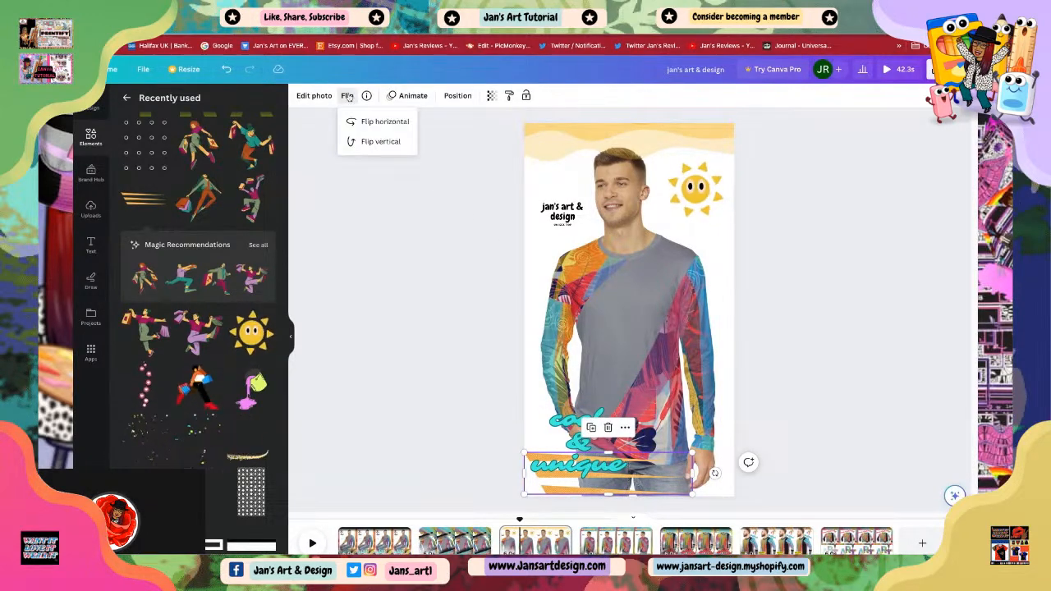
left_click(368, 143)
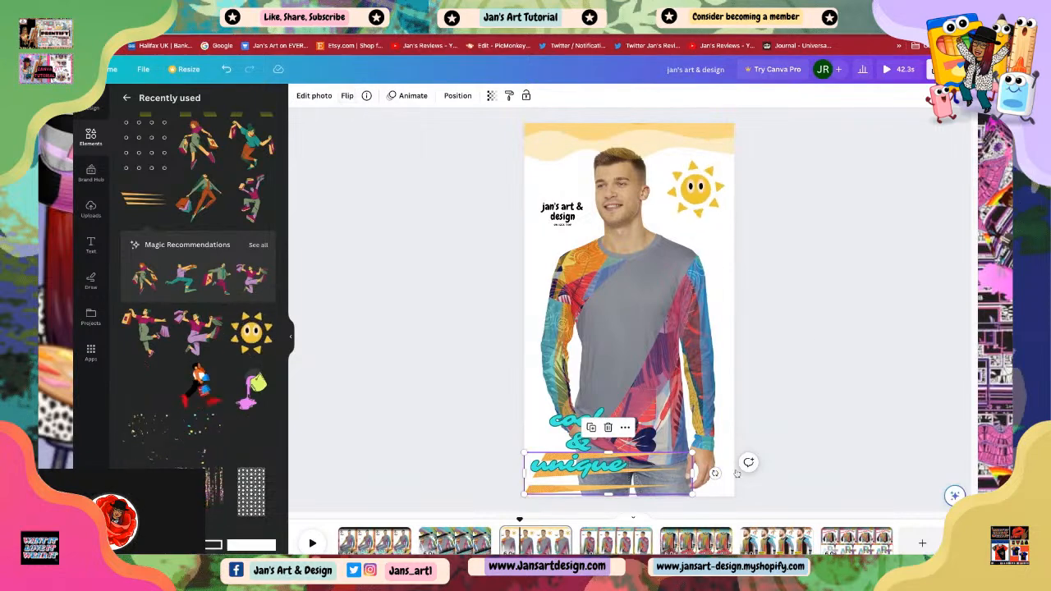
left_click(428, 428)
Step: Nudge the 'cool & unique' text slightly lower over the speed lines
left_click_drag(573, 485, 575, 497)
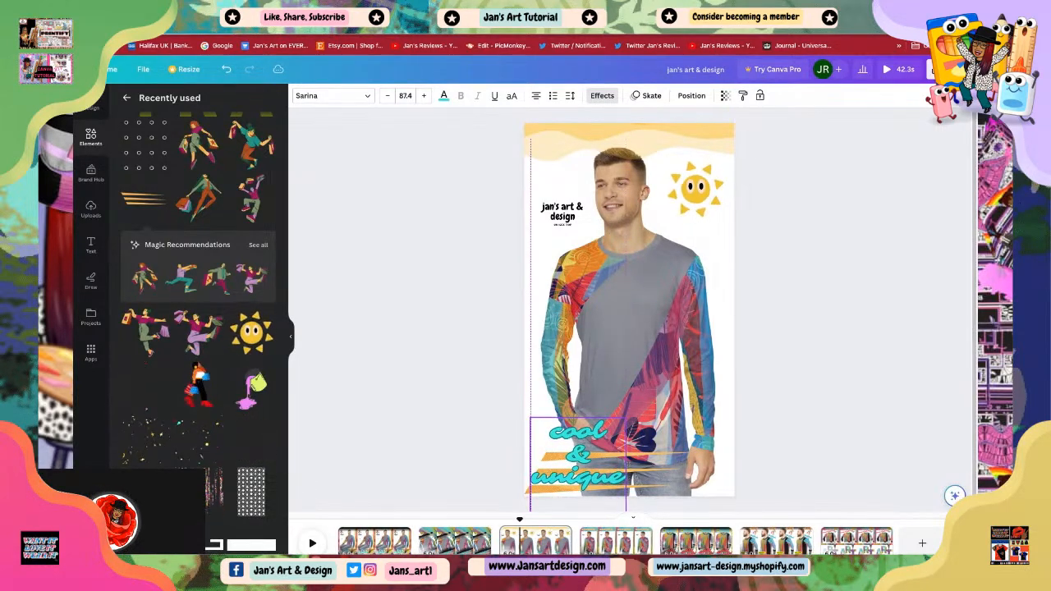
left_click(795, 411)
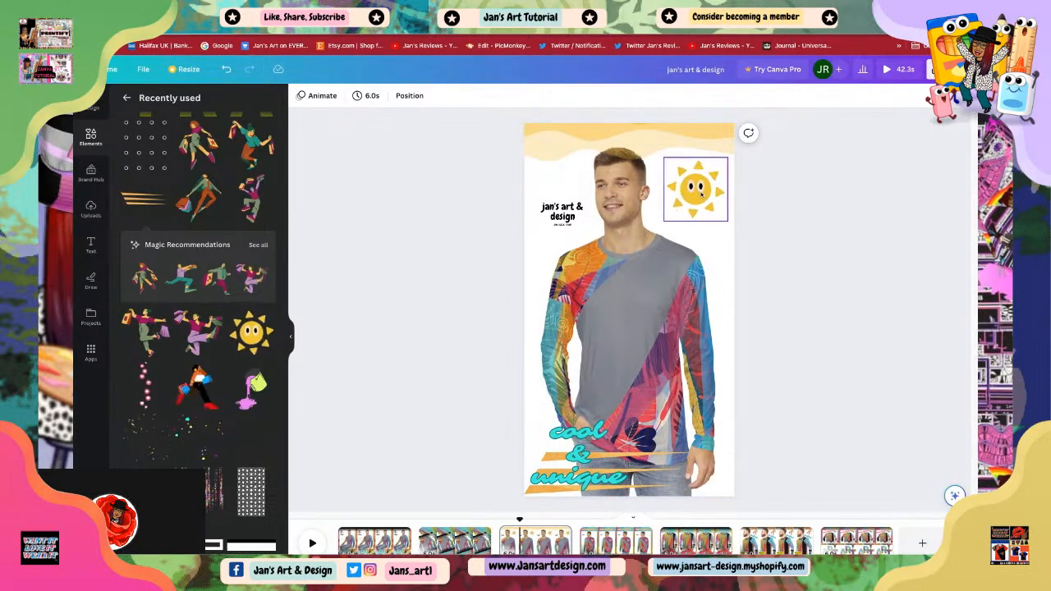
left_click(704, 195)
left_click(805, 267)
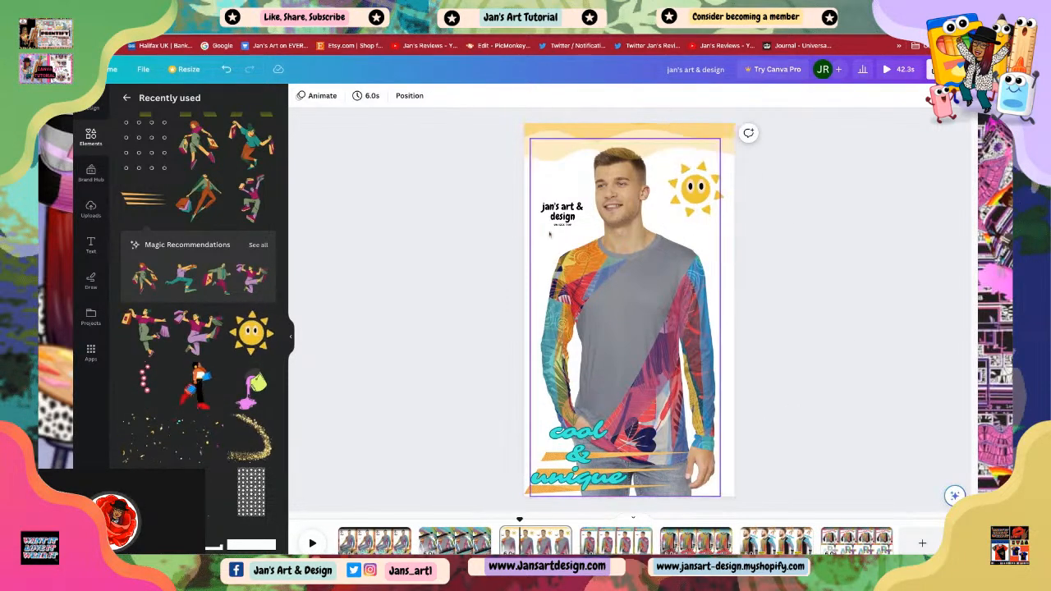
Step: Nudge the 'jan's art & design' logo text slightly and apply the Splice text effect to it
left_click(552, 217)
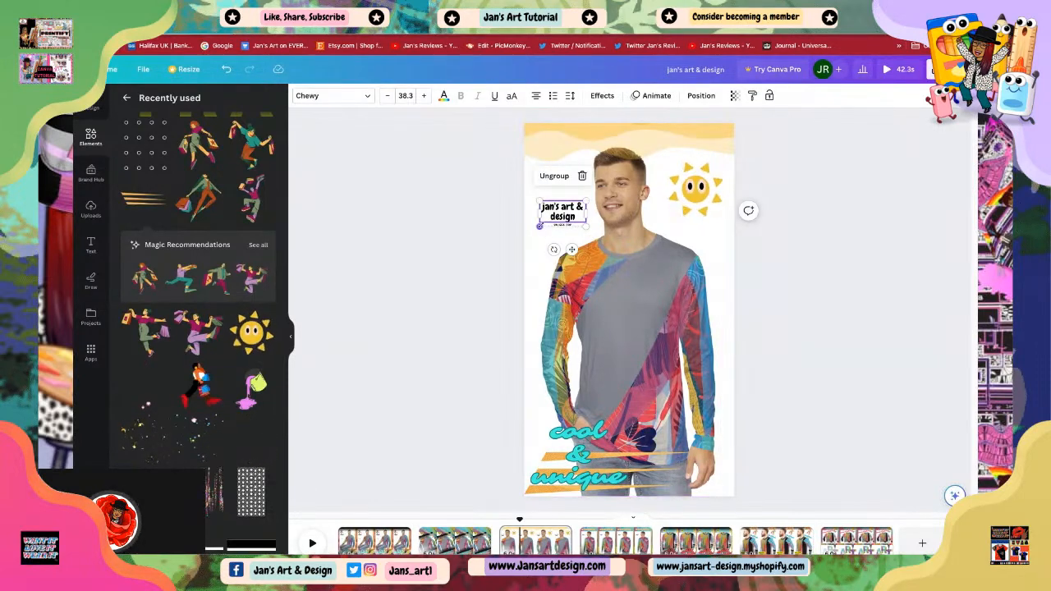
left_click_drag(540, 226, 536, 229)
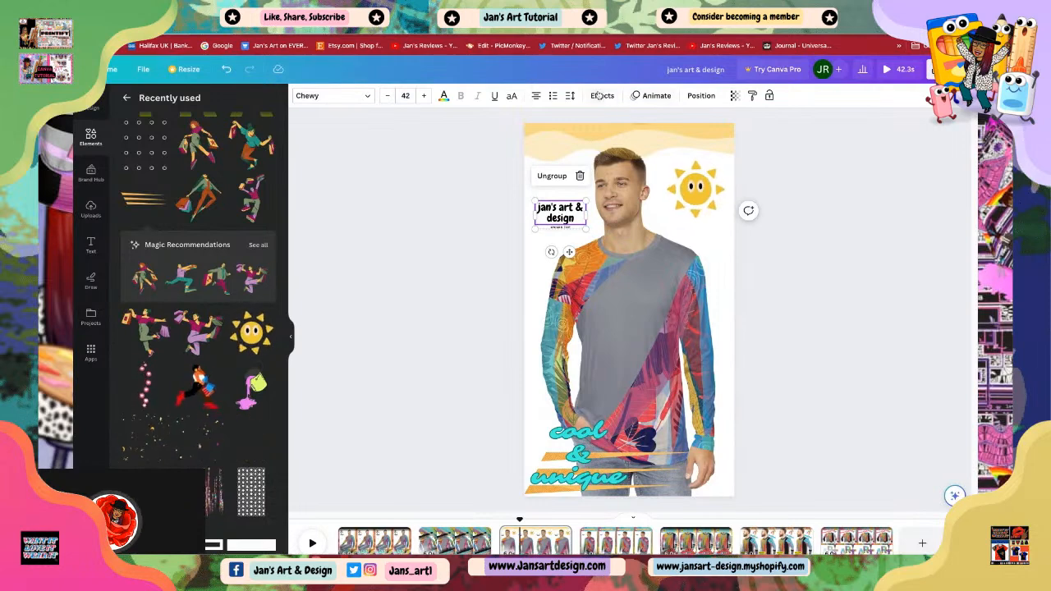
left_click(603, 95)
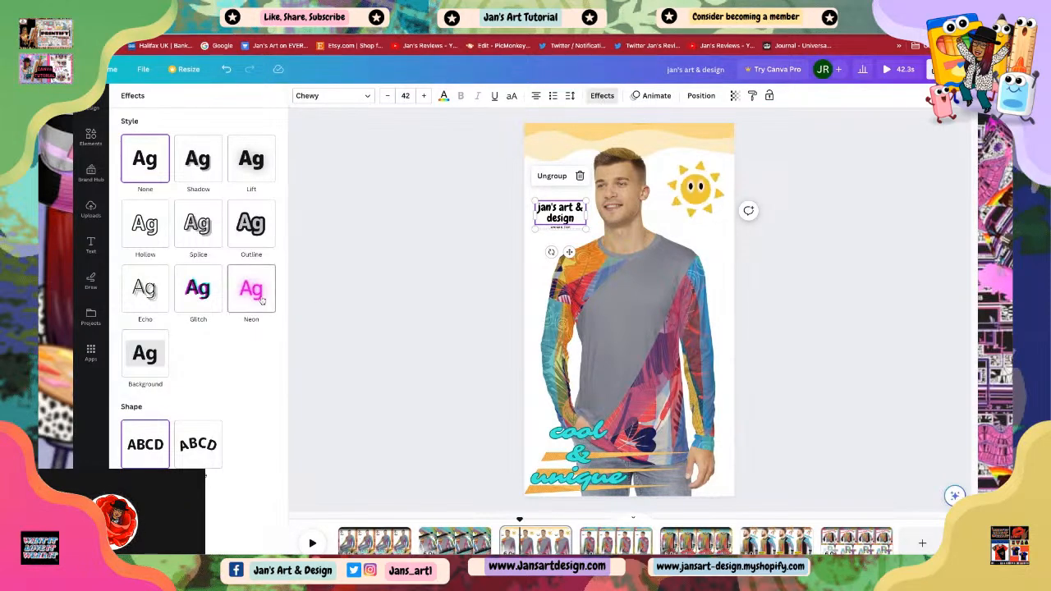
left_click(202, 294)
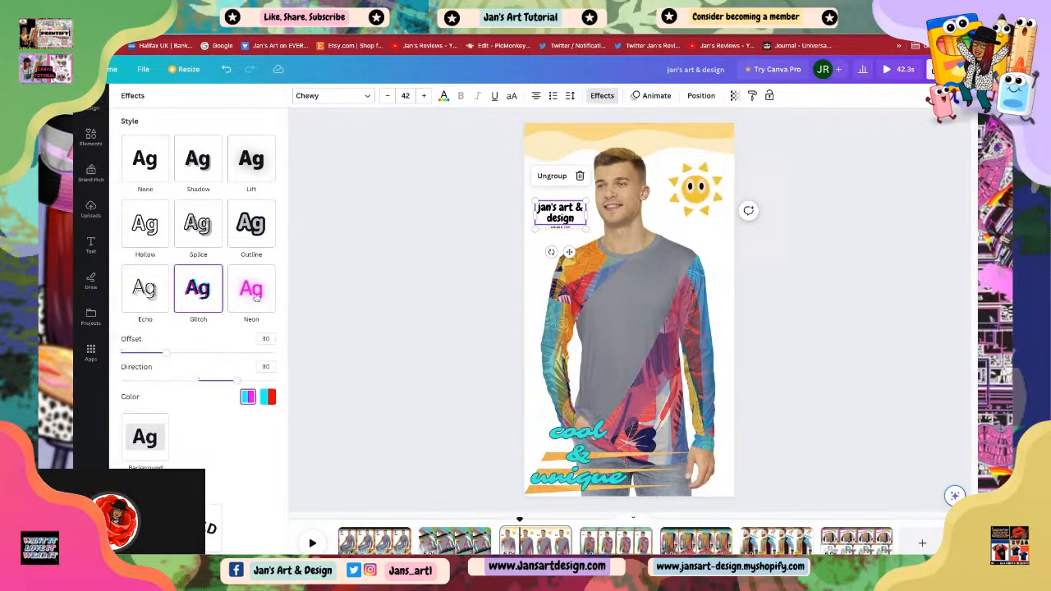
left_click(147, 295)
left_click(246, 227)
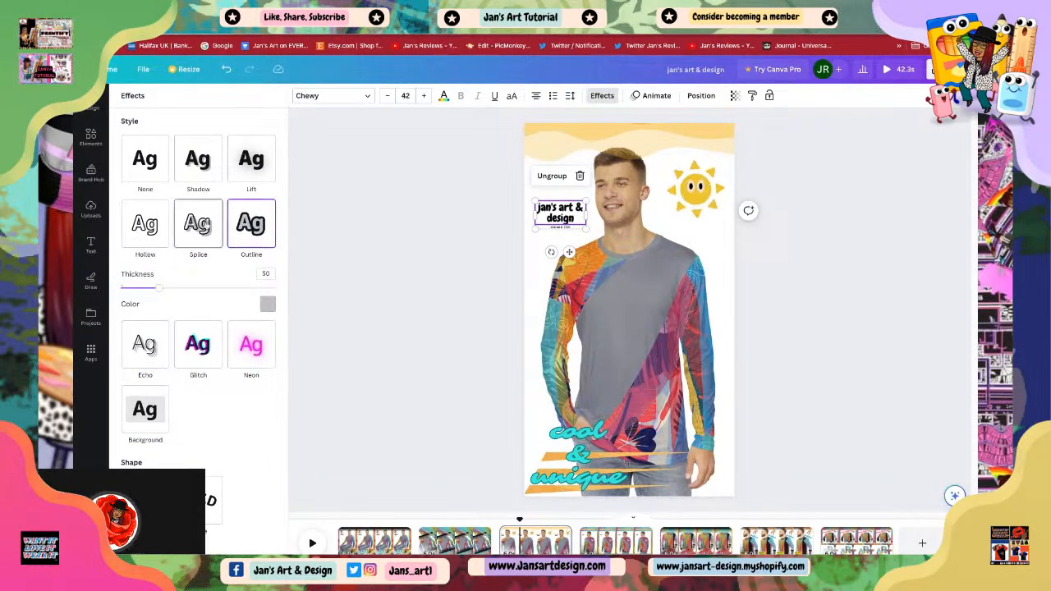
left_click(205, 224)
left_click(350, 216)
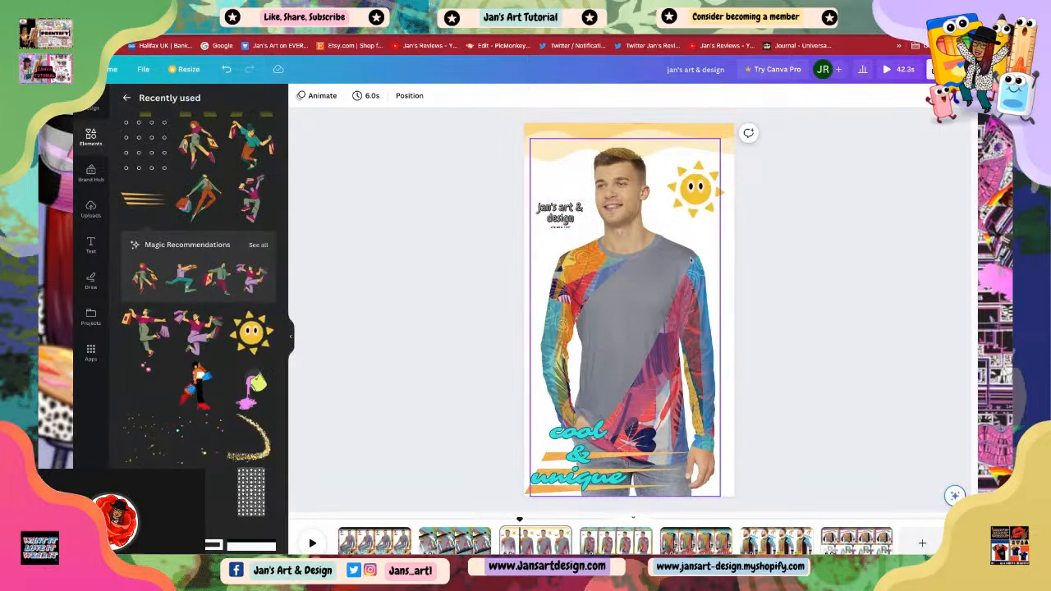
Step: In the first scene, move the 'slay today' text up and slightly to the right
left_click(653, 370)
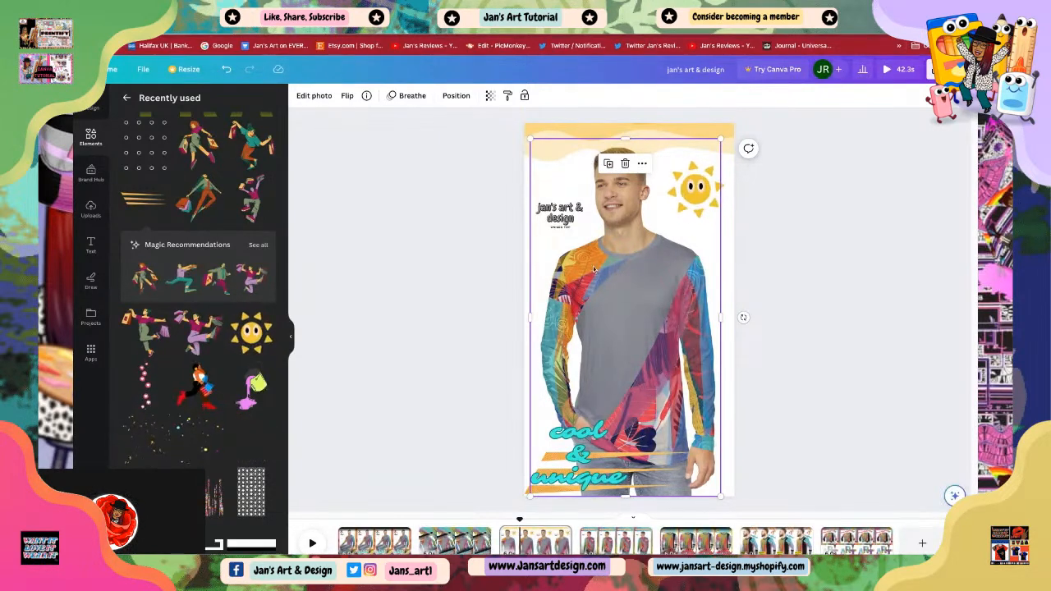
left_click(777, 286)
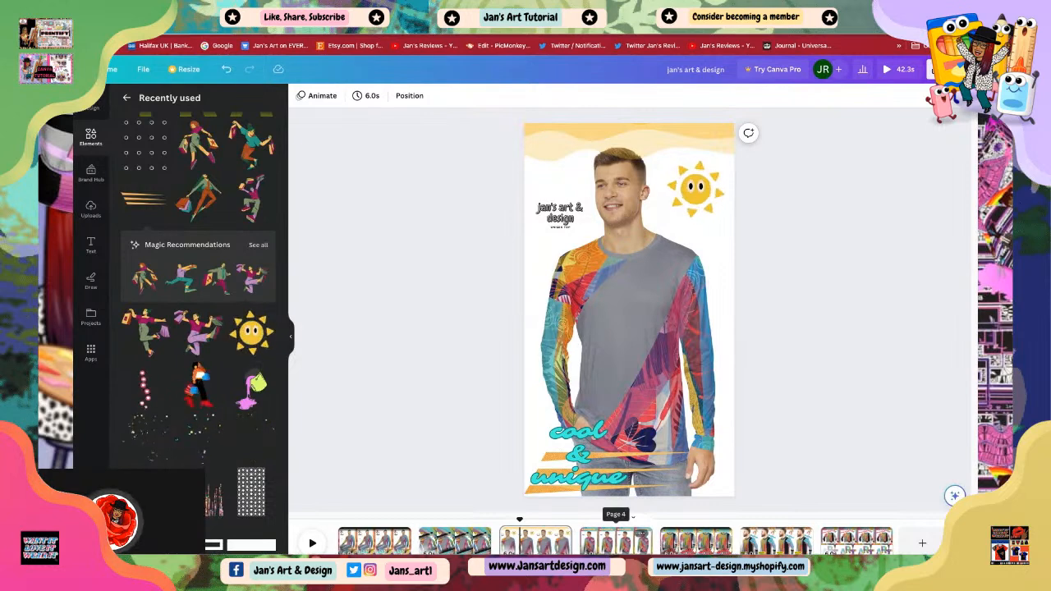
left_click_drag(521, 521, 337, 519)
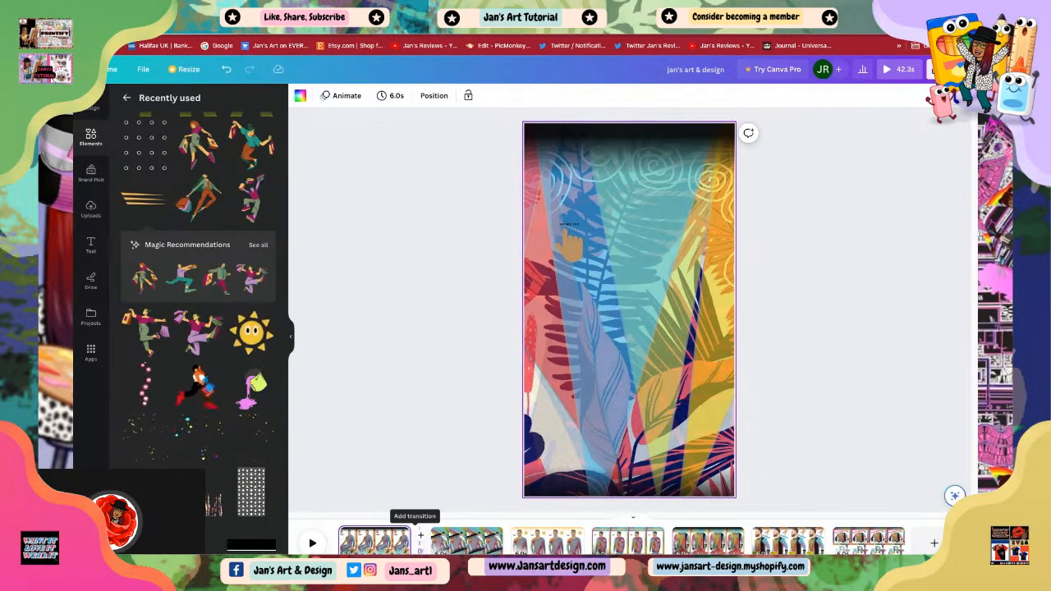
left_click(421, 536)
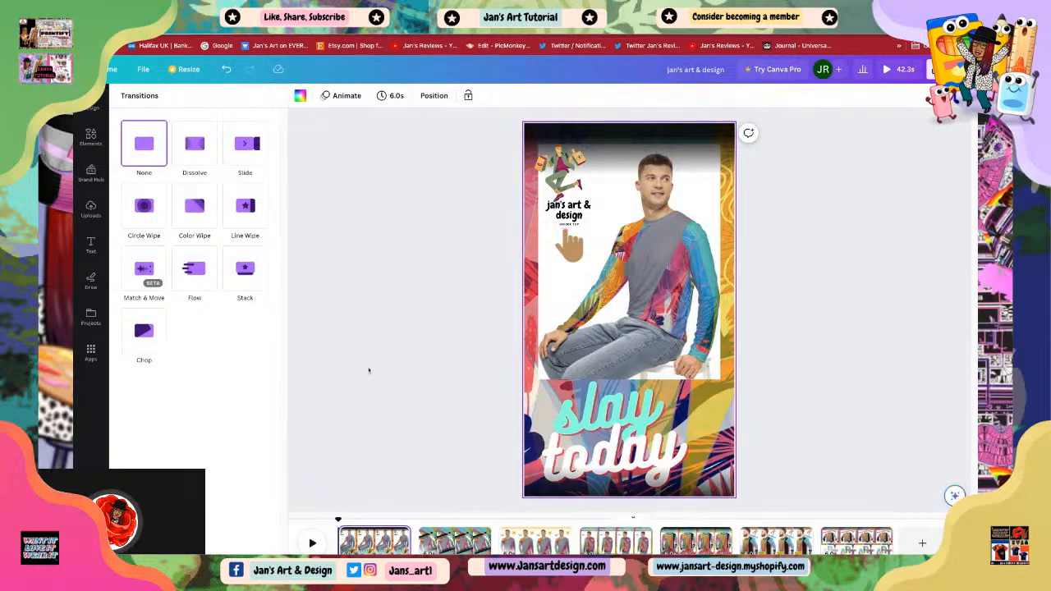
left_click(589, 430)
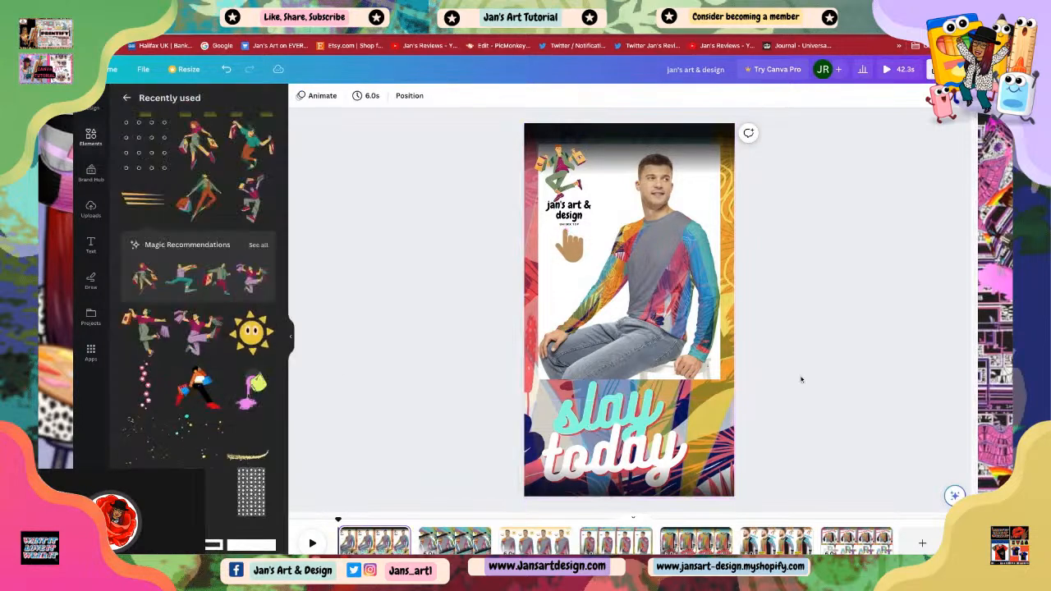
left_click(612, 398)
left_click_drag(594, 417, 615, 405)
left_click(801, 398)
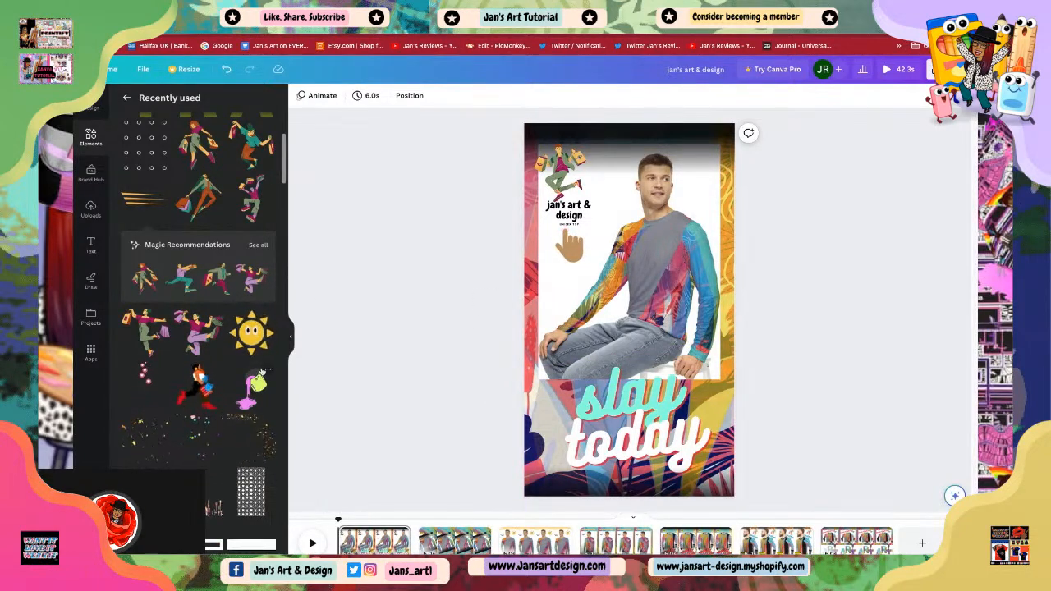
Step: Add the running shopper figure element, shrink it and place it at the scene's bottom-left corner
left_click(200, 383)
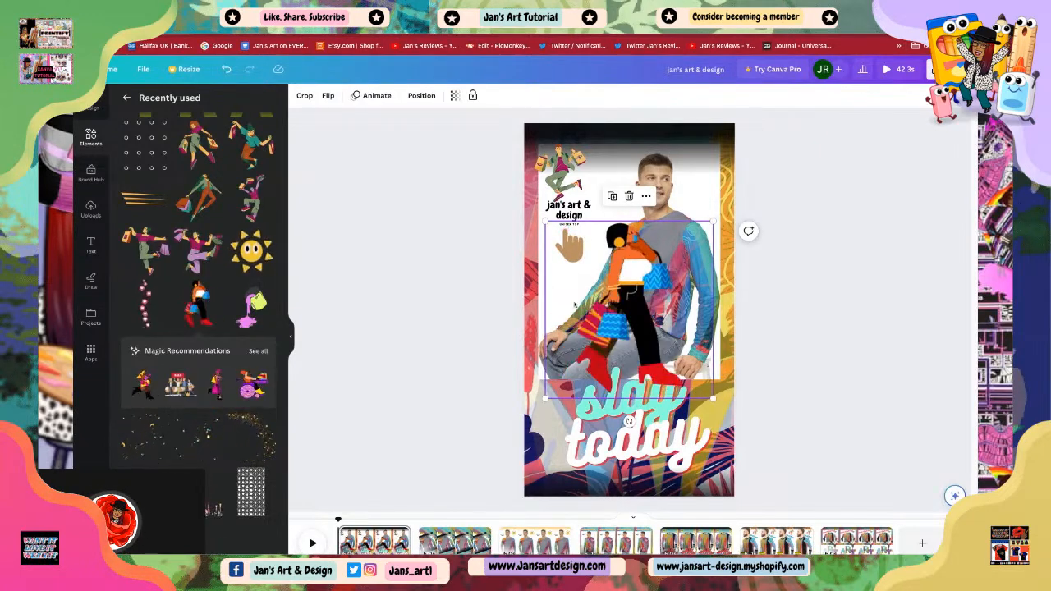
left_click_drag(712, 220, 627, 313)
left_click_drag(582, 357, 564, 441)
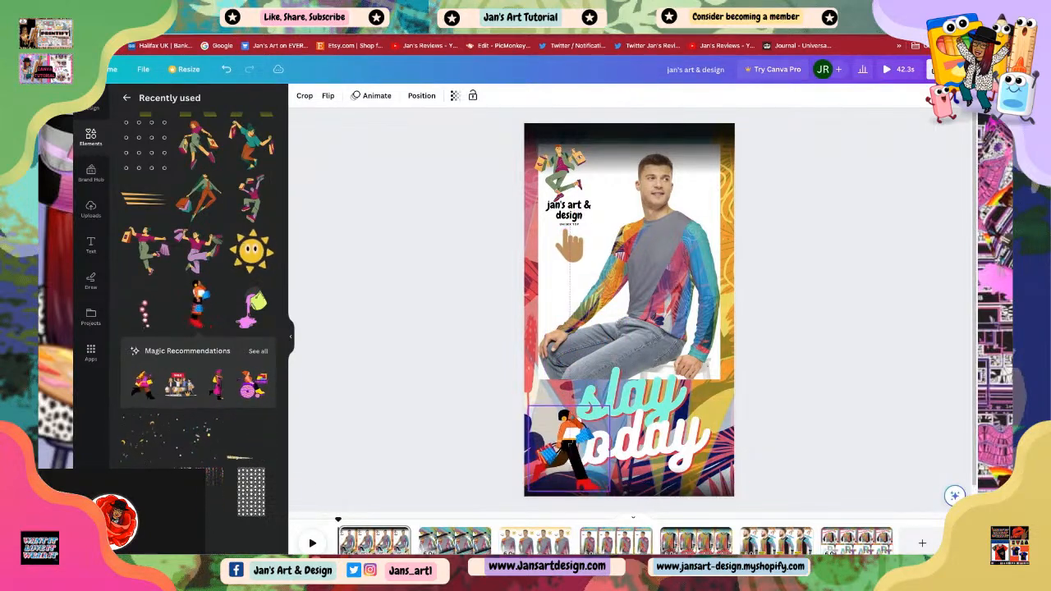
left_click(852, 367)
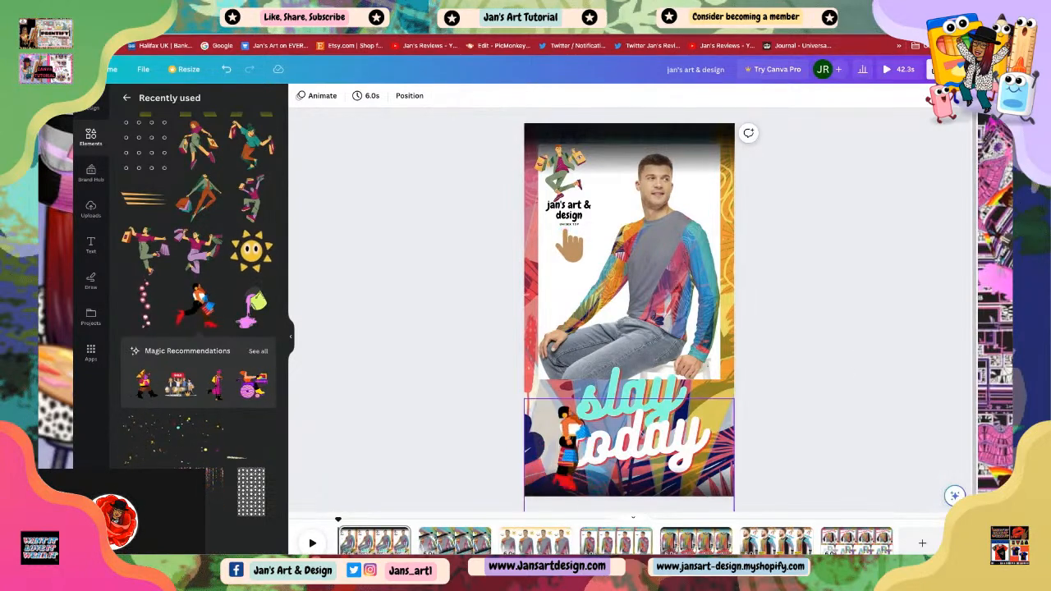
Step: Nudge the 'slay today' text slightly right so it clears the shopper figure
left_click(623, 426)
left_click_drag(650, 428, 674, 376)
left_click(669, 380)
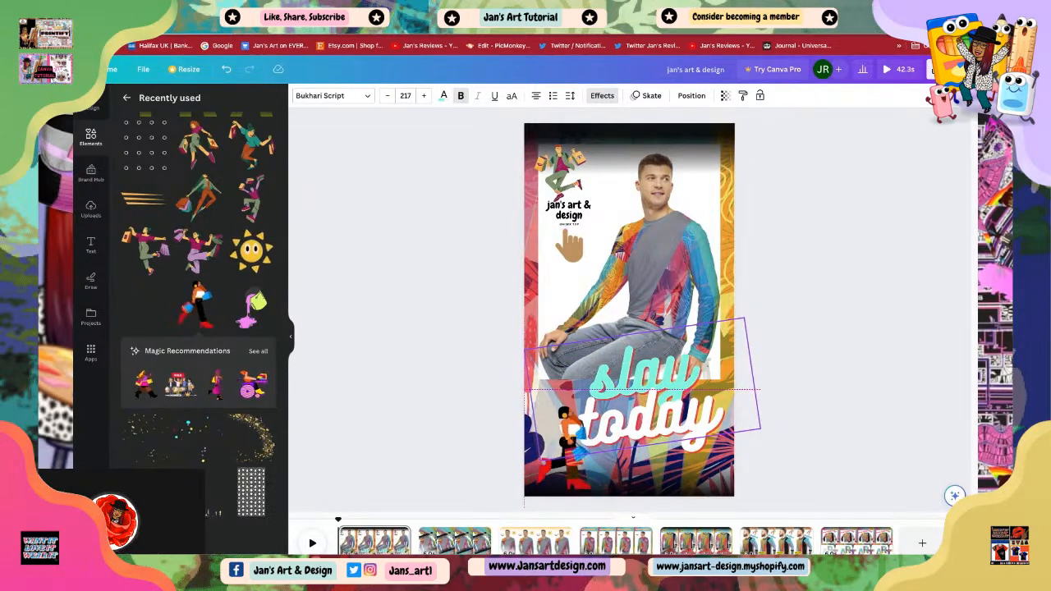
left_click(568, 486)
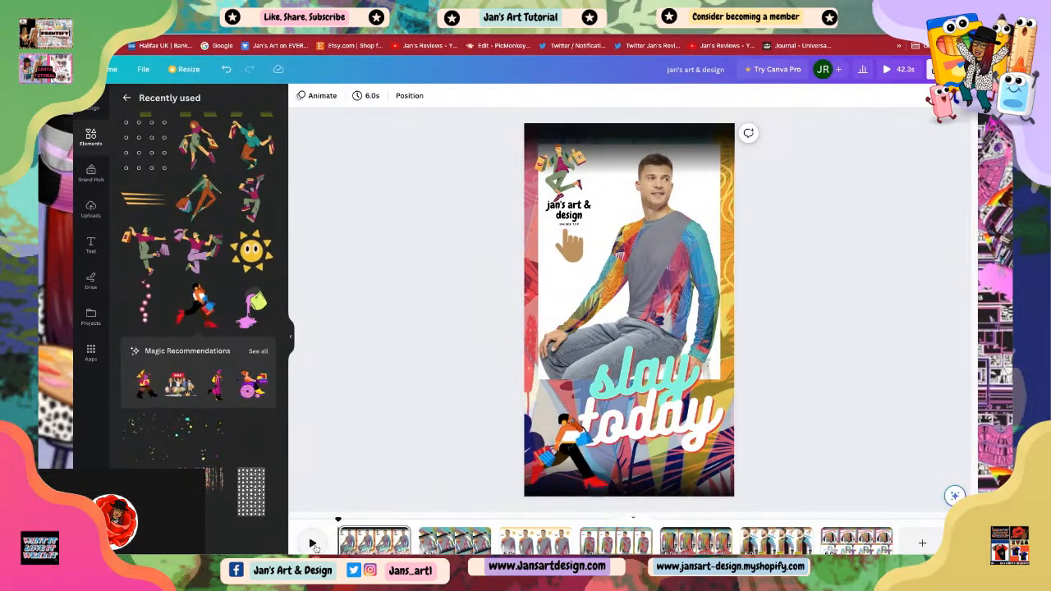
Step: Play the video to preview the edited scenes
left_click(312, 544)
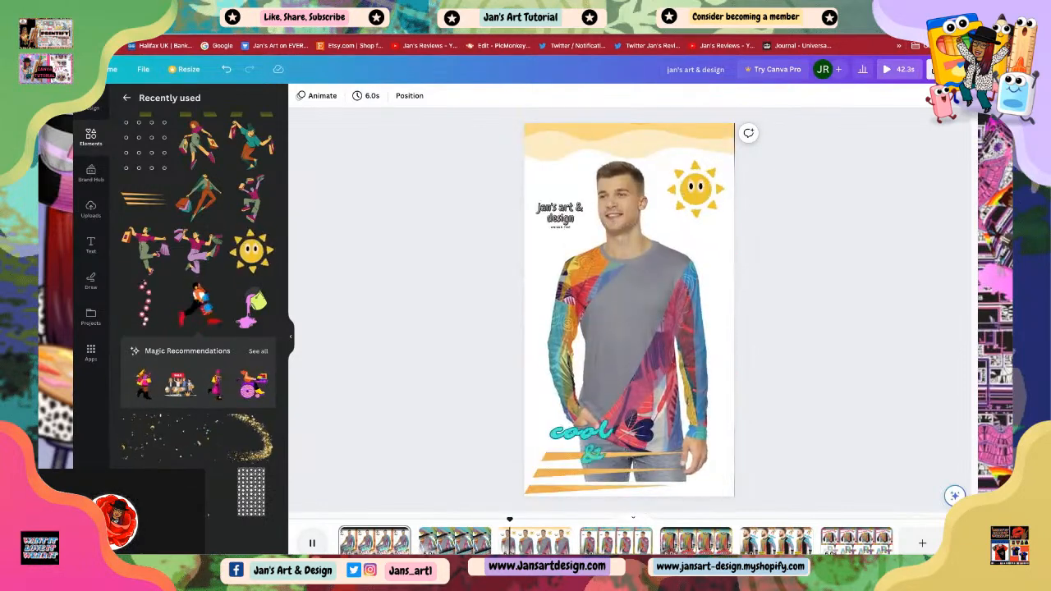
key("space")
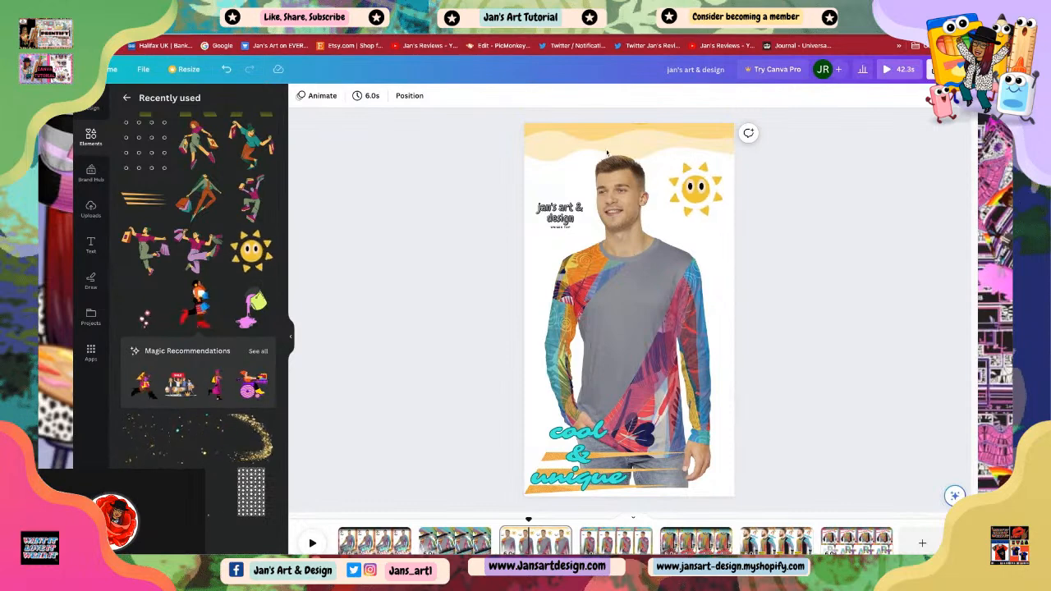
left_click(571, 146)
left_click(803, 318)
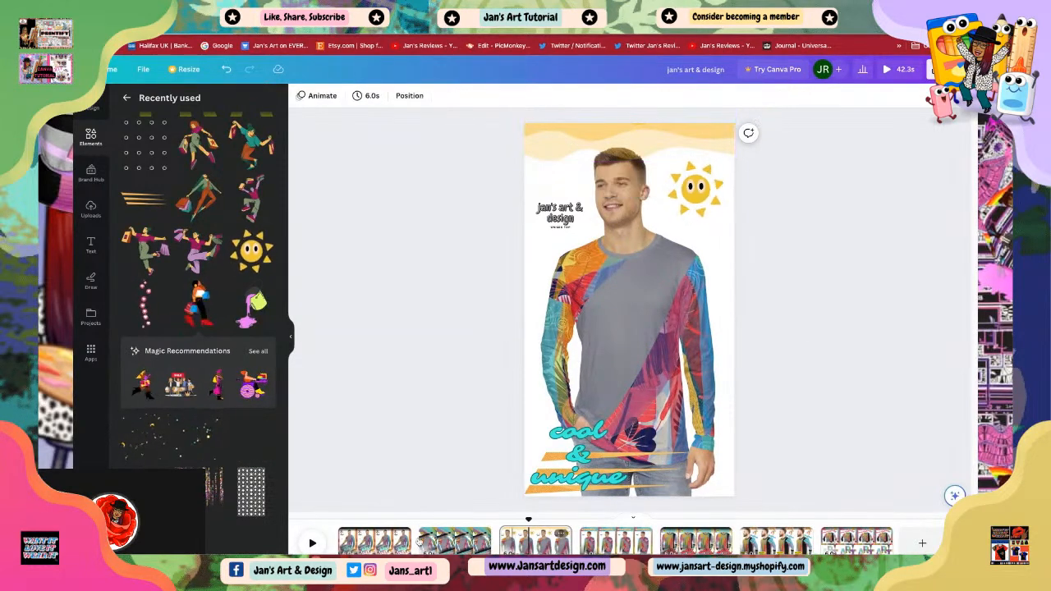
Step: In the second scene, add the colourful confetti element and place it over the 'funky' text at the bottom
left_click(454, 541)
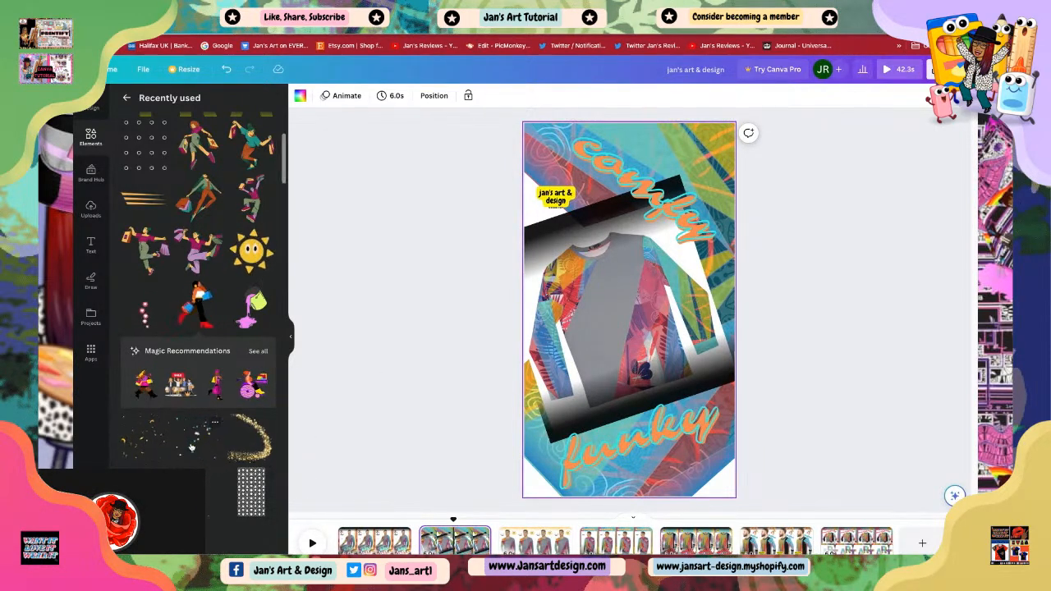
left_click(192, 447)
left_click_drag(622, 317, 601, 213)
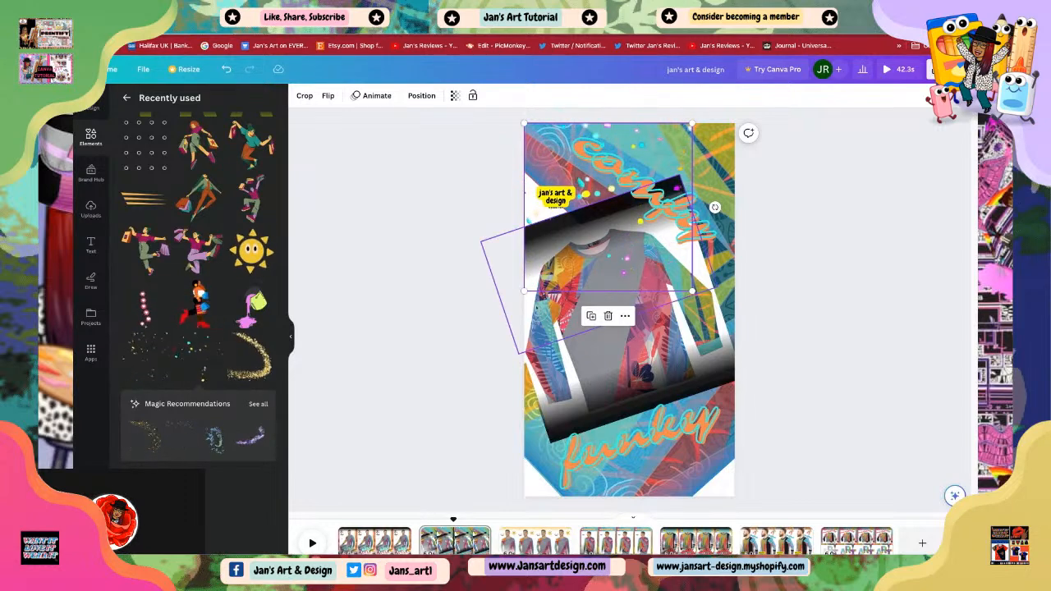
left_click_drag(608, 244, 599, 433)
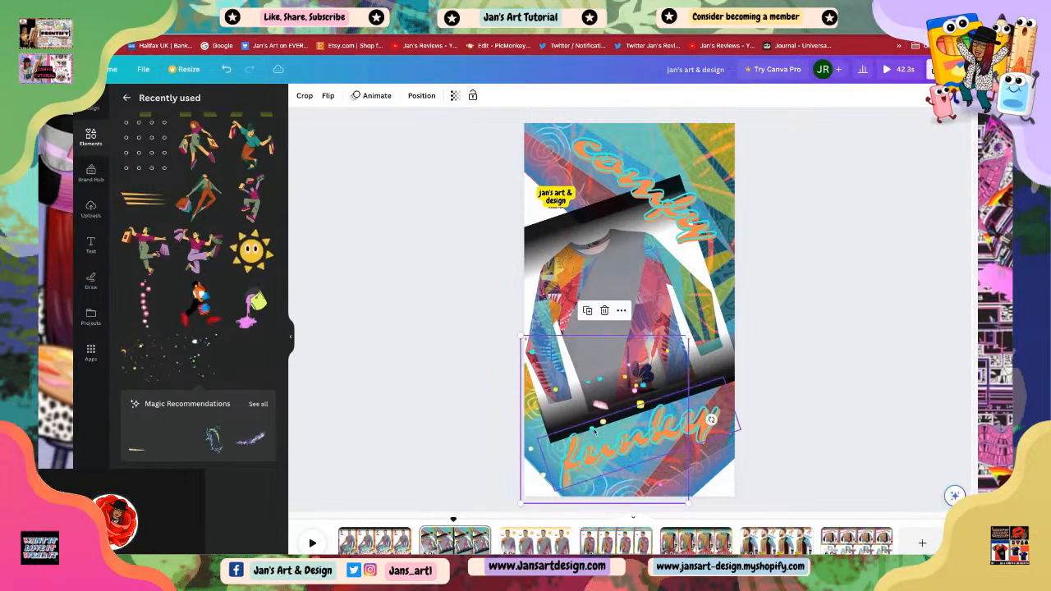
left_click_drag(603, 349, 603, 374)
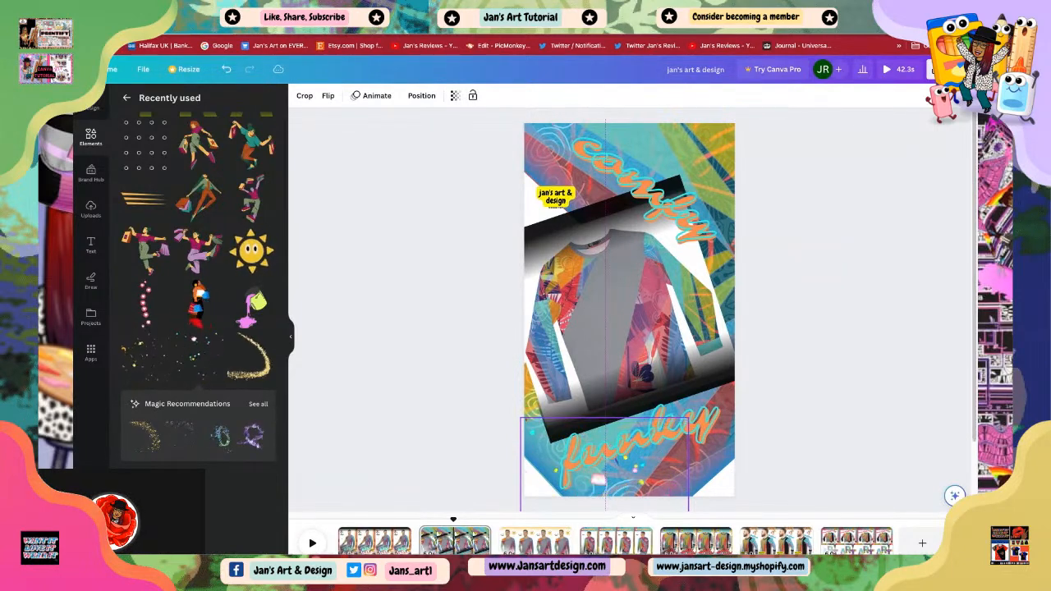
left_click_drag(604, 443, 603, 444)
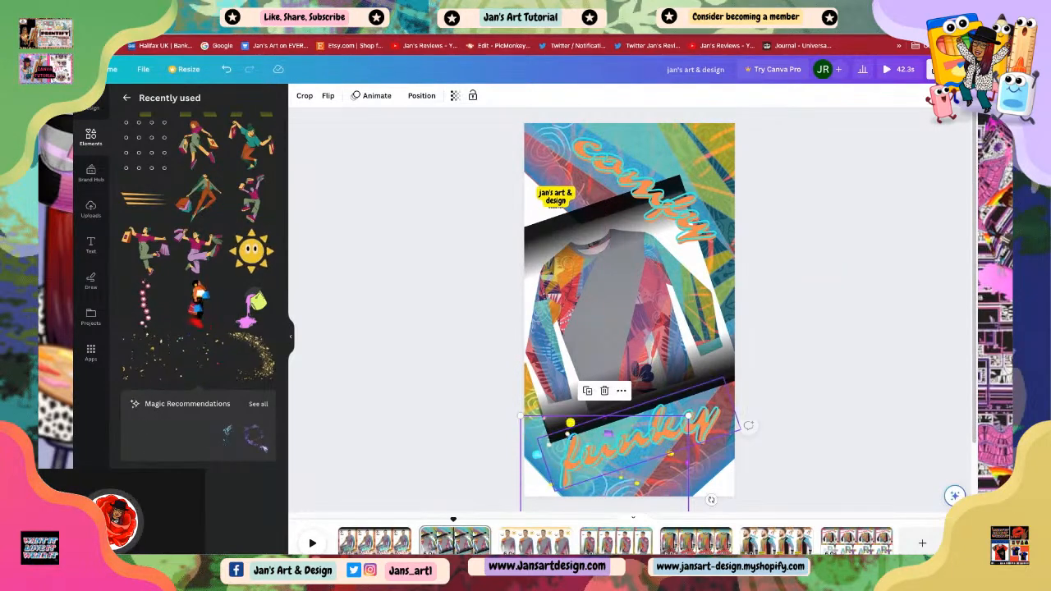
left_click(788, 431)
Step: Enlarge the confetti element slightly and reposition it to cover the 'funky' text area
left_click(648, 467)
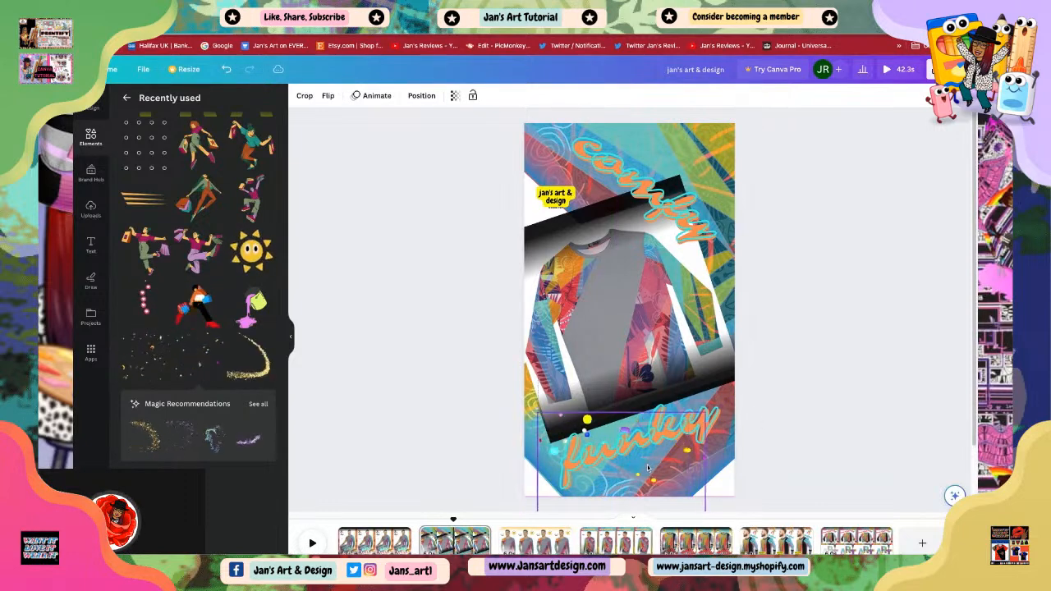
left_click_drag(644, 471, 645, 471)
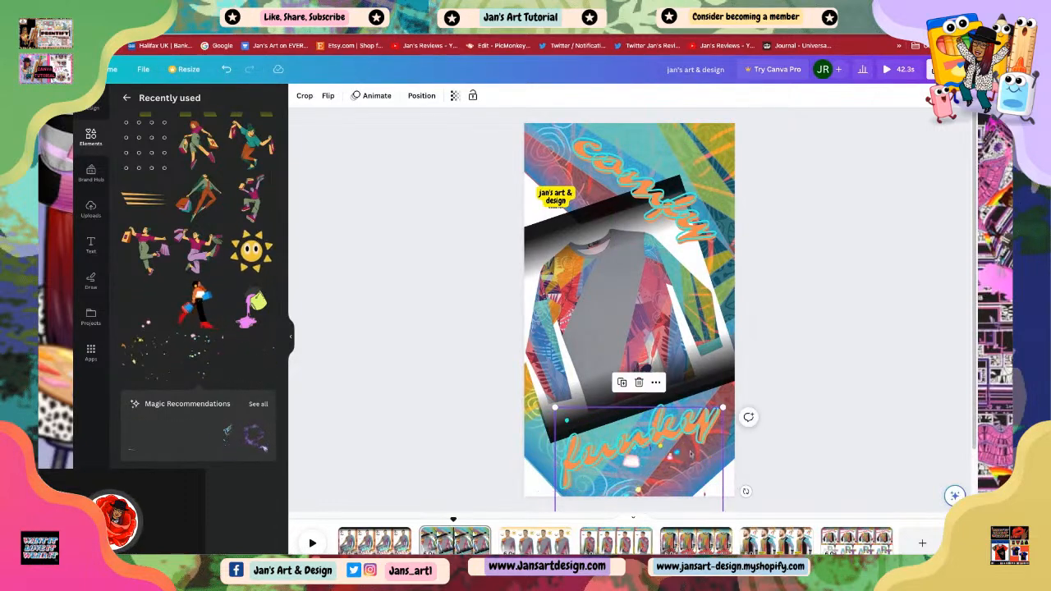
left_click(791, 369)
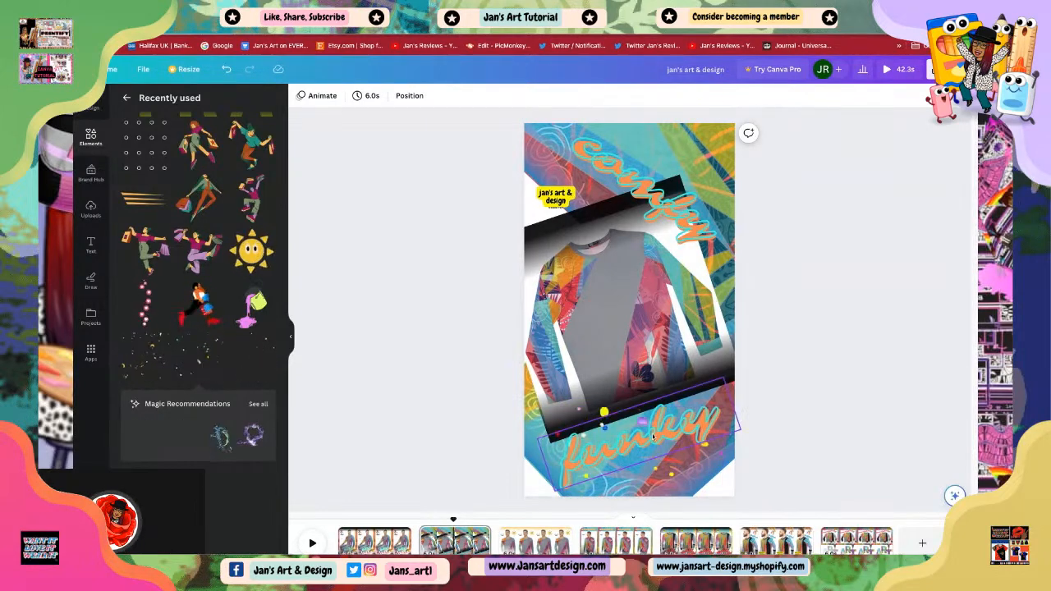
left_click(657, 482)
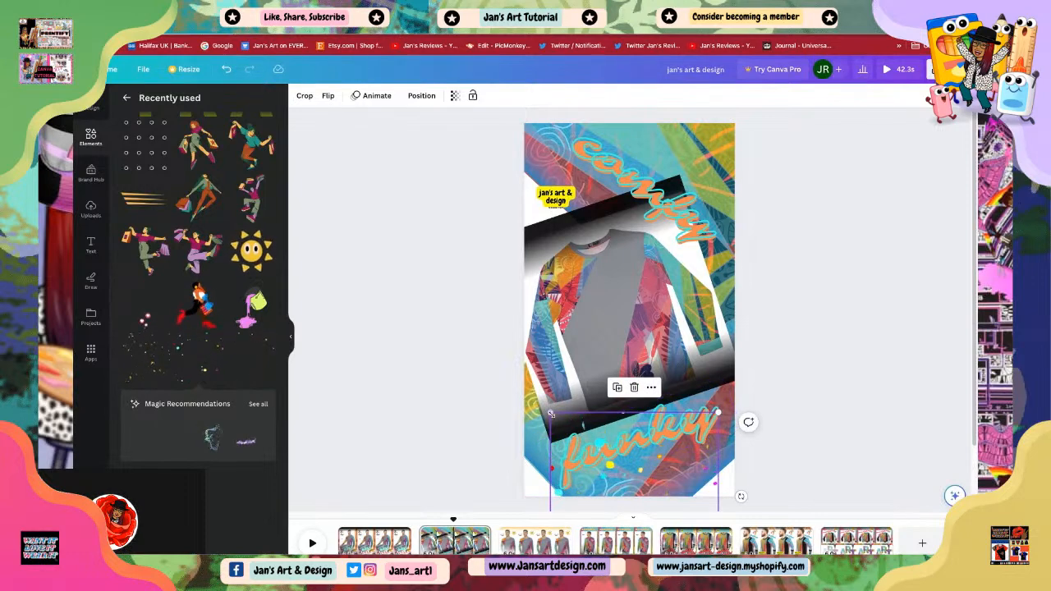
left_click_drag(551, 415, 551, 415)
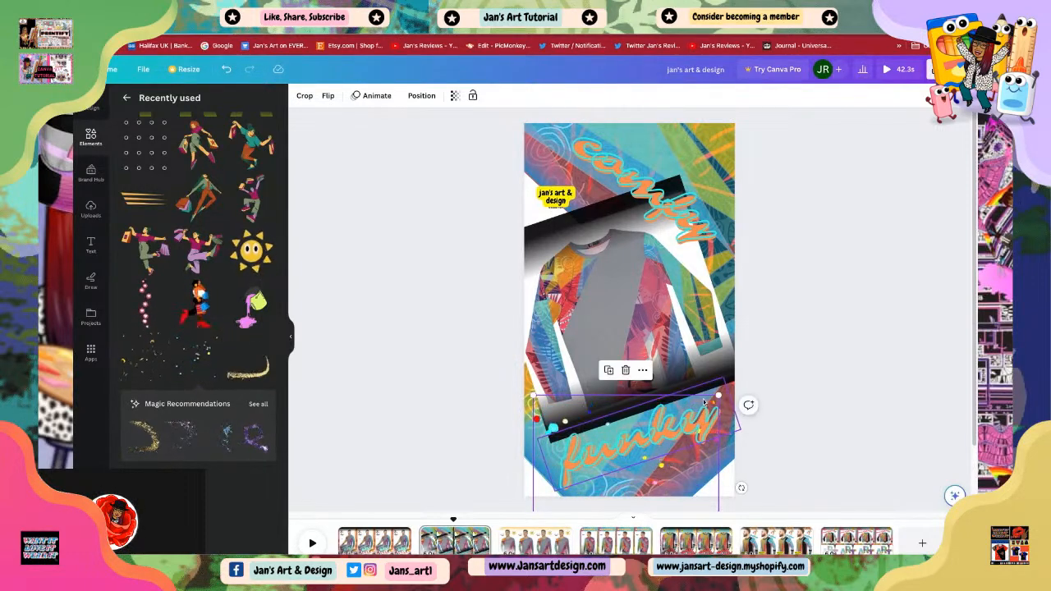
left_click_drag(718, 396, 734, 380)
left_click(789, 416)
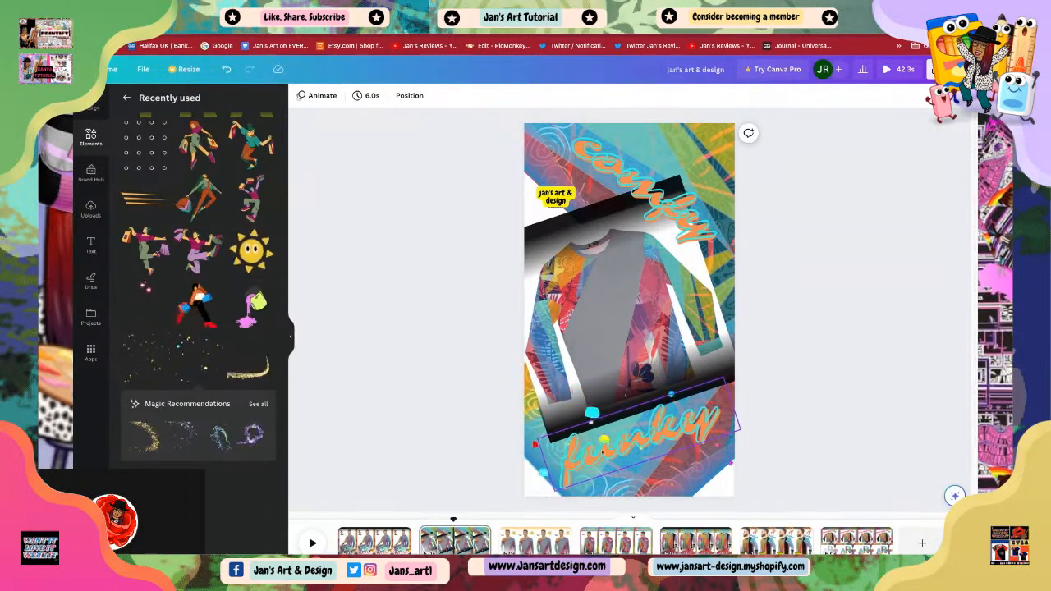
left_click(558, 436)
left_click_drag(557, 436, 548, 417)
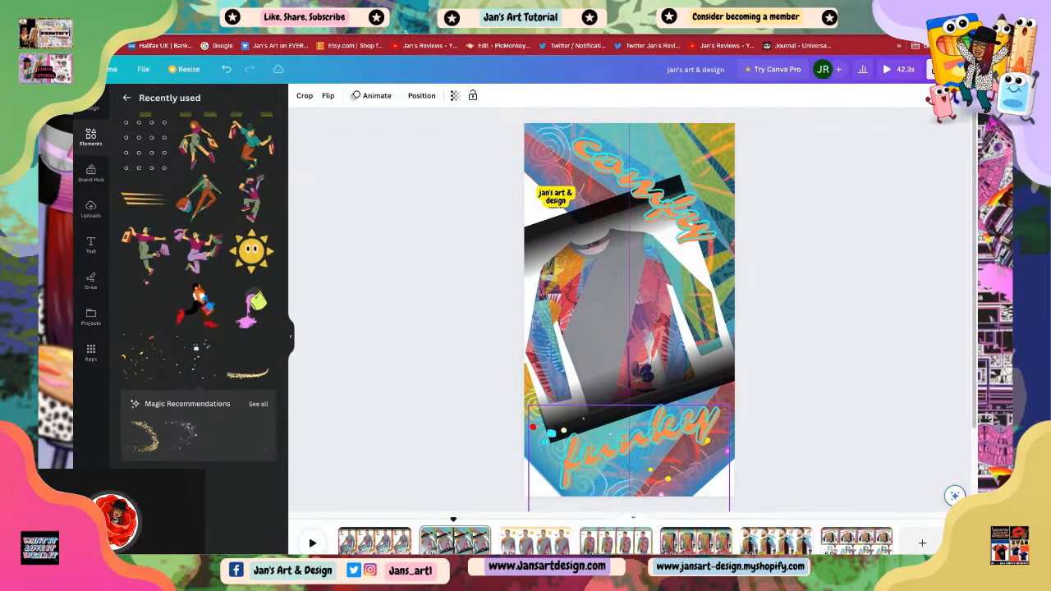
left_click(793, 404)
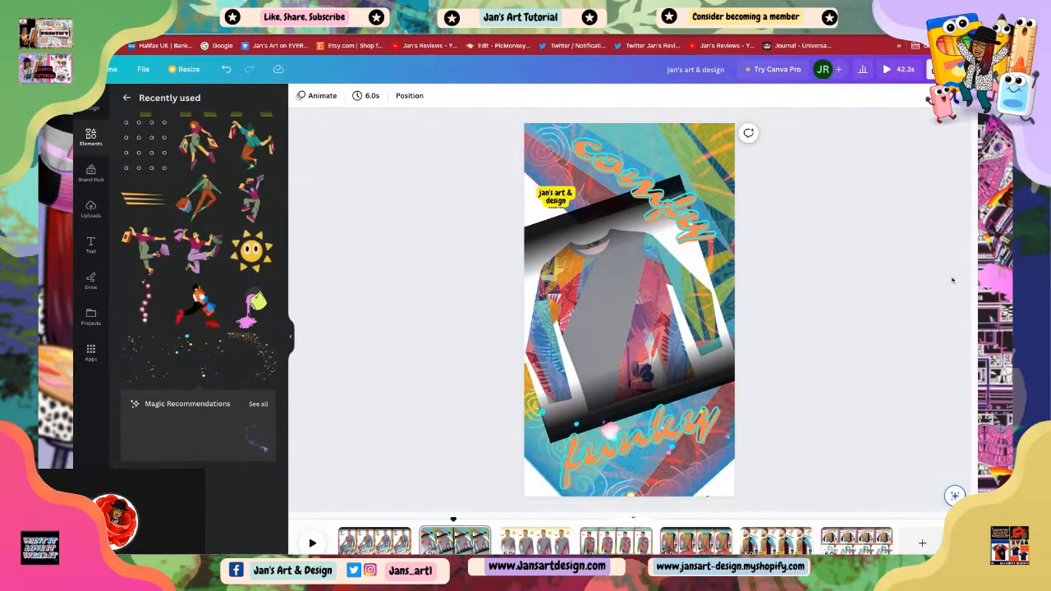
left_click(539, 424)
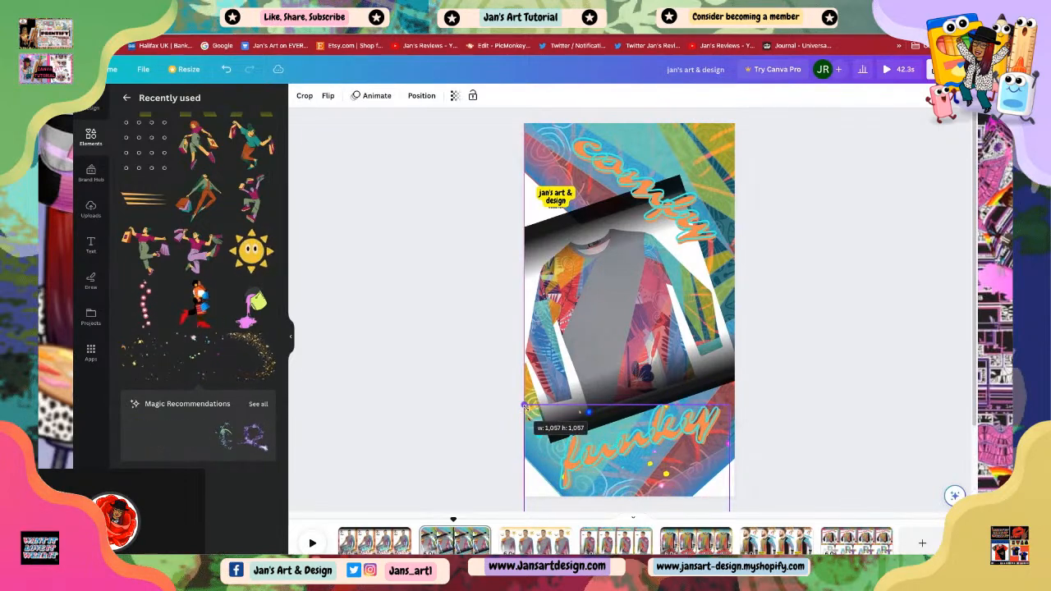
left_click(737, 420)
left_click(683, 444)
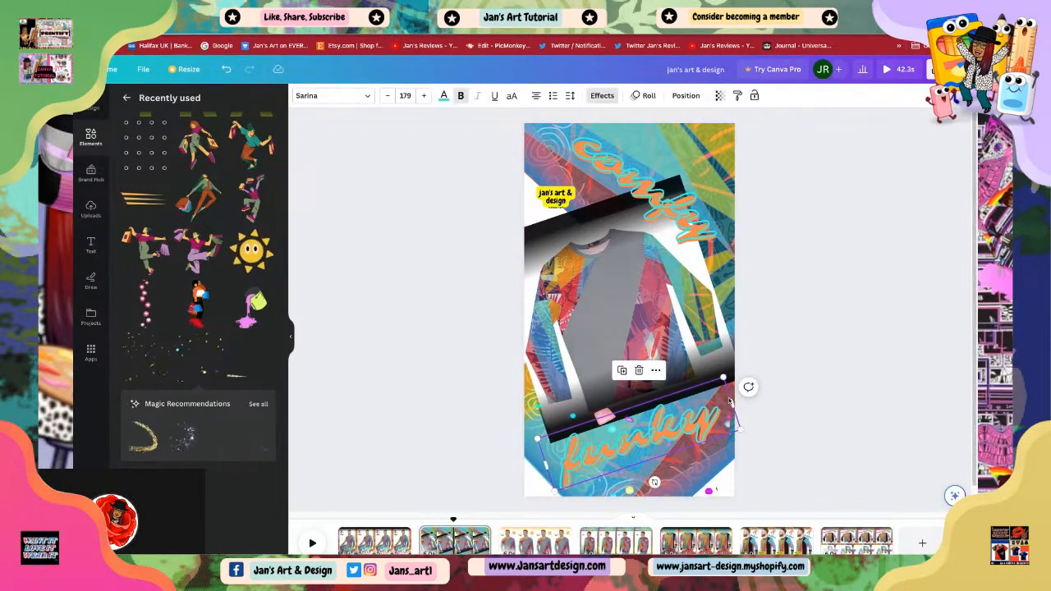
Step: In the third scene, add the floating hearts element, shrink it and position it along the left edge above the 'cool & unique' text
left_click(714, 471)
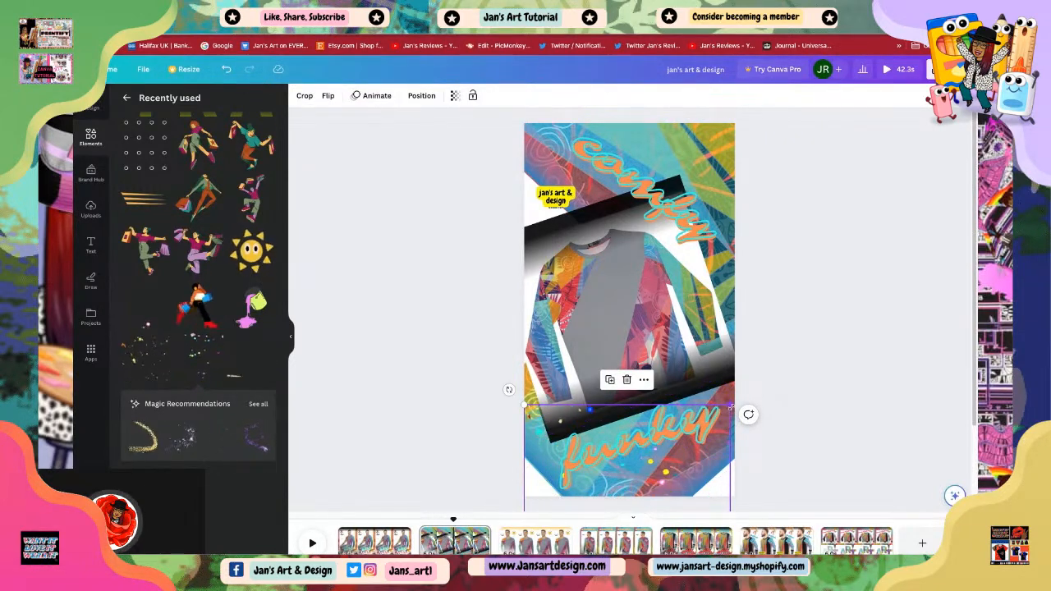
left_click(825, 454)
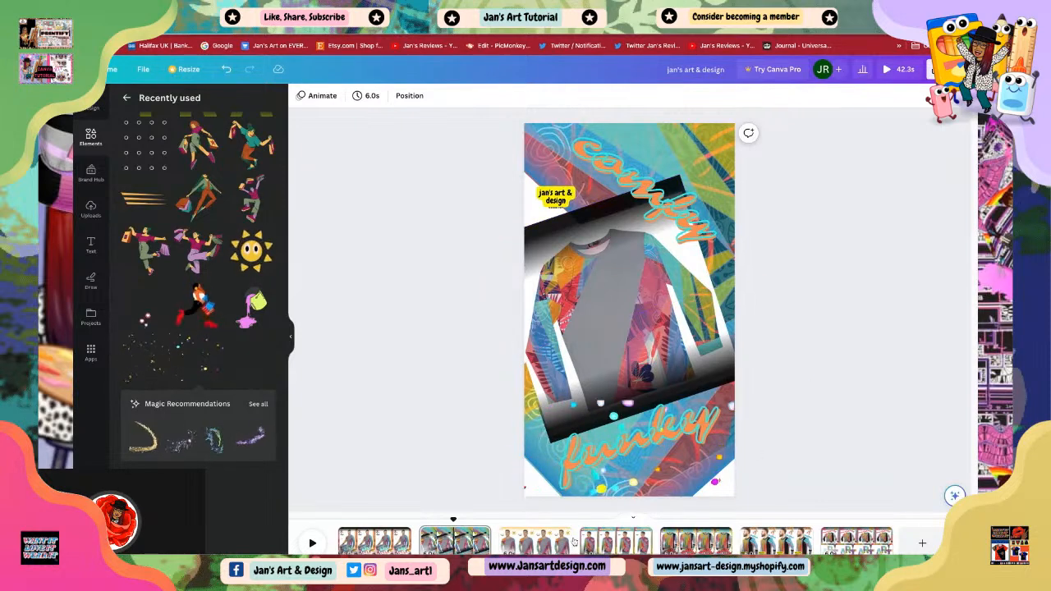
left_click(526, 544)
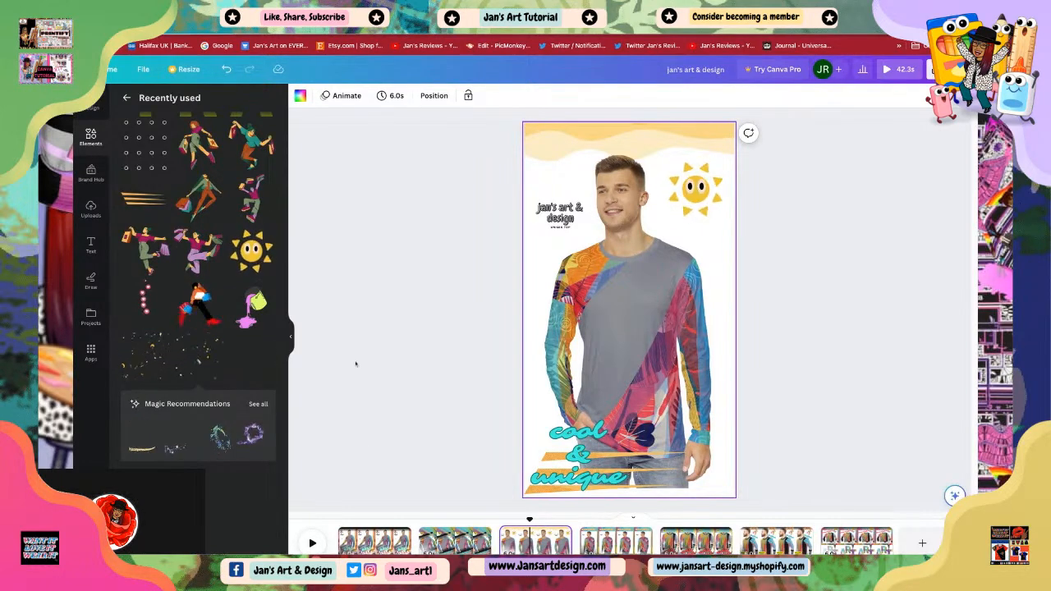
left_click(144, 306)
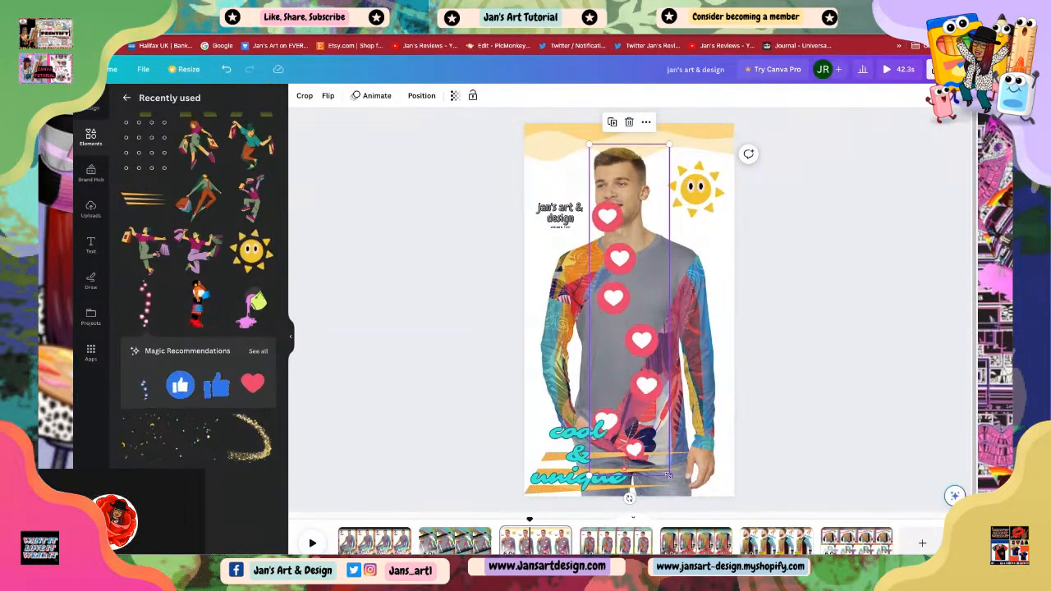
left_click_drag(669, 477, 545, 446)
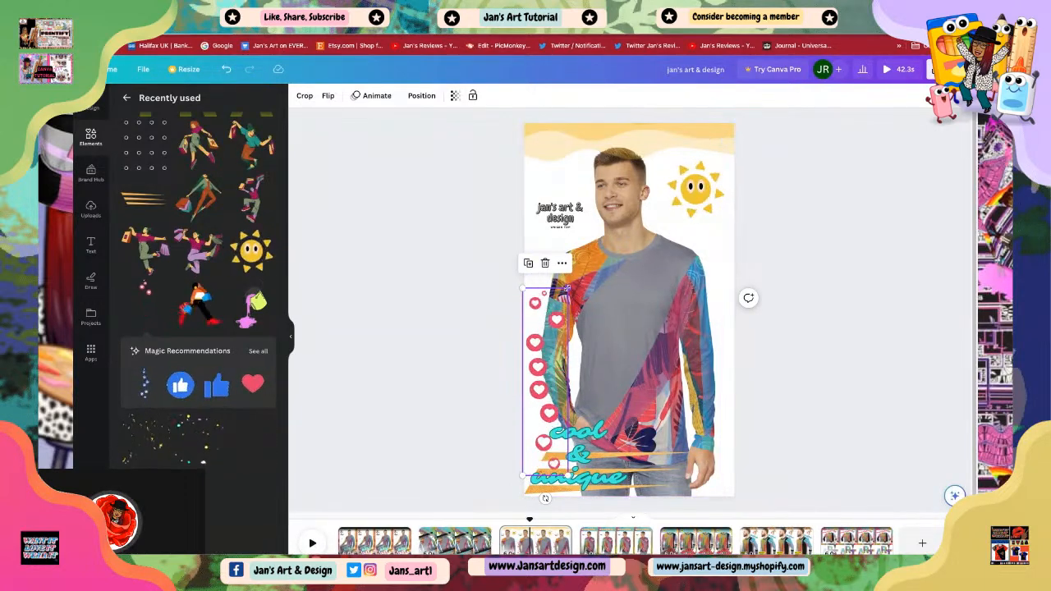
left_click(784, 346)
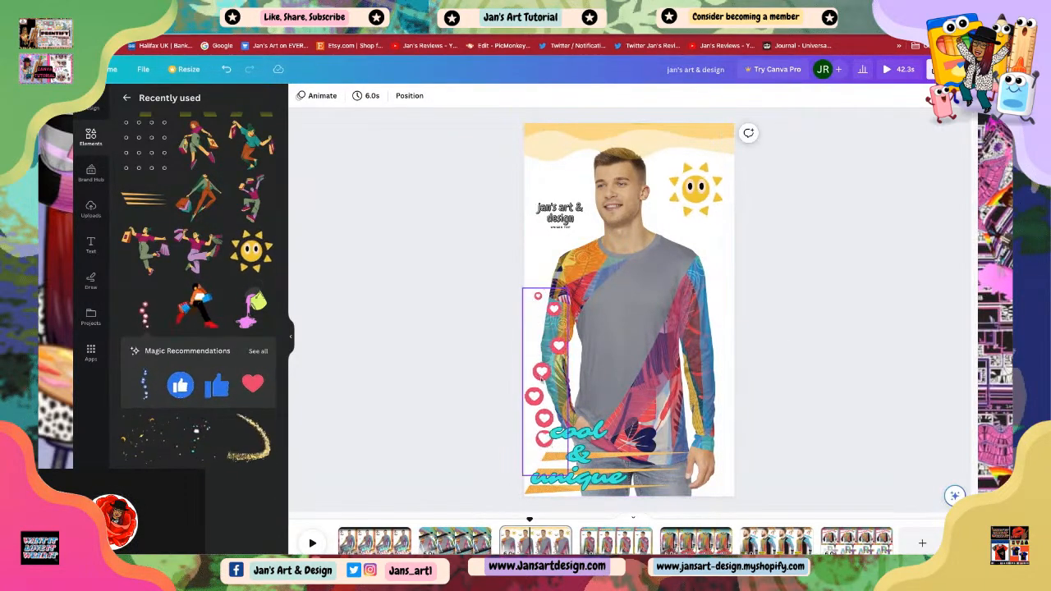
left_click(551, 330)
left_click_drag(566, 289, 582, 324)
left_click(840, 422)
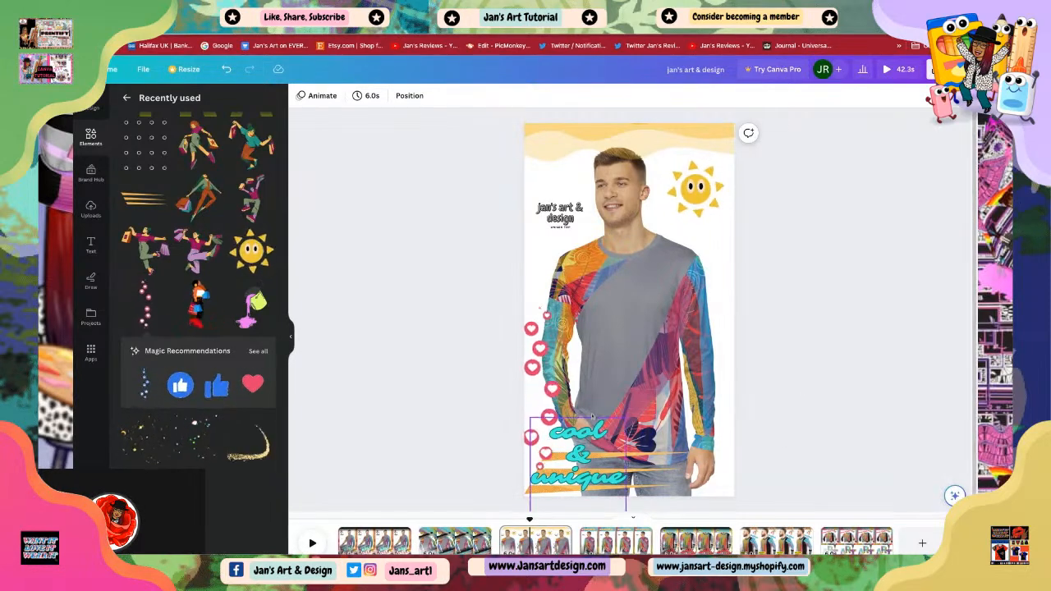
left_click(542, 402)
left_click(800, 403)
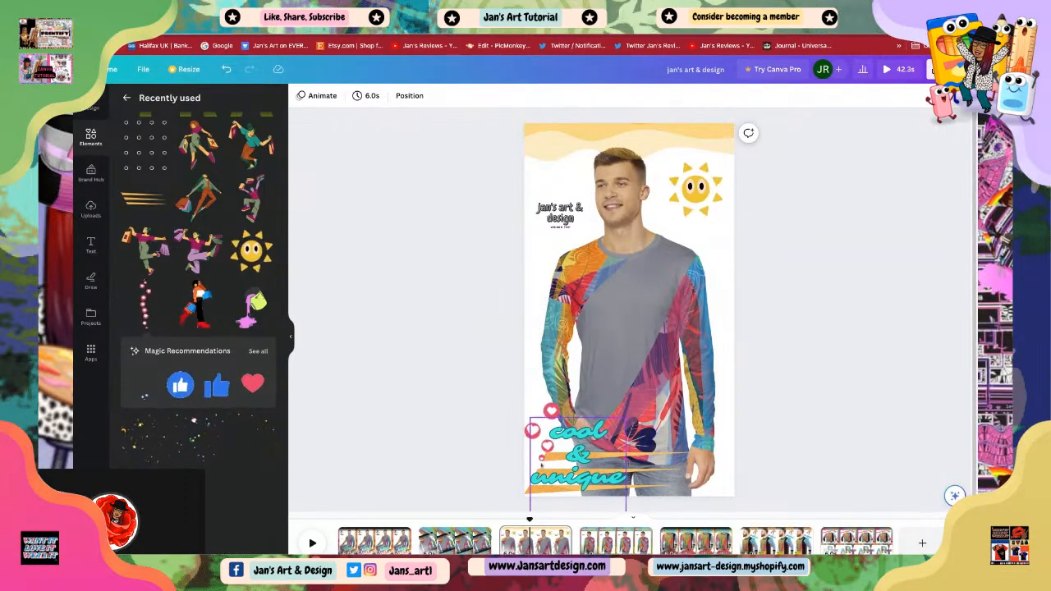
left_click_drag(548, 406, 550, 407)
left_click(788, 426)
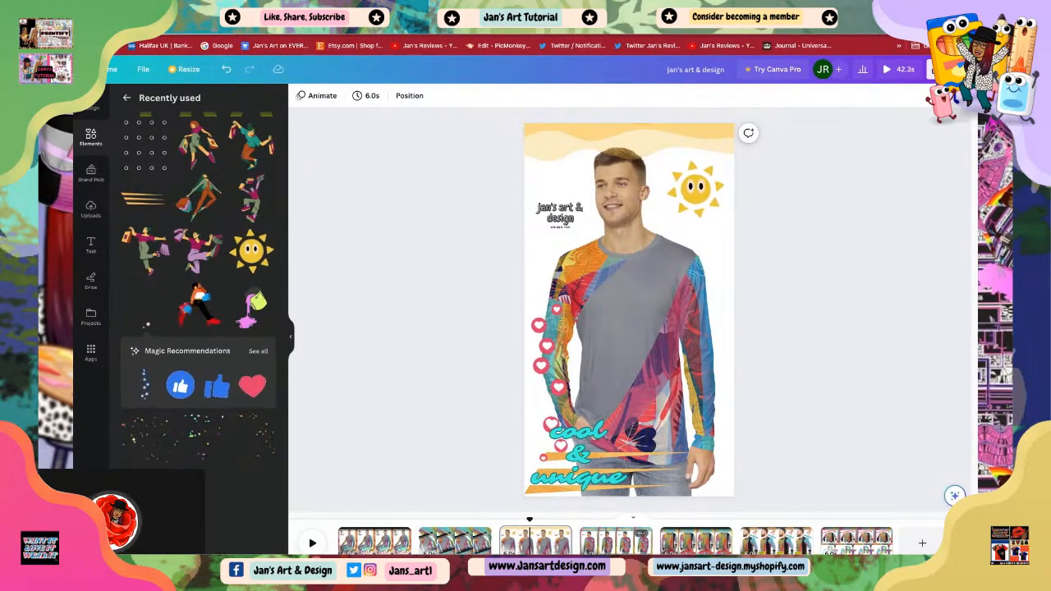
Step: In the fourth scene, add the floating thumbs-up element, shrink it and move it to the right edge of the photo
left_click(606, 541)
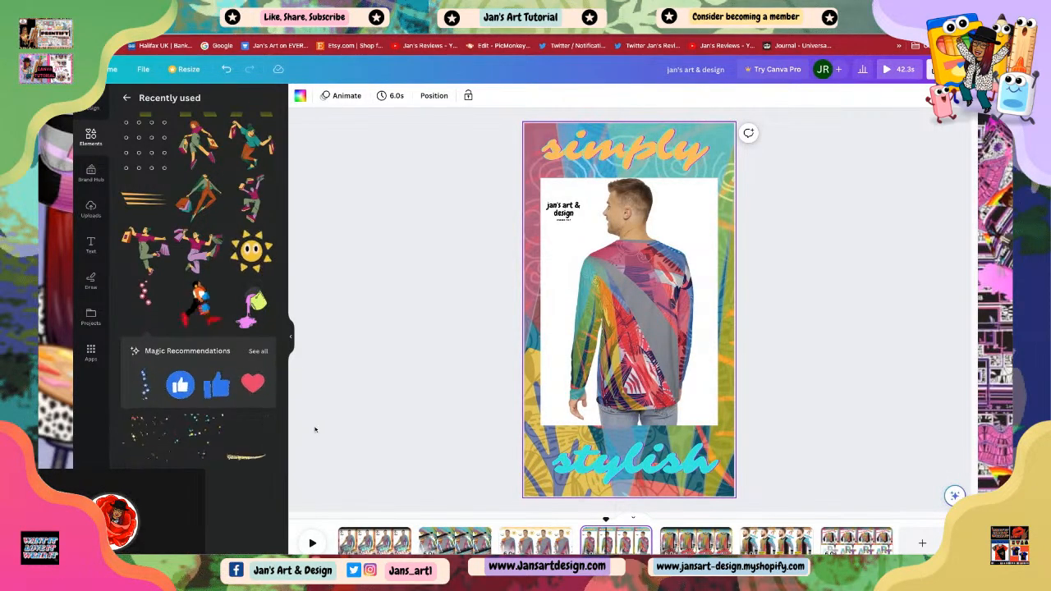
left_click(146, 386)
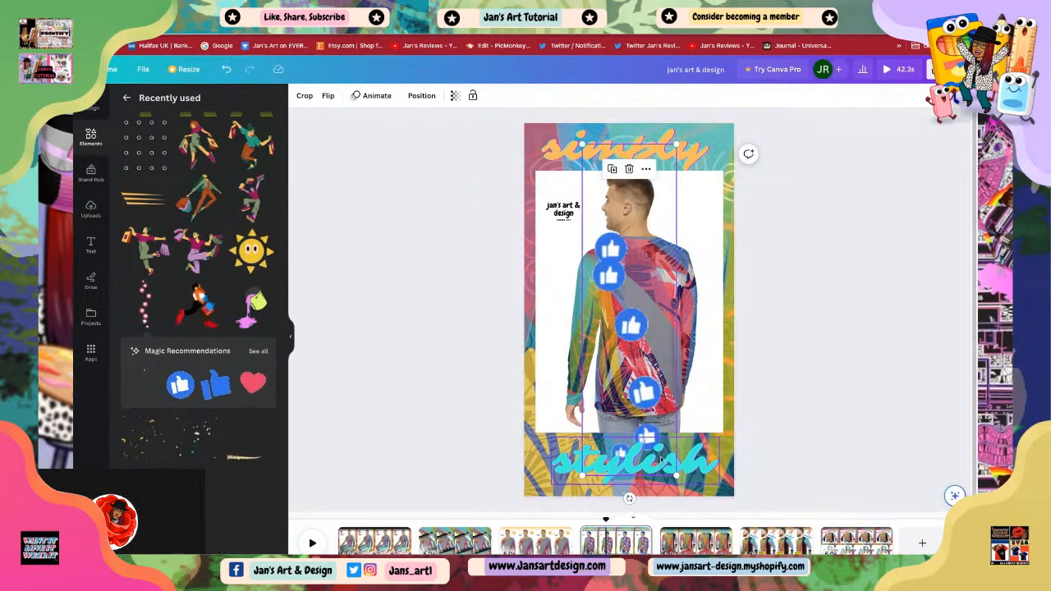
left_click_drag(676, 475, 598, 318)
left_click_drag(607, 272, 711, 416)
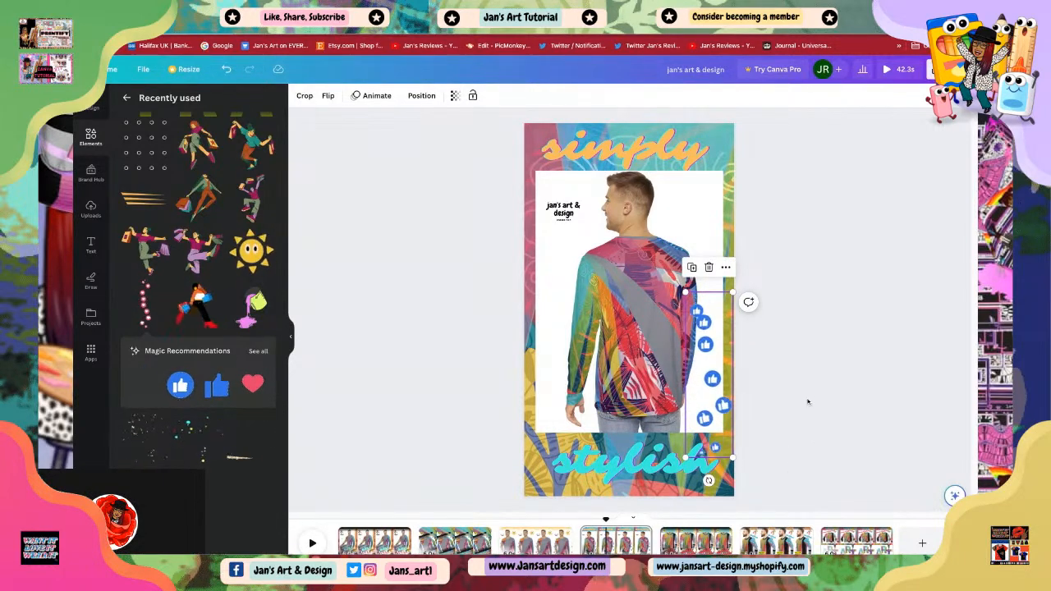
left_click(600, 289)
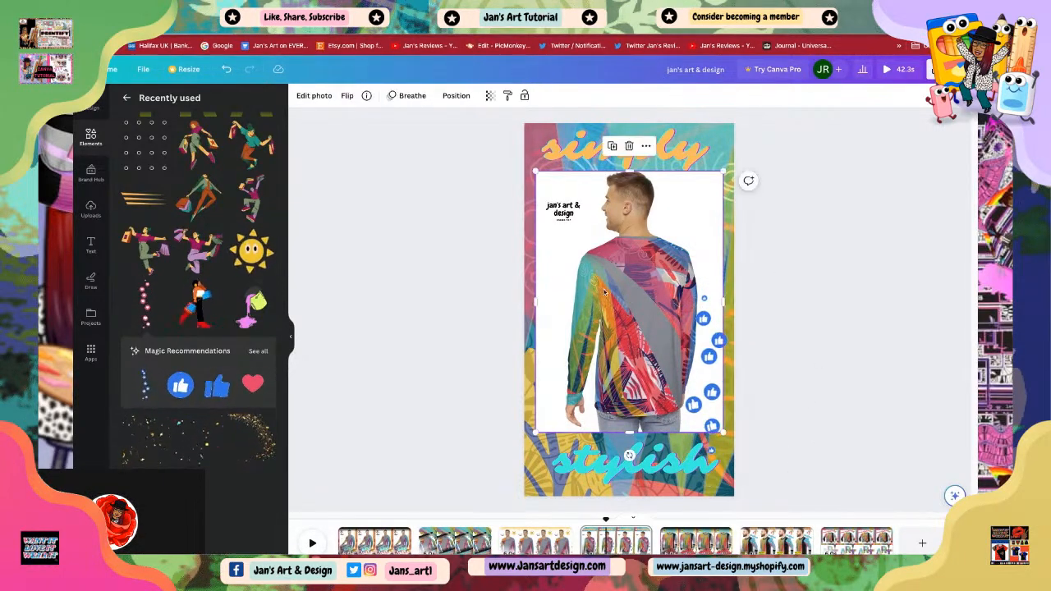
left_click(877, 281)
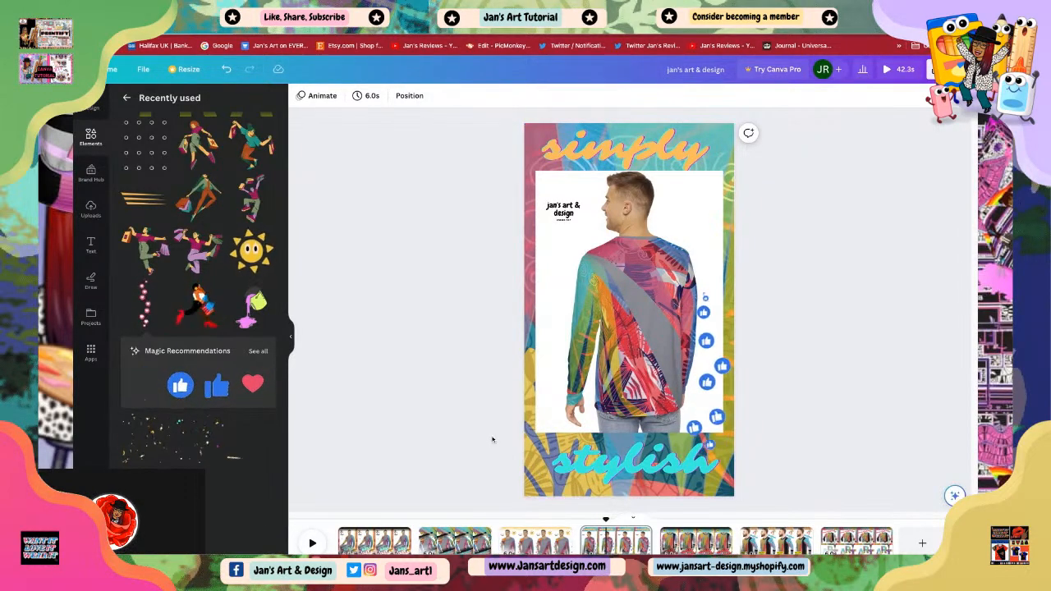
left_click(573, 344)
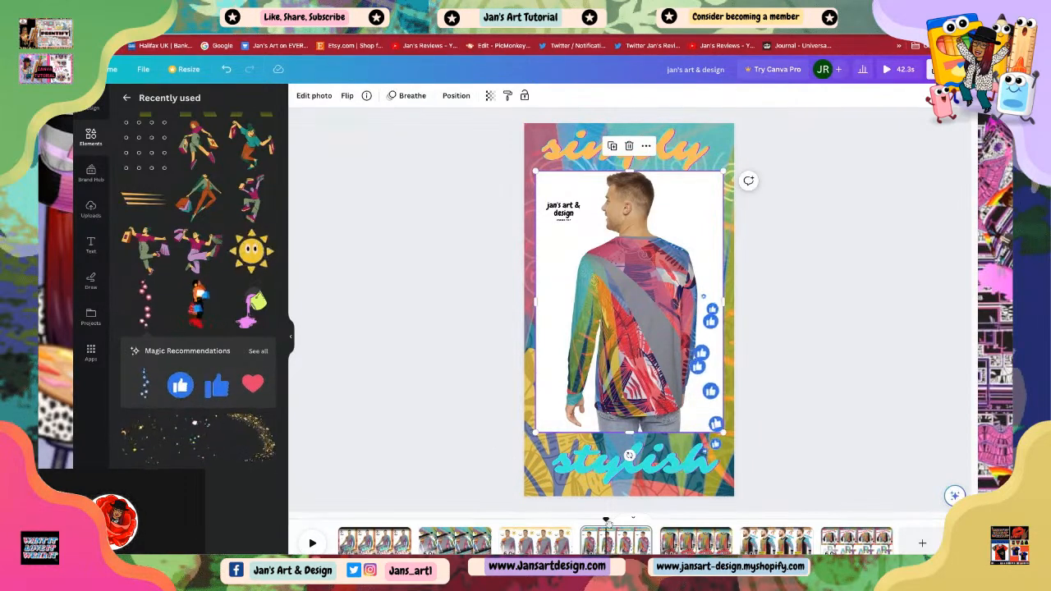
Step: Add Flow transitions between the opening scenes of the video
mouse_move(416, 548)
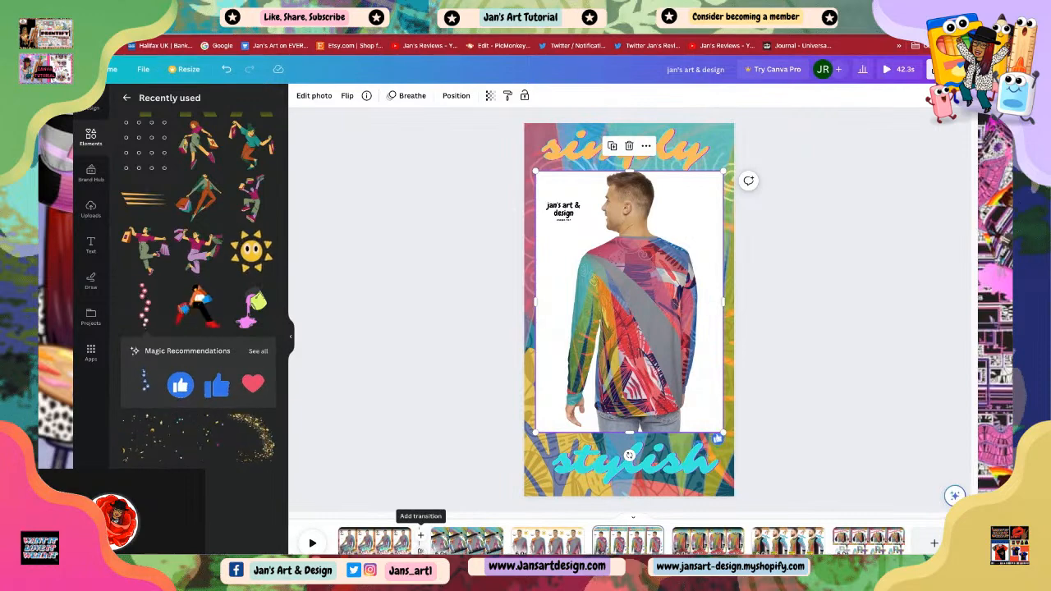
left_click(421, 535)
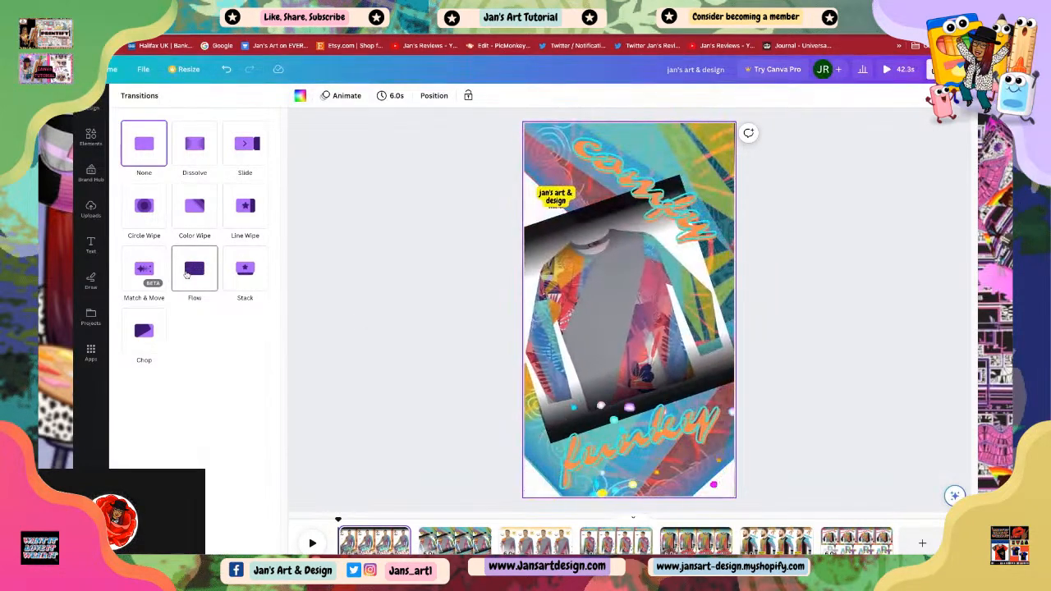
left_click(188, 282)
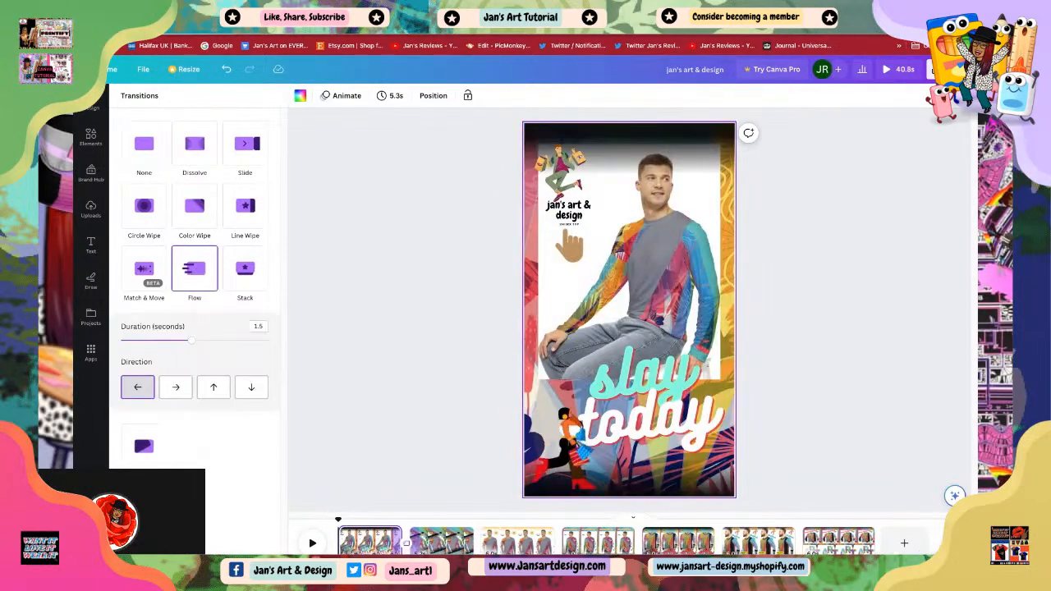
left_click(430, 541)
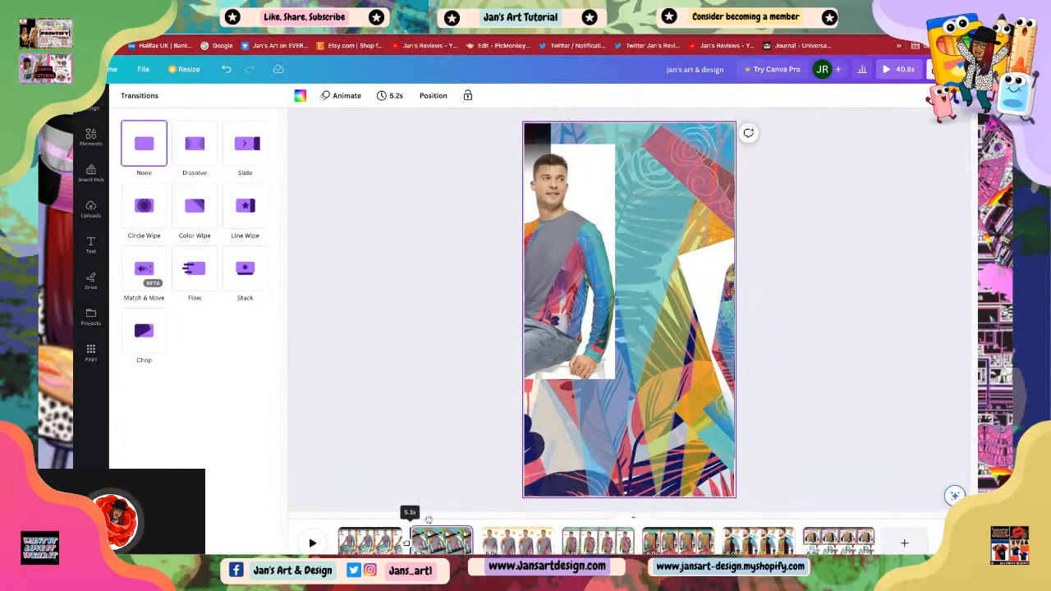
left_click(194, 271)
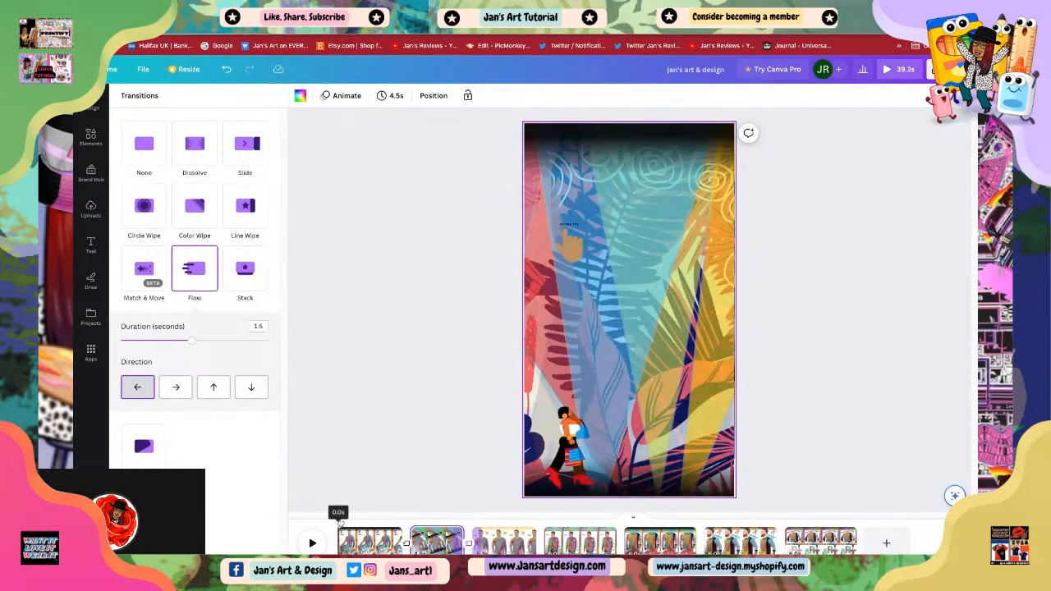
Step: Play the video from the start to preview the transitions
left_click(337, 520)
left_click(312, 544)
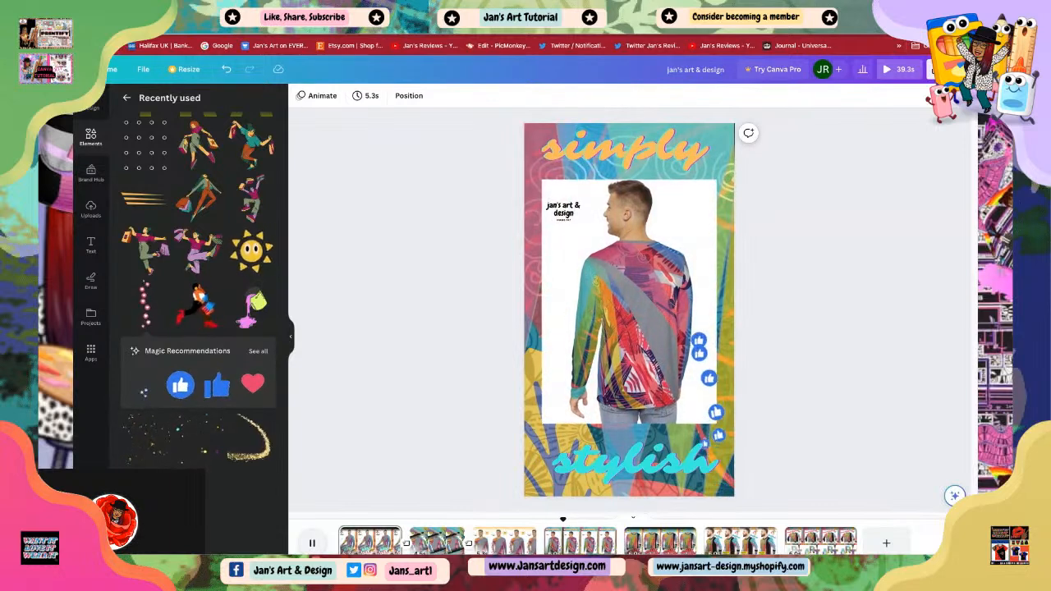
left_click(312, 542)
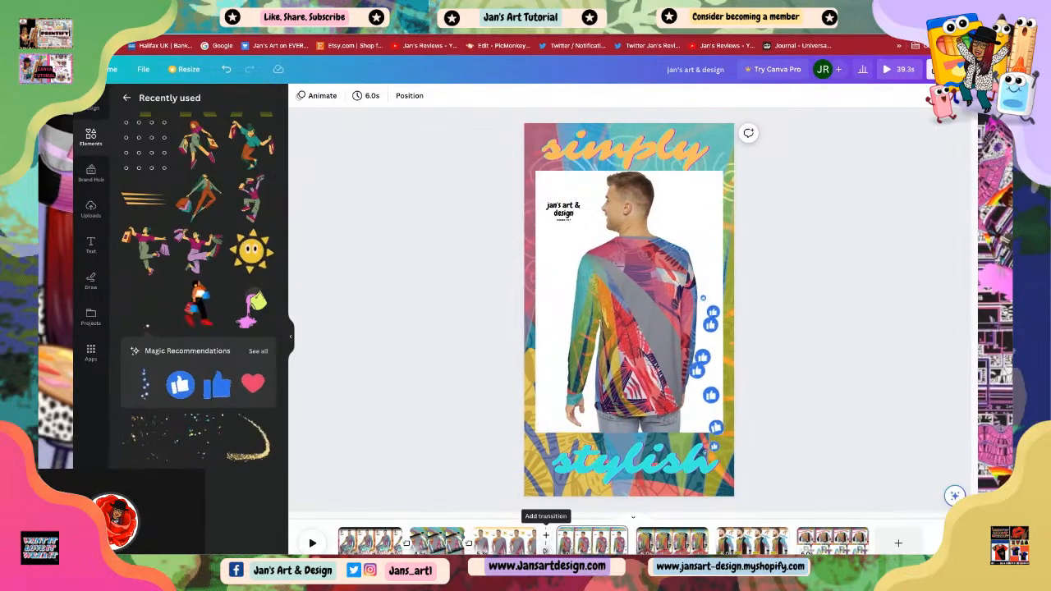
Step: Set a Color Wipe transition between the third and fourth scenes and a Dissolve transition between the fourth and fifth
left_click(546, 536)
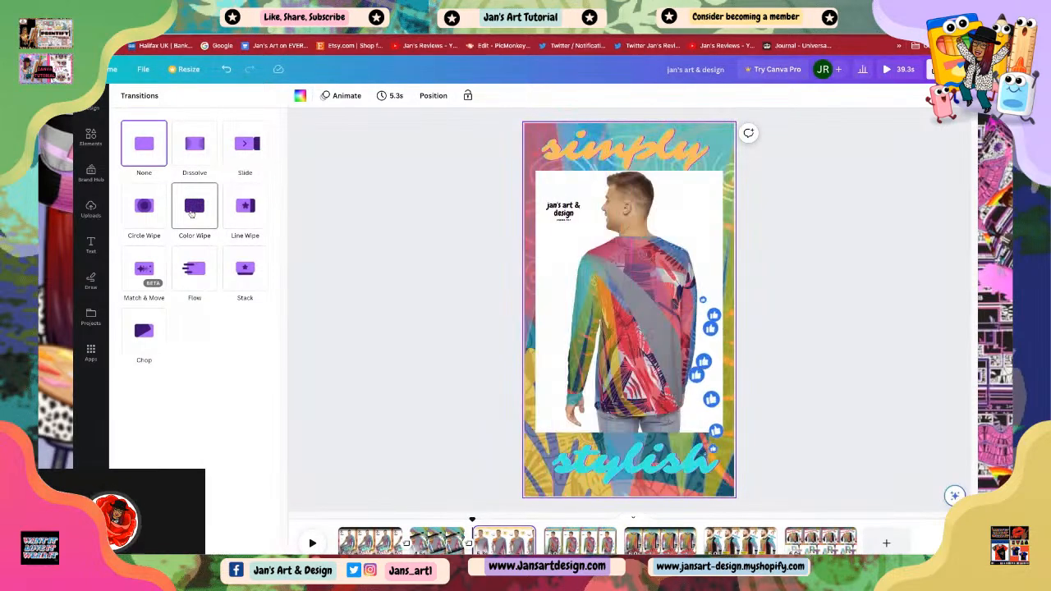
left_click(193, 210)
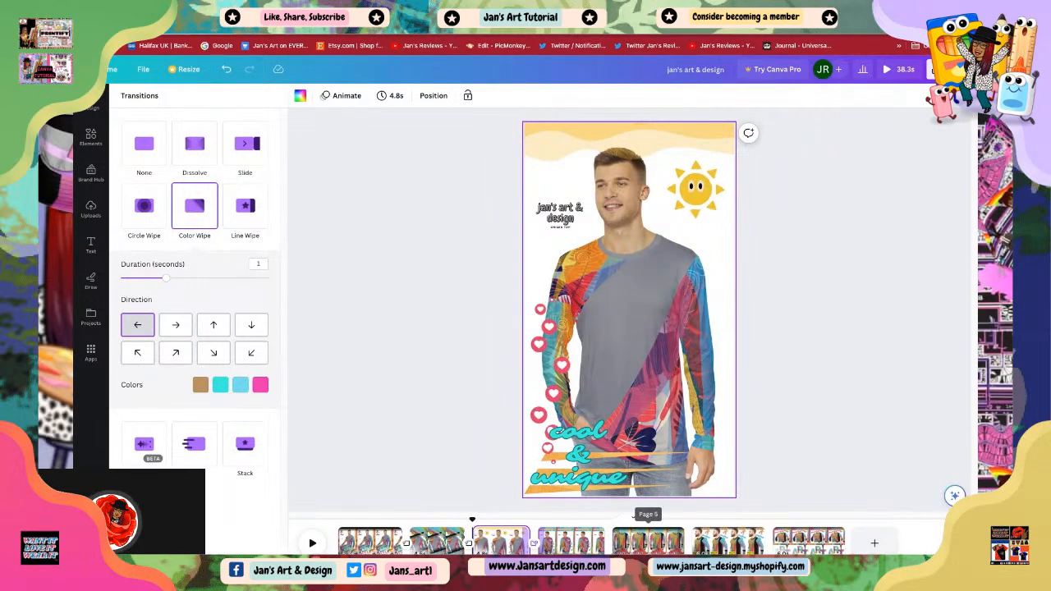
mouse_move(613, 551)
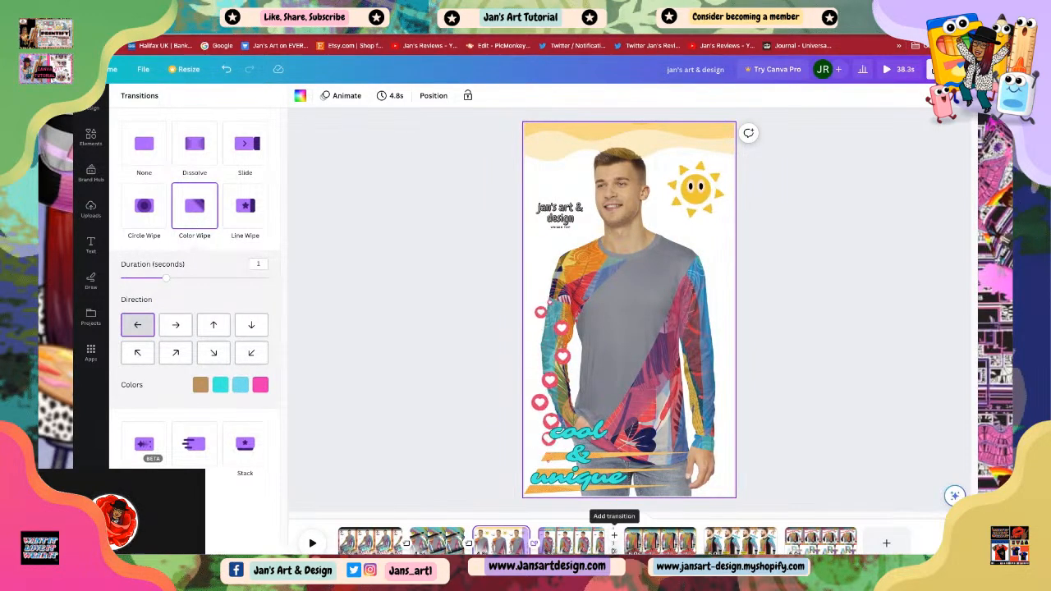
left_click(612, 550)
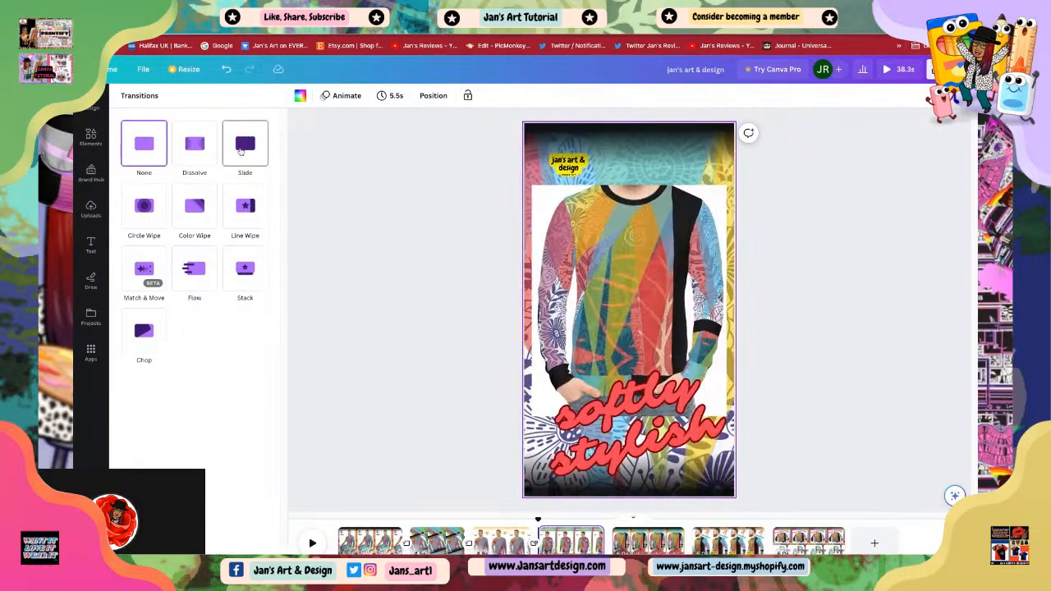
left_click(198, 146)
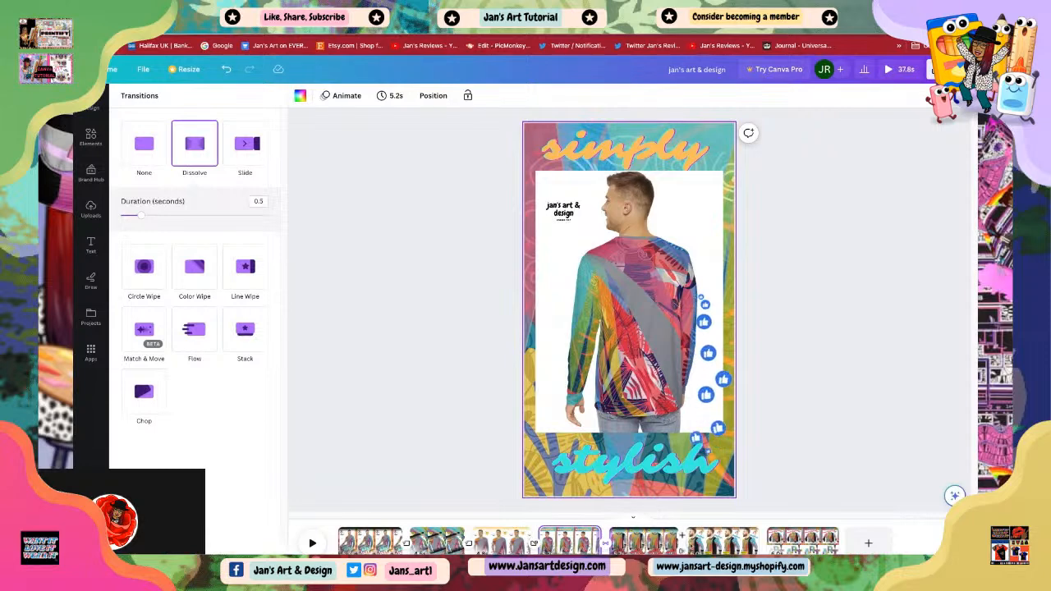
Step: Set a Circle Wipe transition after the 'softly stylish' scene and a Flow transition after the 'wear it big' scene
left_click(688, 537)
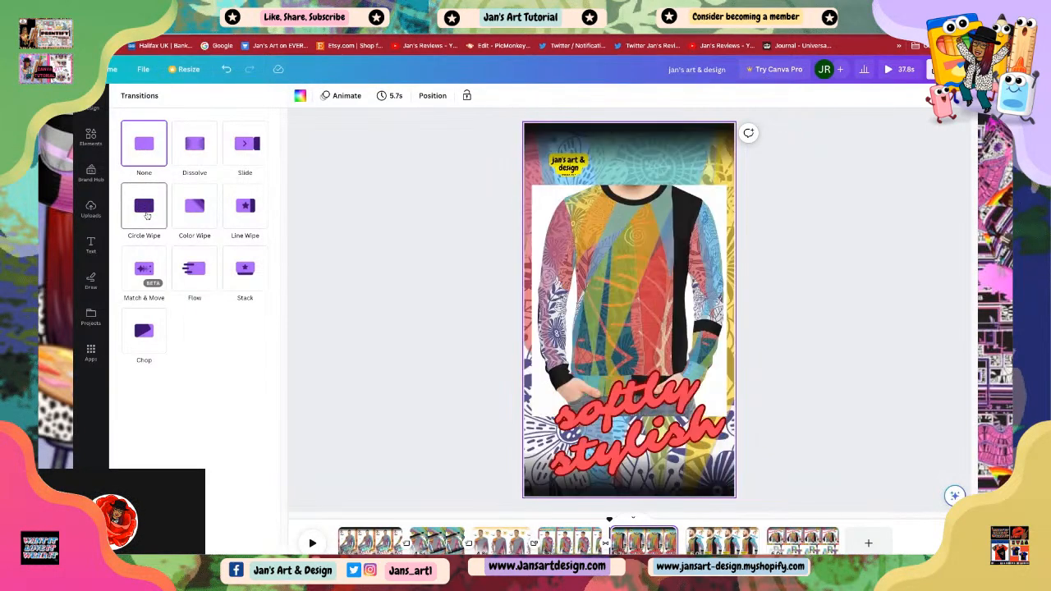
left_click(144, 206)
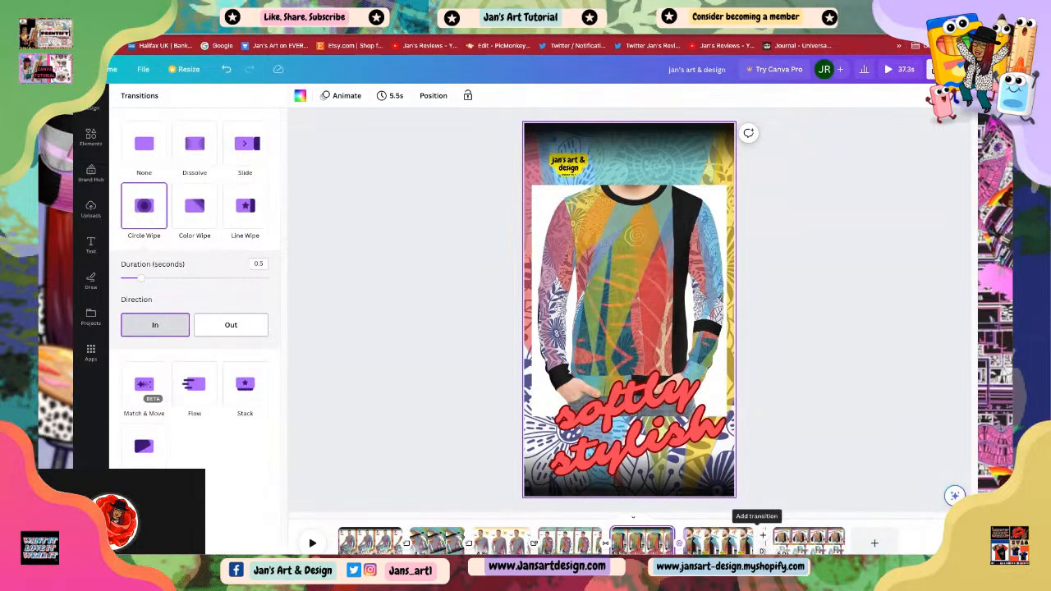
left_click(763, 547)
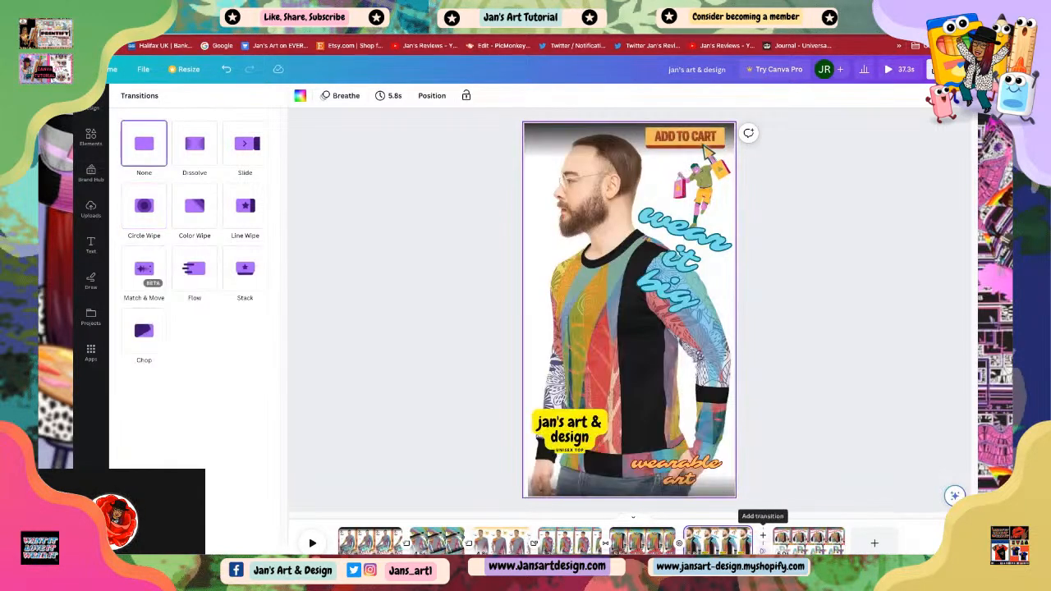
left_click(195, 271)
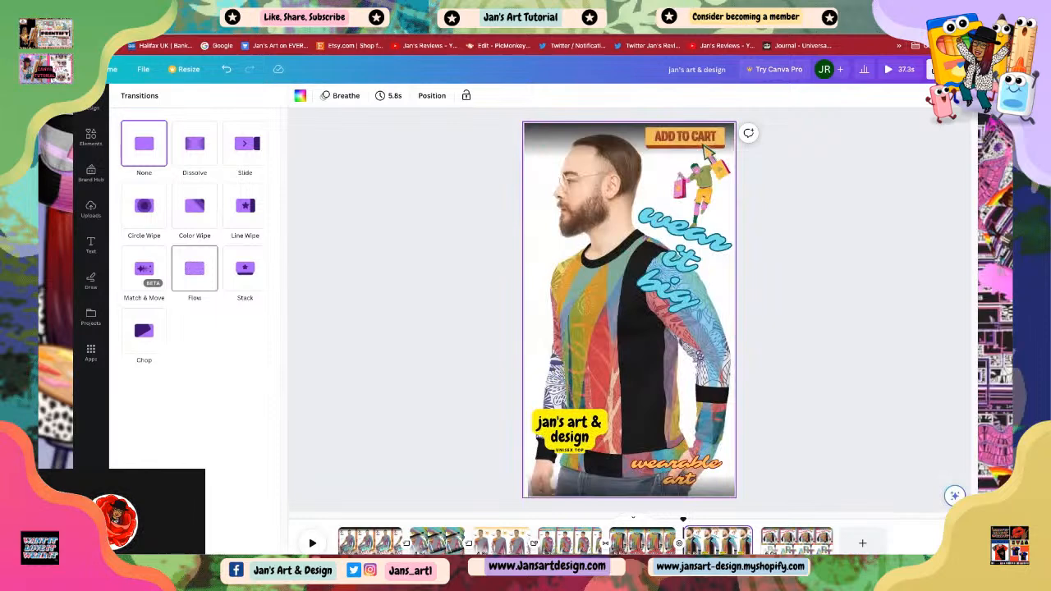
left_click(374, 348)
left_click(572, 491)
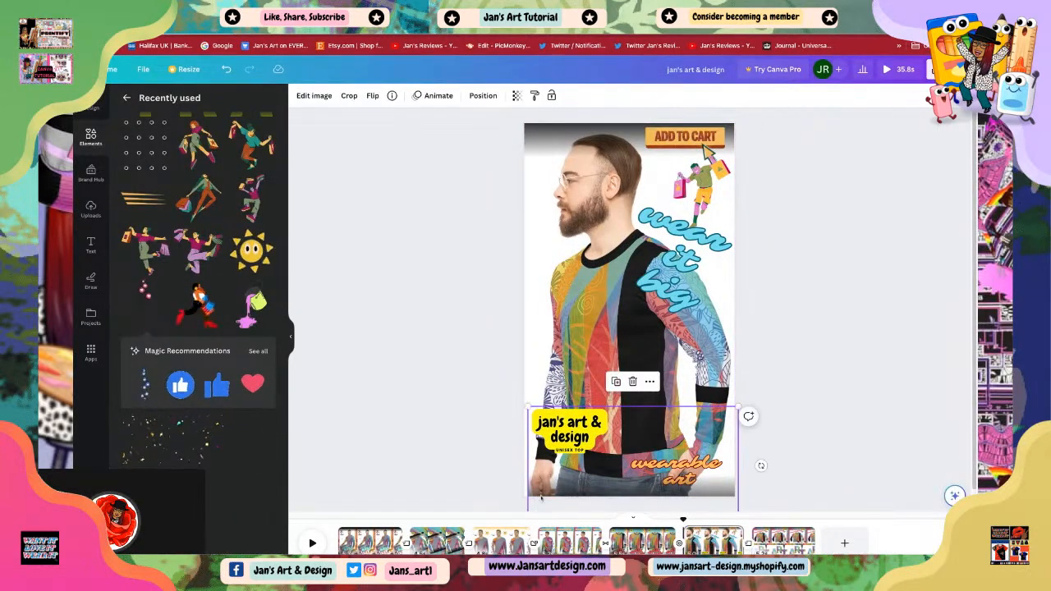
left_click_drag(542, 496, 542, 492)
left_click(439, 353)
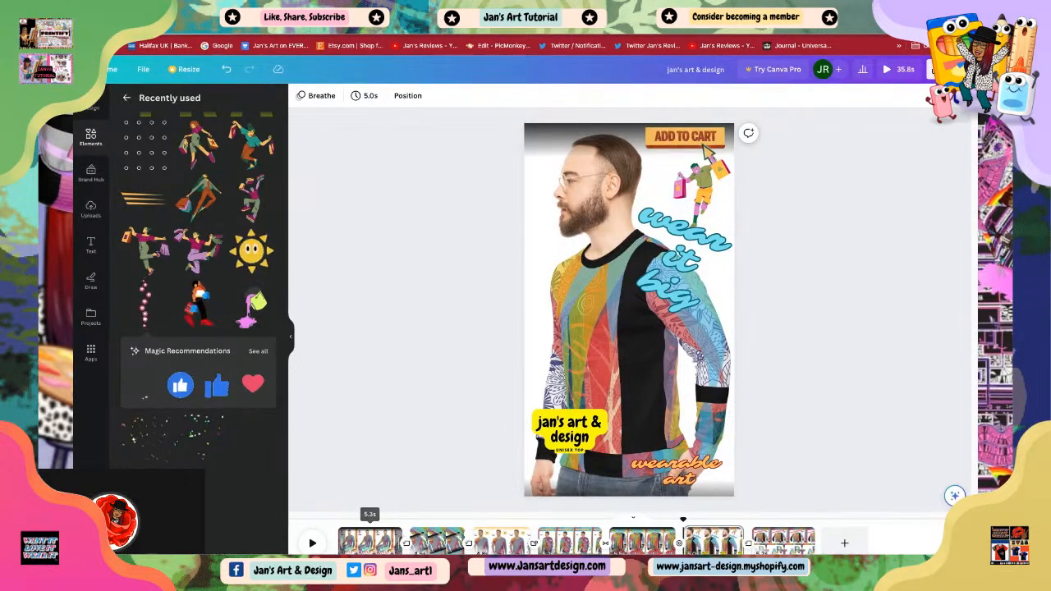
left_click_drag(402, 542, 409, 542)
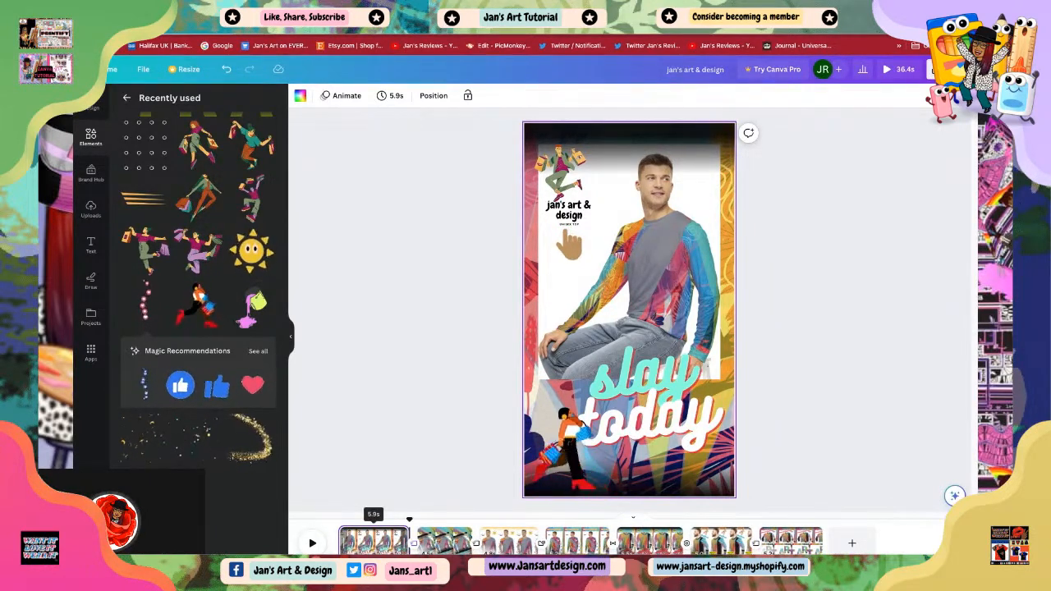
left_click_drag(410, 542, 410, 542)
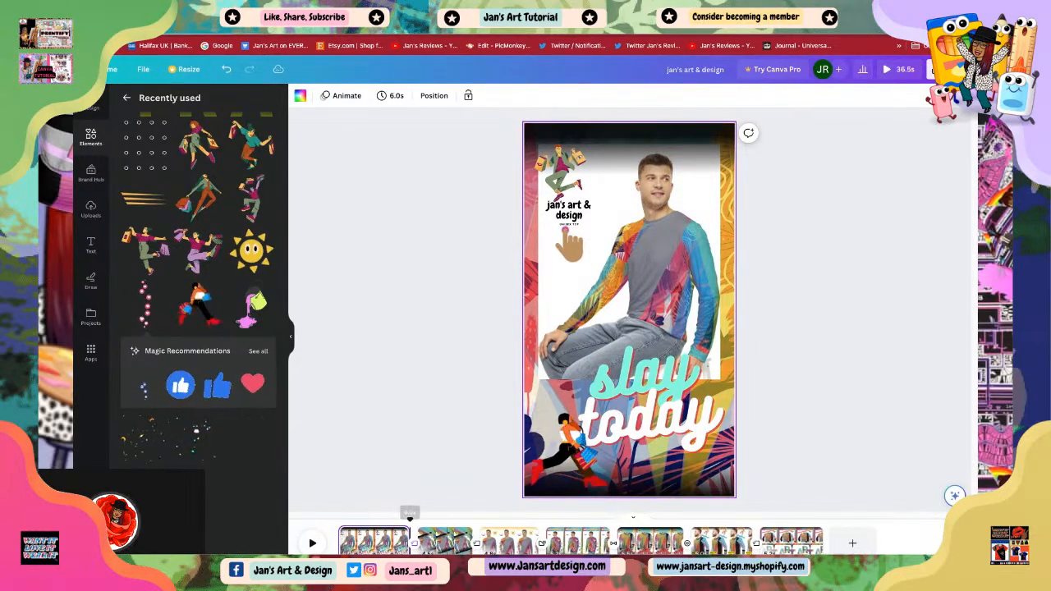
Step: Lengthen the second scene to 6.0 s and the third scene to about 6.1 s in the timeline
left_click(445, 542)
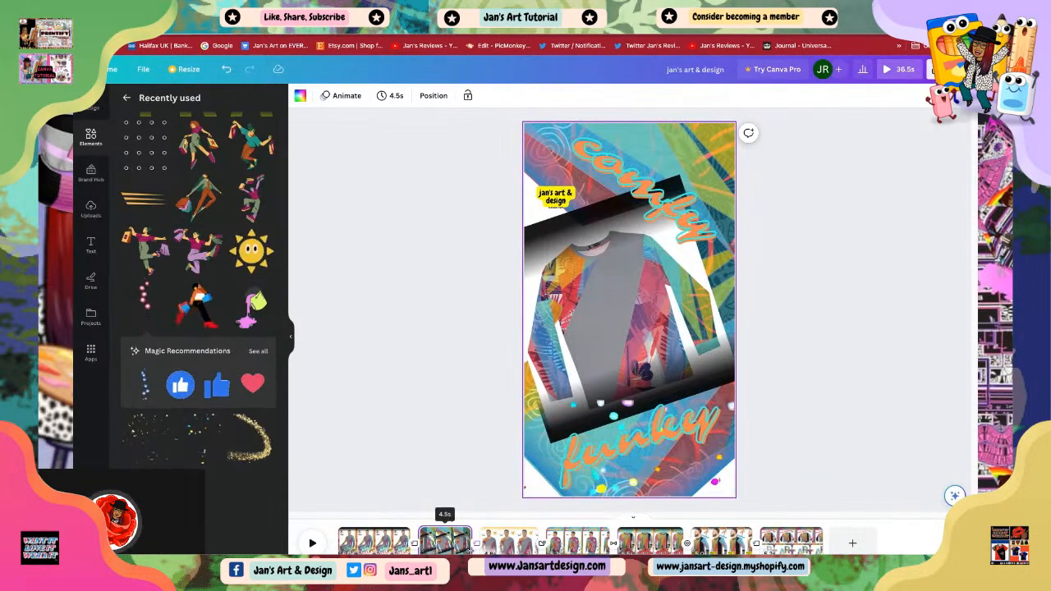
left_click_drag(474, 542, 491, 542)
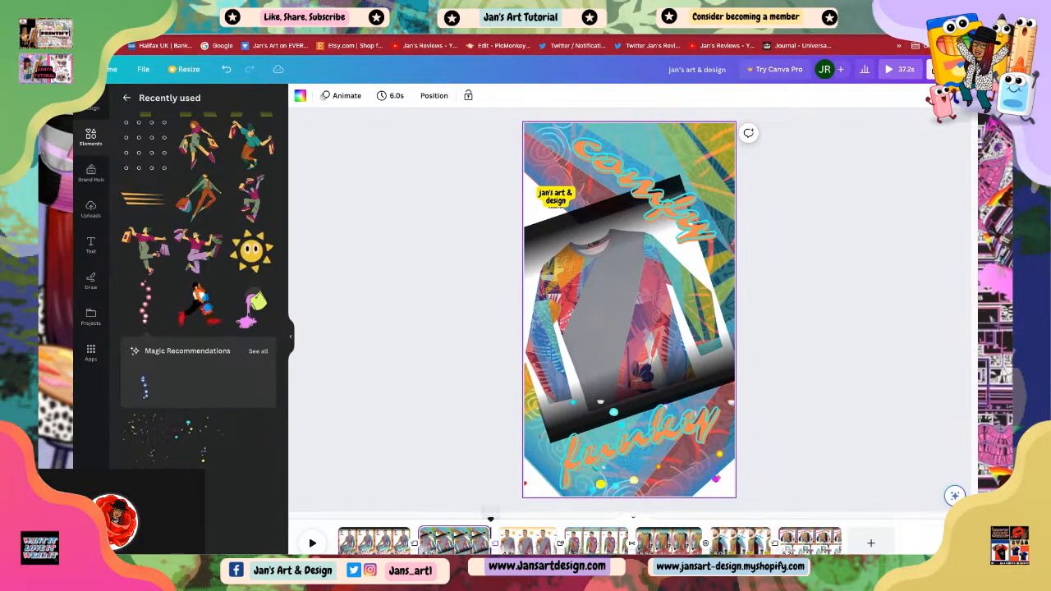
left_click(528, 542)
left_click_drag(556, 542, 571, 543)
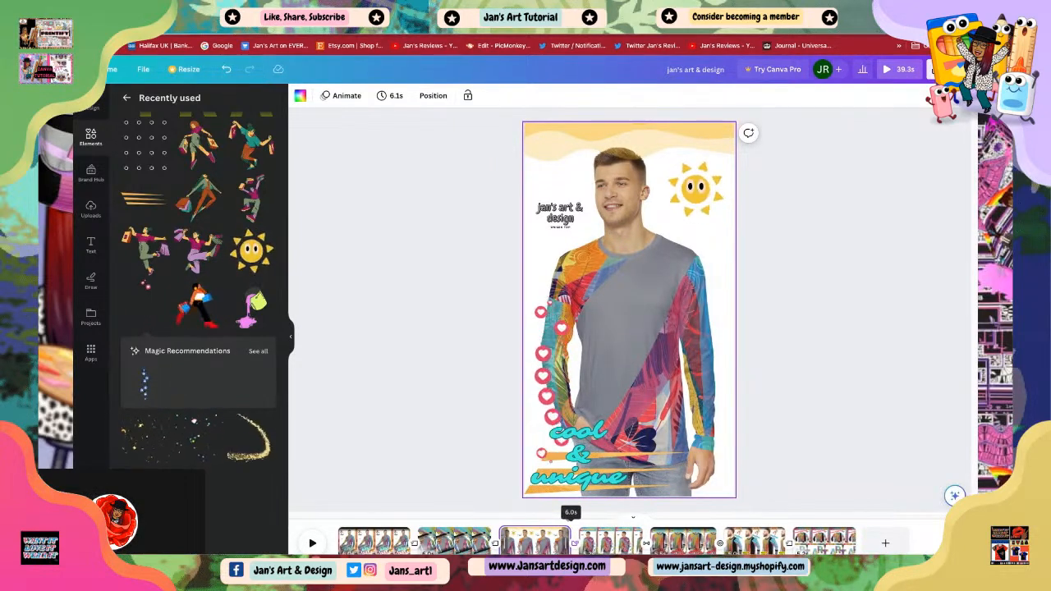
Step: Lengthen the fourth and fifth scenes, extending the fifth scene to 6.0 s
left_click(609, 542)
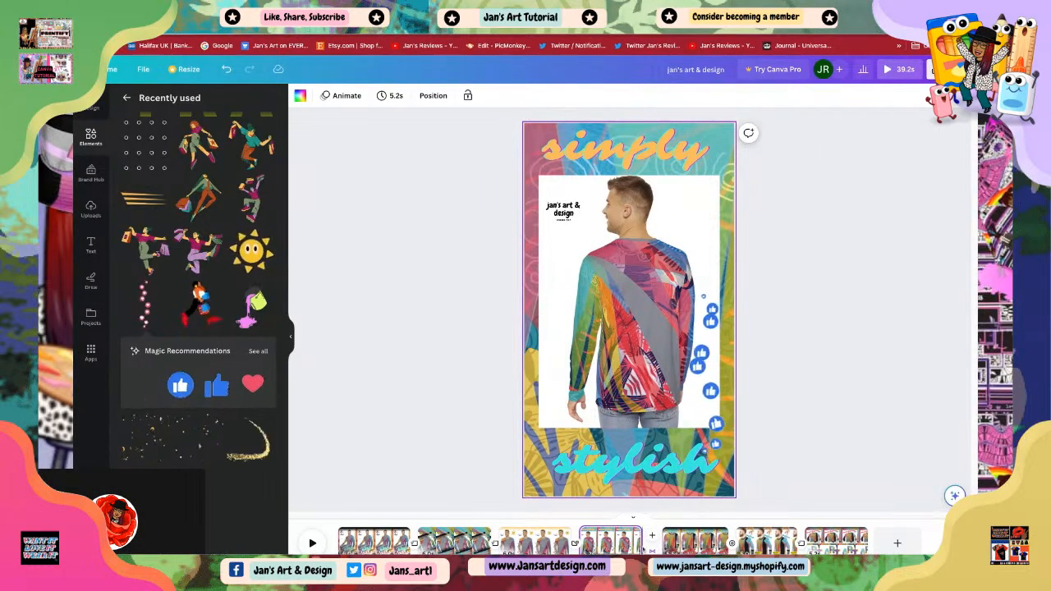
left_click_drag(641, 543, 652, 542)
left_click(692, 542)
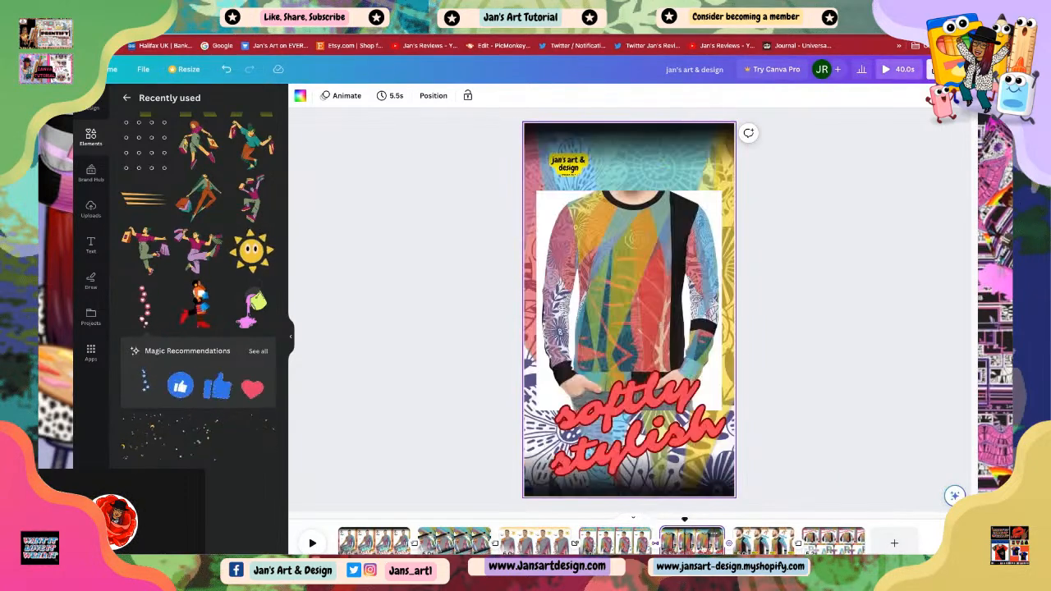
left_click_drag(725, 543, 735, 543)
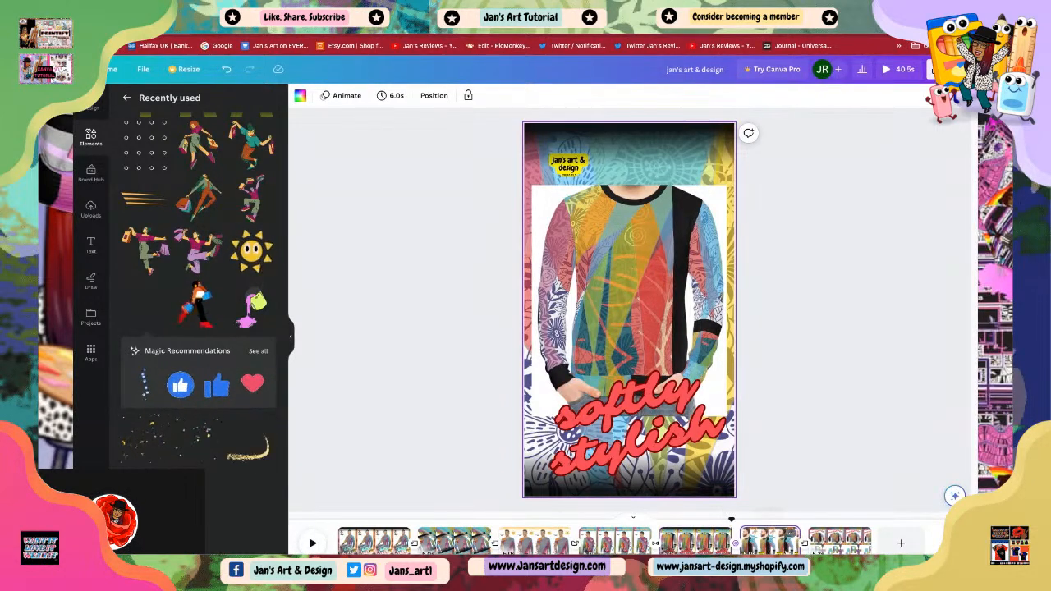
Step: Lengthen the sixth and seventh scenes to 6.0 s each
left_click(770, 542)
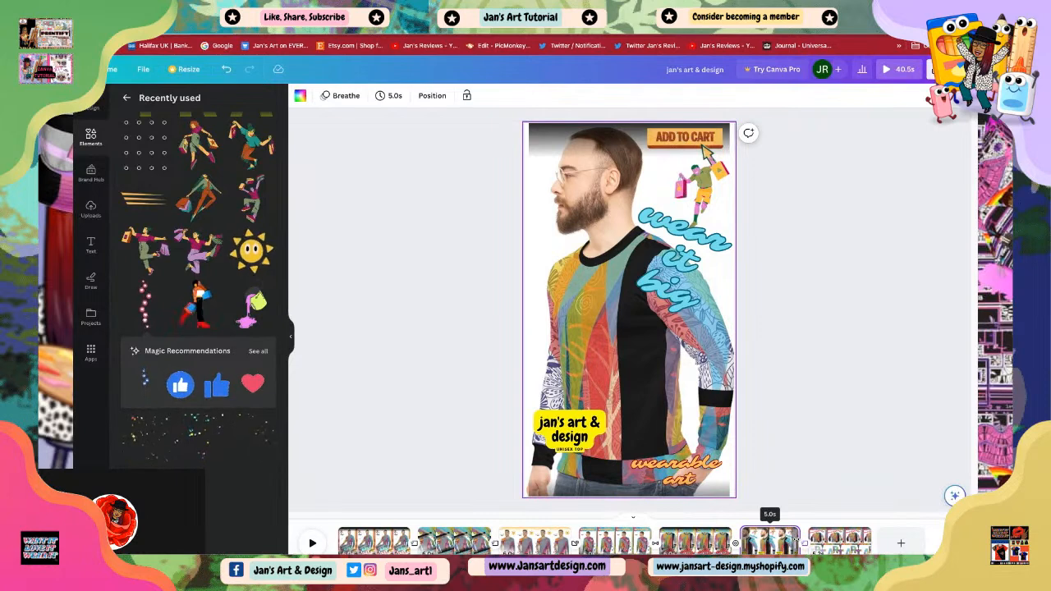
left_click_drag(798, 542, 812, 542)
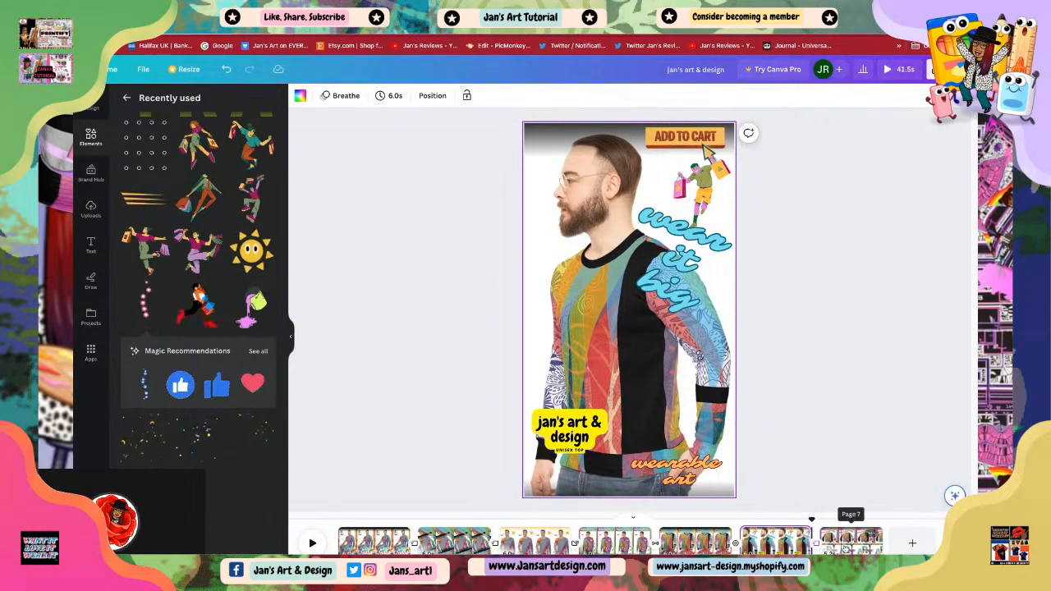
left_click(851, 543)
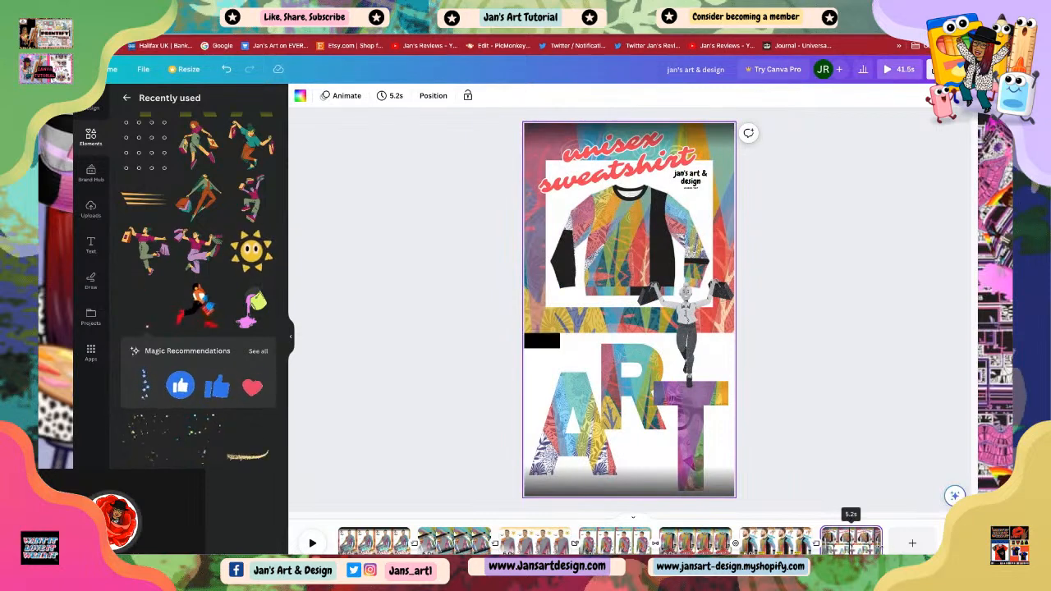
left_click_drag(881, 542, 892, 543)
left_click(901, 443)
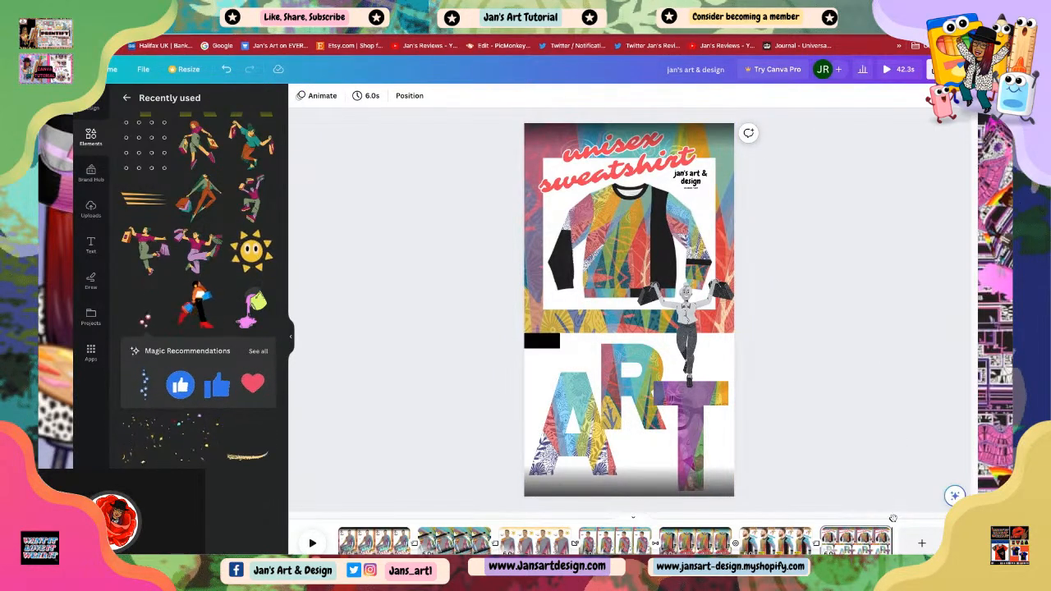
Step: Play the video from the start to preview the new scene timings
left_click_drag(893, 519, 432, 509)
left_click_drag(879, 508, 339, 520)
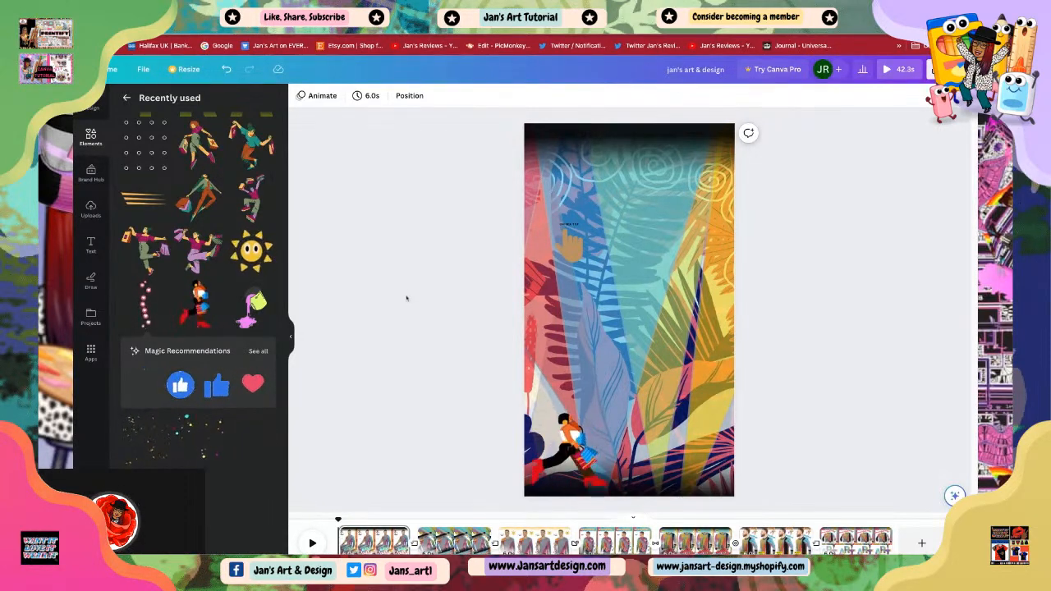
left_click(311, 544)
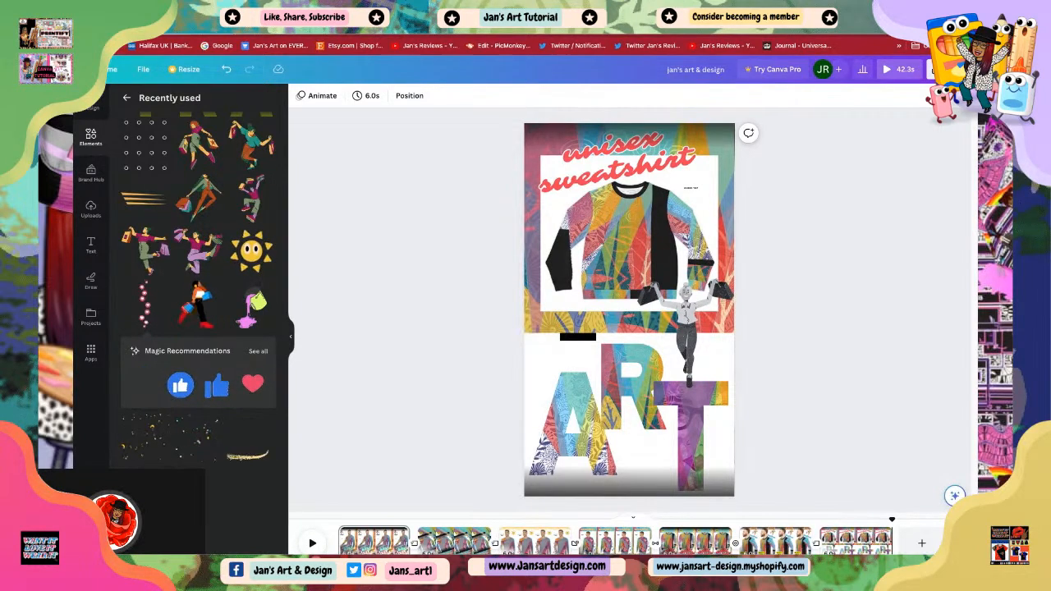
Step: Download the whole design as a 1080p MP4 video including all pages
left_click(936, 69)
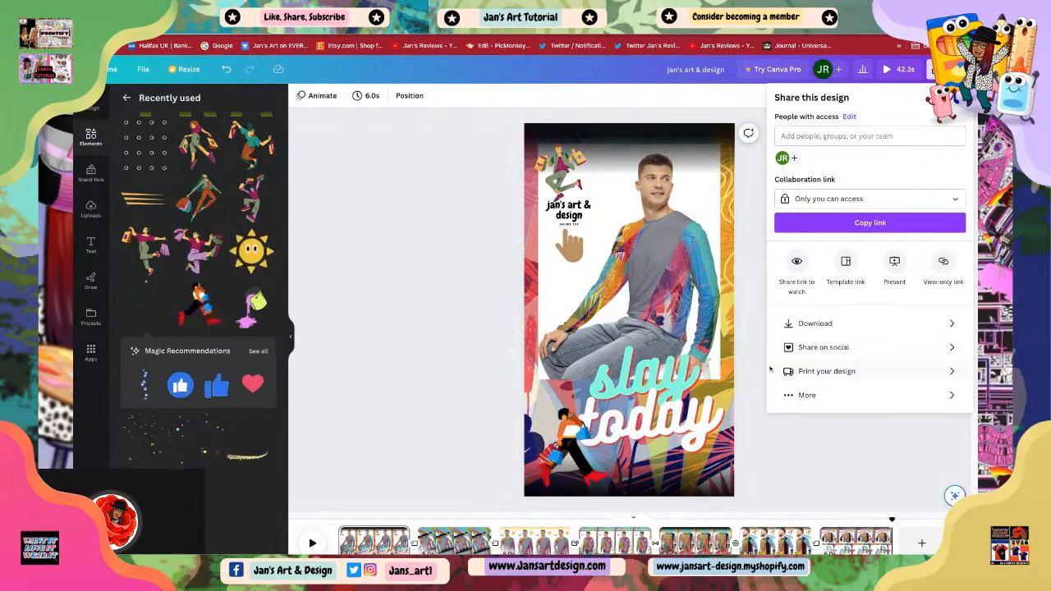
left_click(815, 324)
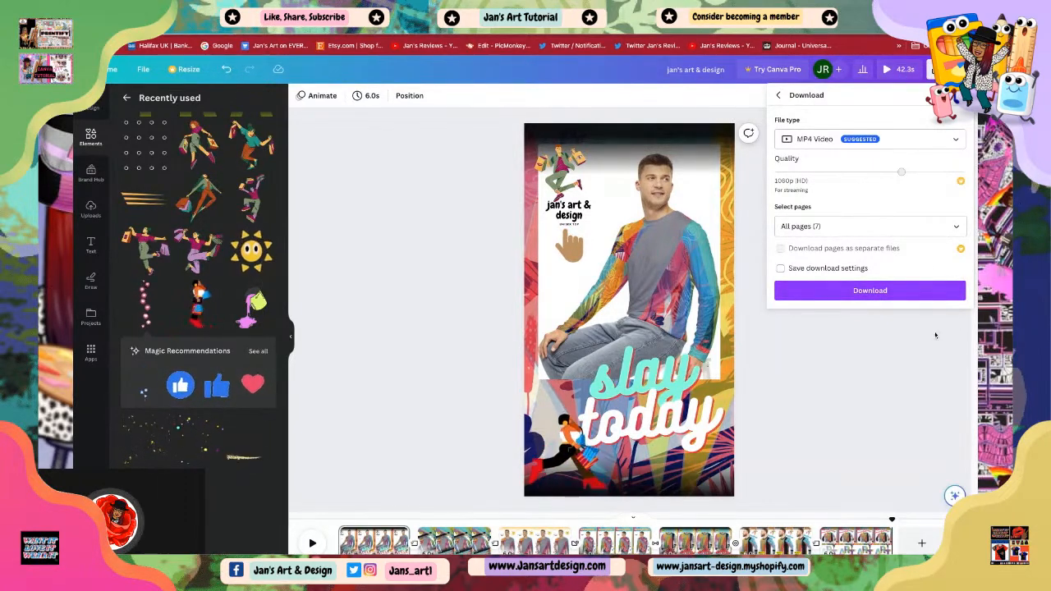
left_click(867, 293)
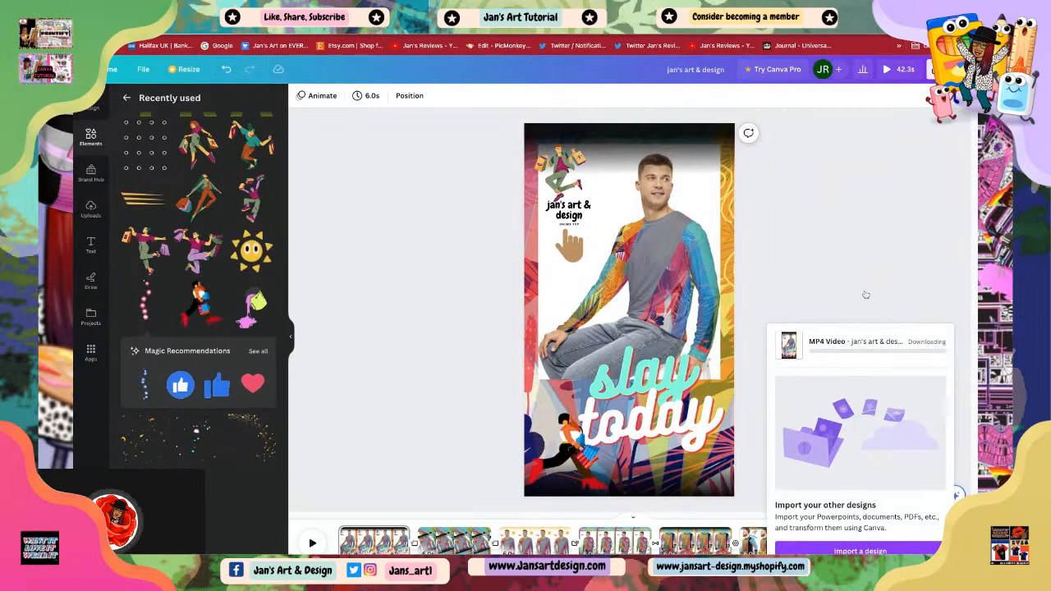